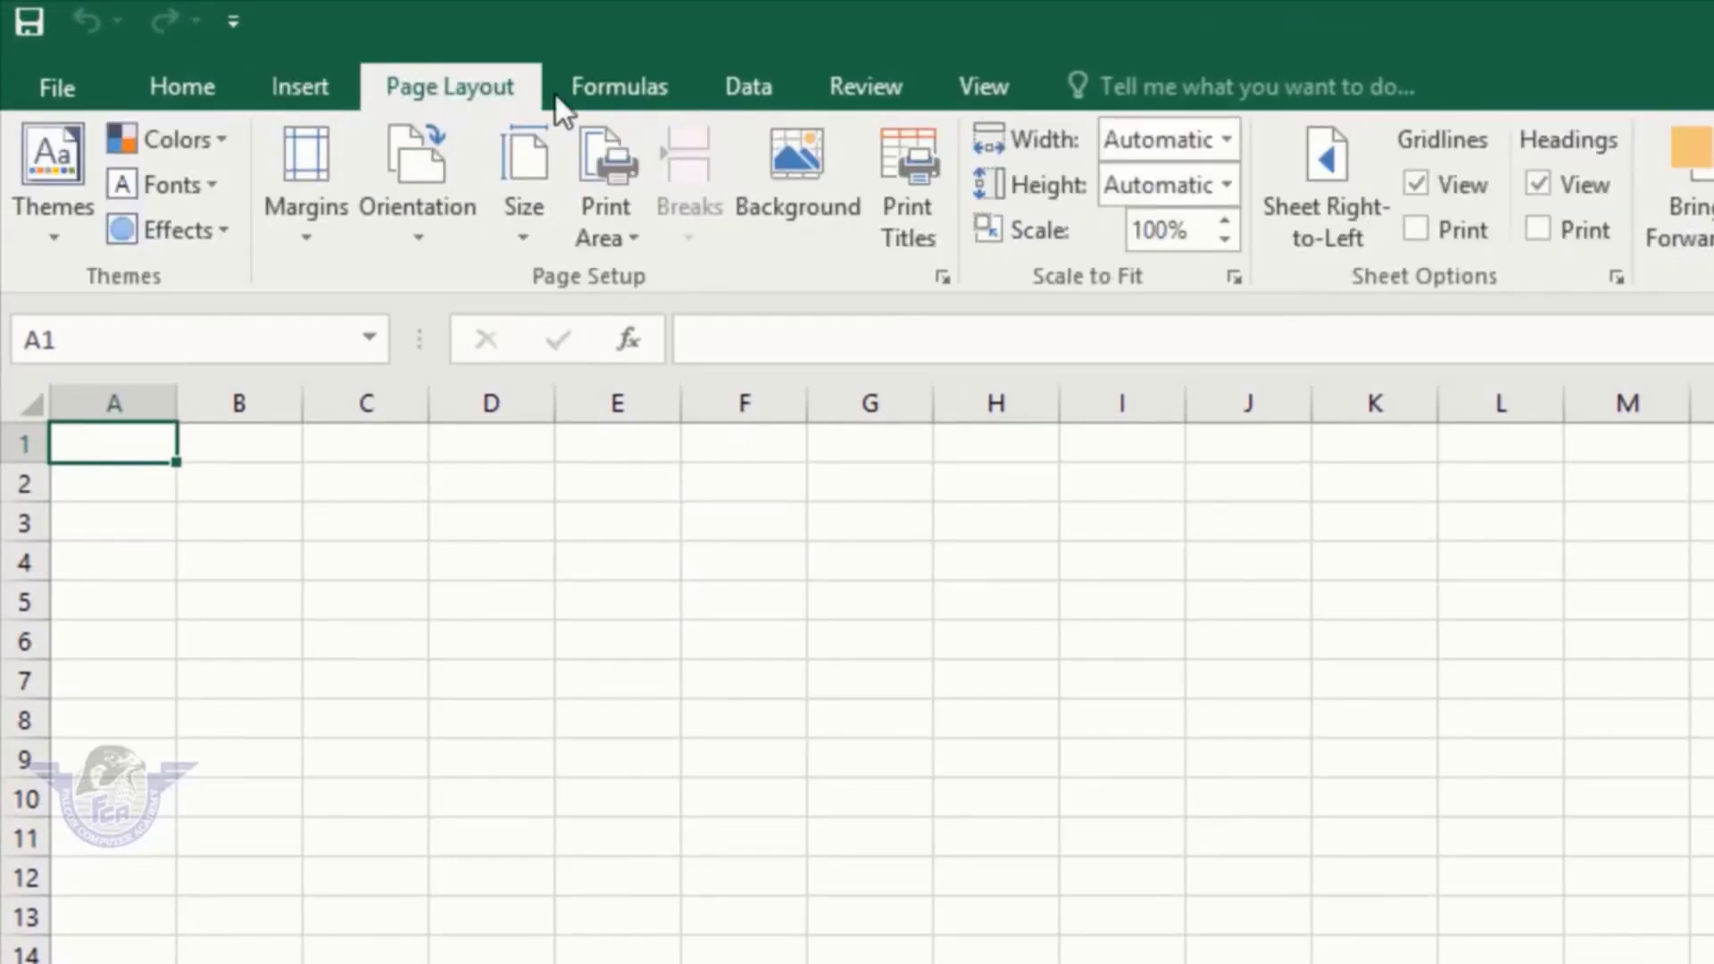
Step: Browse the Formulas, Data, Review and View ribbon tabs, ending back on Formulas
{"action": "left_click", "coordinate": [657, 86]}
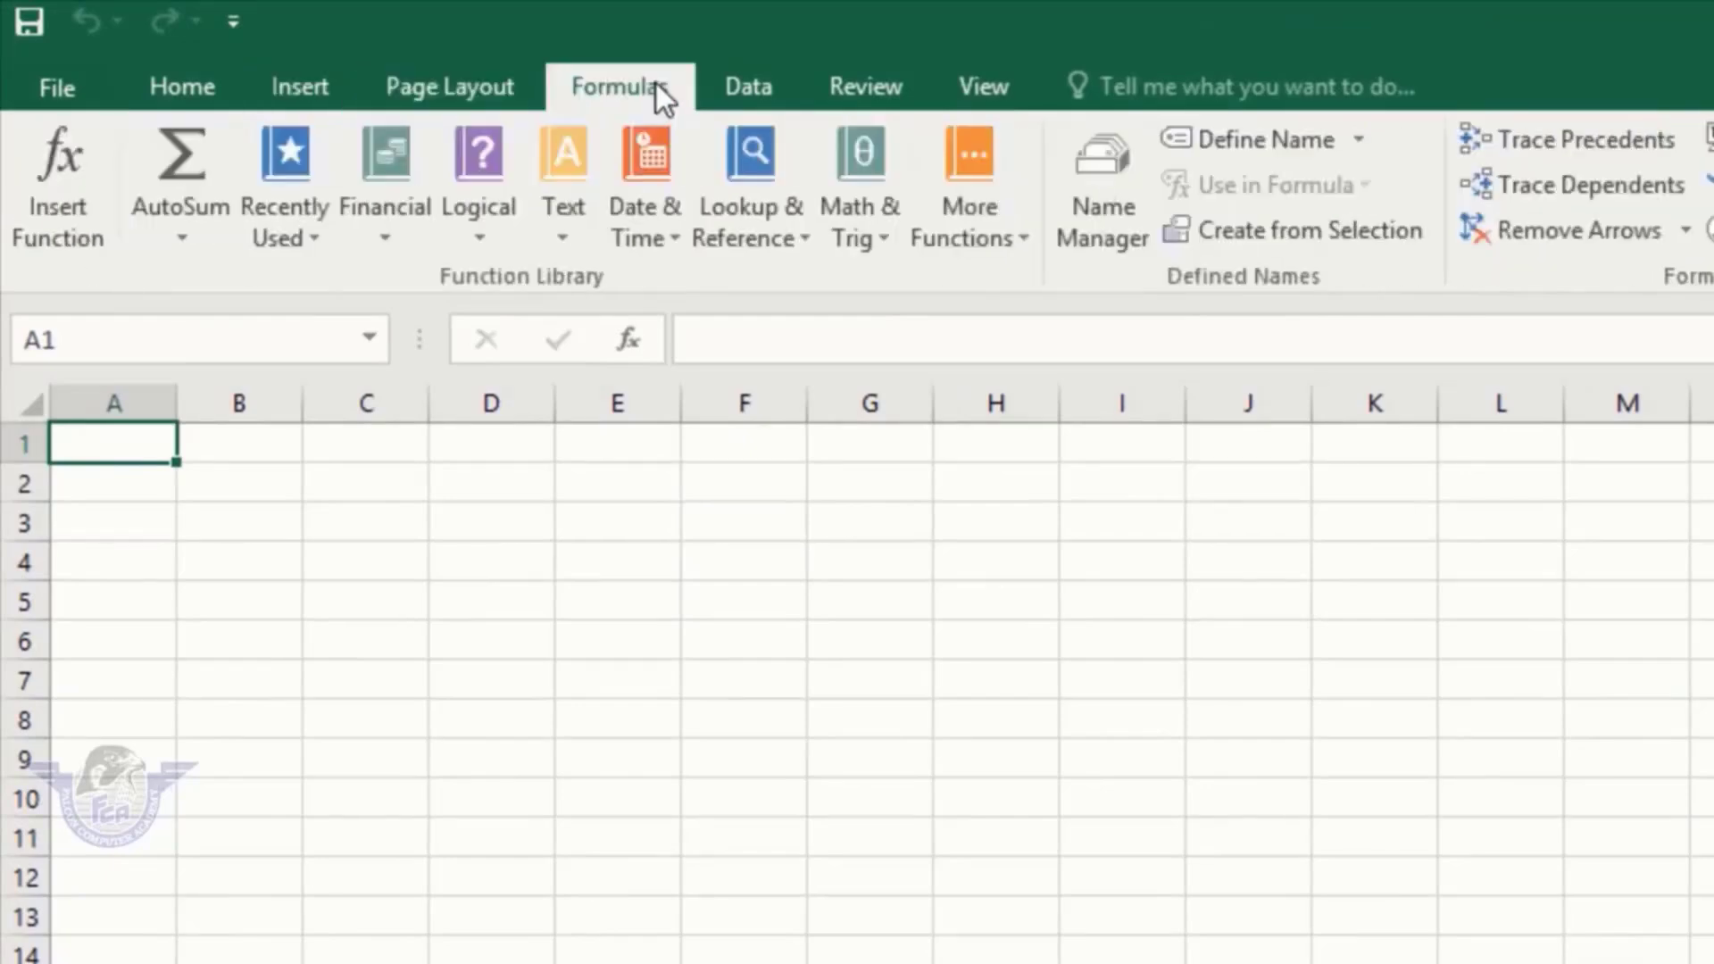
{"action": "left_click", "coordinate": [755, 84]}
{"action": "left_click", "coordinate": [857, 95]}
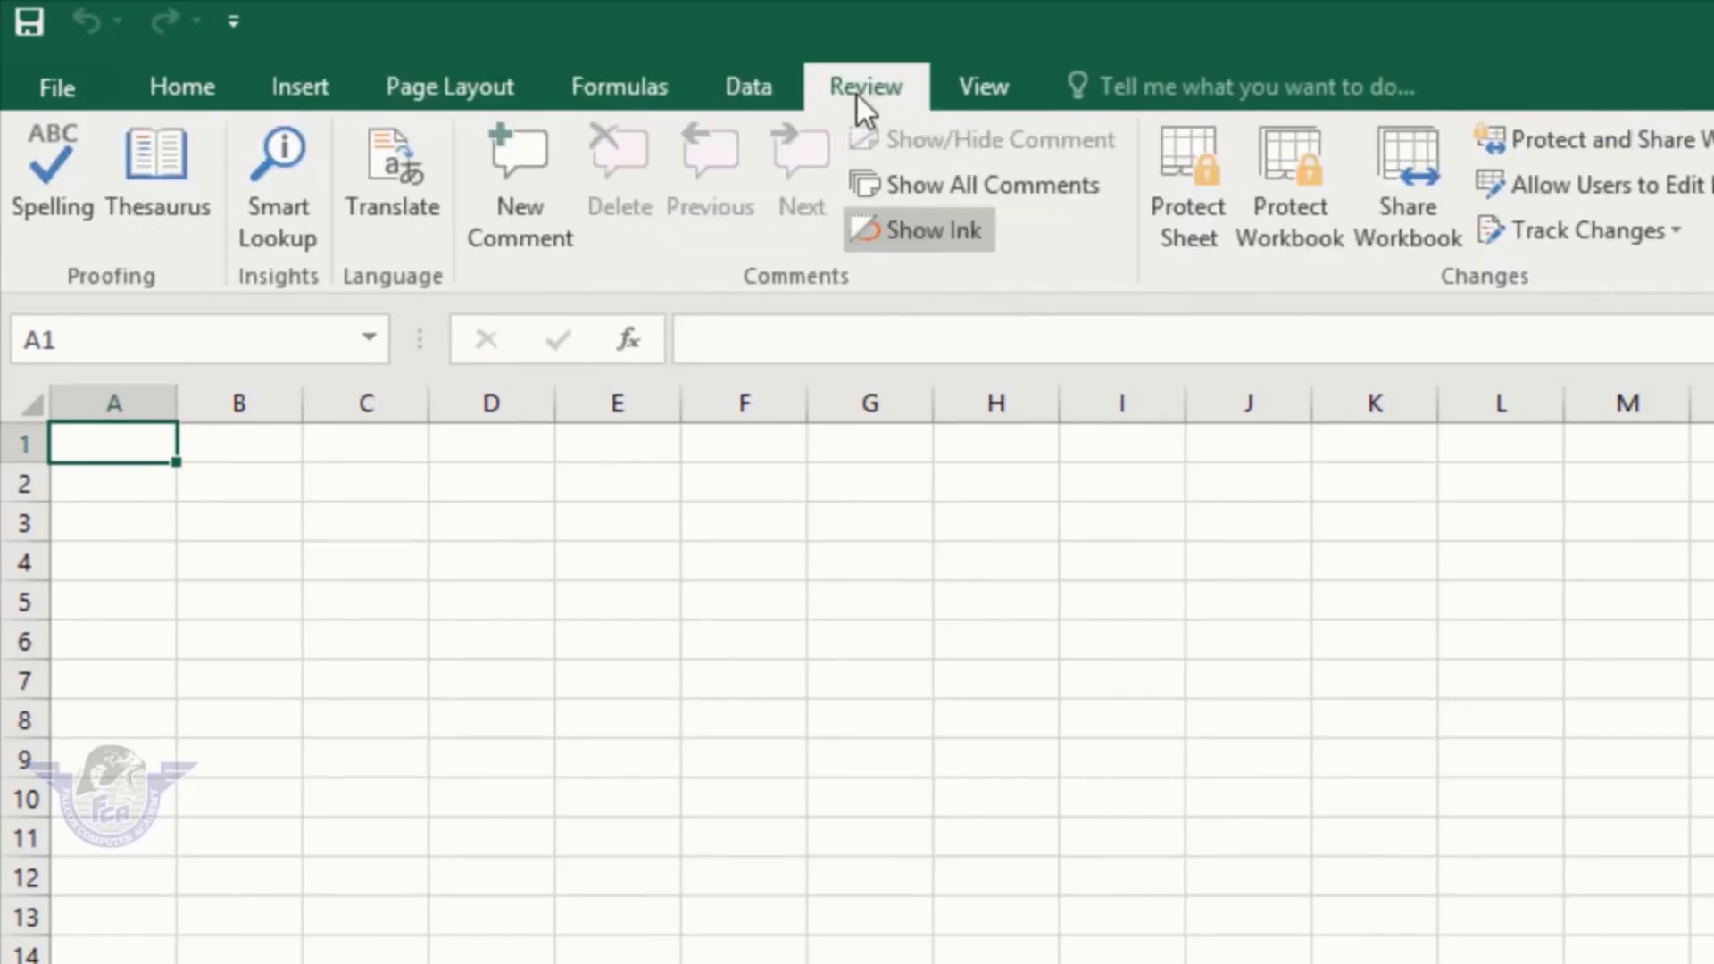
{"action": "left_click", "coordinate": [999, 94]}
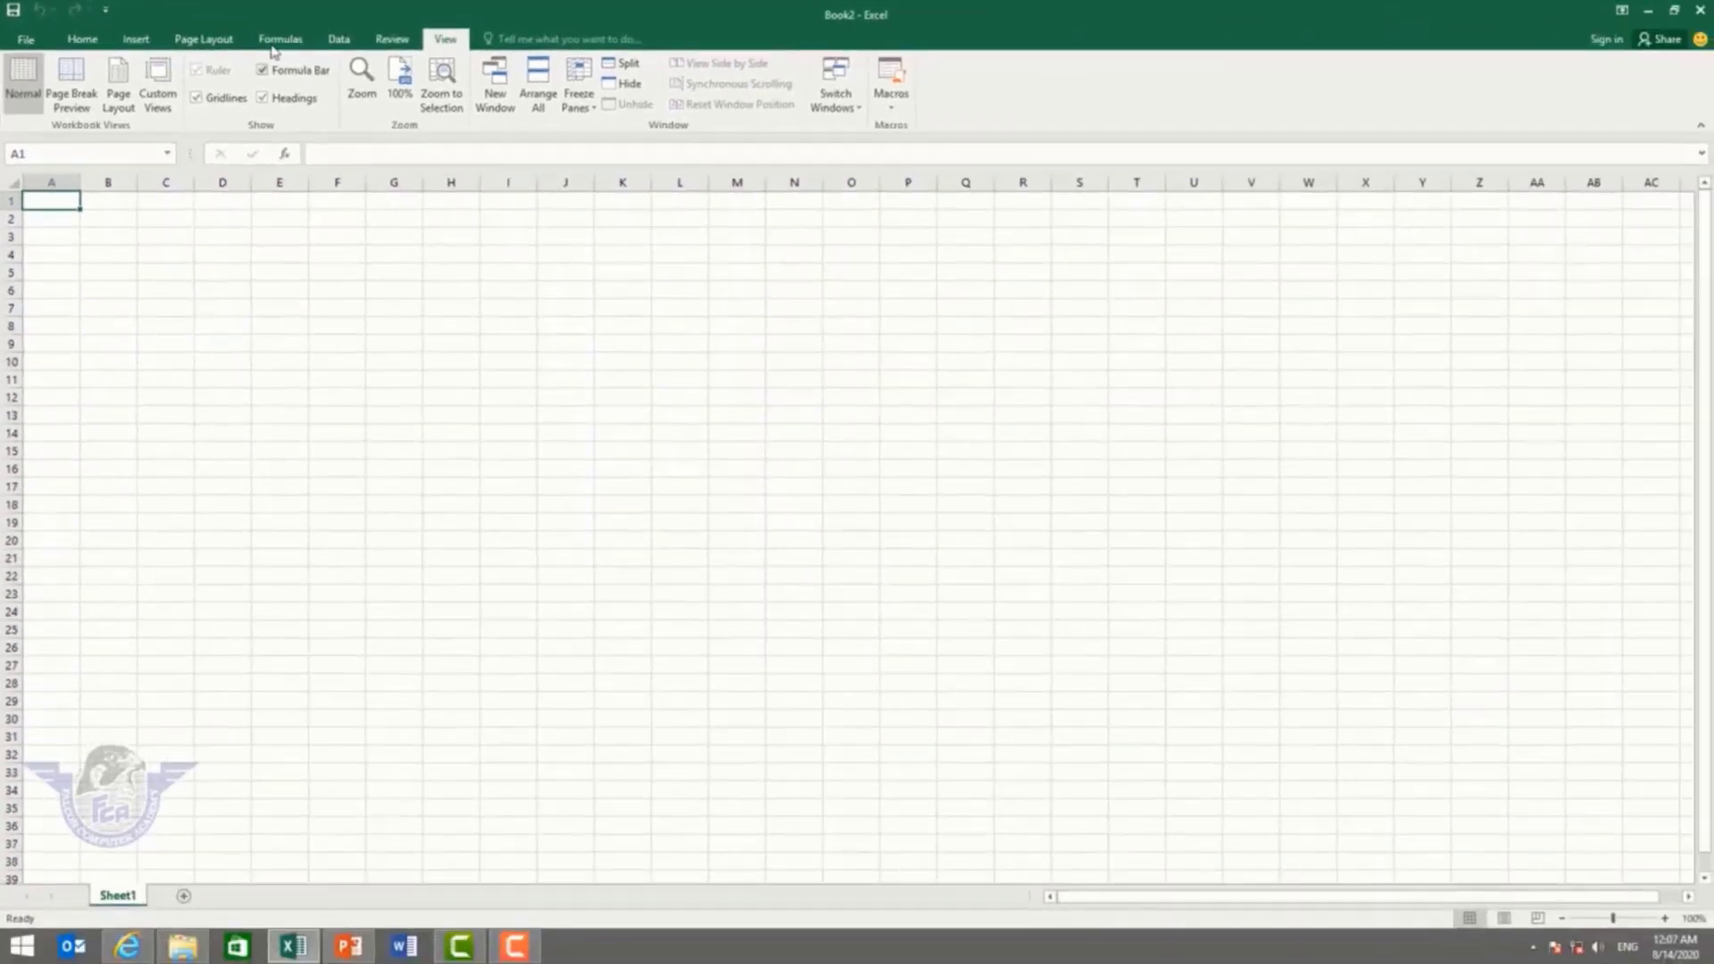
{"action": "left_click", "coordinate": [468, 71]}
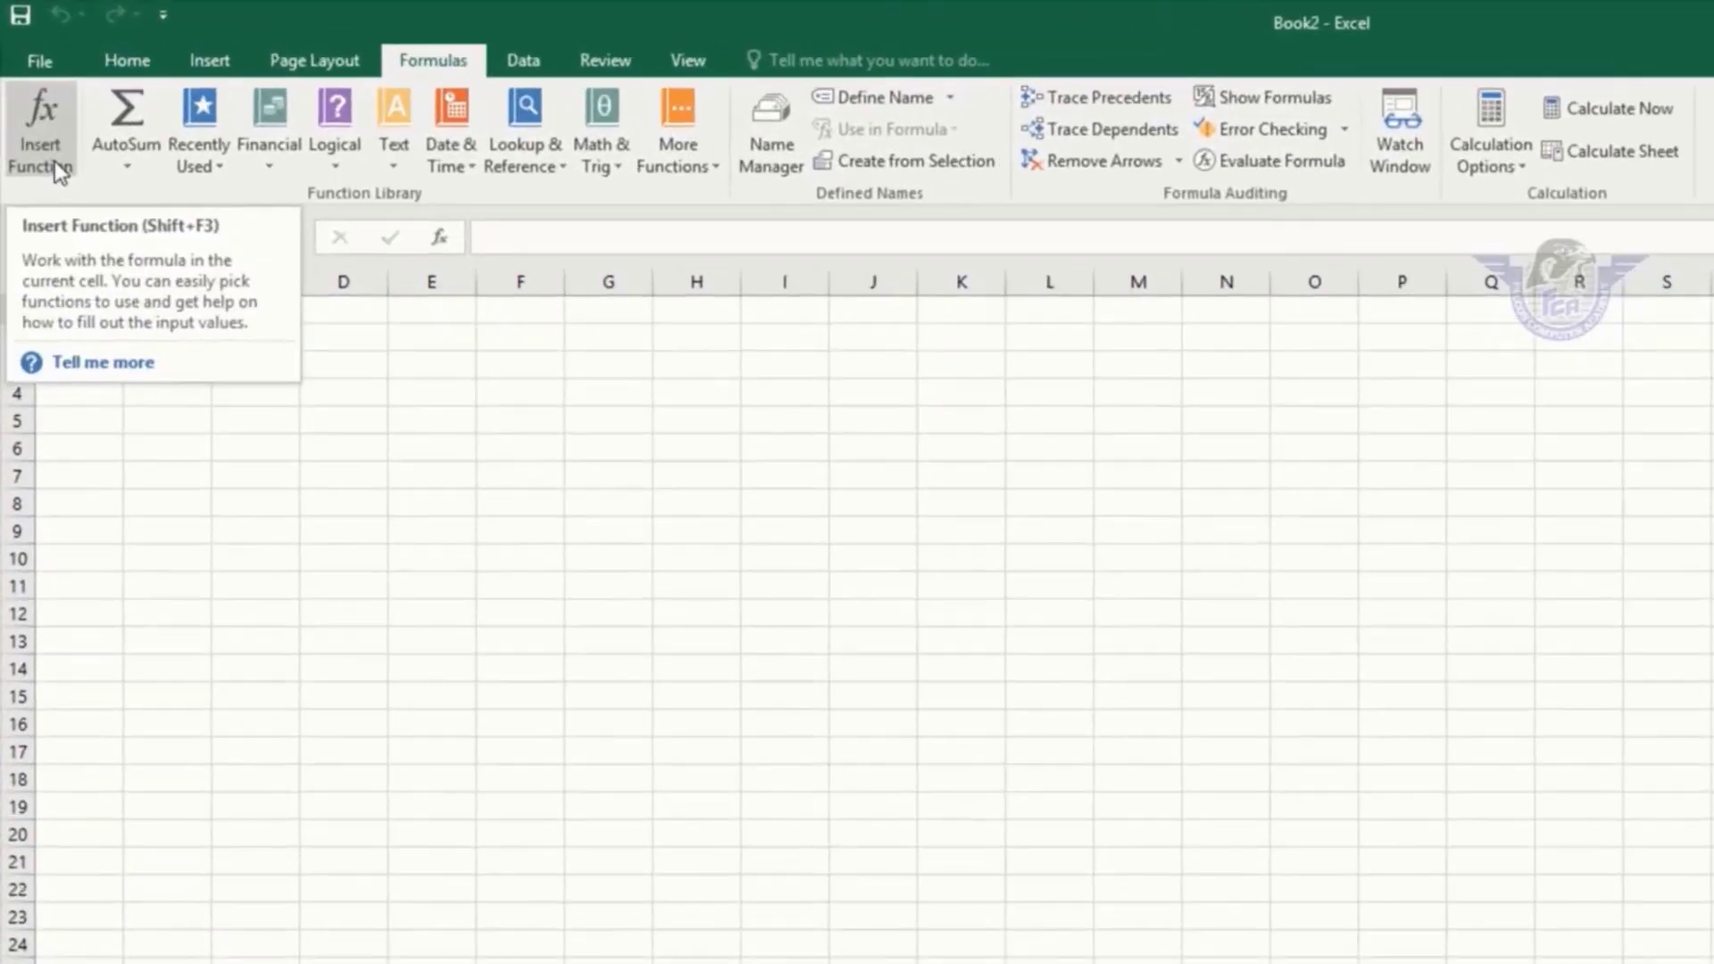
Step: Zoom the sheet to 262% and enter 500, 200 and 400 in A1:A3
{"action": "left_click", "coordinate": [355, 549]}
{"action": "left_click", "coordinate": [96, 308]}
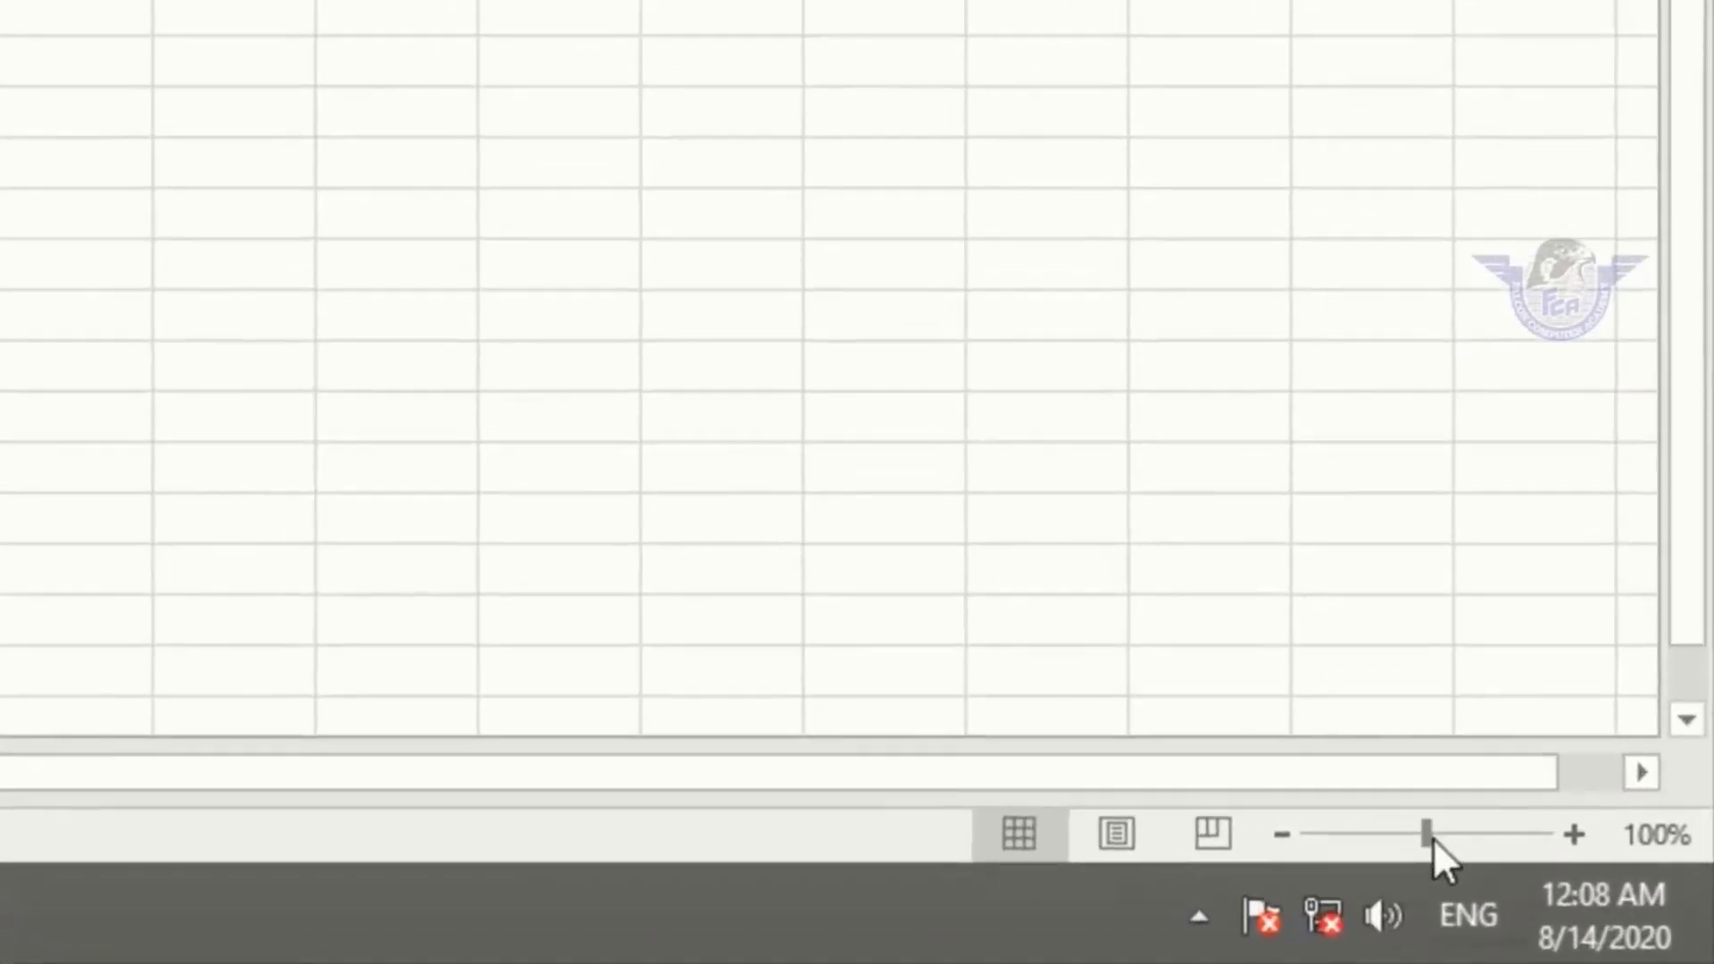
{"action": "left_click_drag", "start_coordinate": [1433, 838], "coordinate": [1500, 839]}
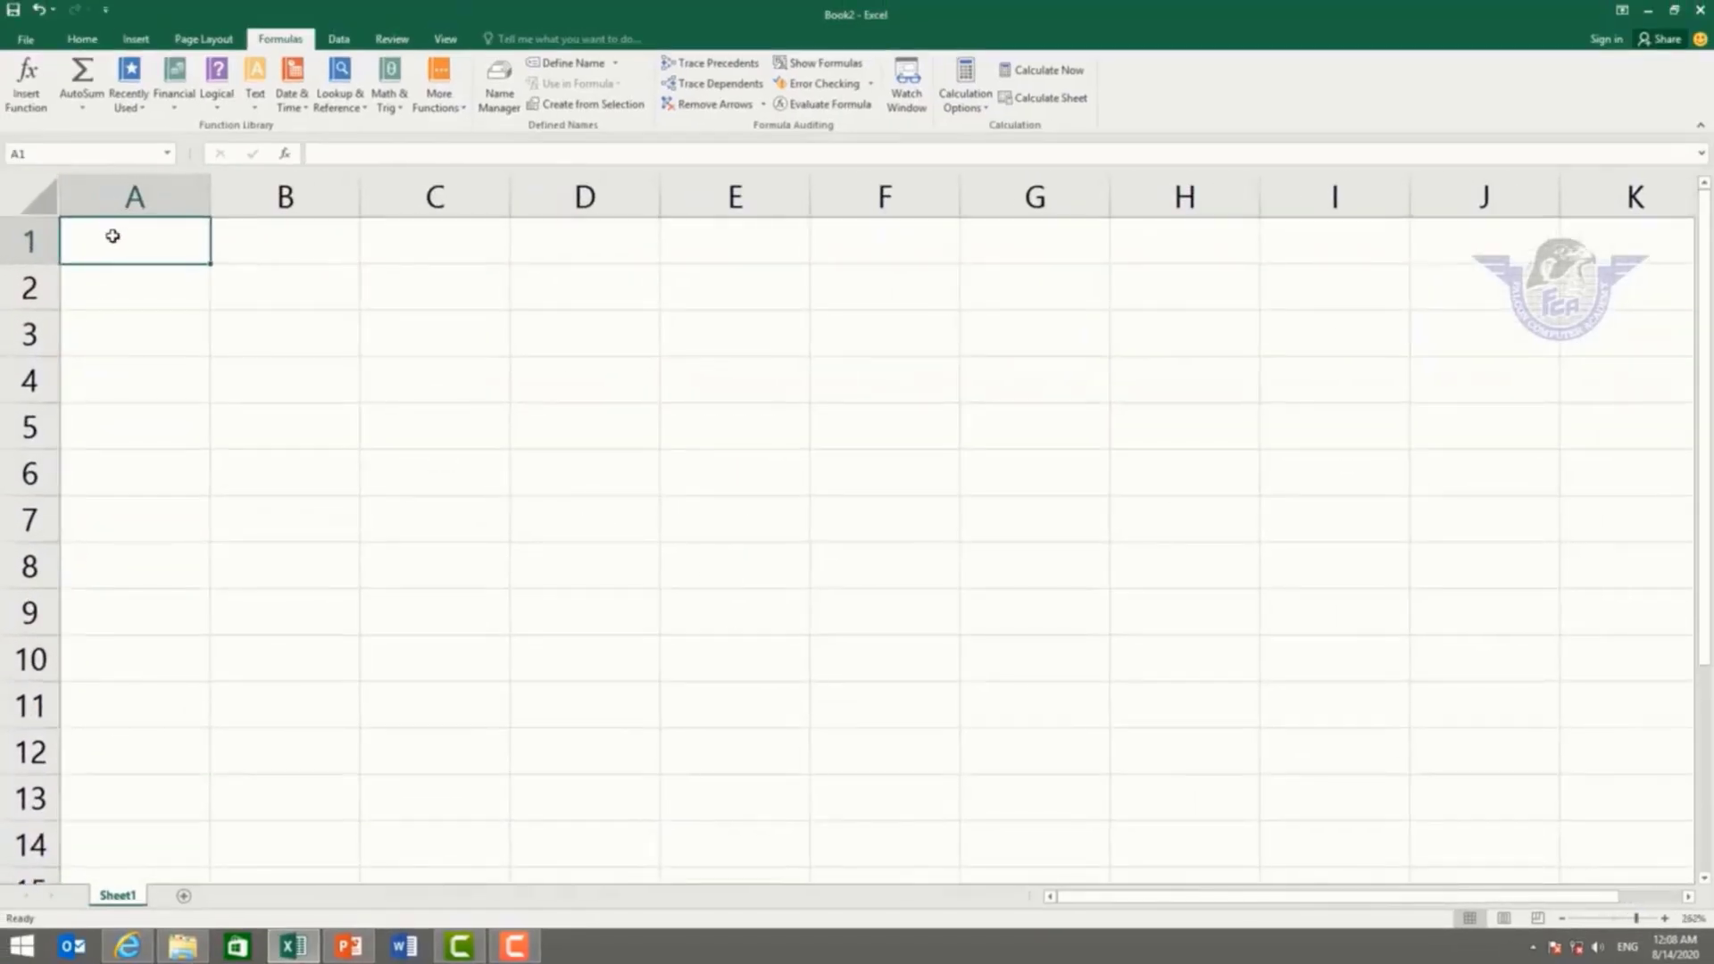
{"action": "type", "text": "500"}
{"action": "key", "text": "Return"}
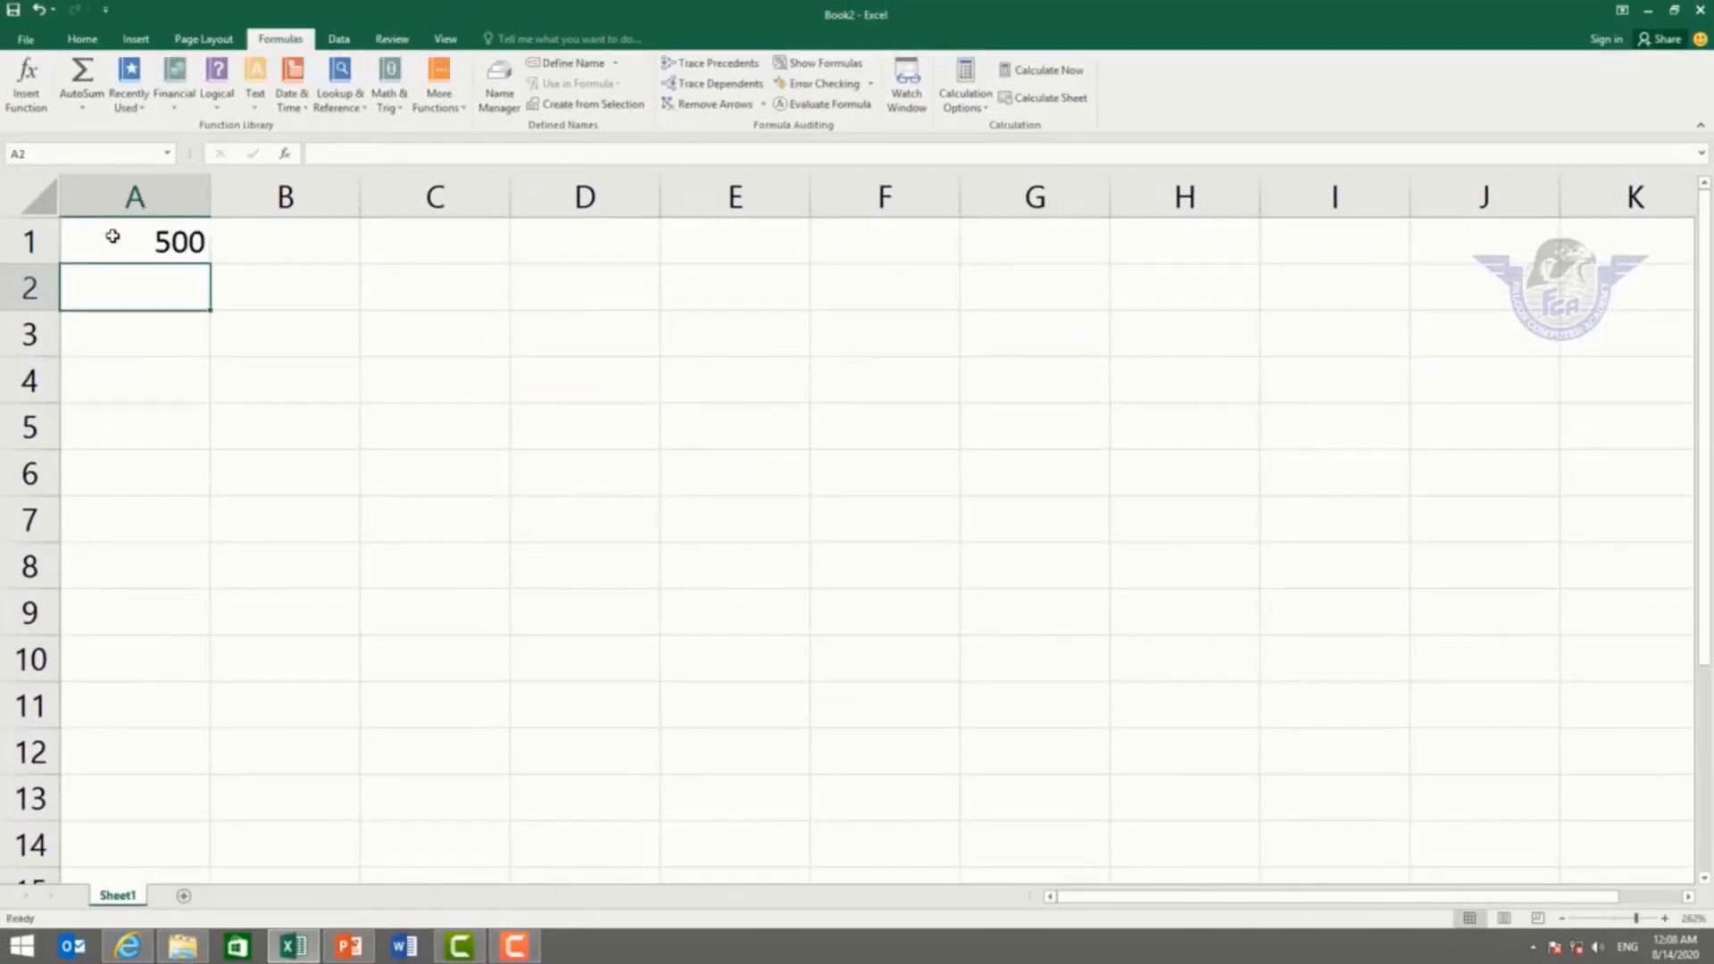
{"action": "type", "text": "200"}
{"action": "key", "text": "Return"}
{"action": "type", "text": "4"}
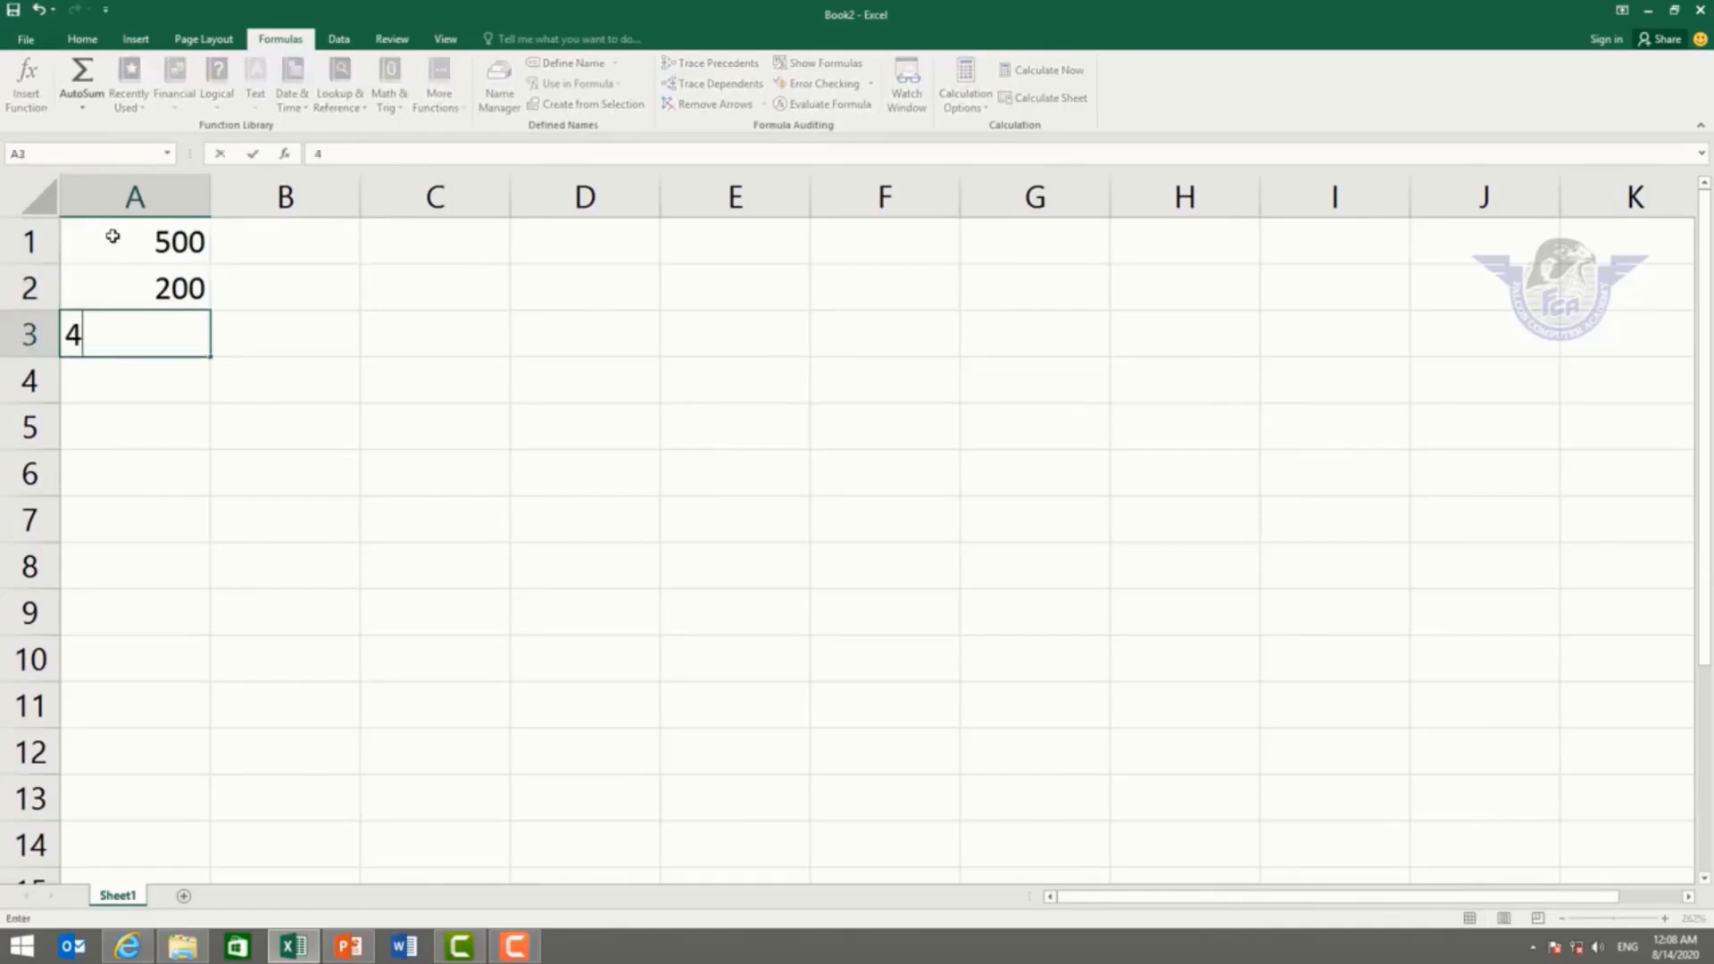
{"action": "type", "text": "00"}
{"action": "key", "text": "Return"}
Step: Enter 5000, 3500 and 5000 in cells A4:A6
{"action": "type", "text": "5000"}
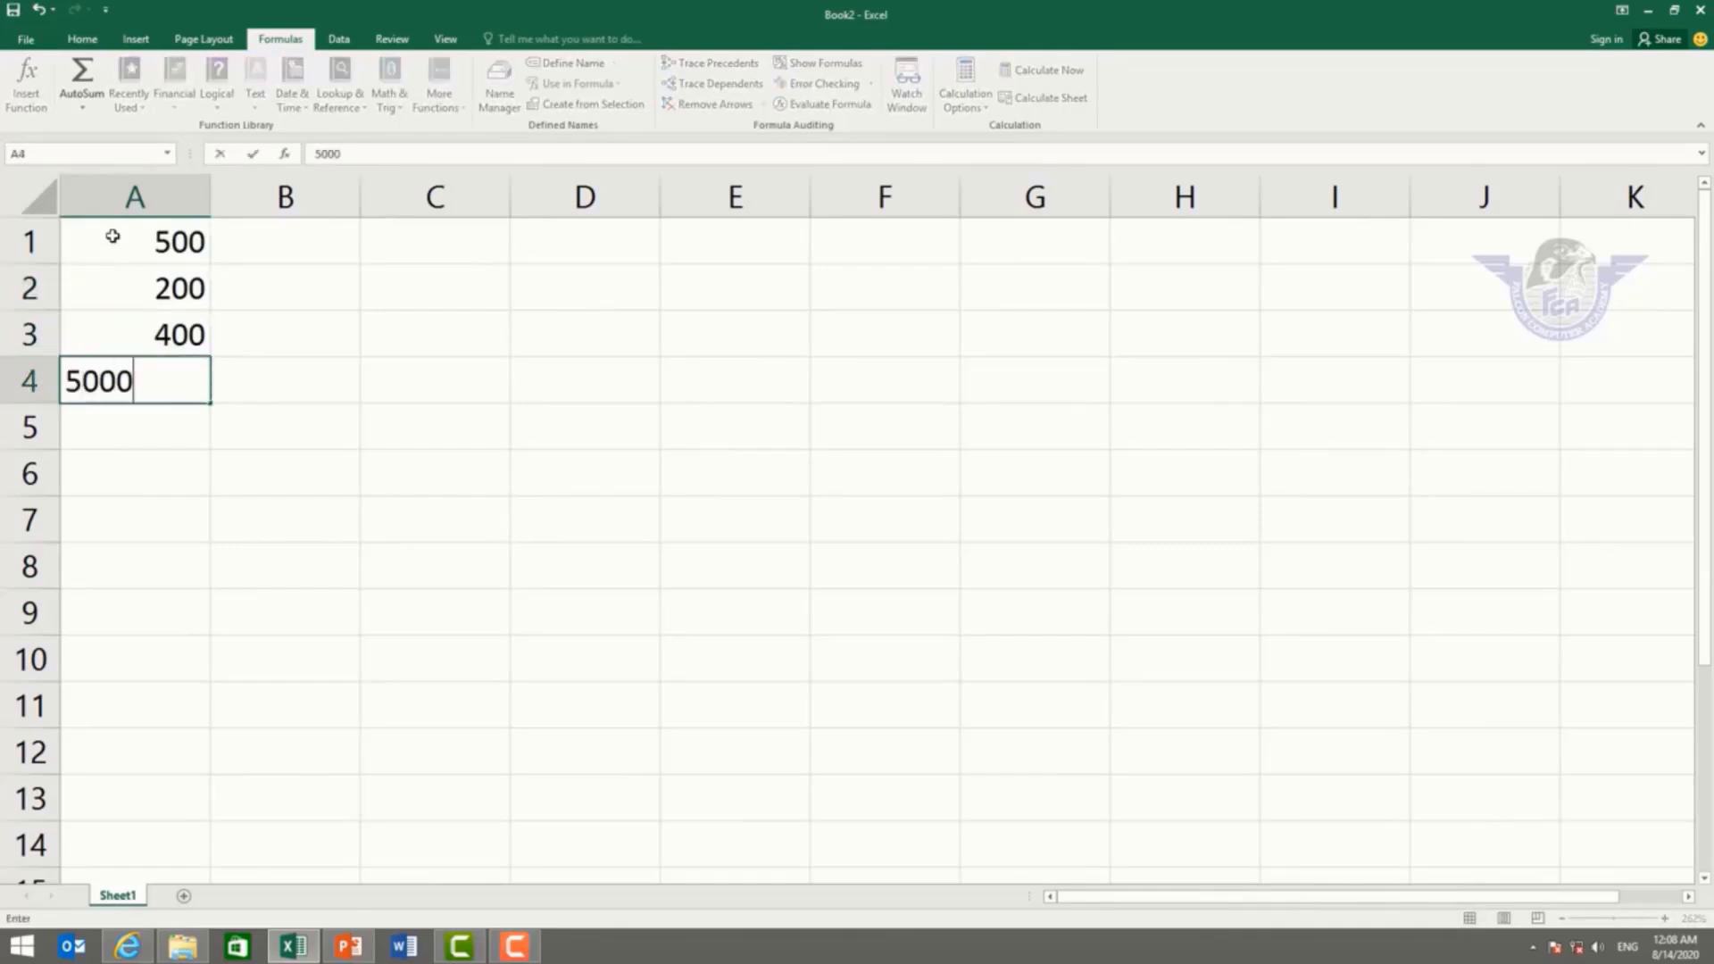
{"action": "key", "text": "Return"}
{"action": "type", "text": "3500"}
{"action": "key", "text": "Return"}
{"action": "type", "text": "5000"}
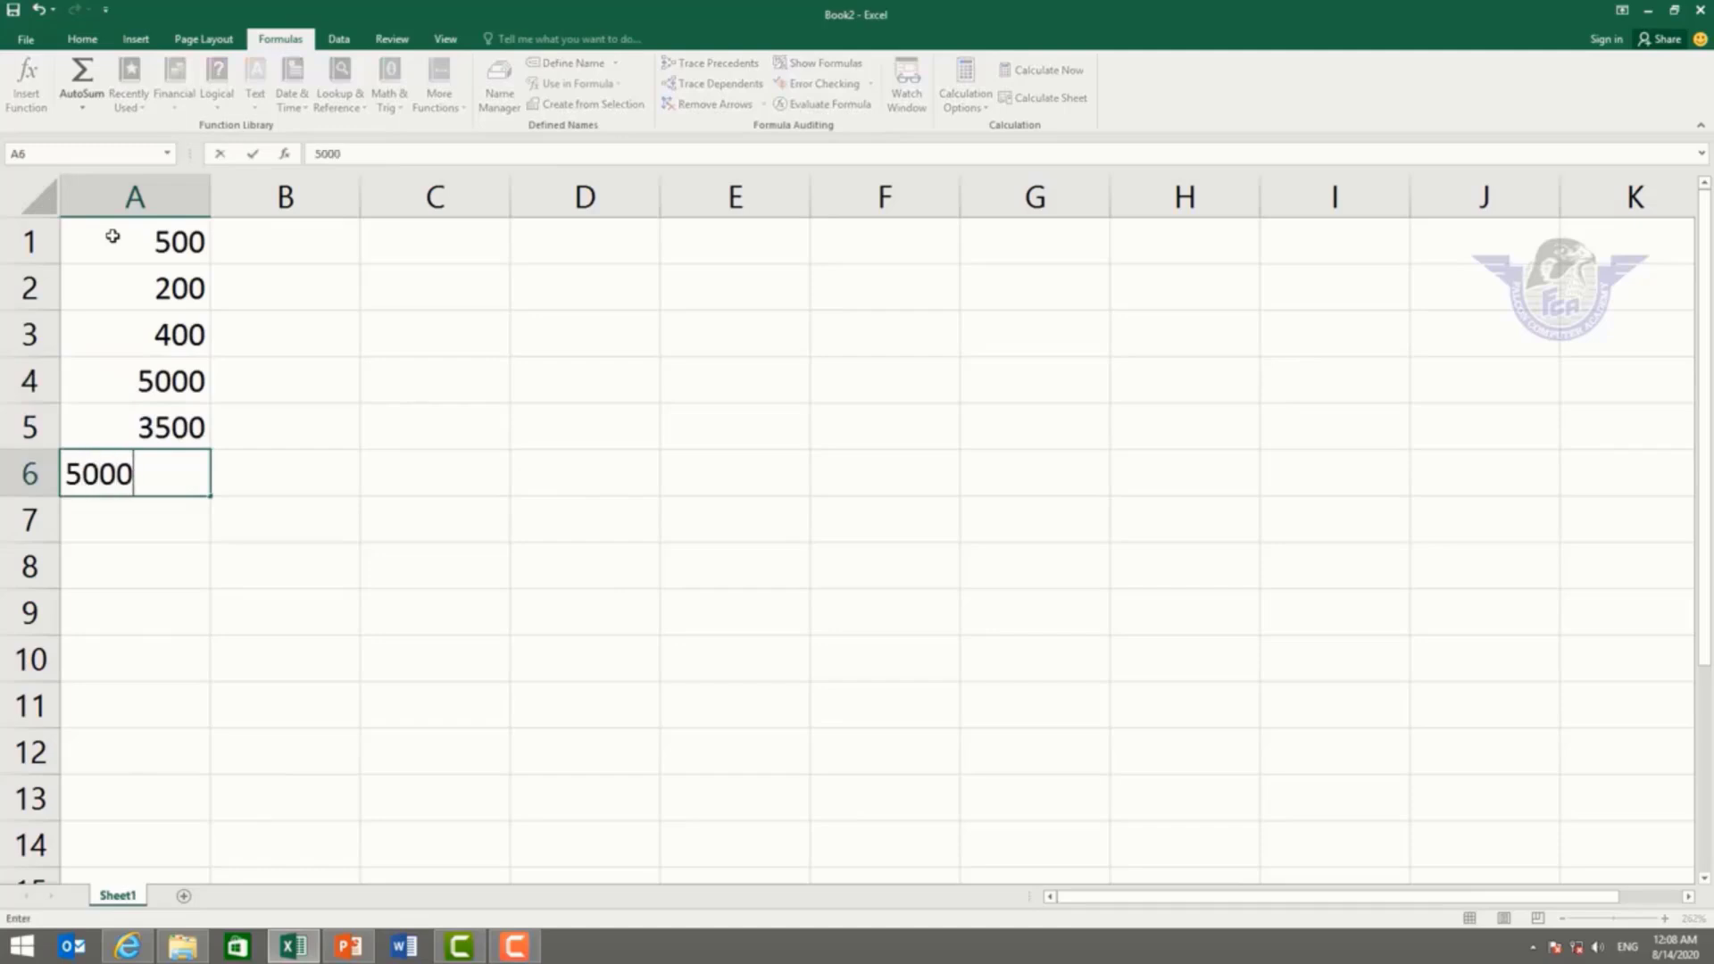
{"action": "key", "text": "Return"}
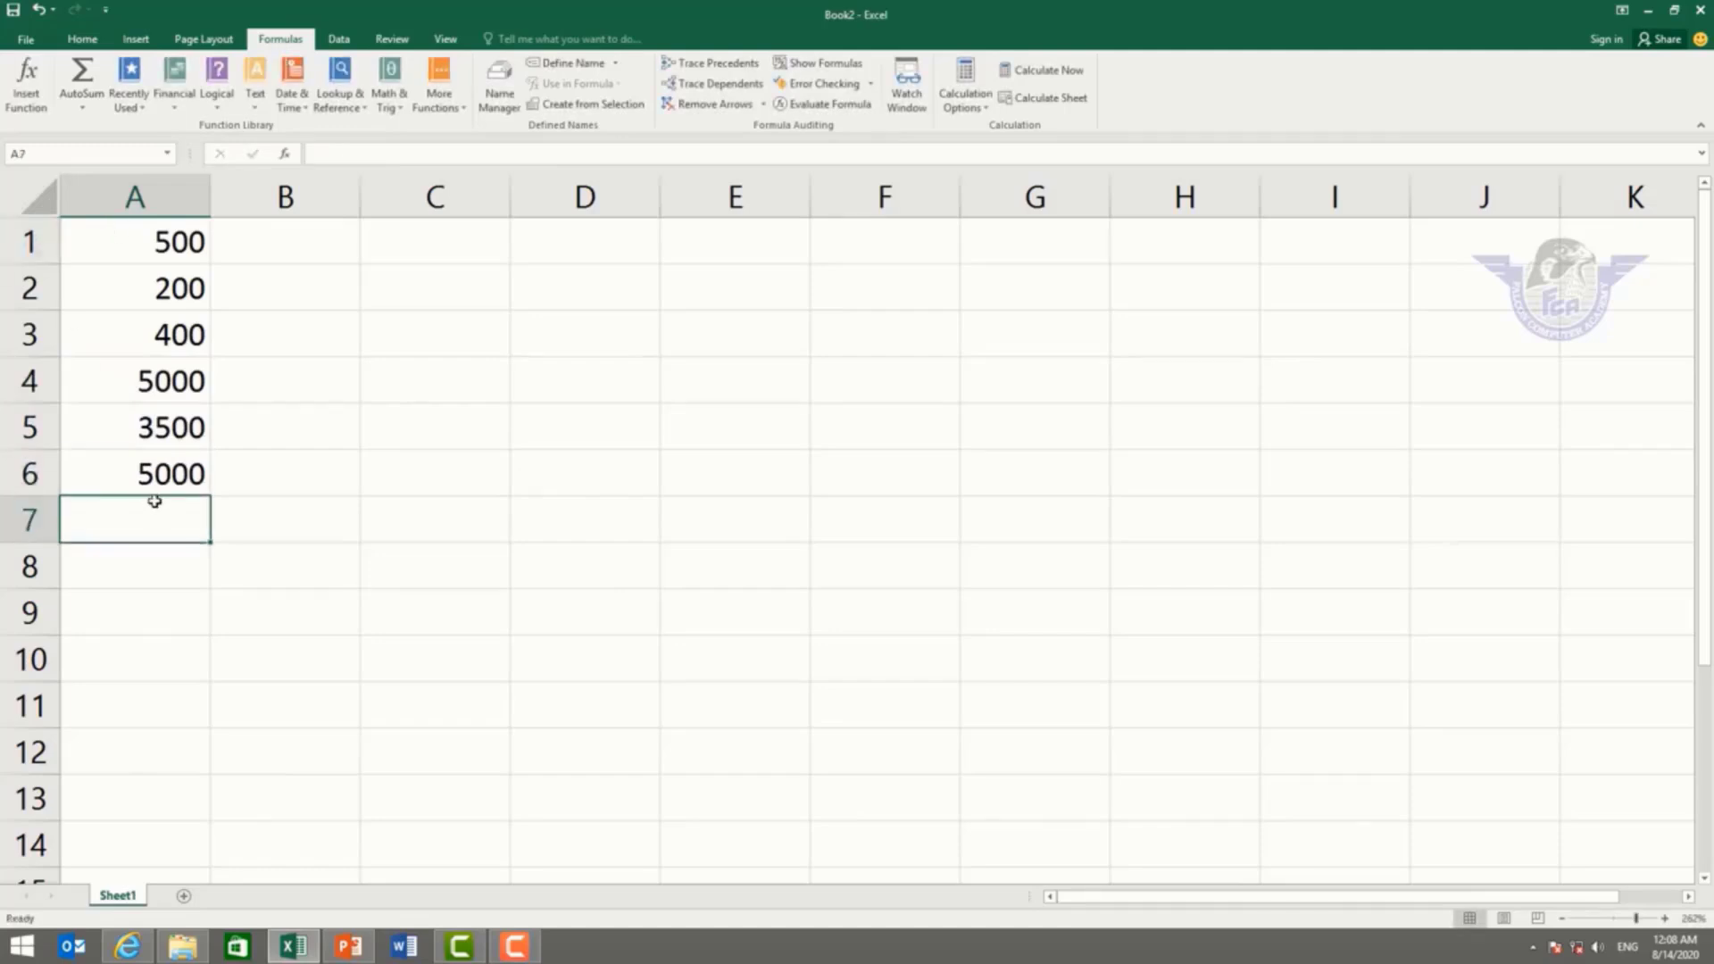
{"action": "left_click", "coordinate": [27, 85]}
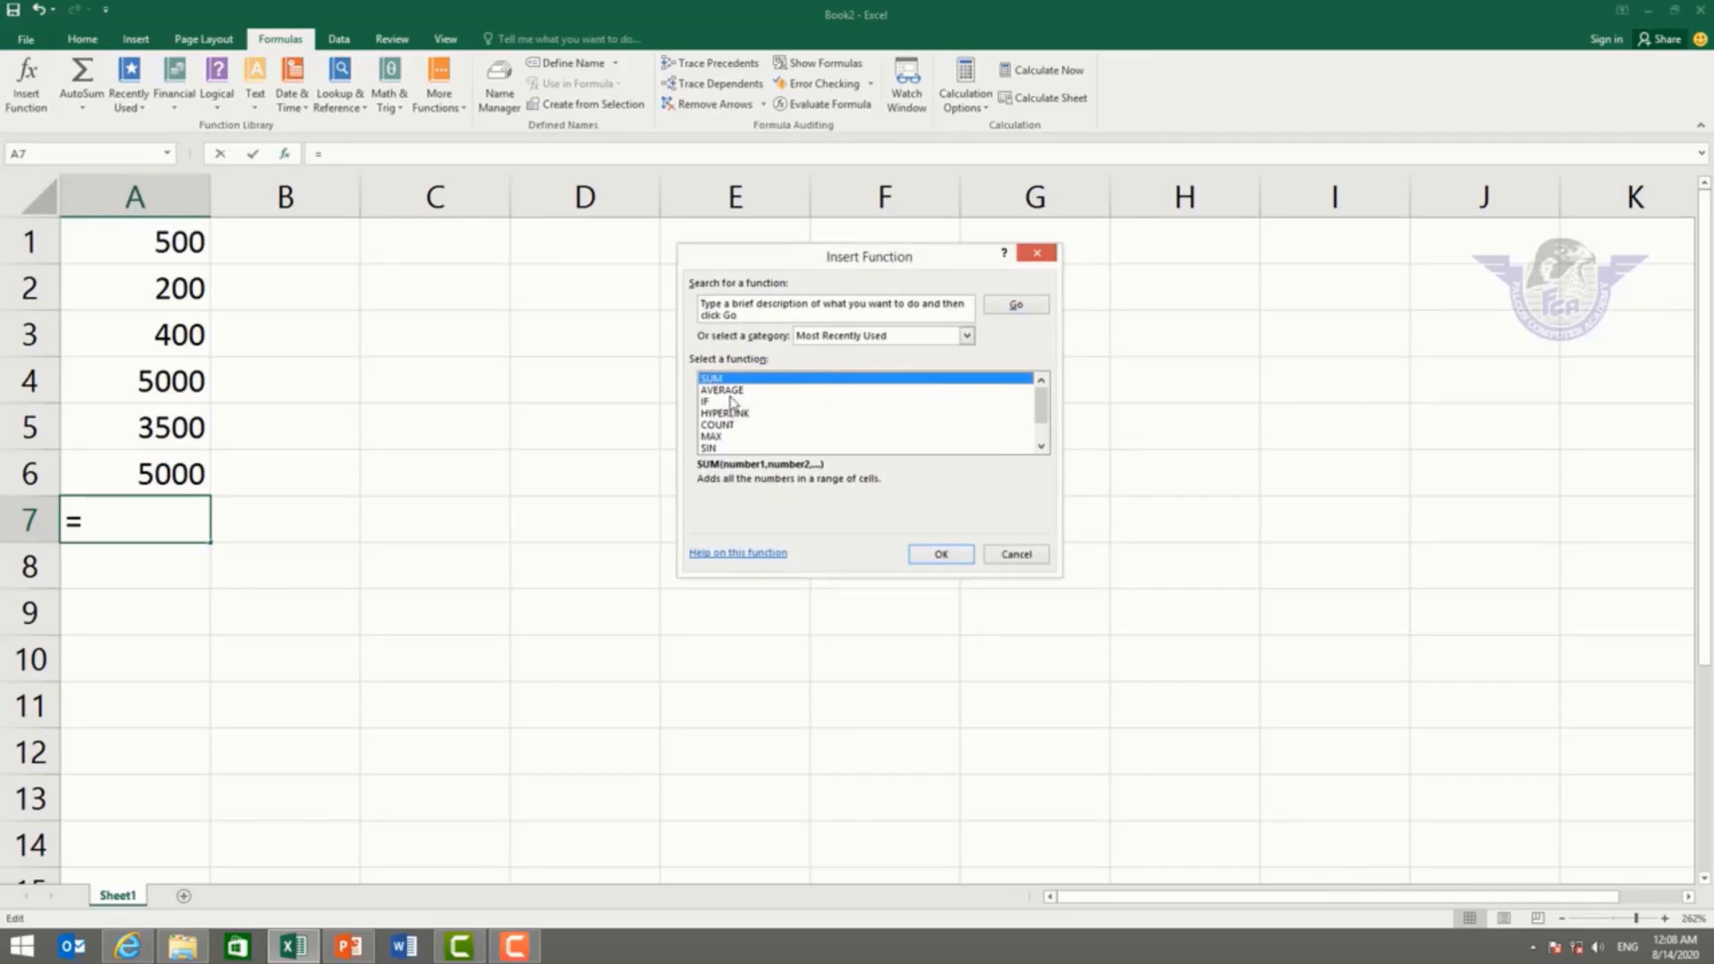
{"action": "left_click", "coordinate": [928, 555]}
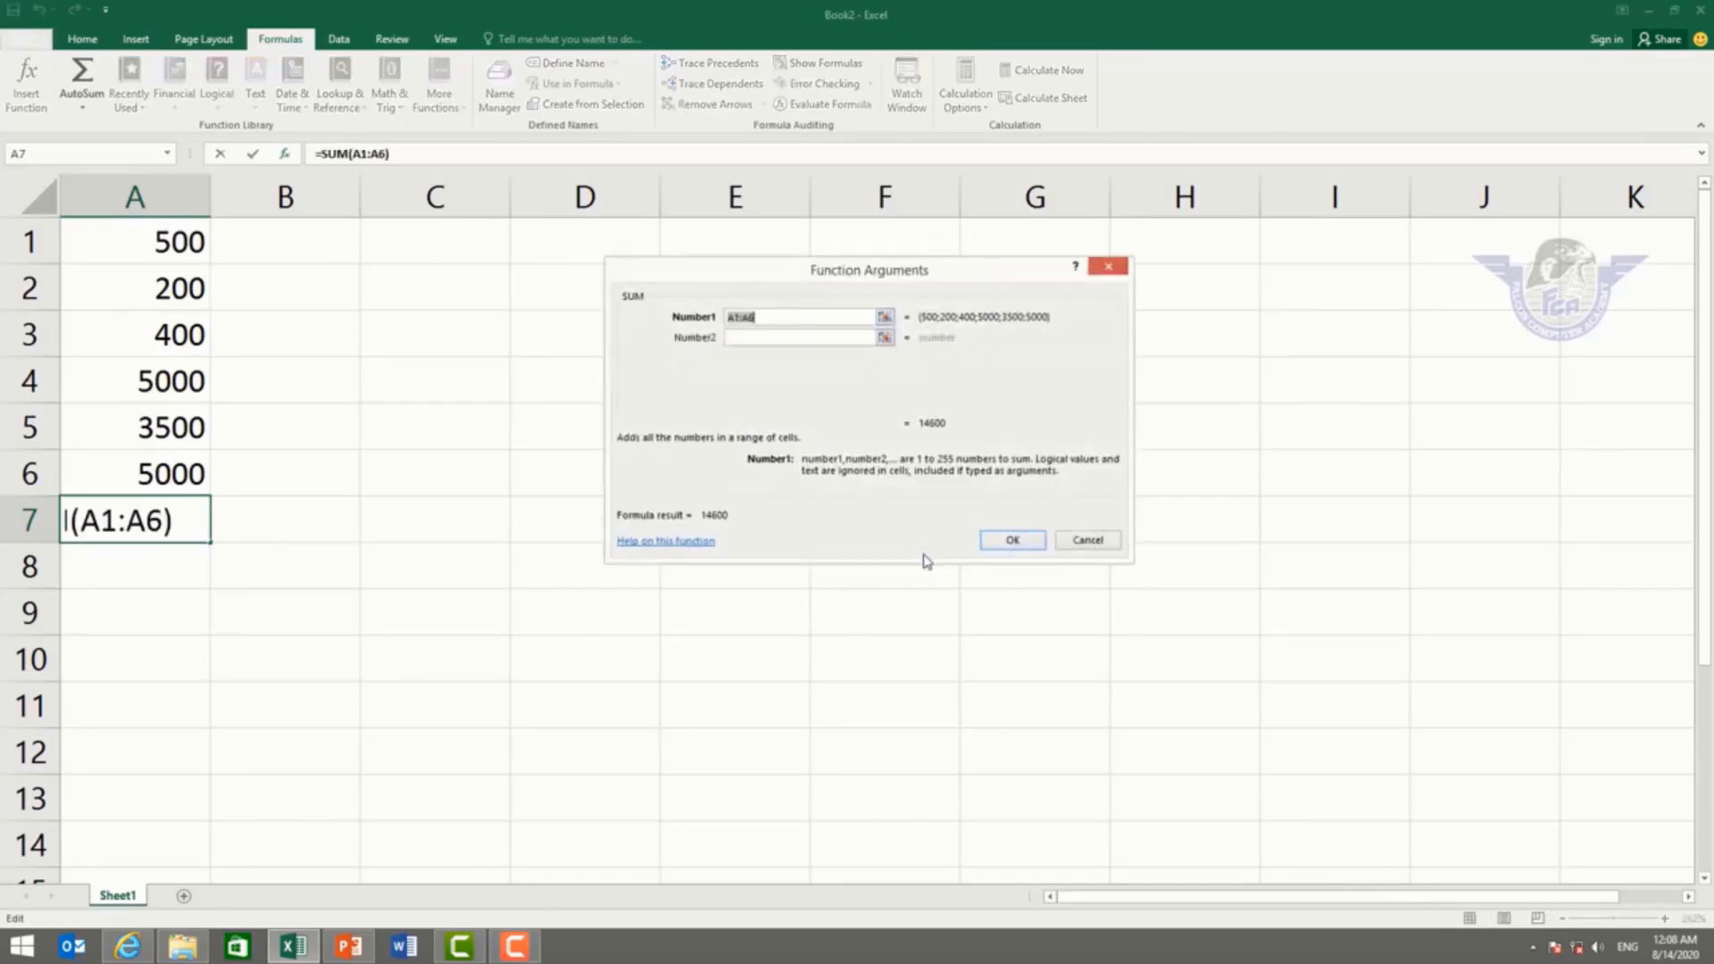
{"action": "left_click", "coordinate": [1009, 540]}
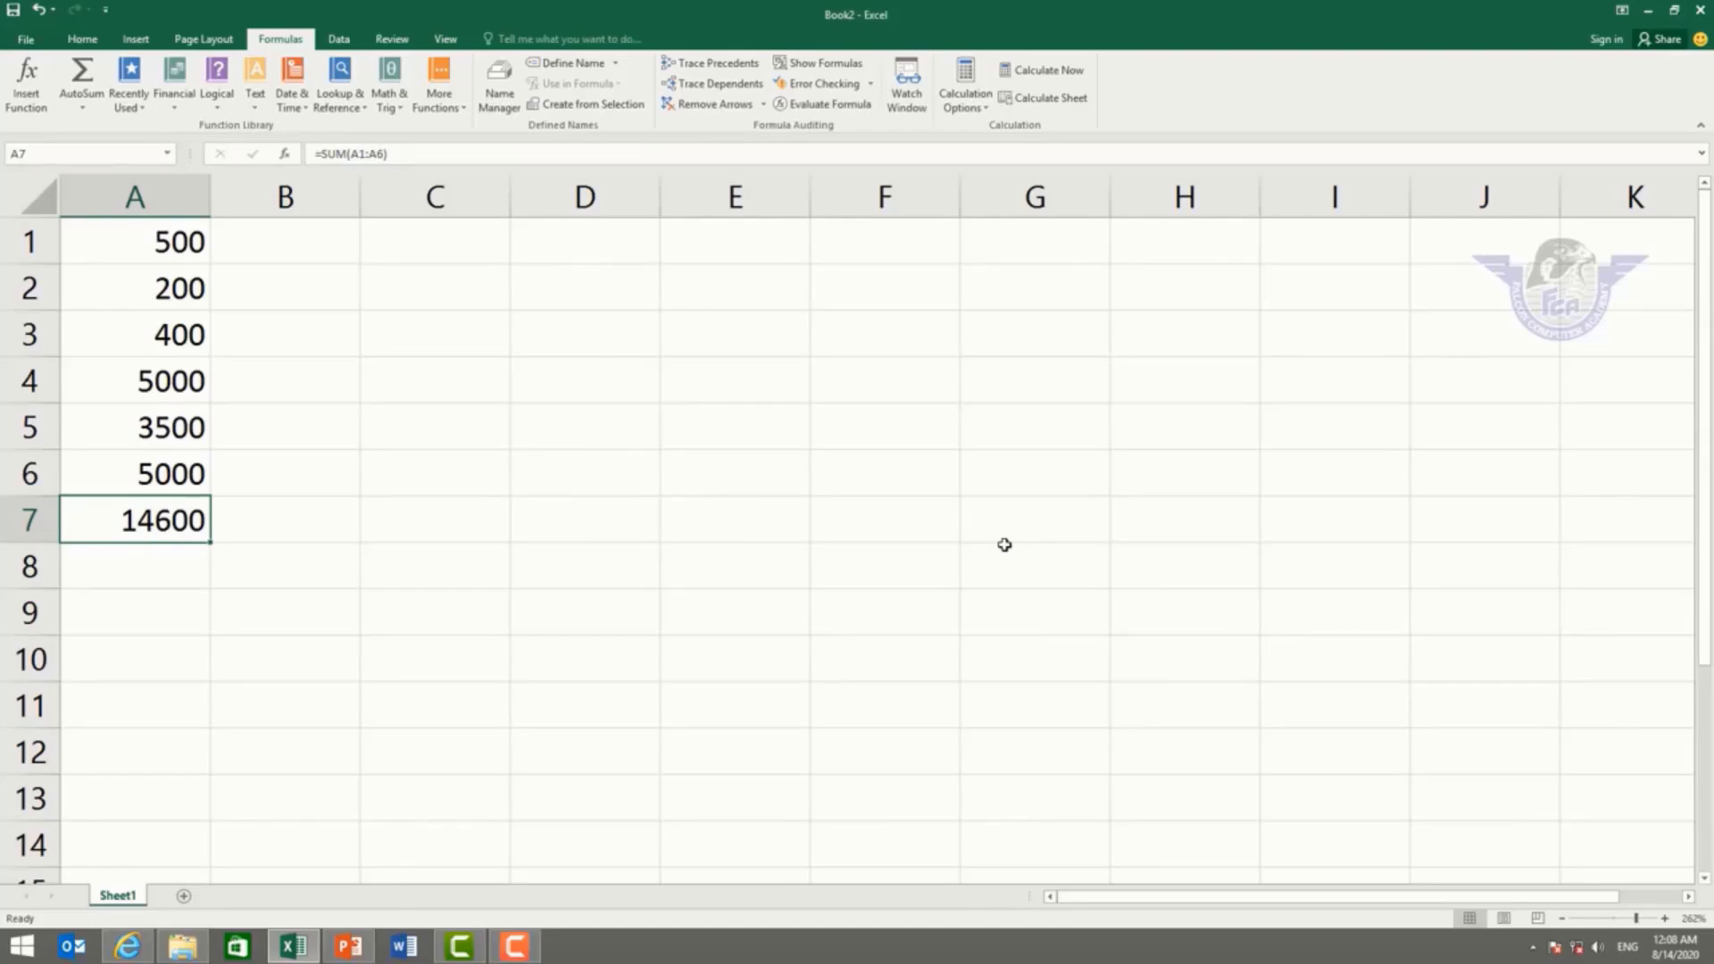
{"action": "key", "text": "Delete"}
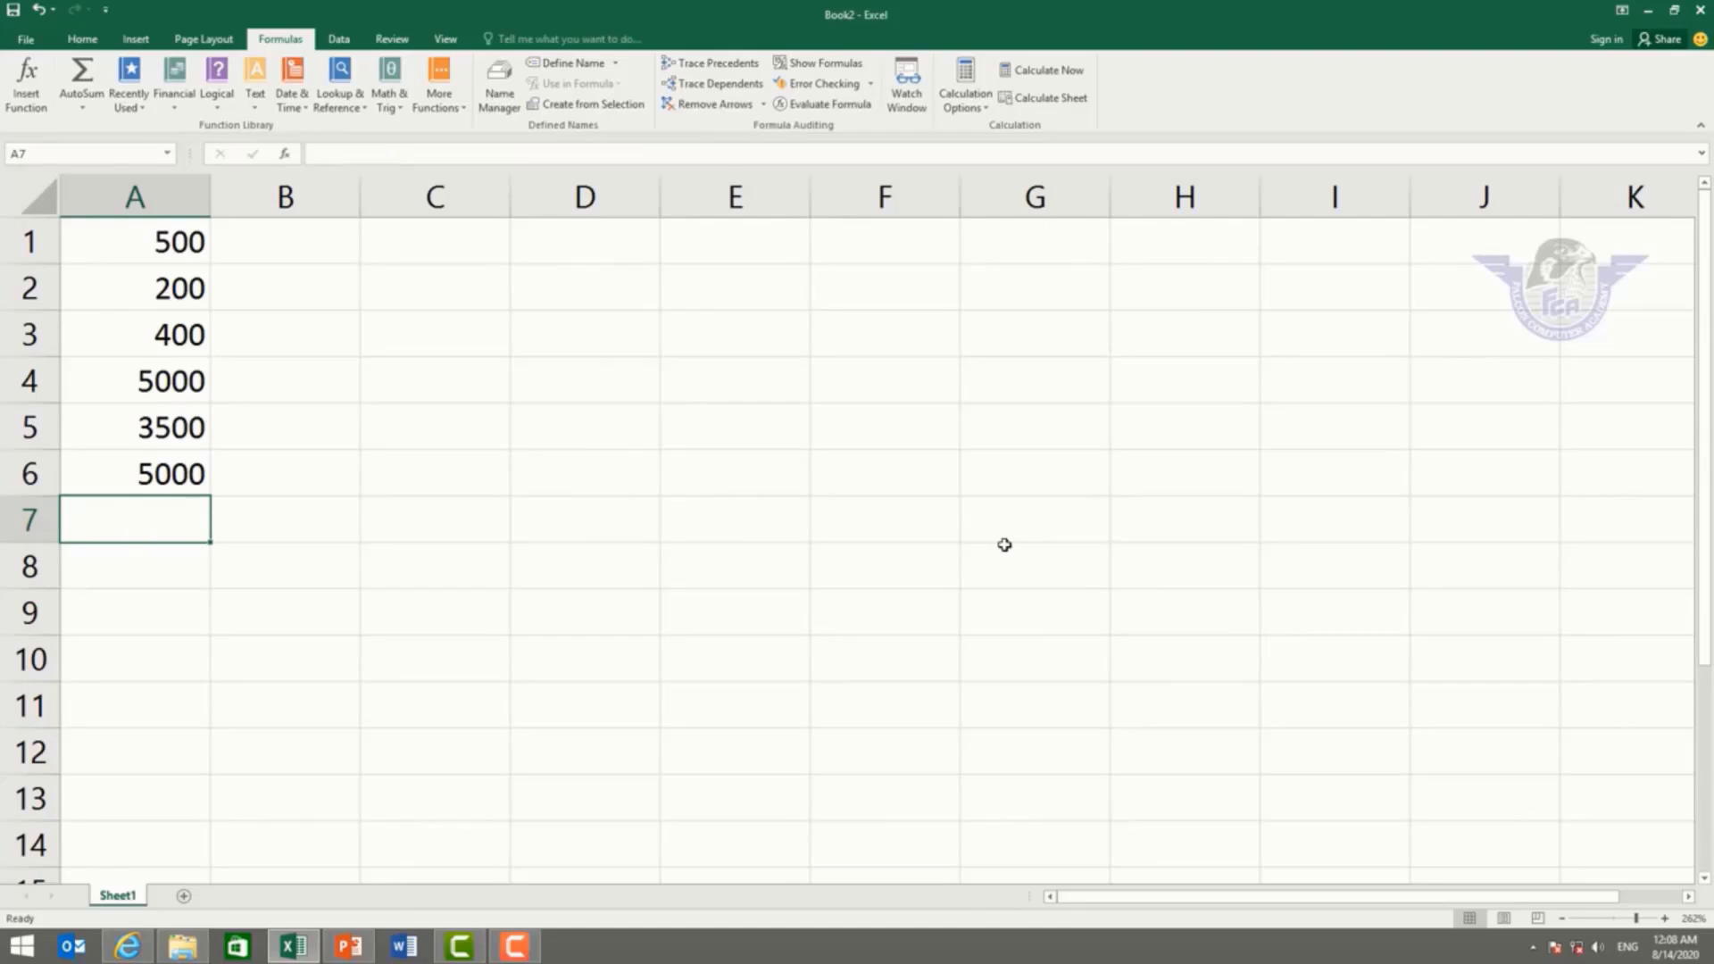
Step: Enter 500, 2000, 4000, 5000, 4000, 500, 4000, 500, 400 in B1:B9
{"action": "left_click", "coordinate": [309, 252]}
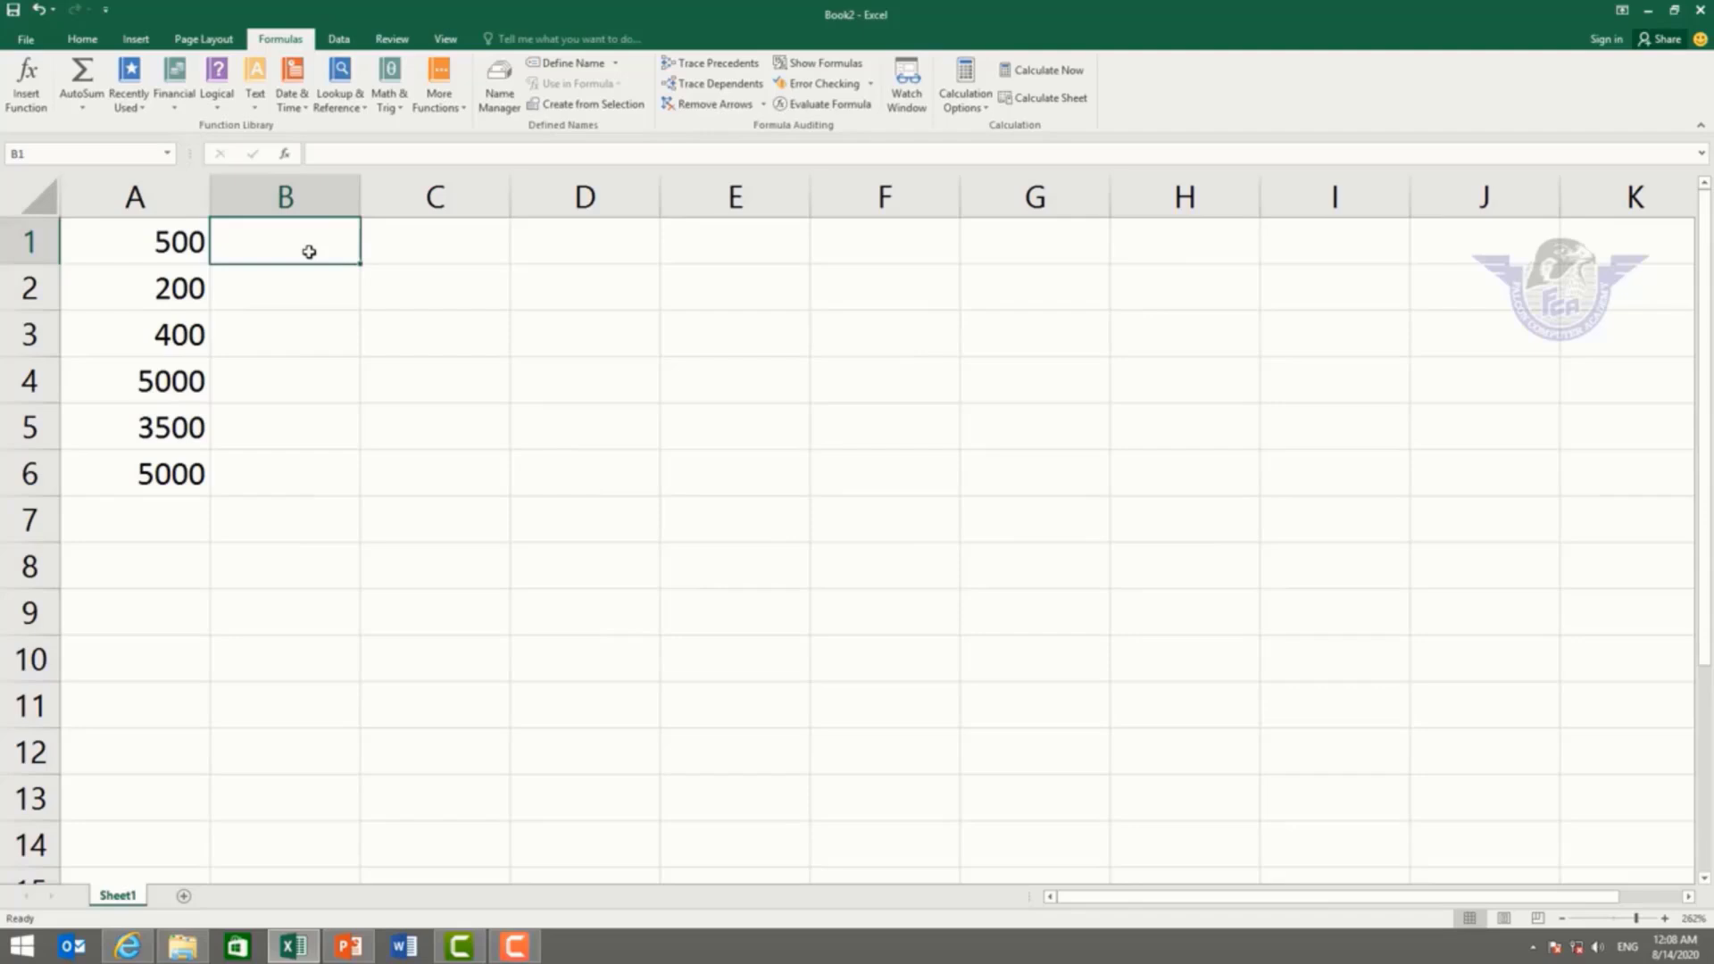
{"action": "type", "text": "500"}
{"action": "key", "text": "Return"}
{"action": "type", "text": "2000"}
{"action": "key", "text": "Return"}
{"action": "type", "text": "4000"}
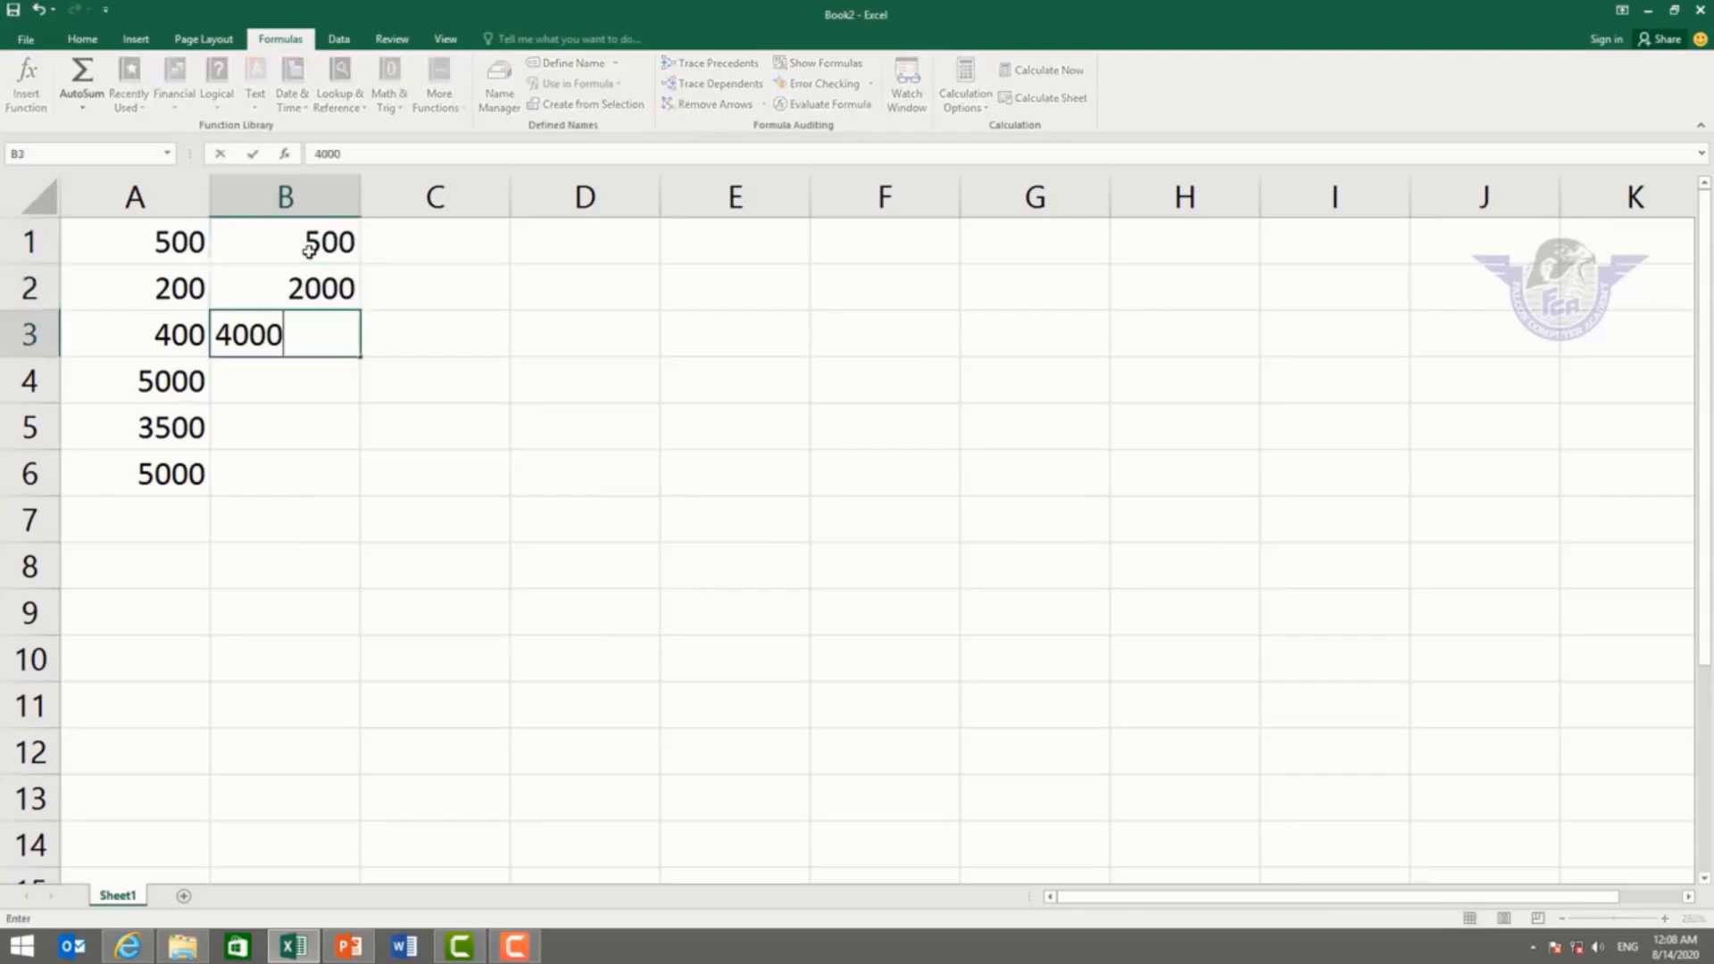
{"action": "key", "text": "Return"}
{"action": "type", "text": "5000"}
{"action": "key", "text": "Return"}
{"action": "type", "text": "4000"}
{"action": "key", "text": "Return"}
{"action": "type", "text": "500"}
{"action": "key", "text": "Return"}
{"action": "type", "text": "40"}
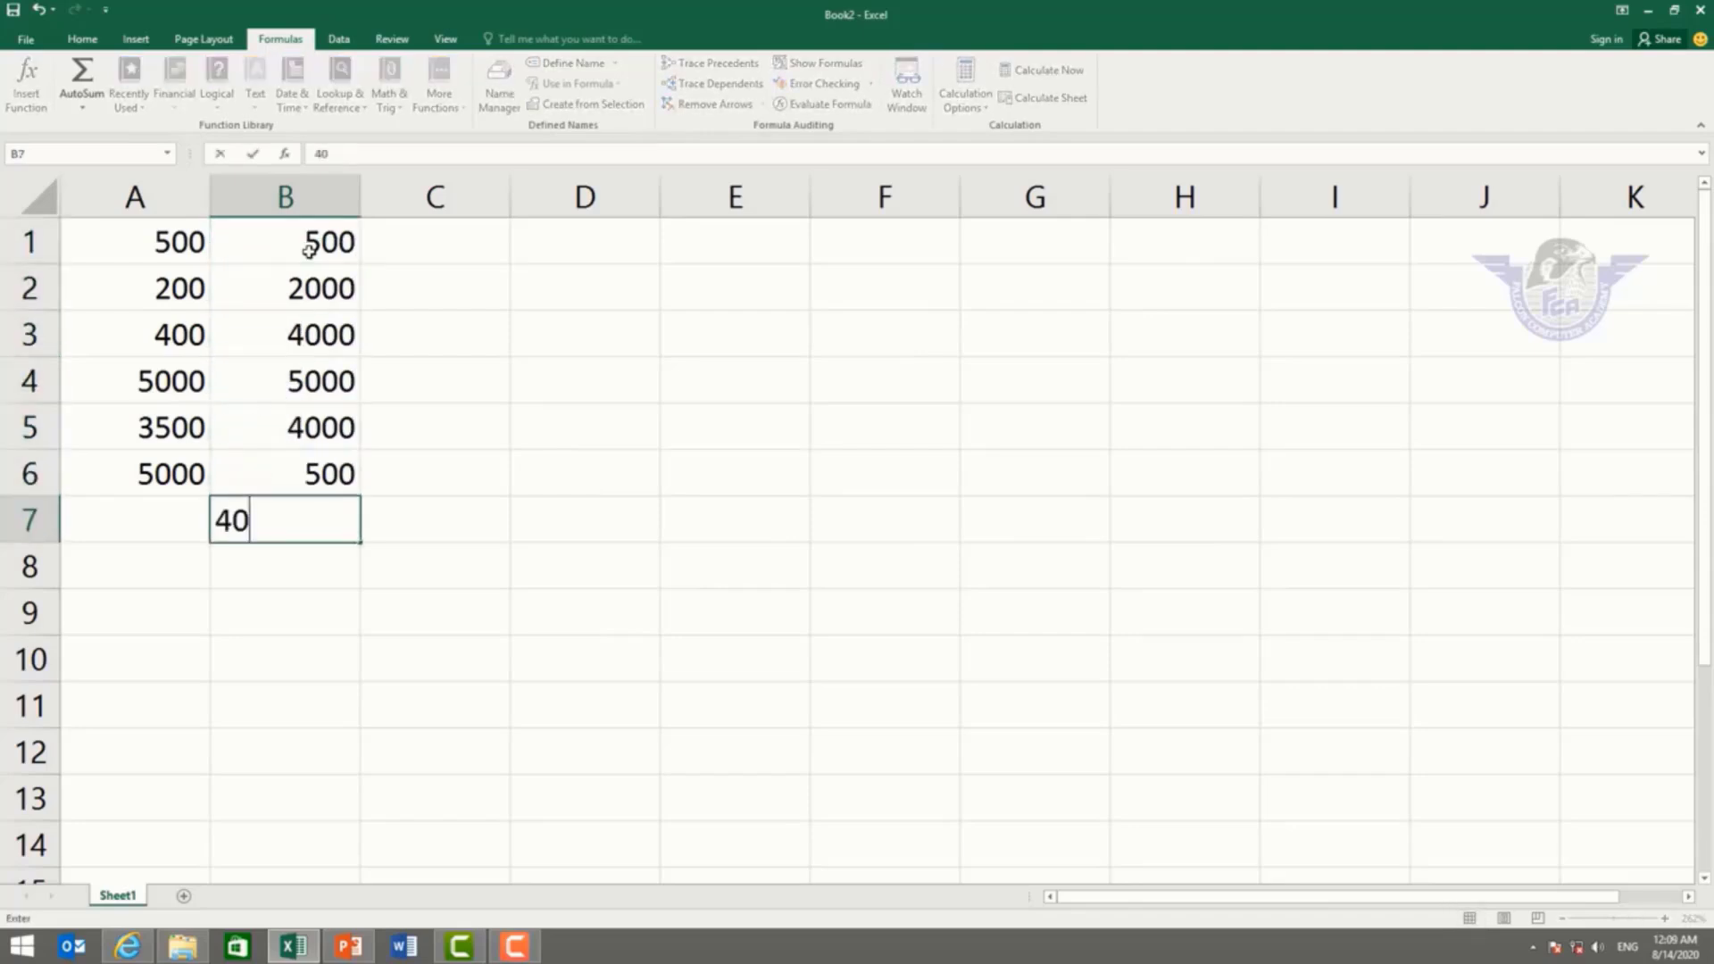
{"action": "type", "text": "00"}
{"action": "key", "text": "Return"}
{"action": "type", "text": "500"}
{"action": "key", "text": "Return"}
{"action": "type", "text": "400"}
{"action": "key", "text": "Return"}
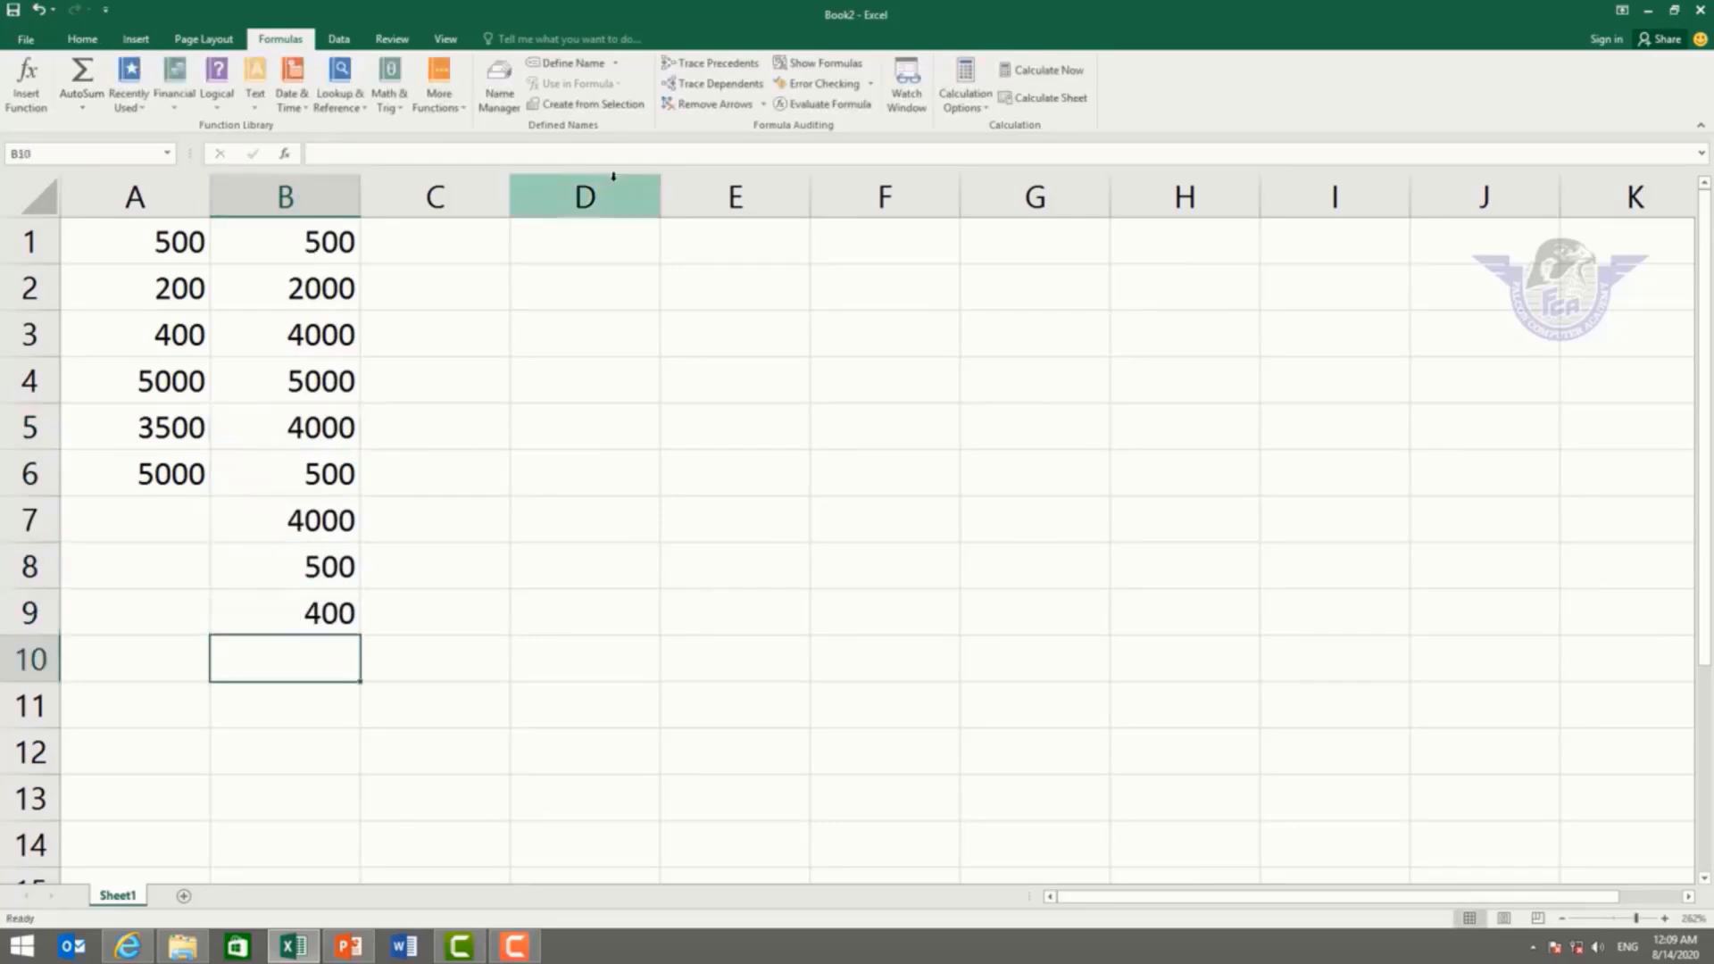
Step: Enter 600, 5000, 5000, 4000, 500, 400, 500, 400, 500, 400 in C1:C10
{"action": "left_click", "coordinate": [480, 234]}
{"action": "type", "text": "600"}
{"action": "key", "text": "Return"}
{"action": "type", "text": "5"}
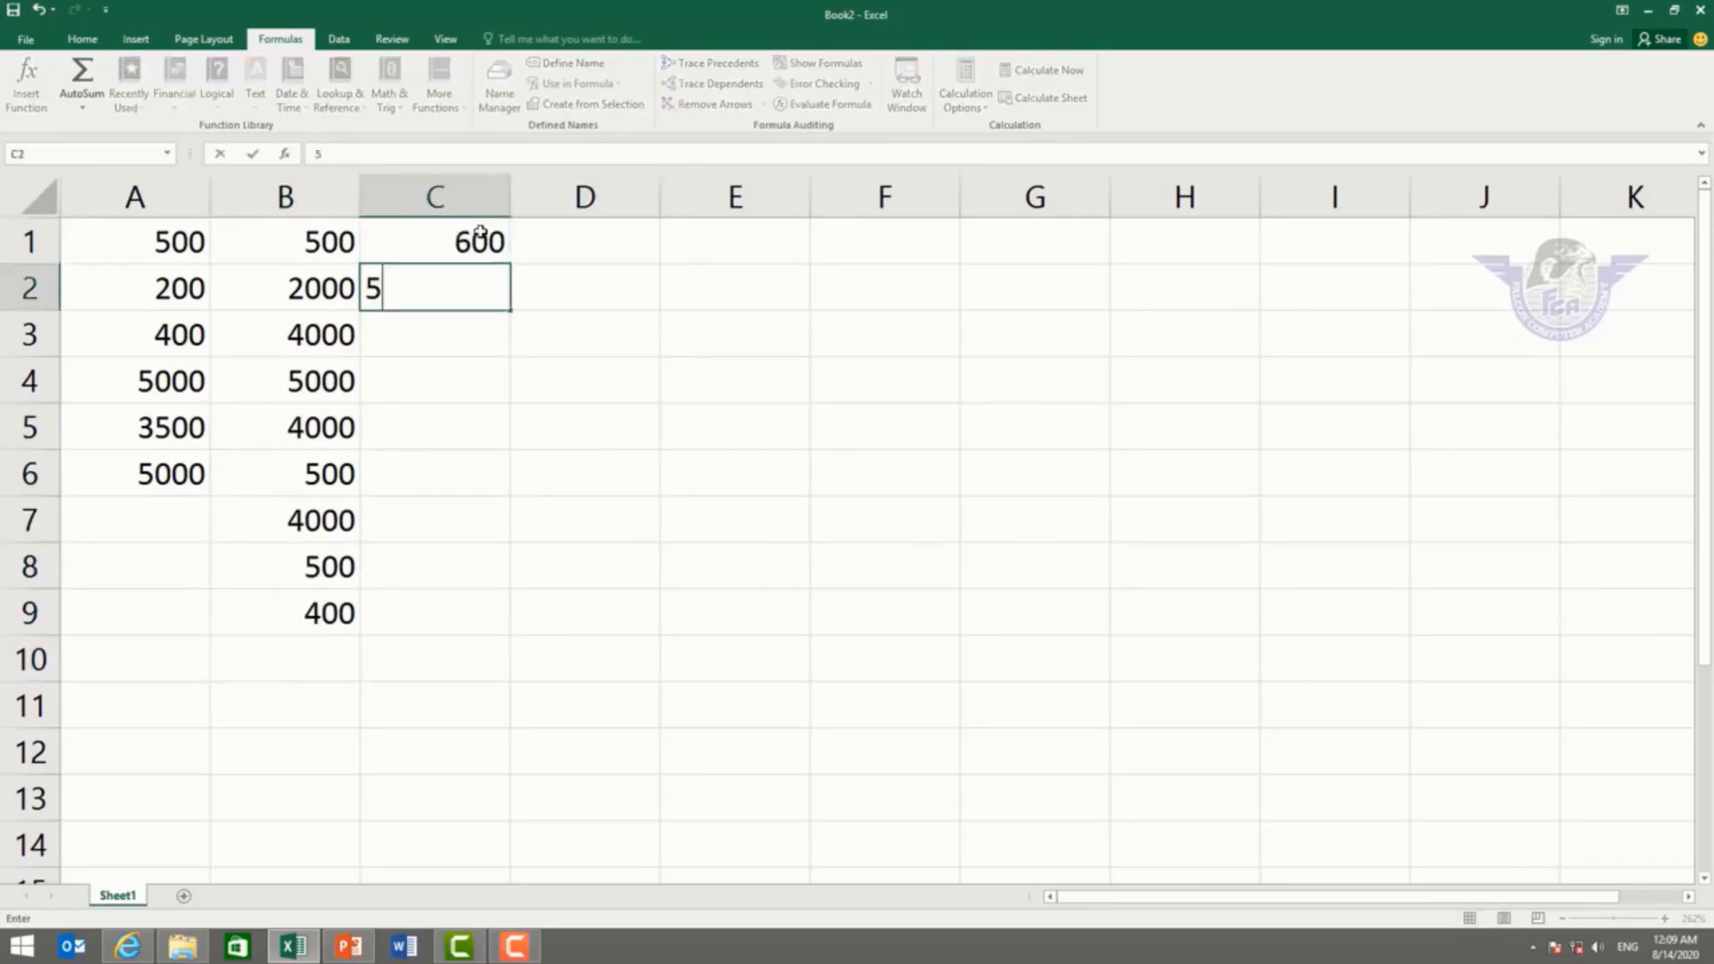
{"action": "type", "text": "000"}
{"action": "key", "text": "Return"}
{"action": "type", "text": "5000"}
{"action": "key", "text": "Return"}
{"action": "type", "text": "4000"}
{"action": "key", "text": "Return"}
{"action": "type", "text": "500"}
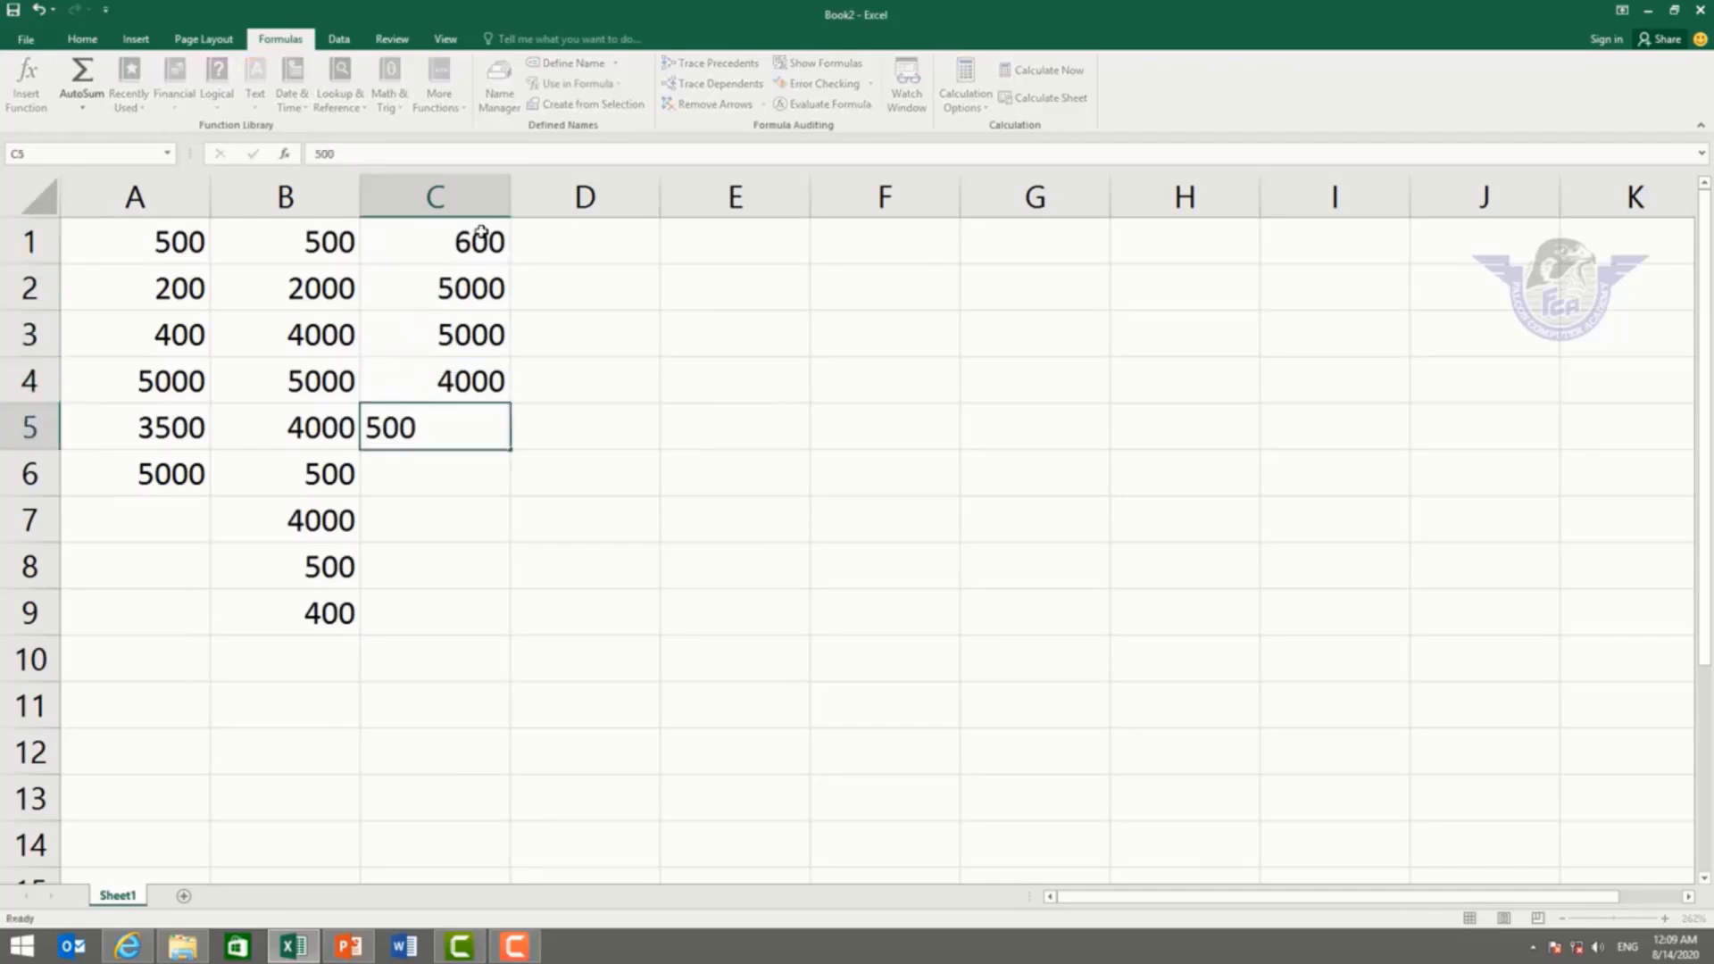
{"action": "key", "text": "Return"}
{"action": "type", "text": "400"}
{"action": "key", "text": "Return"}
{"action": "type", "text": "500"}
{"action": "key", "text": "Return"}
{"action": "type", "text": "400"}
{"action": "key", "text": "Return"}
{"action": "type", "text": "500"}
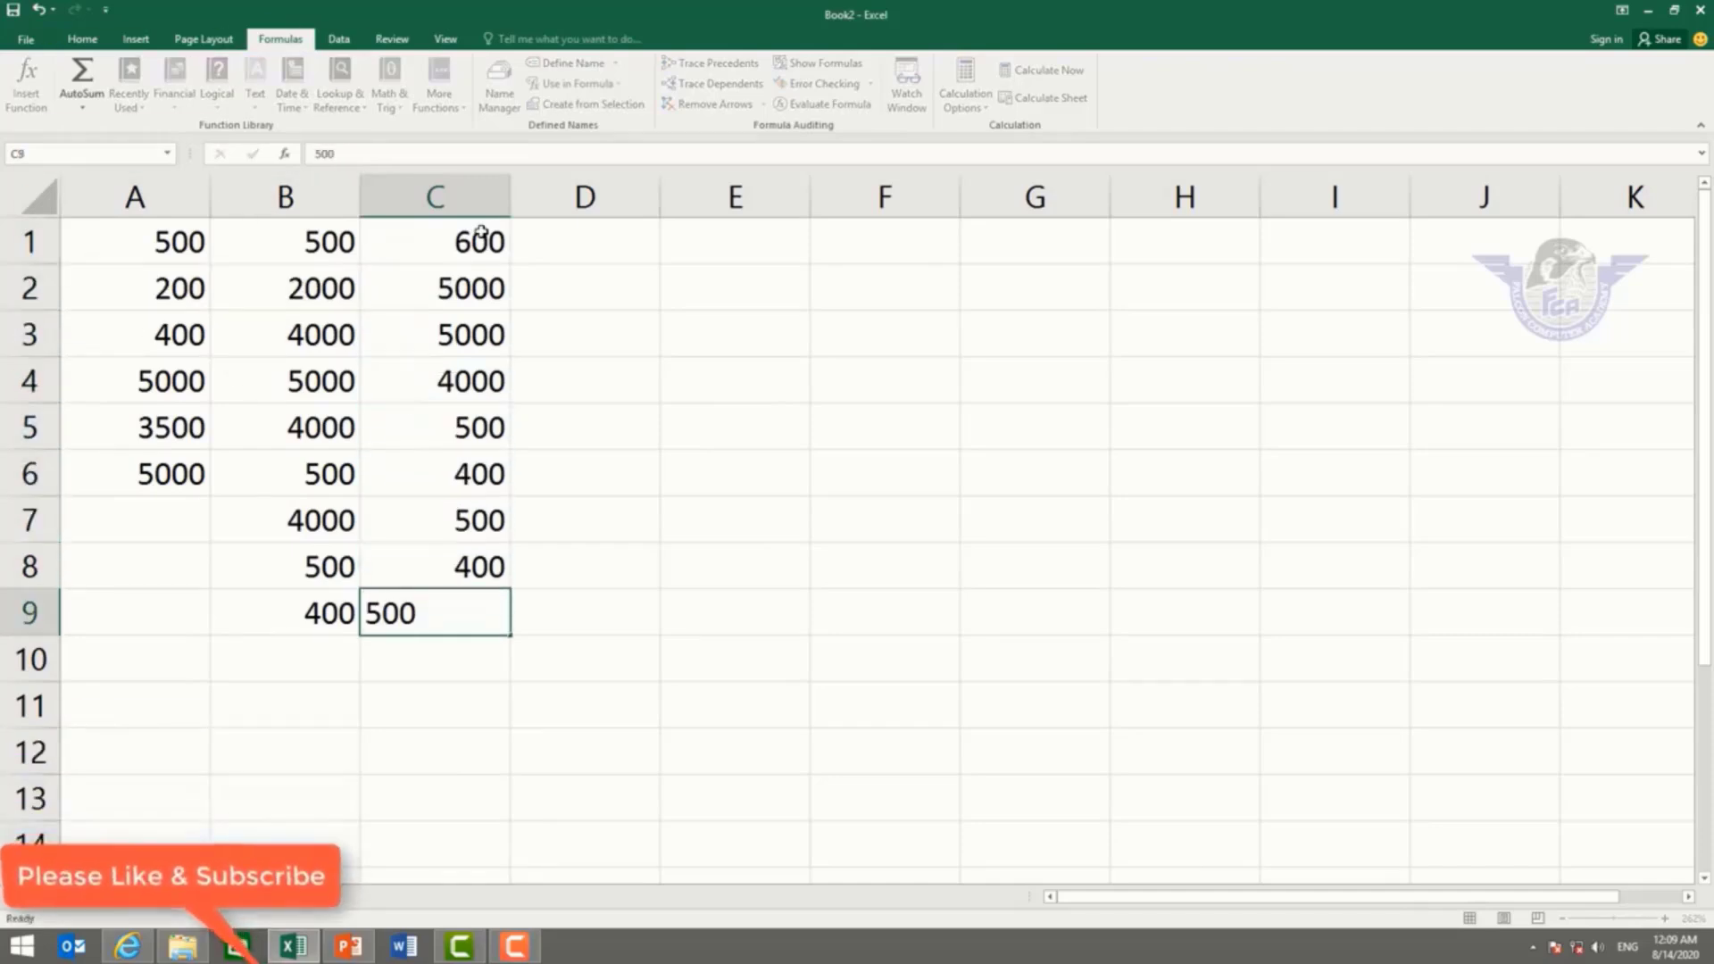
{"action": "key", "text": "Return"}
{"action": "type", "text": "400"}
{"action": "key", "text": "Return"}
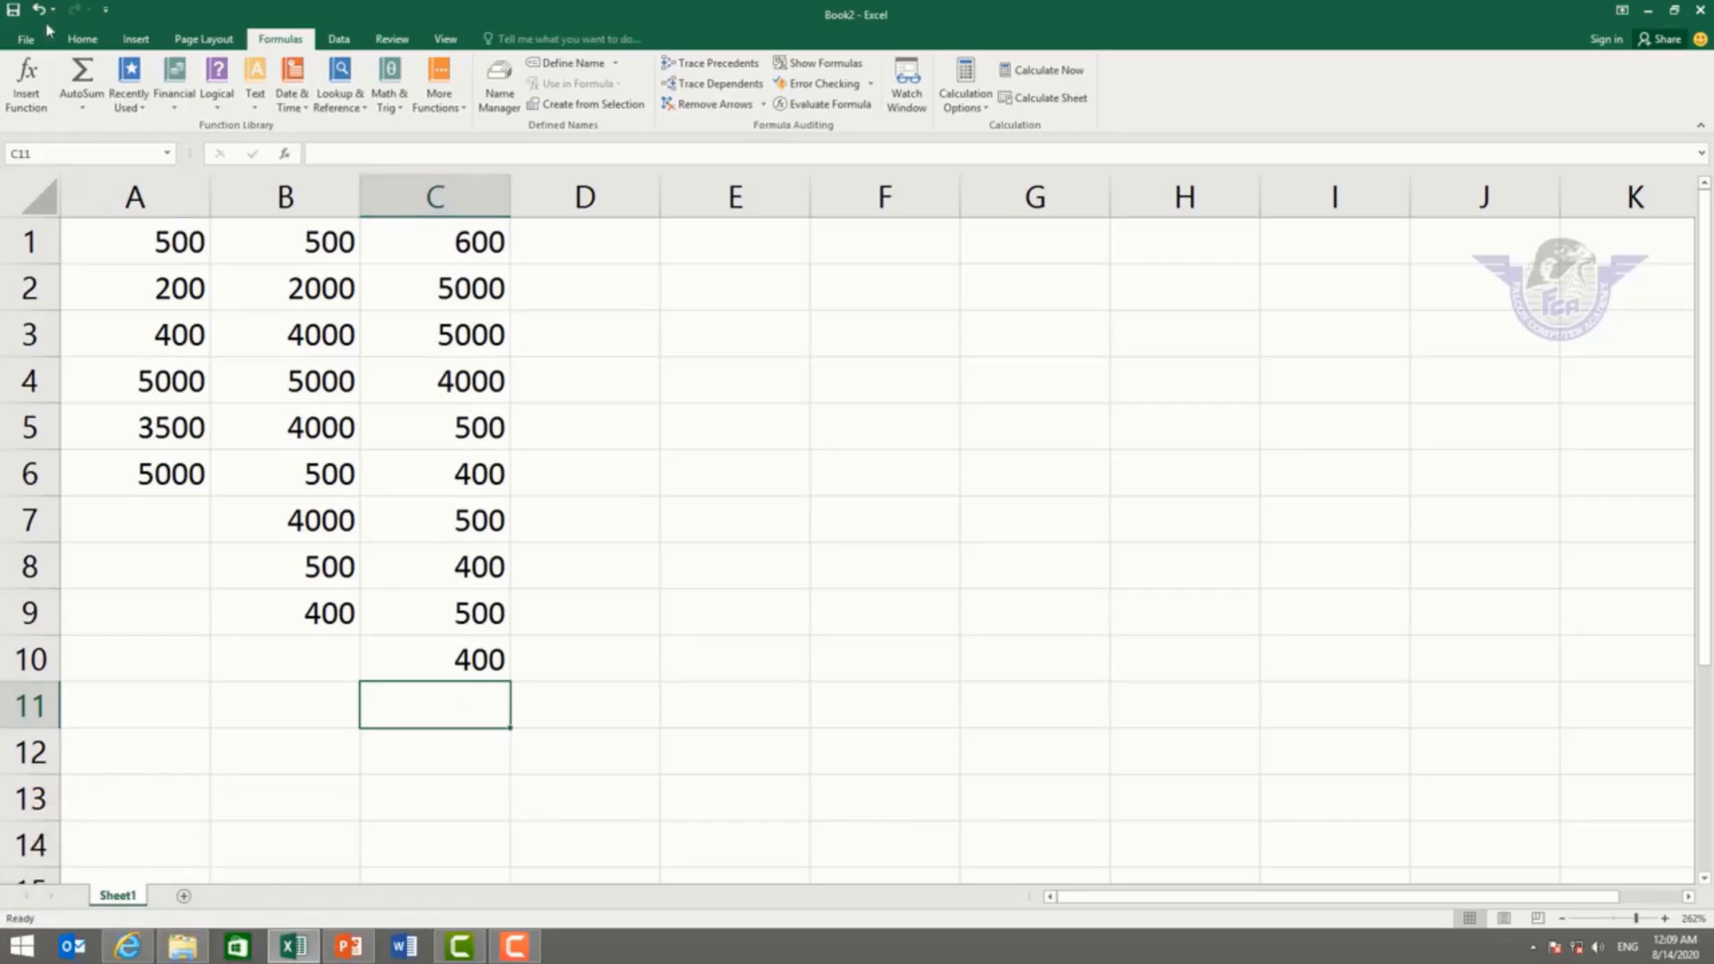
Step: Insert =SUM(A1:A6,B1:B9,C1:C10) in C11 through Insert Function, giving 52800
{"action": "left_click", "coordinate": [36, 100]}
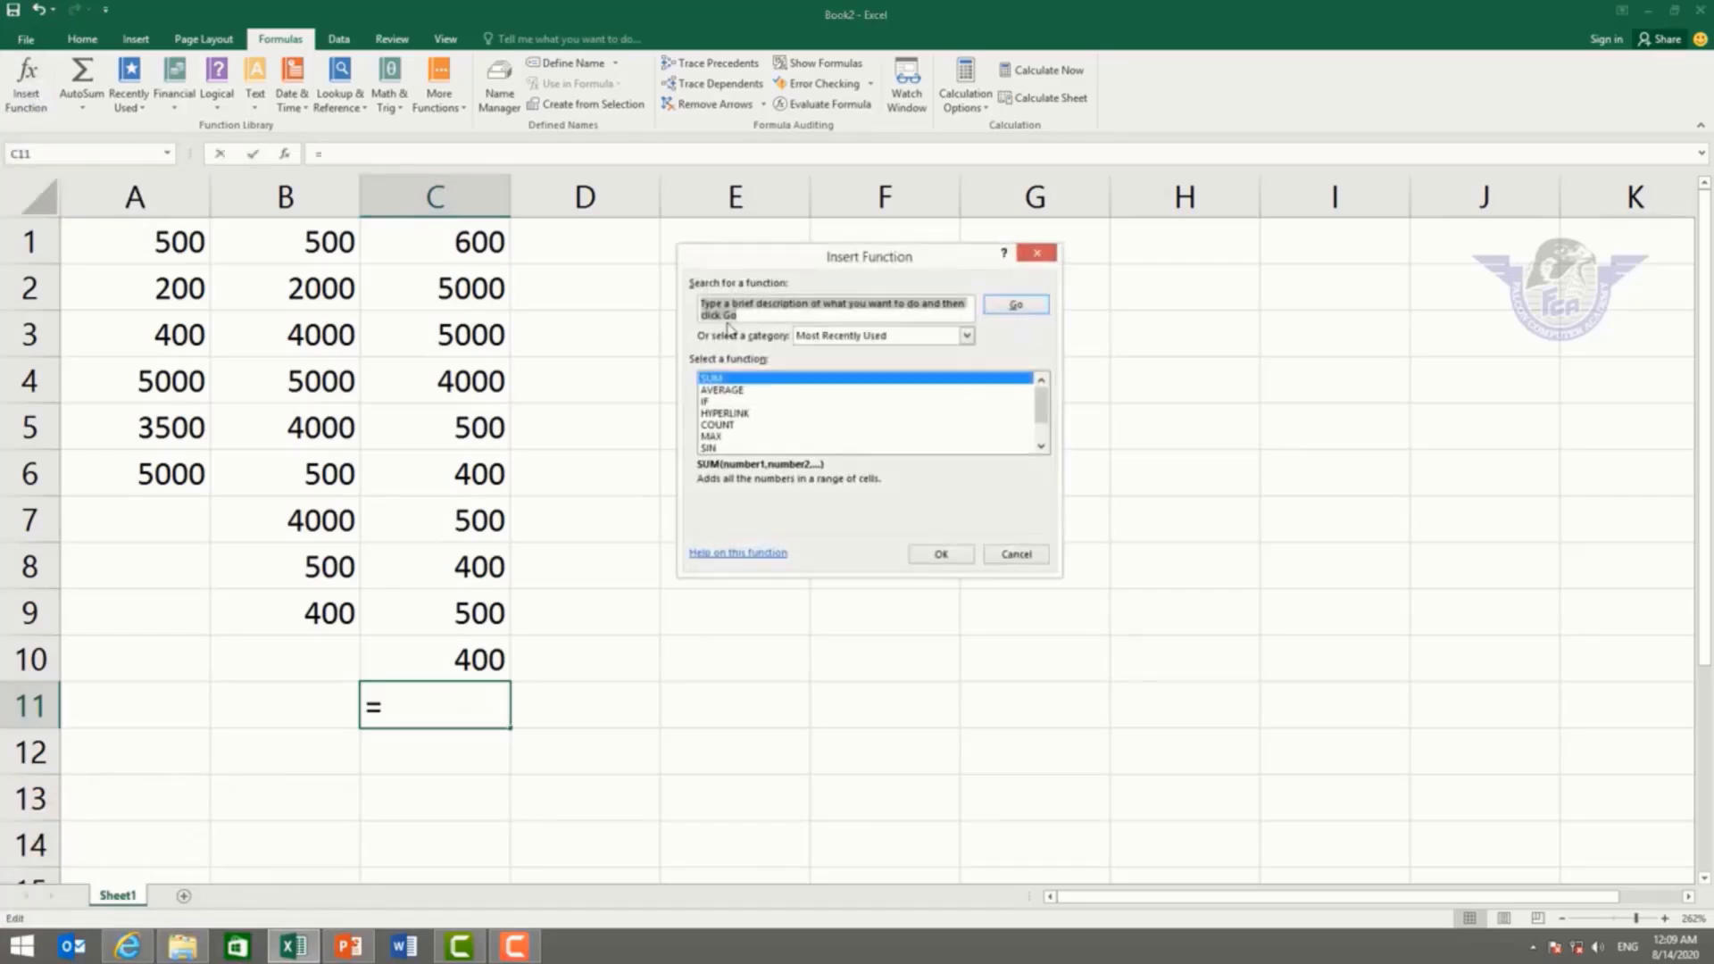
{"action": "left_click", "coordinate": [715, 381]}
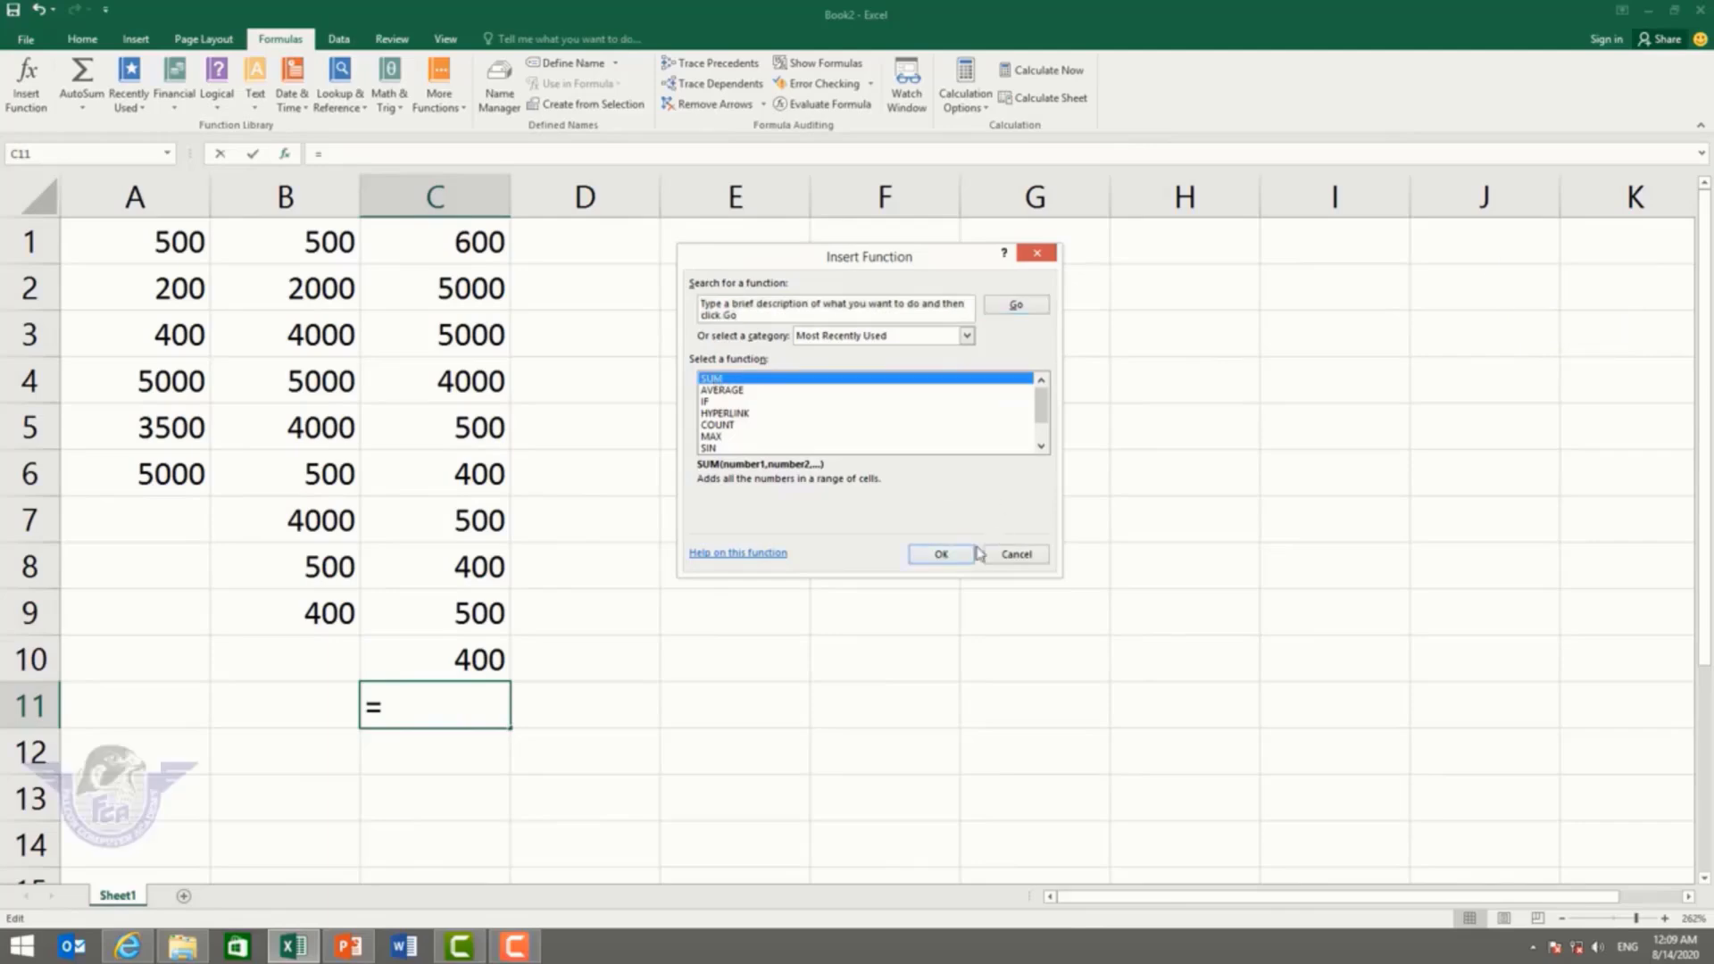
{"action": "left_click", "coordinate": [948, 555]}
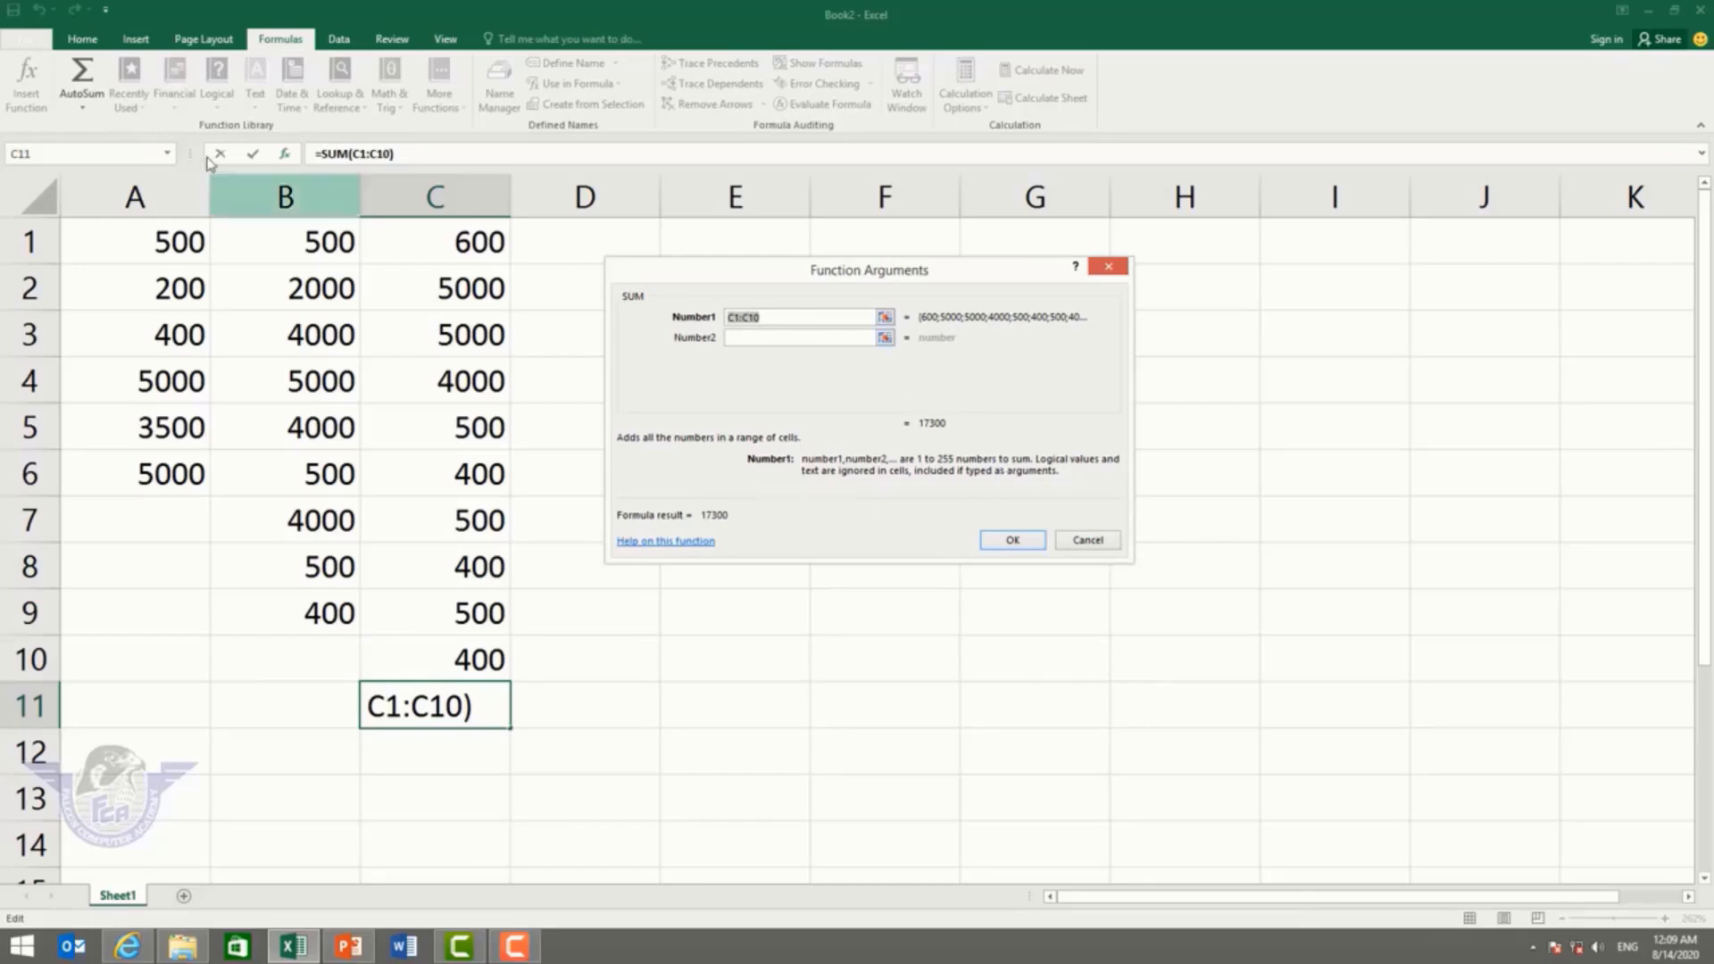
{"action": "left_click_drag", "start_coordinate": [141, 237], "coordinate": [170, 462]}
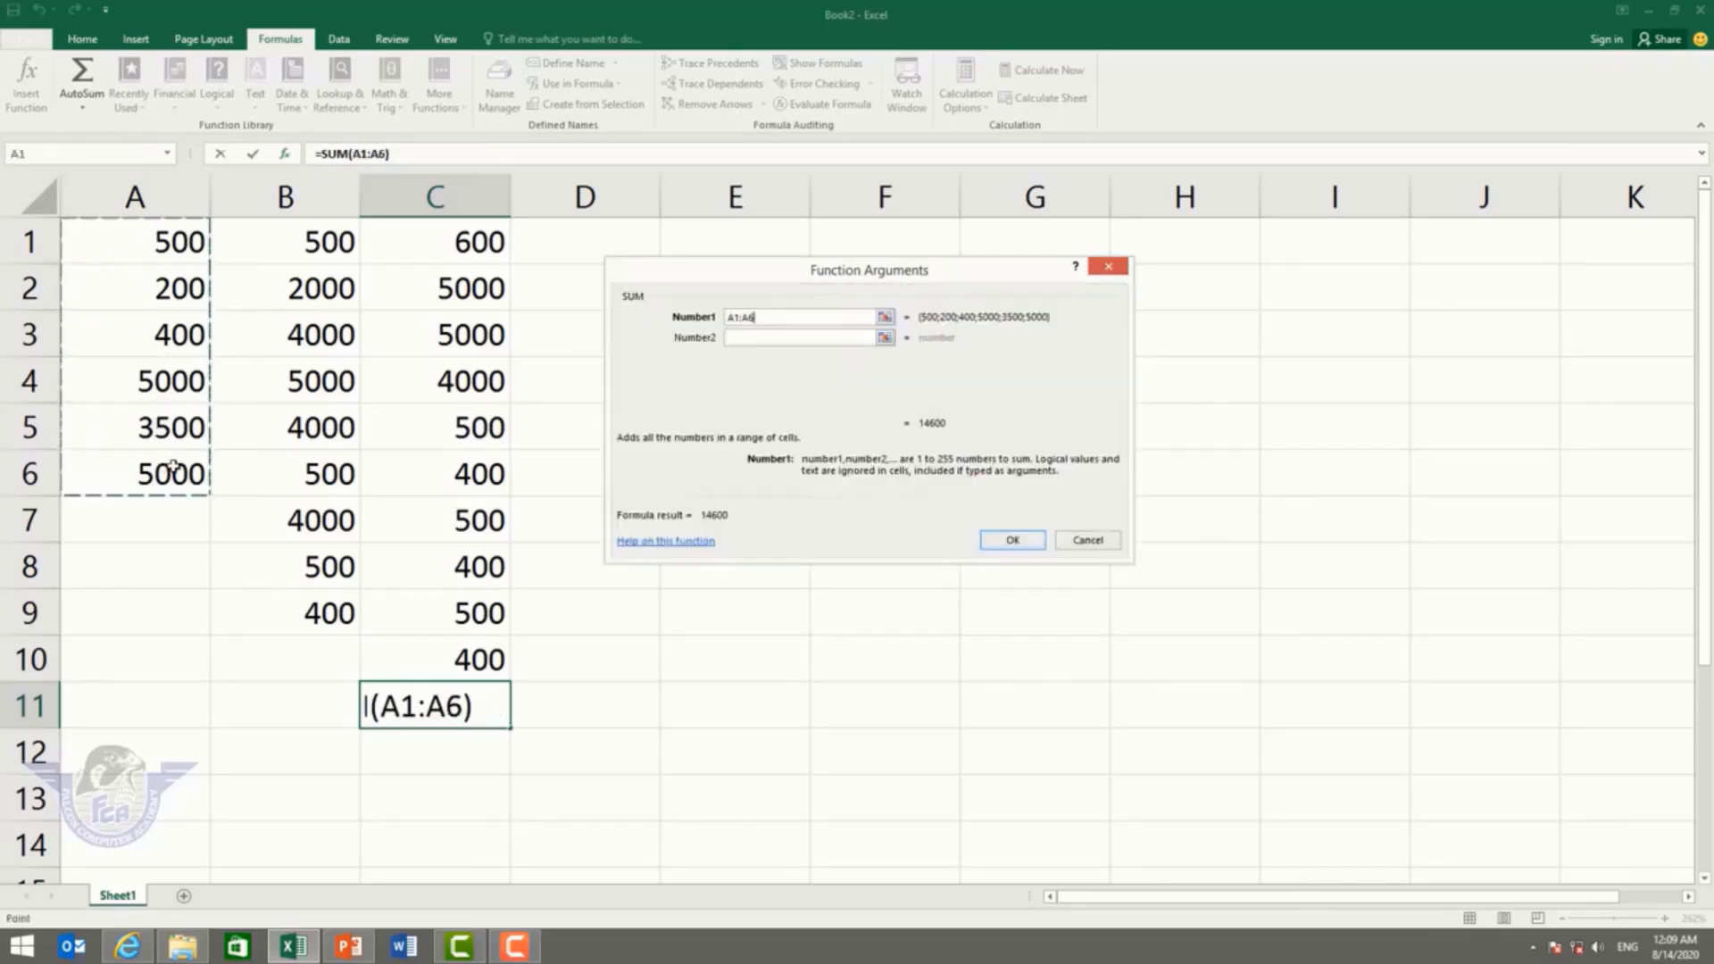
{"action": "left_click", "coordinate": [750, 339]}
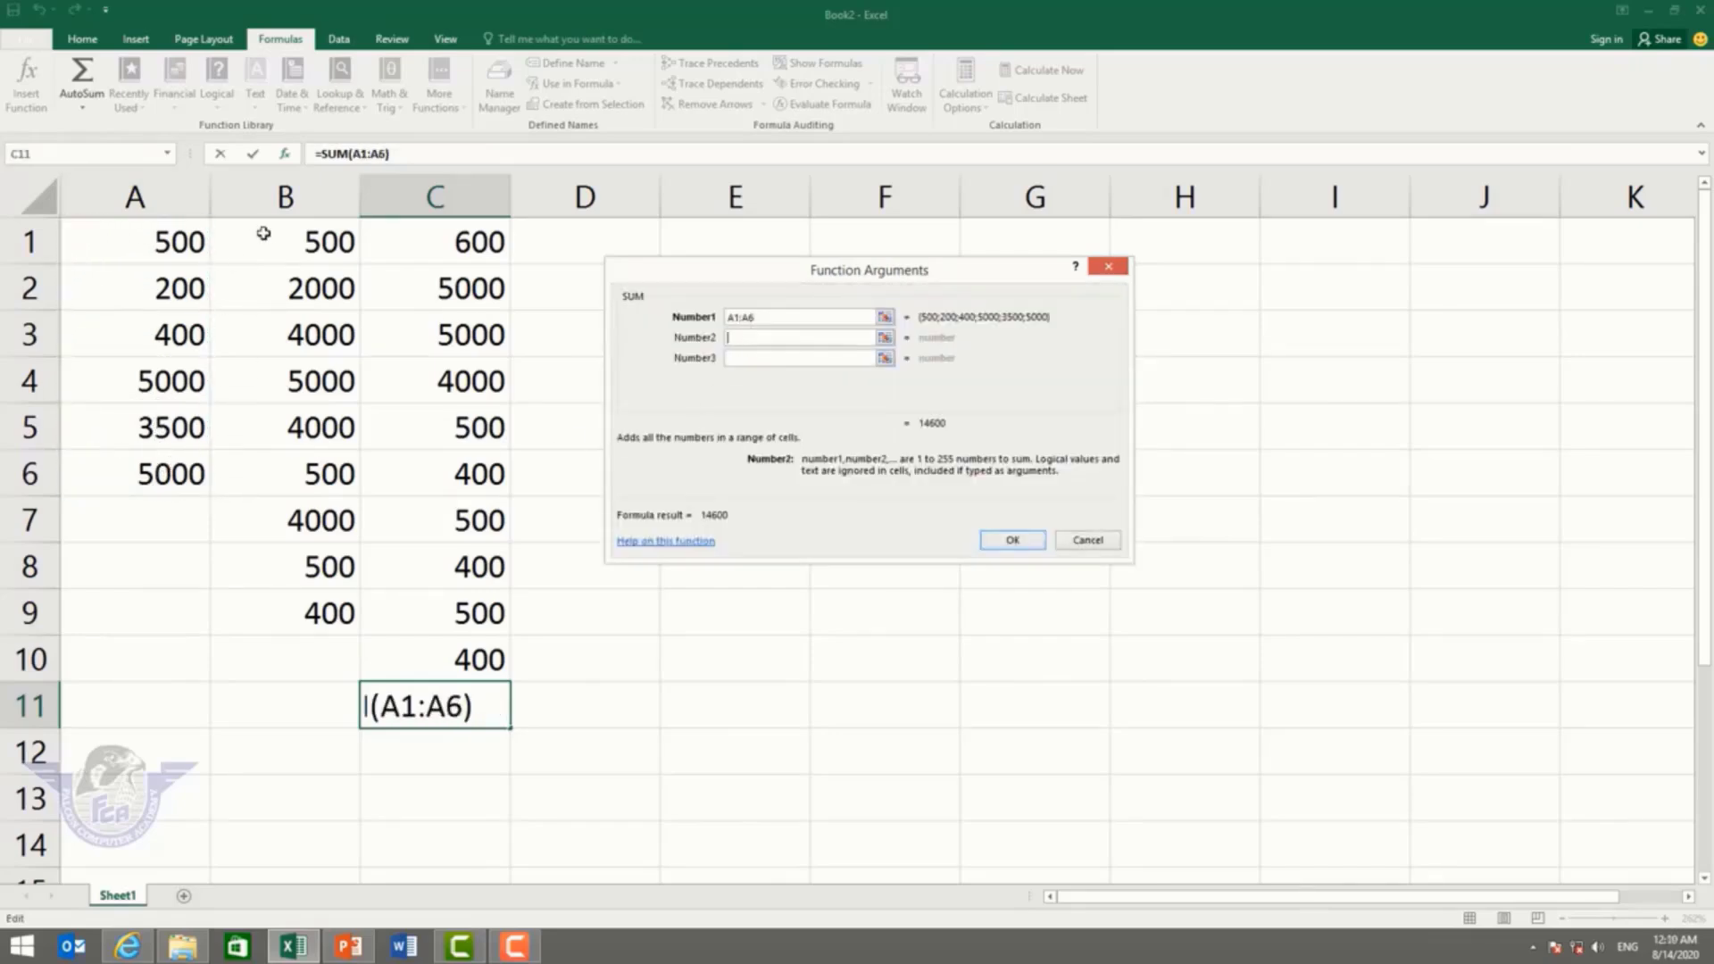
{"action": "left_click_drag", "start_coordinate": [260, 230], "coordinate": [306, 612]}
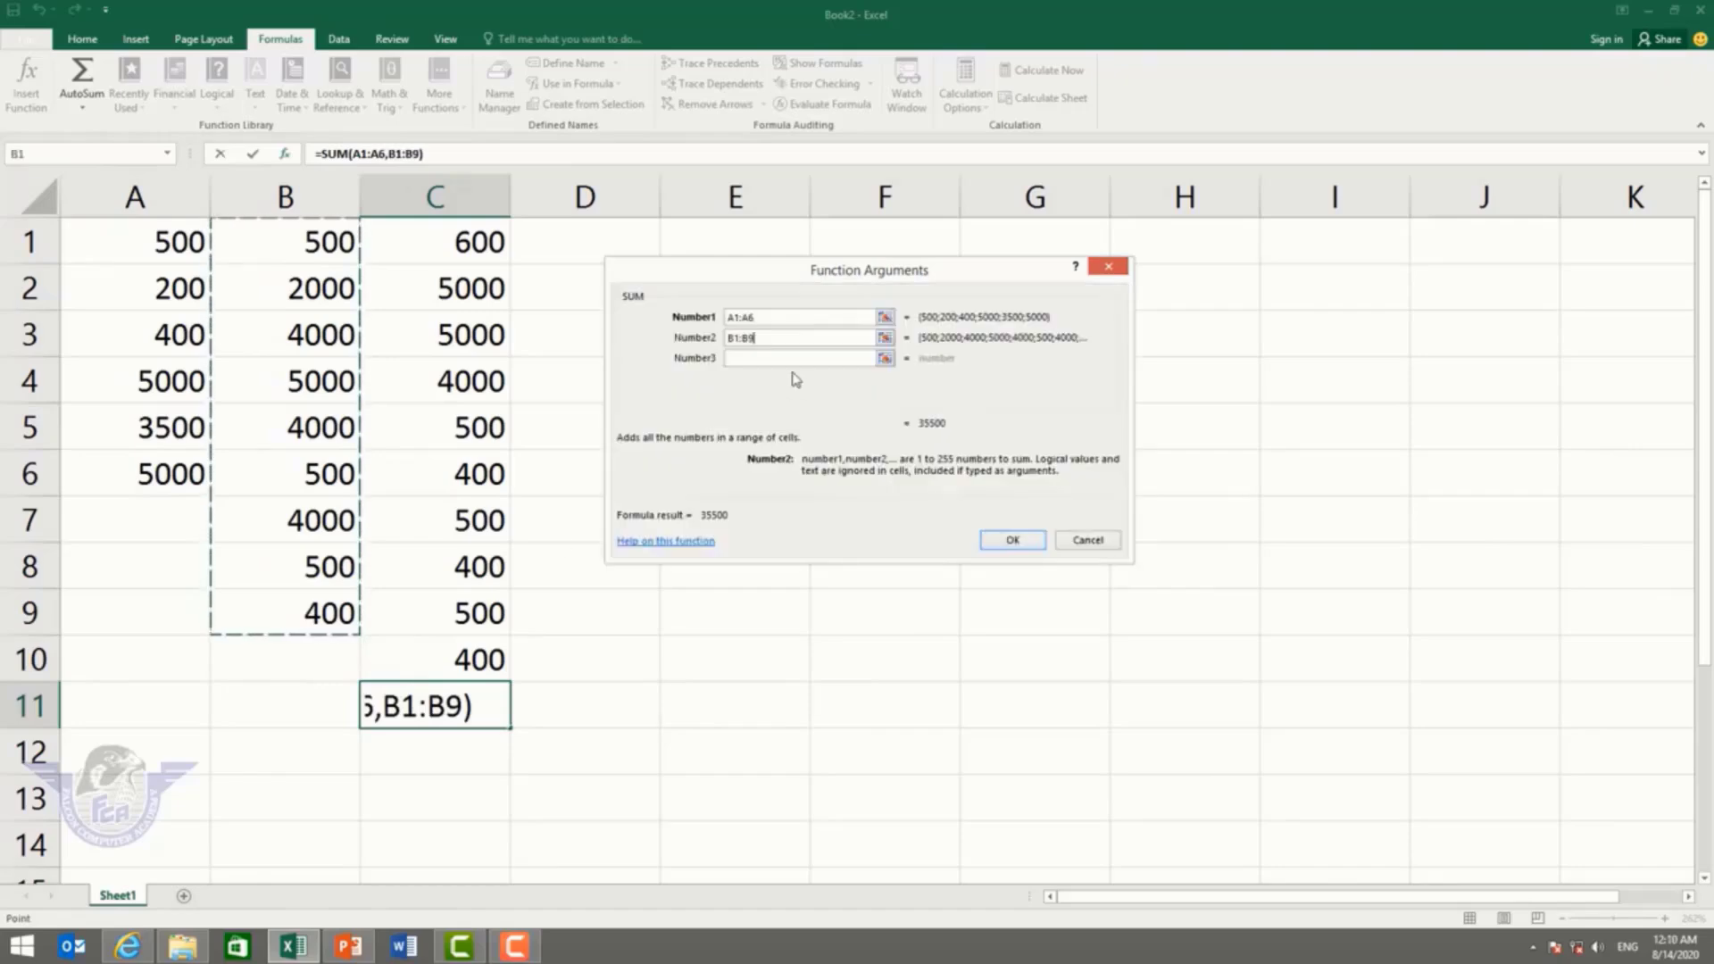
{"action": "left_click", "coordinate": [761, 358]}
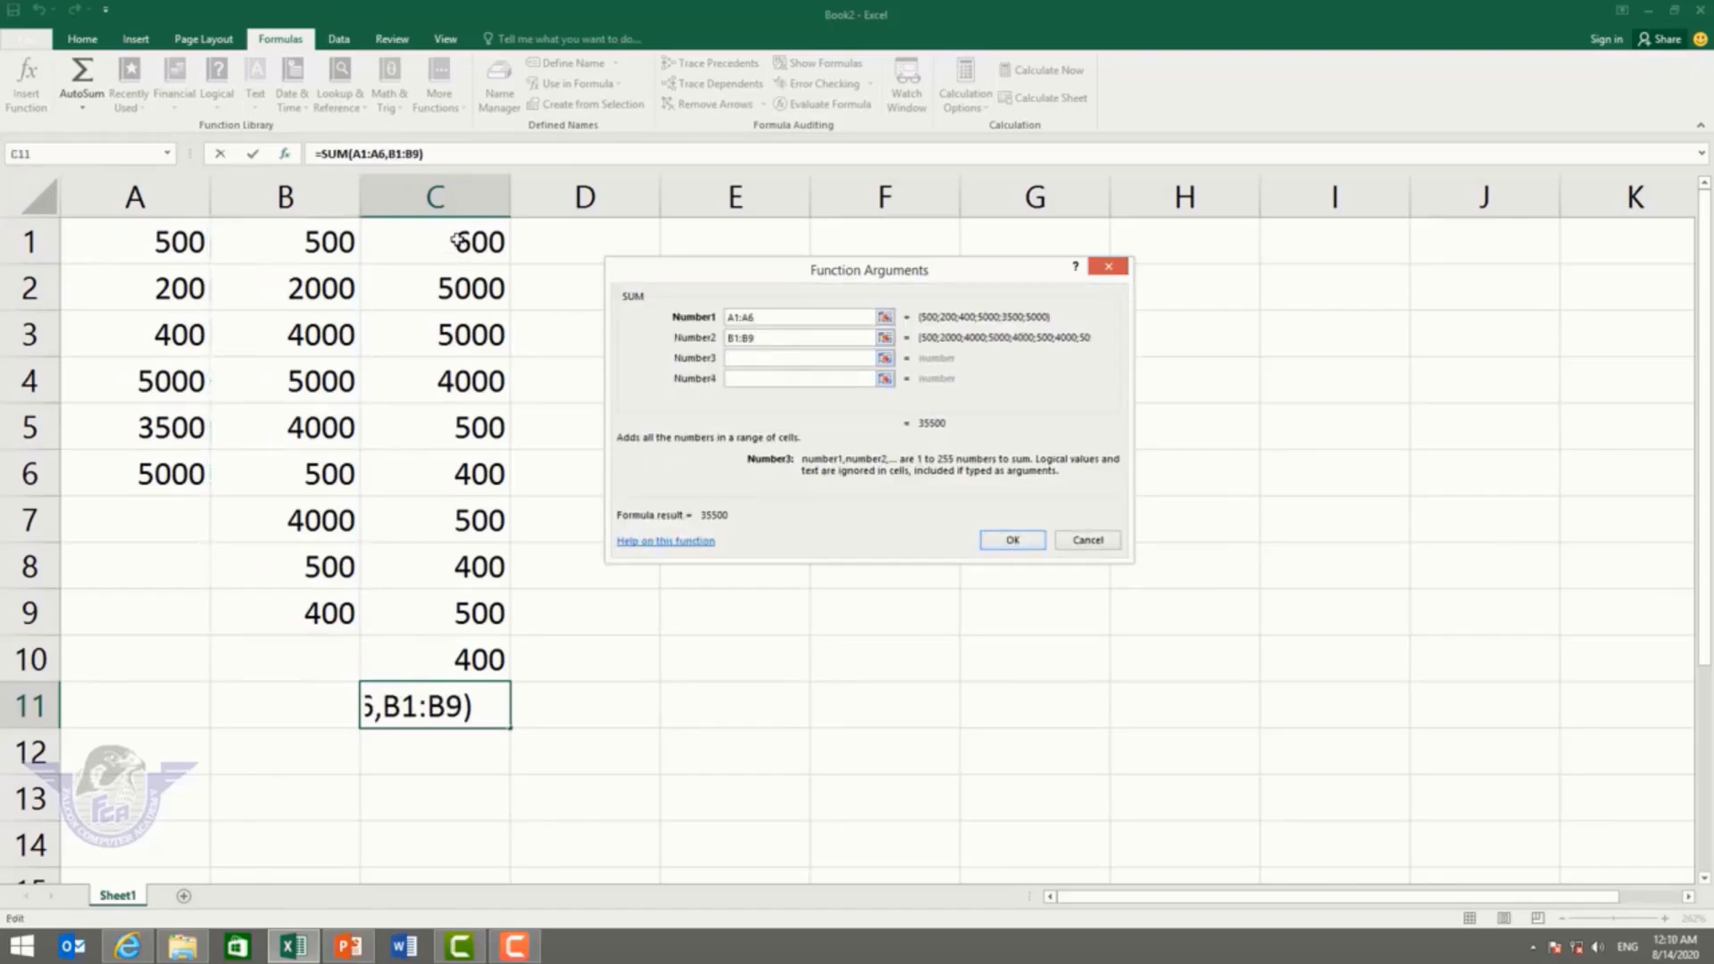
{"action": "left_click_drag", "start_coordinate": [459, 239], "coordinate": [450, 645]}
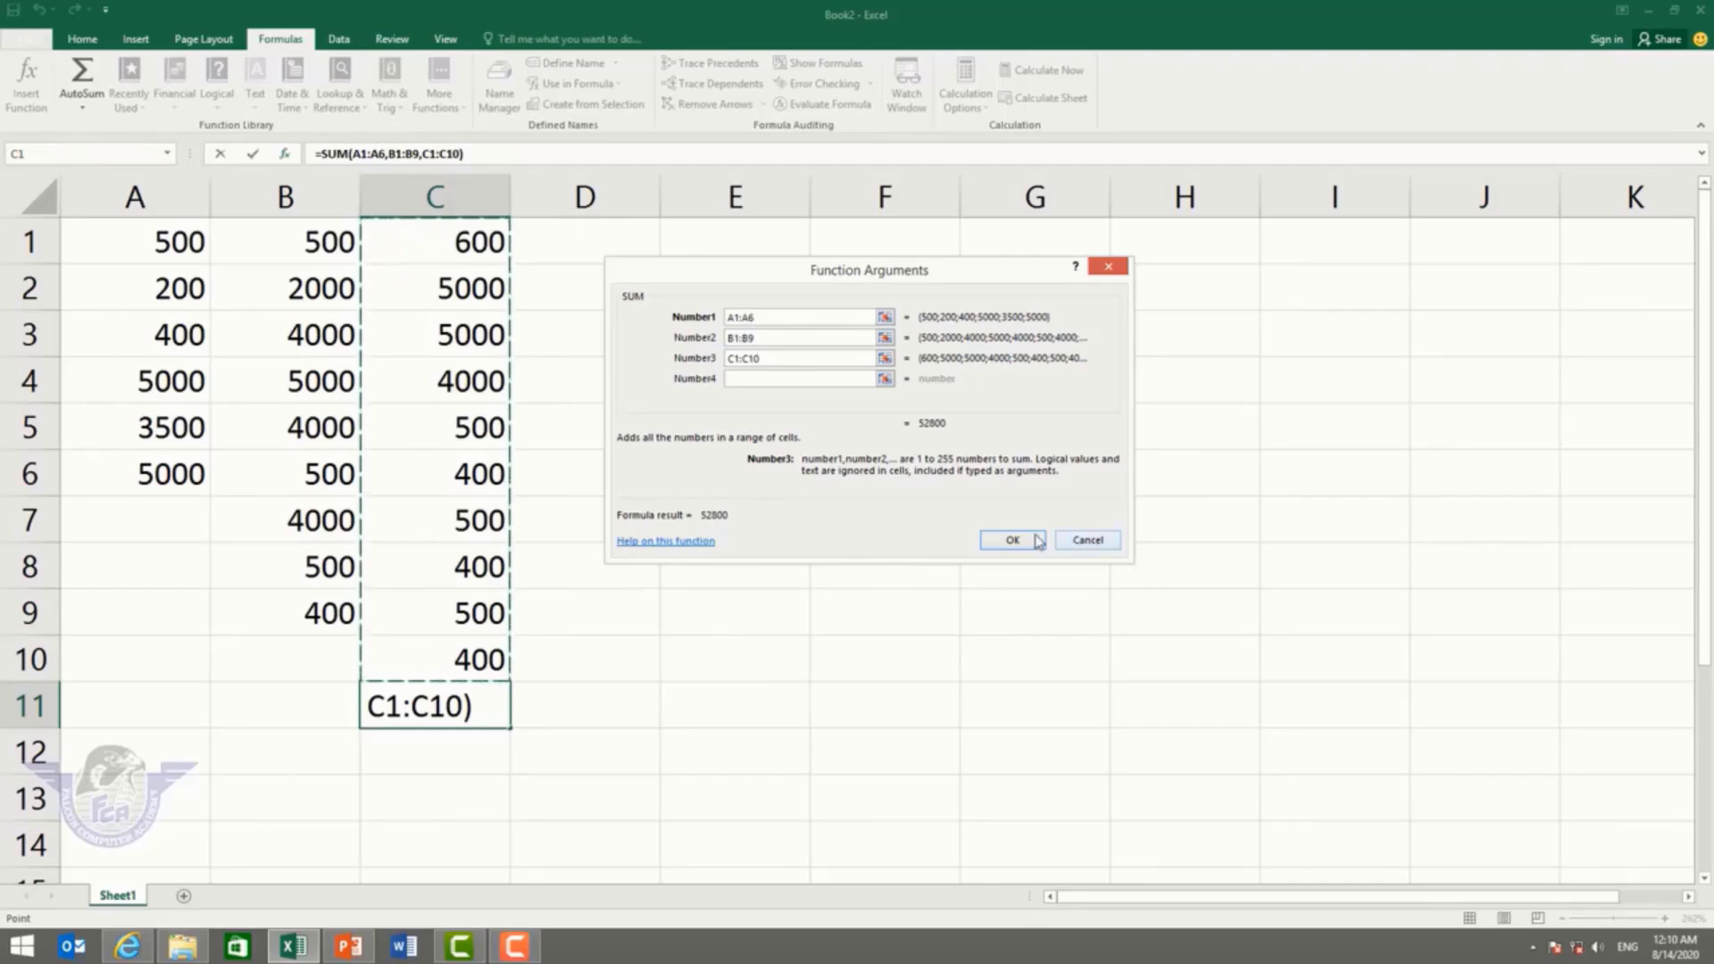
{"action": "left_click", "coordinate": [1009, 540]}
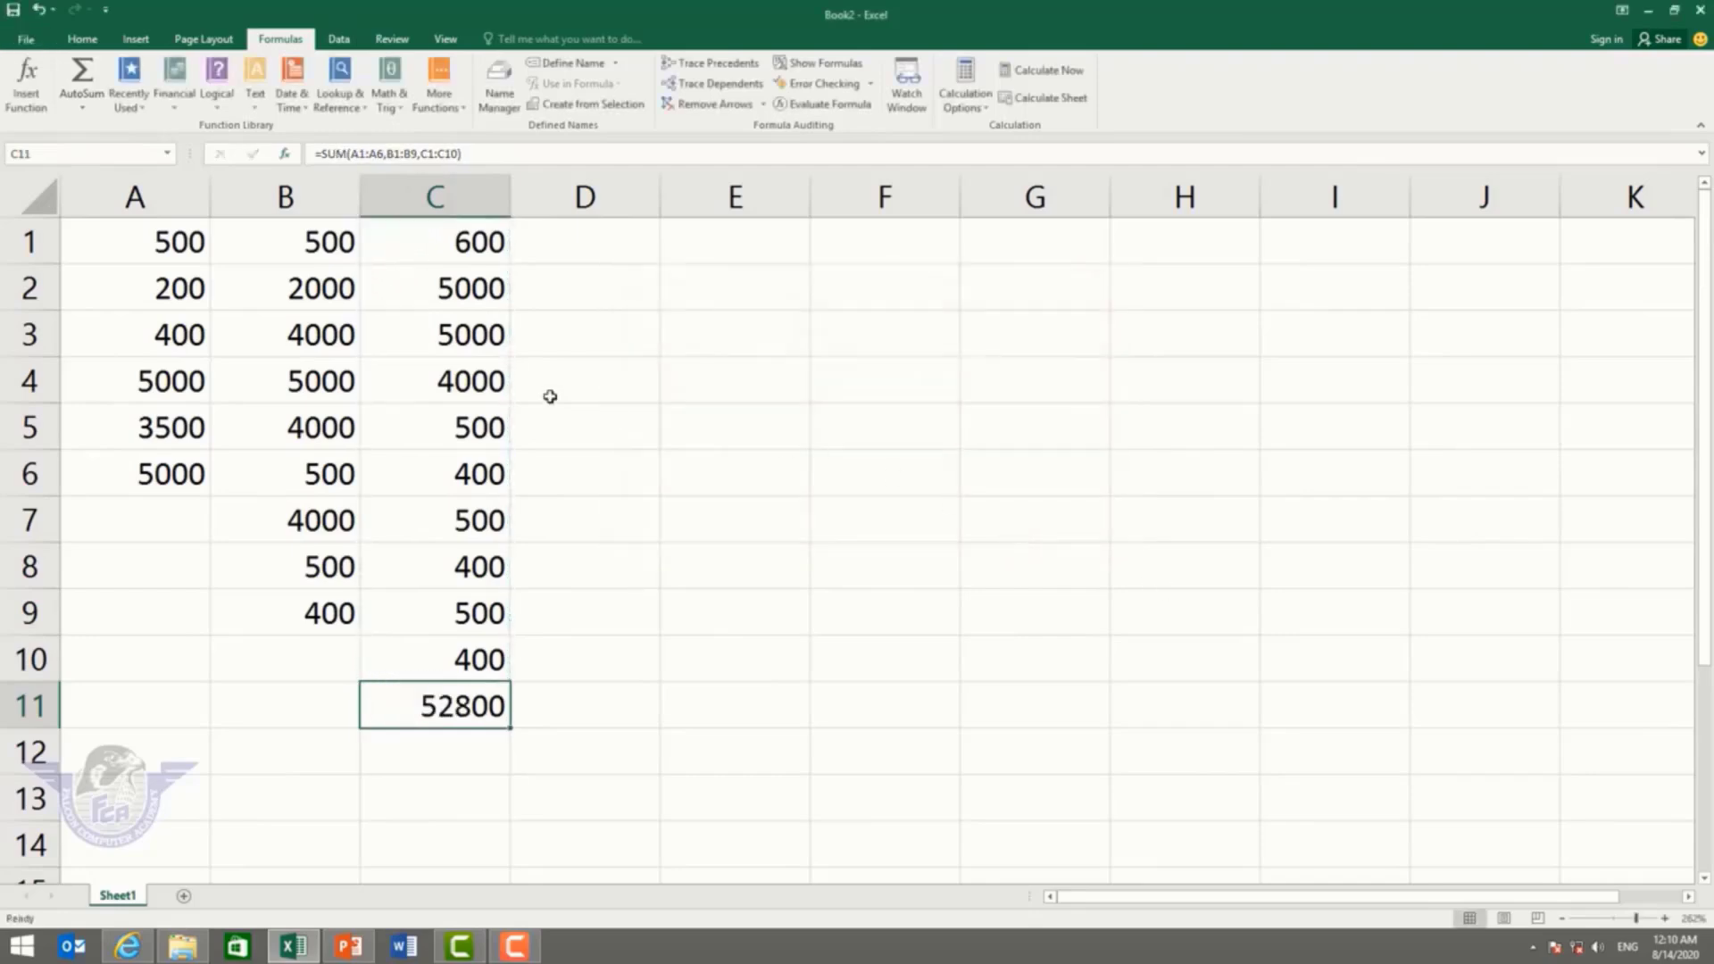
{"action": "left_click", "coordinate": [327, 477]}
Step: Change B6 to 3000, B7 to 45000 and A3 to 200, raising the total to 96100
{"action": "type", "text": "3000"}
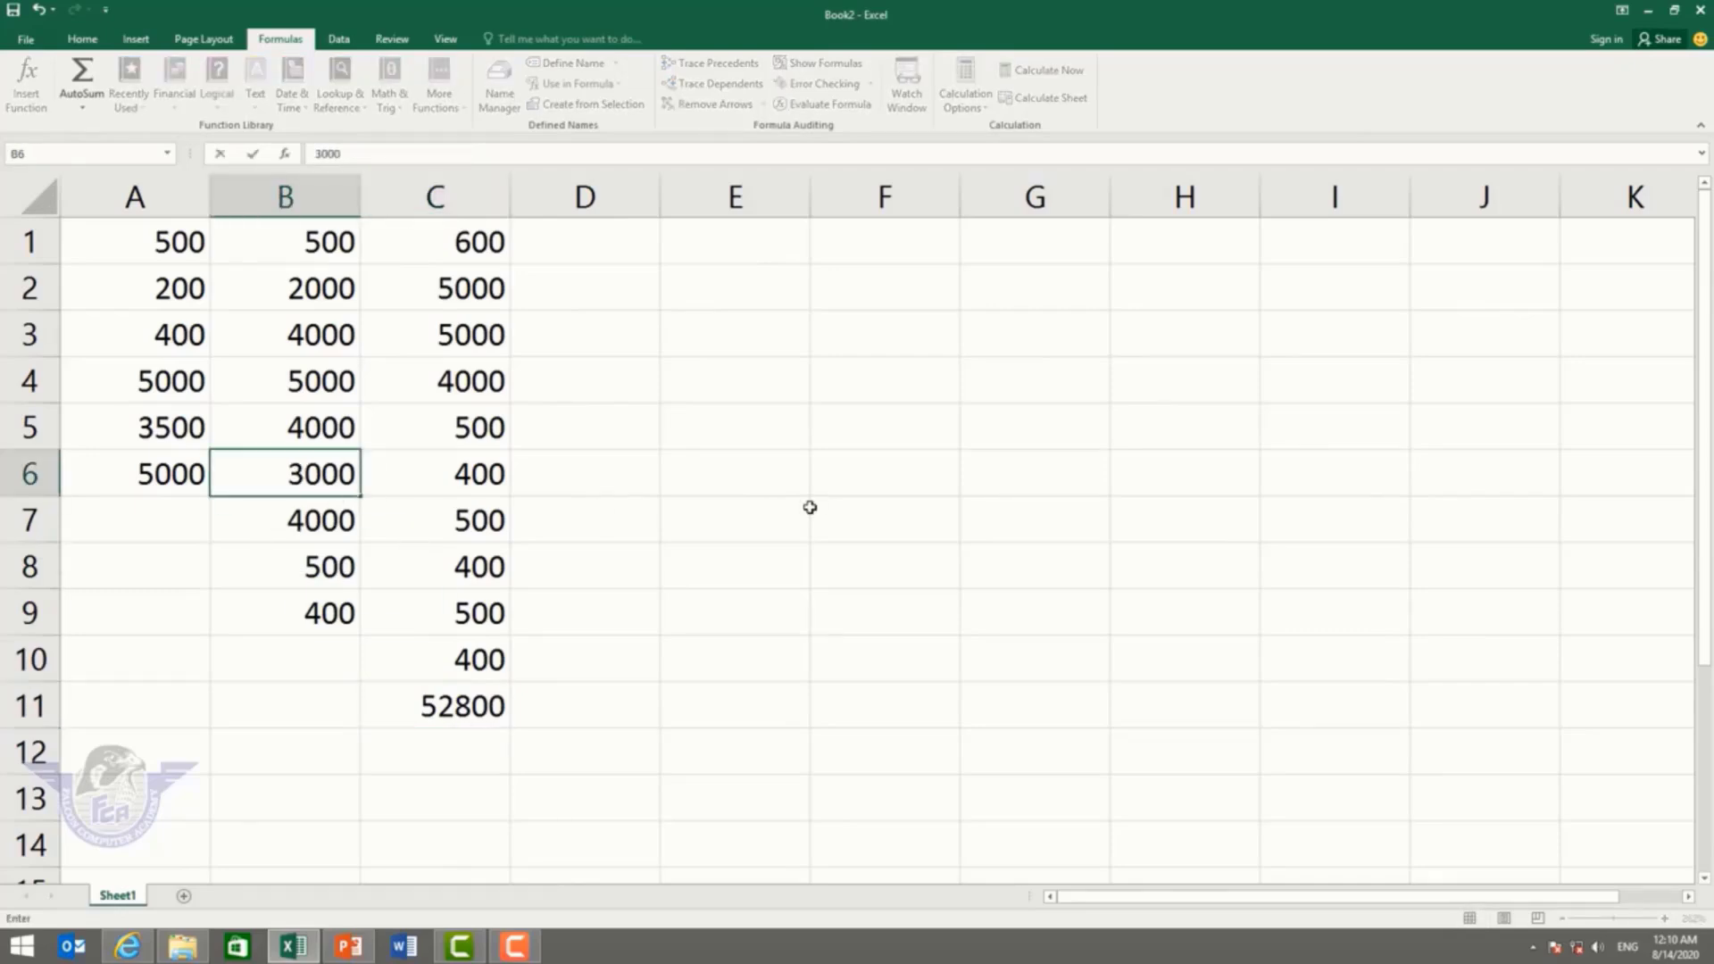
{"action": "key", "text": "Return"}
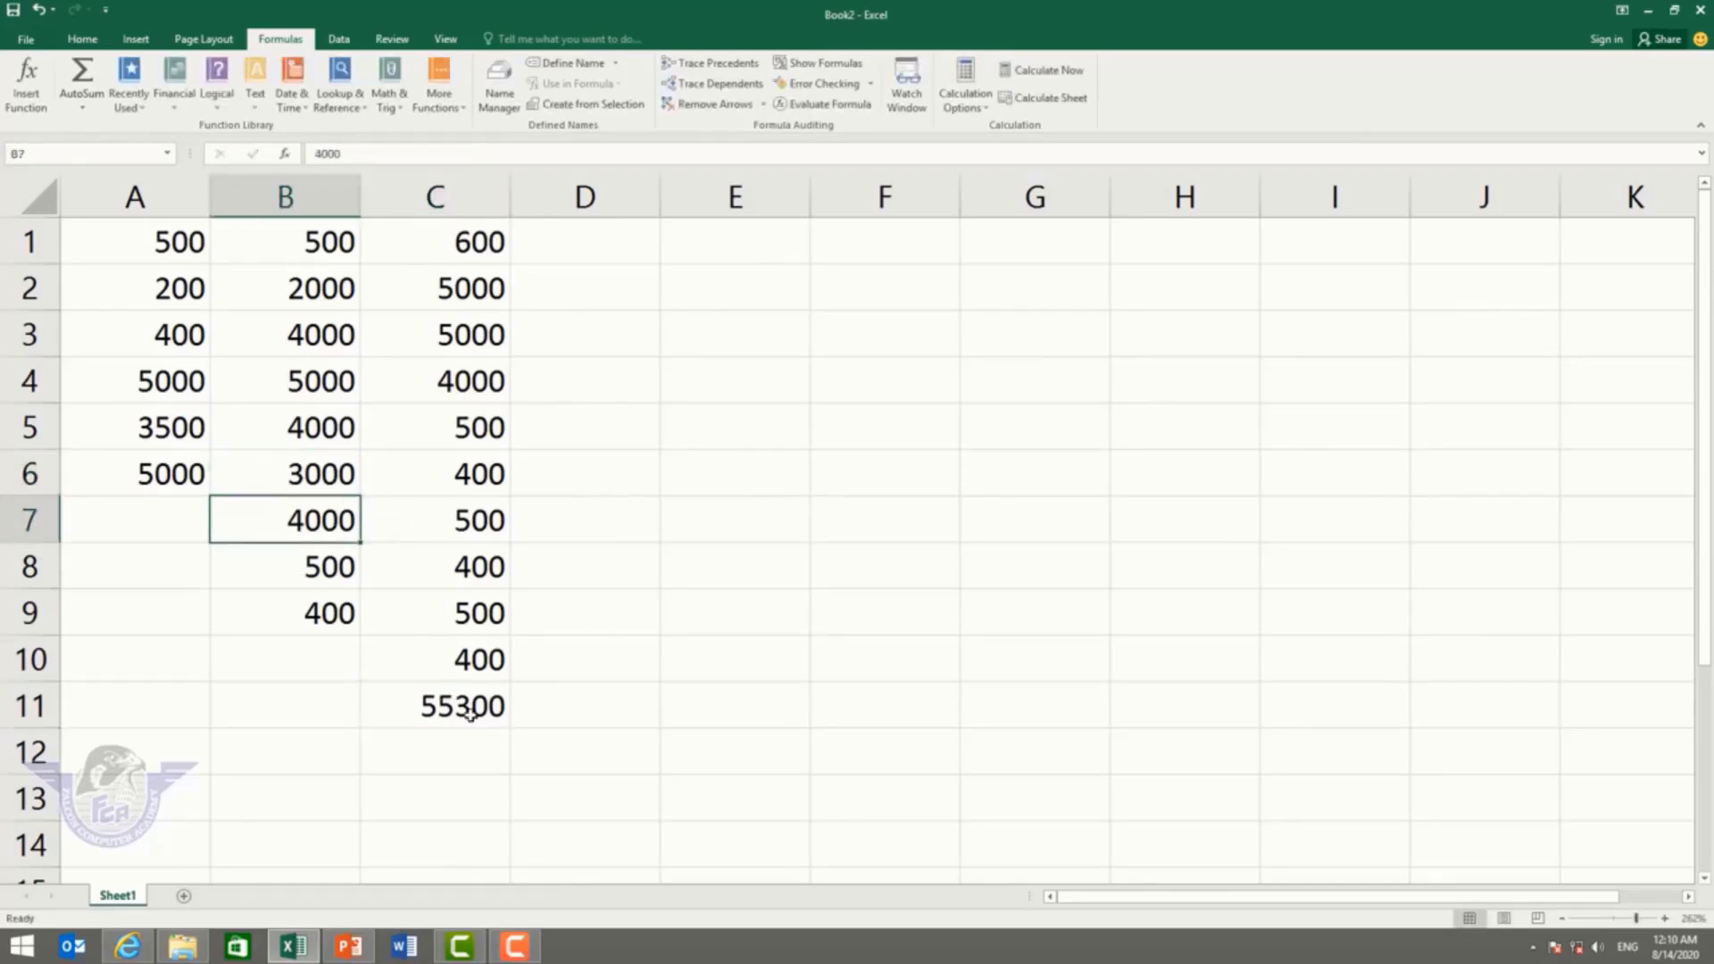
{"action": "type", "text": "45000"}
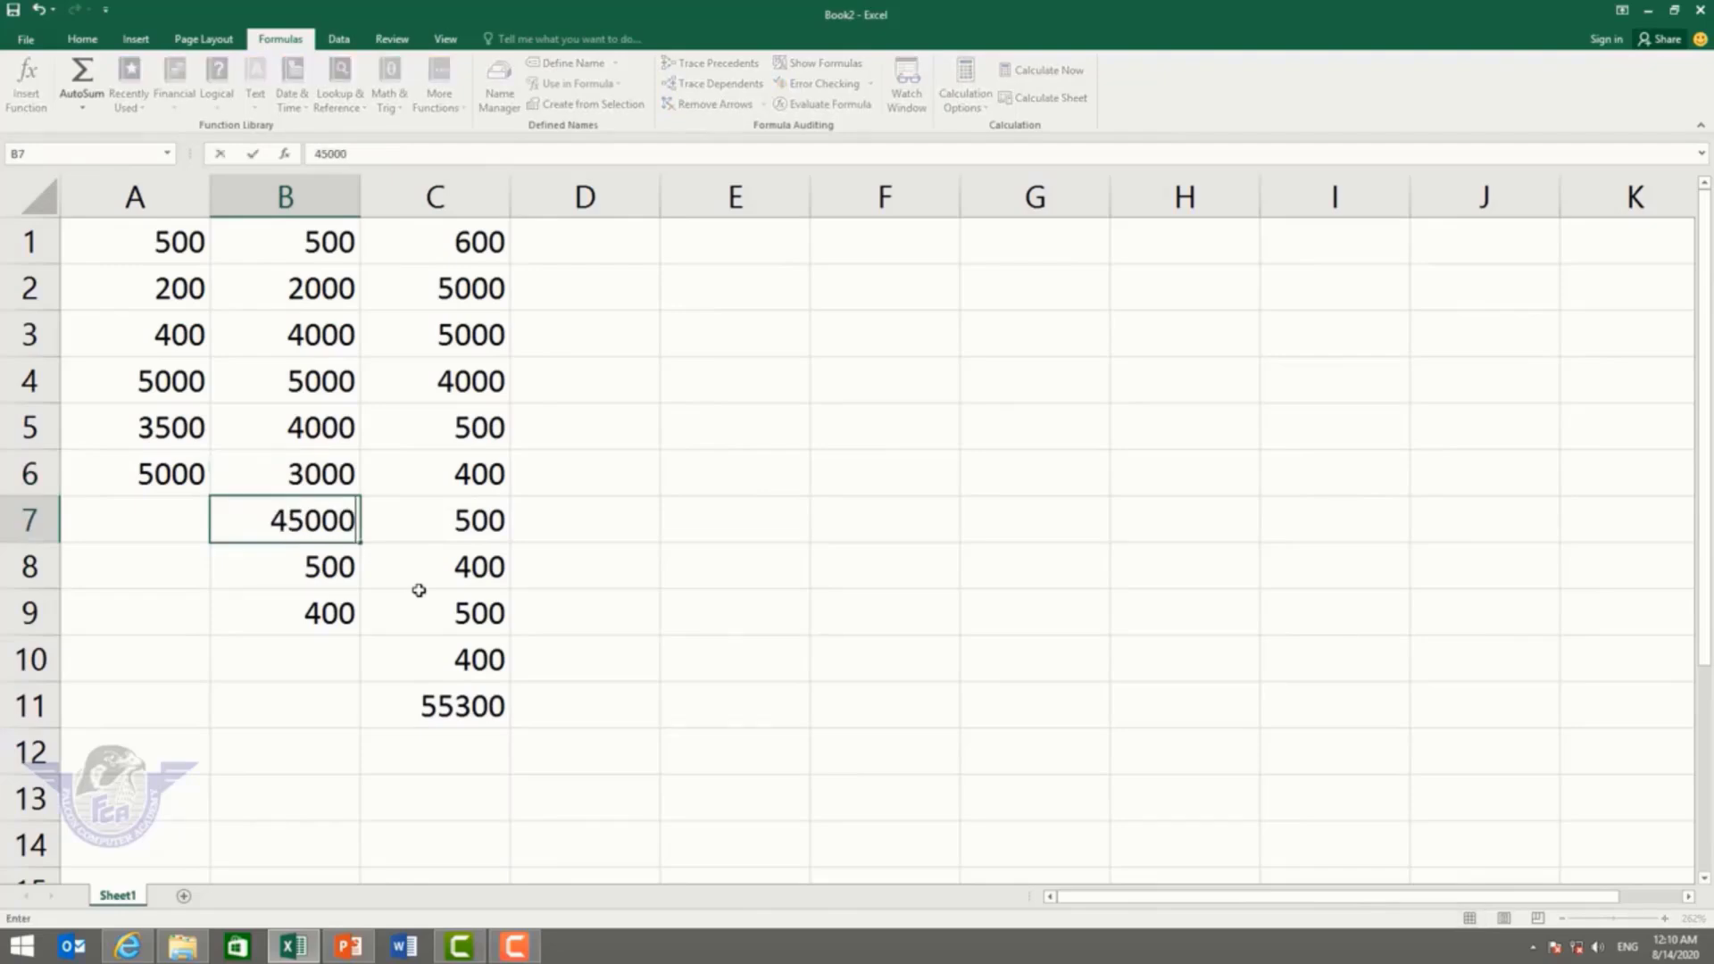
{"action": "key", "text": "Return"}
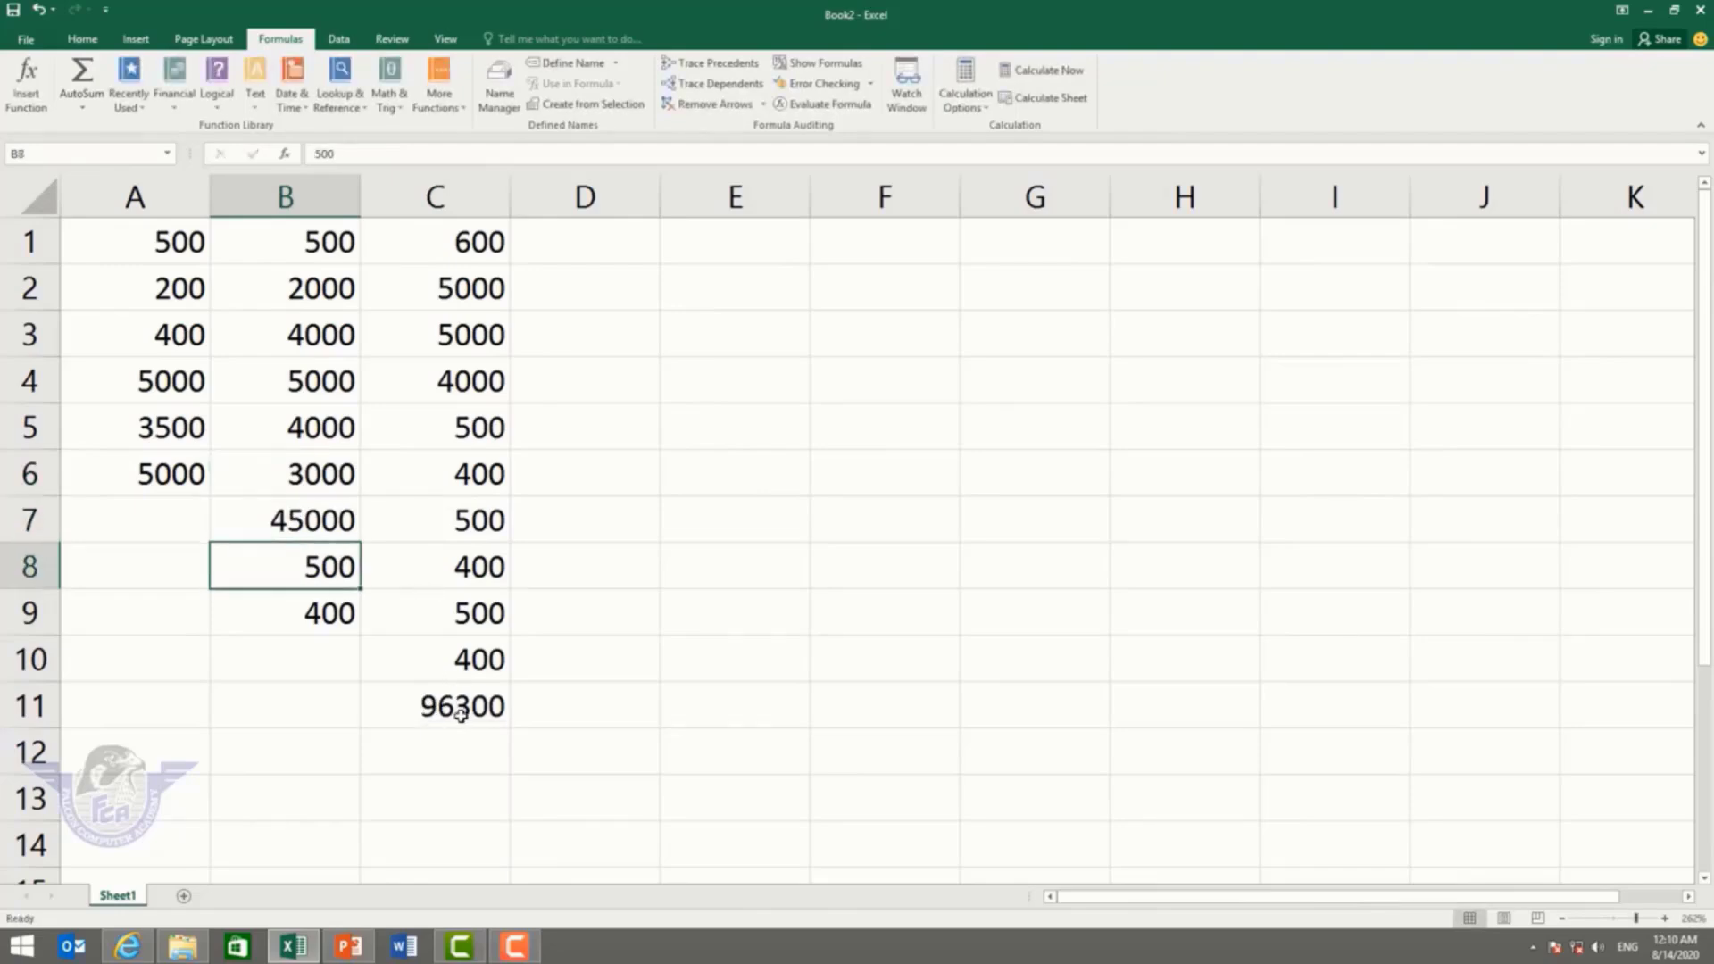
{"action": "left_click", "coordinate": [184, 327]}
{"action": "type", "text": "200"}
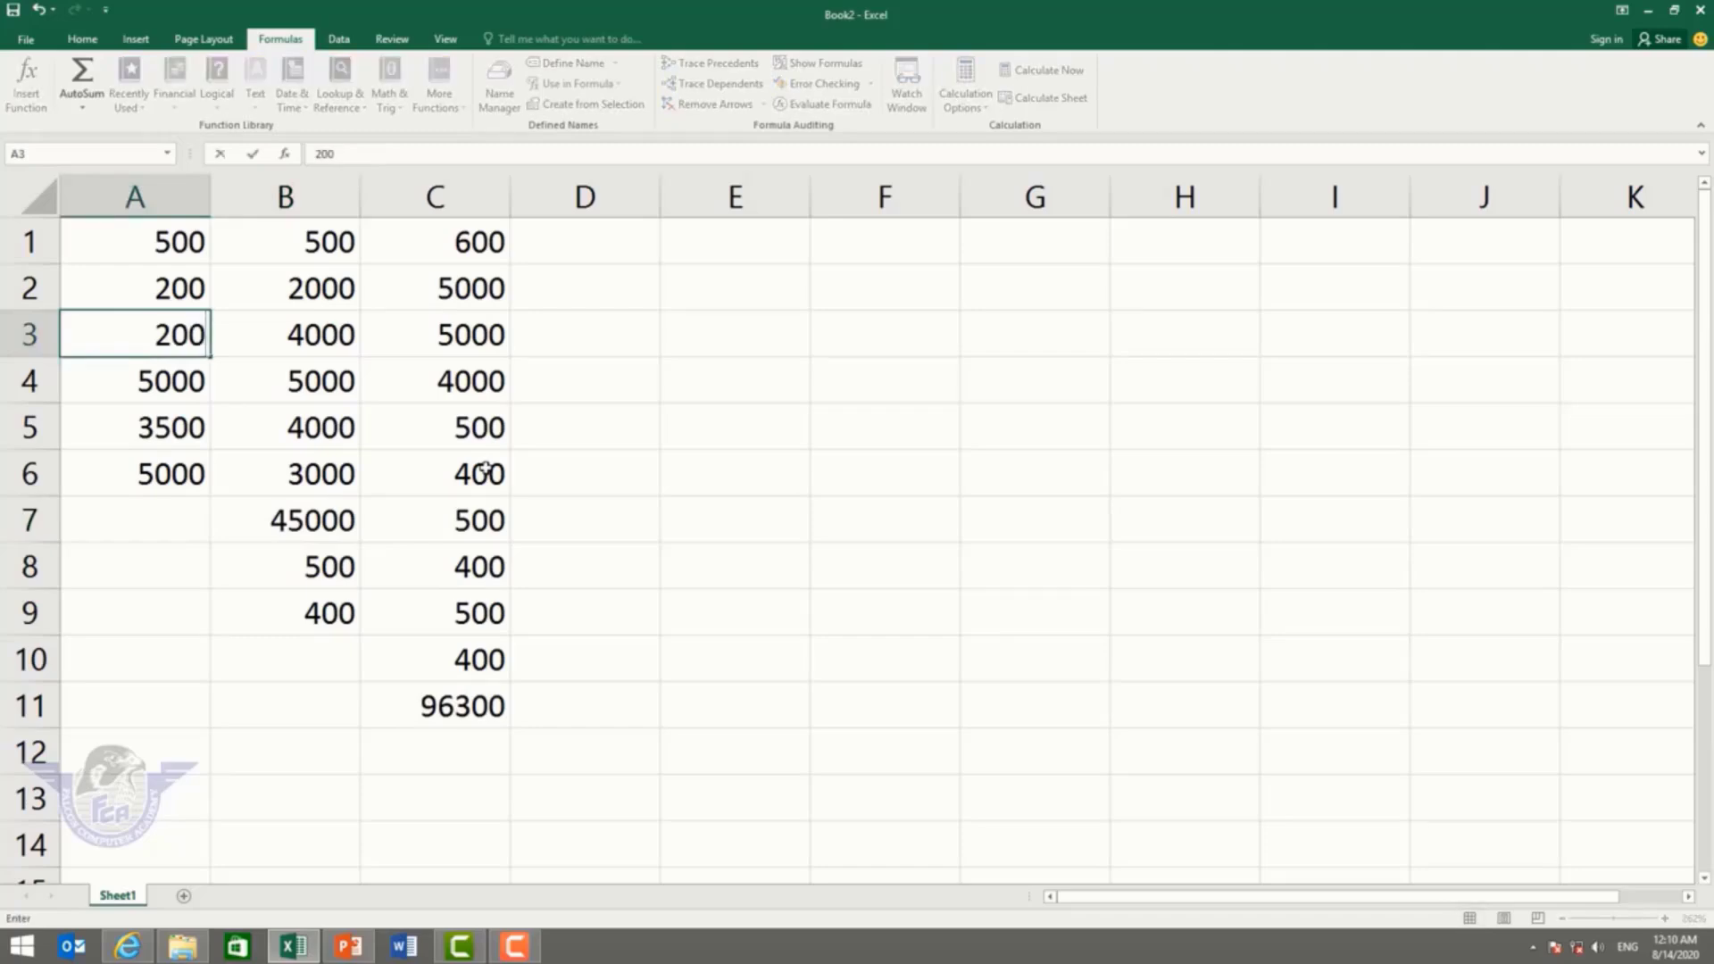
{"action": "key", "text": "Return"}
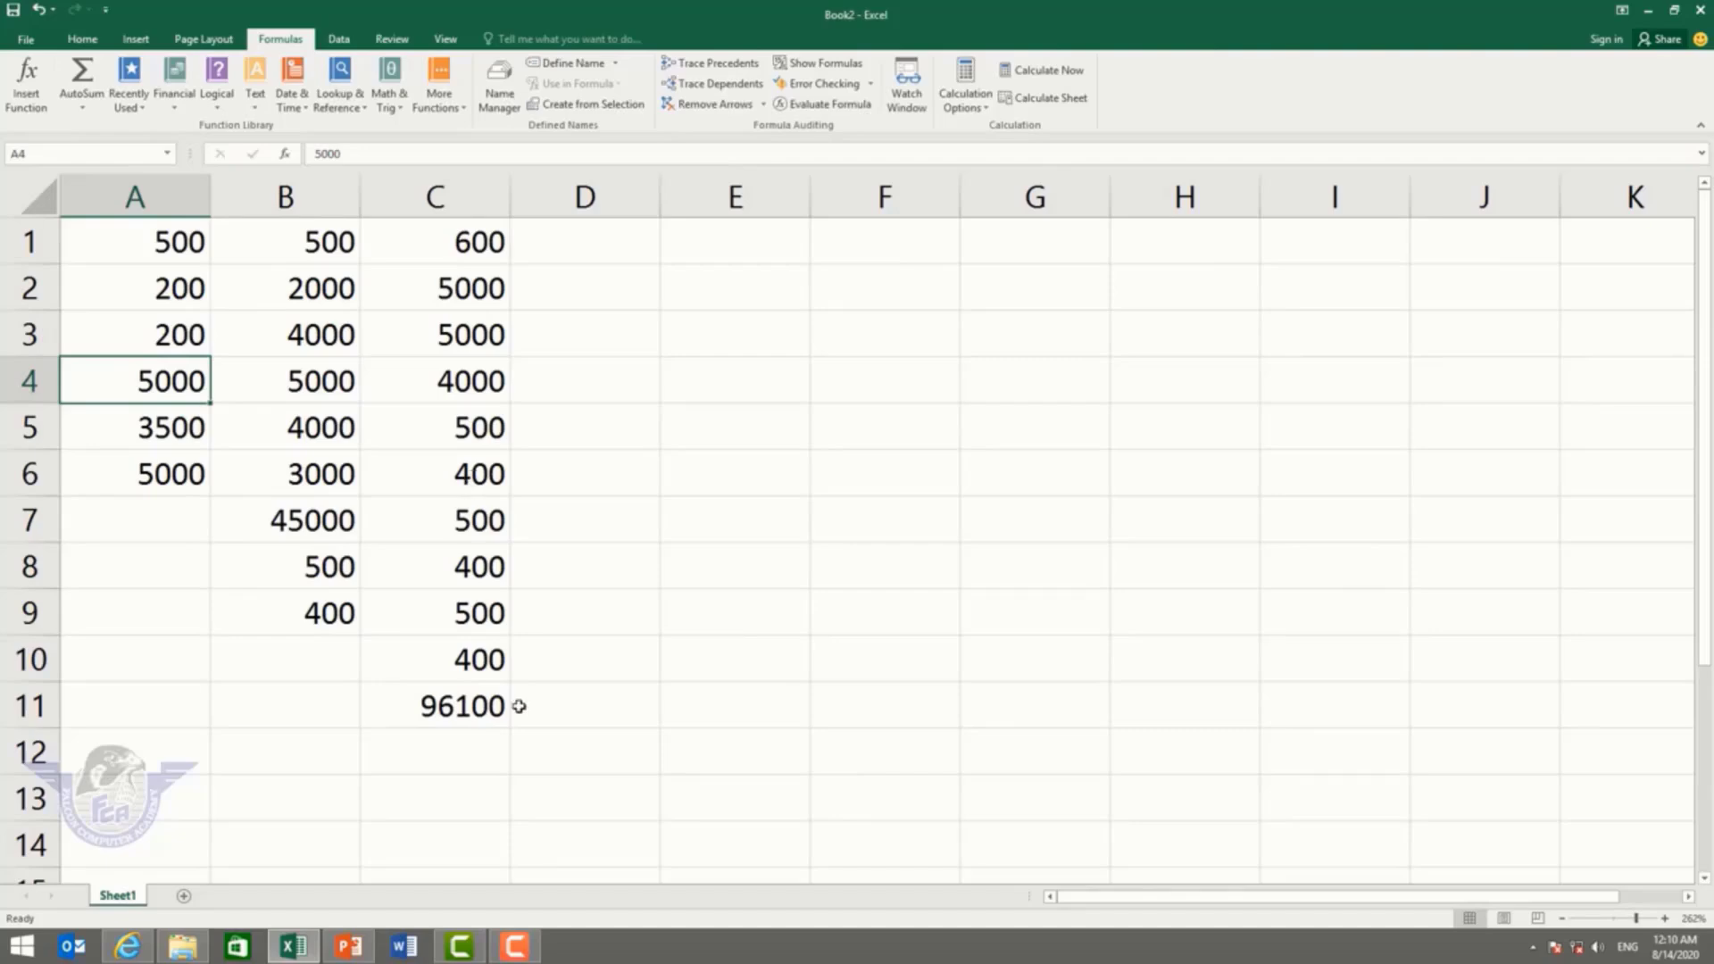
Step: Look over the AutoSum dropdown choices on the Formulas and Home tabs
{"action": "left_click", "coordinate": [89, 108]}
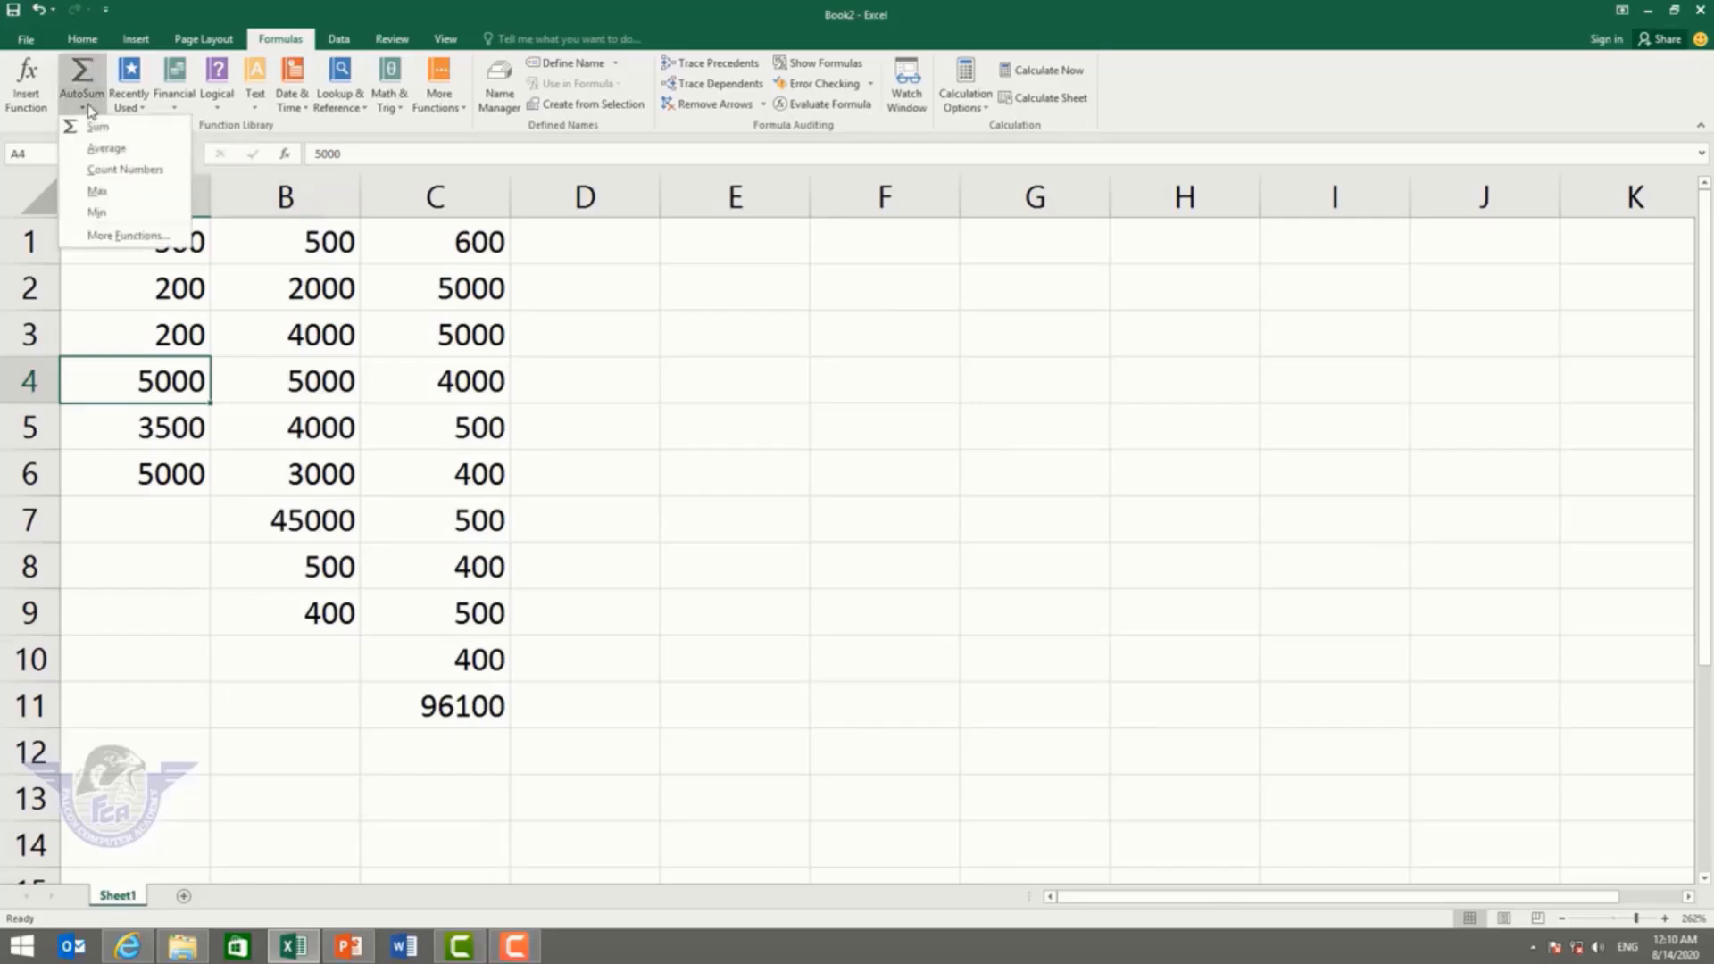
{"action": "left_click", "coordinate": [85, 41]}
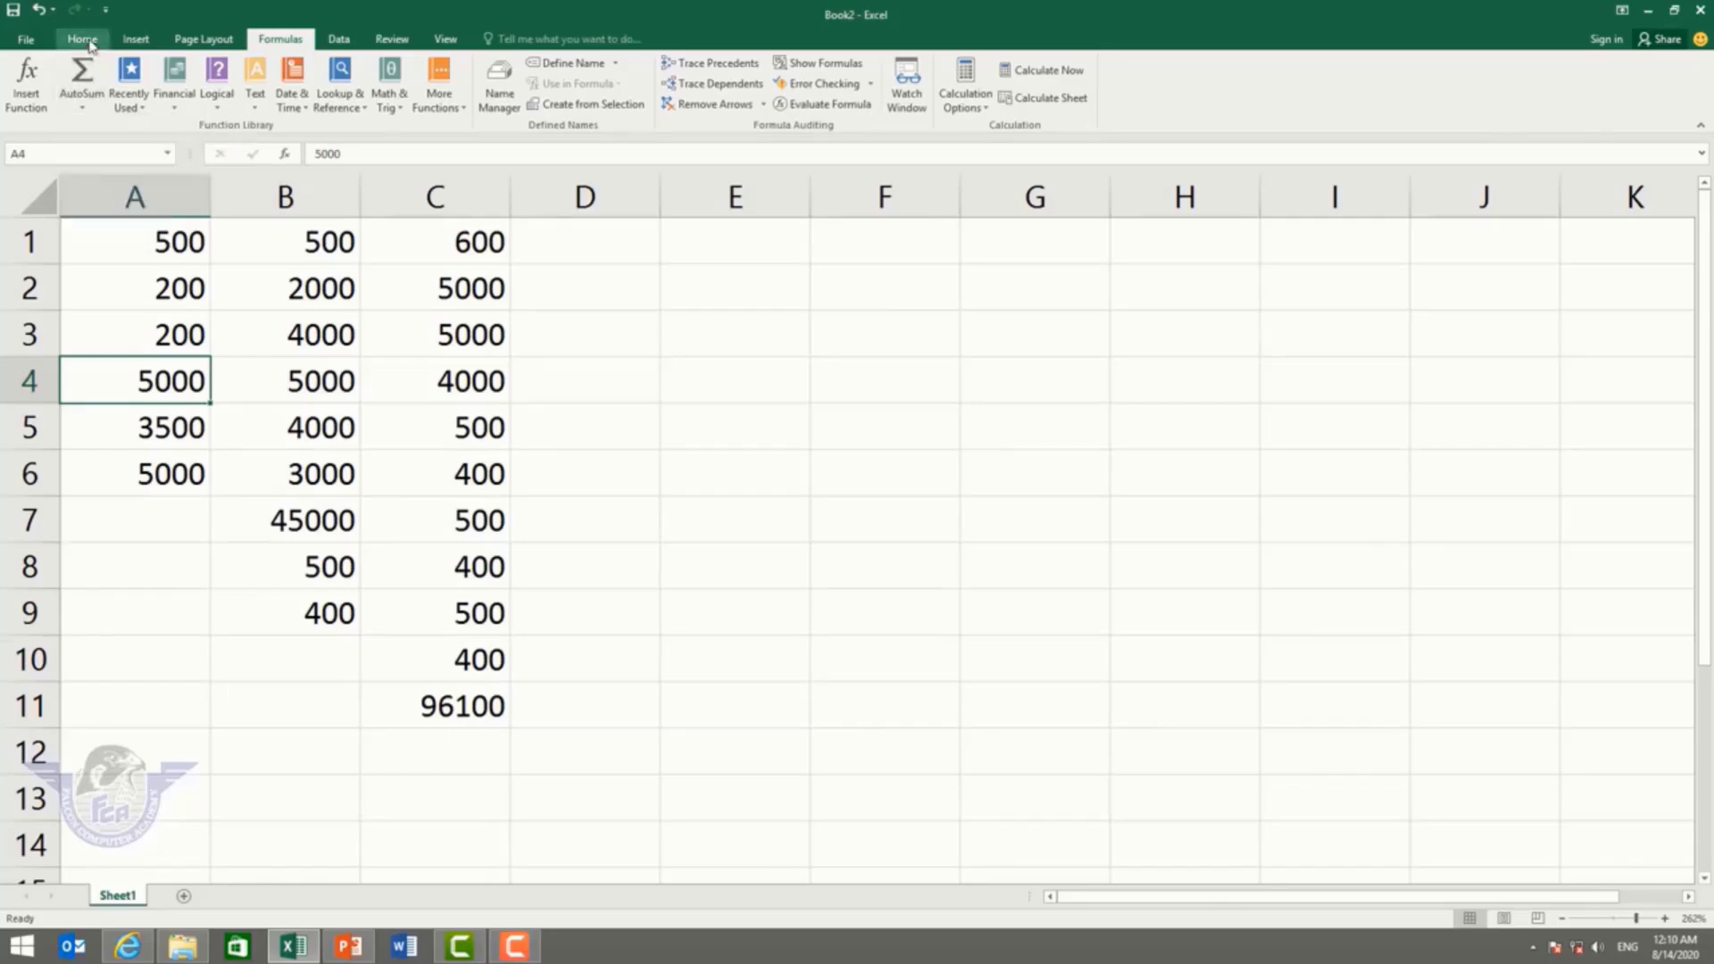
{"action": "left_click", "coordinate": [83, 39]}
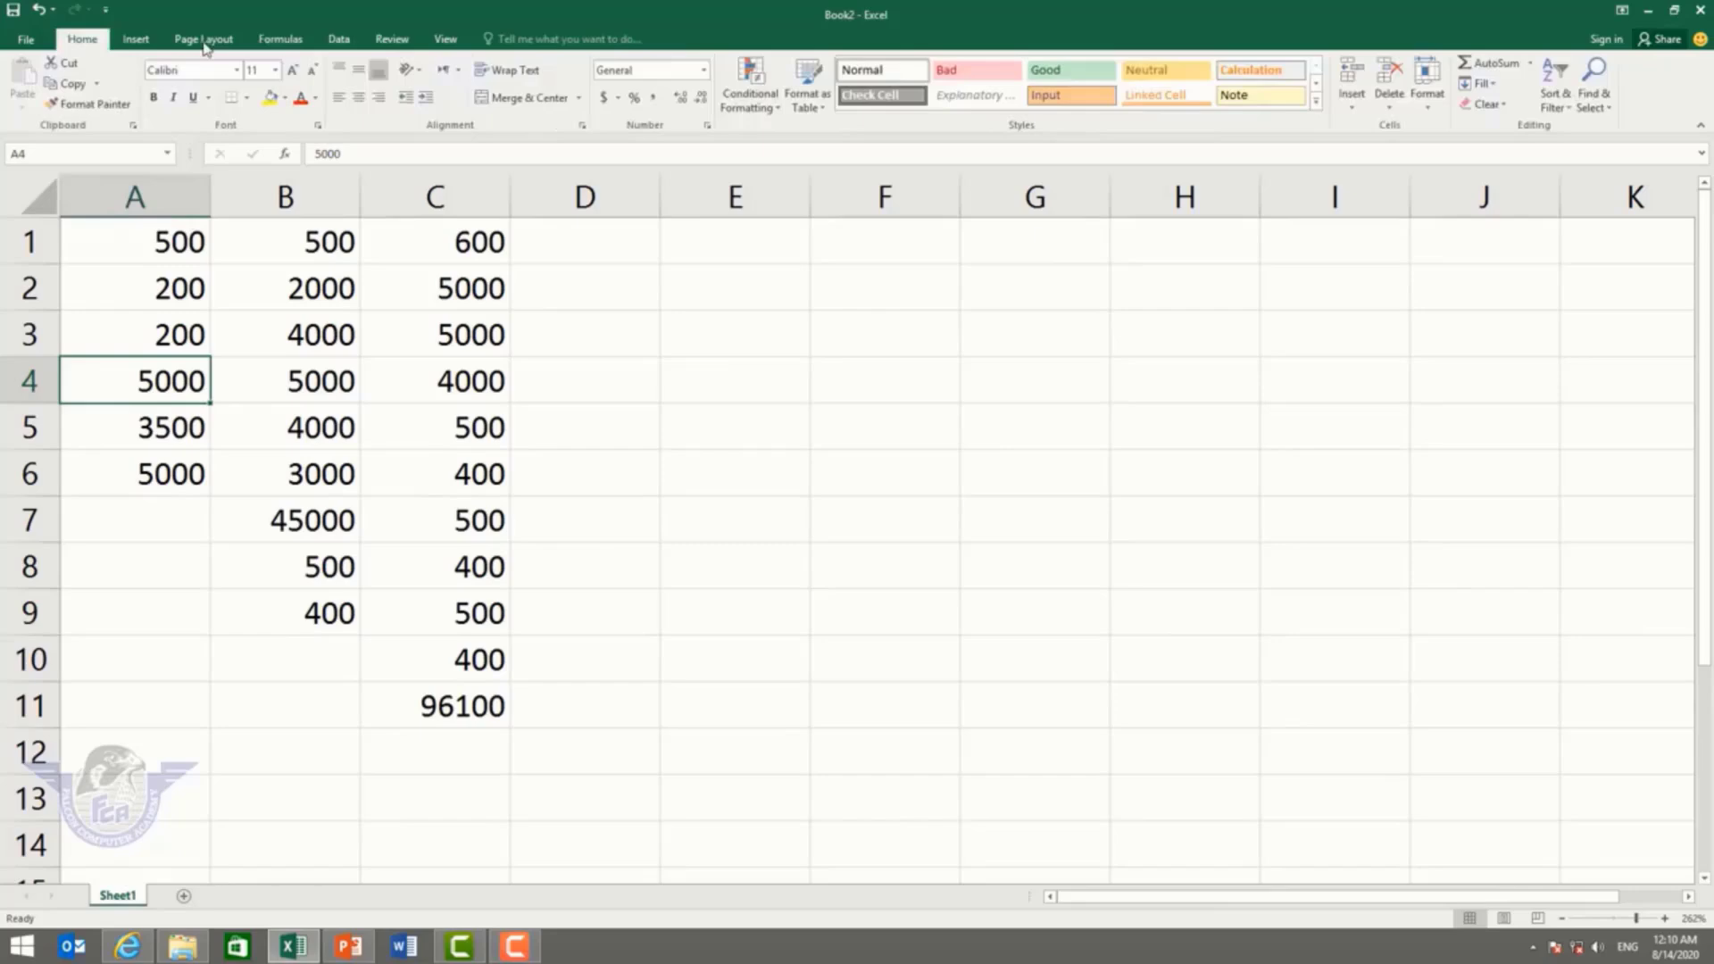
{"action": "left_click", "coordinate": [1530, 64]}
{"action": "left_click", "coordinate": [1530, 64]}
{"action": "left_click", "coordinate": [272, 42]}
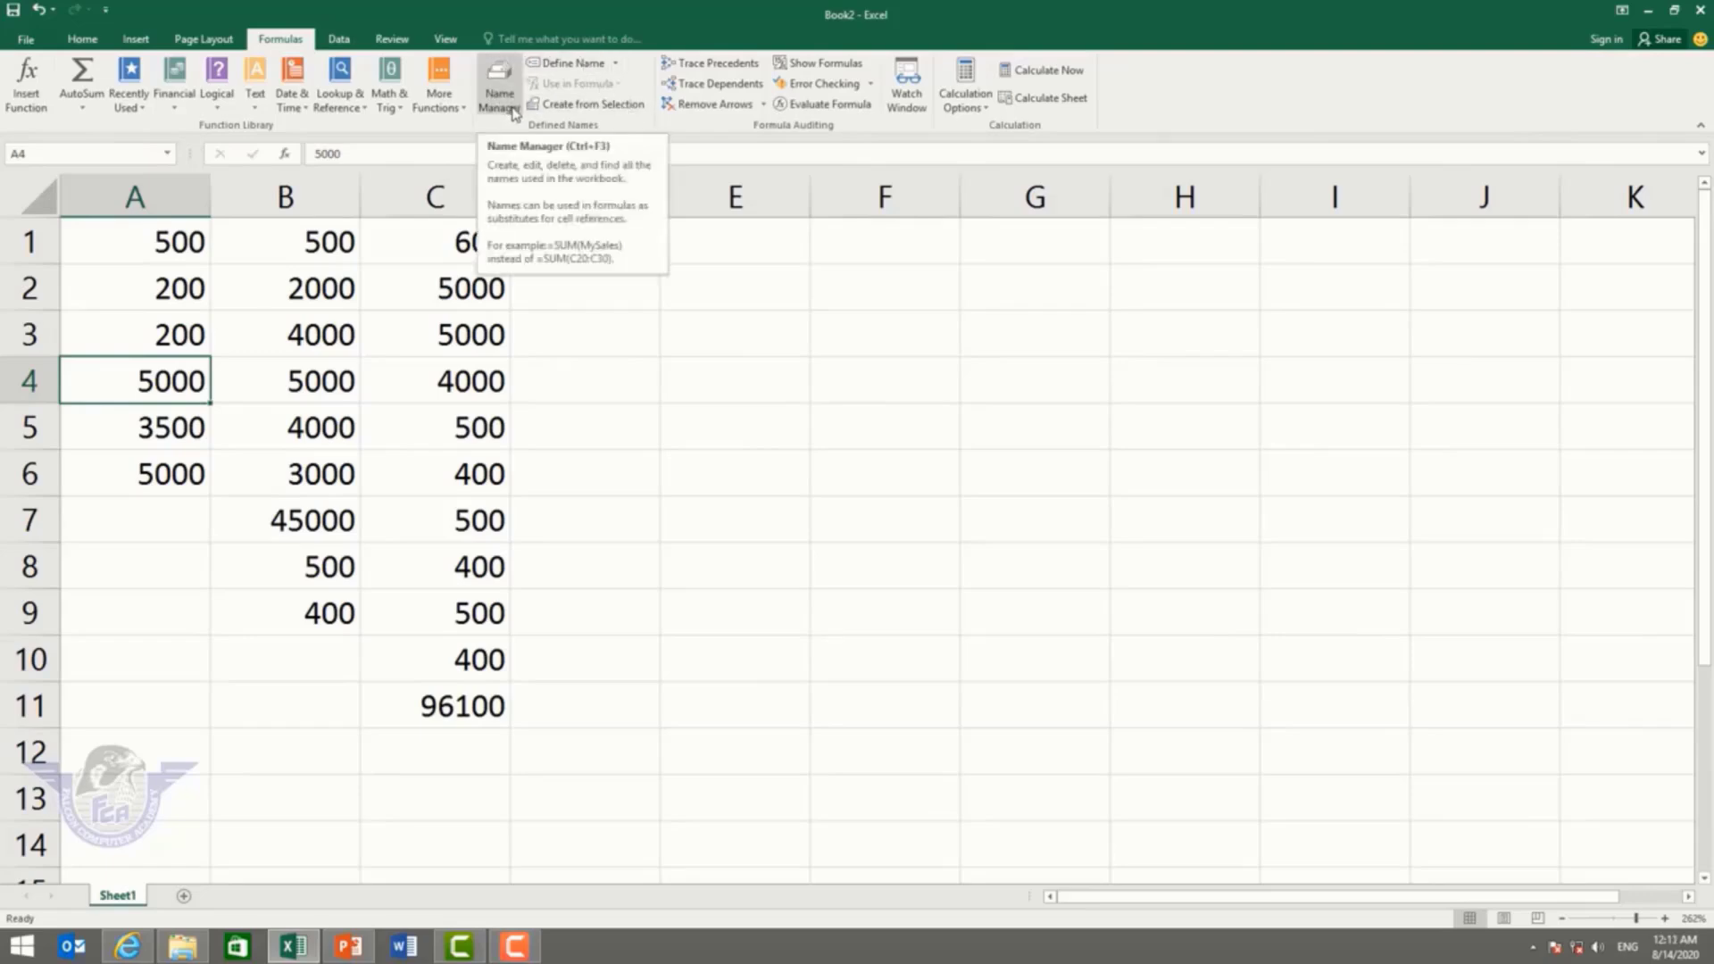
Step: Check C11's total, then add new blank sheets to the workbook
{"action": "left_click", "coordinate": [468, 708]}
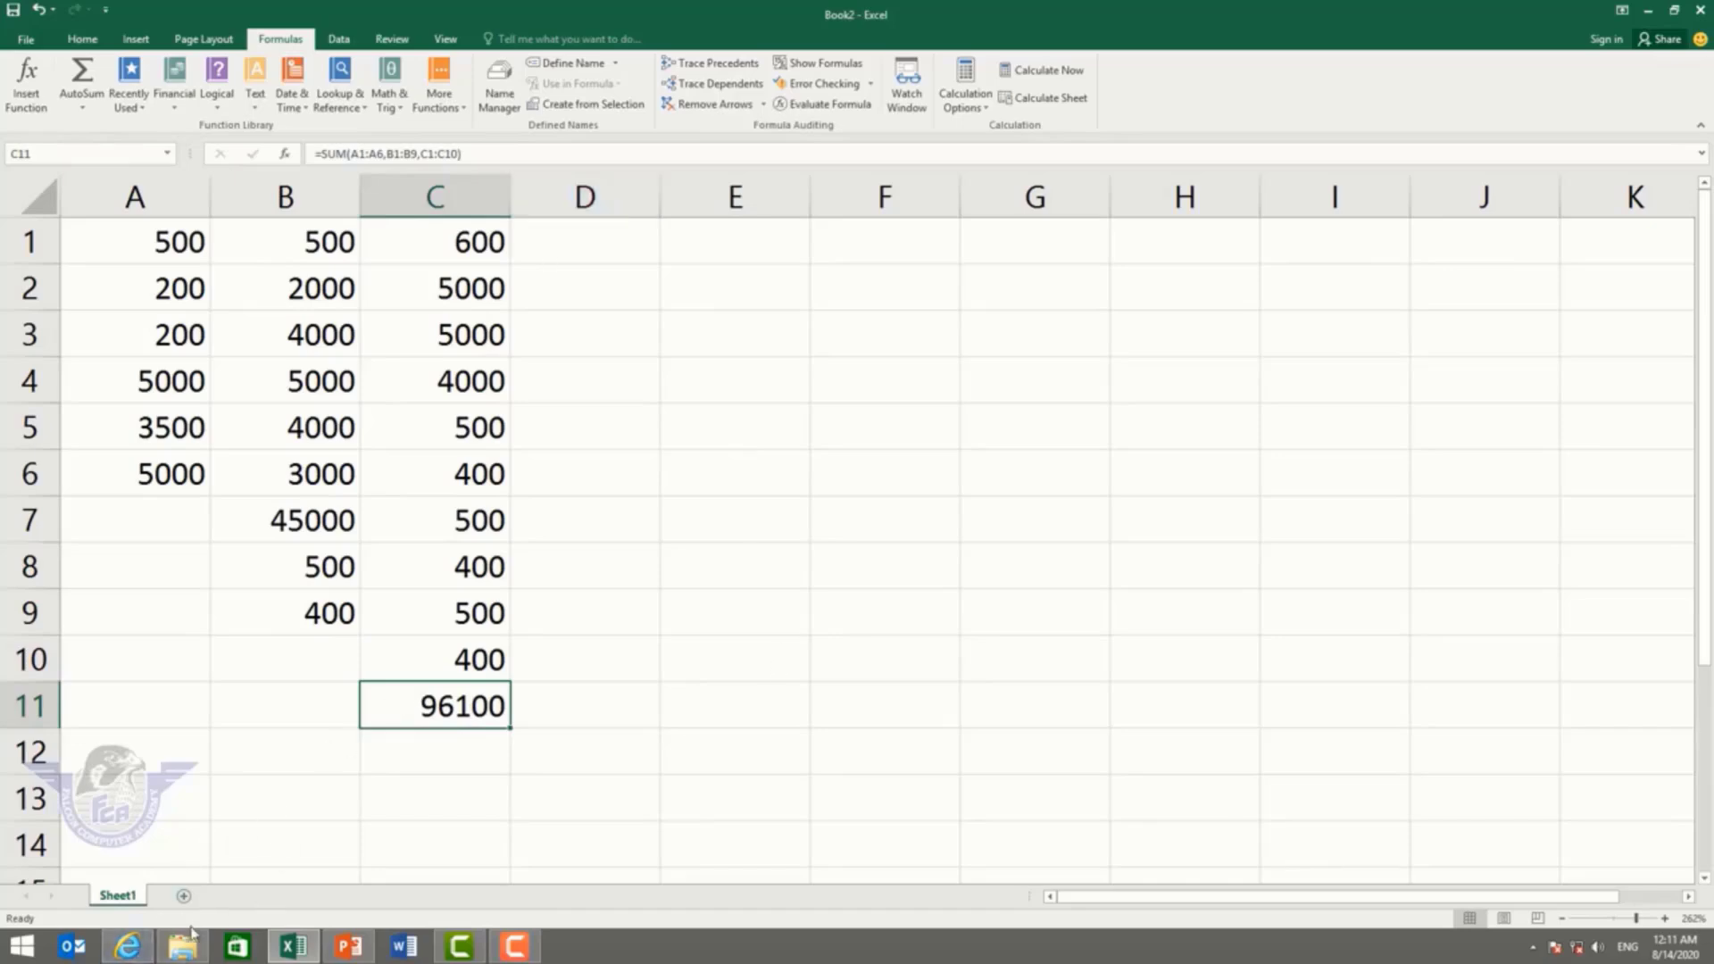
{"action": "left_click", "coordinate": [185, 897]}
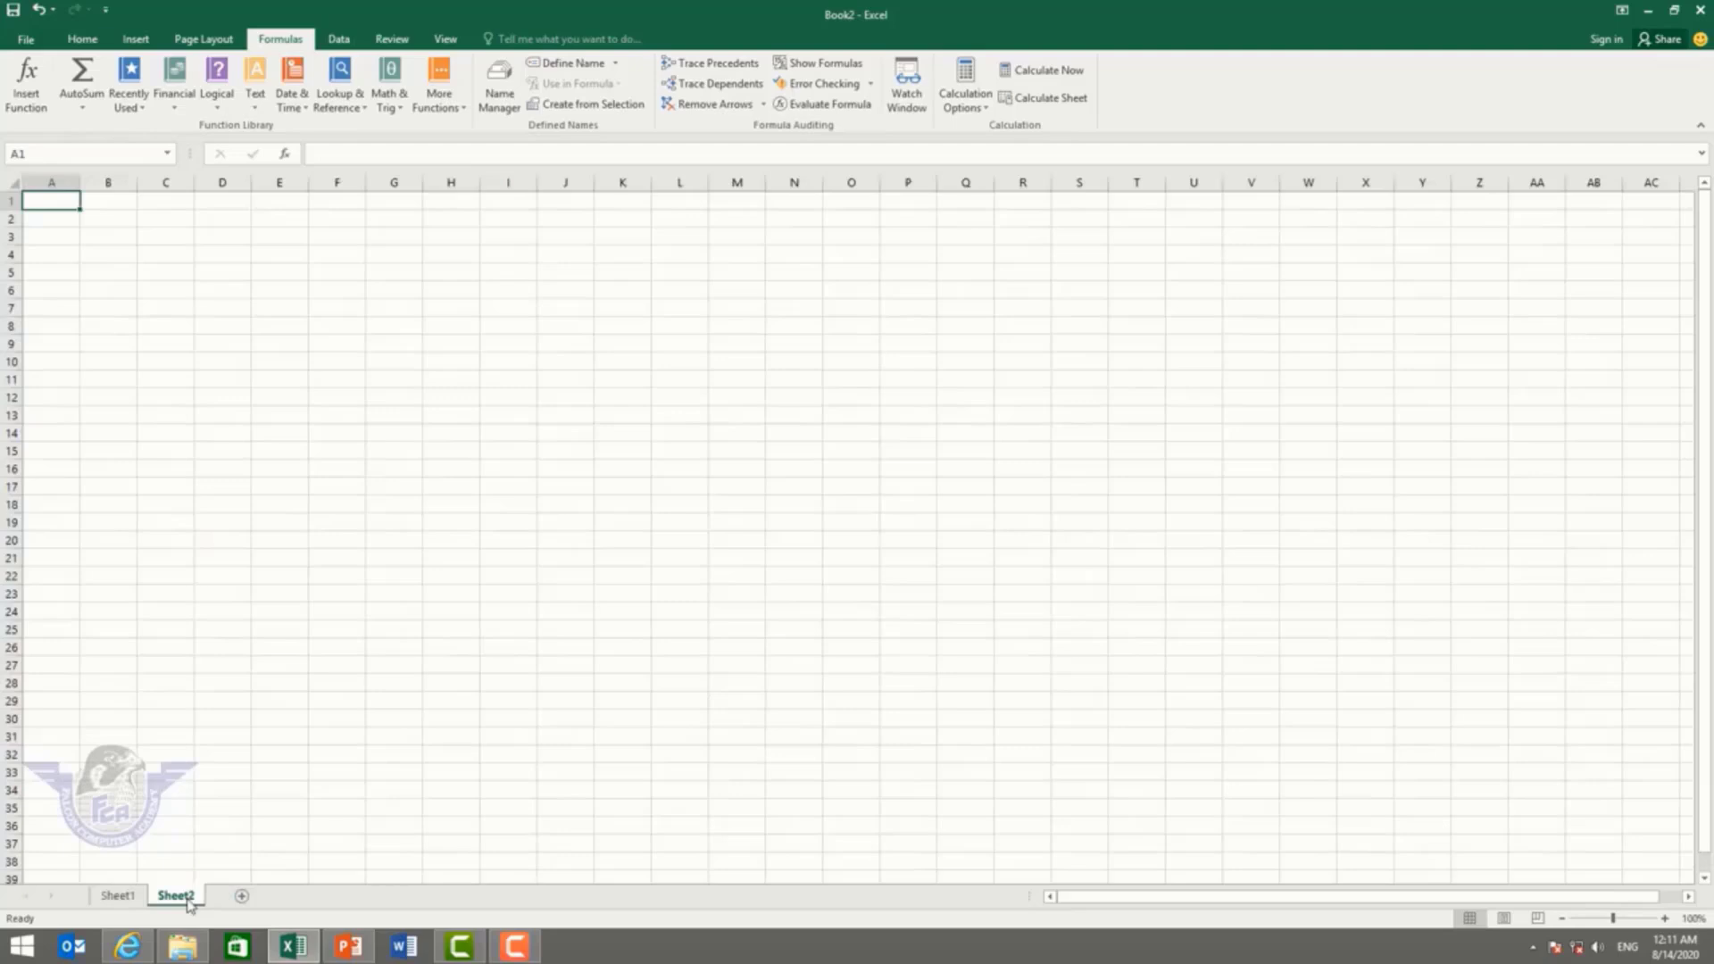
{"action": "left_click", "coordinate": [241, 897]}
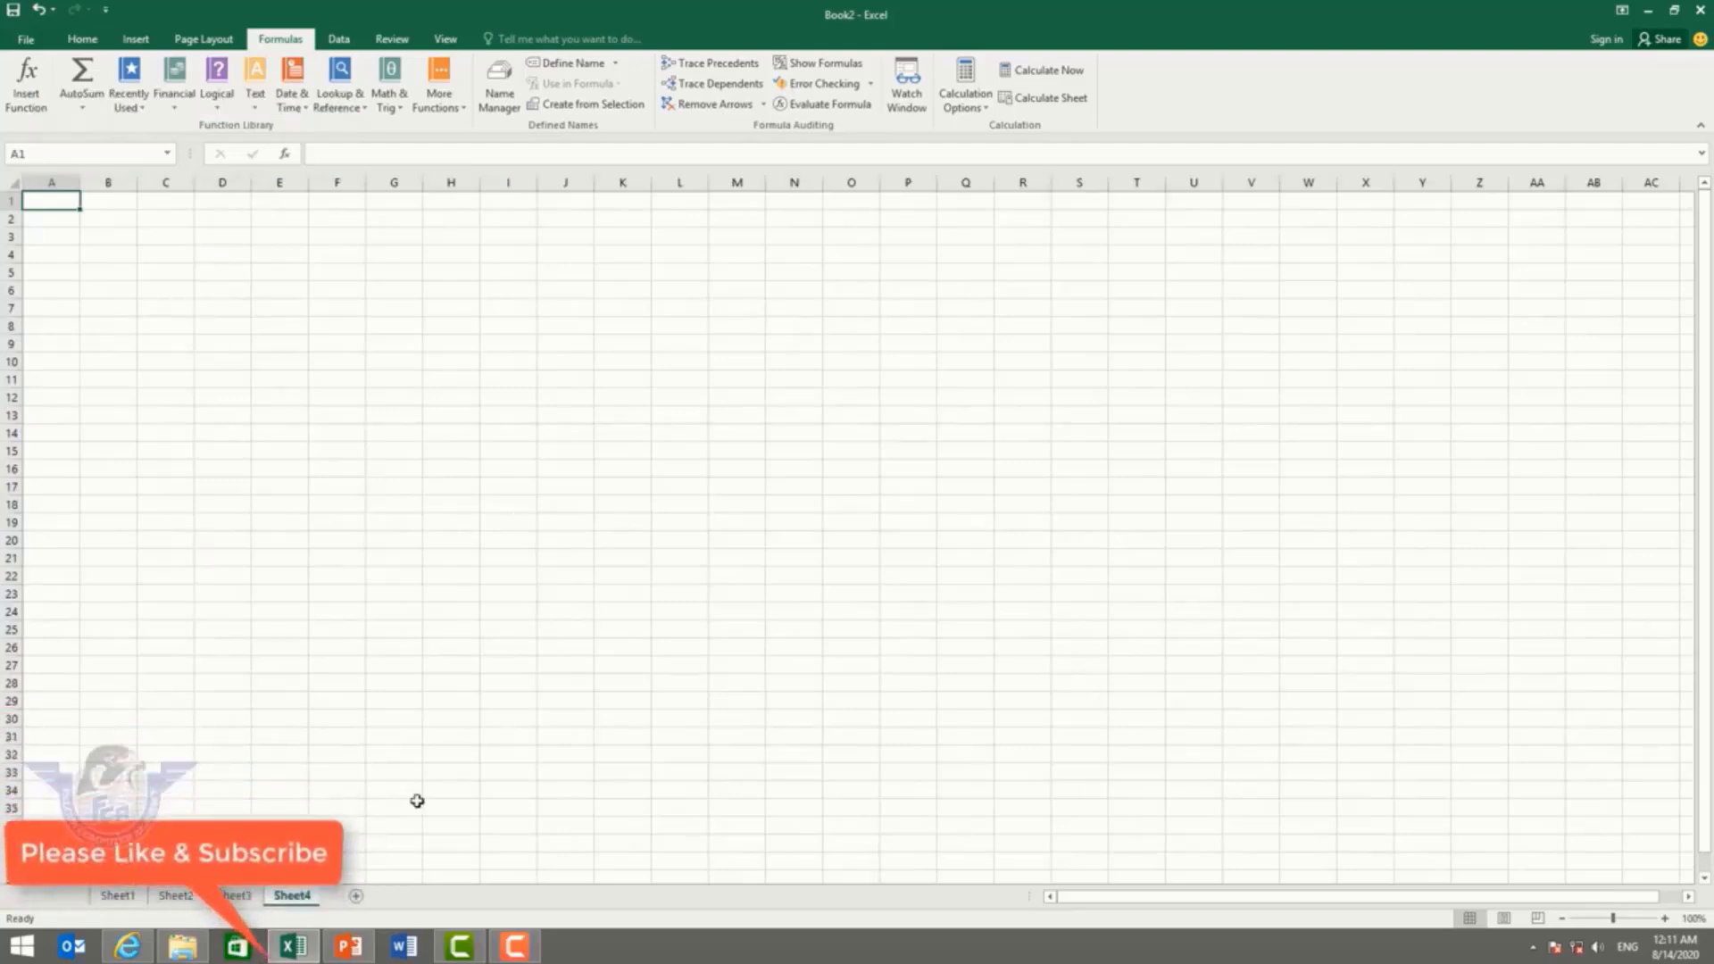
{"action": "left_click", "coordinate": [500, 755]}
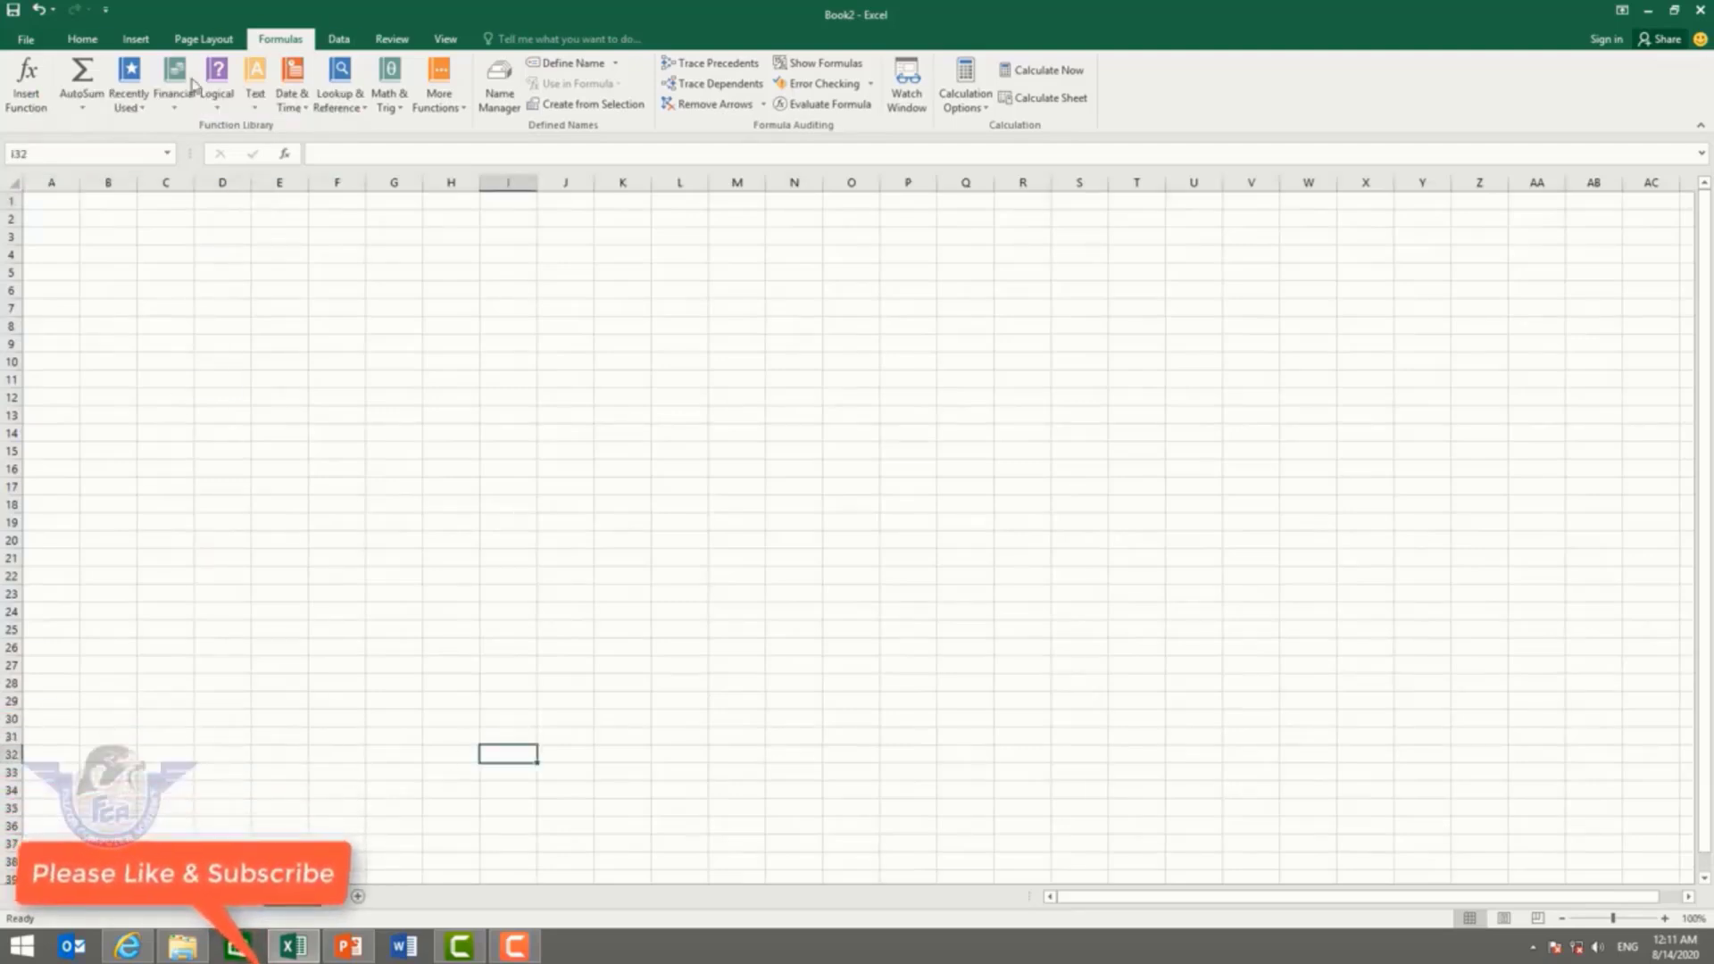
Step: Jump to C11 via the Name Box, then return to Sheet1
{"action": "left_click", "coordinate": [60, 155]}
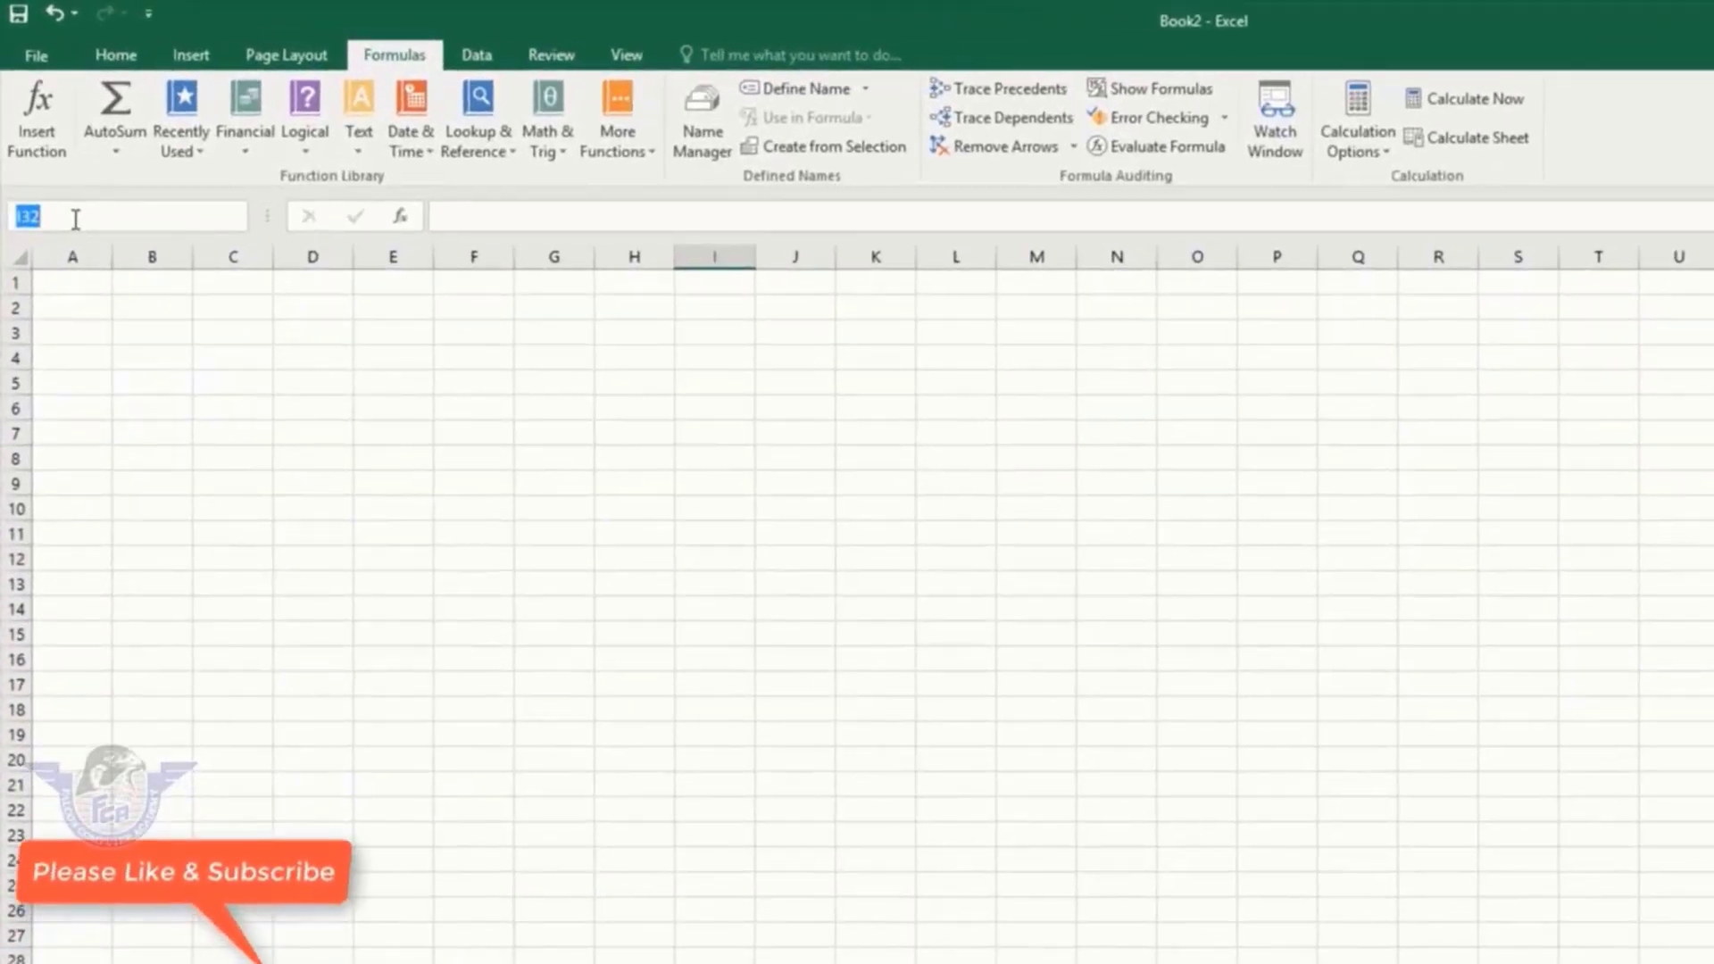
{"action": "type", "text": "c11"}
{"action": "key", "text": "Return"}
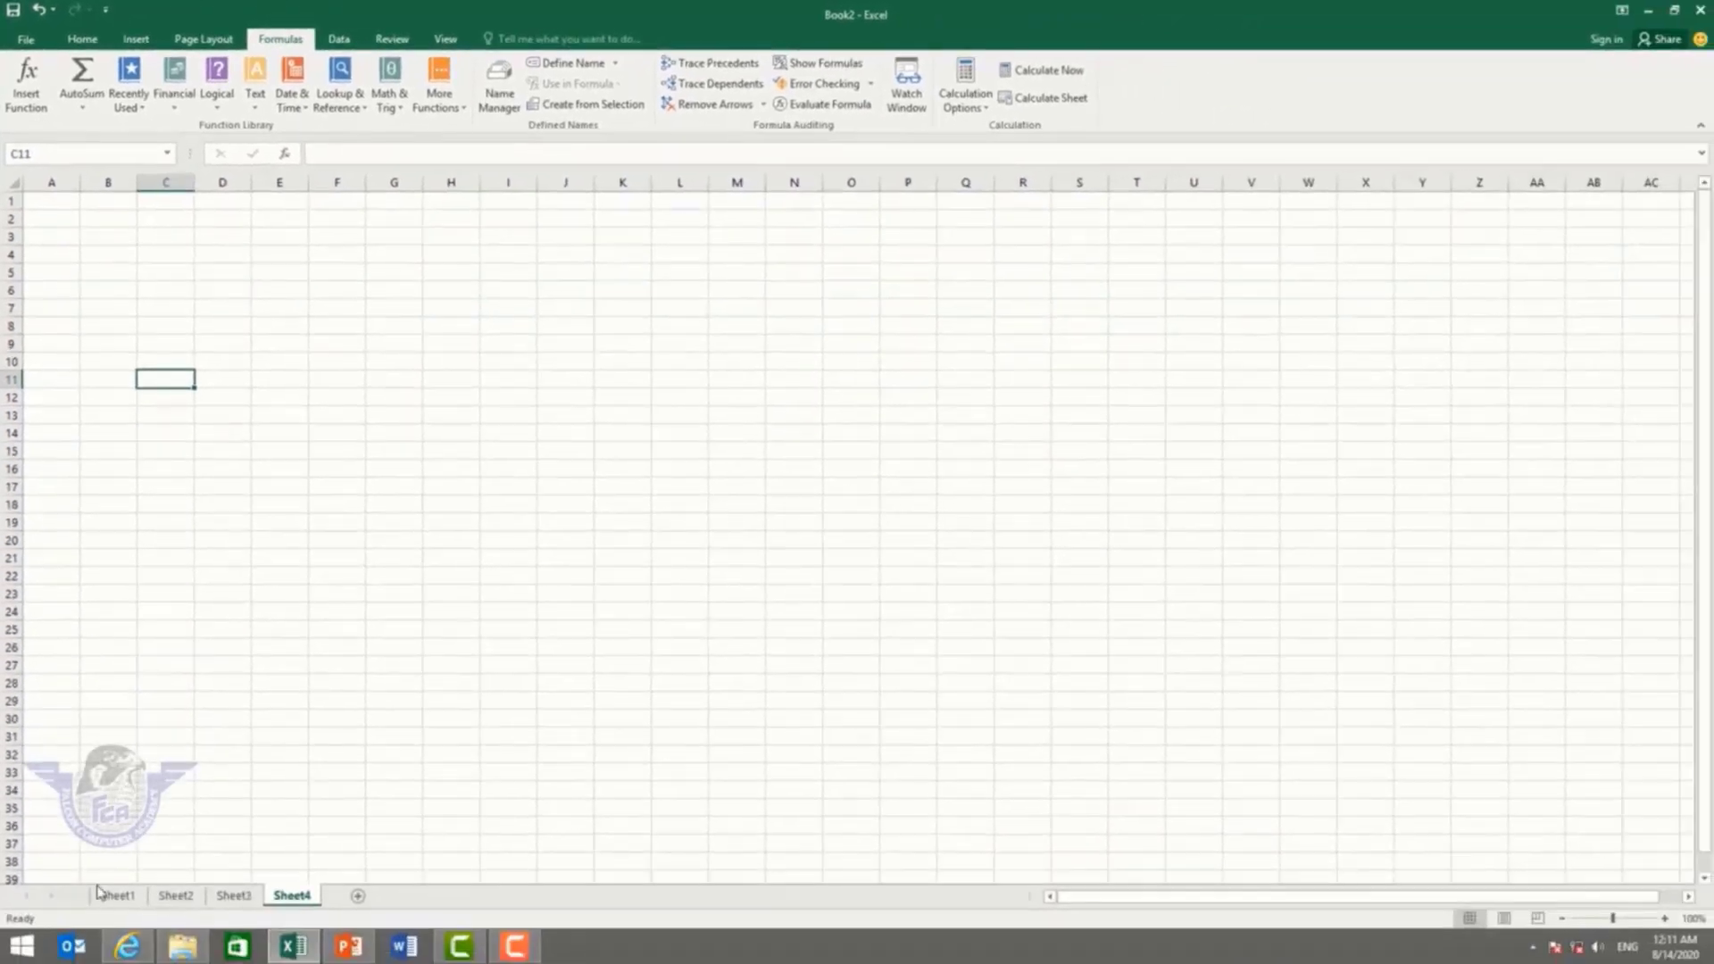
{"action": "left_click", "coordinate": [119, 895]}
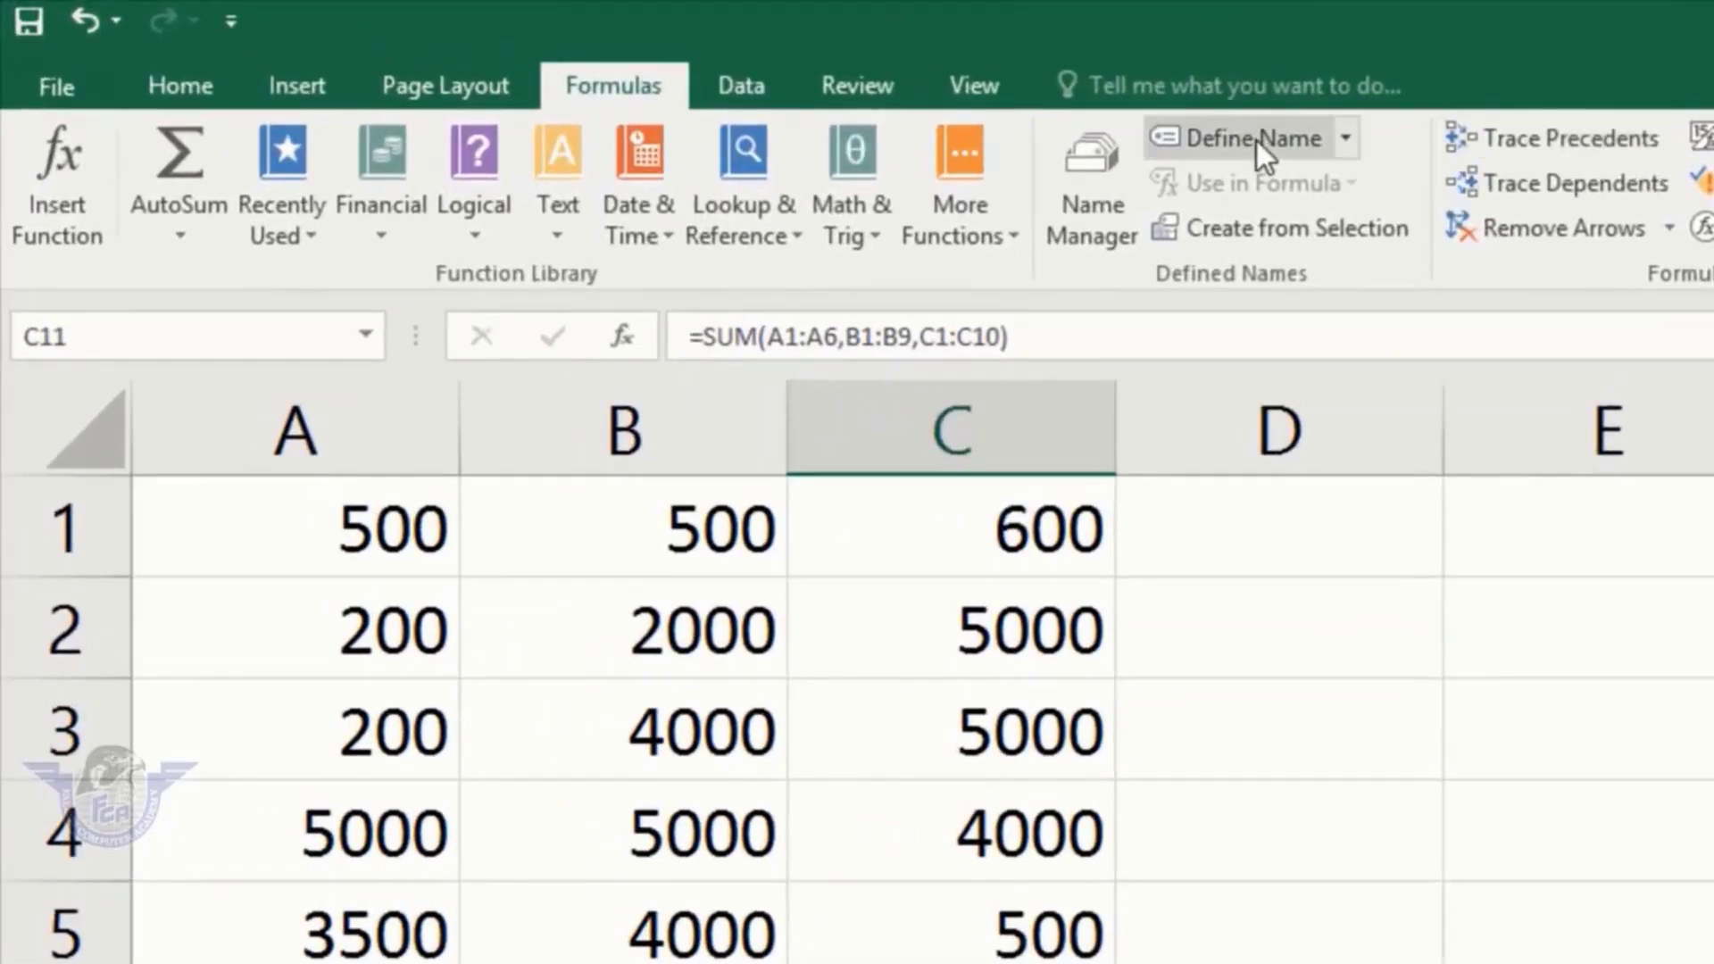
Step: Name cell C11 'total' with Define Name, then switch to the empty Sheet3
{"action": "left_click", "coordinate": [1257, 141]}
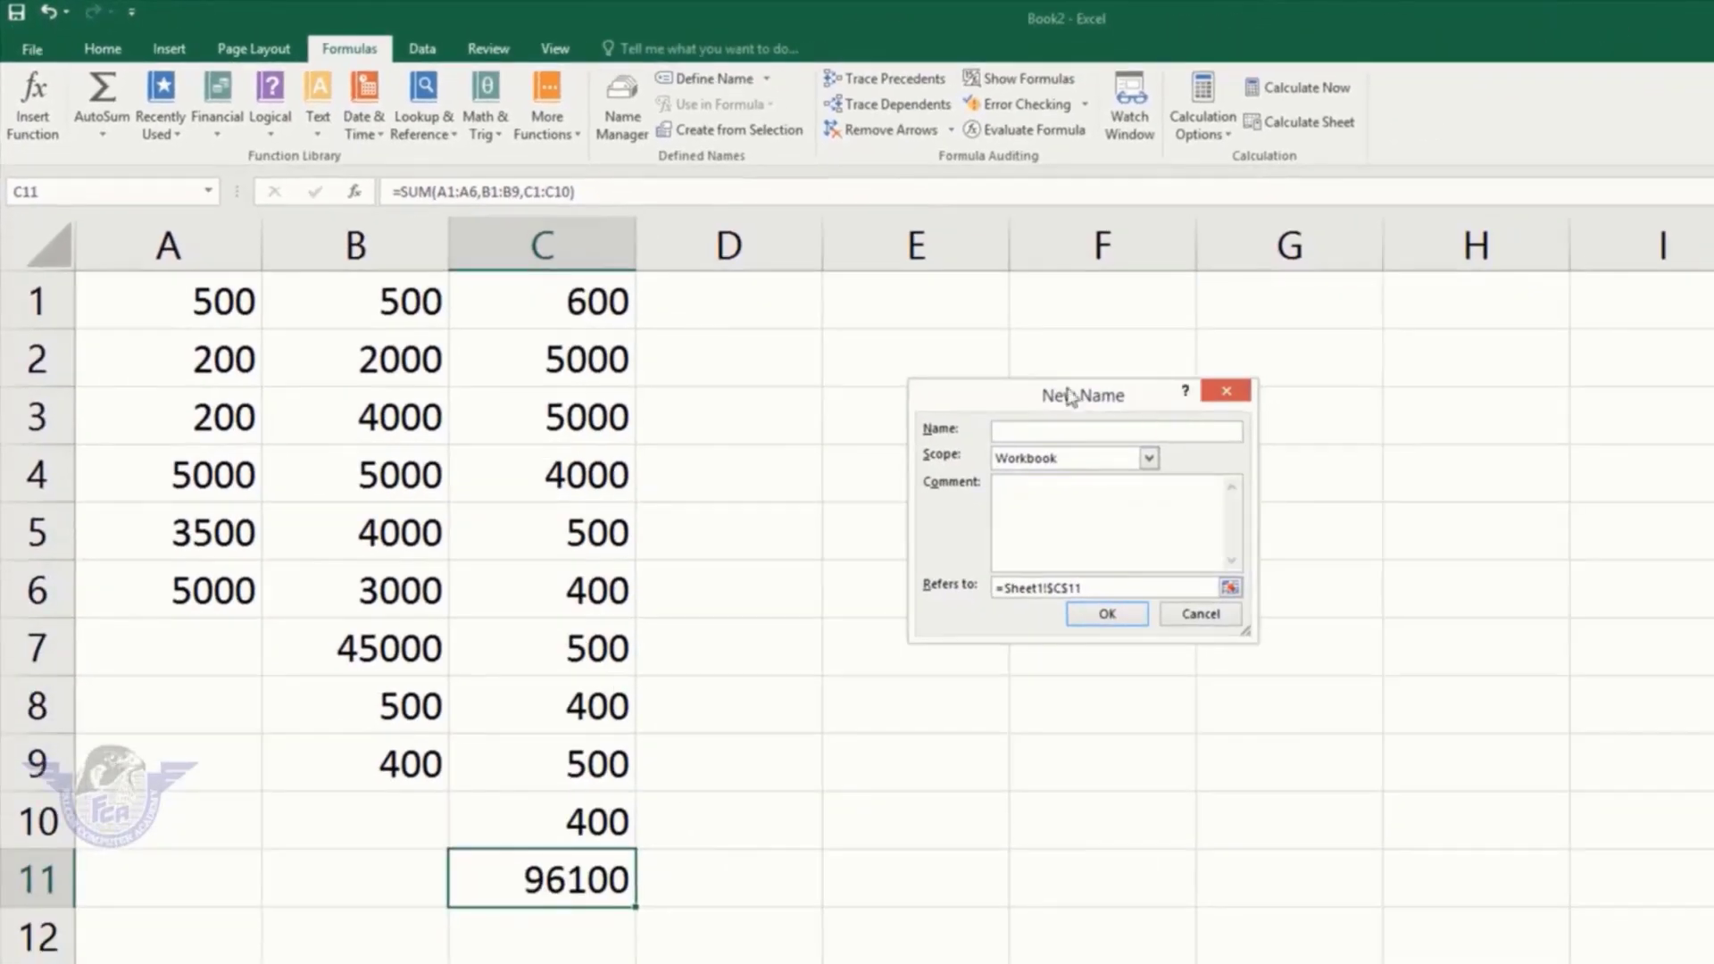
{"action": "left_click_drag", "start_coordinate": [1169, 460], "coordinate": [919, 422]}
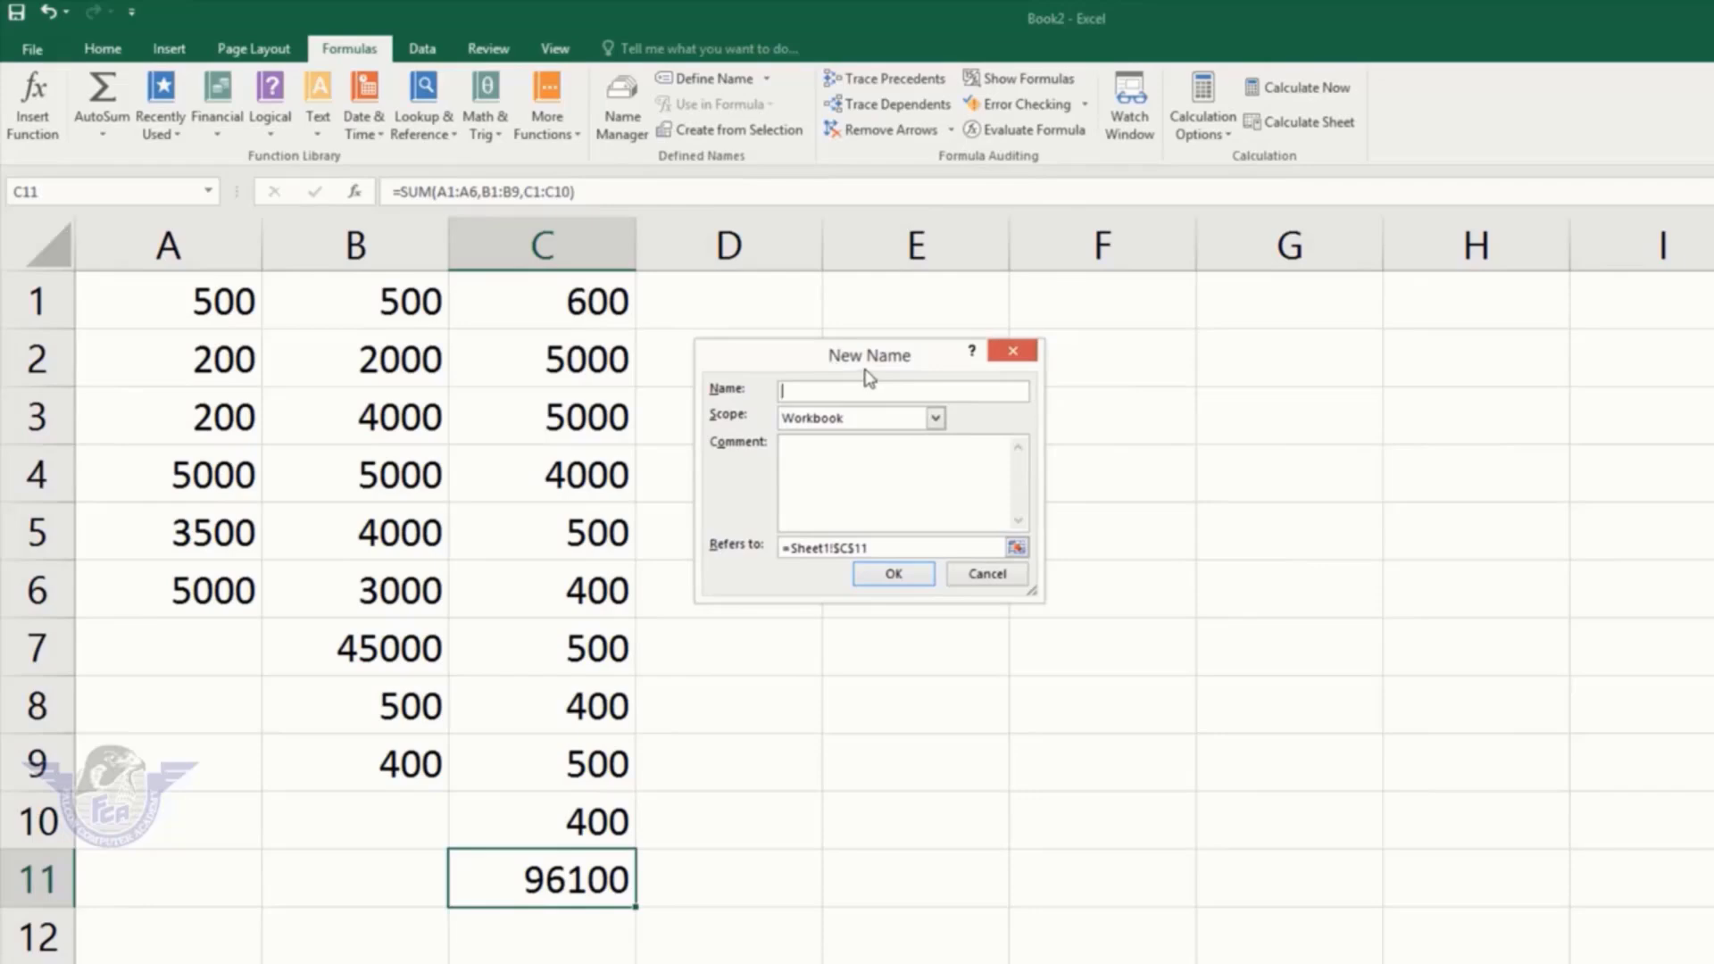
{"action": "left_click", "coordinate": [816, 391]}
{"action": "left_click", "coordinate": [893, 573]}
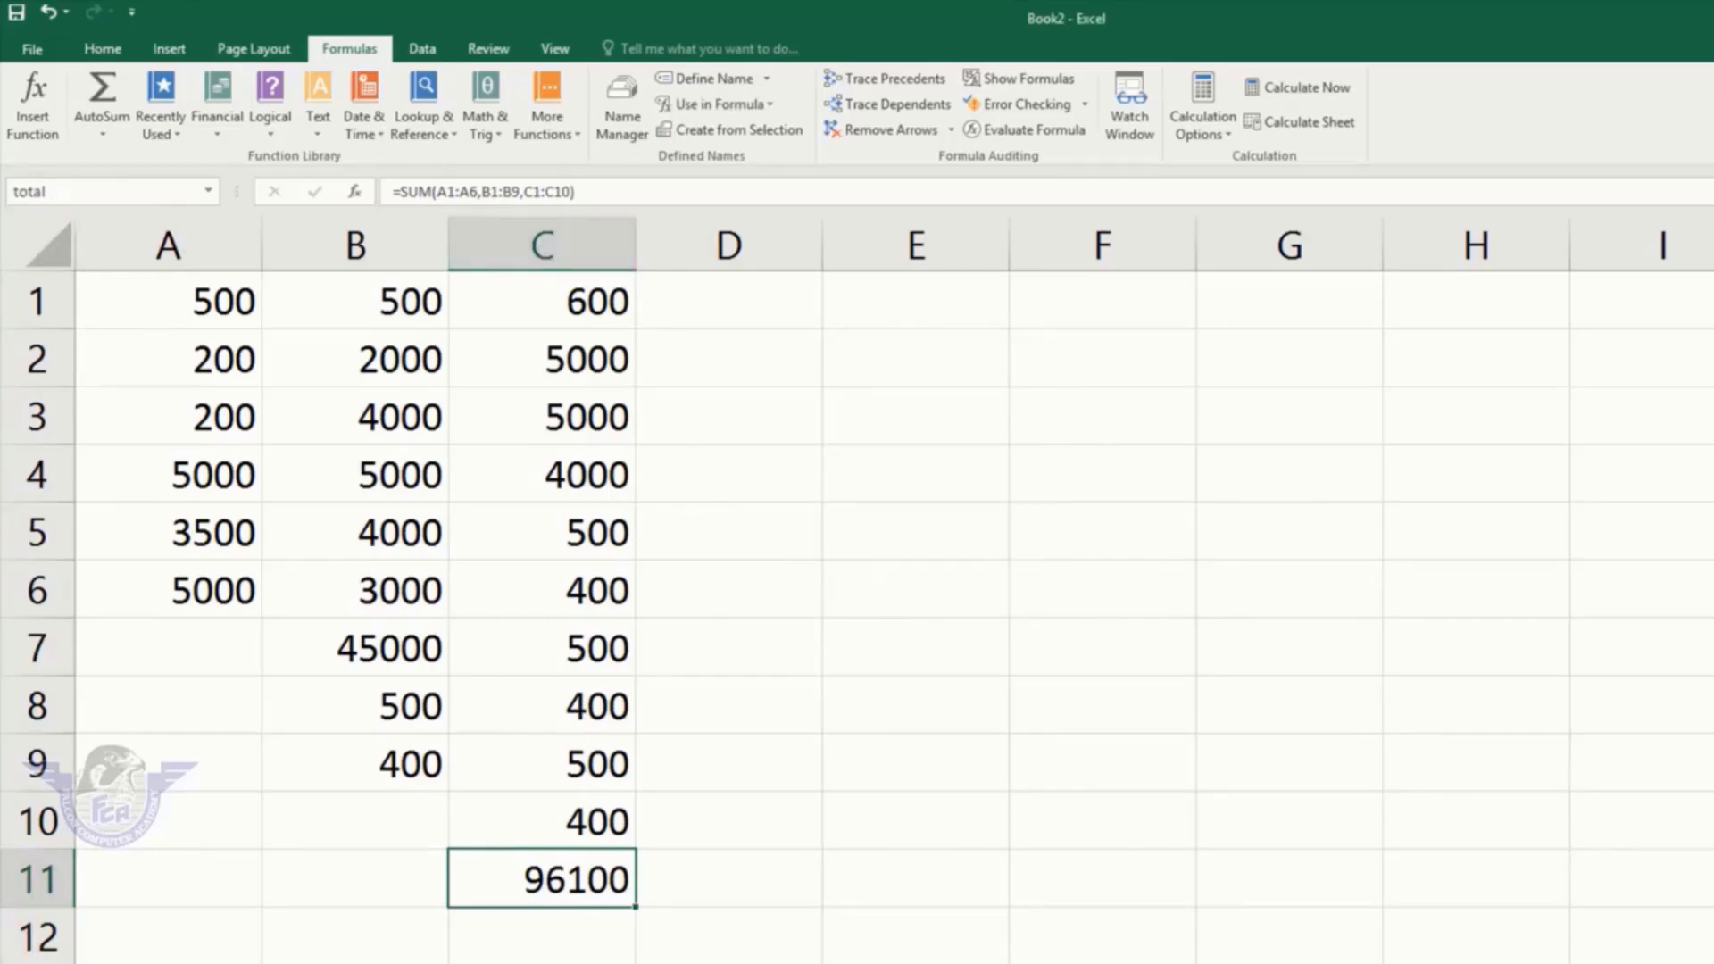
{"action": "left_click", "coordinate": [234, 895]}
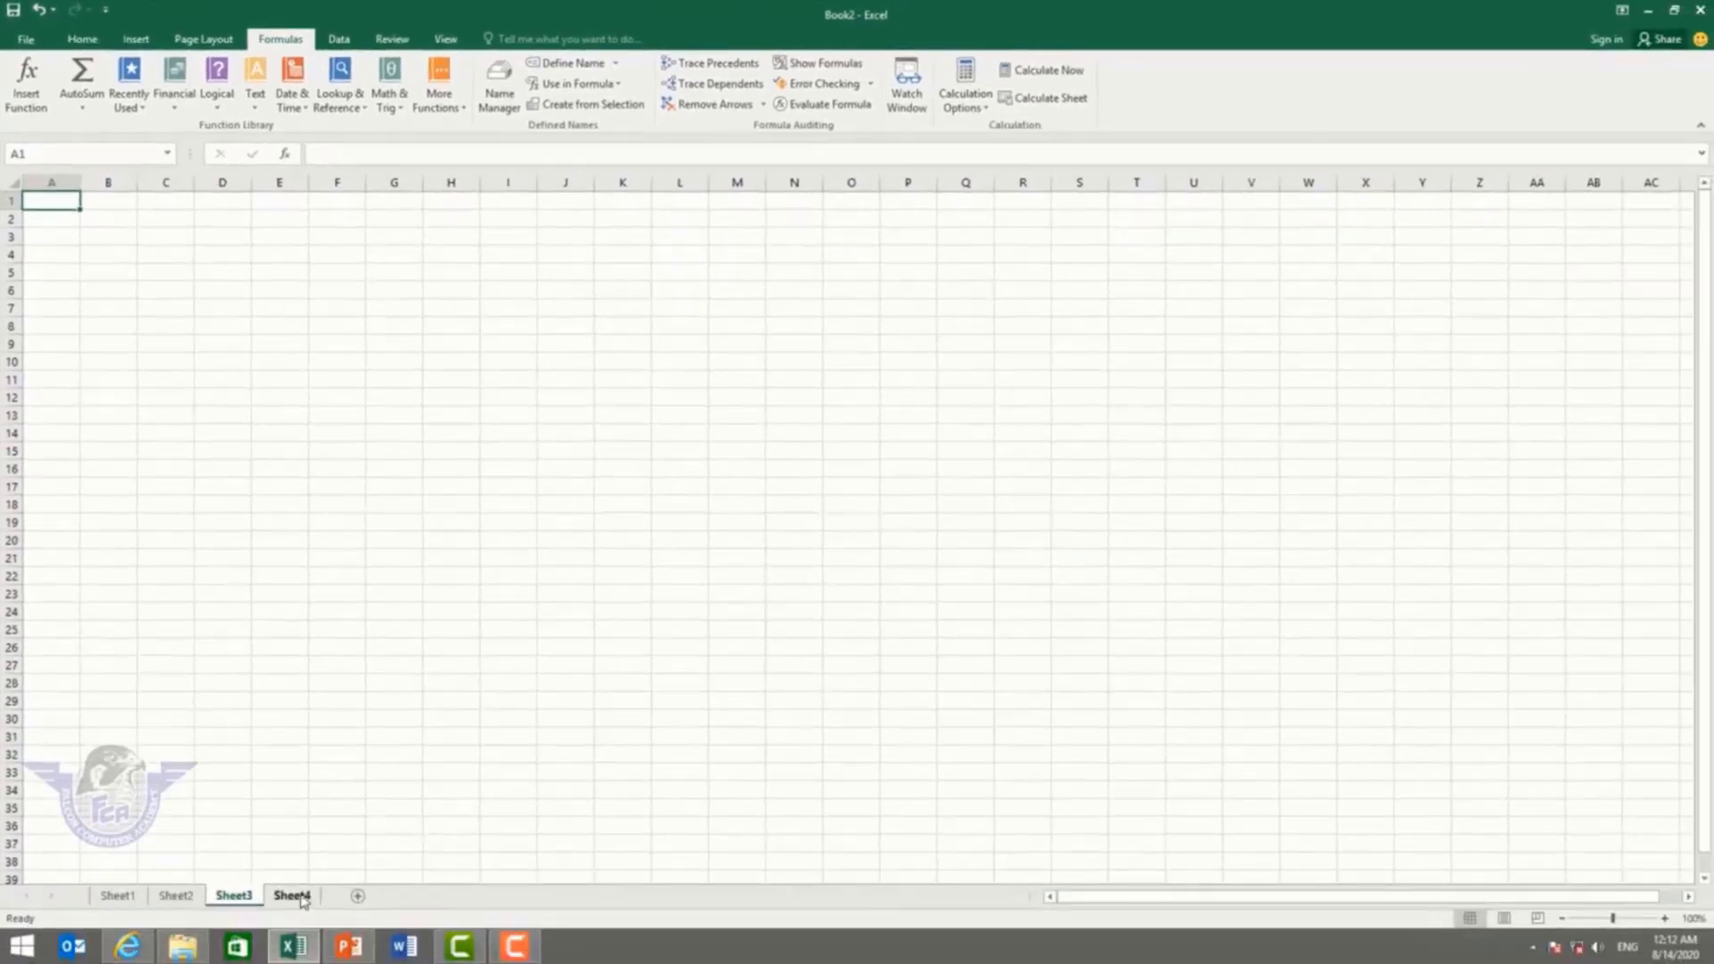
Step: From Sheet4, go to the cell named 'total' by entering it in the Name Box
{"action": "left_click", "coordinate": [296, 896]}
{"action": "left_click", "coordinate": [72, 156]}
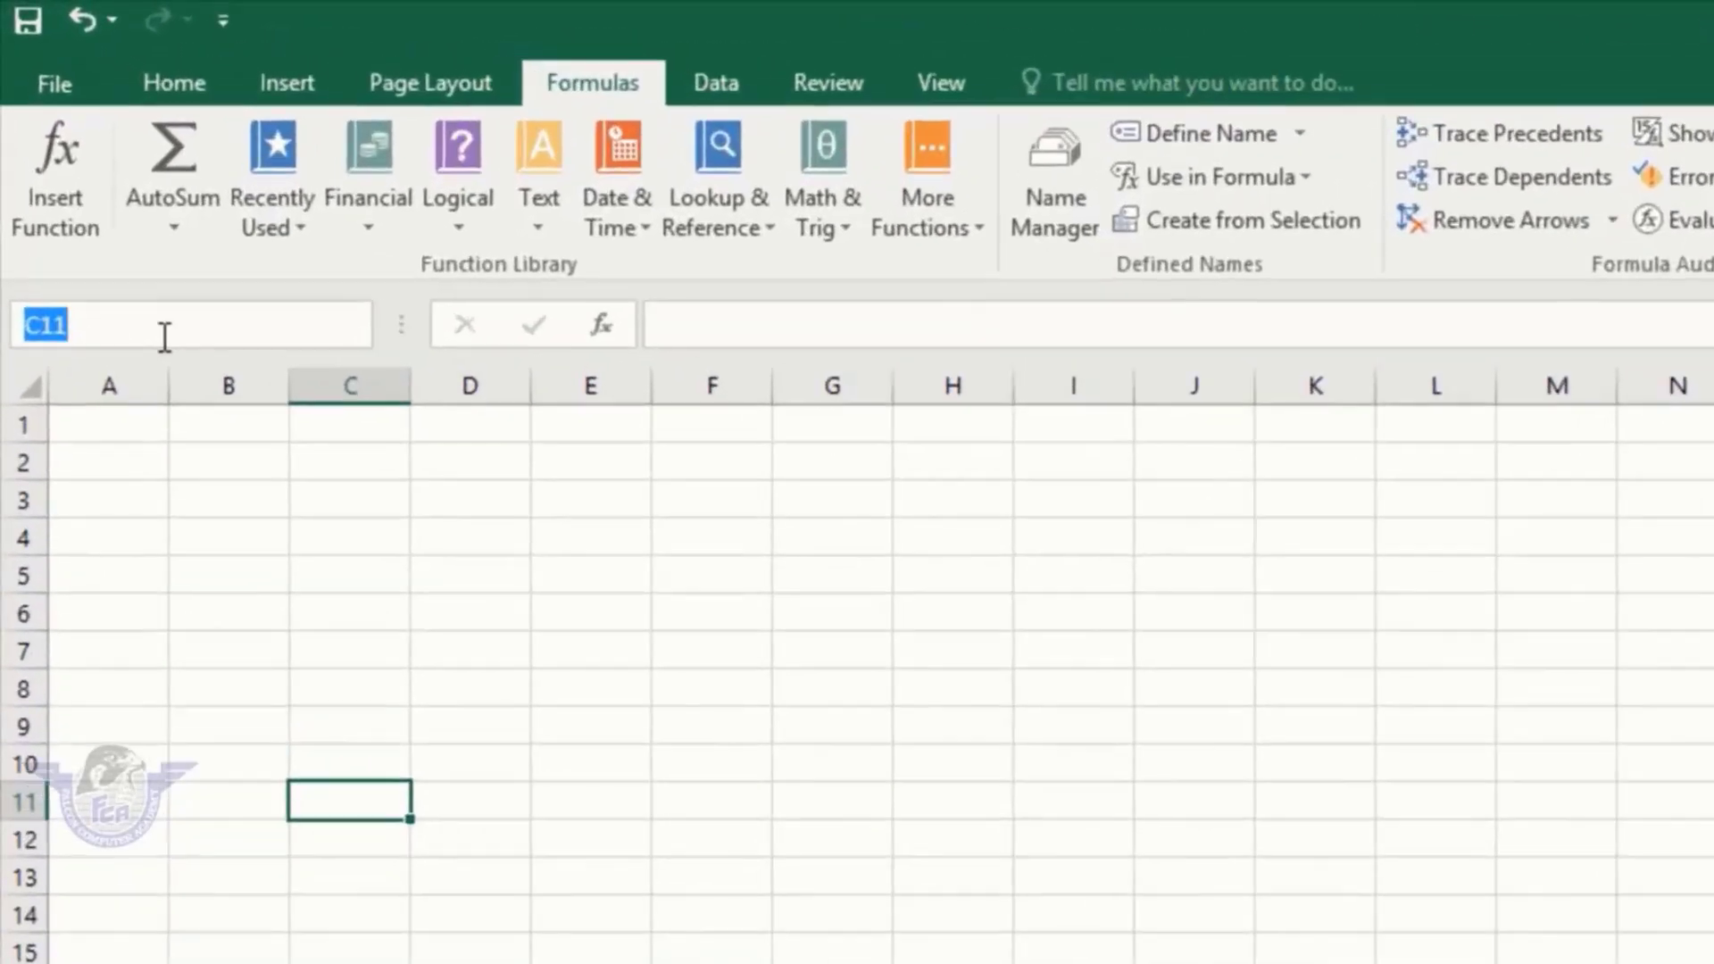
{"action": "type", "text": "total"}
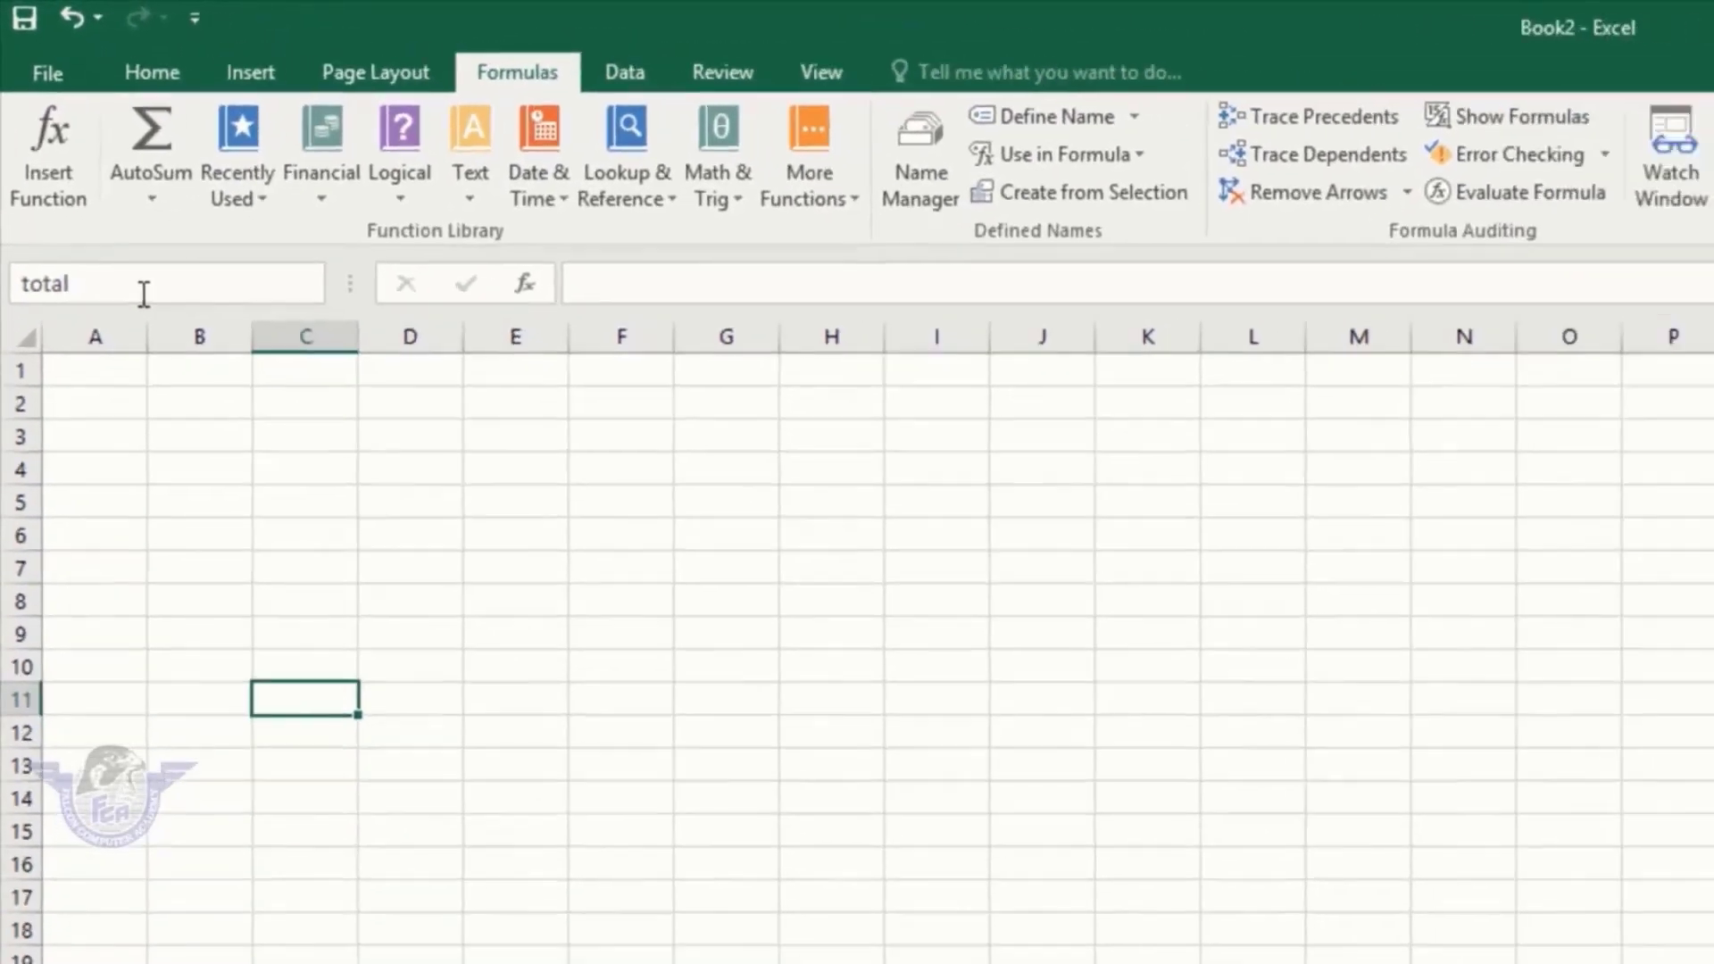
{"action": "key", "text": "Return"}
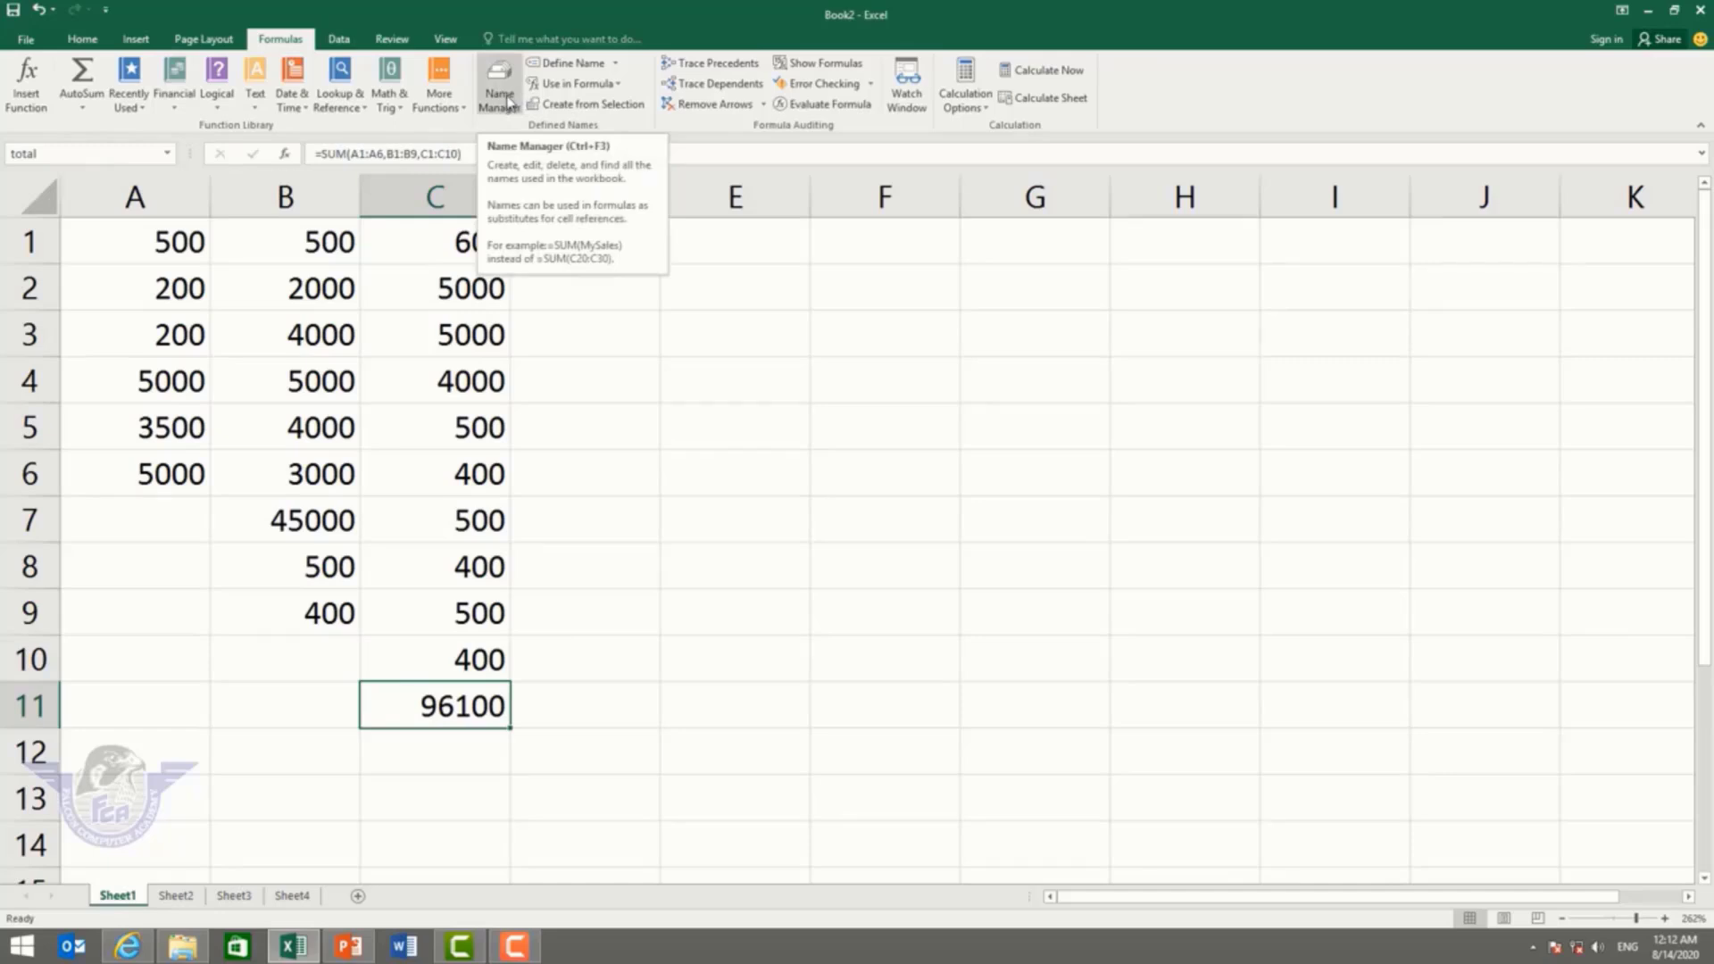
Step: Delete the defined name 'total' in Name Manager
{"action": "left_click", "coordinate": [508, 104]}
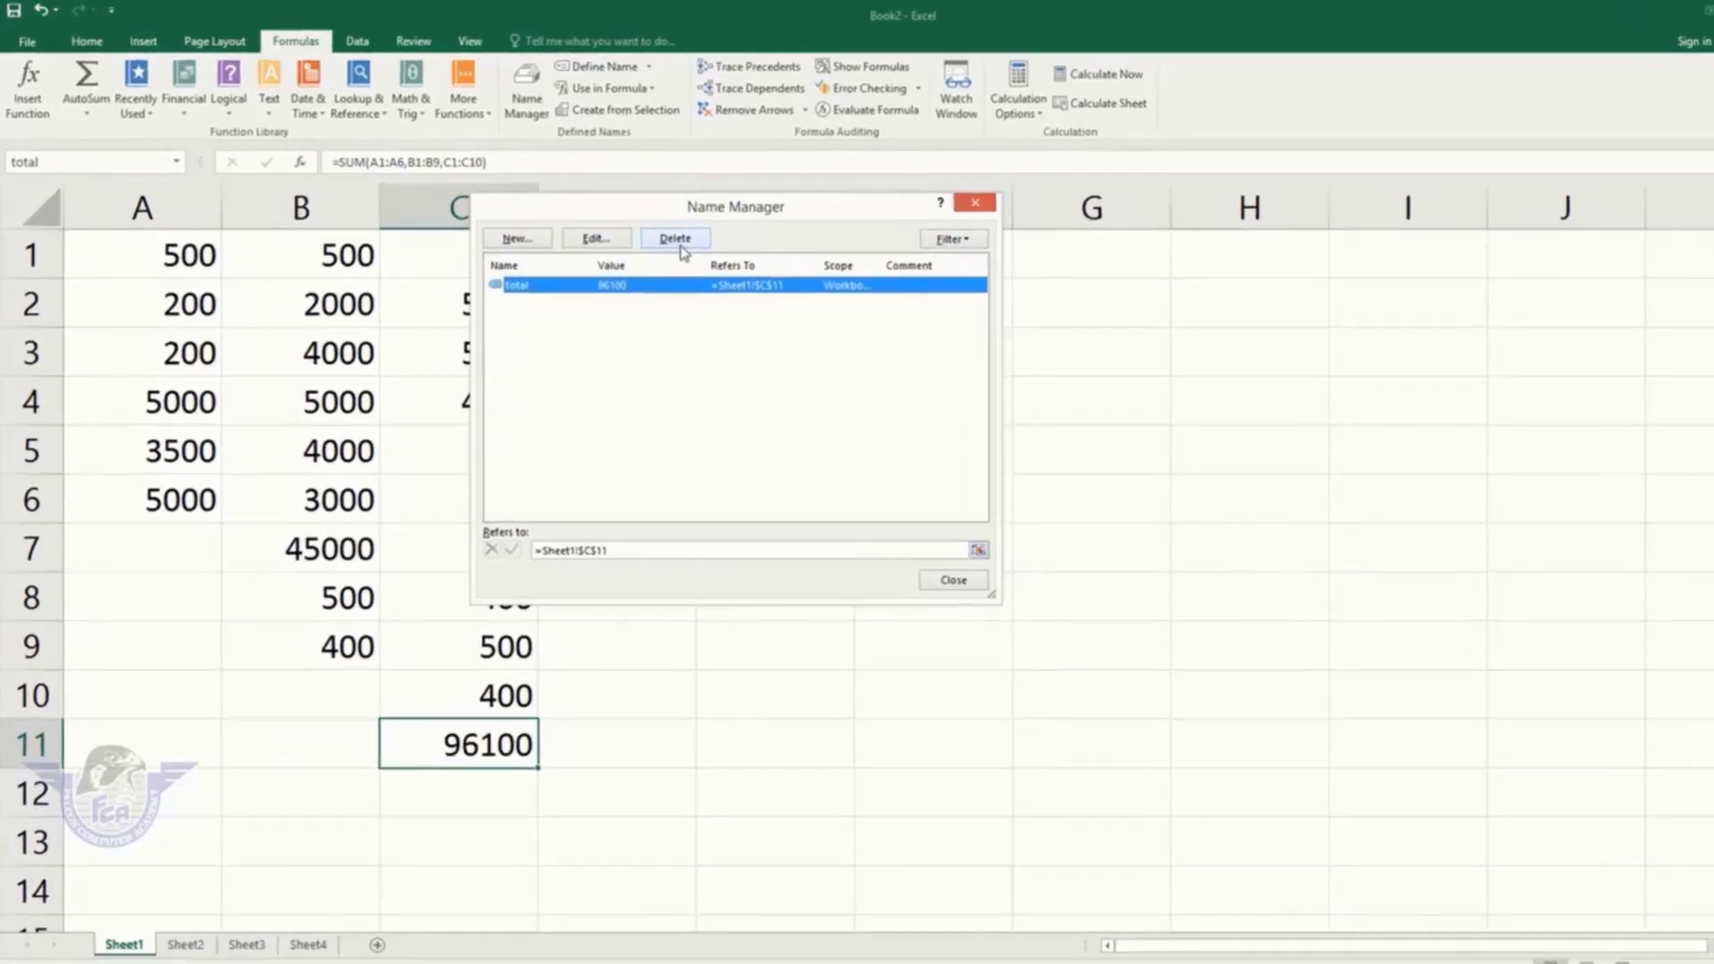
{"action": "left_click", "coordinate": [642, 228]}
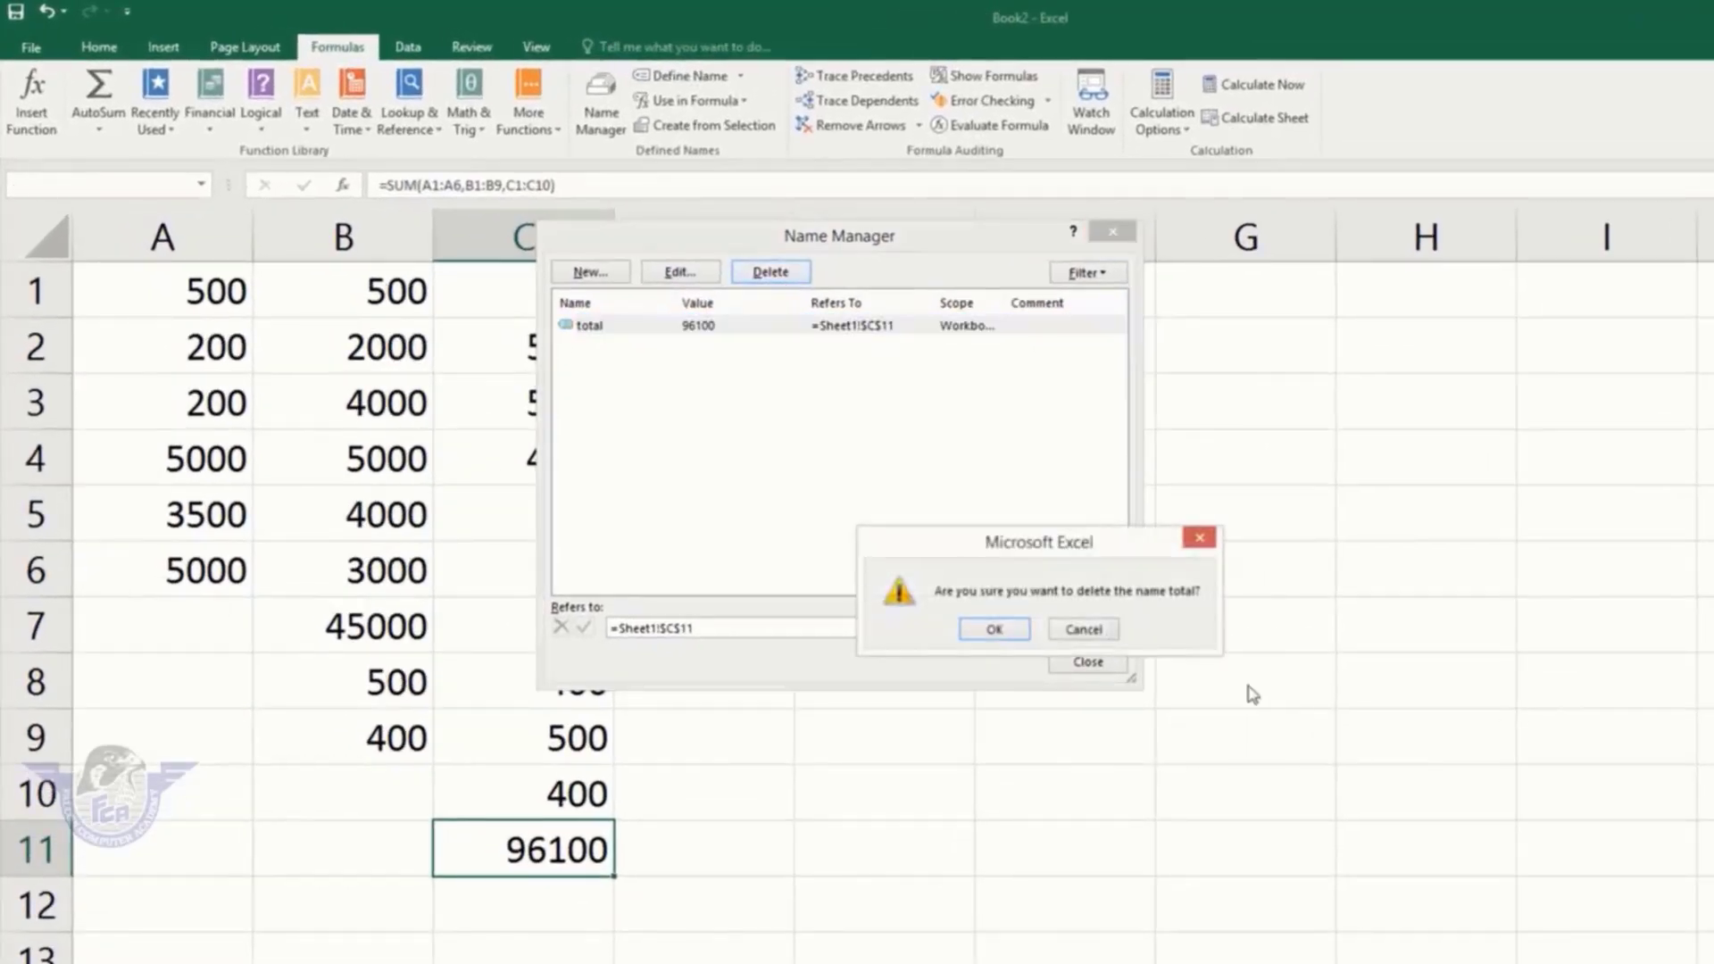
{"action": "left_click", "coordinate": [993, 629]}
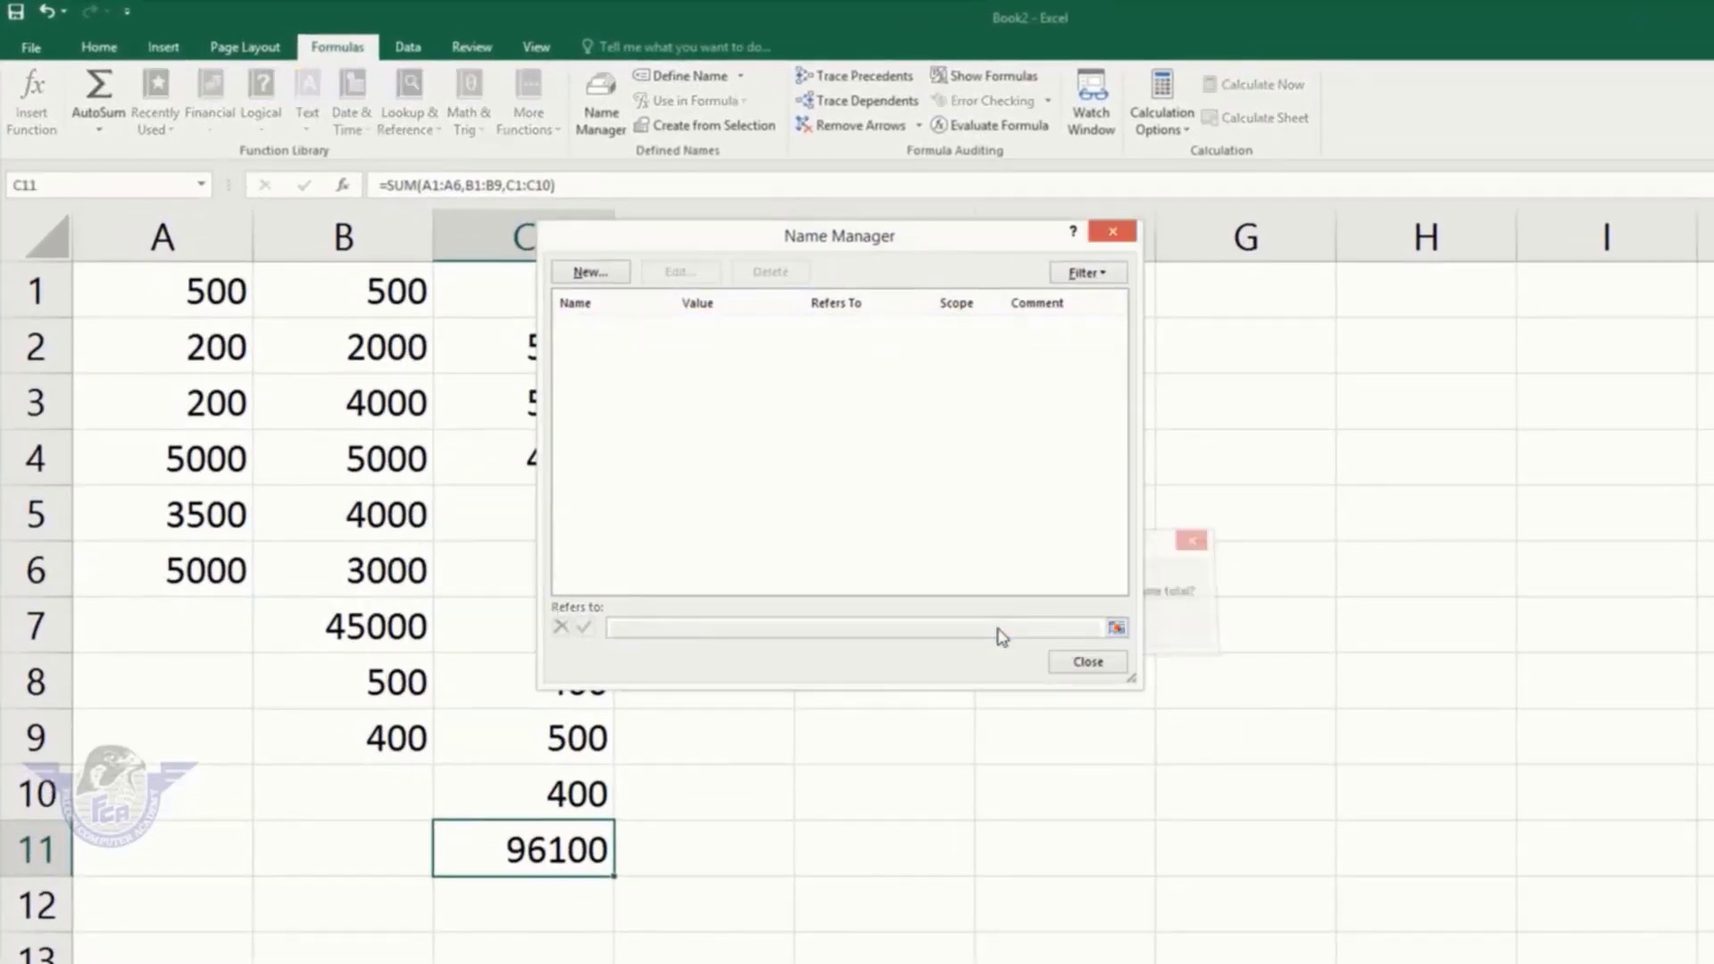
{"action": "left_click", "coordinate": [1085, 663]}
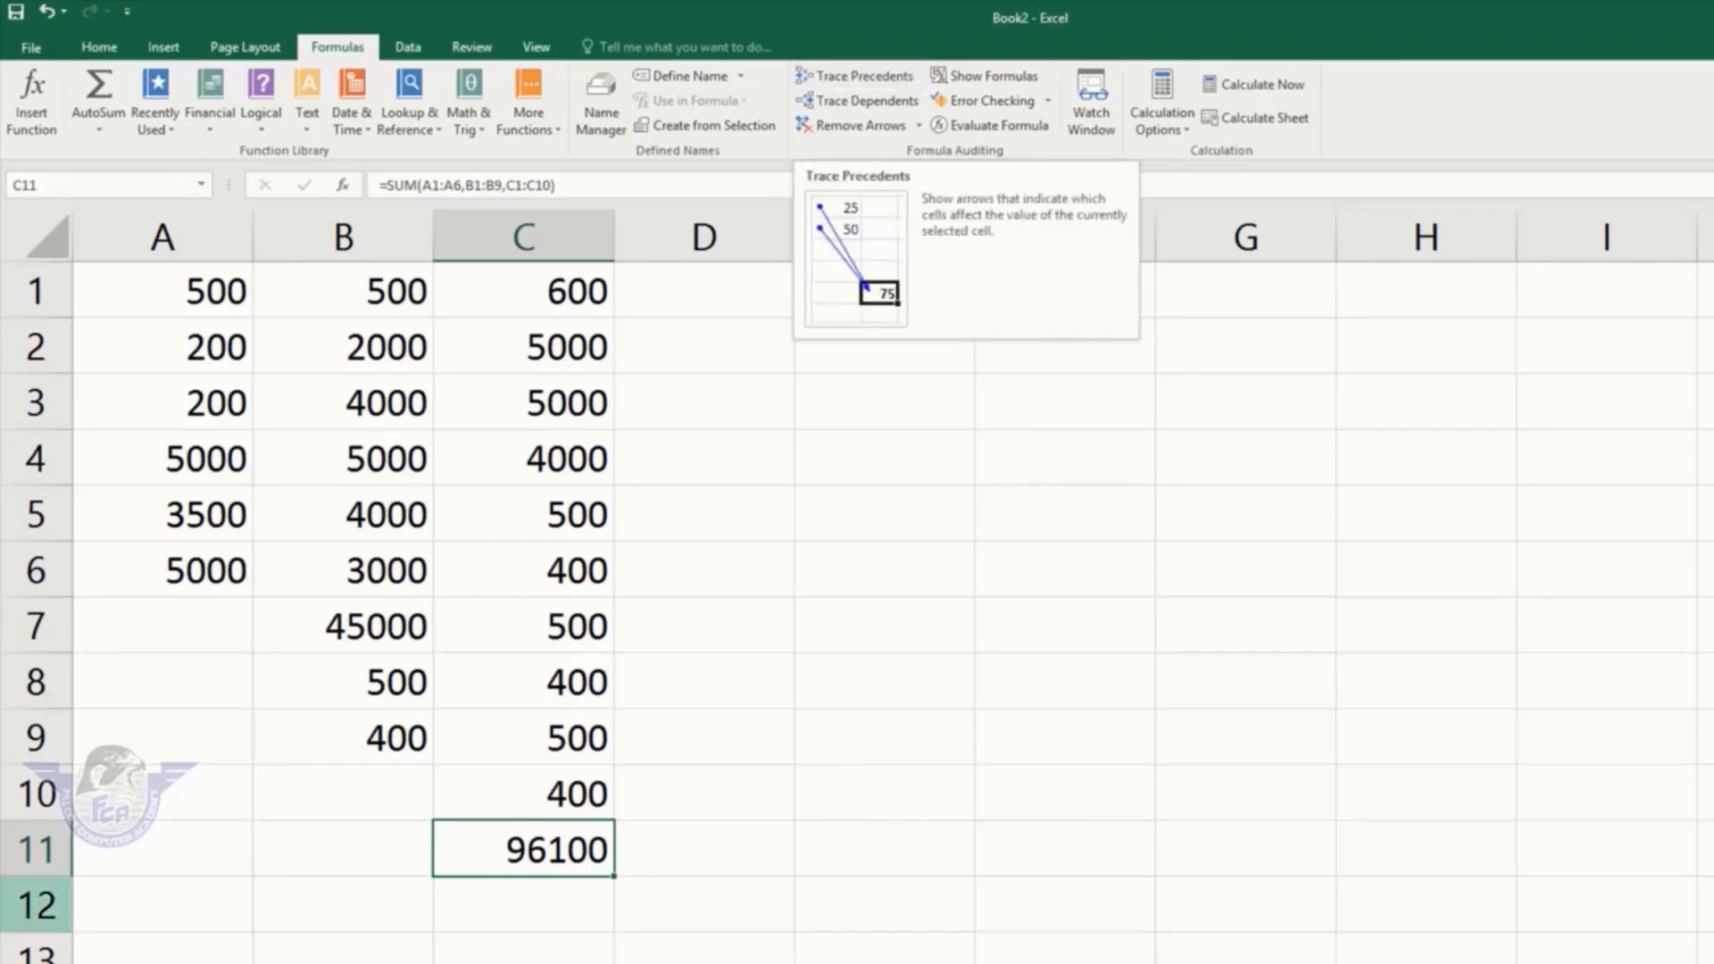
{"action": "left_click", "coordinate": [888, 844]}
{"action": "left_click", "coordinate": [527, 856]}
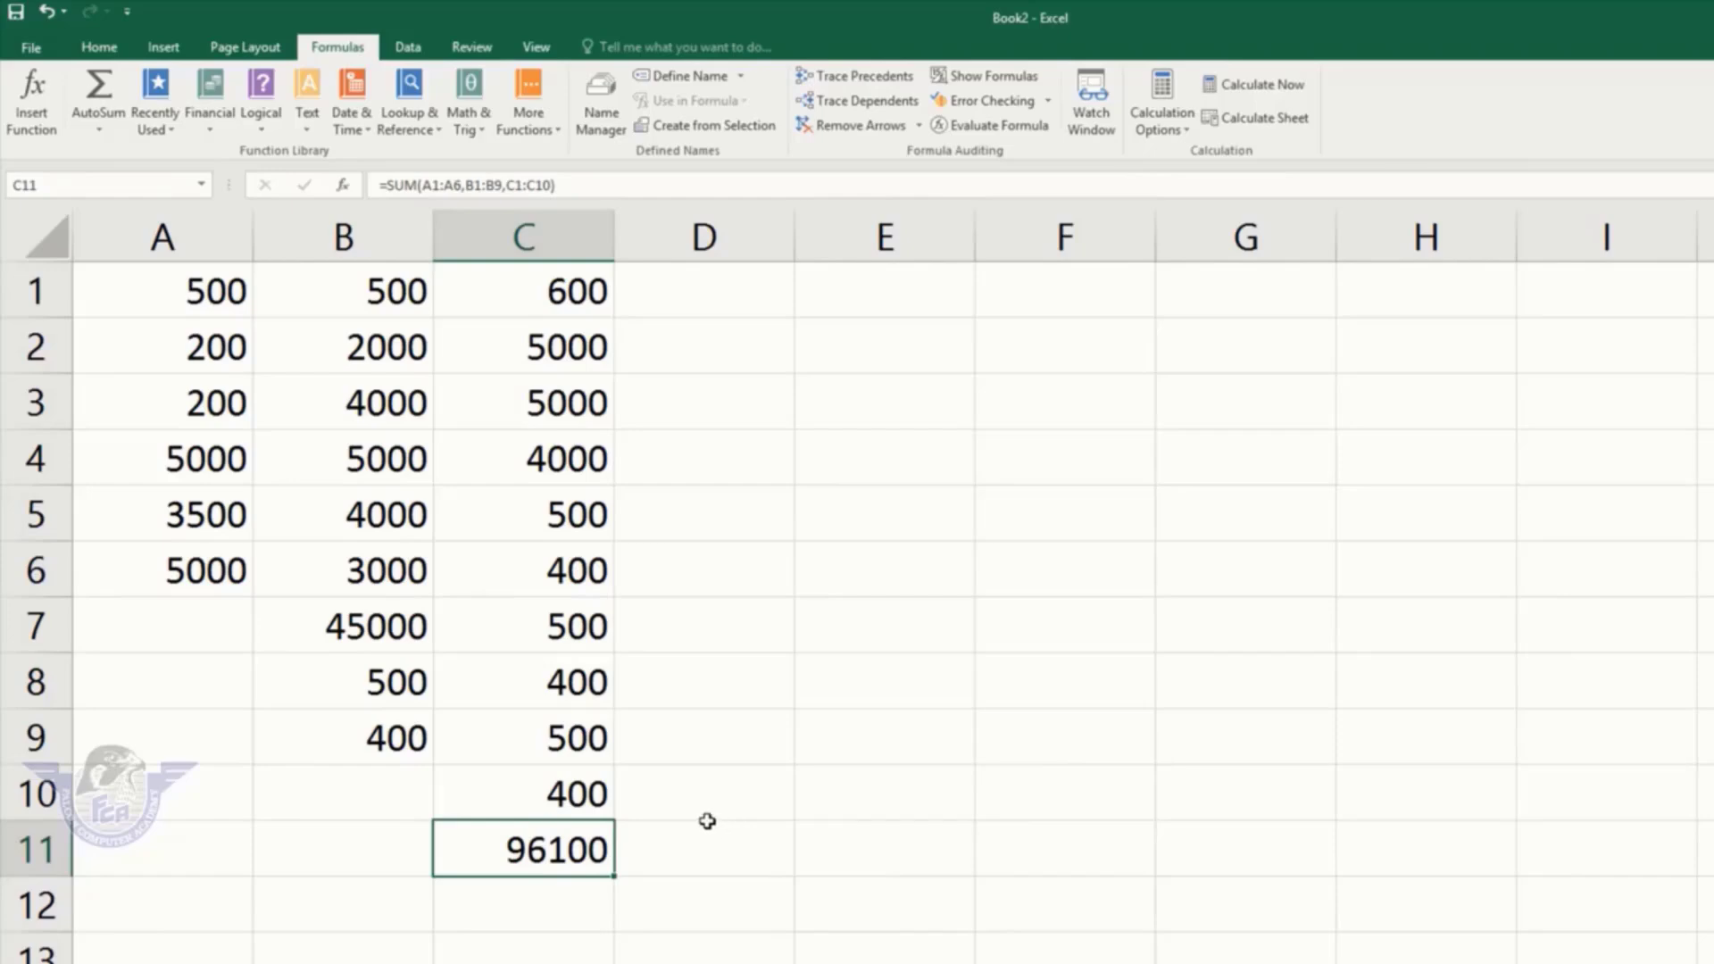
{"action": "left_click", "coordinate": [663, 868]}
{"action": "left_click", "coordinate": [548, 853]}
{"action": "left_click", "coordinate": [871, 80]}
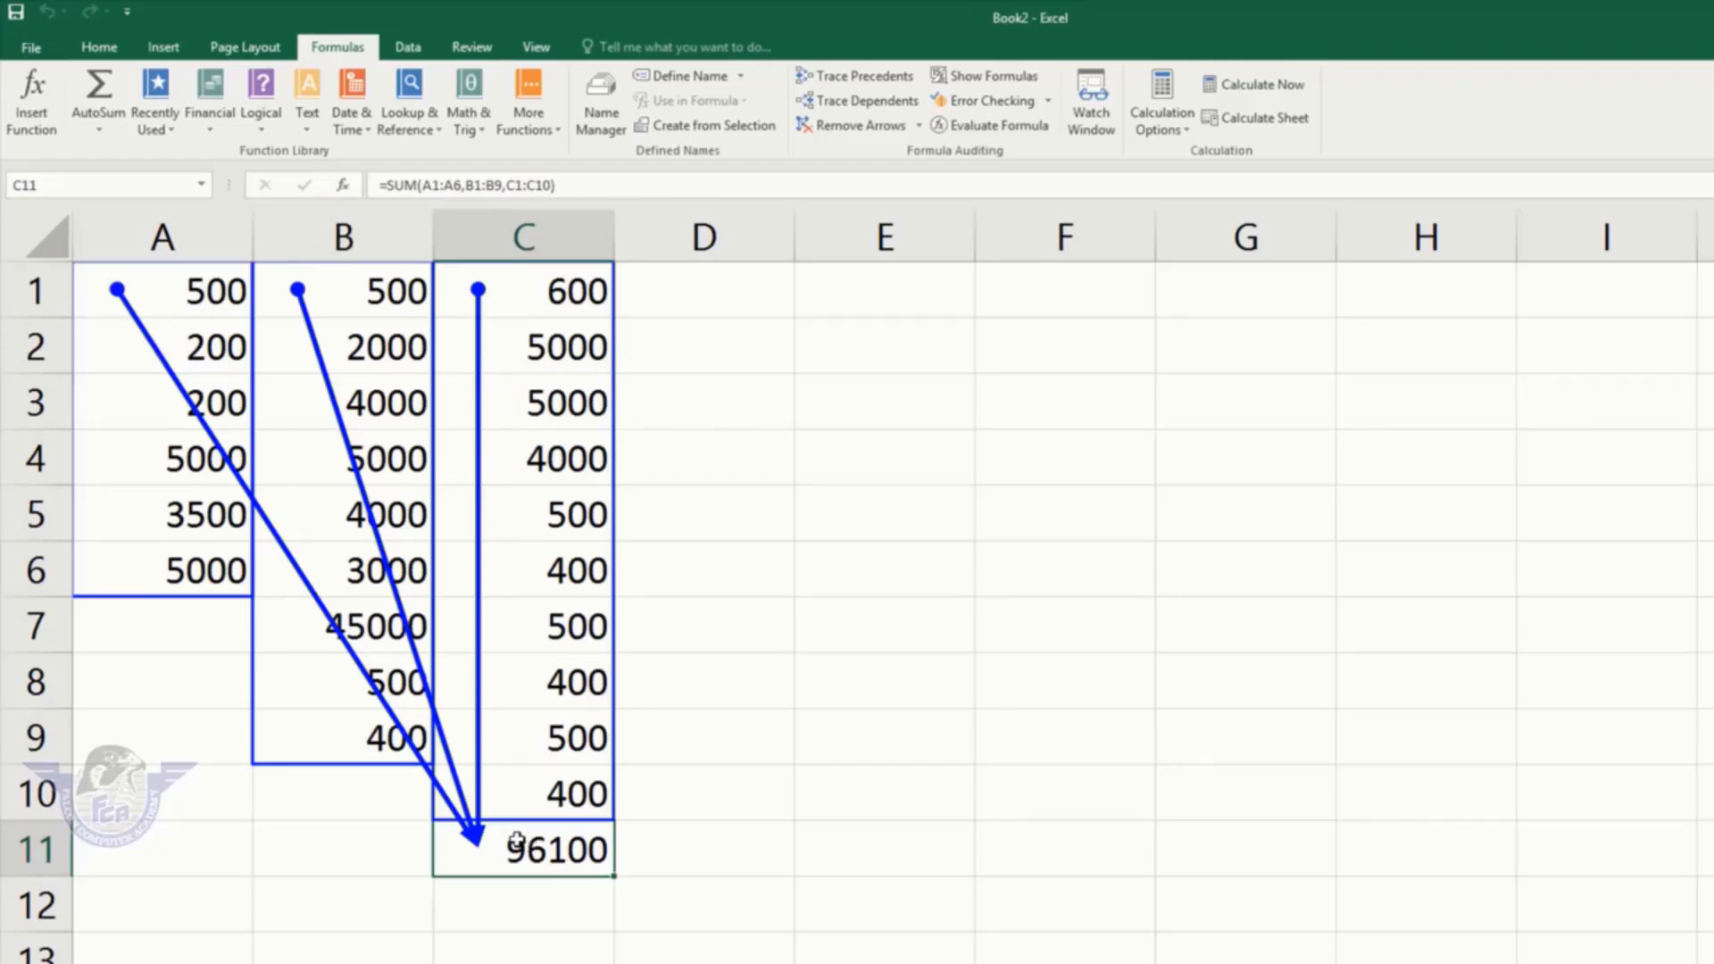
{"action": "left_click", "coordinate": [869, 130]}
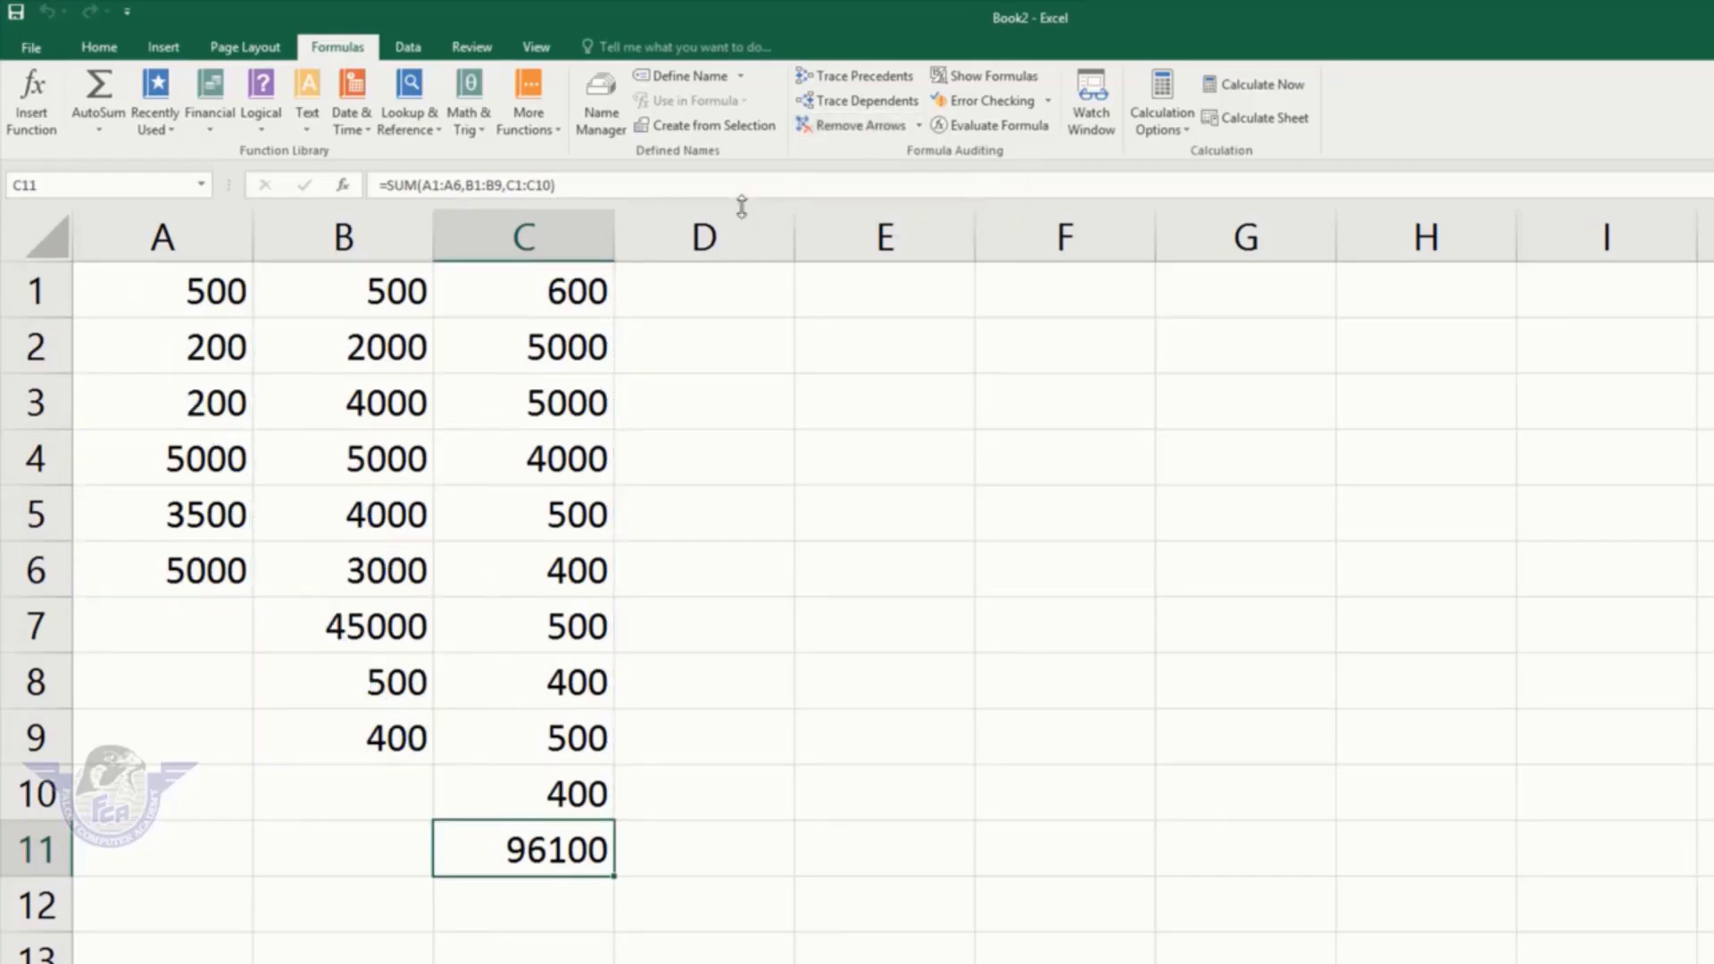
{"action": "left_click", "coordinate": [150, 456]}
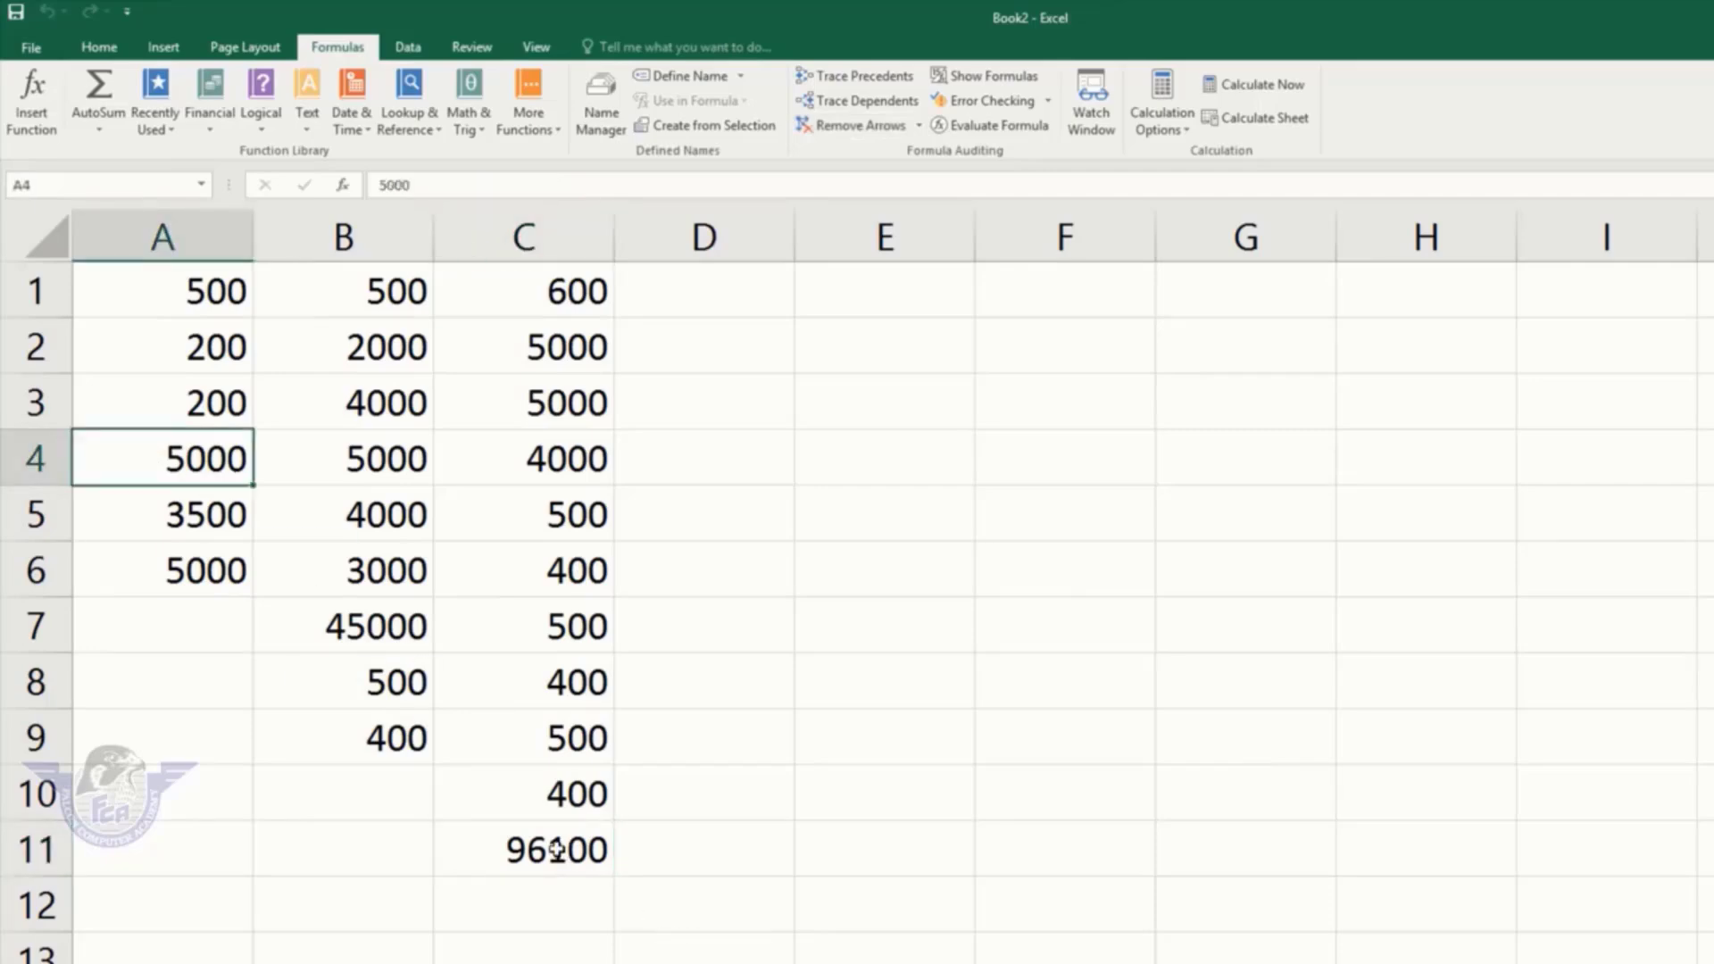
{"action": "left_click", "coordinate": [399, 399]}
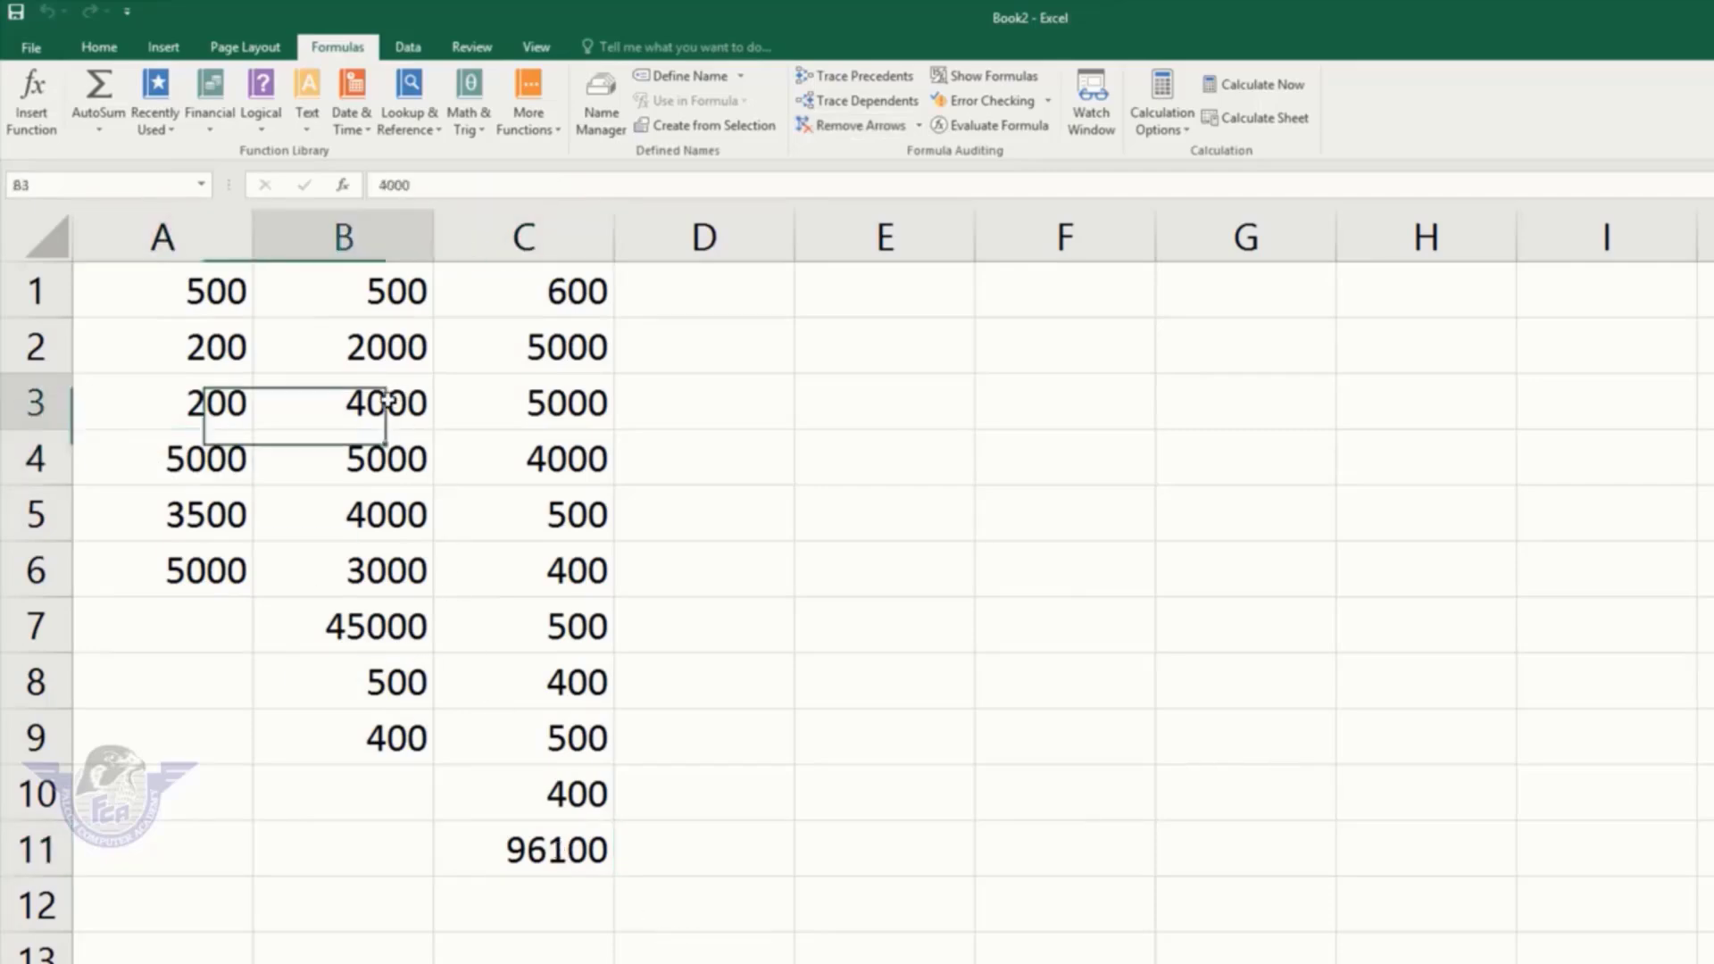
{"action": "left_click", "coordinate": [529, 406]}
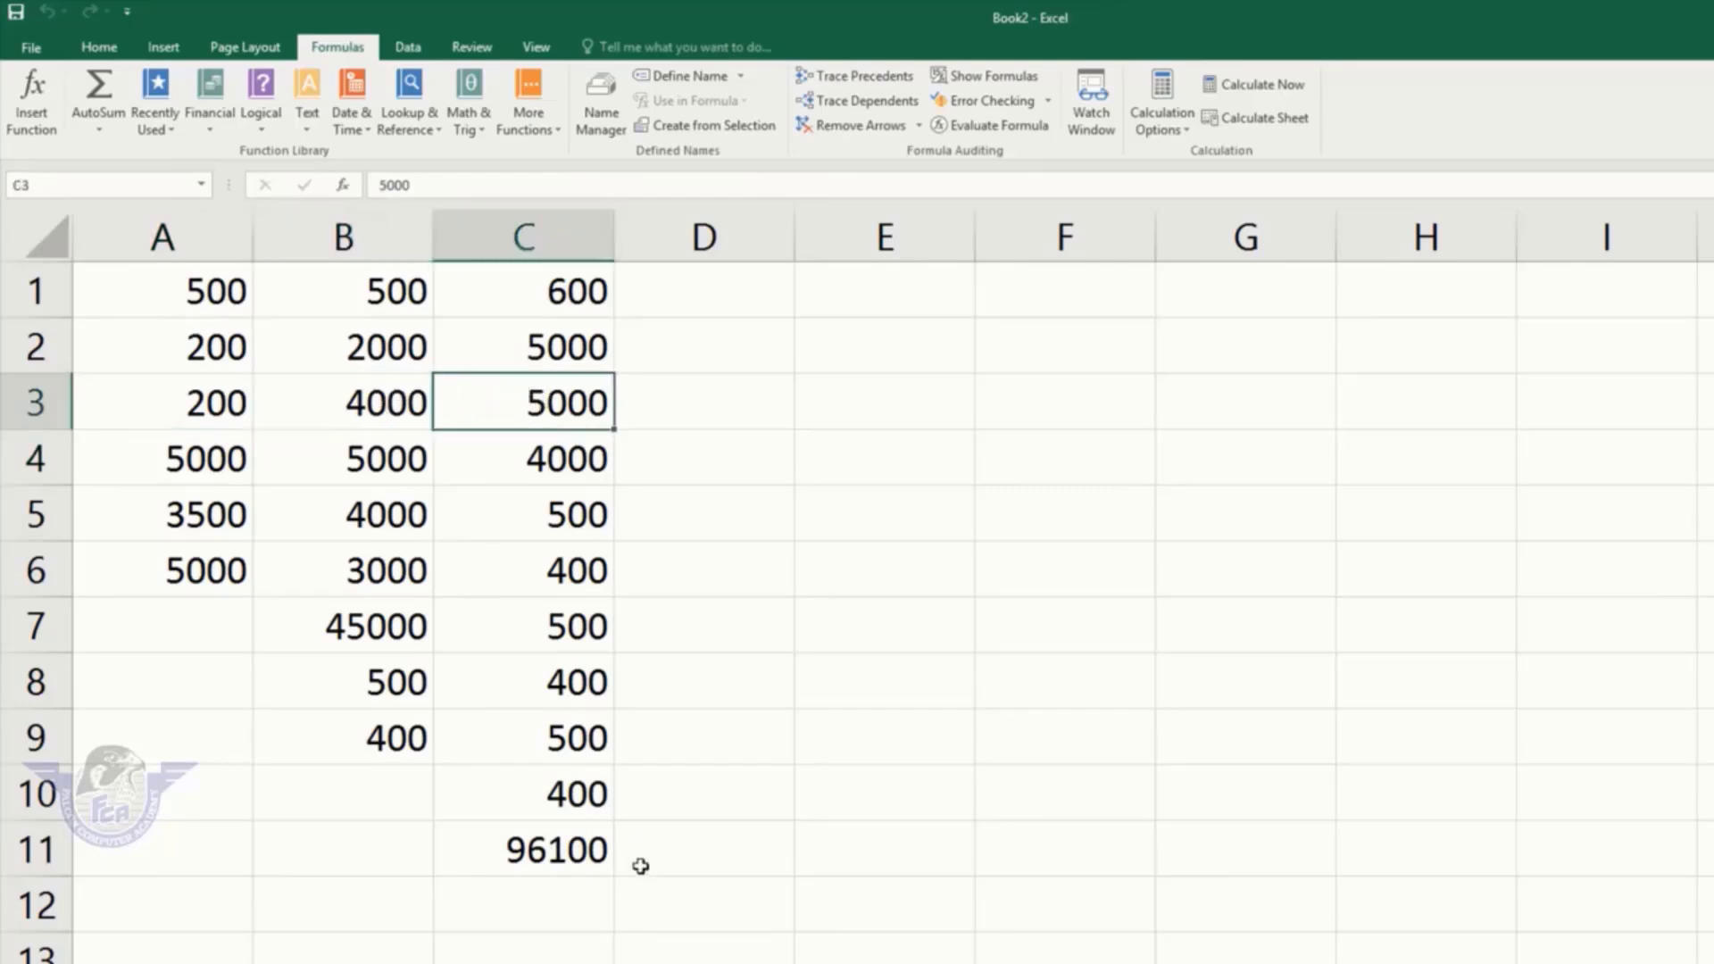
{"action": "left_click", "coordinate": [585, 851]}
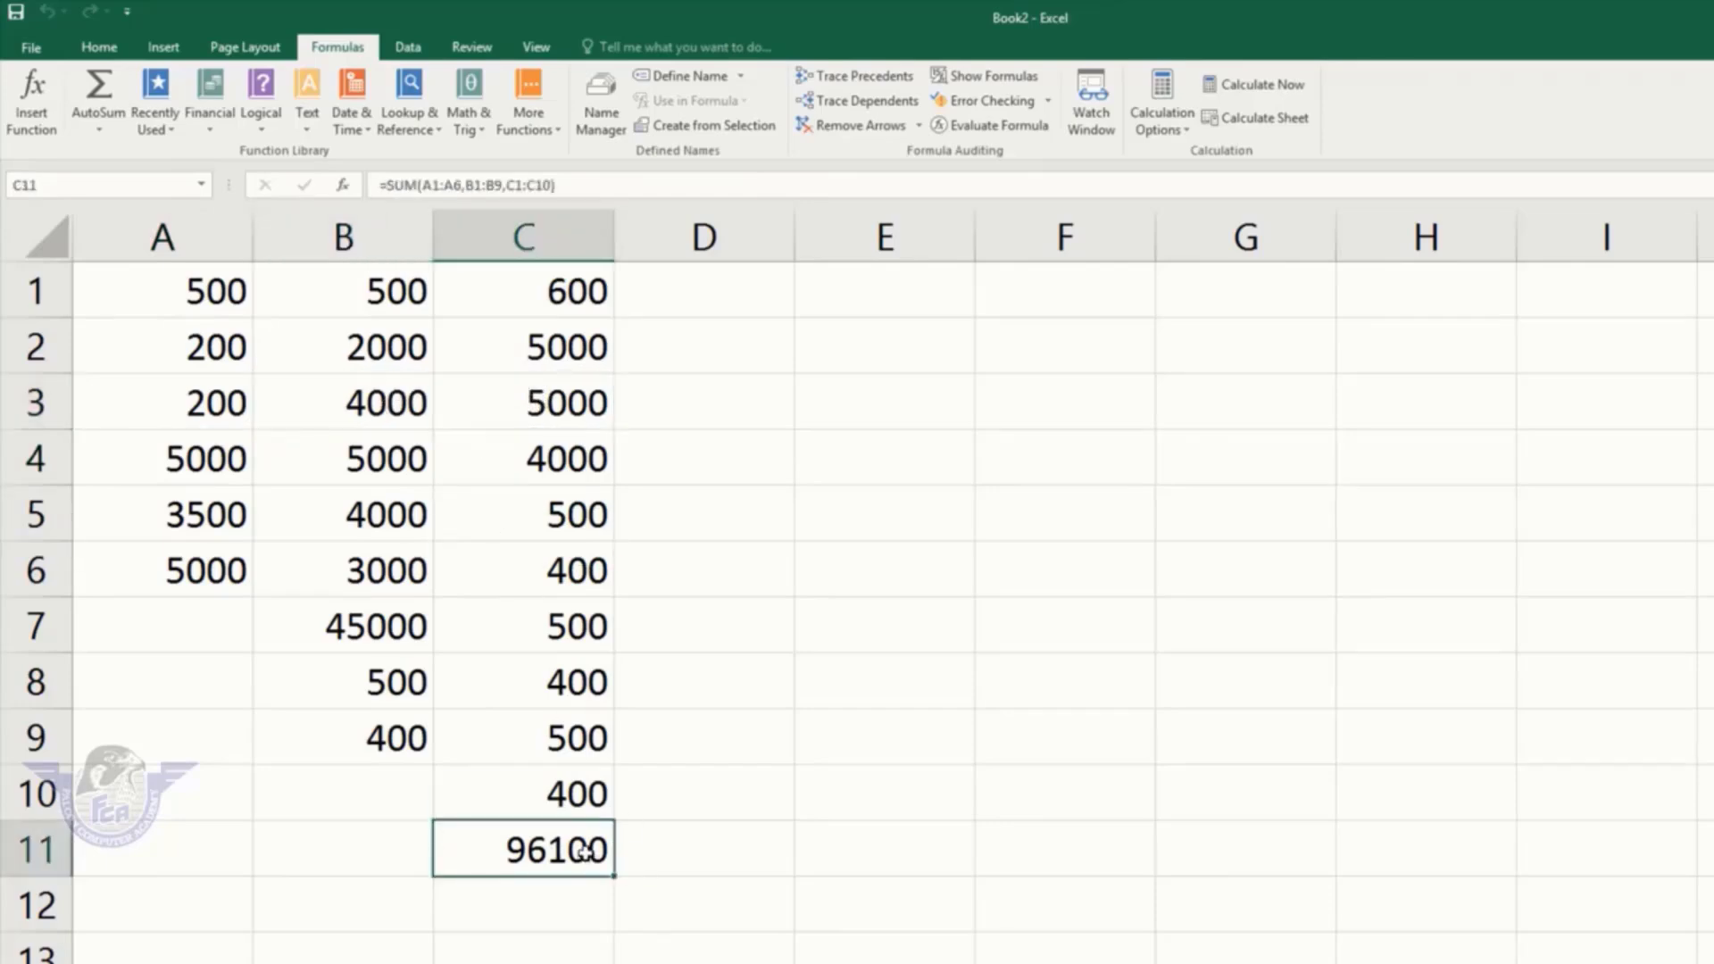
{"action": "left_click", "coordinate": [219, 455]}
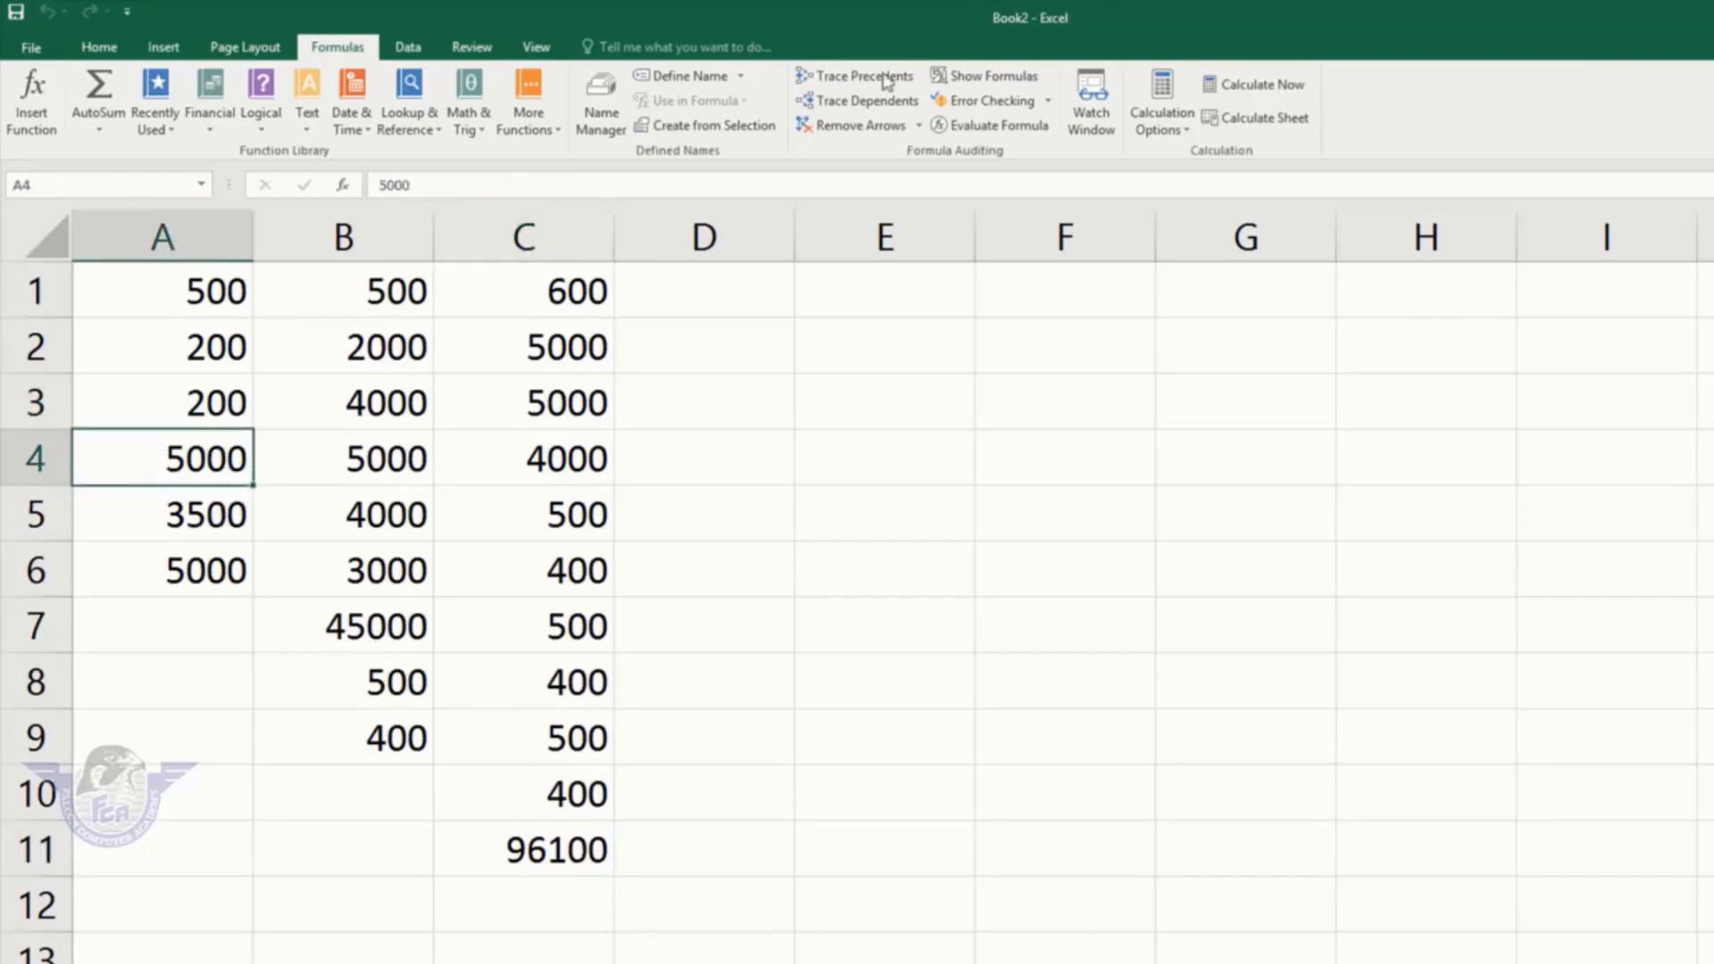
{"action": "left_click", "coordinate": [856, 101]}
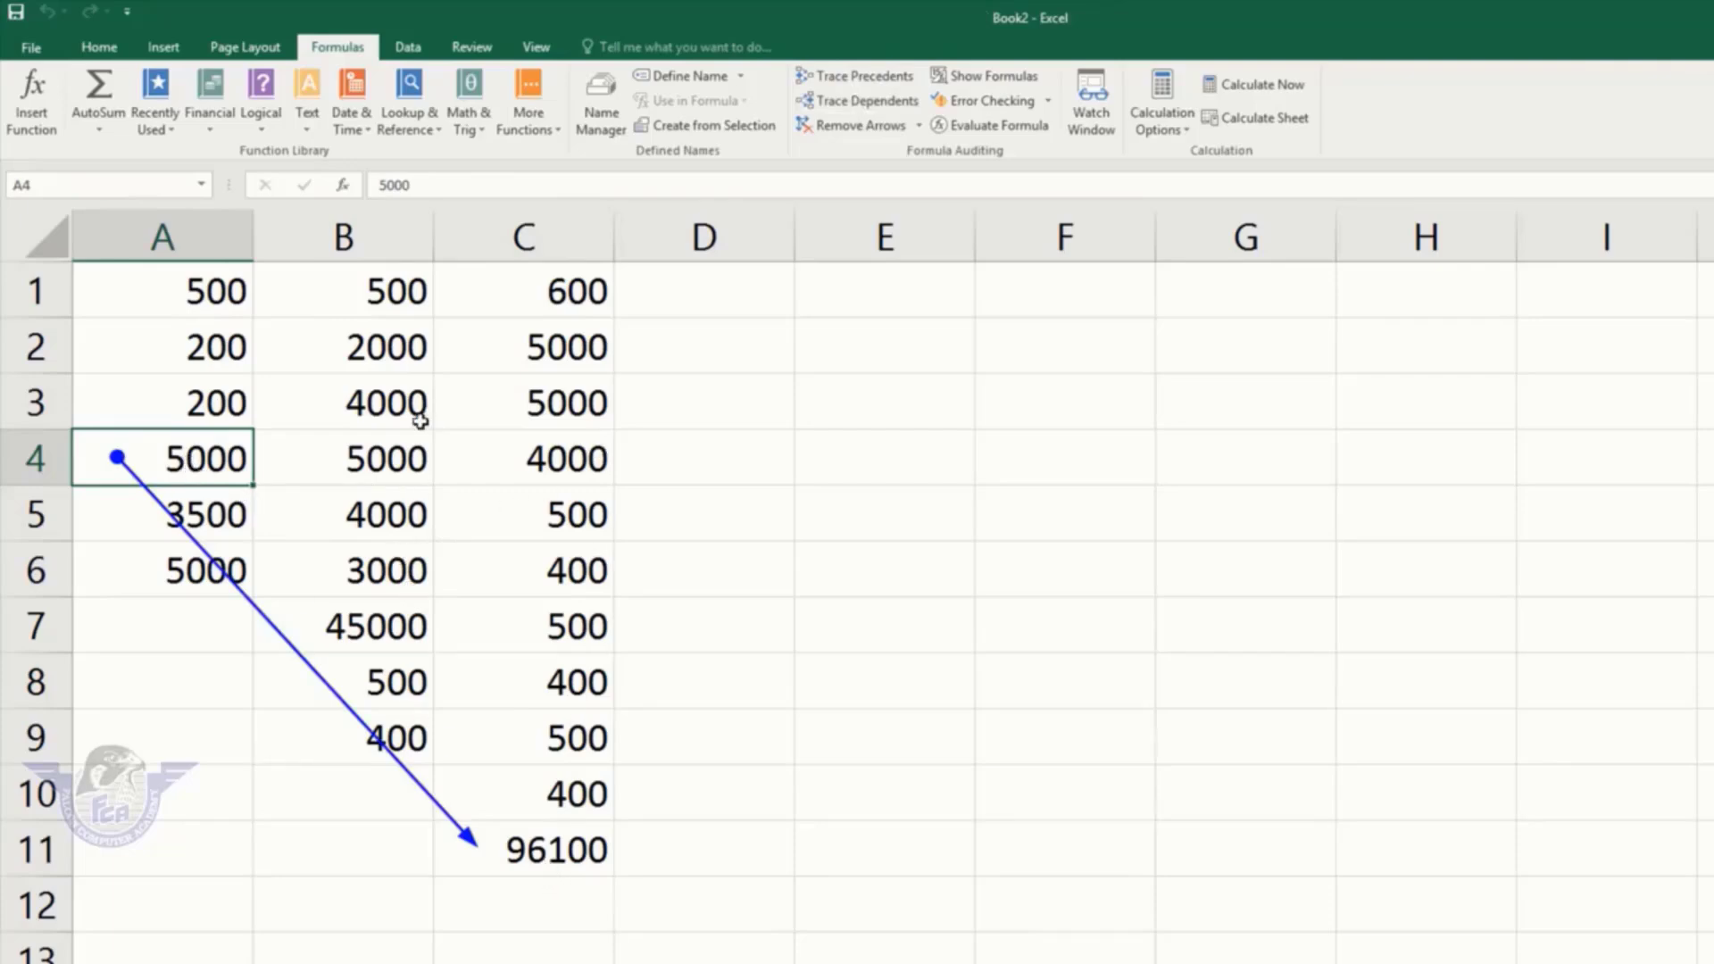
{"action": "left_click", "coordinate": [384, 614]}
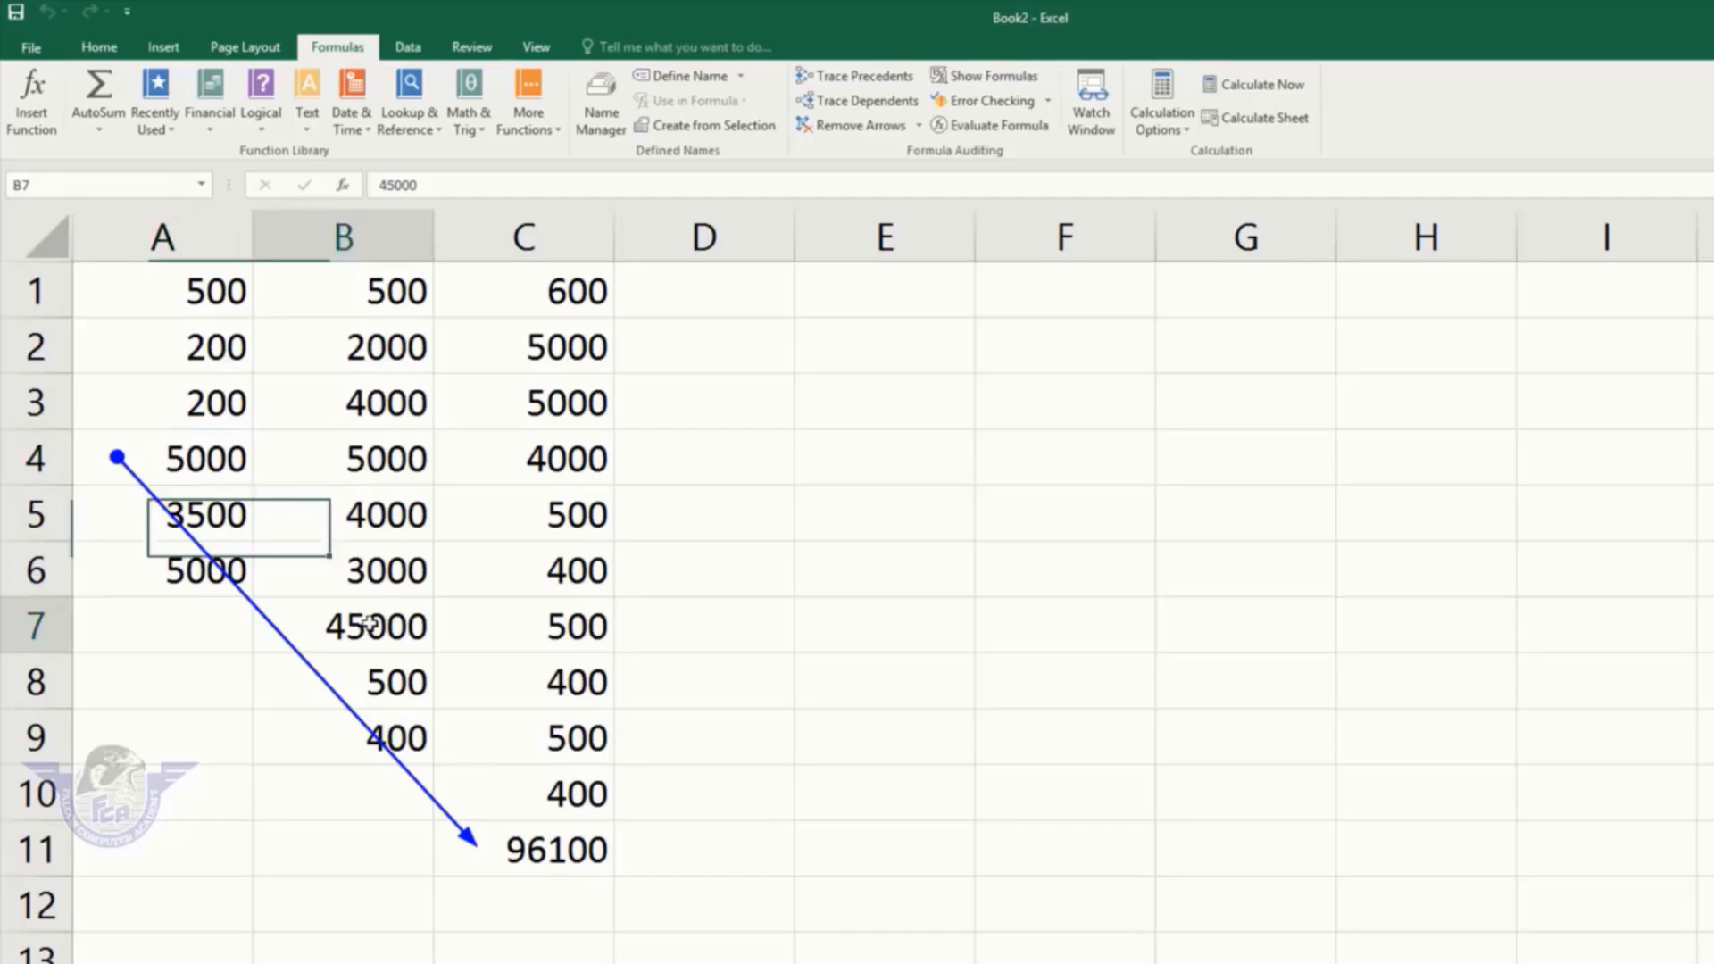
{"action": "left_click", "coordinate": [893, 109]}
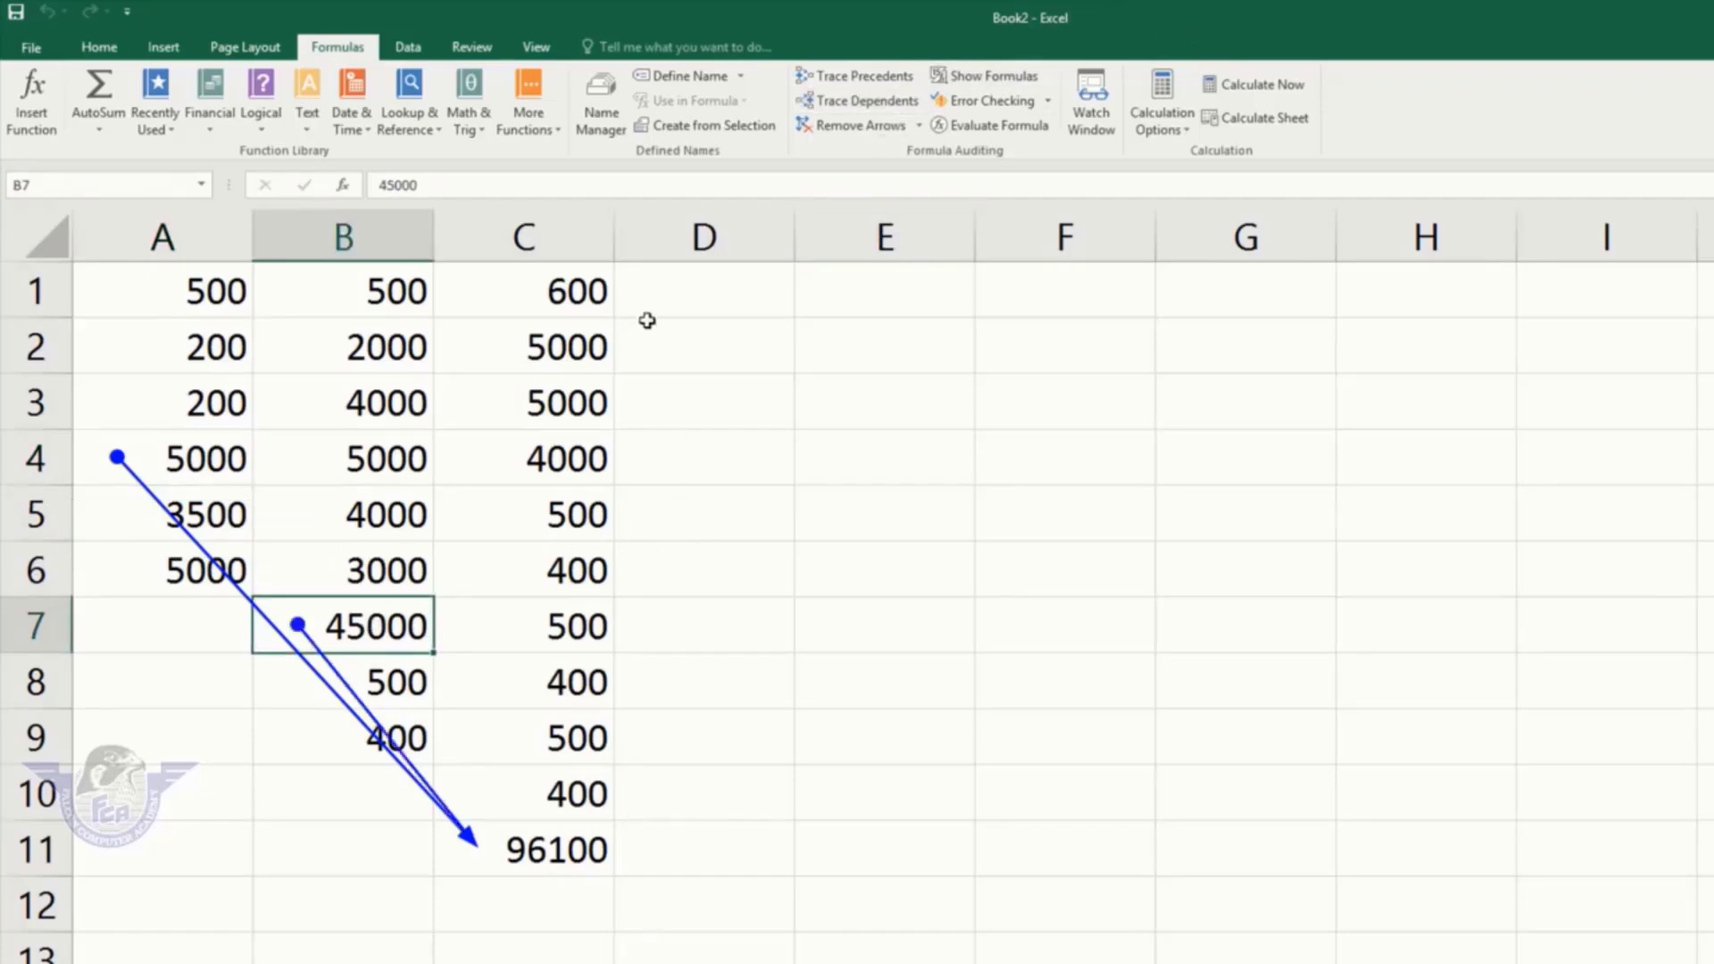
{"action": "left_click", "coordinate": [589, 290]}
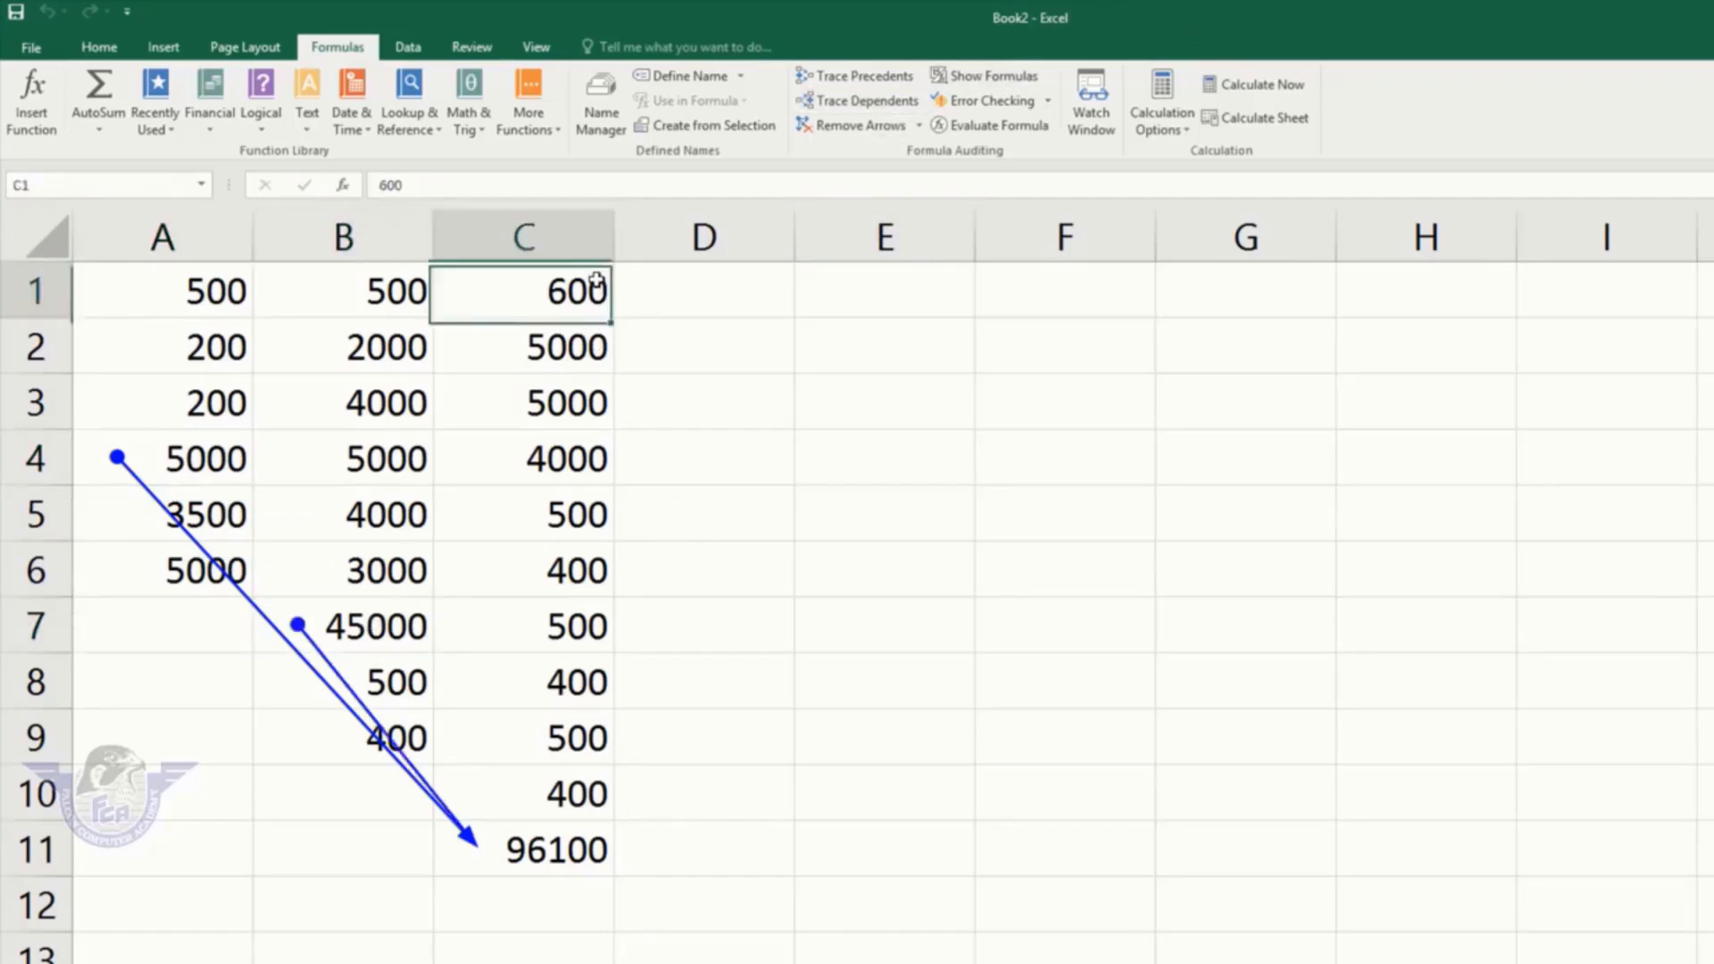
{"action": "left_click", "coordinate": [880, 105]}
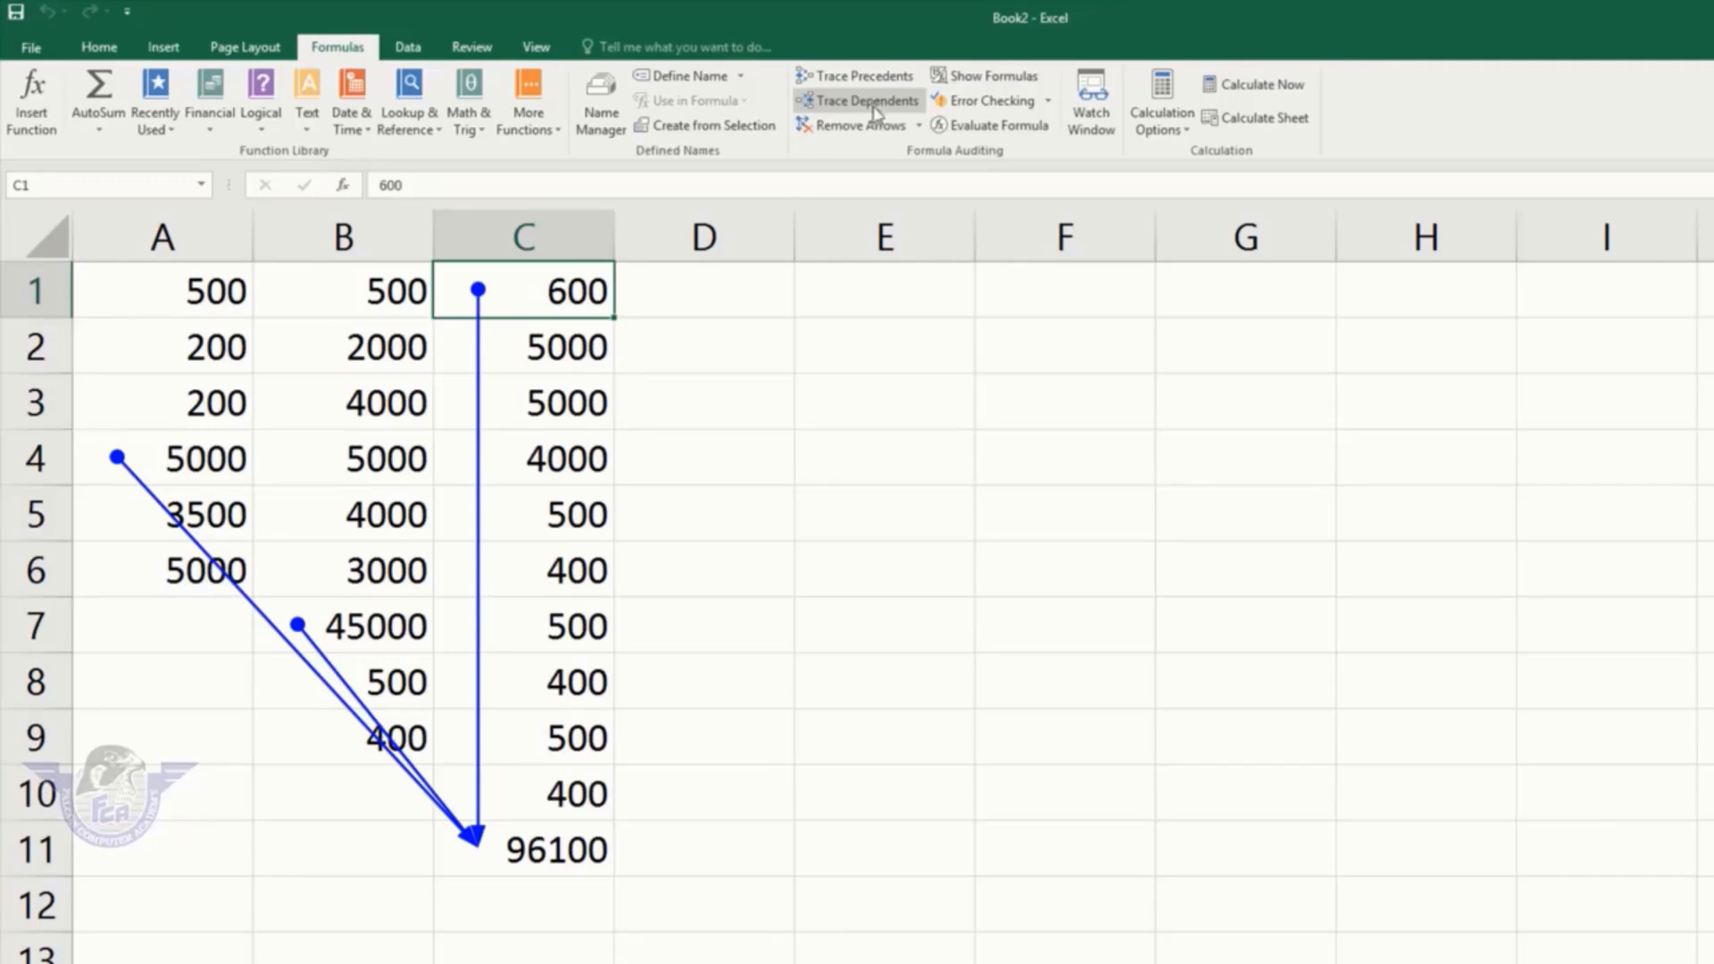
{"action": "left_click", "coordinate": [850, 127]}
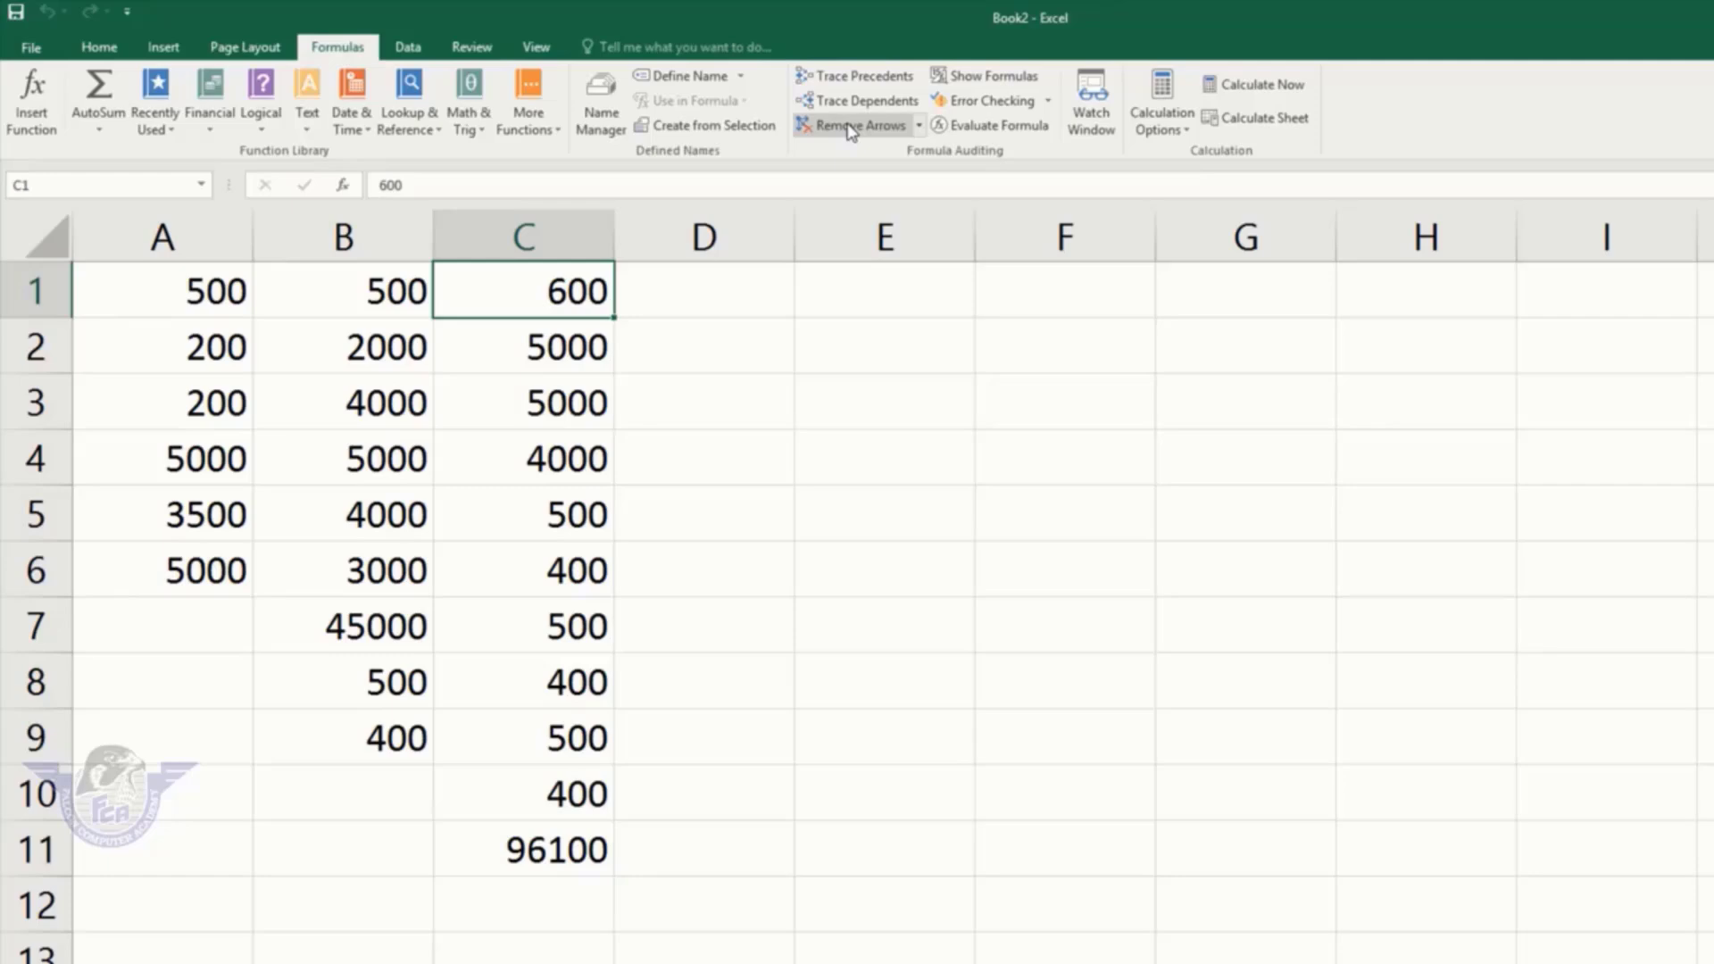
Step: Enter 500, 200, 300, 50, 200 and 30 into cells E1:E6
{"action": "left_click", "coordinate": [867, 300]}
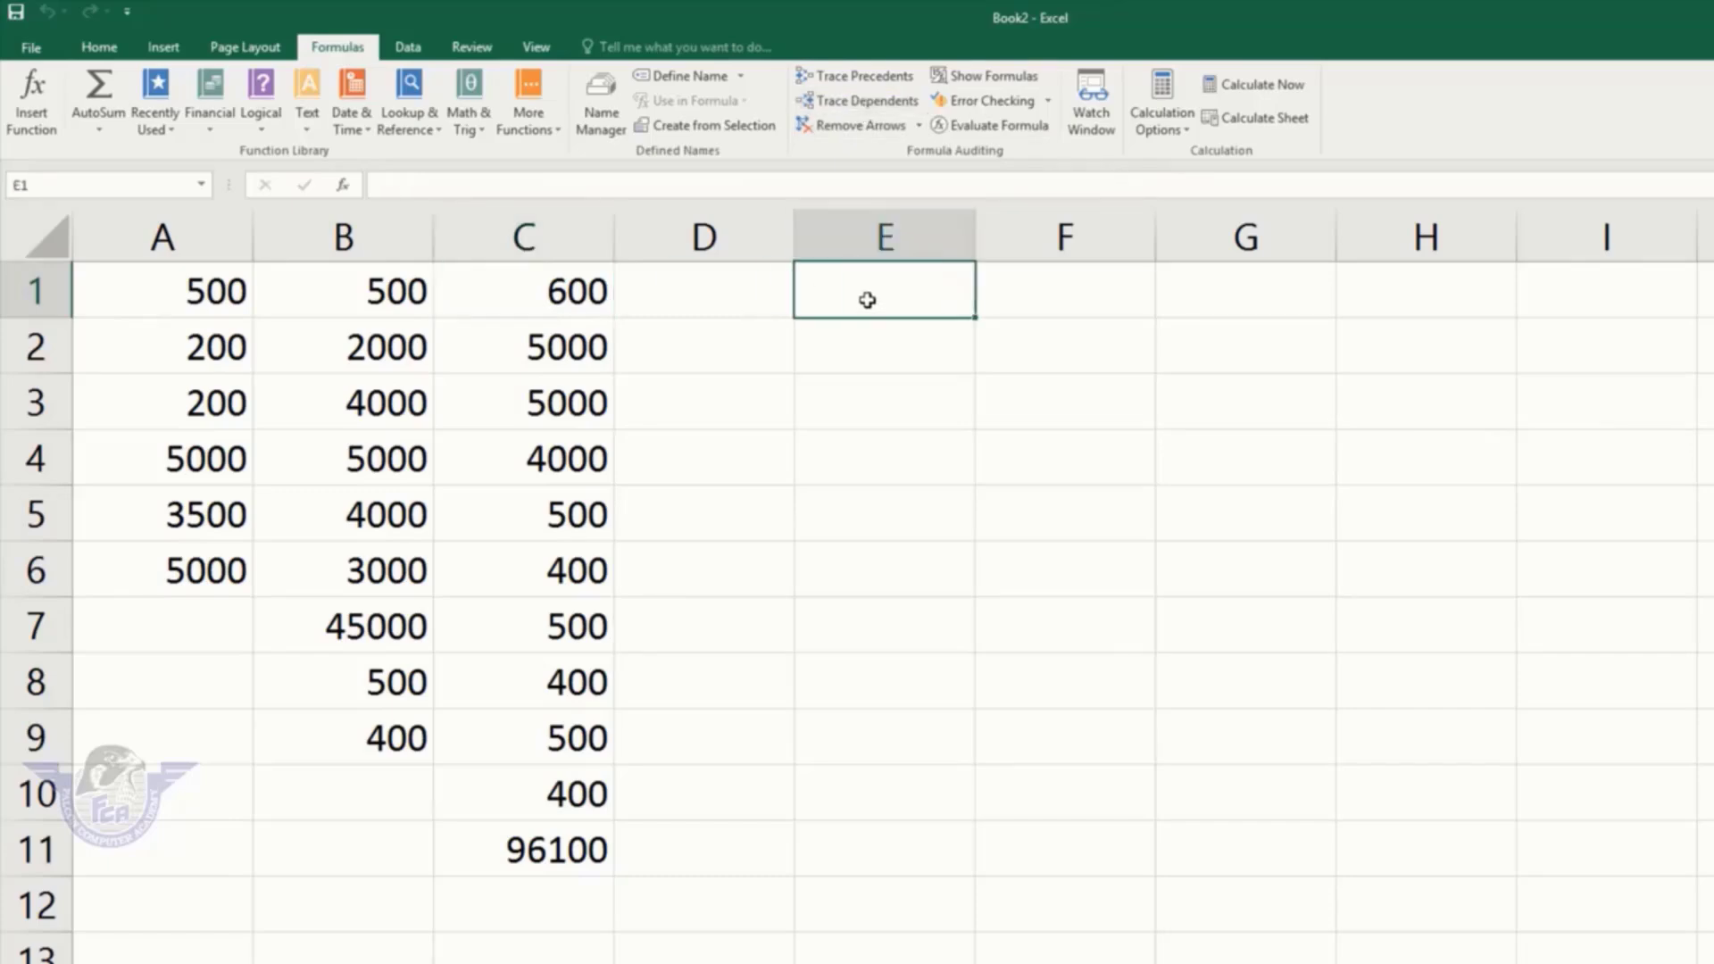
{"action": "type", "text": "500"}
{"action": "key", "text": "Return"}
{"action": "type", "text": "200"}
{"action": "key", "text": "Return"}
{"action": "type", "text": "30"}
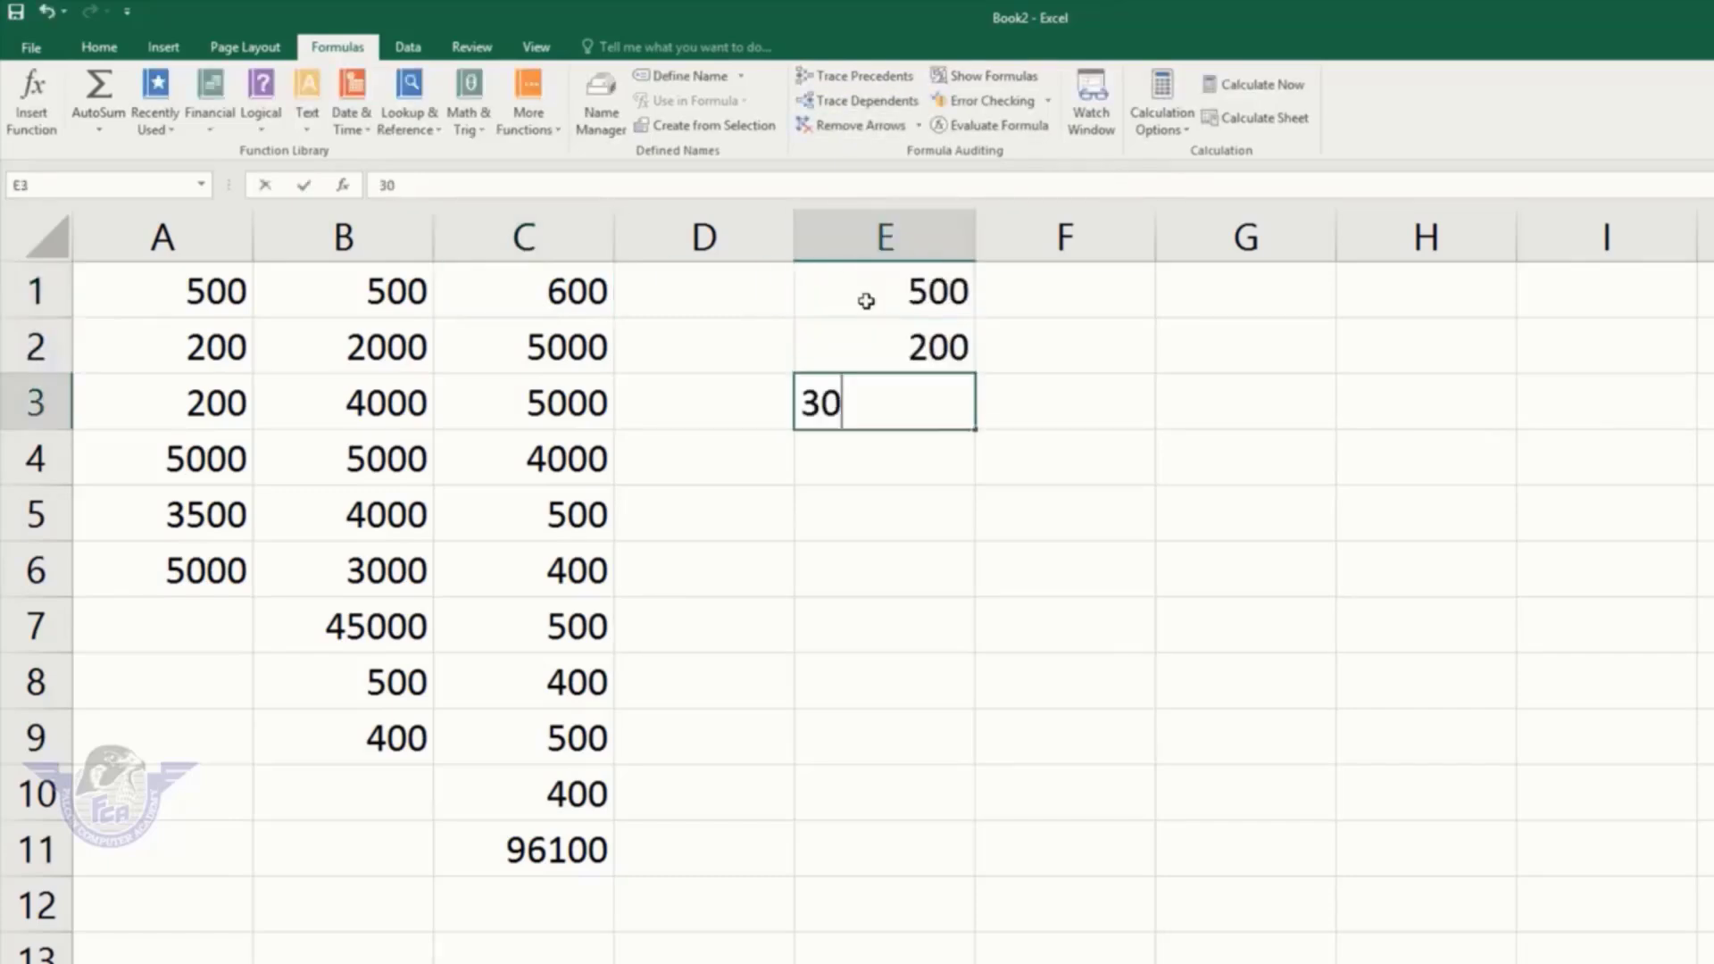
{"action": "type", "text": "0"}
{"action": "key", "text": "Return"}
{"action": "type", "text": "50"}
{"action": "key", "text": "Return"}
{"action": "type", "text": "200"}
{"action": "key", "text": "Return"}
{"action": "type", "text": "30"}
{"action": "key", "text": "Return"}
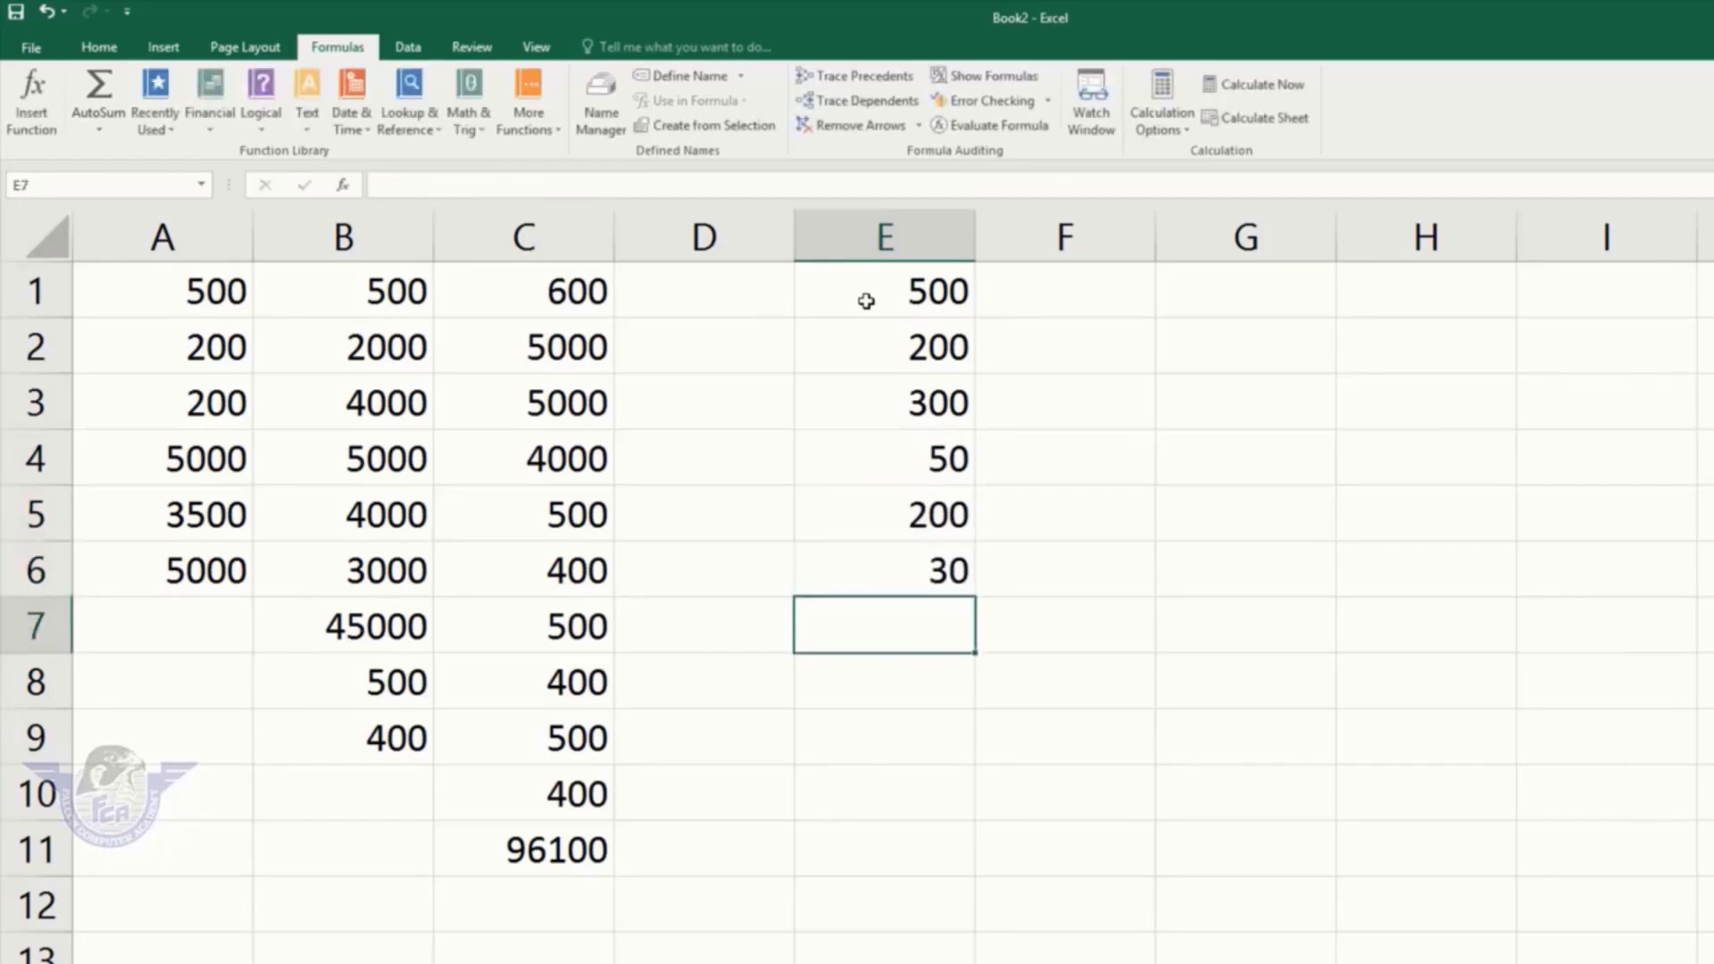
Step: Average E1:E6 in E7 with AutoSum, giving 213.3333
{"action": "left_click", "coordinate": [98, 129]}
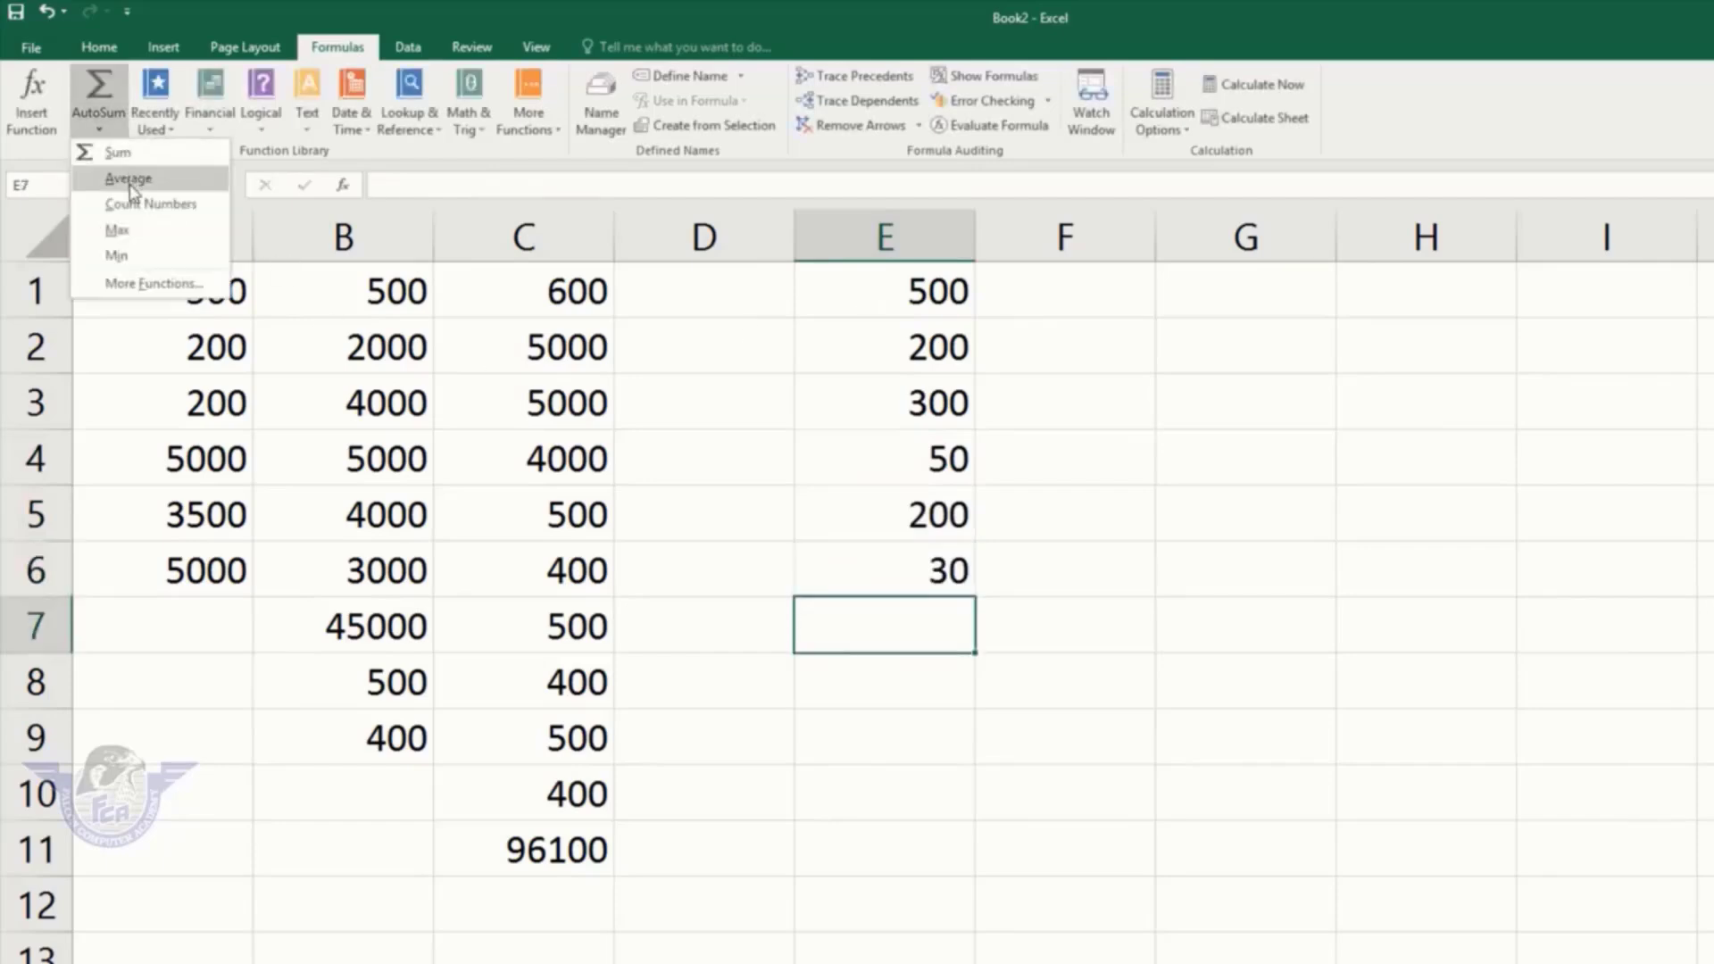
{"action": "left_click", "coordinate": [129, 181]}
{"action": "key", "text": "Return"}
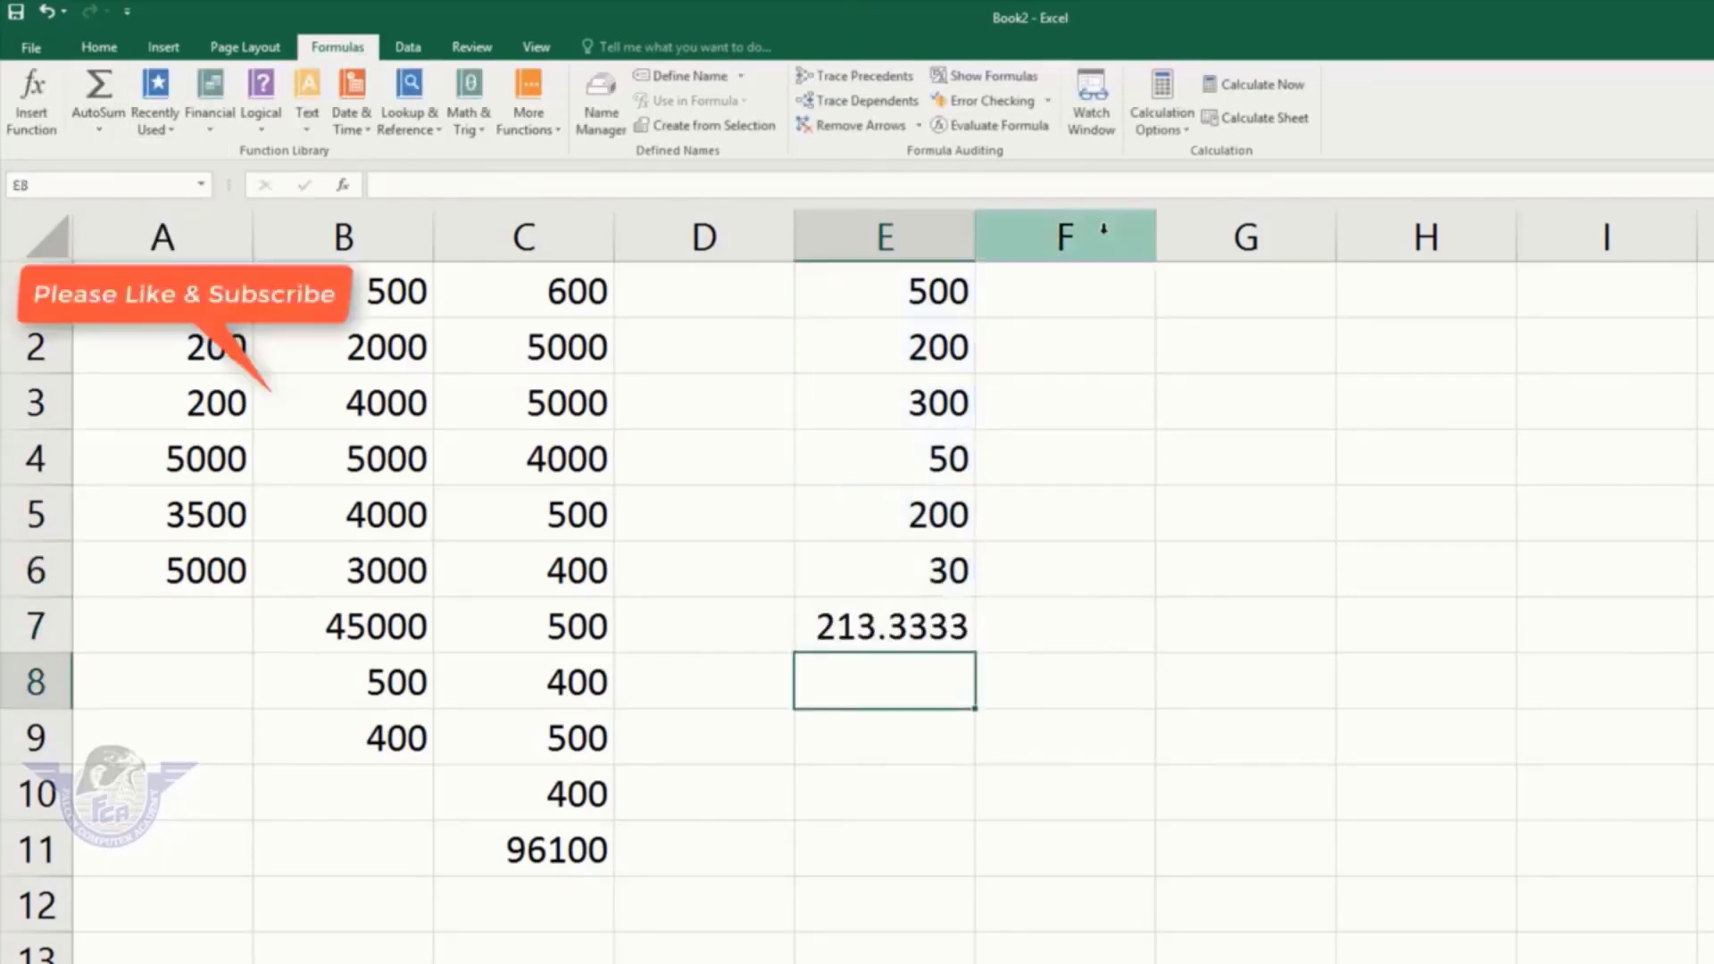
Step: Enter 20, 20, 15, 25 and 52 in F1:F5 and count the numbers in F6
{"action": "left_click", "coordinate": [1056, 287]}
{"action": "type", "text": "20"}
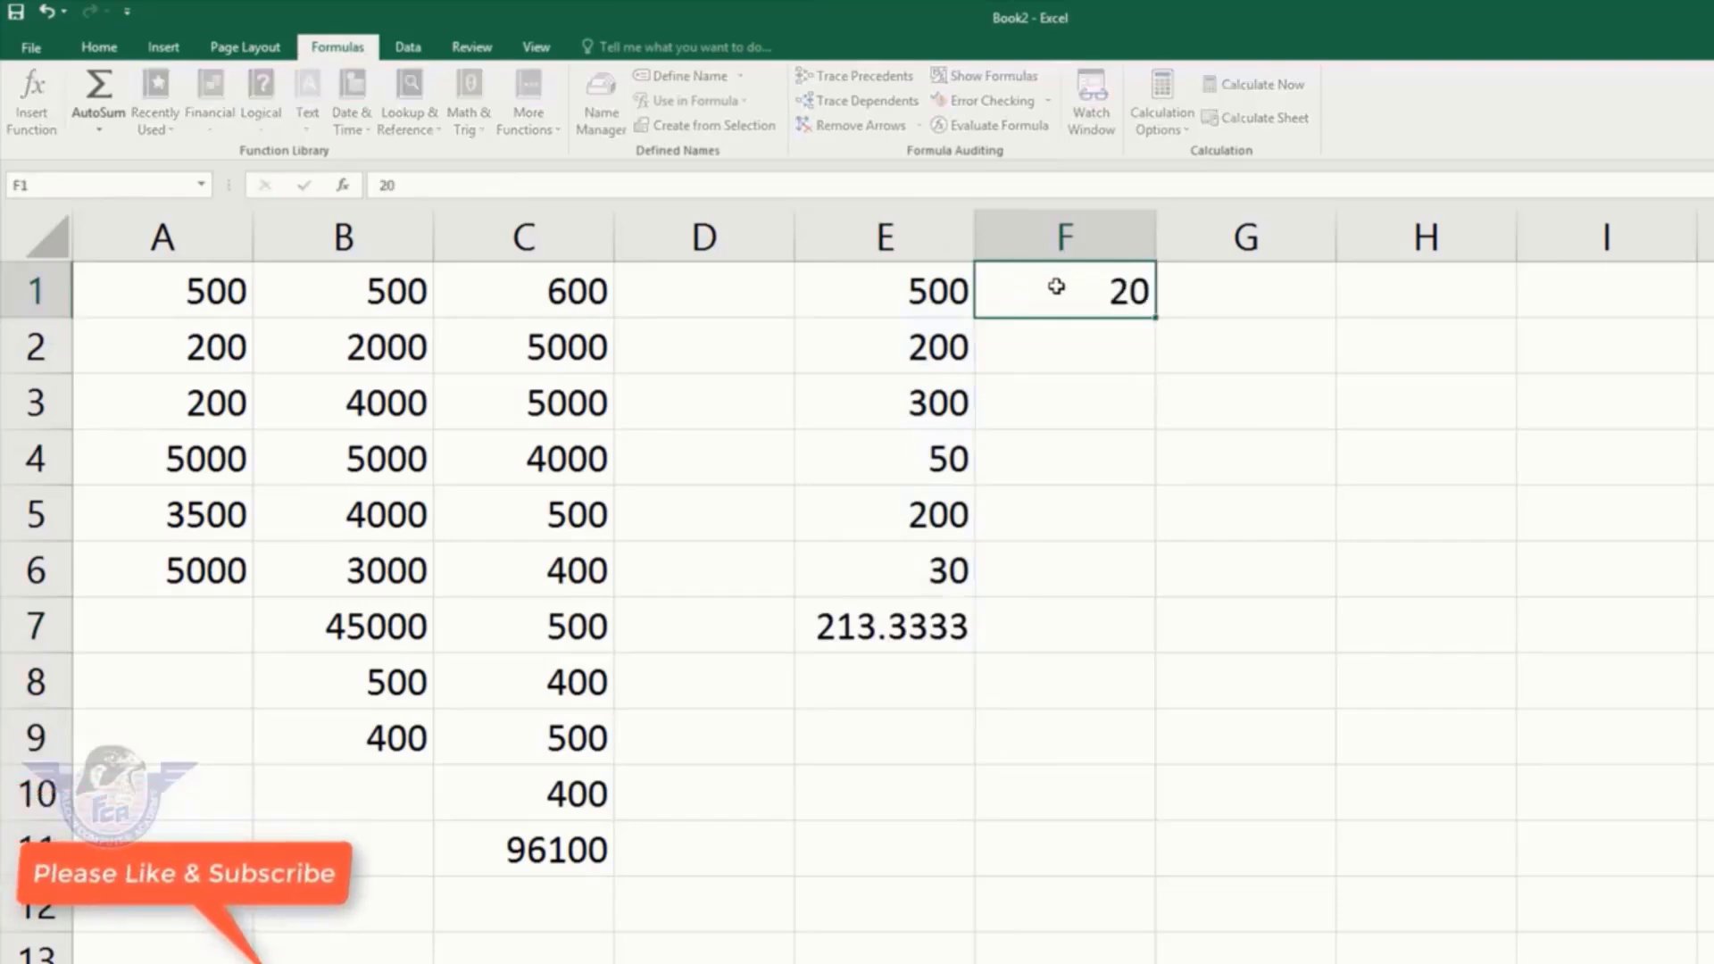
{"action": "key", "text": "Return"}
{"action": "type", "text": "20"}
{"action": "key", "text": "Return"}
{"action": "type", "text": "15"}
{"action": "key", "text": "Return"}
{"action": "type", "text": "25"}
{"action": "key", "text": "Return"}
{"action": "type", "text": "52"}
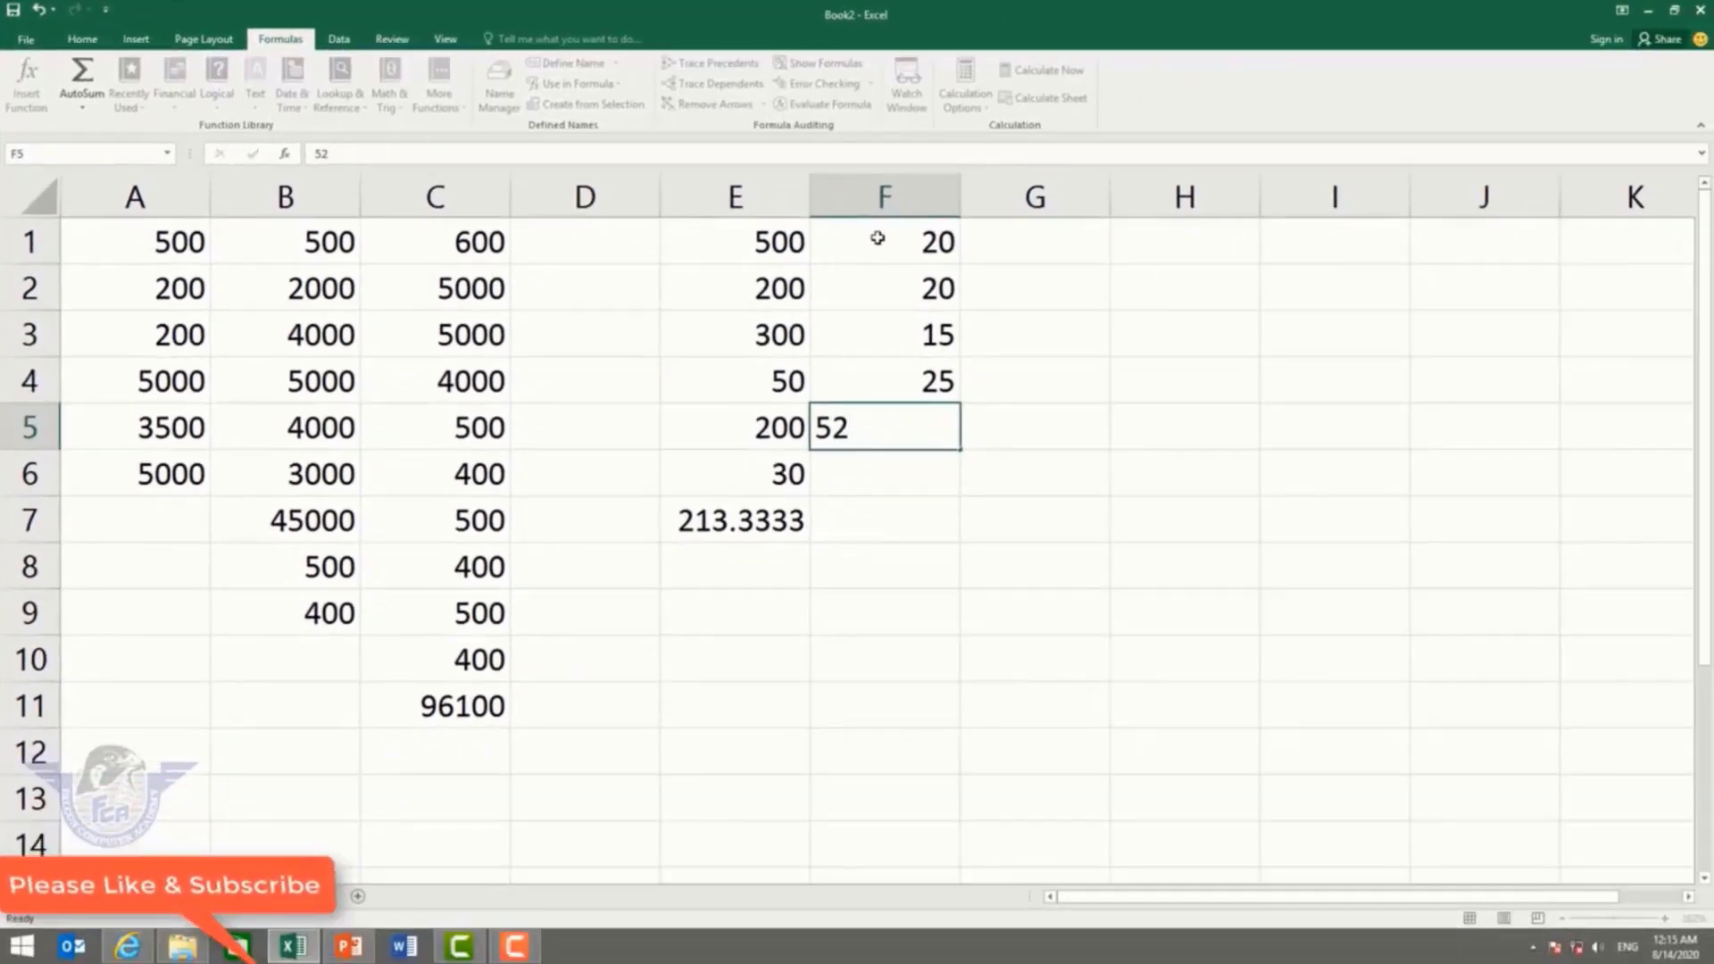
{"action": "key", "text": "Return"}
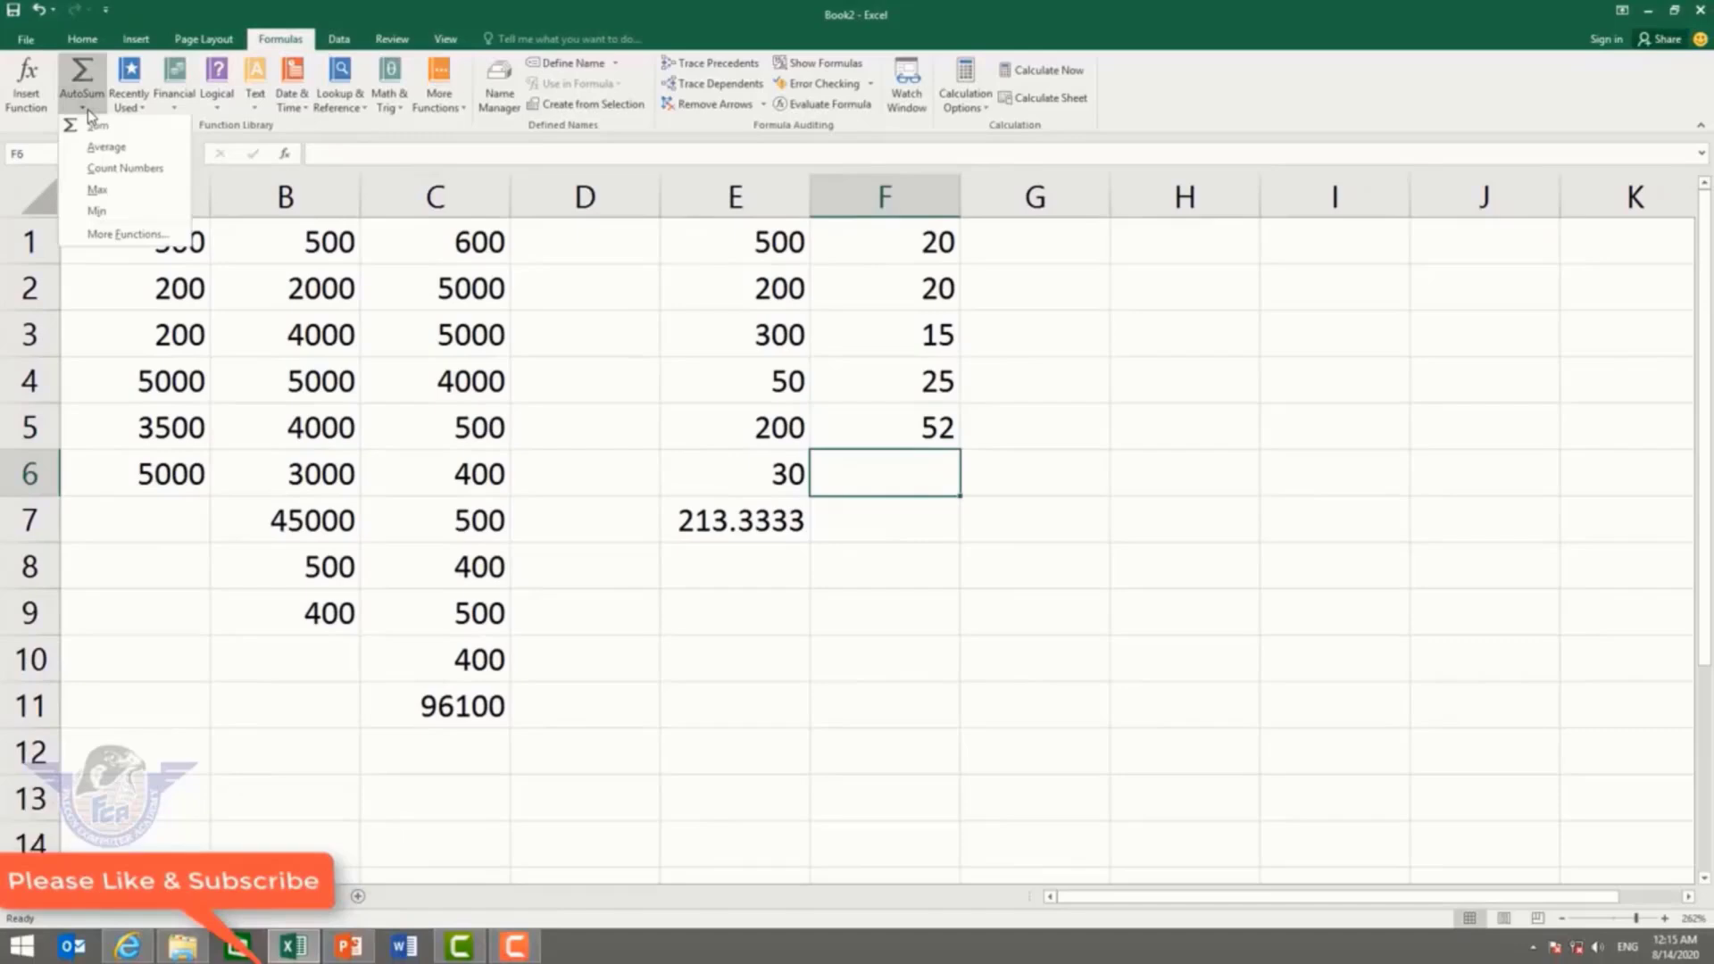
{"action": "left_click", "coordinate": [125, 168]}
{"action": "key", "text": "Return"}
Step: Enter 400, 200, 50, 20, 10 and 50 into H7:H12
{"action": "key", "text": "Right"}
{"action": "key", "text": "Right"}
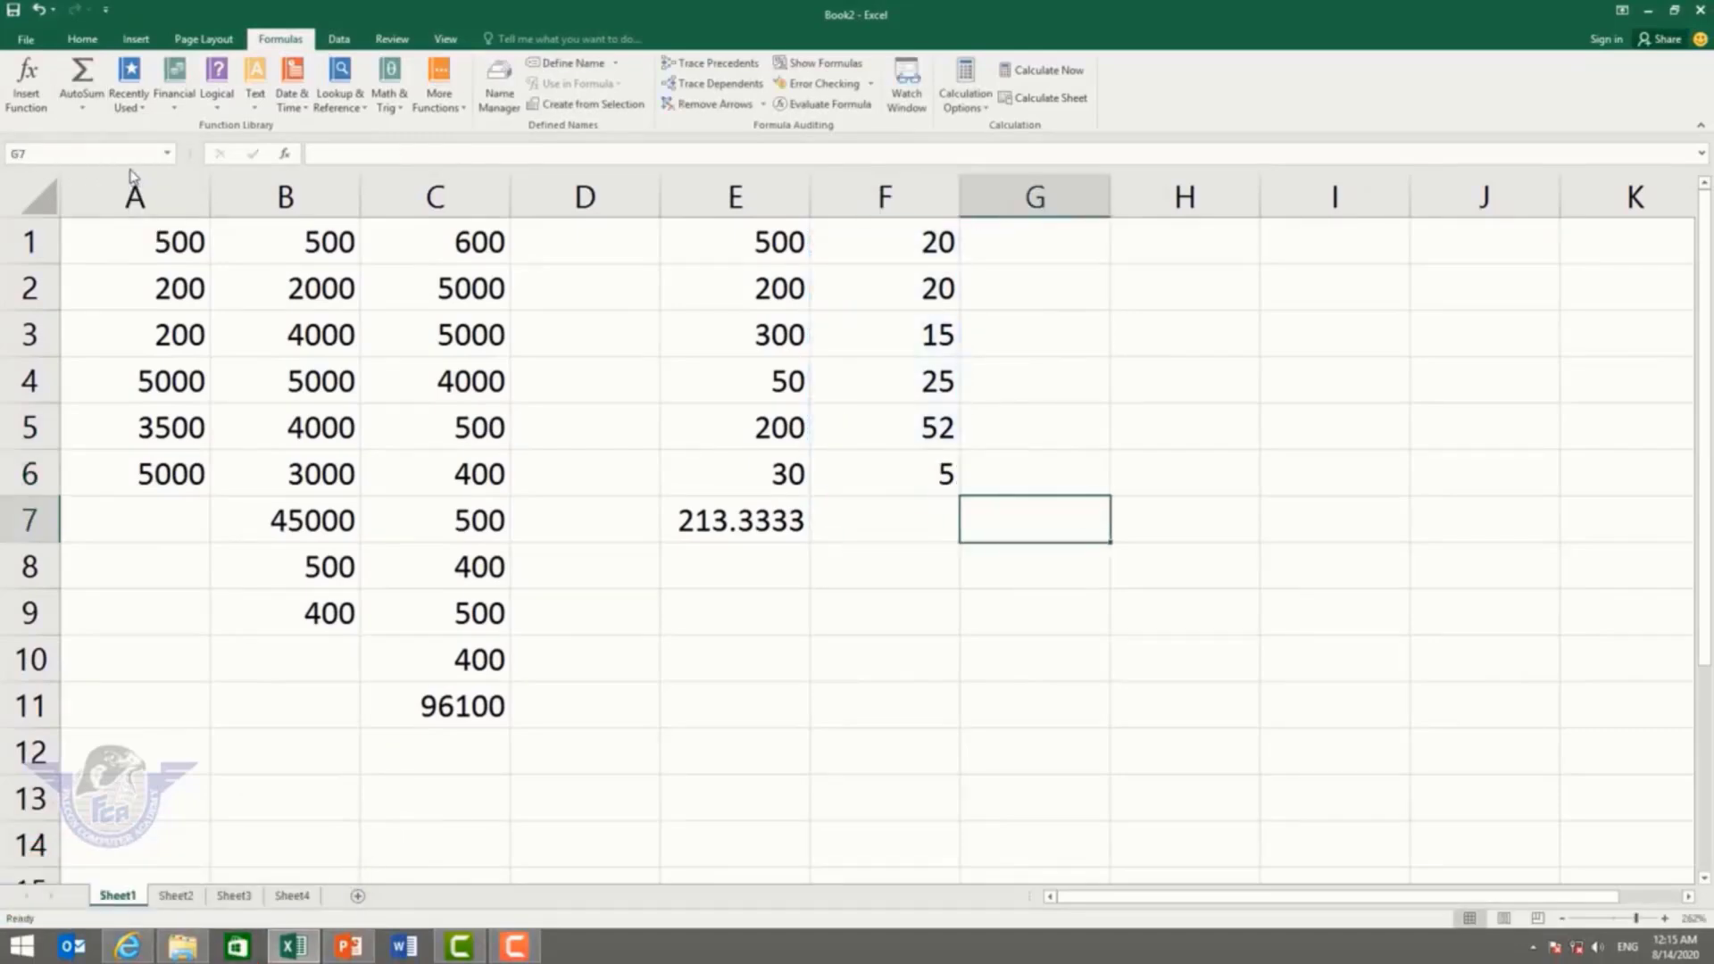
{"action": "type", "text": "400"}
{"action": "key", "text": "Return"}
{"action": "type", "text": "200"}
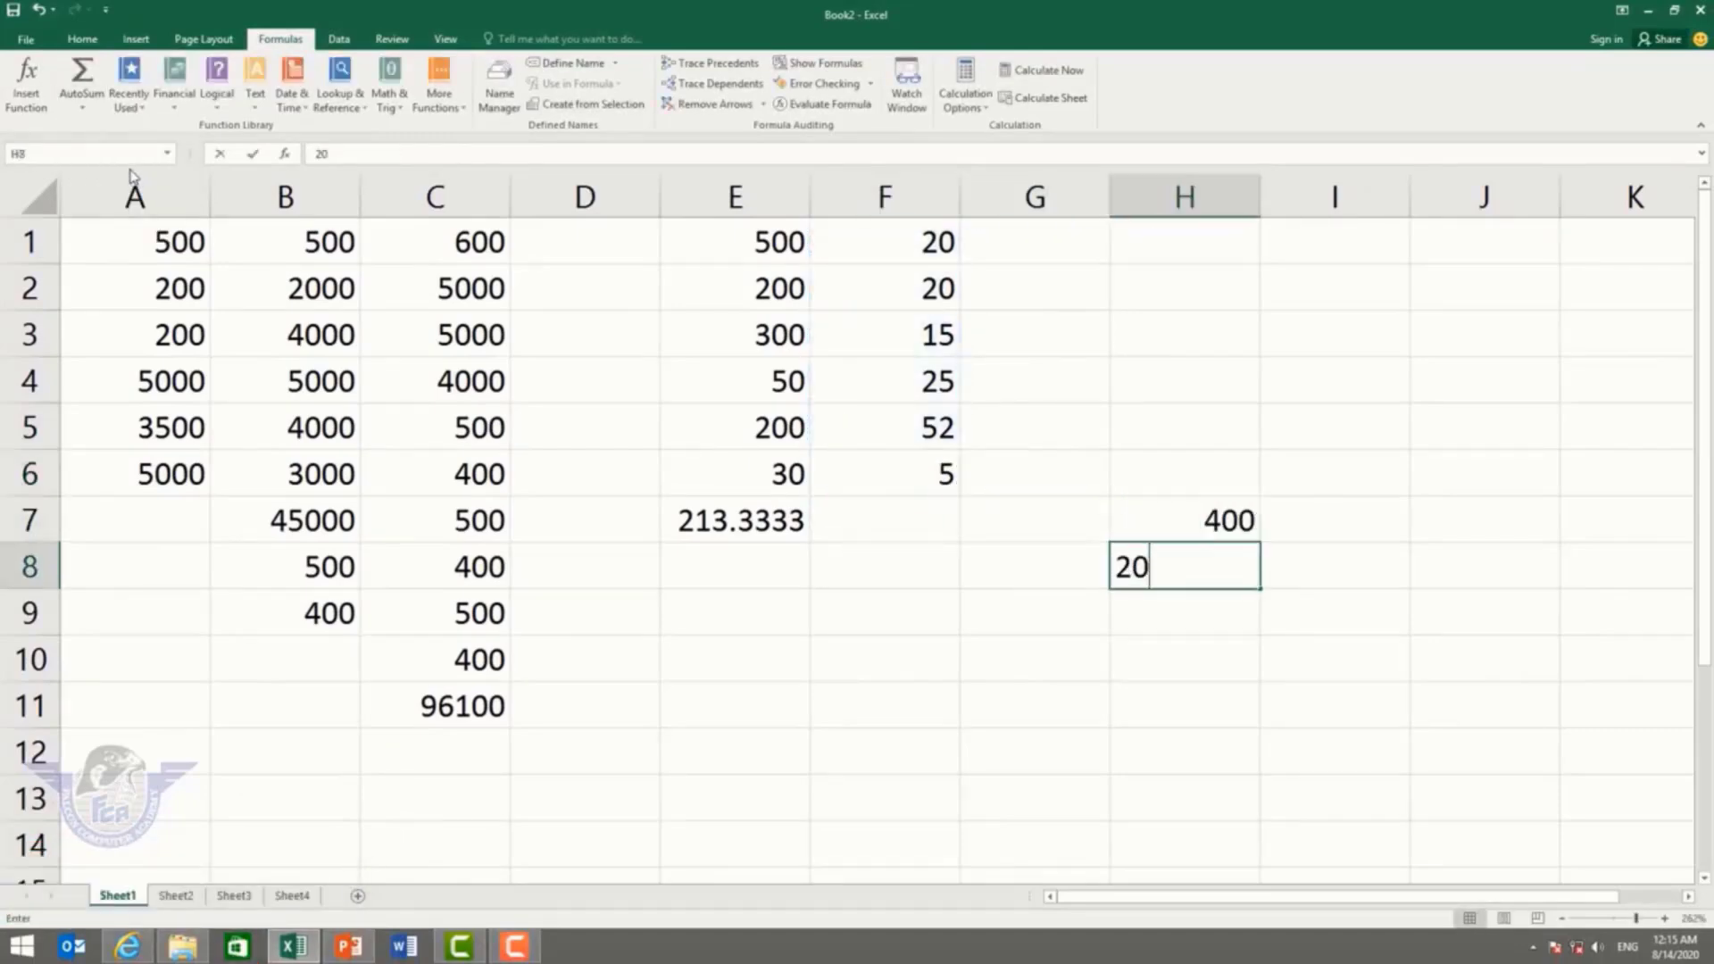
{"action": "key", "text": "Return"}
{"action": "type", "text": "50"}
{"action": "key", "text": "Return"}
{"action": "type", "text": "20"}
{"action": "key", "text": "Return"}
{"action": "type", "text": "10 50"}
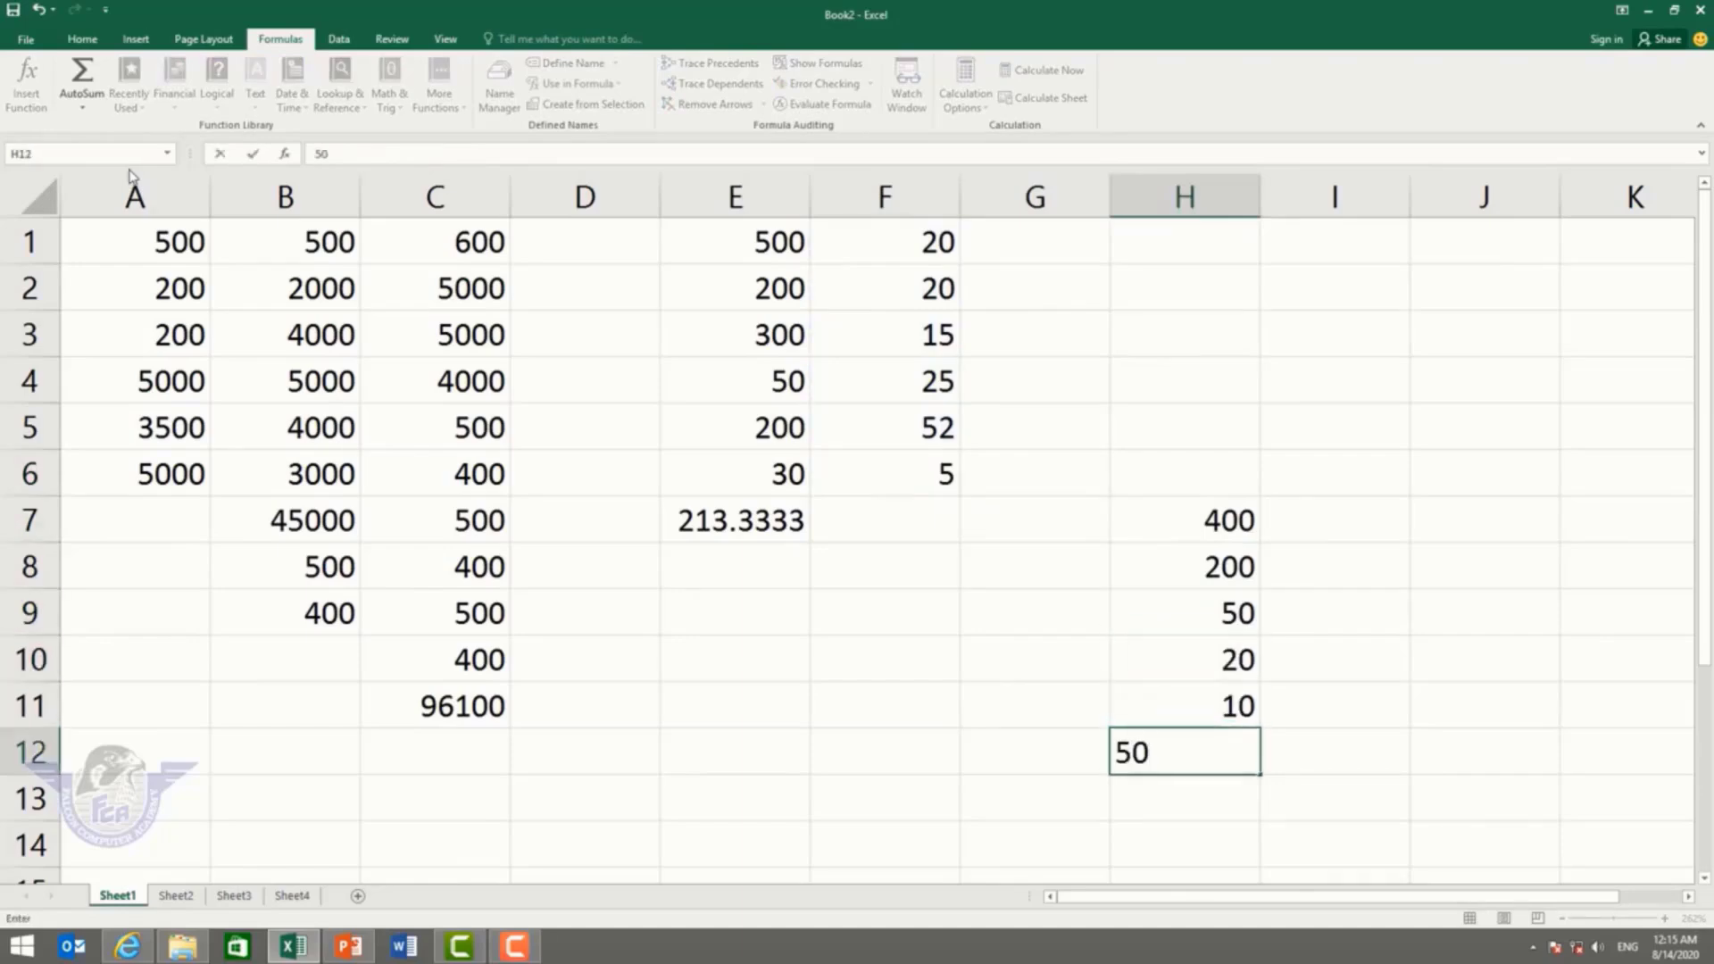
Step: Insert =MAX(H7:H12) in H13, returning 400, and select it to check
{"action": "key", "text": "Return"}
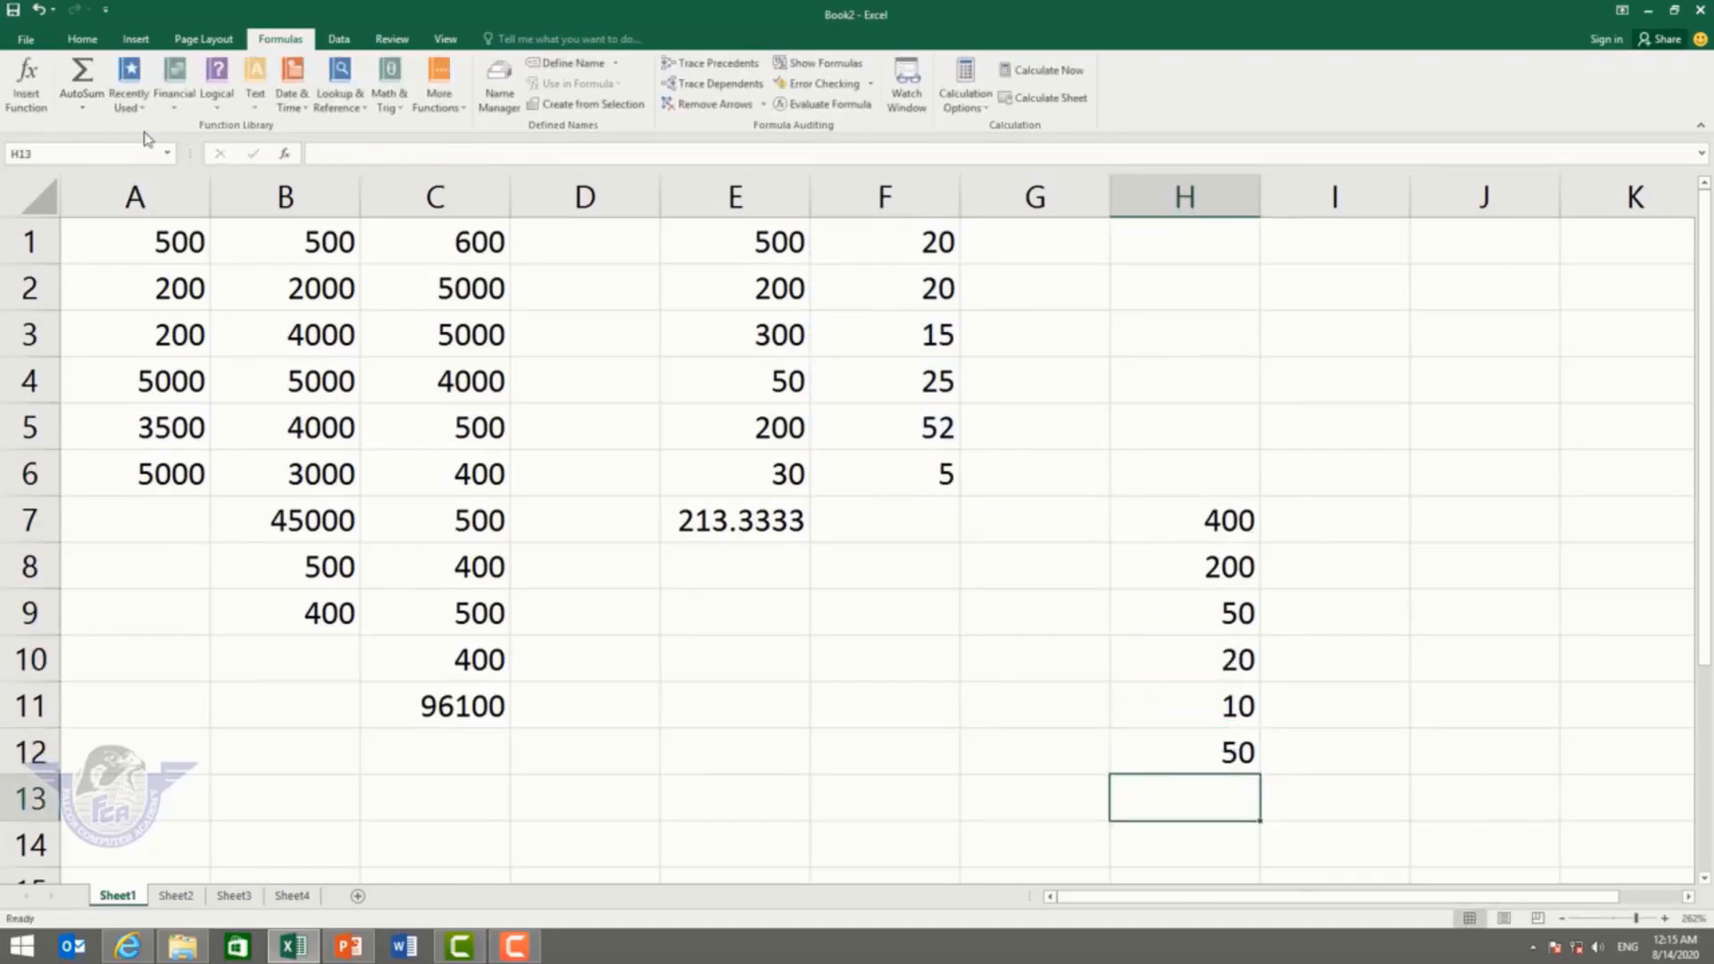
{"action": "left_click", "coordinate": [82, 108]}
{"action": "left_click", "coordinate": [107, 193]}
{"action": "key", "text": "Return"}
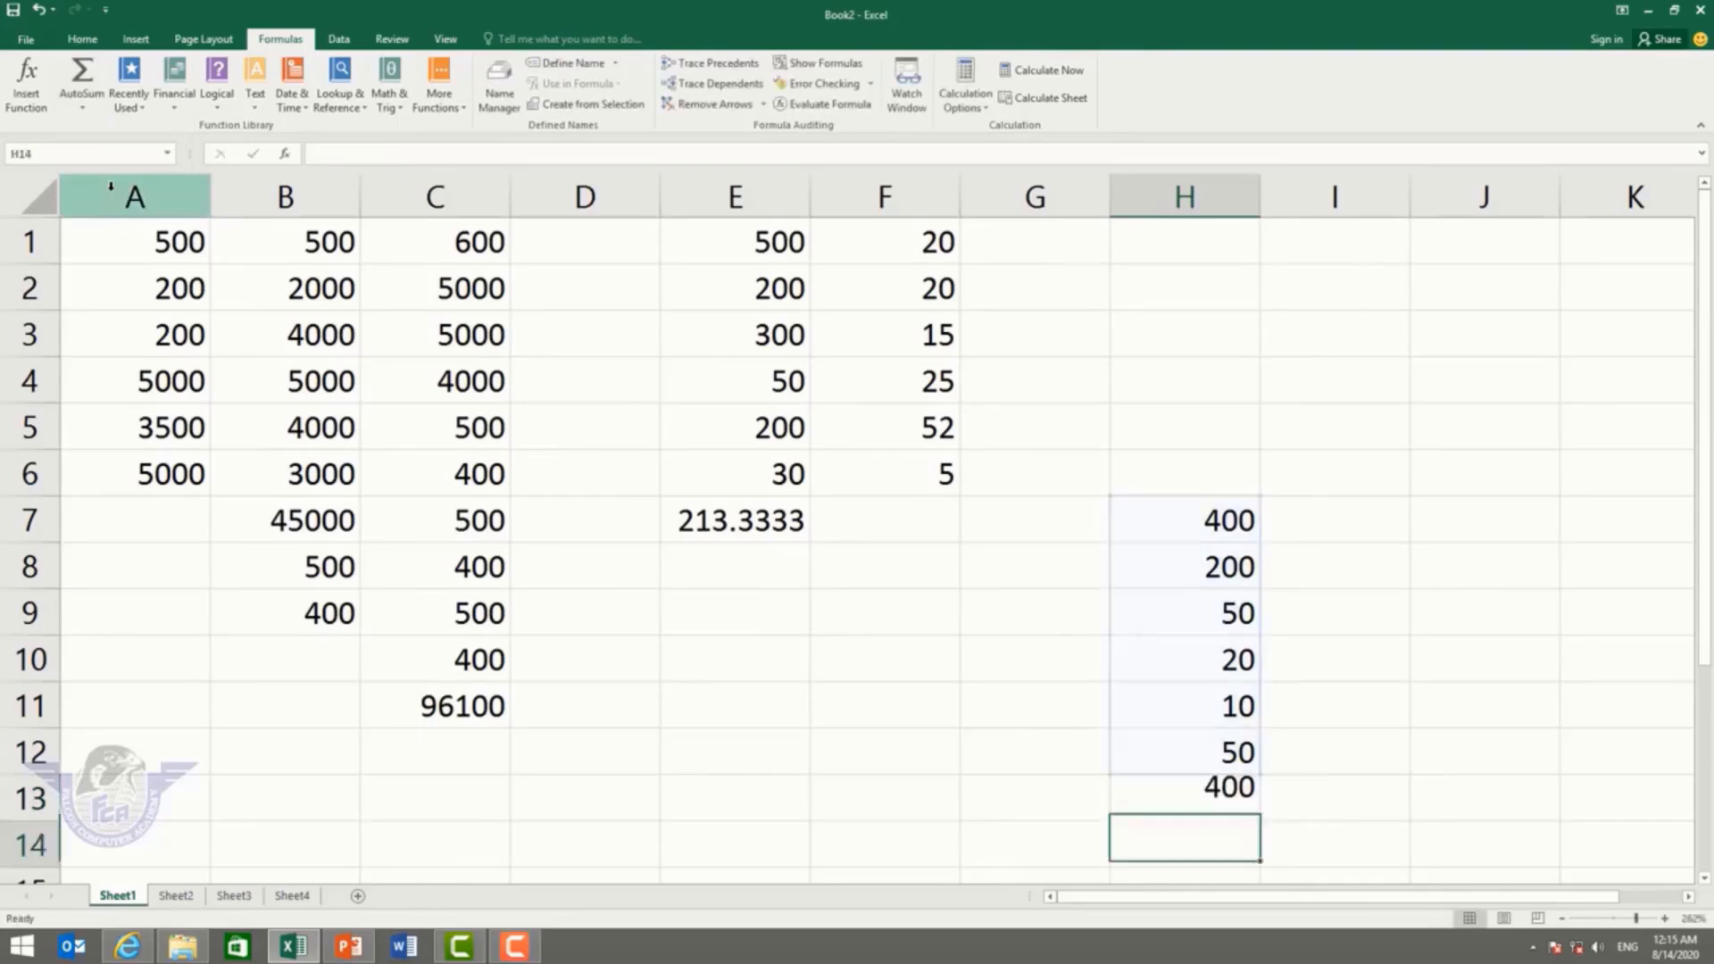
{"action": "left_click", "coordinate": [1234, 806]}
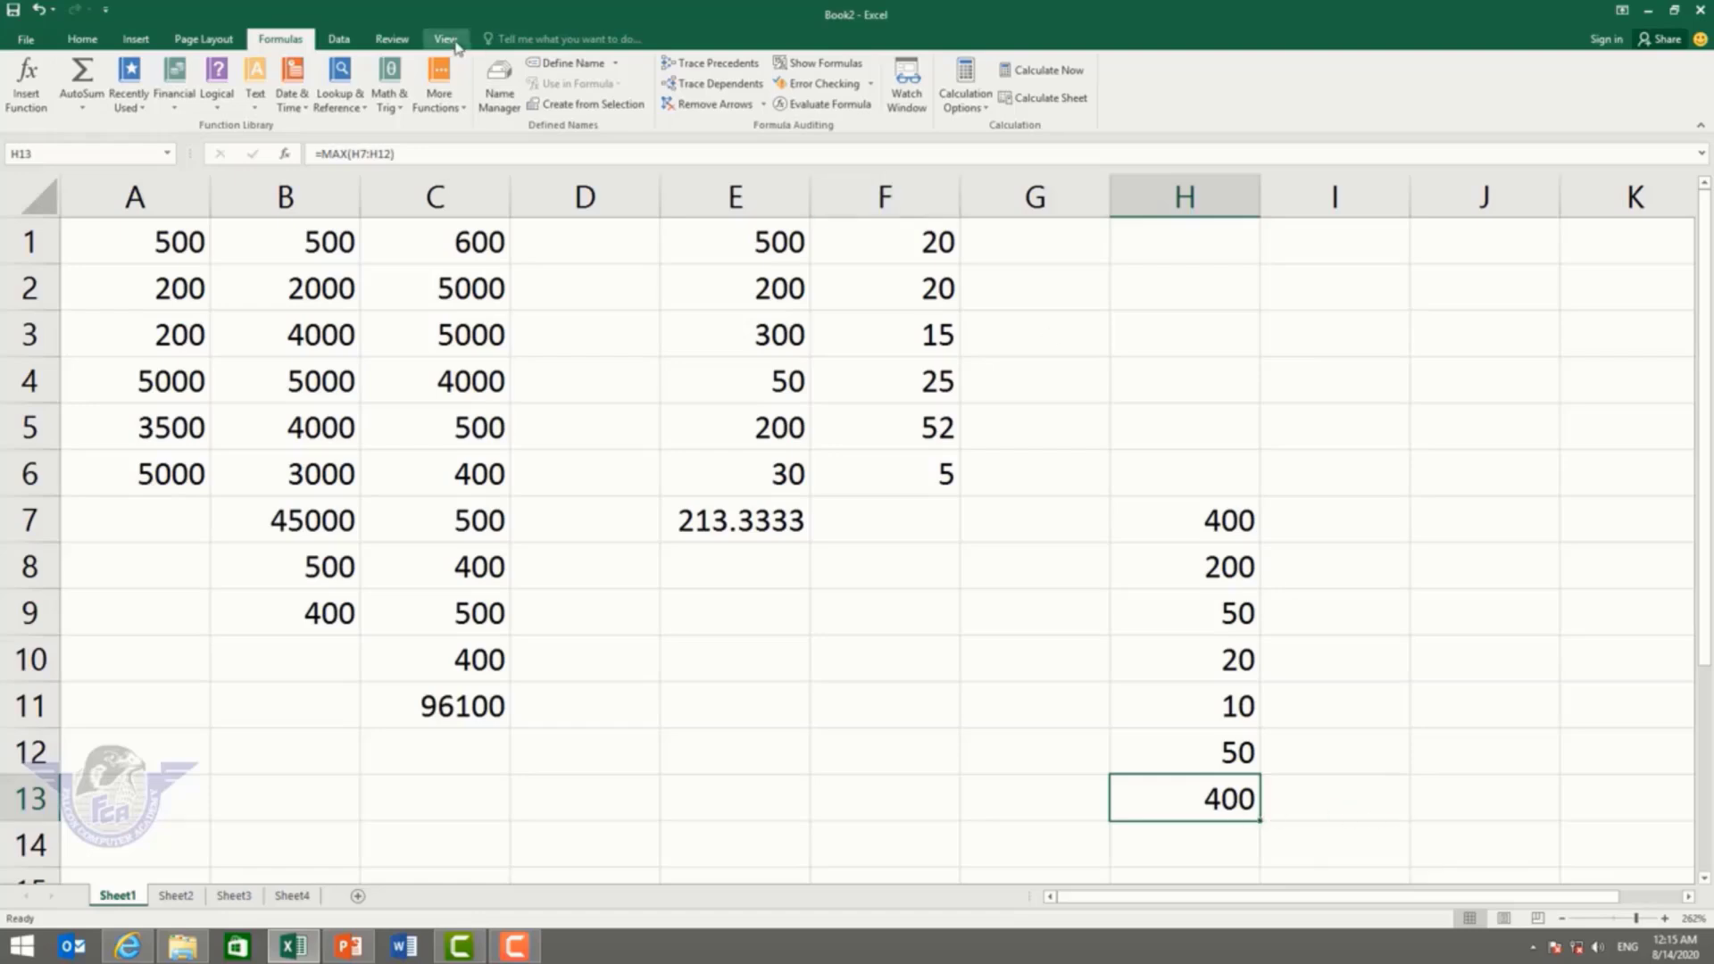
Step: Turn Show Formulas on to inspect the formulas, then off so results display again
{"action": "left_click", "coordinate": [823, 63]}
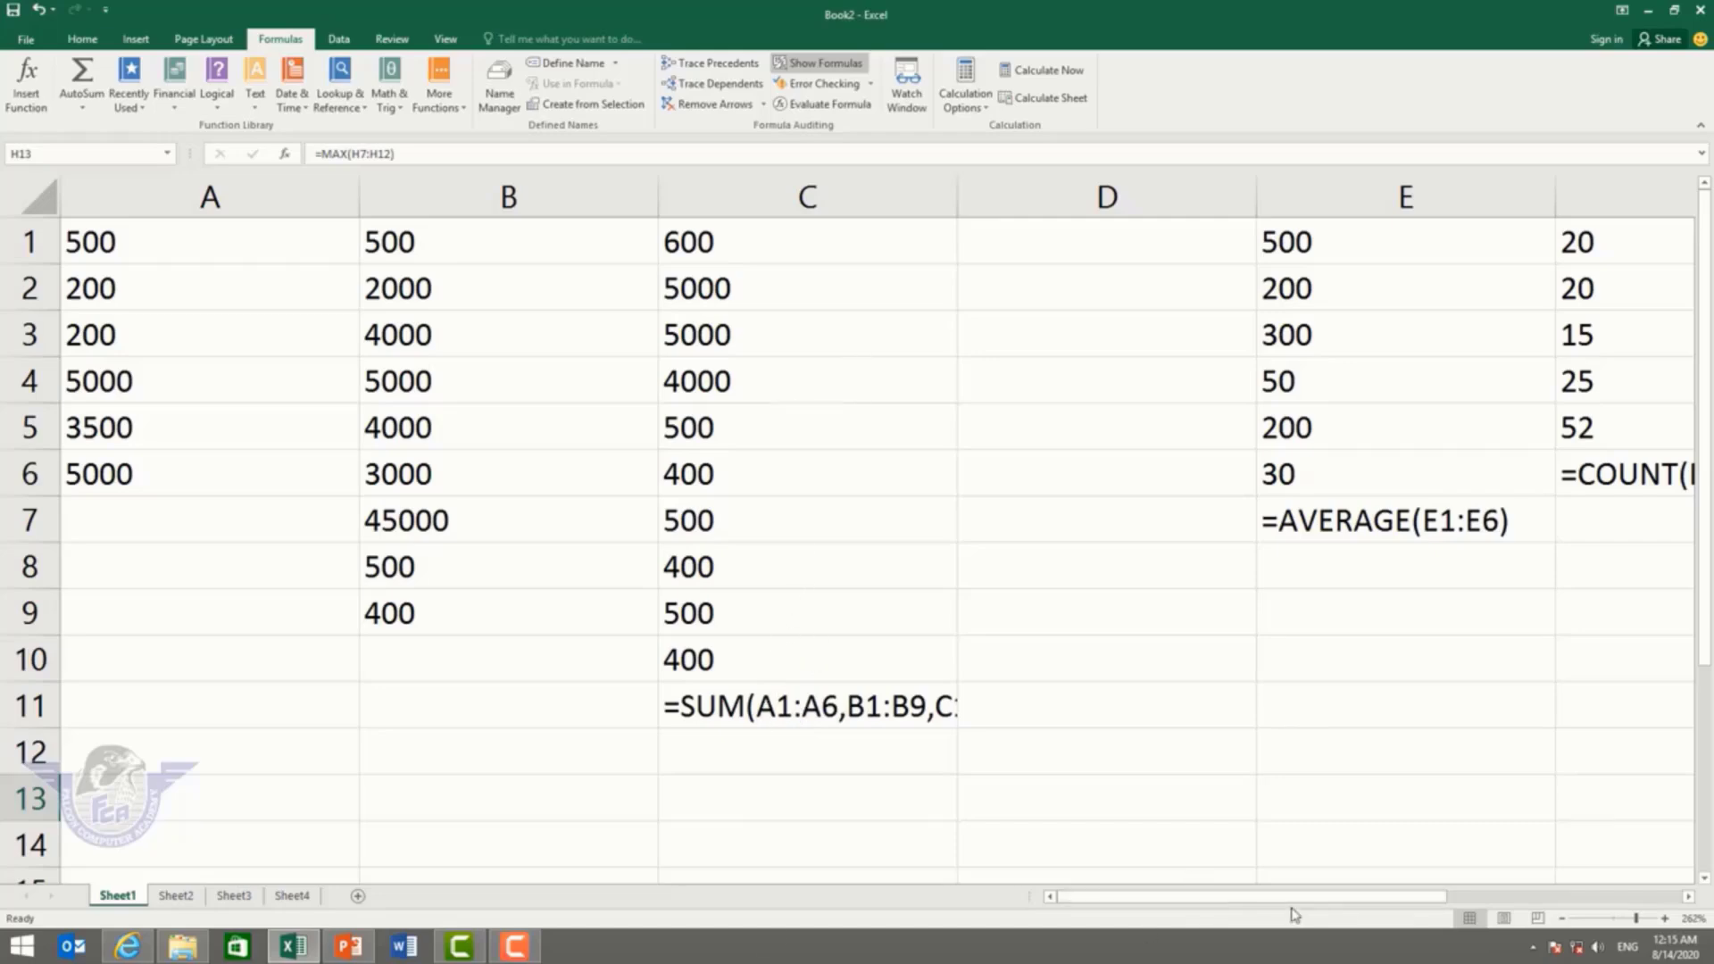
{"action": "left_click_drag", "start_coordinate": [1294, 898], "coordinate": [1426, 895]}
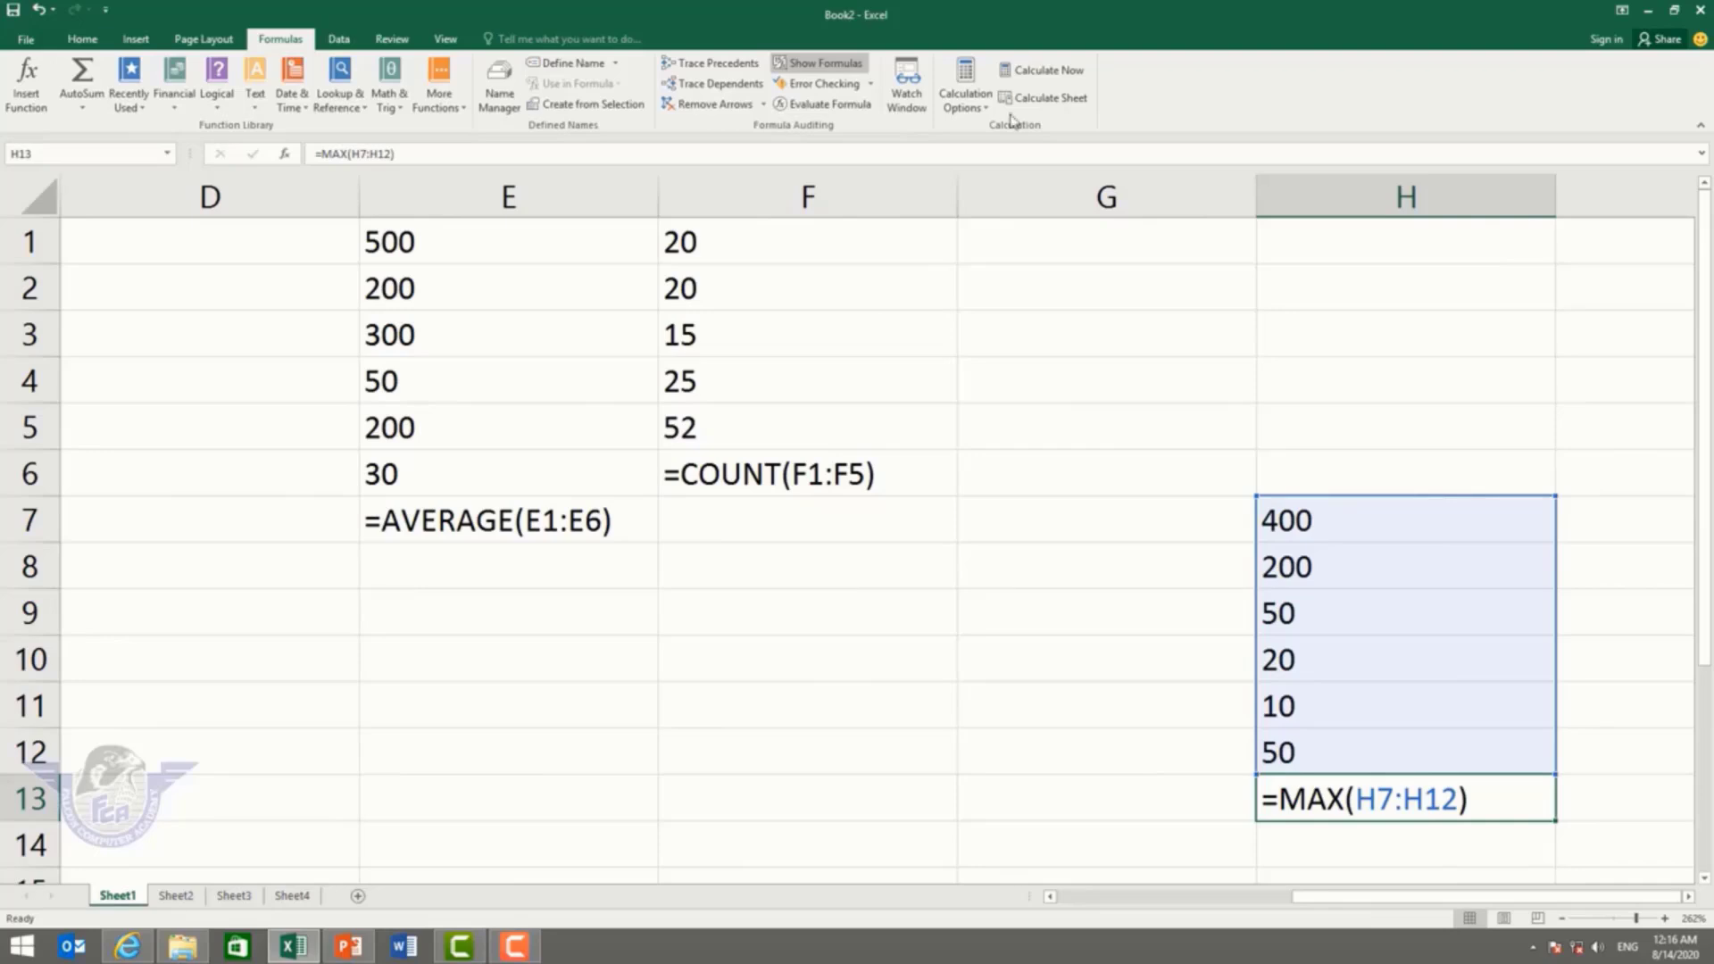
{"action": "left_click", "coordinate": [828, 72]}
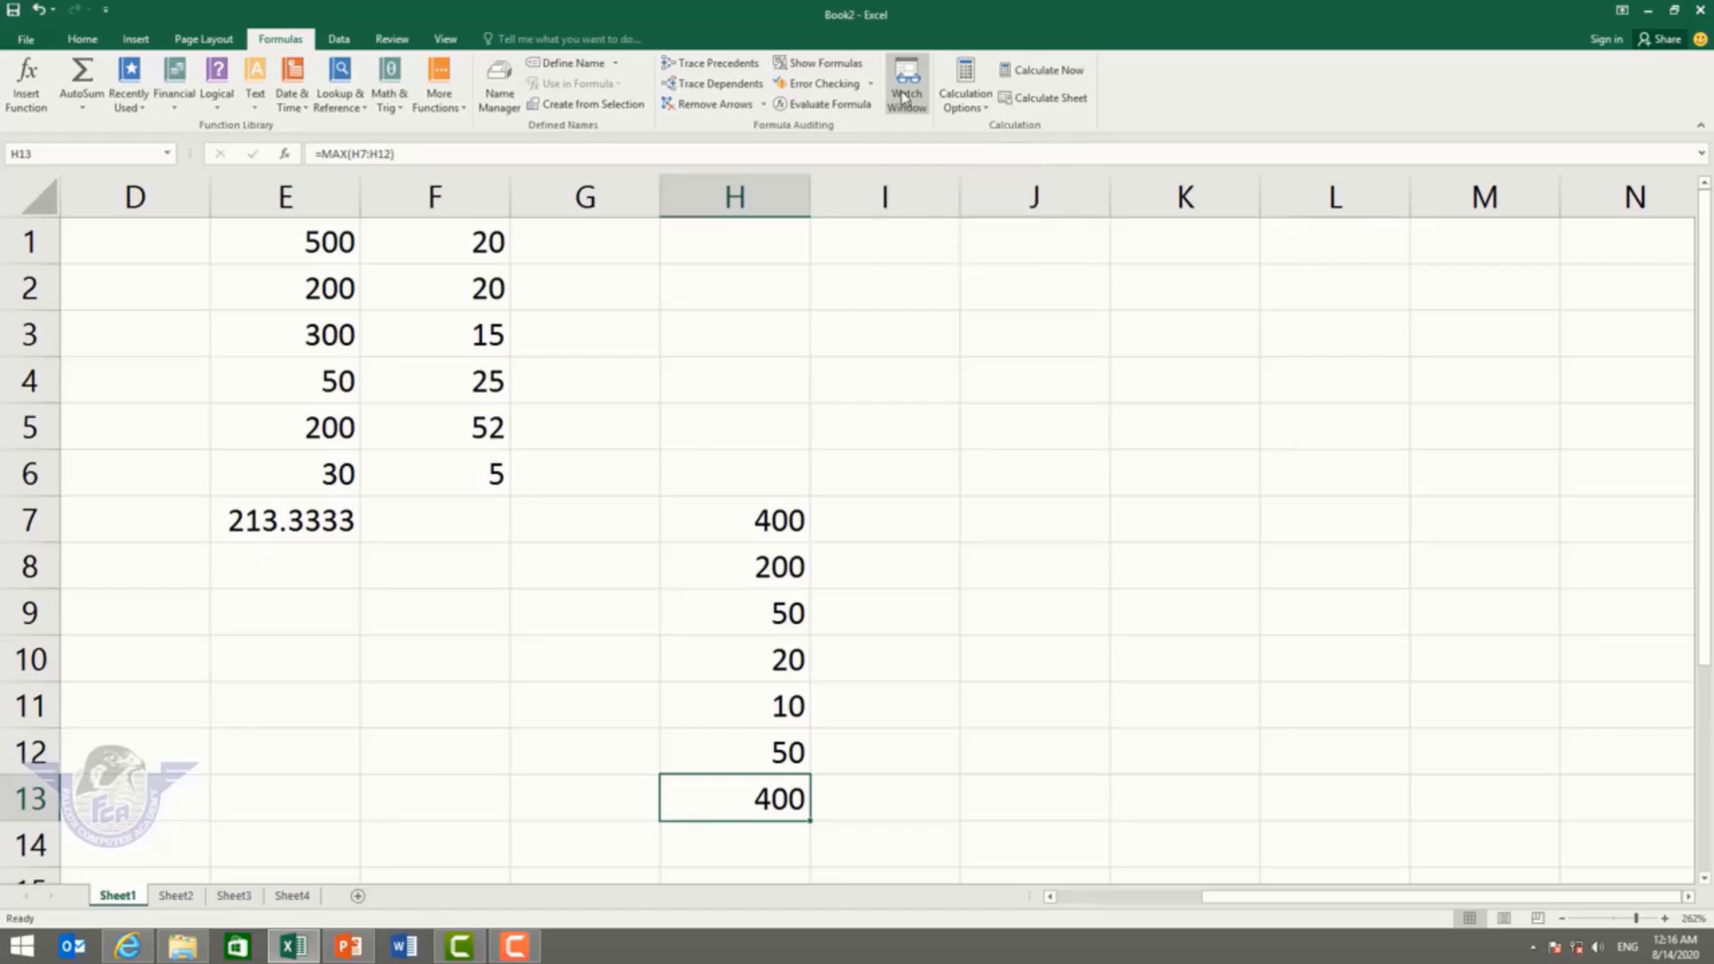
Step: Add Watch Window entries for Sheet1!H13 and Sheet4!C11
{"action": "left_click", "coordinate": [905, 96]}
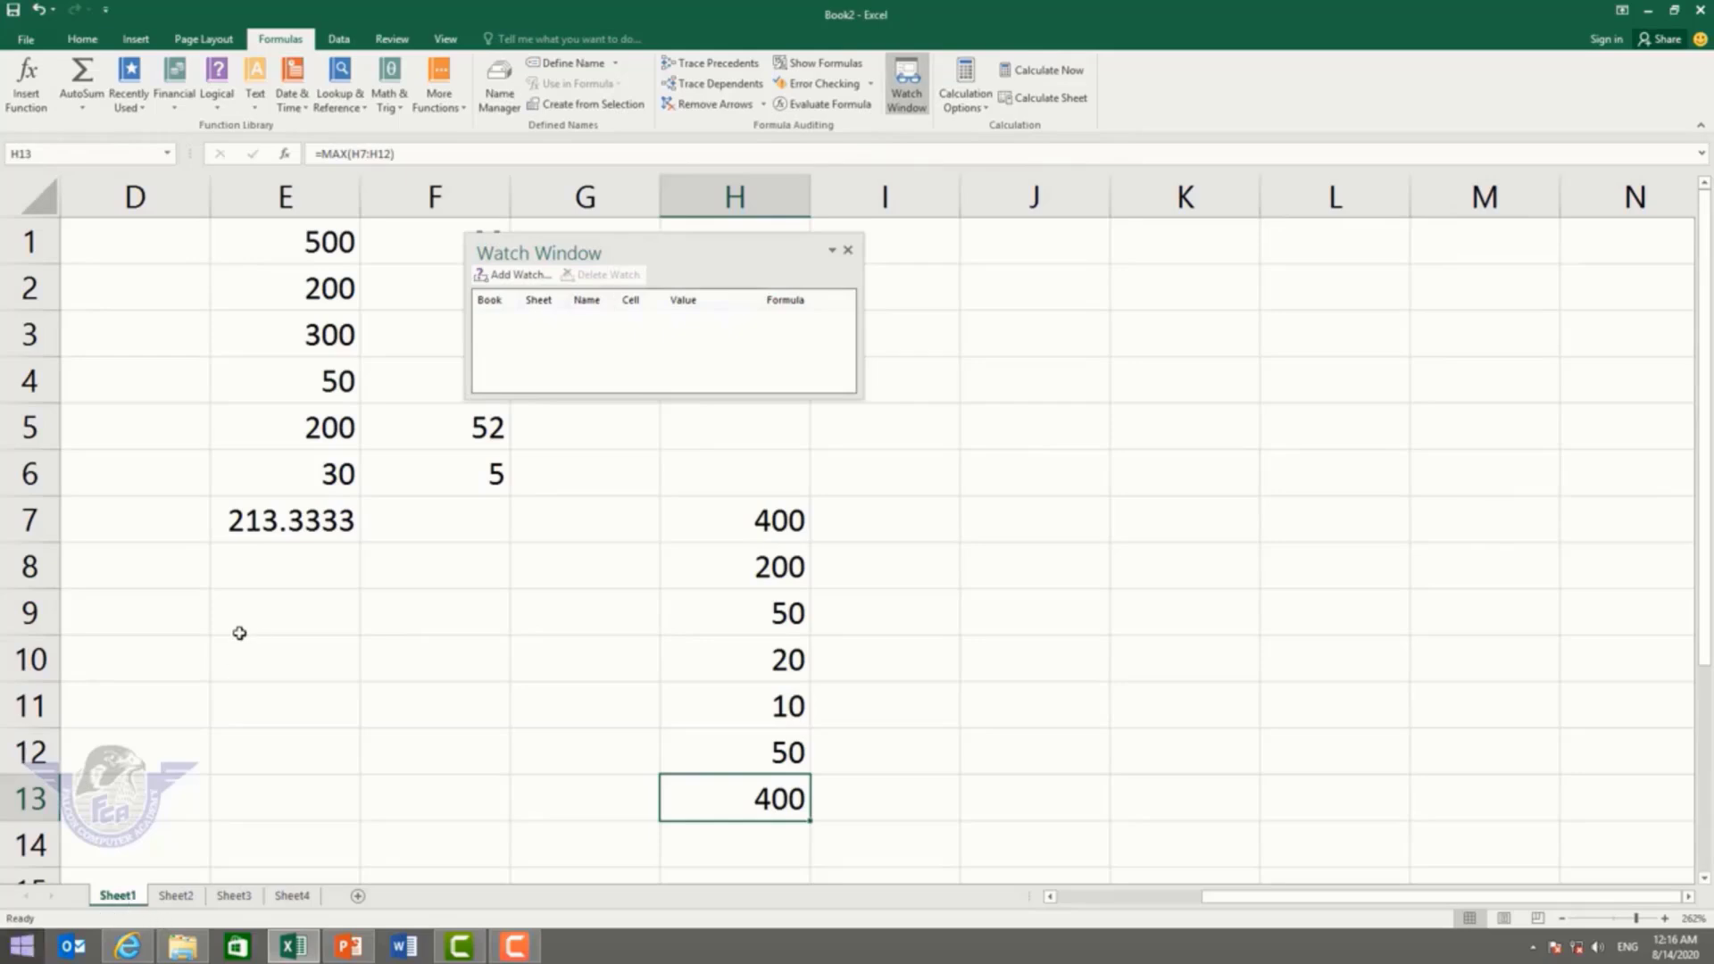
{"action": "left_click", "coordinate": [524, 278]}
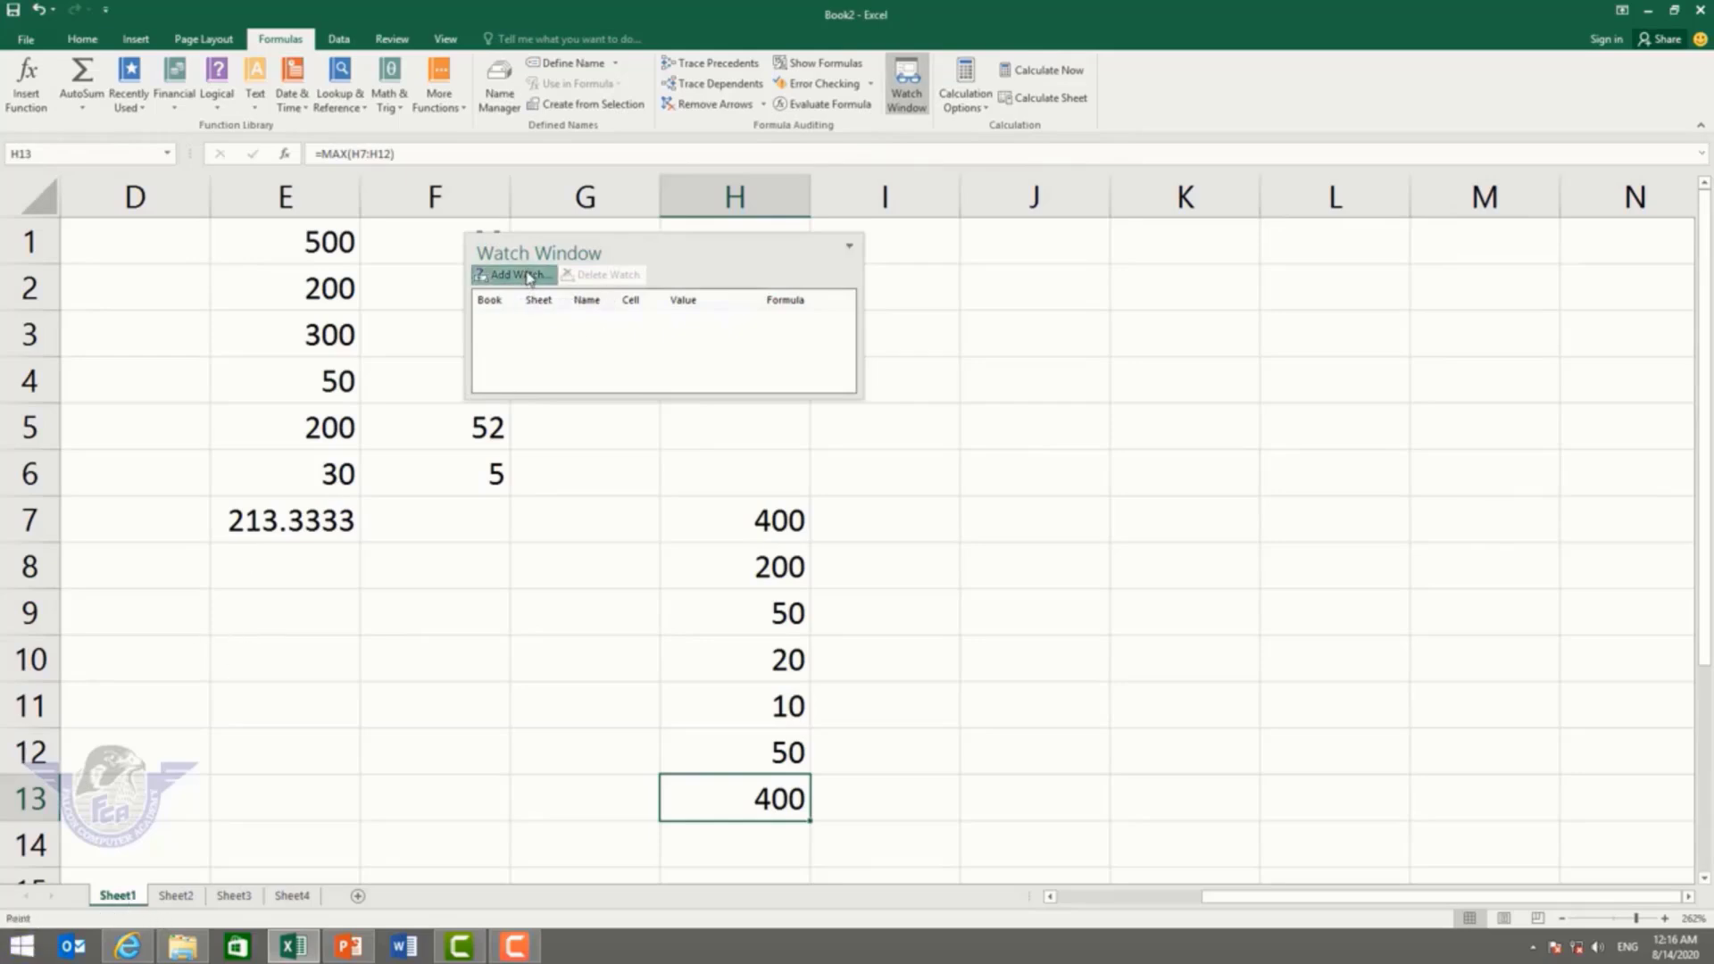
{"action": "left_click", "coordinate": [726, 406]}
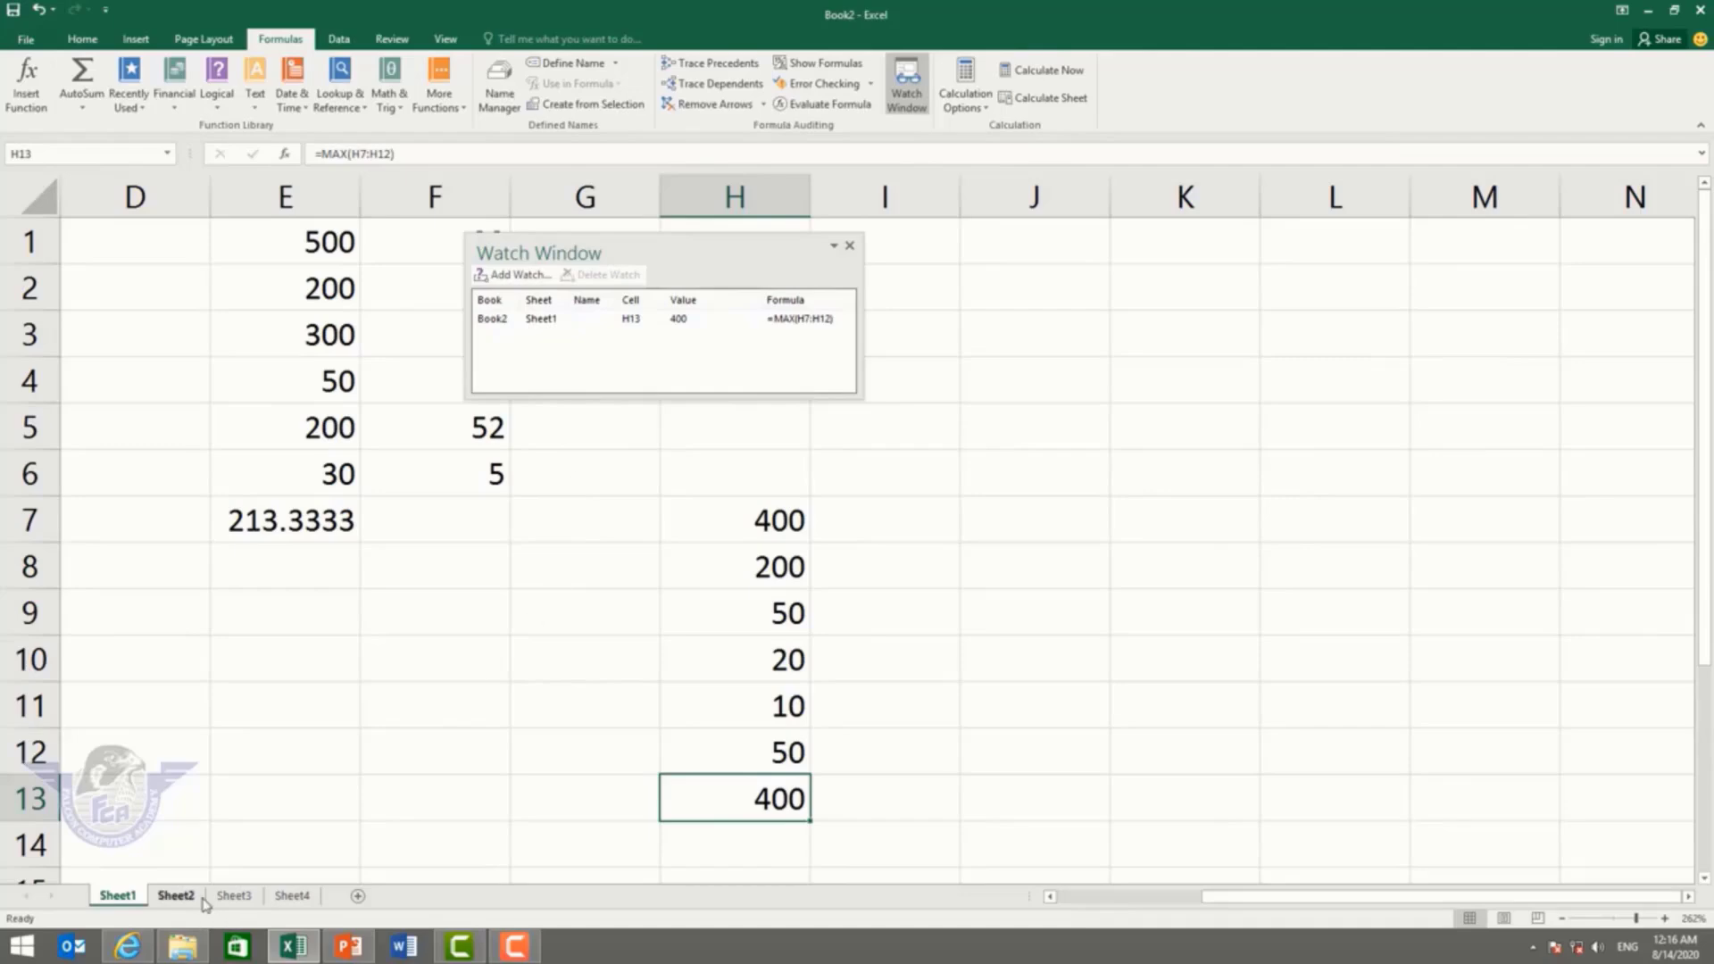
{"action": "left_click", "coordinate": [294, 897]}
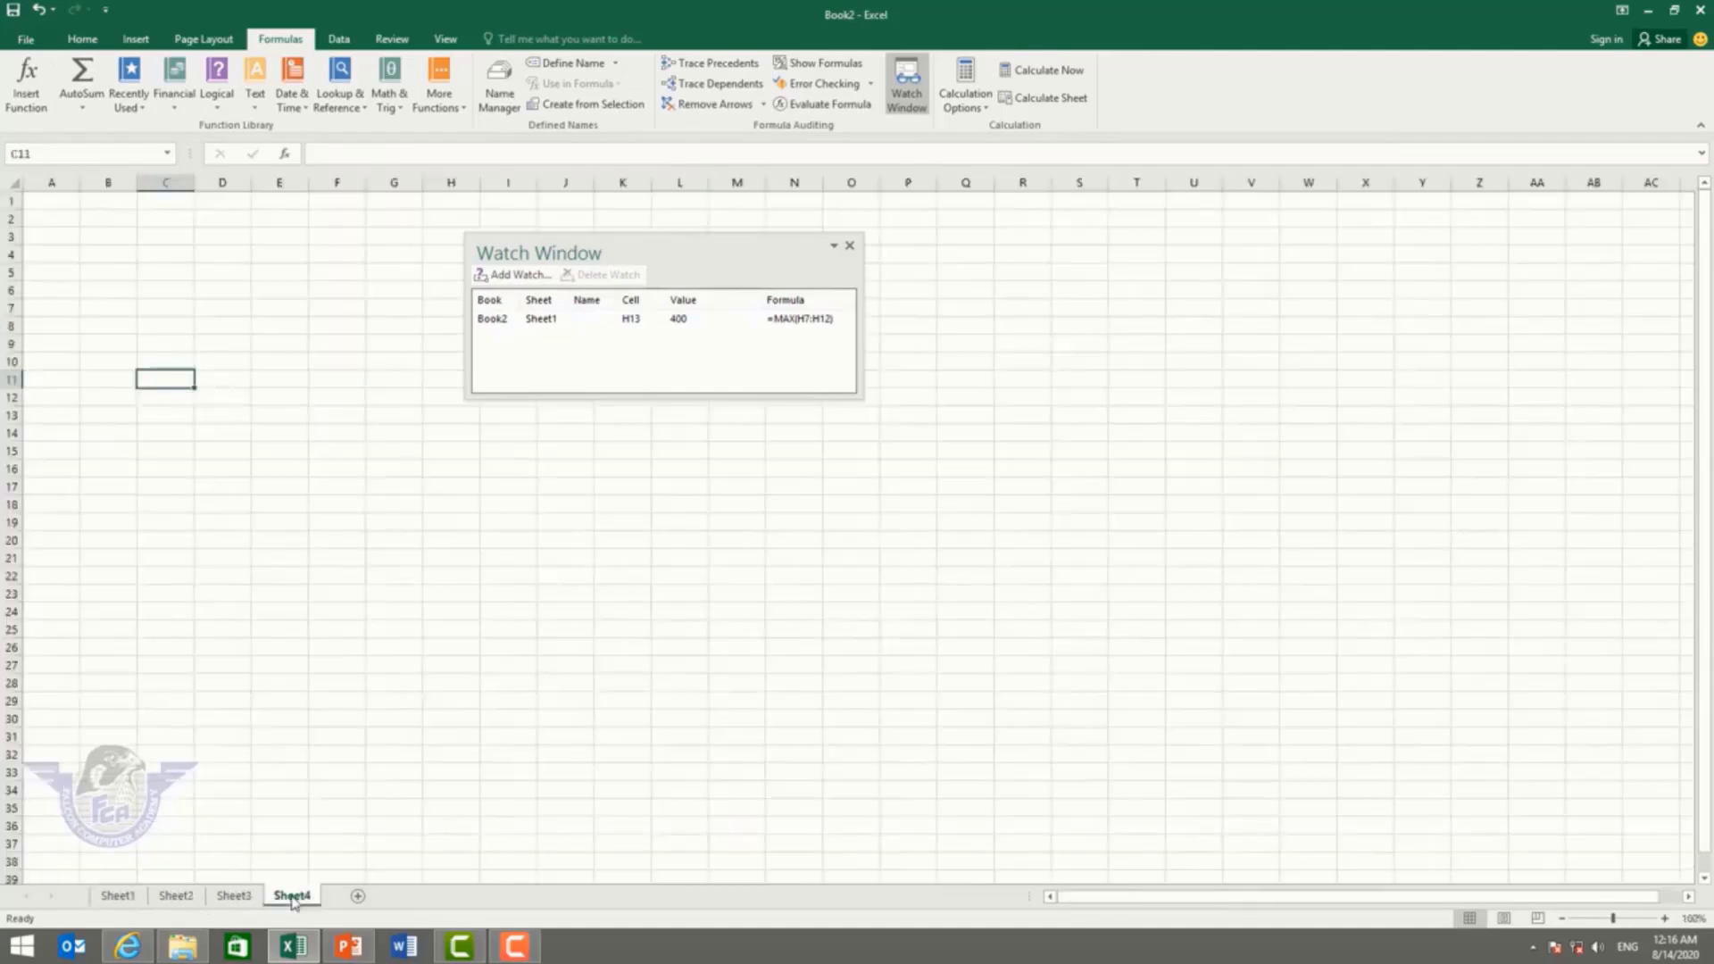
{"action": "left_click", "coordinate": [502, 277]}
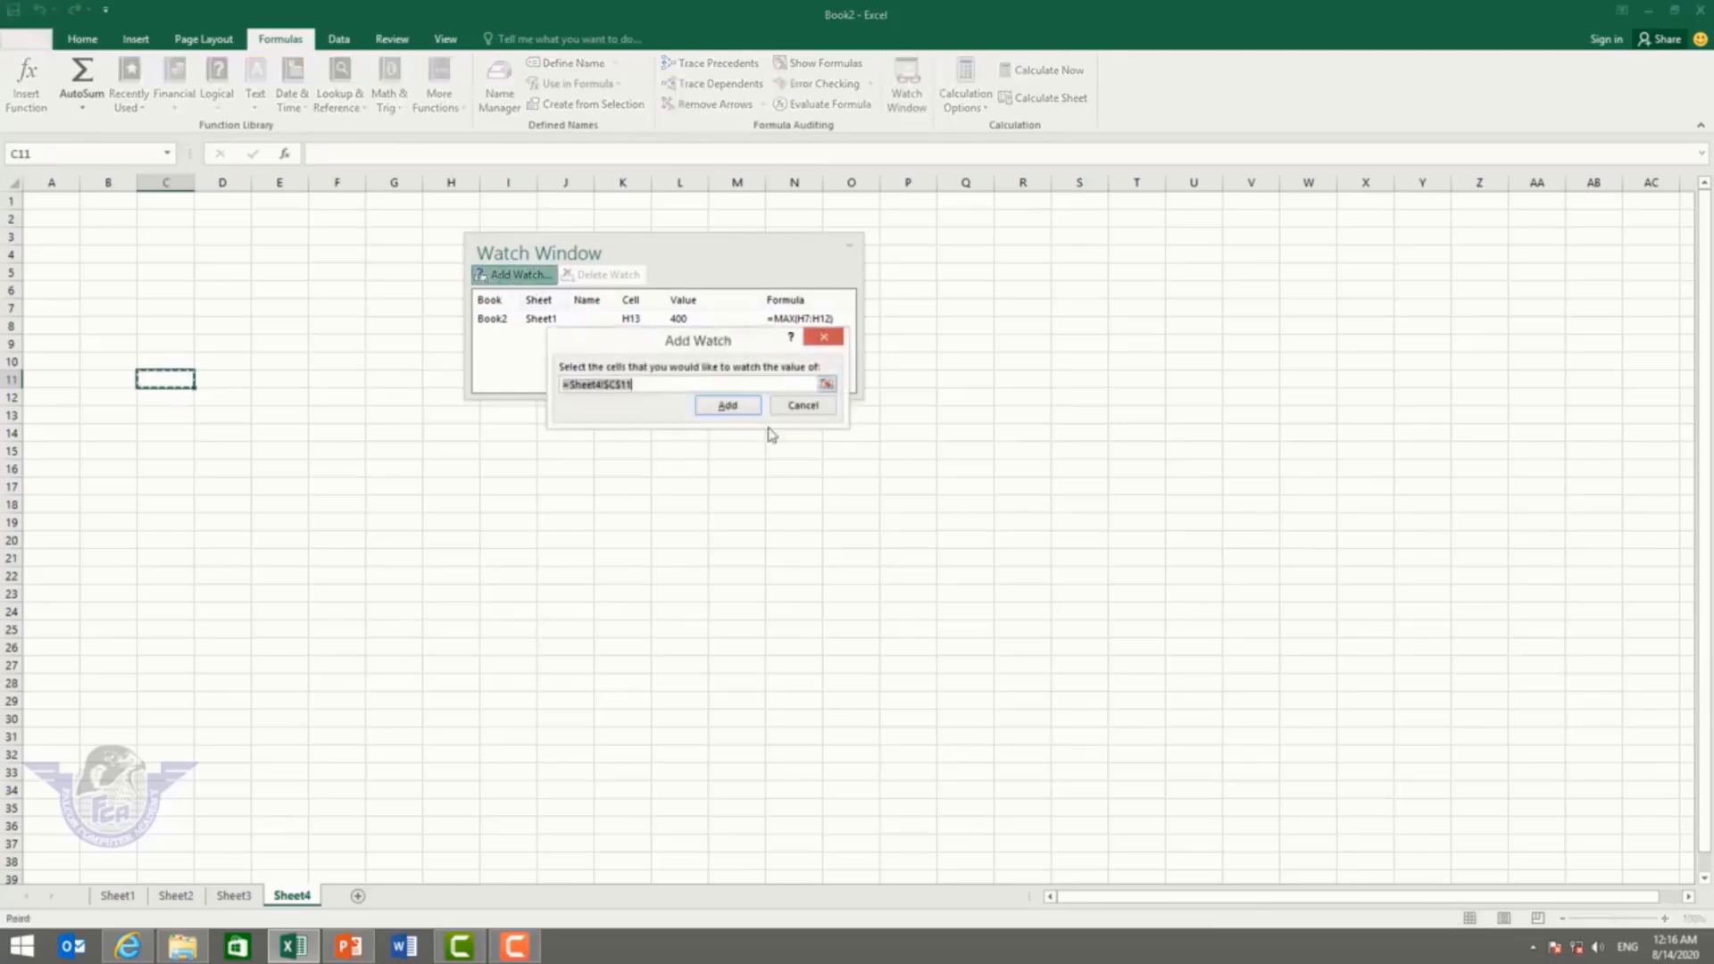
{"action": "left_click", "coordinate": [730, 406]}
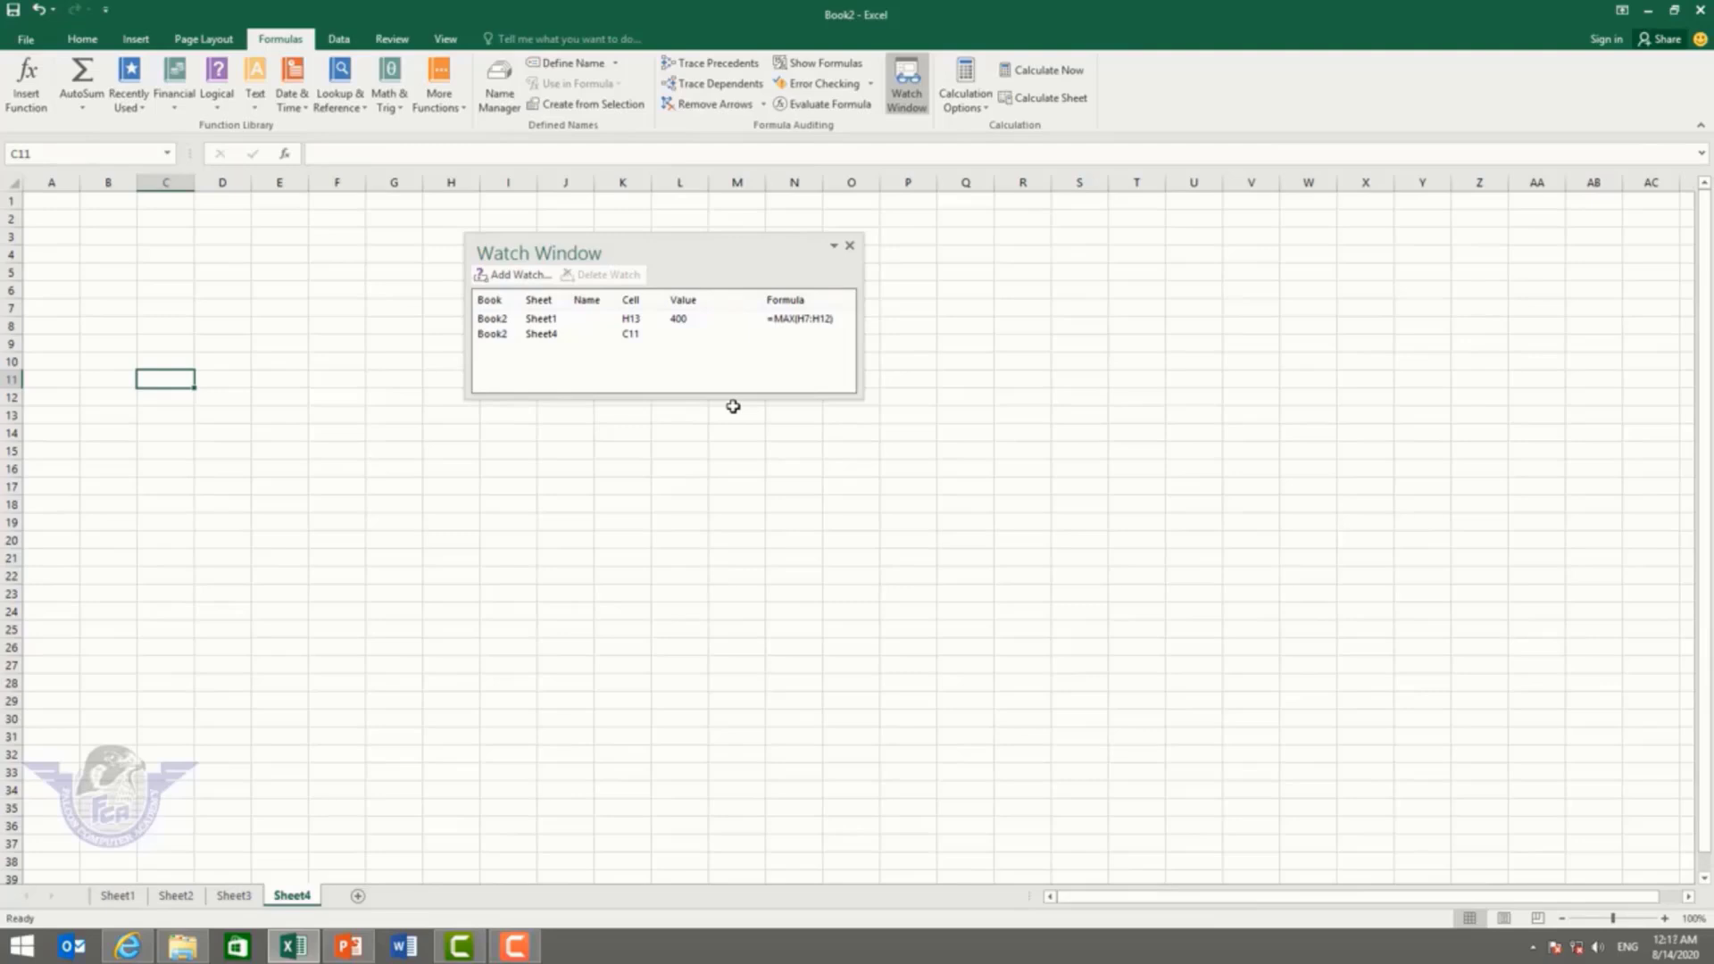
Step: Jump to each watched cell, then delete both watches and close the Watch Window
{"action": "double_click", "coordinate": [498, 320]}
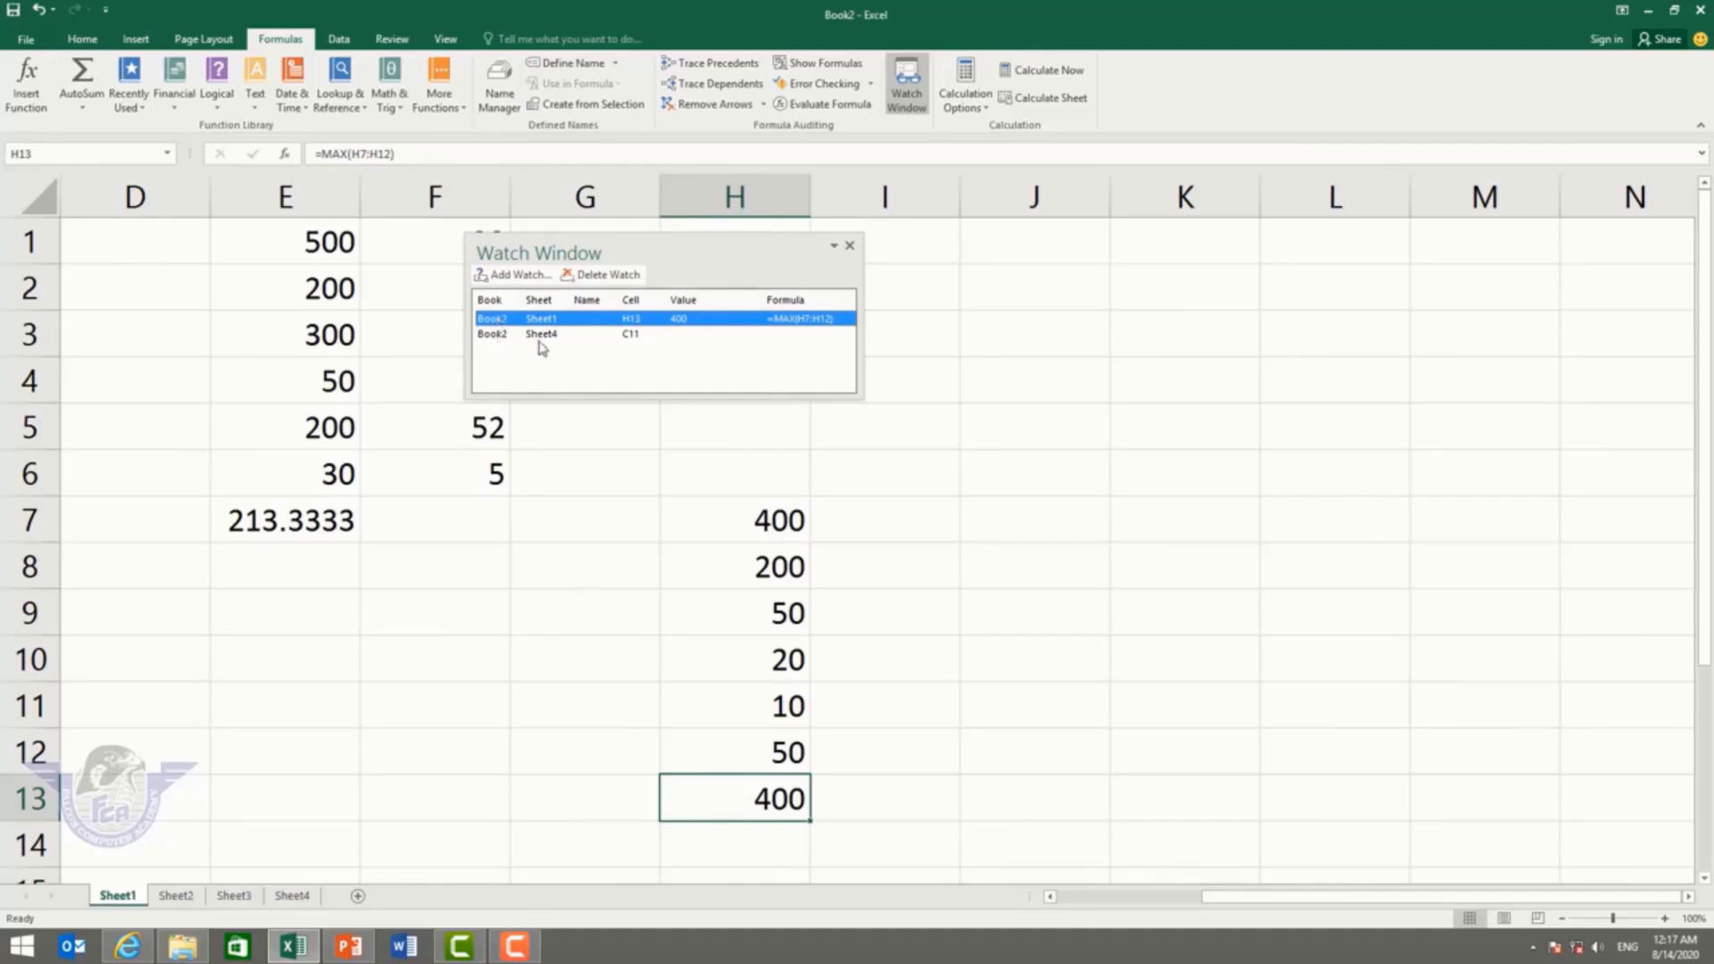
{"action": "double_click", "coordinate": [502, 338]}
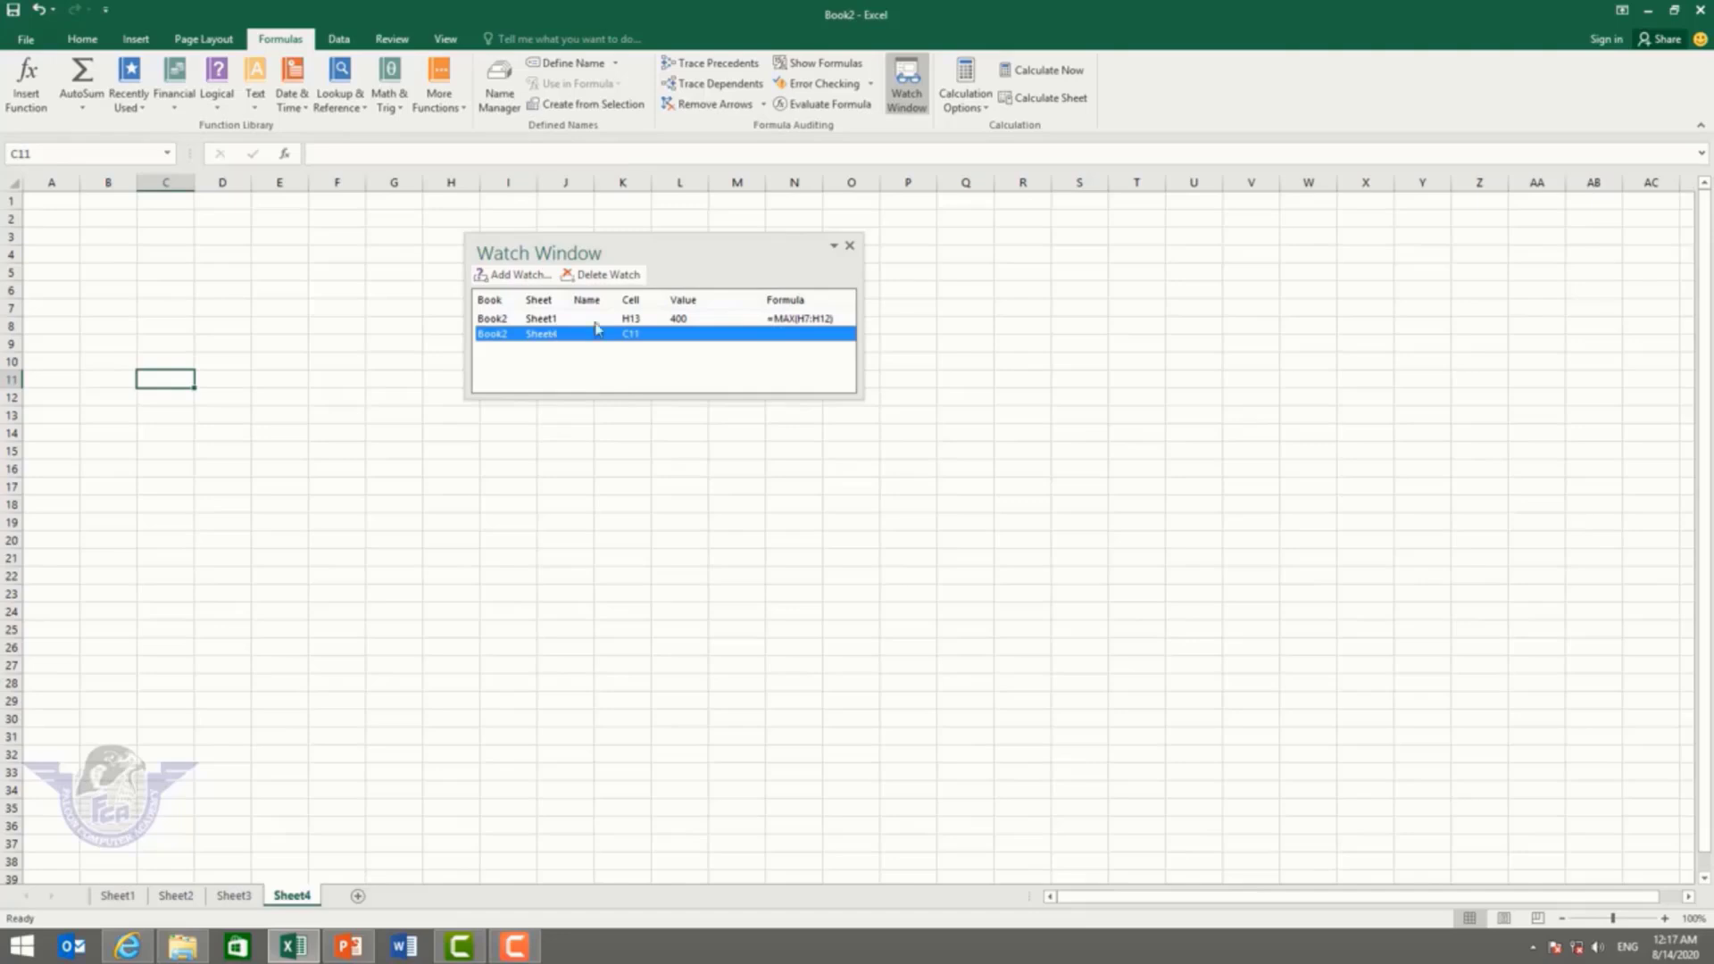
{"action": "left_click", "coordinate": [620, 275]}
{"action": "left_click", "coordinate": [558, 322]}
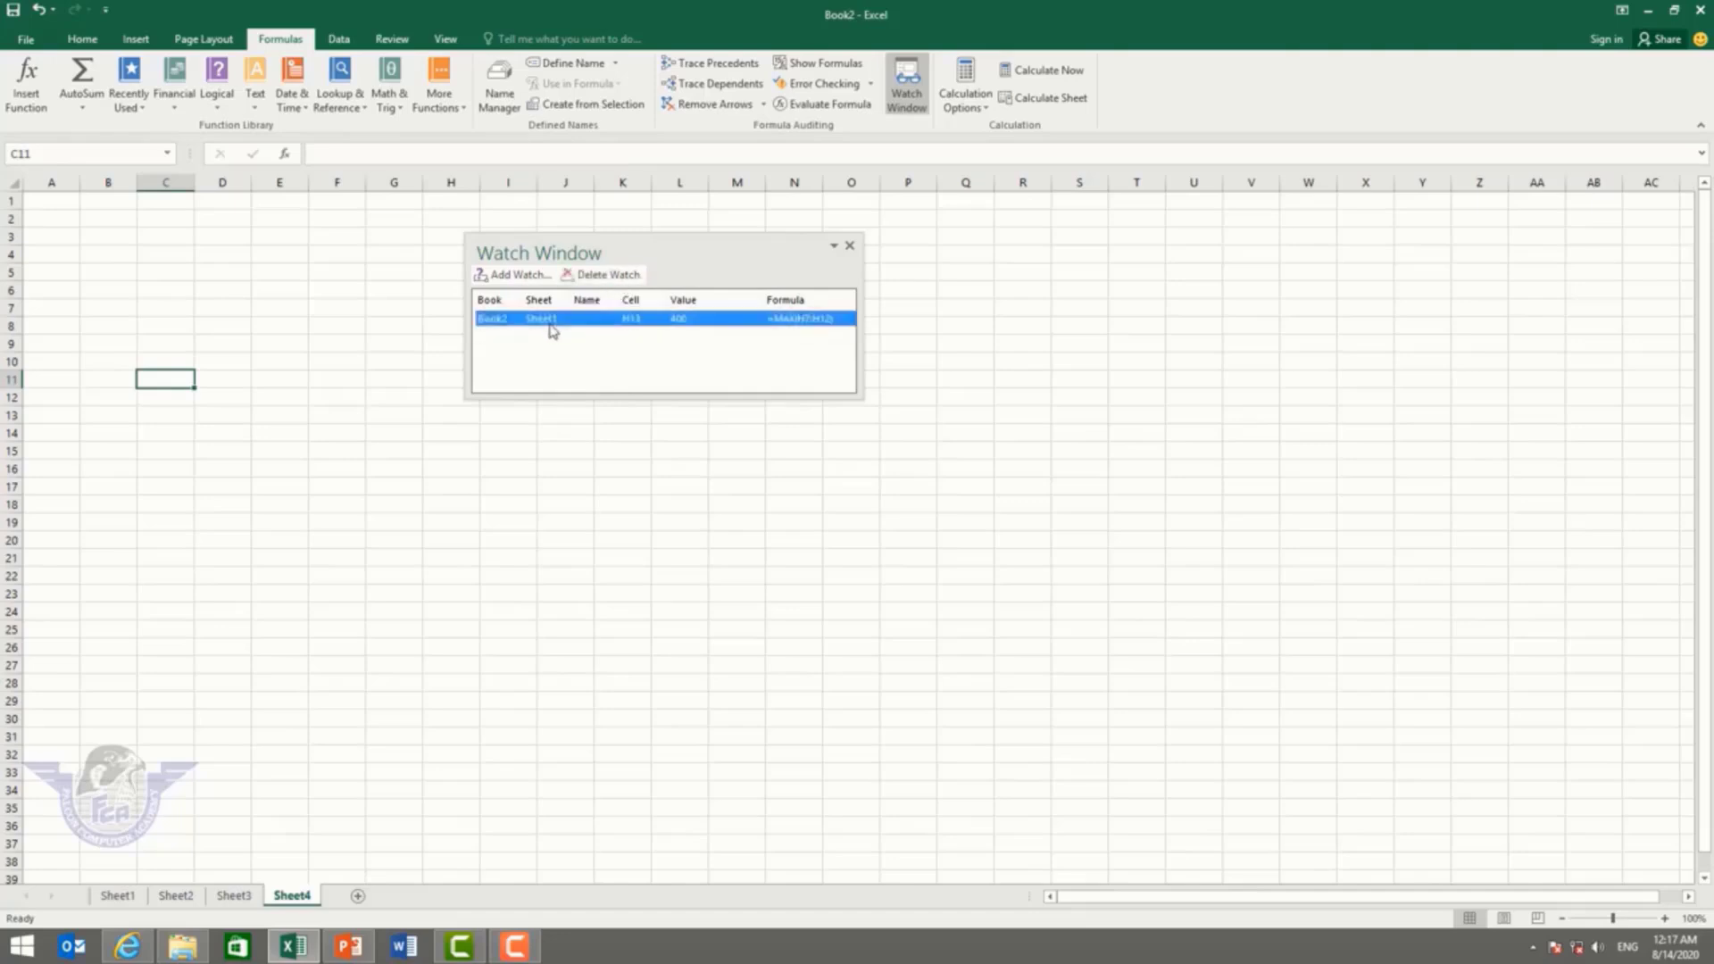
{"action": "left_click", "coordinate": [596, 276]}
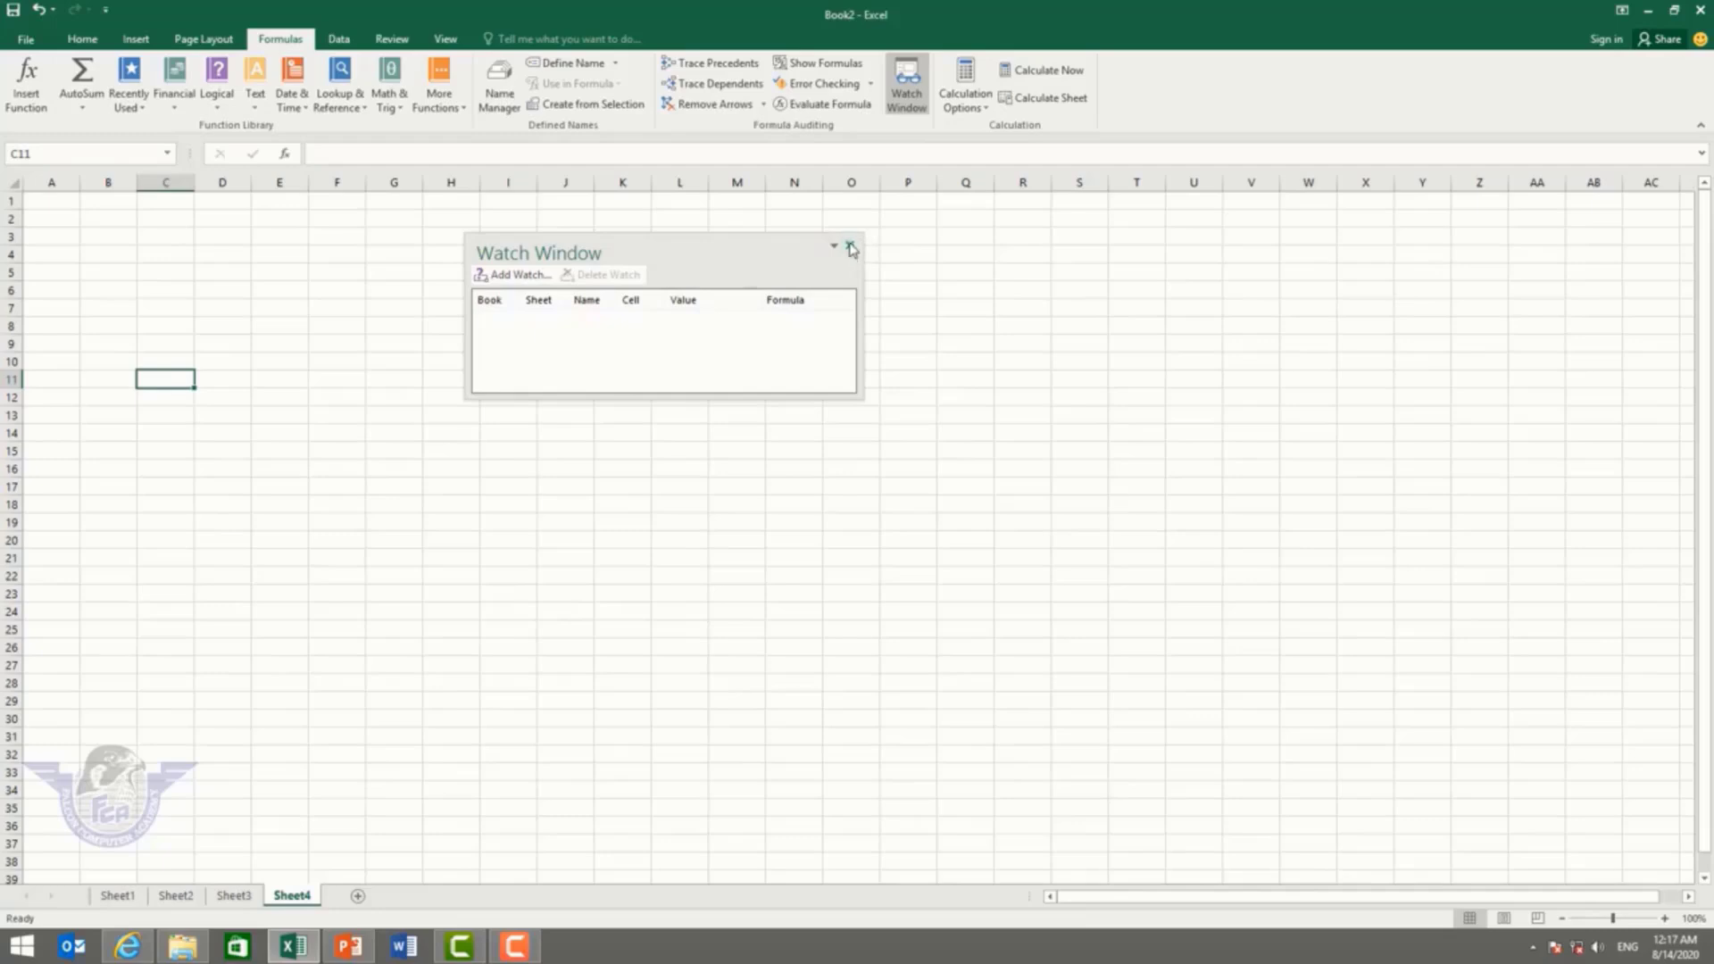
{"action": "left_click", "coordinate": [850, 246]}
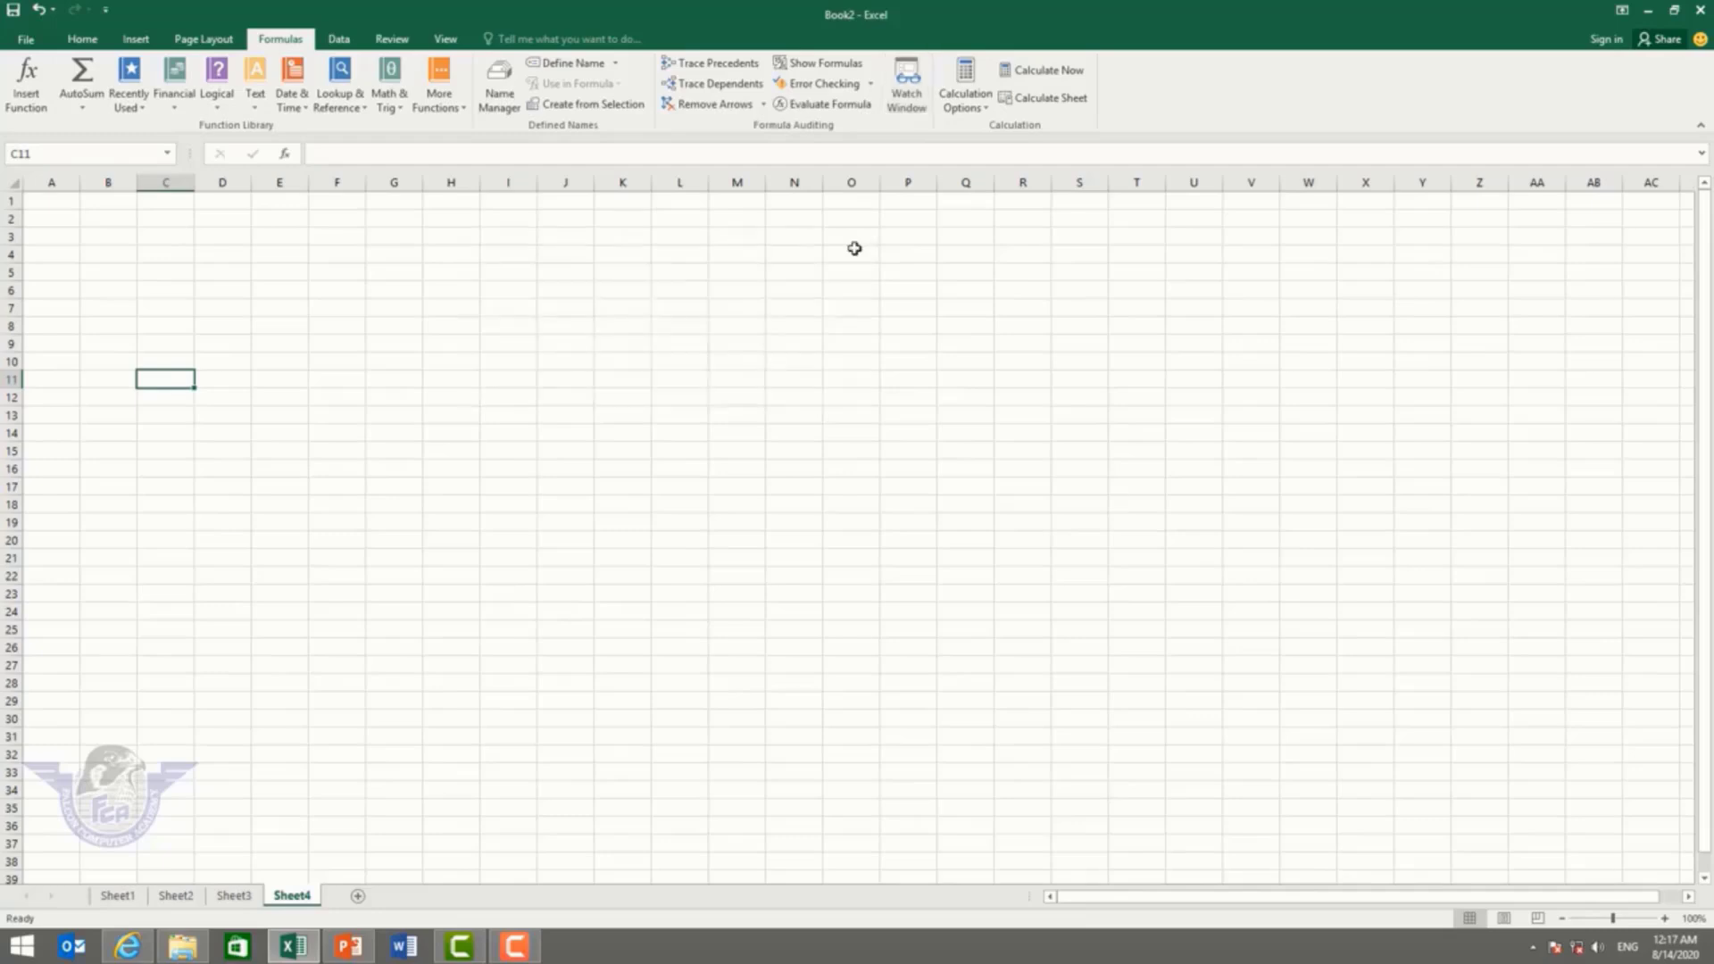
Step: On Sheet1, change B4 to 4500 and C10 to 12000
{"action": "left_click", "coordinate": [982, 109]}
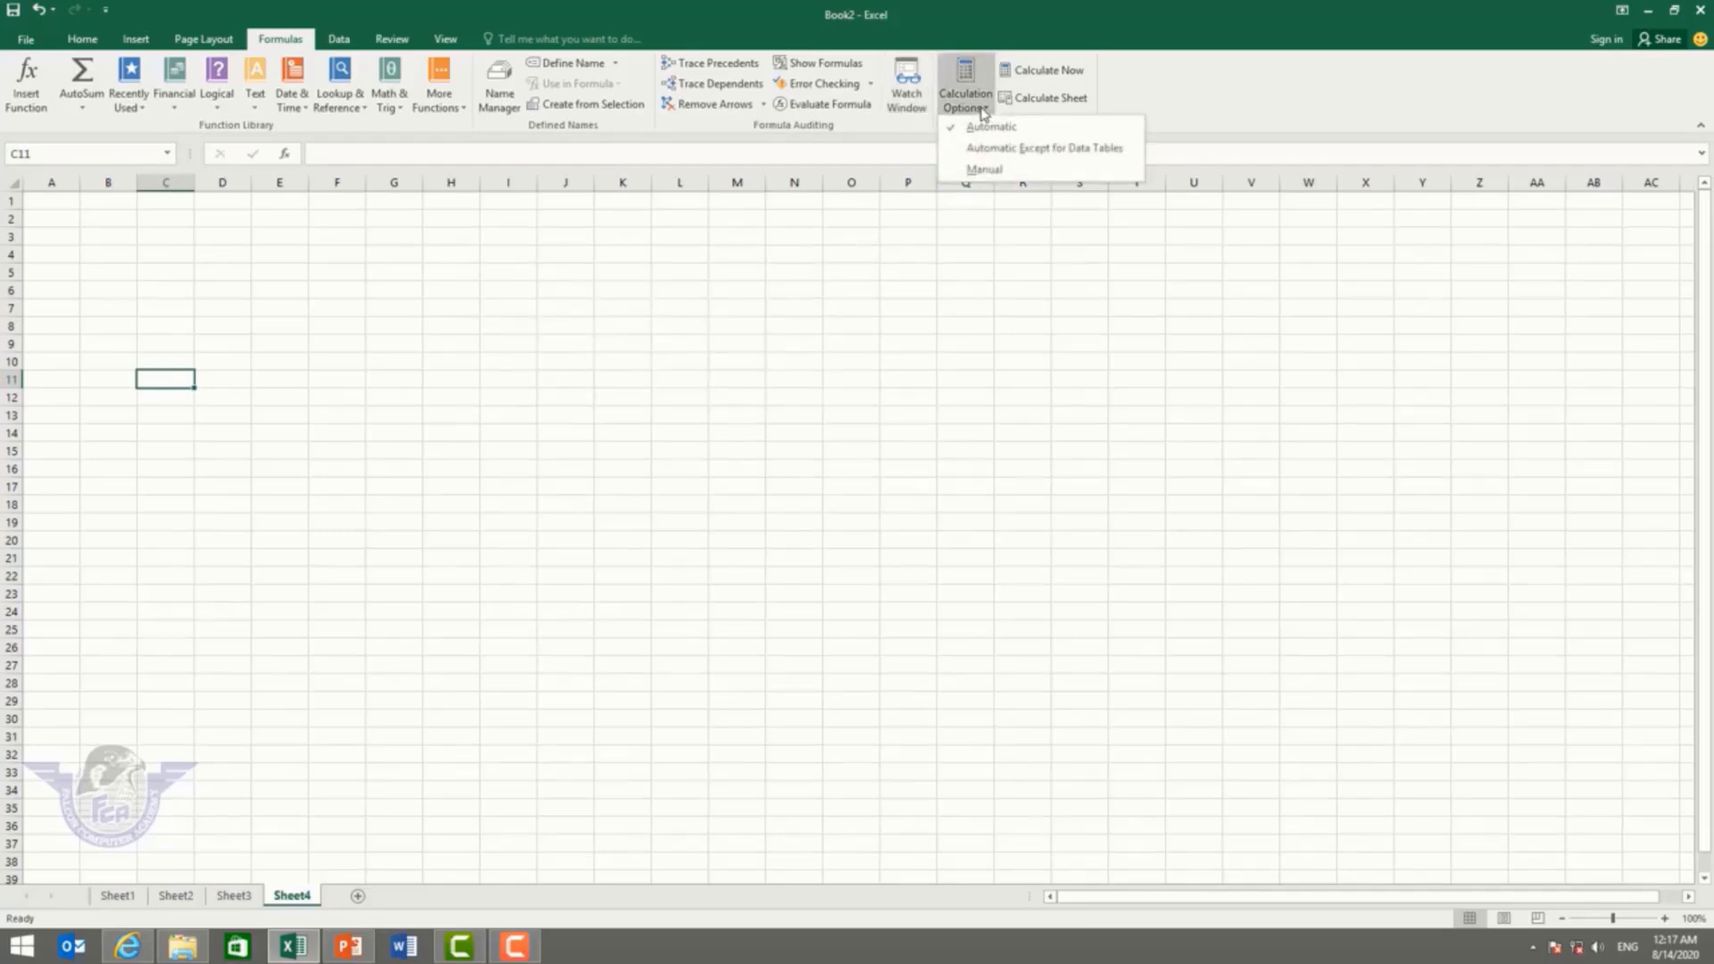
{"action": "left_click", "coordinate": [982, 109]}
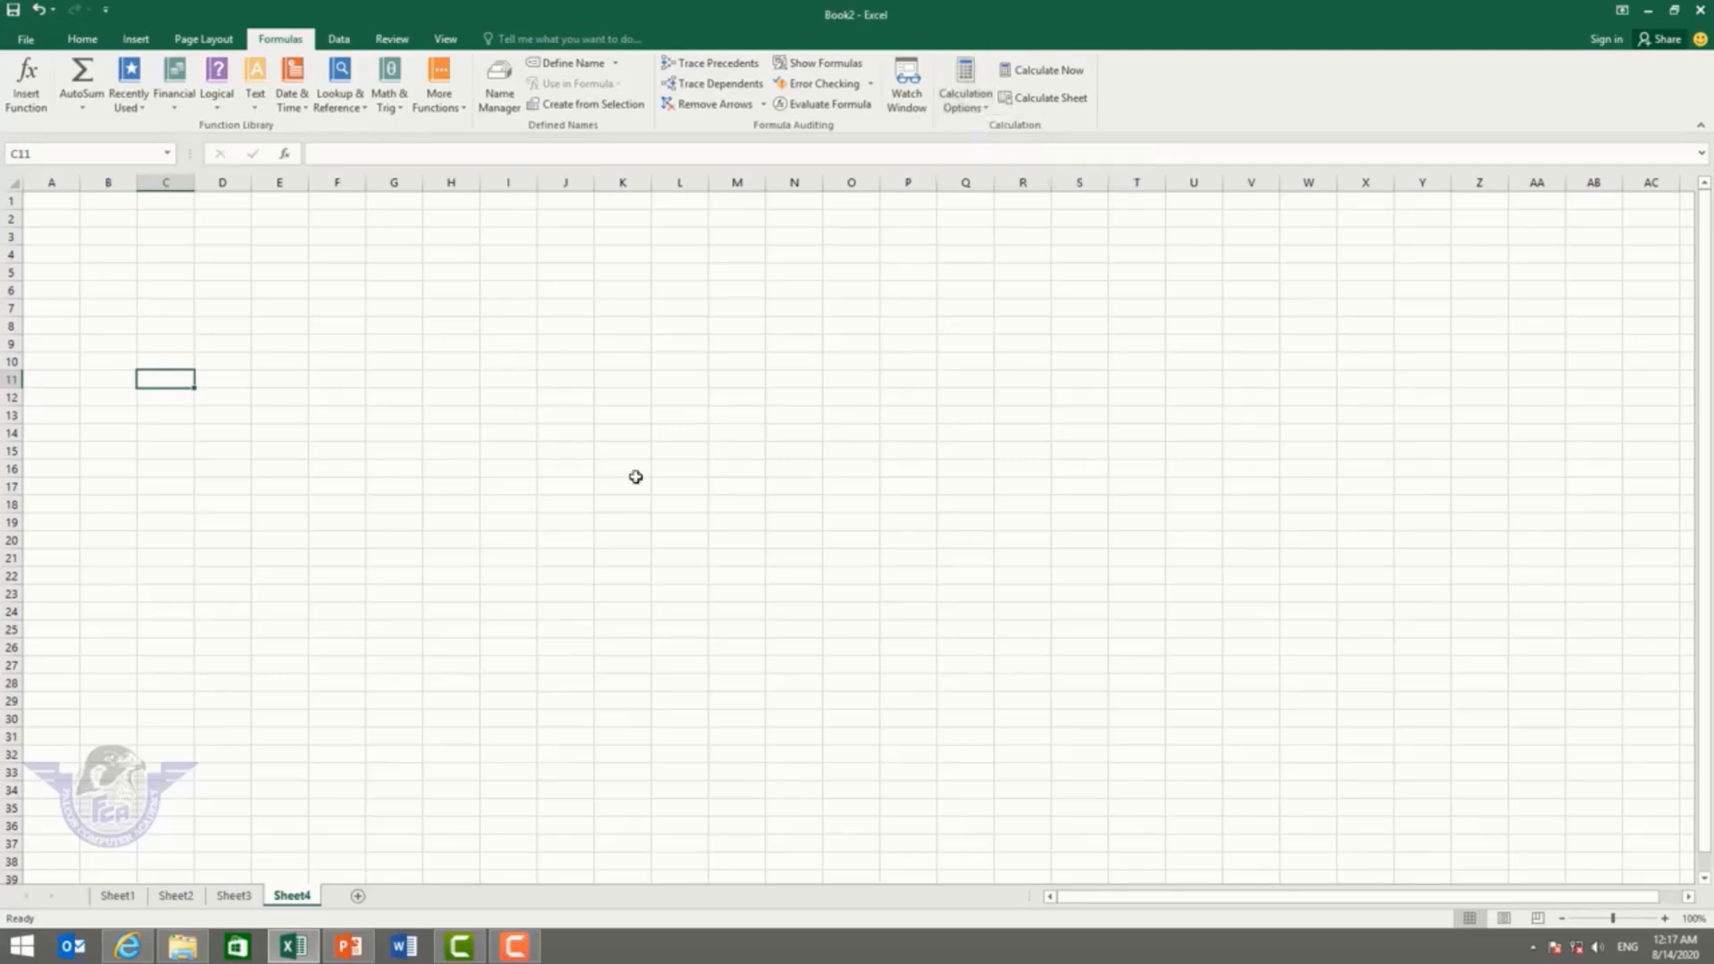
{"action": "left_click", "coordinate": [126, 895]}
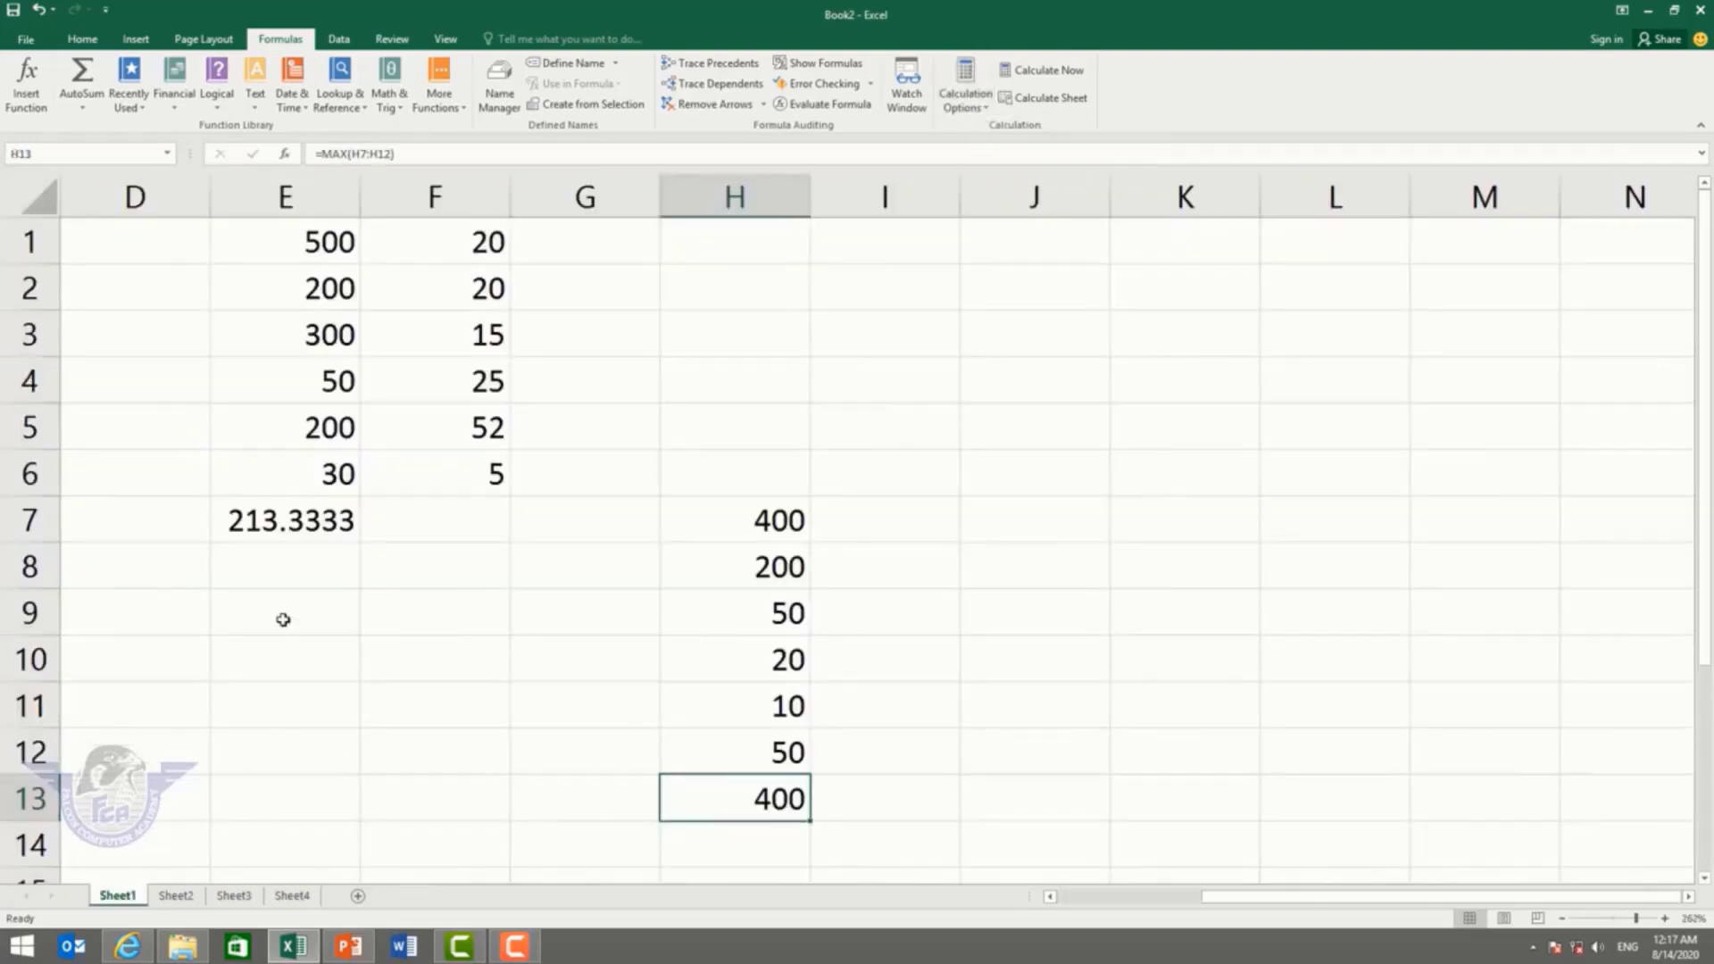
{"action": "left_click", "coordinate": [280, 614]}
{"action": "left_click_drag", "start_coordinate": [1303, 898], "coordinate": [1286, 897]}
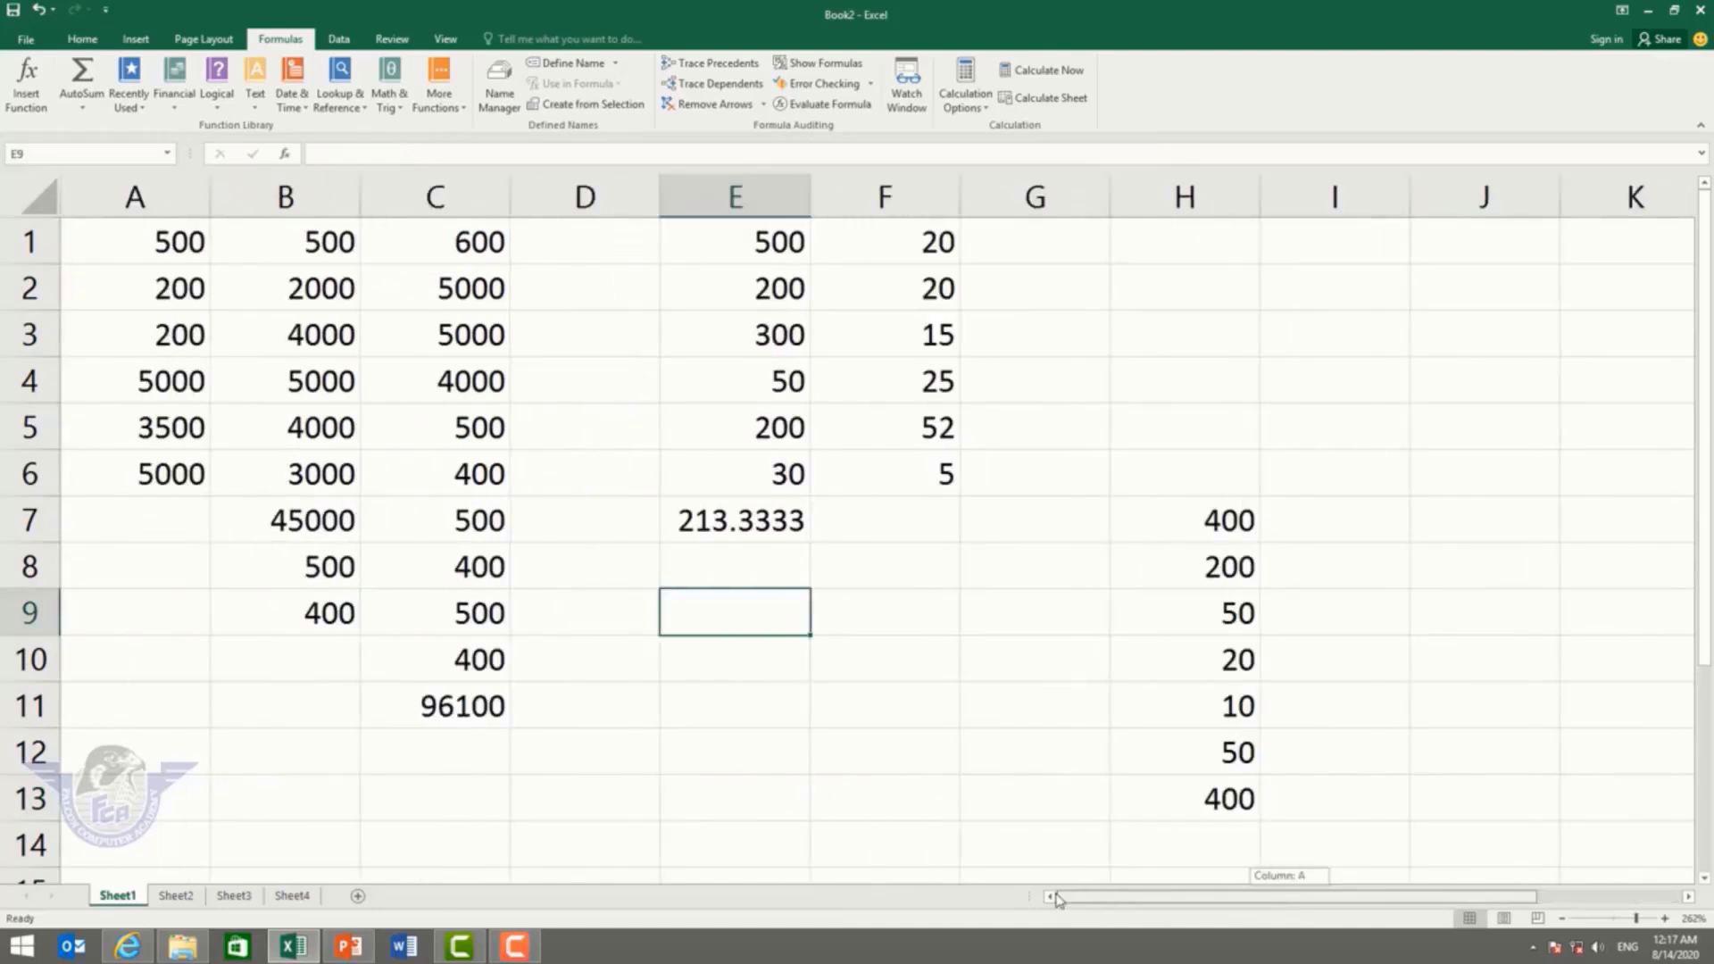
{"action": "left_click", "coordinate": [318, 375]}
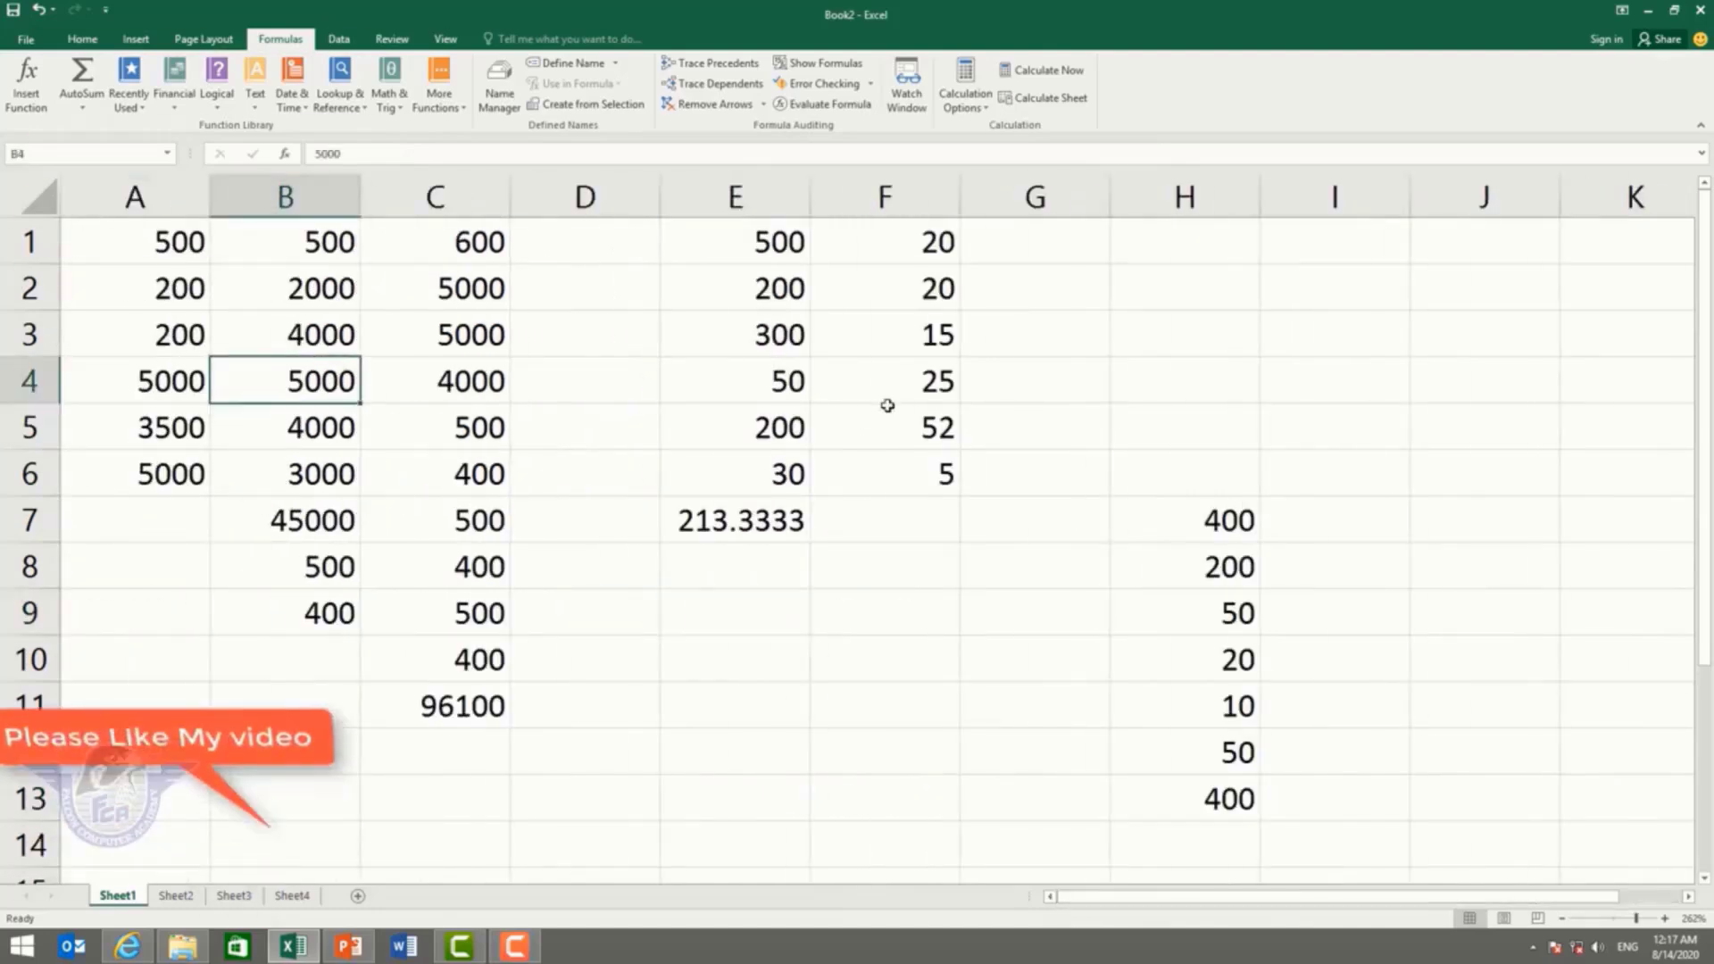
{"action": "type", "text": "4500"}
{"action": "key", "text": "Return"}
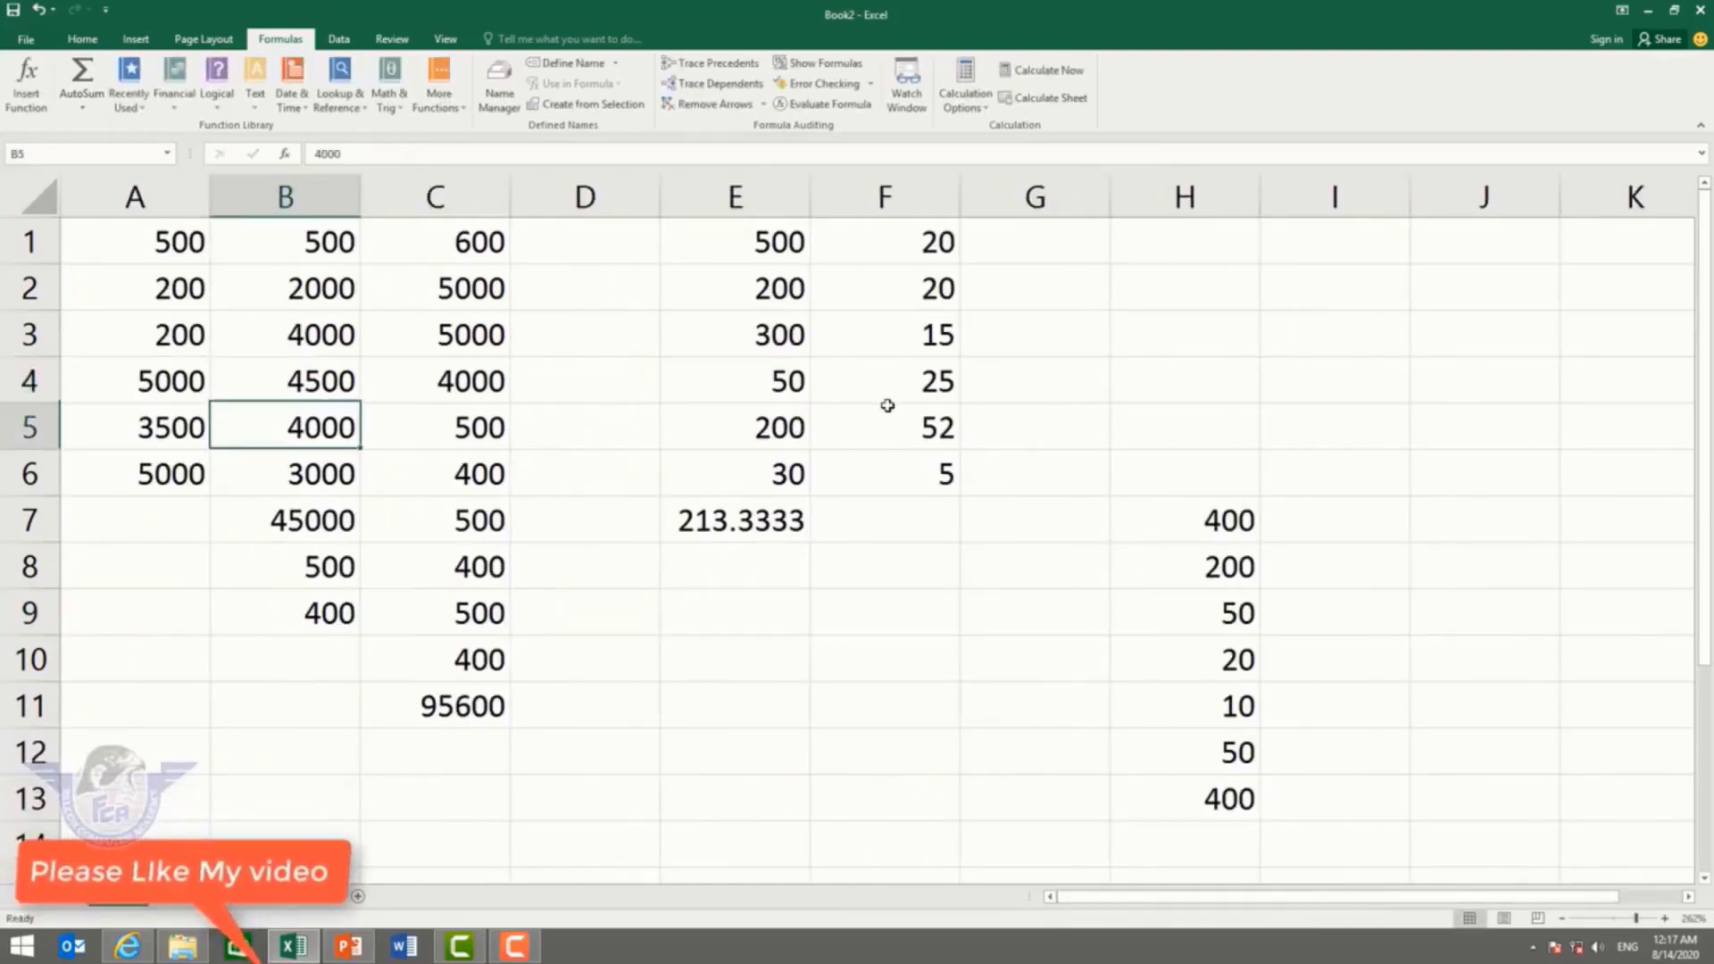
{"action": "left_click", "coordinate": [437, 661]}
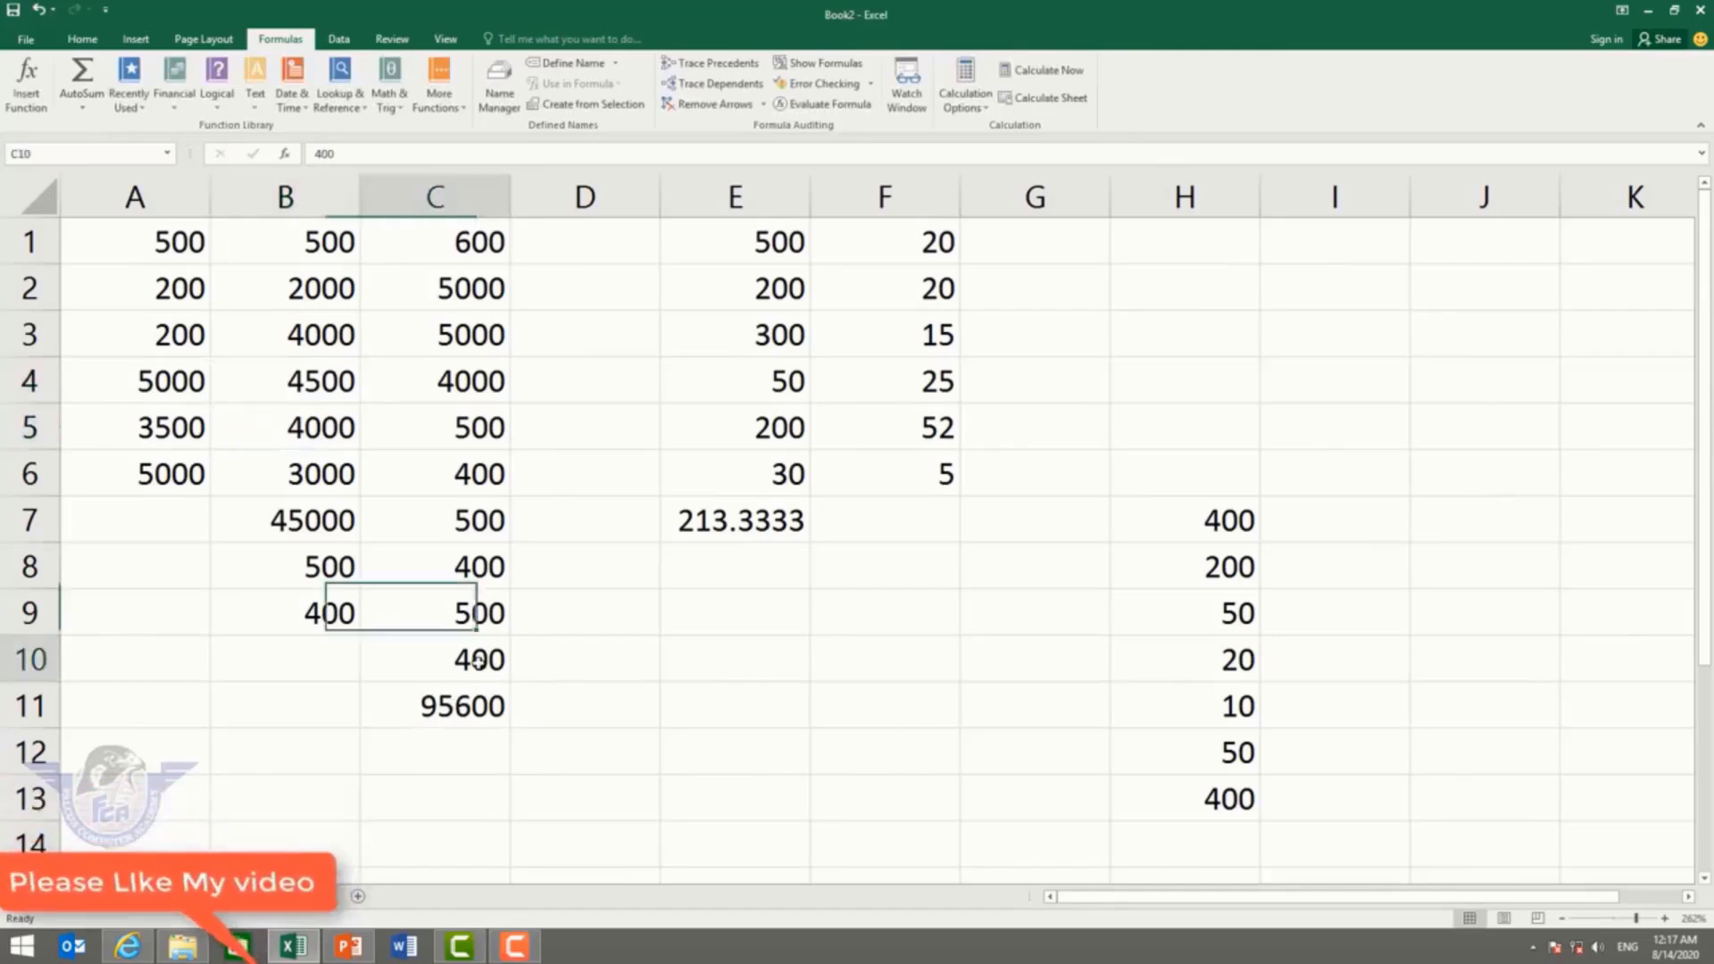
{"action": "type", "text": "12000"}
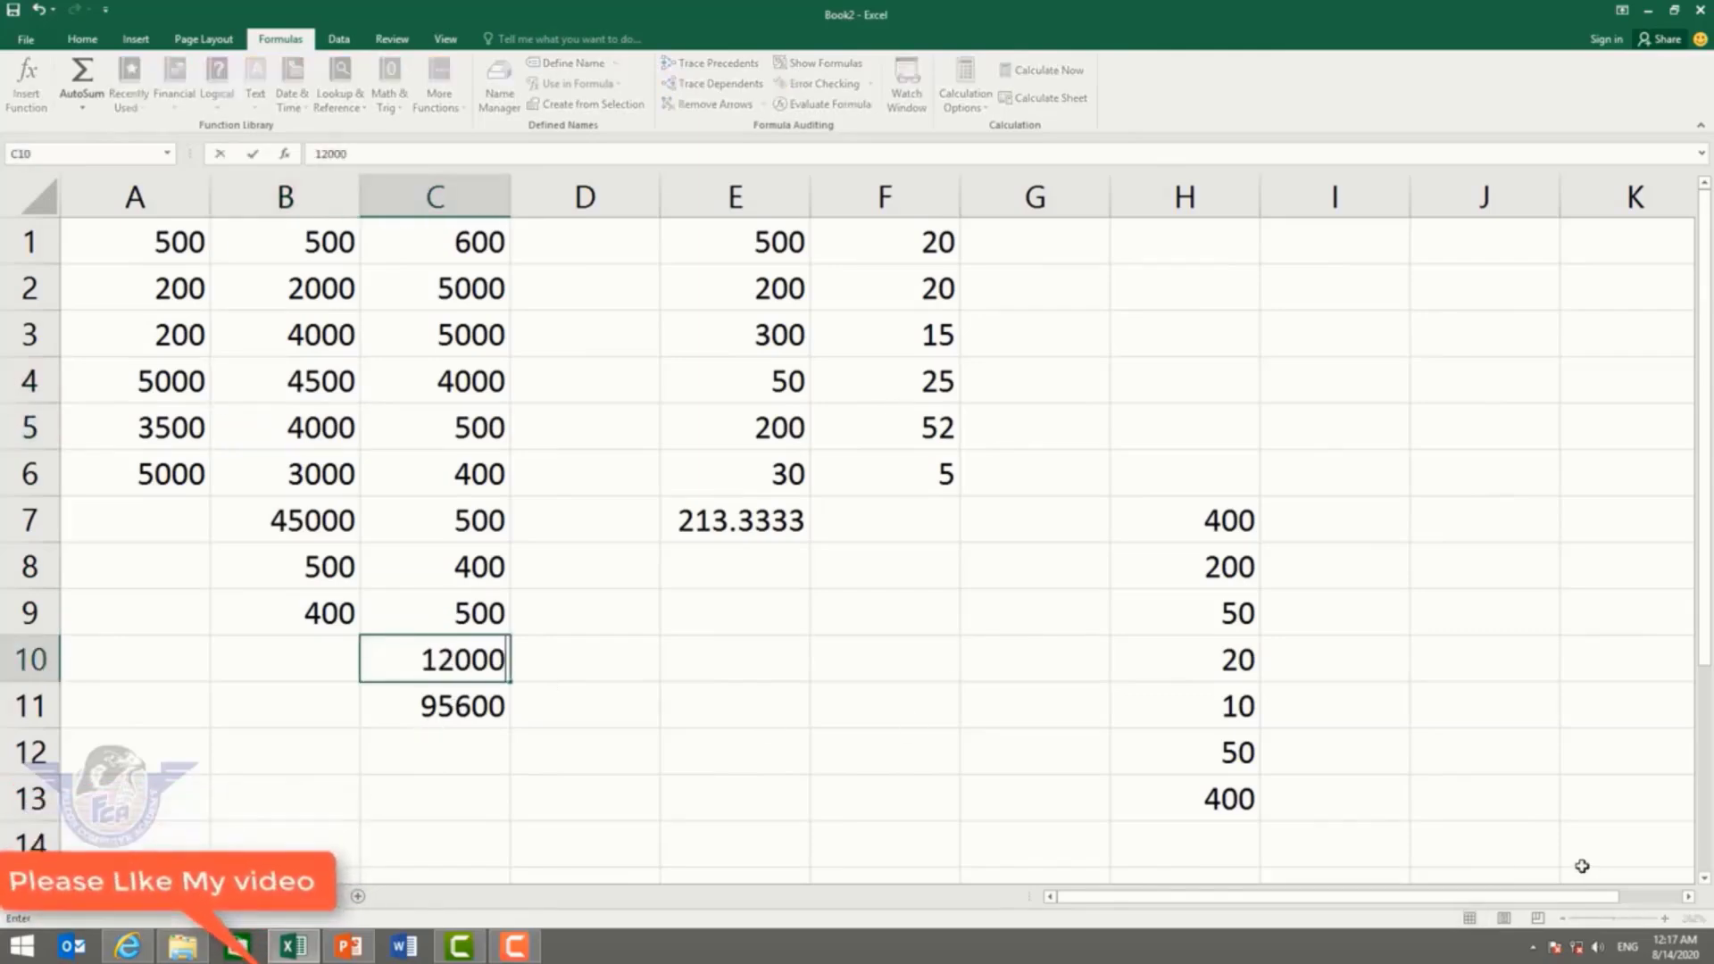
{"action": "key", "text": "Return"}
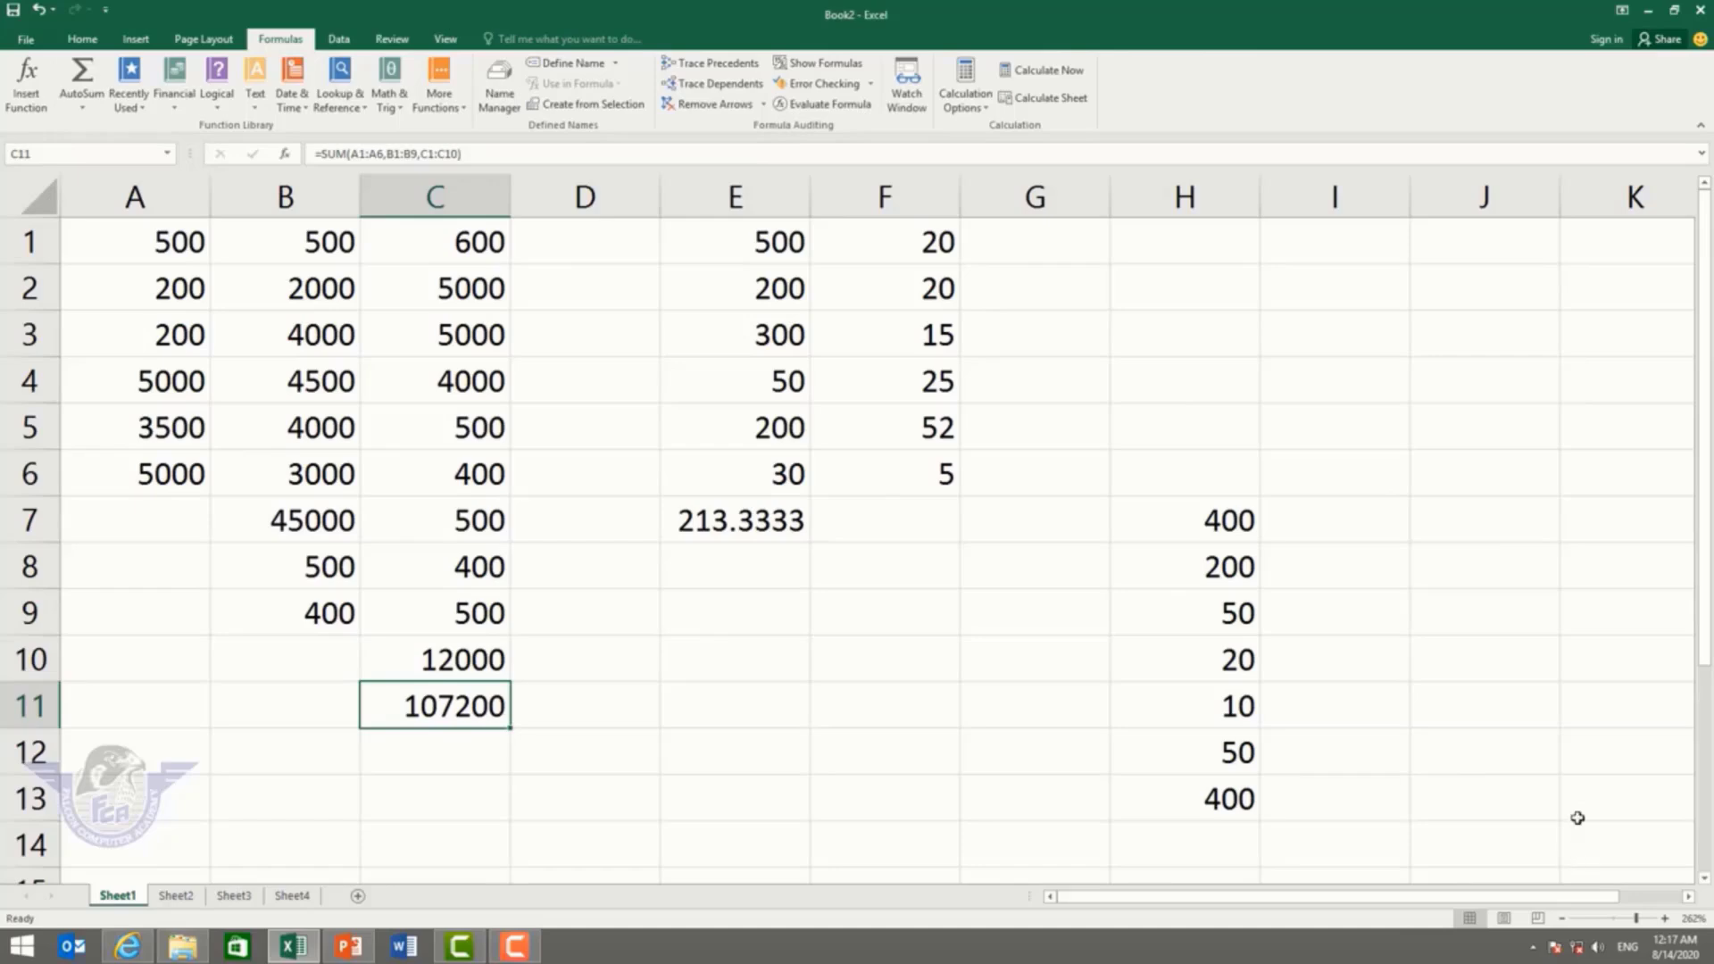
Step: Under Manual calculation set C7 to 45000 and C8 to 25000, then restore Automatic
{"action": "left_click", "coordinate": [975, 101]}
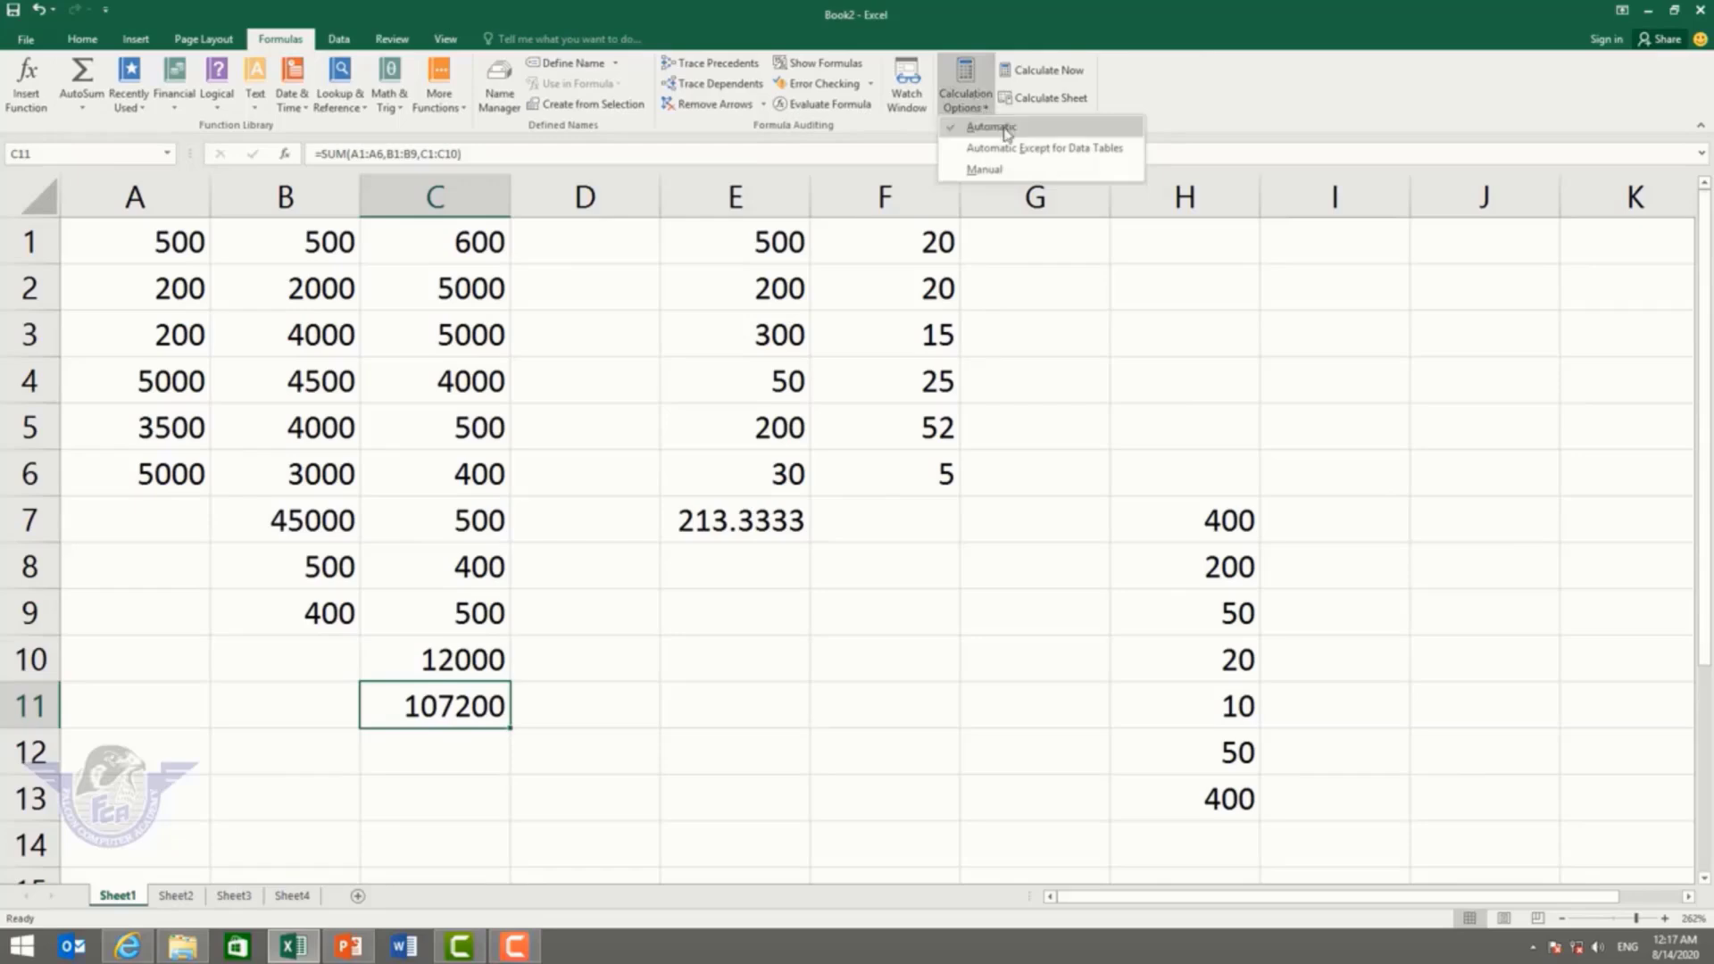
{"action": "left_click", "coordinate": [985, 168]}
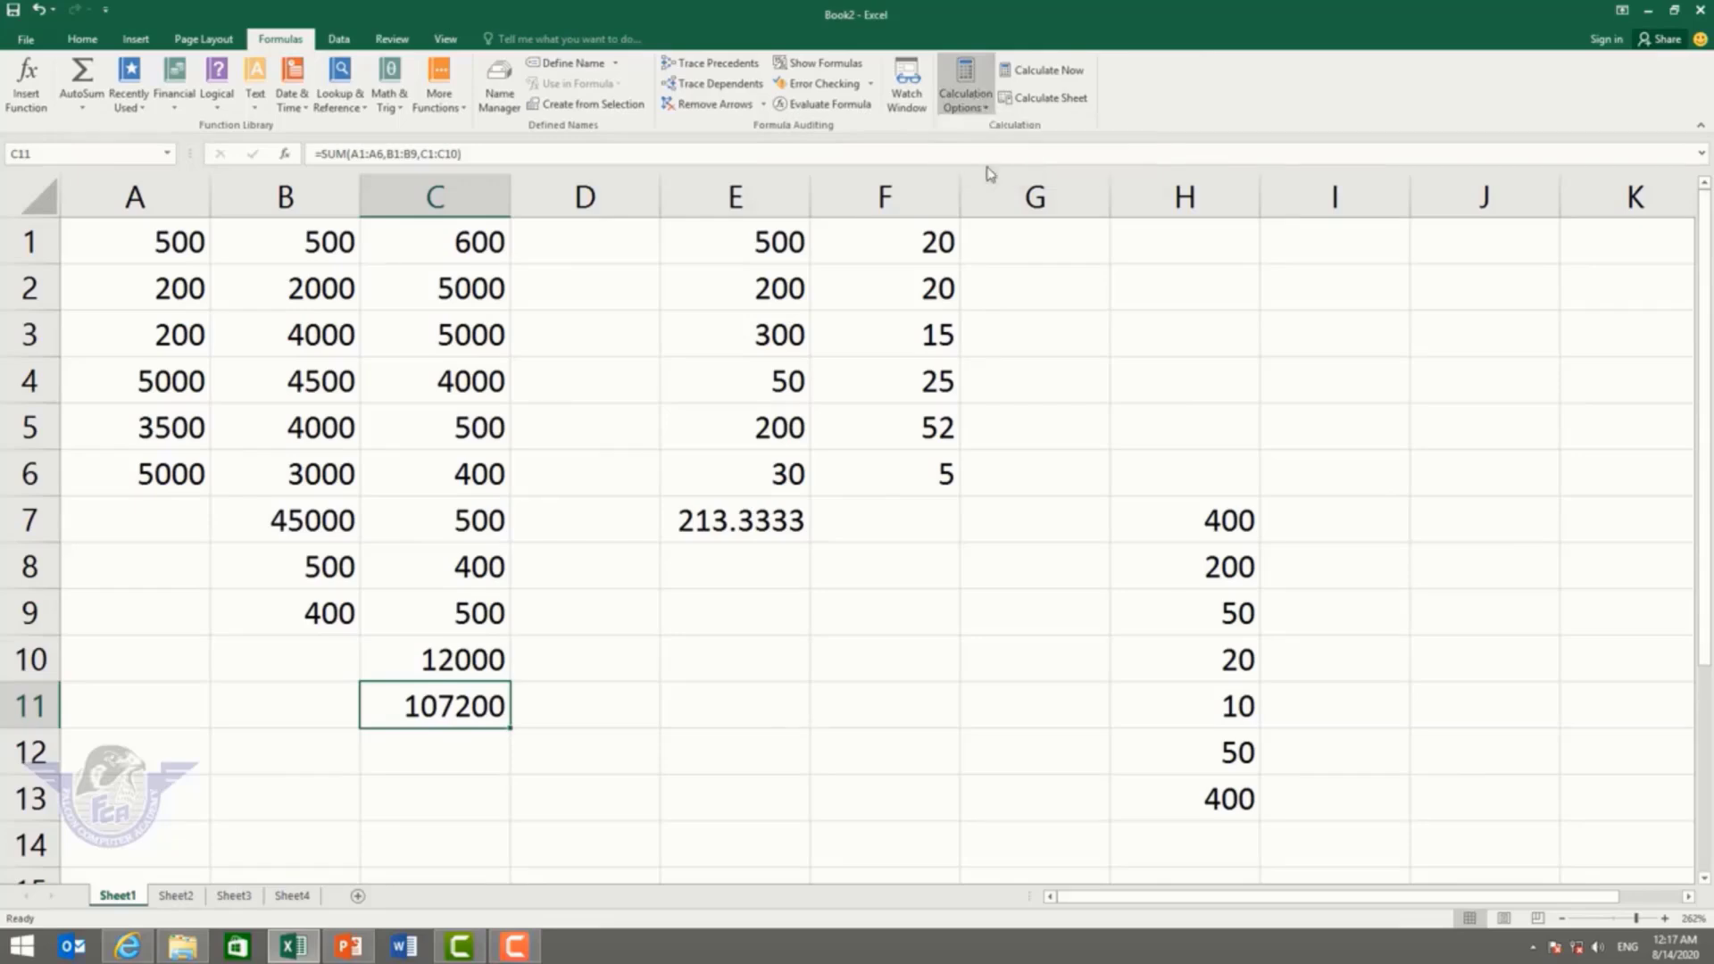
{"action": "left_click", "coordinate": [489, 512]}
{"action": "type", "text": "45000"}
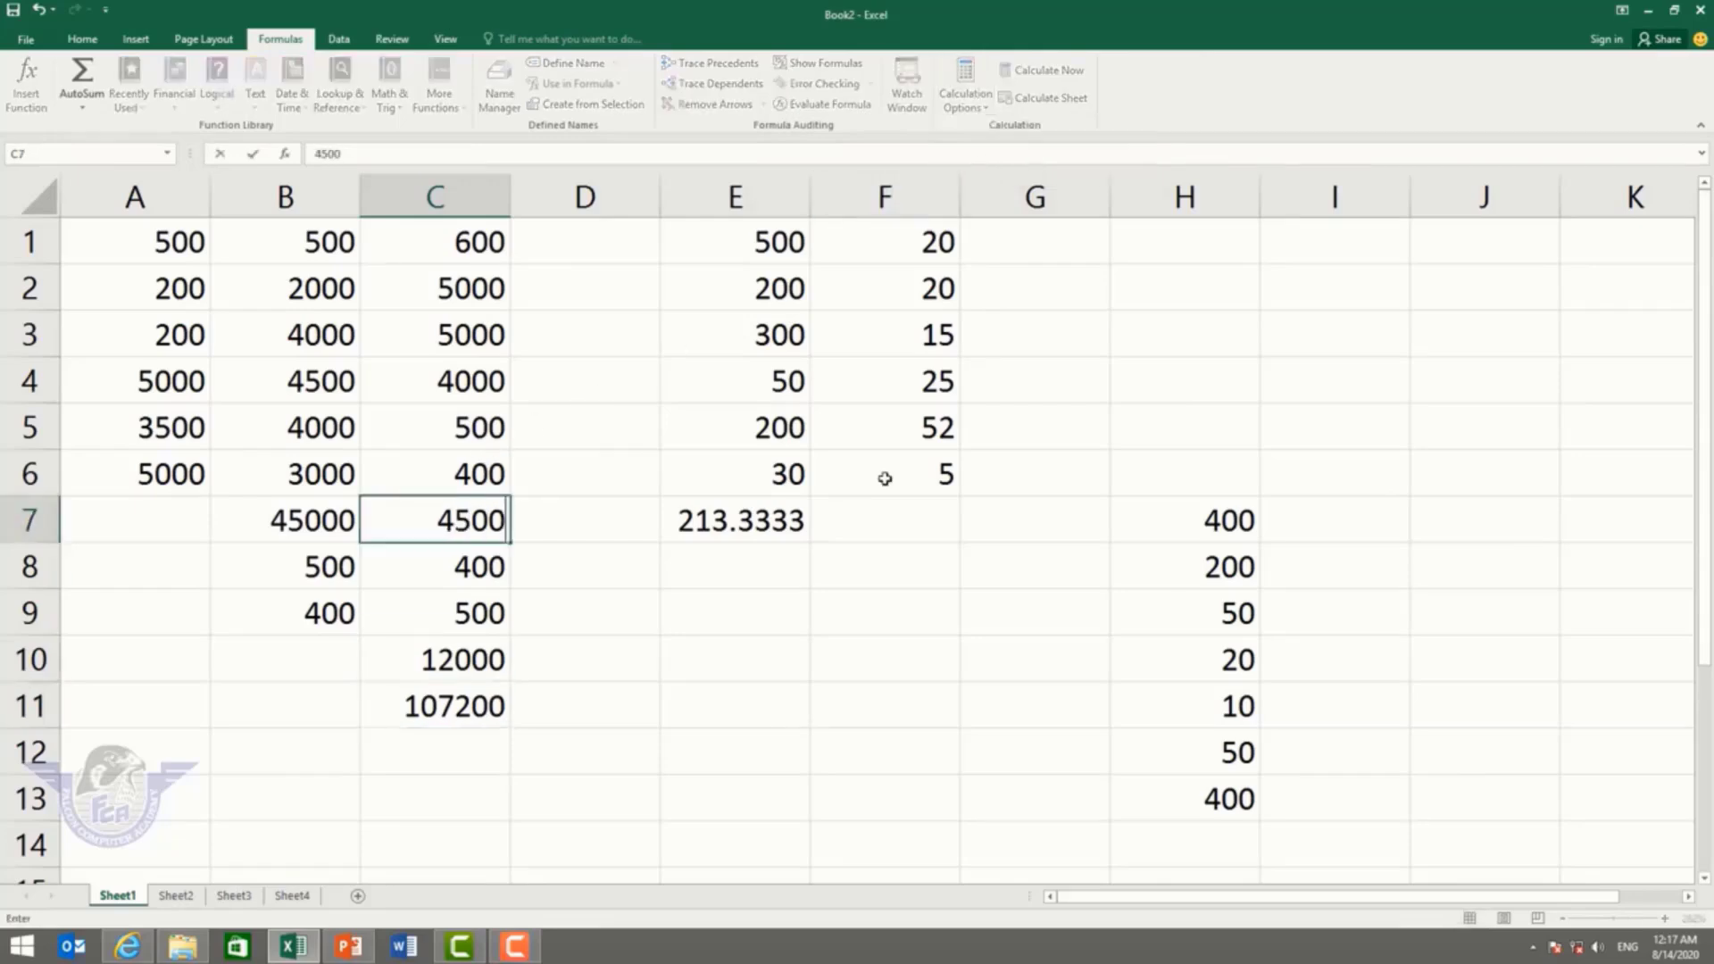
{"action": "key", "text": "Return"}
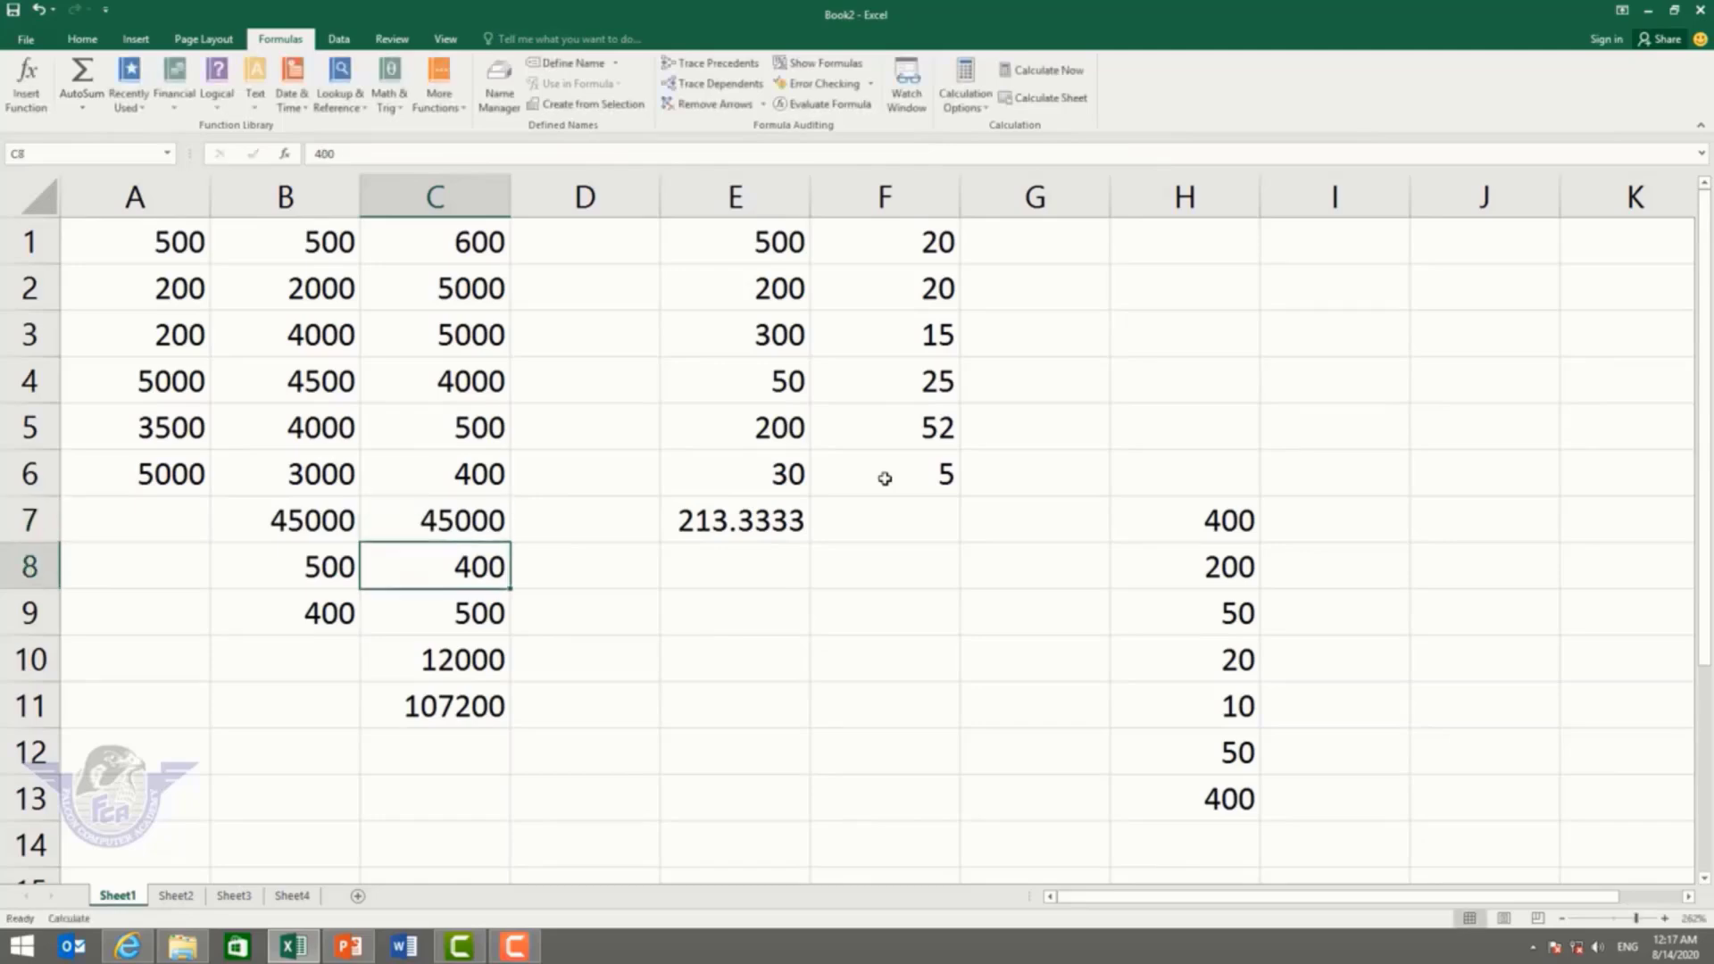
{"action": "type", "text": "25000"}
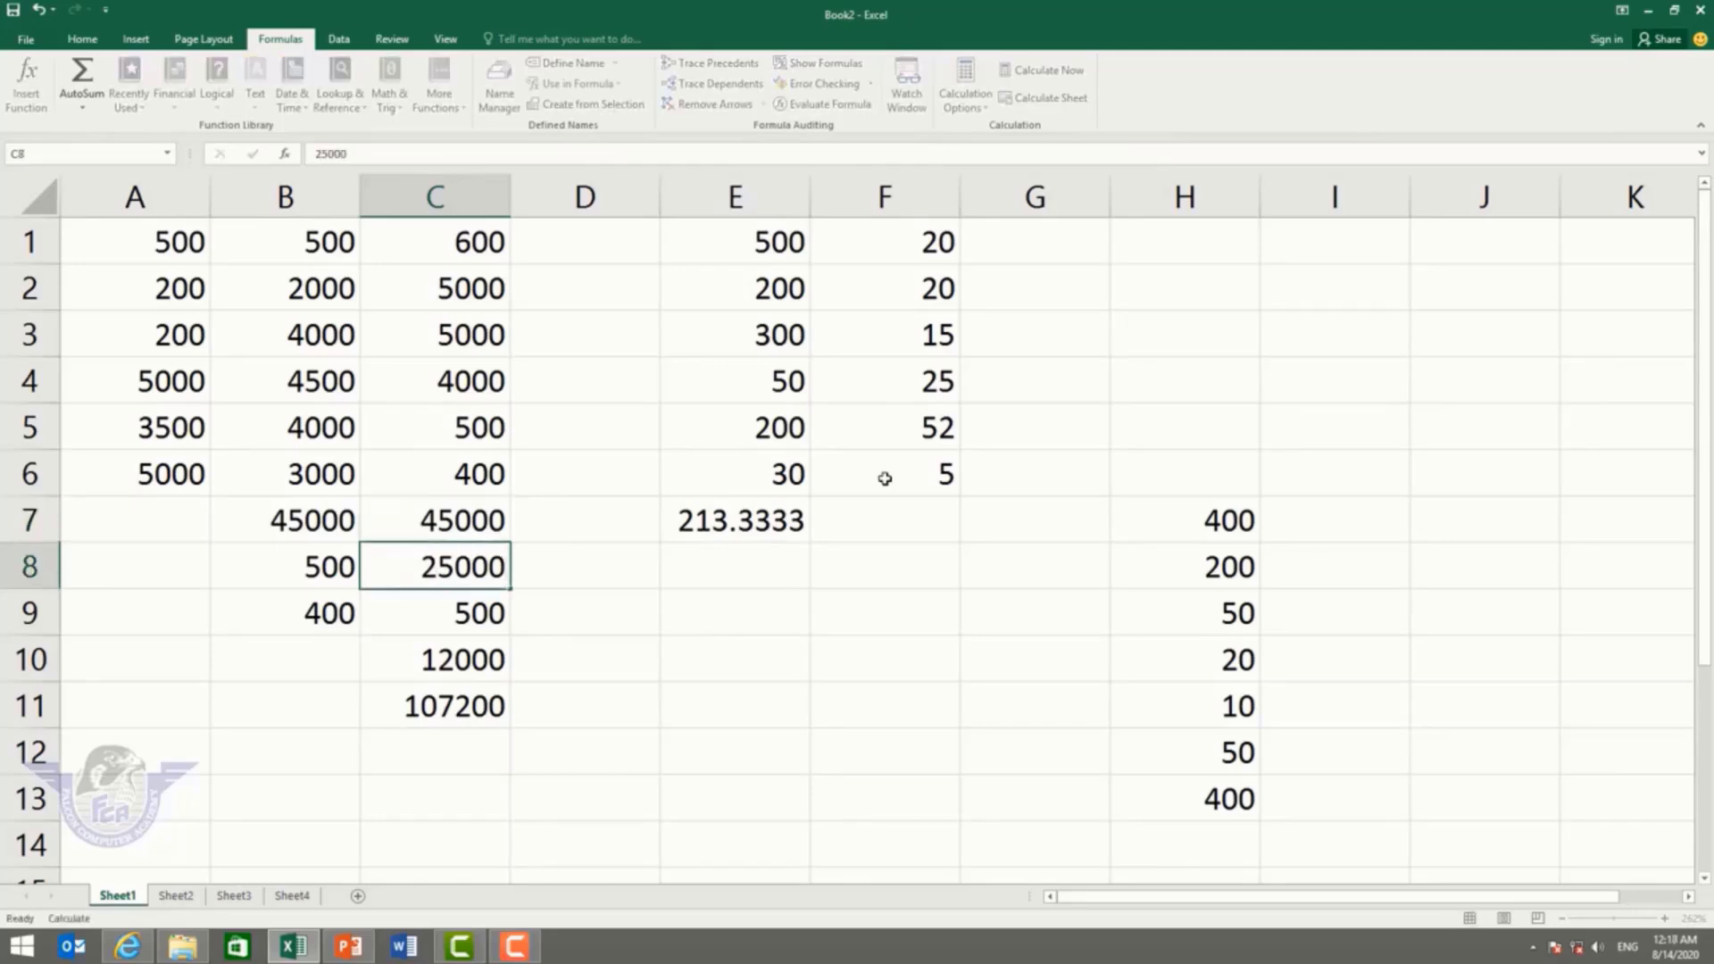
{"action": "key", "text": "Return"}
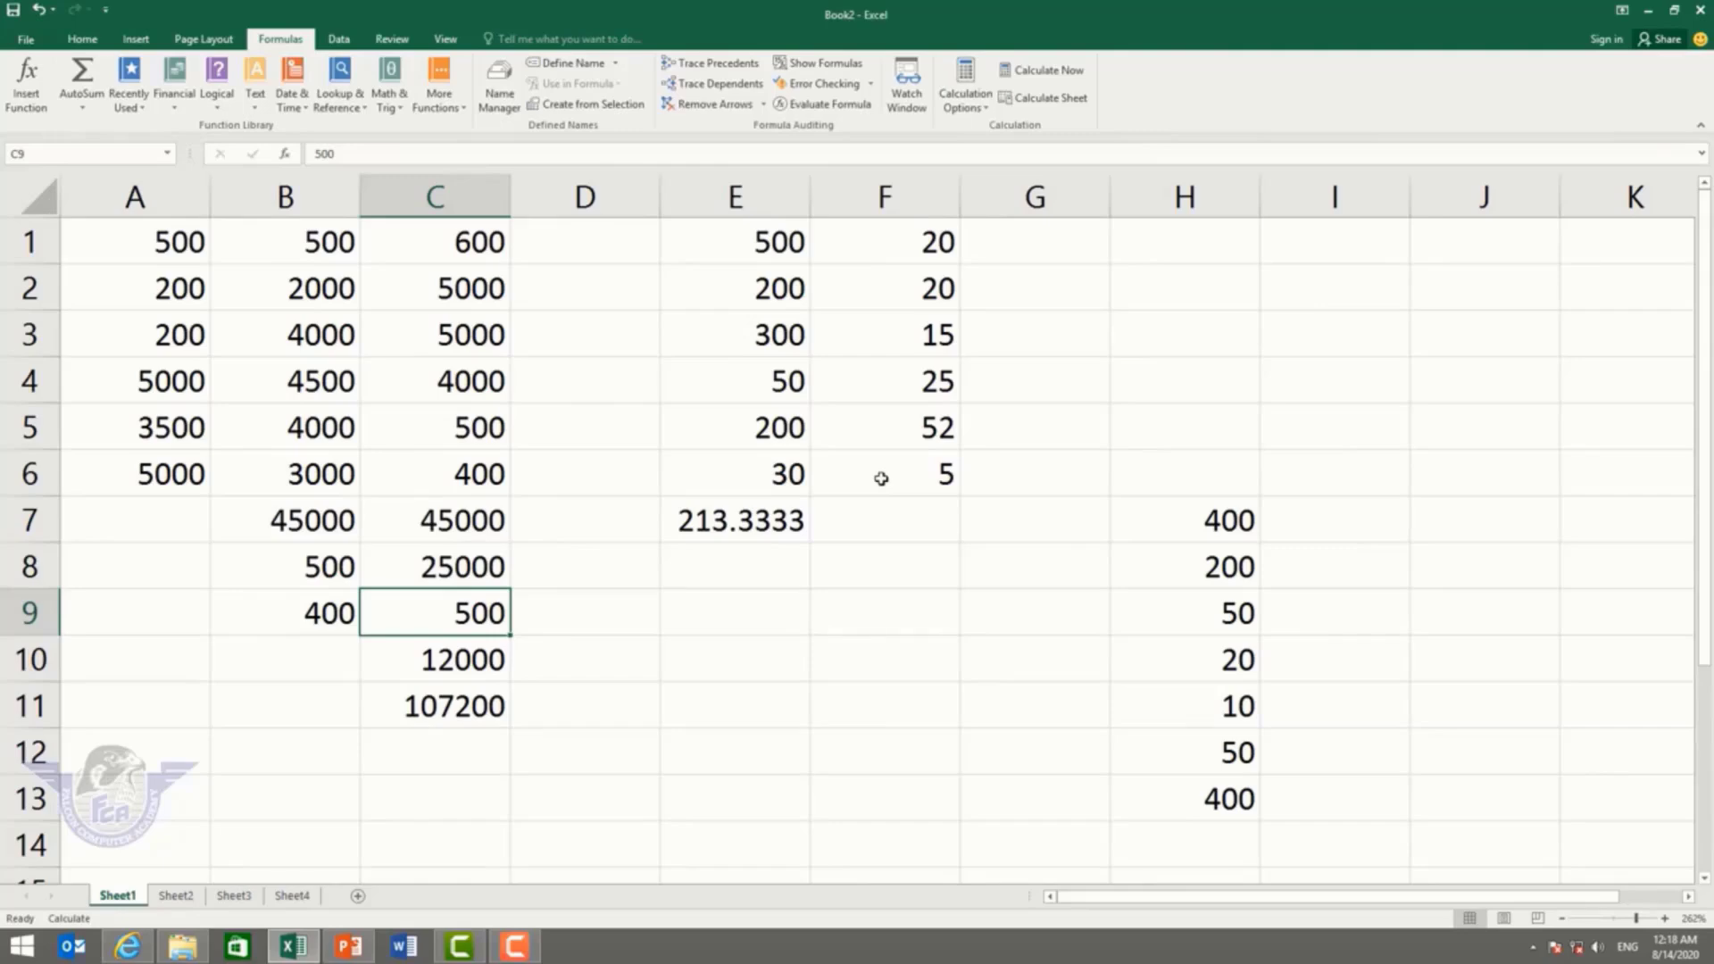
{"action": "left_click", "coordinate": [965, 97]}
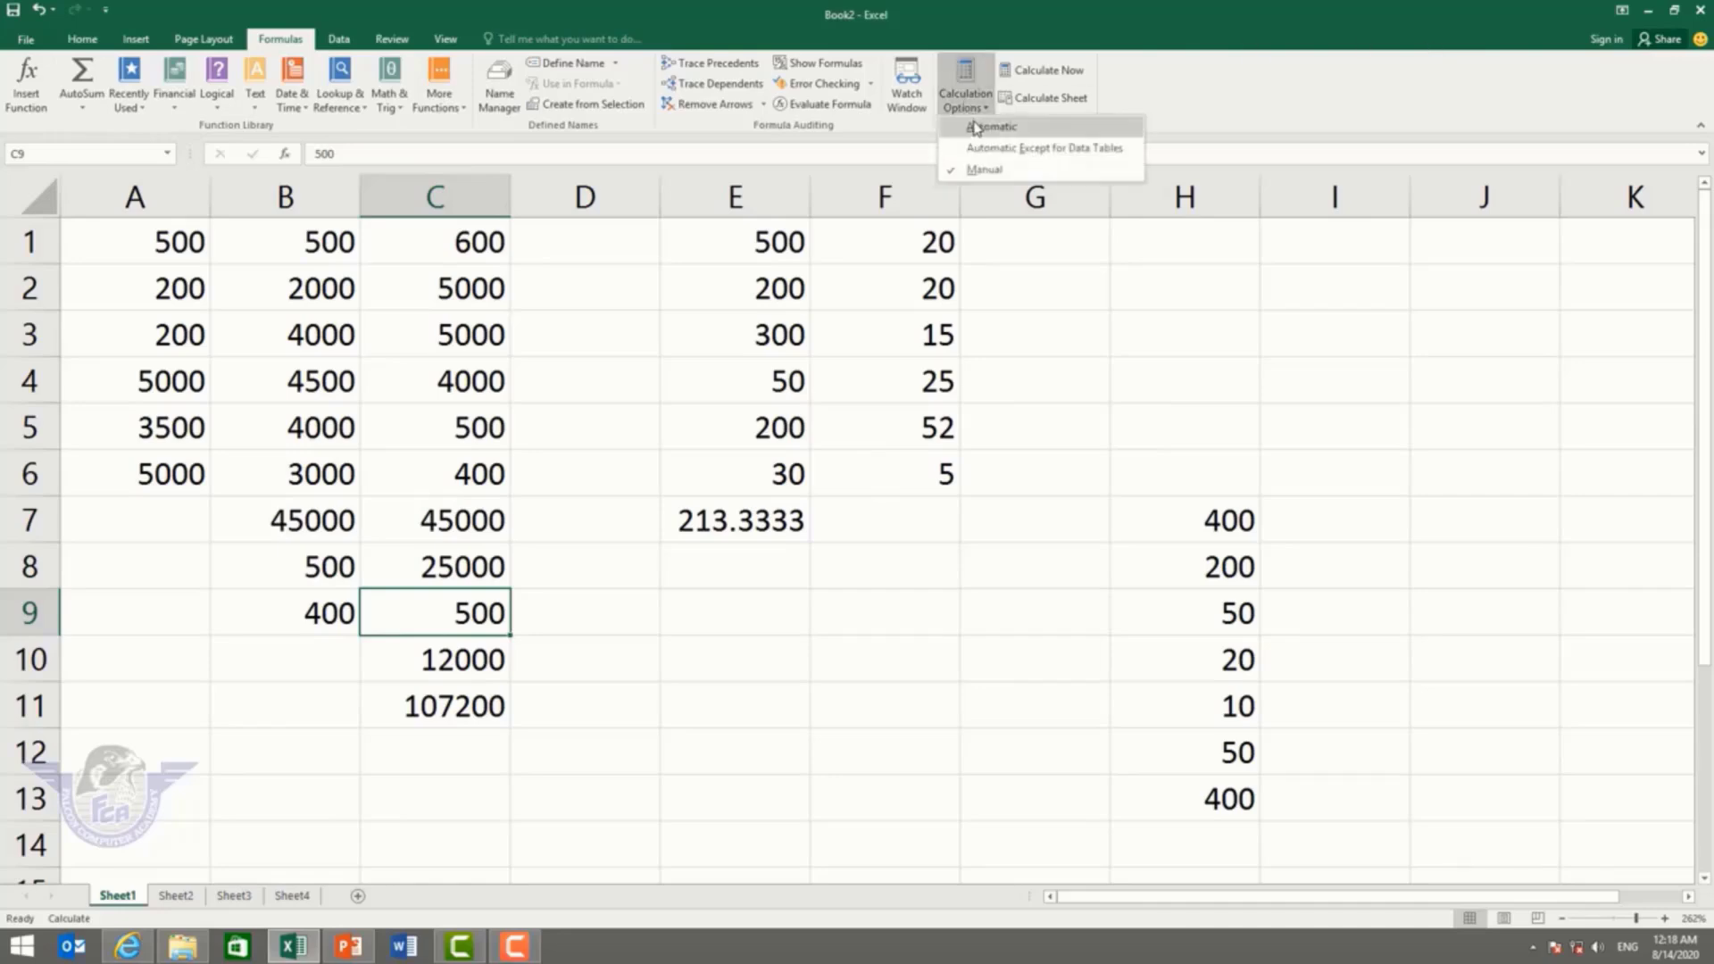
{"action": "left_click", "coordinate": [975, 127]}
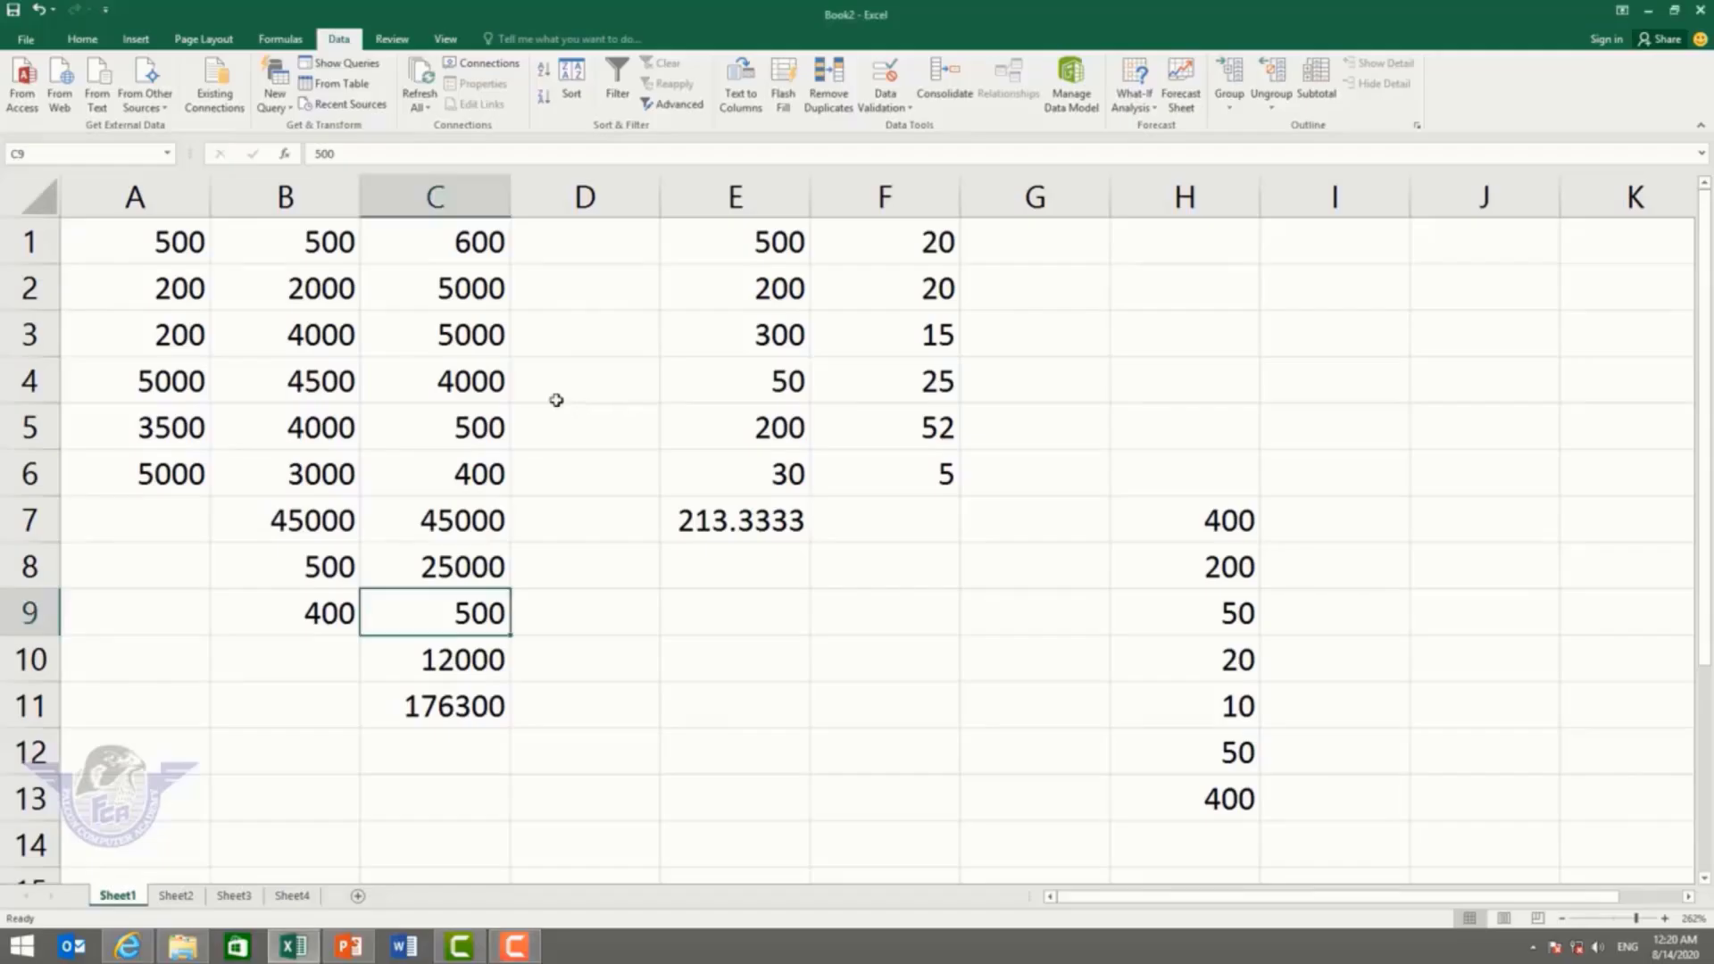
Step: Go to the empty Sheet2 and zoom in to about 274%
{"action": "left_click", "coordinate": [281, 39]}
{"action": "left_click", "coordinate": [339, 41]}
{"action": "left_click", "coordinate": [177, 898]}
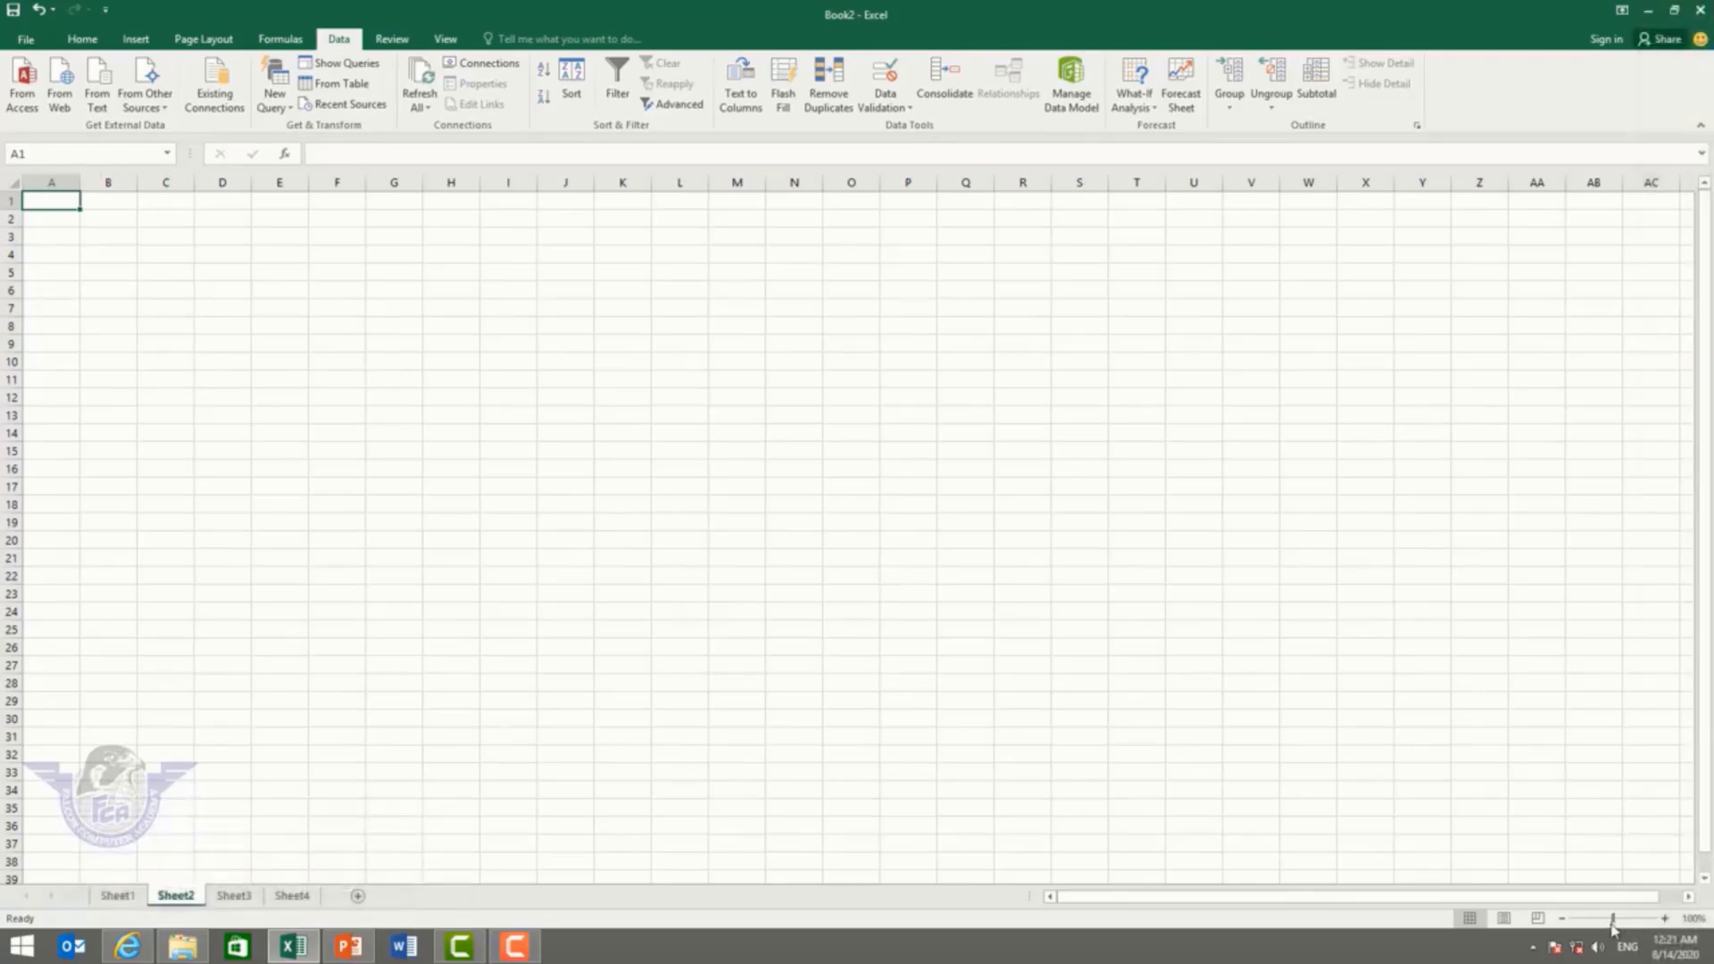
{"action": "left_click_drag", "start_coordinate": [1612, 917], "coordinate": [1636, 917]}
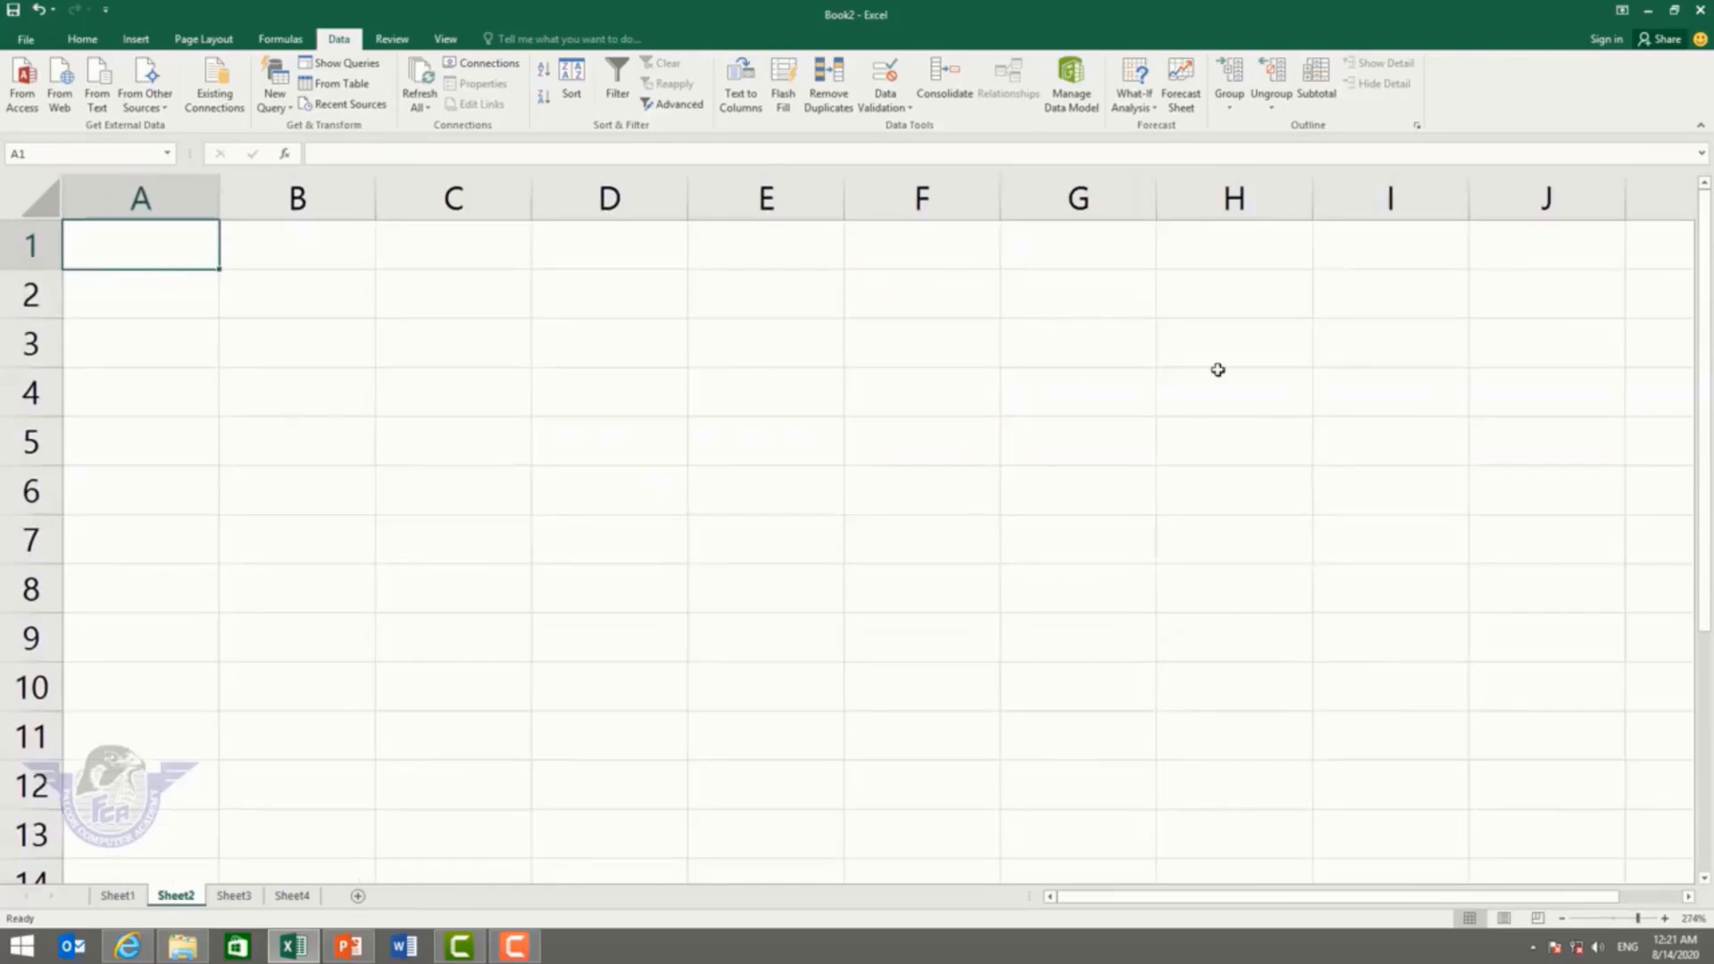
Step: Type zahid, zeeshan, majid and rashid into A1:A4, correcting the misspelled zeeshan
{"action": "type", "text": "zahid"}
{"action": "key", "text": "Return"}
{"action": "type", "text": "ze"}
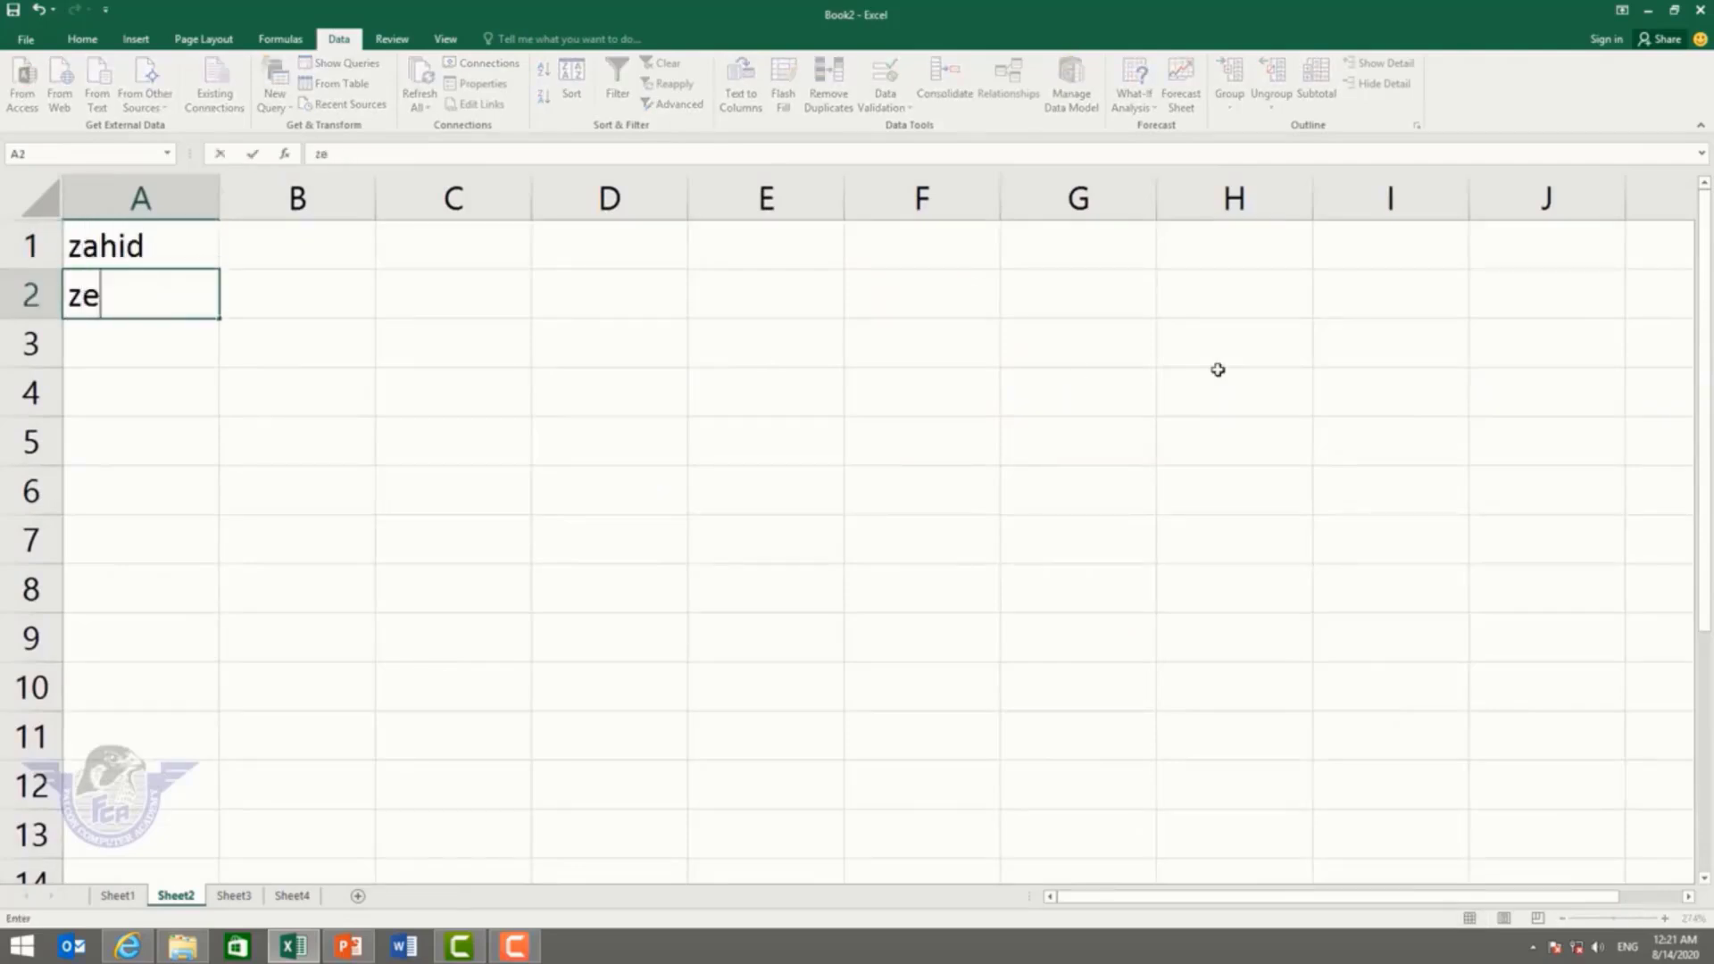
{"action": "type", "text": "eshand"}
{"action": "key", "text": "Return"}
{"action": "type", "text": "ma"}
{"action": "key", "text": "Escape"}
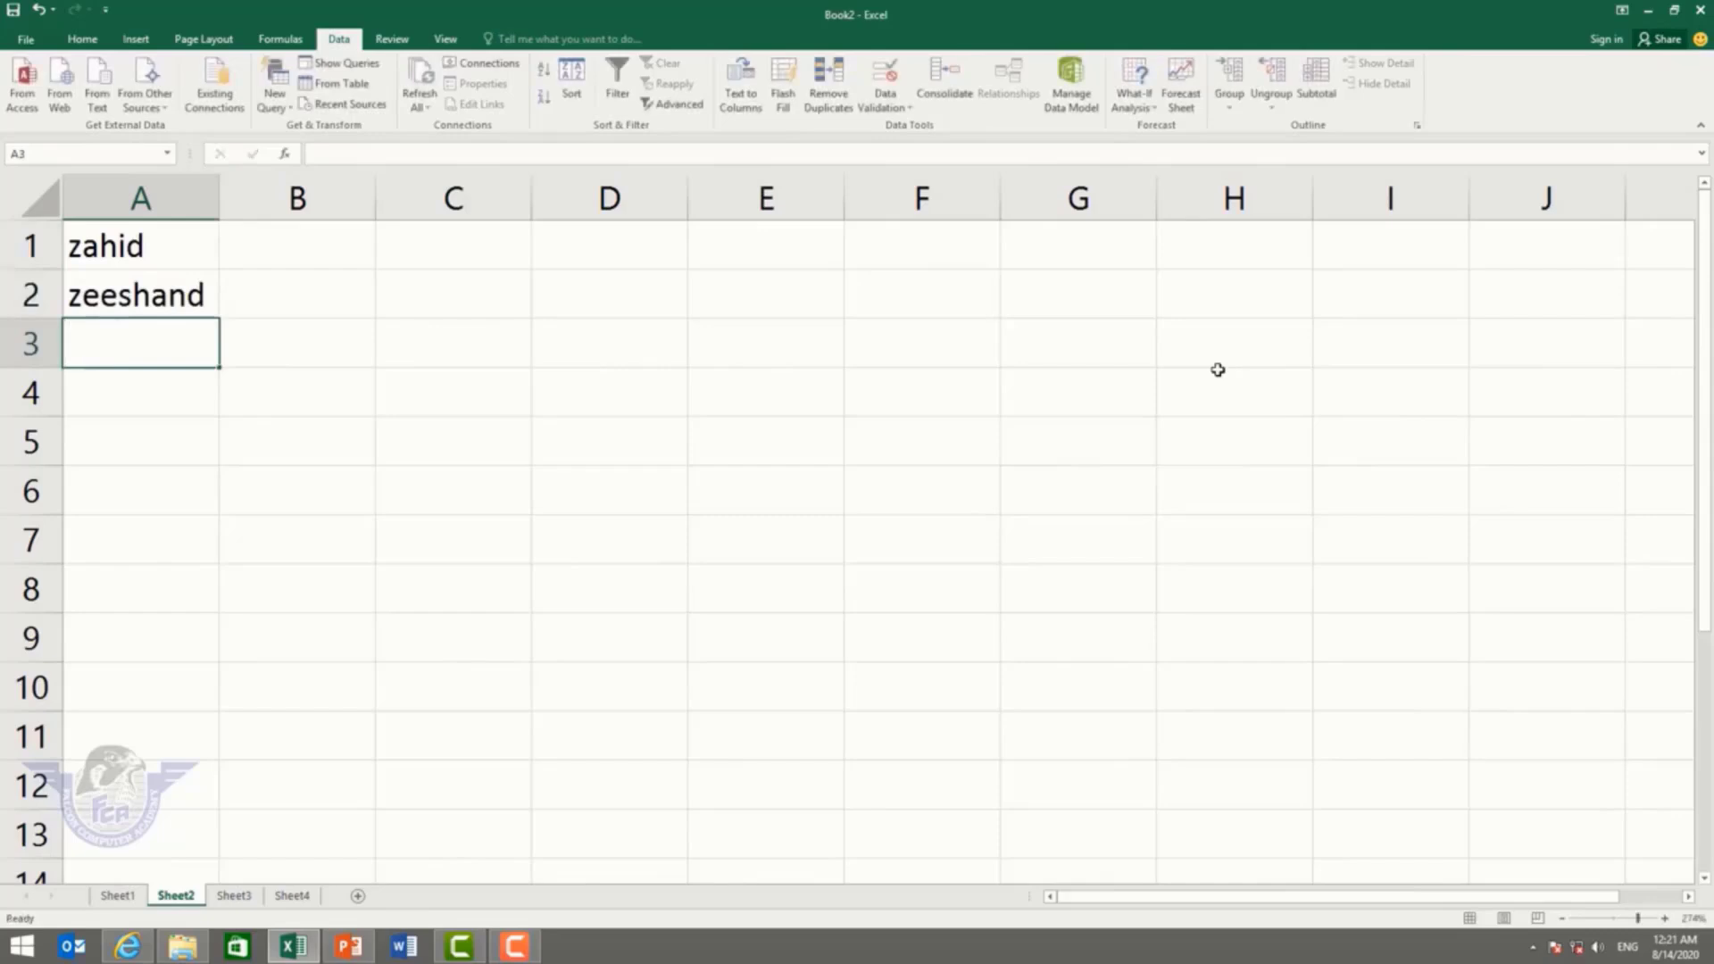
{"action": "key", "text": "Up"}
{"action": "type", "text": "zeeshan"}
{"action": "key", "text": "Return"}
{"action": "type", "text": "majid"}
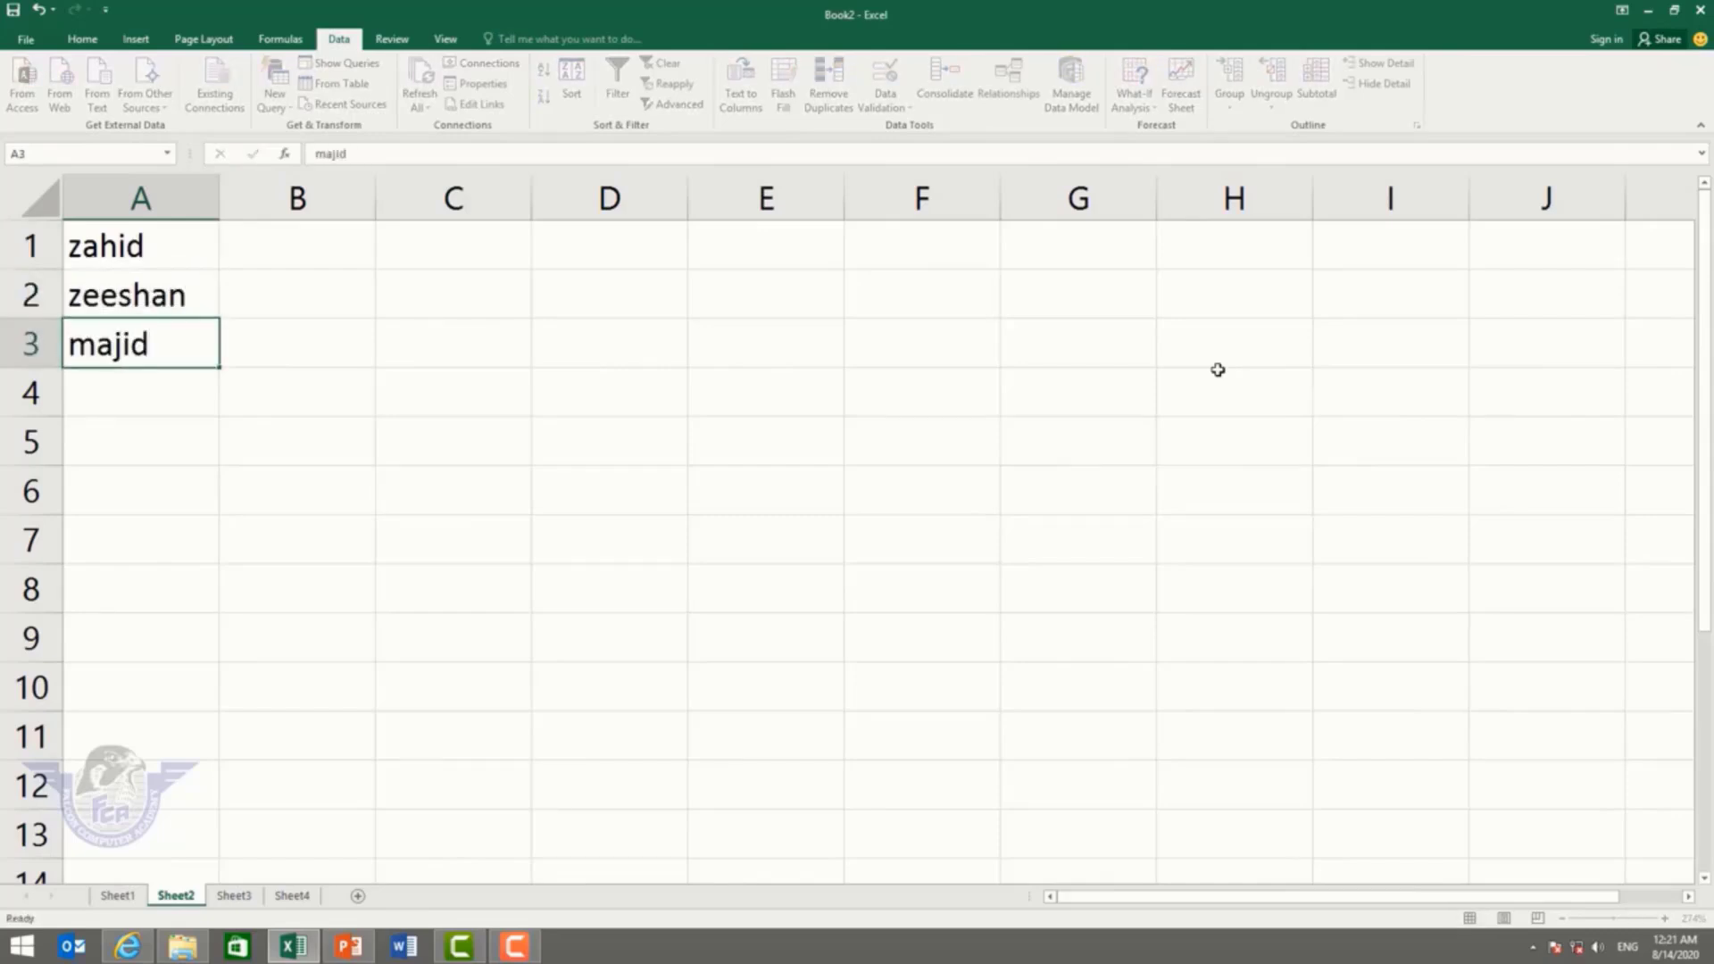
{"action": "key", "text": "Return"}
{"action": "type", "text": "rashid"}
{"action": "key", "text": "Return"}
Step: Type kashif, ali, amir, umair, gopal, vijay, nazar and basit into A5:A12
{"action": "type", "text": "kashif"}
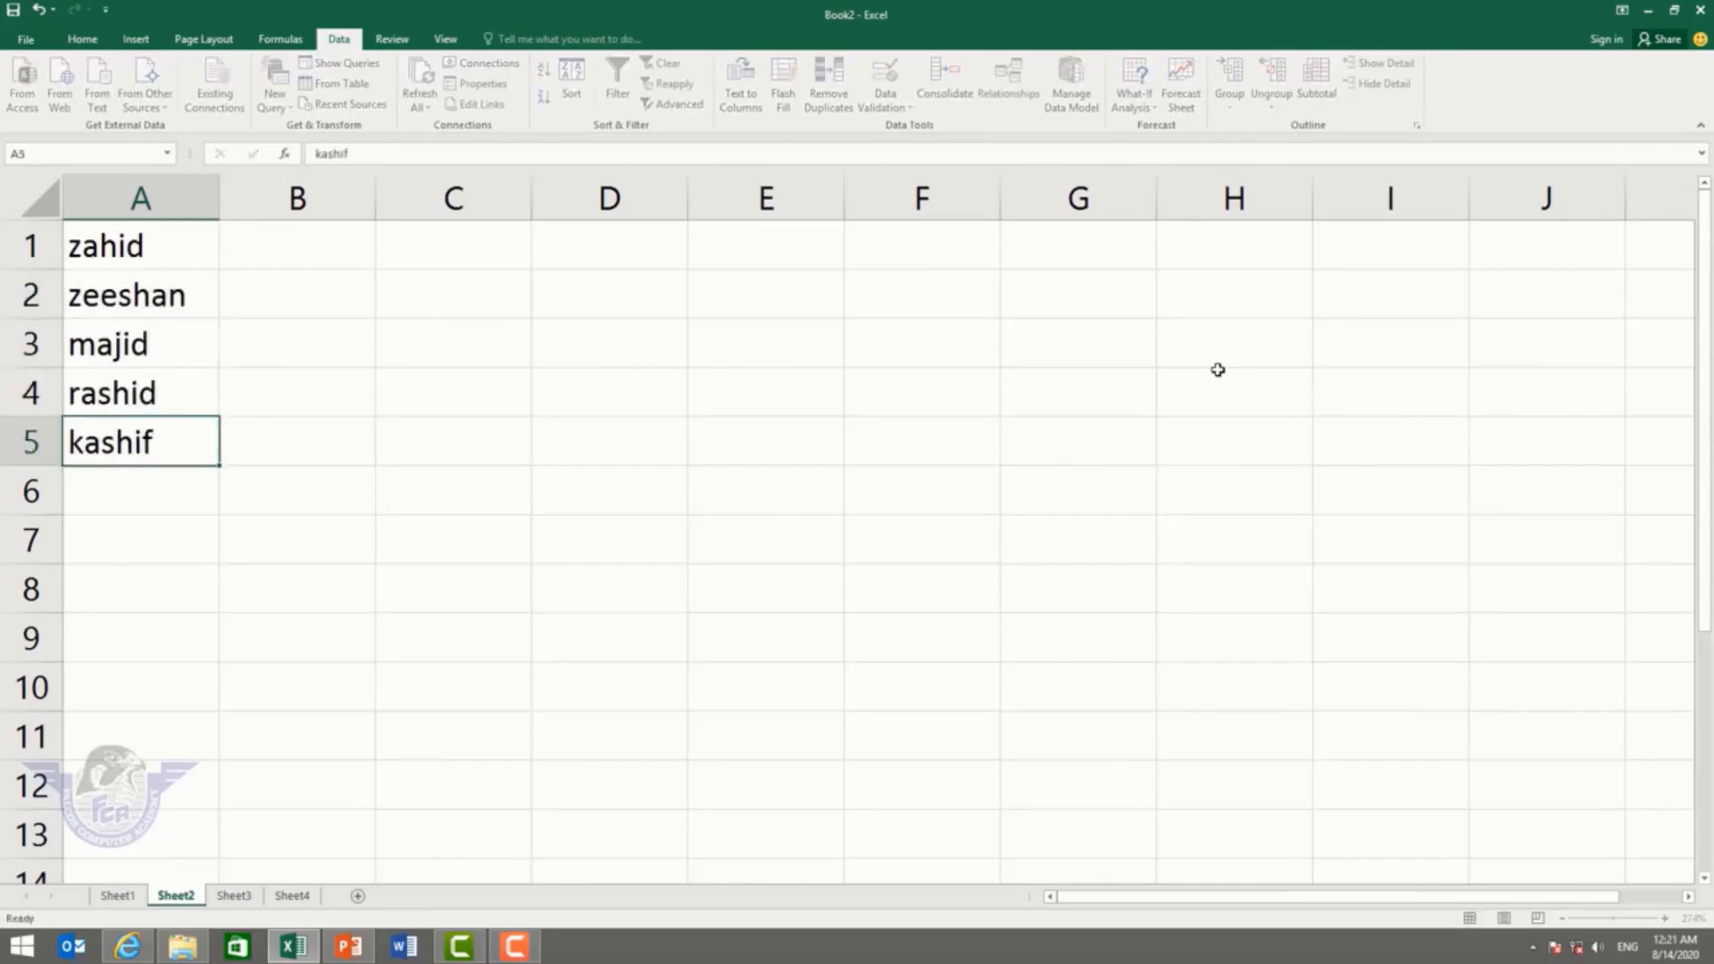
{"action": "key", "text": "Return"}
{"action": "type", "text": "ali"}
{"action": "key", "text": "Return"}
{"action": "type", "text": "amir"}
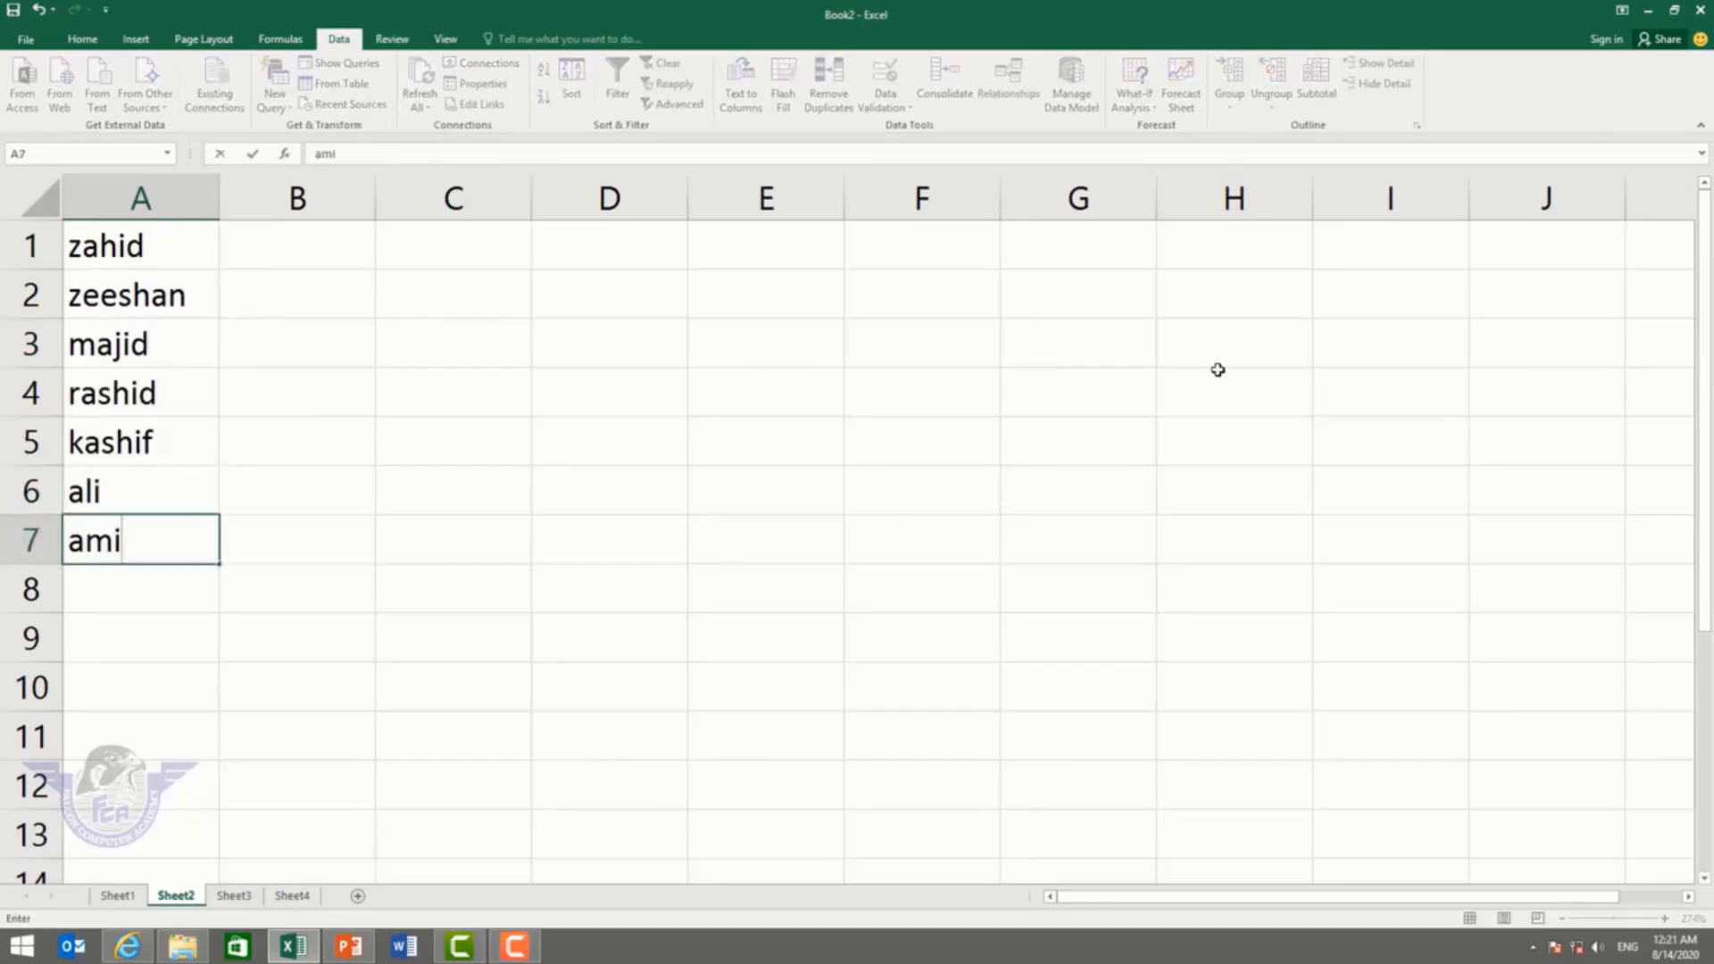
{"action": "key", "text": "Return"}
{"action": "type", "text": "umair"}
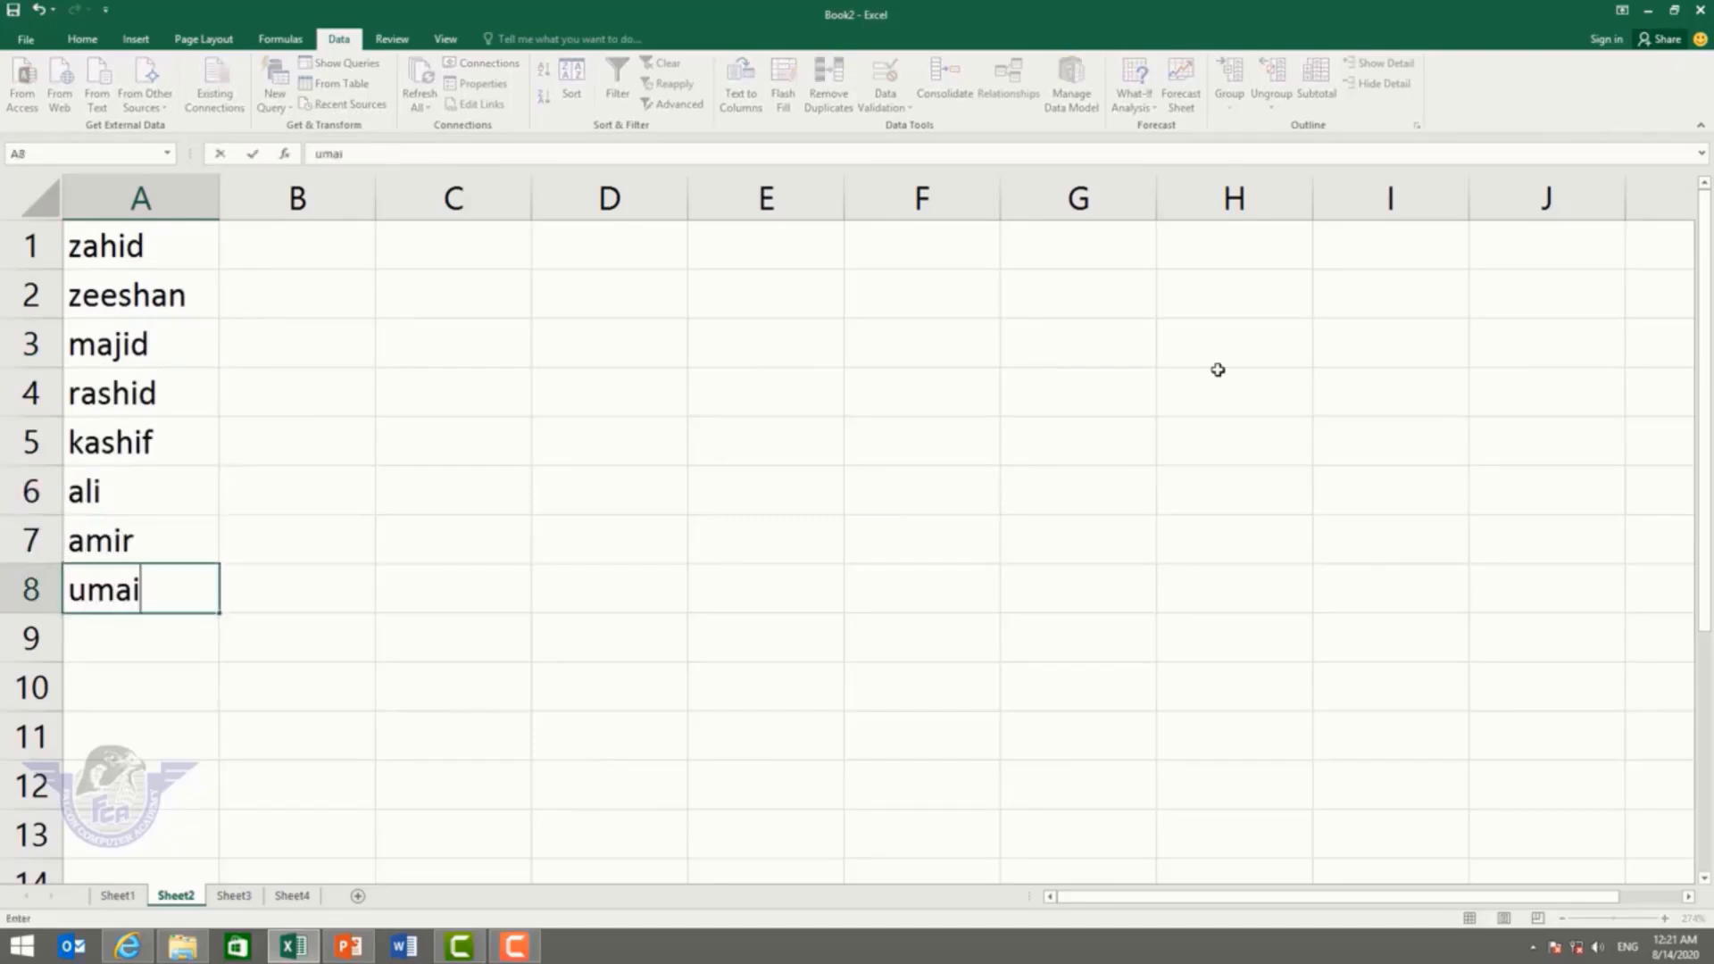
{"action": "key", "text": "Return"}
{"action": "type", "text": "gopal"}
{"action": "key", "text": "Return"}
{"action": "type", "text": "vijay"}
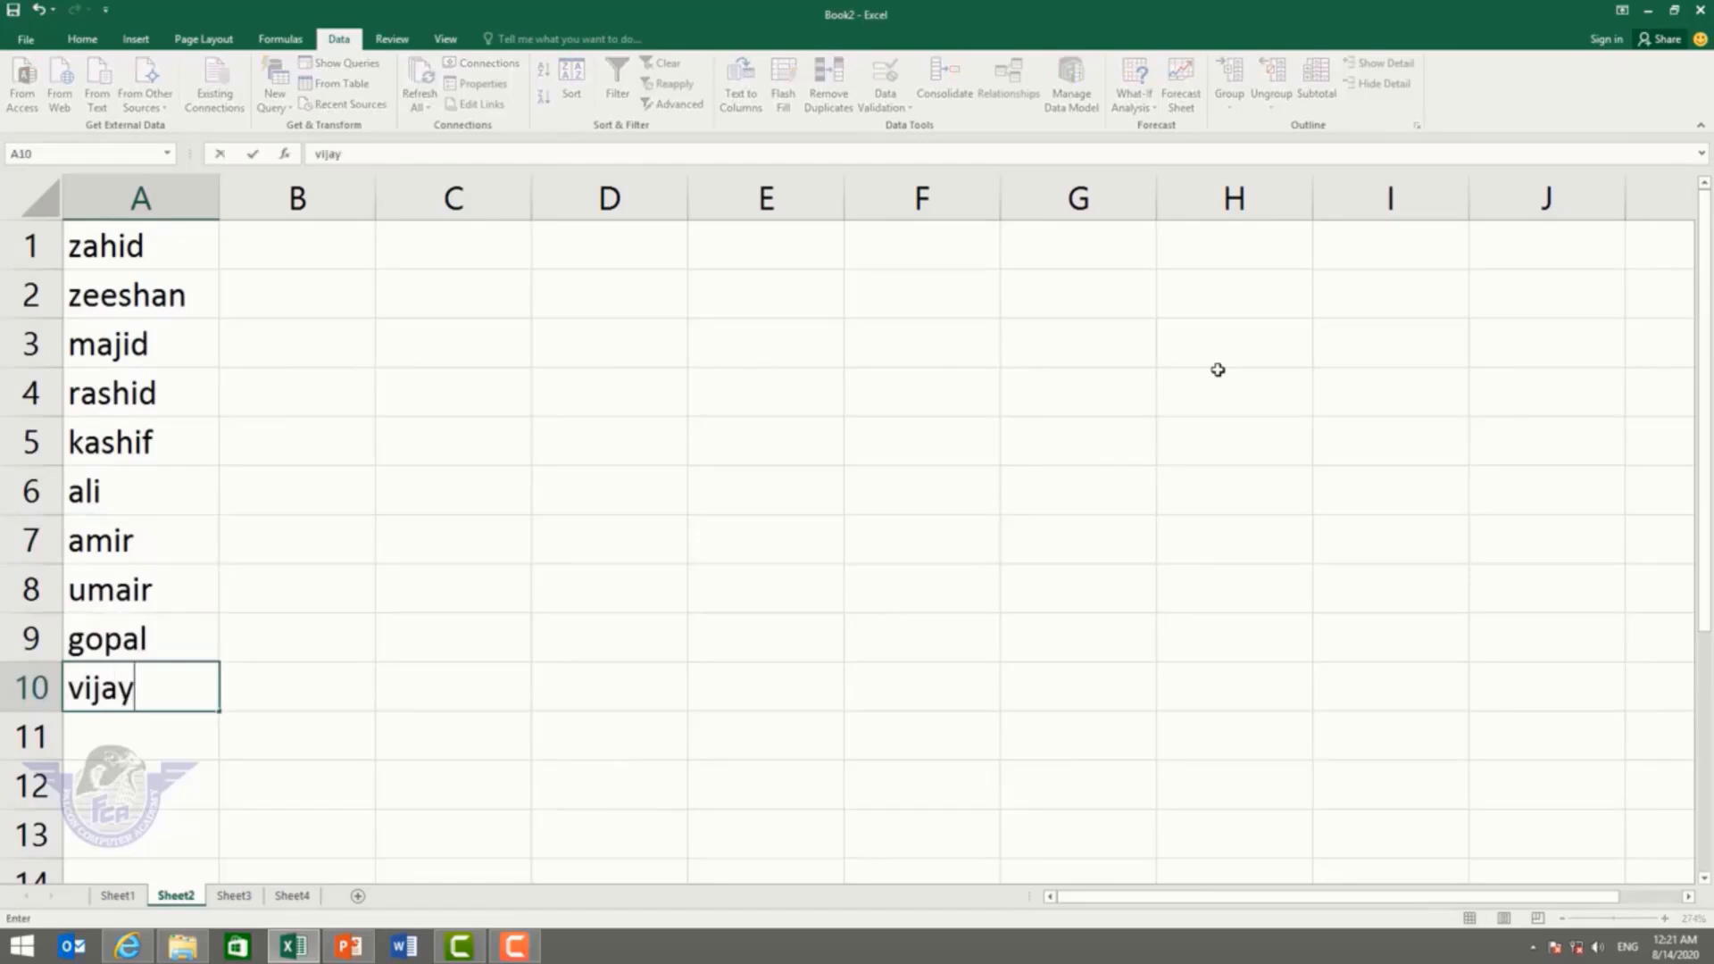
{"action": "key", "text": "Return"}
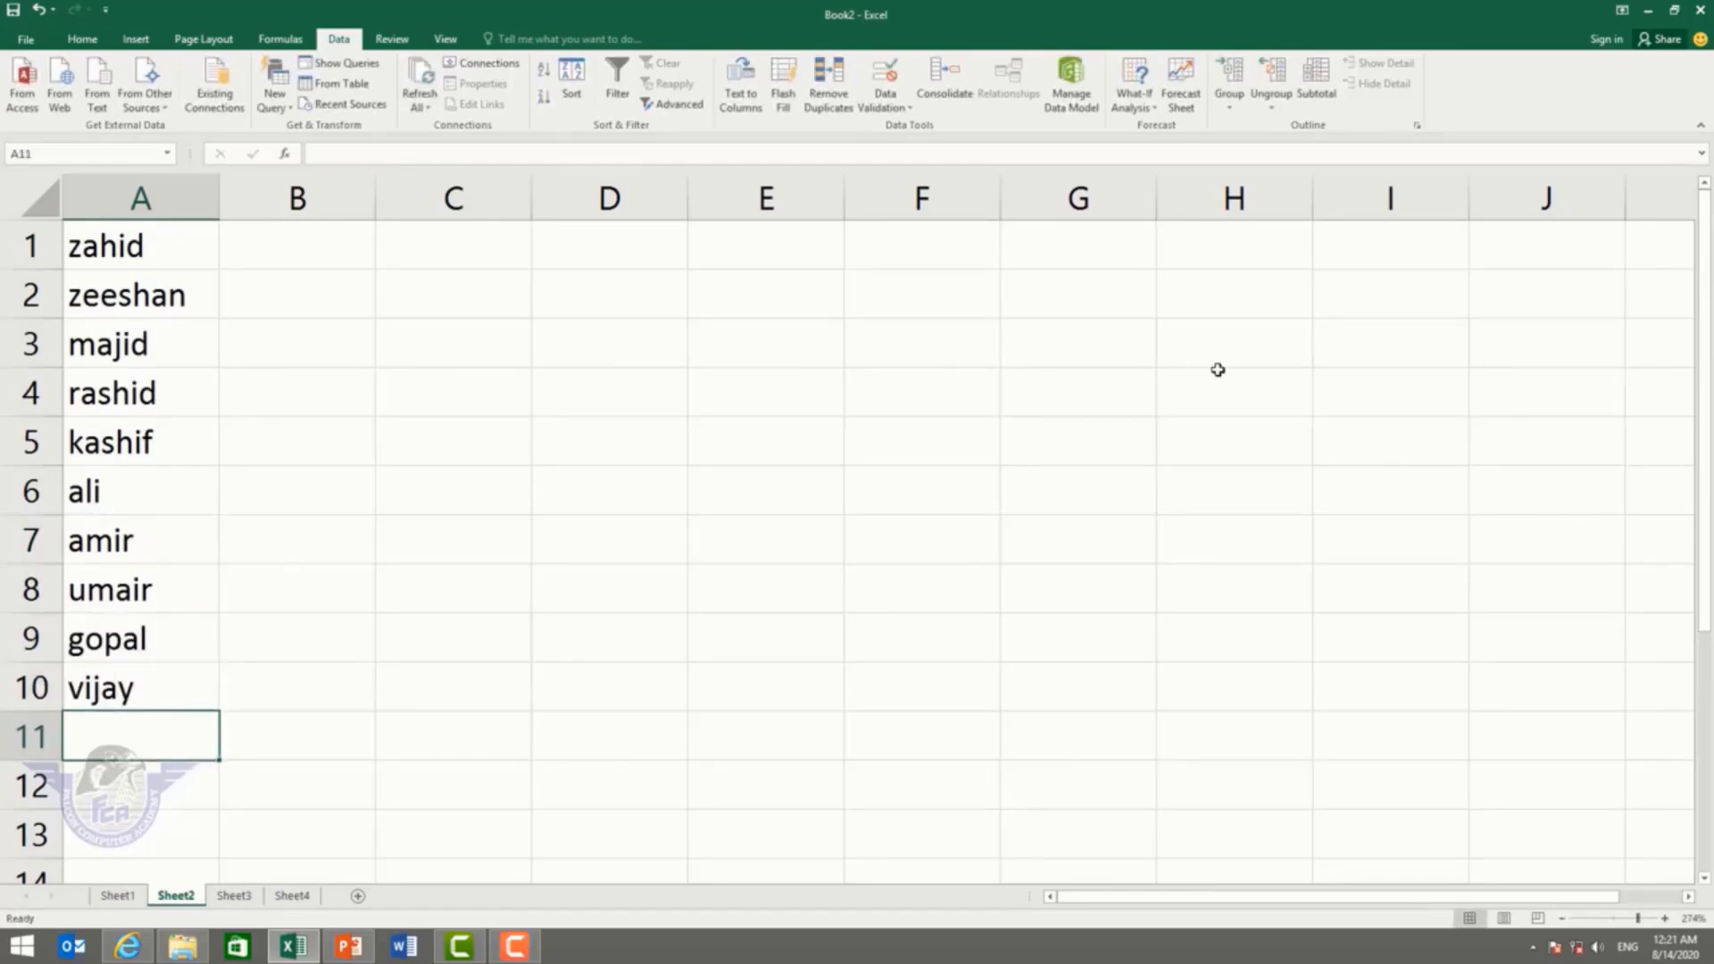
{"action": "type", "text": "nazar"}
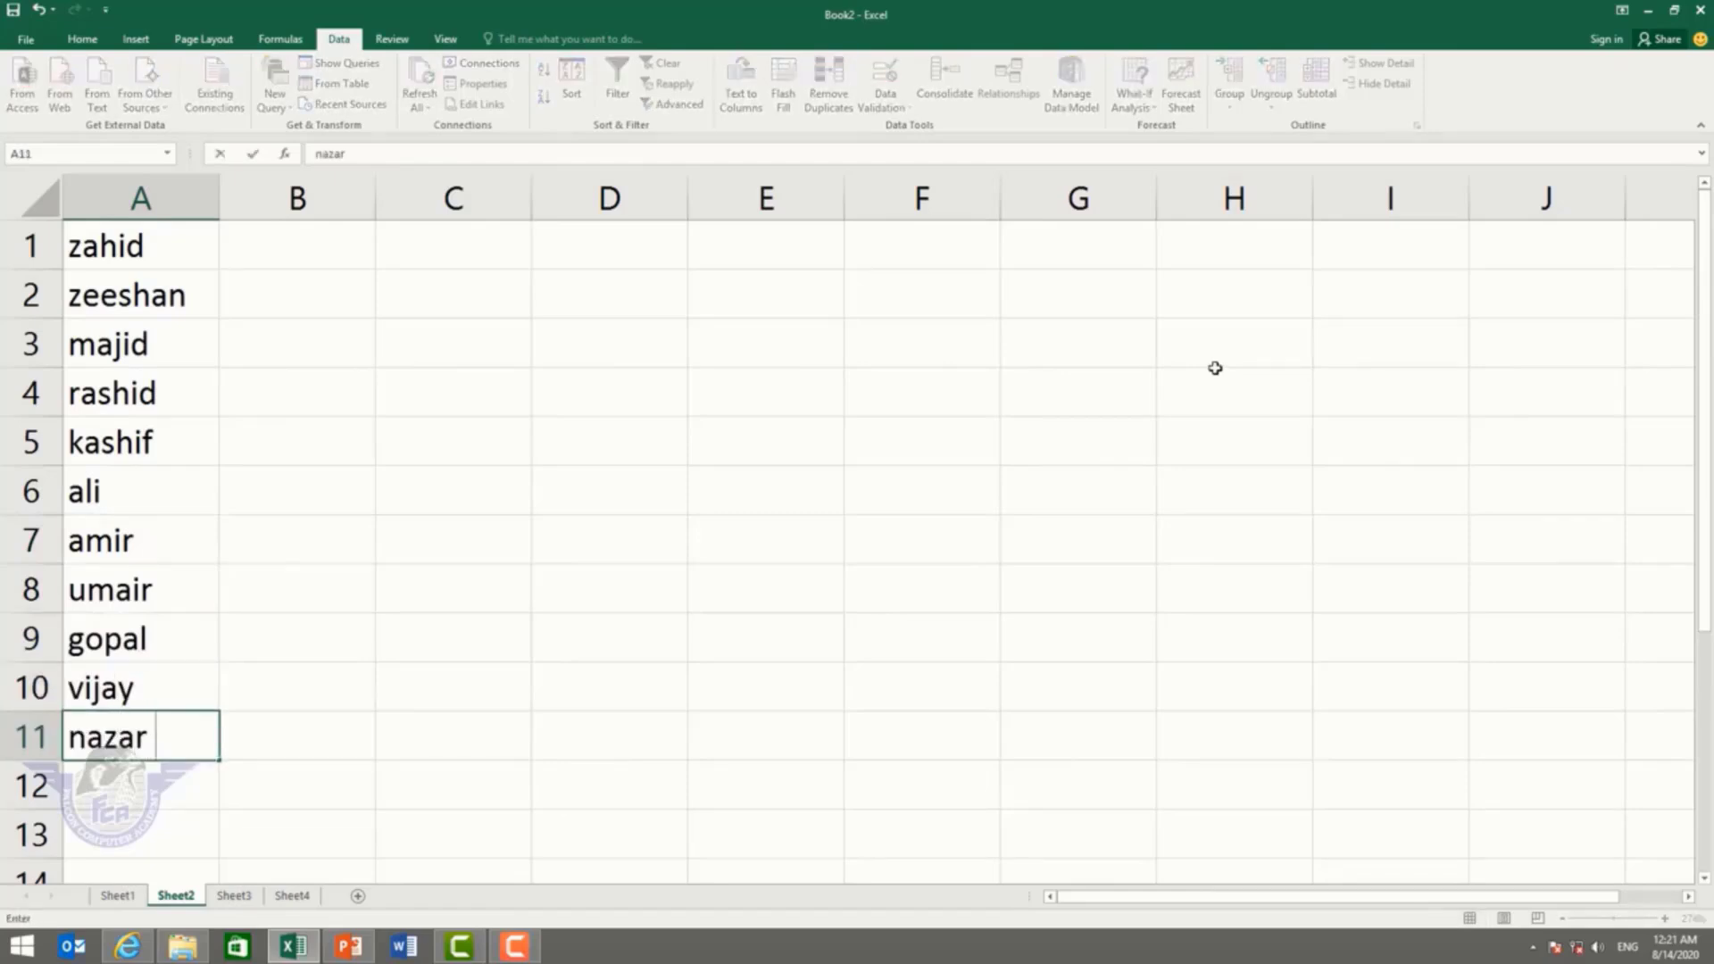
{"action": "key", "text": "Return"}
{"action": "type", "text": "basit"}
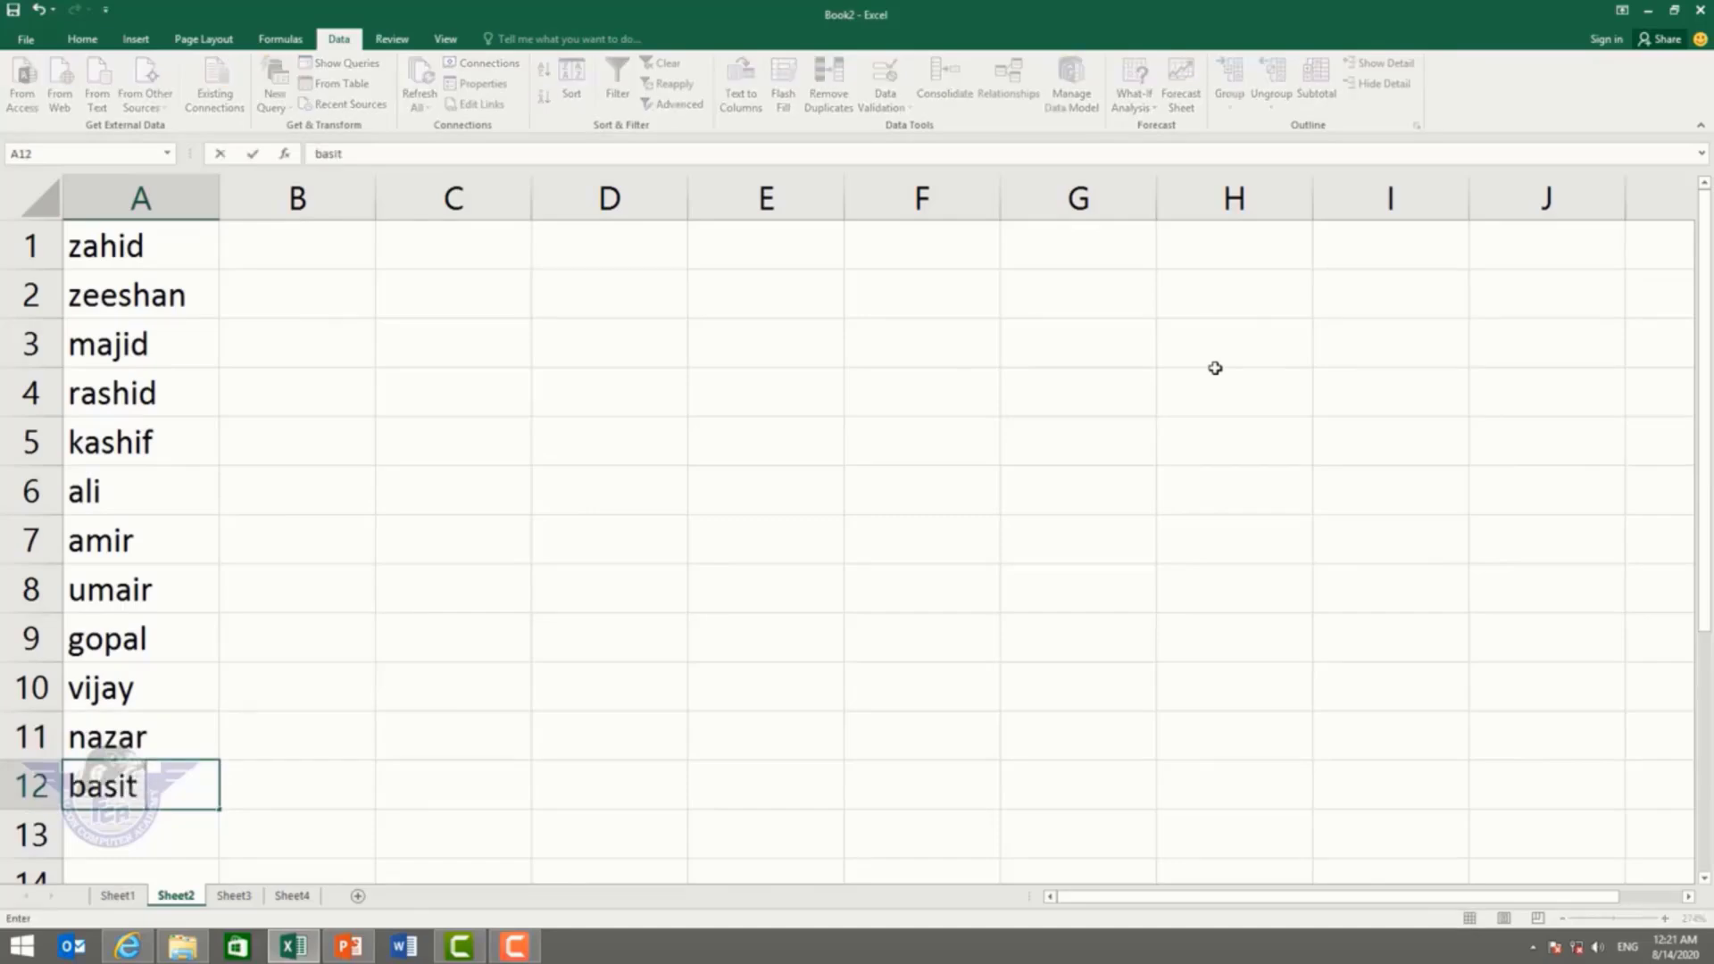
{"action": "key", "text": "Return"}
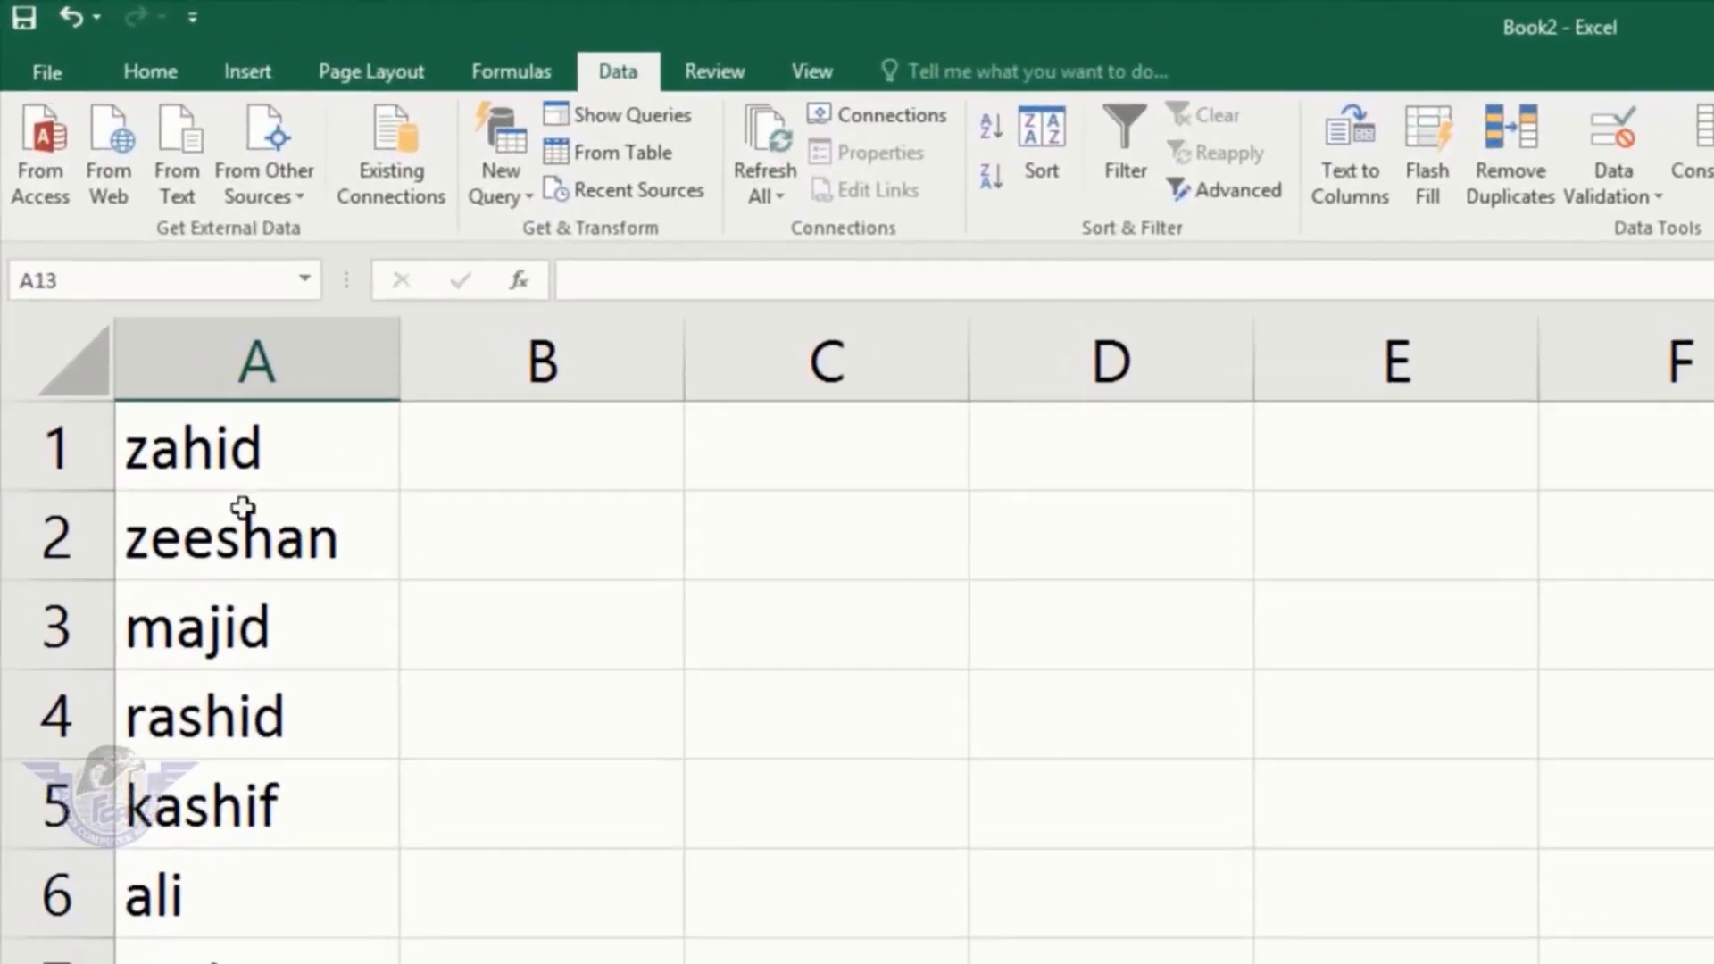
Step: Sort A1:A12 by Column A on cell Values, A to Z, from ali to zeeshan
{"action": "left_click_drag", "start_coordinate": [321, 463], "coordinate": [255, 963]}
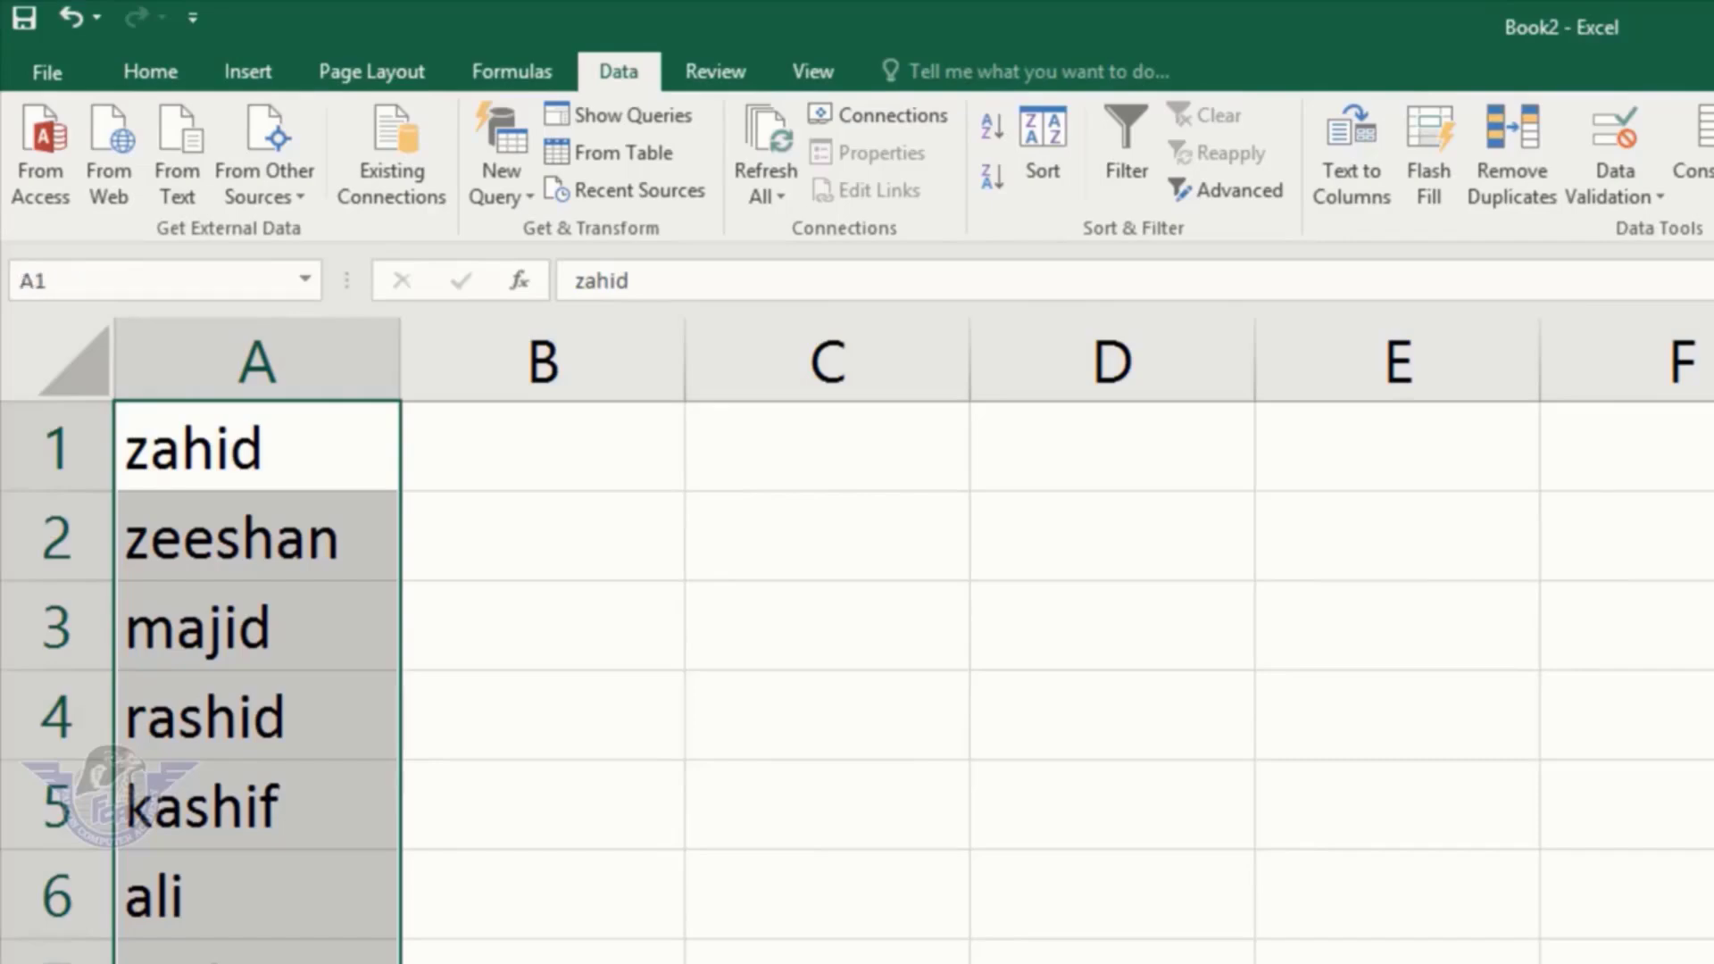
{"action": "left_click", "coordinate": [1047, 132]}
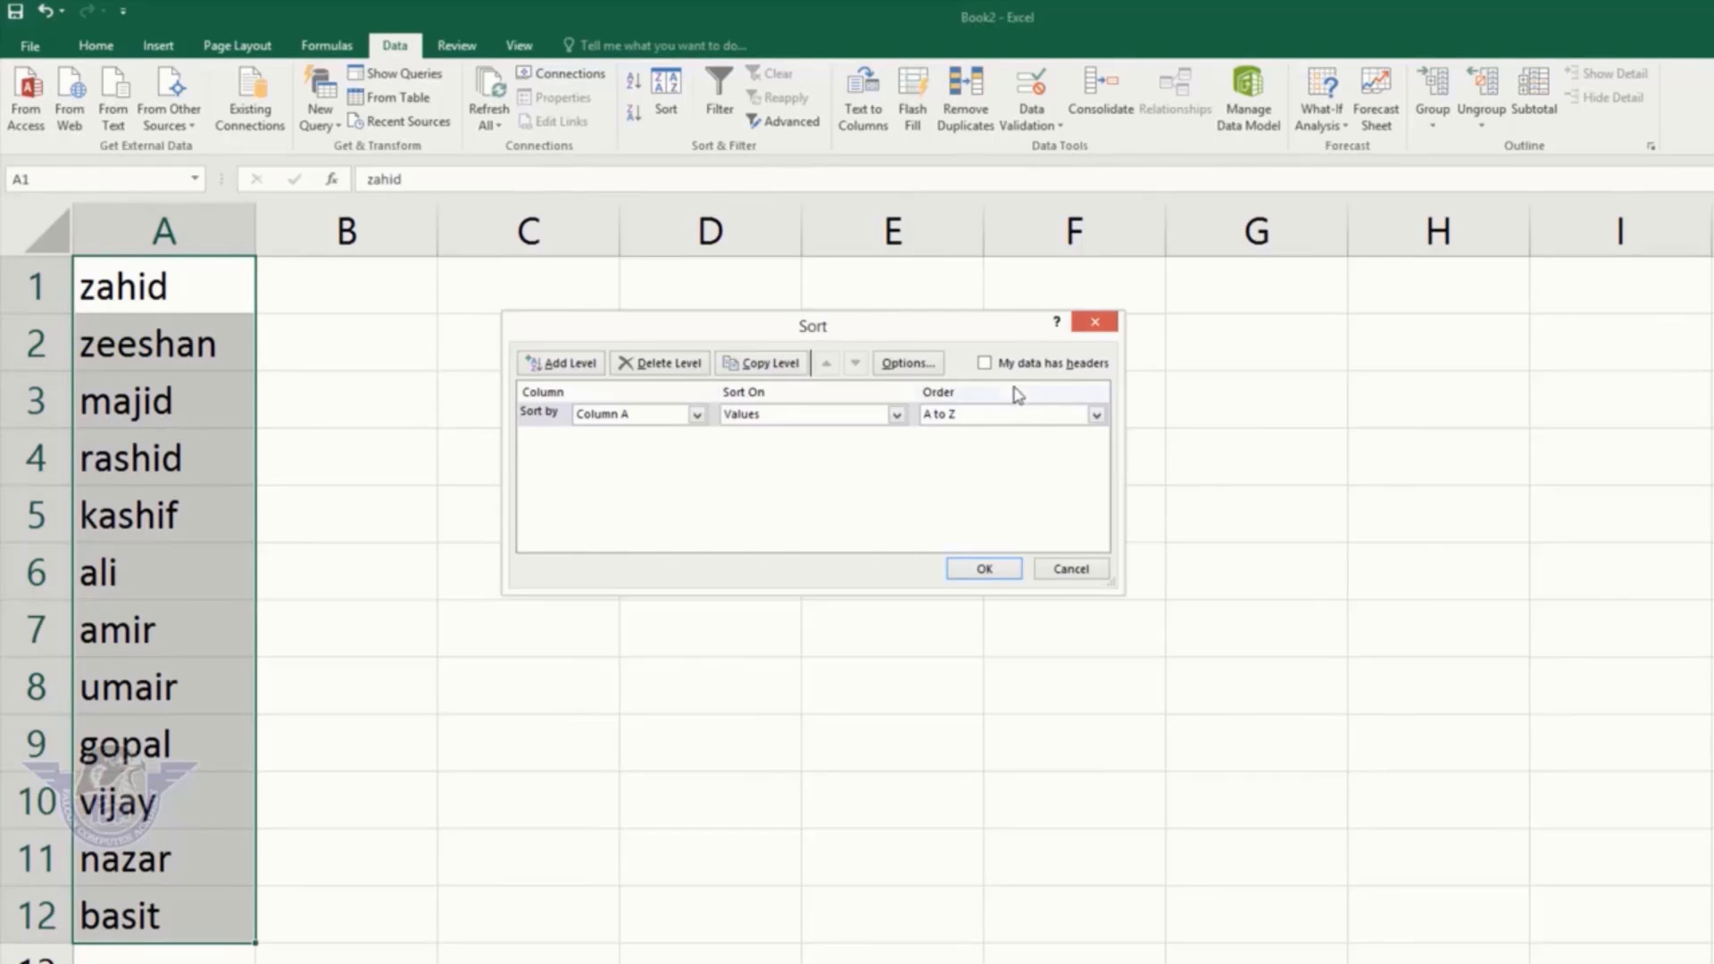
{"action": "left_click", "coordinate": [956, 416]}
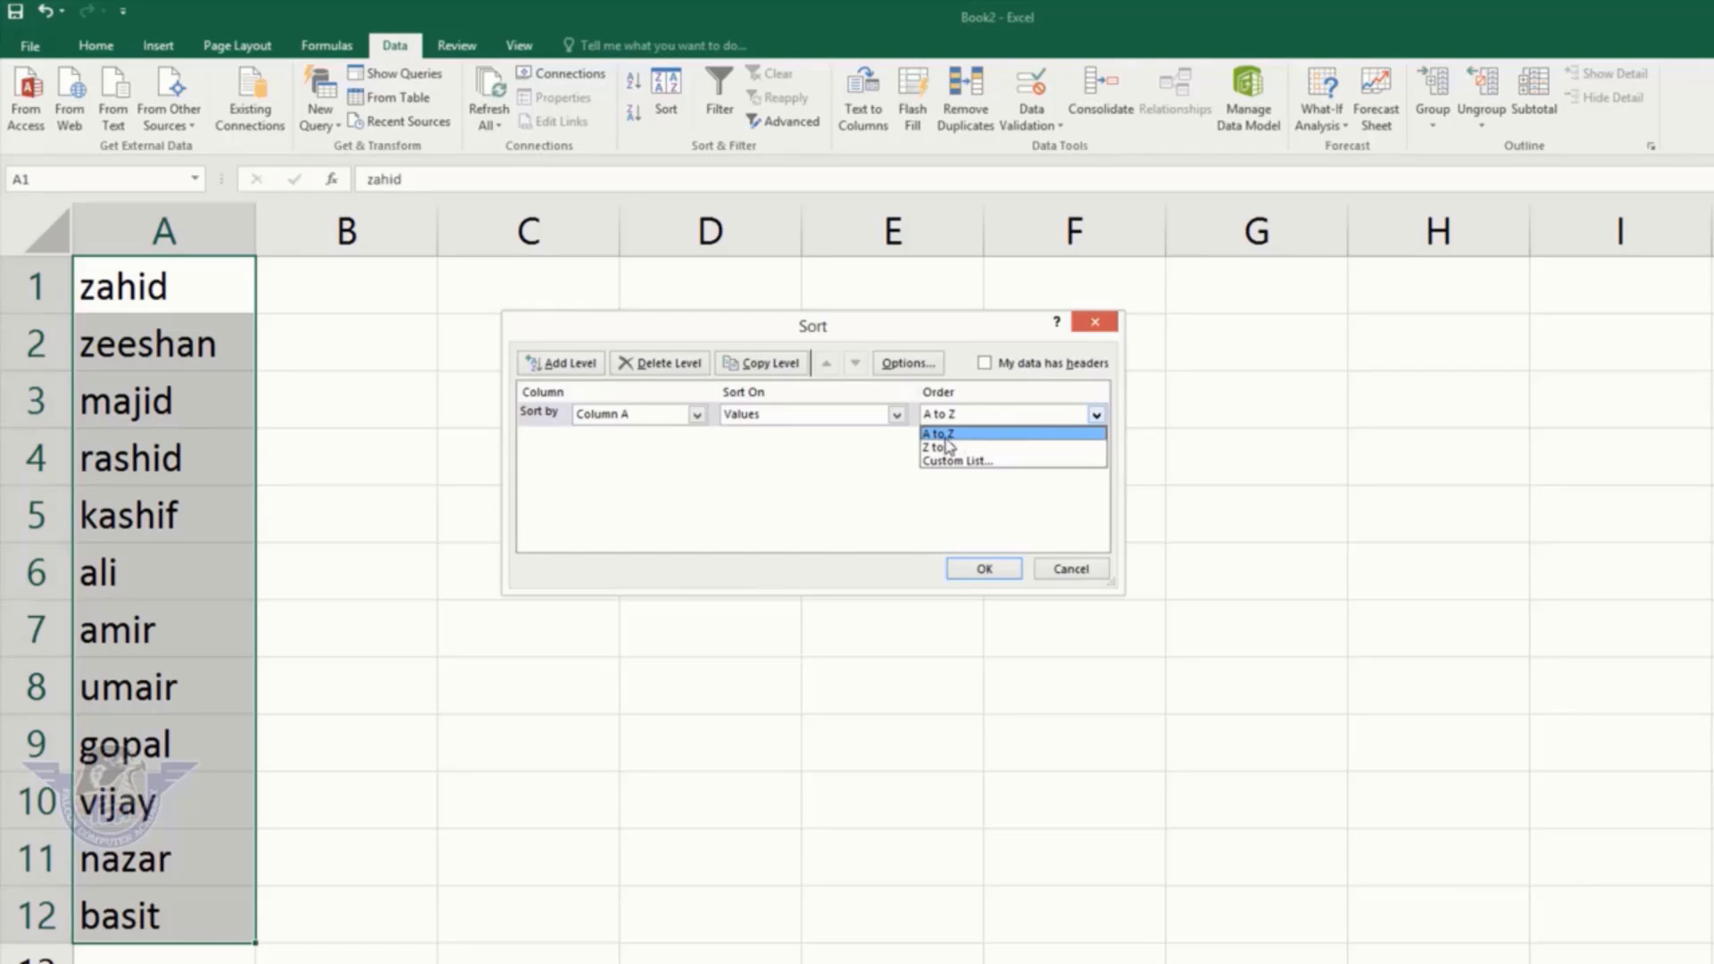
{"action": "key", "text": "Escape"}
{"action": "left_click", "coordinate": [835, 416]}
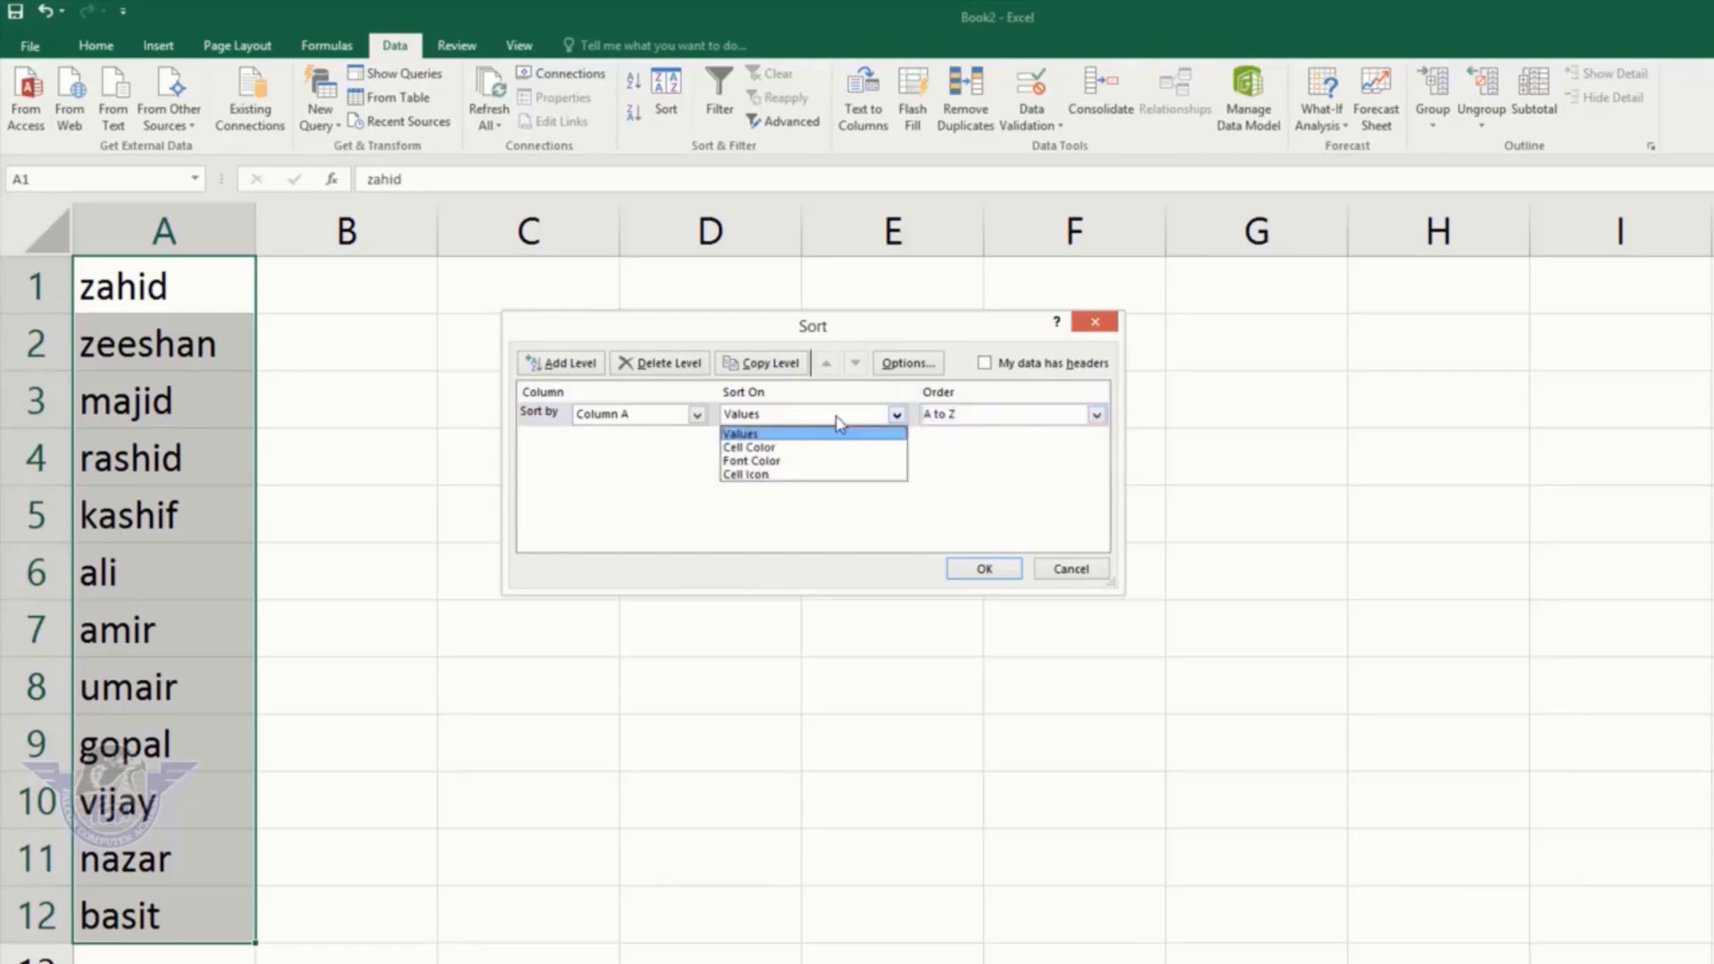
{"action": "left_click", "coordinate": [754, 434]}
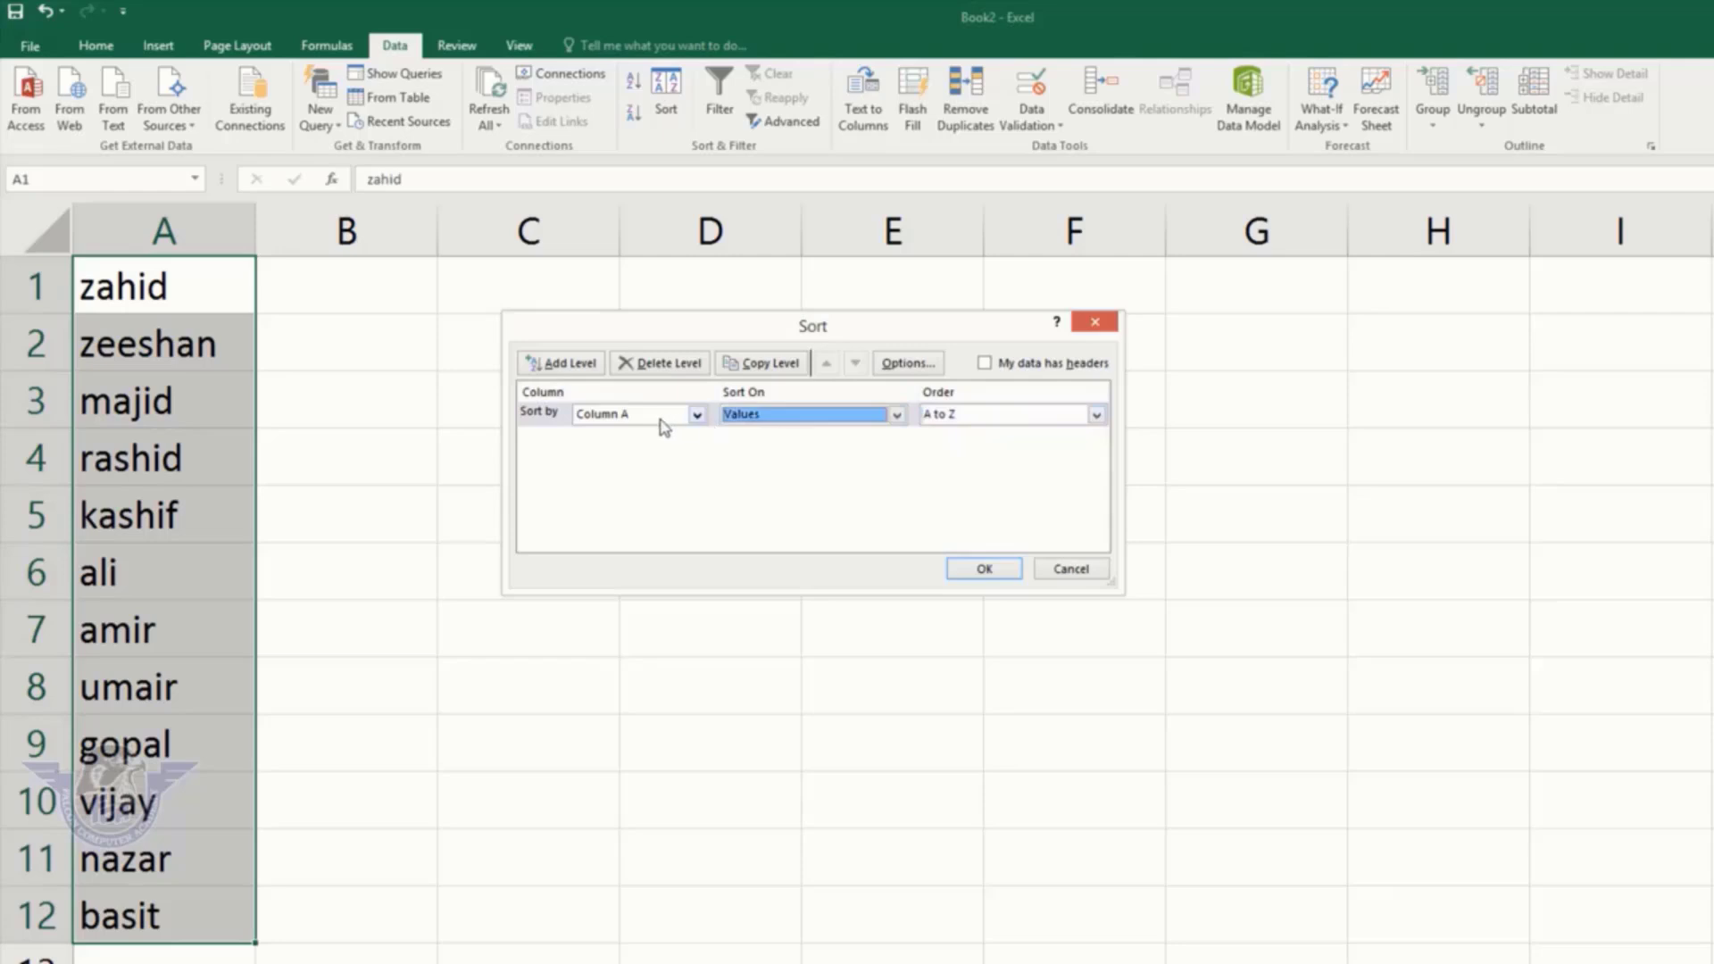
{"action": "left_click", "coordinate": [664, 416]}
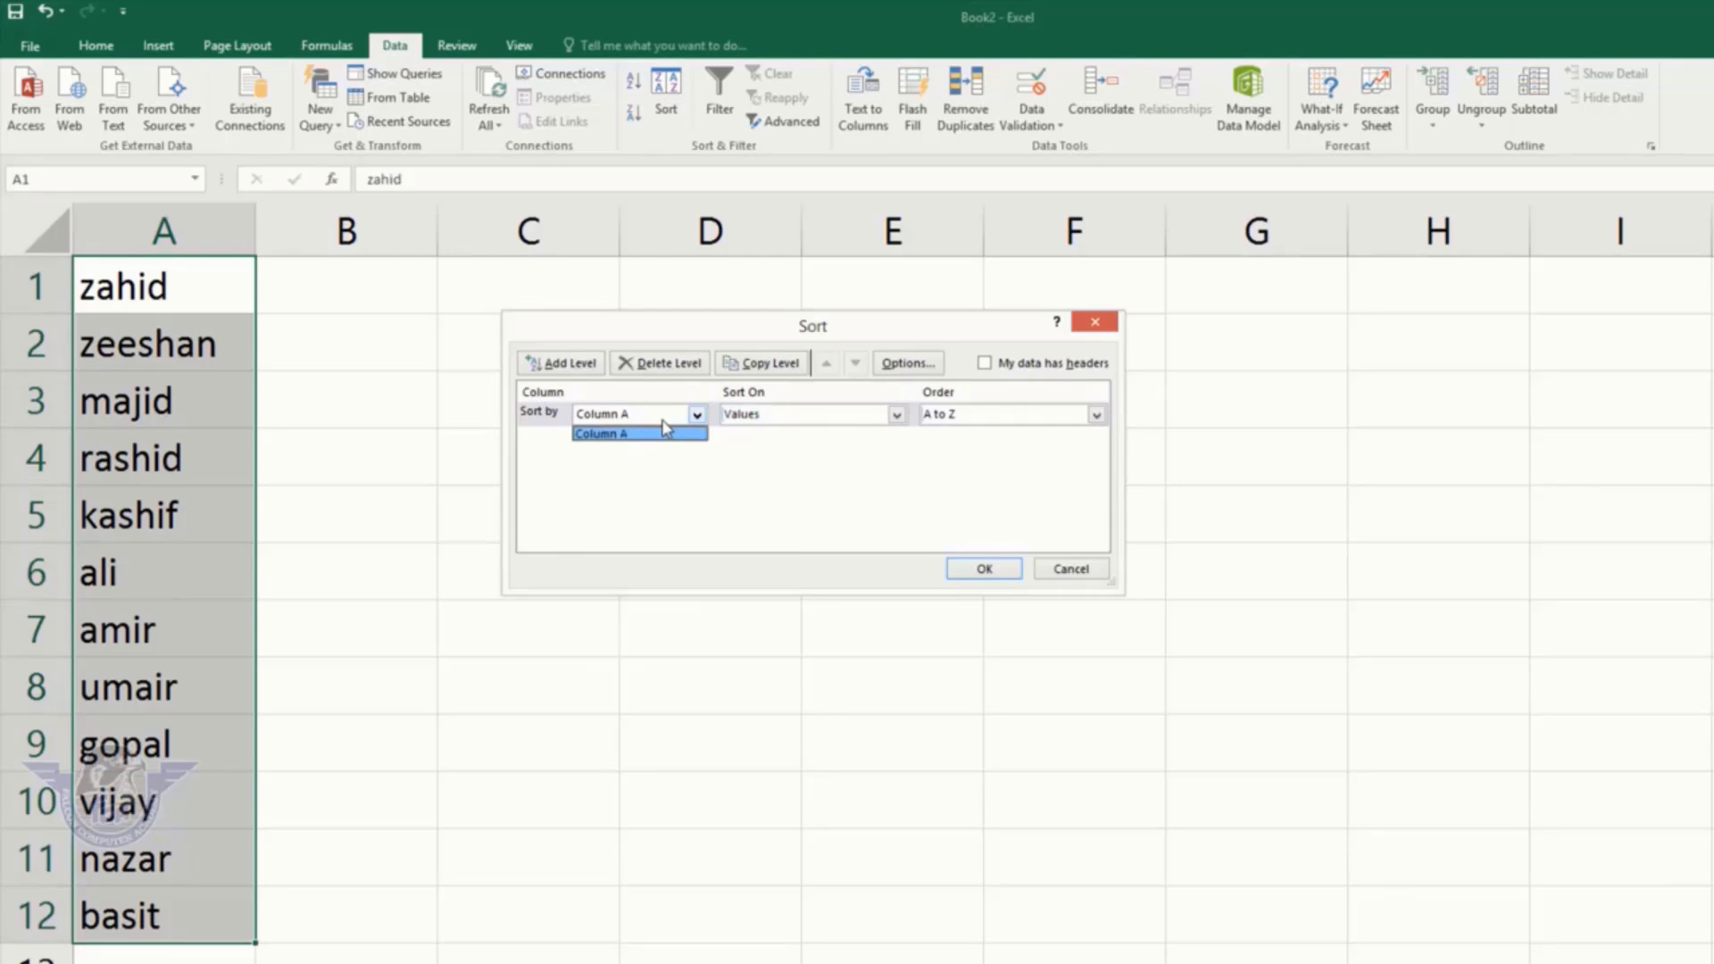
{"action": "left_click", "coordinate": [621, 435]}
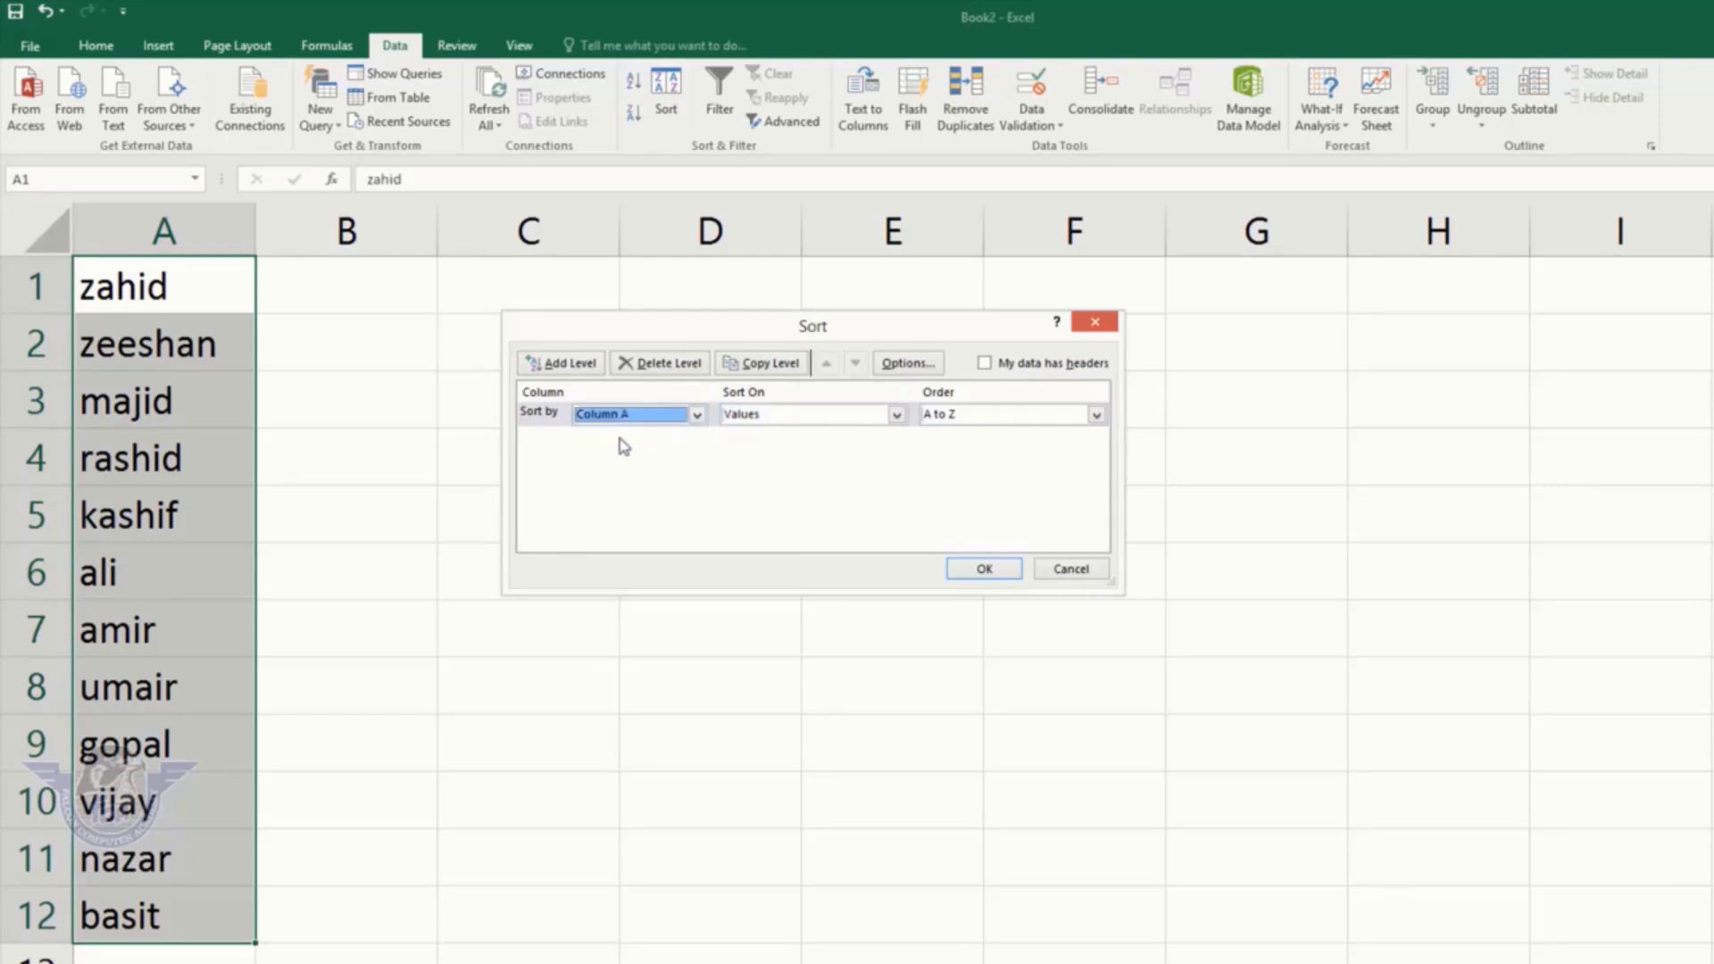
{"action": "left_click", "coordinate": [985, 569]}
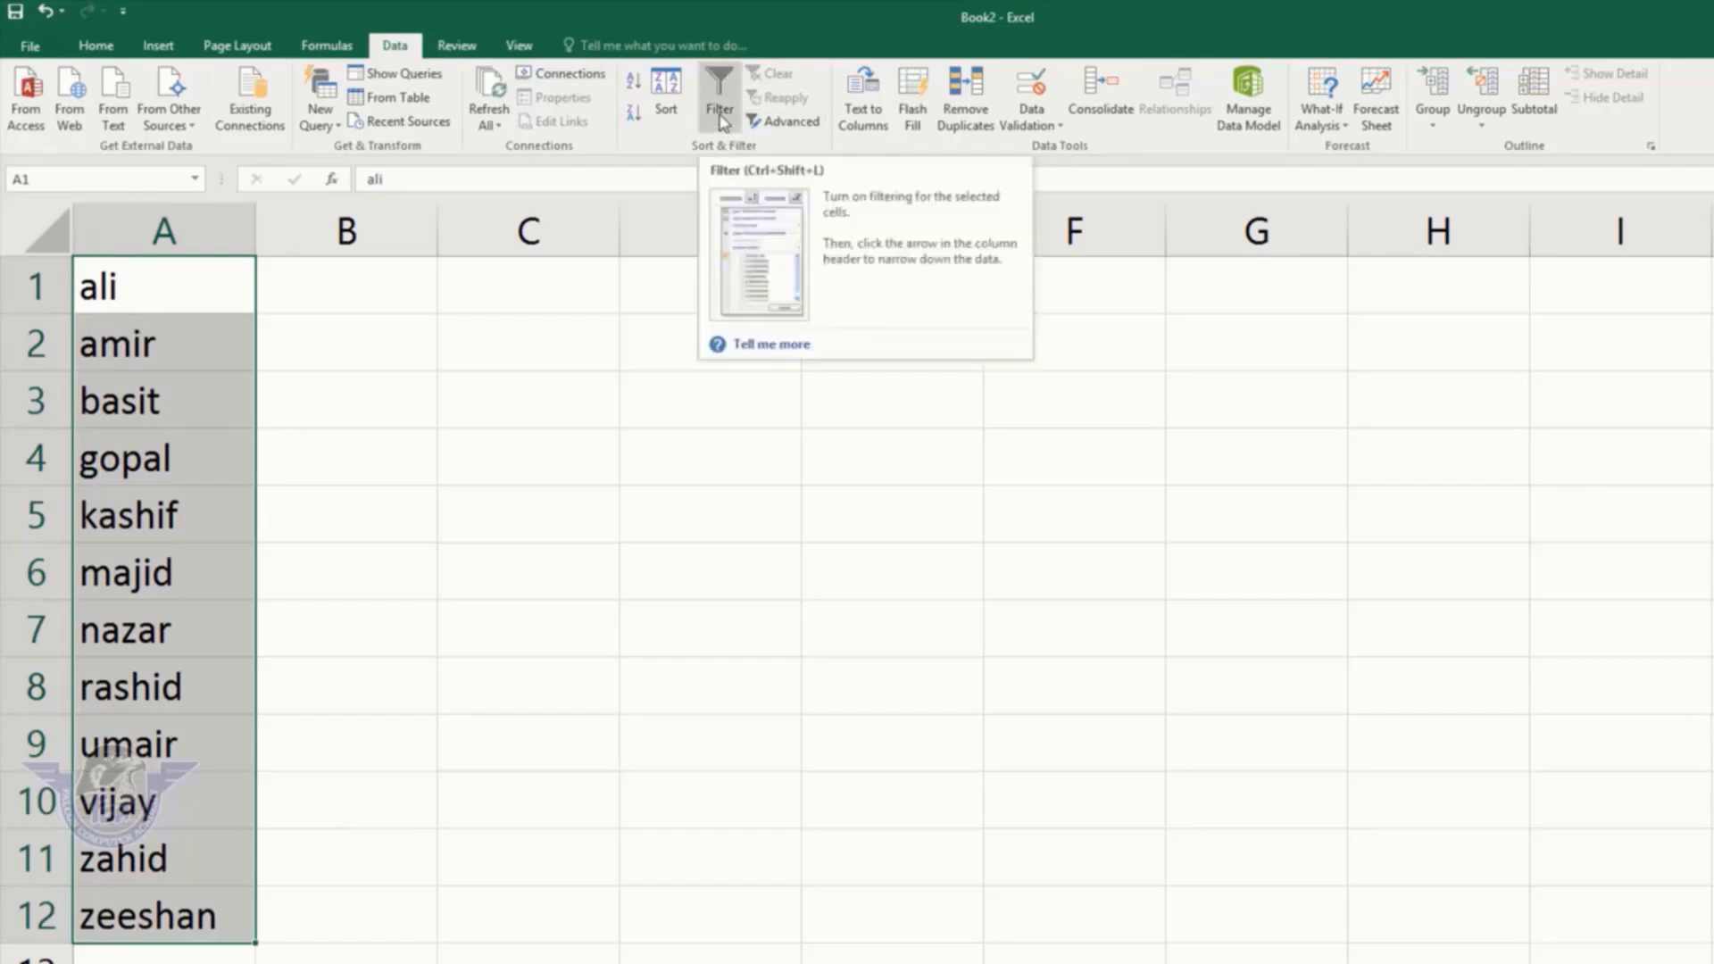
{"action": "left_click", "coordinate": [138, 294]}
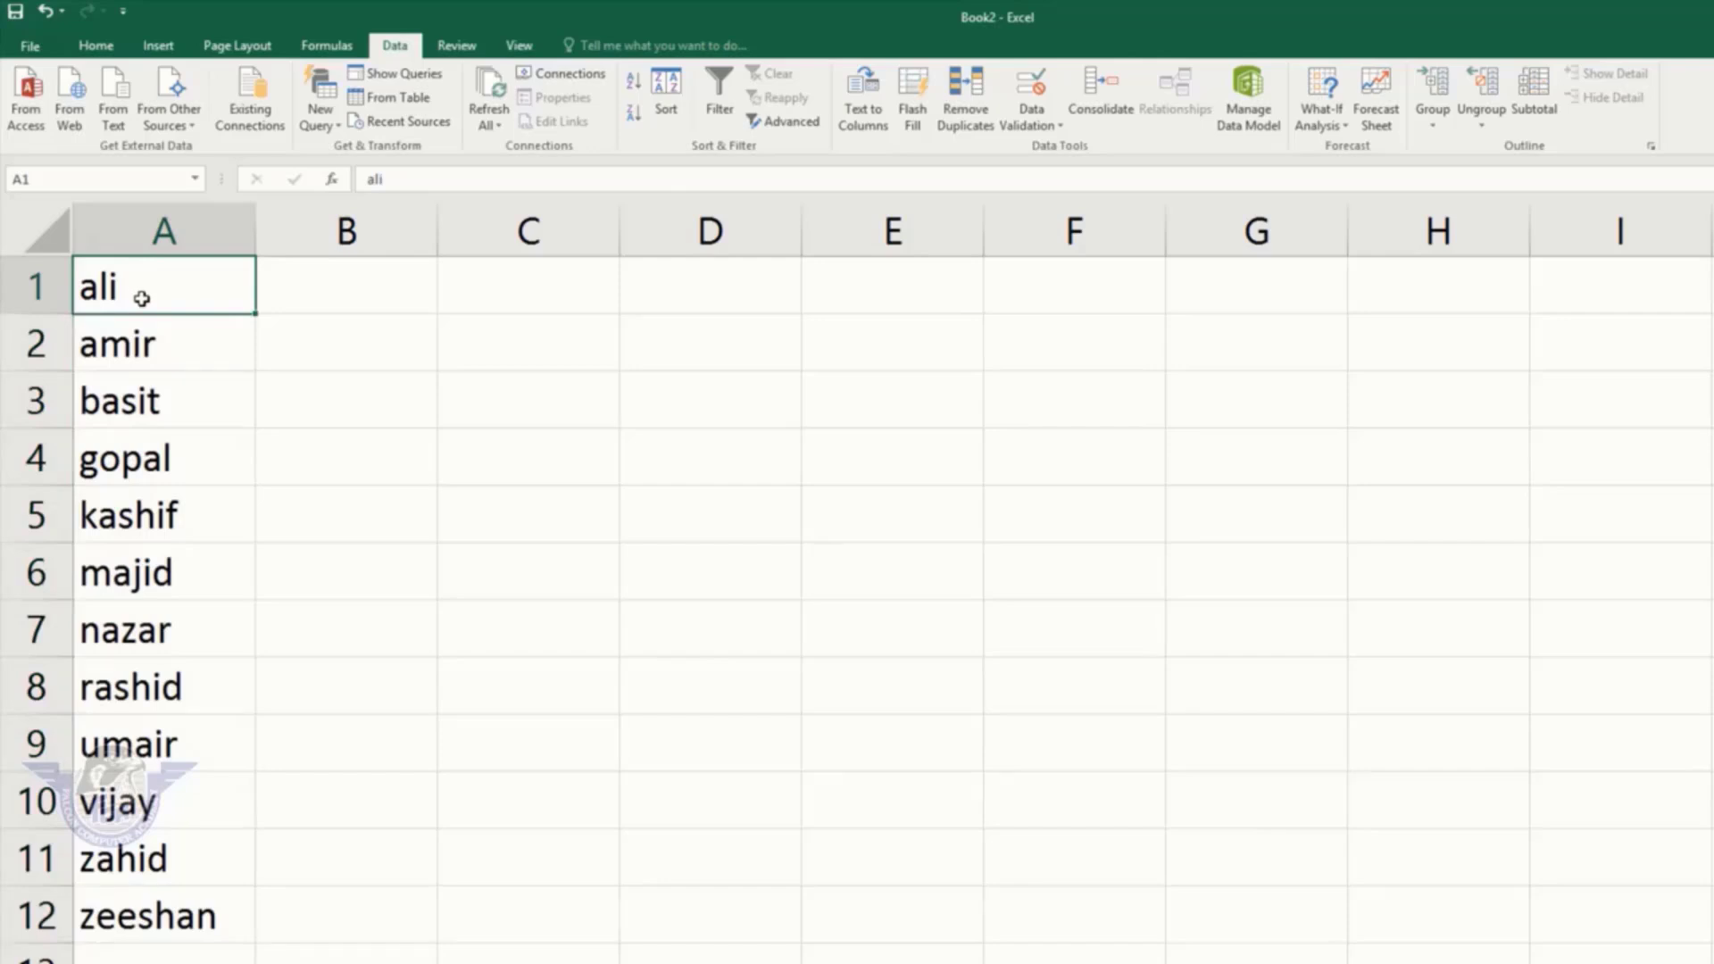
Step: Enter the column headers name, city and amount in row 1
{"action": "type", "text": "name"}
{"action": "key", "text": "Tab"}
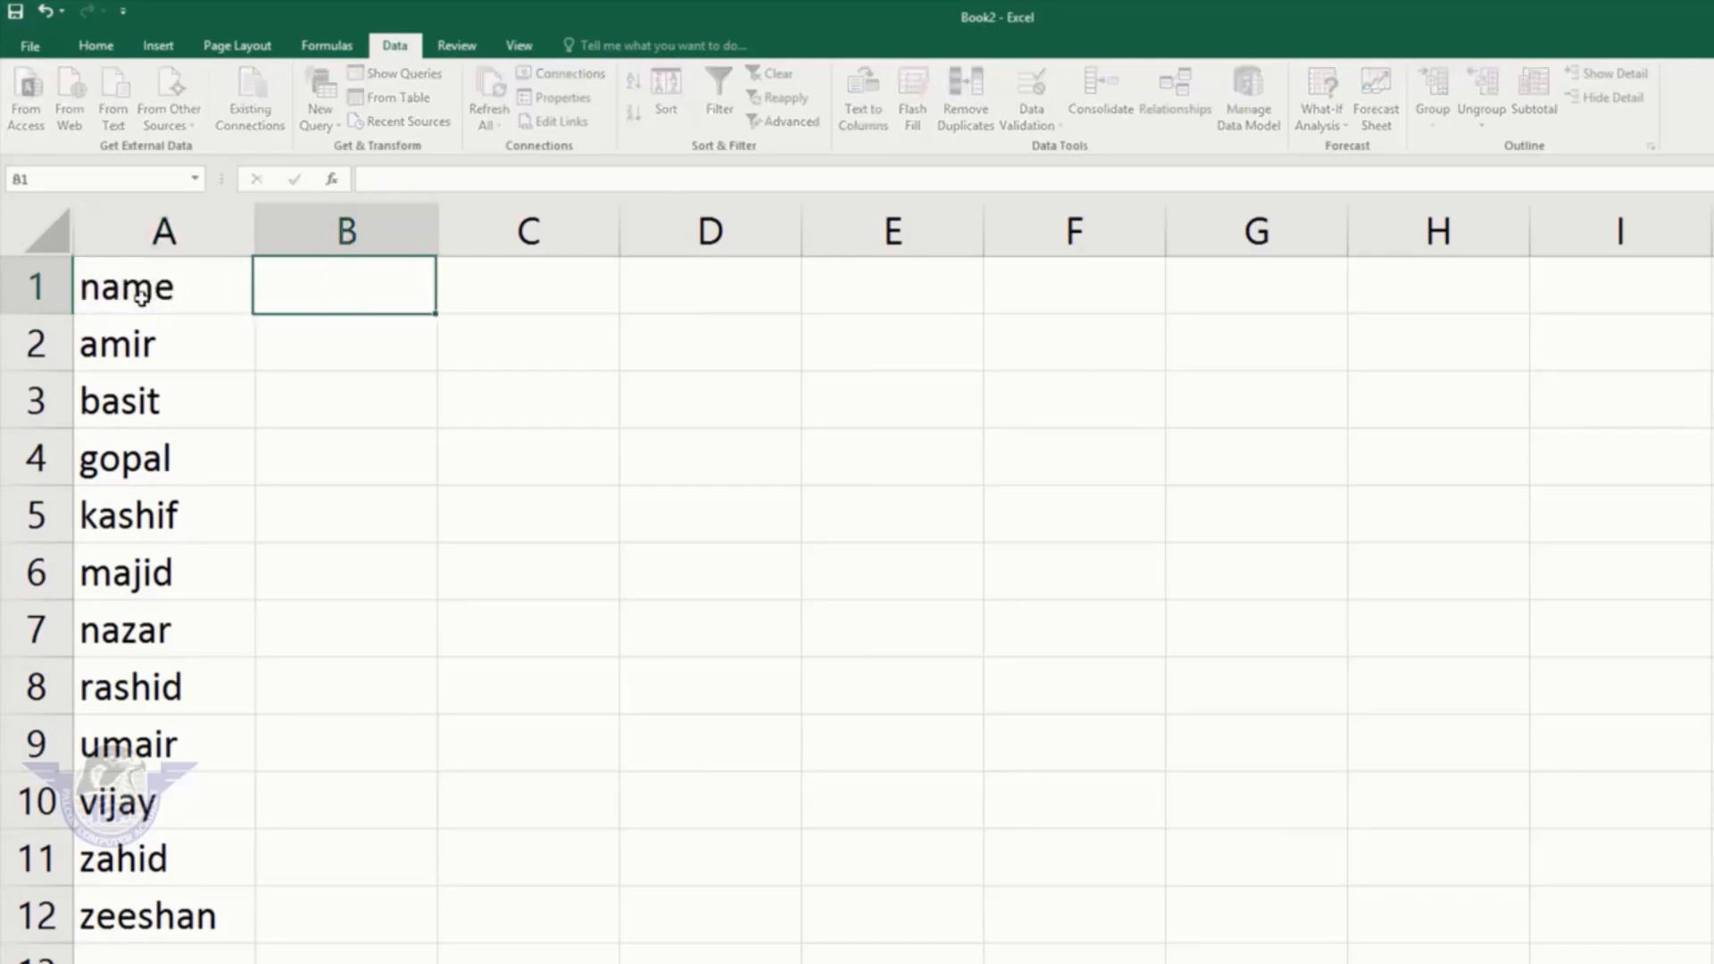
{"action": "type", "text": "city"}
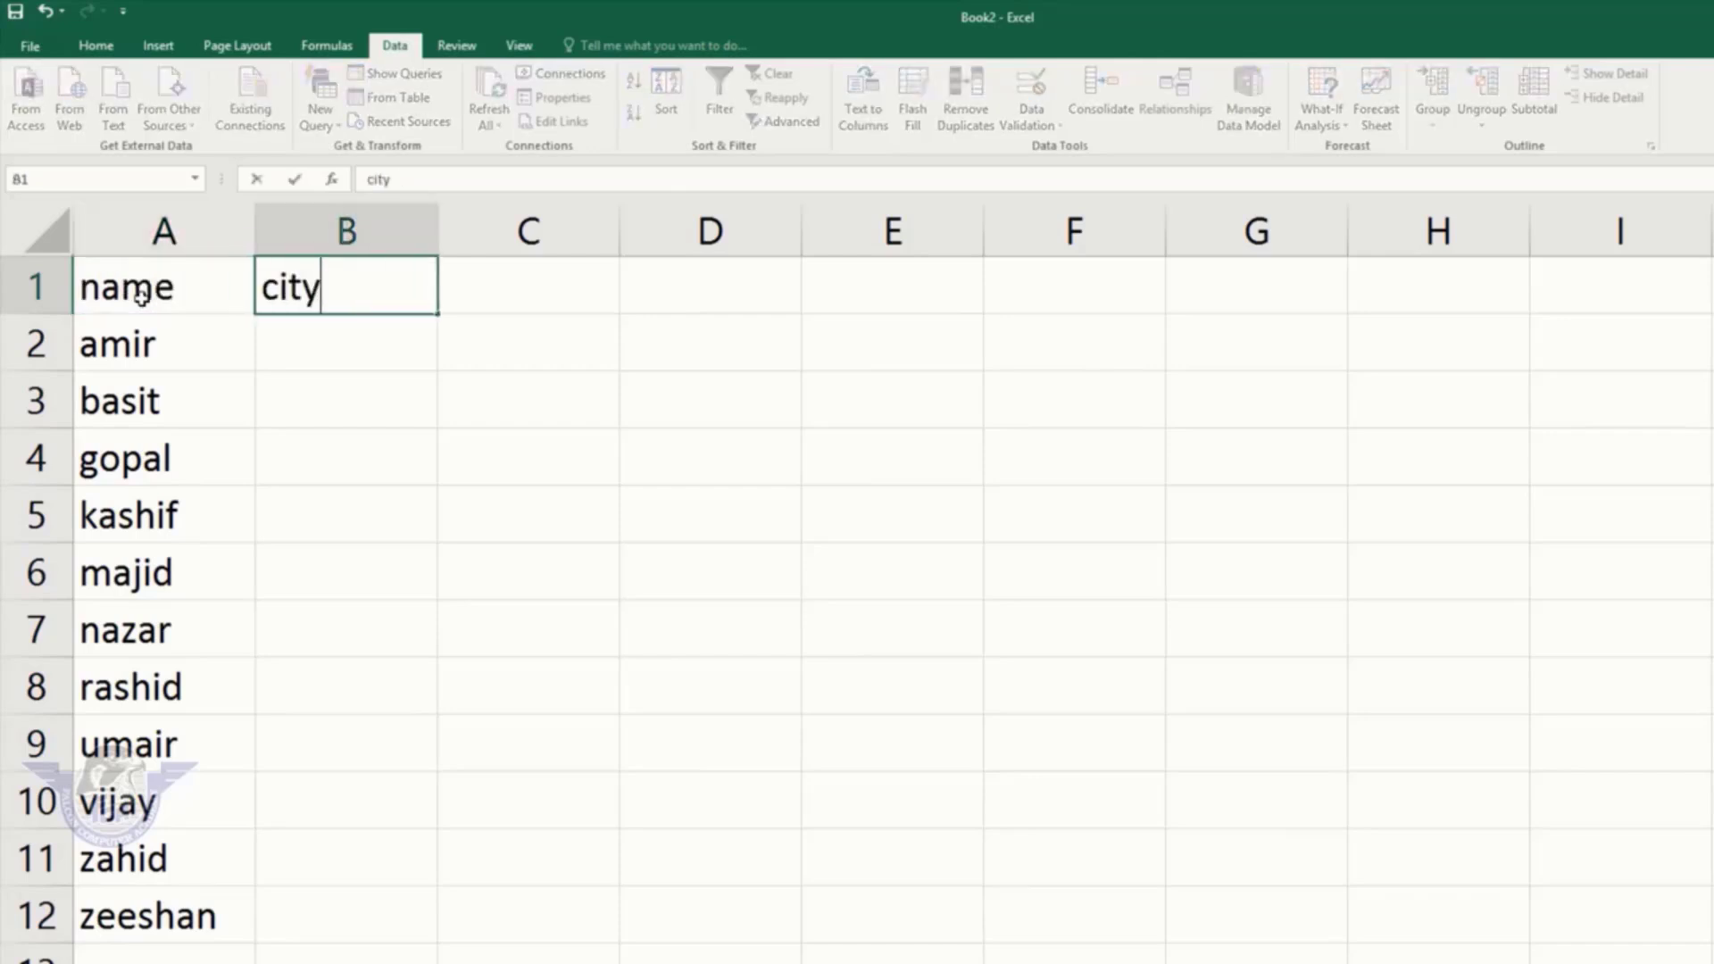
{"action": "key", "text": "Tab"}
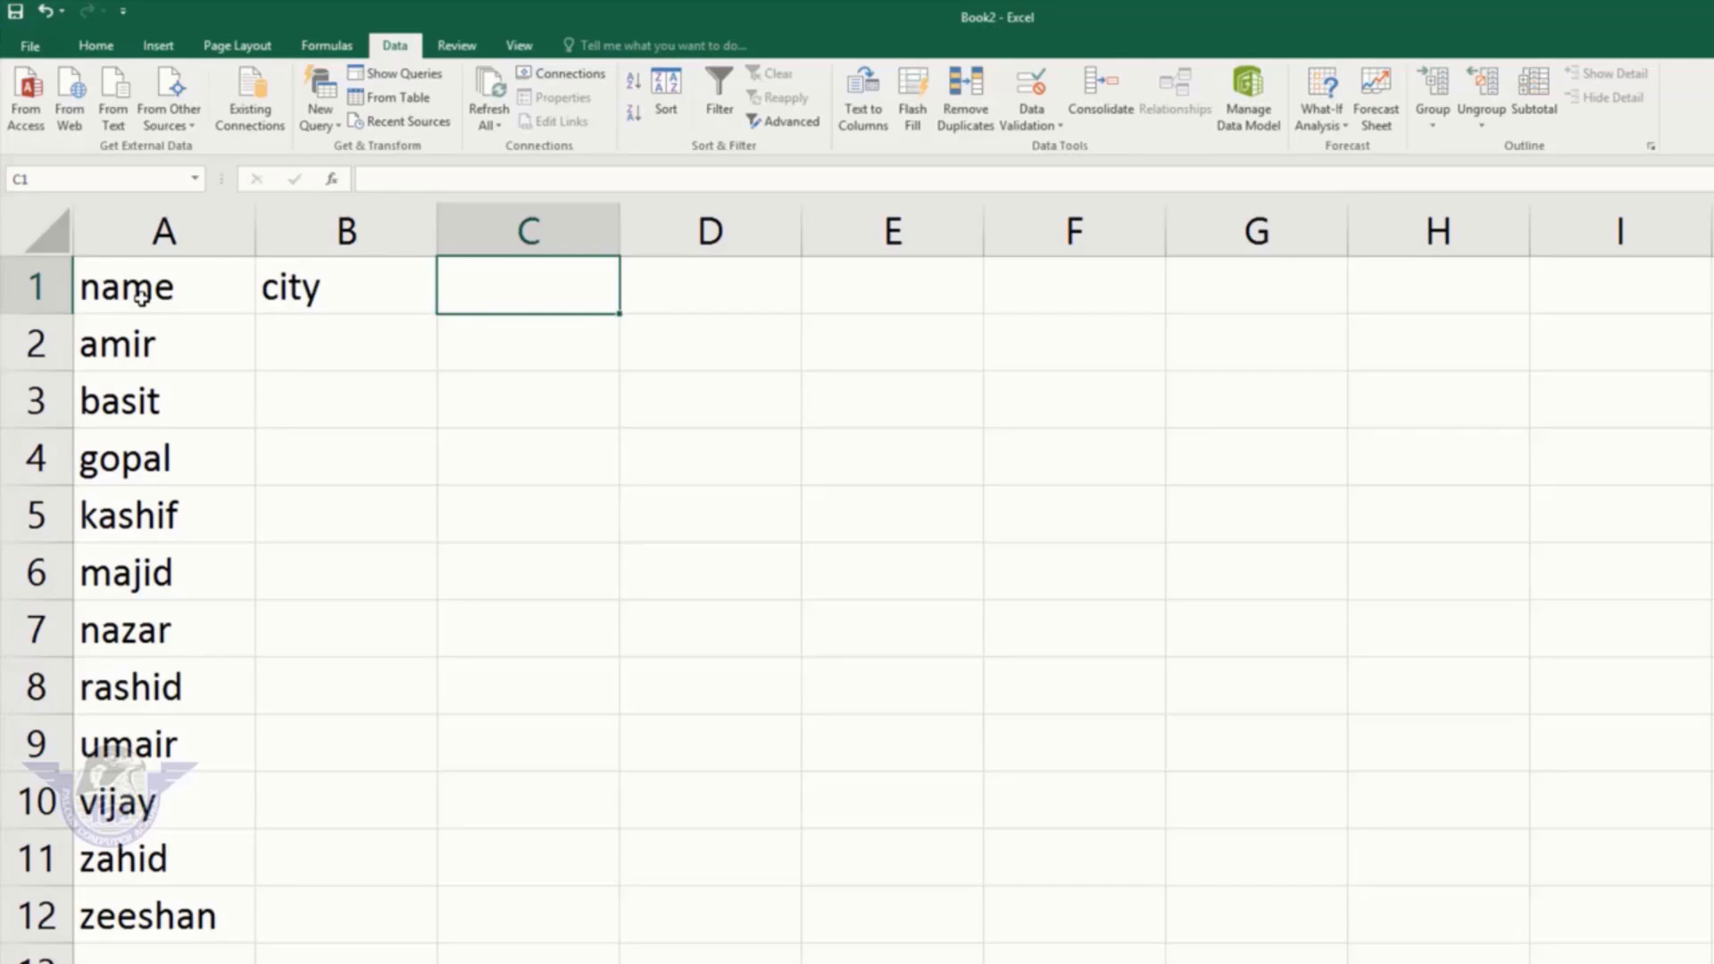
{"action": "type", "text": "amount"}
{"action": "key", "text": "Return"}
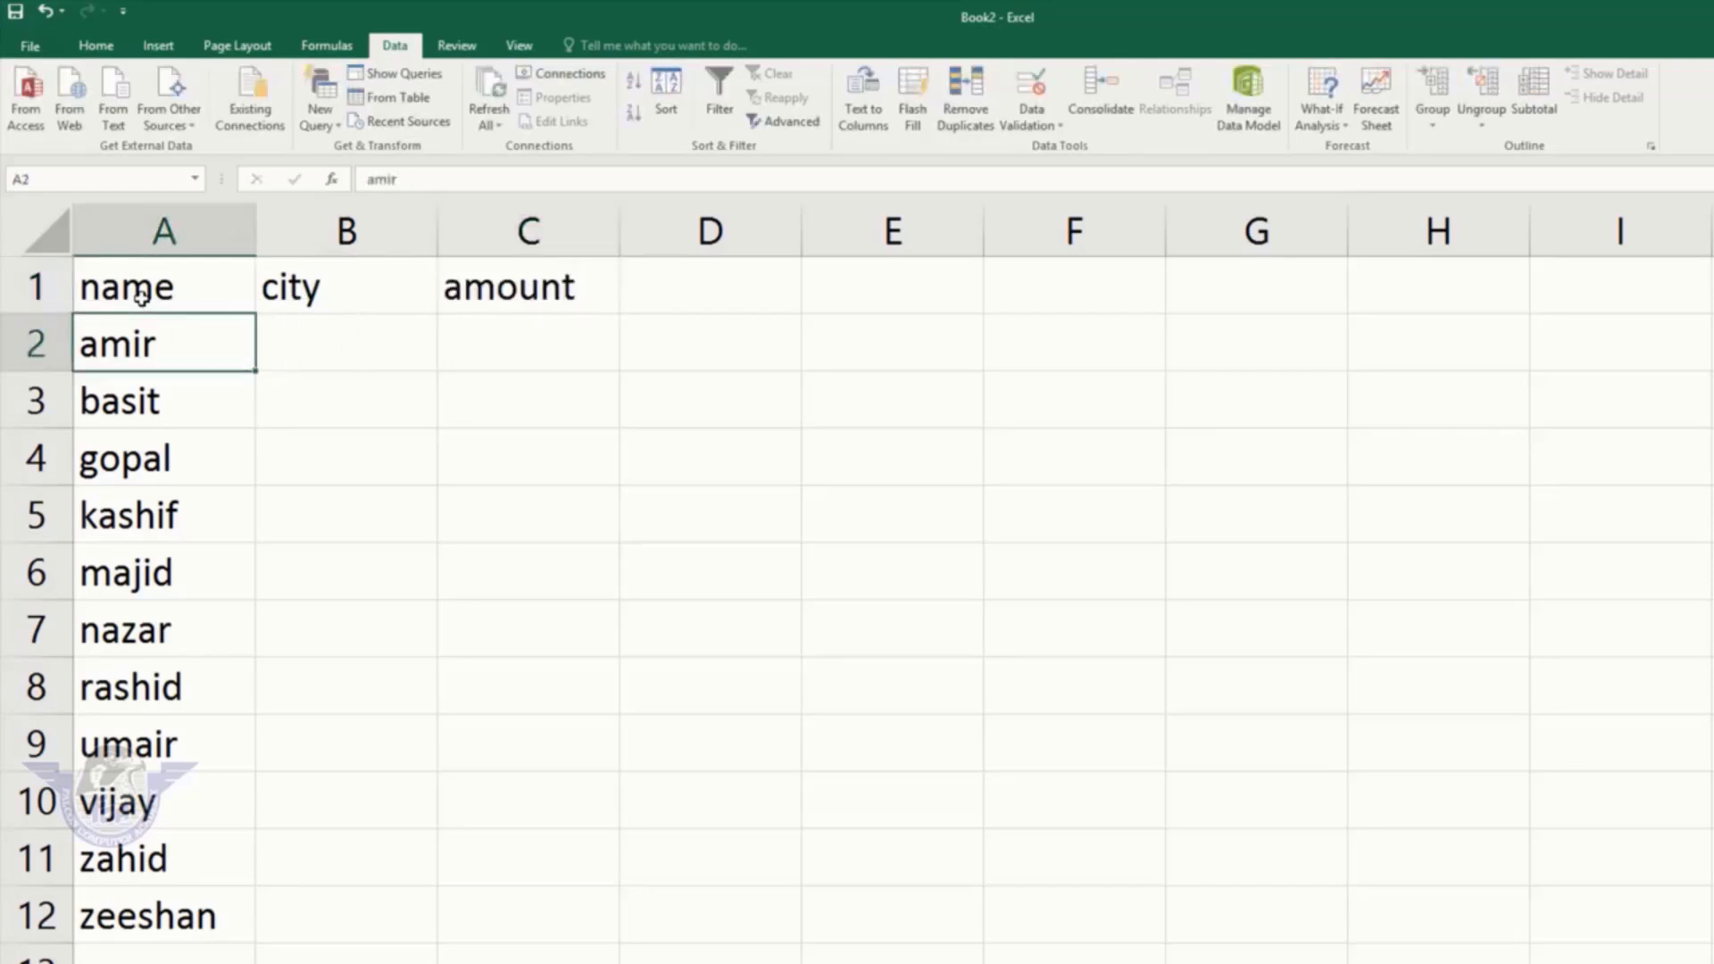
Step: Fill in city and amount for amir (lhr, 25000), basit (lhr, 15000), gopal (multan, 12000)
{"action": "key", "text": "Tab"}
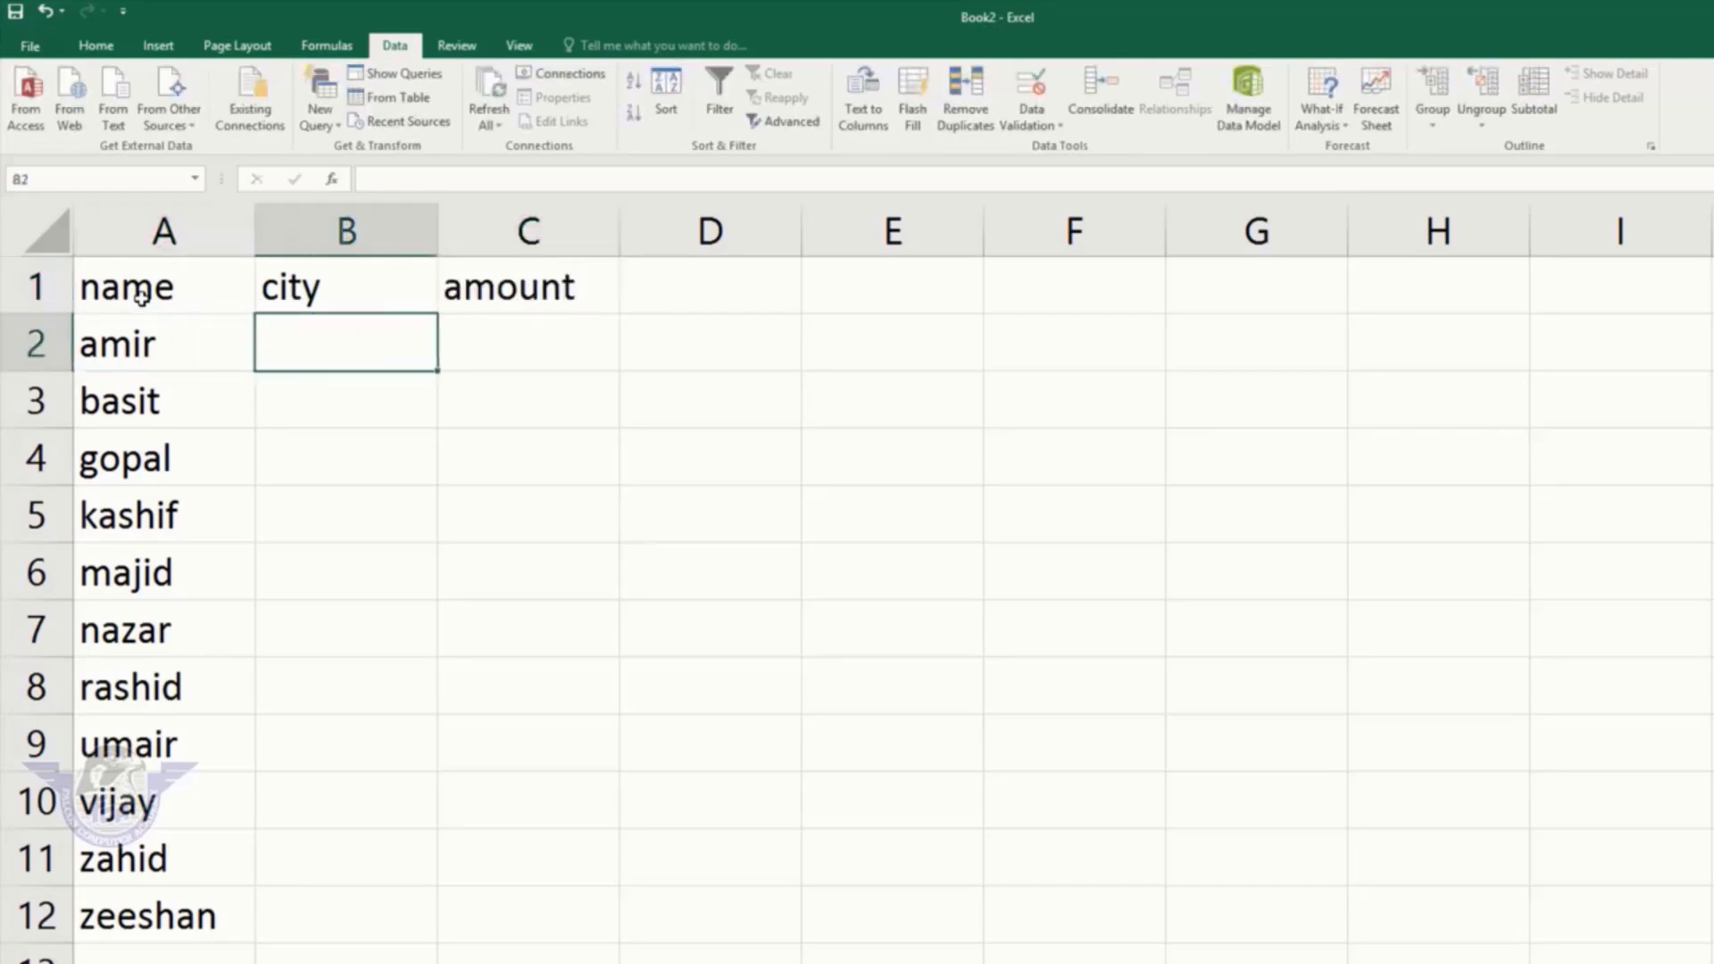
{"action": "type", "text": "lhr"}
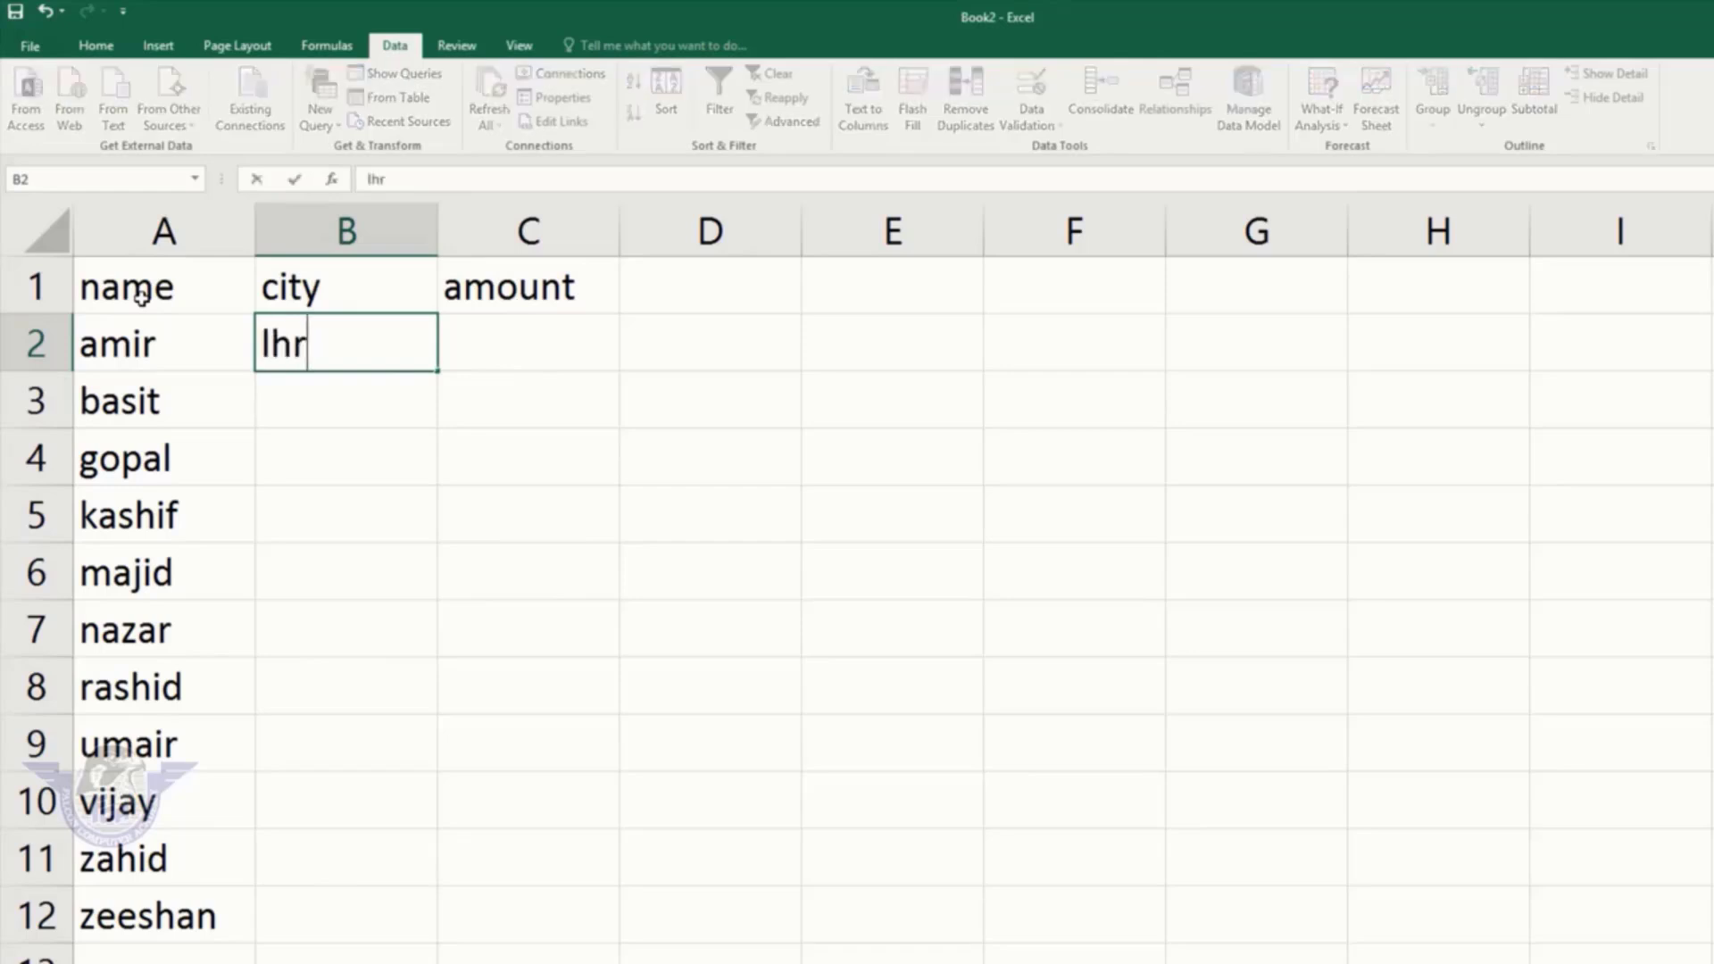
{"action": "key", "text": "Return"}
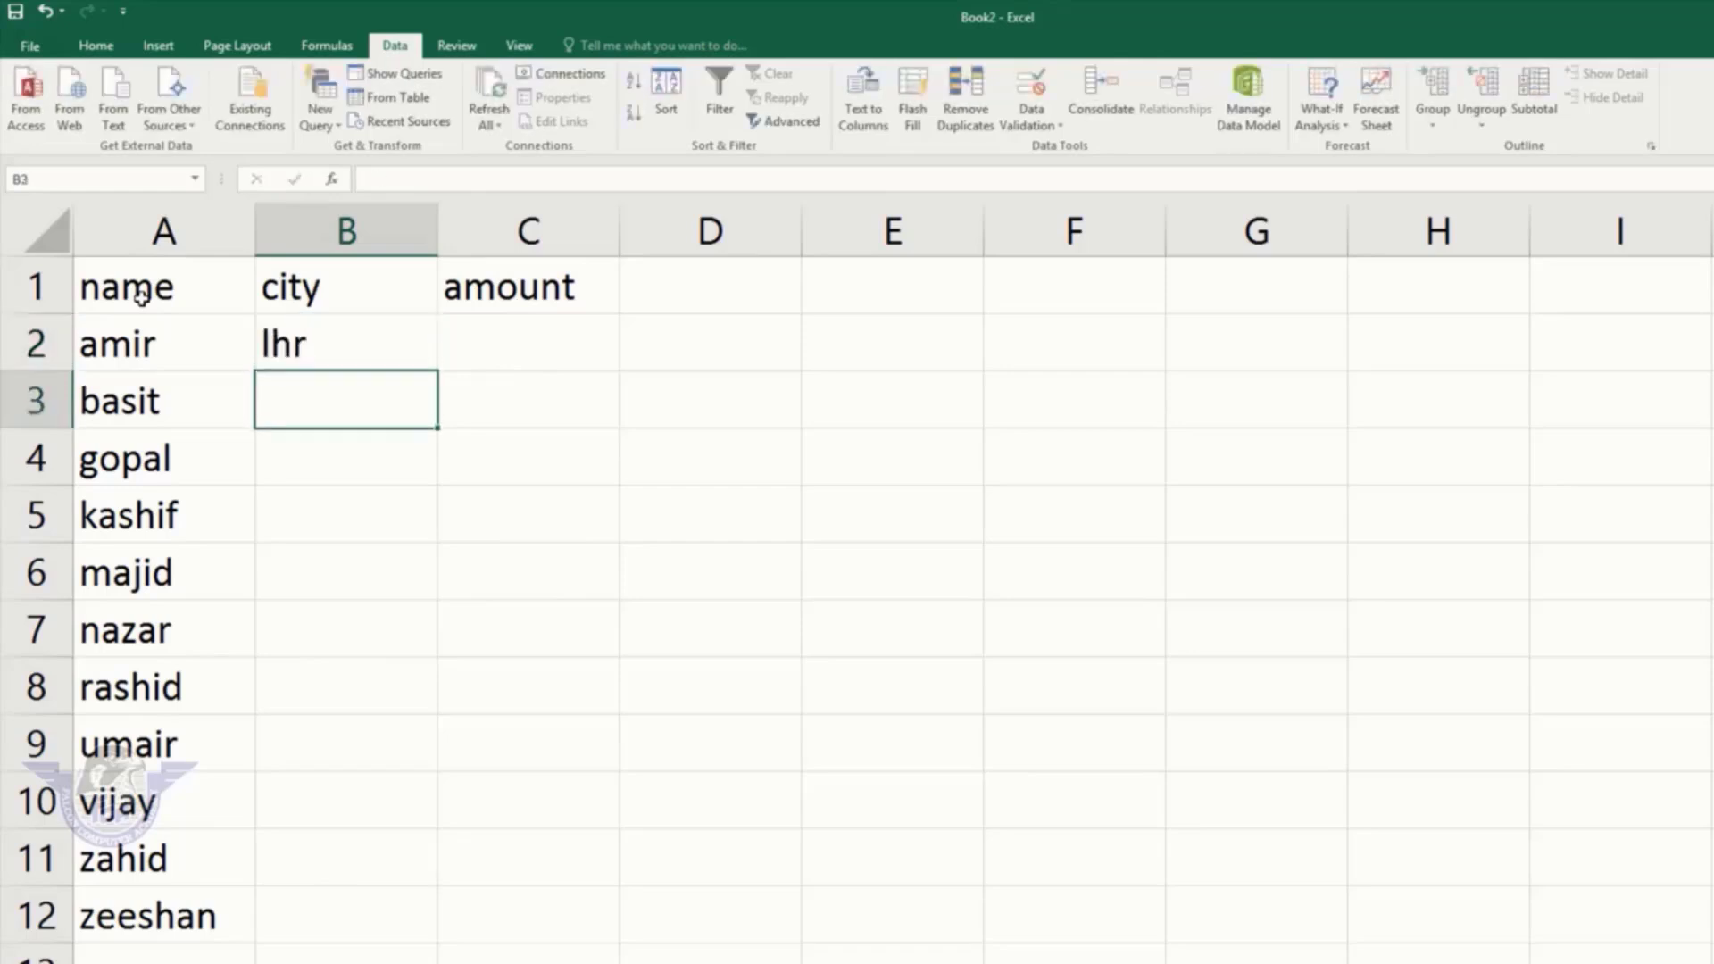
{"action": "key", "text": "Up"}
{"action": "key", "text": "Right"}
{"action": "type", "text": "2500"}
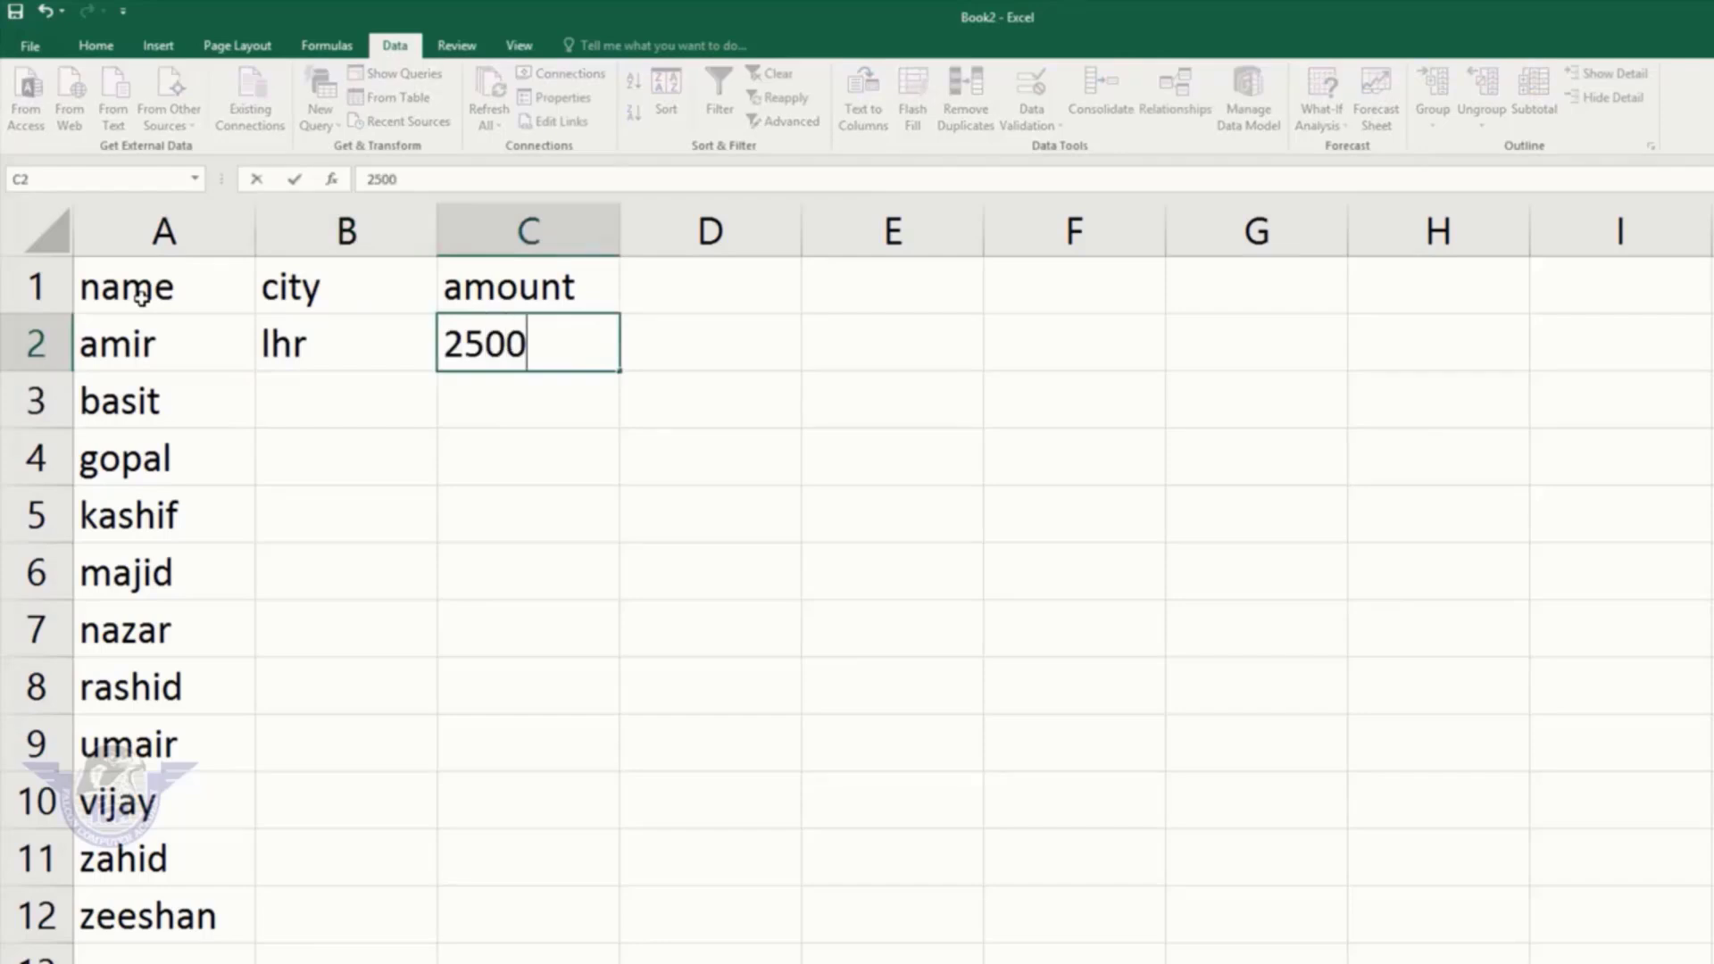
{"action": "type", "text": "0"}
{"action": "key", "text": "Return"}
{"action": "key", "text": "Left"}
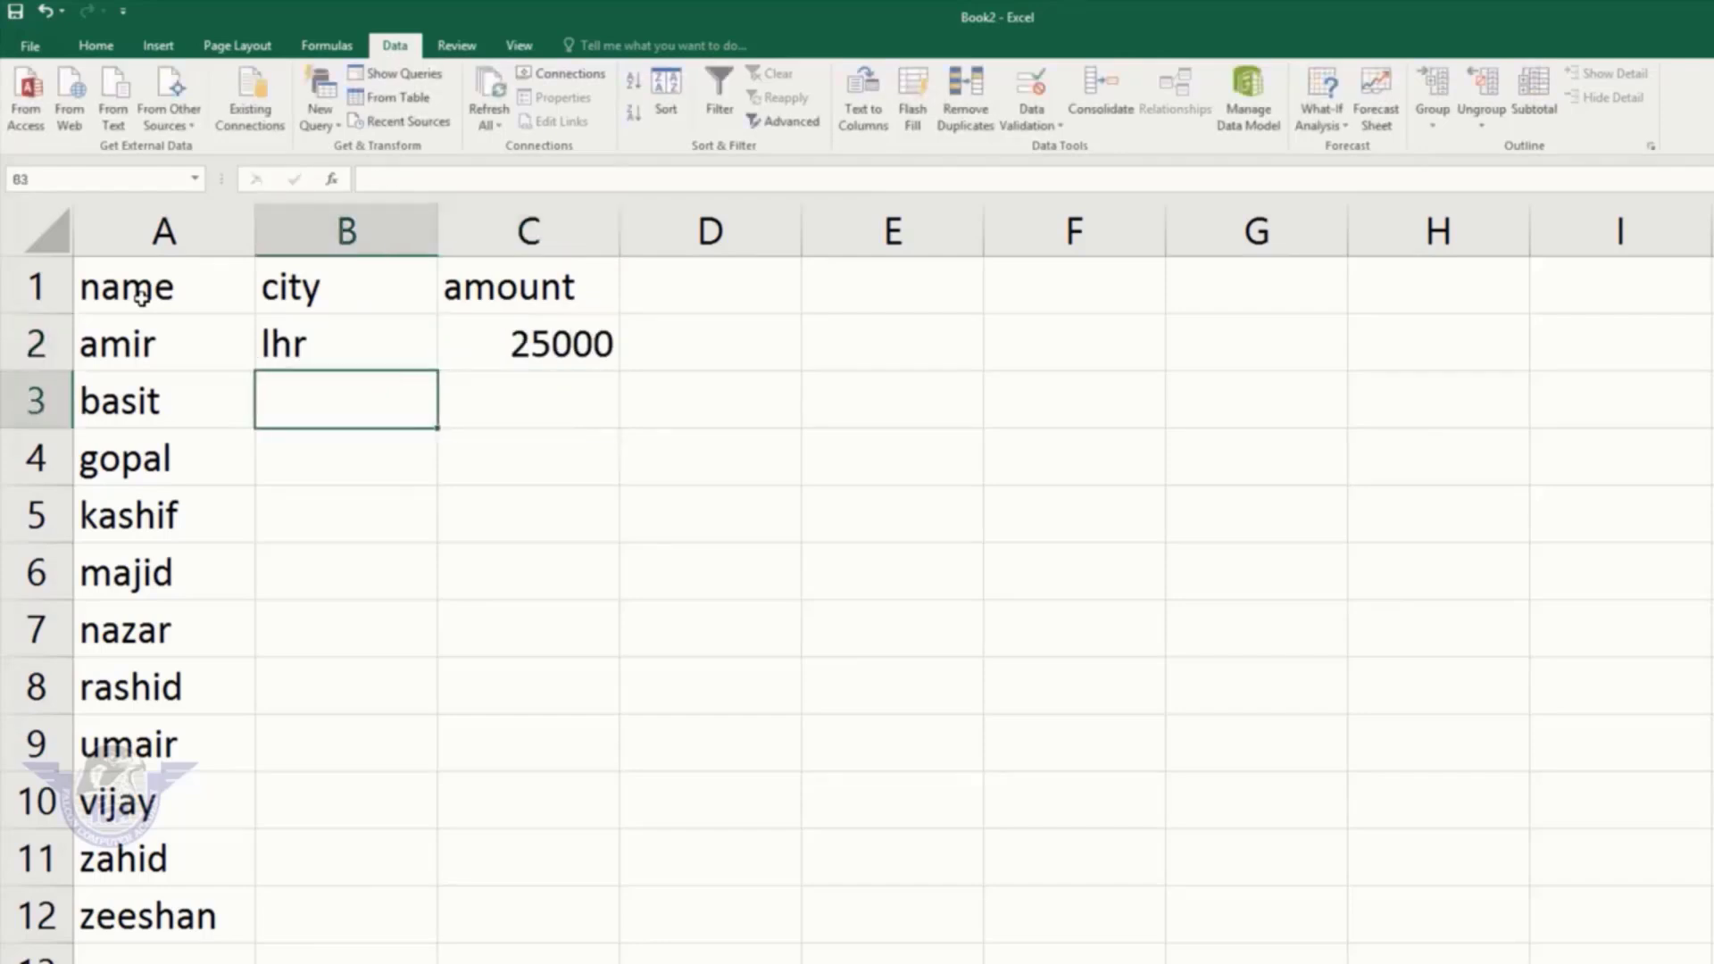
{"action": "type", "text": "lhr"}
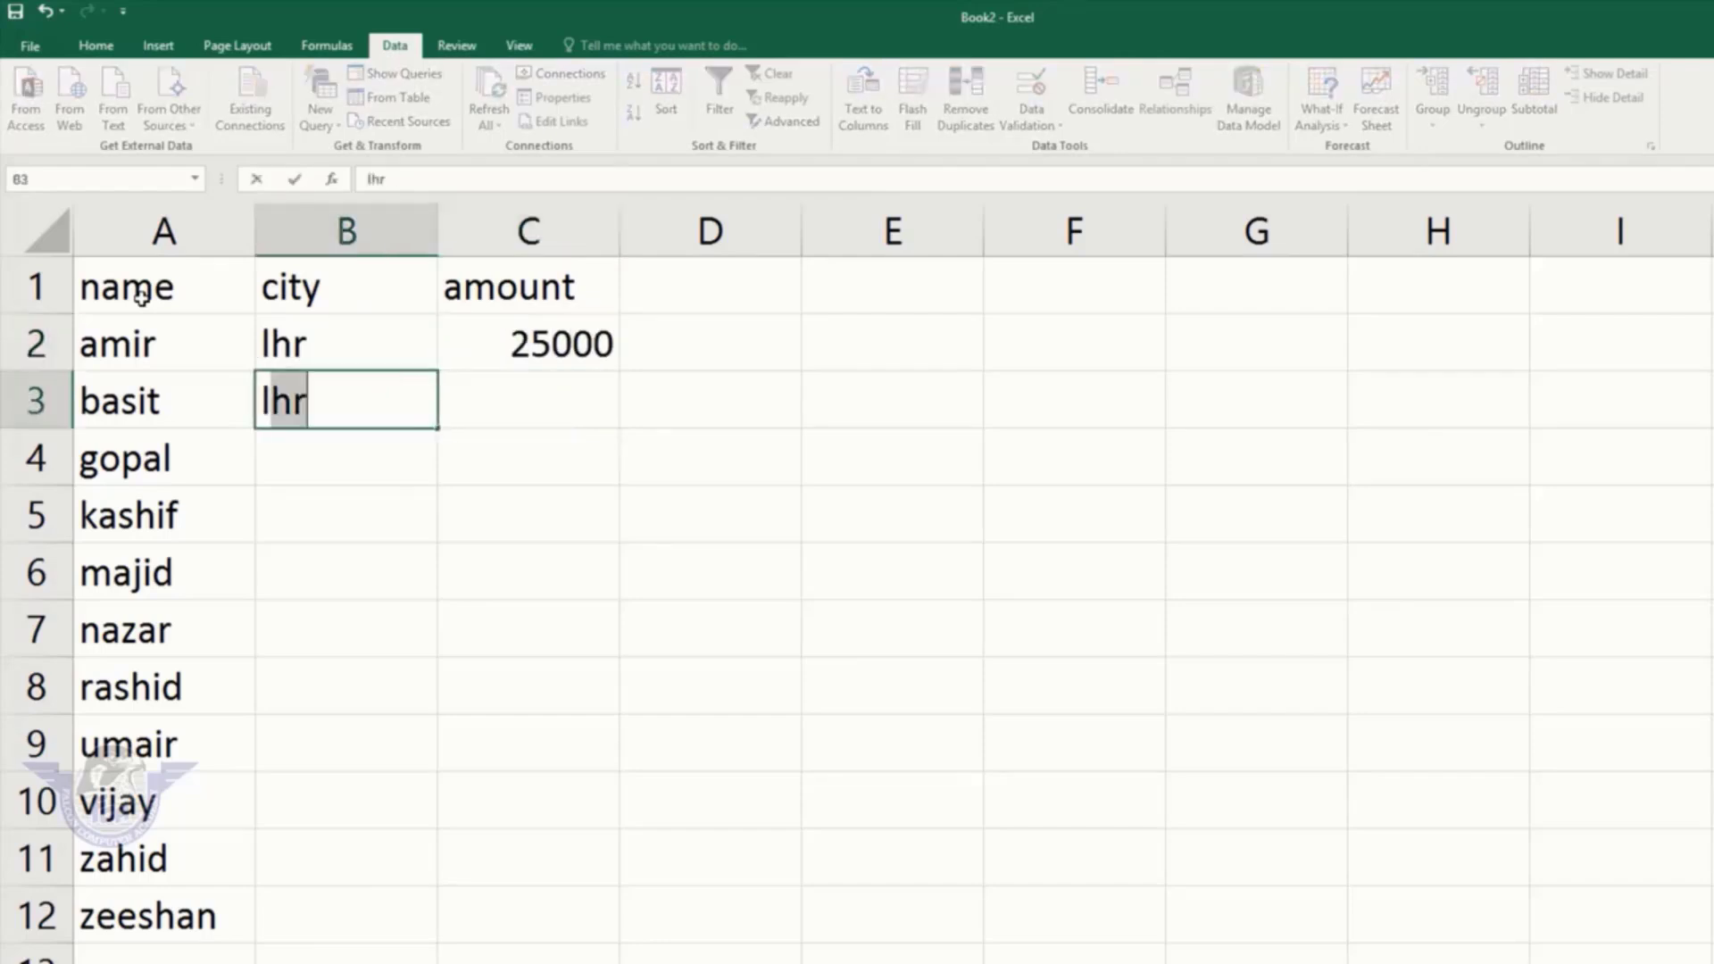
{"action": "key", "text": "Right"}
{"action": "type", "text": "15"}
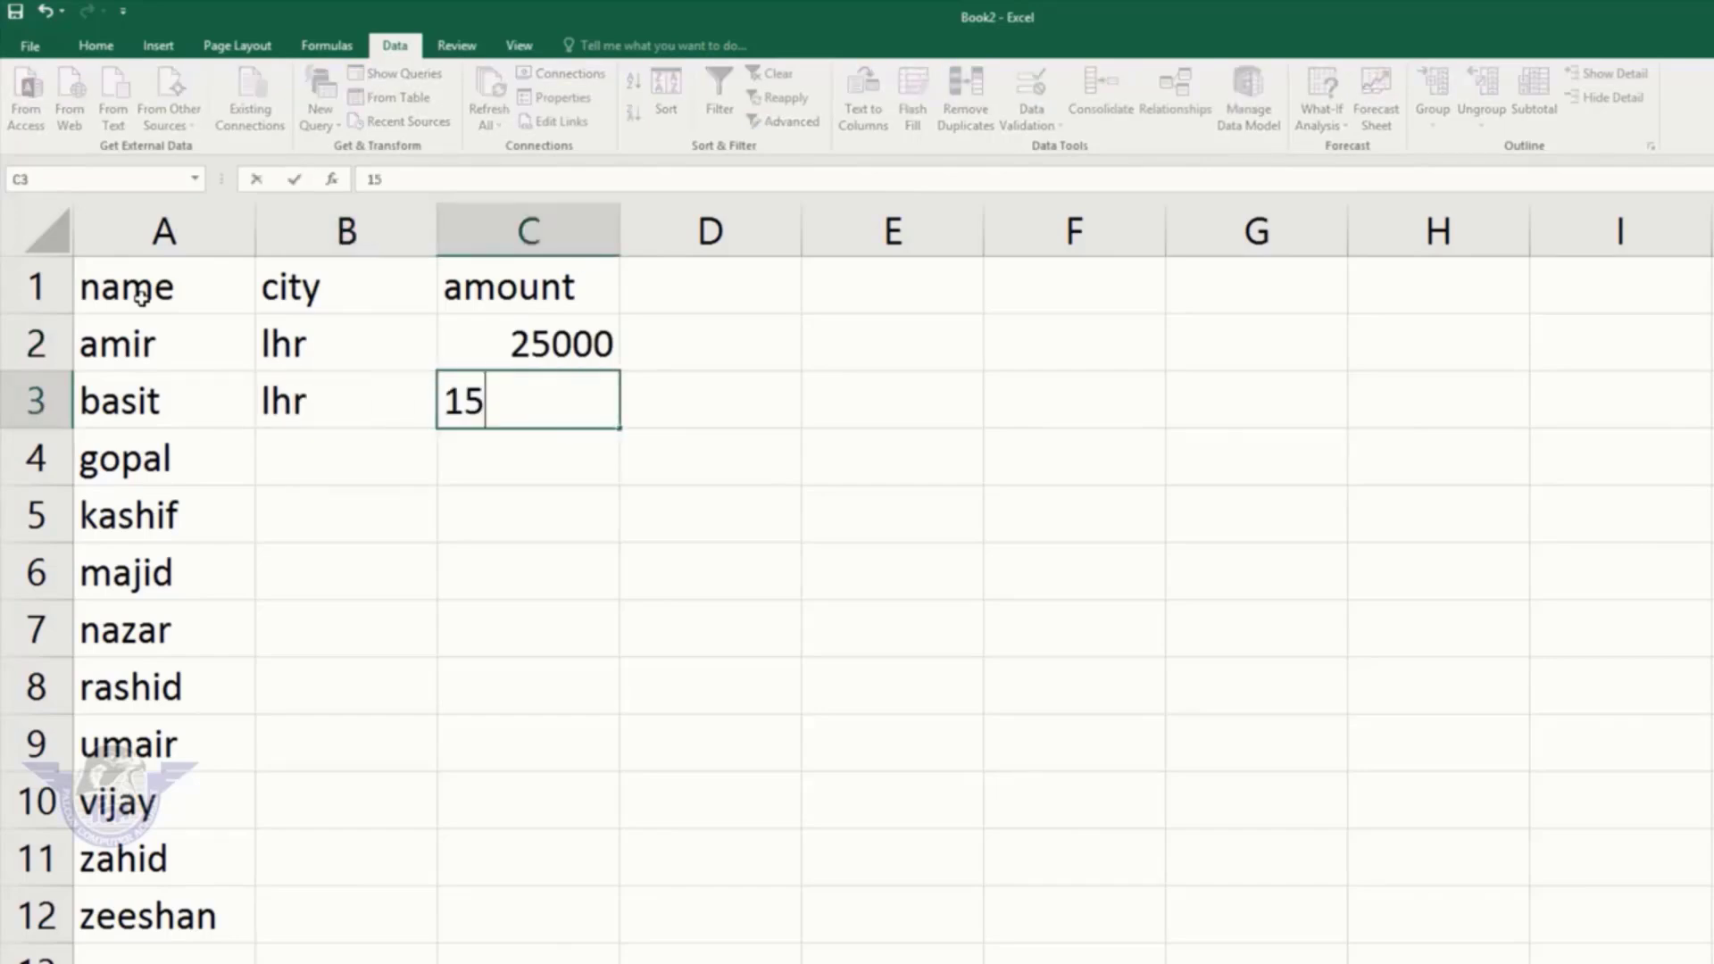
{"action": "type", "text": "000"}
{"action": "key", "text": "Return"}
{"action": "key", "text": "Left"}
{"action": "type", "text": "multan"}
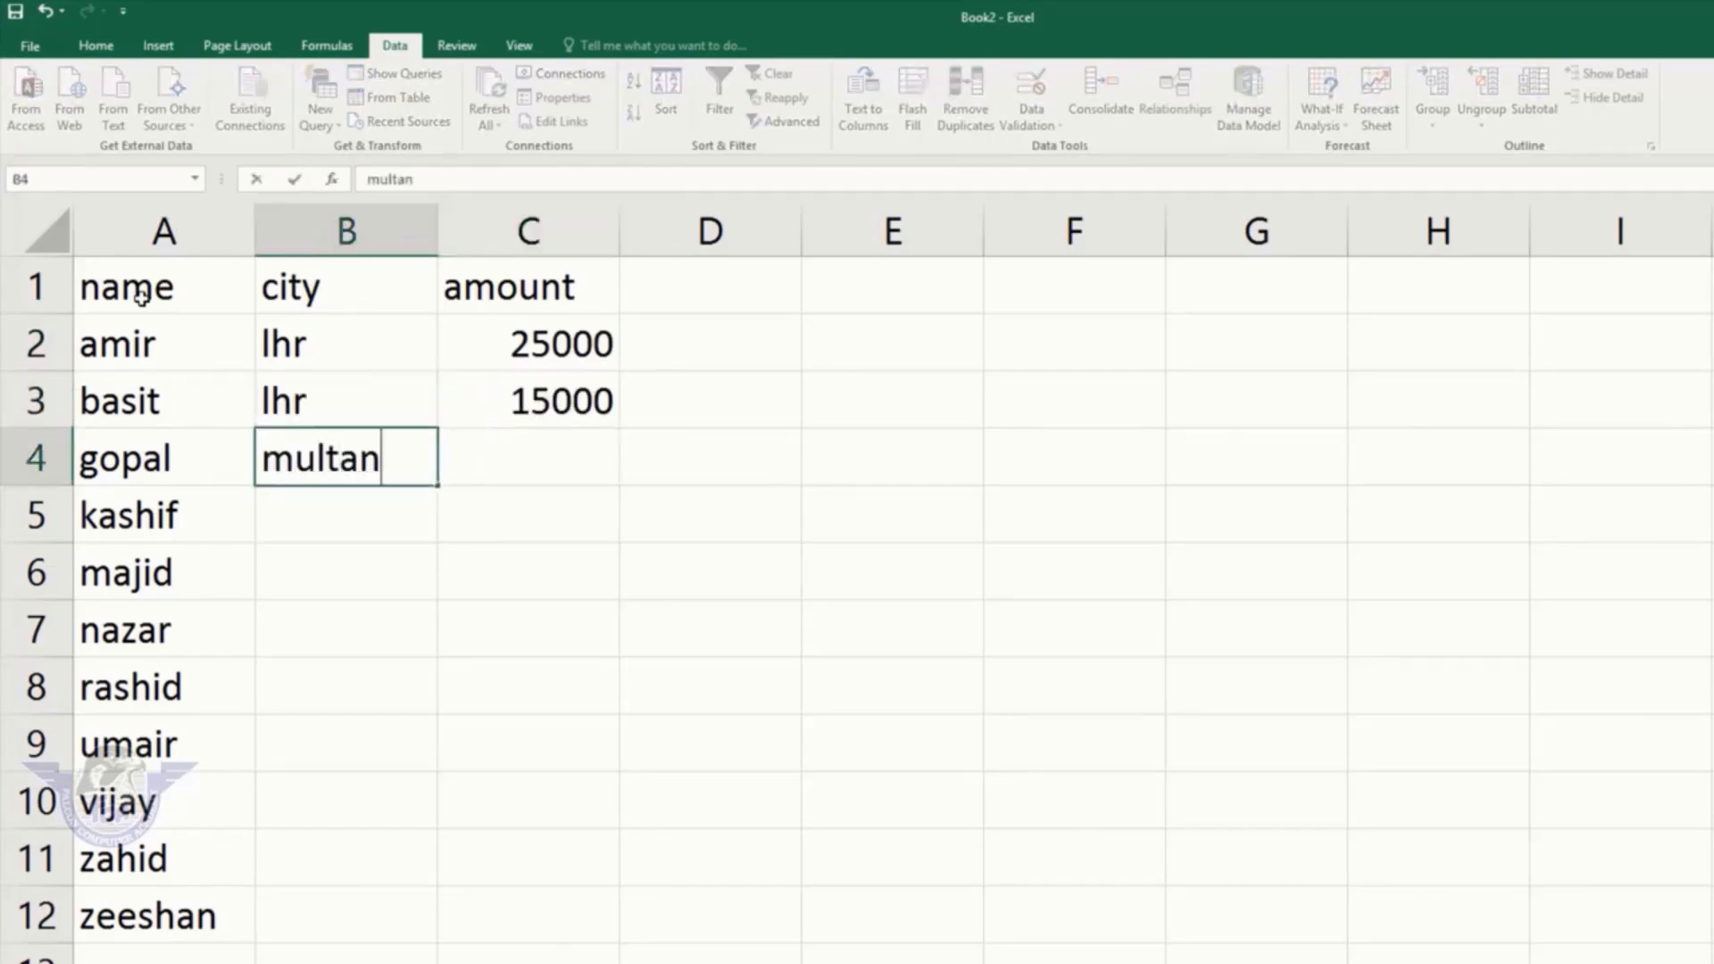
{"action": "key", "text": "Right"}
{"action": "type", "text": "12000"}
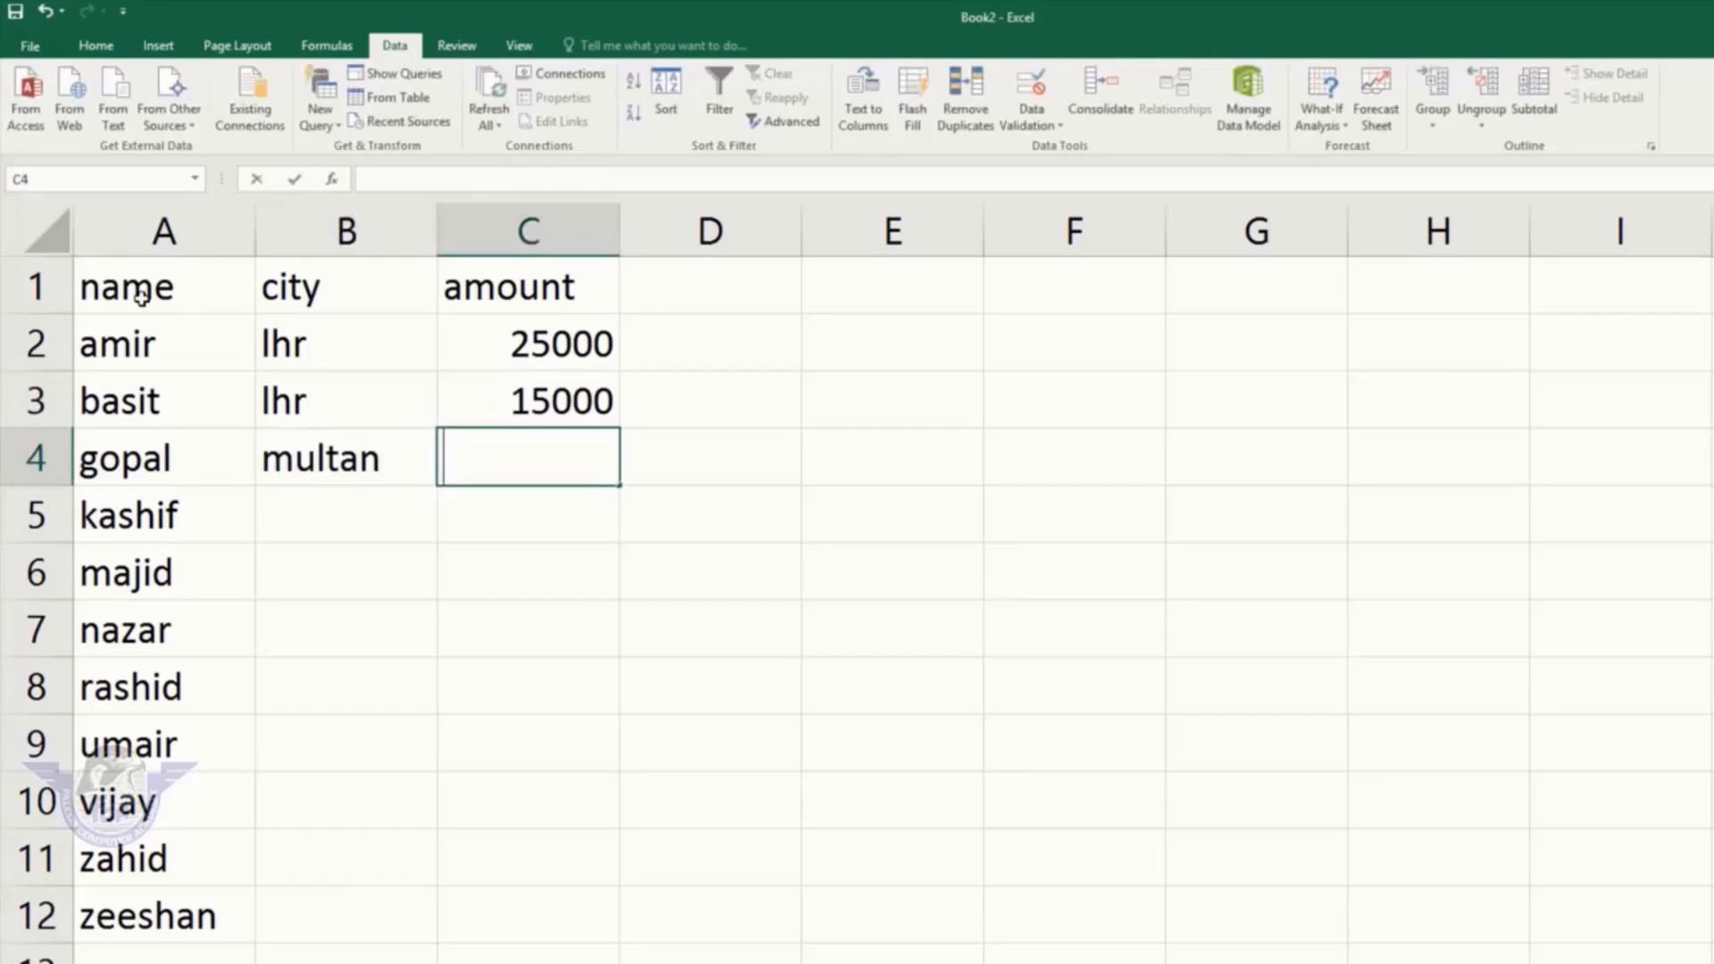
{"action": "key", "text": "Return"}
Step: Enter kashif multan 17000, majid ryk 25000, nazar multan 1500, rashid kpr 15000
{"action": "key", "text": "Left"}
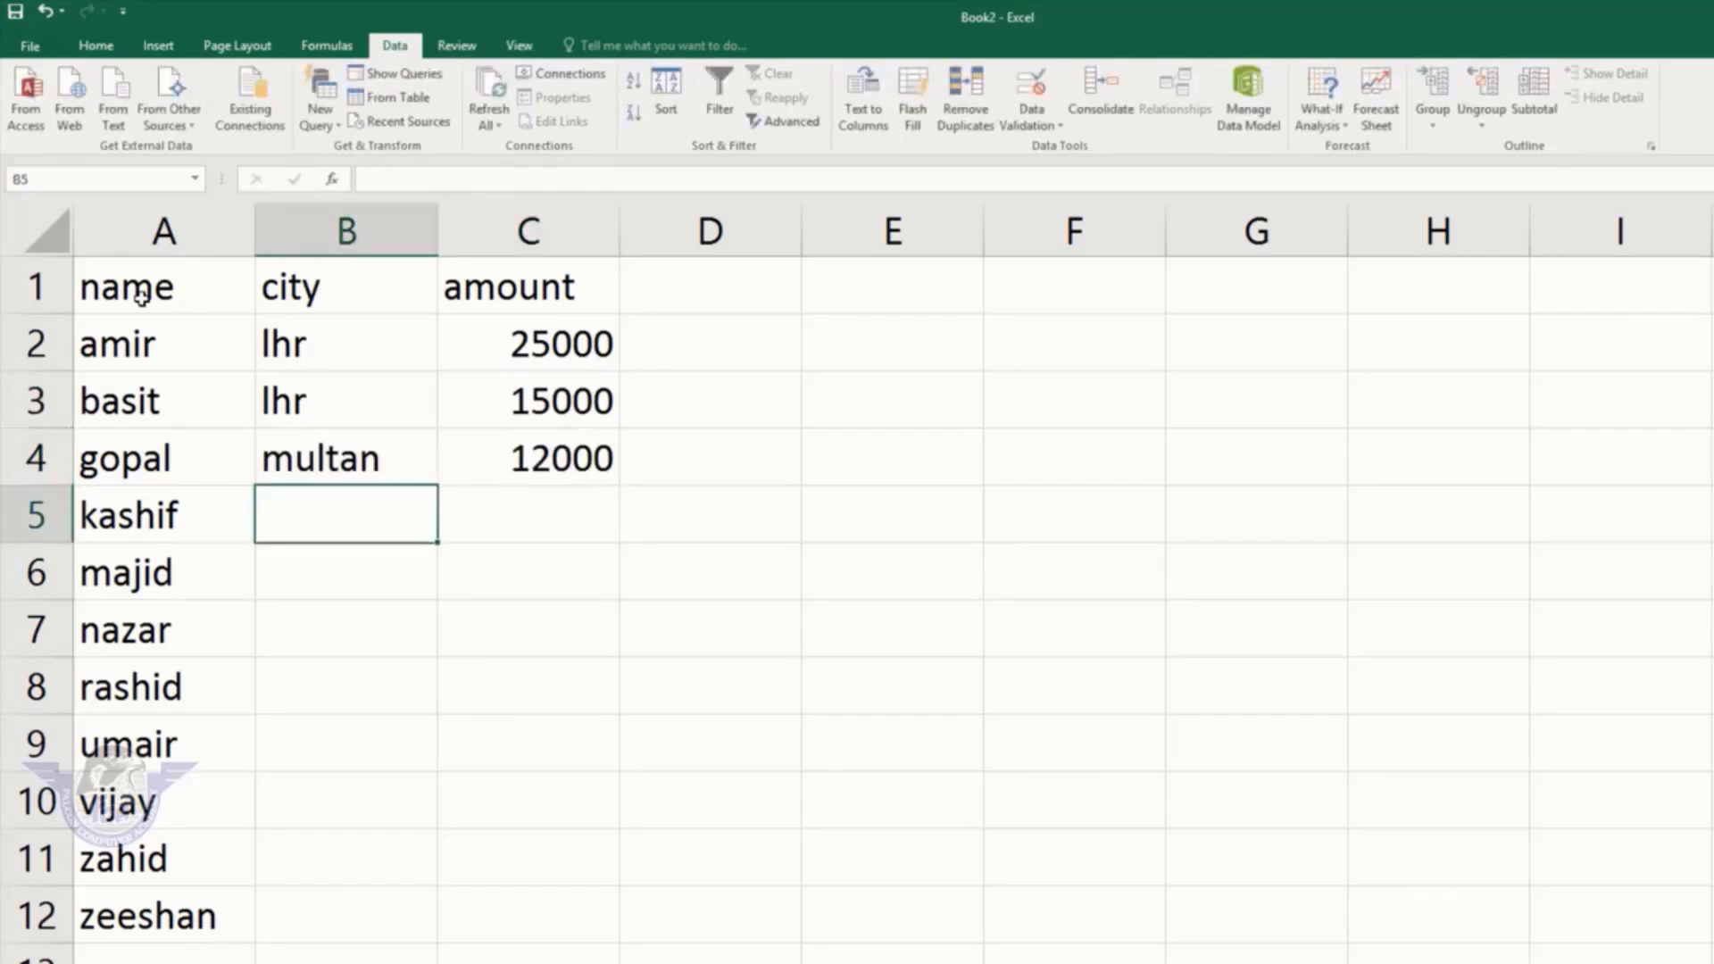
{"action": "type", "text": "multan"}
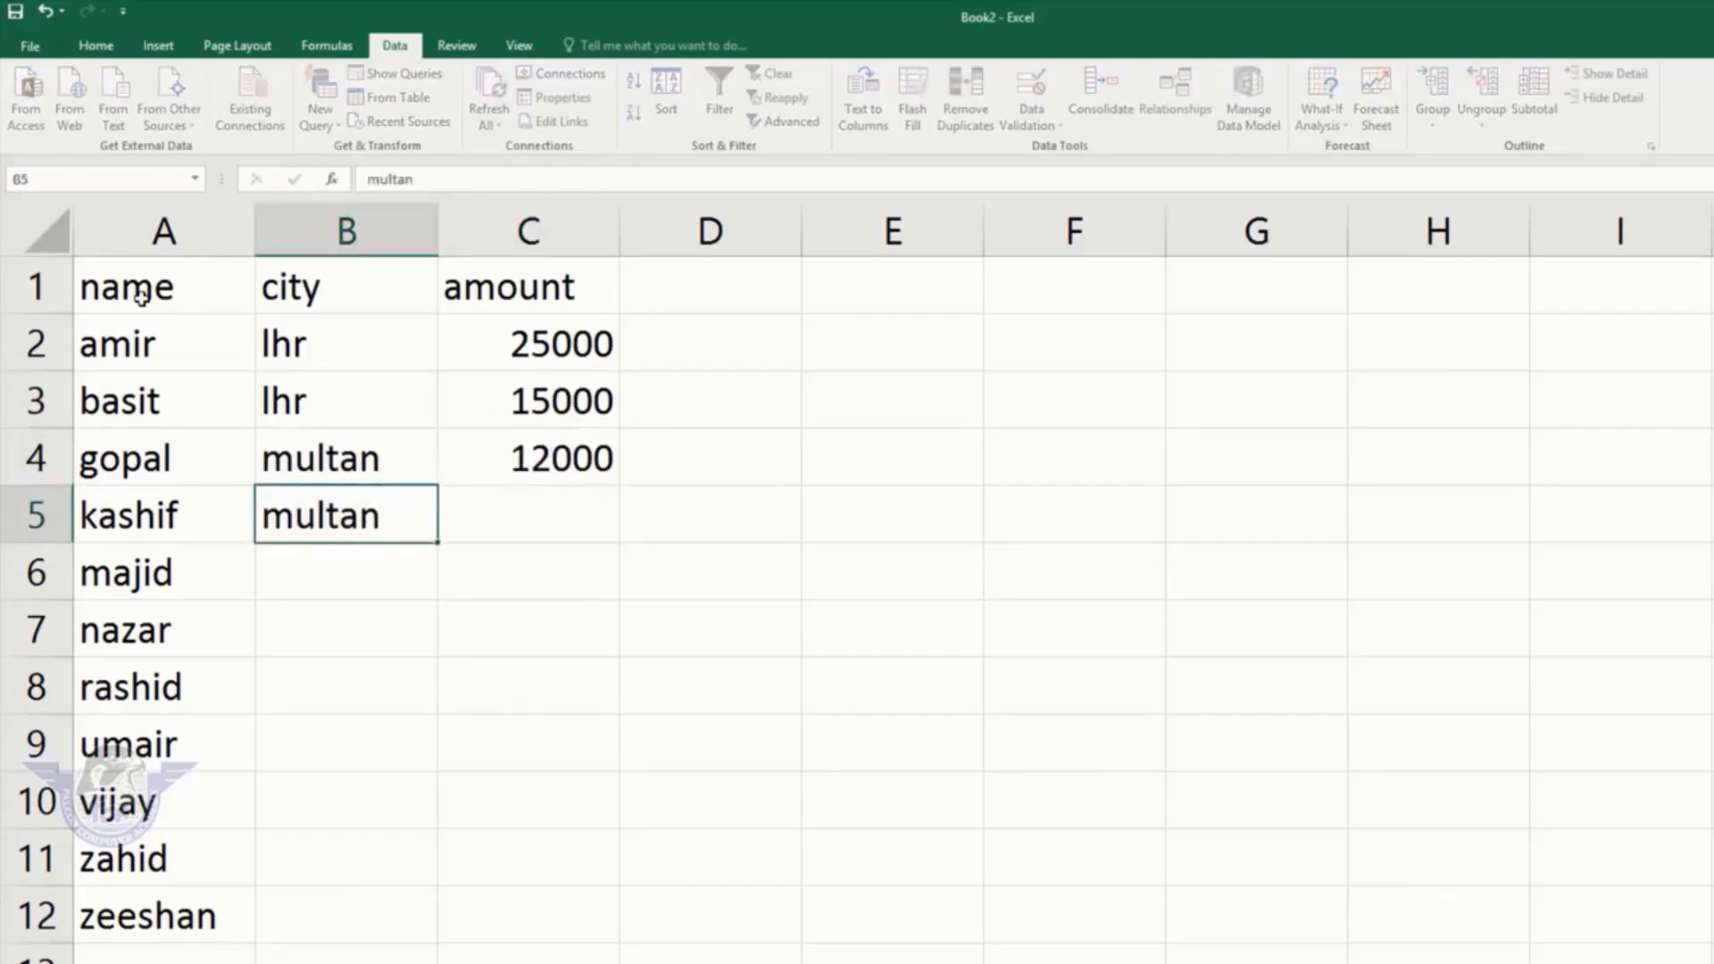
{"action": "key", "text": "Right"}
{"action": "type", "text": "17000"}
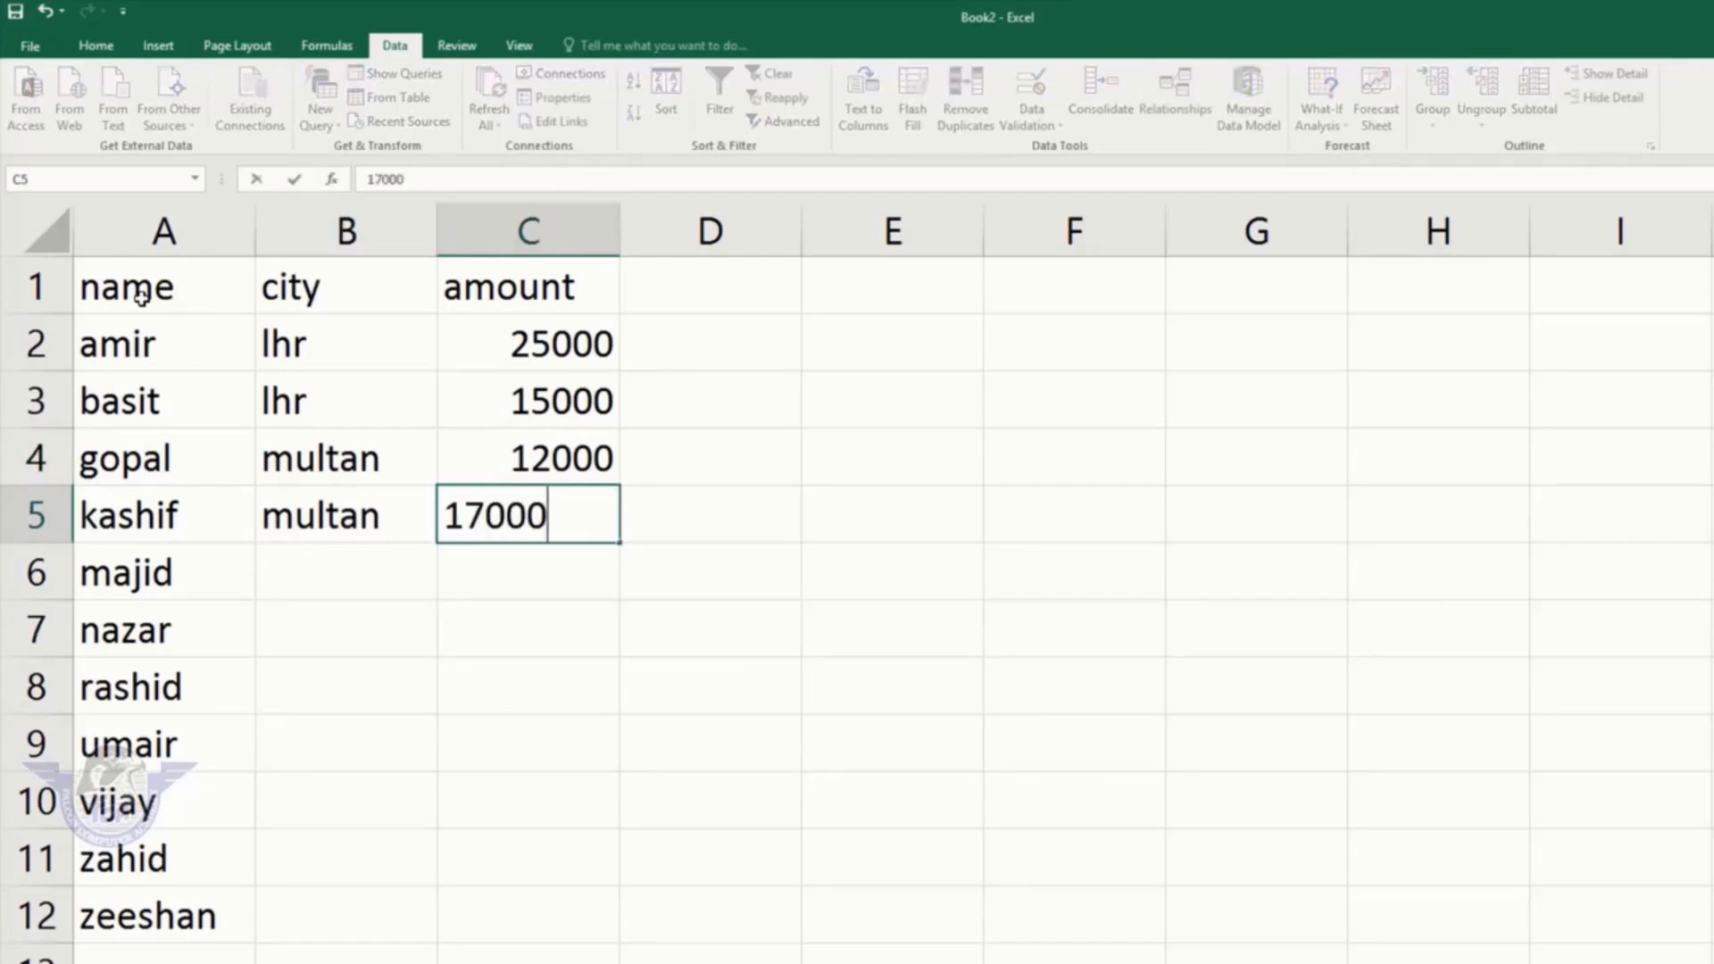
{"action": "key", "text": "Return"}
{"action": "key", "text": "Left"}
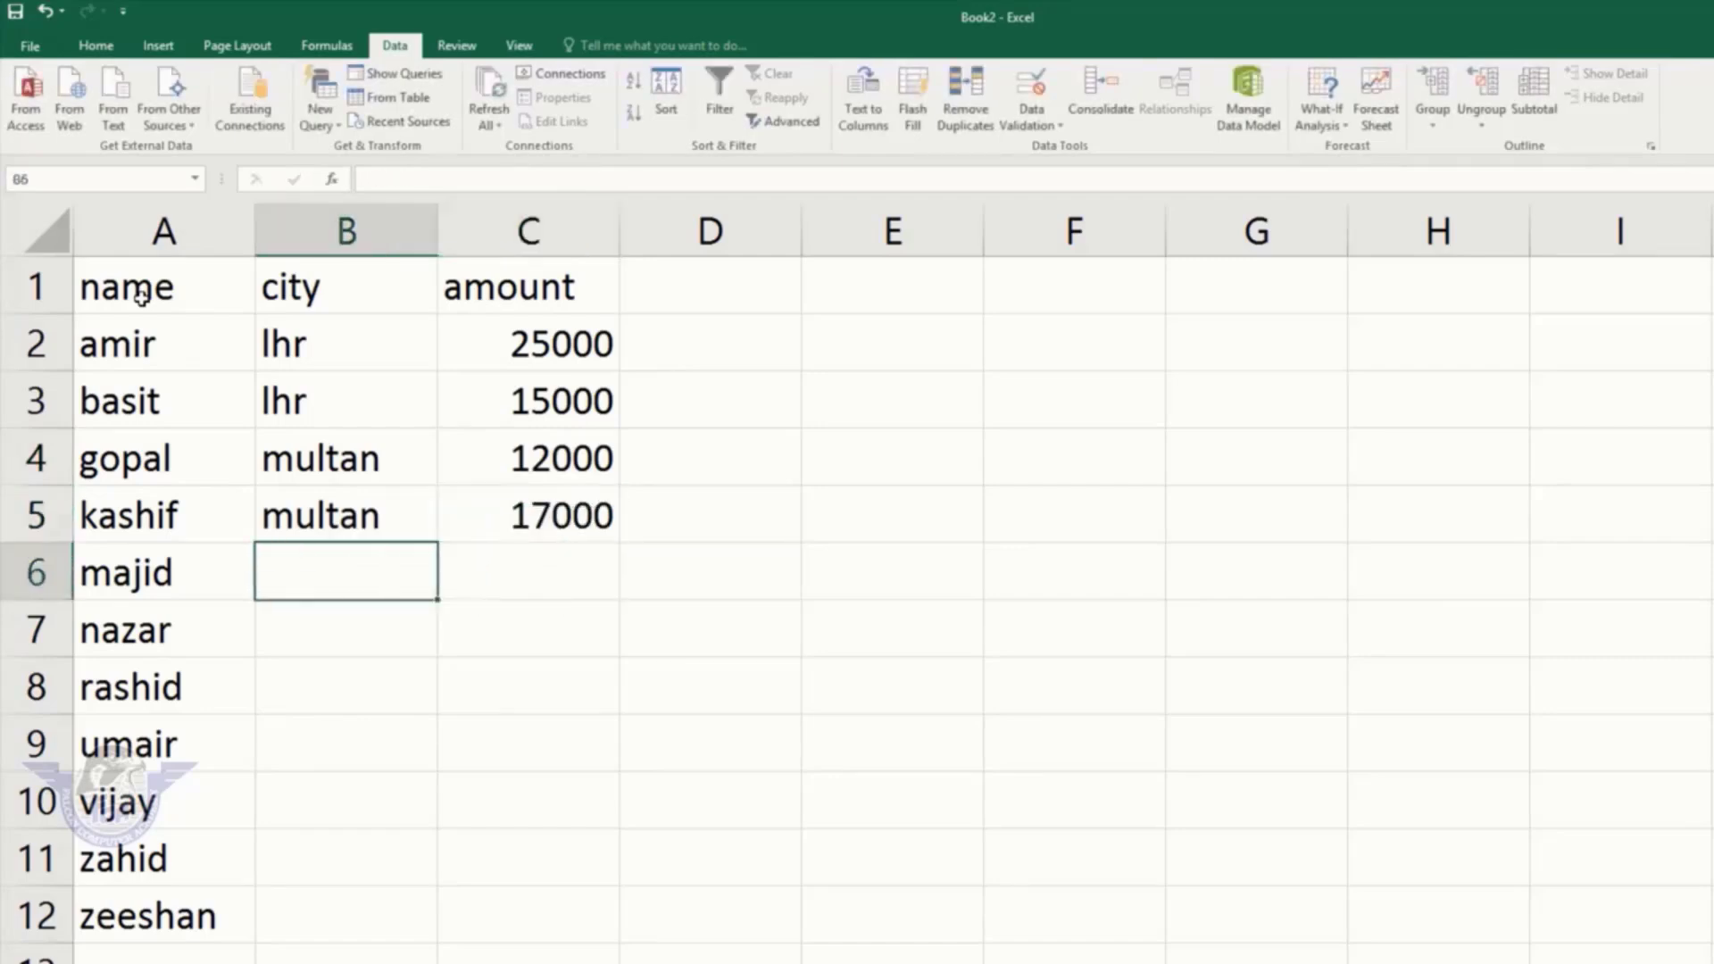
{"action": "type", "text": "ryk"}
{"action": "key", "text": "Right"}
{"action": "type", "text": "25000"}
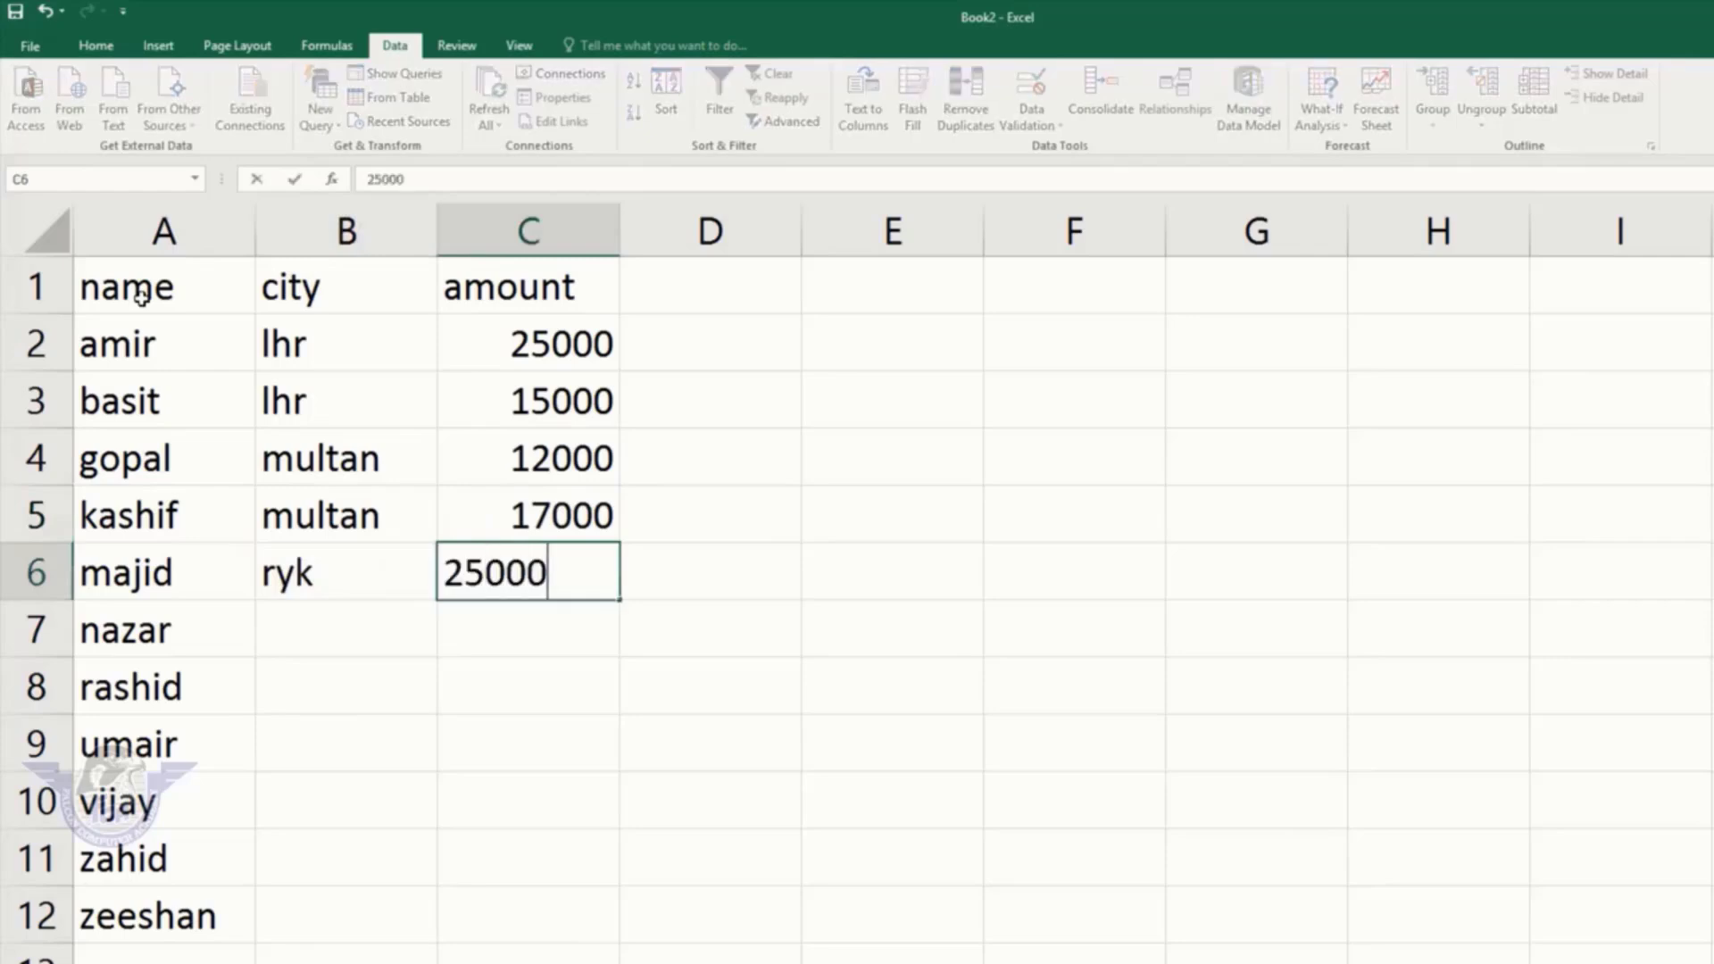
{"action": "key", "text": "Return"}
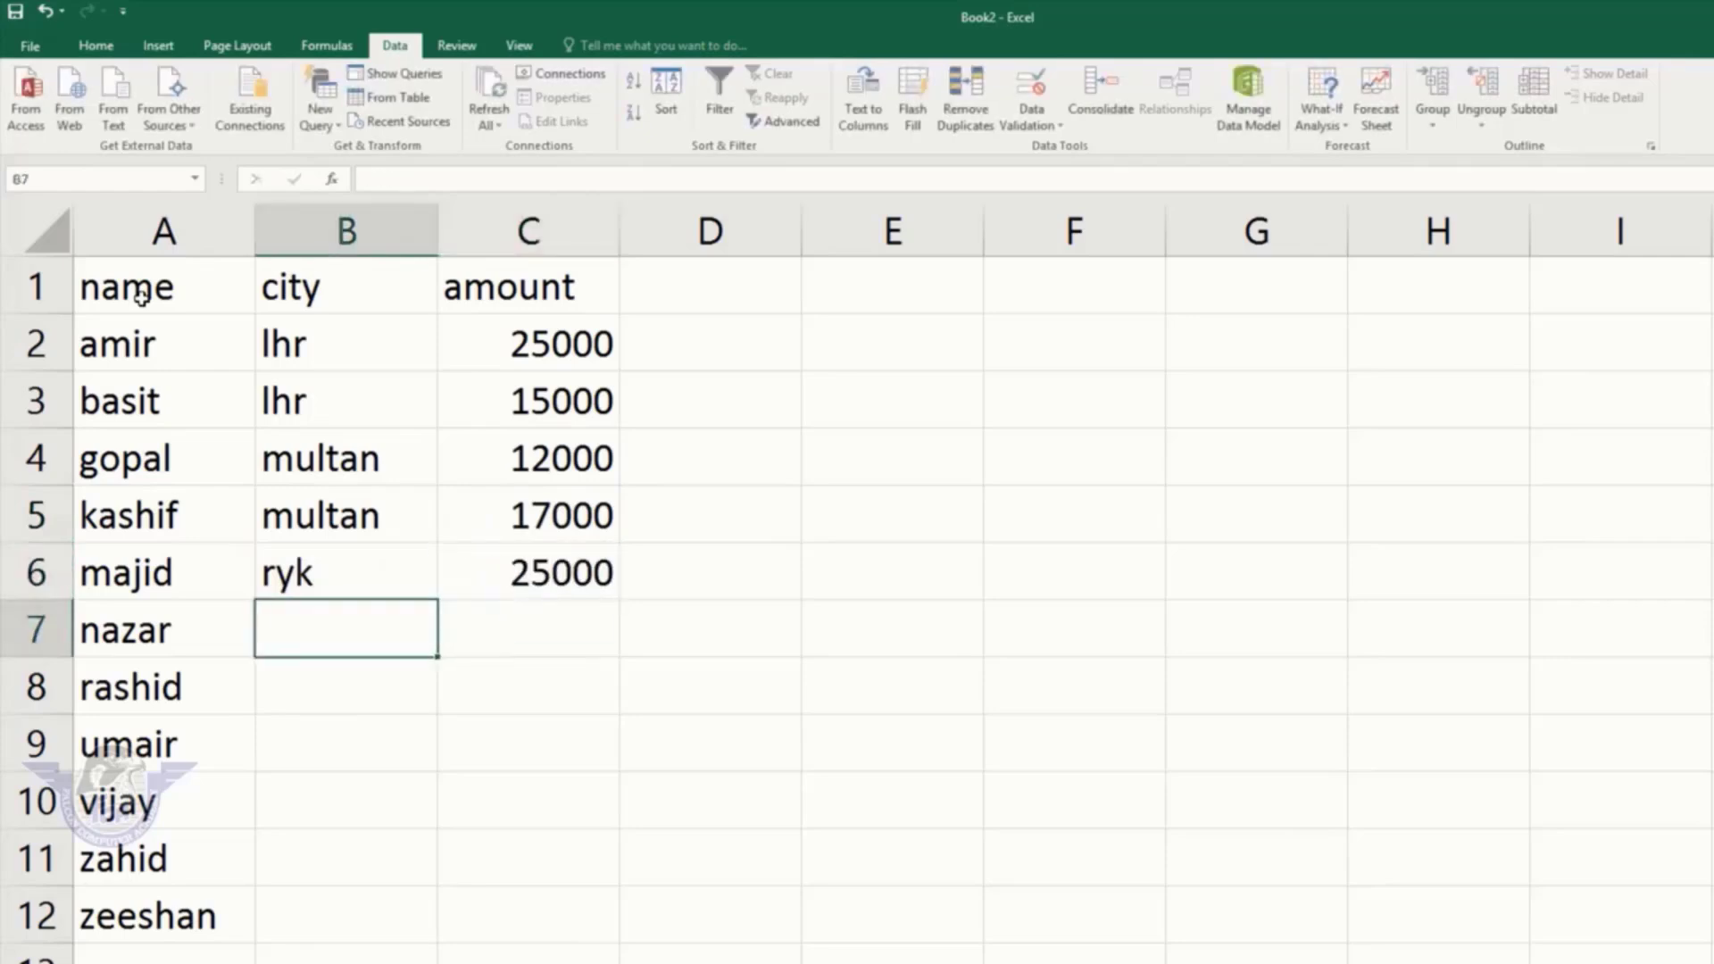
{"action": "type", "text": "multan"}
{"action": "key", "text": "Right"}
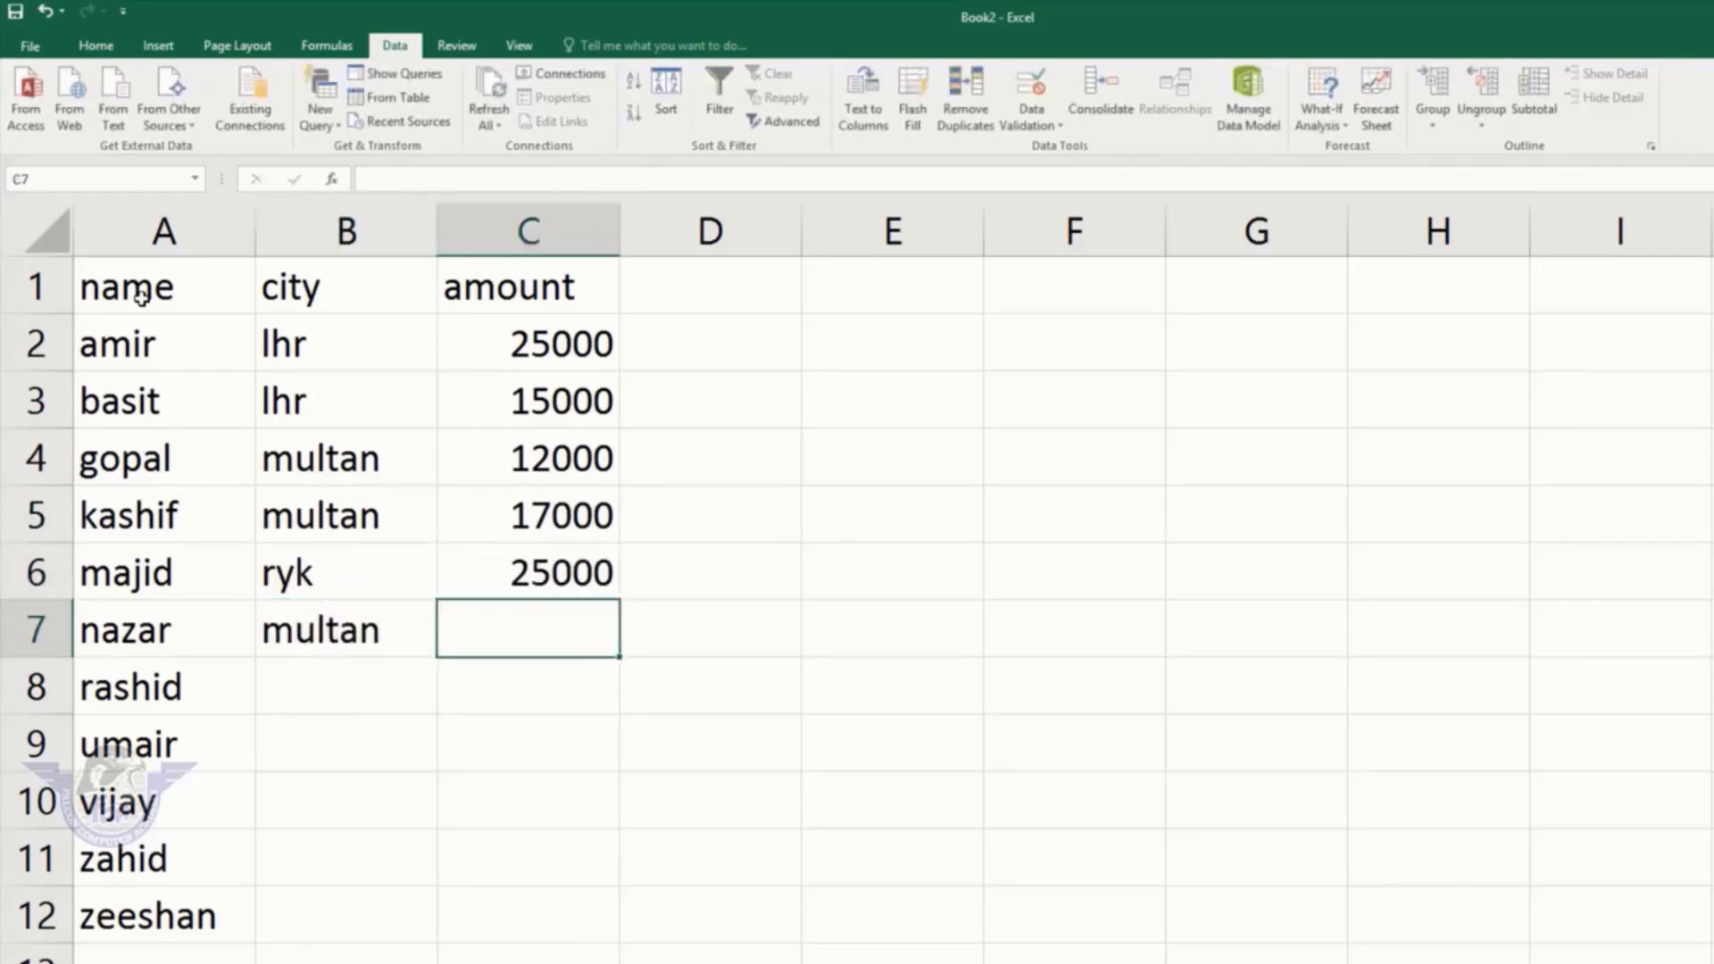
{"action": "type", "text": "1500"}
{"action": "key", "text": "Return"}
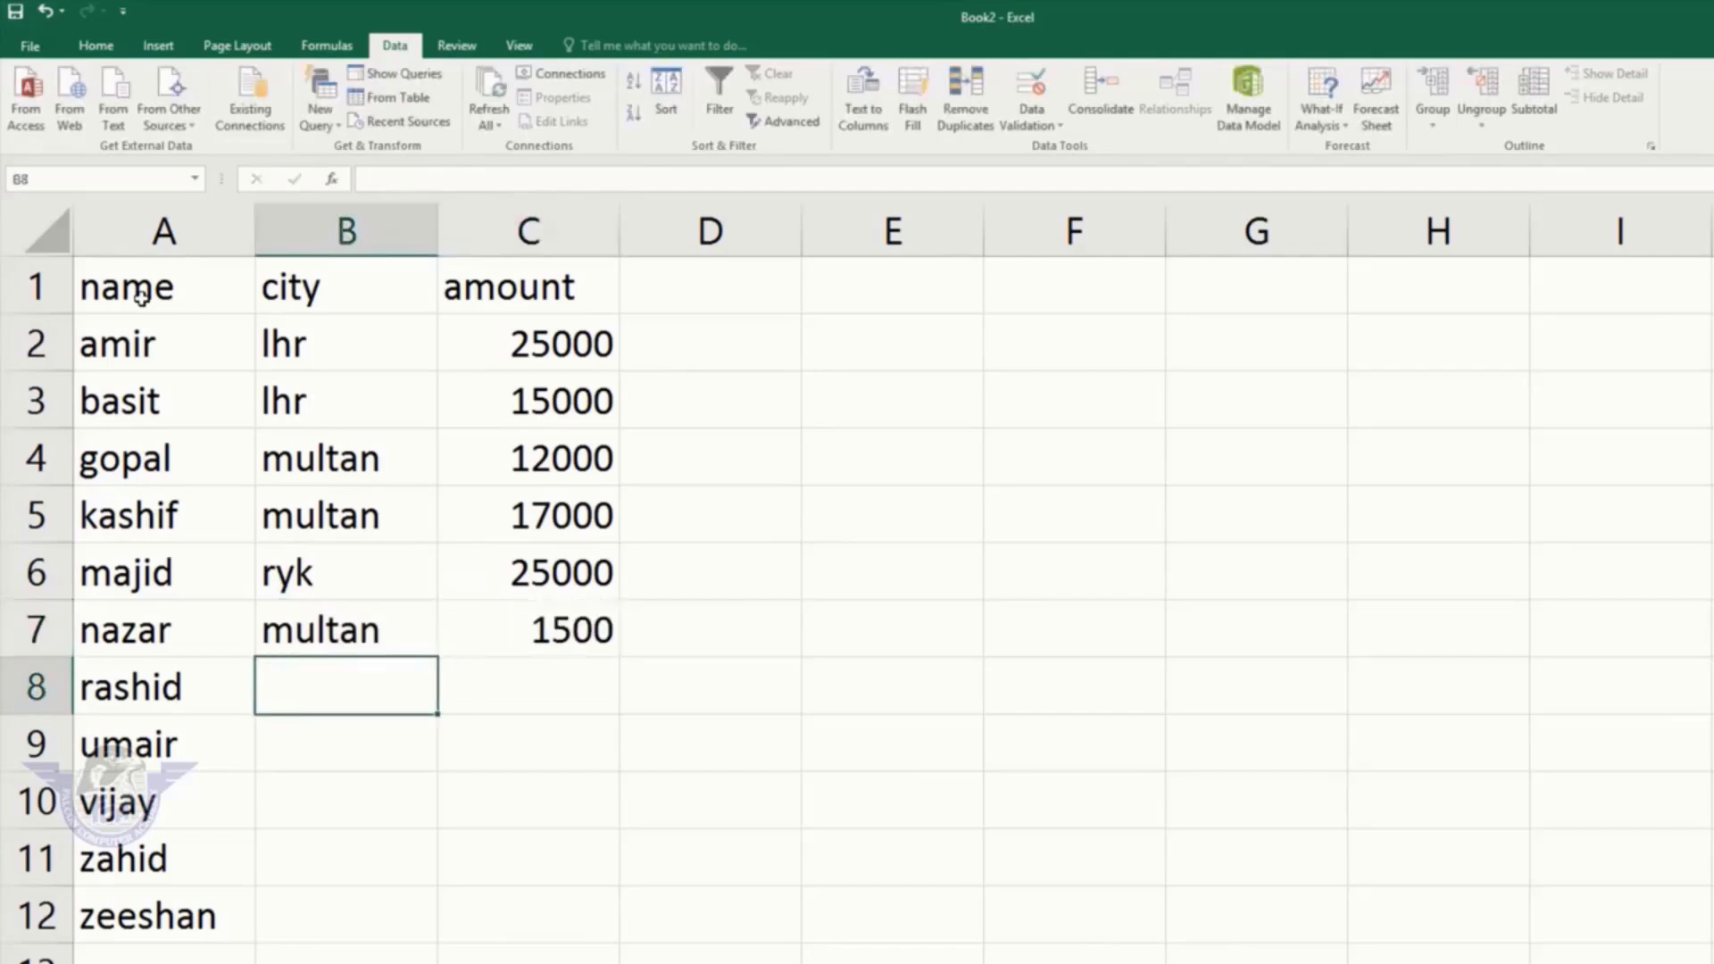
{"action": "type", "text": "kpr"}
{"action": "key", "text": "Right"}
{"action": "type", "text": "15000"}
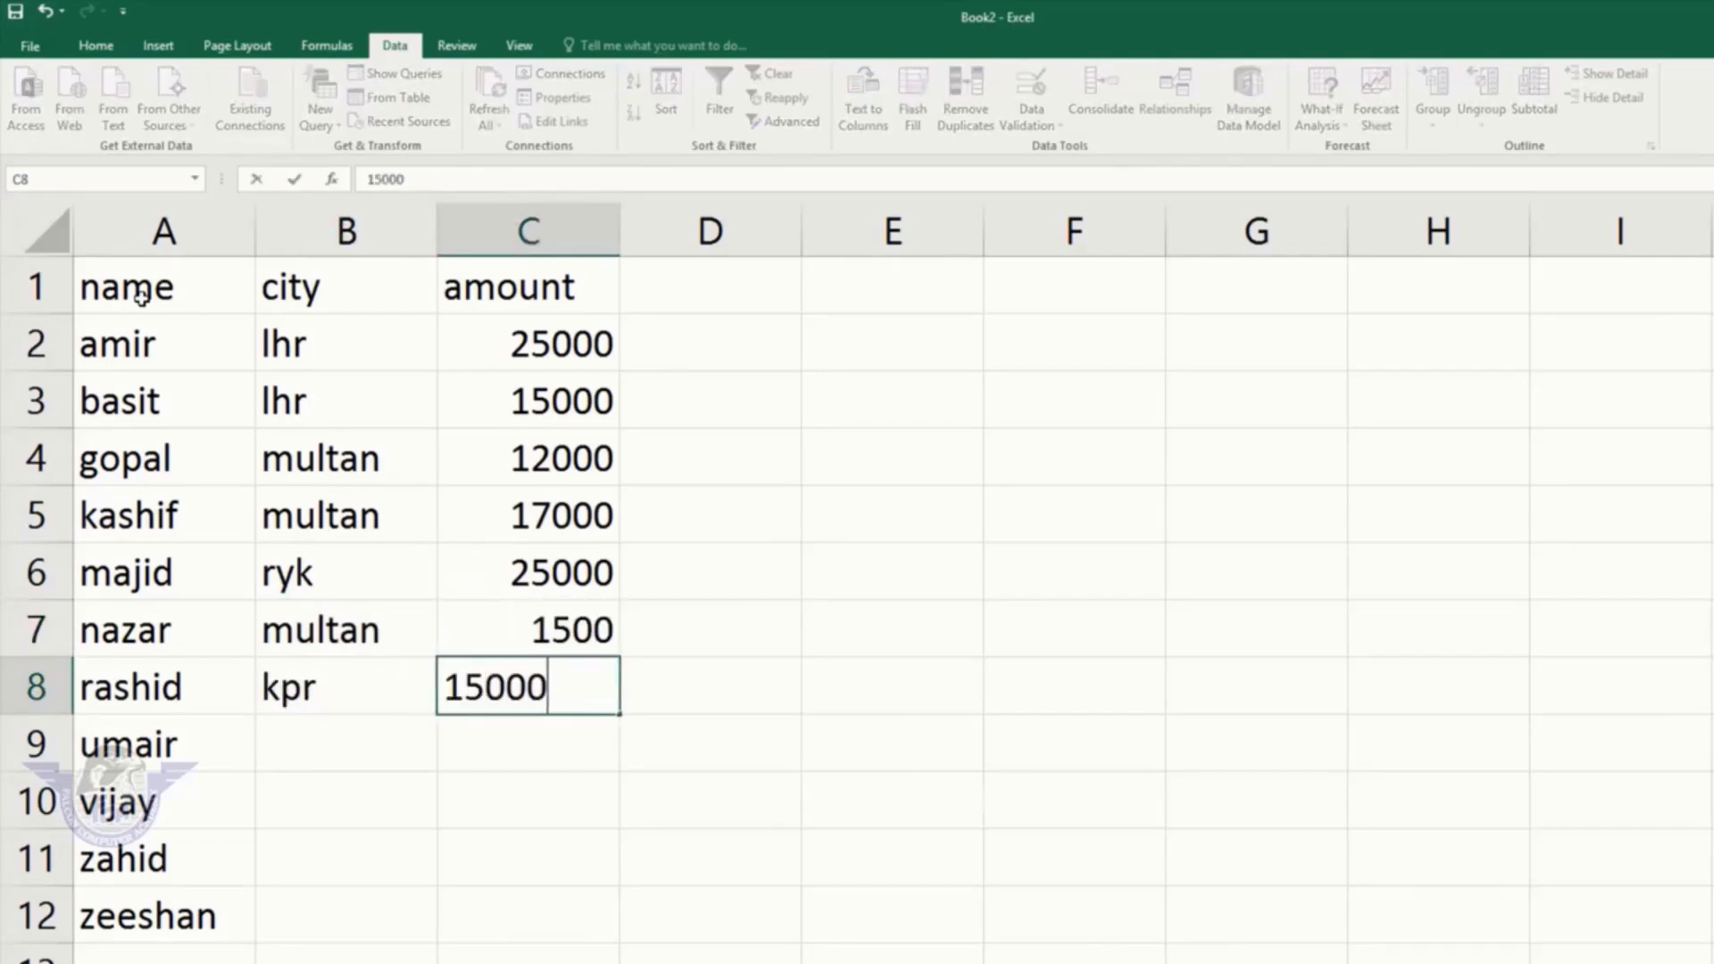
{"action": "key", "text": "Return"}
Step: Enter umair karachi 15000, vijay lhr 2500, zahid ryk 15000, zeeshan kpr 25000
{"action": "key", "text": "Left"}
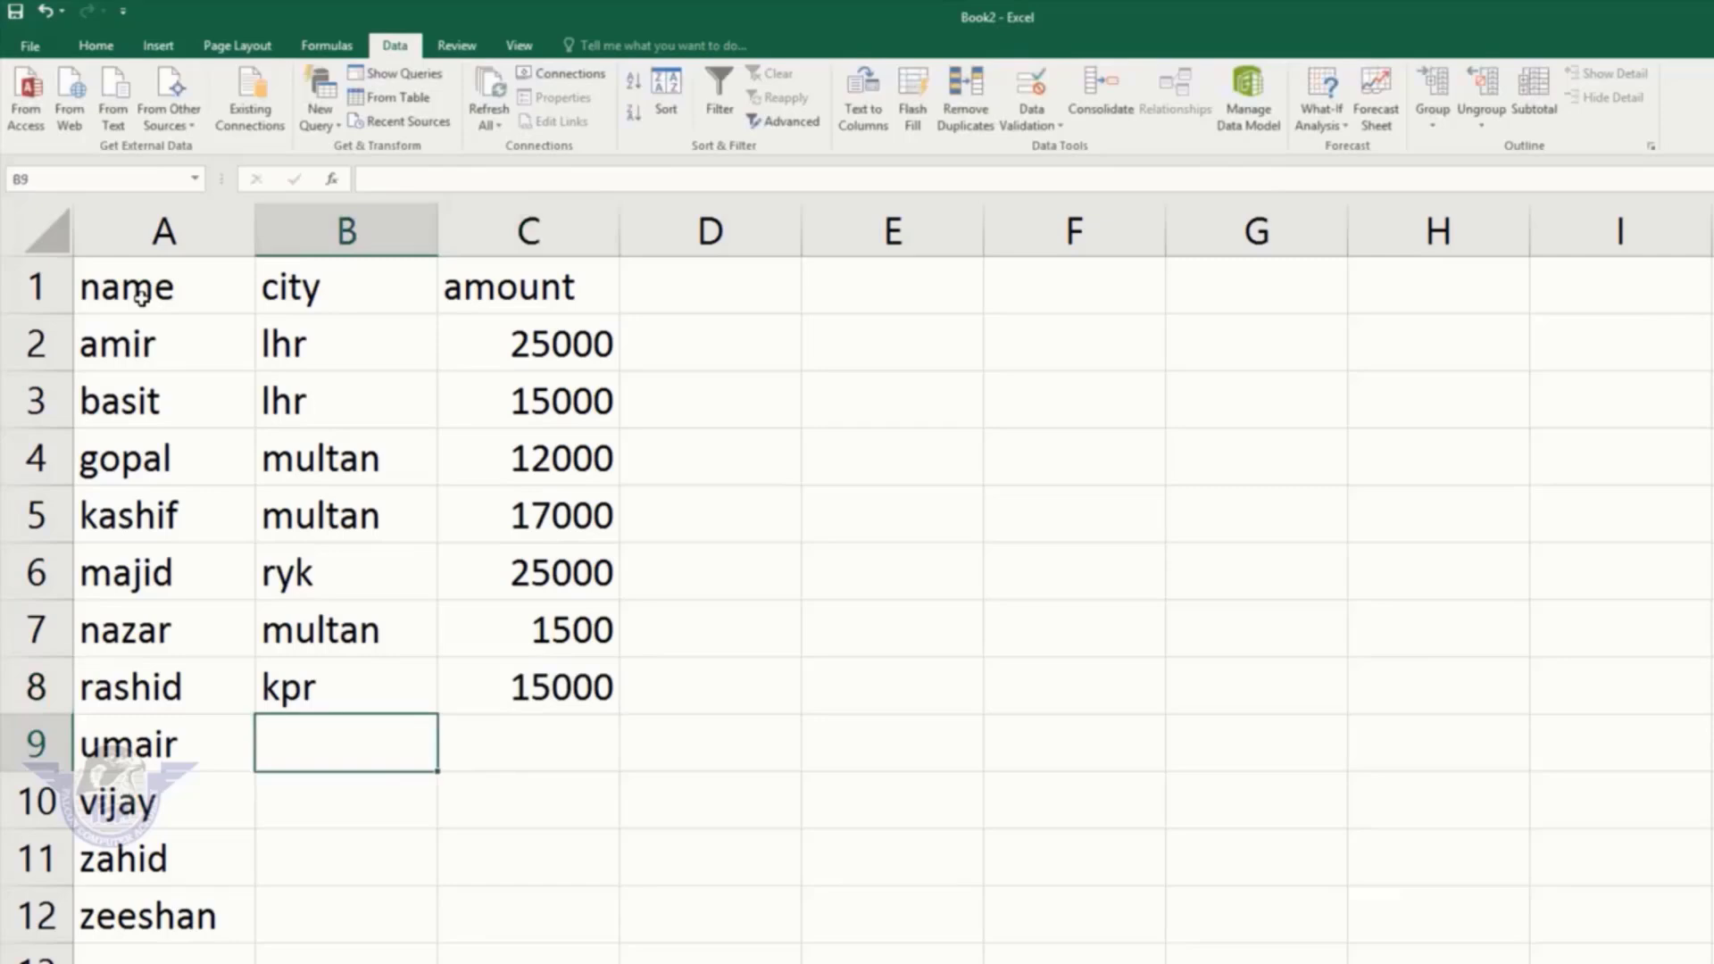
{"action": "type", "text": "karachi"}
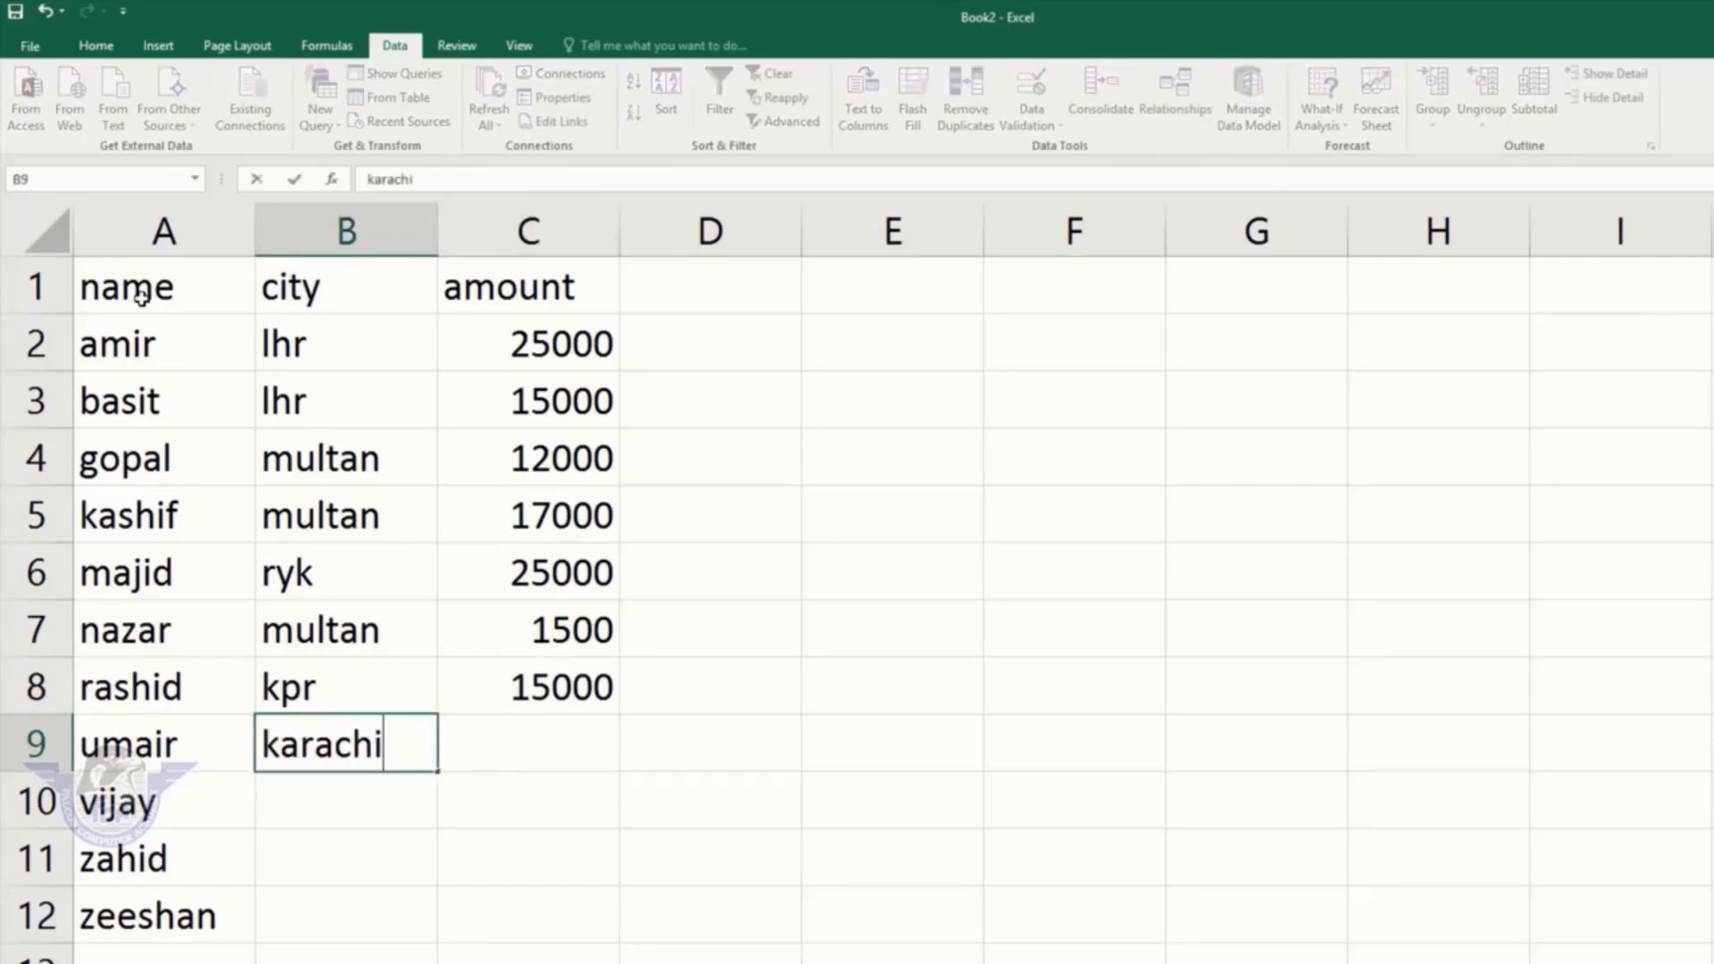
{"action": "key", "text": "Right"}
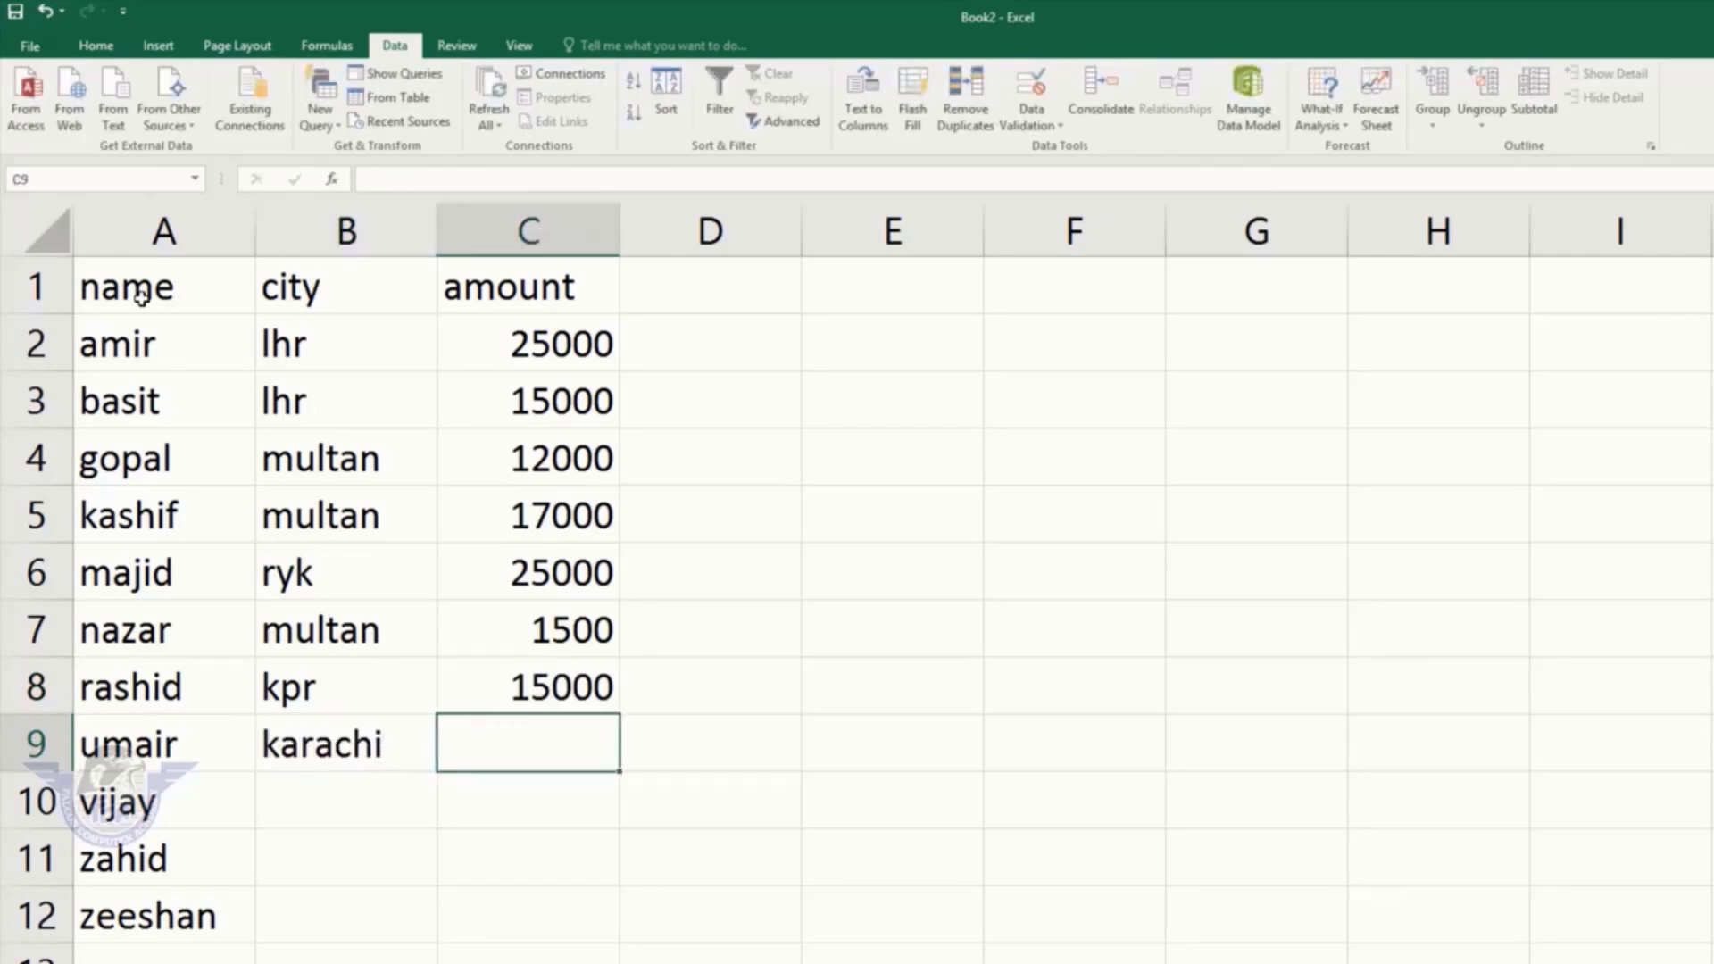
{"action": "type", "text": "15000"}
{"action": "key", "text": "Return"}
{"action": "key", "text": "Left"}
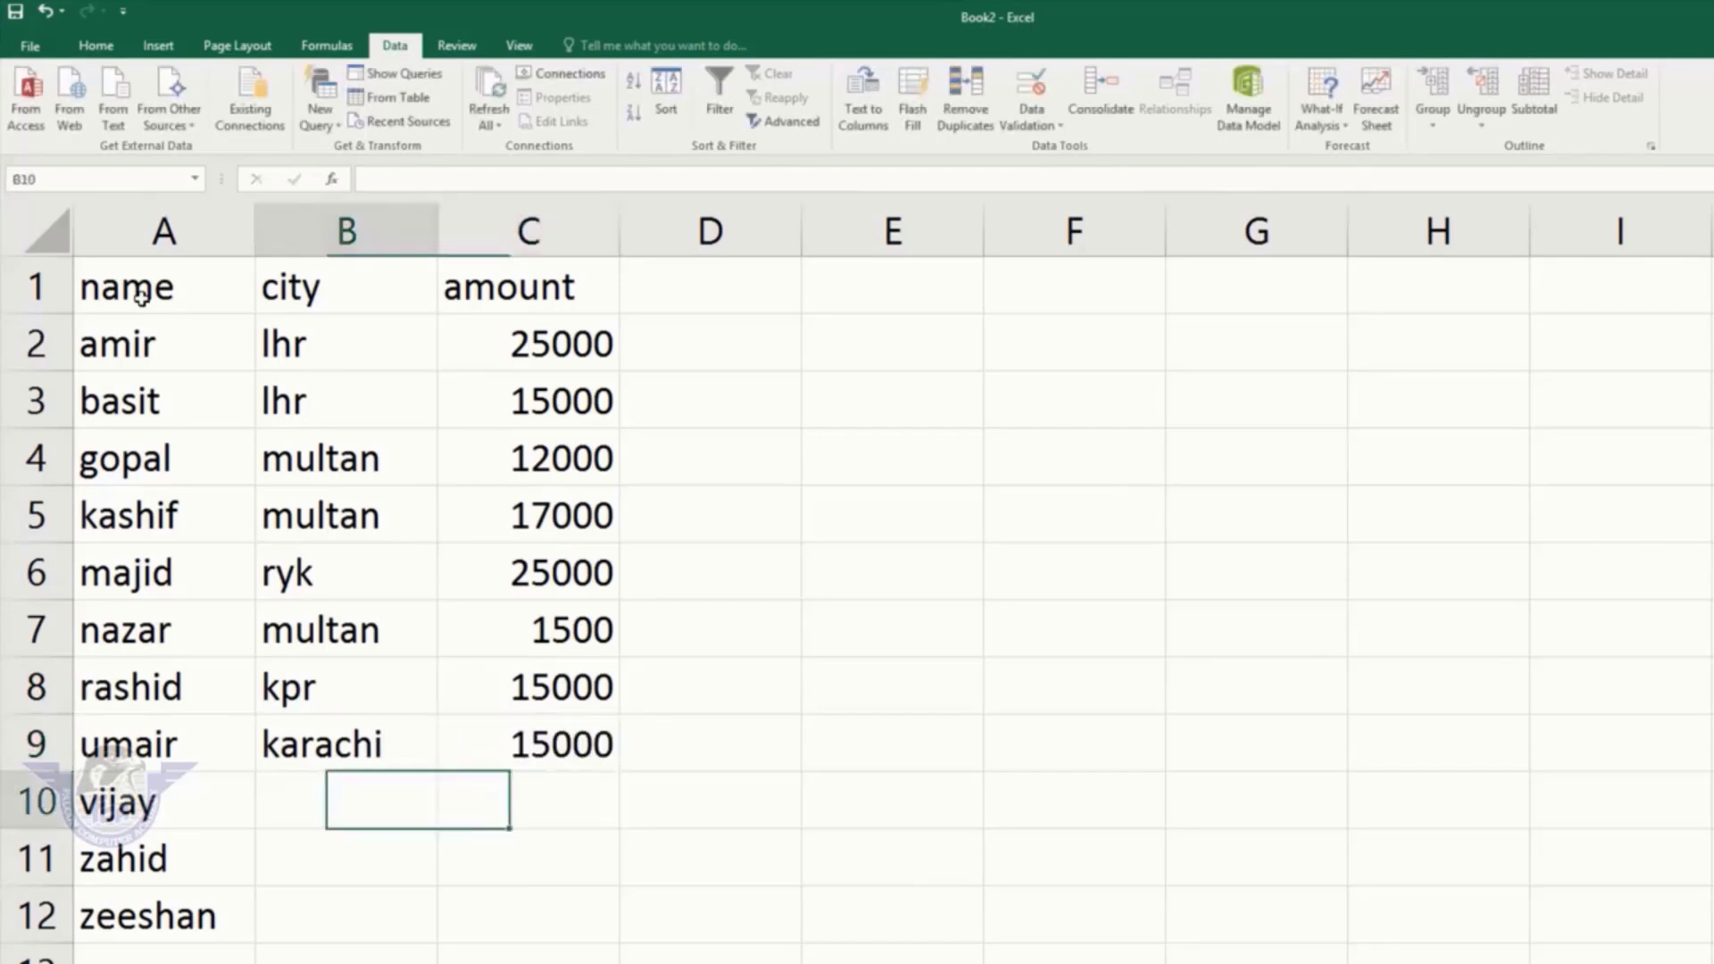
{"action": "type", "text": "lhr"}
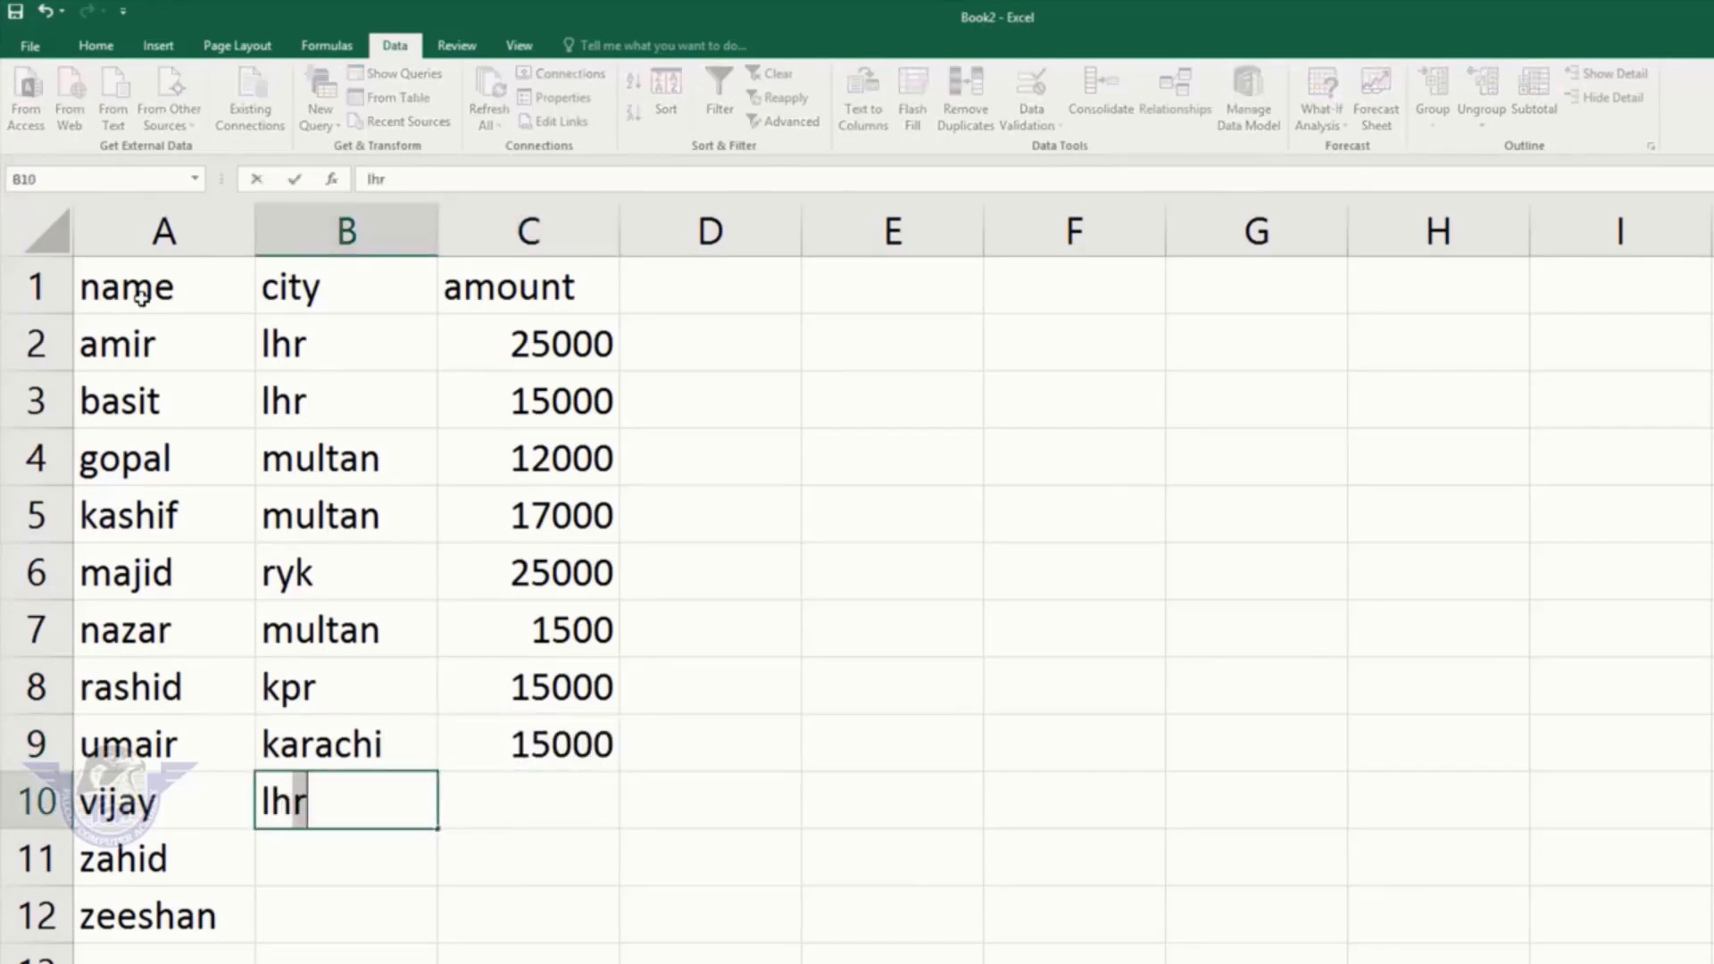
{"action": "key", "text": "Tab"}
{"action": "type", "text": "2500"}
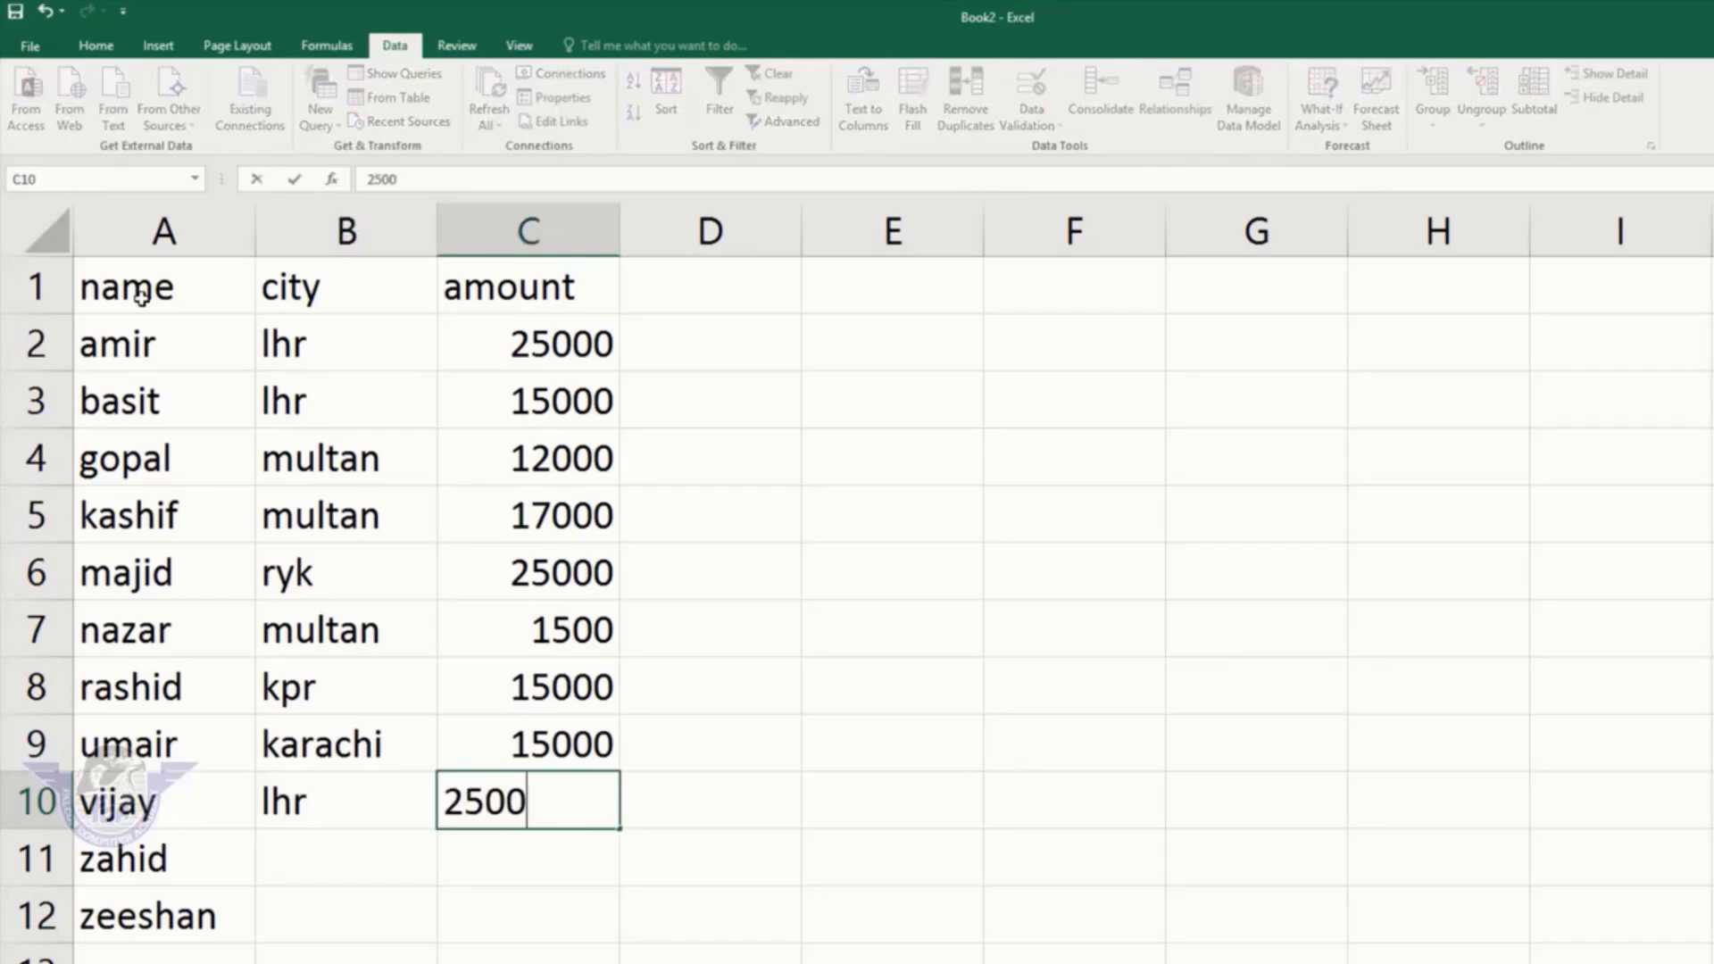
{"action": "key", "text": "Return"}
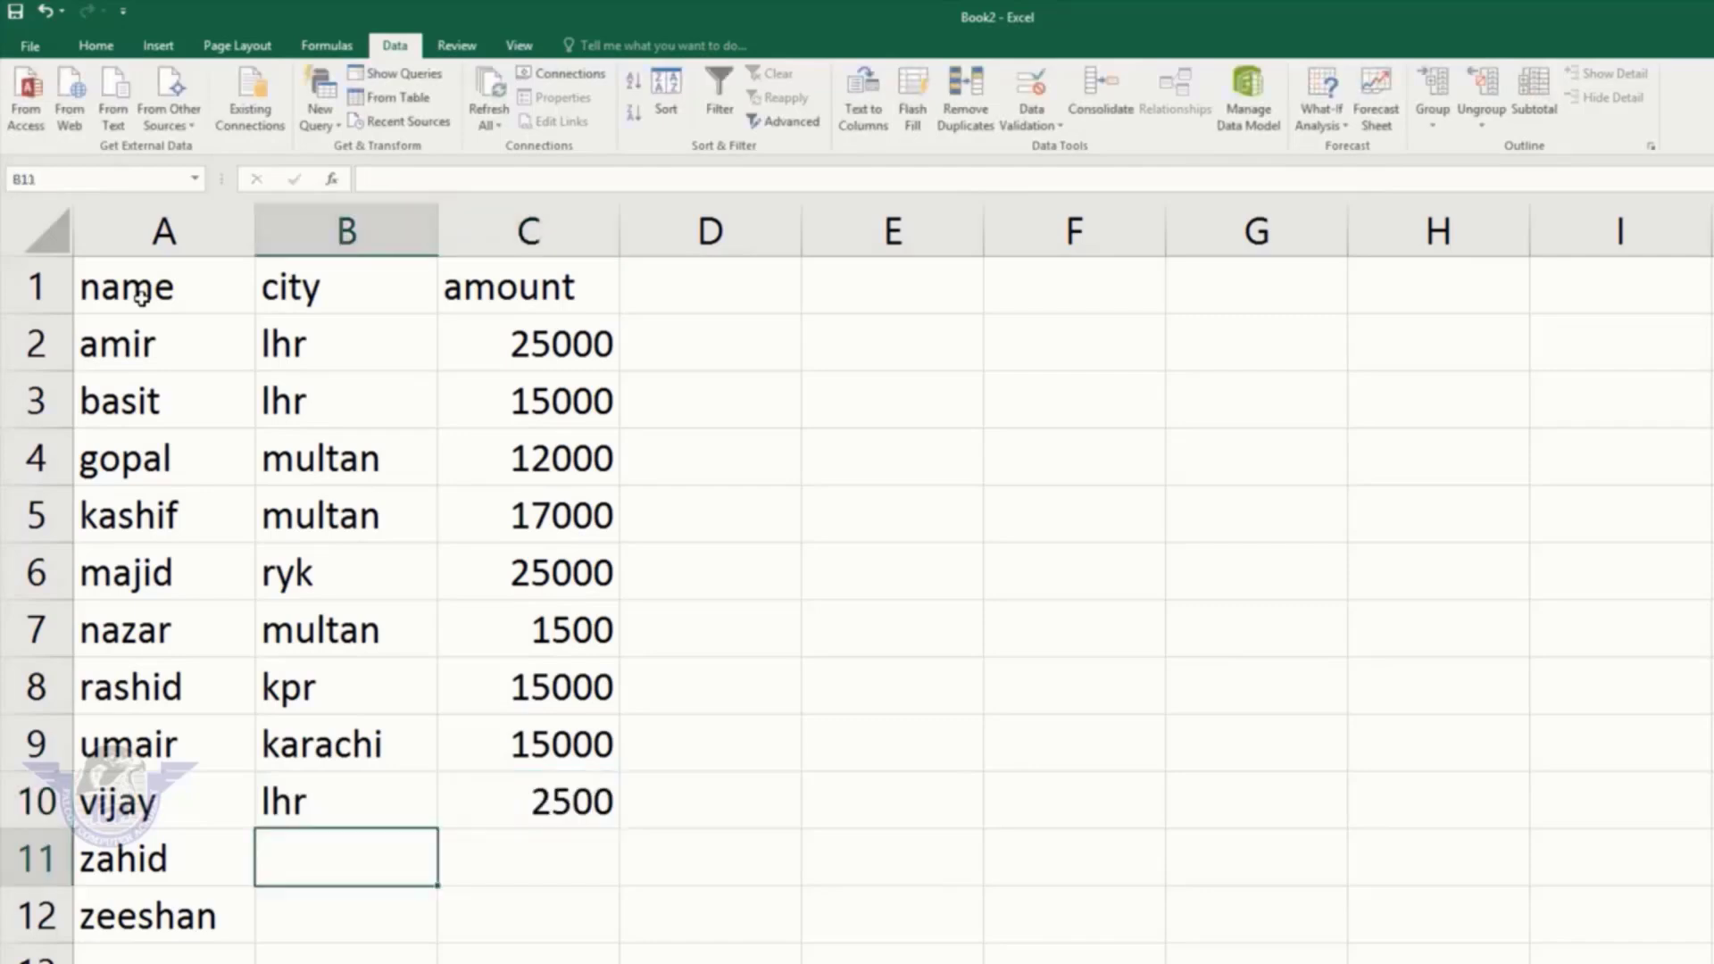
{"action": "type", "text": "ryk"}
{"action": "key", "text": "Tab"}
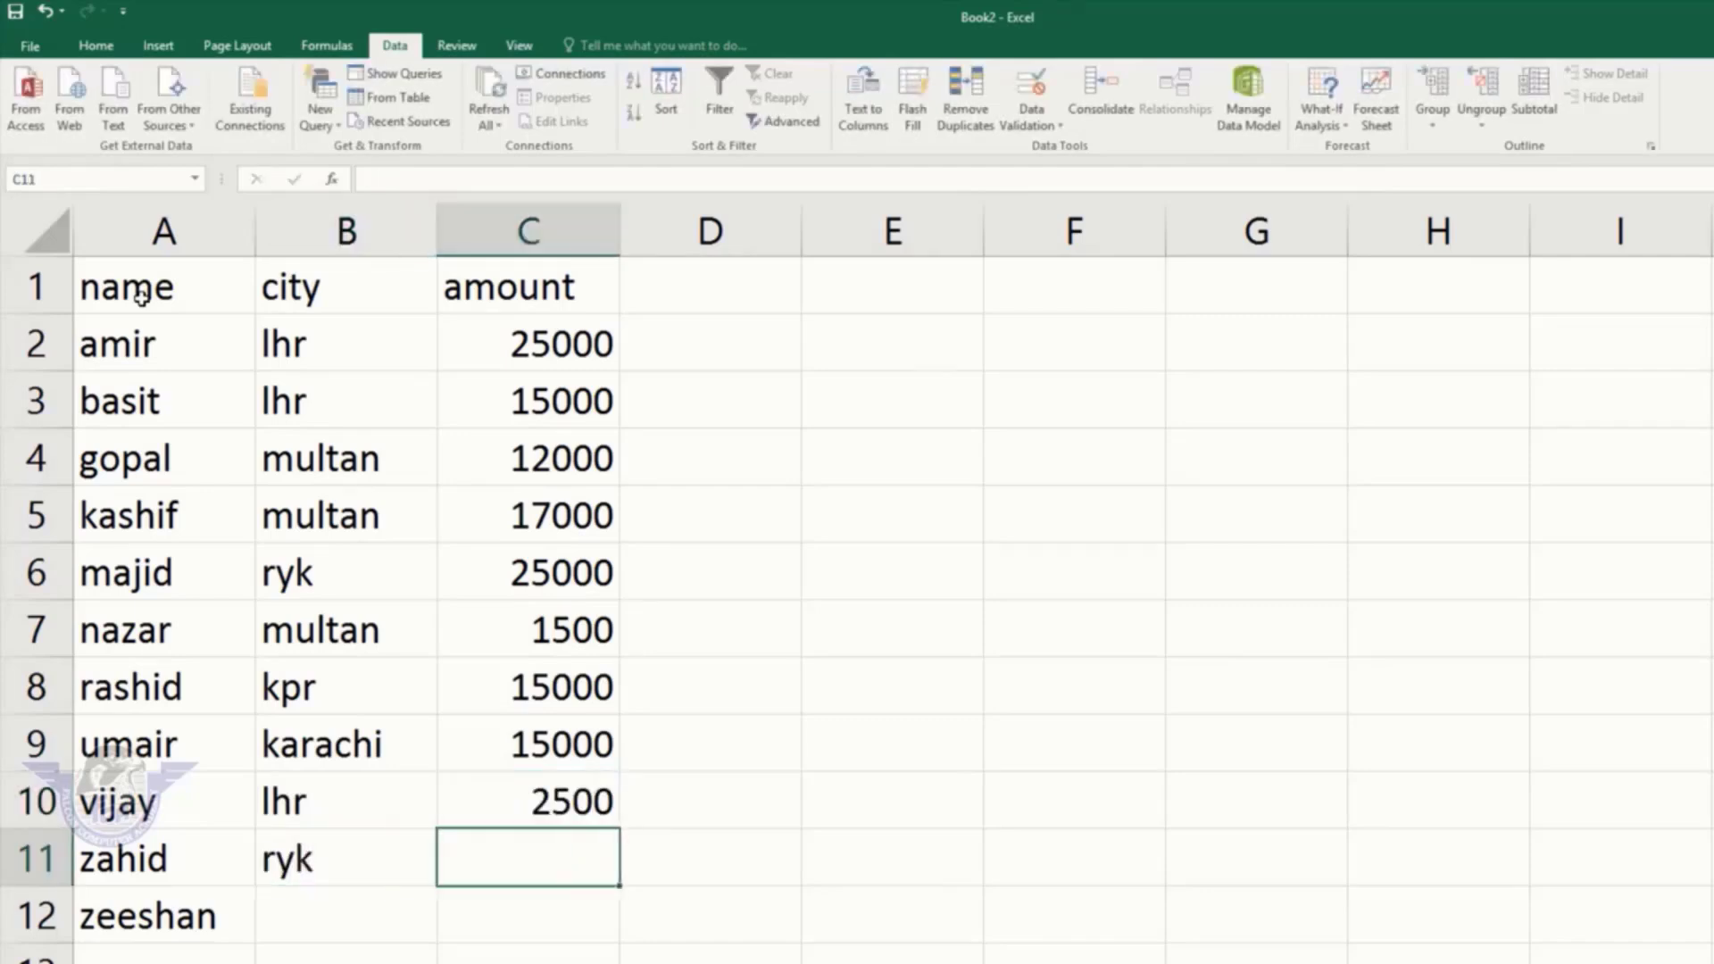
{"action": "type", "text": "15000"}
{"action": "key", "text": "Return"}
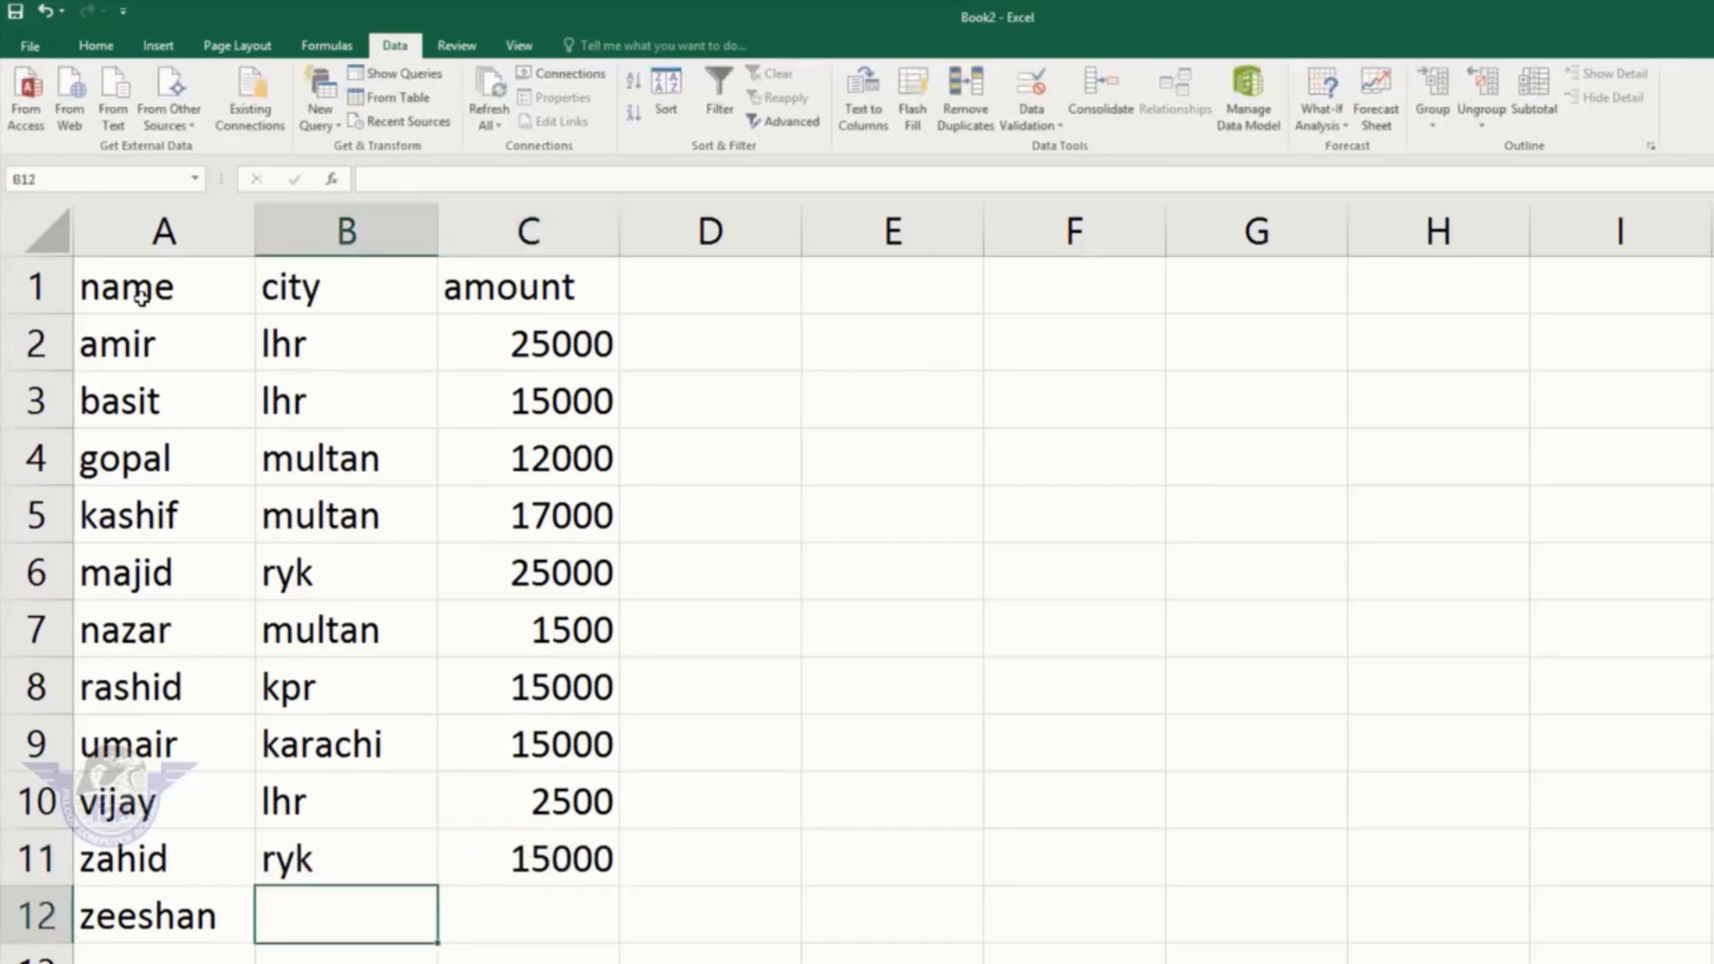
{"action": "type", "text": "kpr"}
{"action": "key", "text": "Tab"}
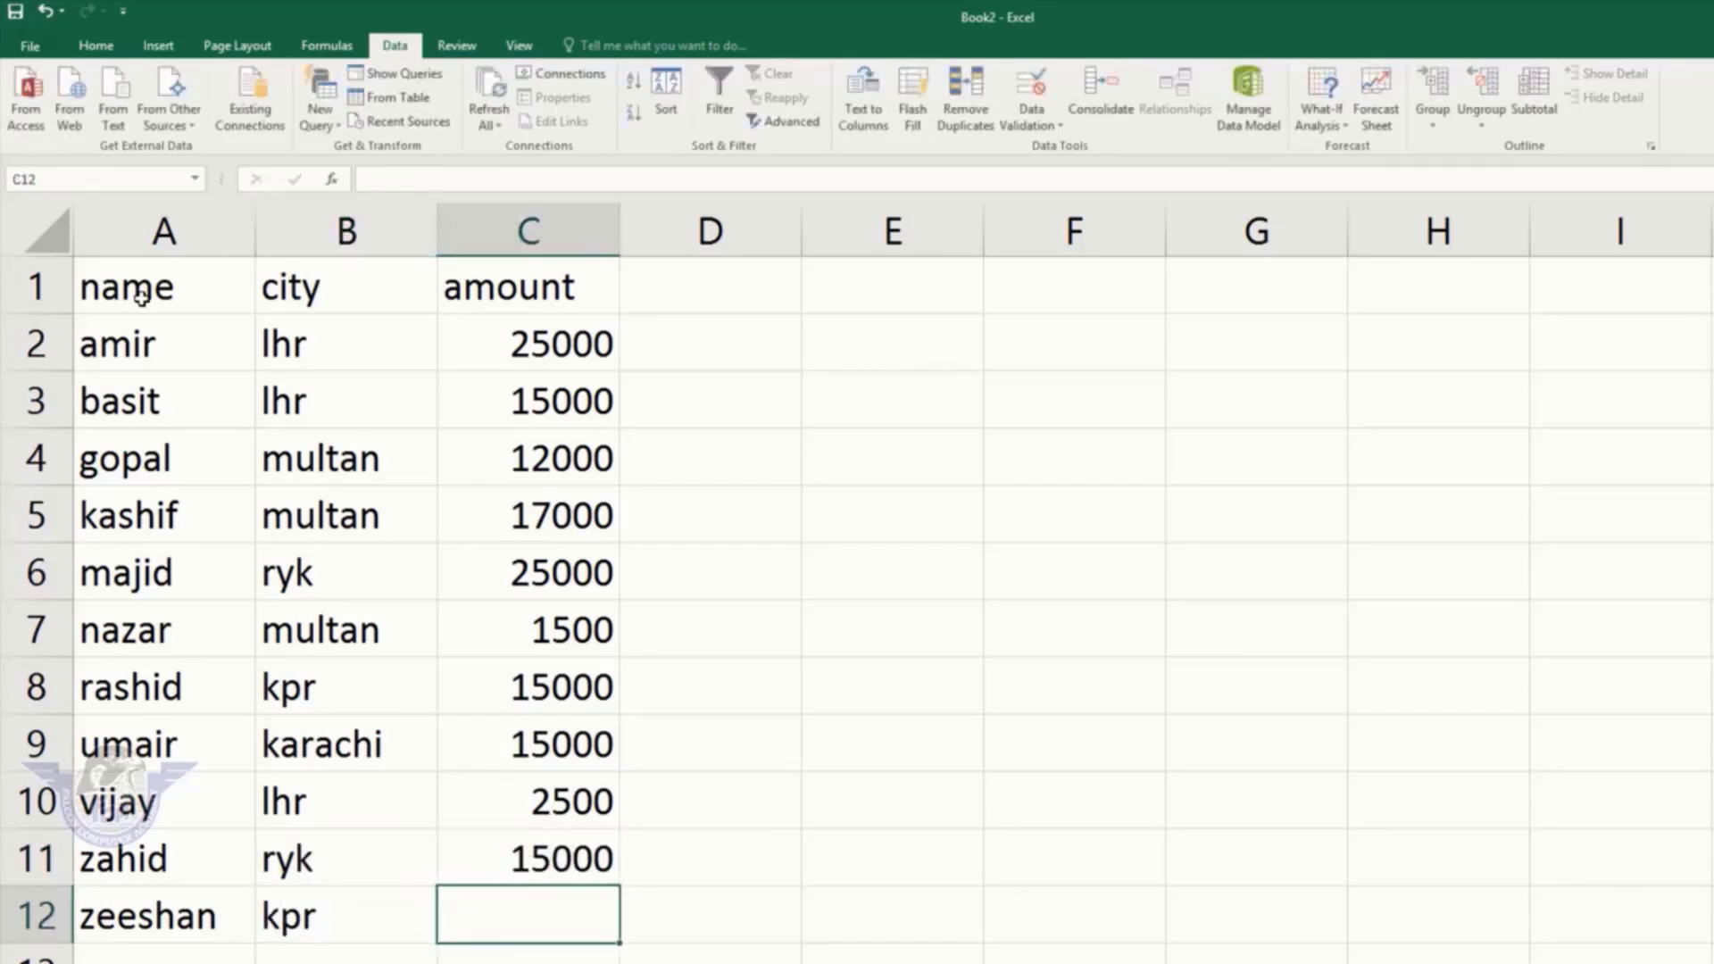
{"action": "type", "text": "25000"}
{"action": "key", "text": "Return"}
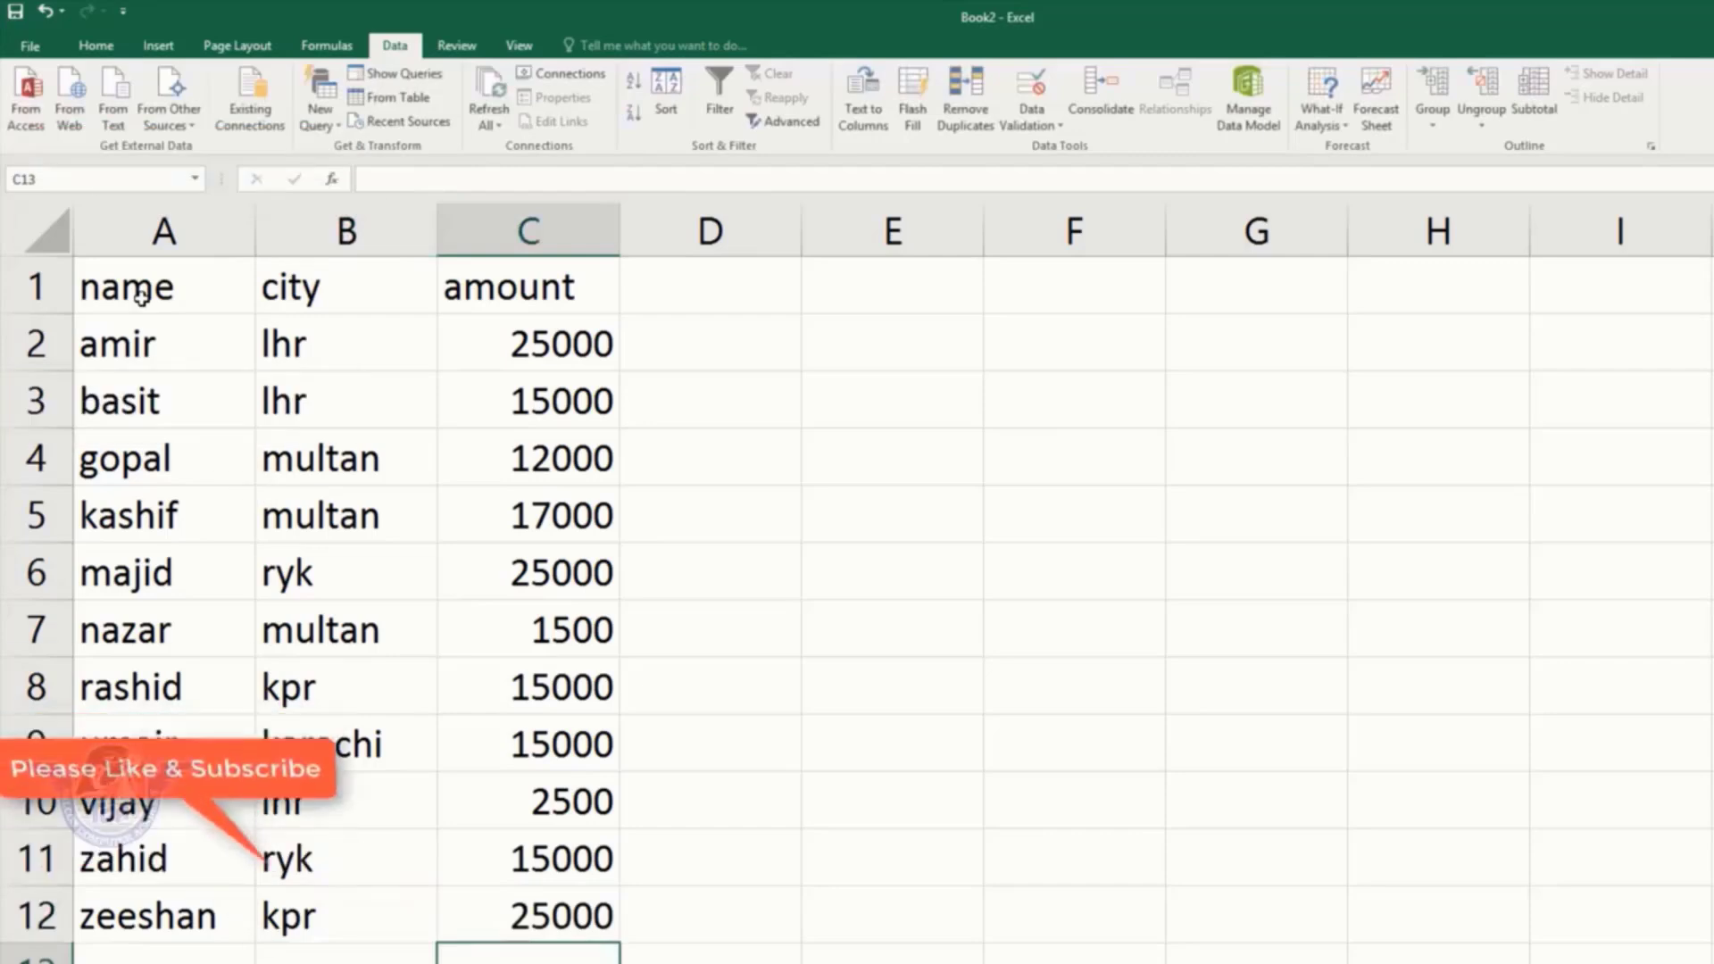
Step: Add filter arrows to the name, city and amount header row
{"action": "left_click_drag", "start_coordinate": [187, 290], "coordinate": [509, 296]}
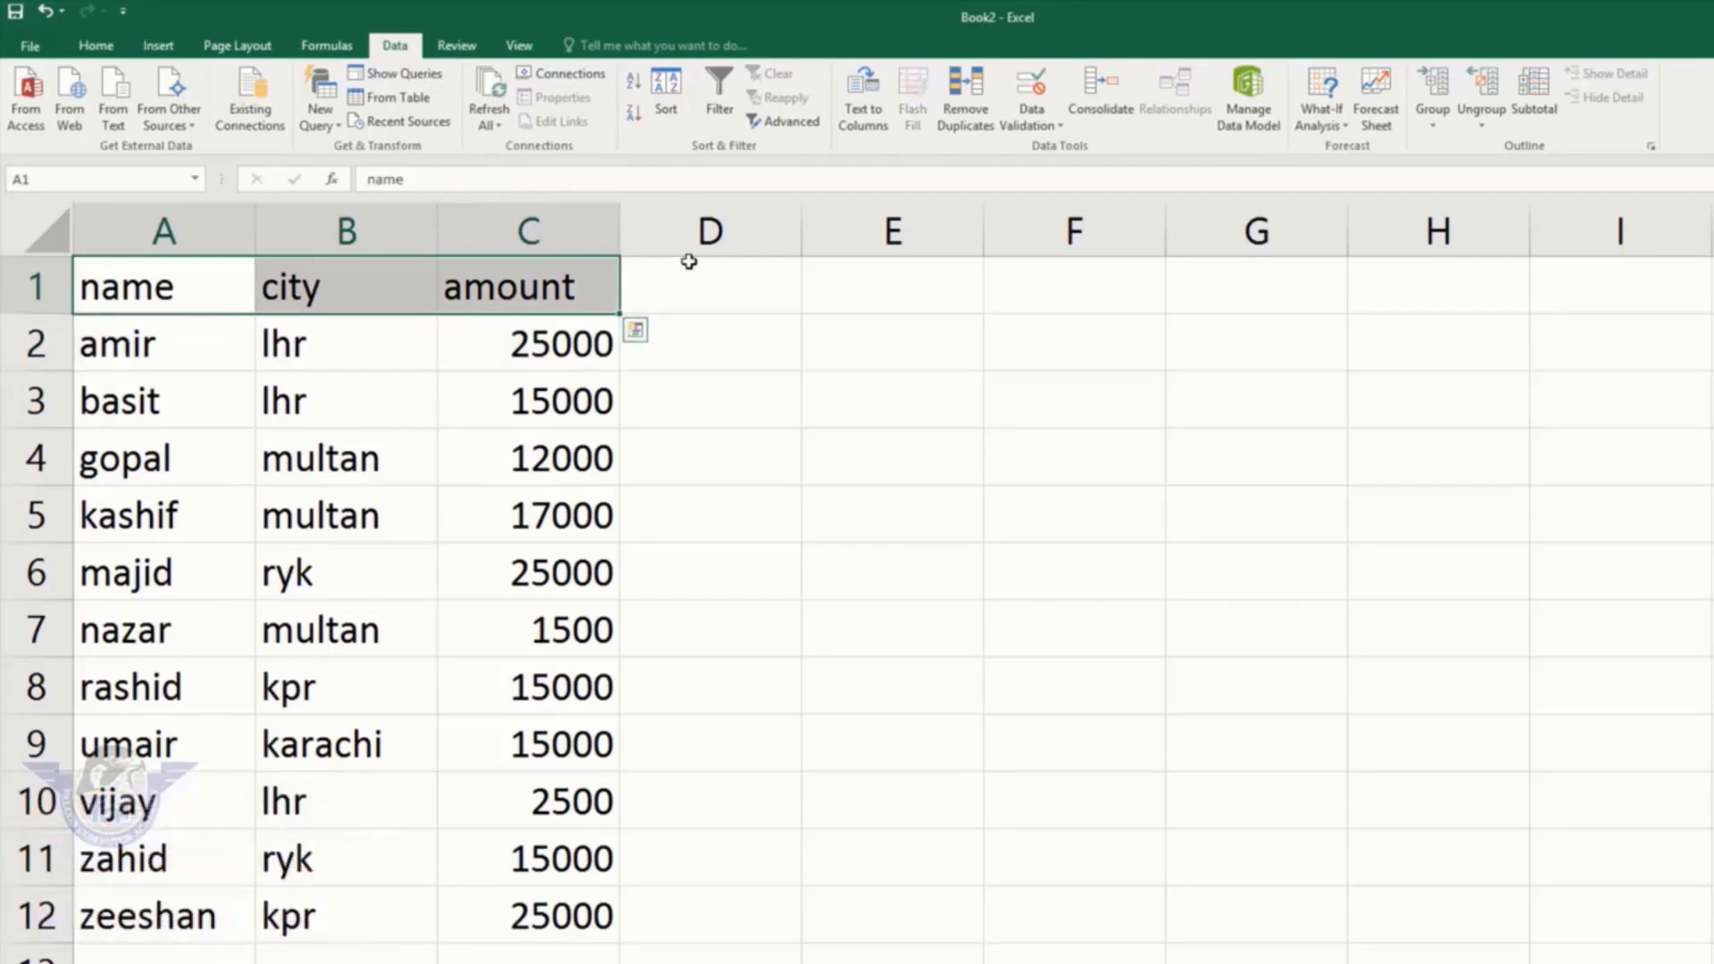
{"action": "left_click", "coordinate": [552, 295]}
{"action": "left_click_drag", "start_coordinate": [178, 284], "coordinate": [497, 310]}
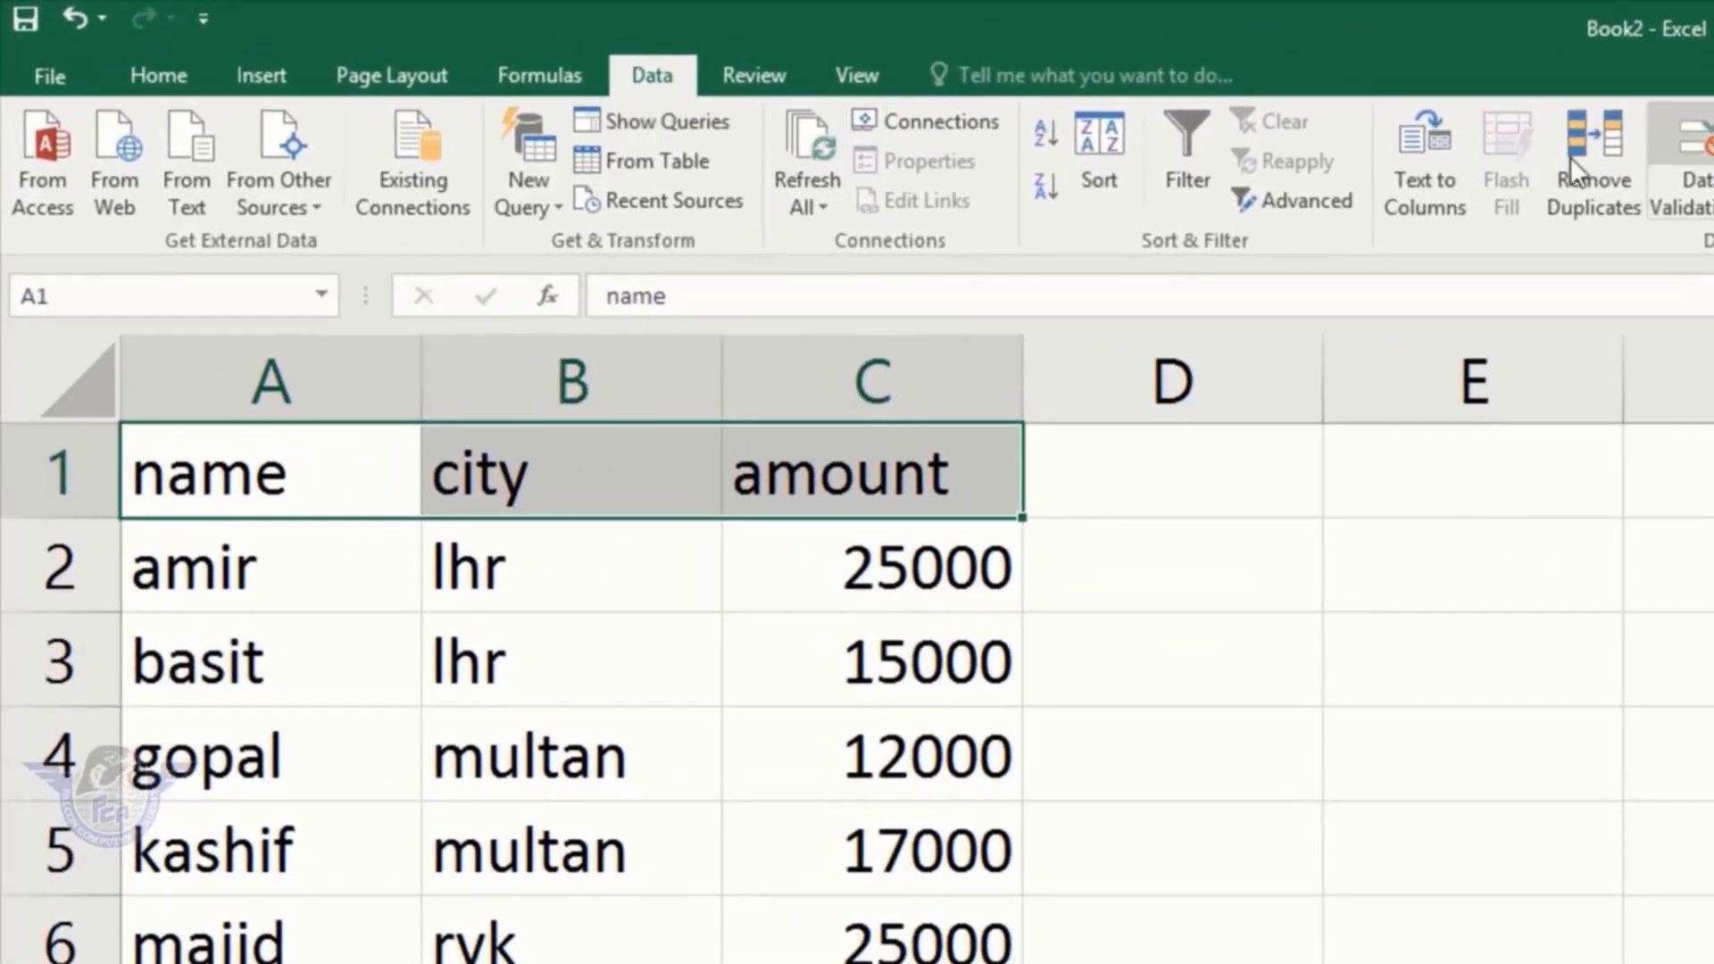
{"action": "left_click", "coordinate": [1184, 144]}
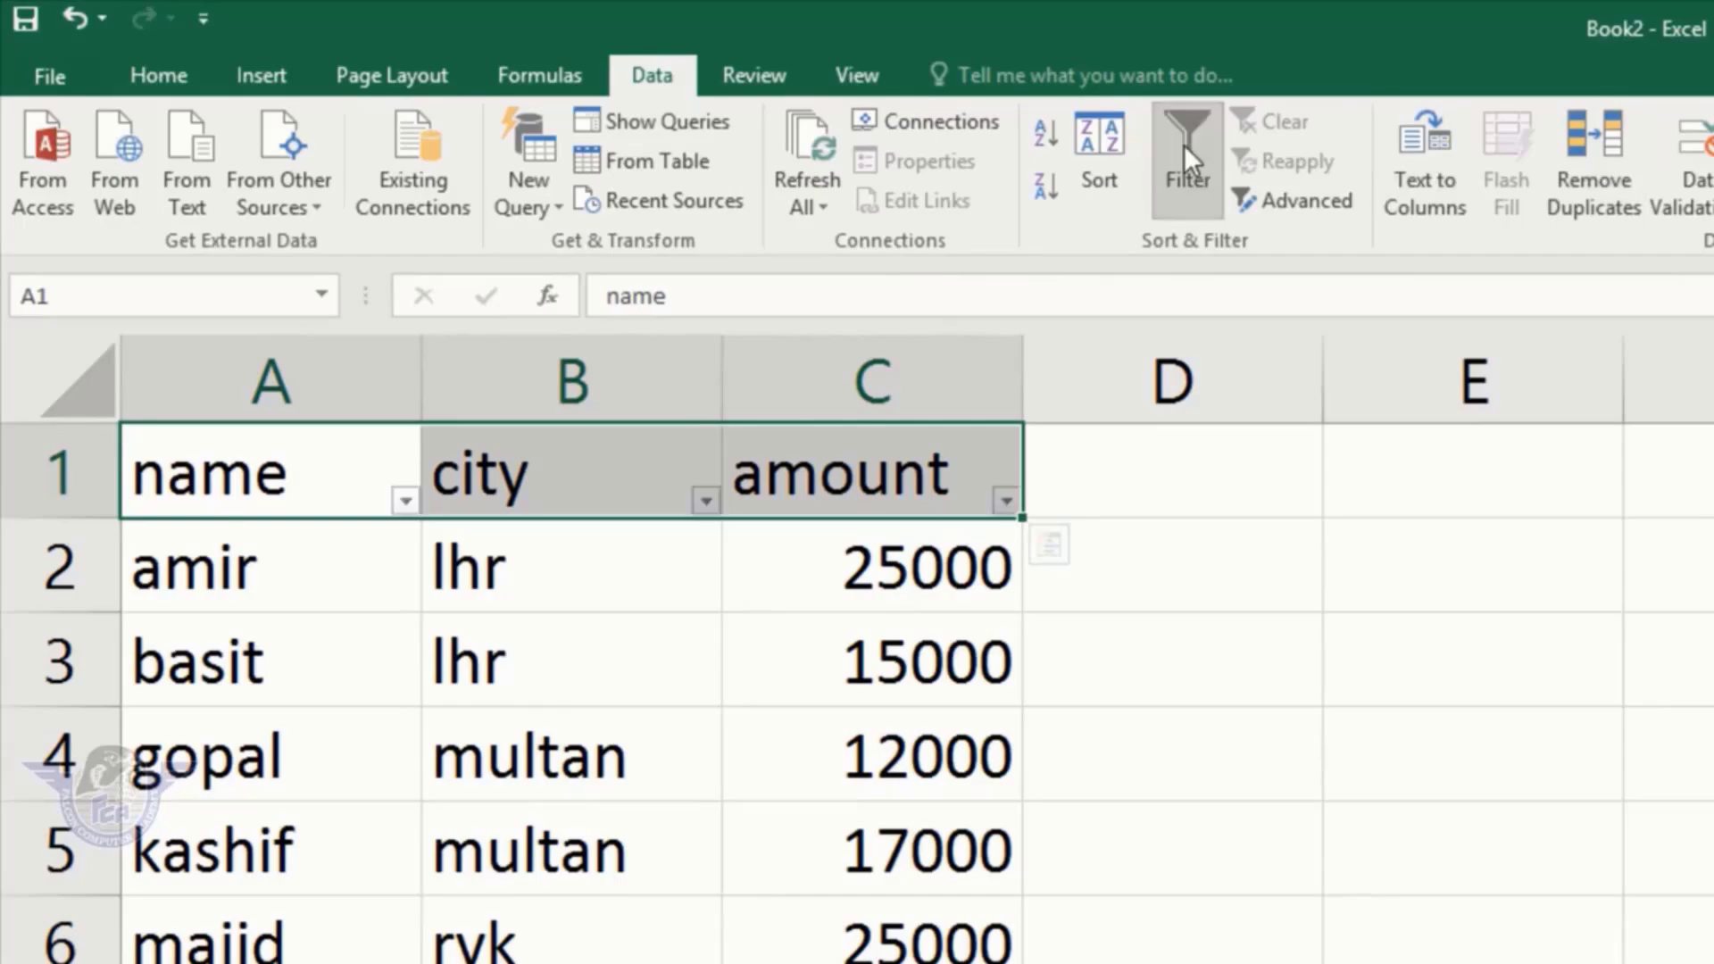
Step: Filter the city column to lhr only, leaving amir, basit and vijay
{"action": "left_click", "coordinate": [628, 572]}
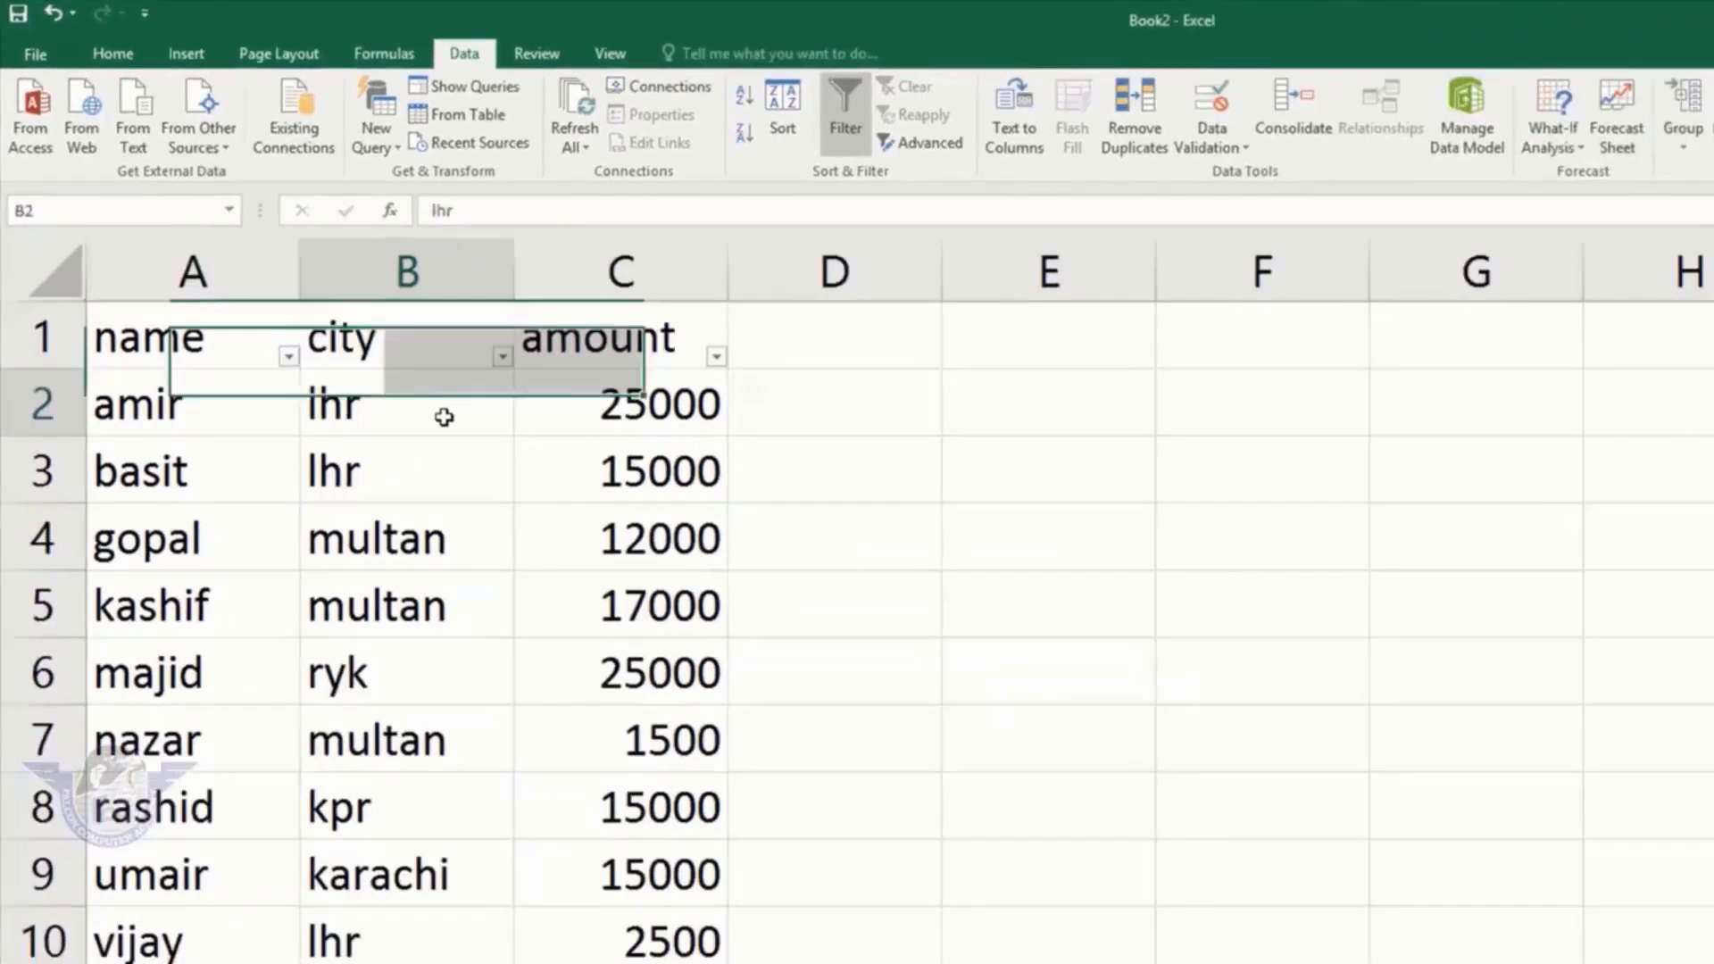
{"action": "left_click", "coordinate": [613, 476]}
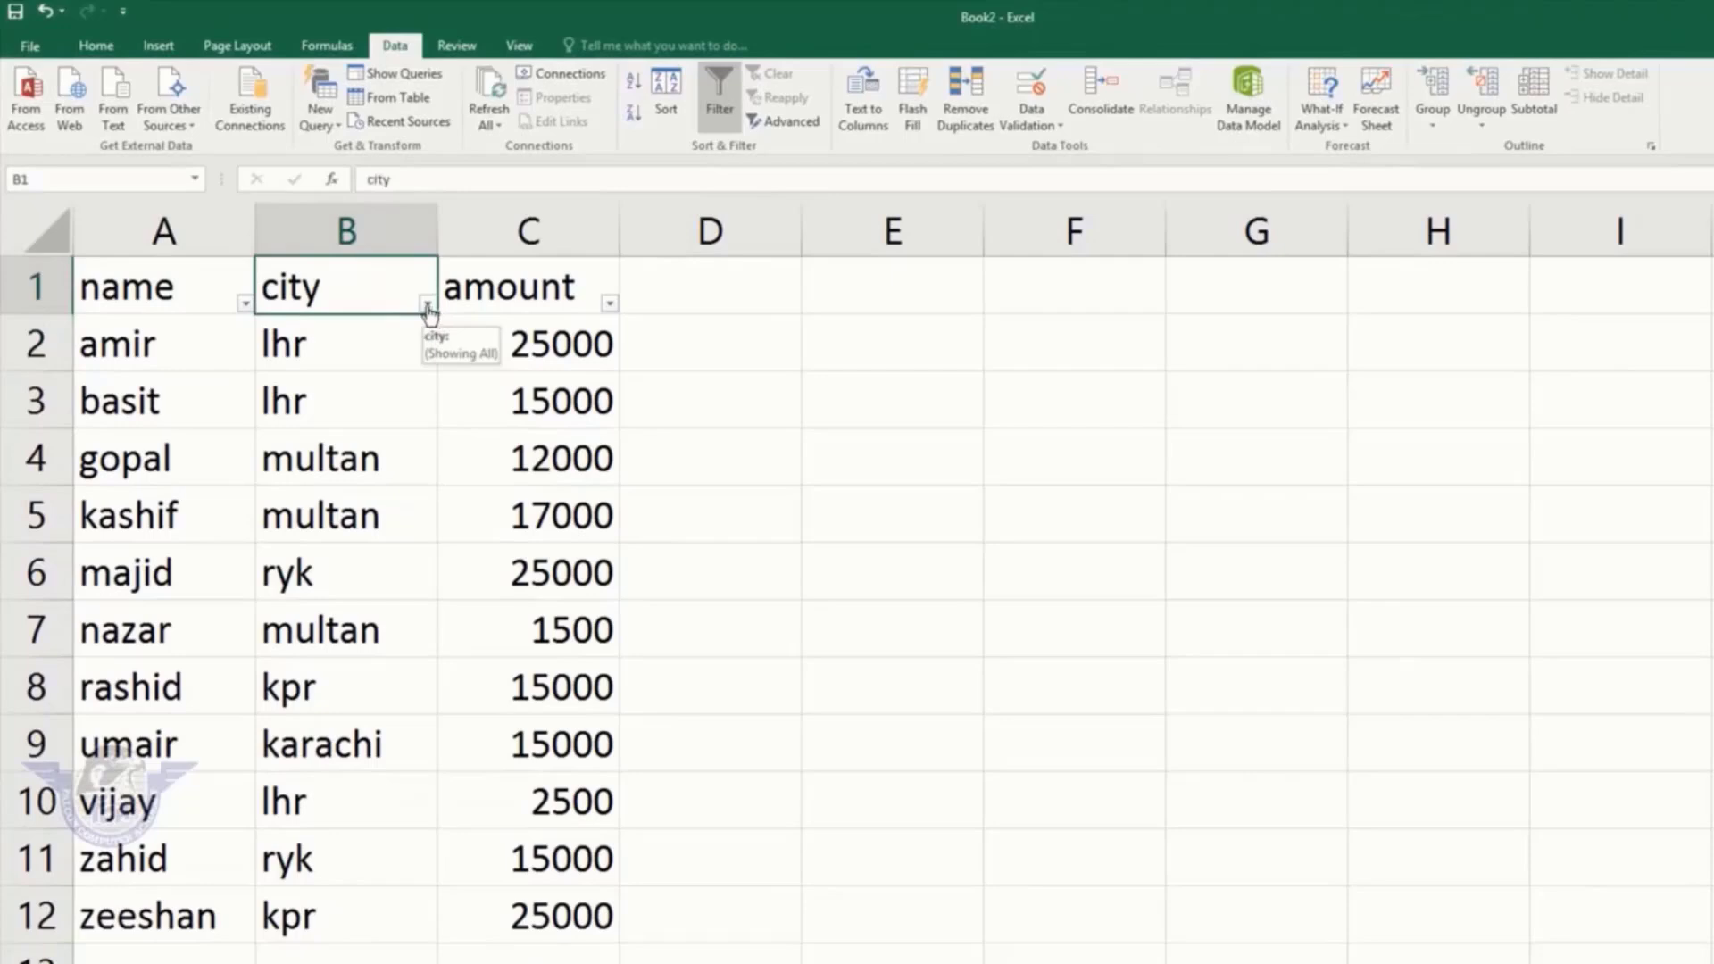
{"action": "left_click", "coordinate": [428, 304]}
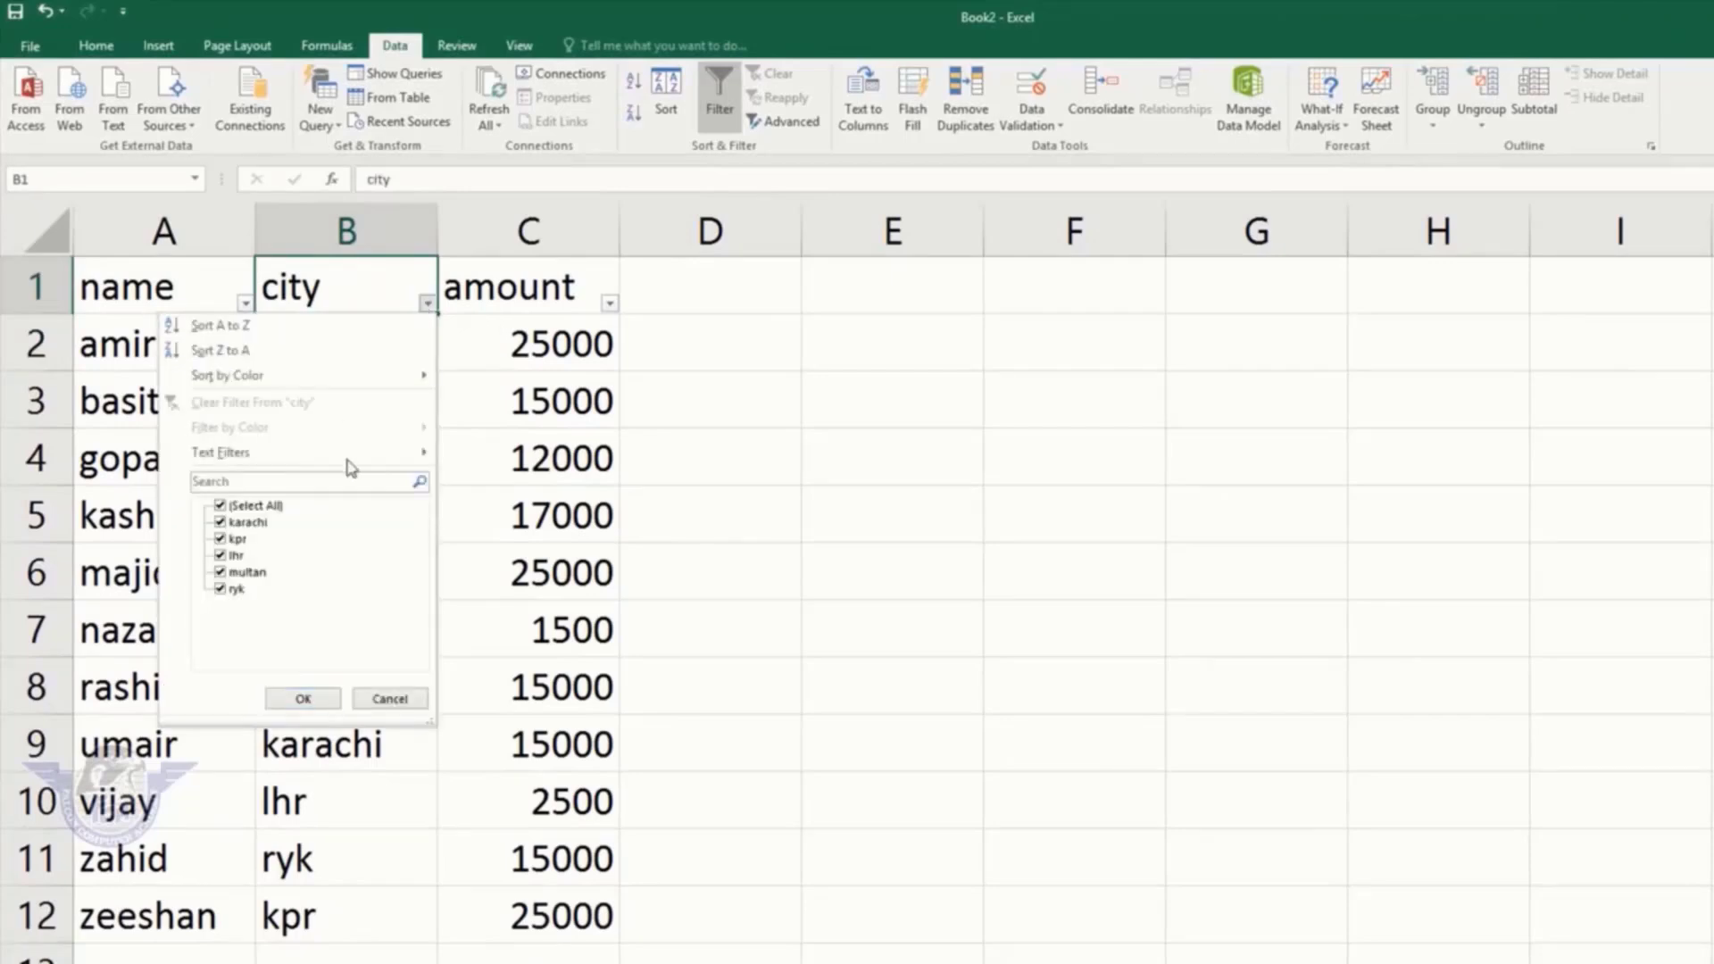
{"action": "left_click", "coordinate": [220, 509]}
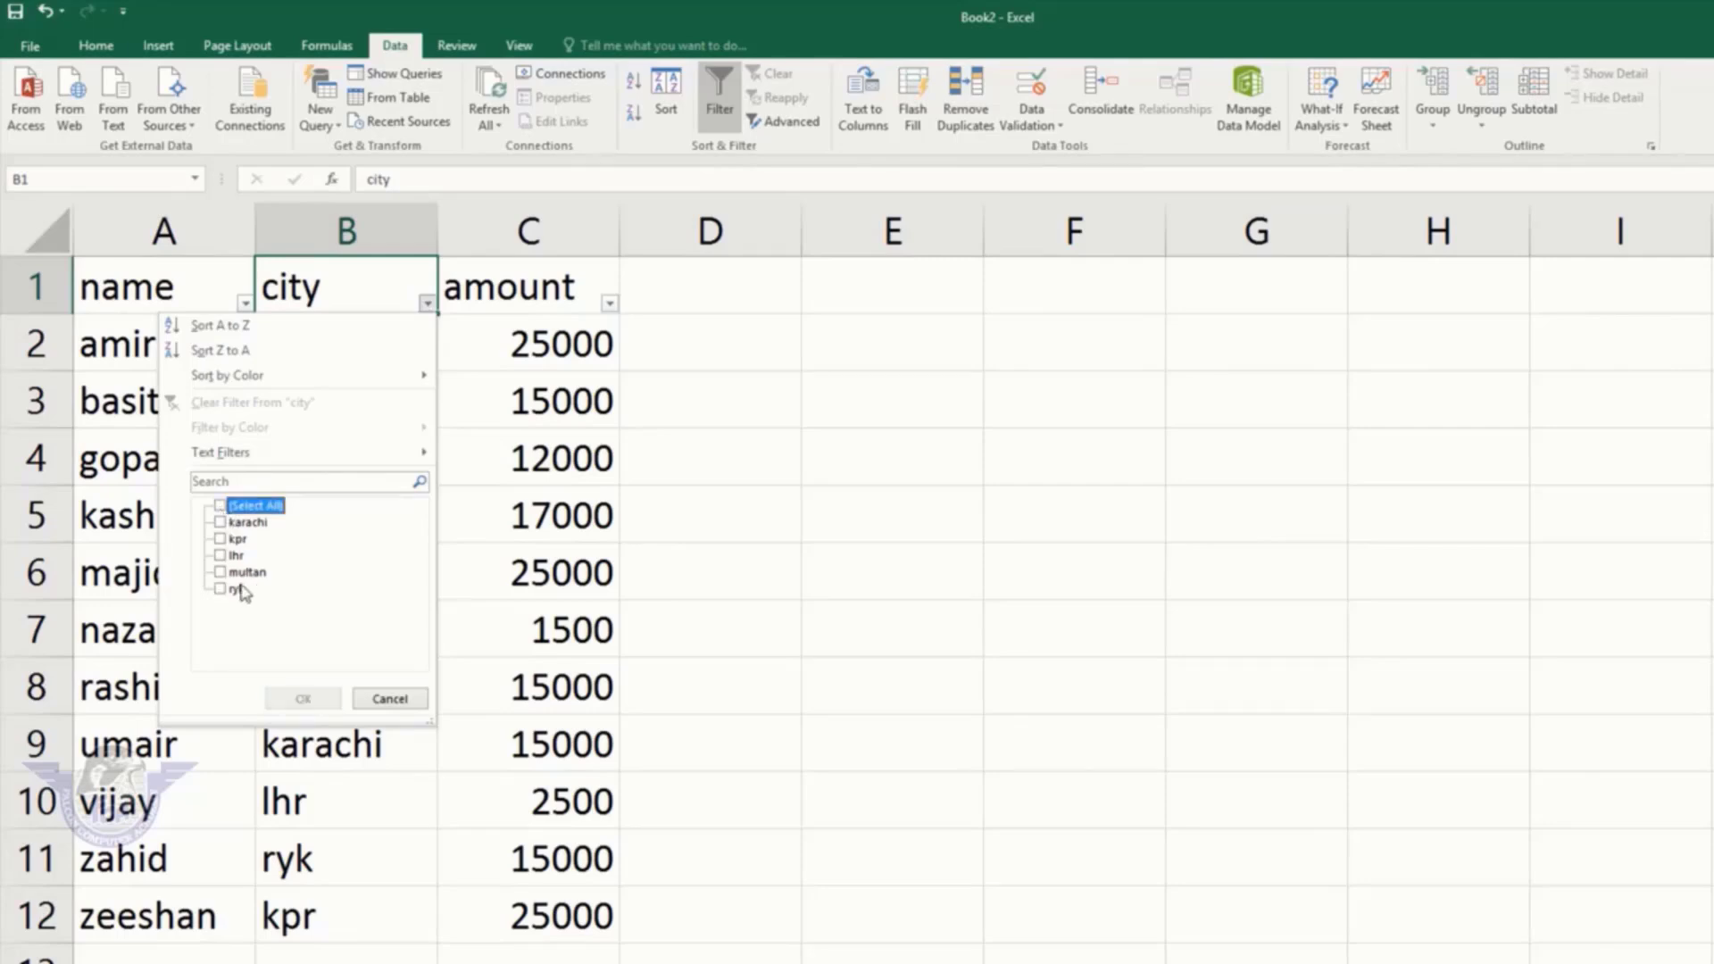
{"action": "left_click", "coordinate": [221, 556]}
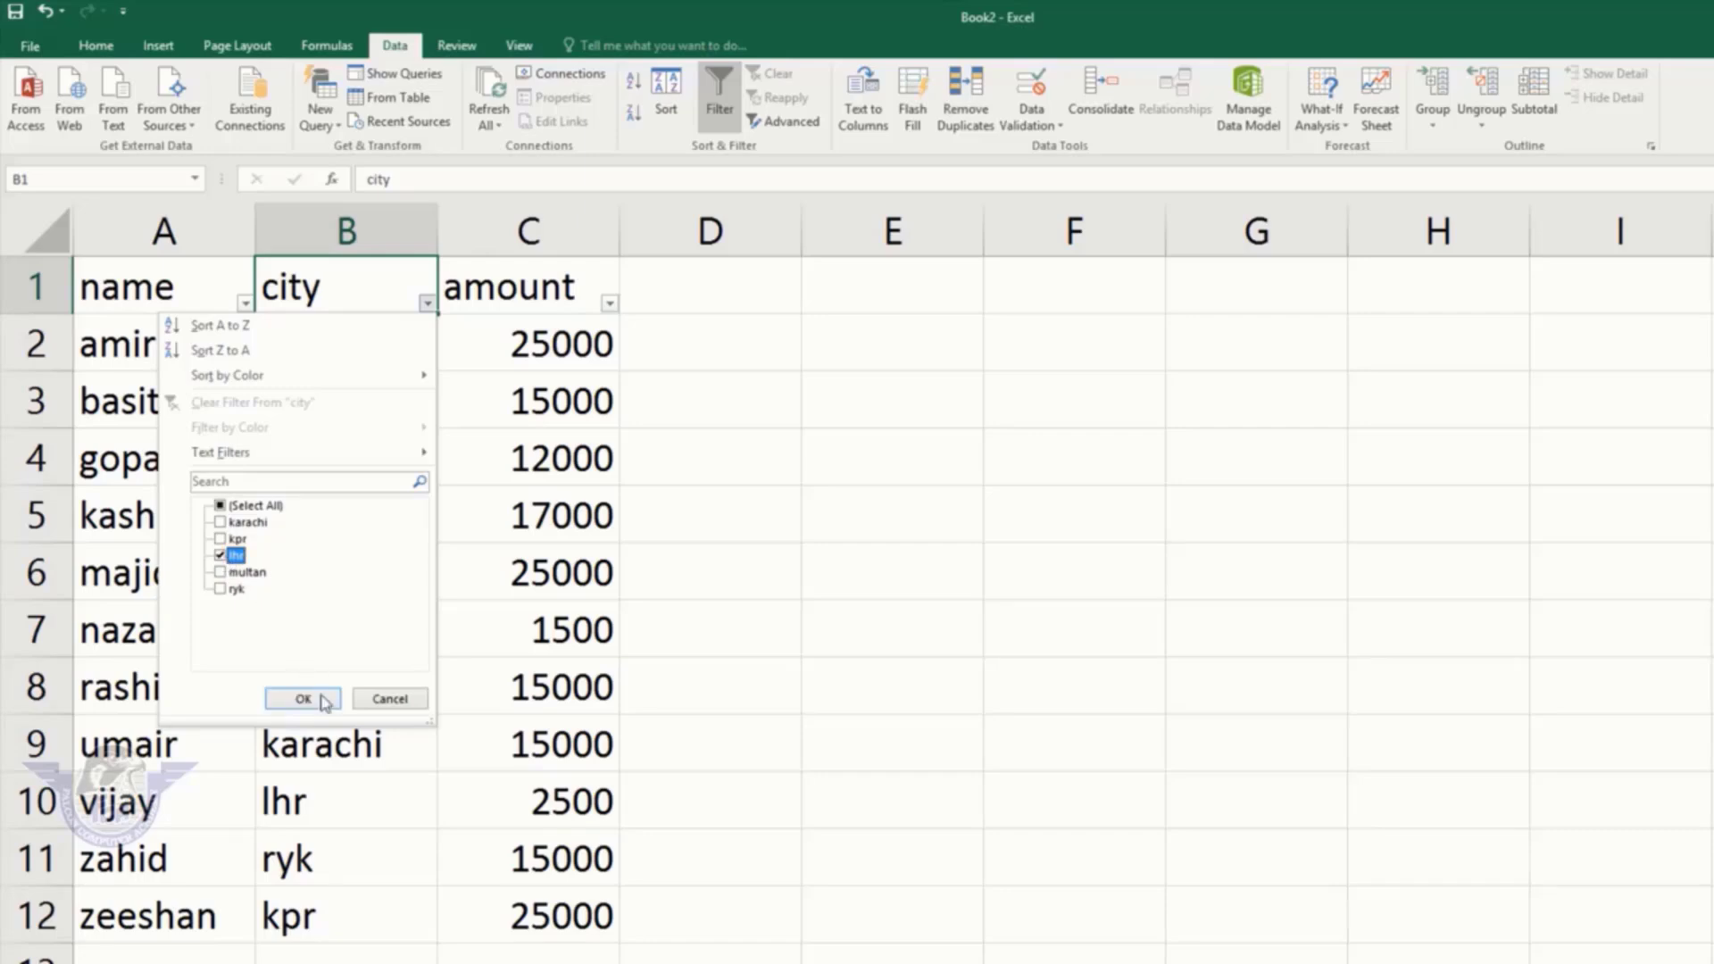
{"action": "left_click", "coordinate": [304, 699]}
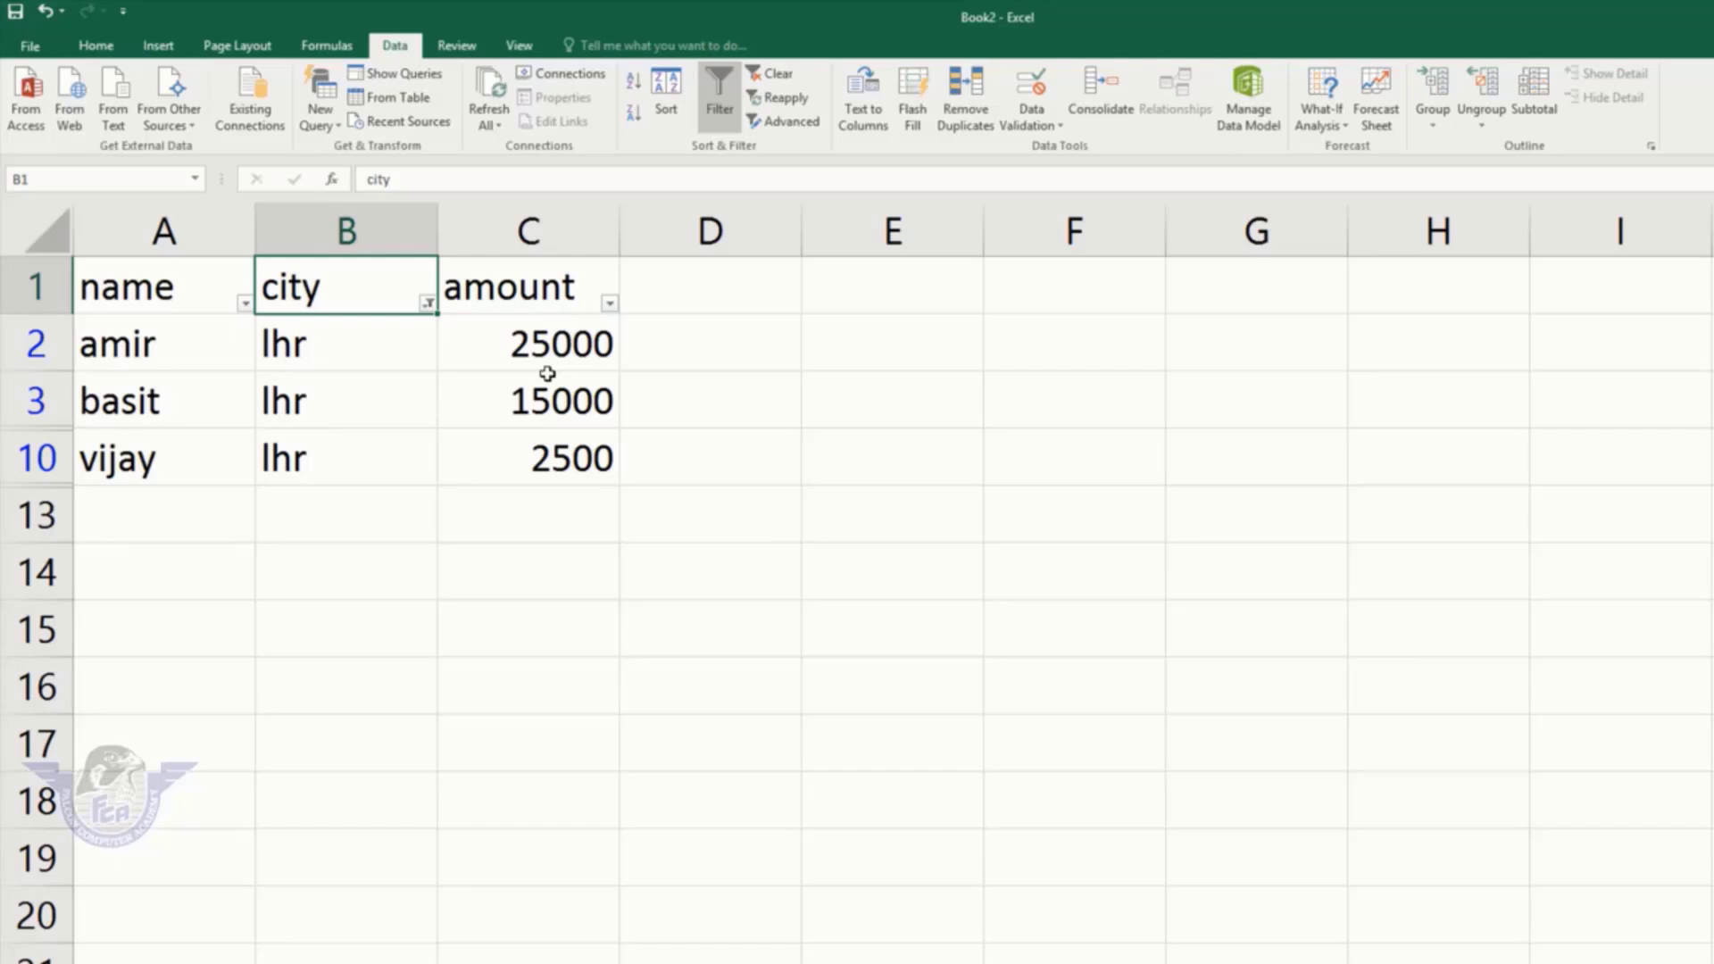
Step: Switch the city filter from lhr to multan, showing gopal, kashif and nazar
{"action": "left_click", "coordinate": [429, 303]}
{"action": "left_click", "coordinate": [237, 556]}
{"action": "left_click", "coordinate": [250, 572]}
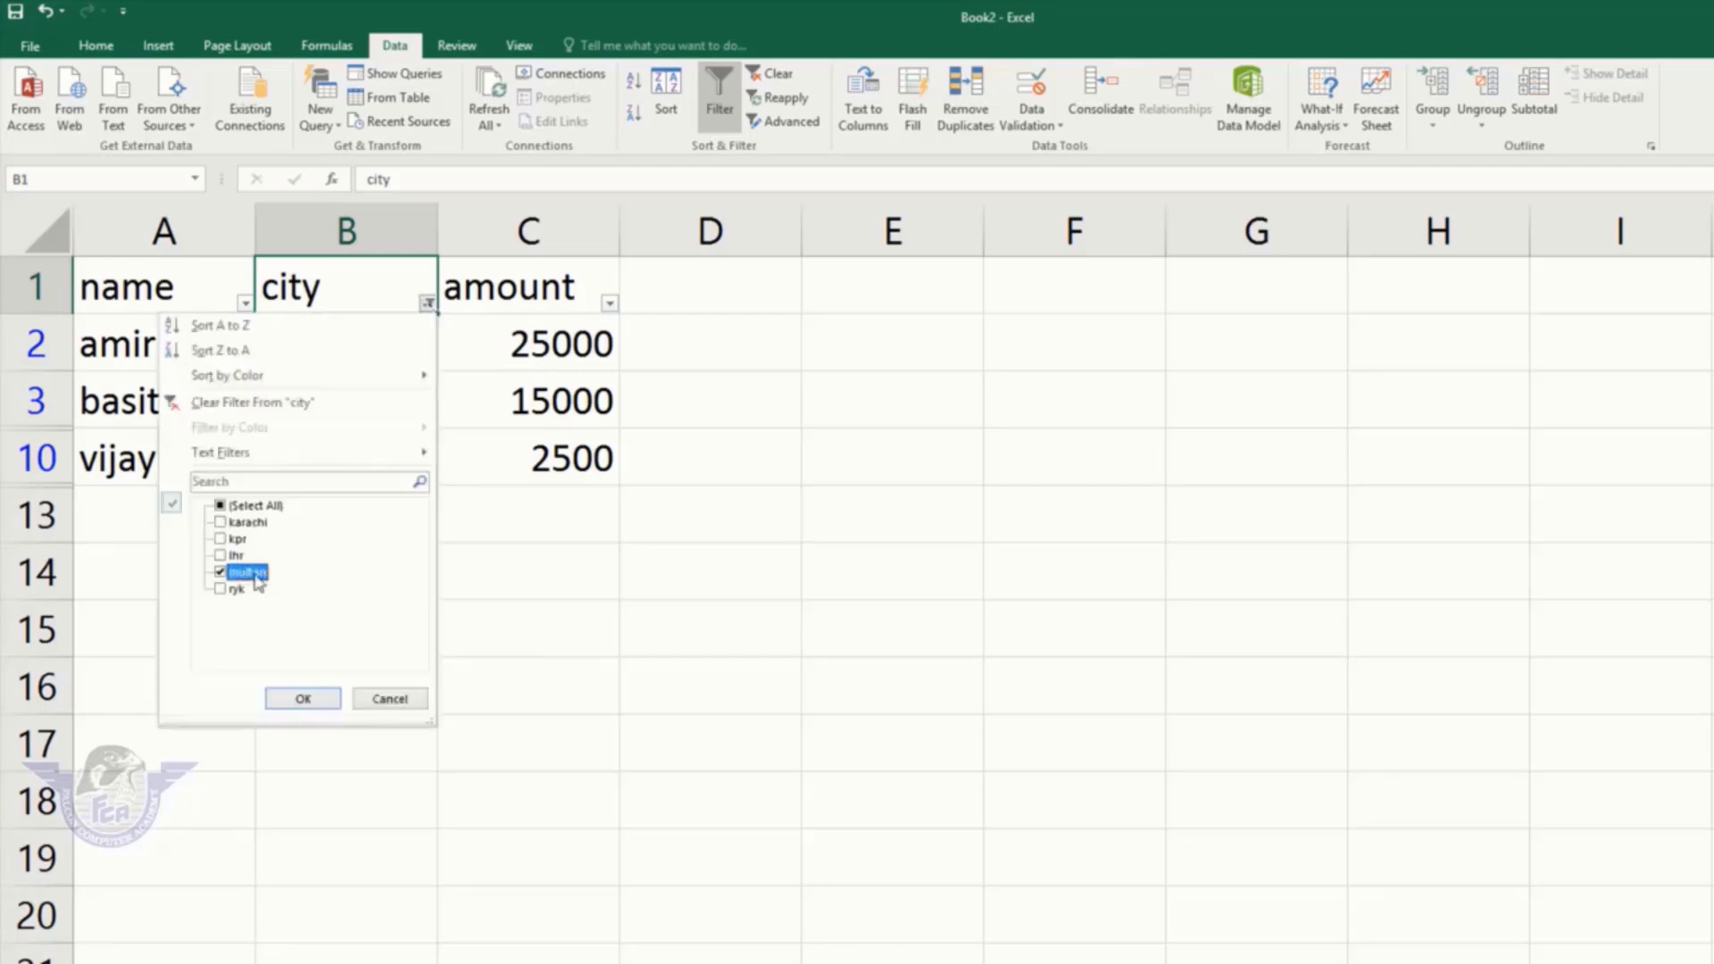
{"action": "left_click", "coordinate": [303, 700]}
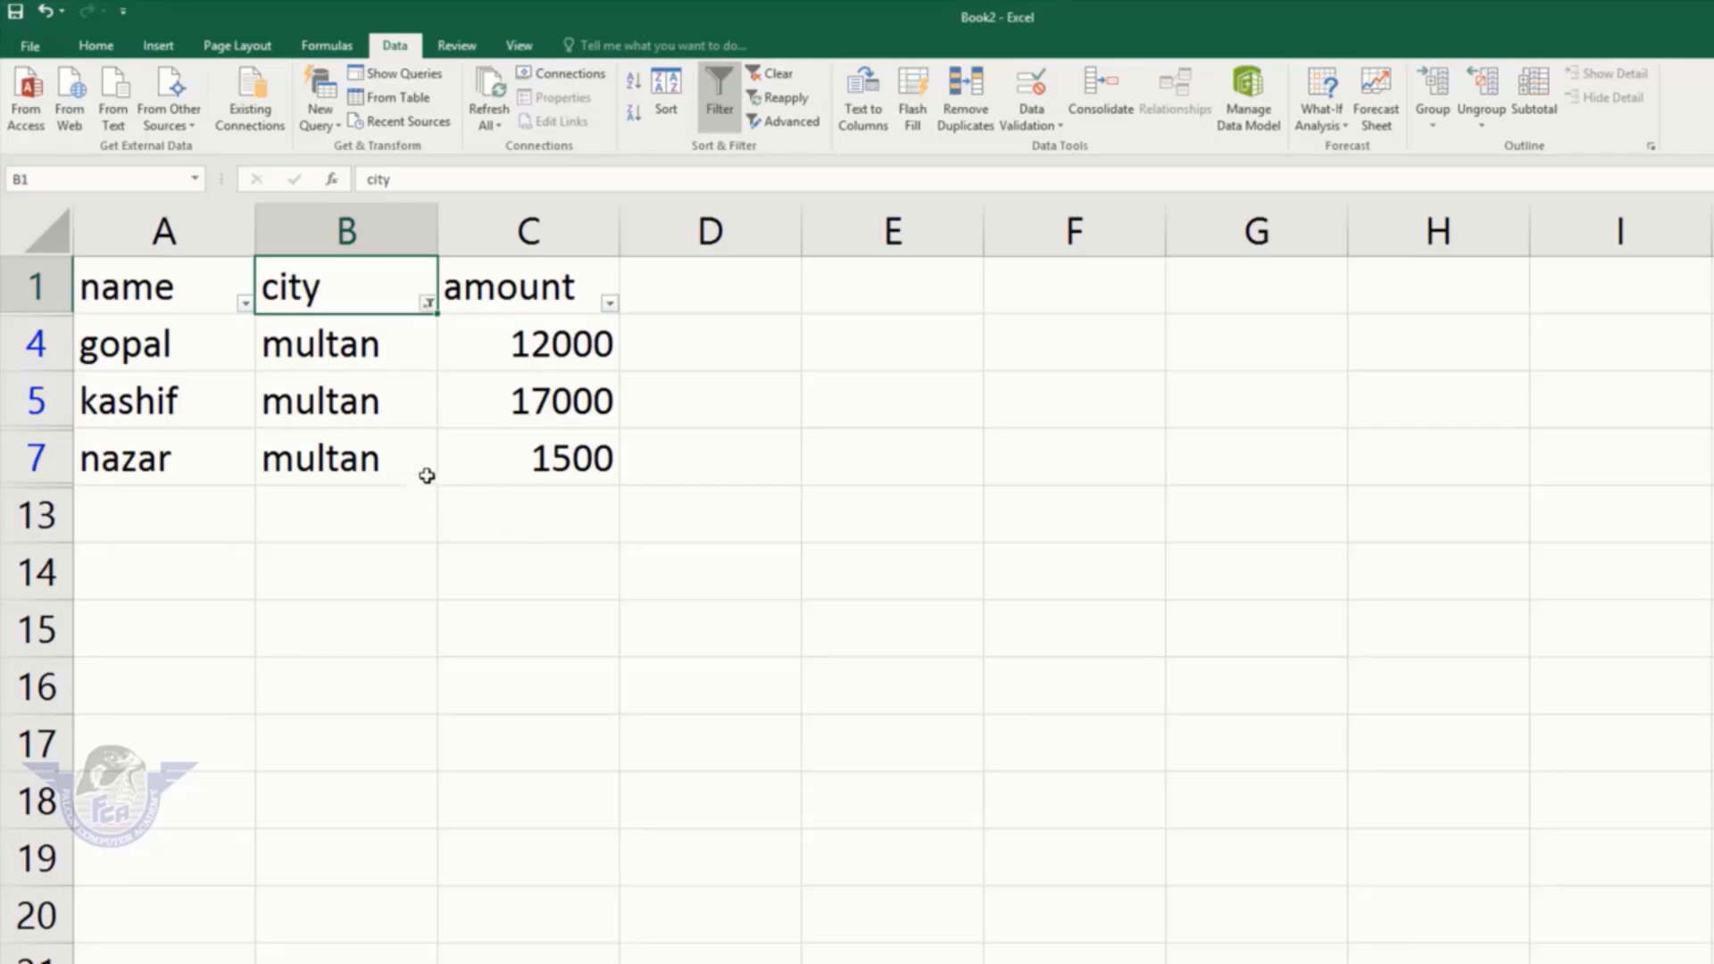
Step: Insert Sum subtotals of amount at each change in amount, giving a 30500 Grand Total
{"action": "left_click", "coordinate": [544, 524]}
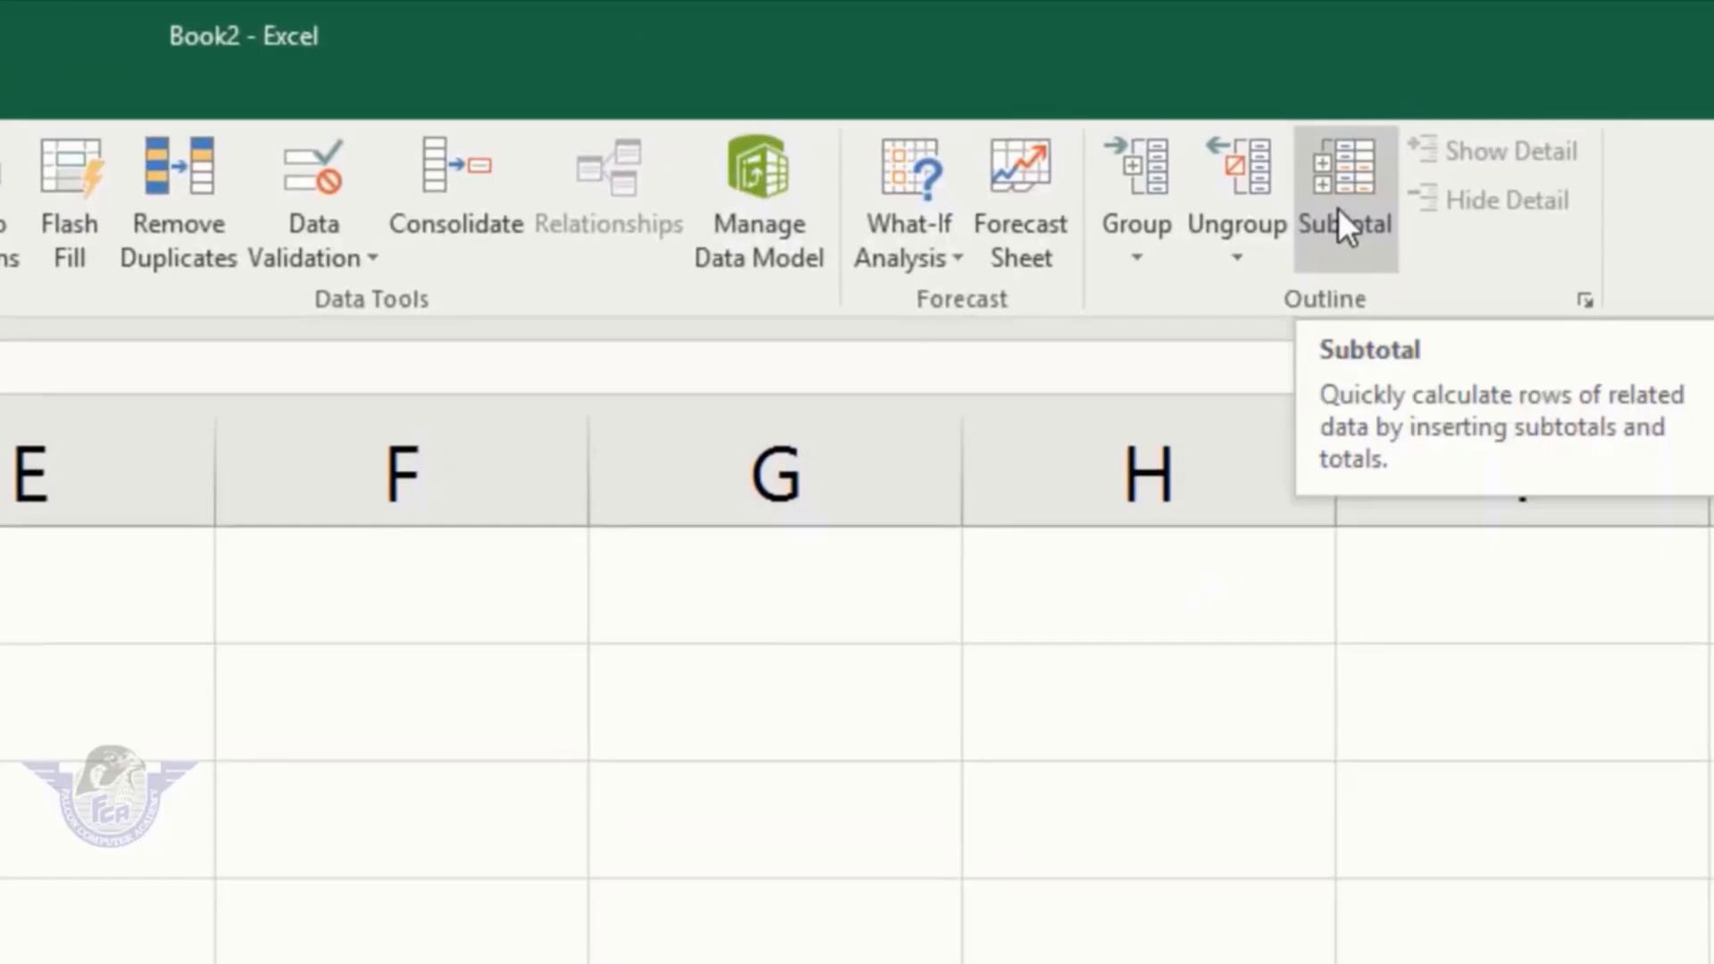
{"action": "left_click", "coordinate": [1338, 207]}
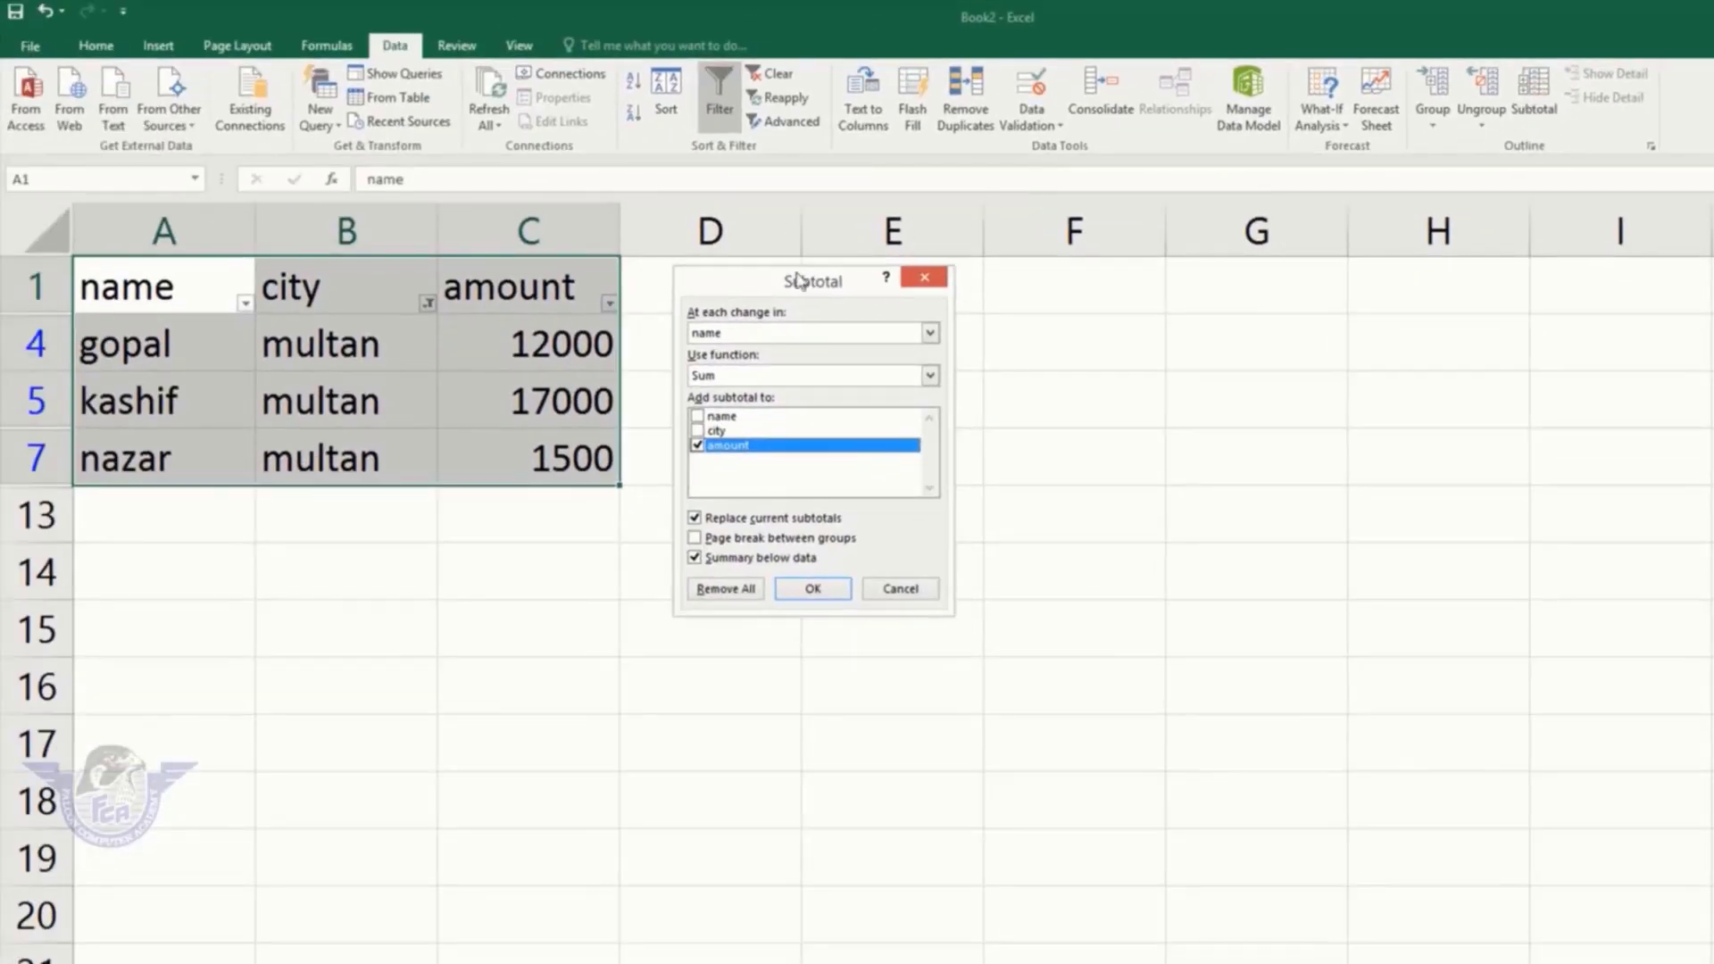
{"action": "left_click_drag", "start_coordinate": [799, 281], "coordinate": [837, 340]}
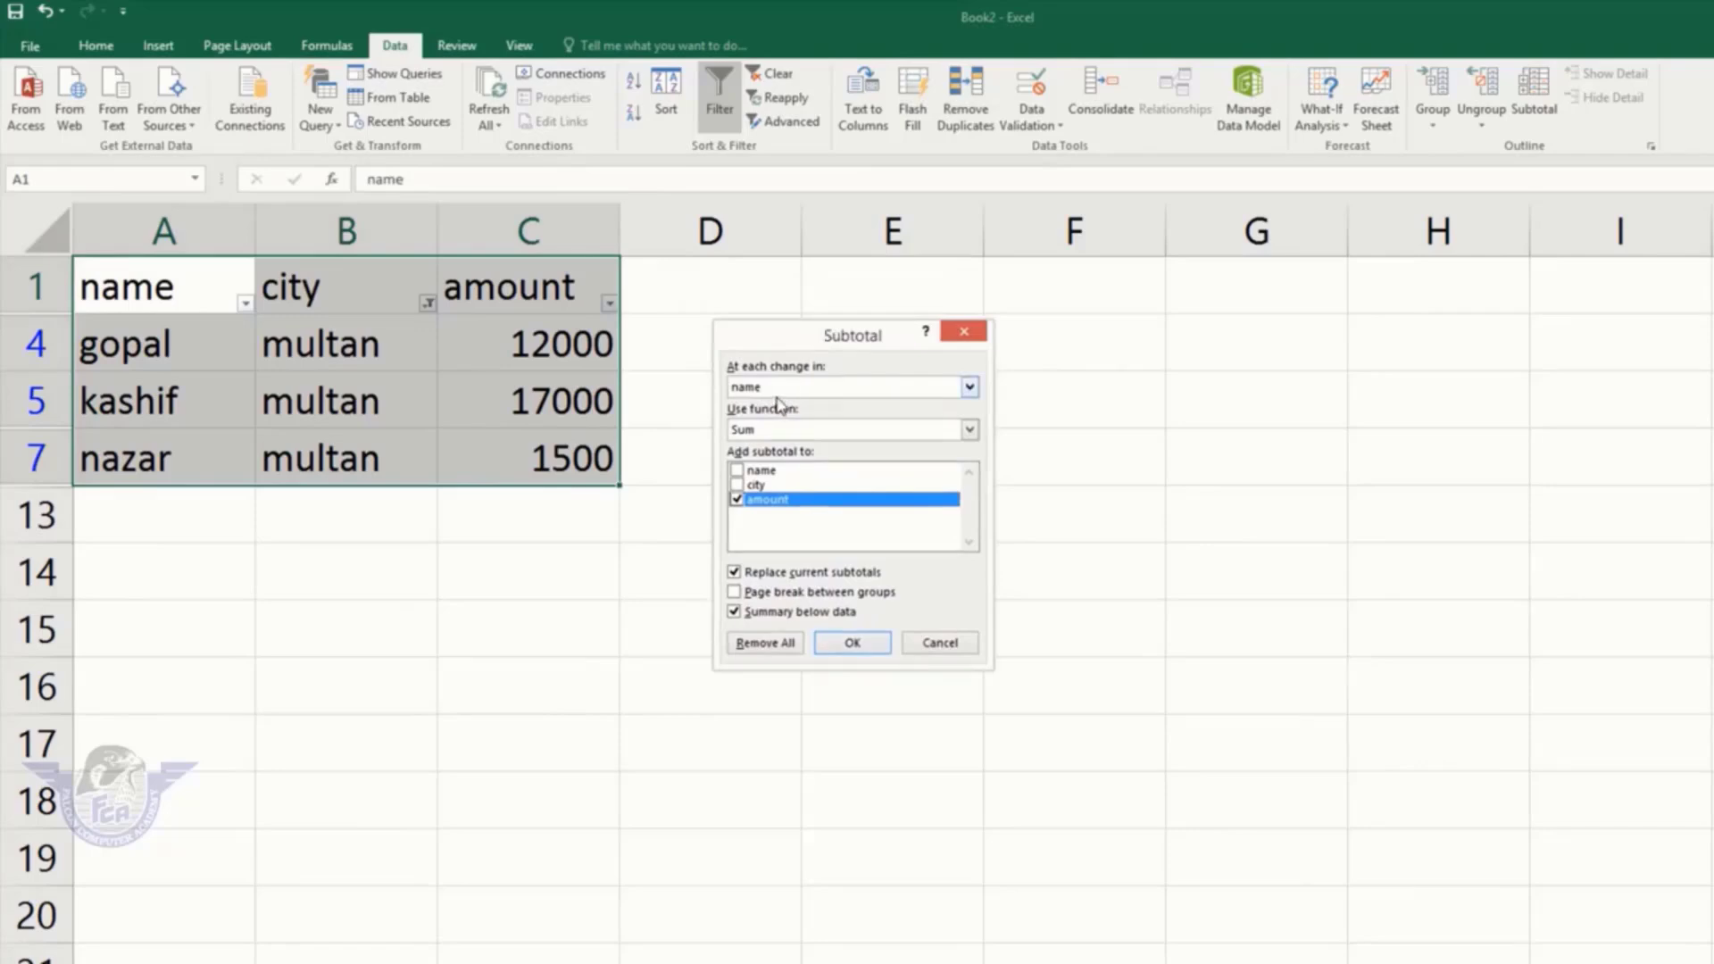
{"action": "left_click_drag", "start_coordinate": [837, 347], "coordinate": [770, 341]}
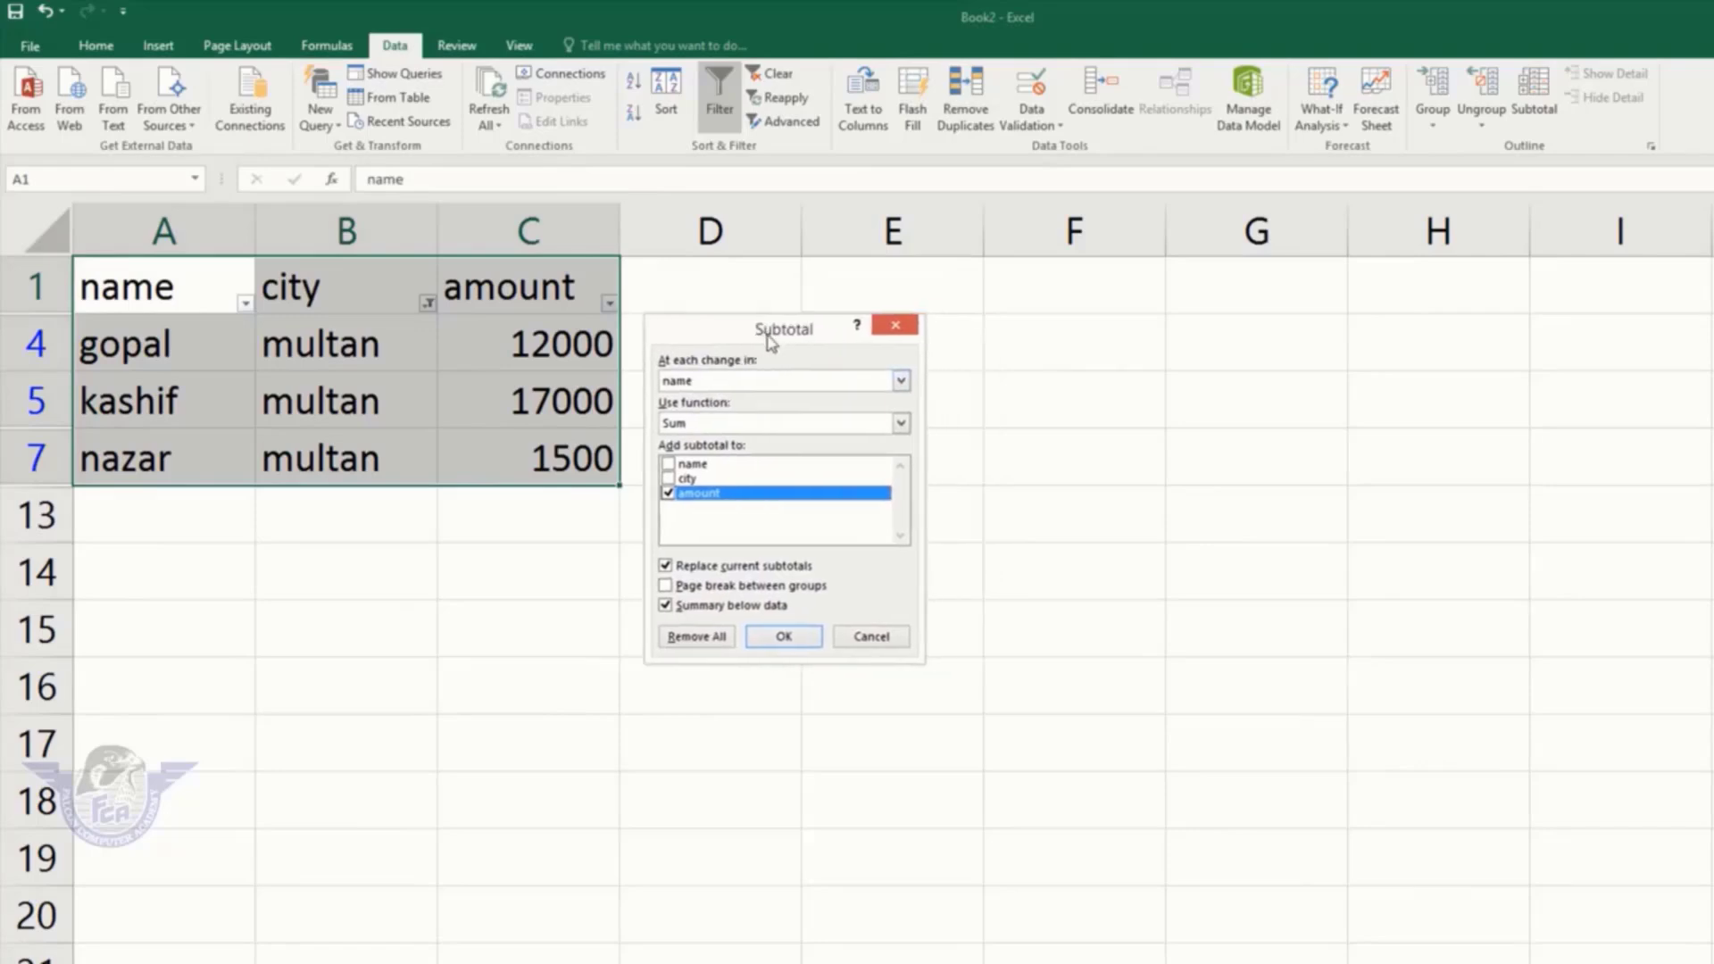
{"action": "left_click", "coordinate": [687, 382]}
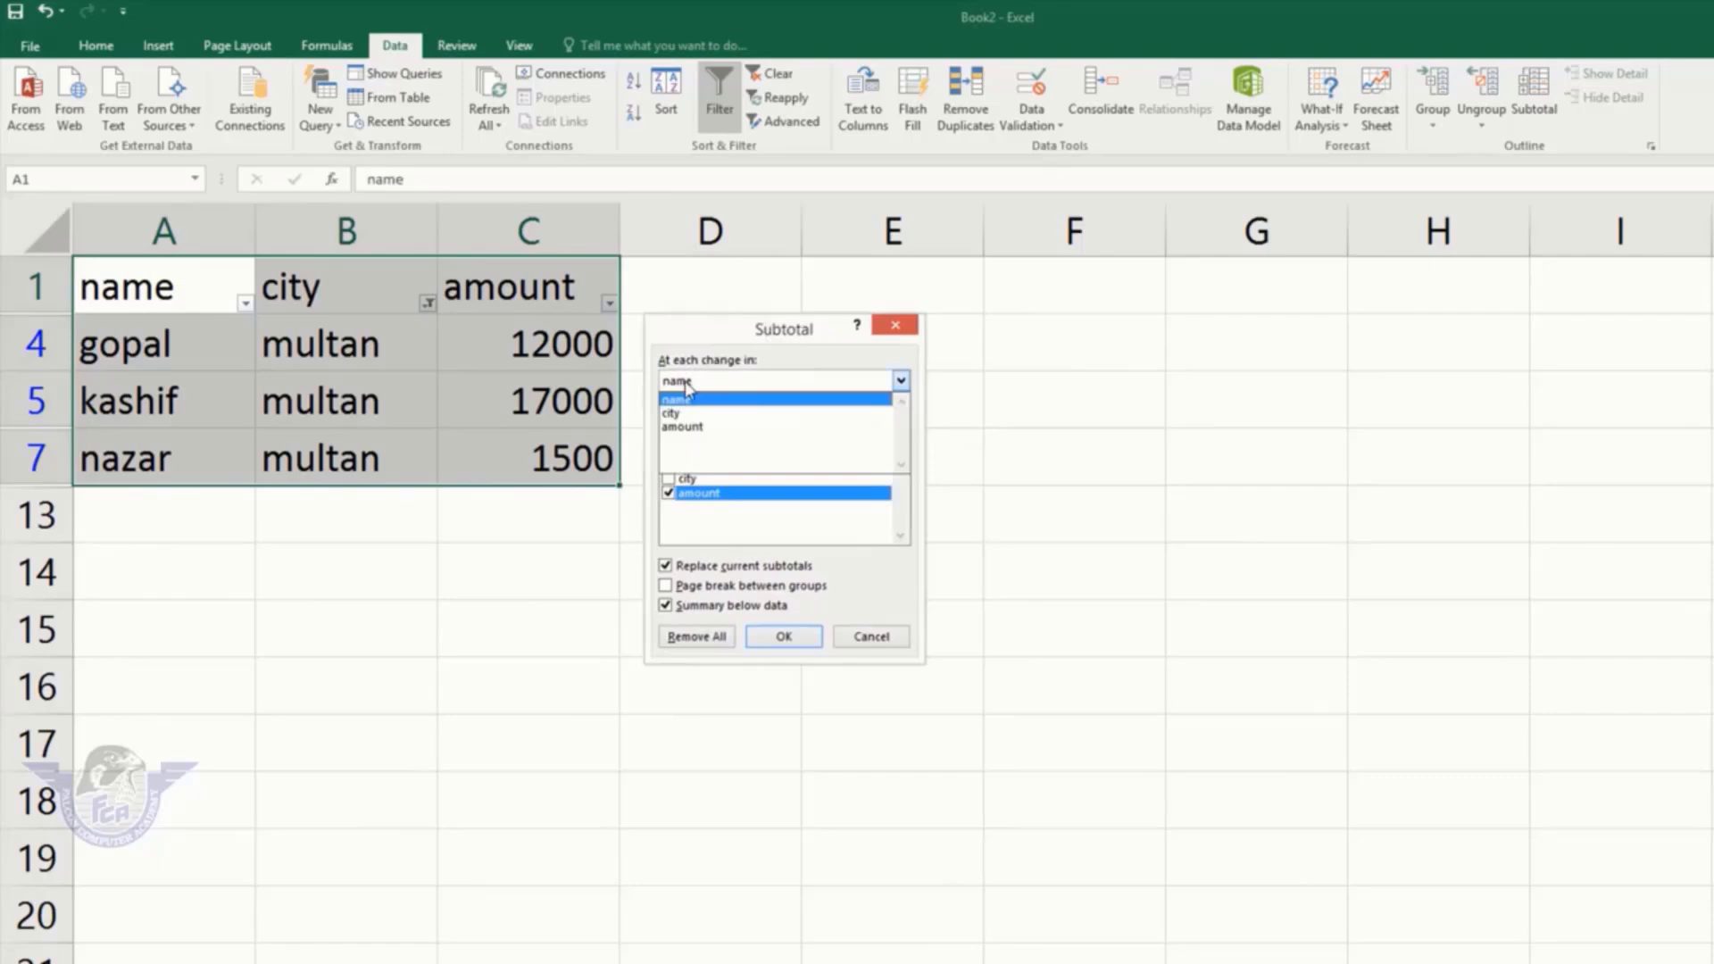
{"action": "left_click", "coordinate": [701, 429]}
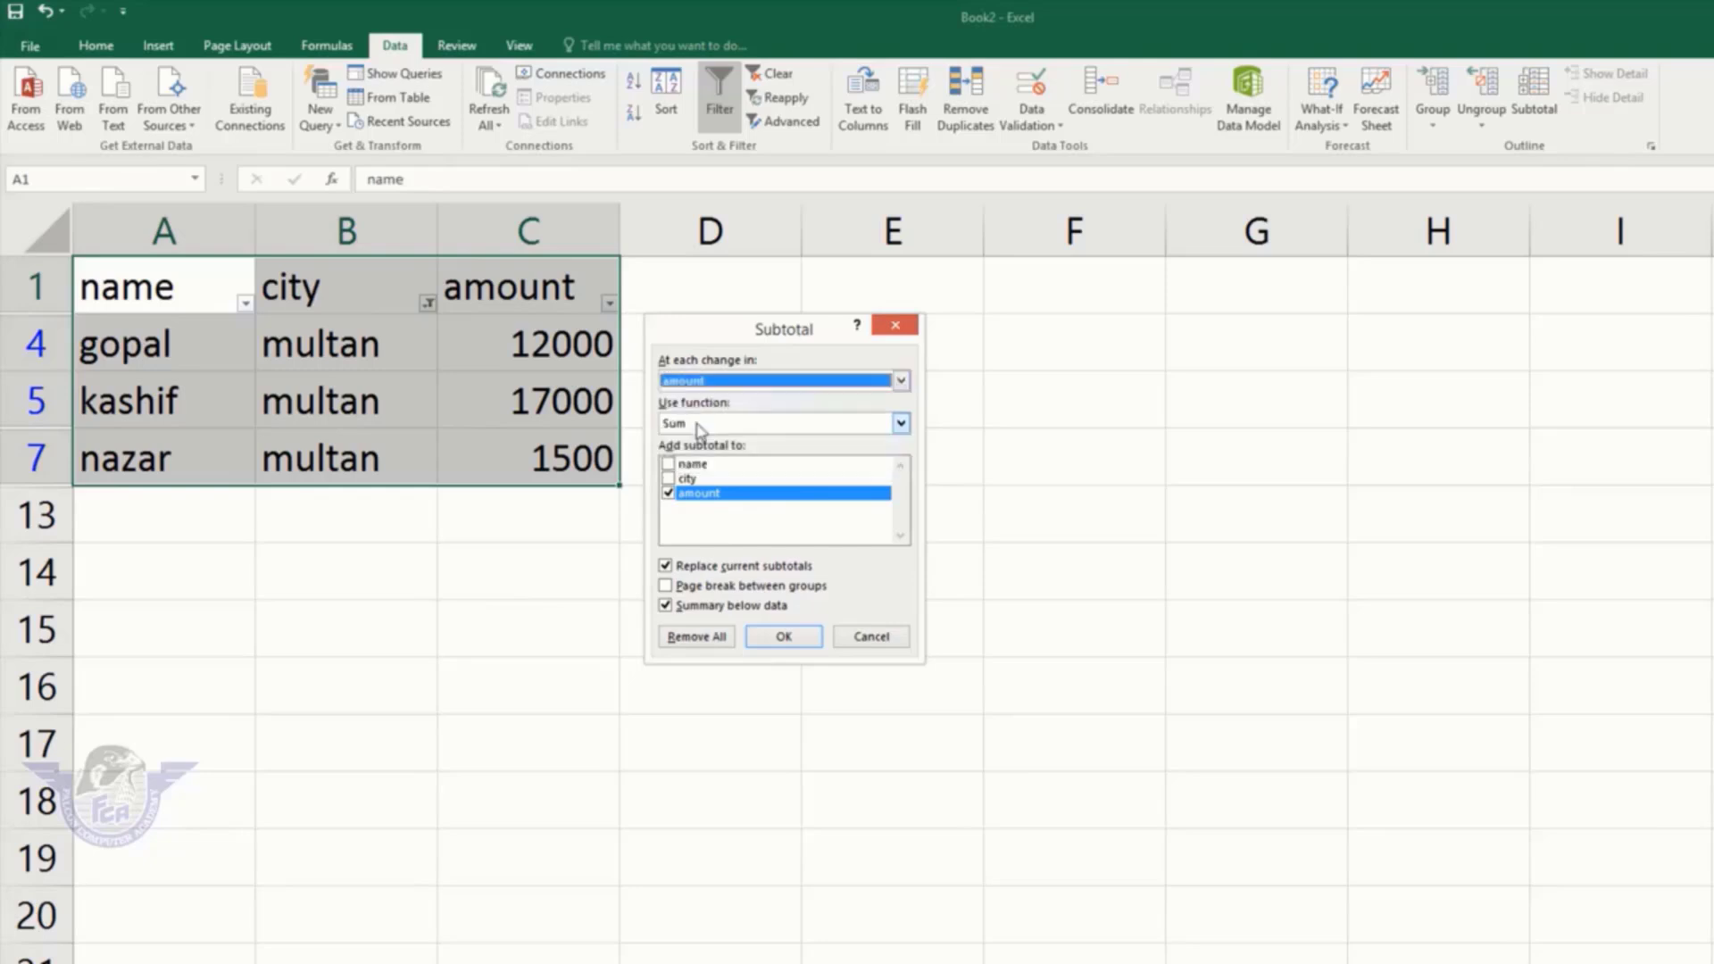
{"action": "left_click", "coordinate": [746, 427]}
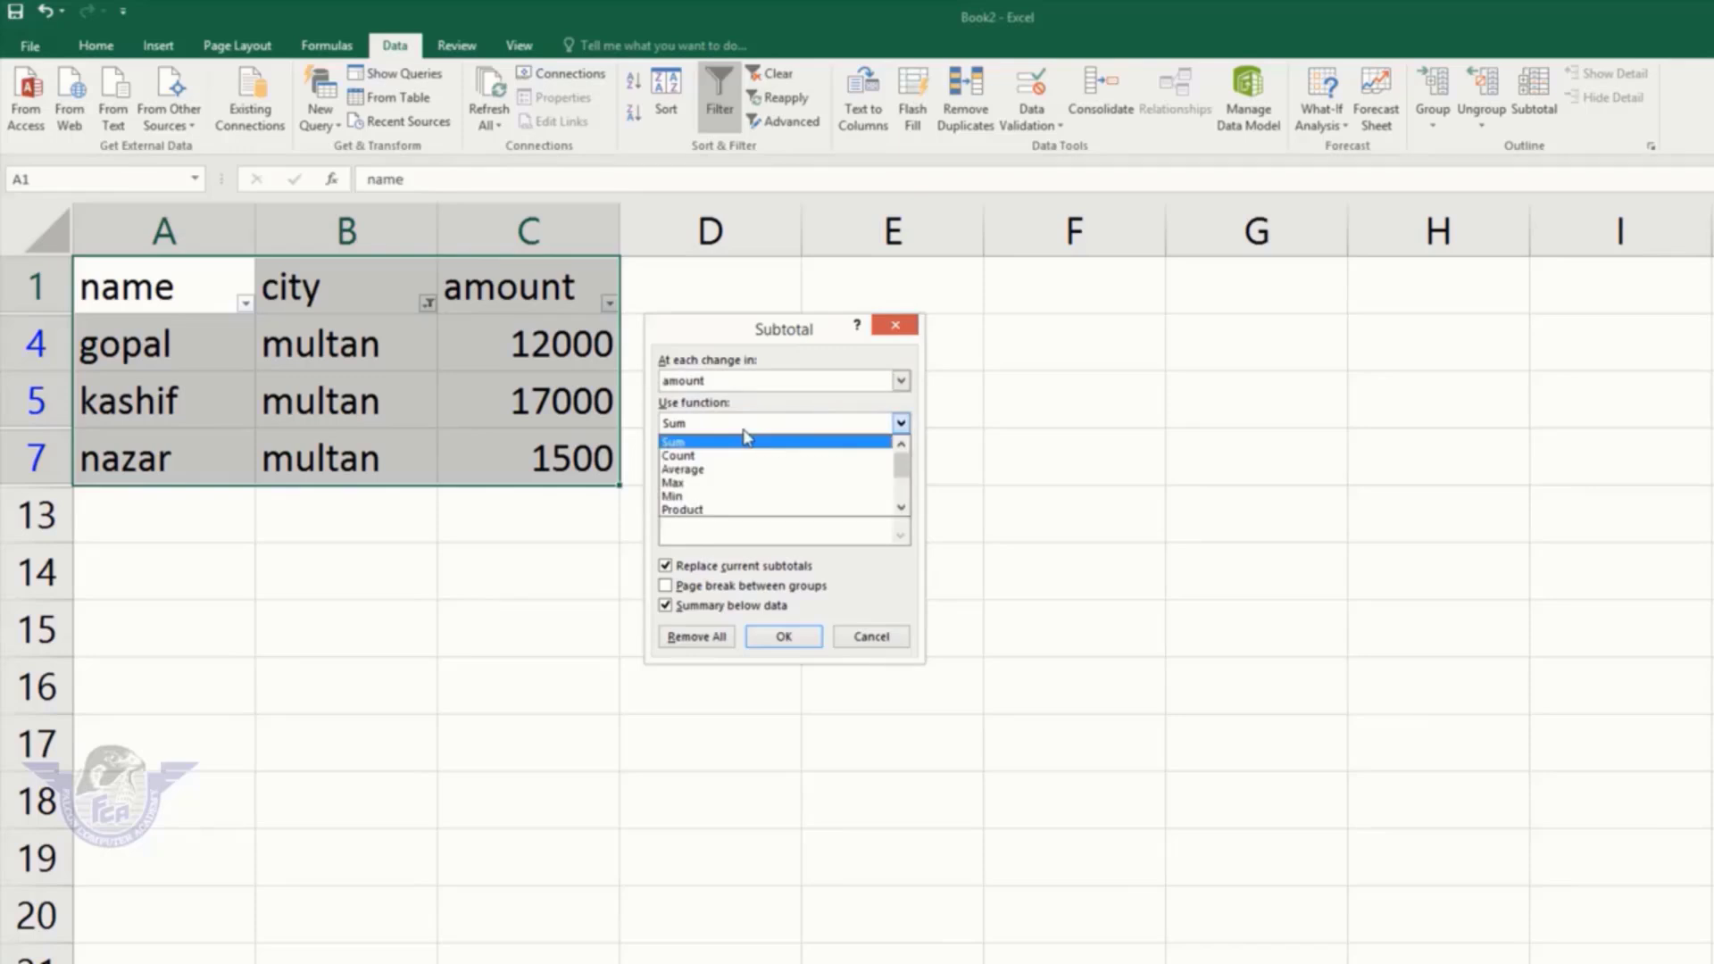
{"action": "left_click", "coordinate": [689, 445]}
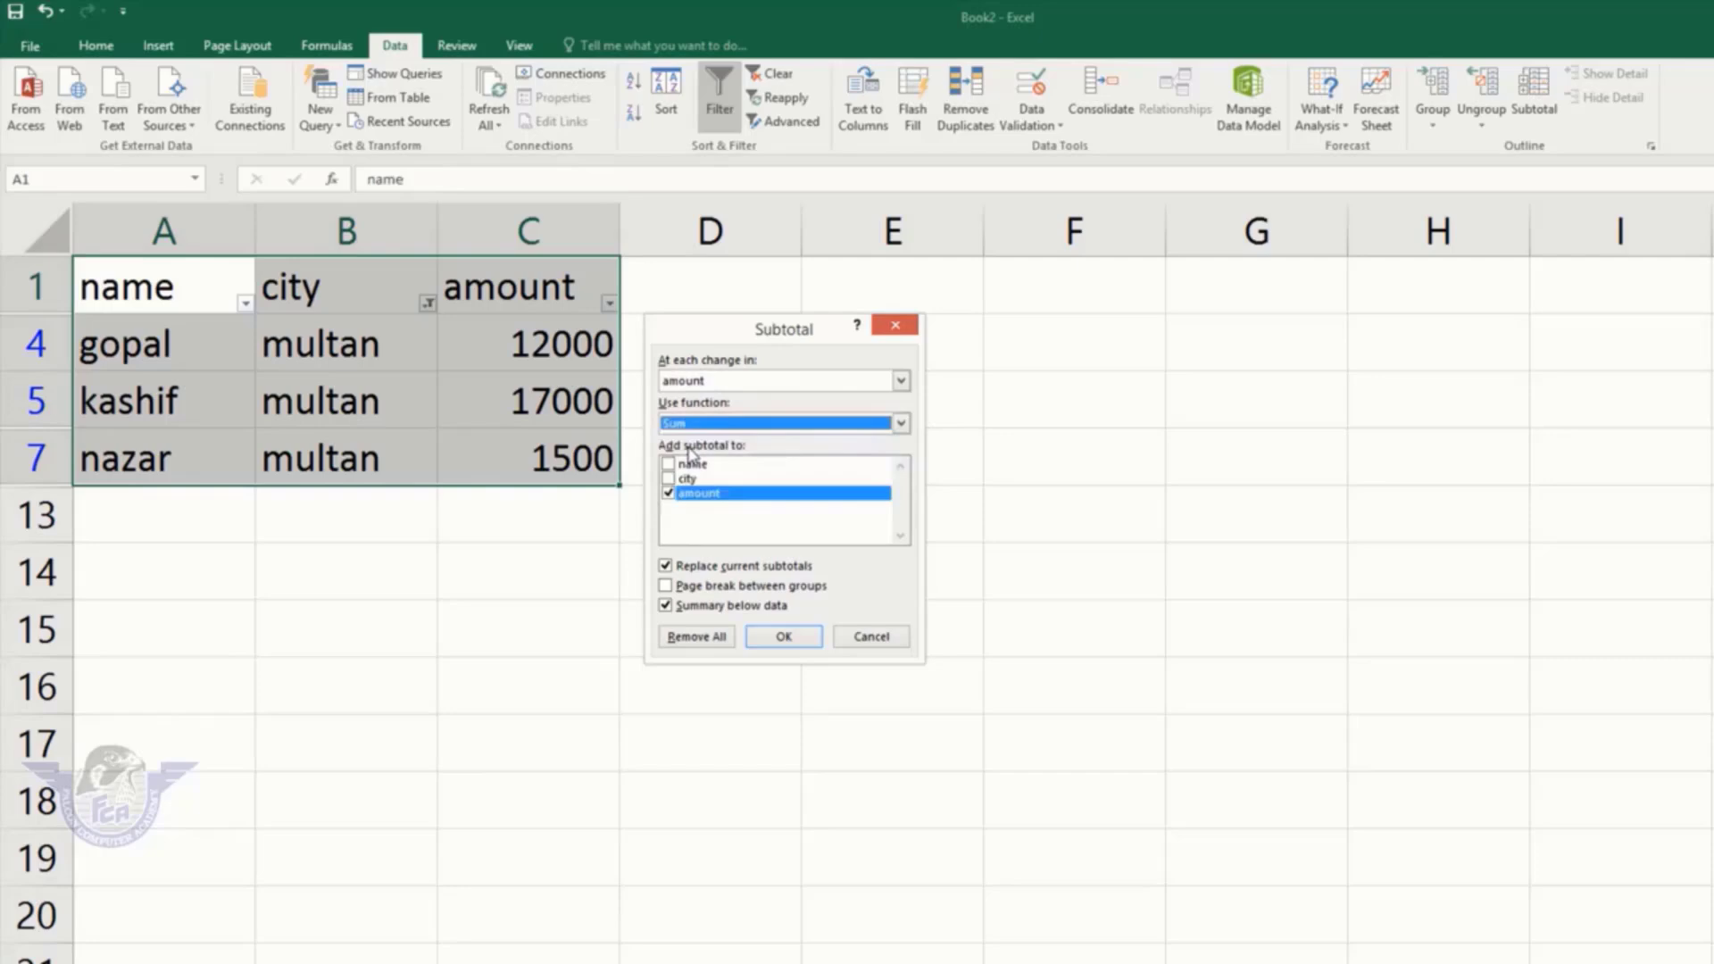
{"action": "left_click", "coordinate": [675, 496]}
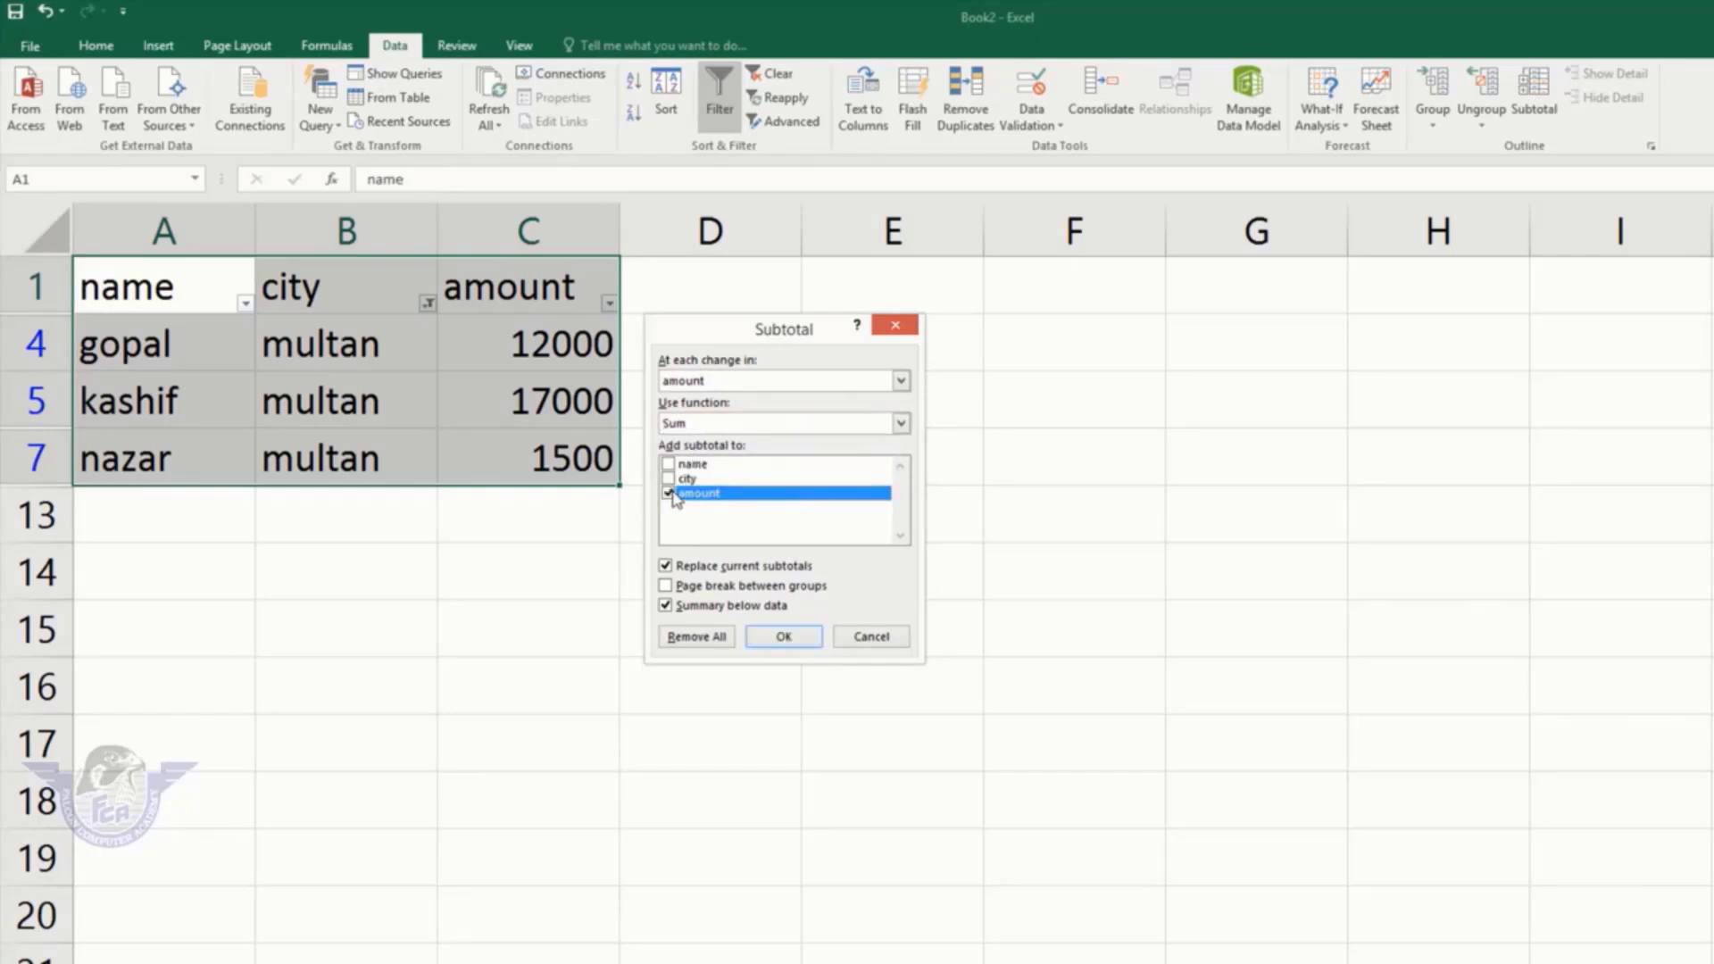
{"action": "left_click", "coordinate": [784, 636]}
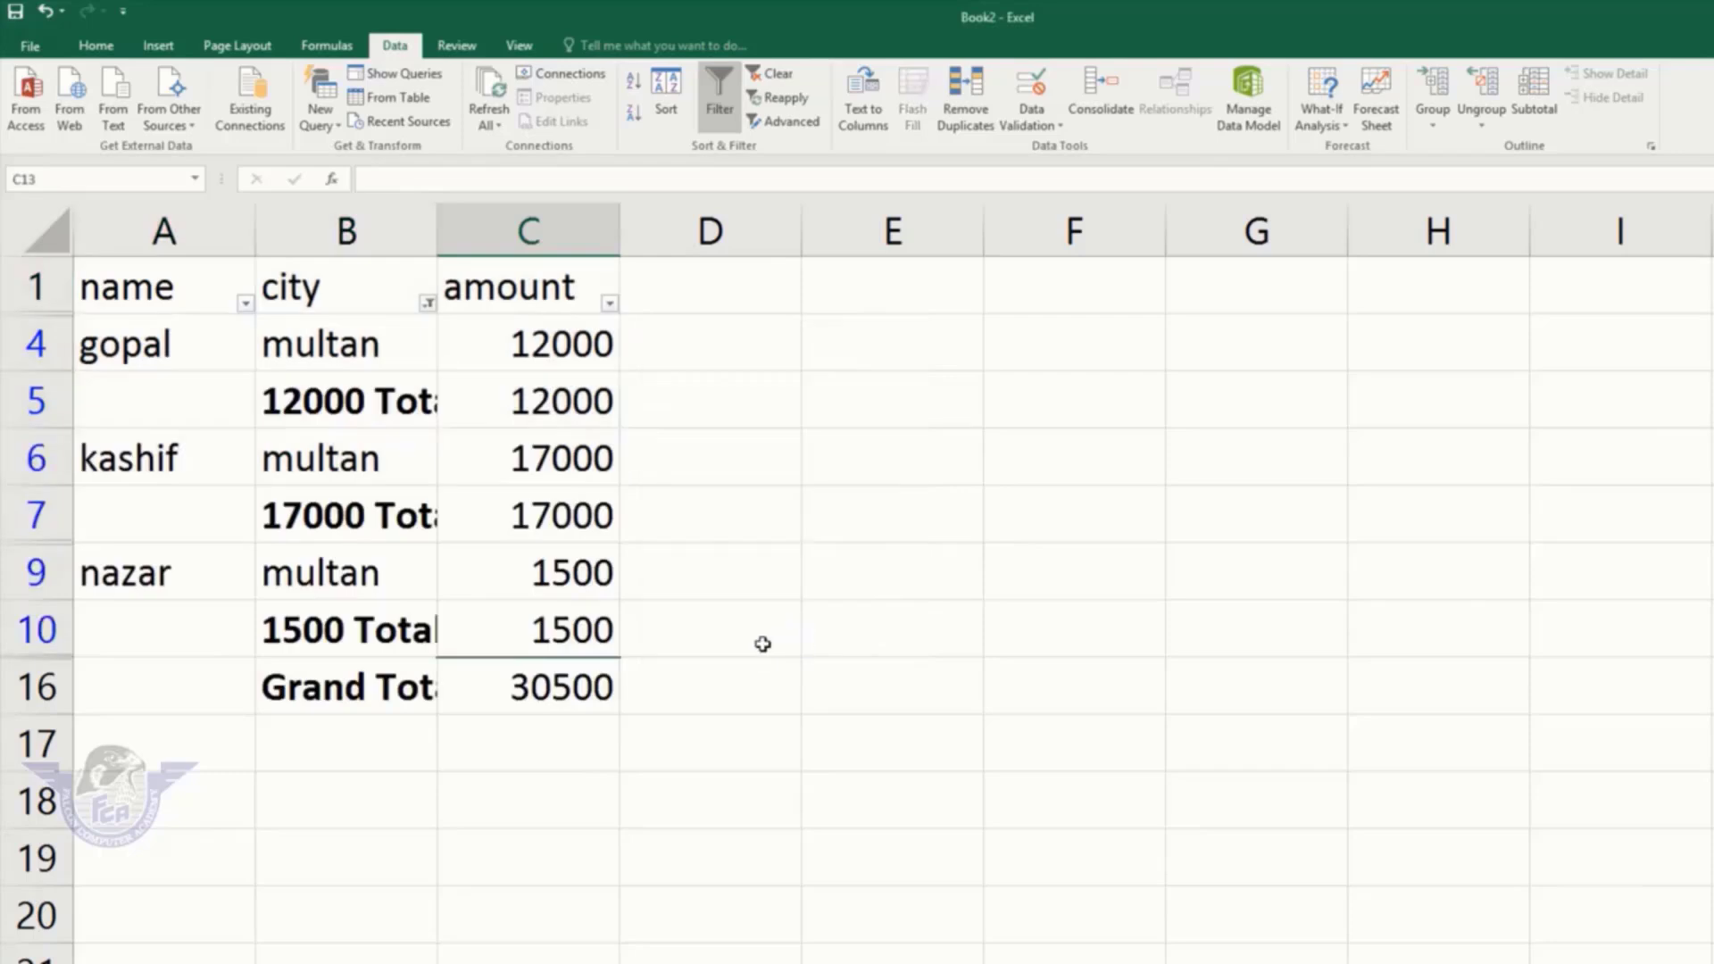
Step: Check the Grand Total in C16, then filter the subtotalled table to lhr
{"action": "left_click", "coordinate": [551, 680]}
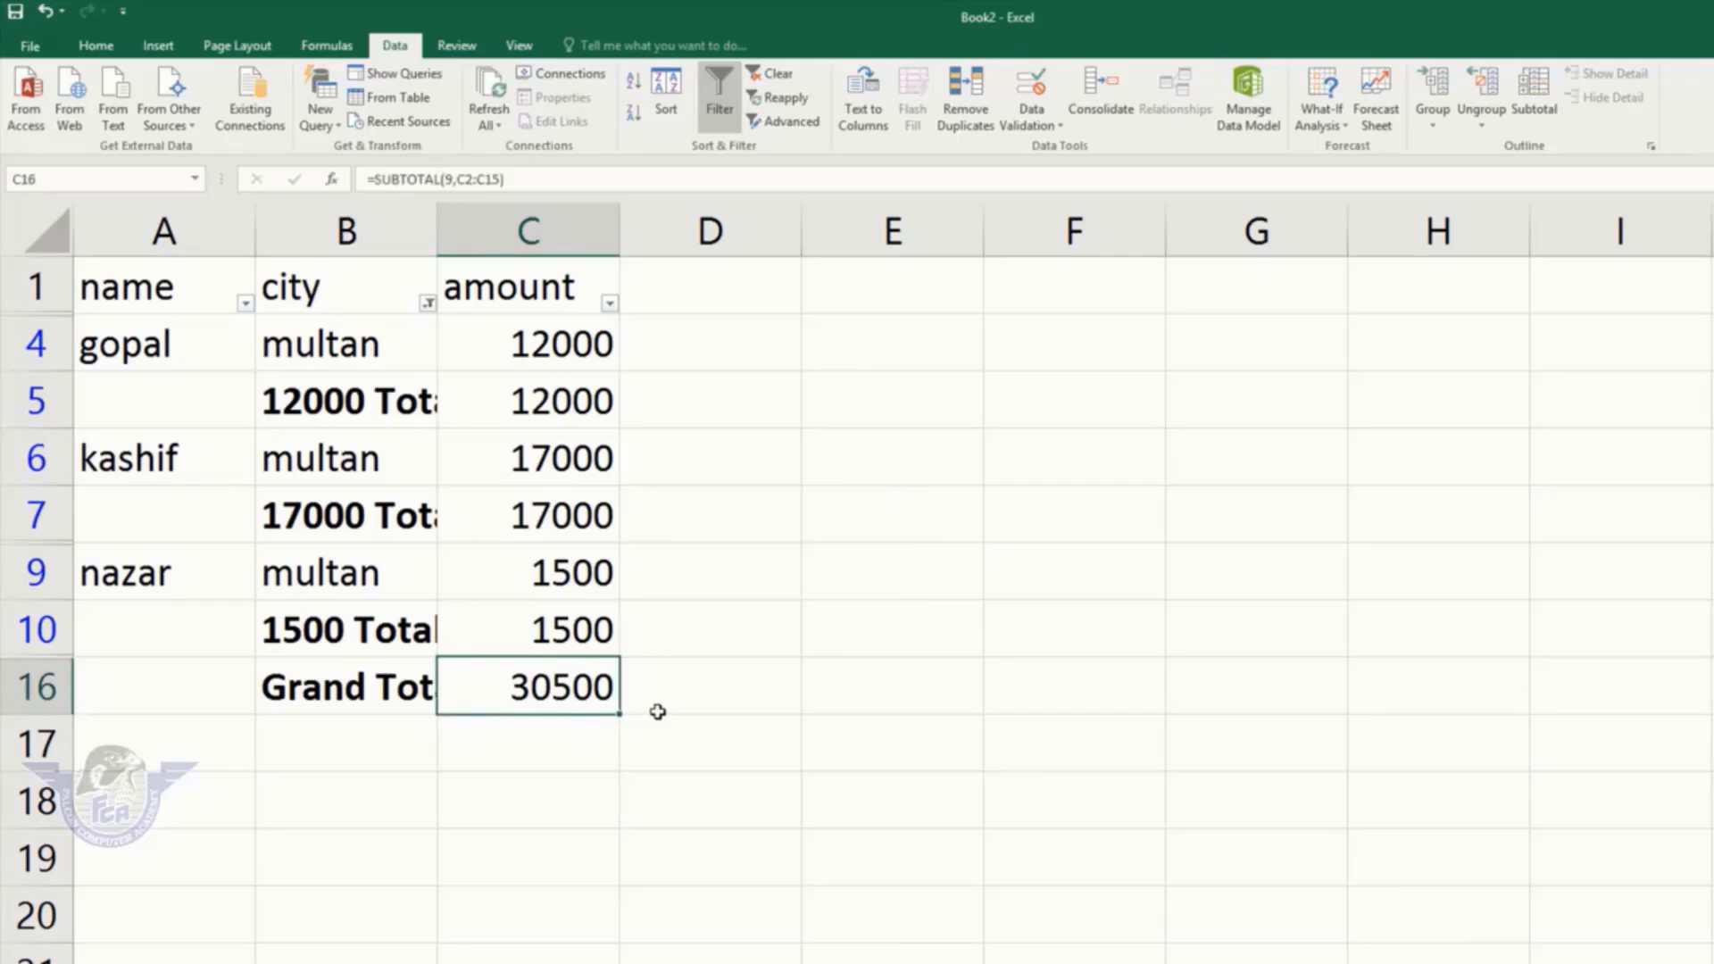
{"action": "key", "text": "Right"}
{"action": "key", "text": "Right"}
{"action": "key", "text": "Right"}
{"action": "key", "text": "Right"}
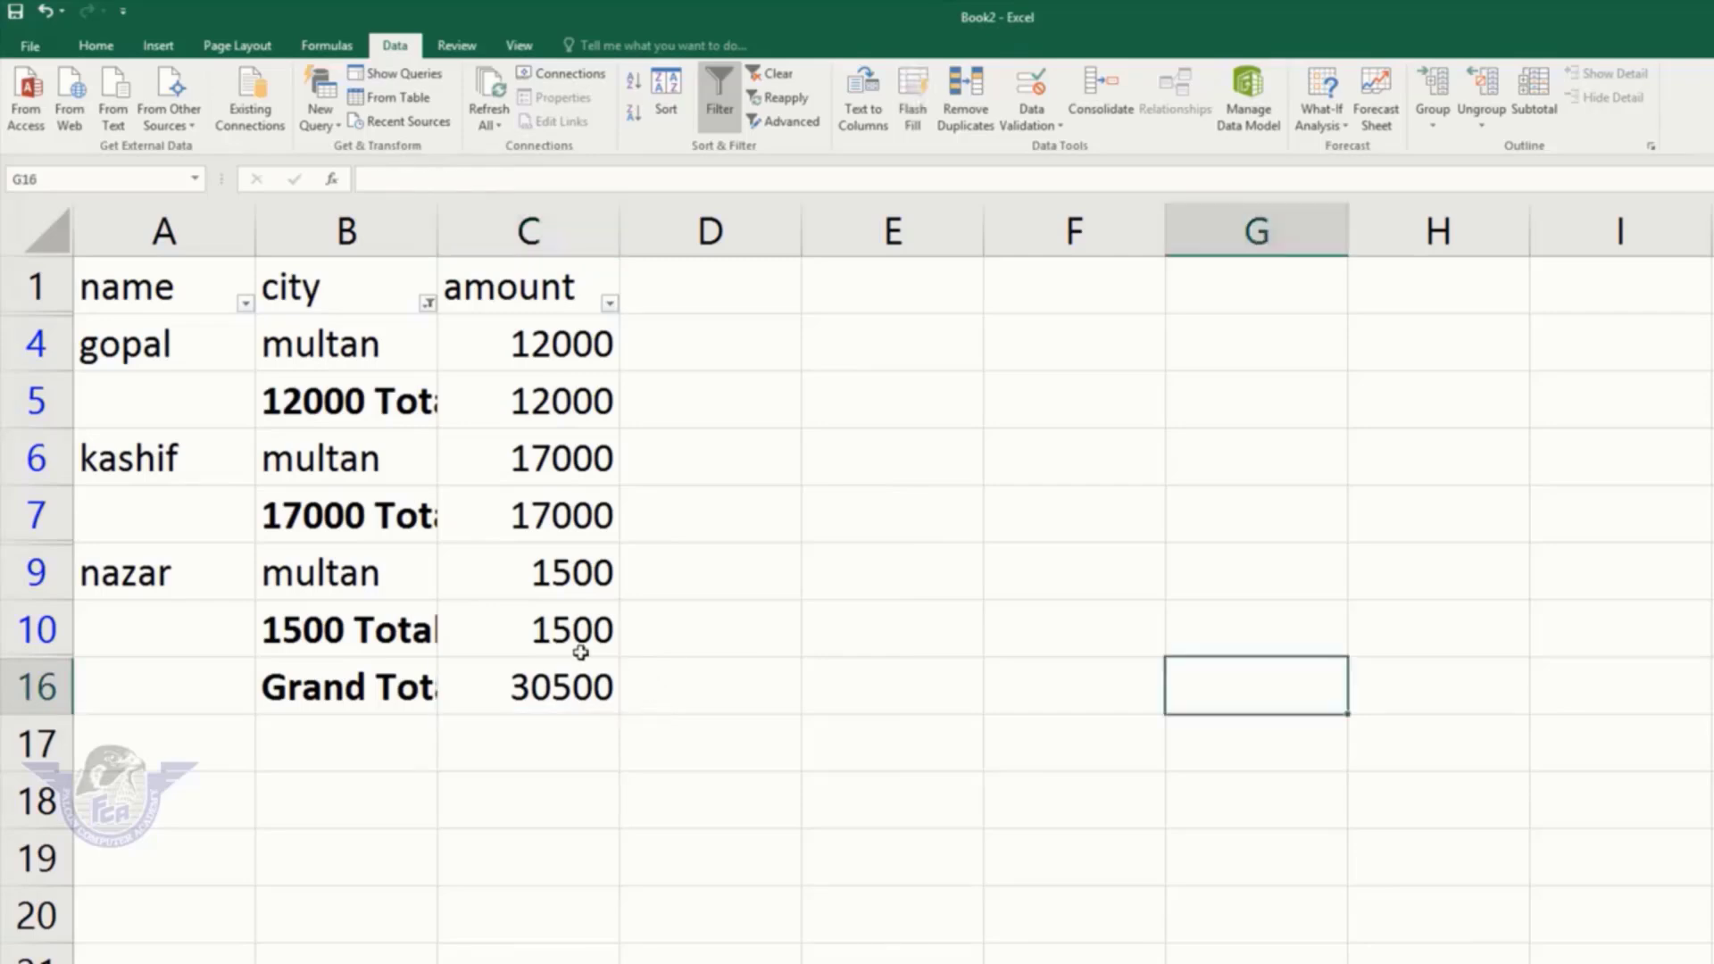
{"action": "left_click", "coordinate": [428, 304]}
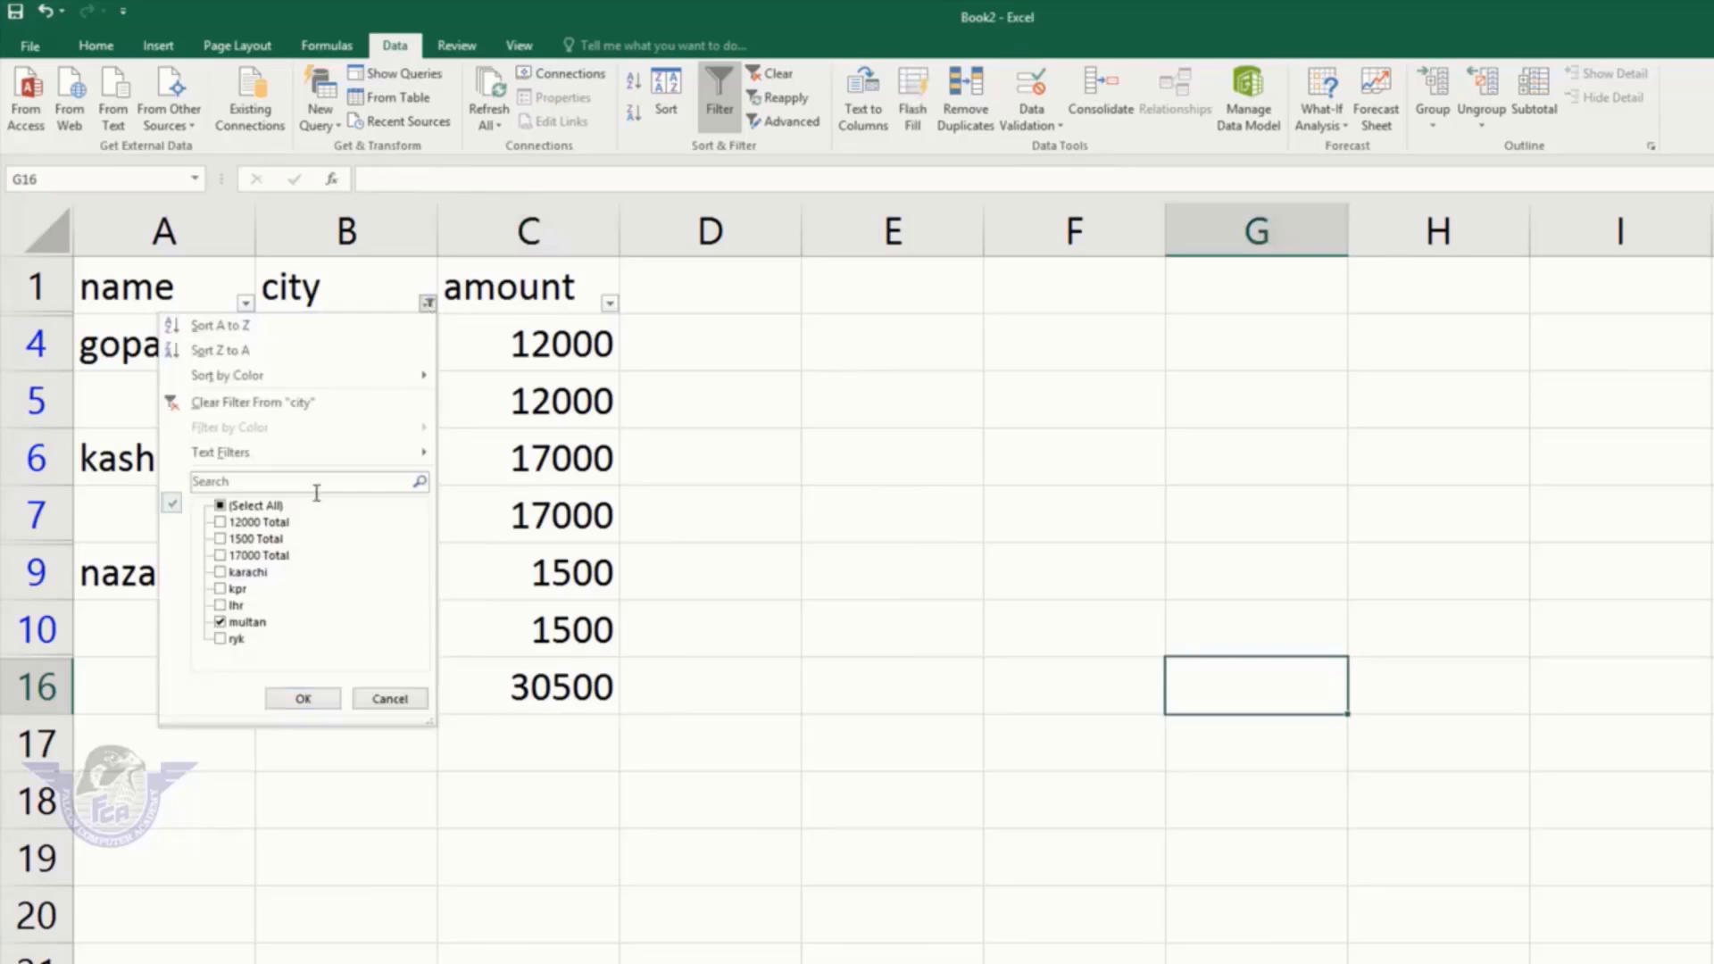
{"action": "left_click", "coordinate": [239, 621]}
{"action": "left_click", "coordinate": [235, 607]}
{"action": "left_click", "coordinate": [304, 699]}
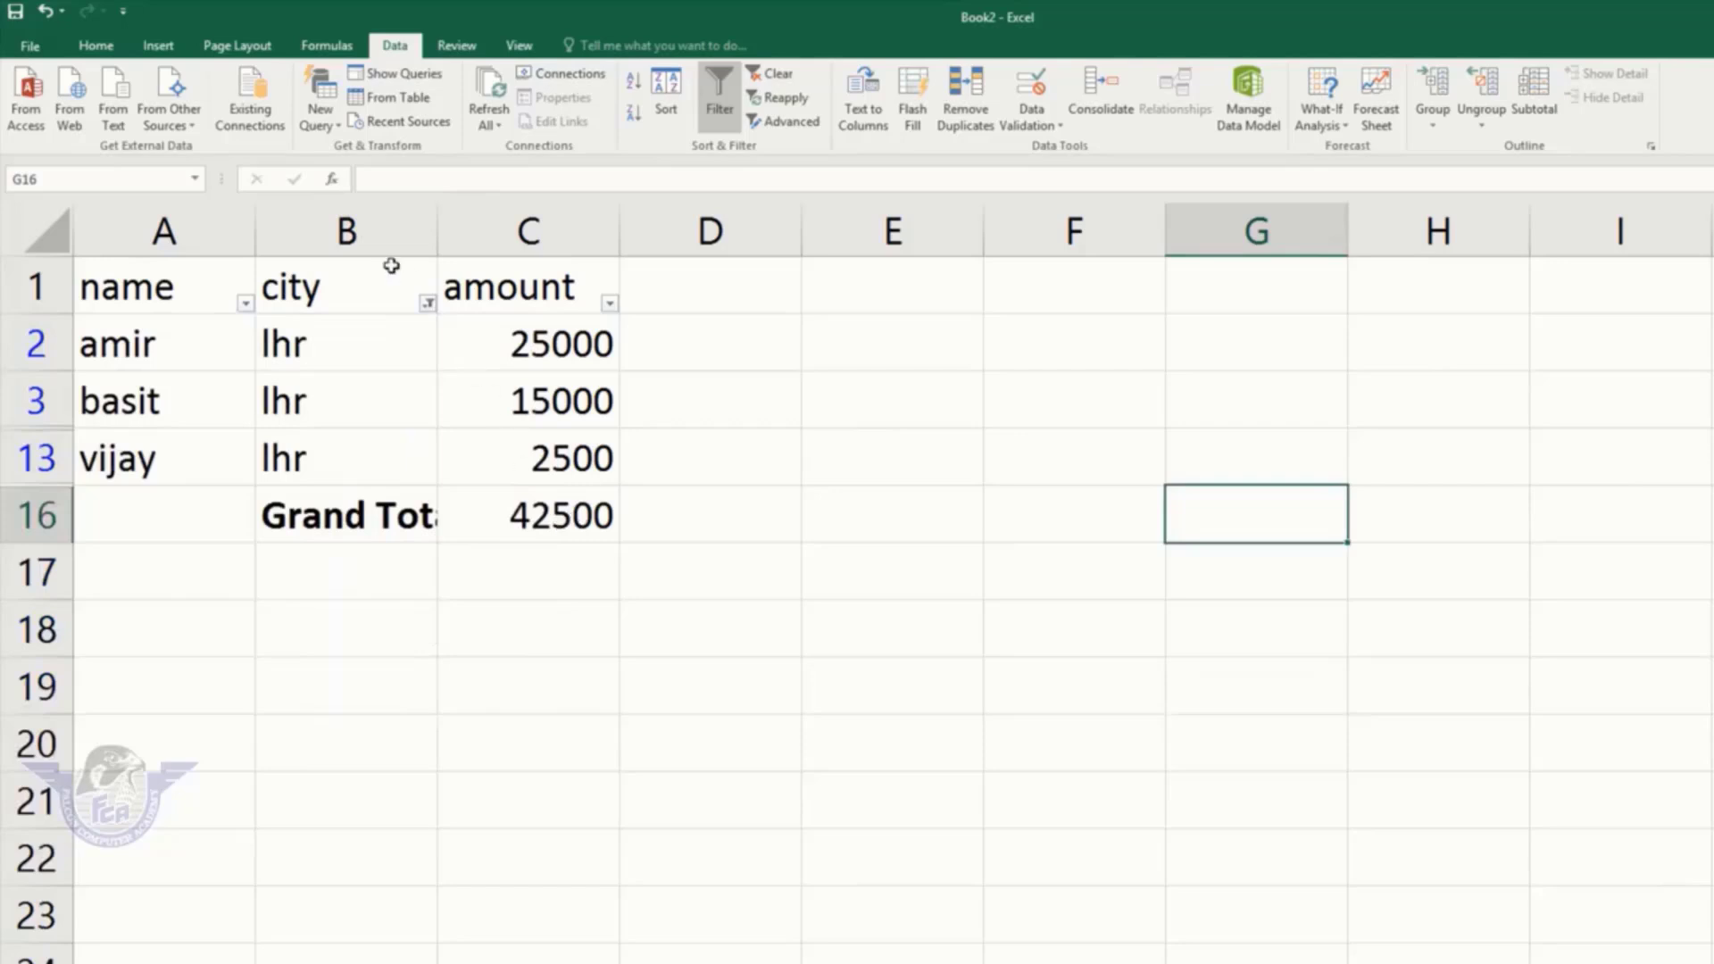
Step: Switch the city filter from lhr to karachi
{"action": "left_click", "coordinate": [428, 304]}
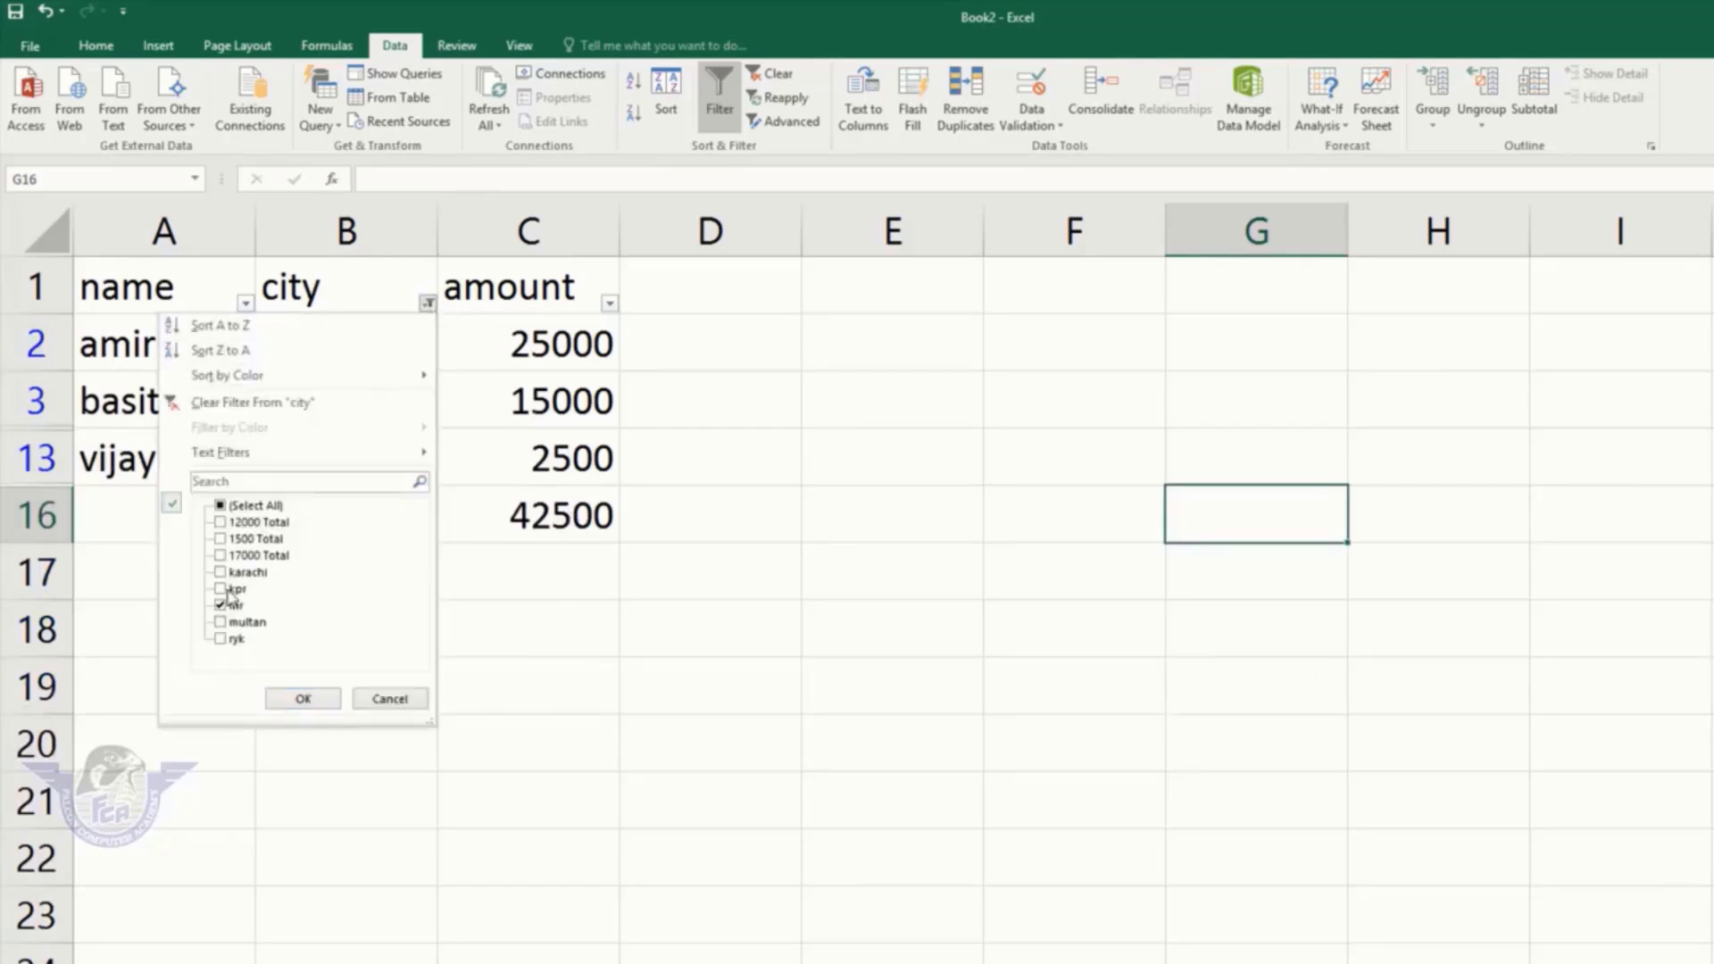
{"action": "left_click", "coordinate": [234, 606]}
{"action": "left_click", "coordinate": [247, 572]}
{"action": "left_click", "coordinate": [304, 698]}
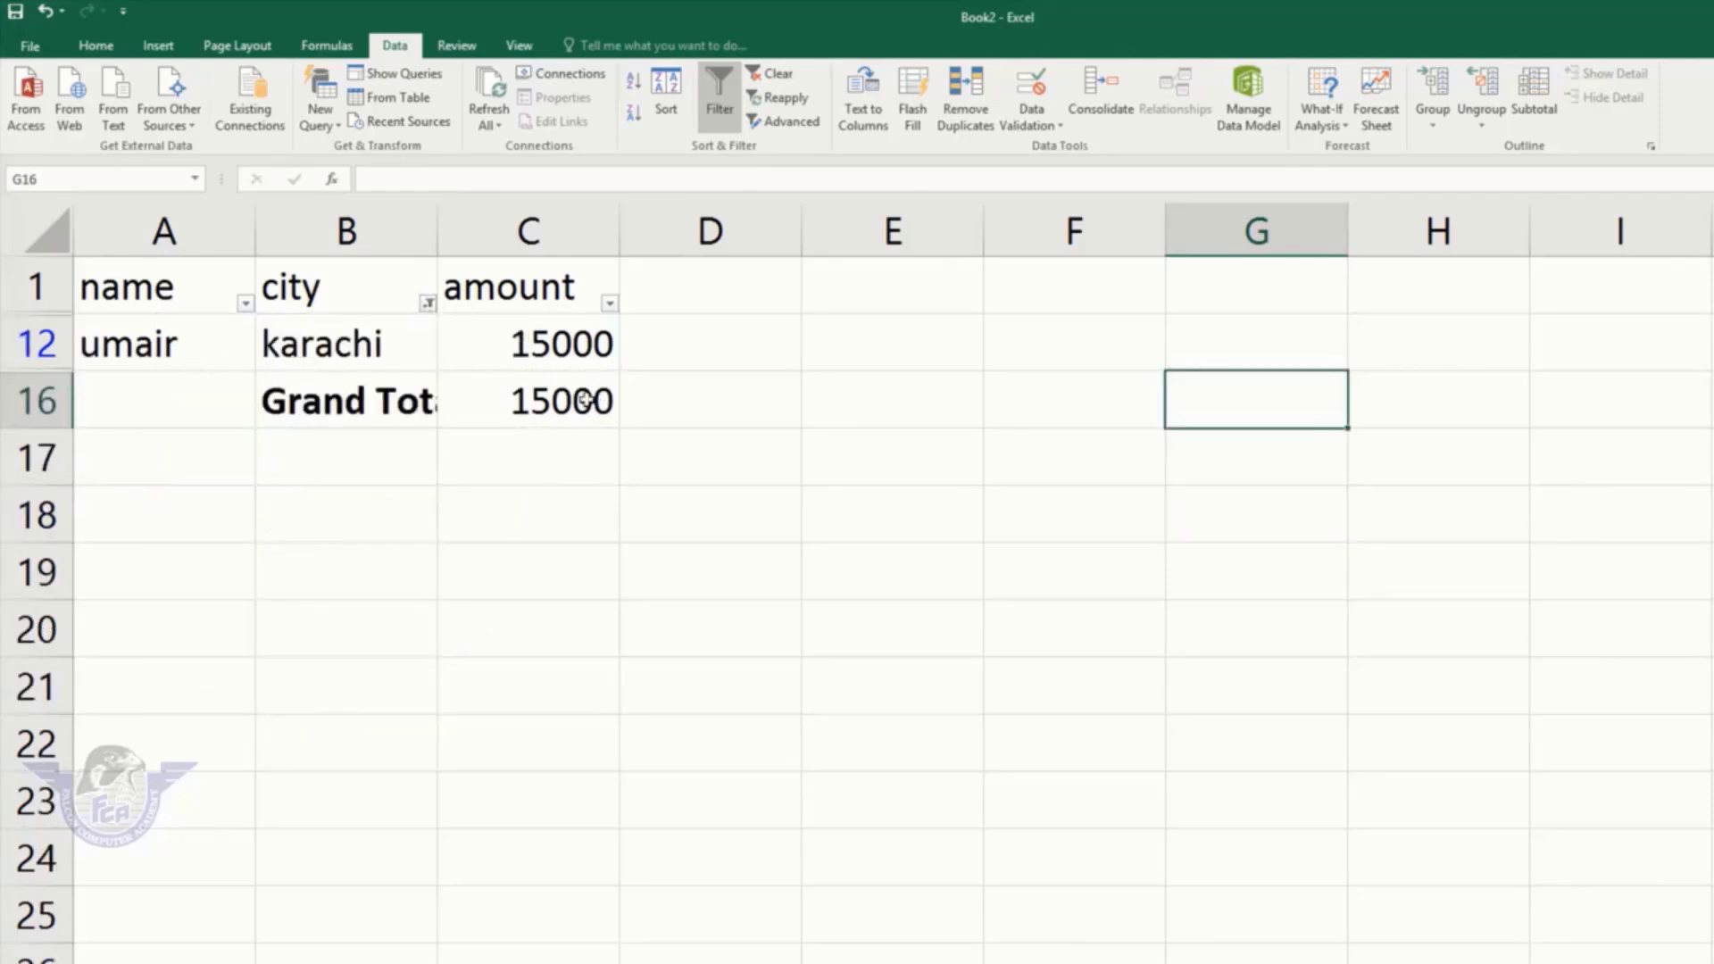
Step: Tick (Select All) in the city filter so every city shows again
{"action": "left_click", "coordinate": [428, 304]}
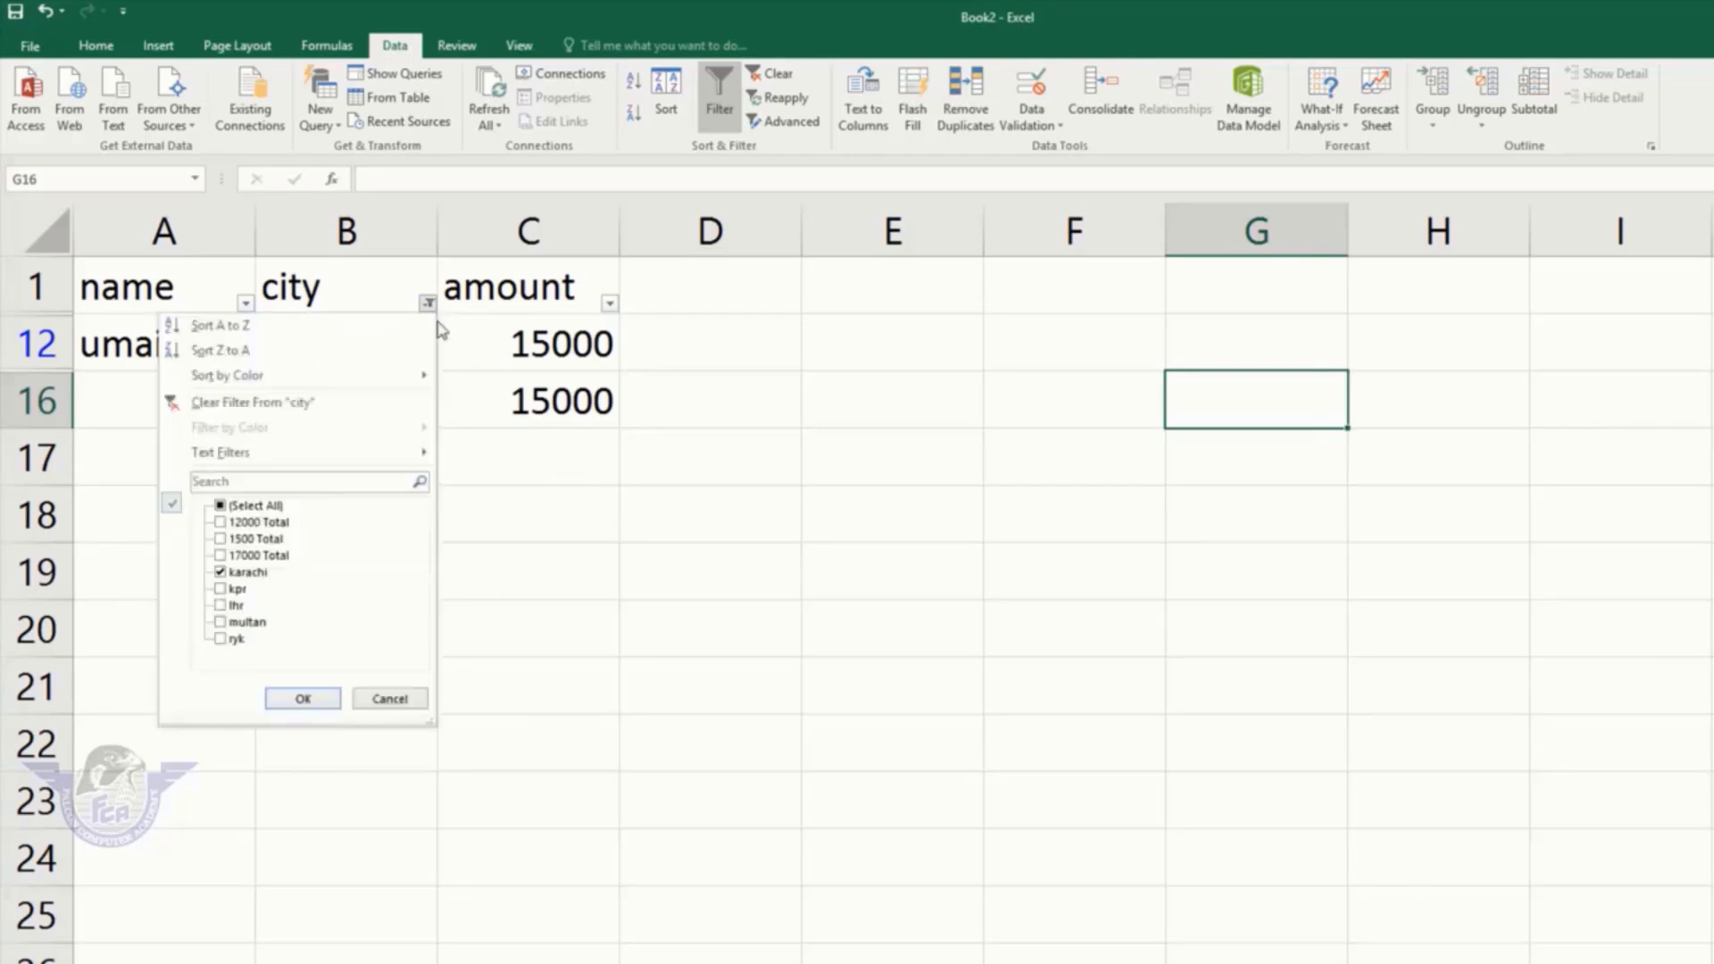
{"action": "left_click", "coordinate": [255, 507]}
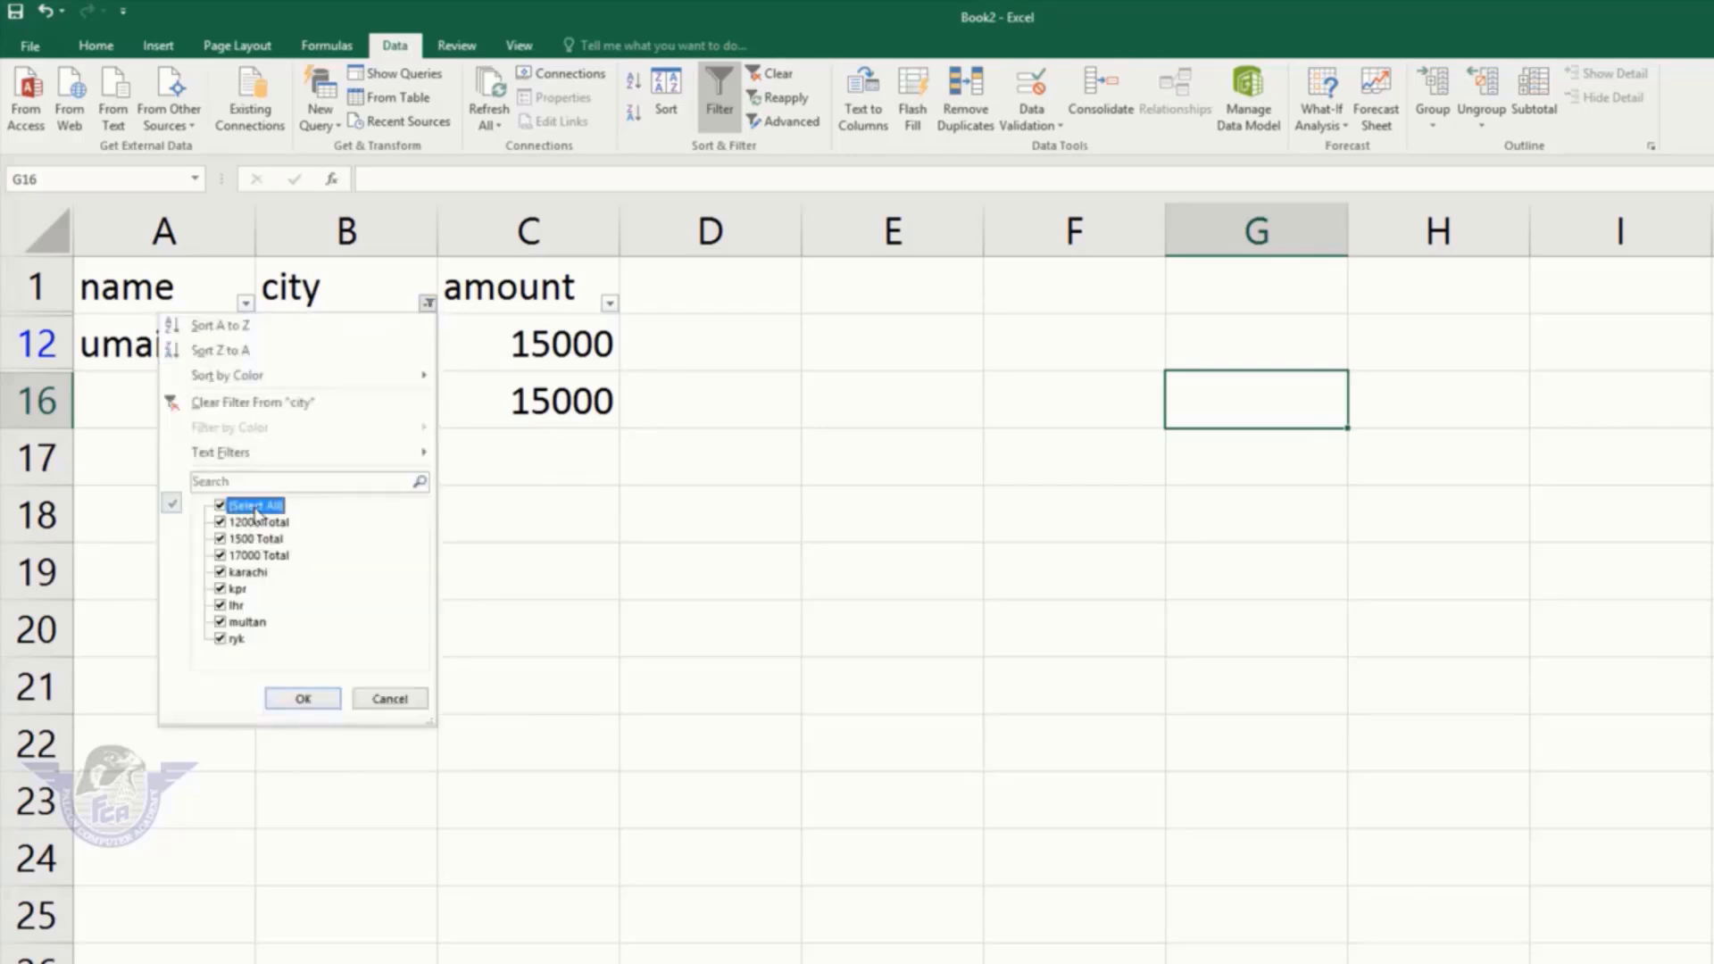
{"action": "left_click", "coordinate": [304, 699]}
Step: Autofit column B so the Grand Total label beside 168000 reads fully, then check C16
{"action": "scroll", "coordinate": [524, 708], "scroll_direction": "down", "scroll_amount": 7}
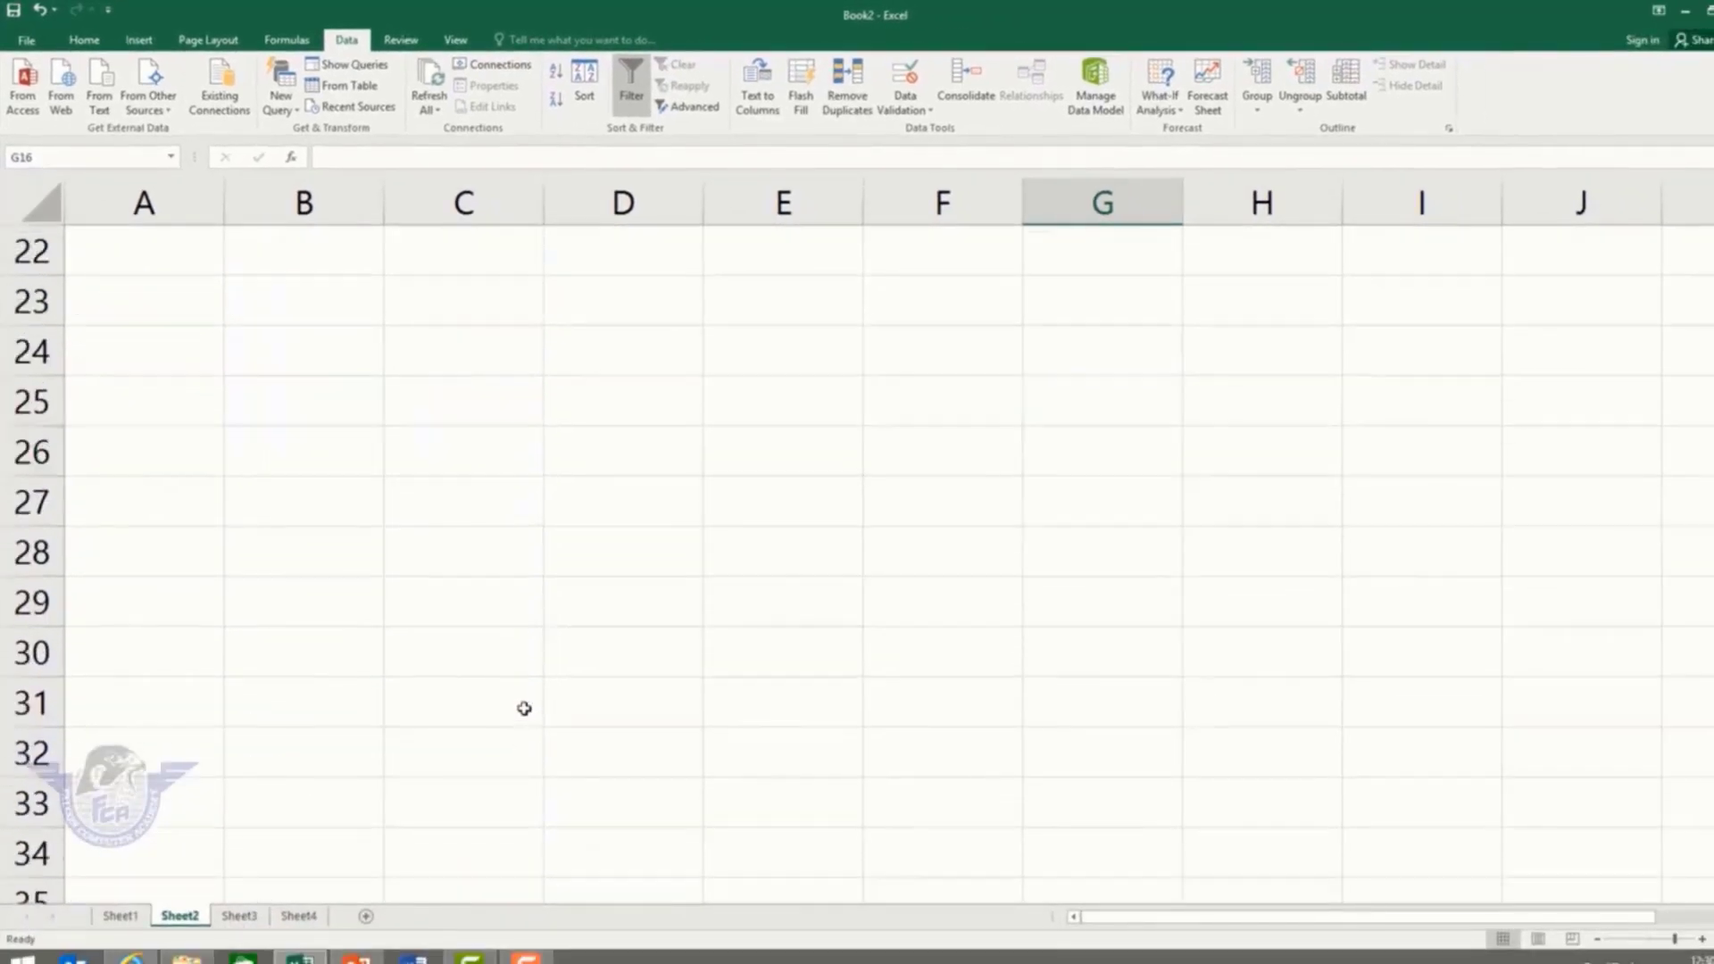
{"action": "scroll", "coordinate": [524, 708], "scroll_direction": "up", "scroll_amount": 3}
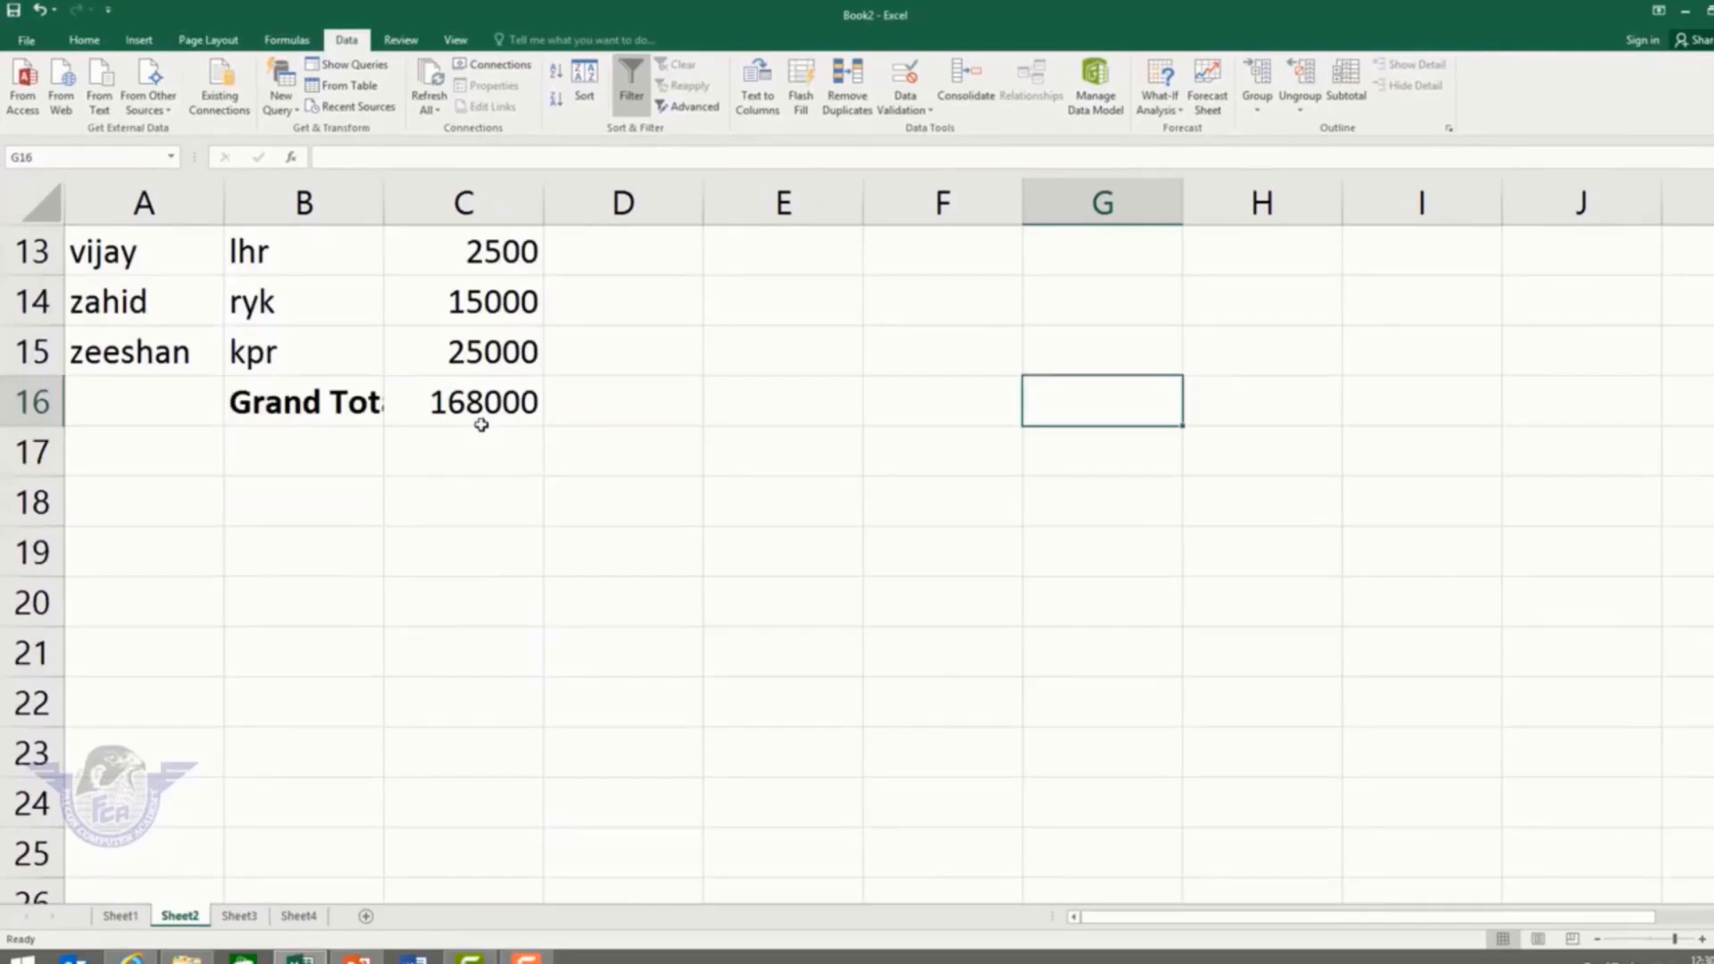
{"action": "double_click", "coordinate": [384, 202]}
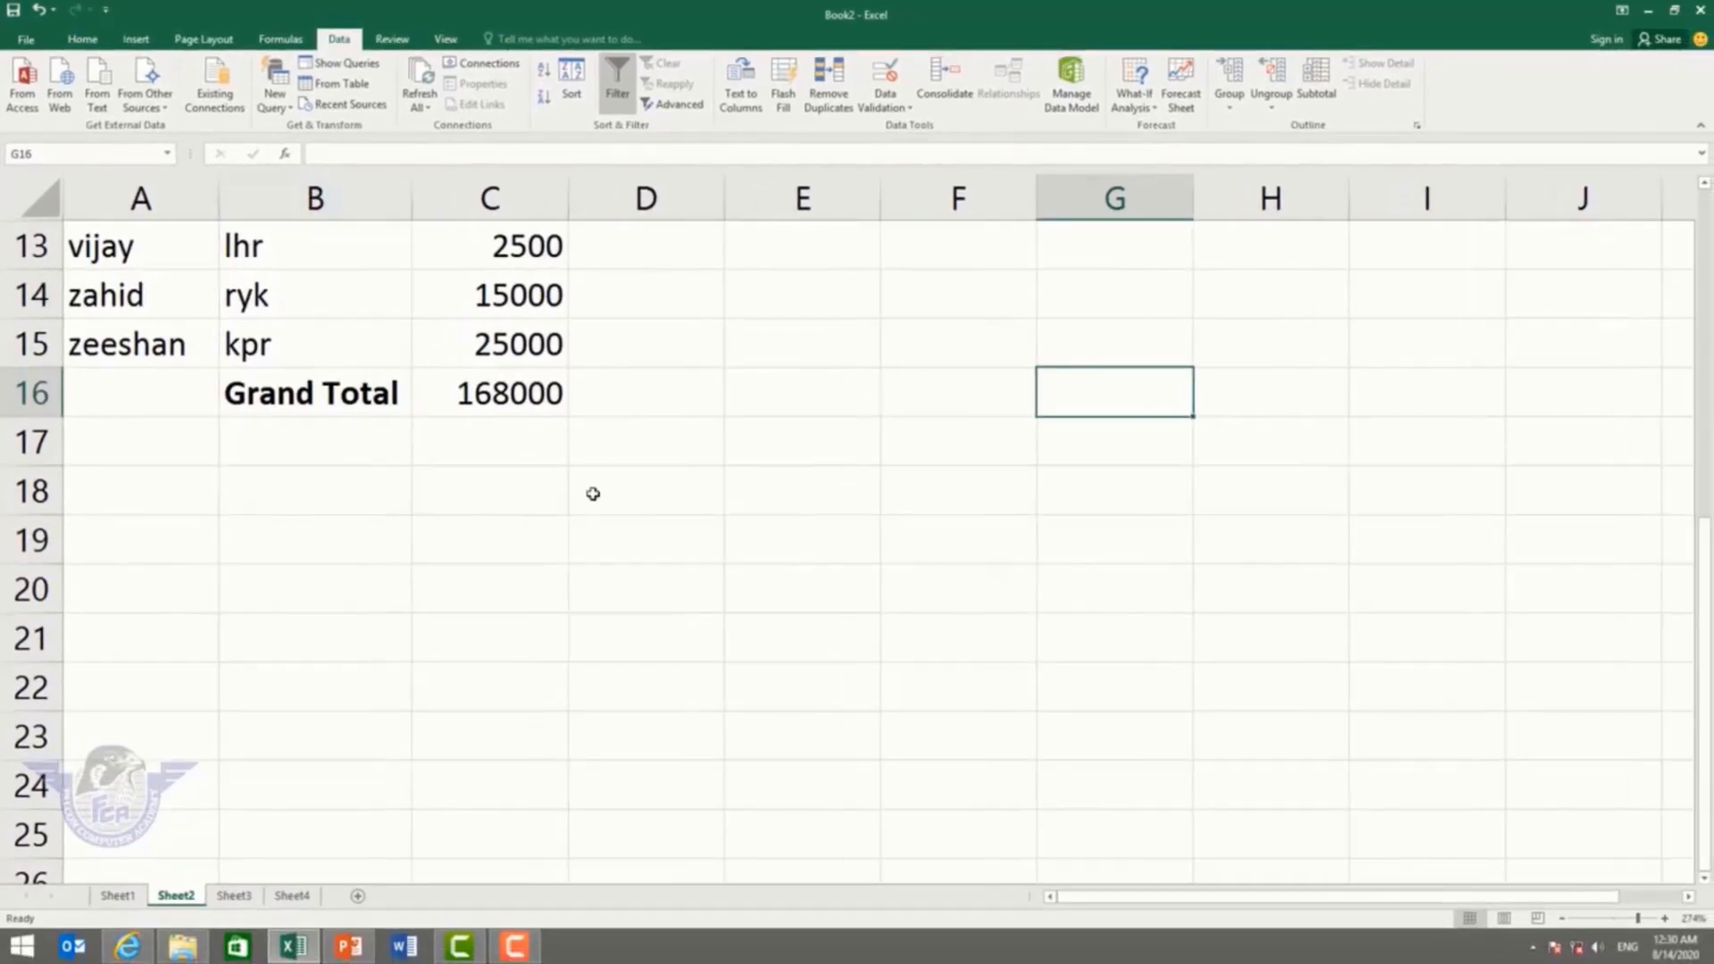
{"action": "scroll", "coordinate": [589, 499], "scroll_direction": "up", "scroll_amount": 4}
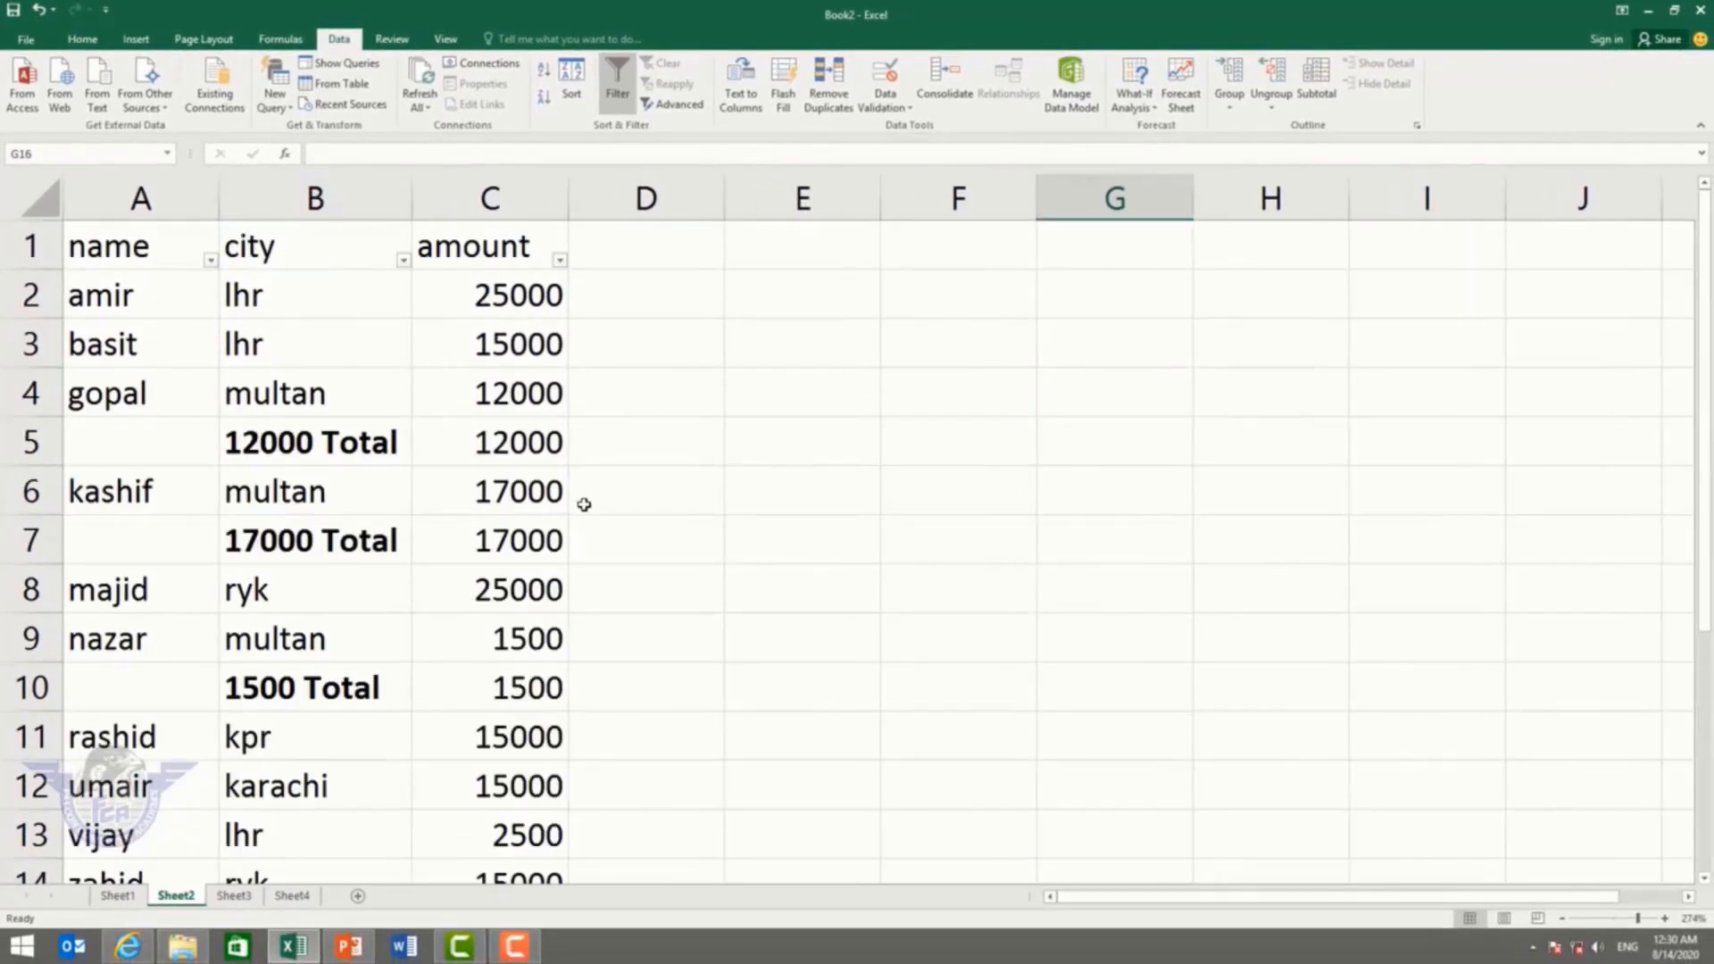
{"action": "scroll", "coordinate": [578, 511], "scroll_direction": "down", "scroll_amount": 2}
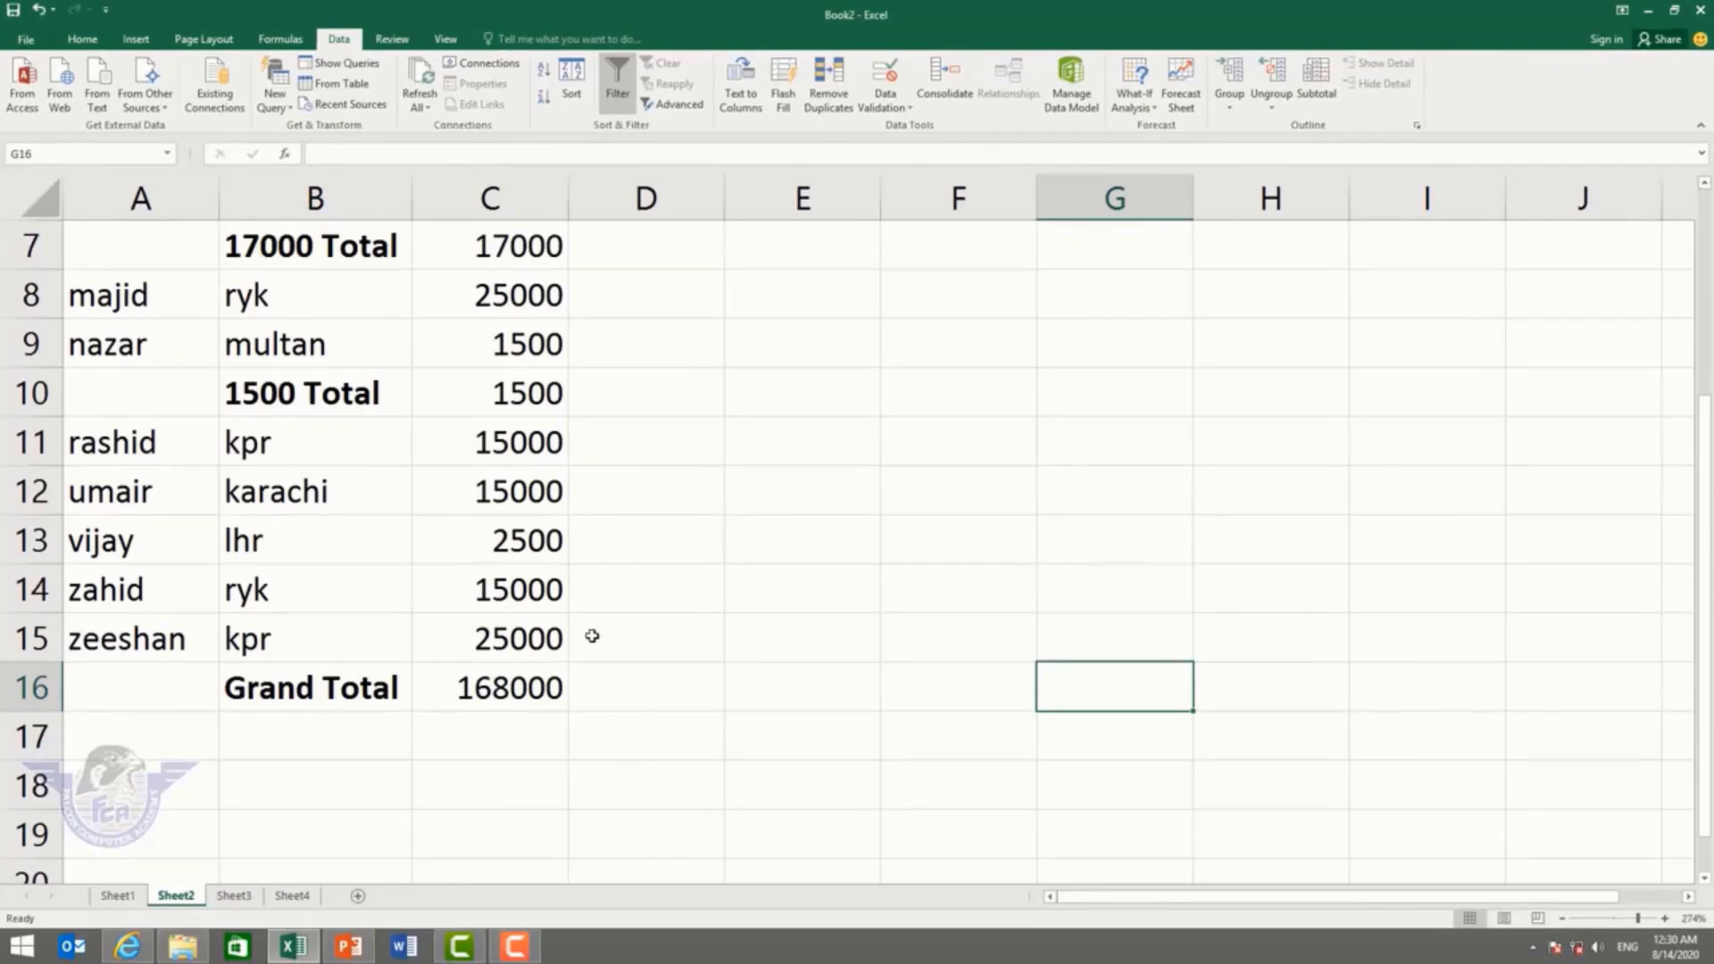
{"action": "left_click", "coordinate": [522, 683]}
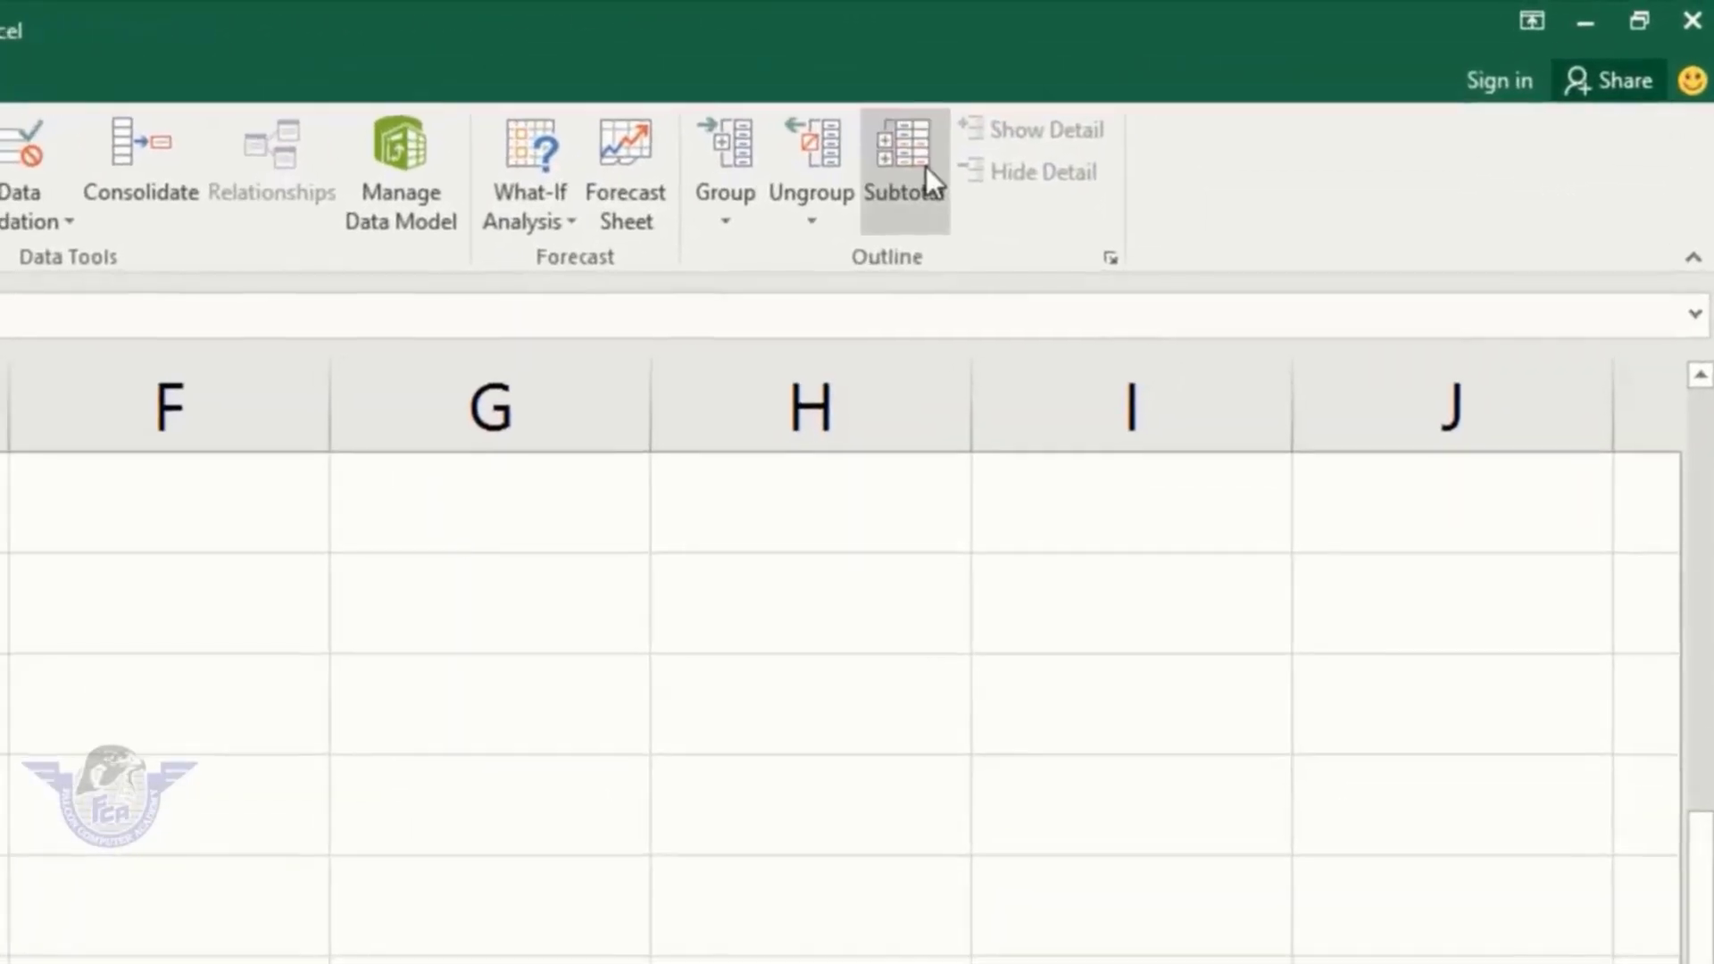
Step: Remove all subtotal rows and turn off the filter arrows on the header cells
{"action": "left_click", "coordinate": [1256, 98]}
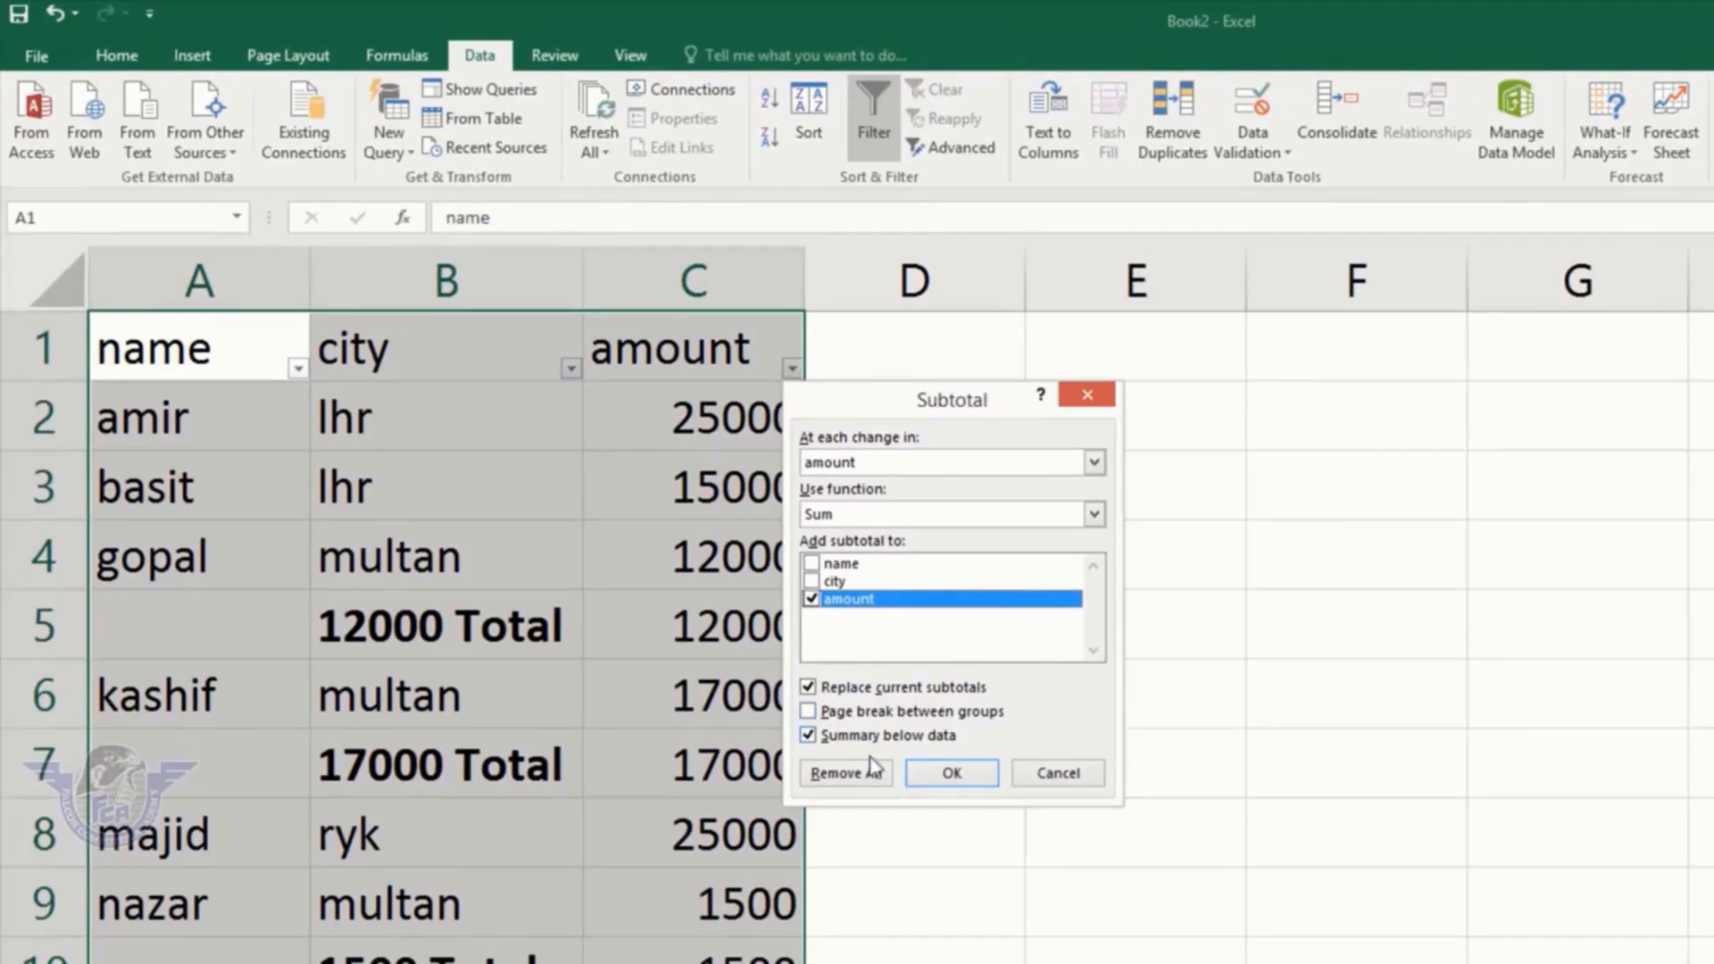
{"action": "left_click", "coordinate": [834, 773]}
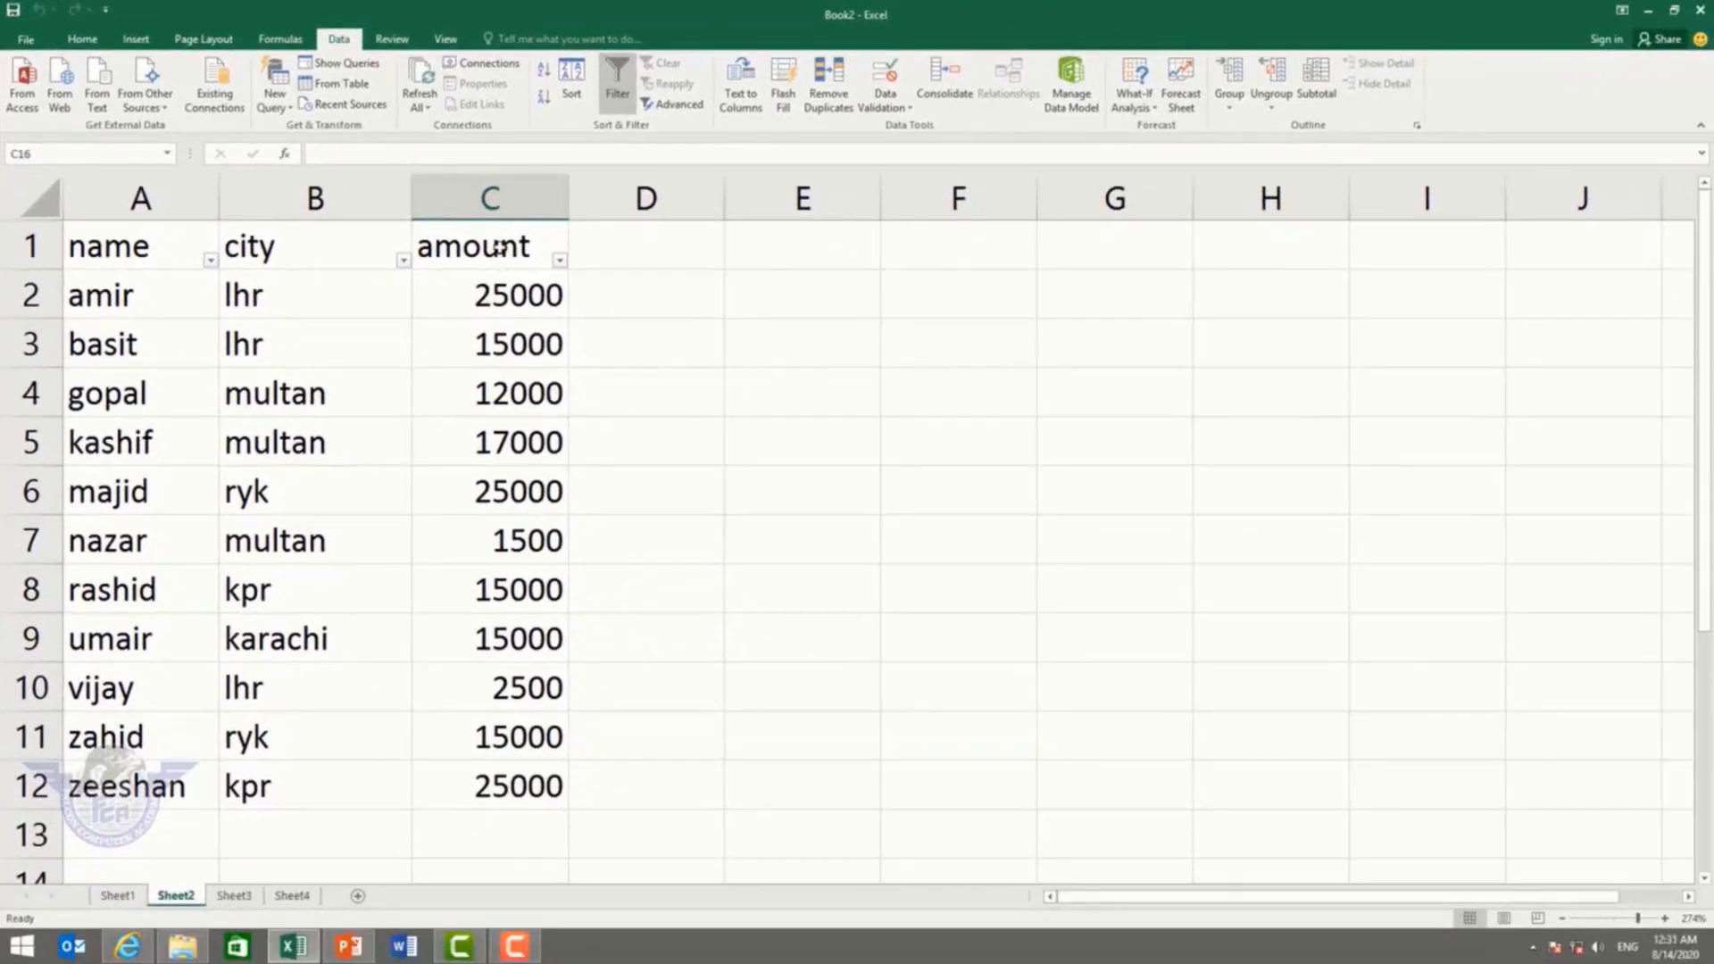
{"action": "left_click_drag", "start_coordinate": [500, 247], "coordinate": [157, 230]}
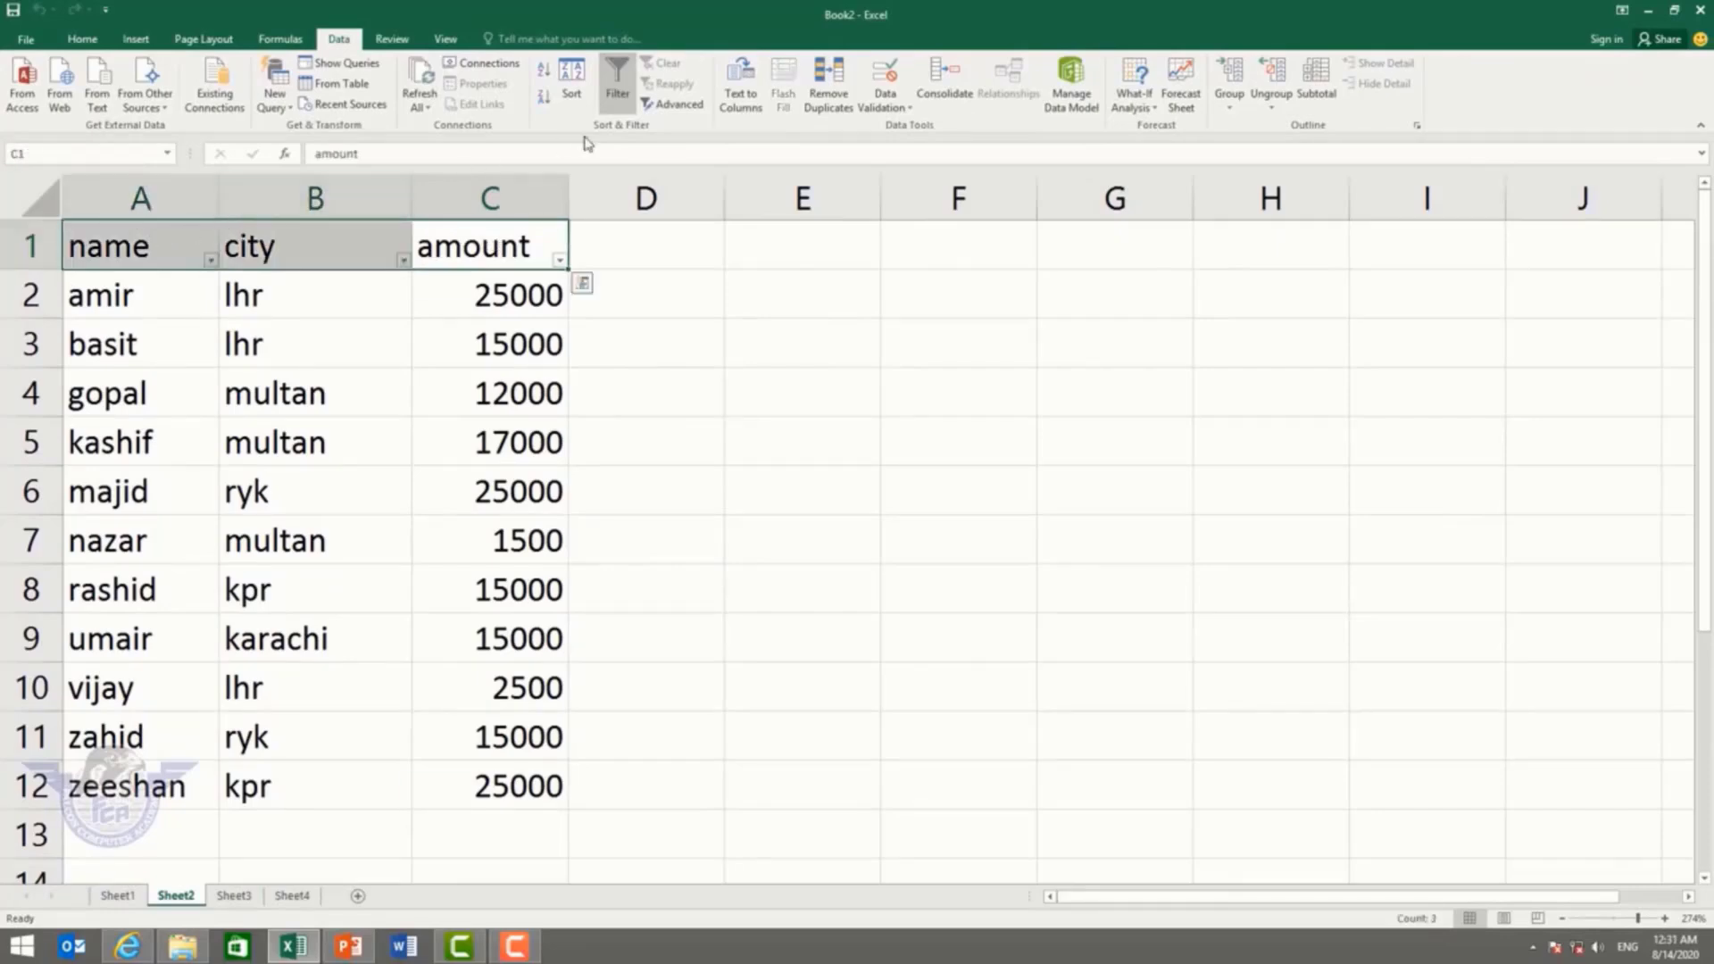
{"action": "left_click", "coordinate": [616, 92]}
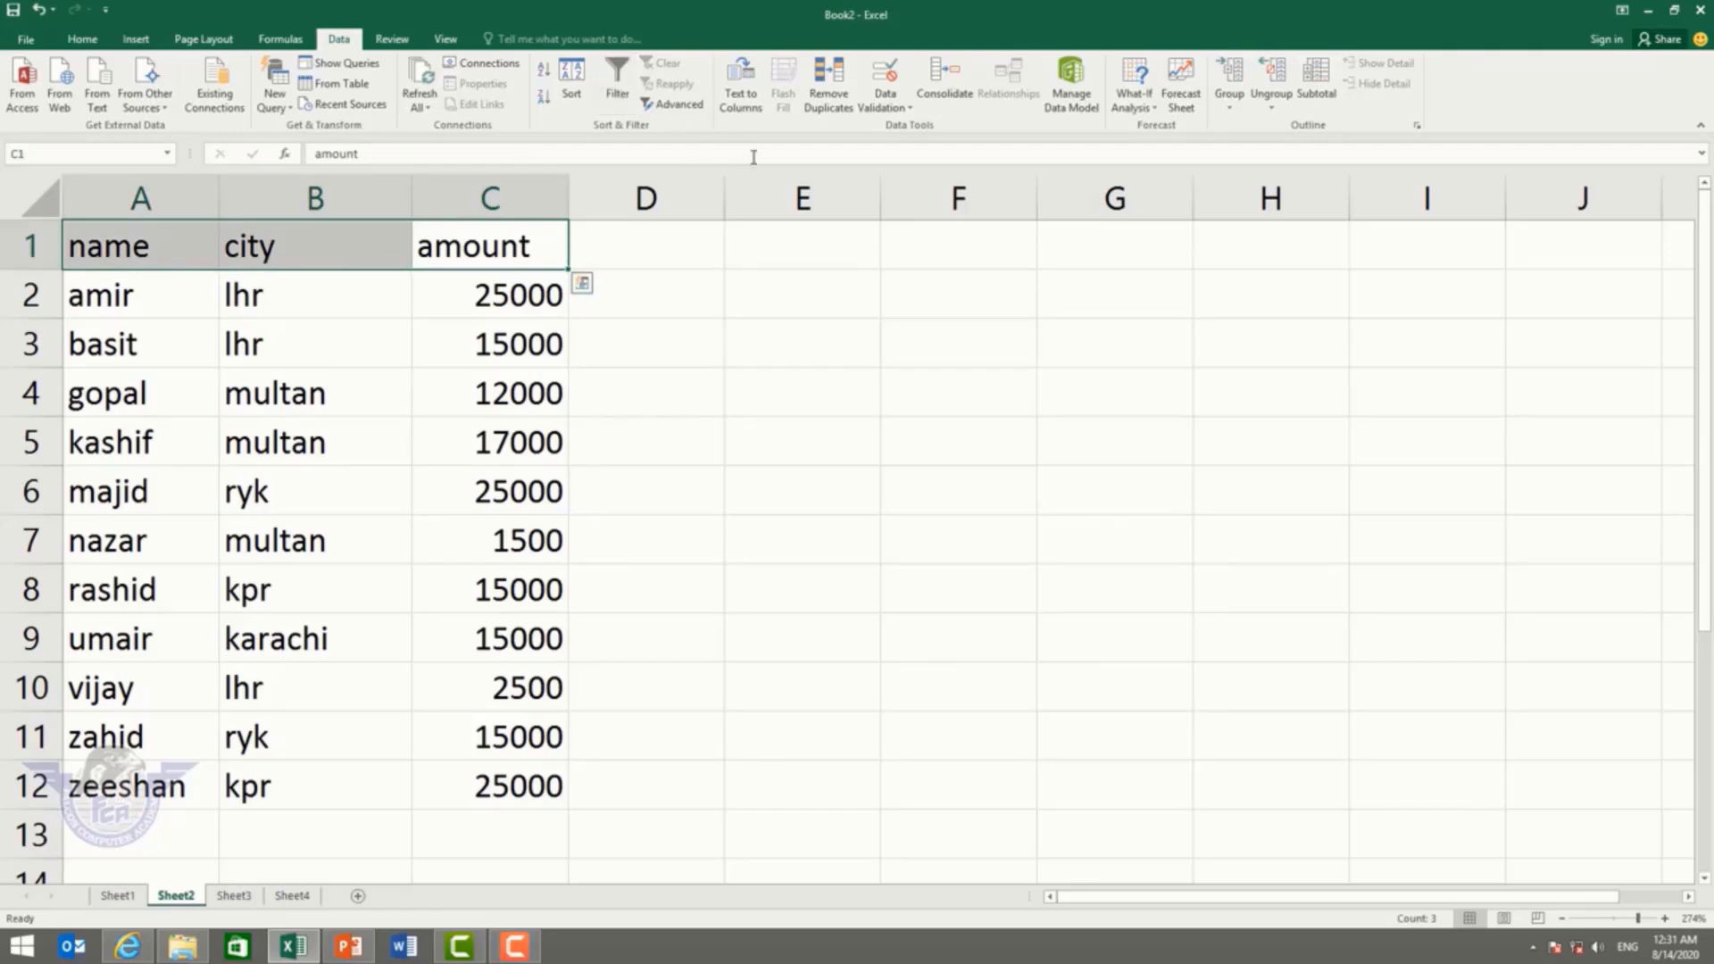
{"action": "left_click", "coordinate": [795, 427]}
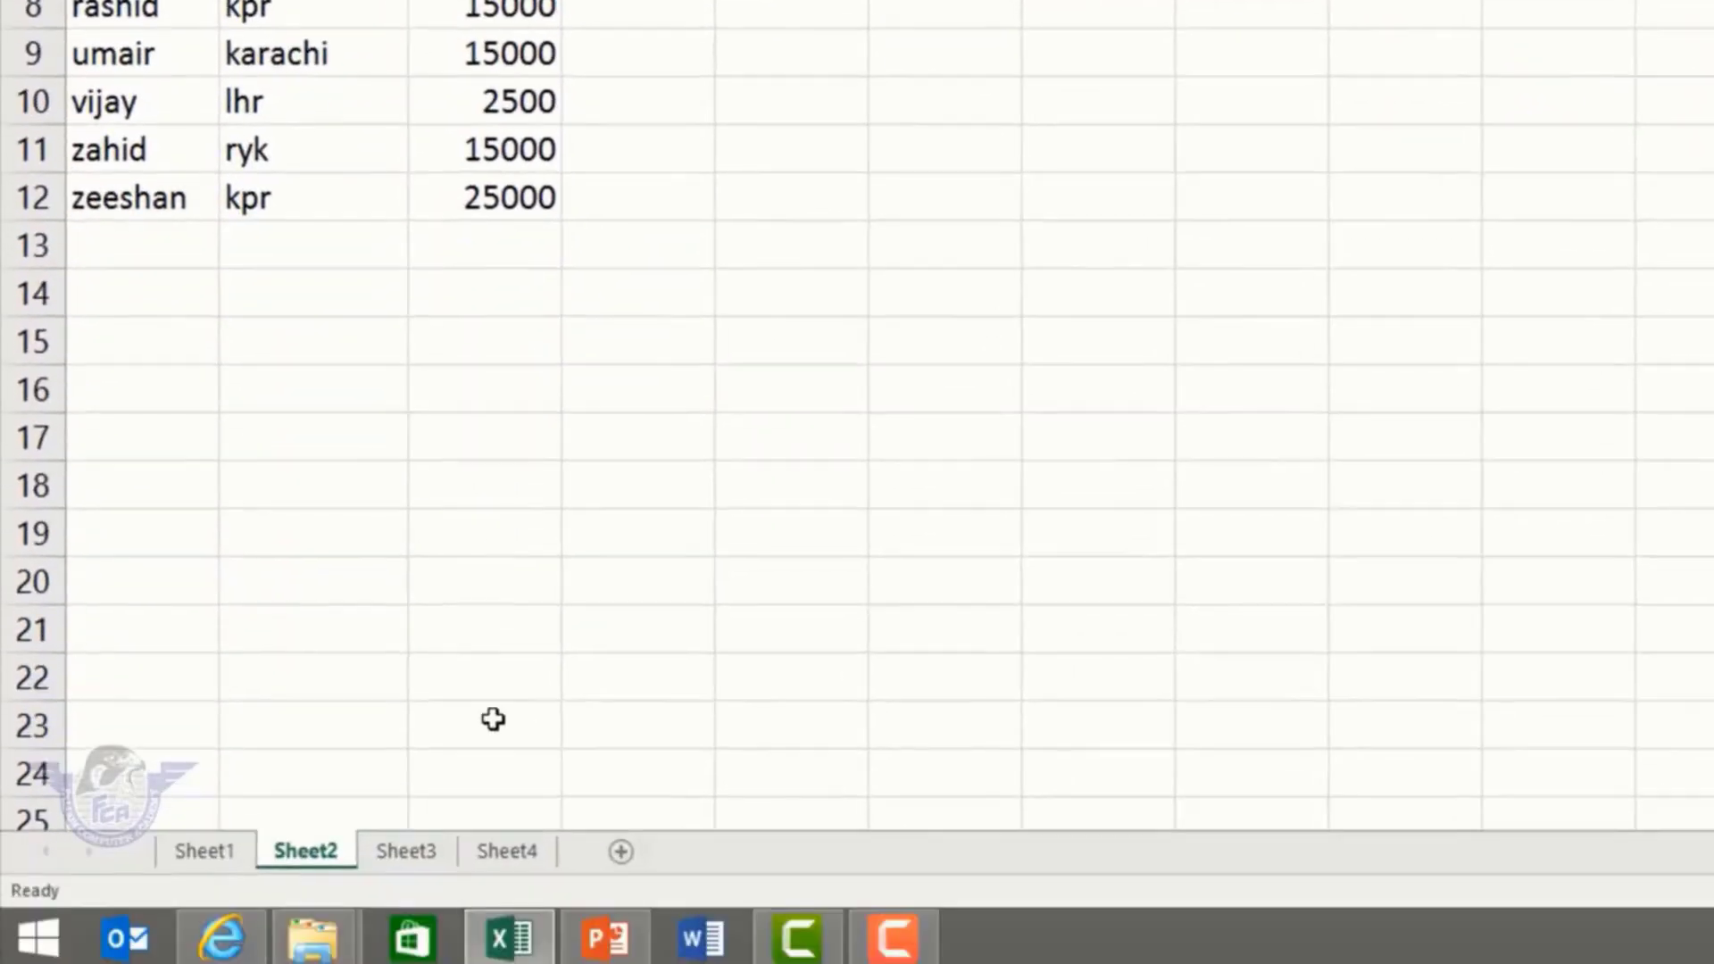
Step: Switch to Sheet3 holding the Name, First Name and Last Name table
{"action": "left_click", "coordinate": [379, 857]}
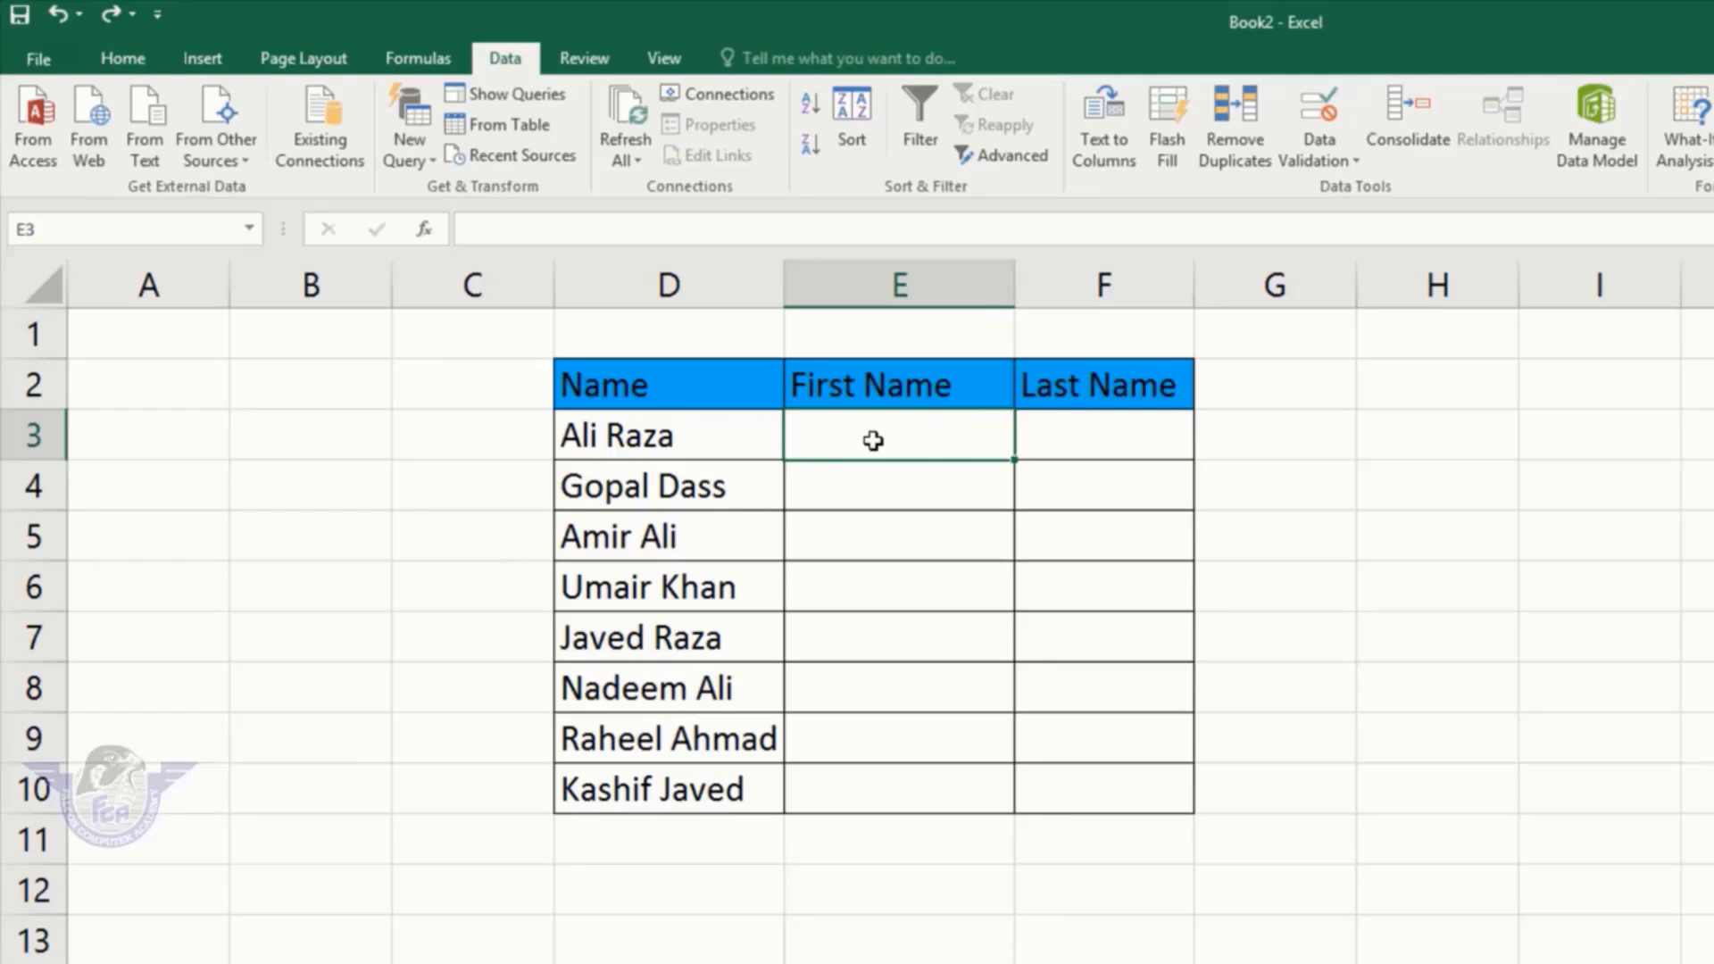
{"action": "type", "text": "Ali"}
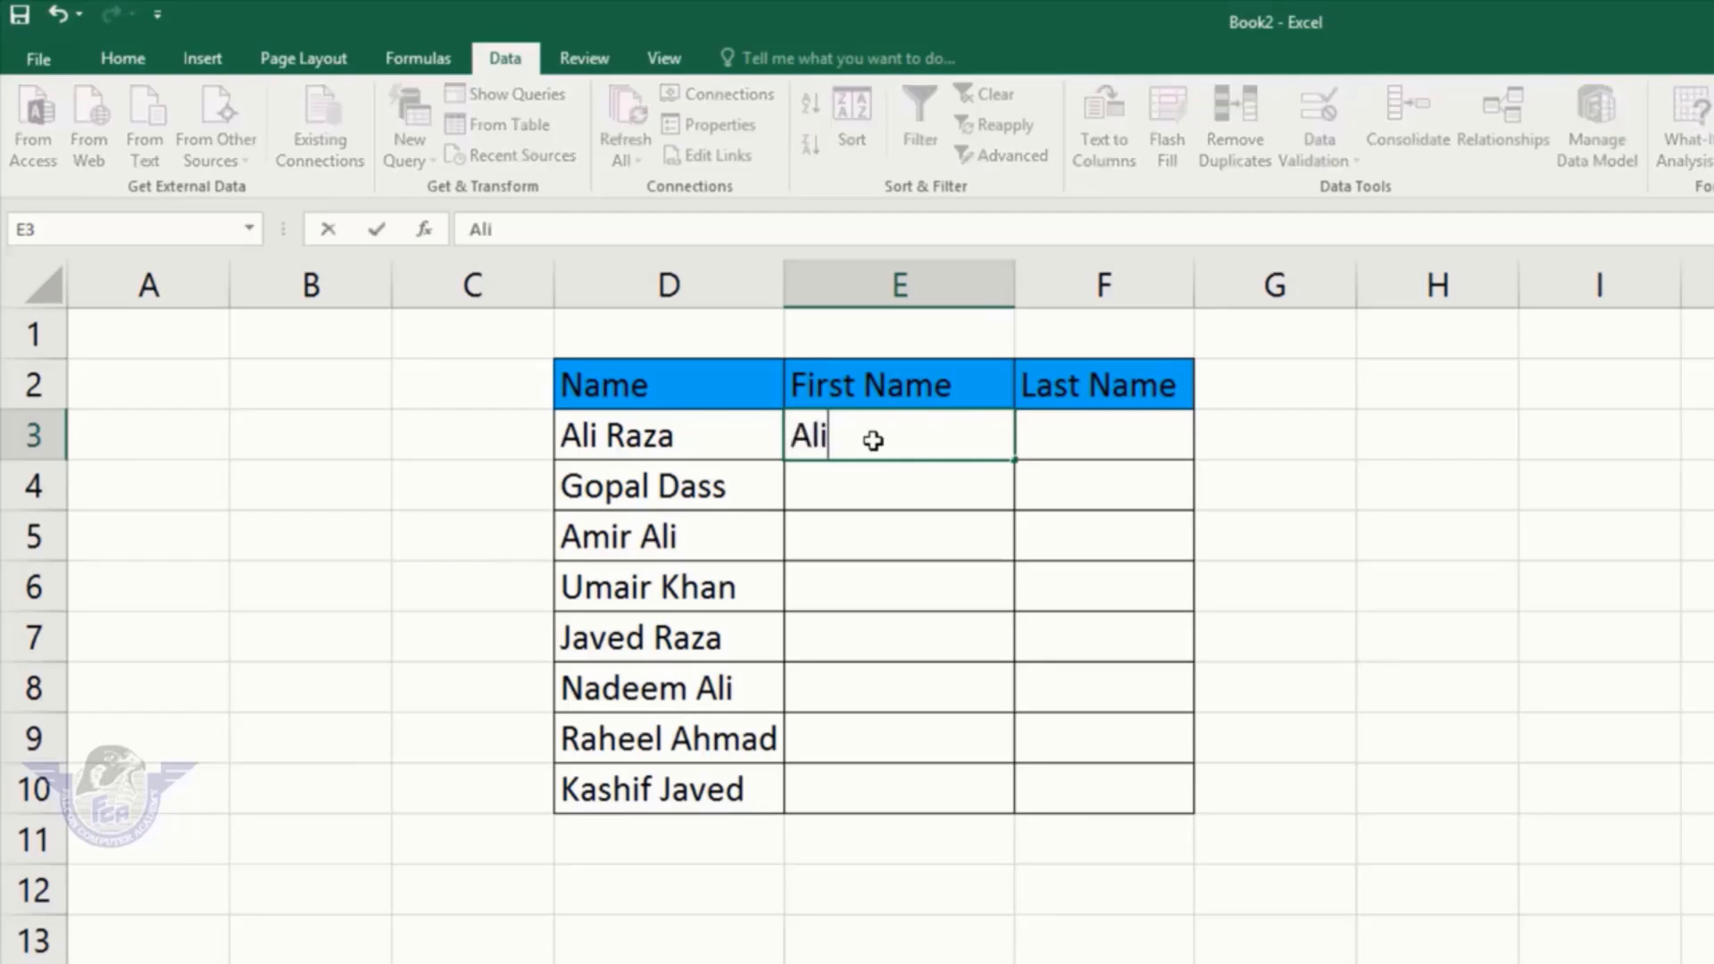
{"action": "key", "text": "Return"}
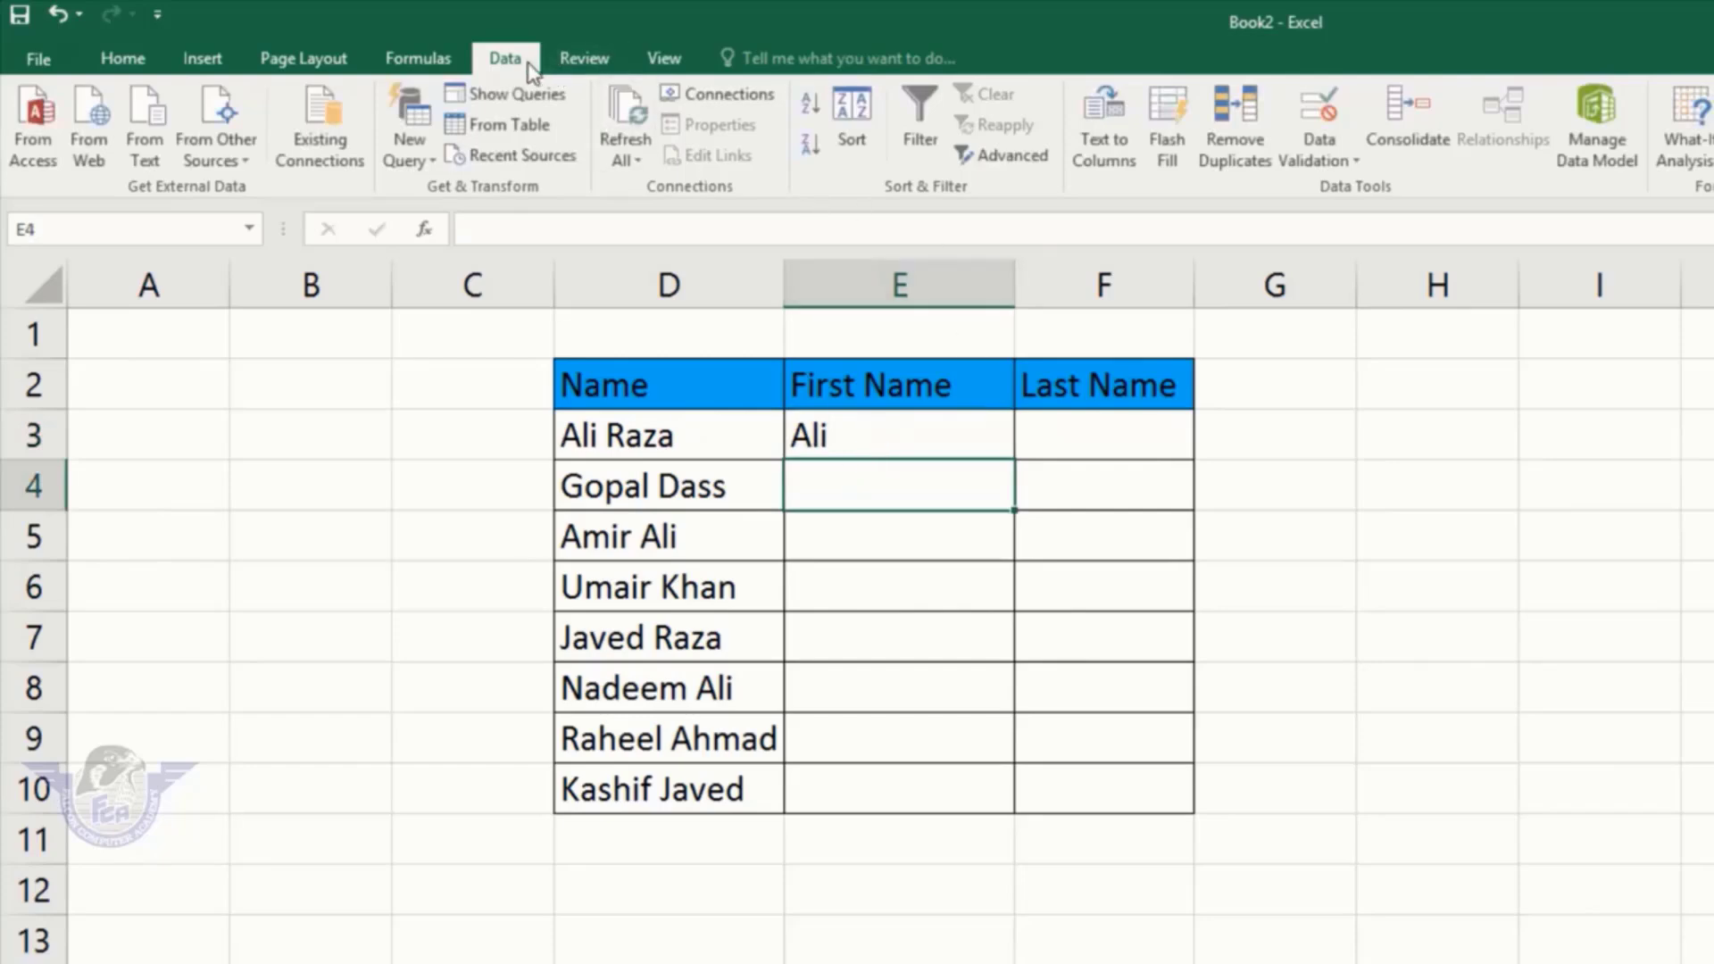
{"action": "left_click", "coordinate": [1177, 115]}
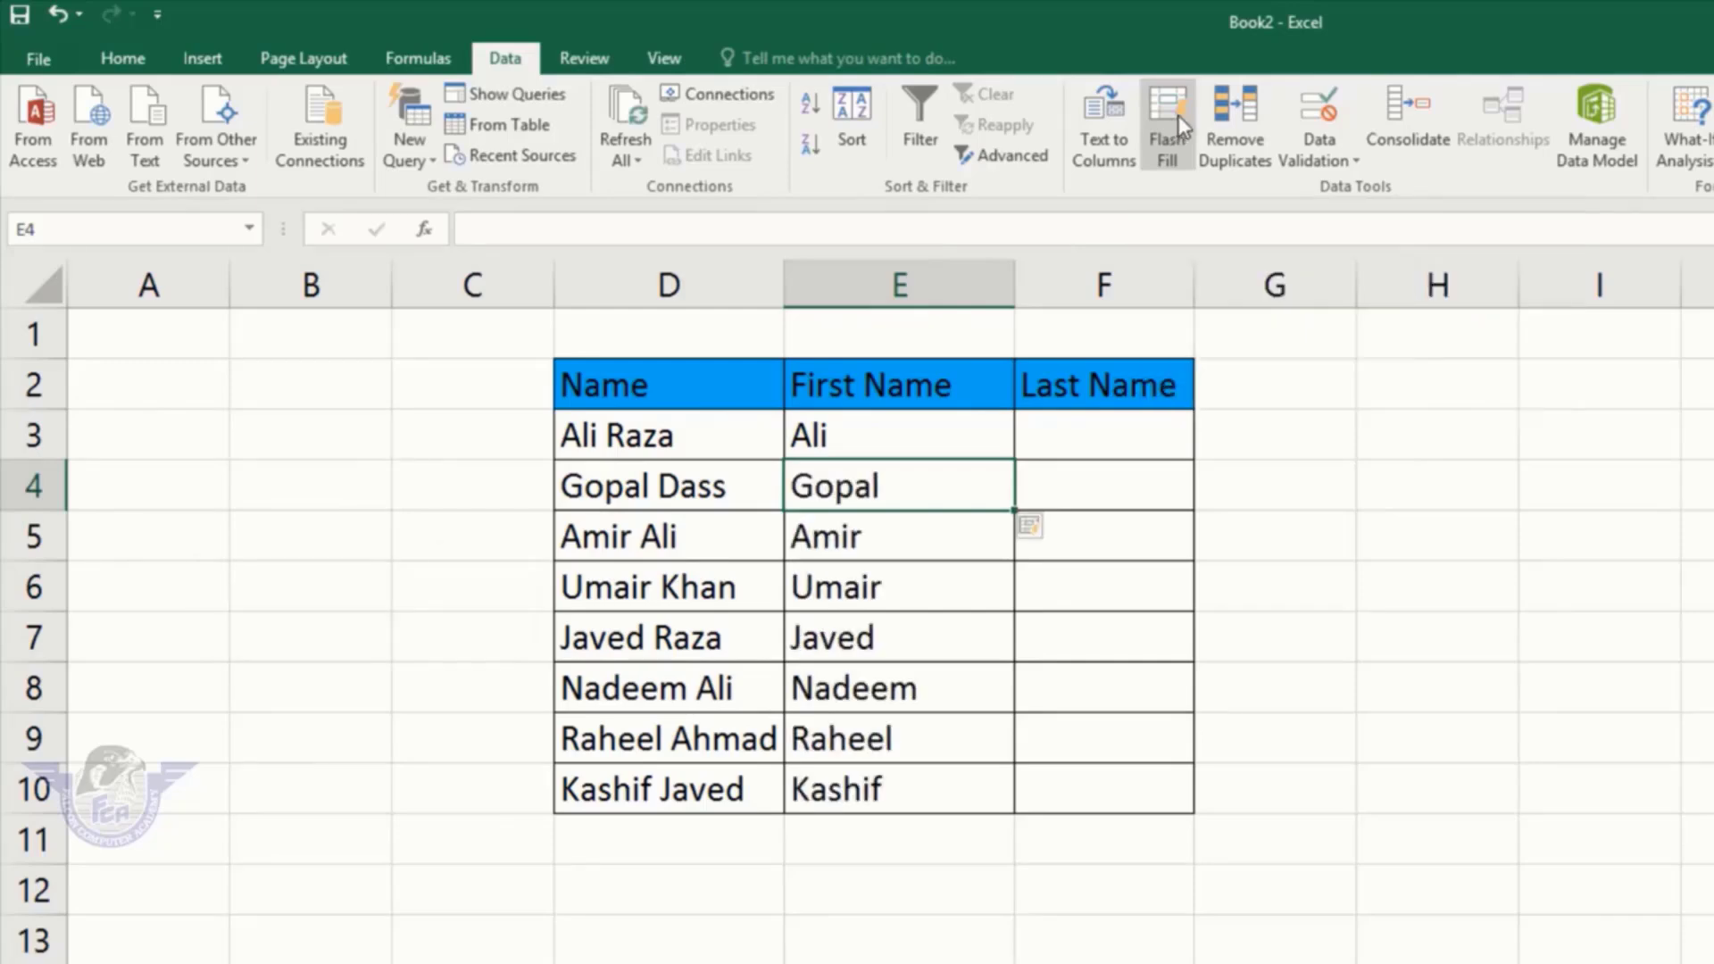
{"action": "left_click", "coordinate": [887, 432]}
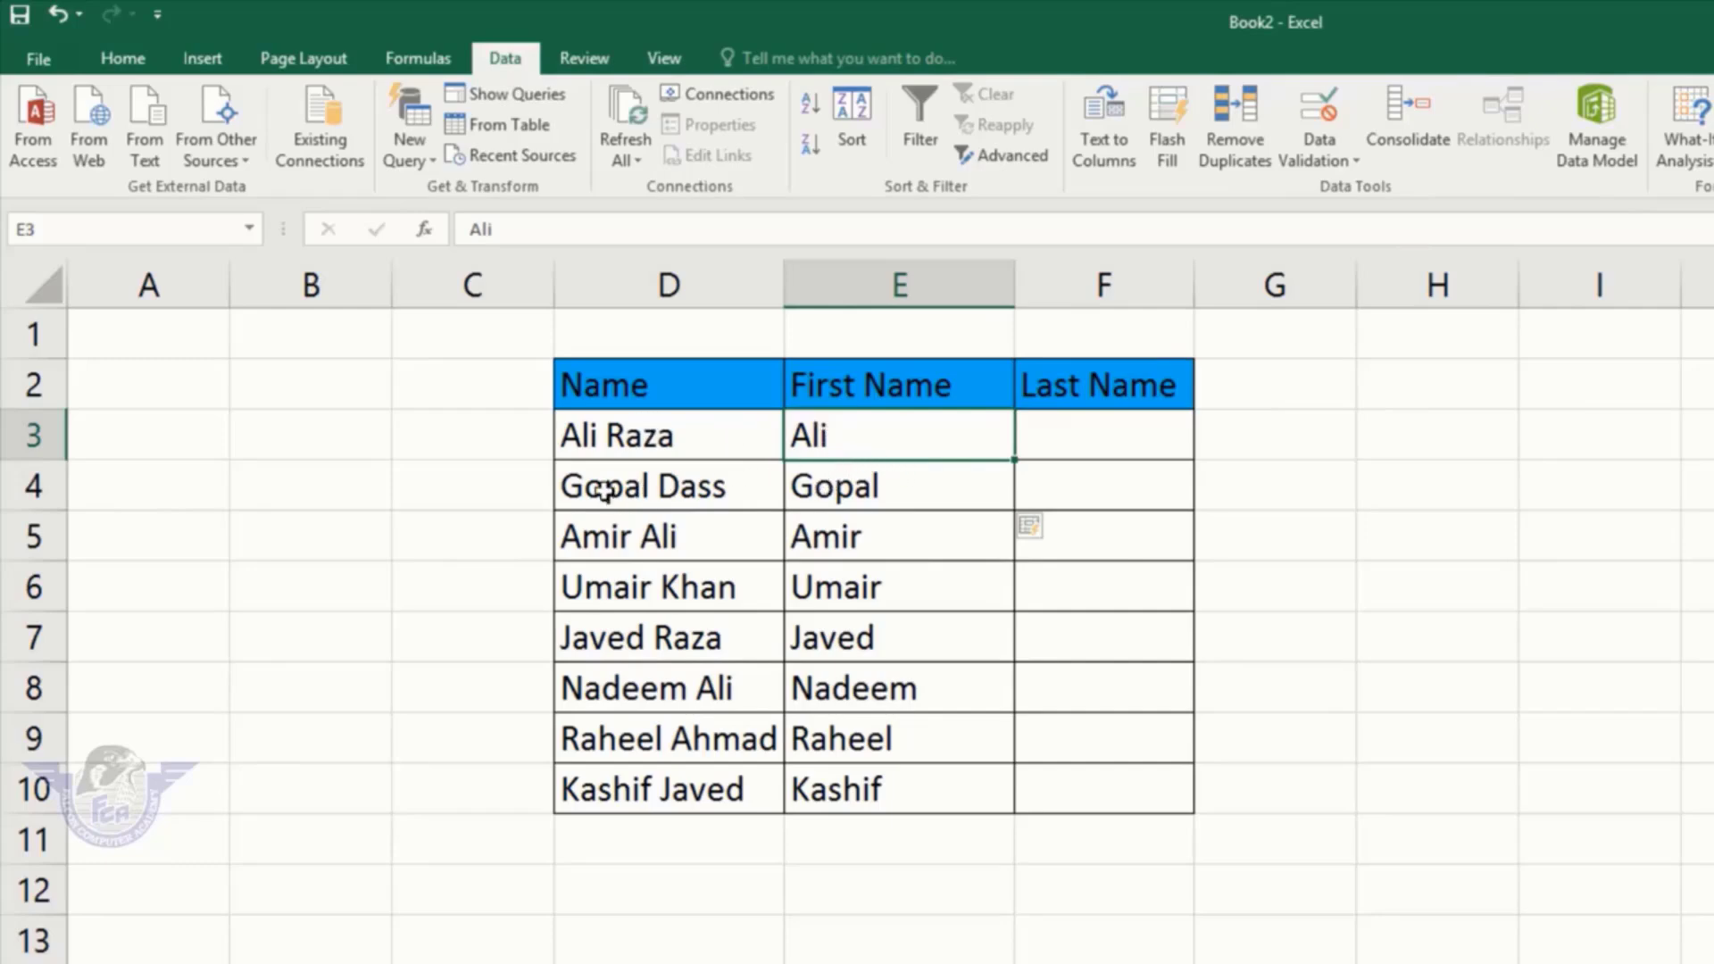
{"action": "left_click_drag", "start_coordinate": [857, 485], "coordinate": [1701, 960]}
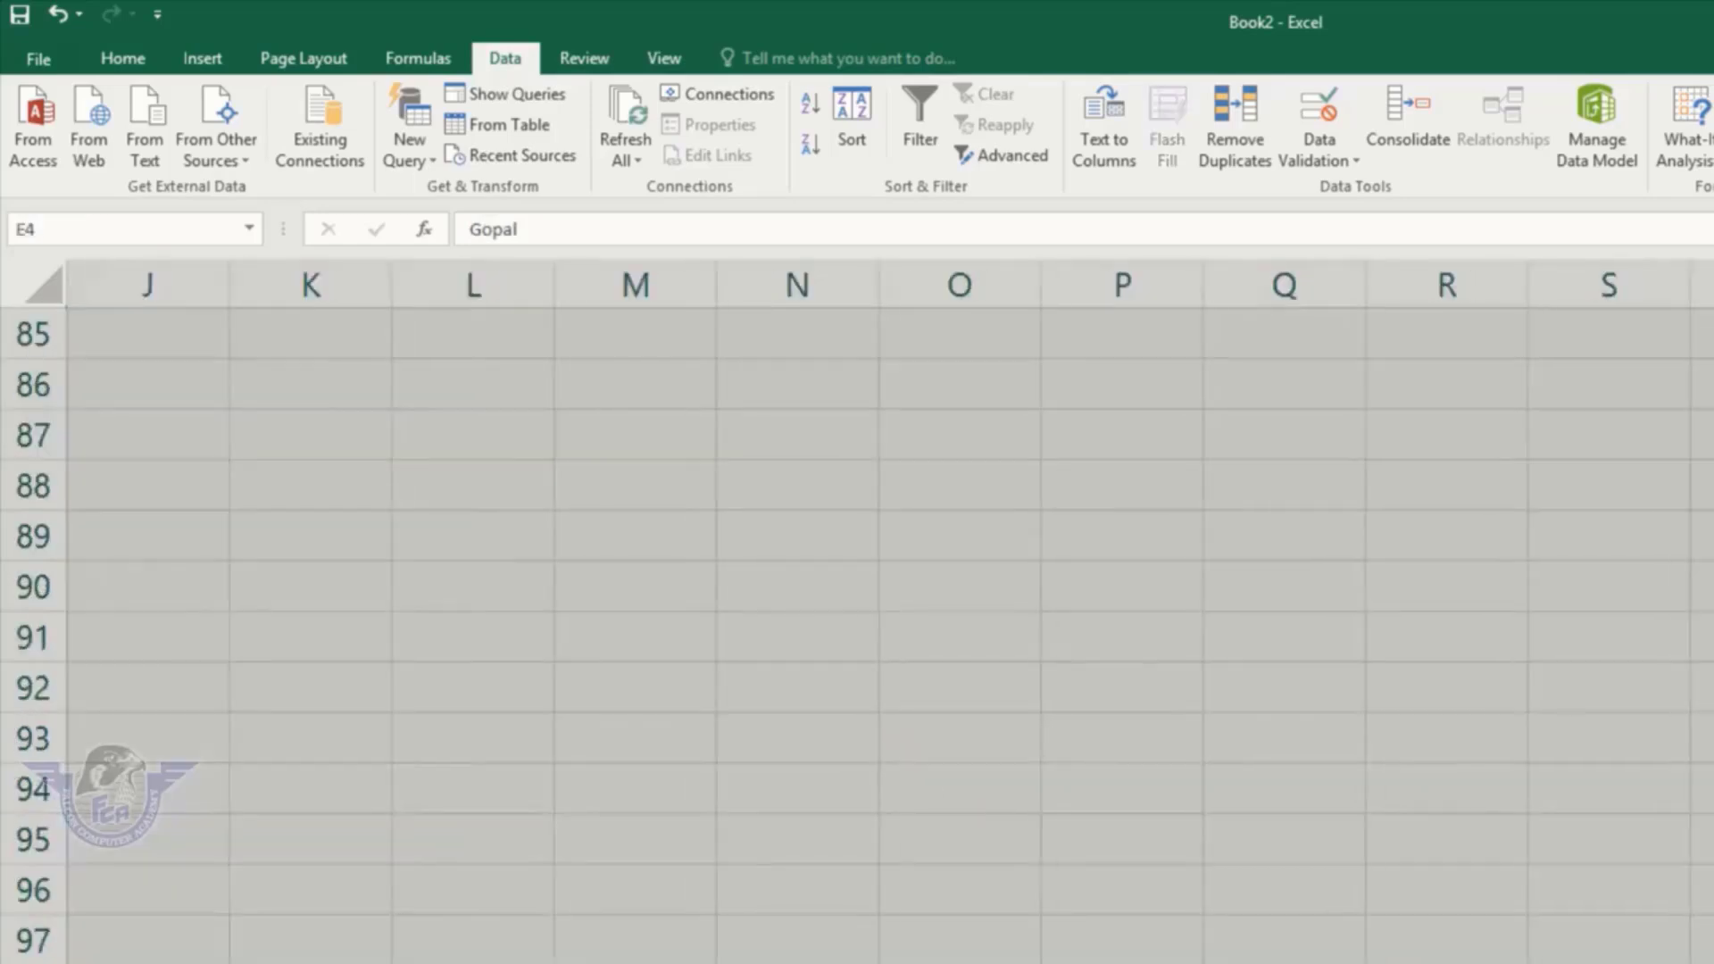
{"action": "left_click", "coordinate": [311, 962]}
{"action": "key", "text": "ctrl+Home"}
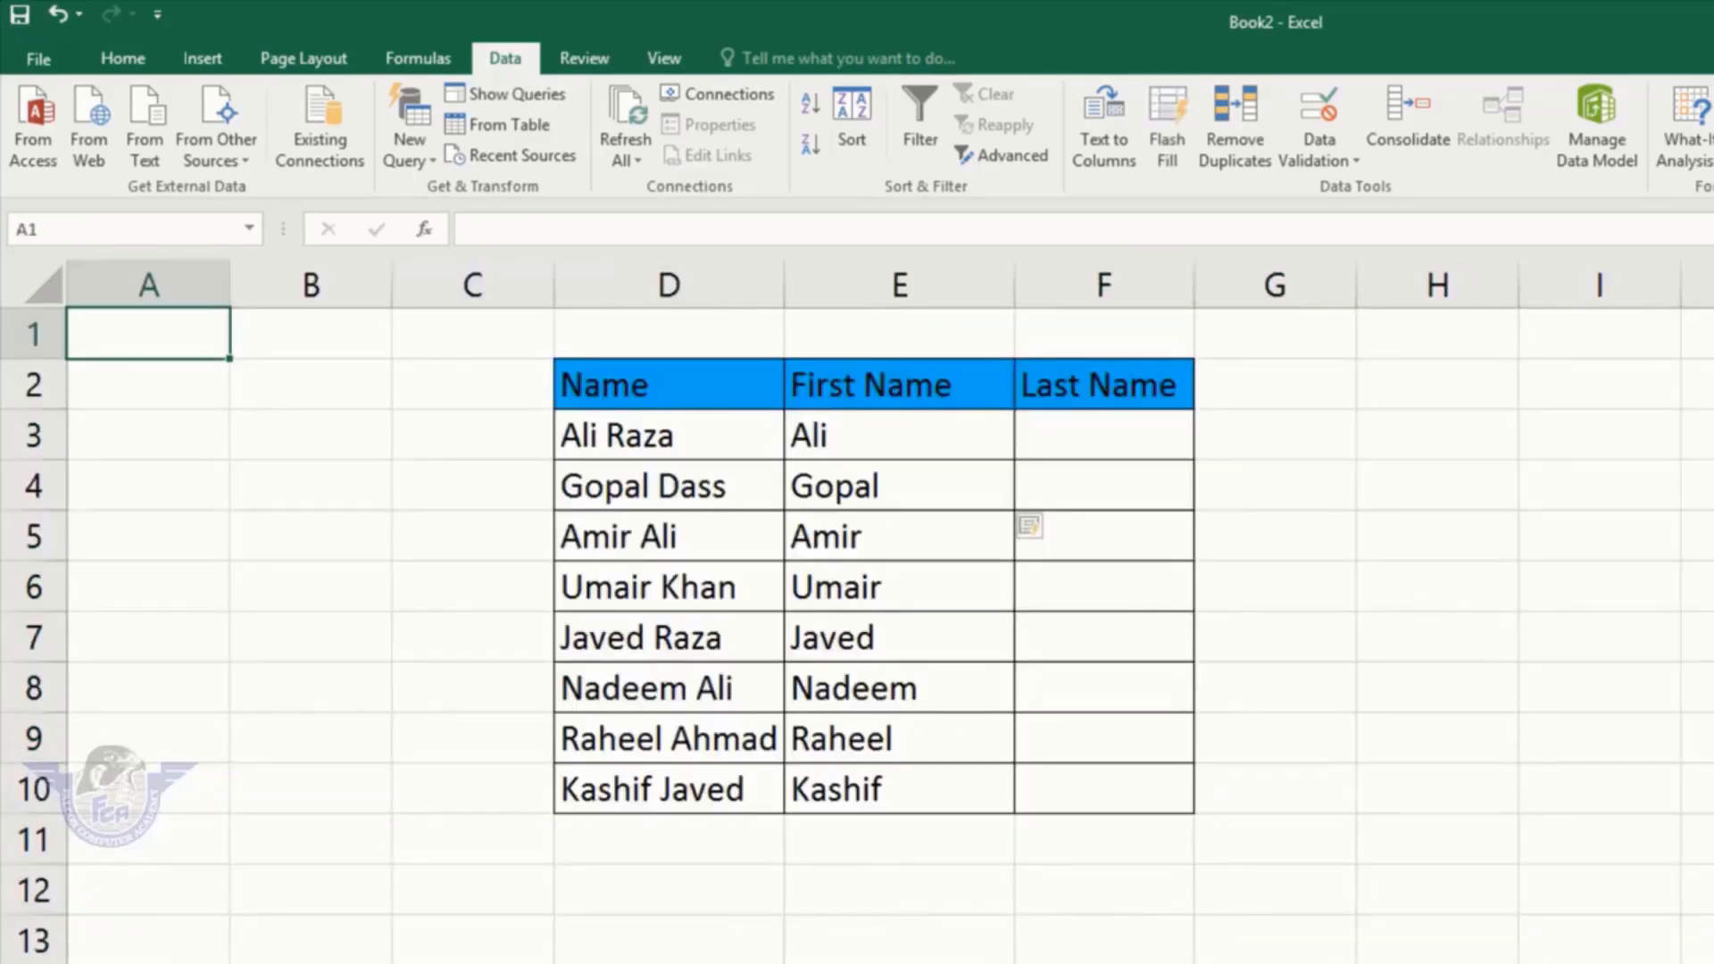
Step: Enter Raza in F3 and Flash Fill the remaining surnames down to Javed
{"action": "left_click", "coordinate": [1089, 435]}
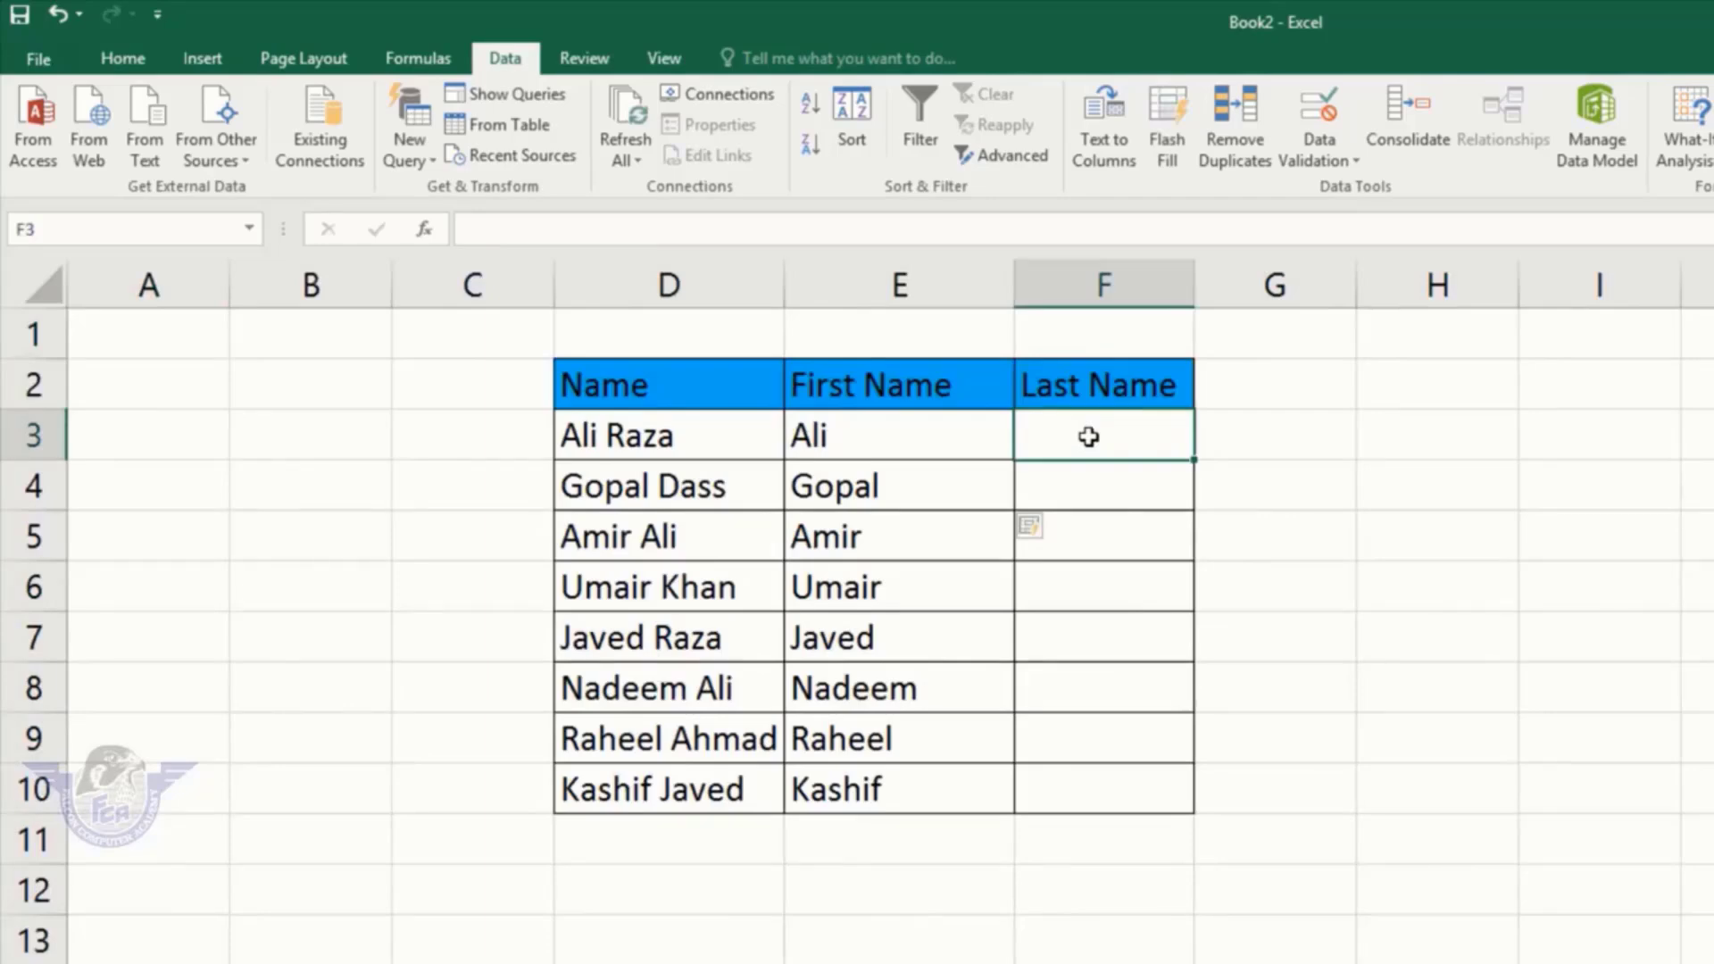
{"action": "type", "text": "Raza"}
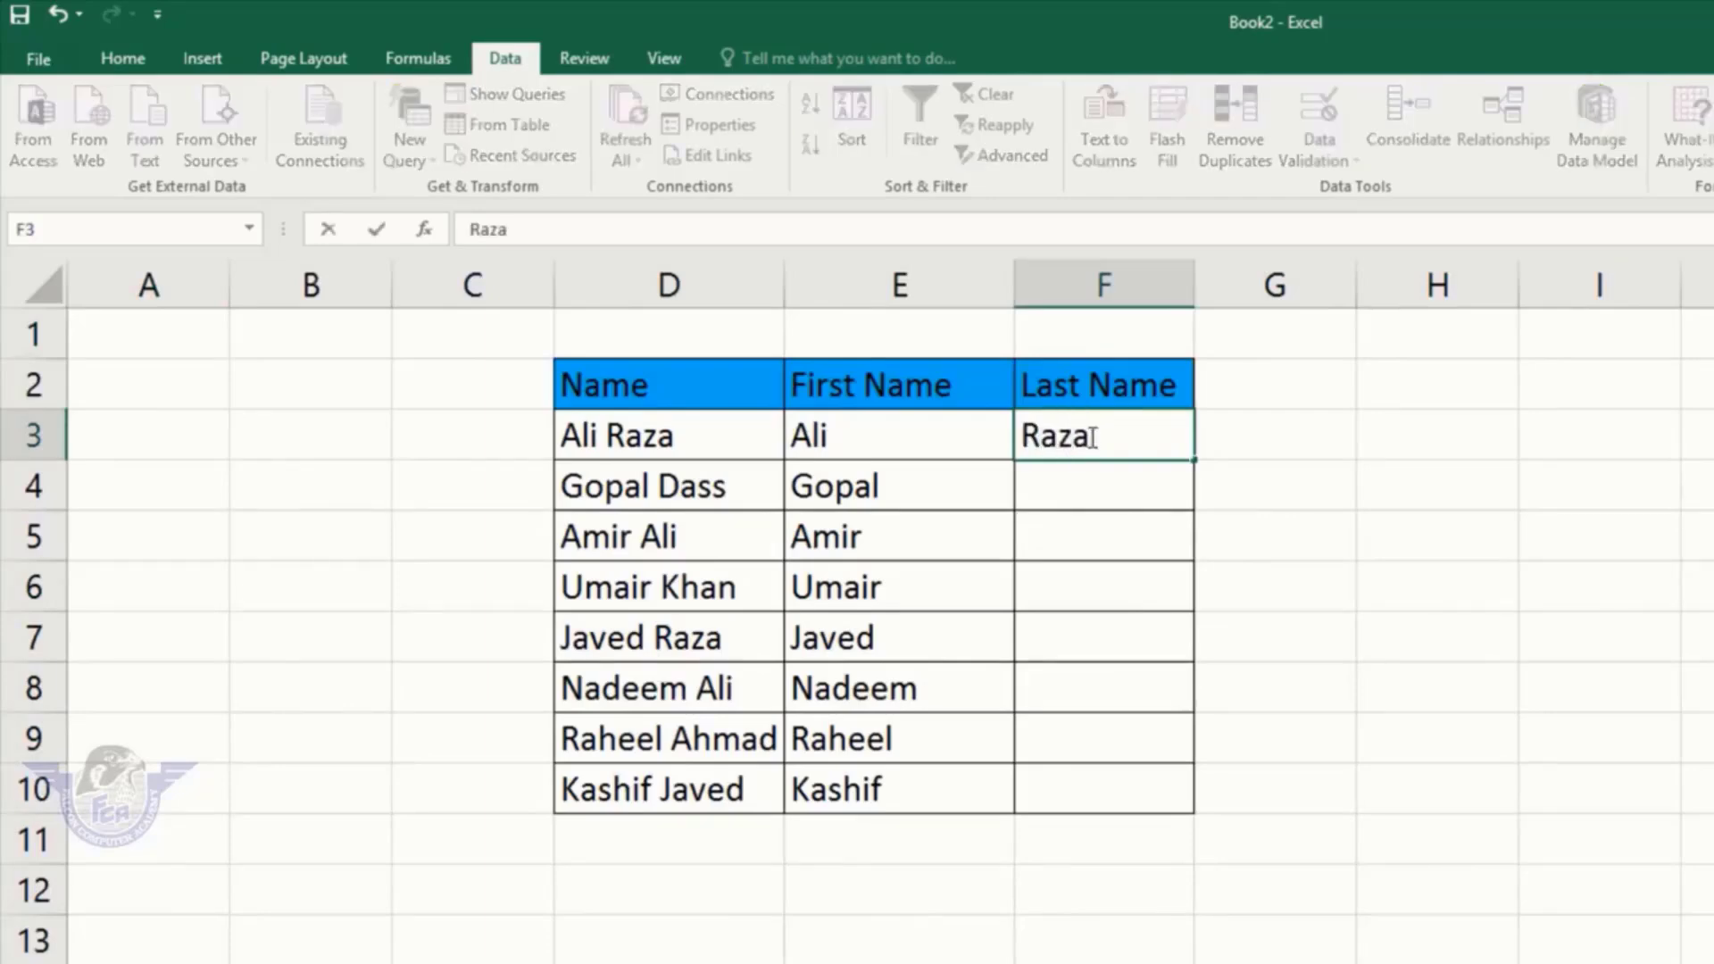
{"action": "key", "text": "Return"}
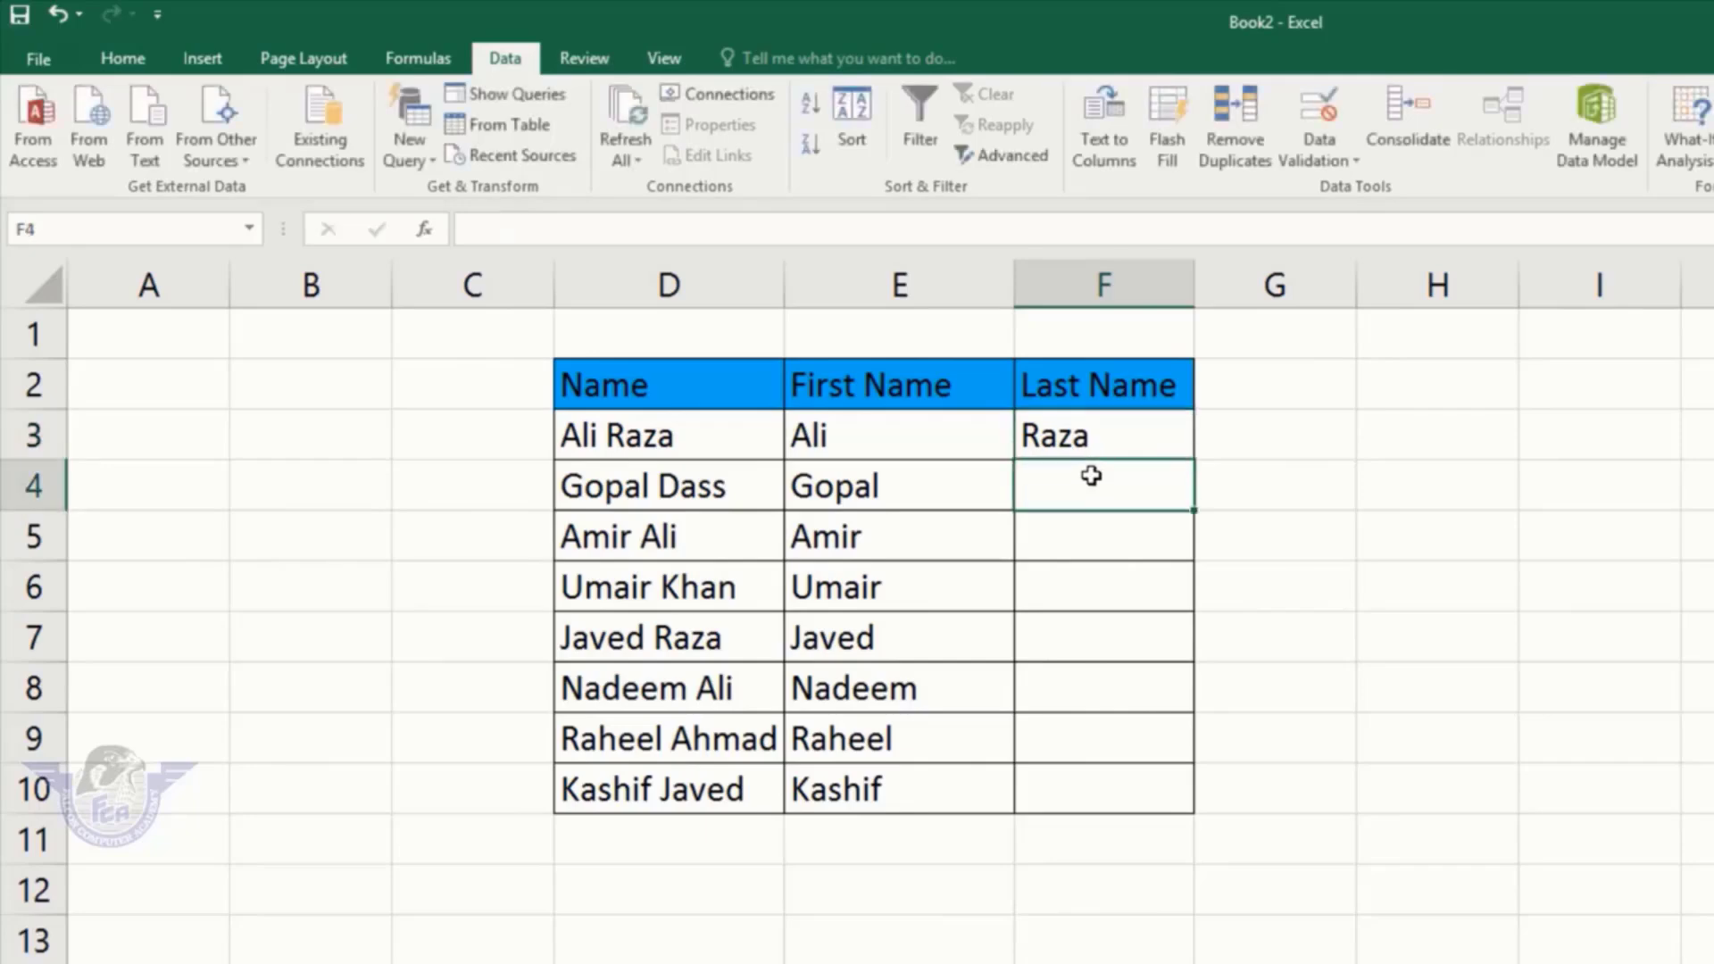
{"action": "left_click", "coordinate": [1171, 115]}
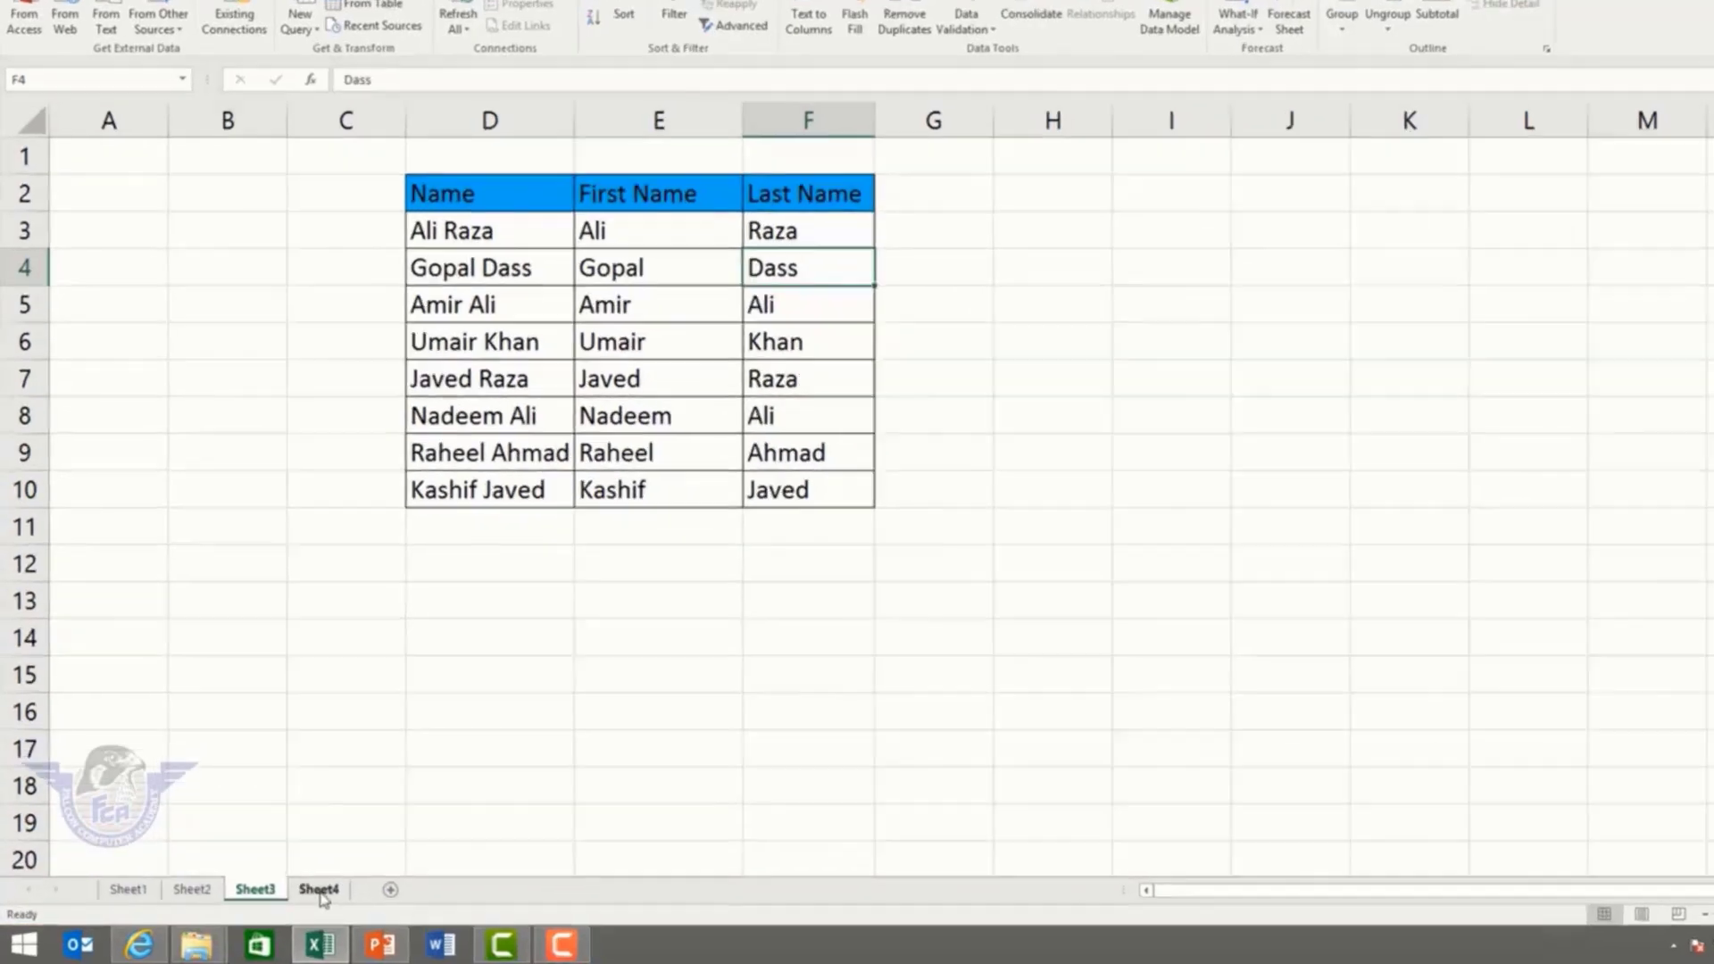
Step: On Sheet4, select the six-row Name/Amount list and open Remove Duplicates with both columns checked
{"action": "left_click", "coordinate": [319, 890]}
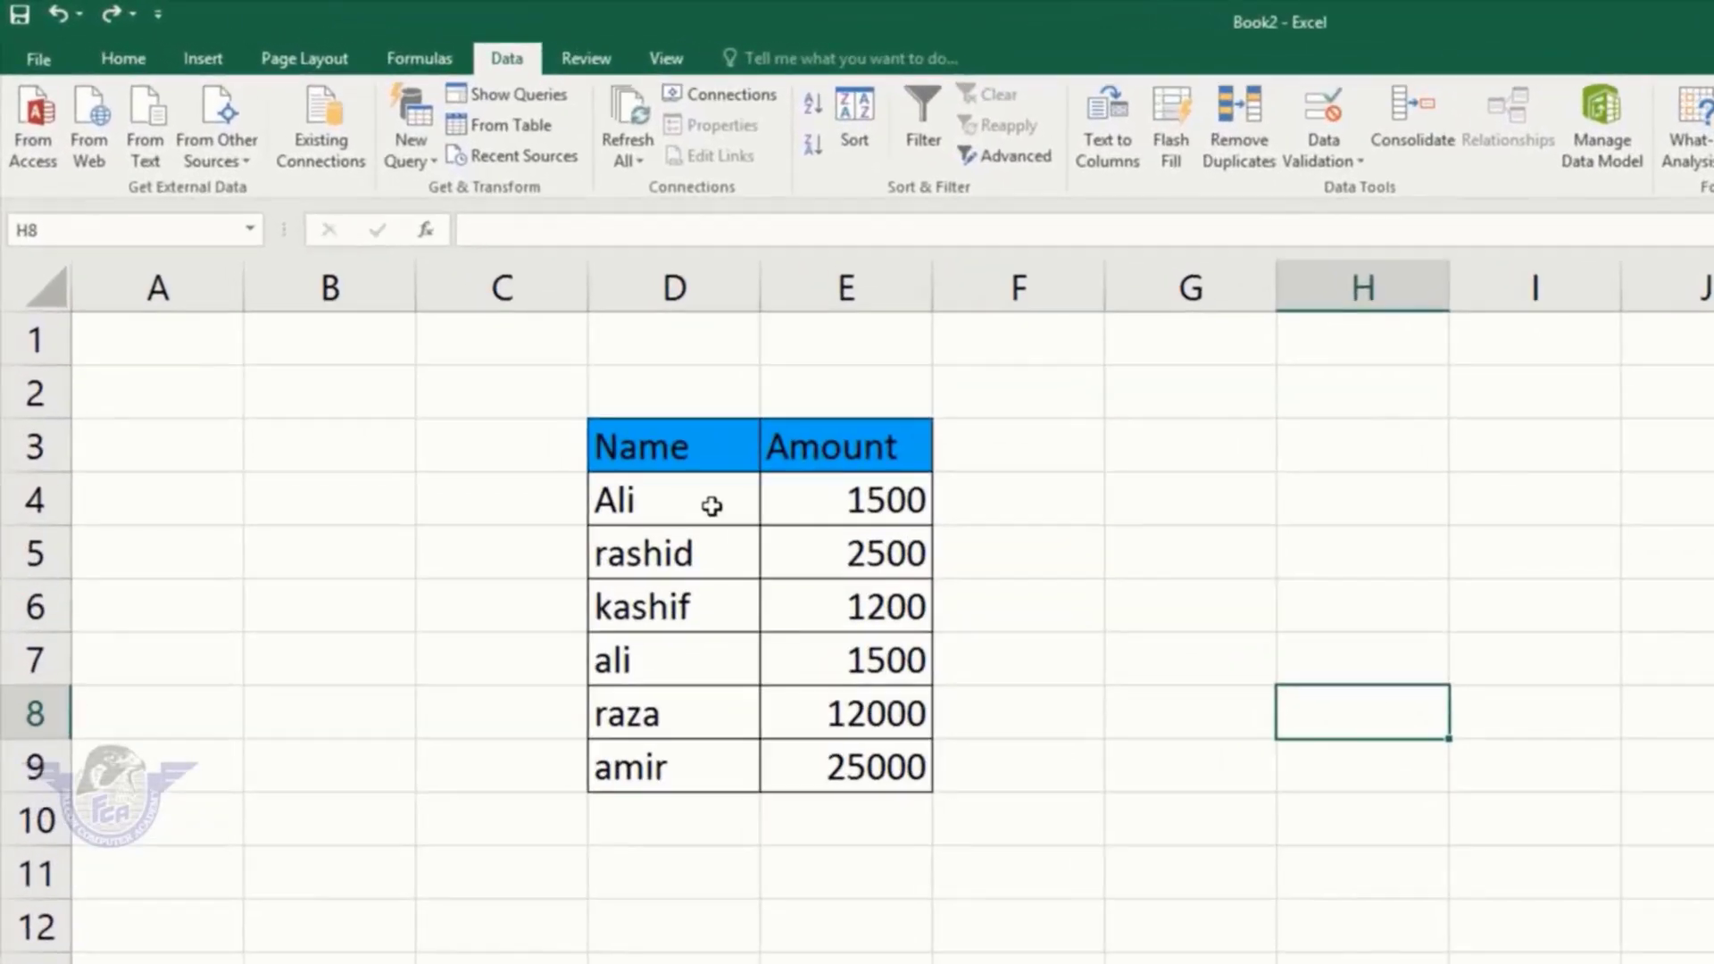
{"action": "left_click_drag", "start_coordinate": [476, 334], "coordinate": [555, 335]}
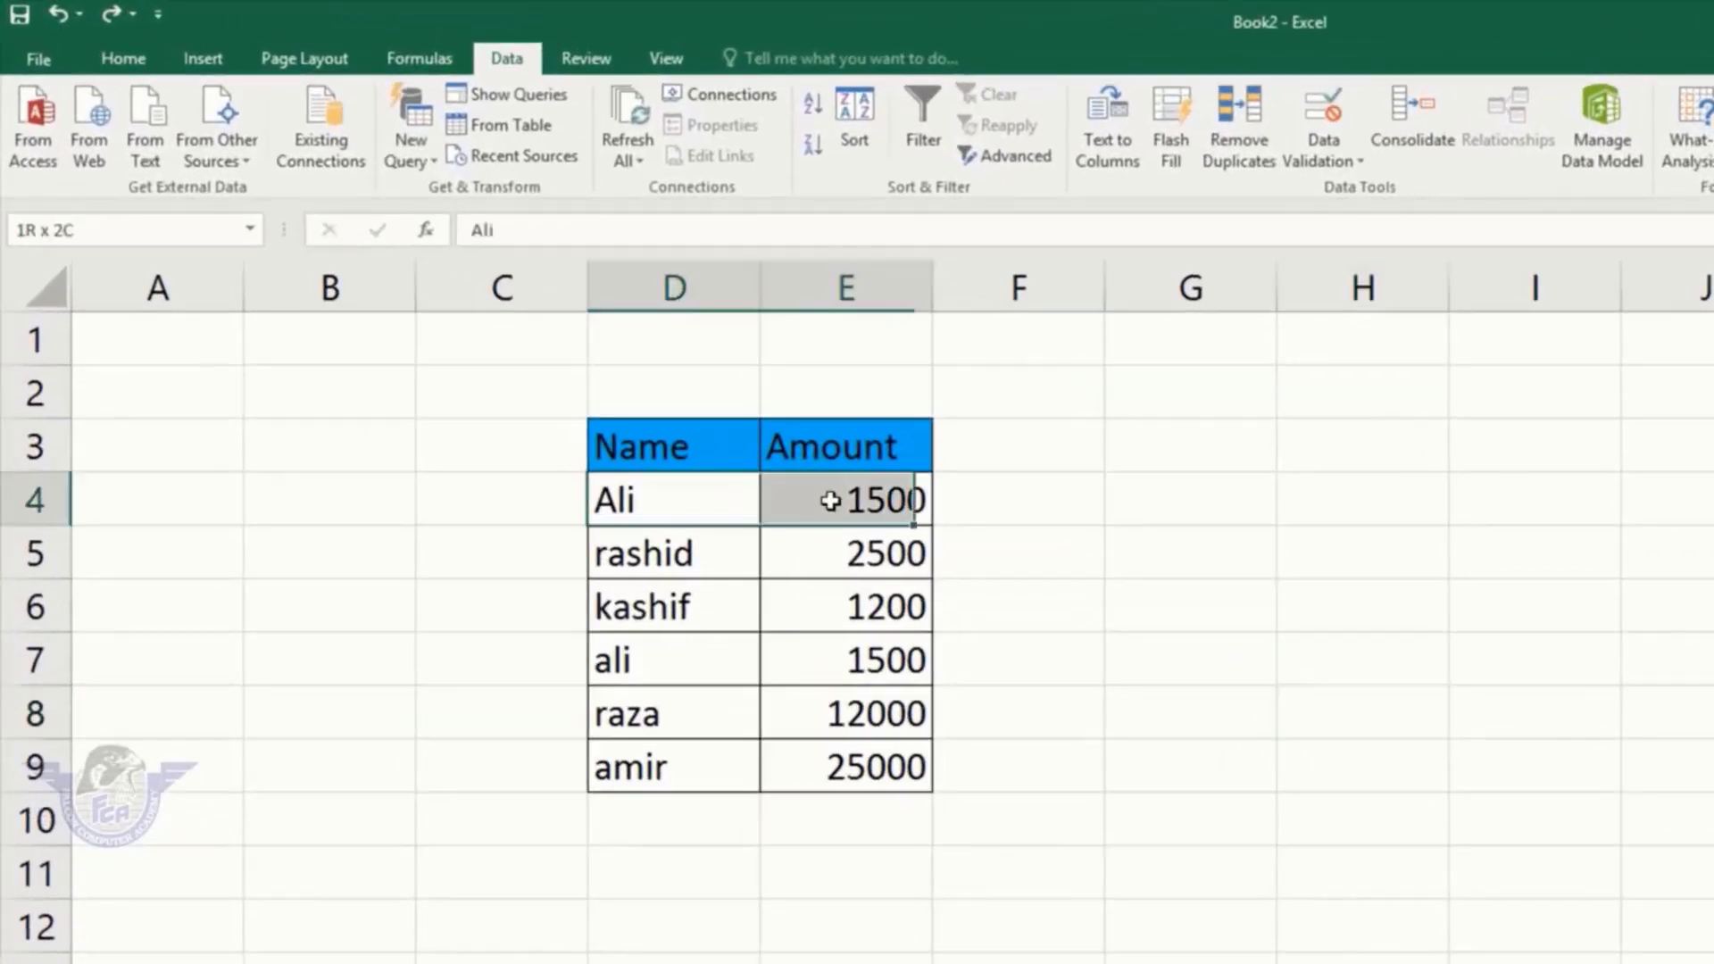
{"action": "left_click_drag", "start_coordinate": [830, 501], "coordinate": [844, 495]}
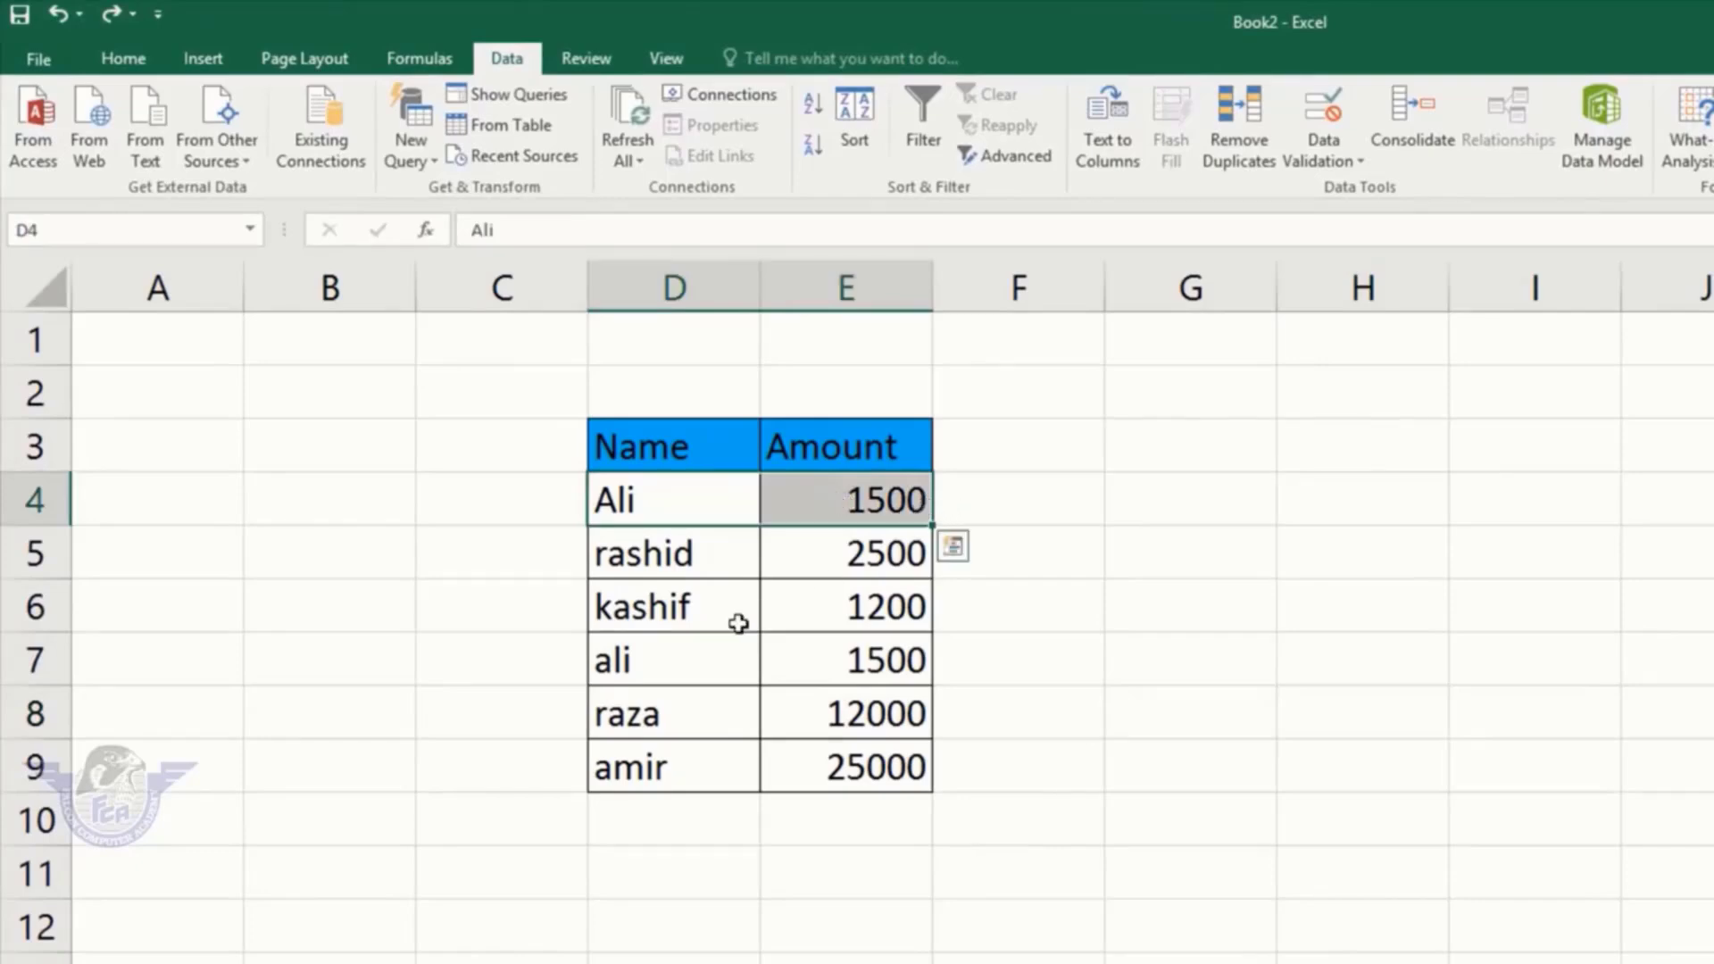
{"action": "left_click_drag", "start_coordinate": [726, 678], "coordinate": [808, 665]}
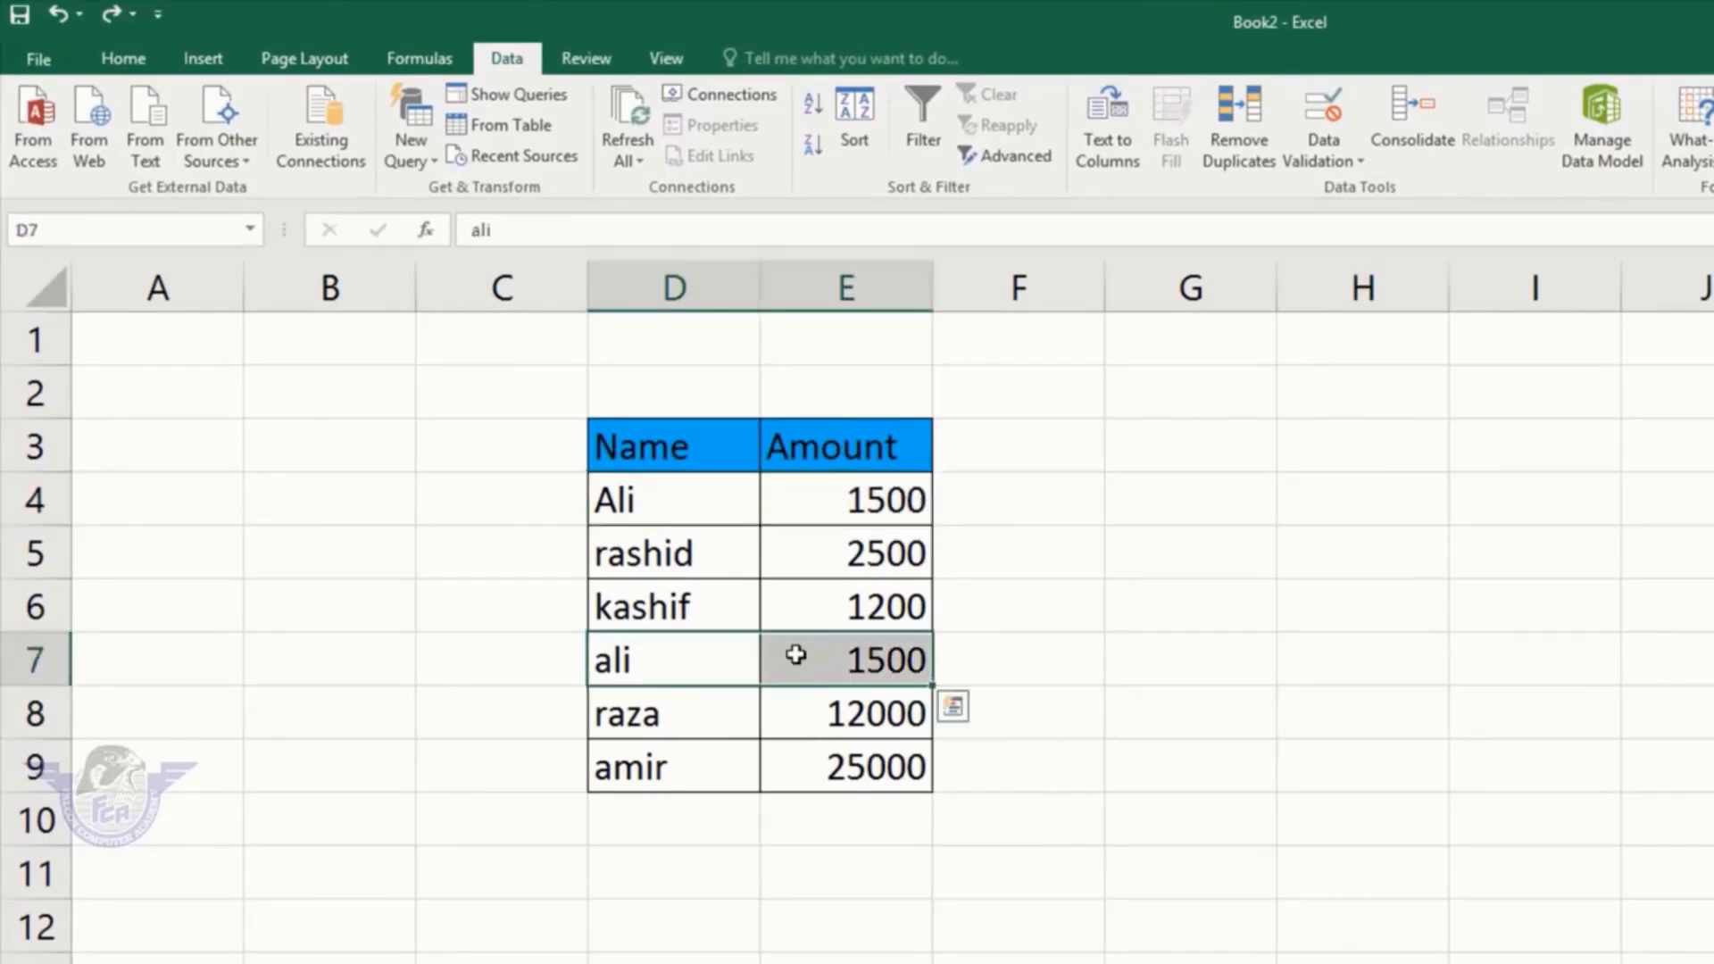
{"action": "left_click_drag", "start_coordinate": [678, 496], "coordinate": [838, 760]}
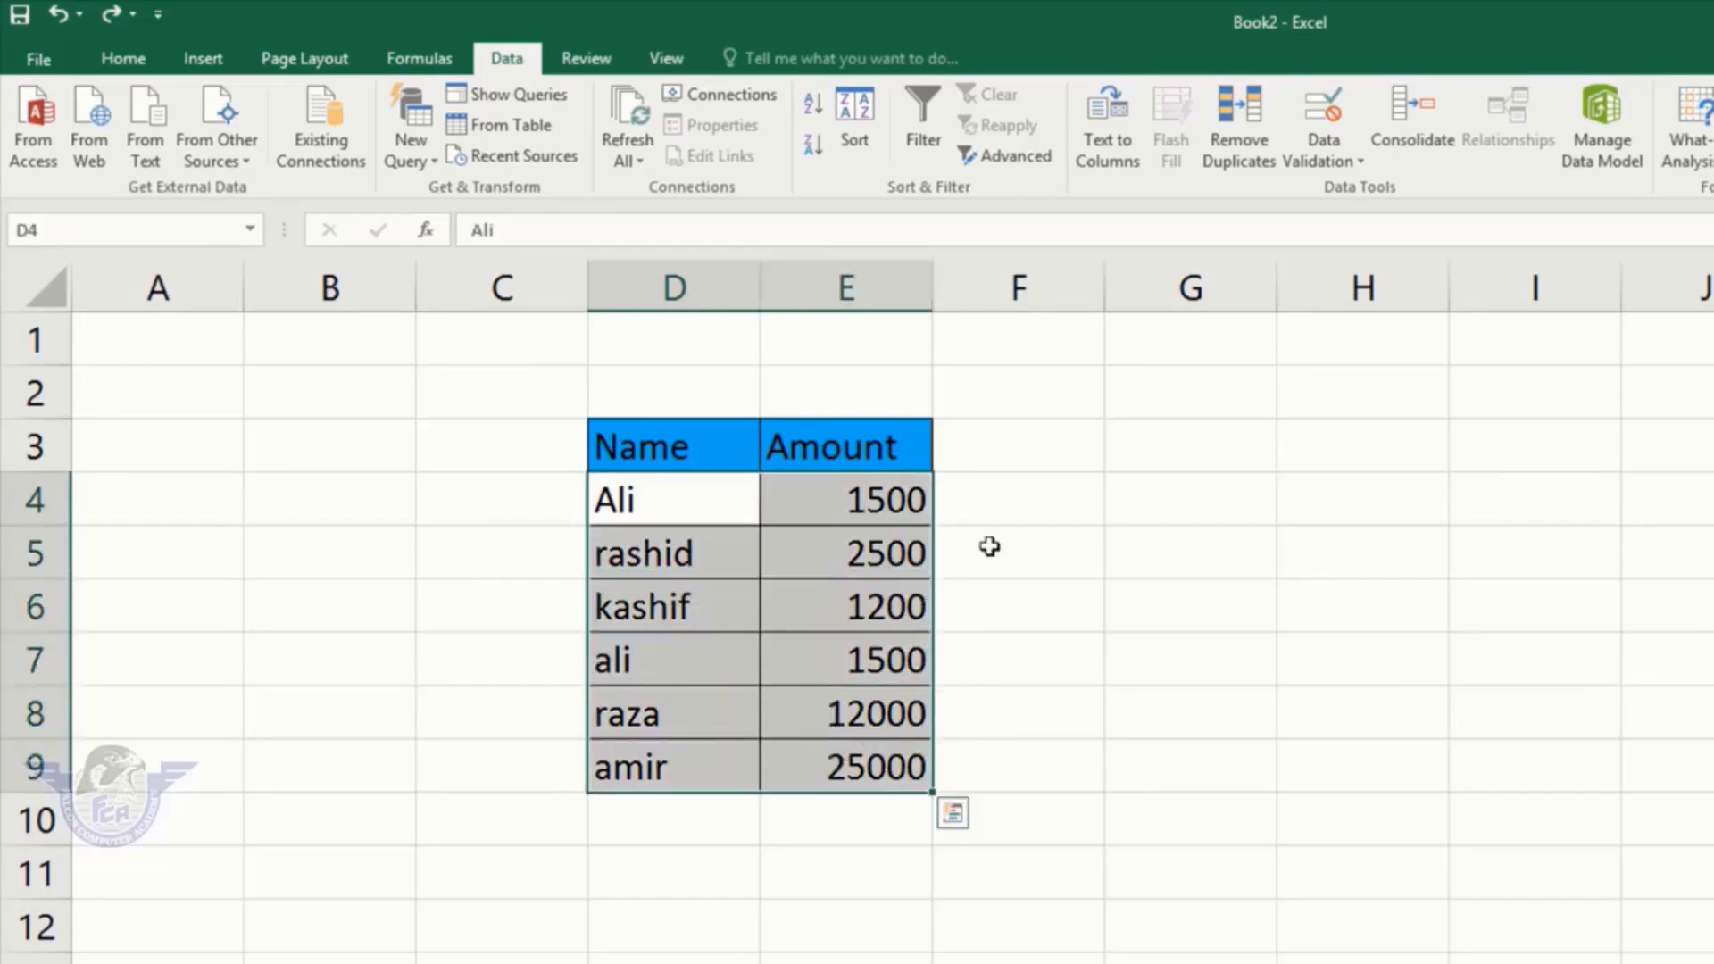
{"action": "left_click", "coordinate": [1250, 153]}
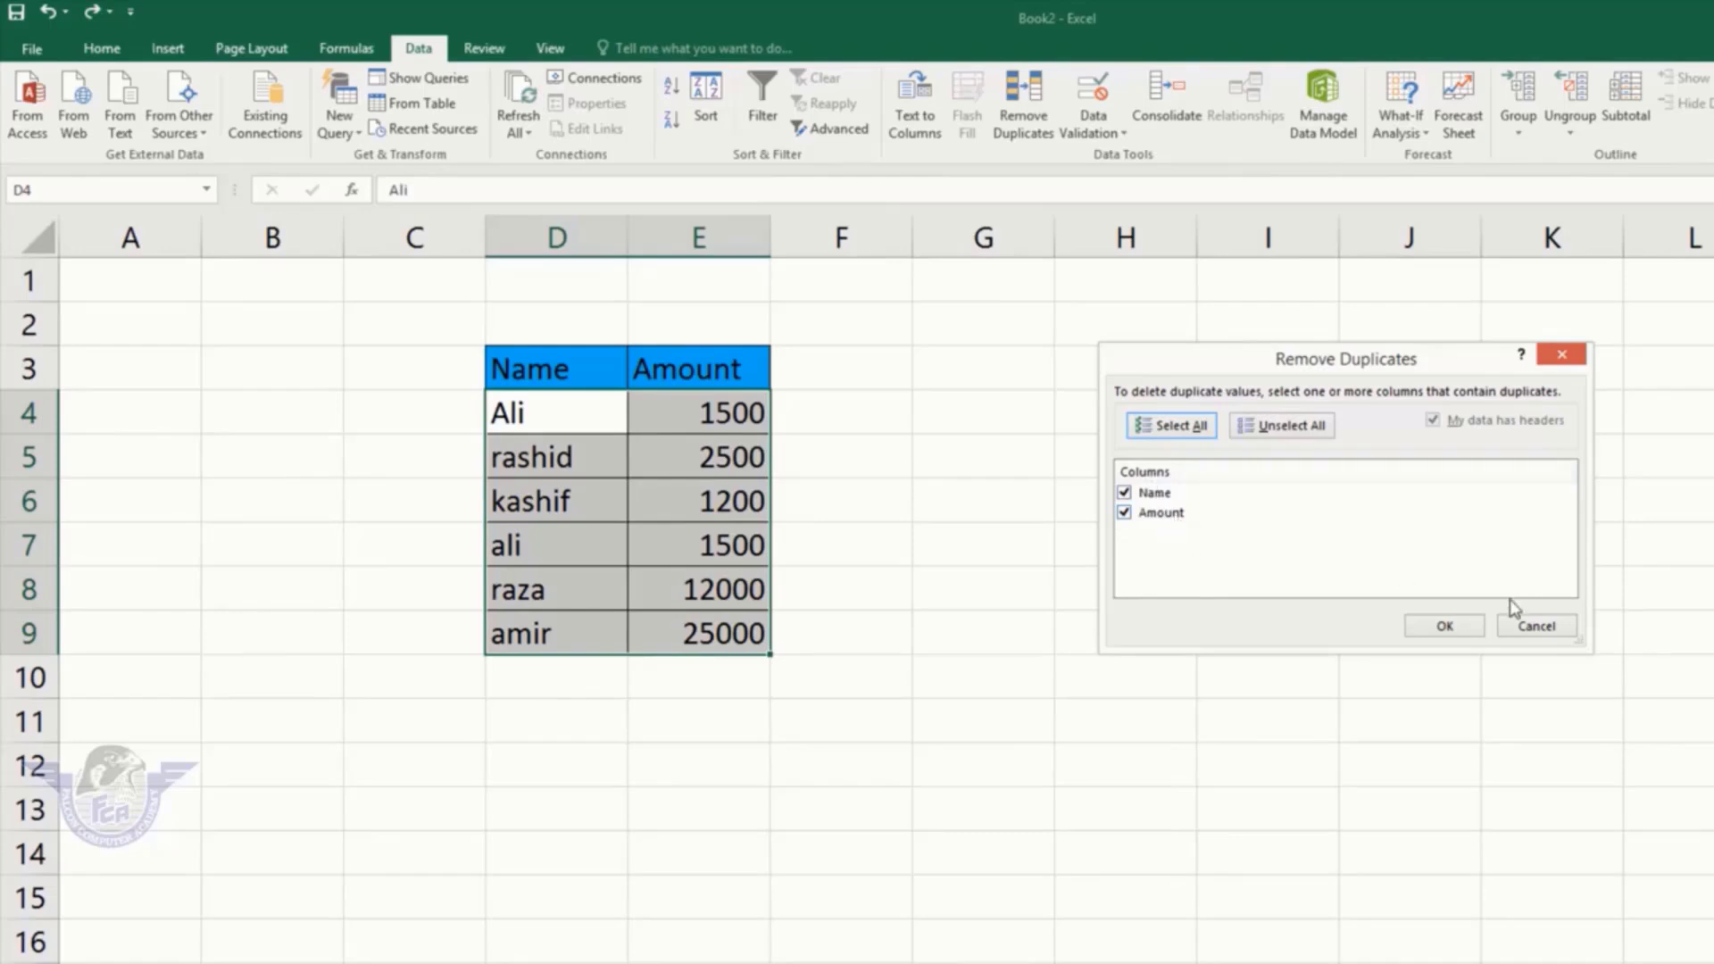
Step: Remove the repeated ali 1500 row, then go to Sheet5's empty Product Name/Price table
{"action": "left_click", "coordinate": [1444, 626]}
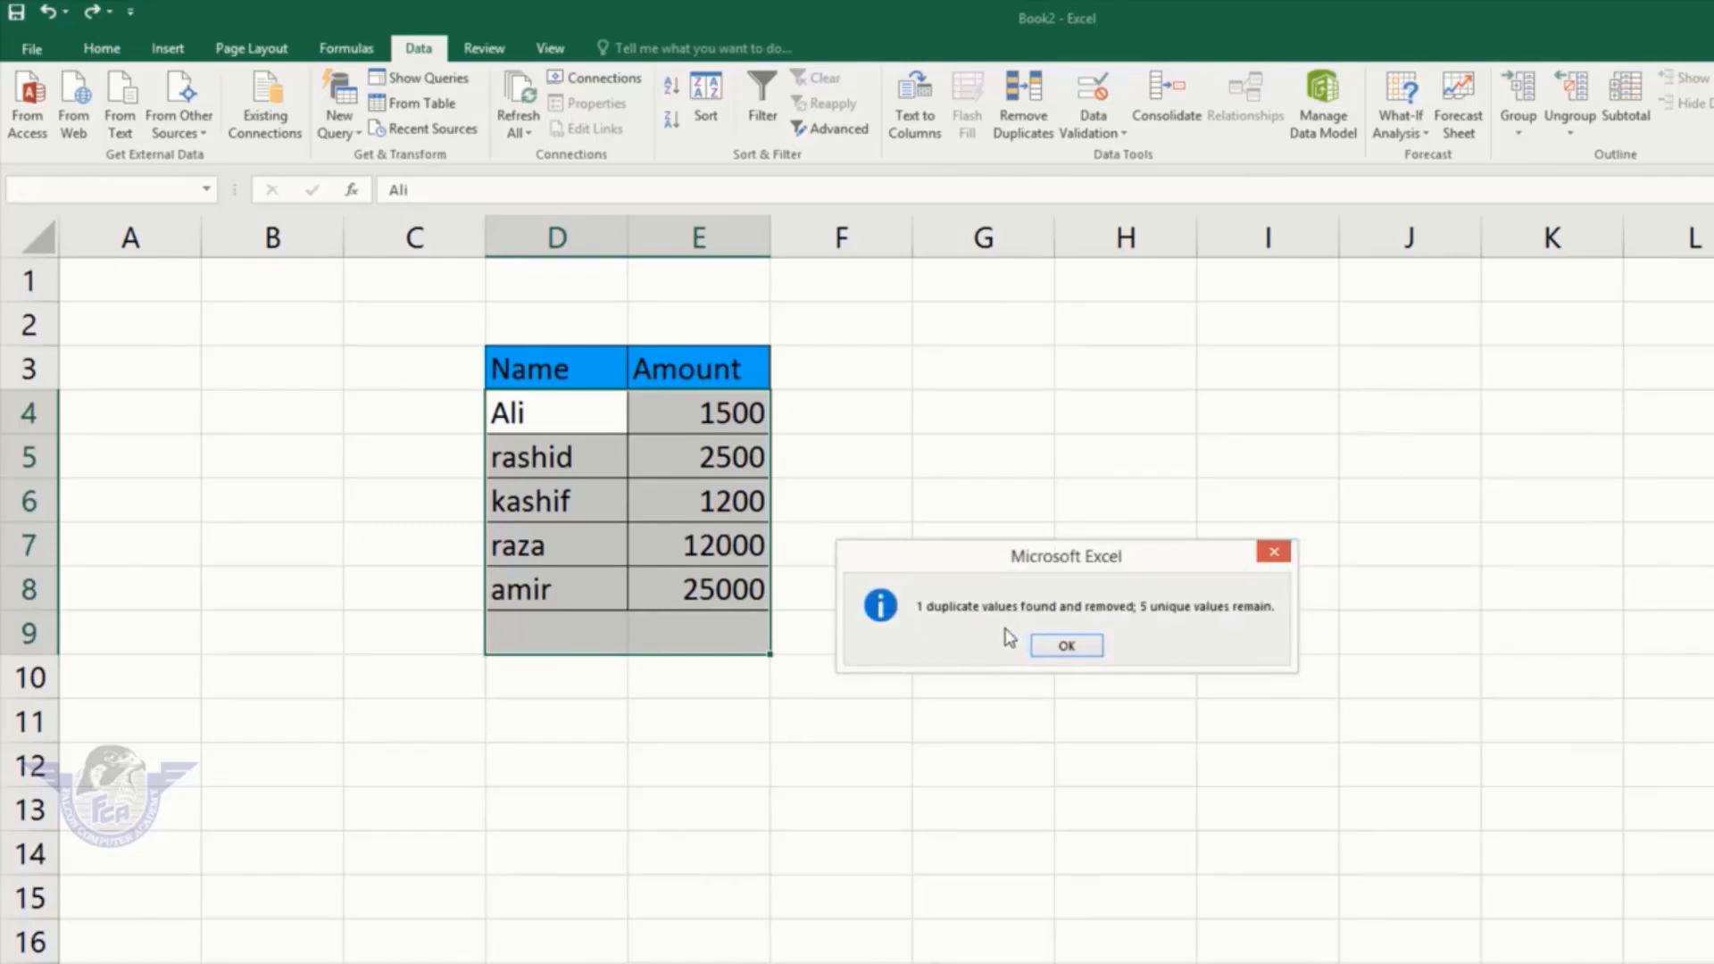
{"action": "left_click", "coordinate": [1080, 645]}
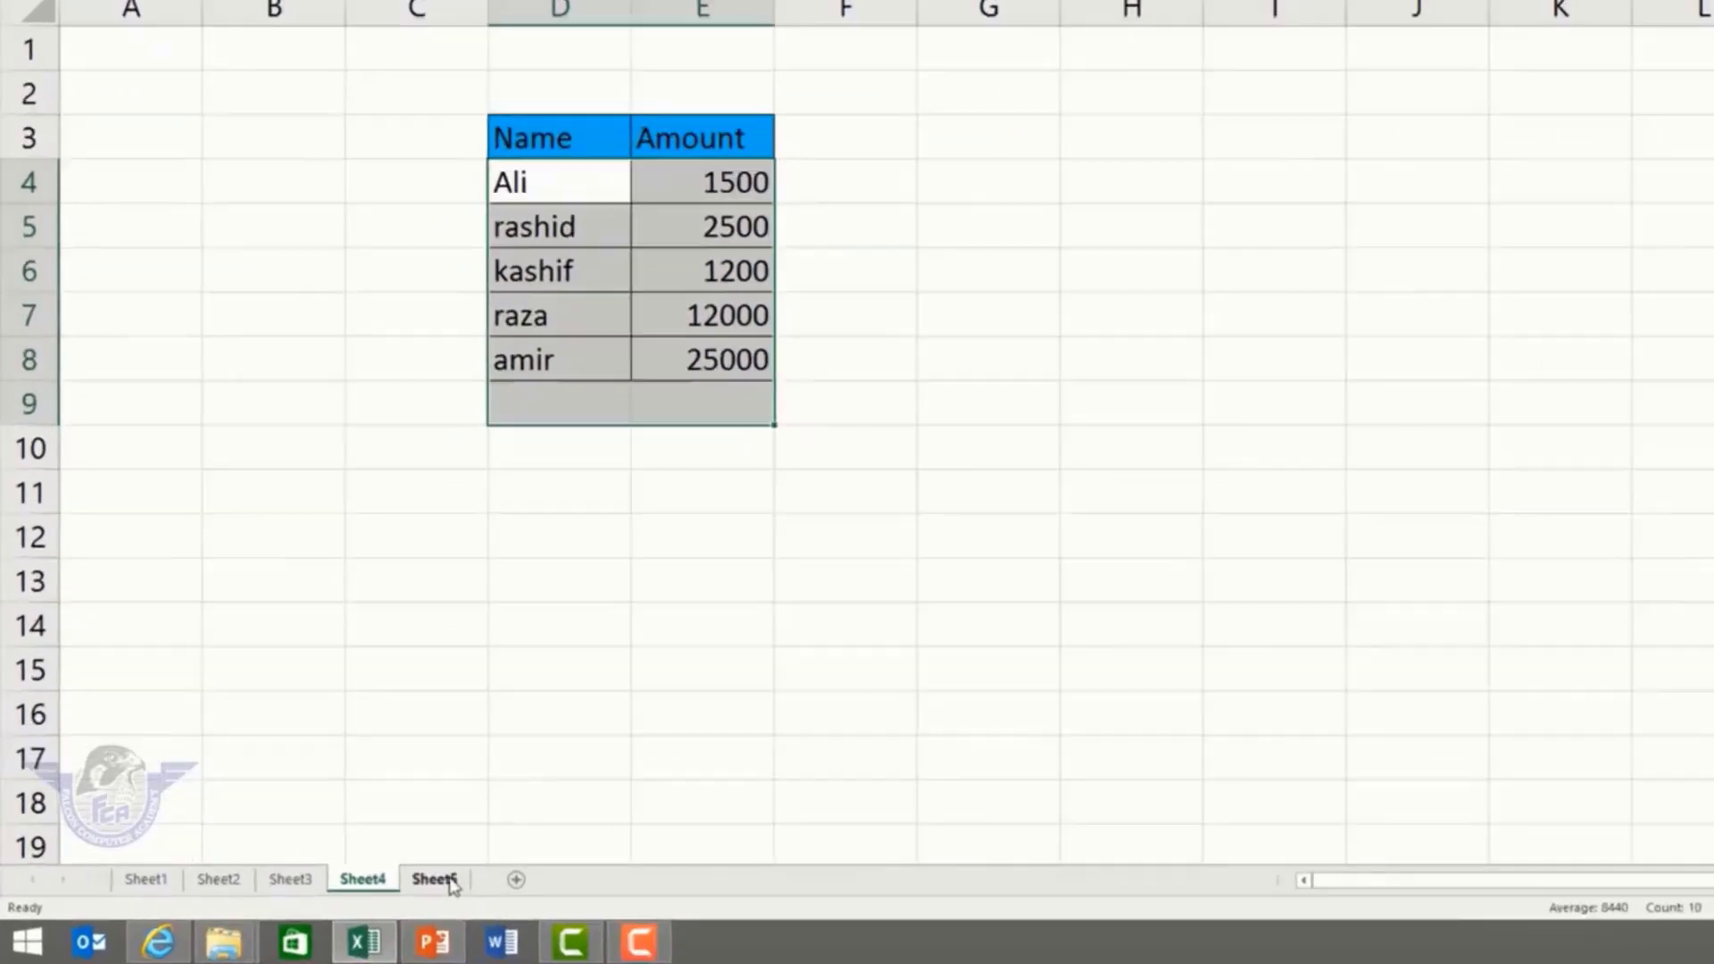
{"action": "left_click", "coordinate": [350, 895]}
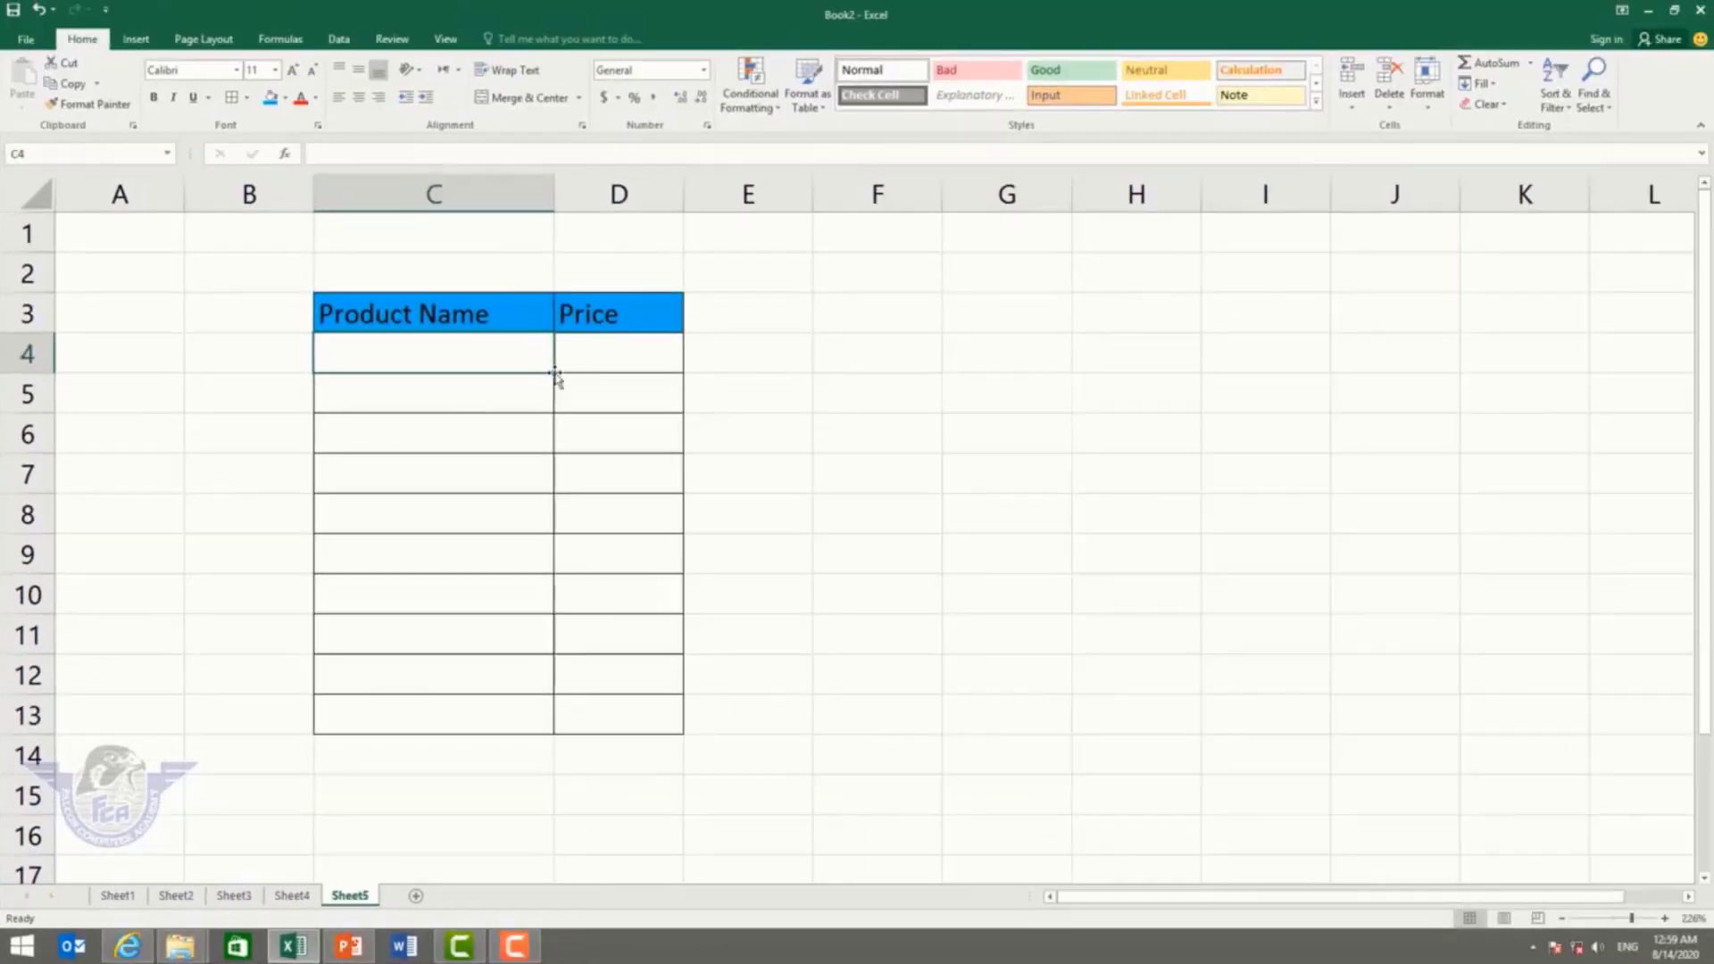
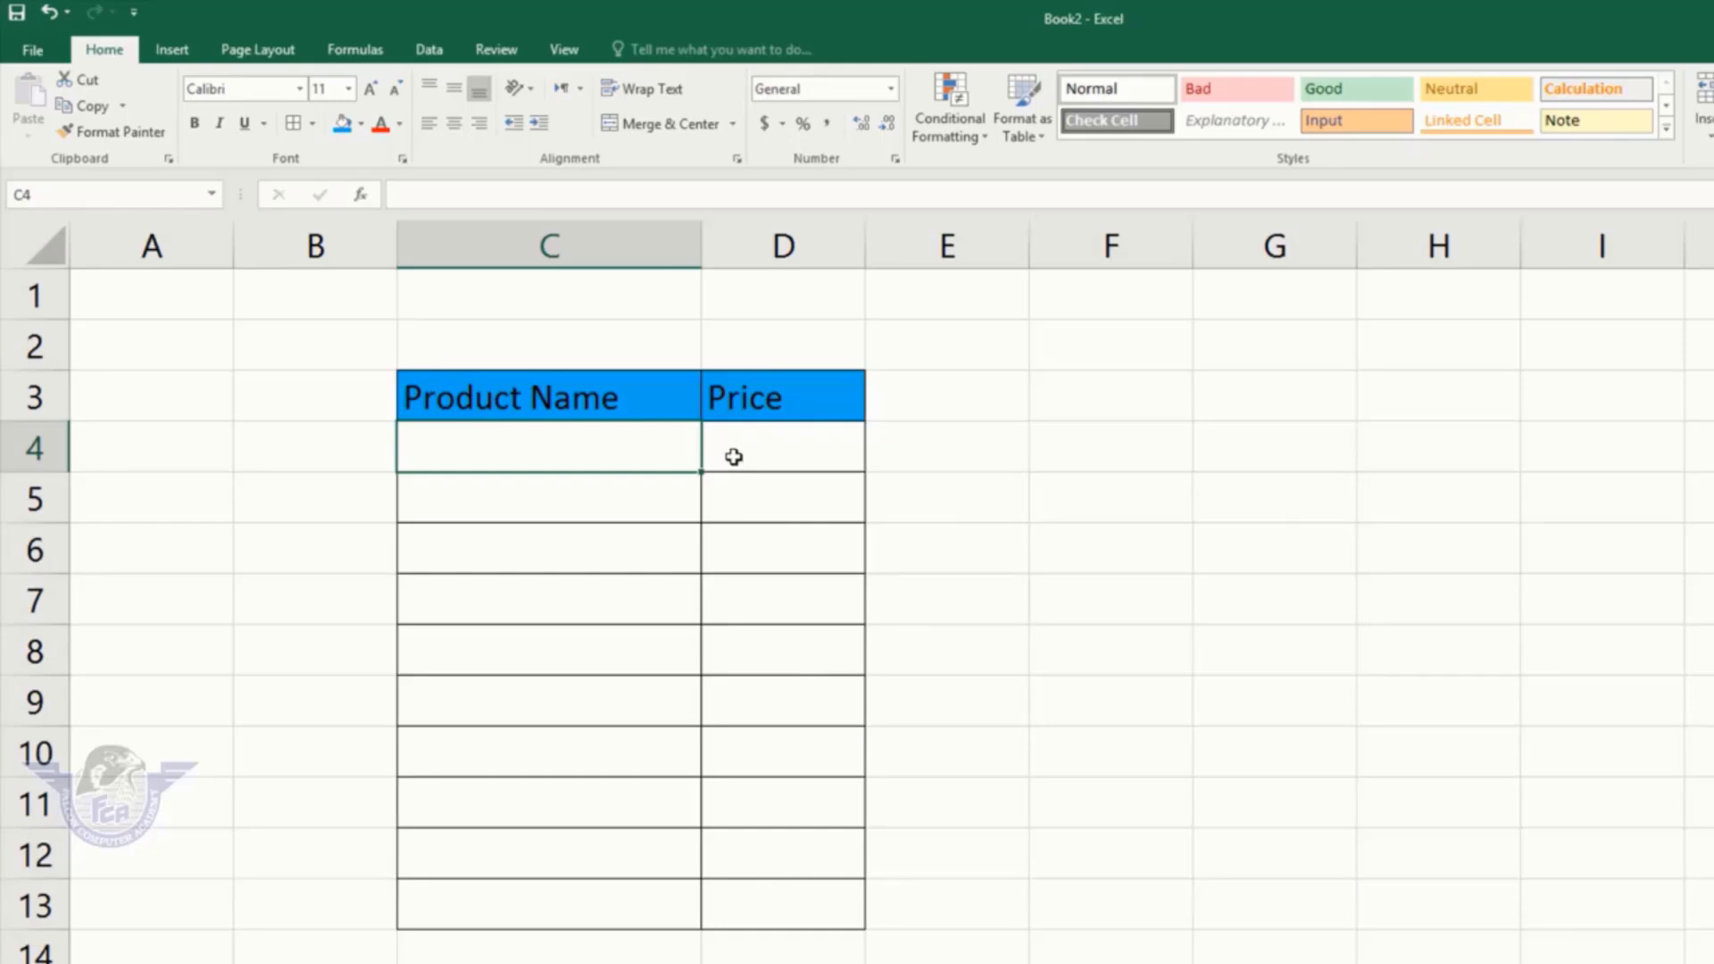
Step: Select the empty Price cells D4:D13 and open Data Validation from the Data tab
{"action": "left_click_drag", "start_coordinate": [792, 437], "coordinate": [779, 893]}
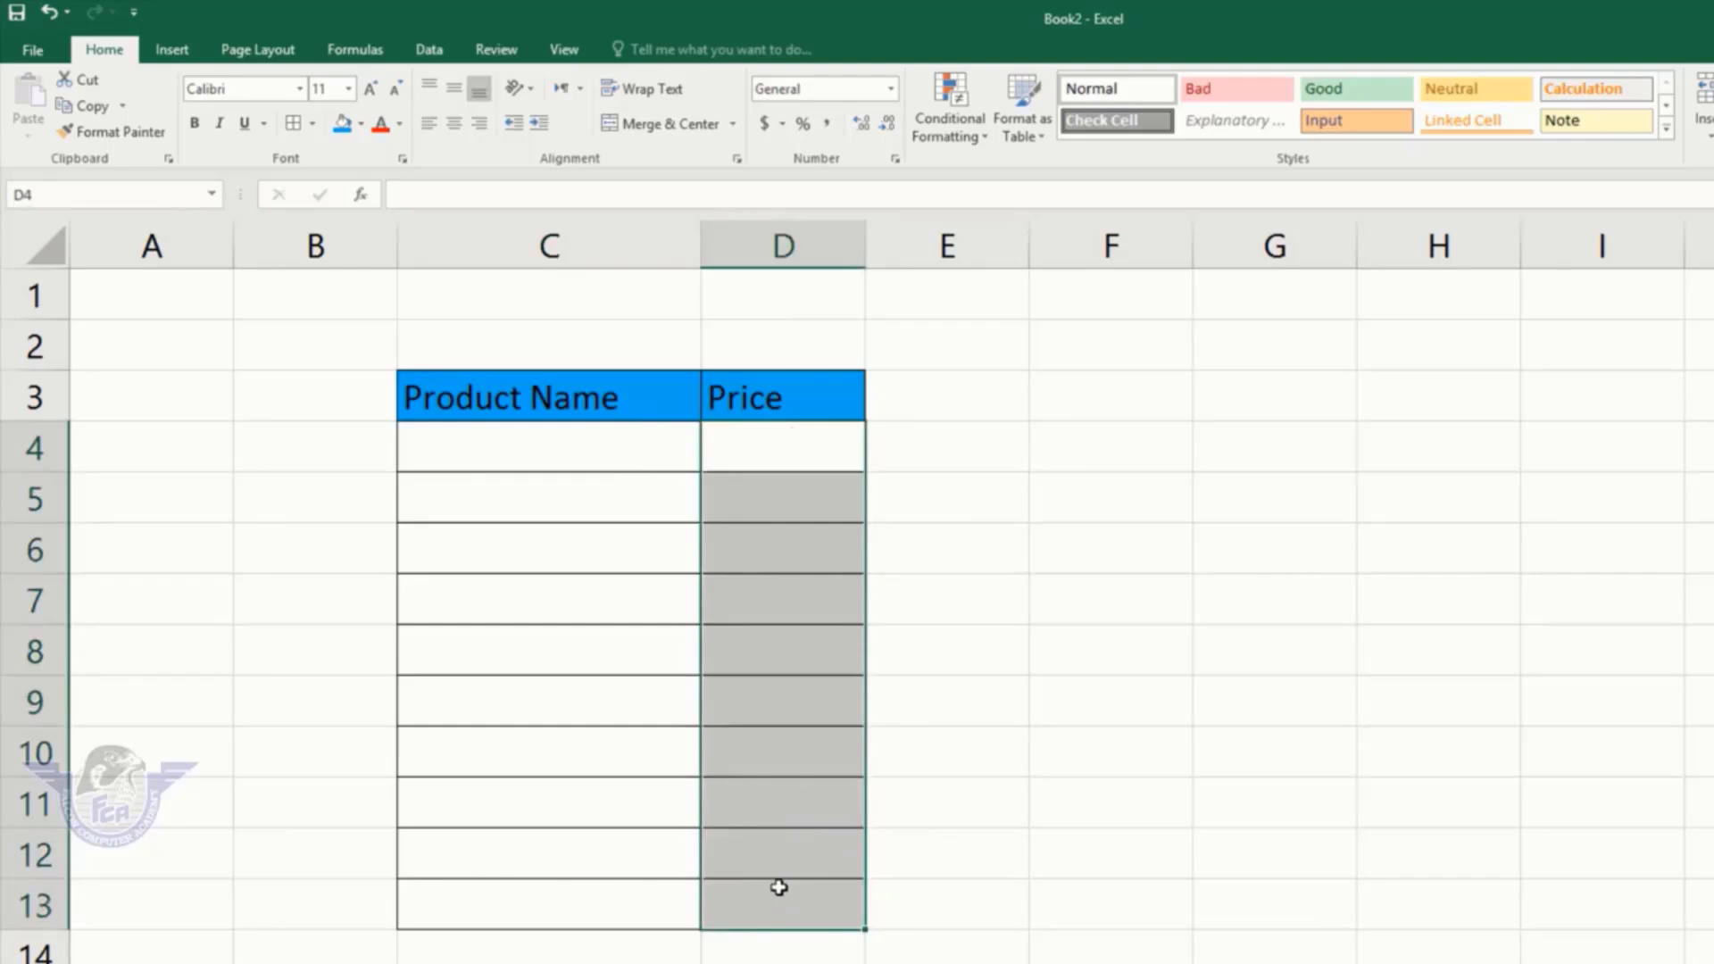
{"action": "left_click", "coordinate": [832, 437]}
{"action": "left_click_drag", "start_coordinate": [820, 451], "coordinate": [823, 894]}
{"action": "left_click", "coordinate": [428, 50]}
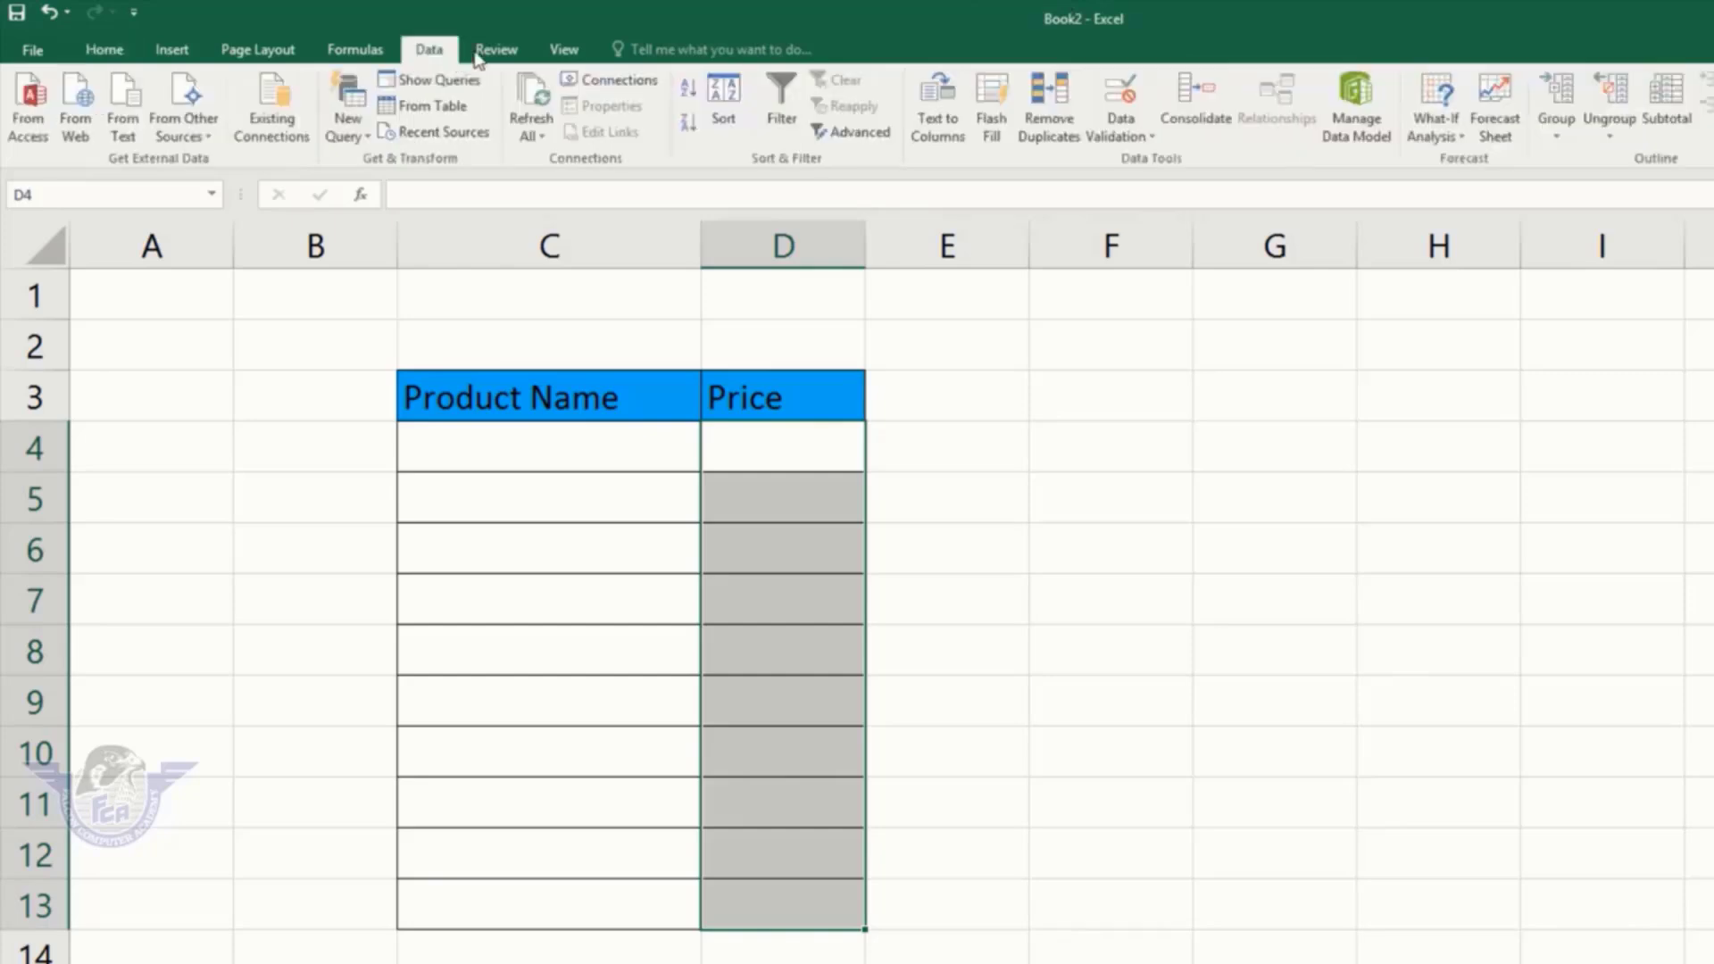
{"action": "left_click", "coordinate": [1126, 135]}
Step: Allow only whole numbers between 100 and 200 in the selected Price cells
{"action": "left_click", "coordinate": [1147, 164]}
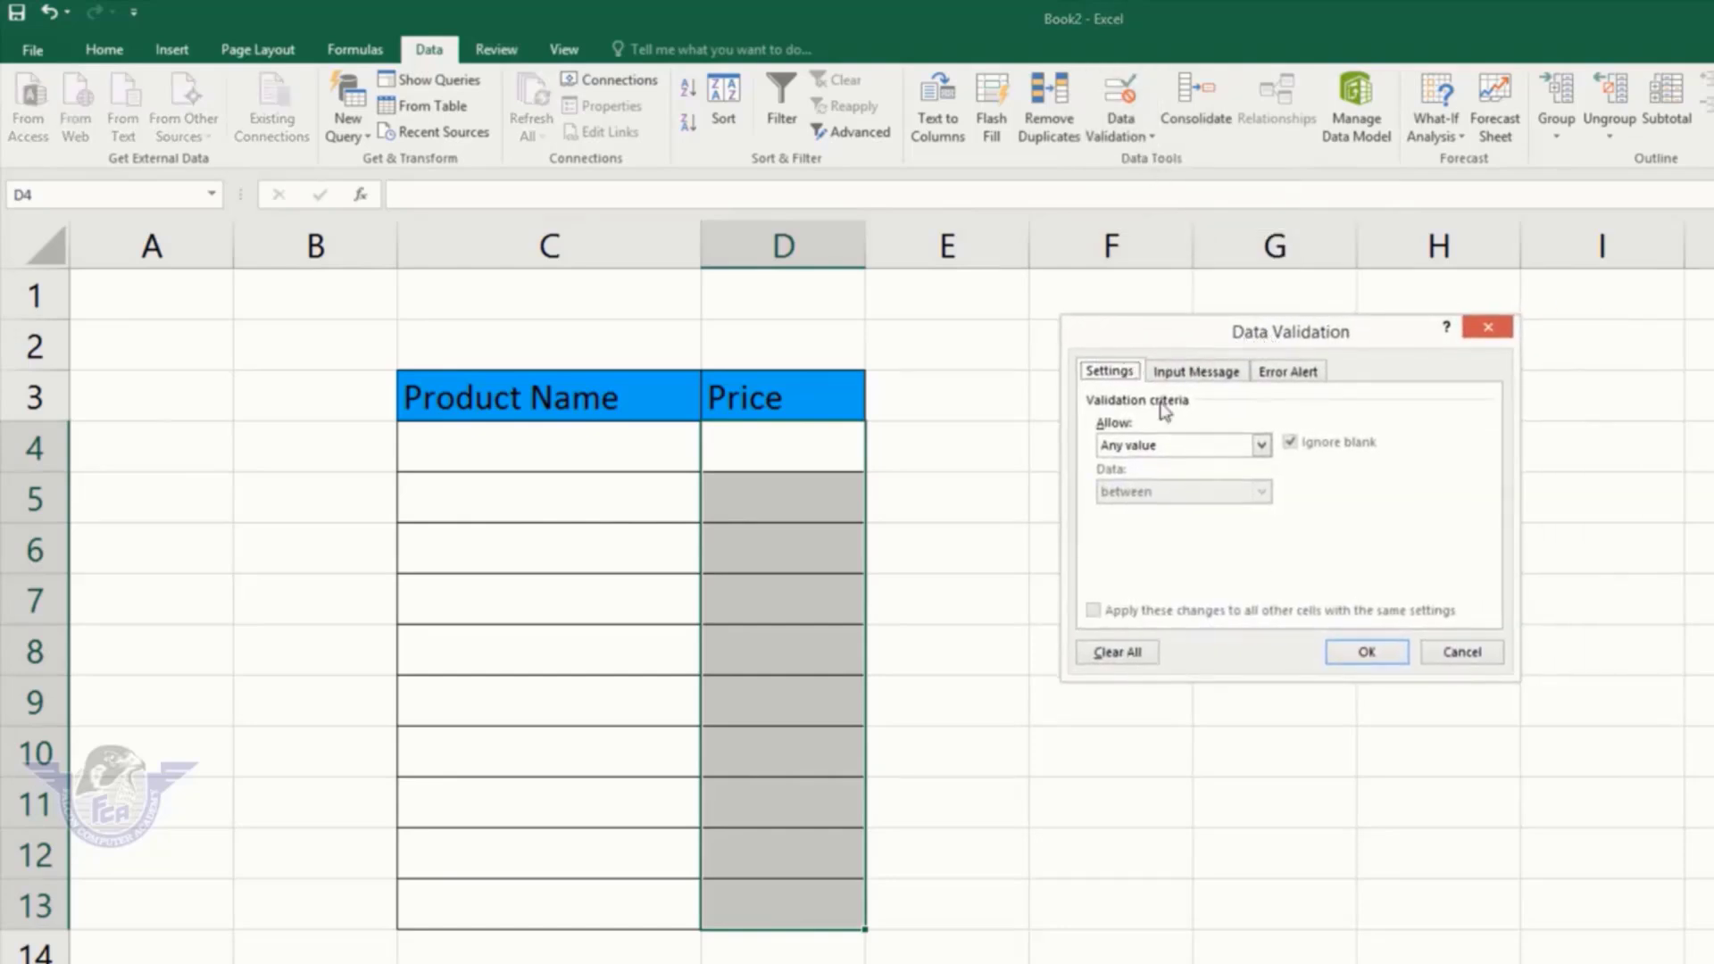
{"action": "left_click", "coordinate": [1167, 446]}
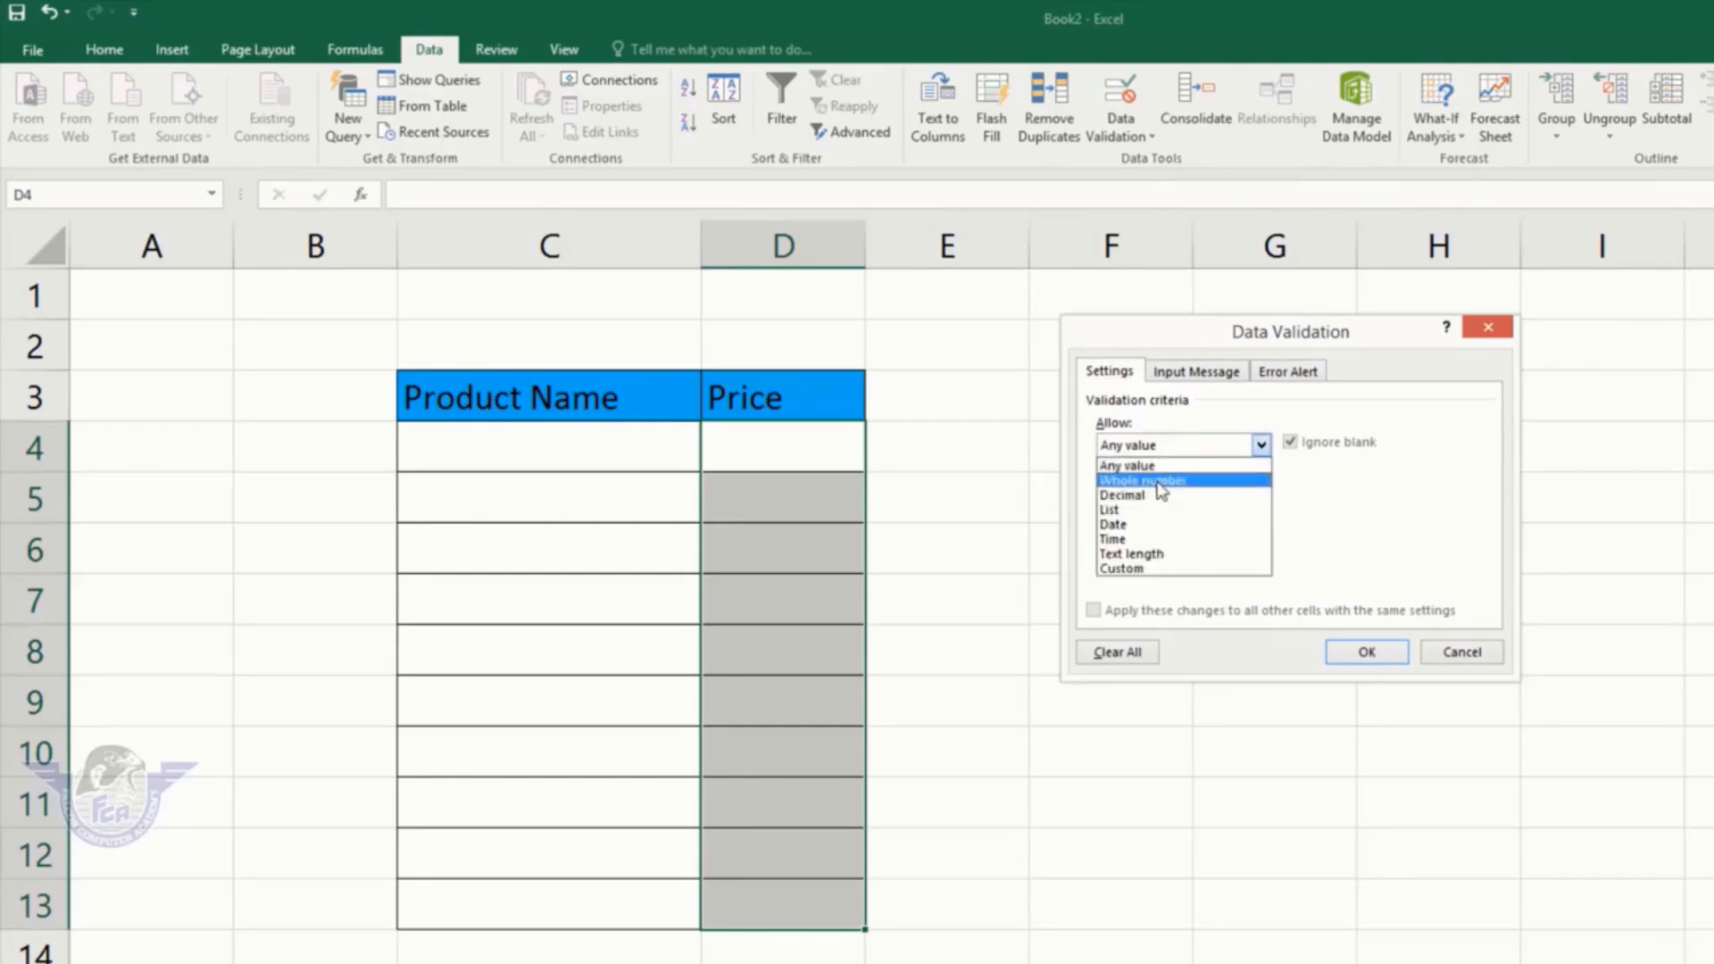
{"action": "left_click", "coordinate": [1158, 482]}
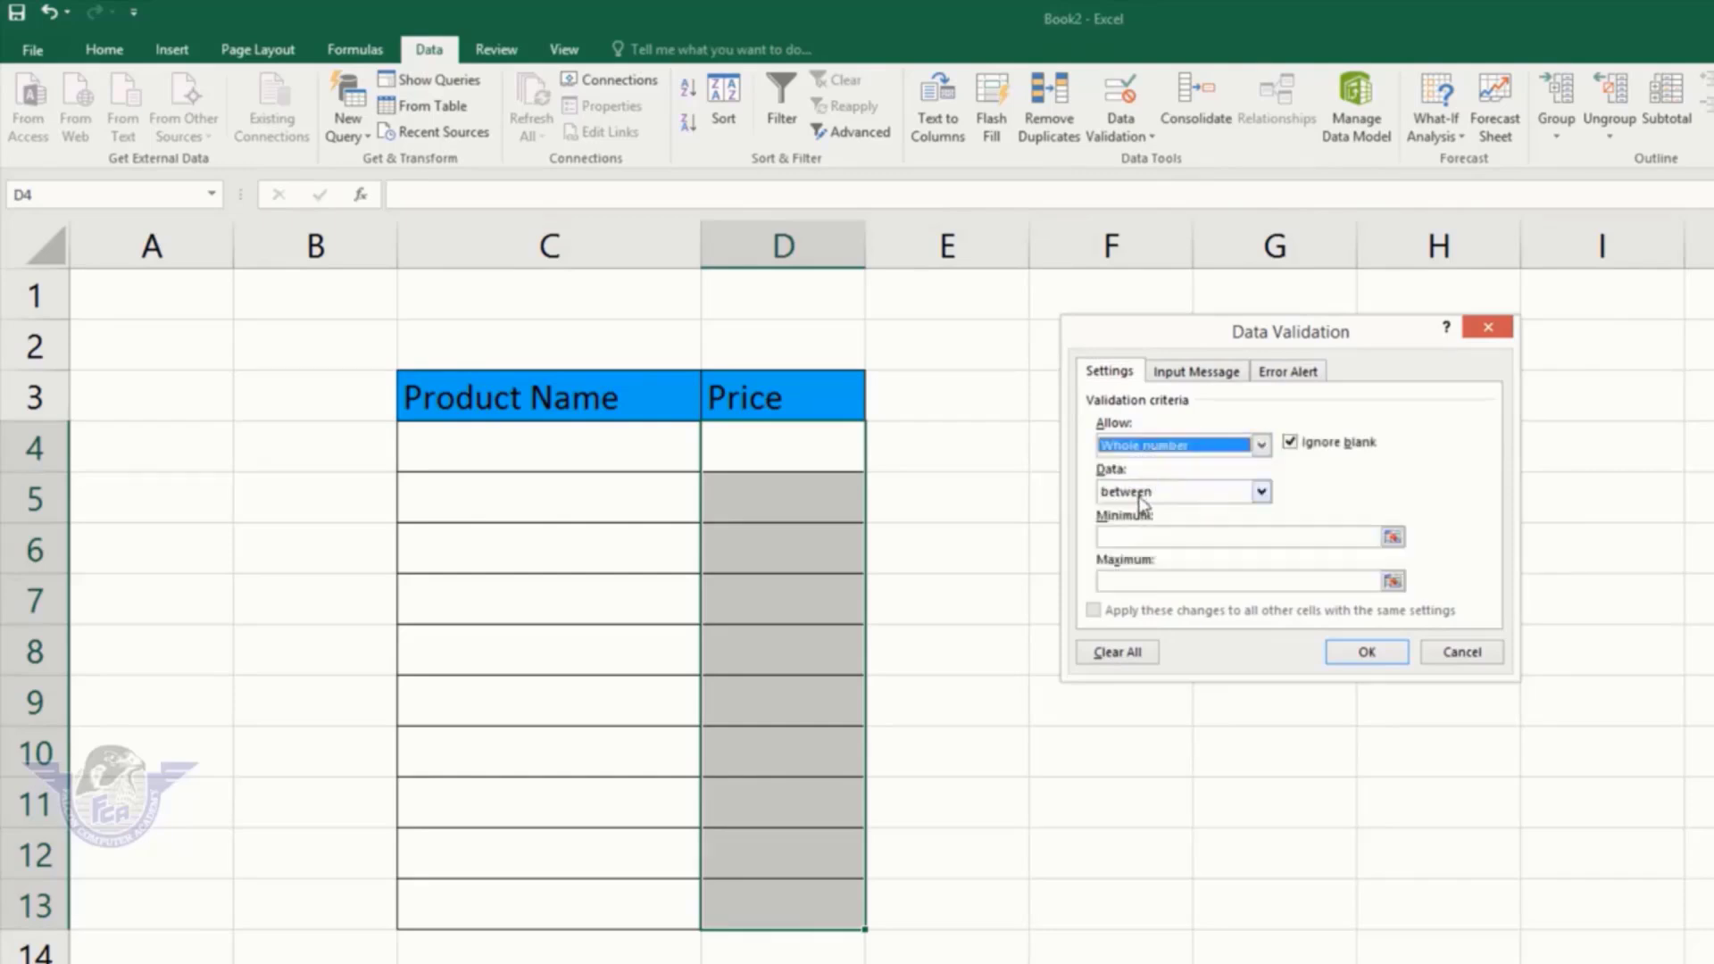
{"action": "left_click", "coordinate": [1143, 494]}
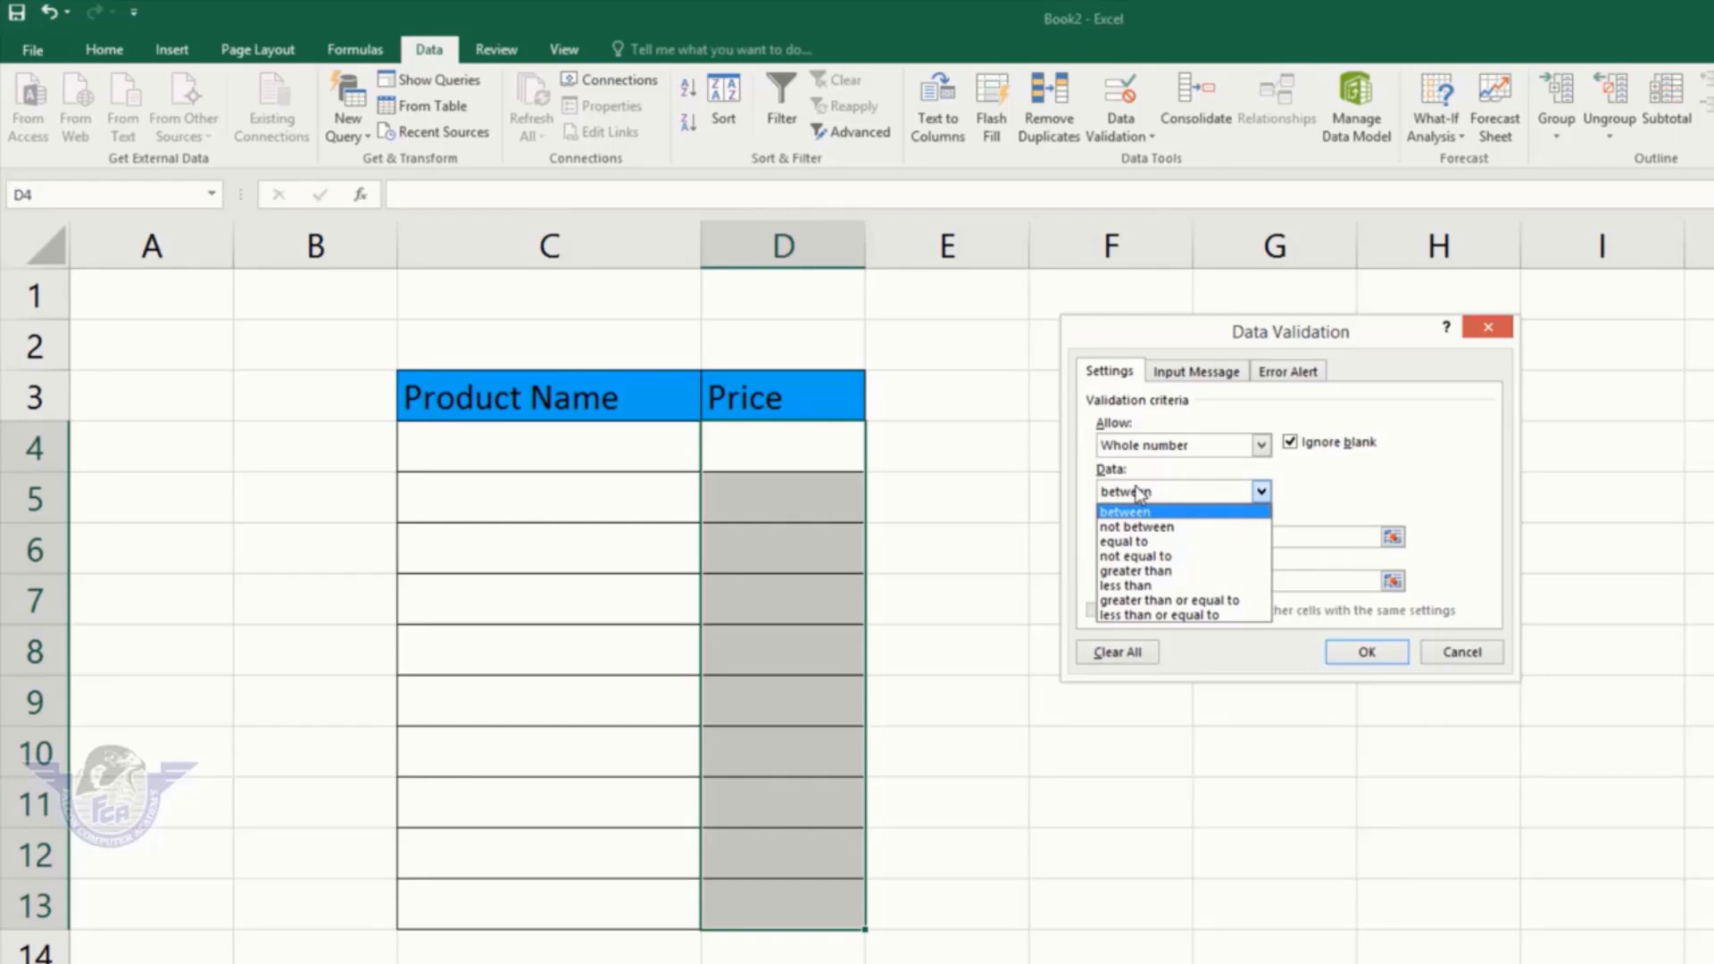
{"action": "left_click", "coordinate": [1132, 513]}
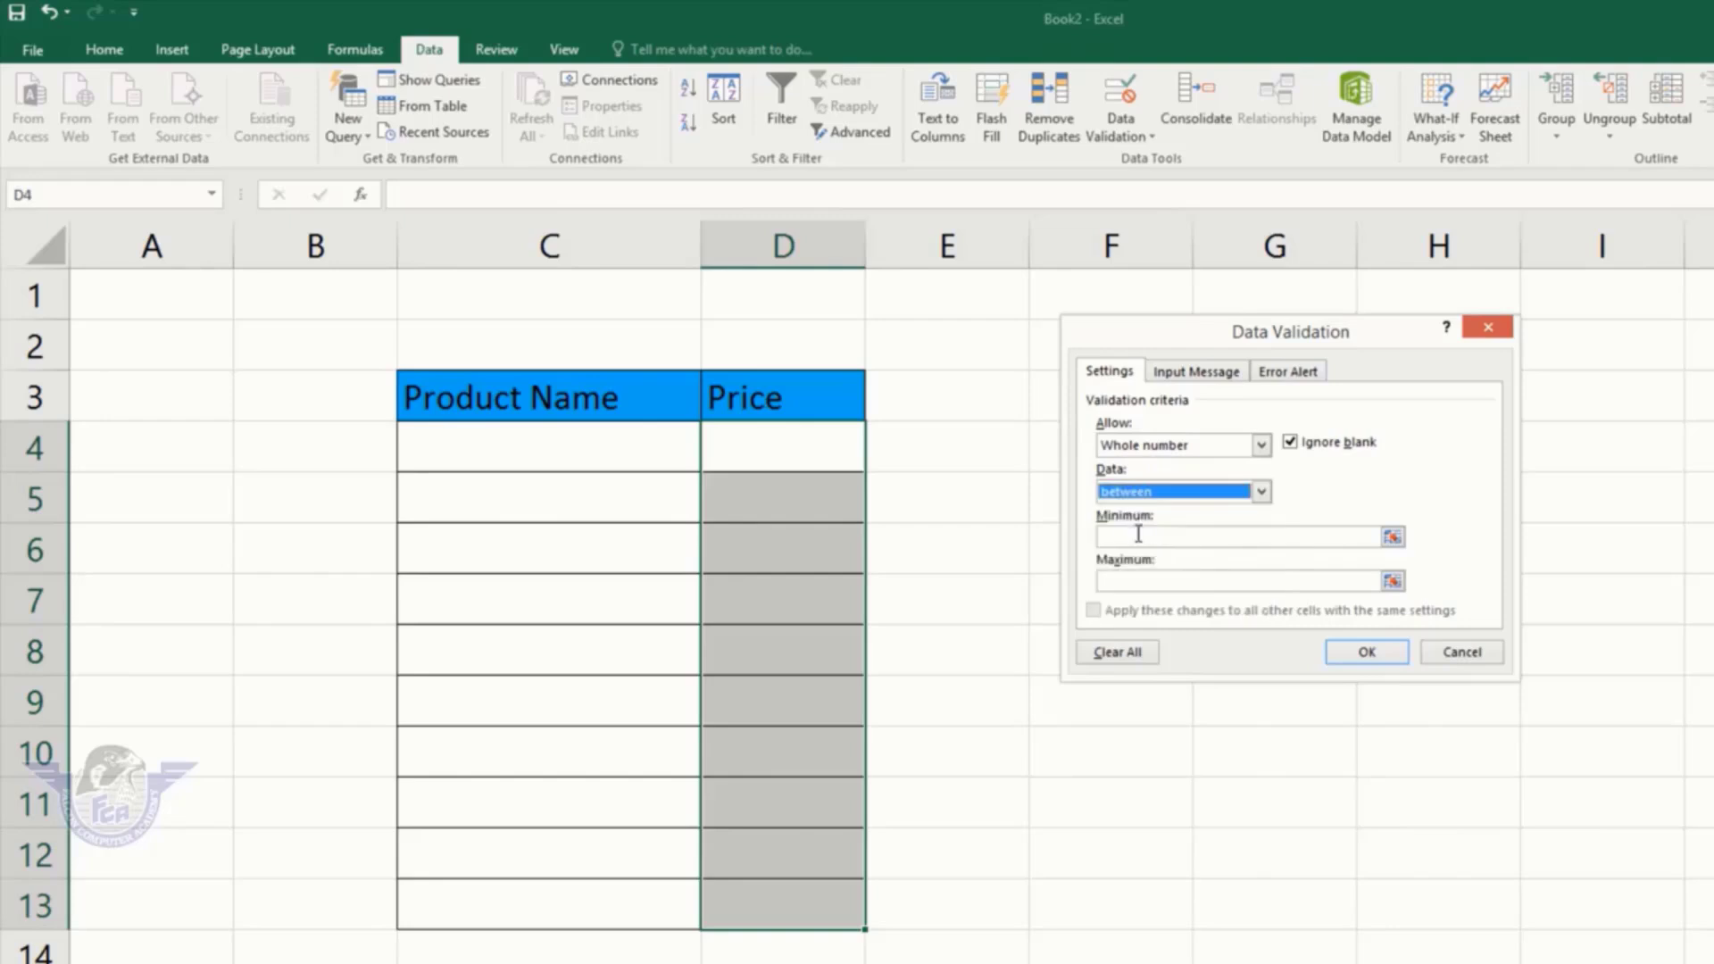
{"action": "left_click", "coordinate": [1138, 534]}
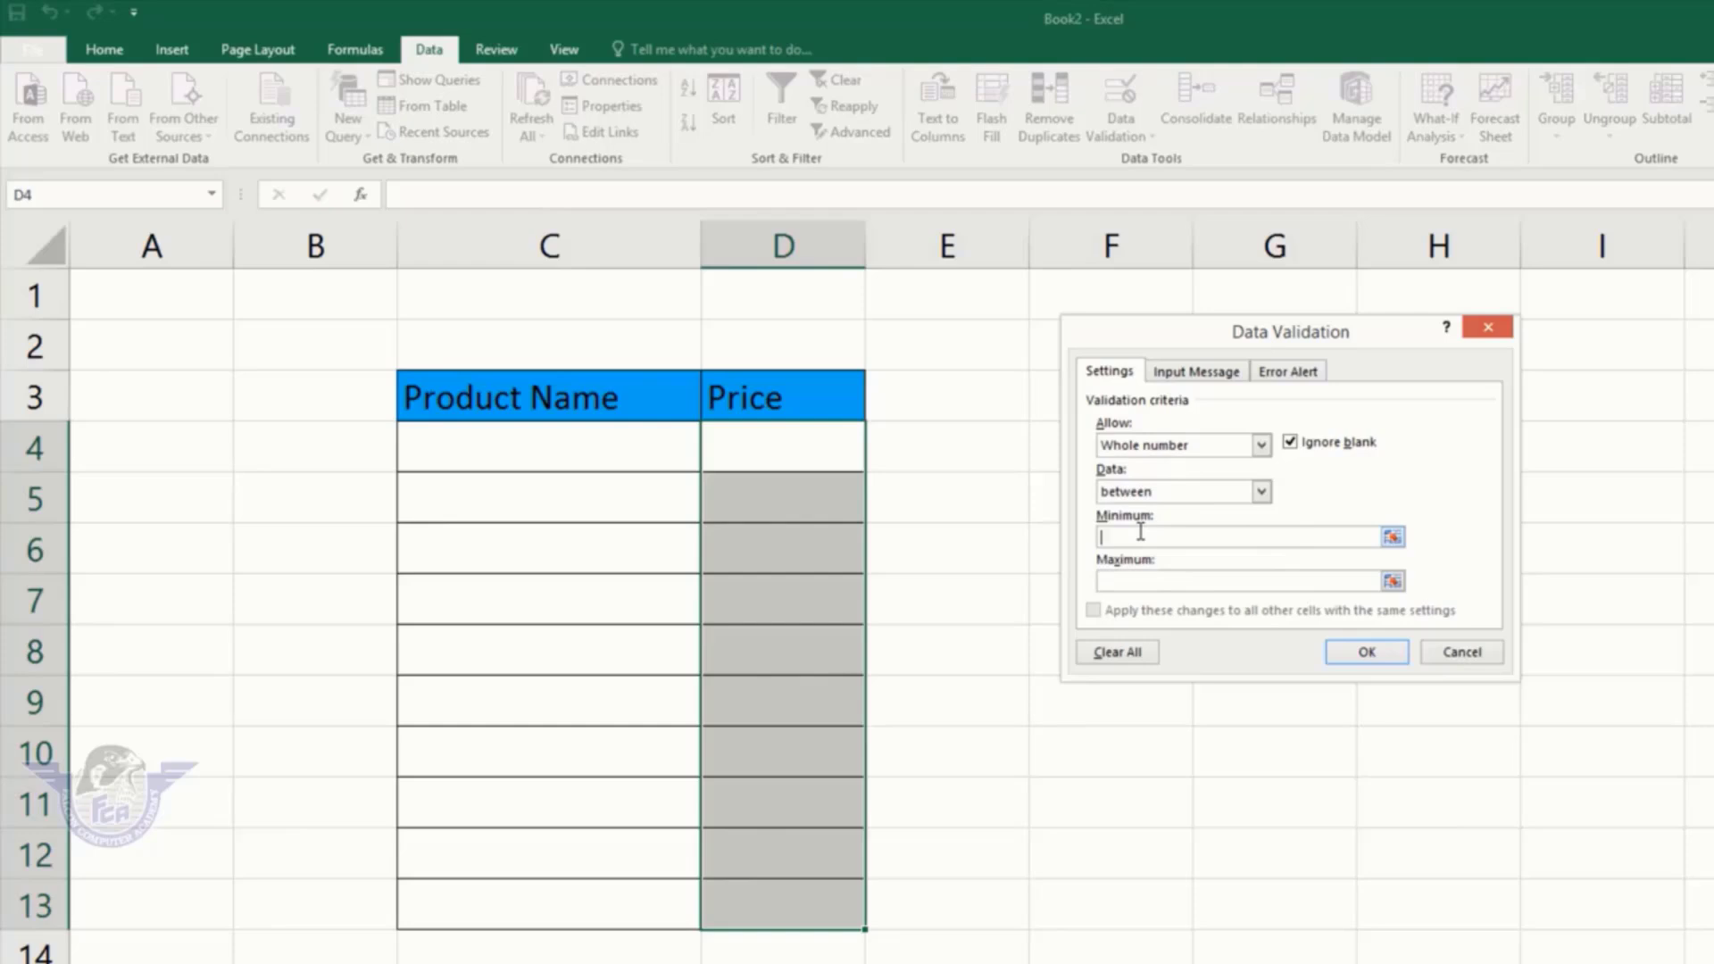
{"action": "type", "text": "100"}
{"action": "left_click", "coordinate": [1125, 580]}
{"action": "type", "text": "200"}
Step: Set the error alert style to Stop and apply the validation rule
{"action": "left_click", "coordinate": [1290, 372]}
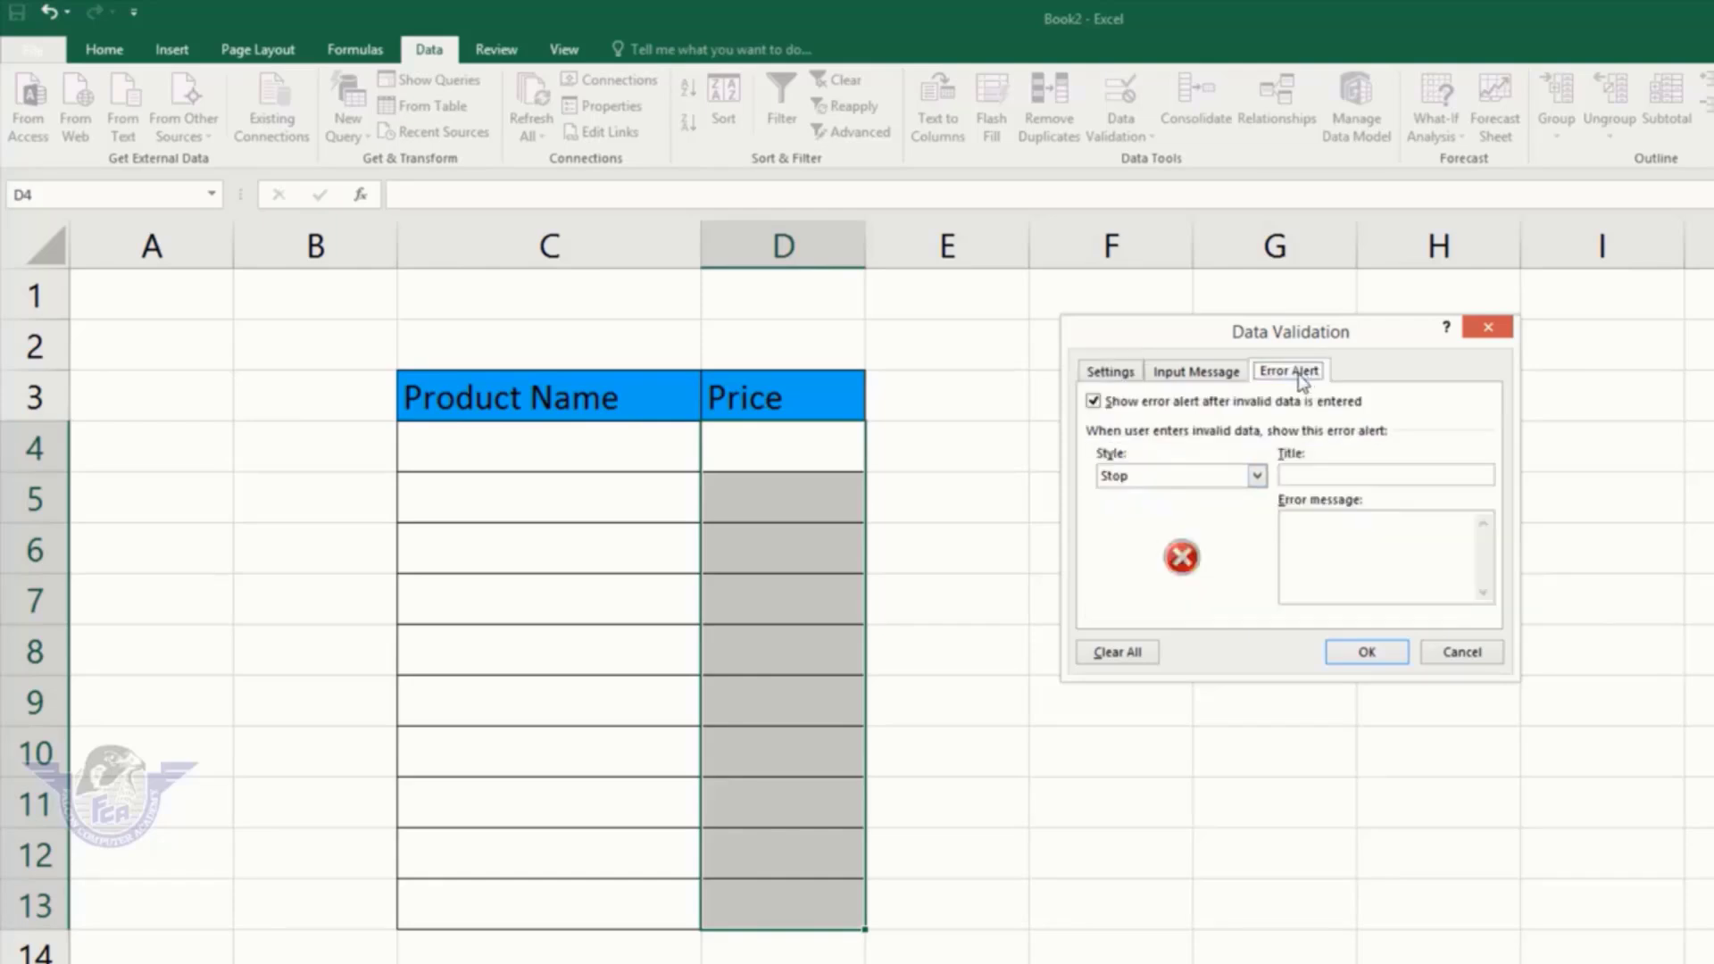
{"action": "left_click", "coordinate": [1181, 480]}
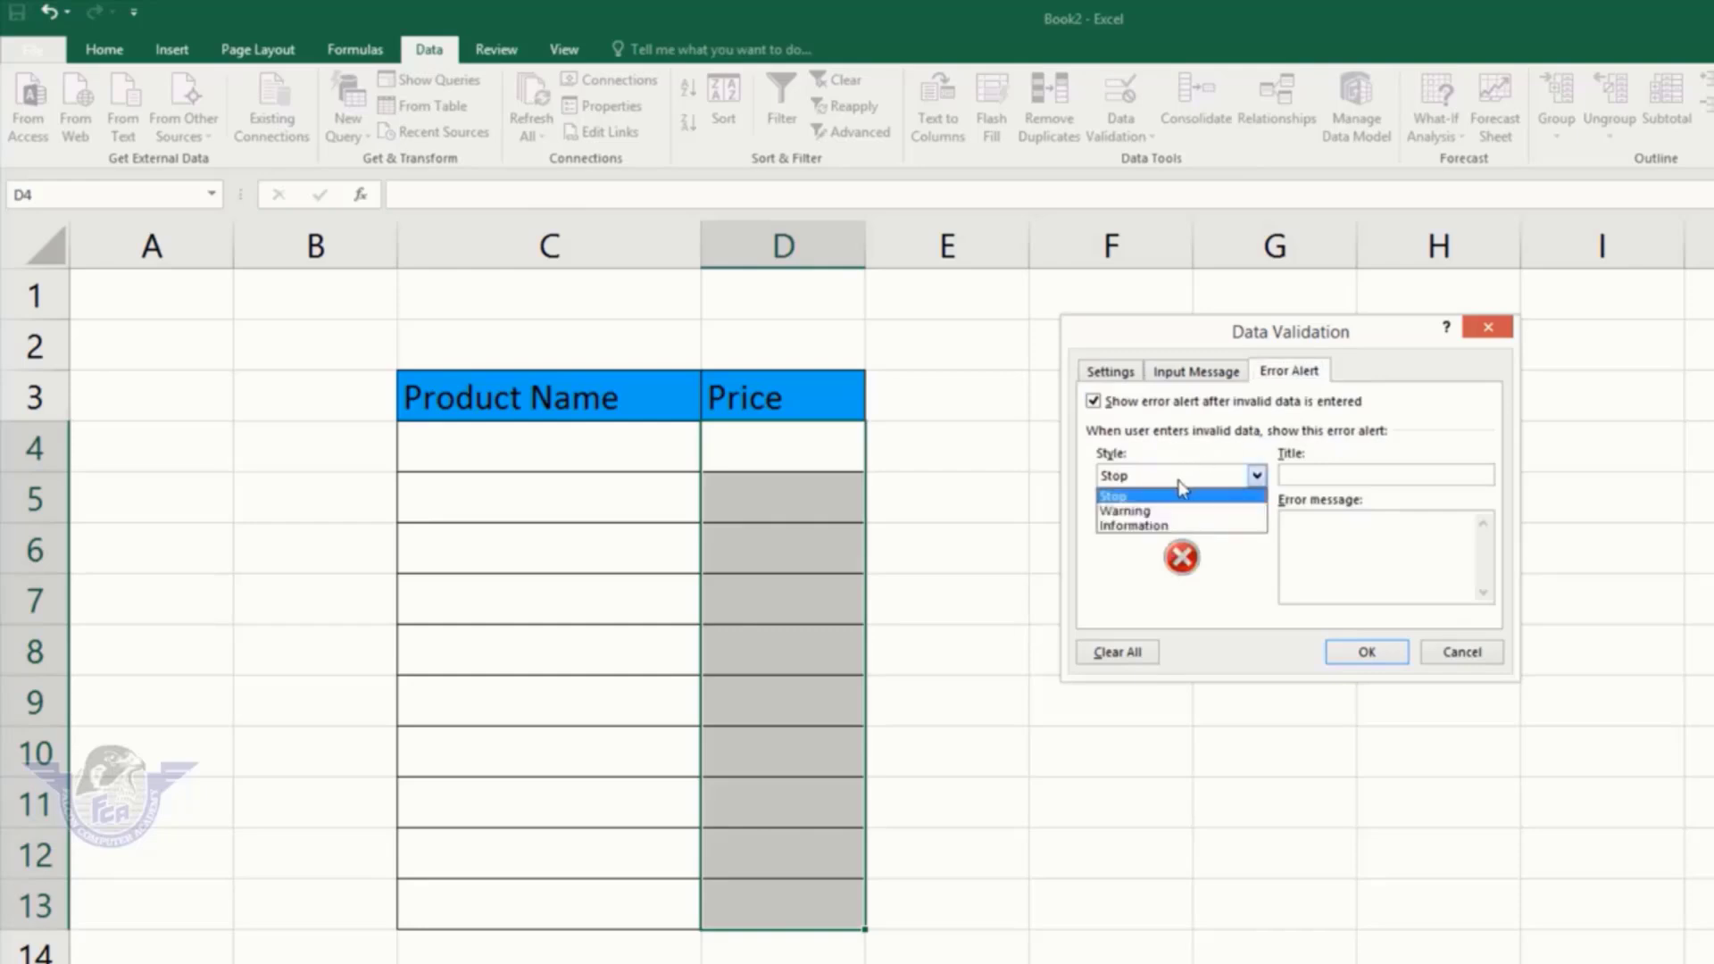
{"action": "left_click", "coordinate": [1123, 497]}
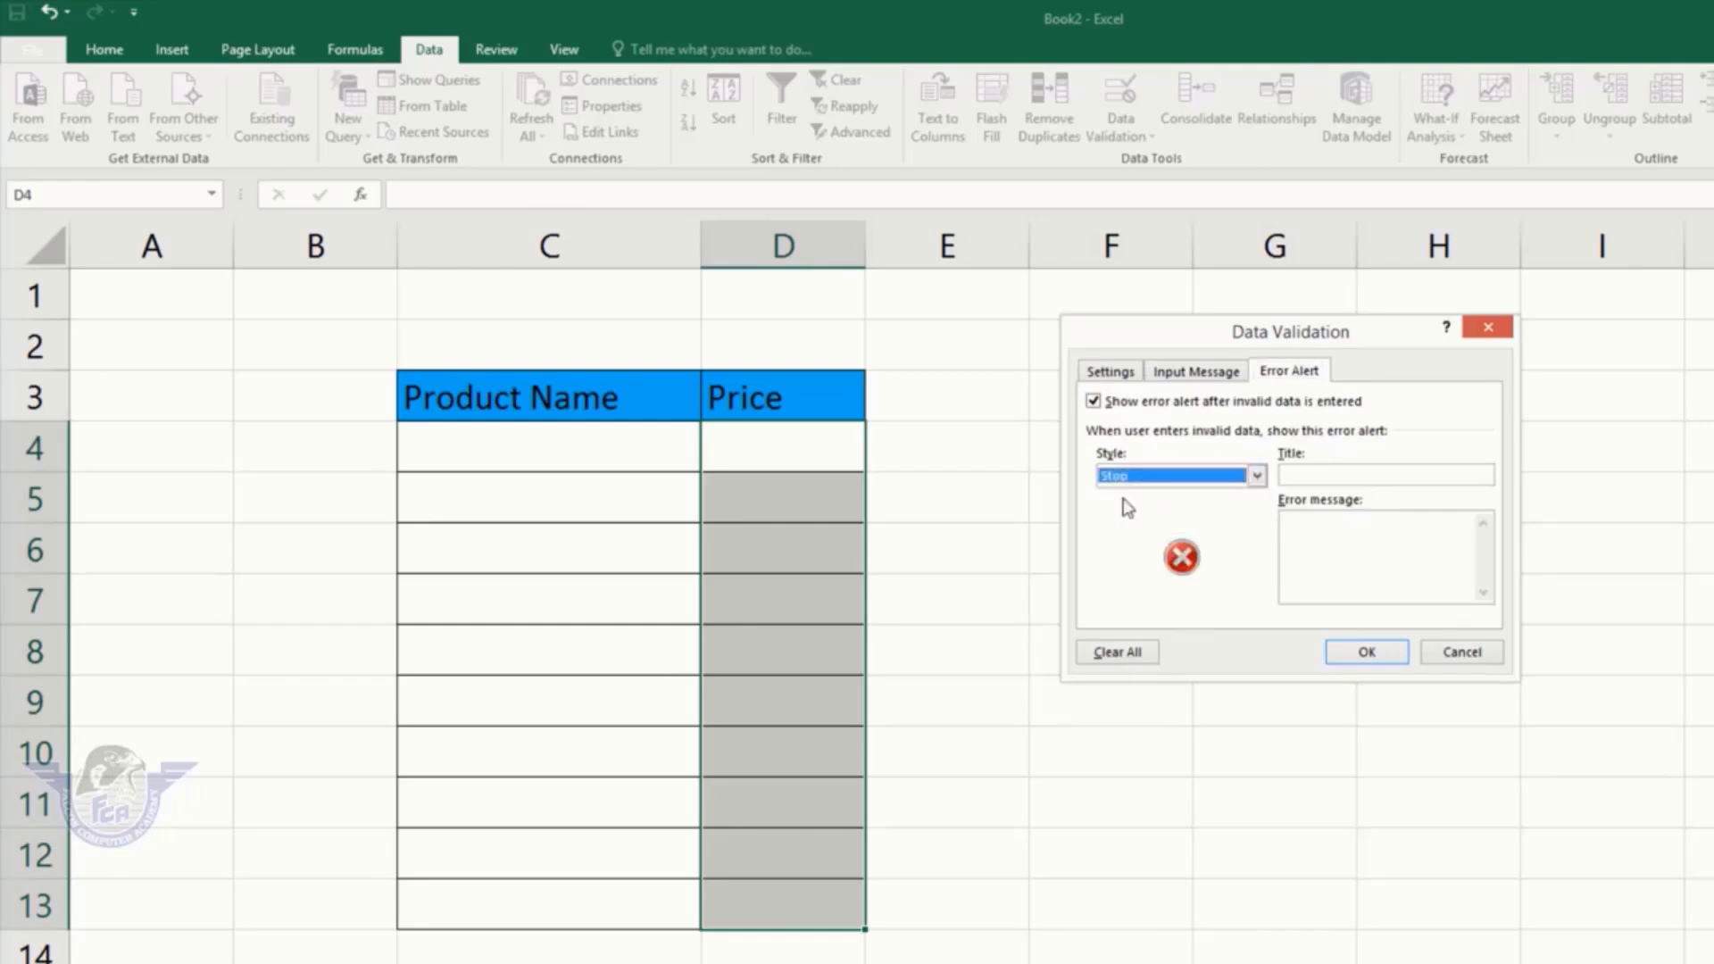
{"action": "left_click", "coordinate": [1366, 652]}
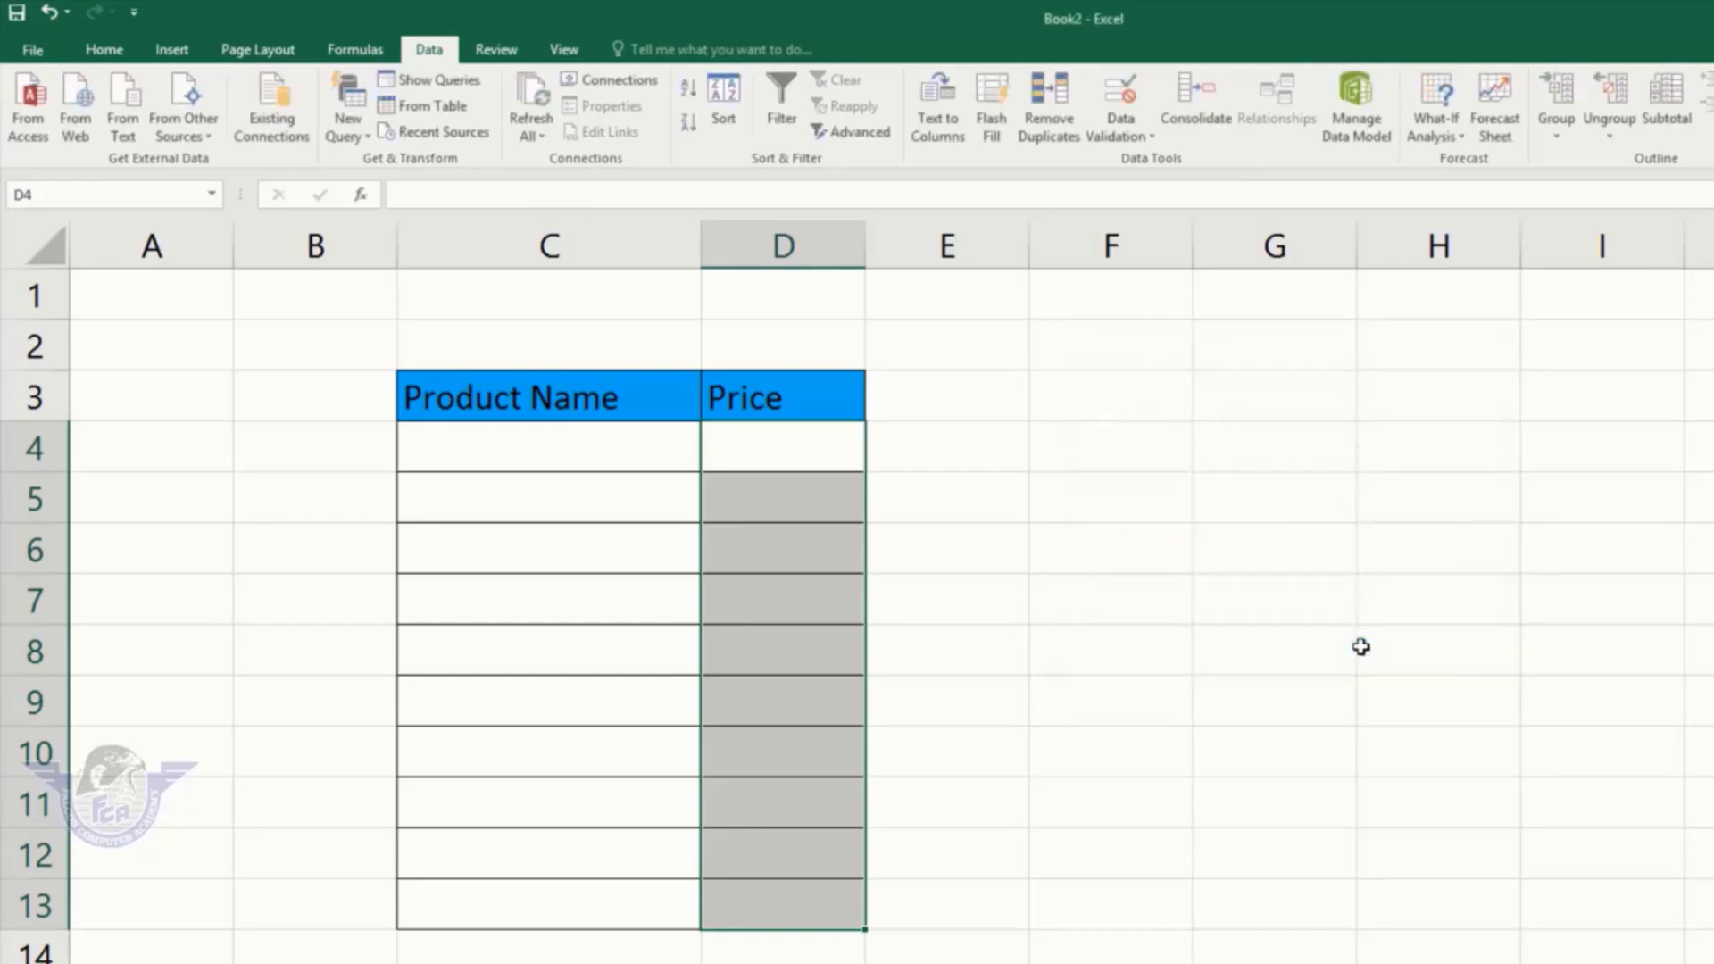
Step: Enter prices 100, 150, 200 and 199 into D4:D7
{"action": "left_click", "coordinate": [734, 445]}
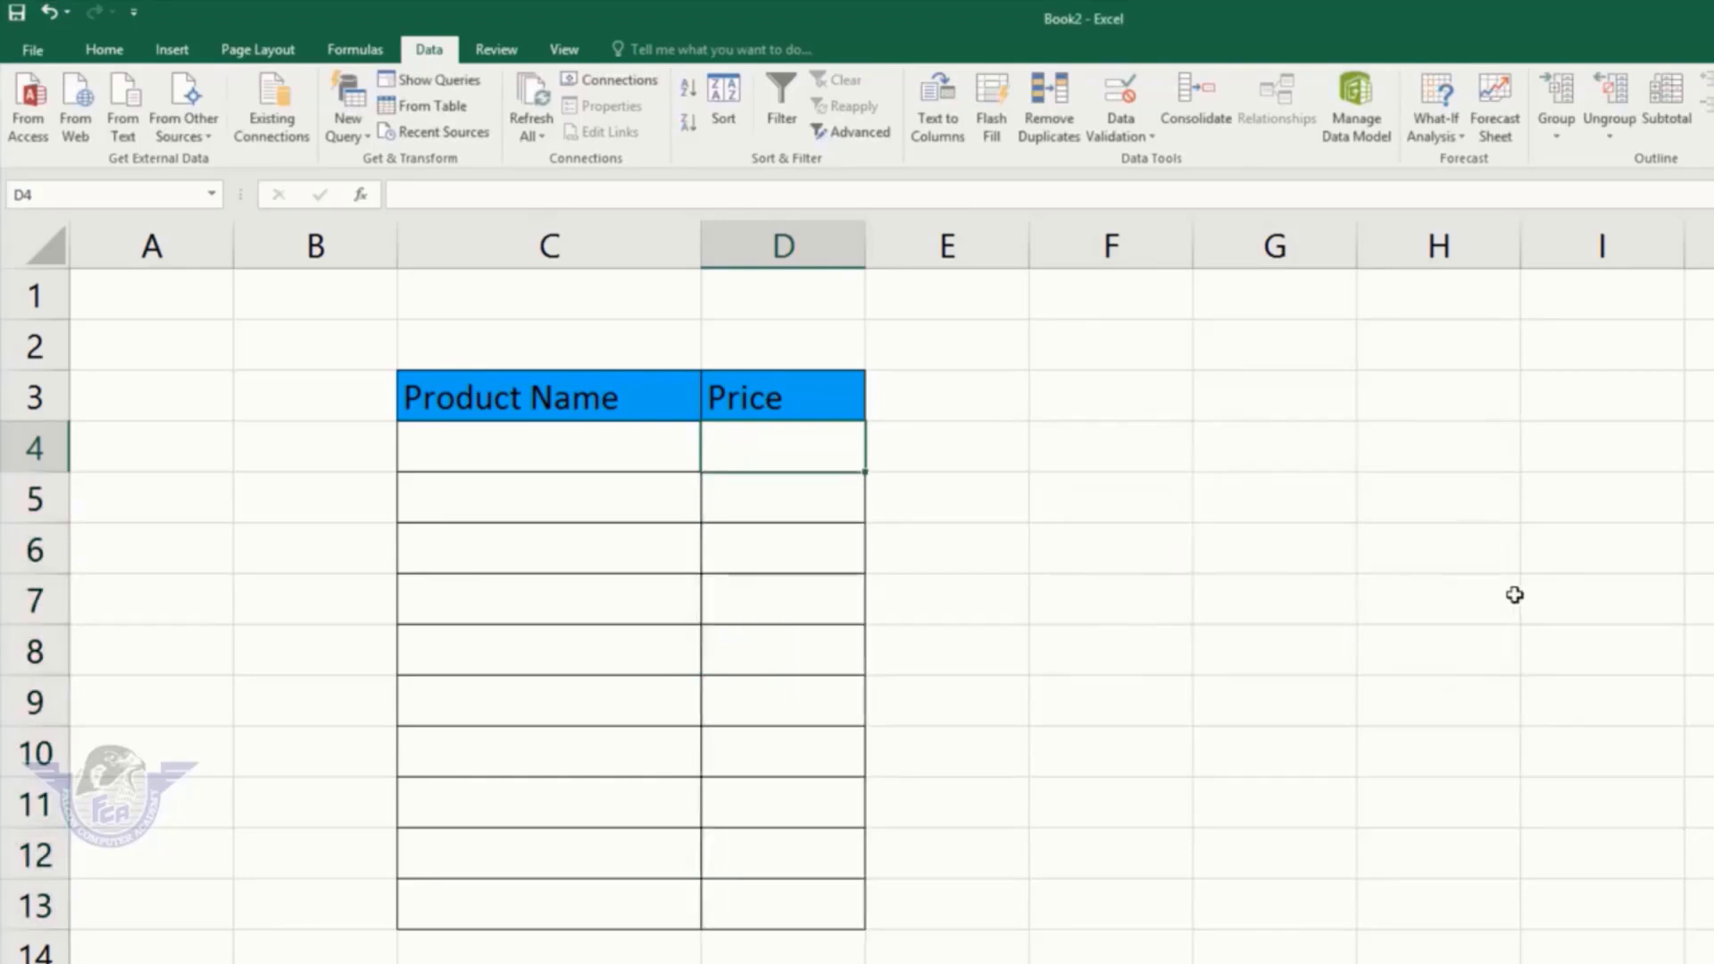
{"action": "type", "text": "100"}
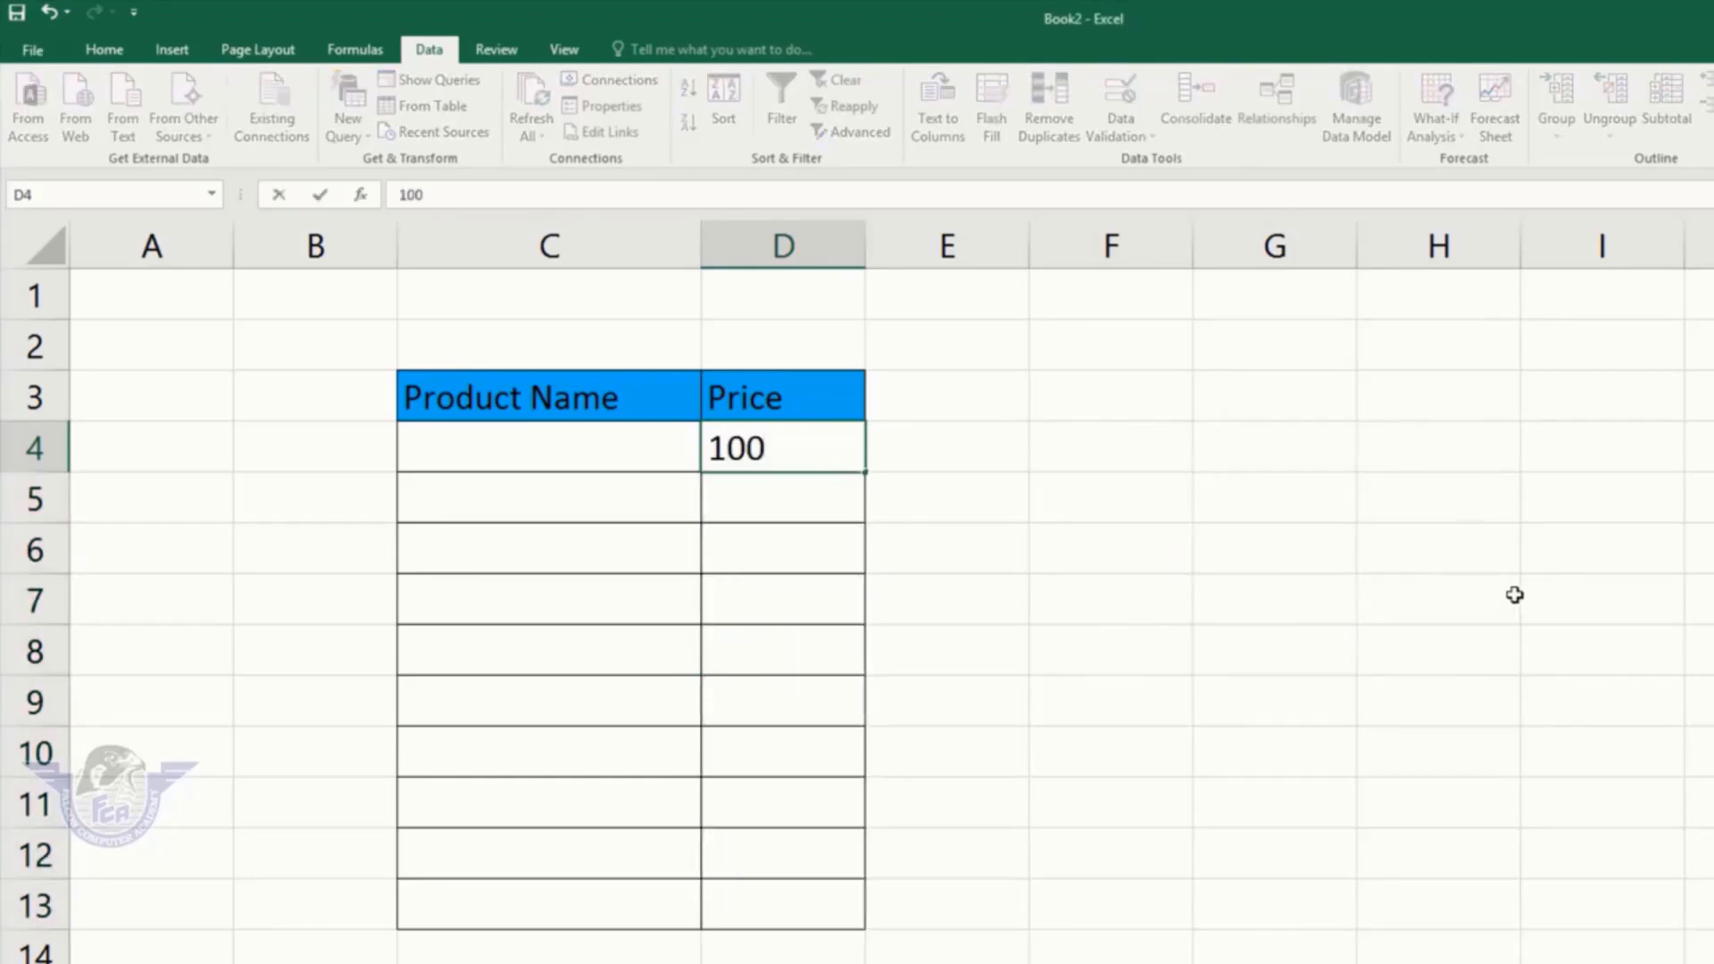
{"action": "key", "text": "Return"}
{"action": "type", "text": "150"}
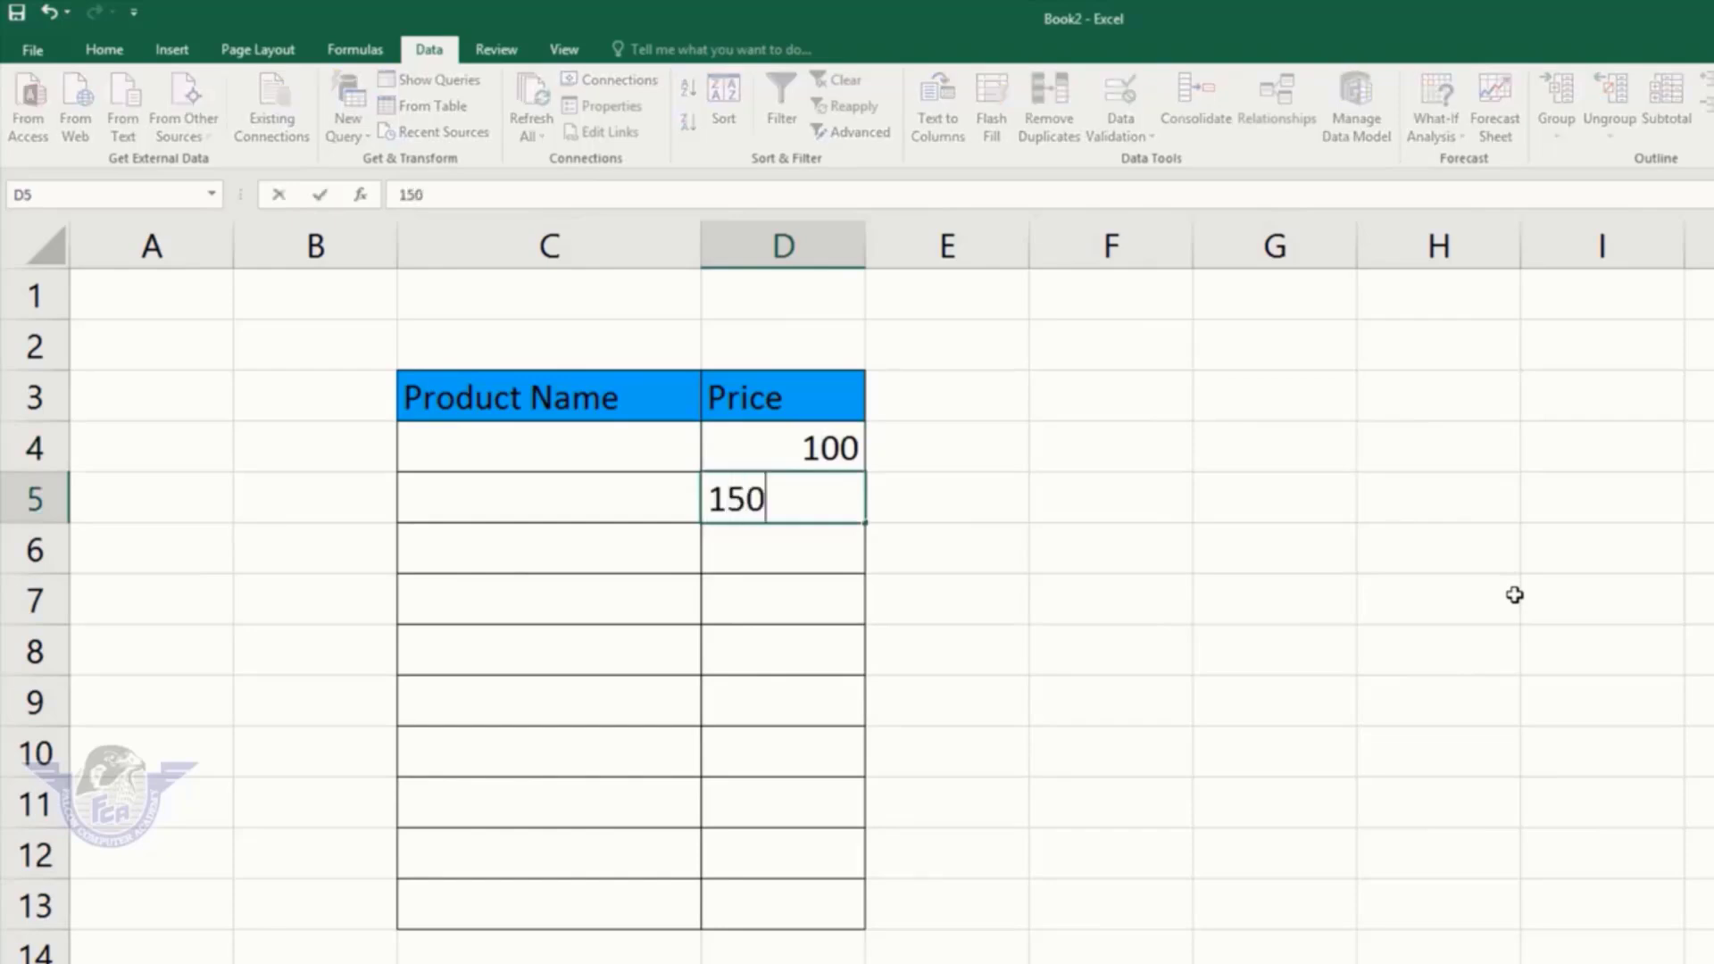
{"action": "key", "text": "Return"}
{"action": "type", "text": "200"}
{"action": "key", "text": "Return"}
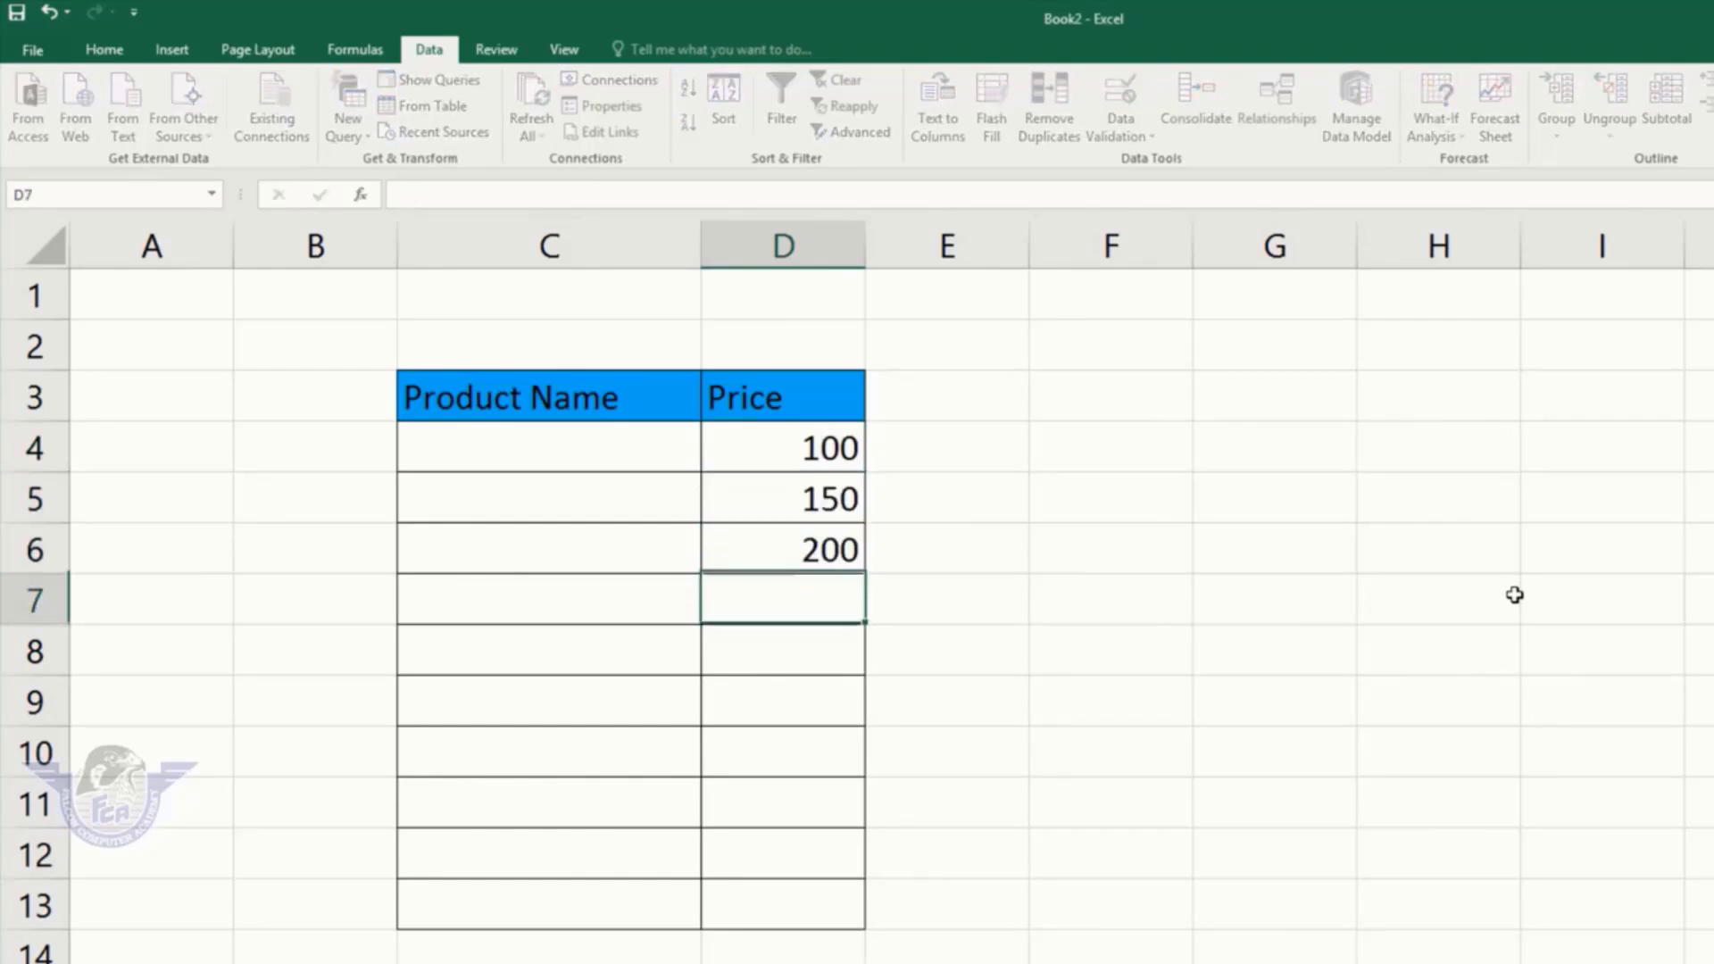
{"action": "type", "text": "199"}
{"action": "key", "text": "Return"}
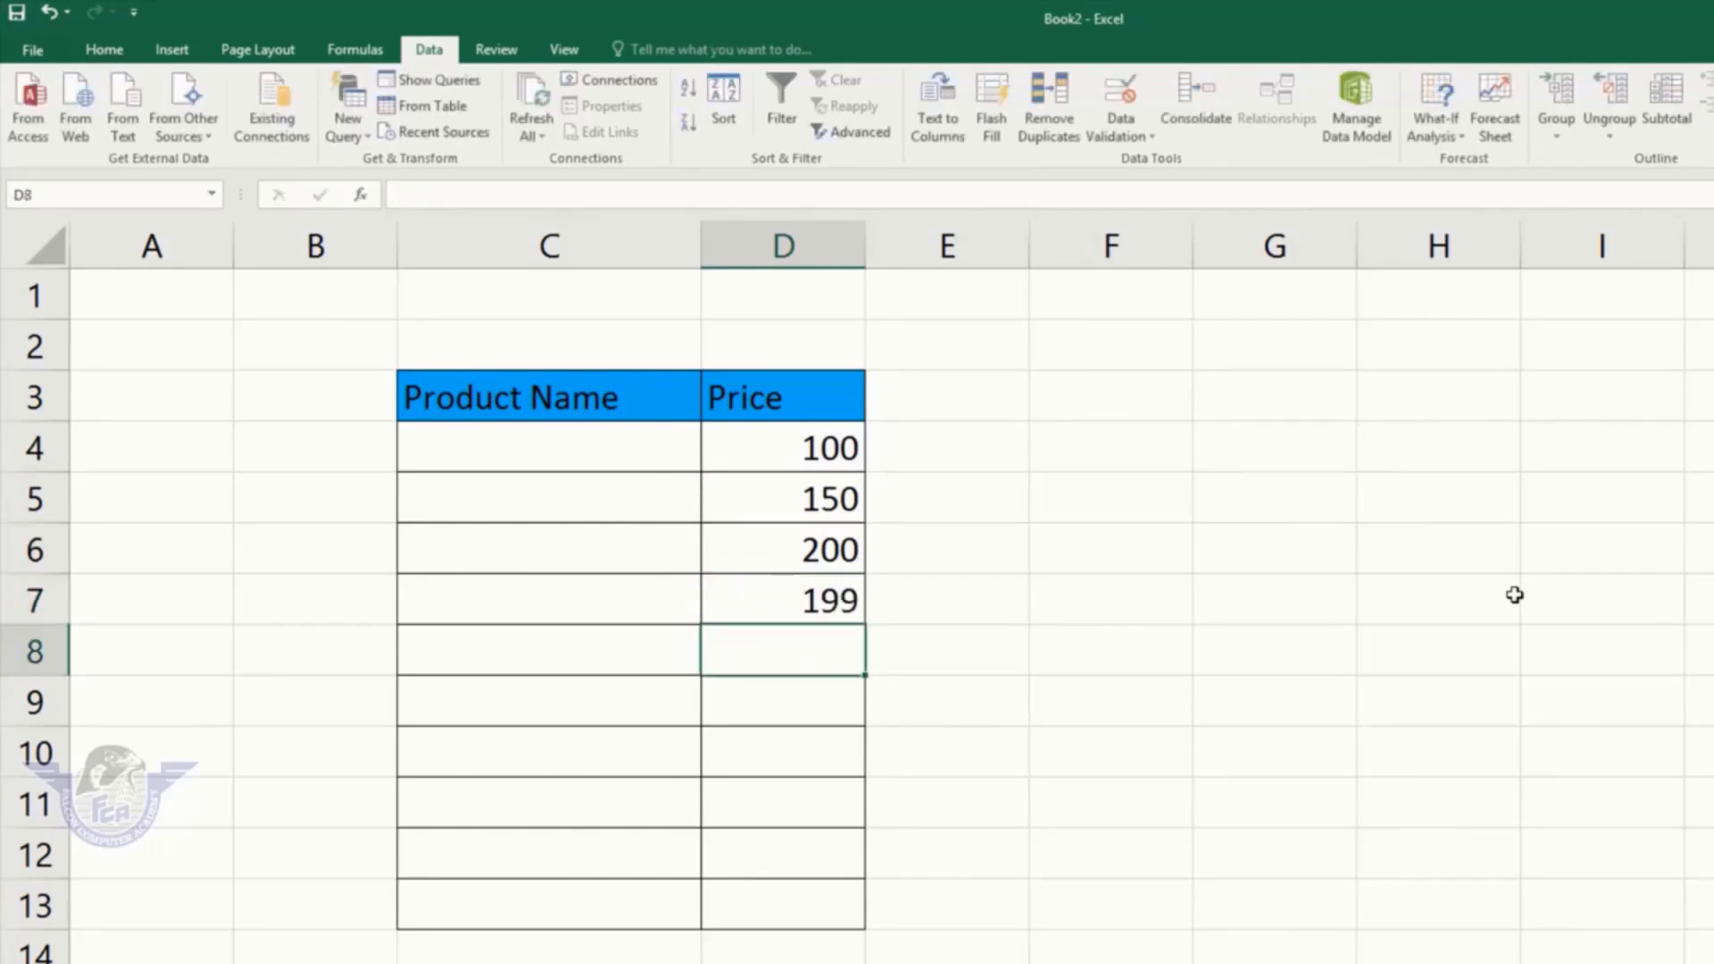
Step: Test the limits by entering 201 and then 99 in D8, cancelling each rejection
{"action": "type", "text": "201"}
{"action": "key", "text": "Return"}
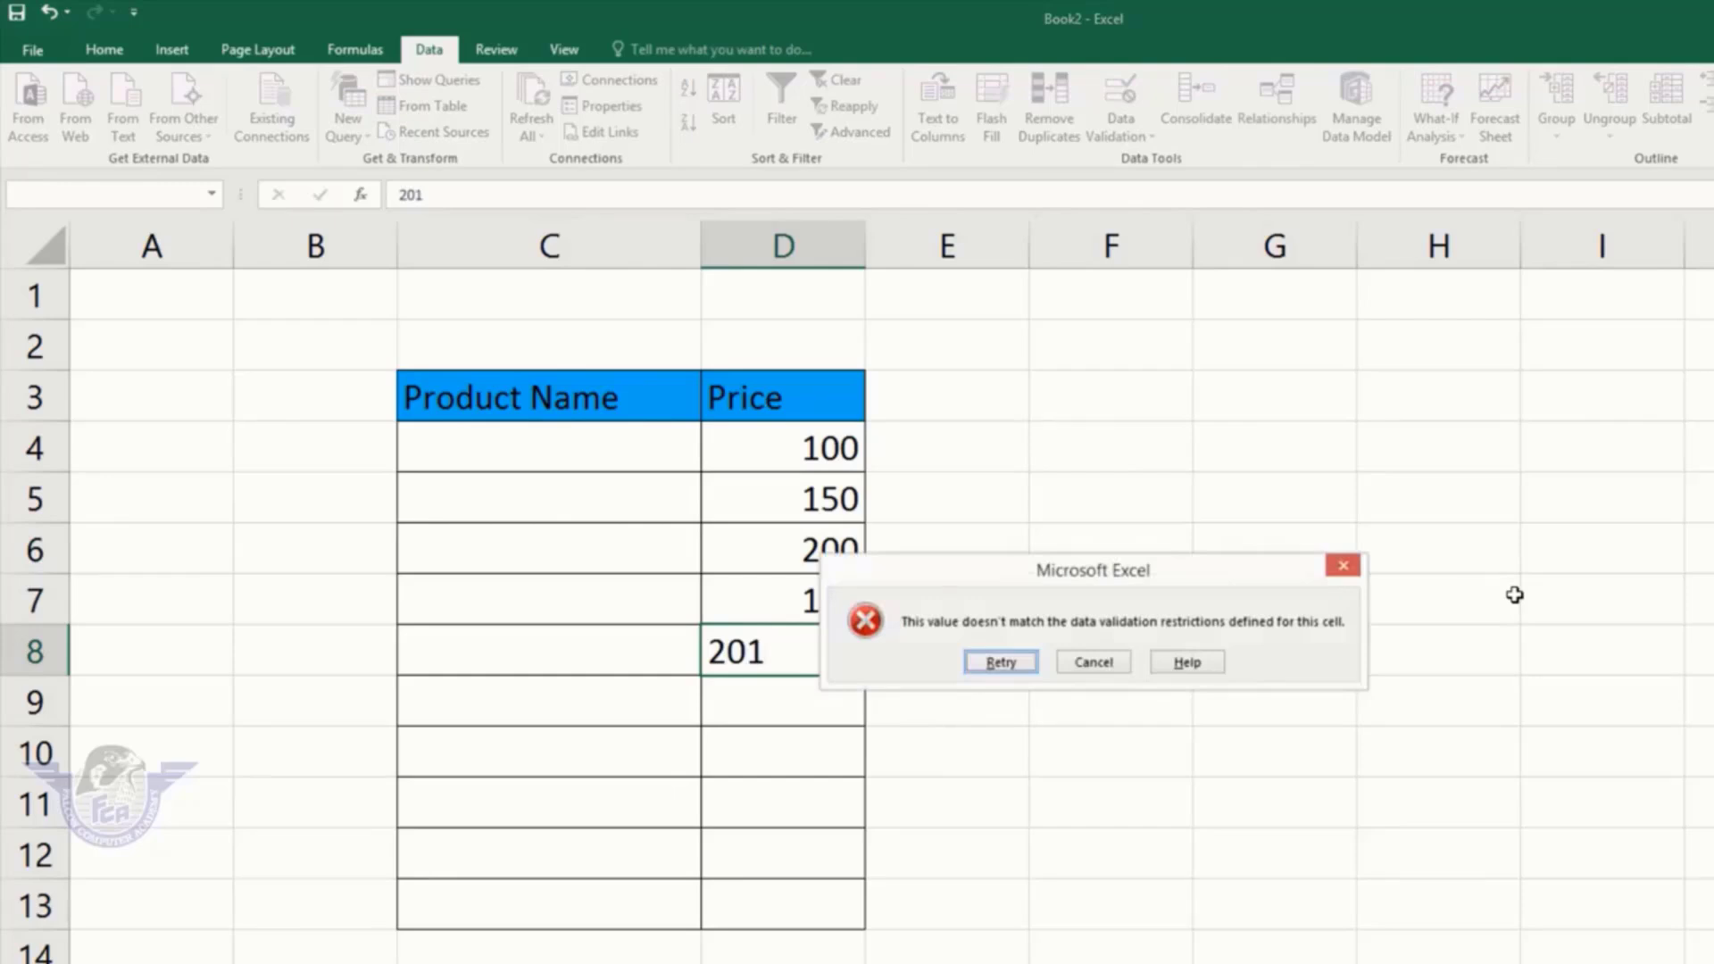
{"action": "left_click", "coordinate": [1093, 661]}
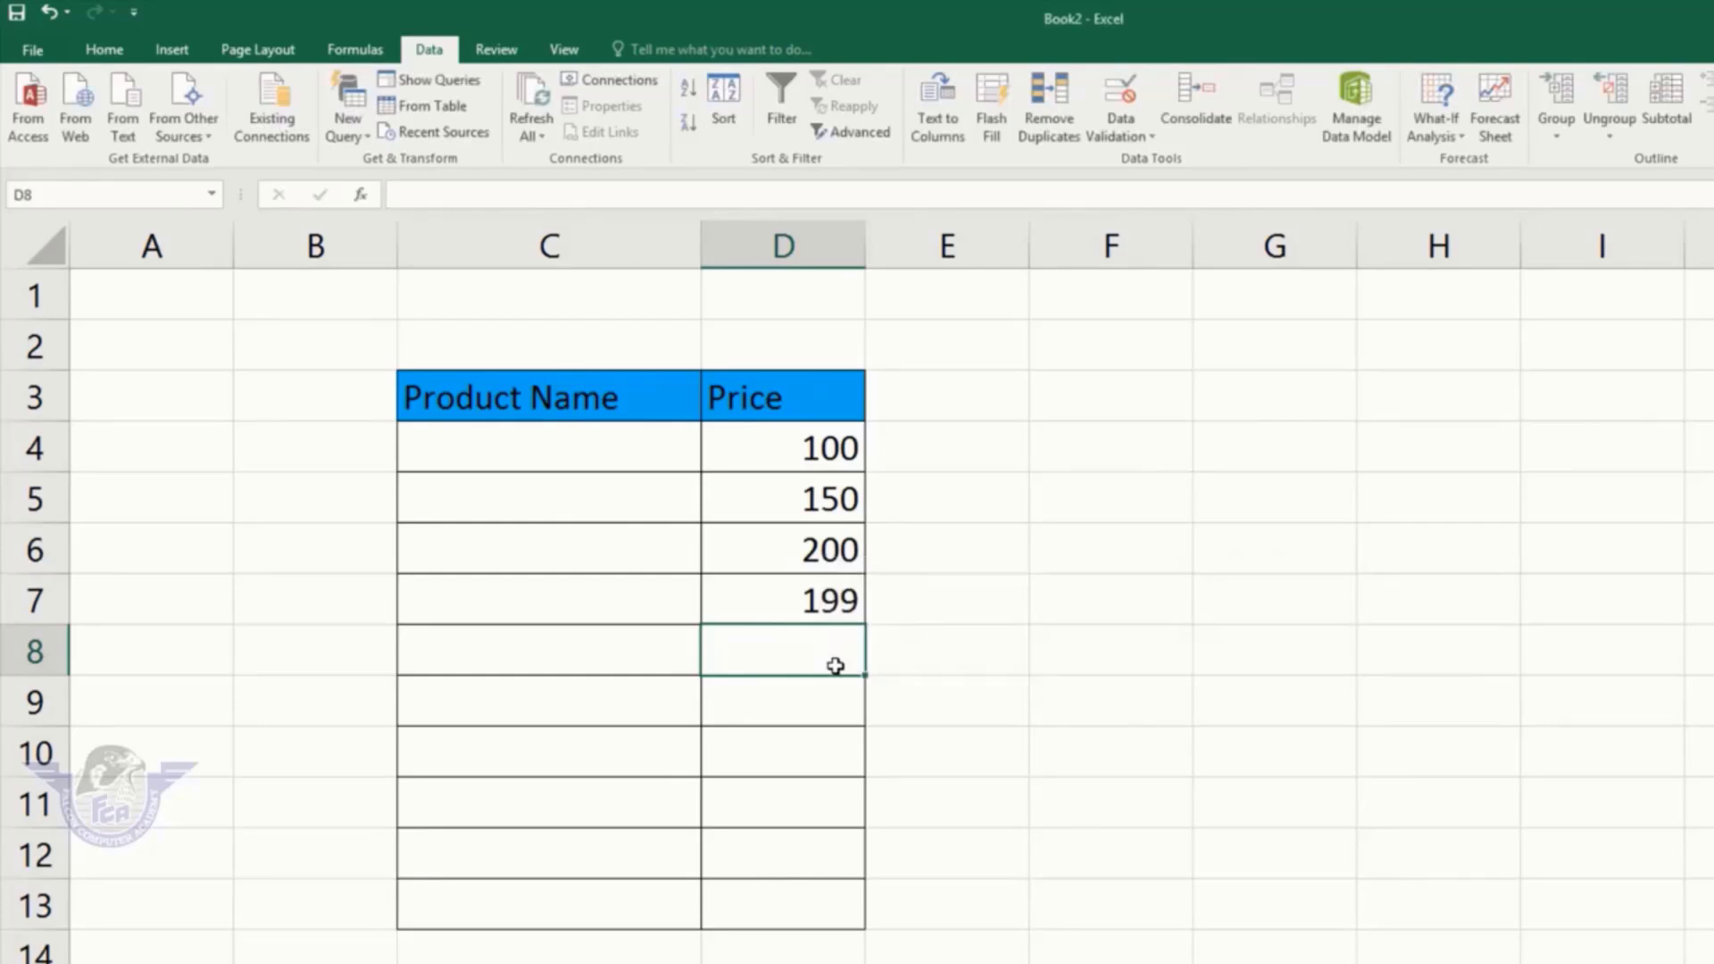
{"action": "type", "text": "99"}
{"action": "key", "text": "Return"}
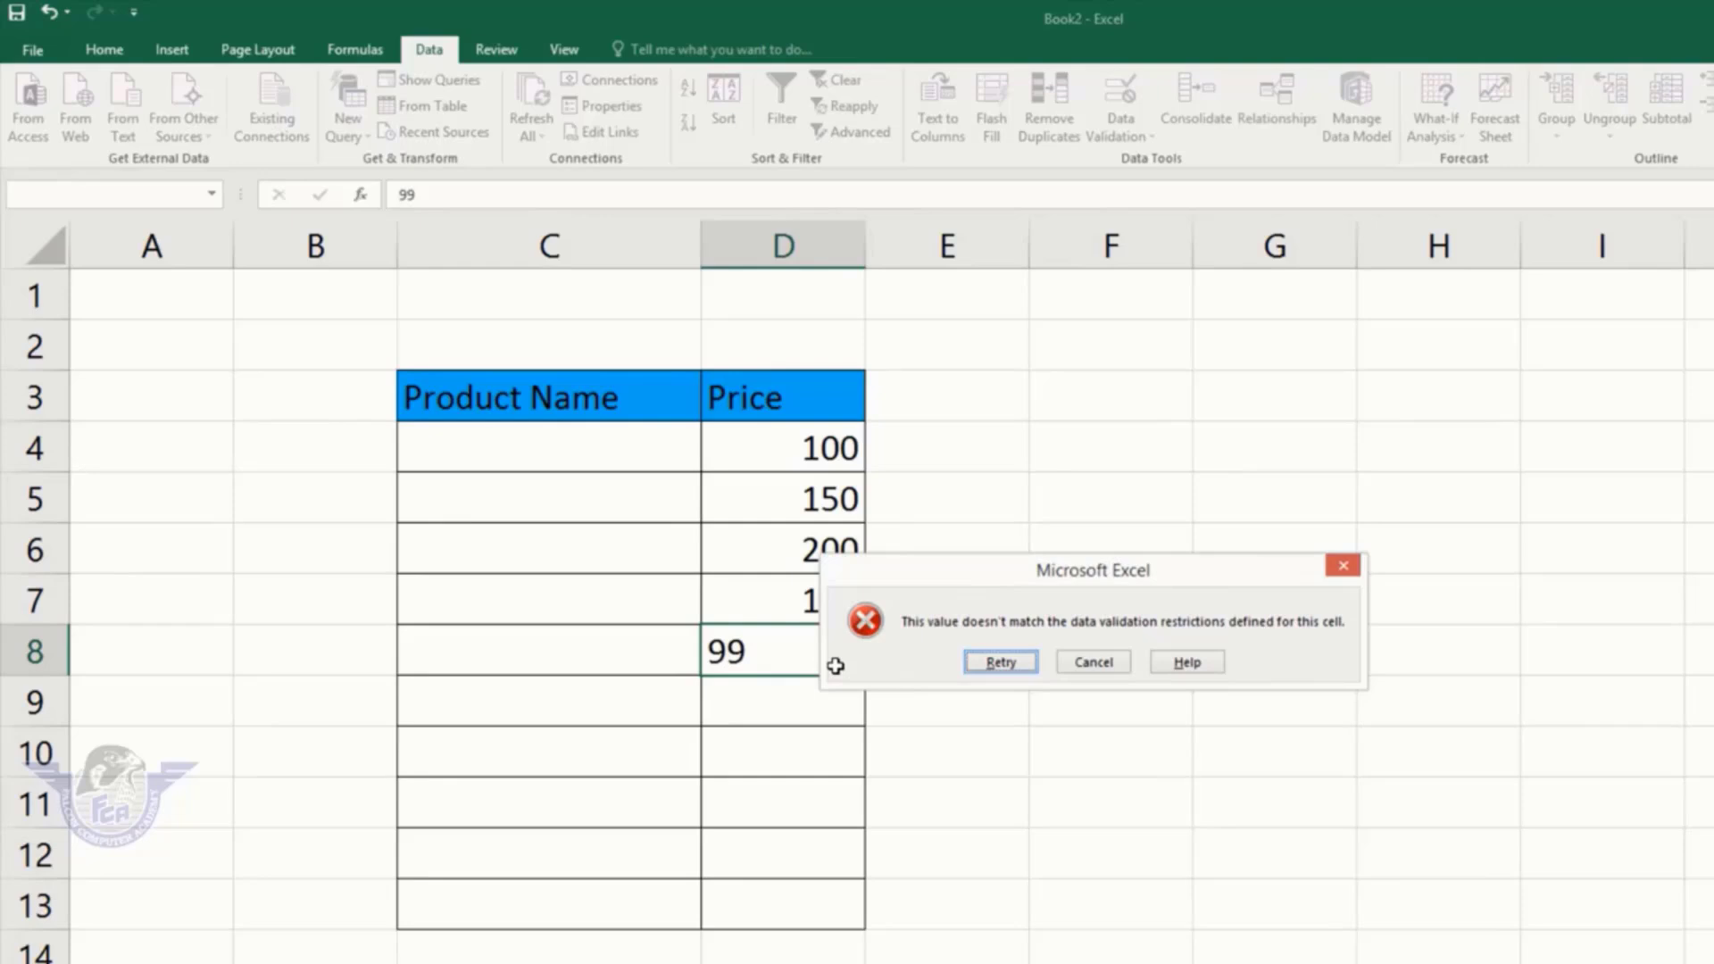
{"action": "key", "text": "Escape"}
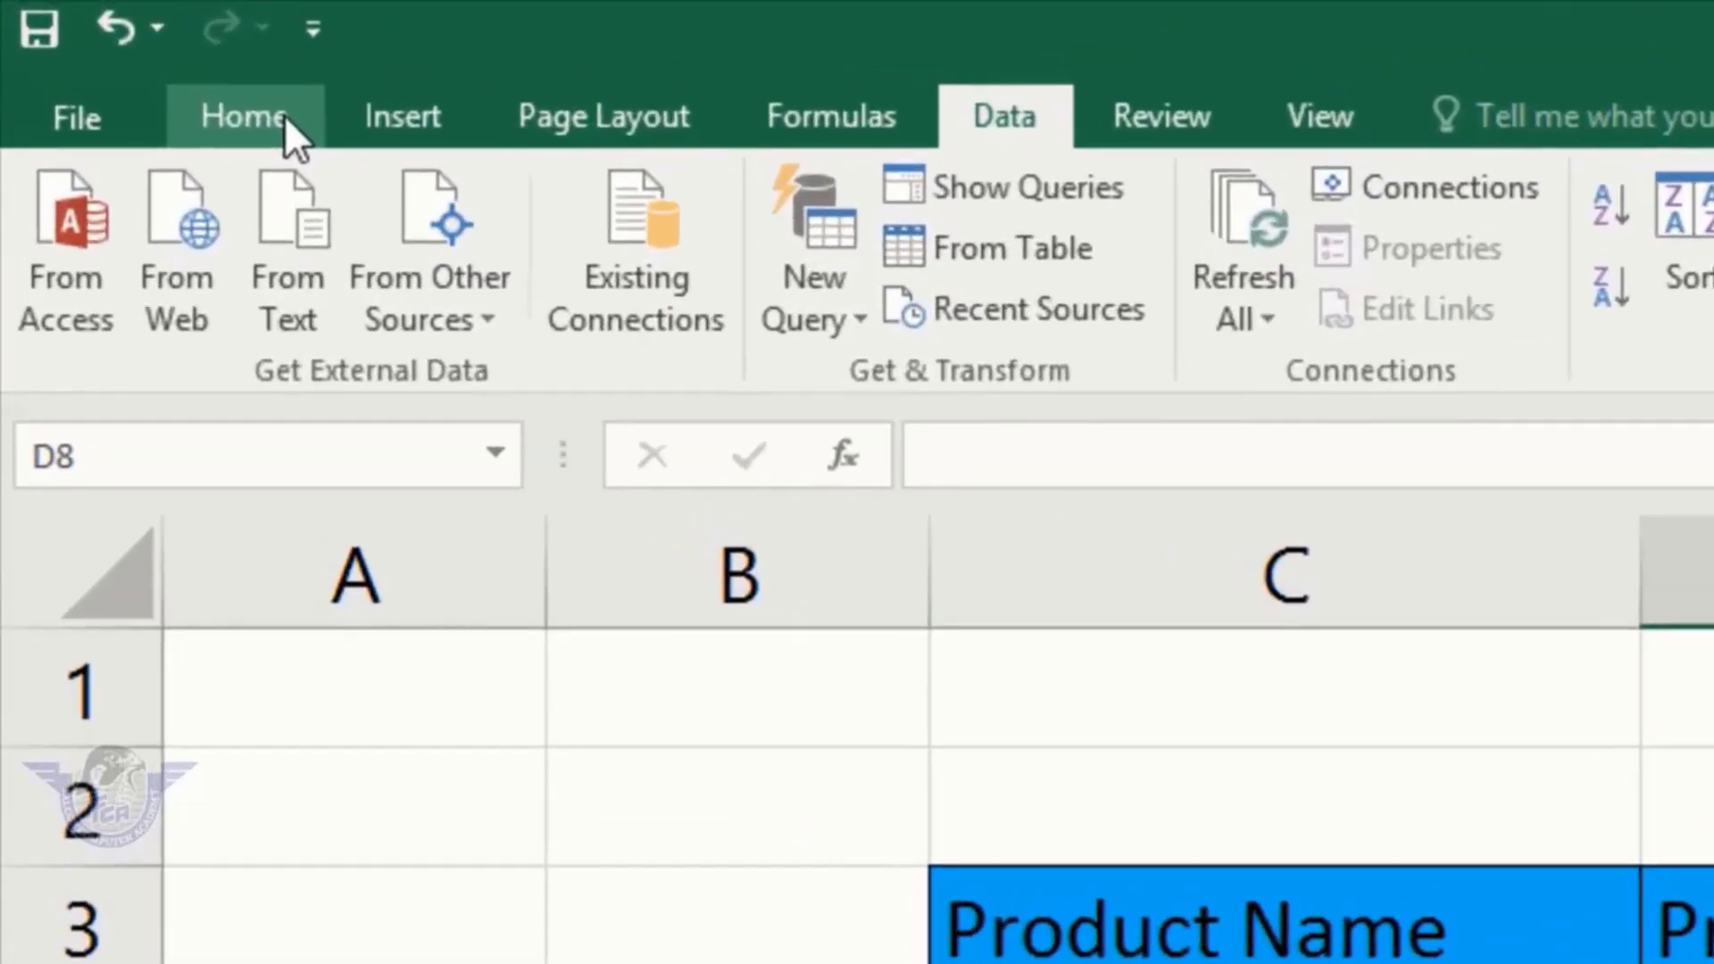
Step: Select all cells carrying data validation using Find & Select
{"action": "left_click", "coordinate": [284, 116]}
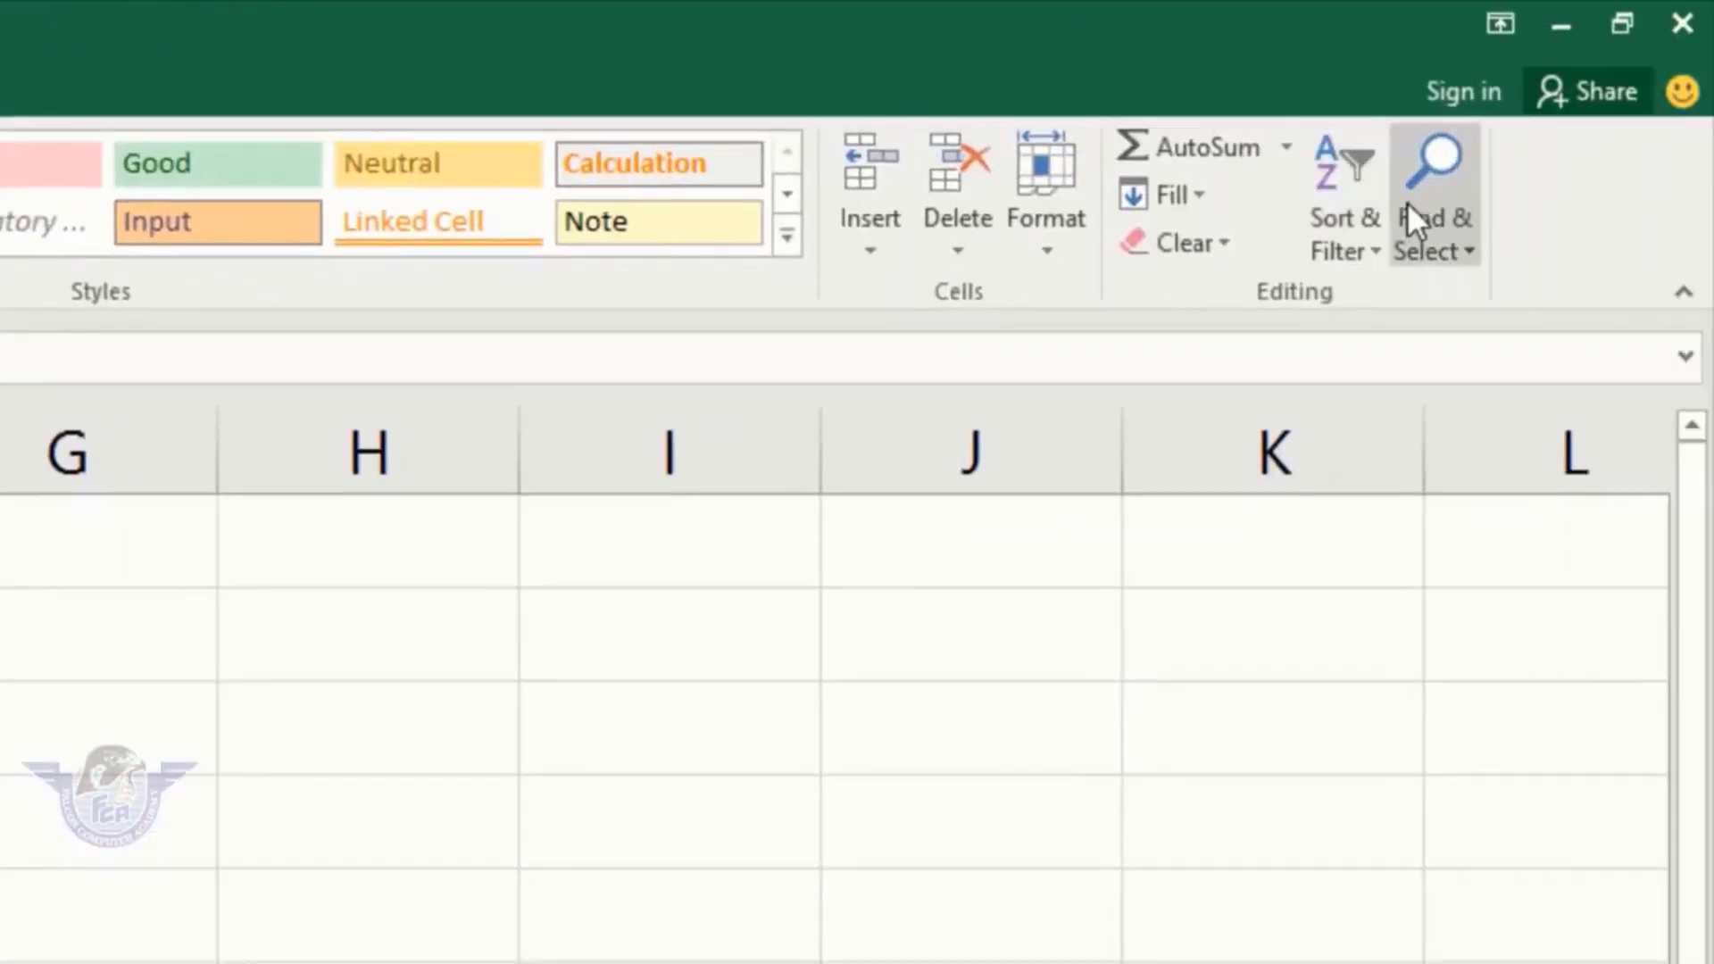
{"action": "left_click", "coordinate": [1422, 202]}
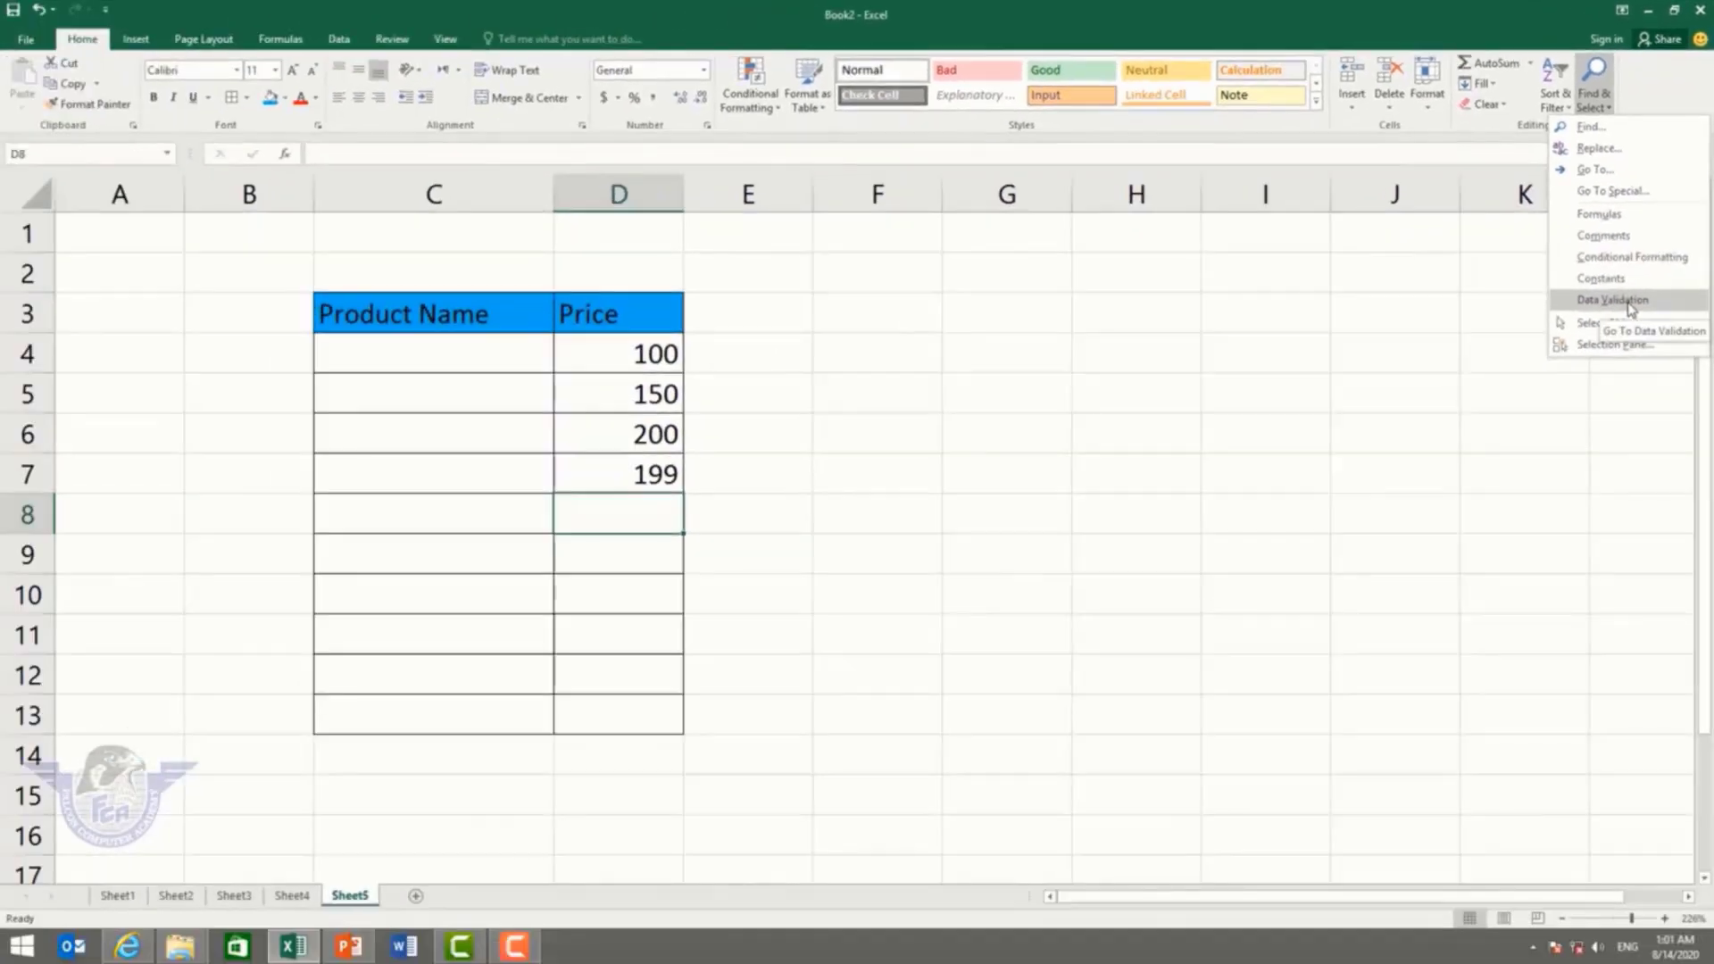
{"action": "left_click", "coordinate": [1632, 308]}
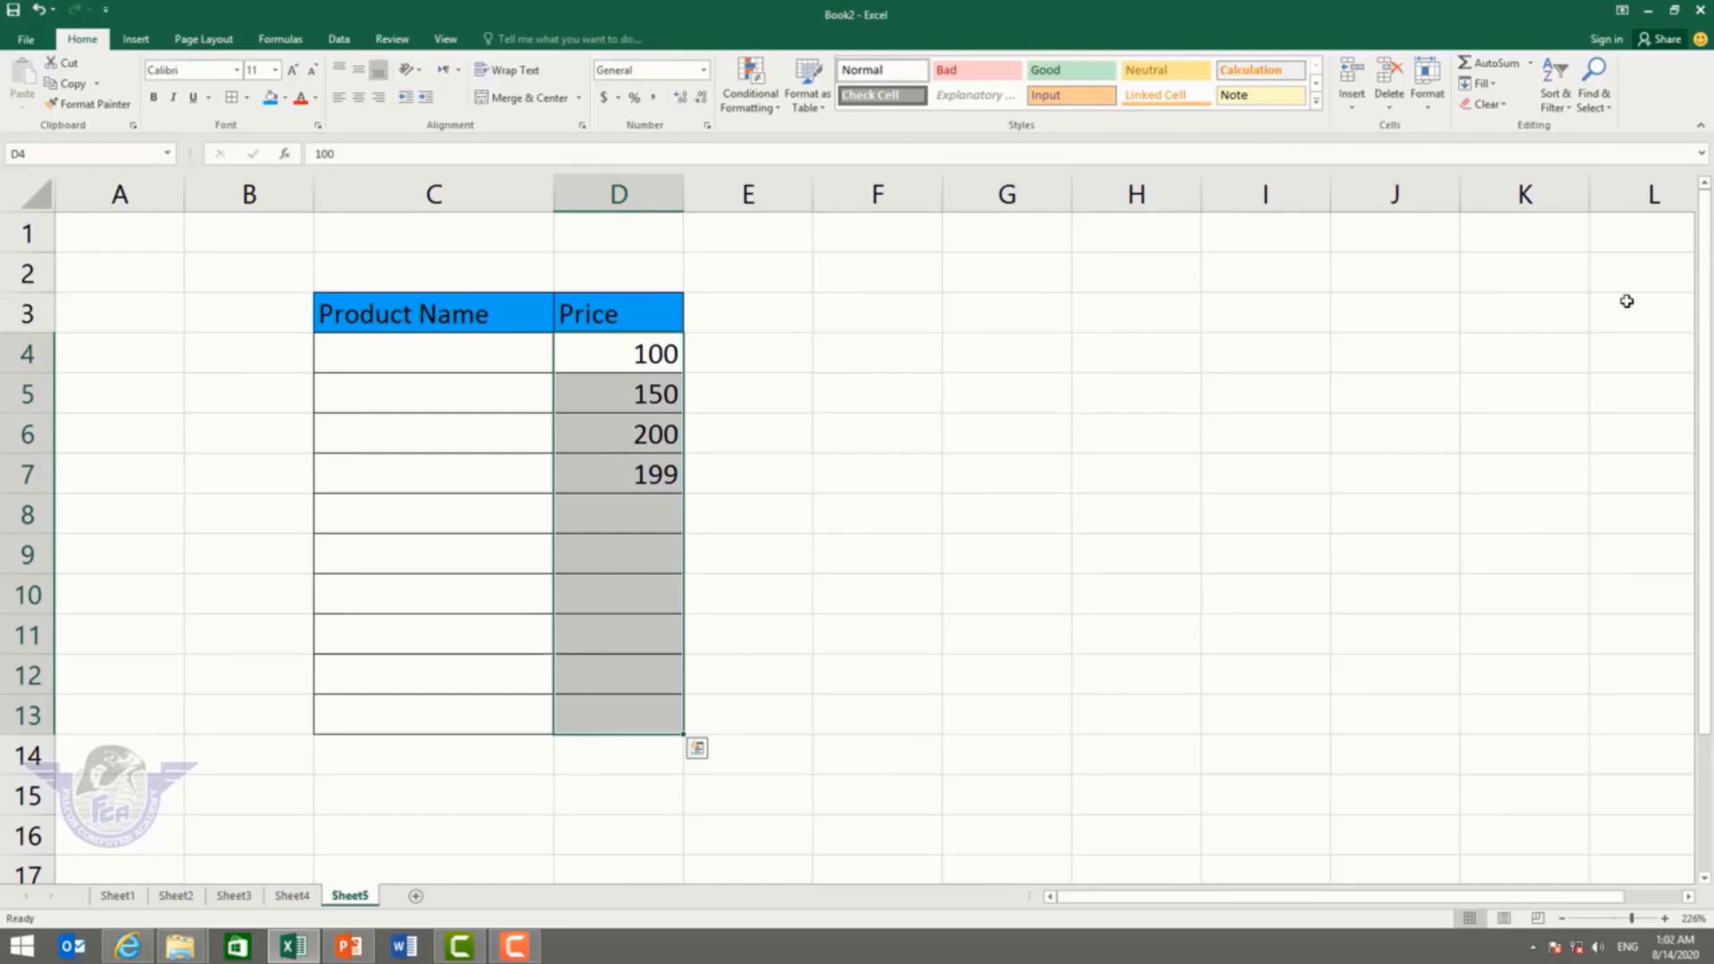
Step: Clear all validation rules from the selected Price cells
{"action": "left_click", "coordinate": [352, 43]}
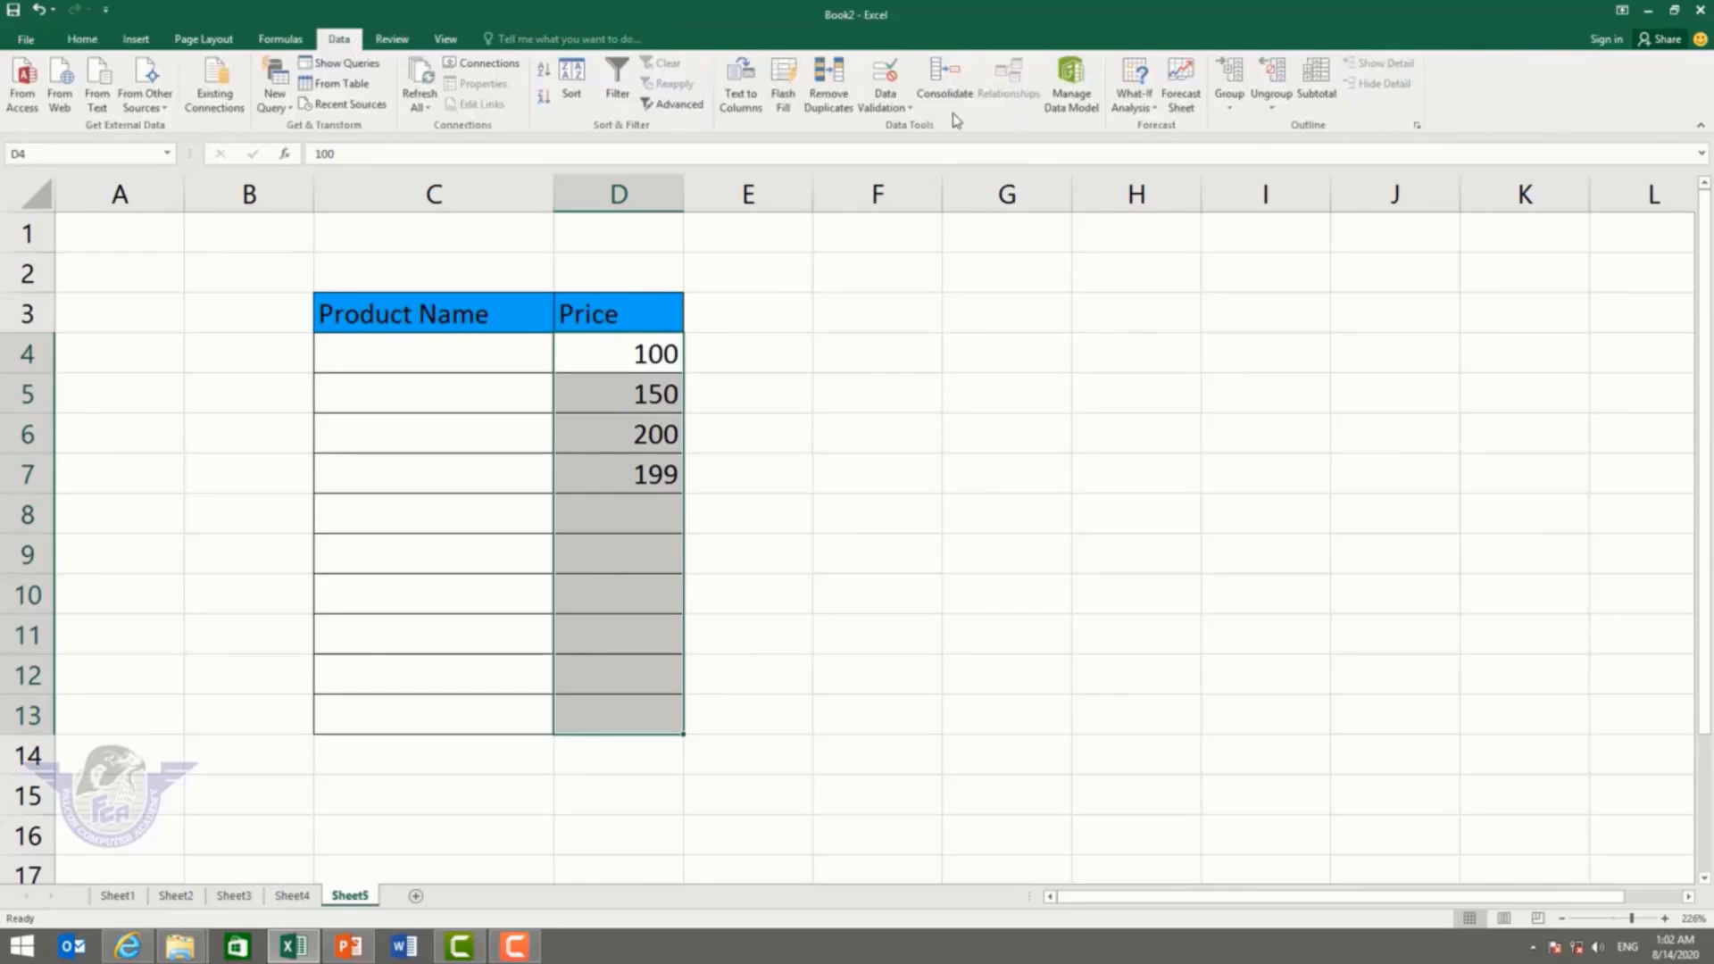
{"action": "left_click", "coordinate": [886, 100]}
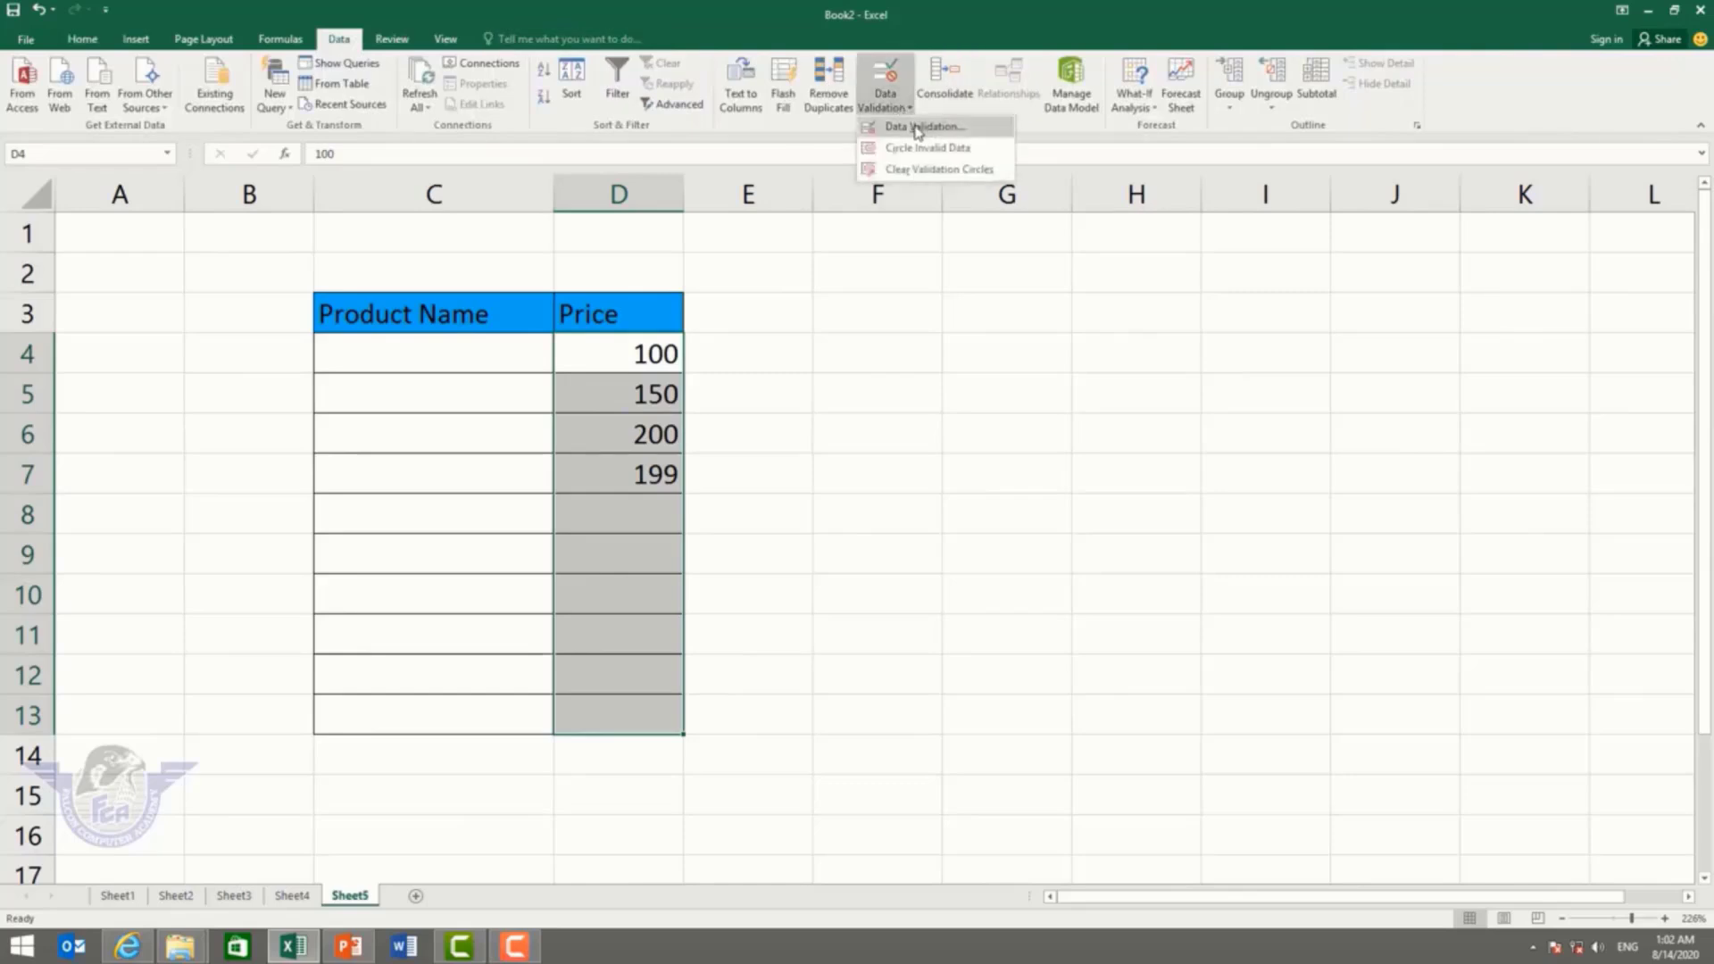
{"action": "left_click", "coordinate": [918, 130]}
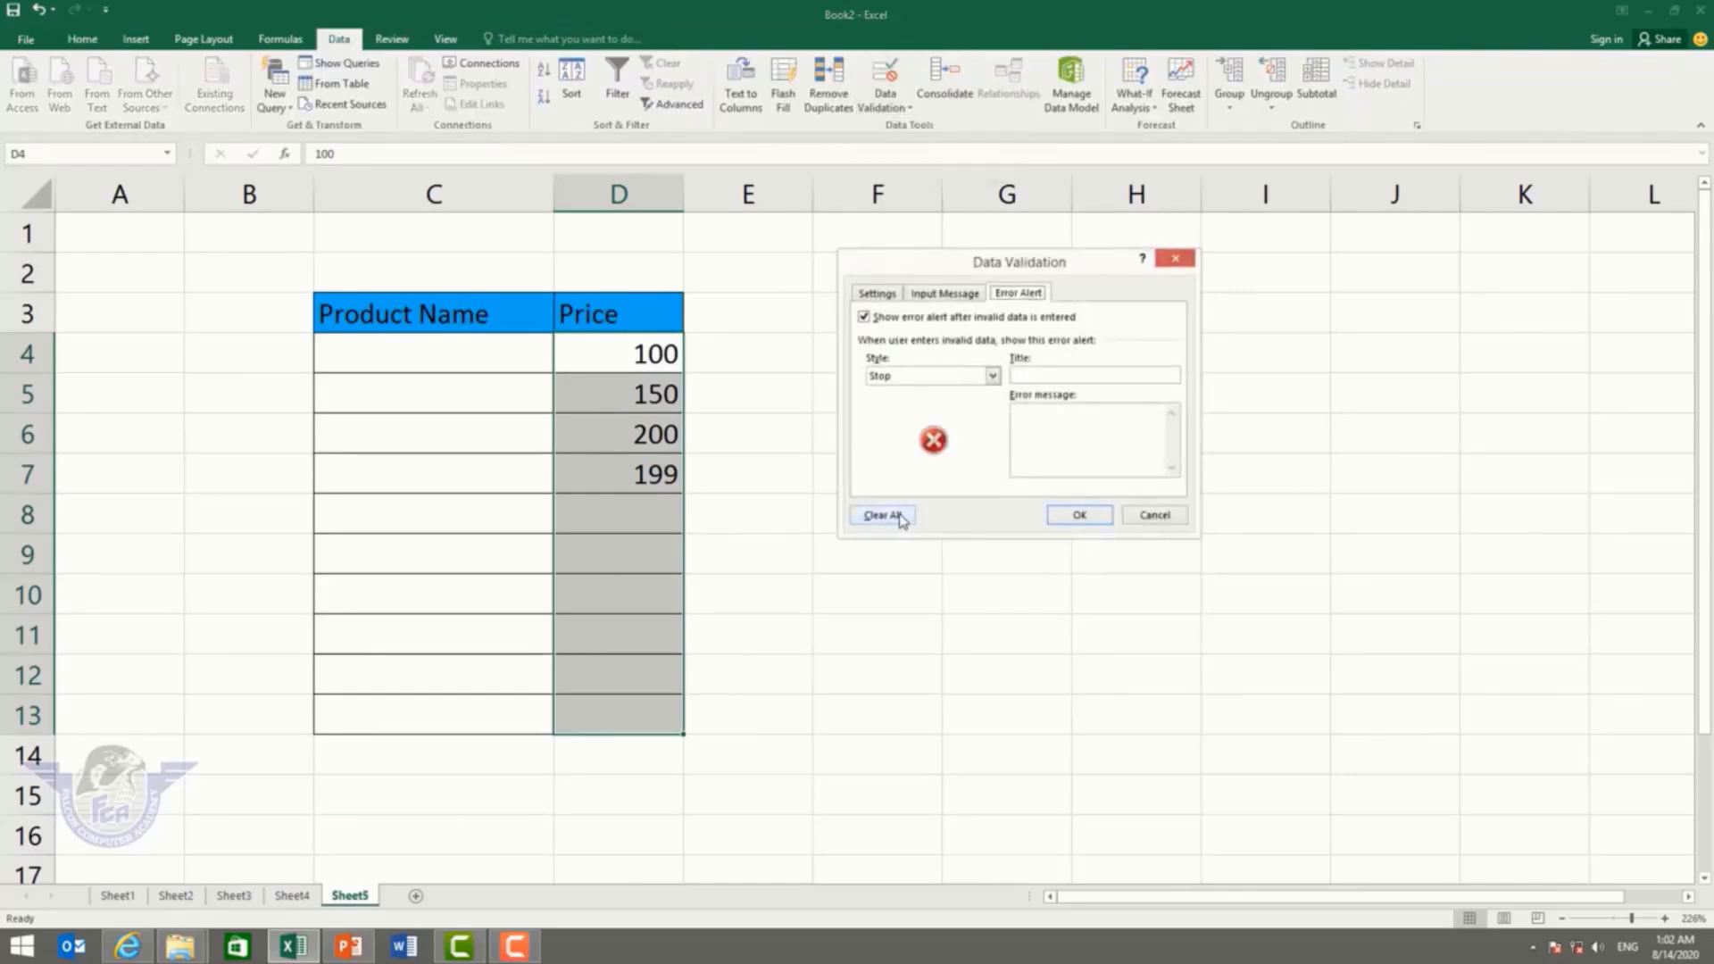
{"action": "left_click", "coordinate": [1093, 521]}
Step: Enter 59 in D8 and 255 in D9 now that the limits are removed
{"action": "left_click", "coordinate": [670, 512]}
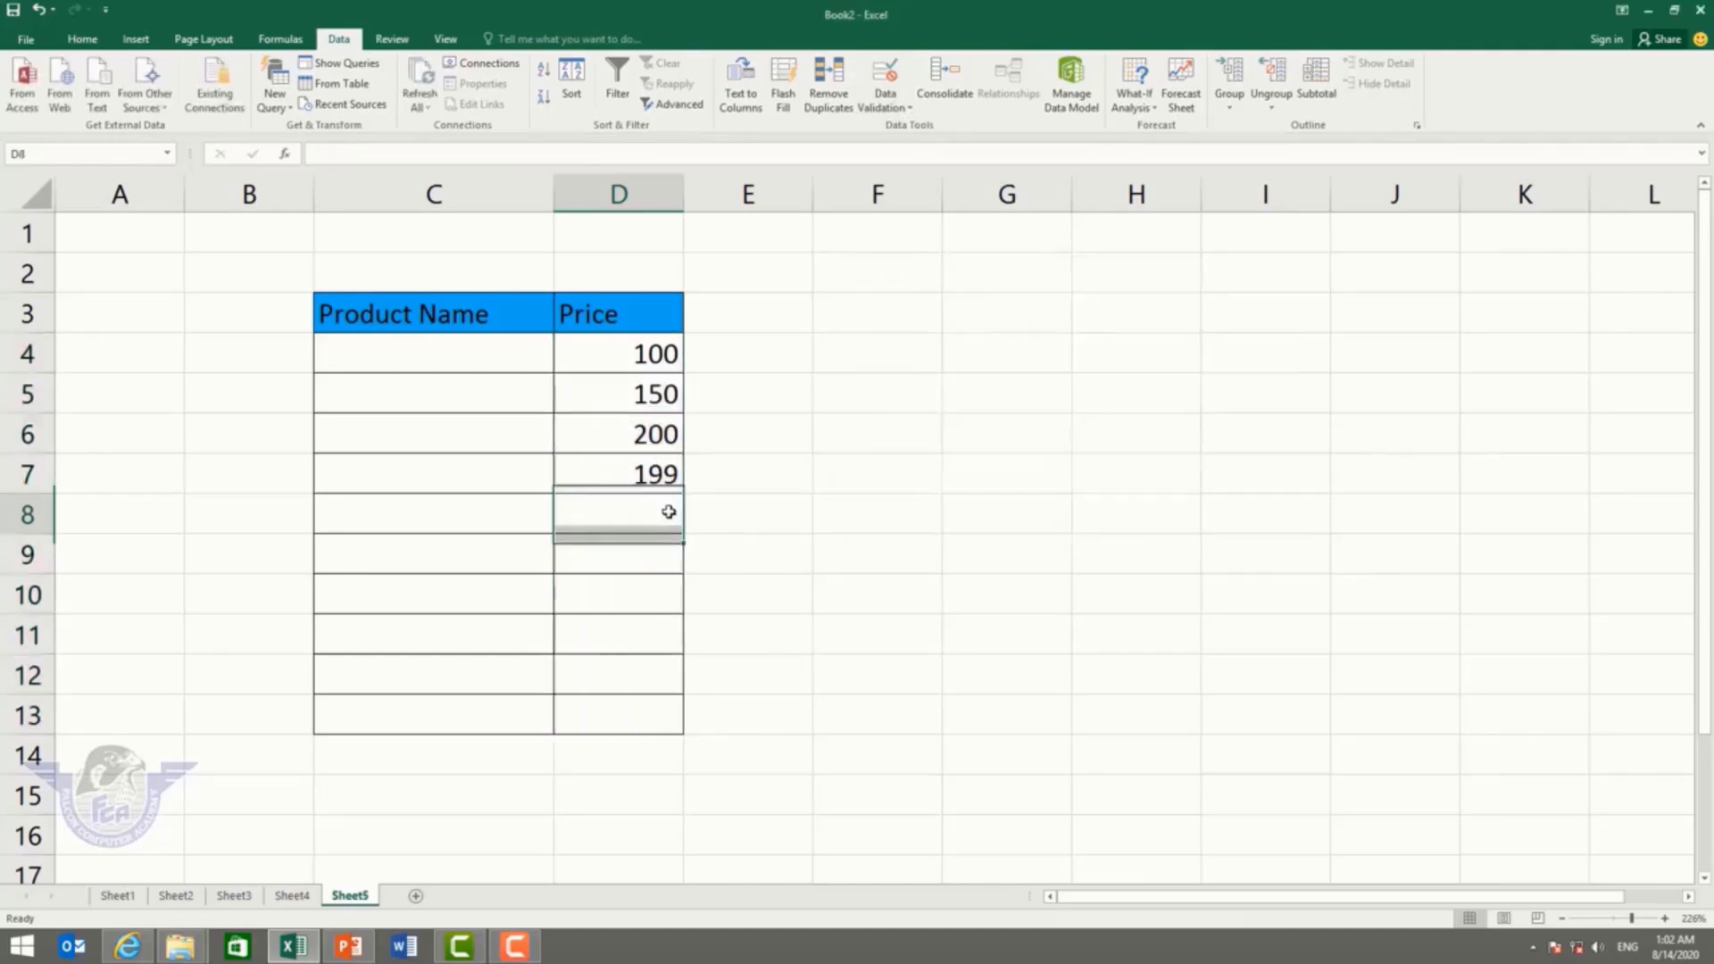
{"action": "type", "text": "59"}
{"action": "key", "text": "Return"}
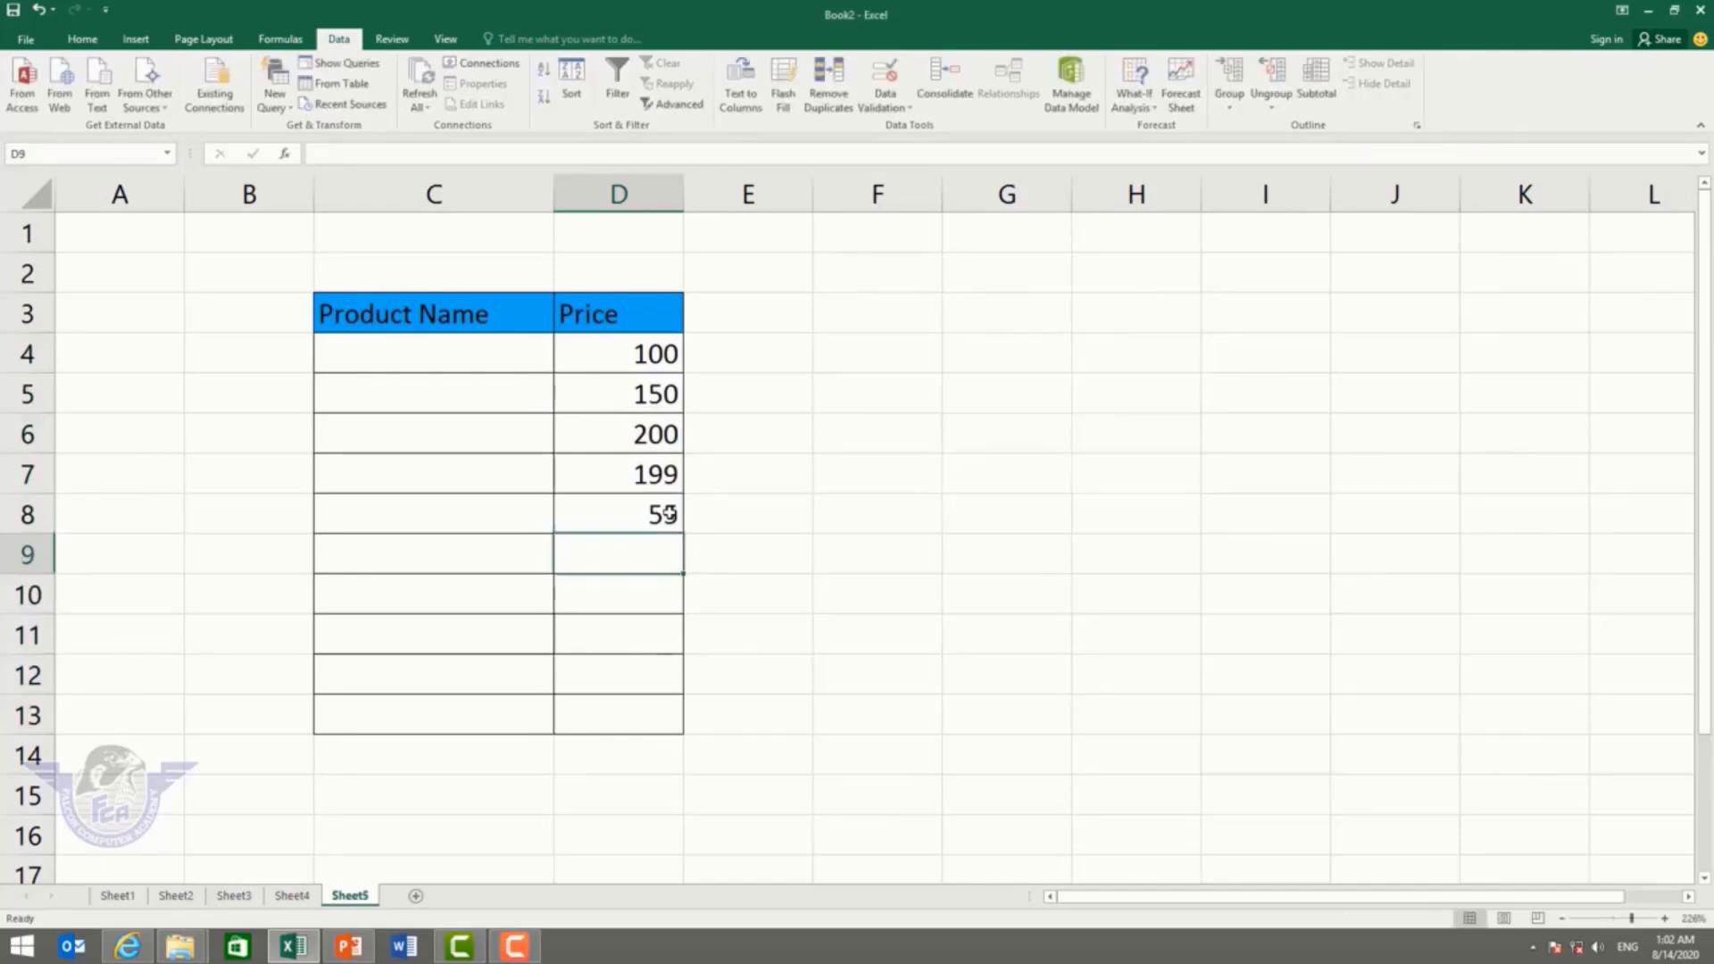
{"action": "type", "text": "255"}
{"action": "key", "text": "Return"}
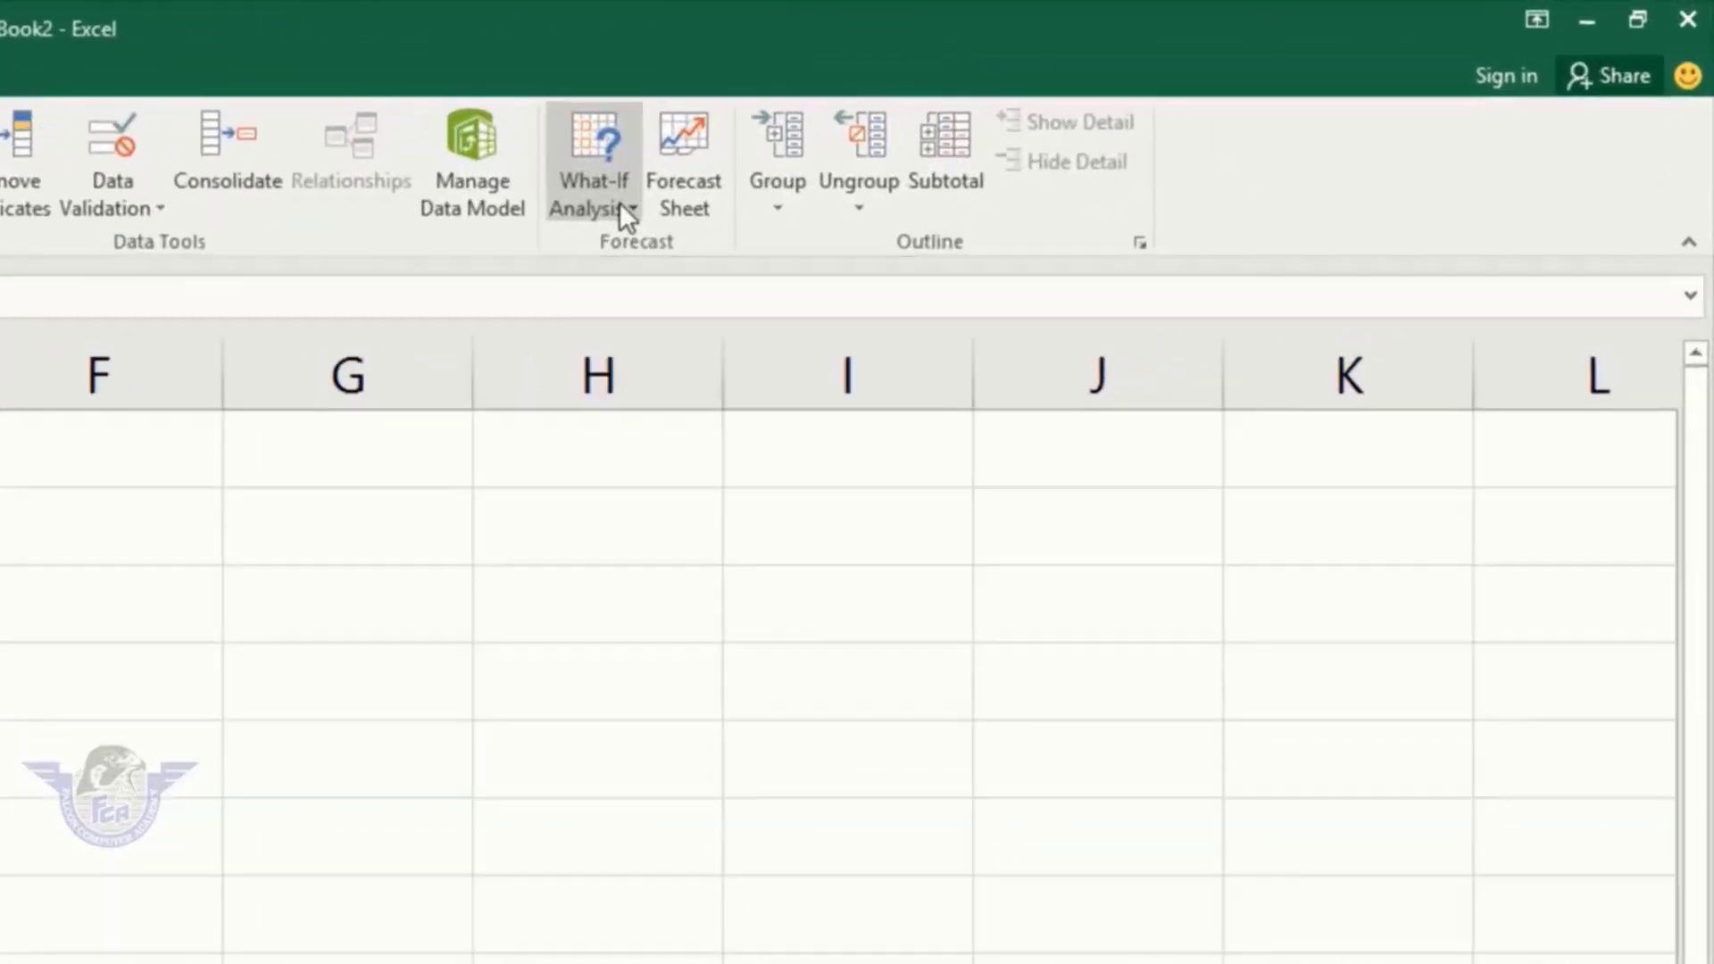
Step: Glance at the What-If Analysis list, then add a new blank Sheet6
{"action": "left_click", "coordinate": [1155, 107]}
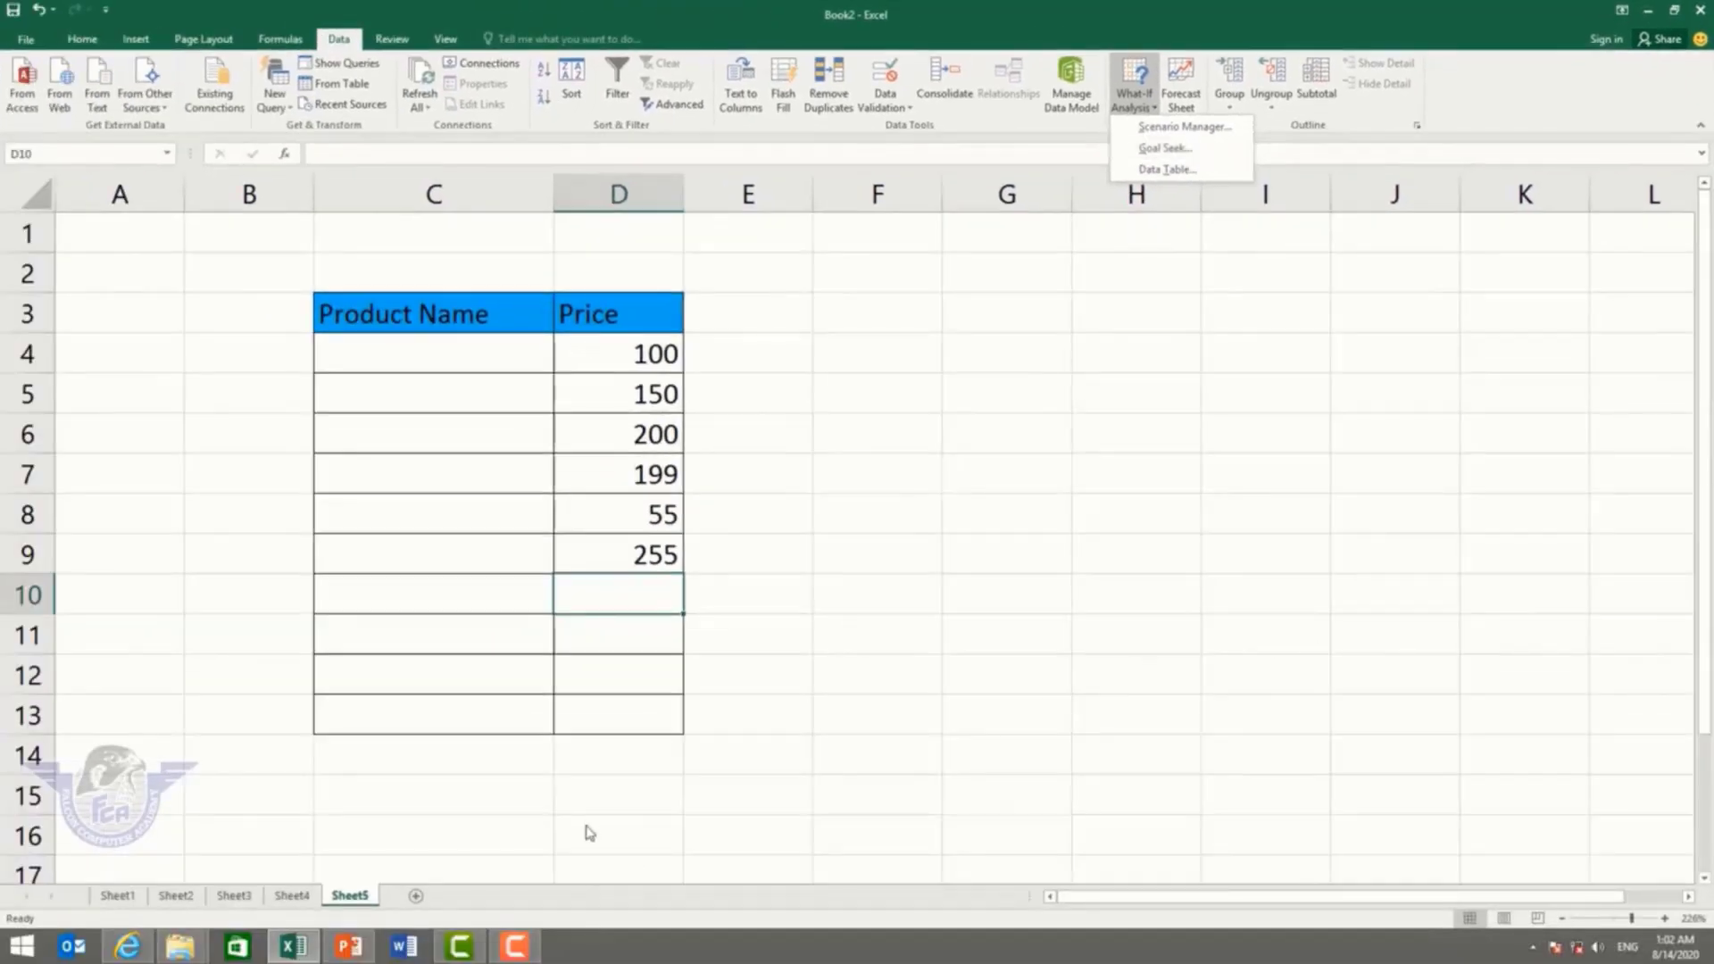
{"action": "left_click", "coordinate": [423, 911]}
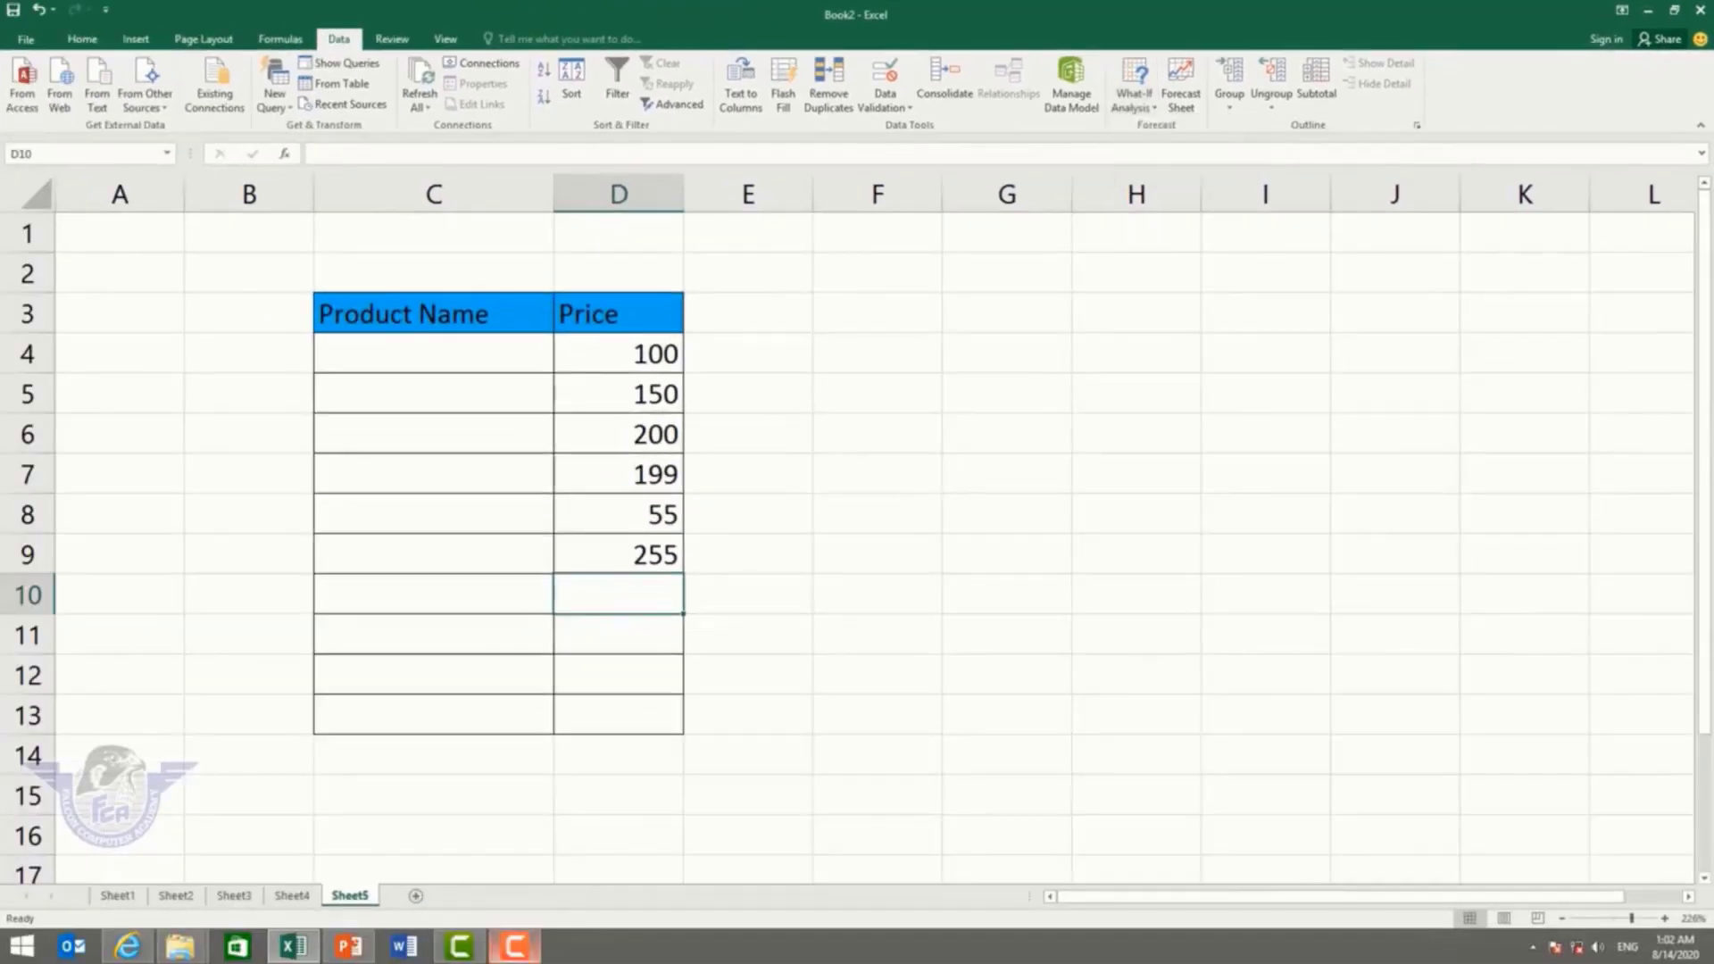
{"action": "left_click", "coordinate": [416, 897]}
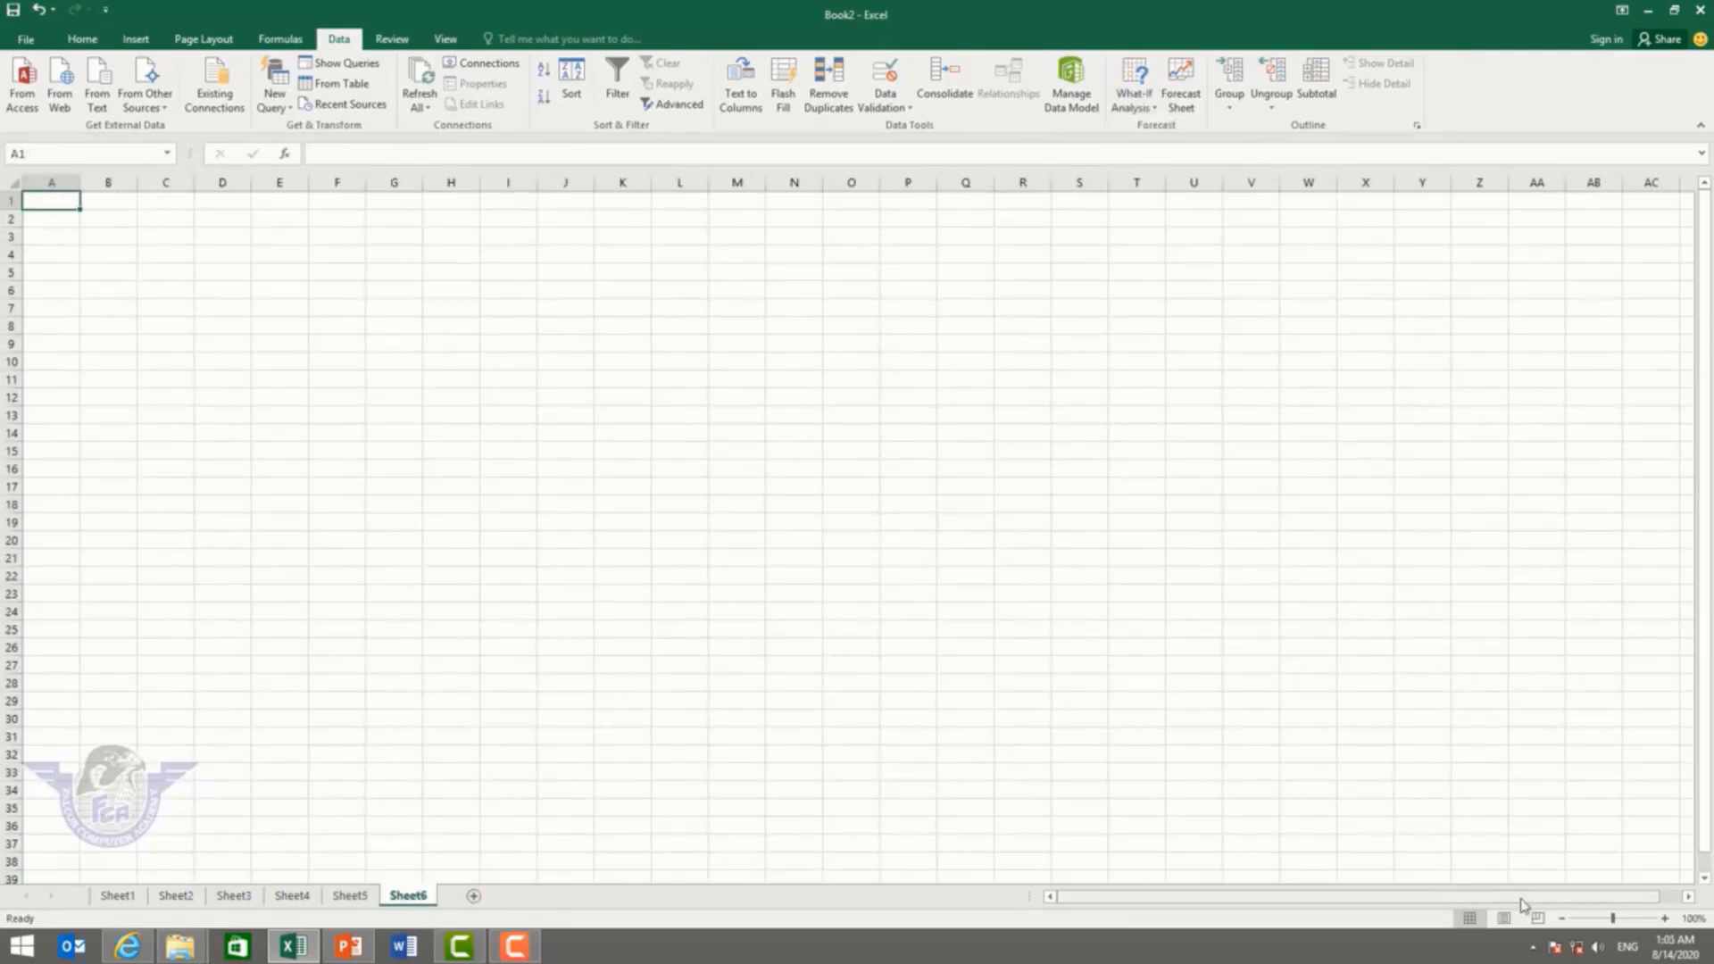
Step: Zoom in, enter 'waiting month' in A1 and autofit column A to it
{"action": "left_click_drag", "start_coordinate": [1616, 925], "coordinate": [1643, 923]}
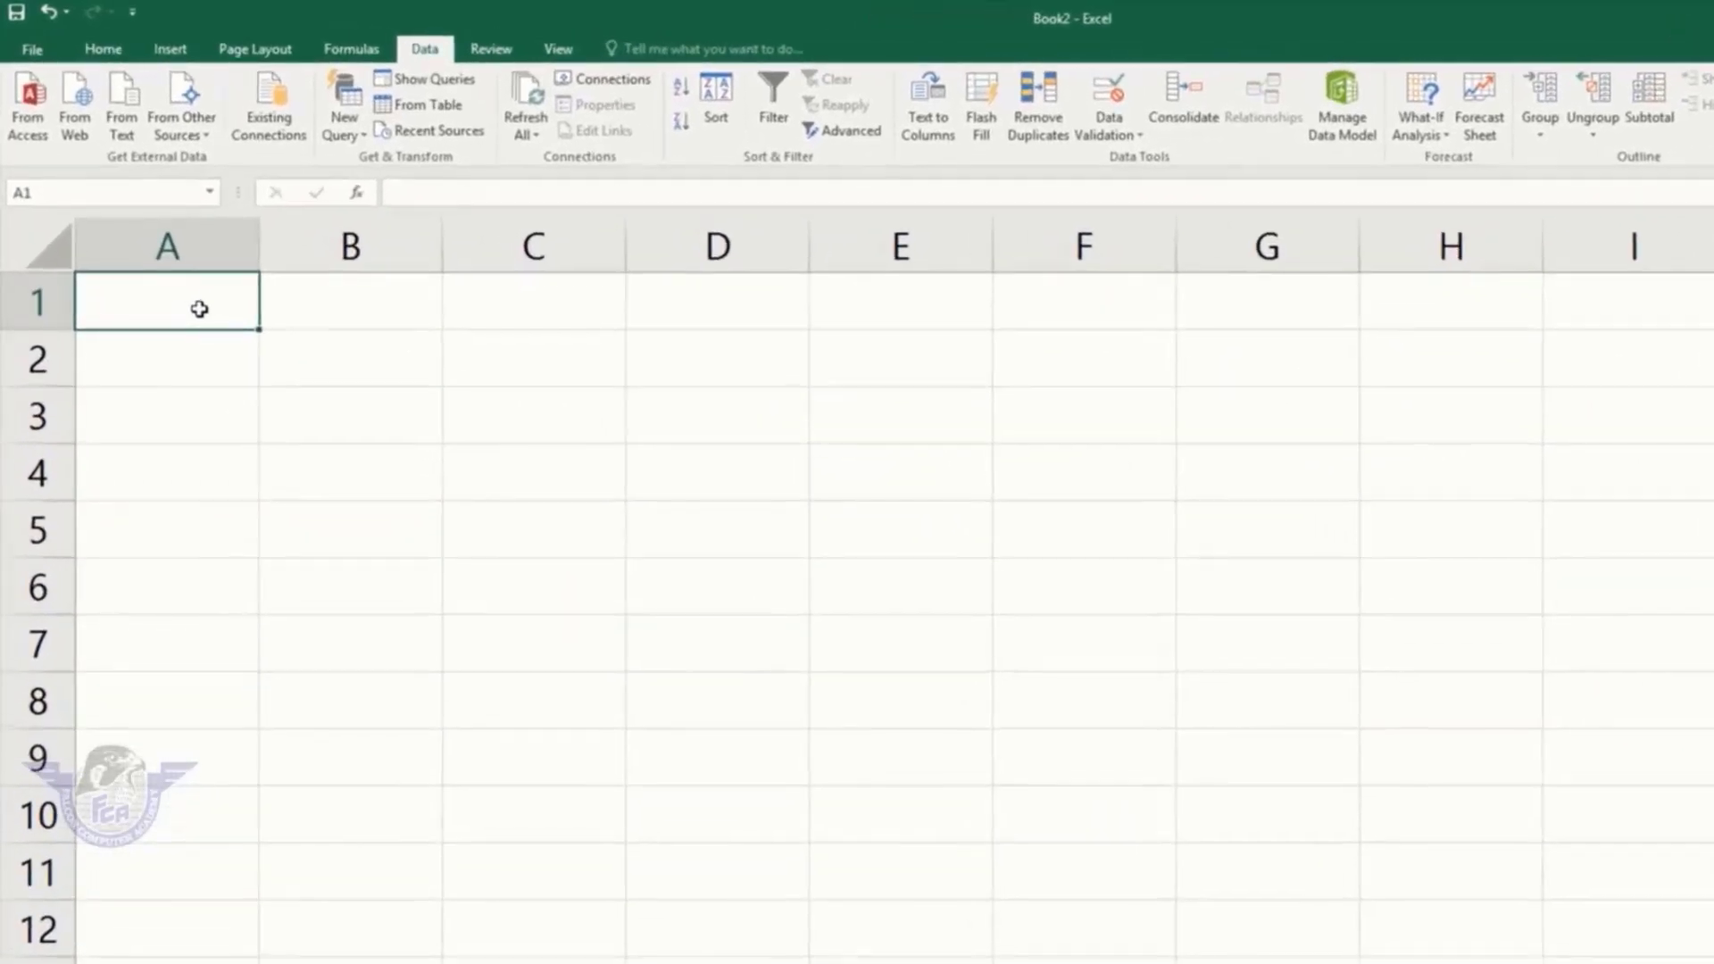
{"action": "type", "text": "waintin"}
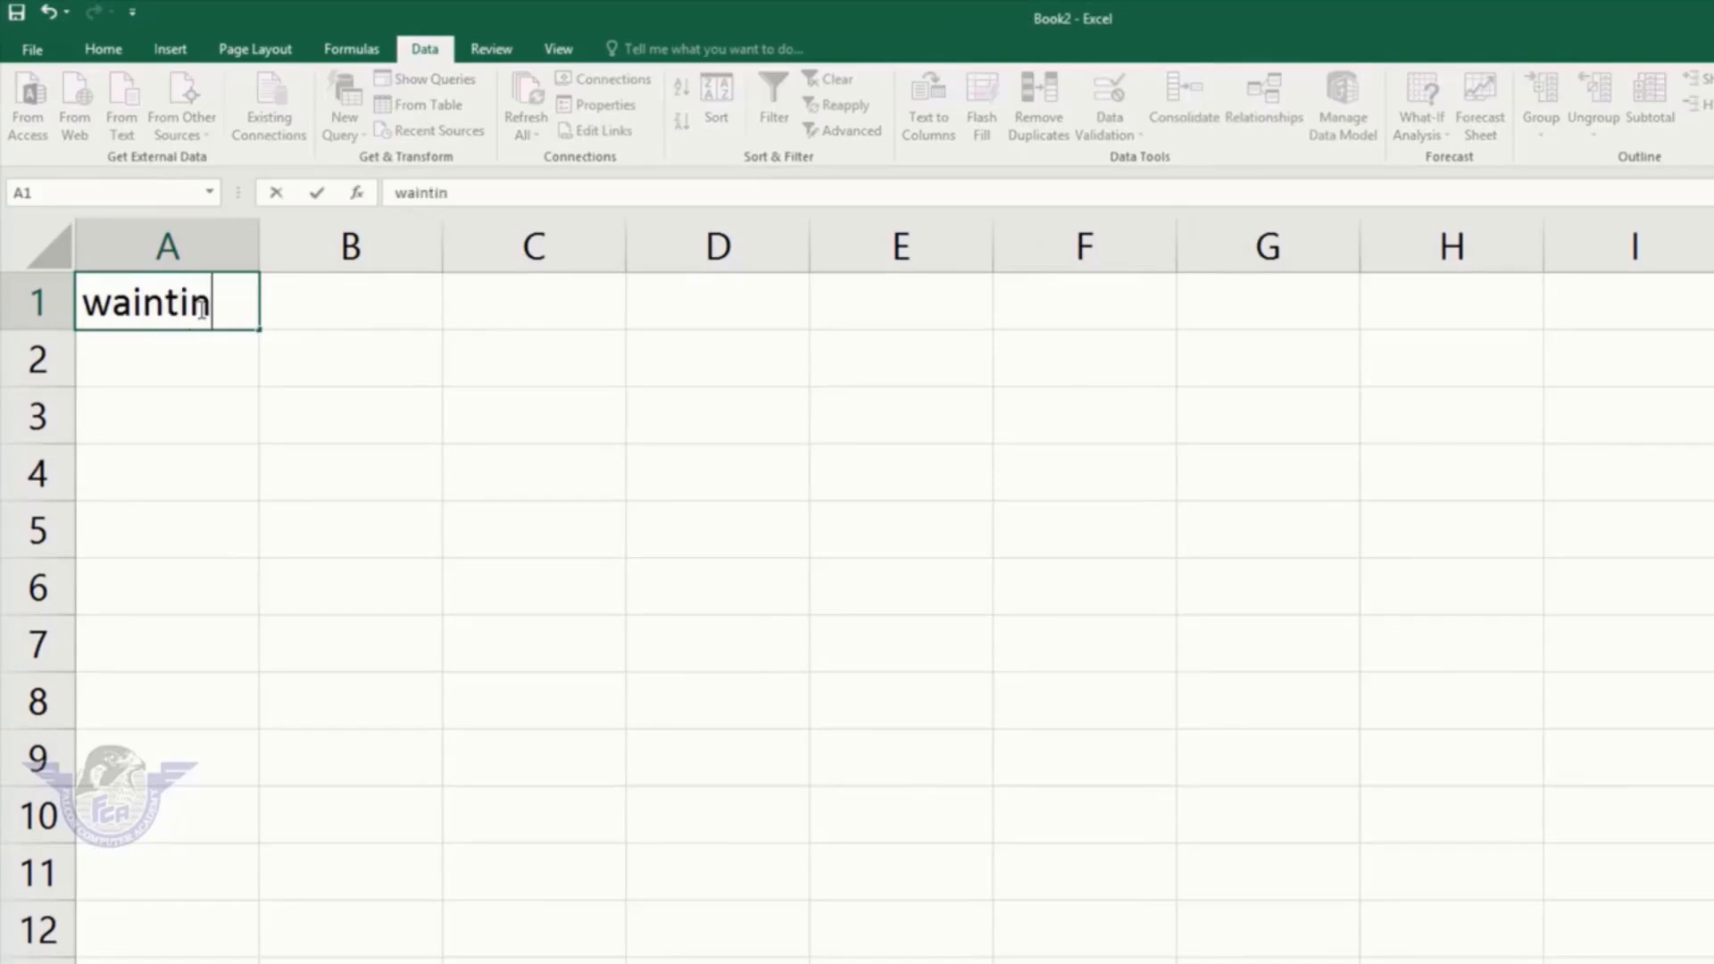
{"action": "key", "text": "BackSpace"}
{"action": "key", "text": "BackSpace"}
{"action": "key", "text": "BackSpace"}
{"action": "key", "text": "BackSpace"}
{"action": "type", "text": "ting month"}
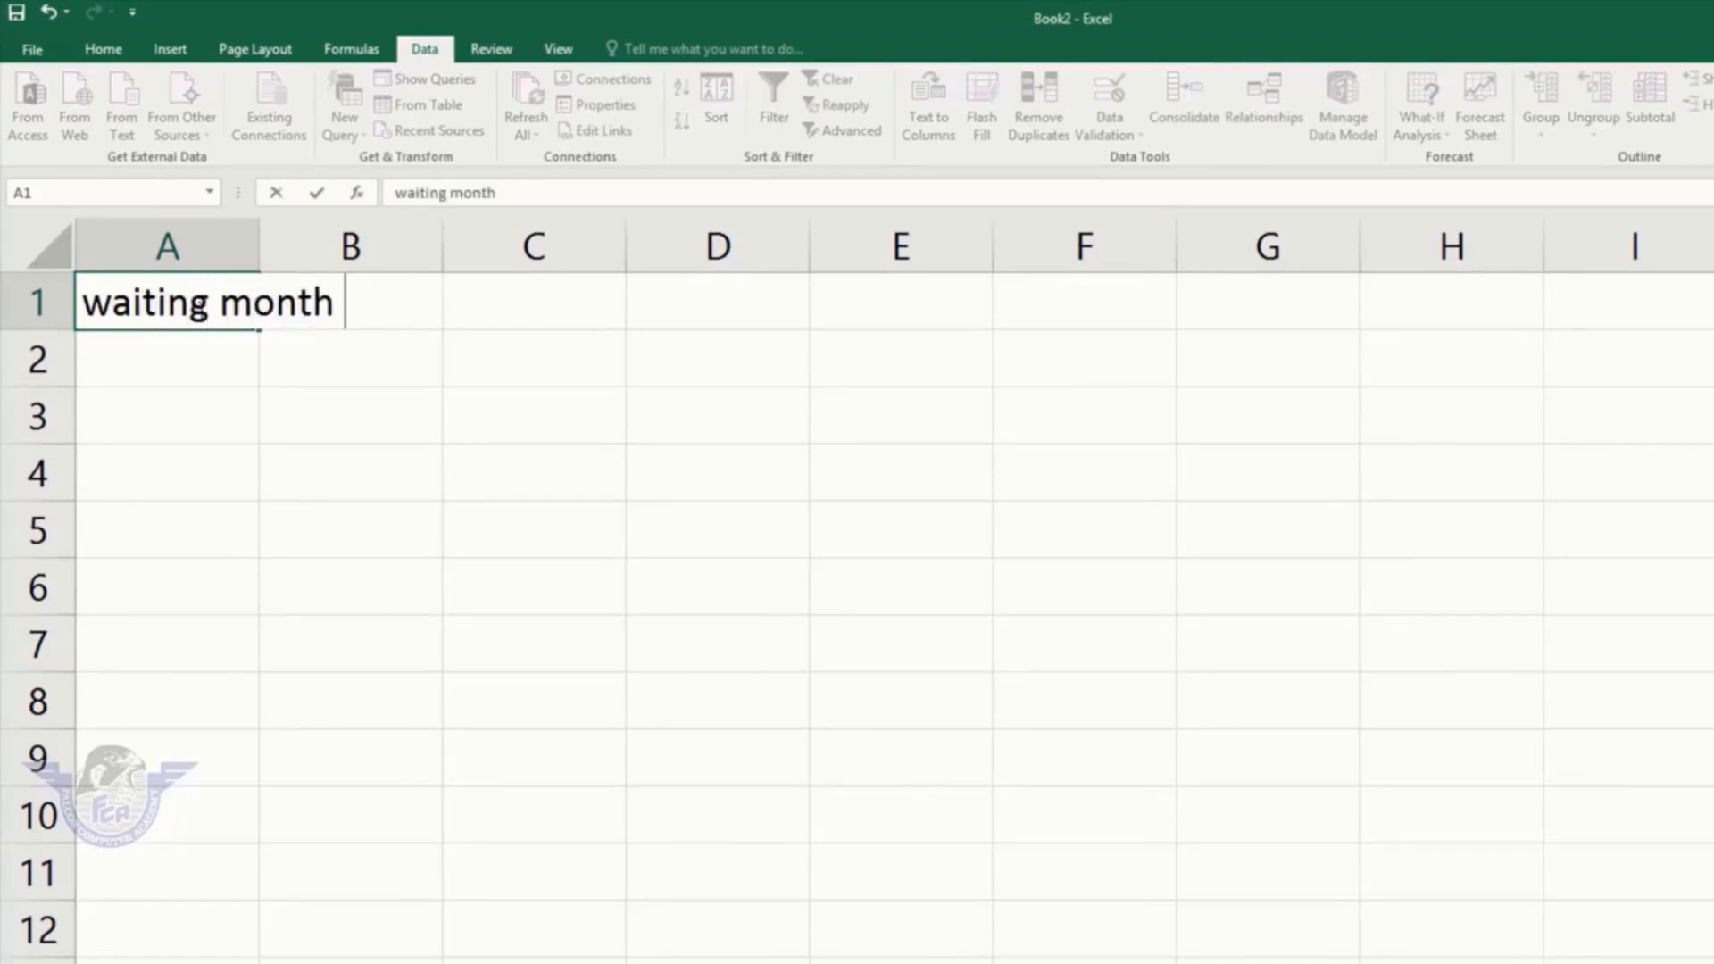
{"action": "double_click", "coordinate": [259, 249]}
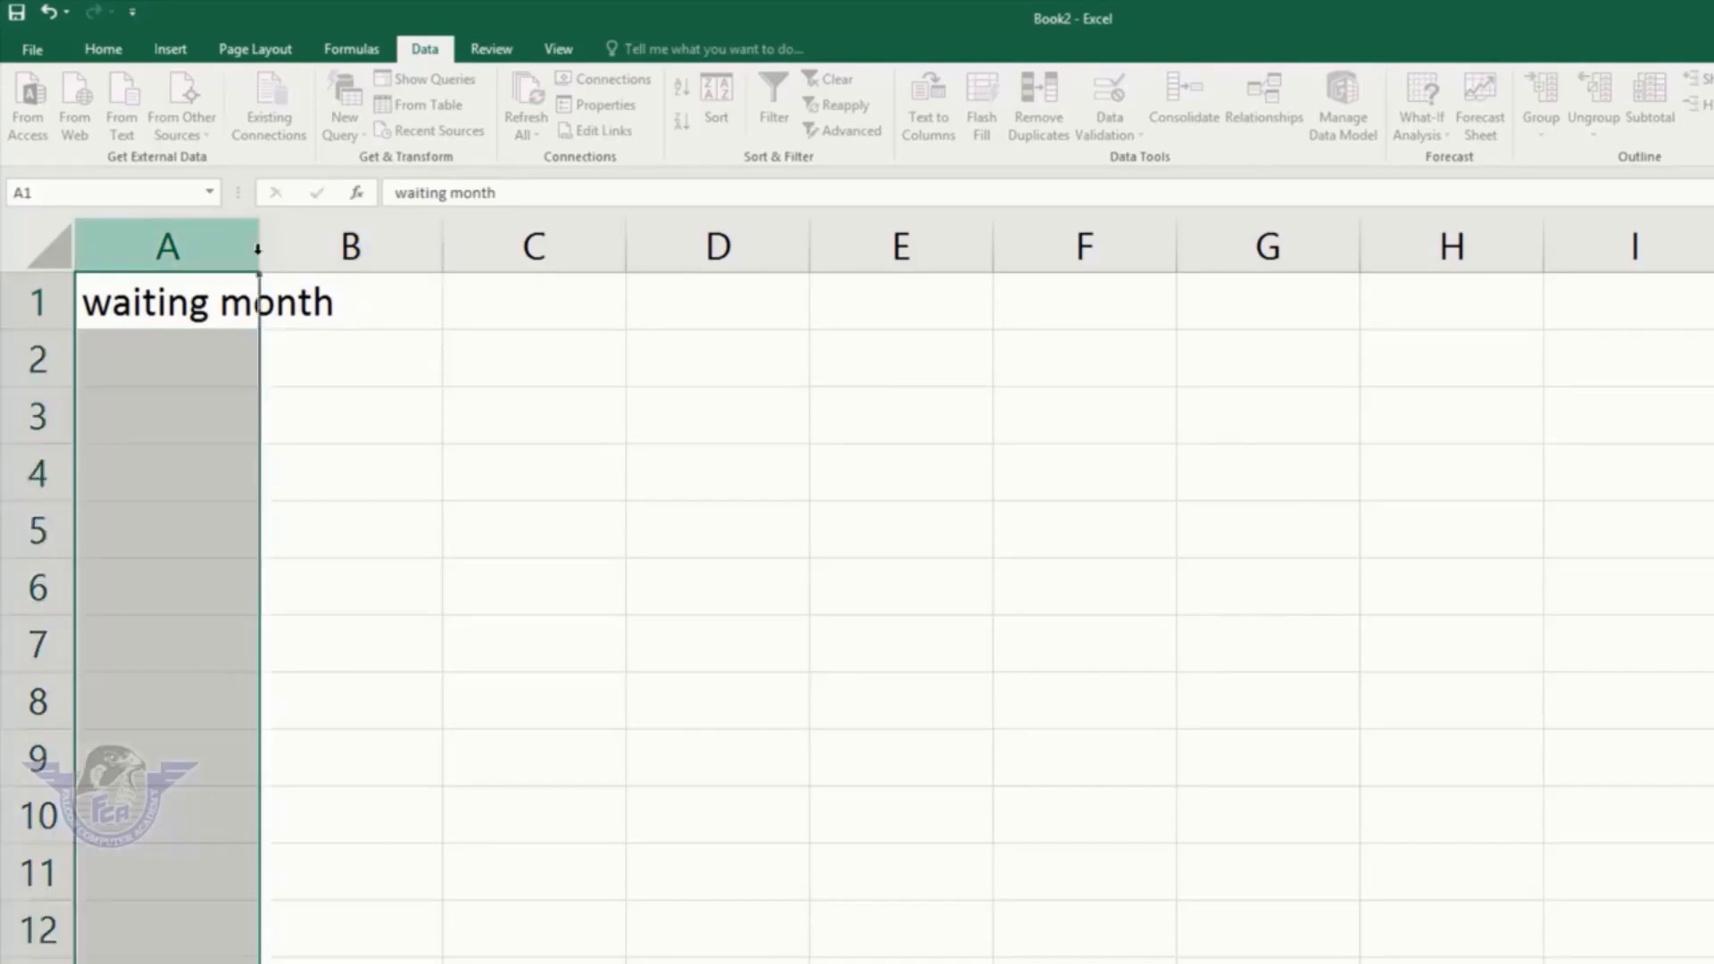
{"action": "left_click", "coordinate": [290, 302]}
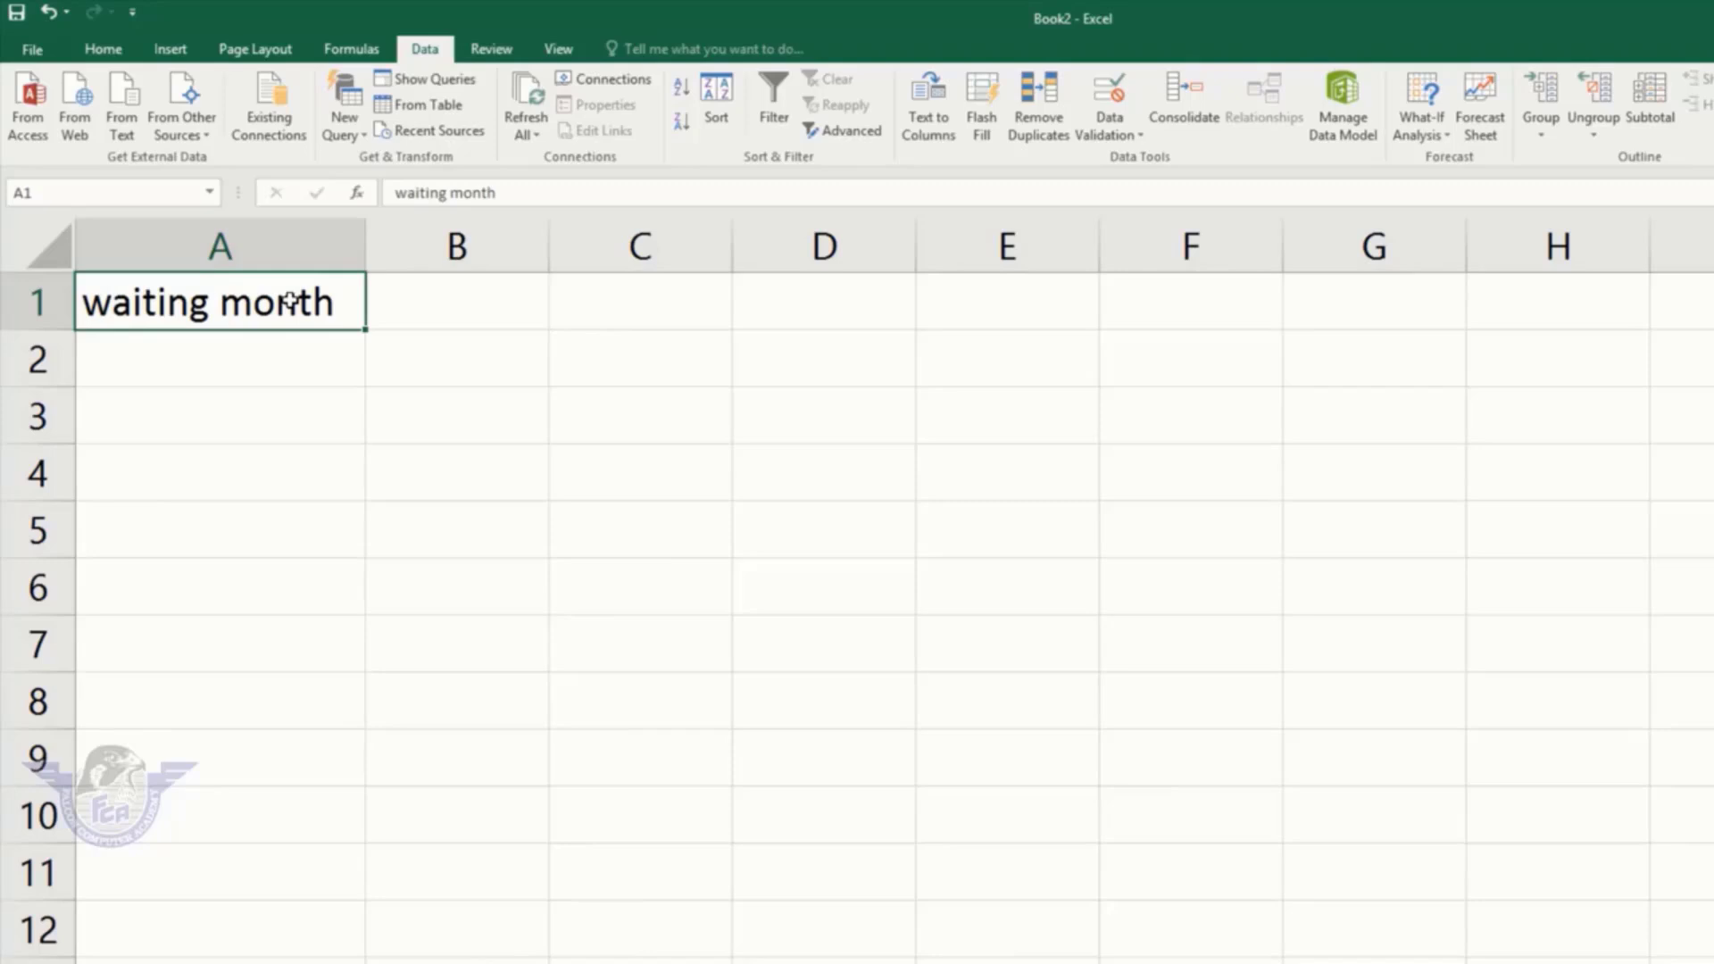
Step: Enter 18 in B1 as the waiting month value
{"action": "key", "text": "Tab"}
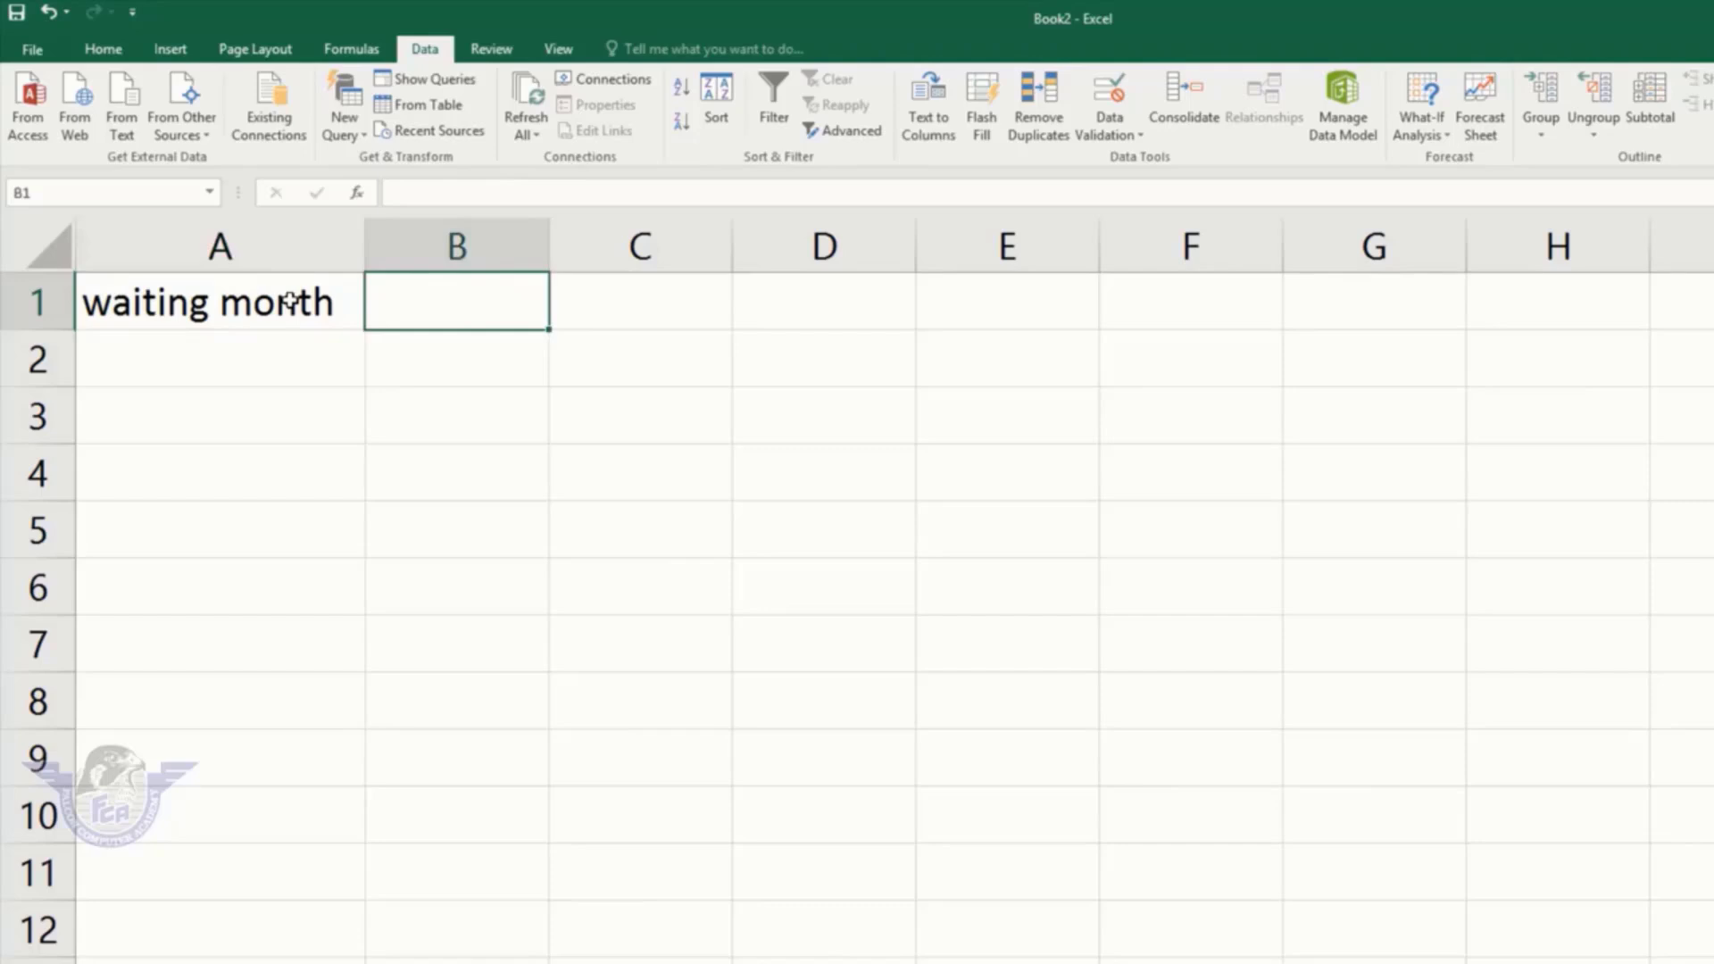
{"action": "type", "text": "18"}
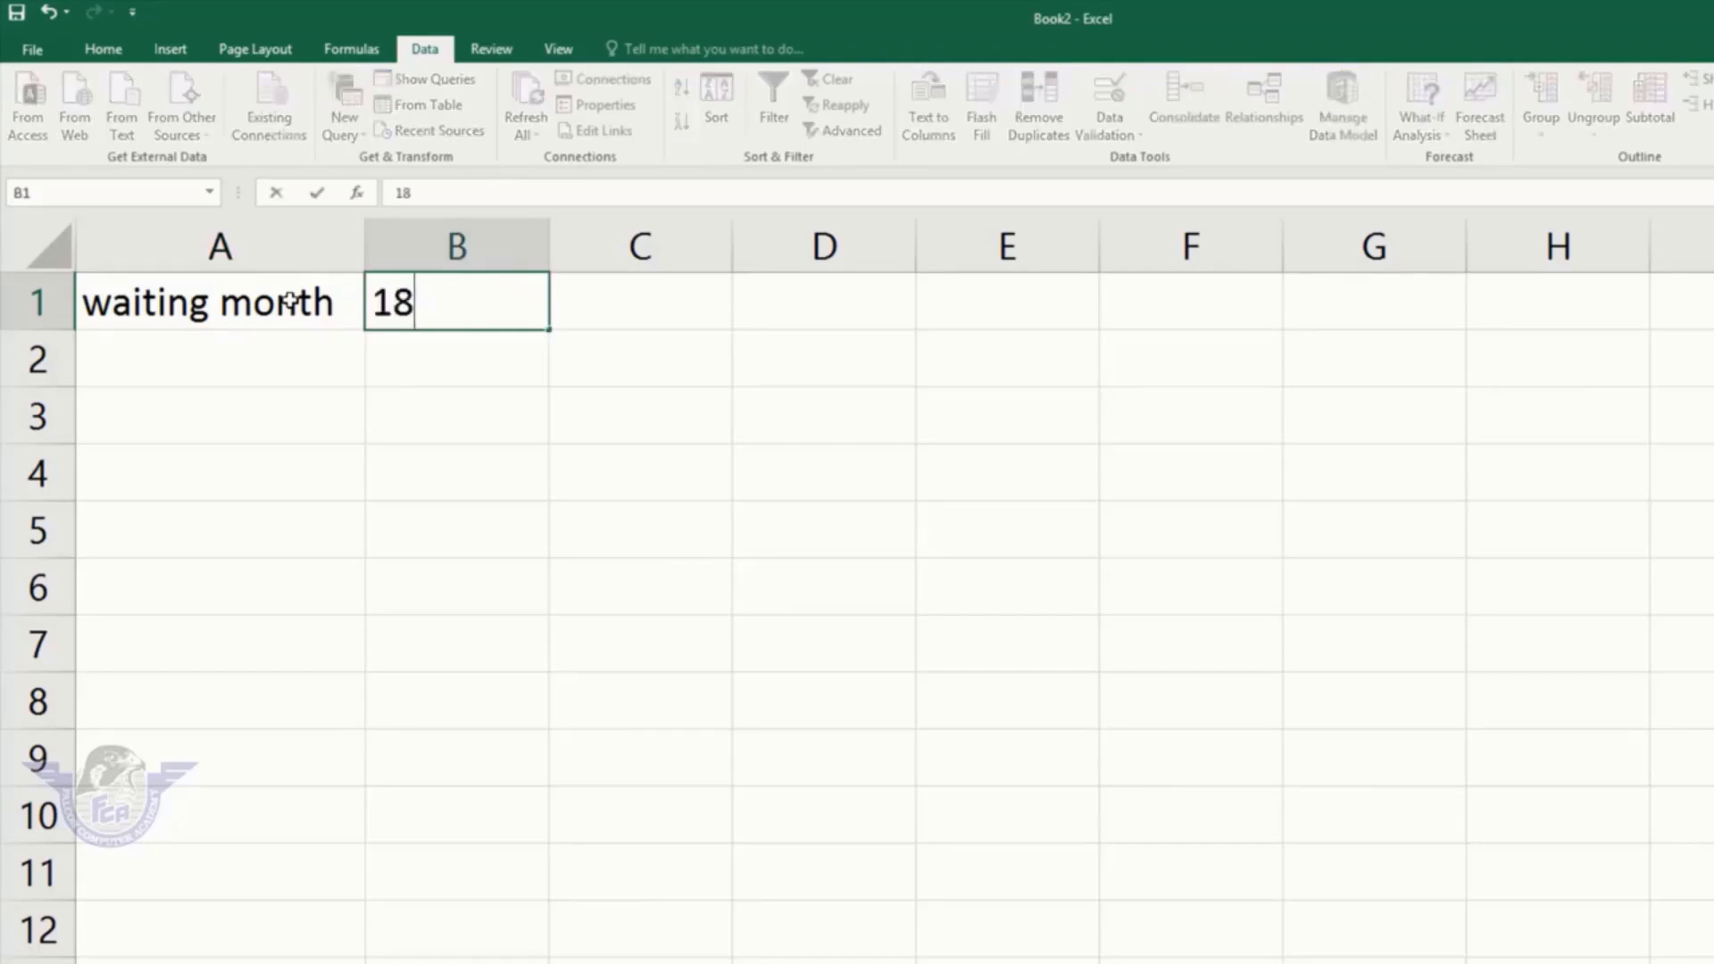
{"action": "key", "text": "Return"}
{"action": "key", "text": "Left"}
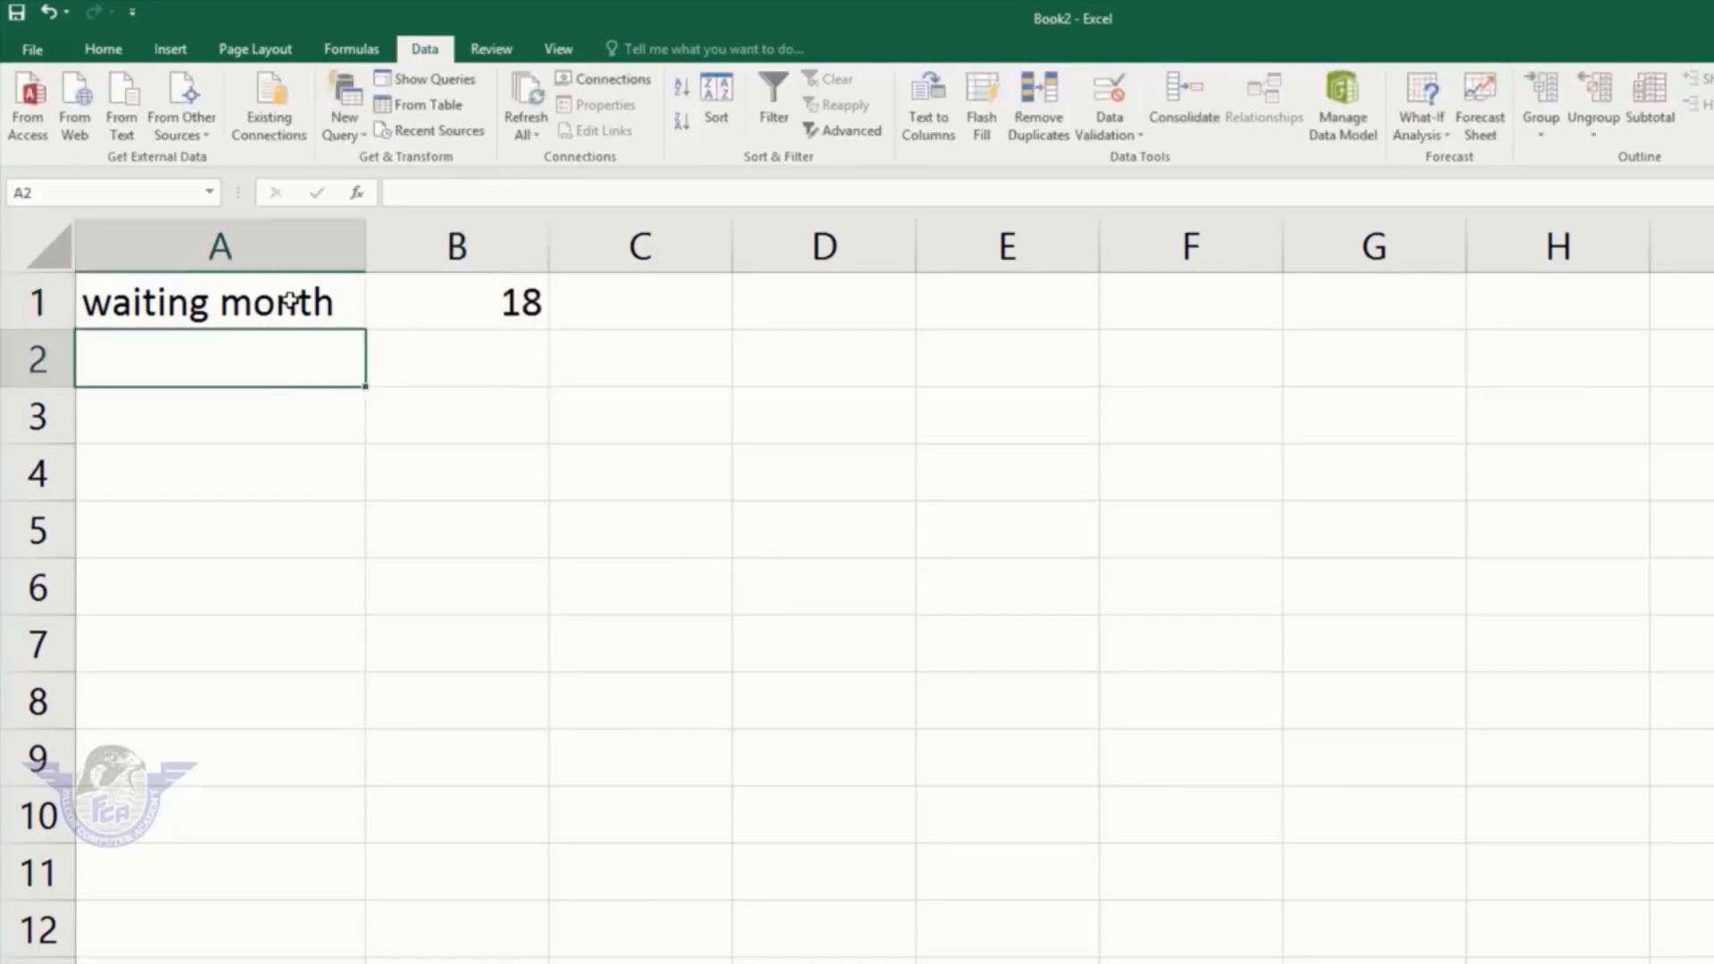
{"action": "key", "text": "Down"}
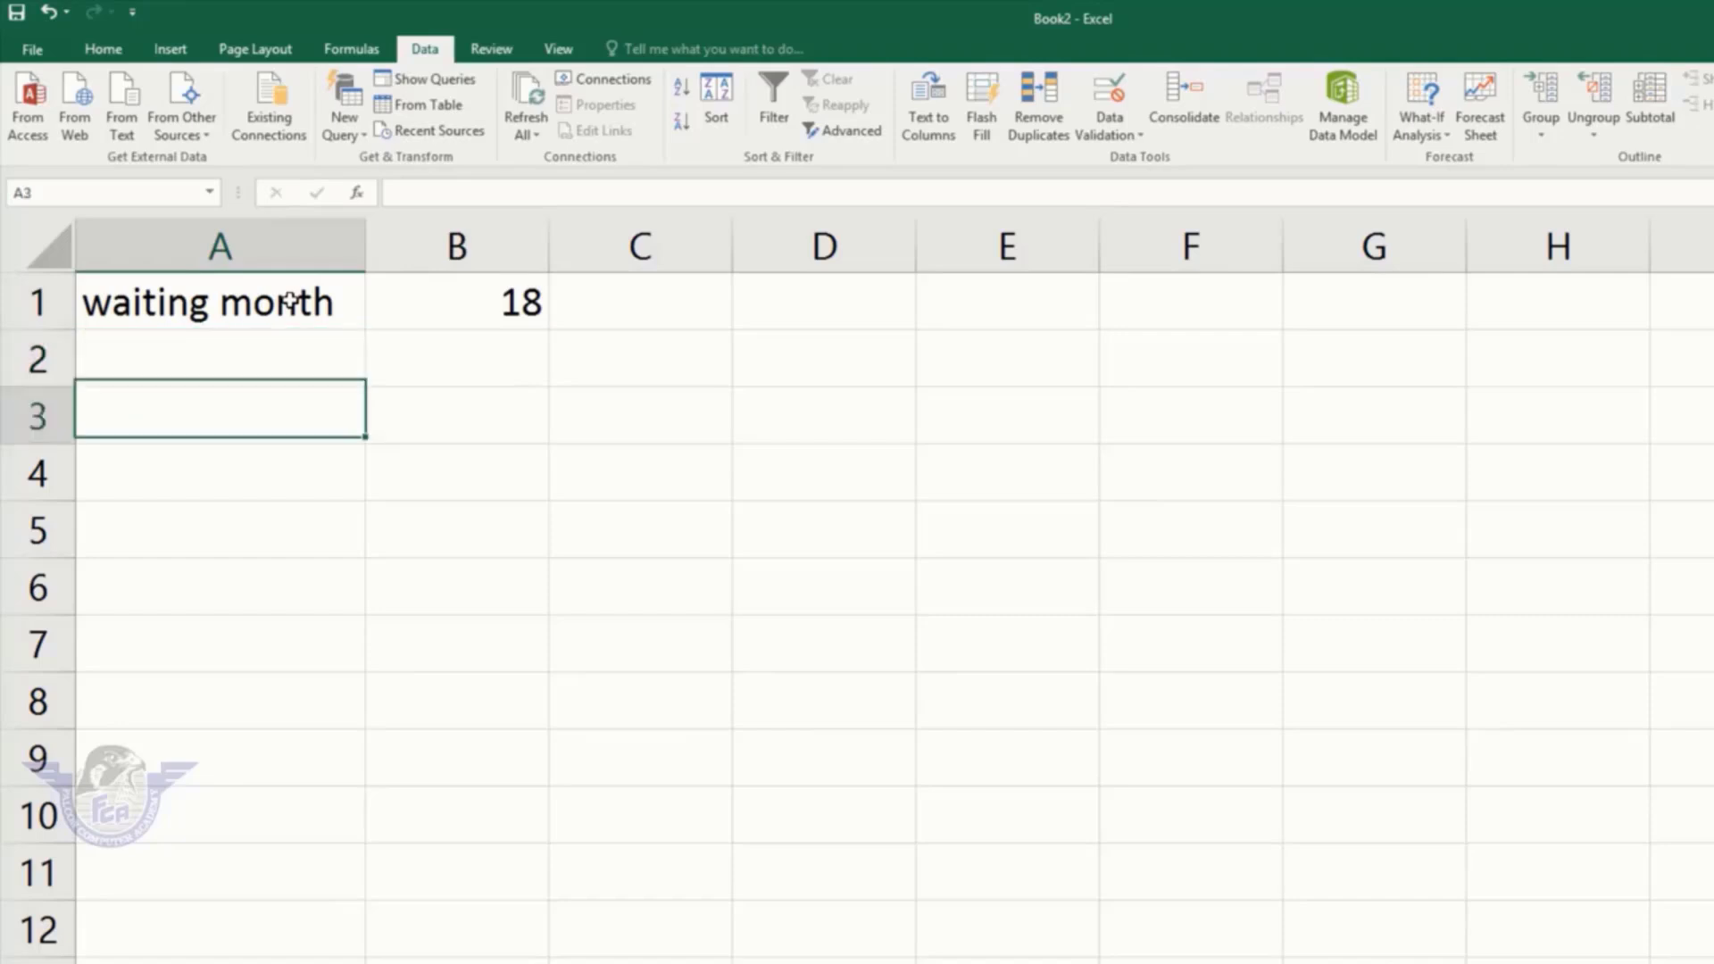
Step: Type headers Amount, Loan, Saving/m and Total across A3:D3
{"action": "type", "text": "a"}
{"action": "key", "text": "BackSpace"}
{"action": "type", "text": "L"}
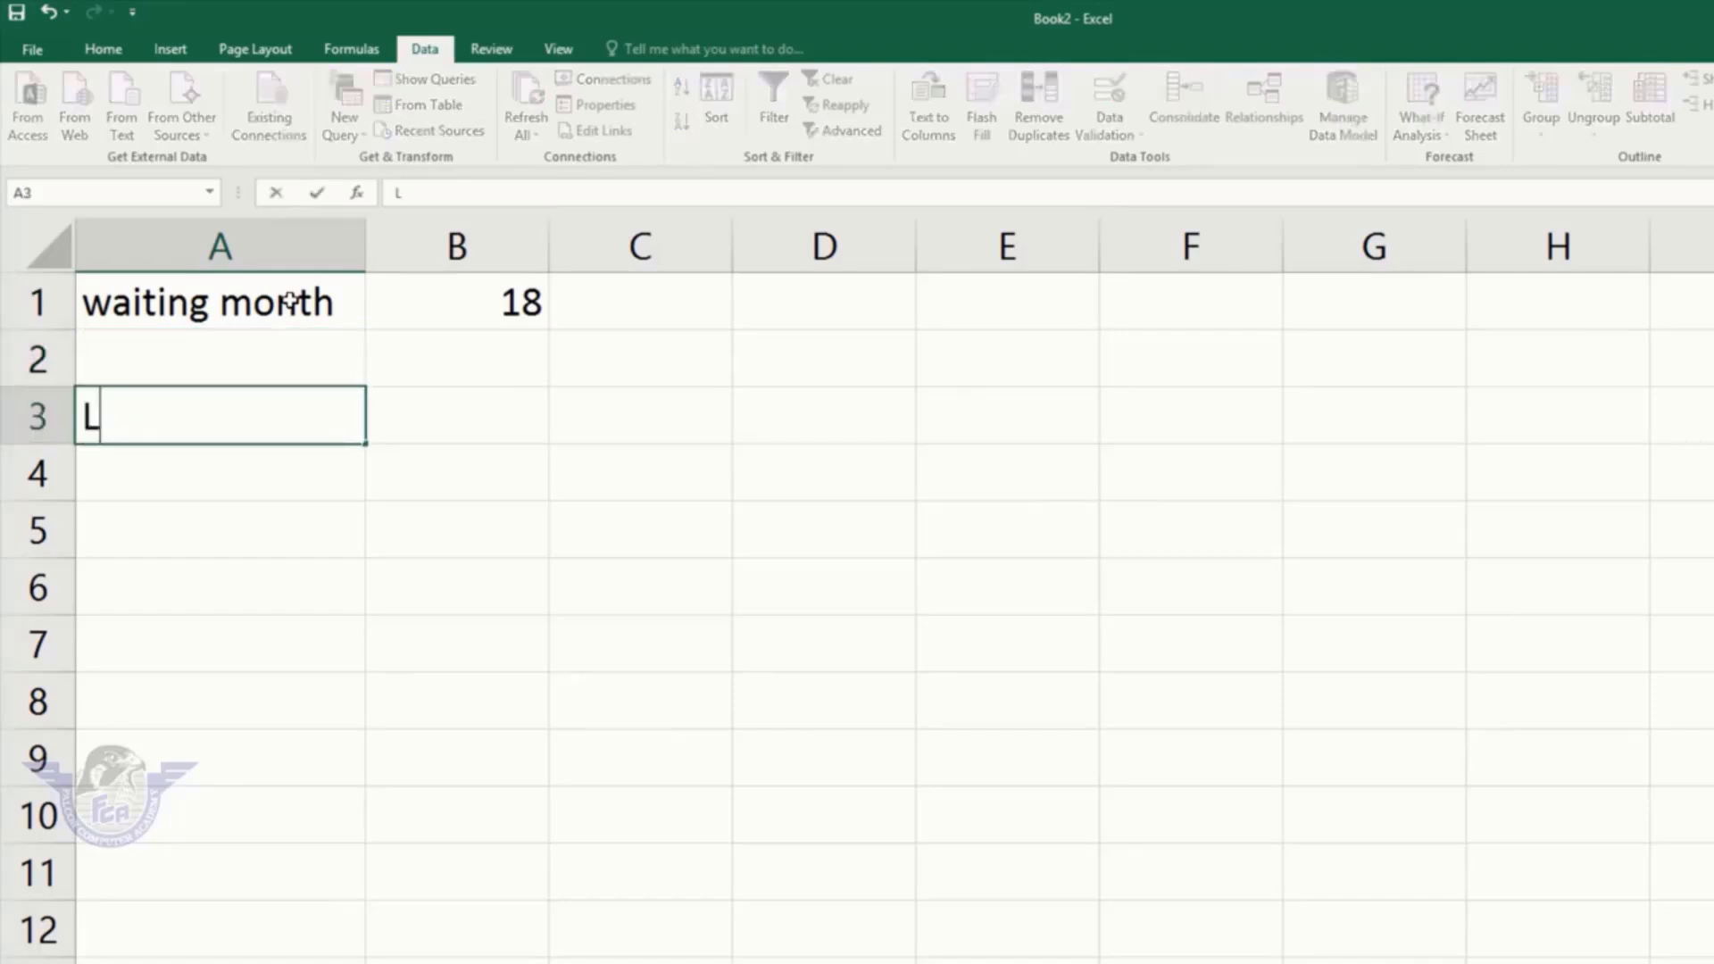
{"action": "key", "text": "BackSpace"}
{"action": "type", "text": "Amount"}
{"action": "key", "text": "Tab"}
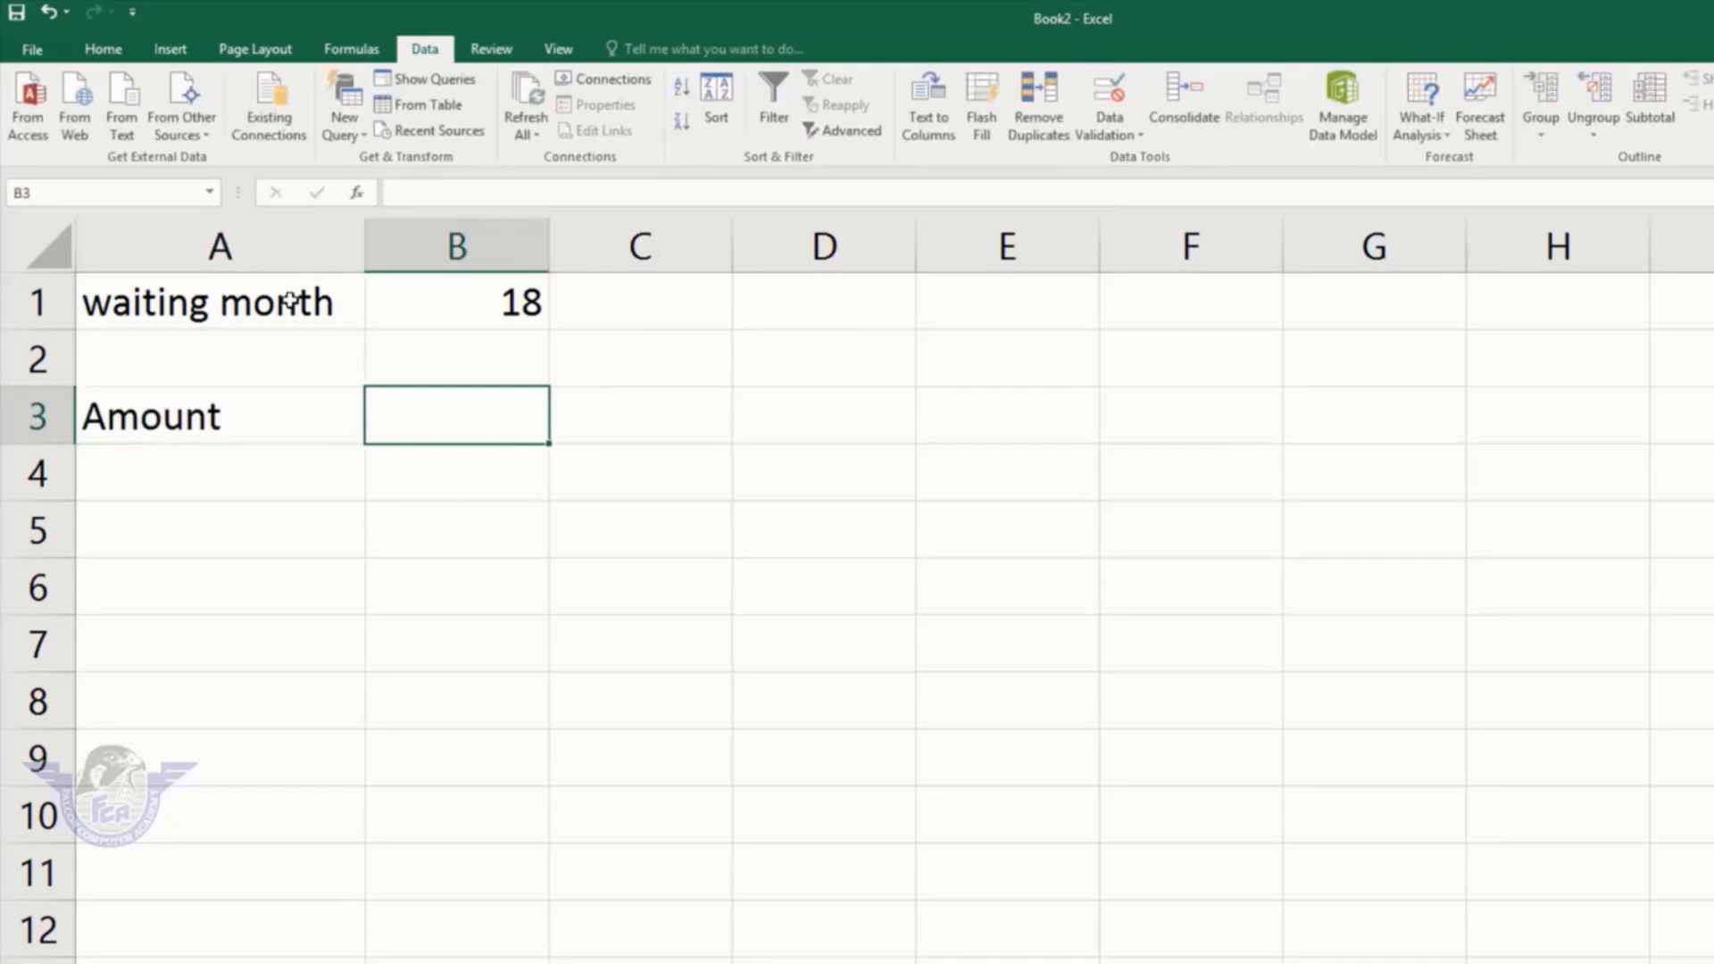
{"action": "type", "text": "Loan"}
{"action": "key", "text": "Tab"}
{"action": "type", "text": "Saving"}
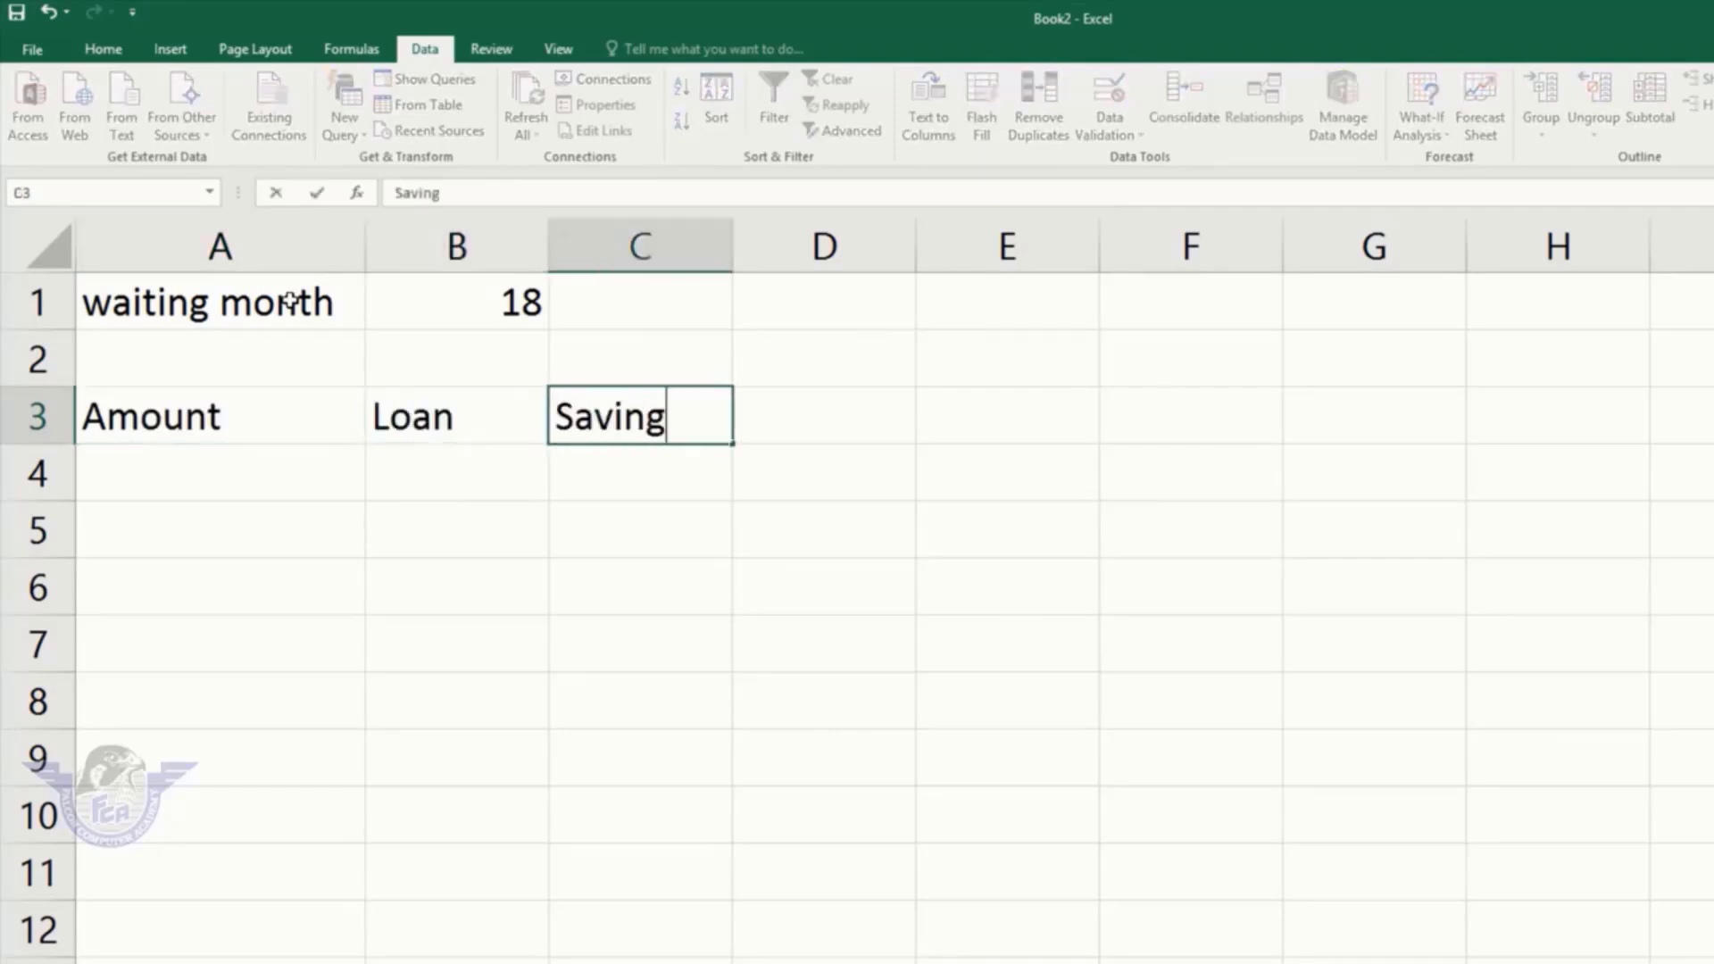
{"action": "type", "text": "/m"}
{"action": "key", "text": "Tab"}
{"action": "type", "text": "Total"}
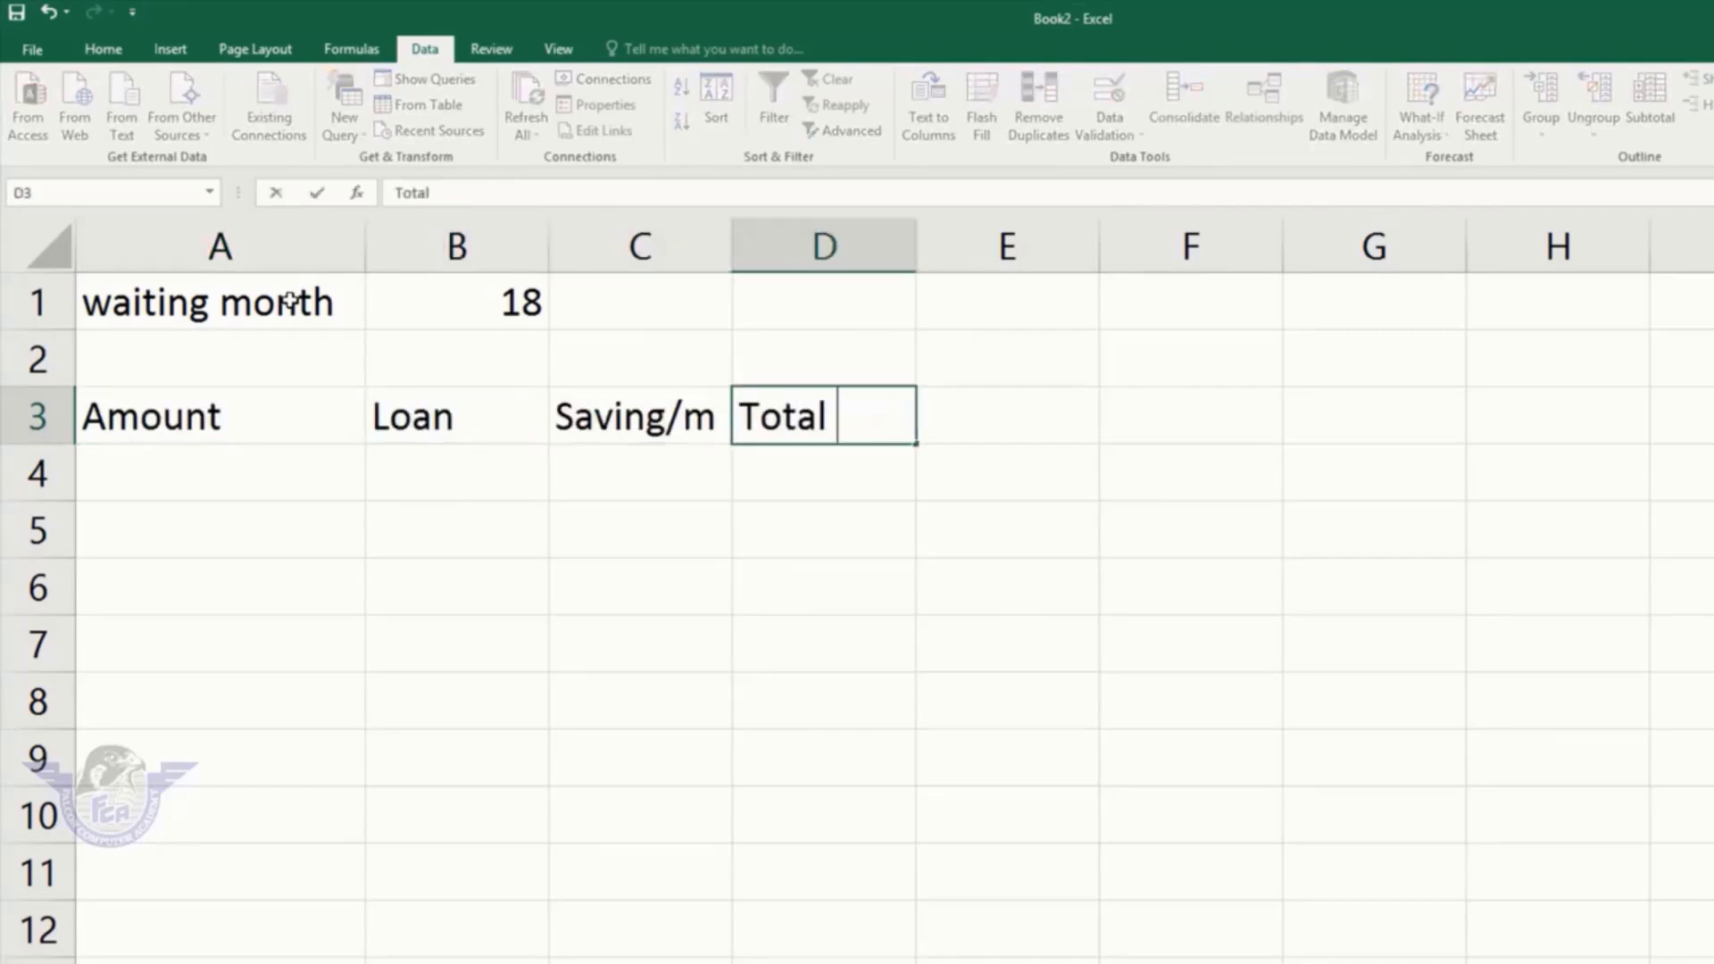
{"action": "key", "text": "Return"}
{"action": "key", "text": "Home"}
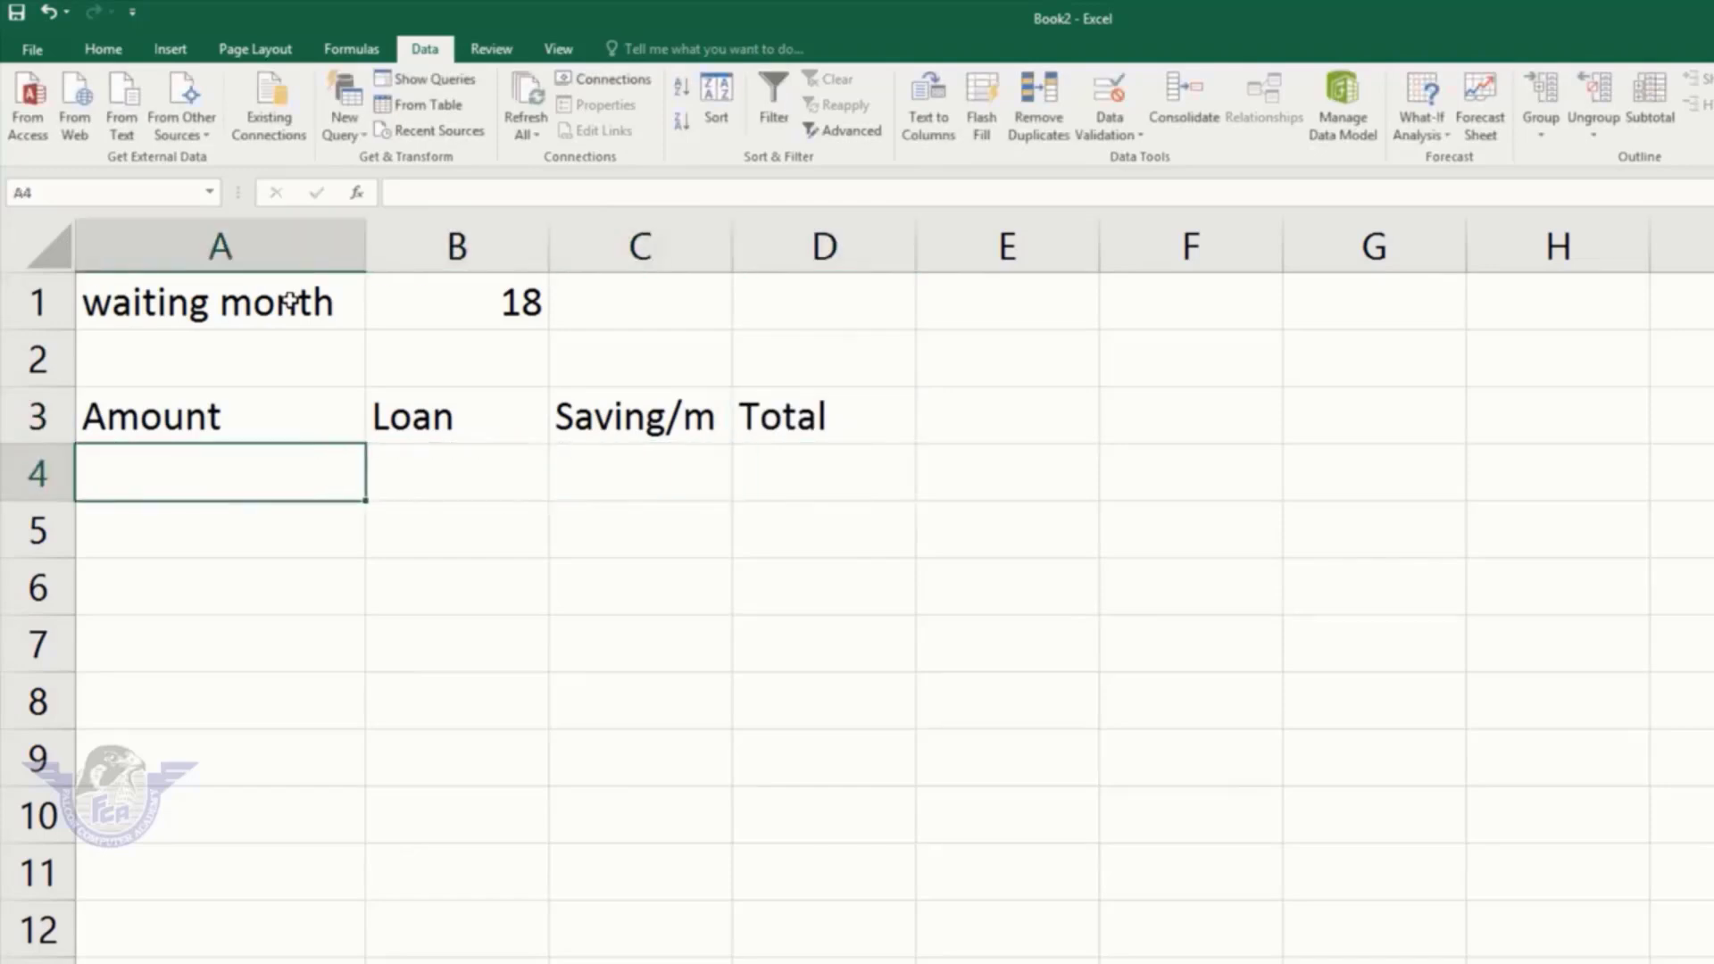
{"action": "key", "text": "Up"}
{"action": "key", "text": "Right"}
{"action": "key", "text": "Right"}
{"action": "key", "text": "Right"}
{"action": "key", "text": "Right"}
{"action": "key", "text": "Right"}
{"action": "key", "text": "Right"}
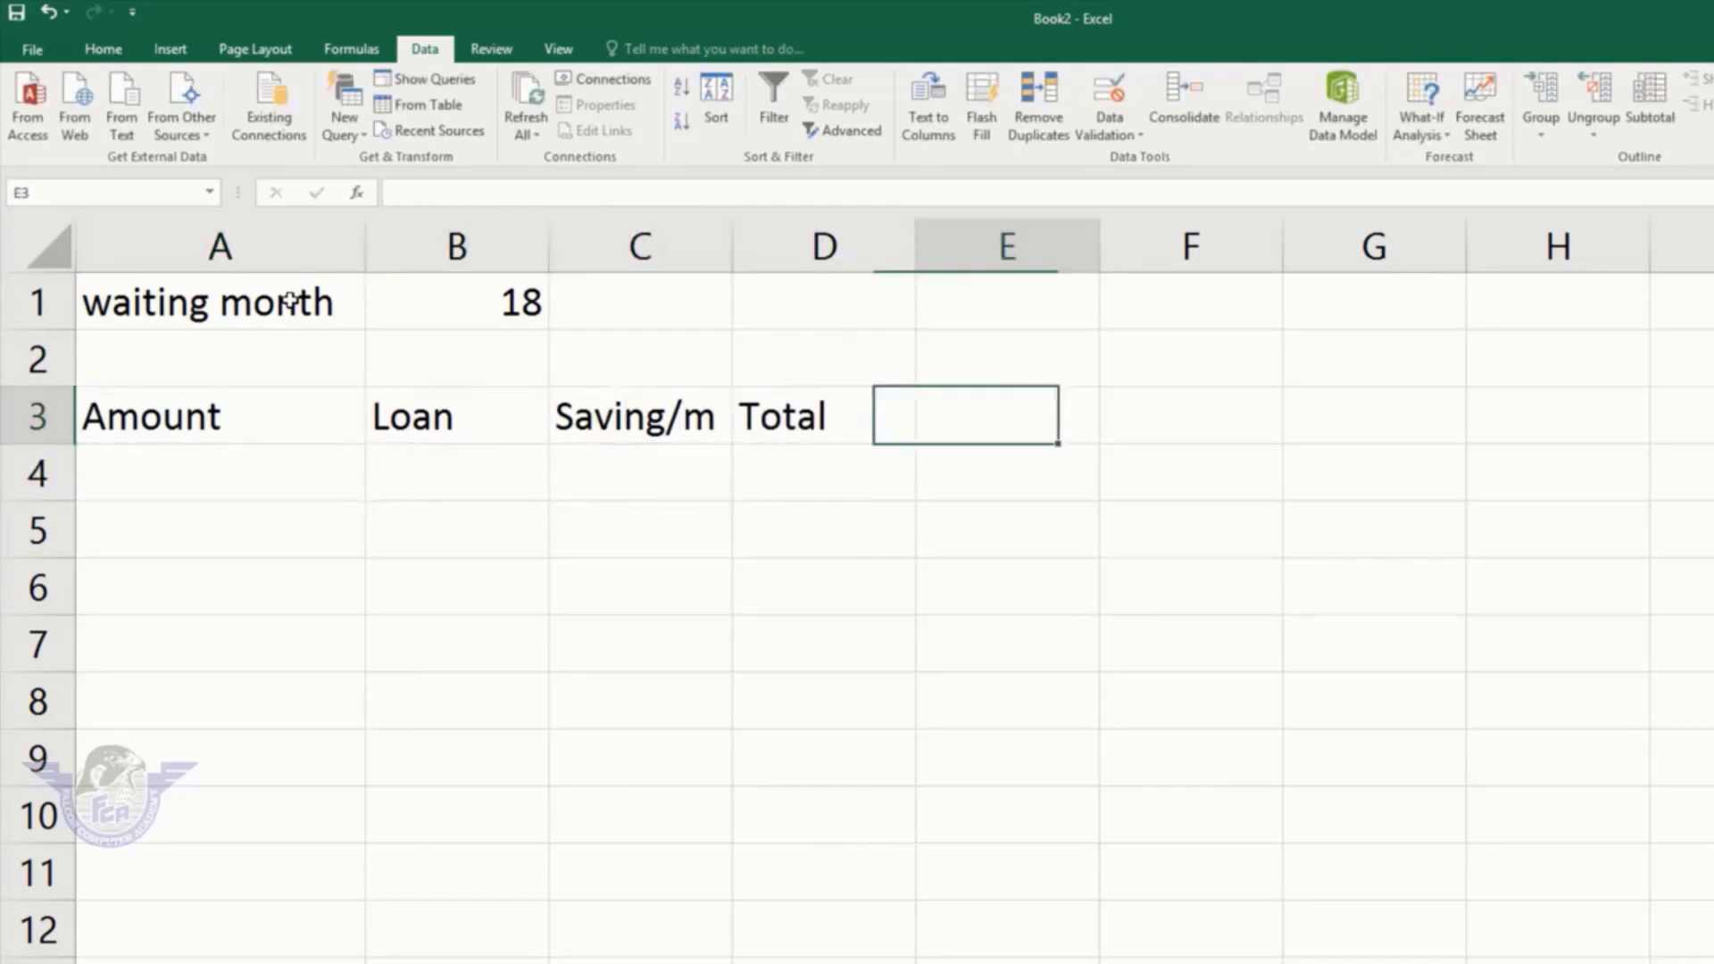
{"action": "key", "text": "Up"}
{"action": "key", "text": "Up"}
Step: Enter Bike with 70000 in G1:H1
{"action": "type", "text": "Bike"}
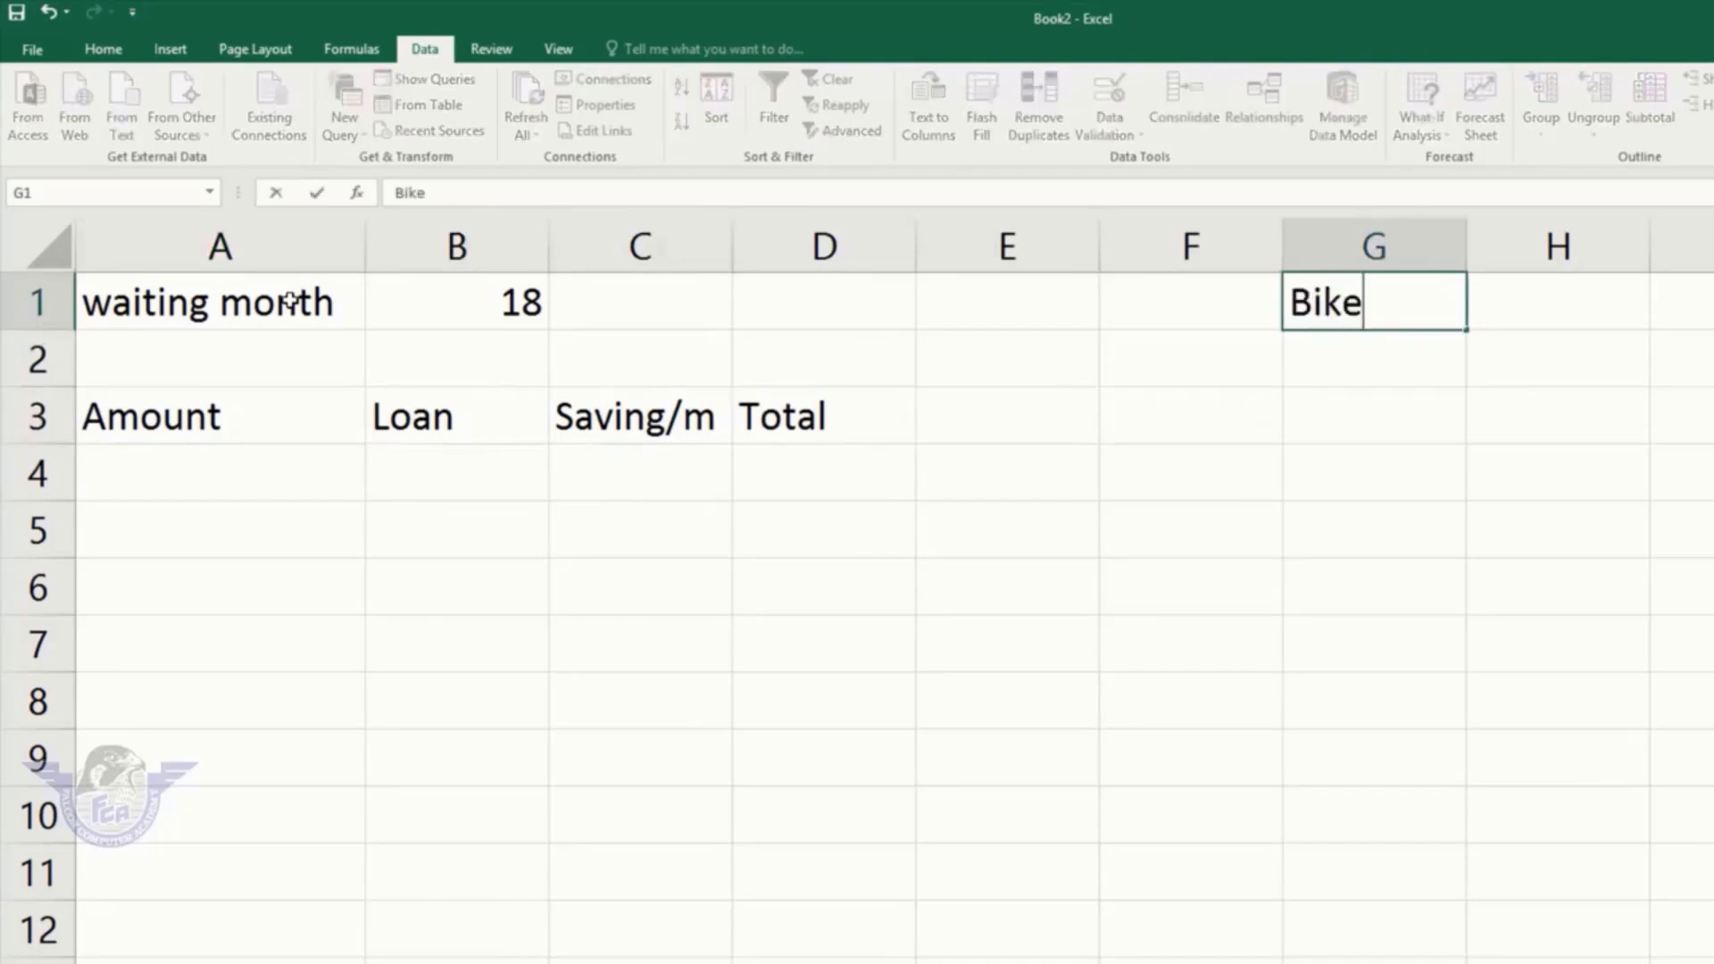
{"action": "key", "text": "Right"}
{"action": "type", "text": "70000"}
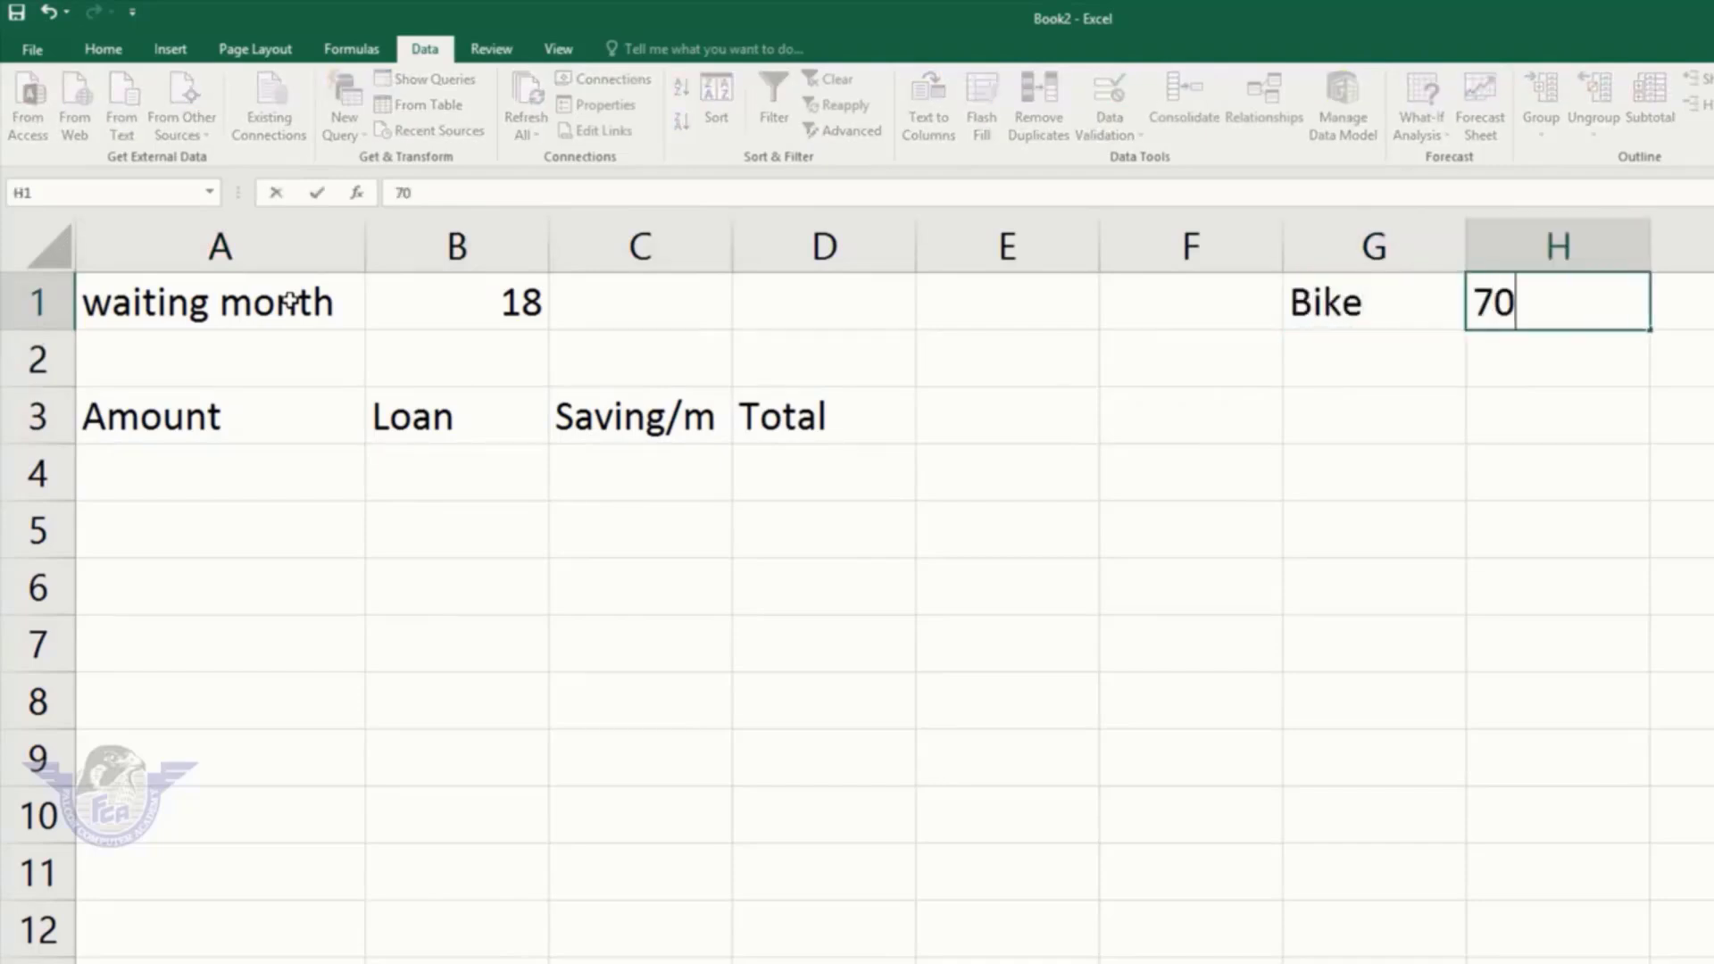
{"action": "key", "text": "Return"}
{"action": "key", "text": "Down"}
{"action": "key", "text": "Down"}
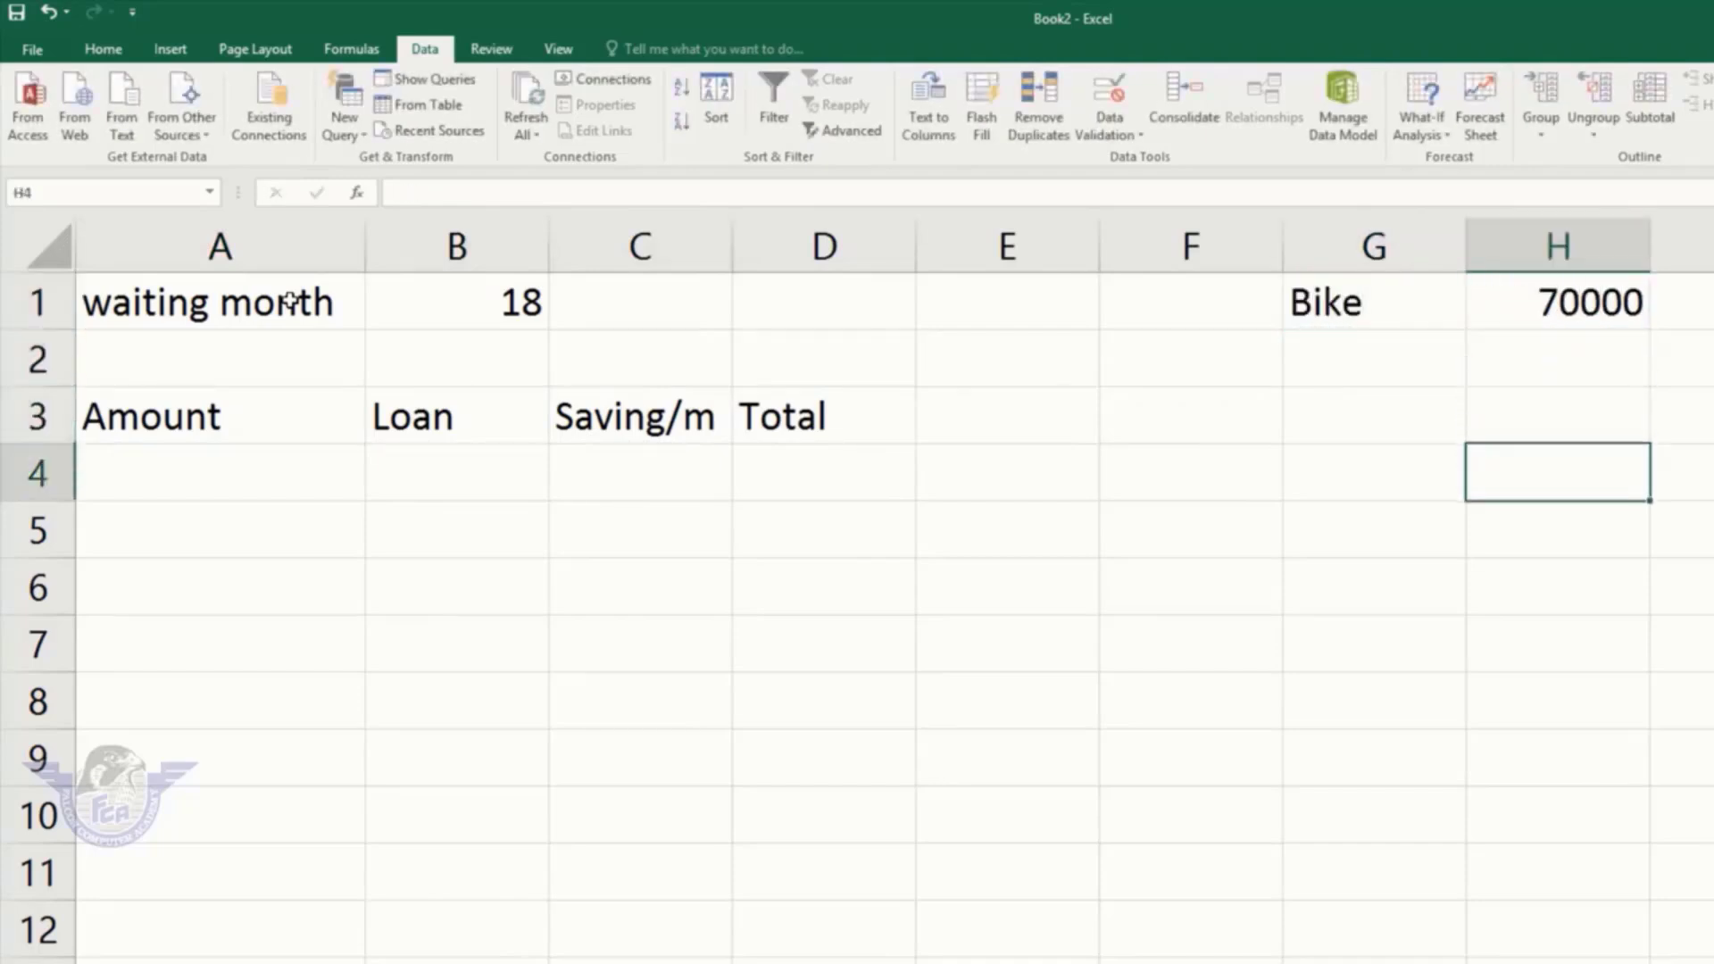
{"action": "key", "text": "Down"}
{"action": "key", "text": "Left"}
{"action": "key", "text": "Home"}
{"action": "key", "text": "Up"}
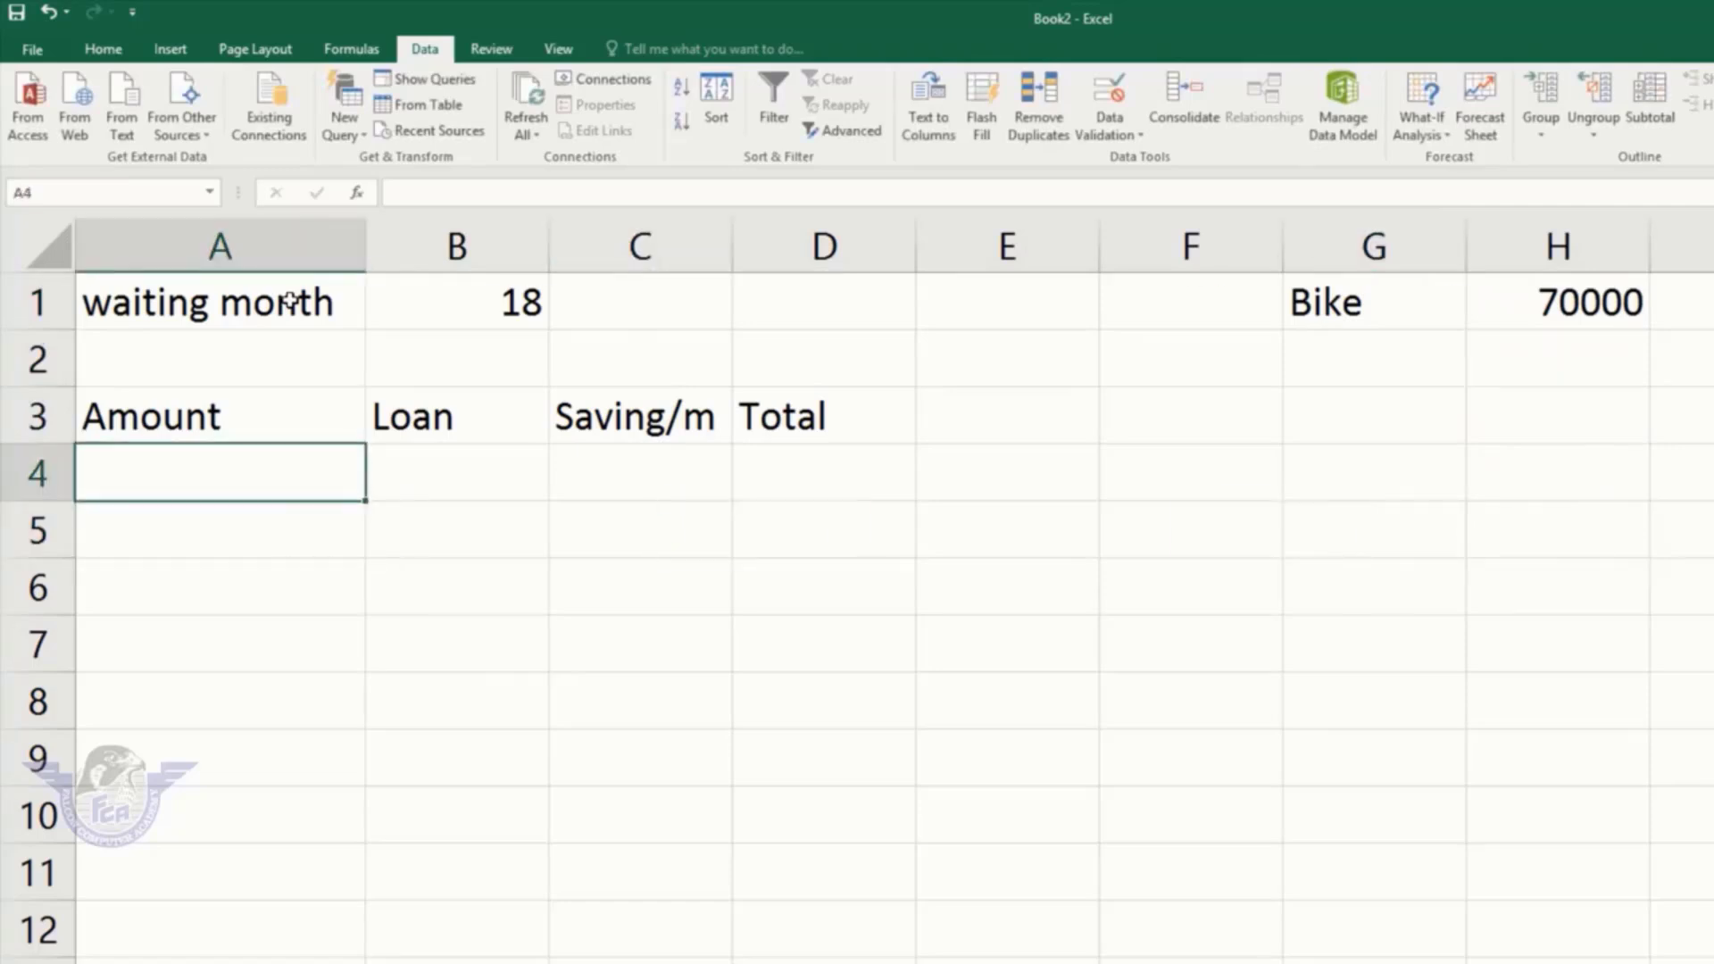
{"action": "key", "text": "Right"}
{"action": "key", "text": "Right"}
{"action": "key", "text": "Right"}
{"action": "key", "text": "Right"}
{"action": "key", "text": "Right"}
{"action": "key", "text": "Right"}
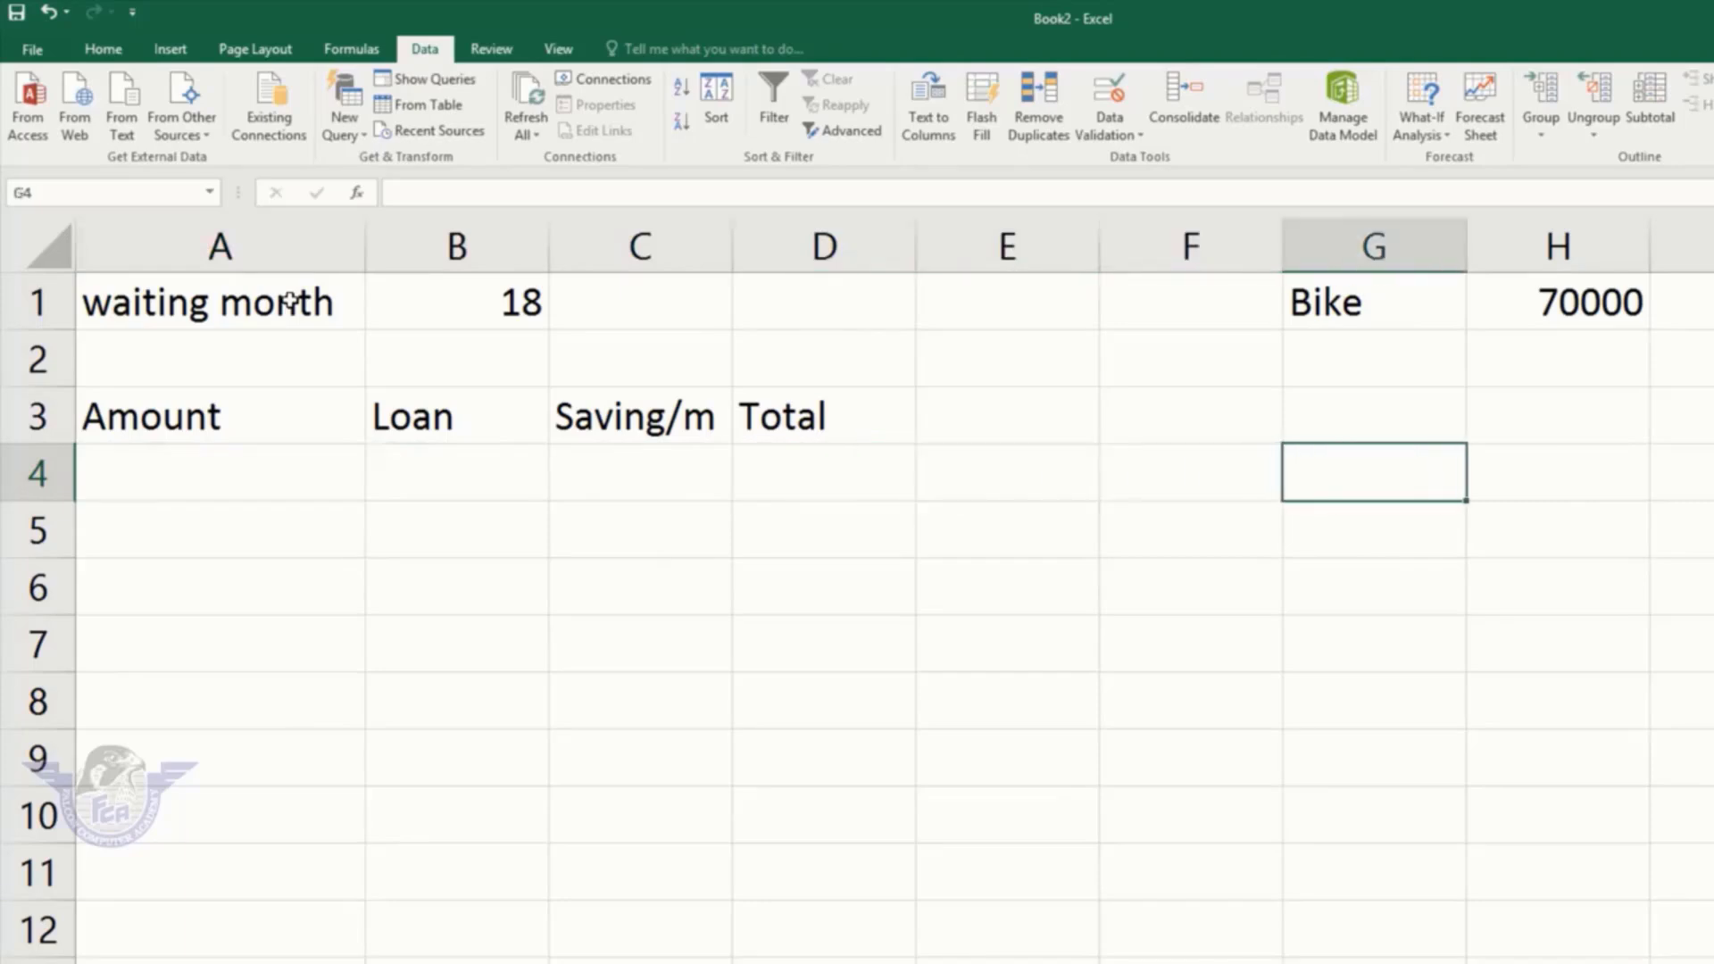
{"action": "key", "text": "Up"}
{"action": "key", "text": "Up"}
Step: Enter Advance with 10000 in G2:H2
{"action": "type", "text": "Advance"}
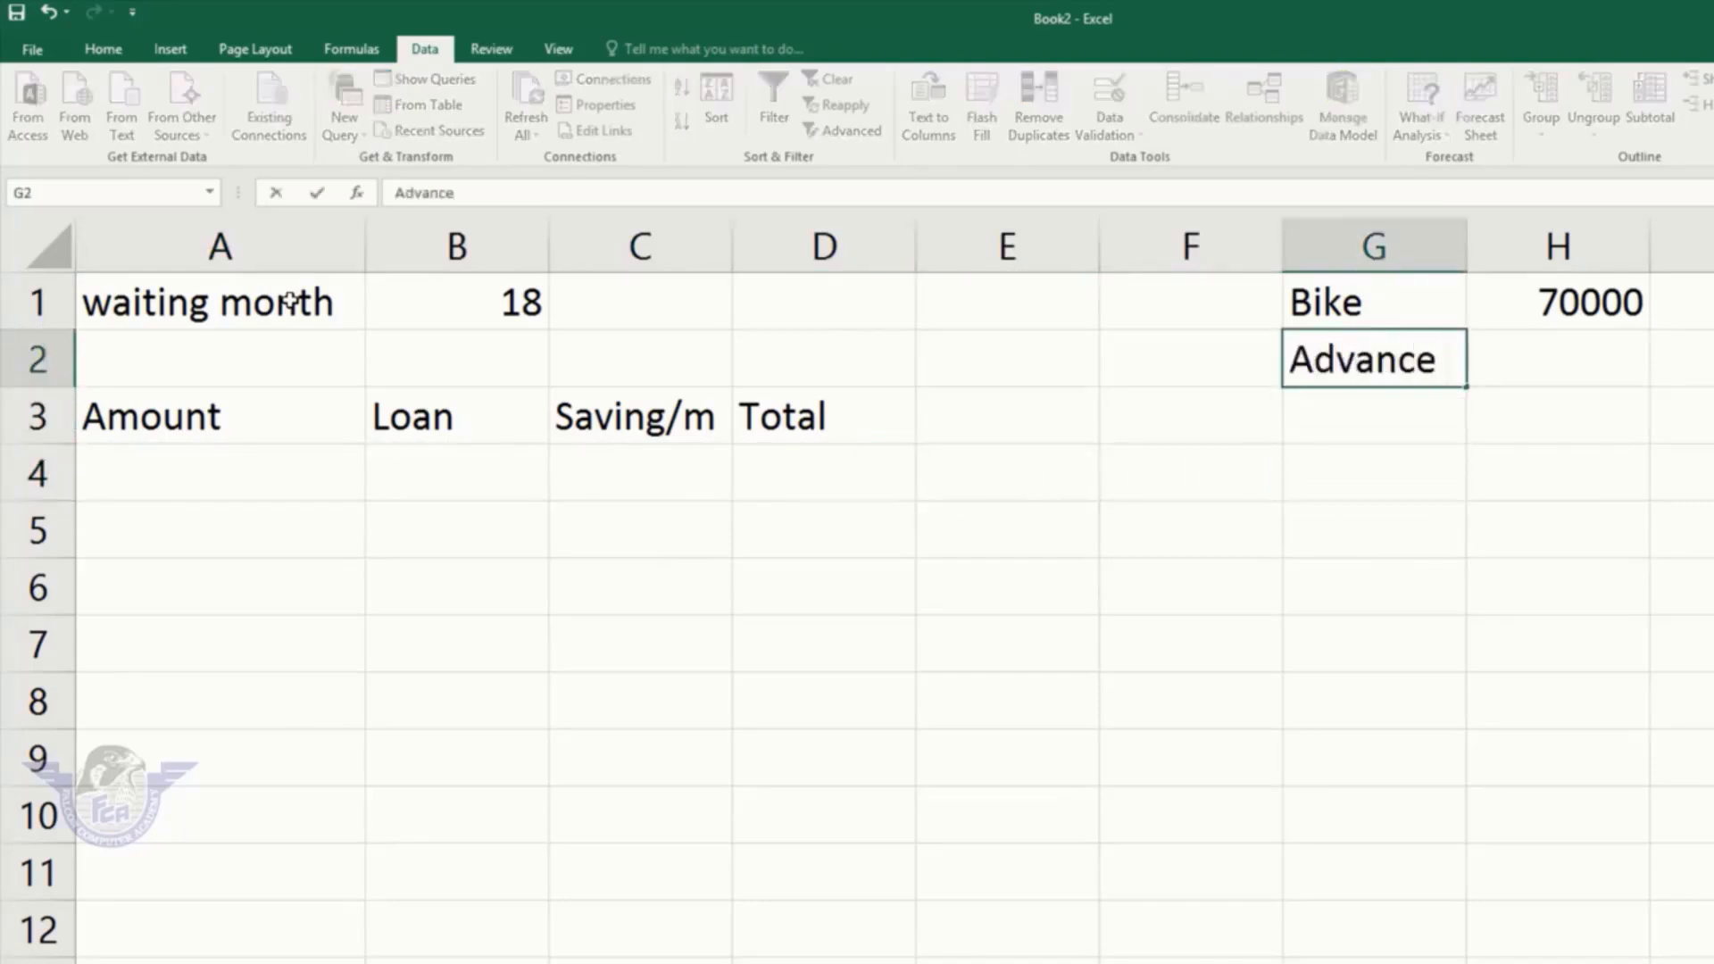
{"action": "key", "text": "Tab"}
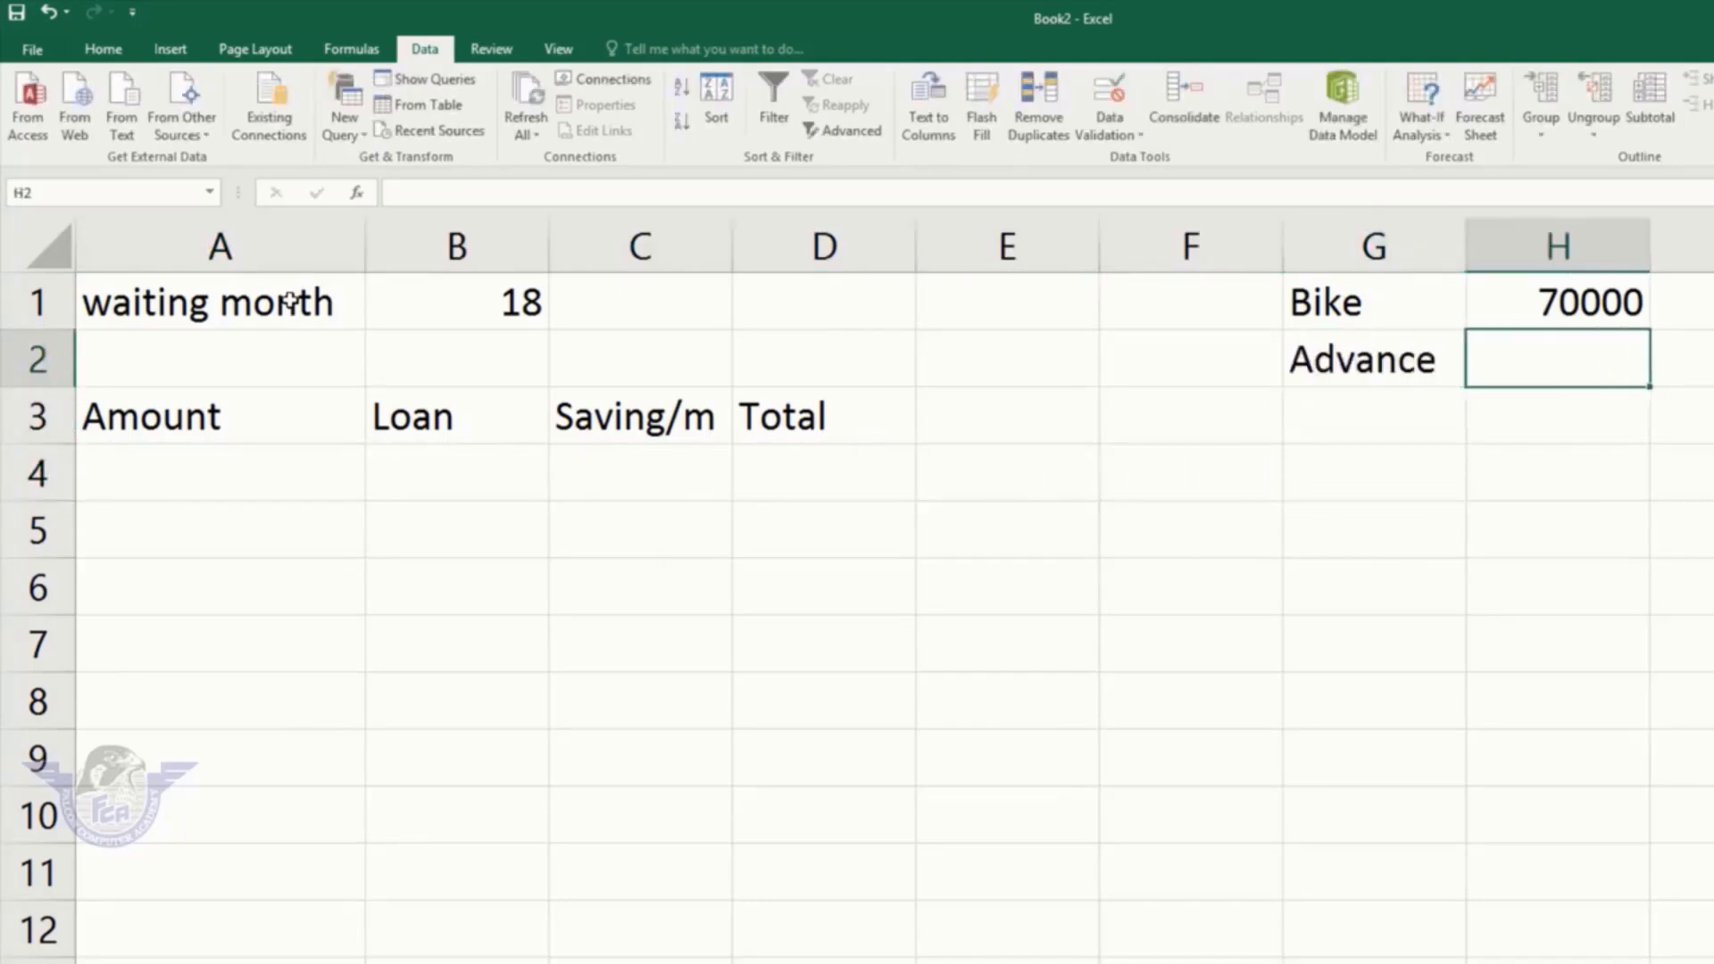
{"action": "type", "text": "1000"}
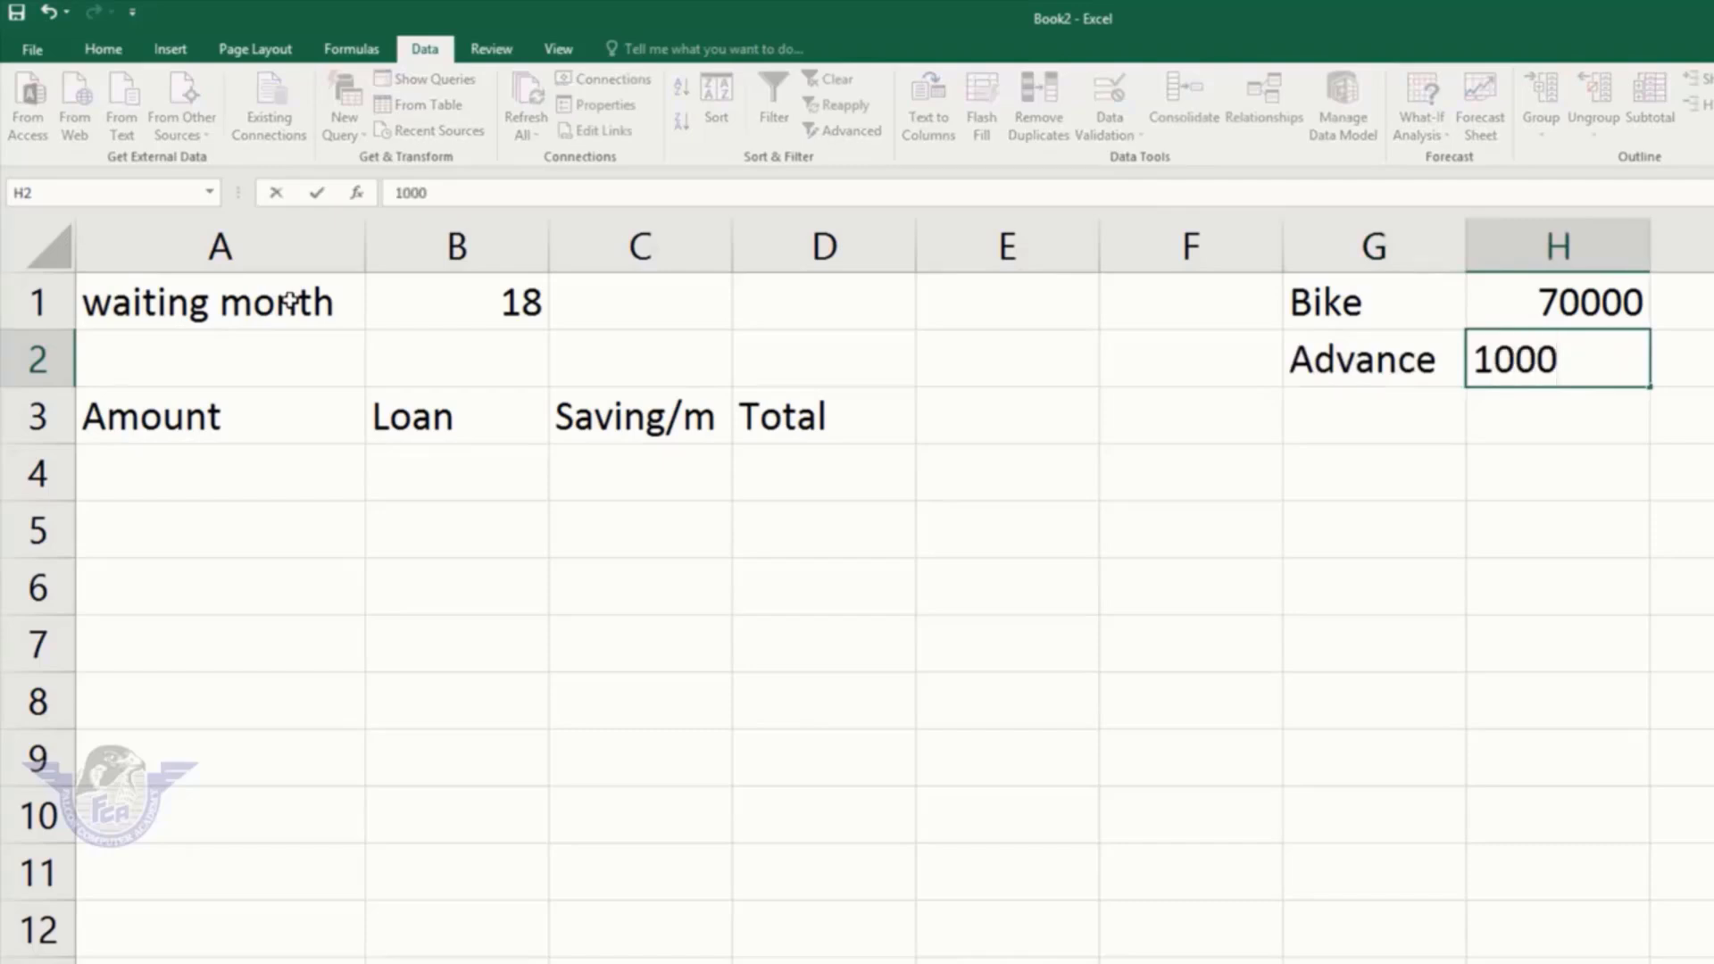
{"action": "type", "text": "0"}
{"action": "key", "text": "ctrl+Return"}
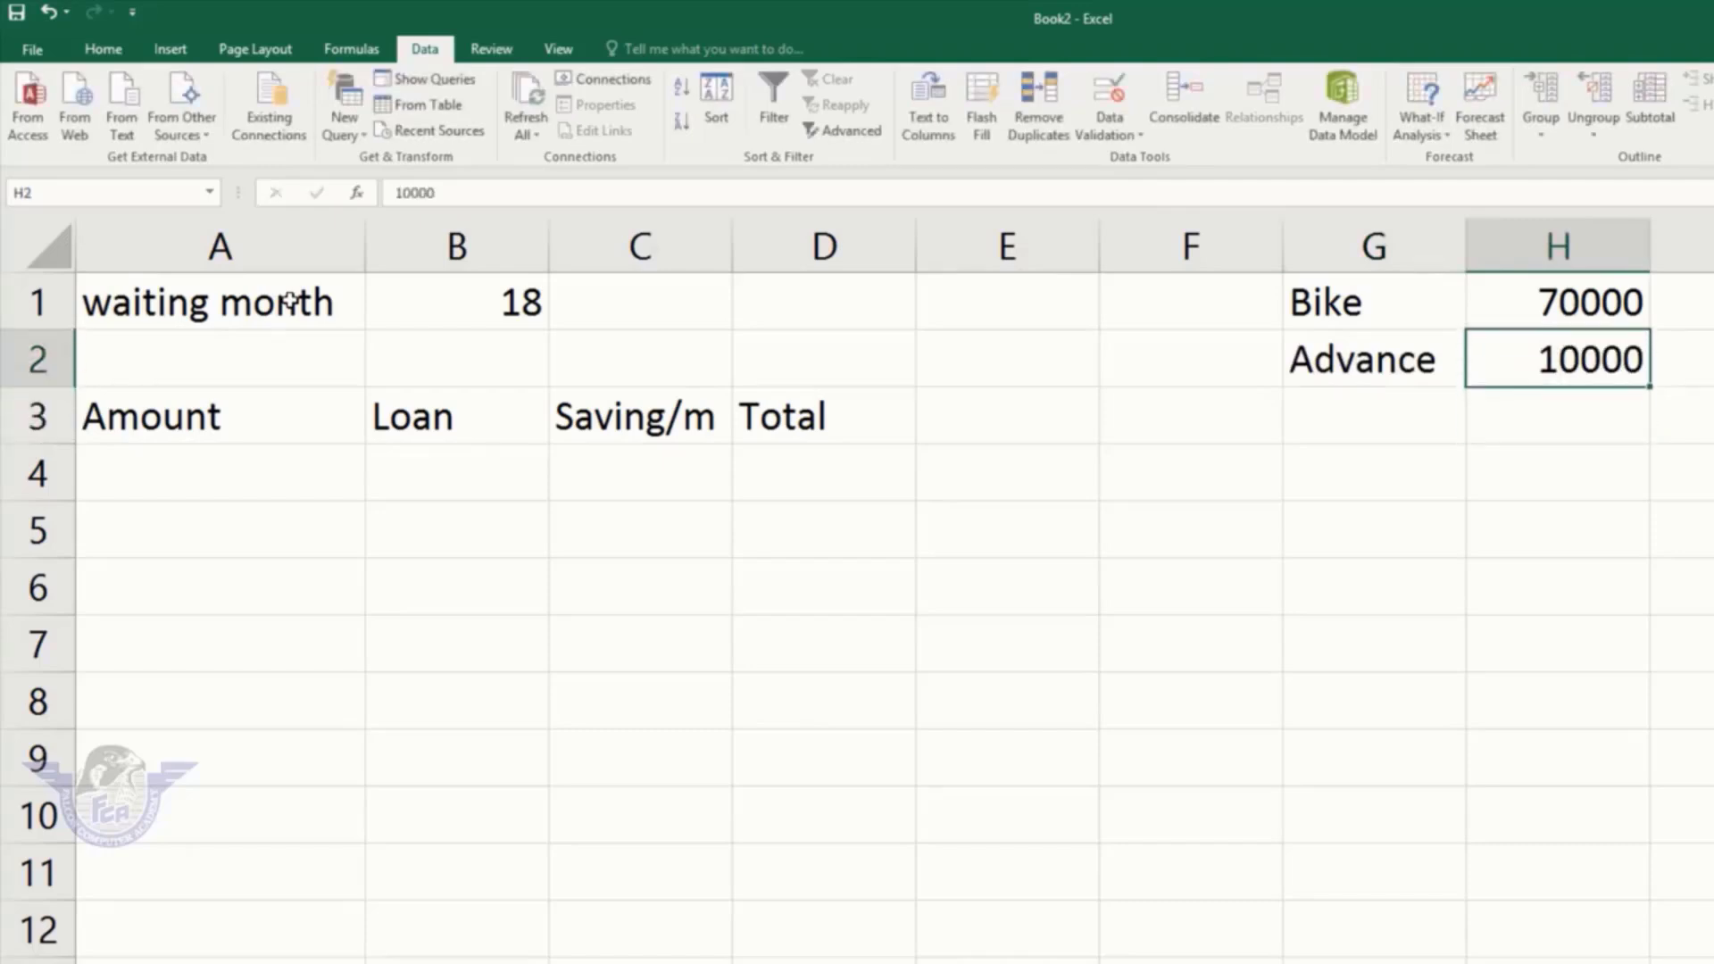
{"action": "key", "text": "Down"}
{"action": "key", "text": "Left"}
Step: Enter Balance with 60000 in G3:H3
{"action": "type", "text": "Balnc"}
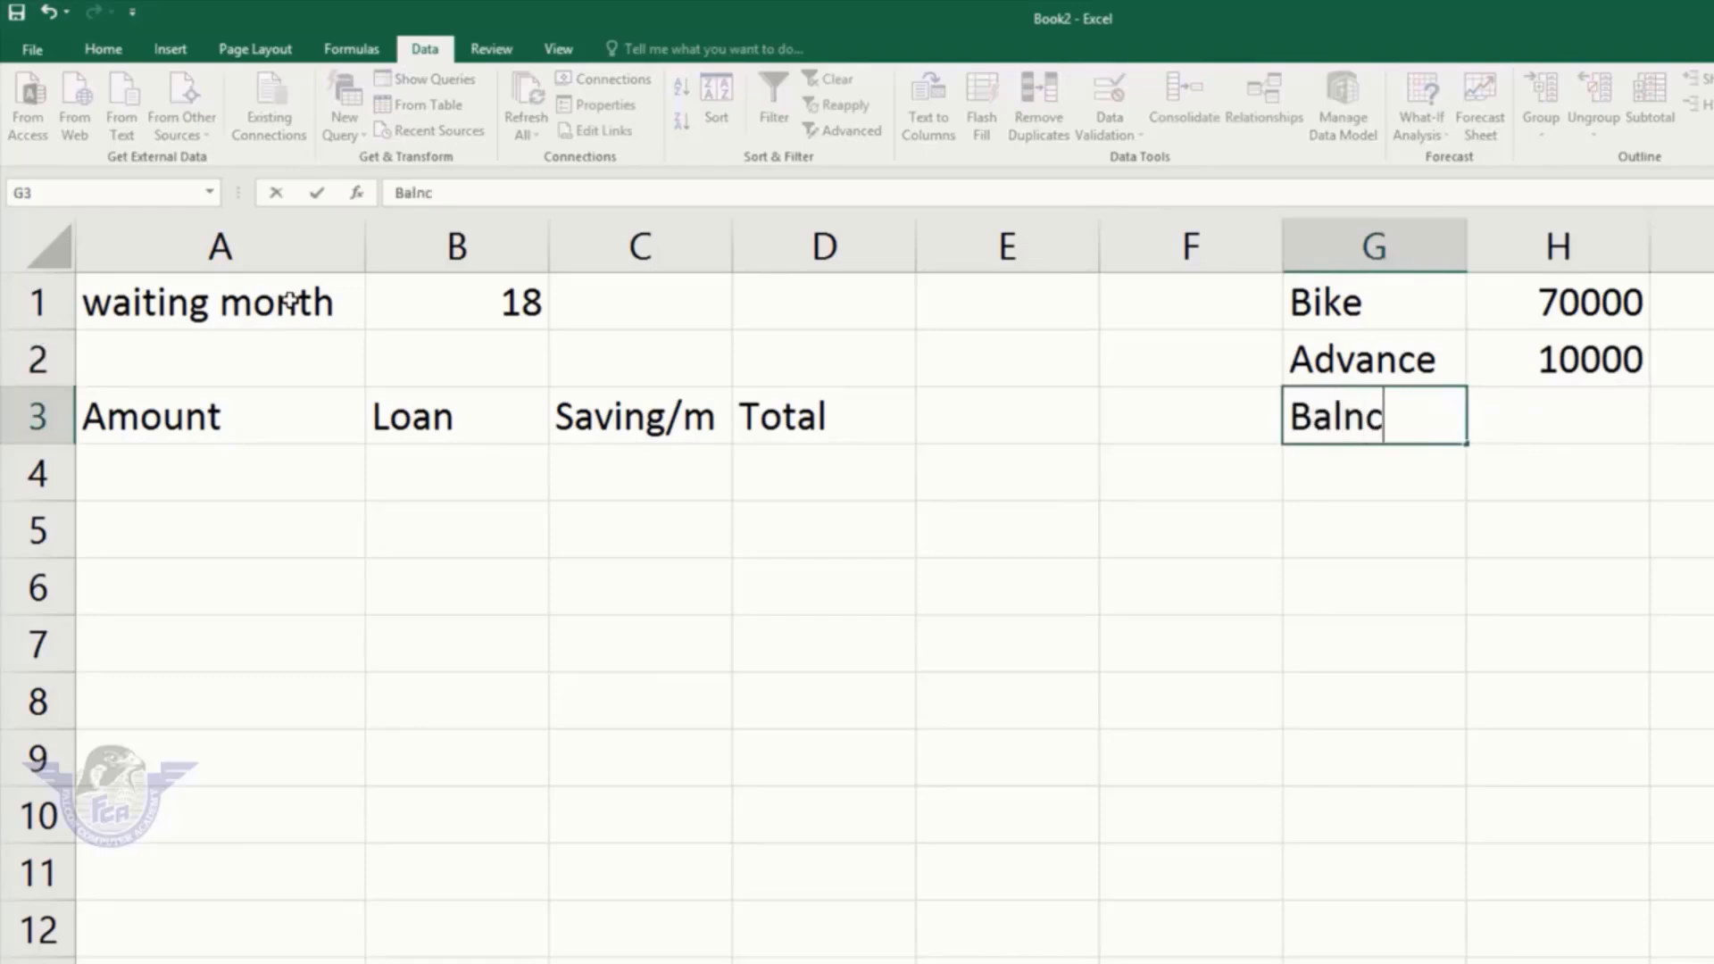
{"action": "key", "text": "BackSpace"}
{"action": "key", "text": "BackSpace"}
{"action": "type", "text": "ac"}
{"action": "key", "text": "BackSpace"}
{"action": "type", "text": "nce"}
{"action": "key", "text": "ctrl+Return"}
{"action": "key", "text": "Right"}
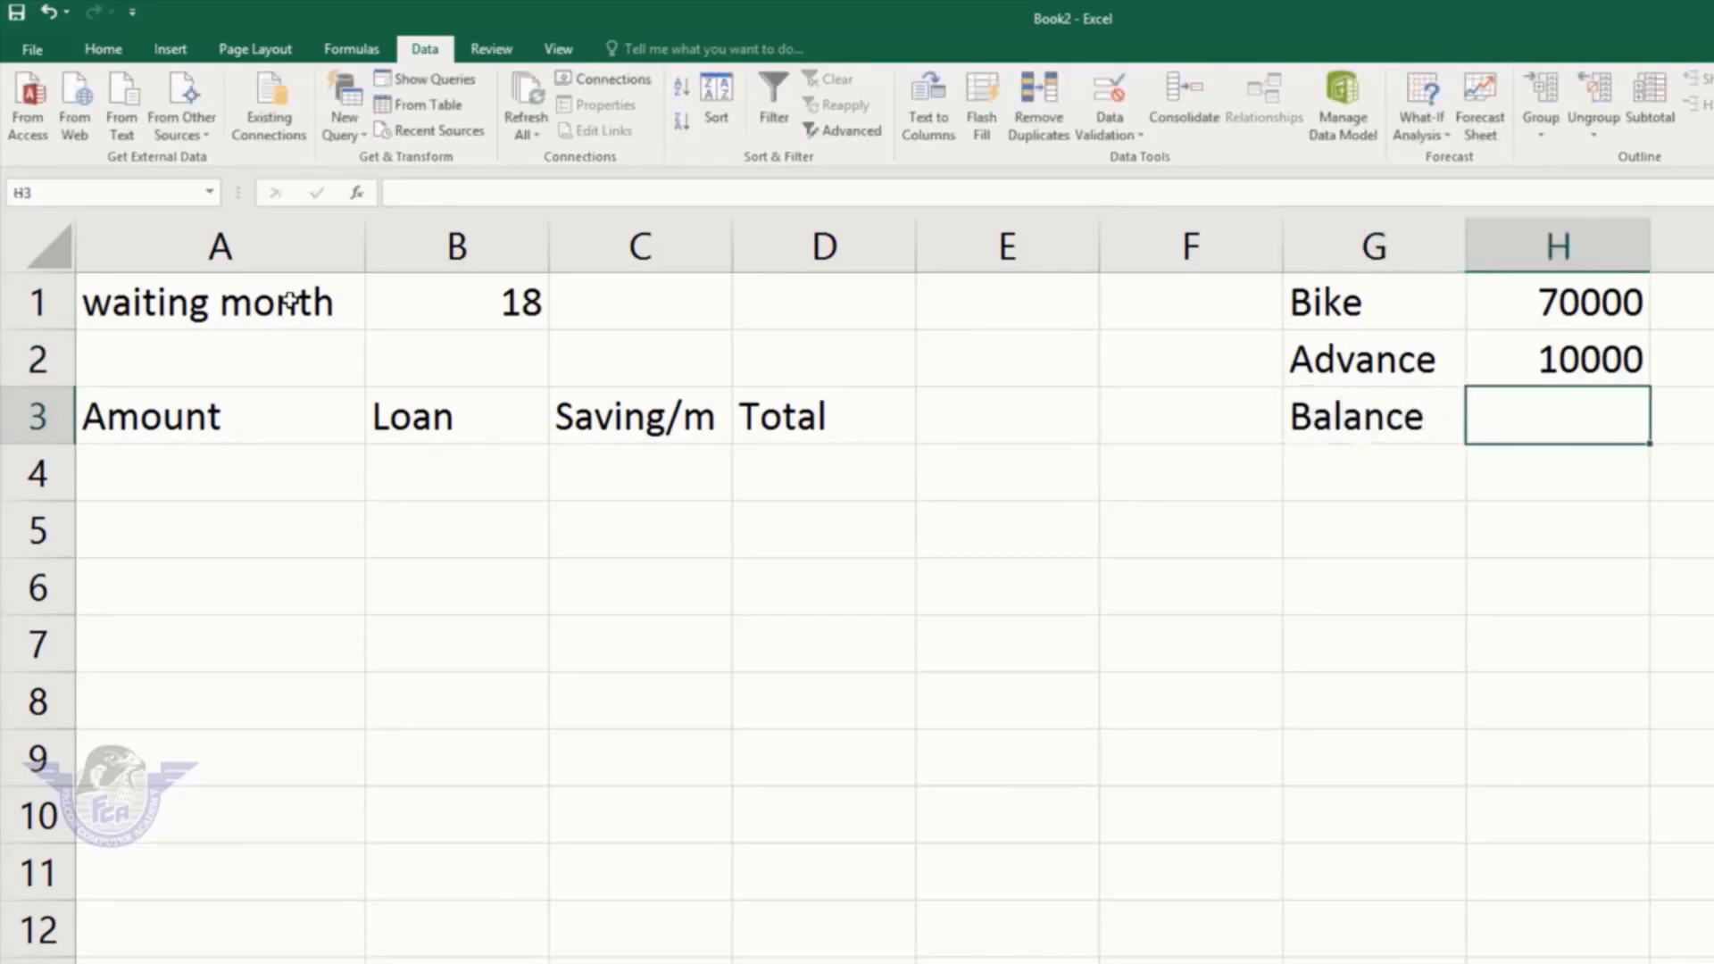
{"action": "type", "text": "60000"}
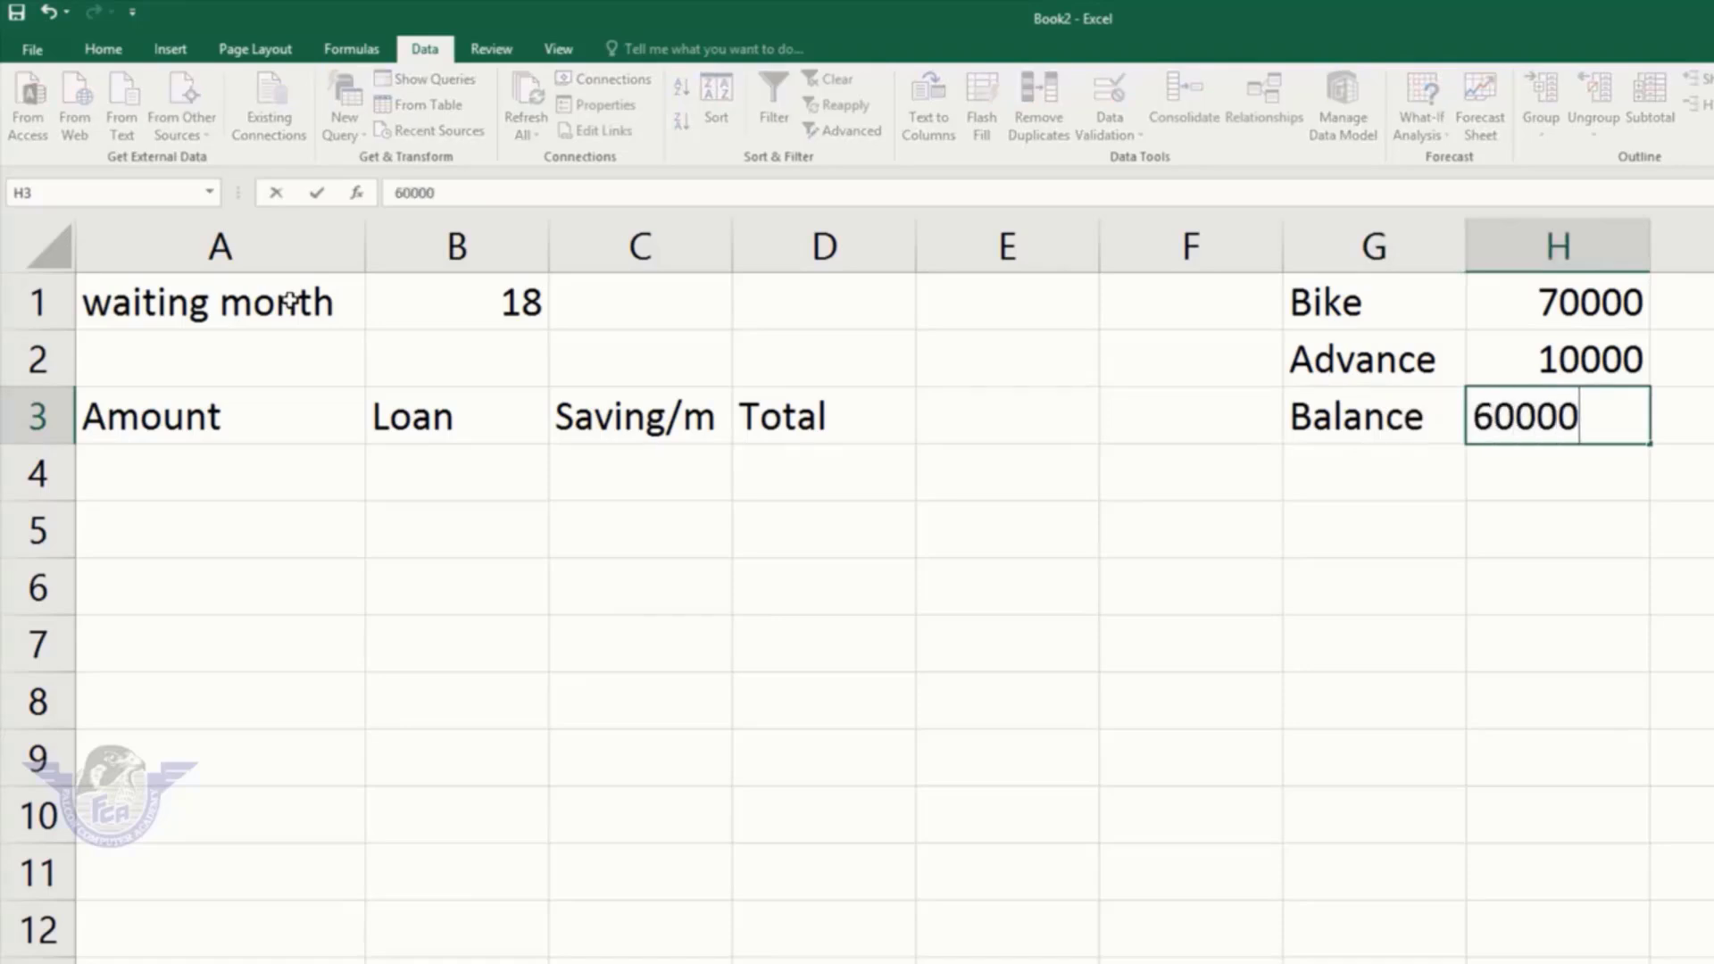
{"action": "key", "text": "Return"}
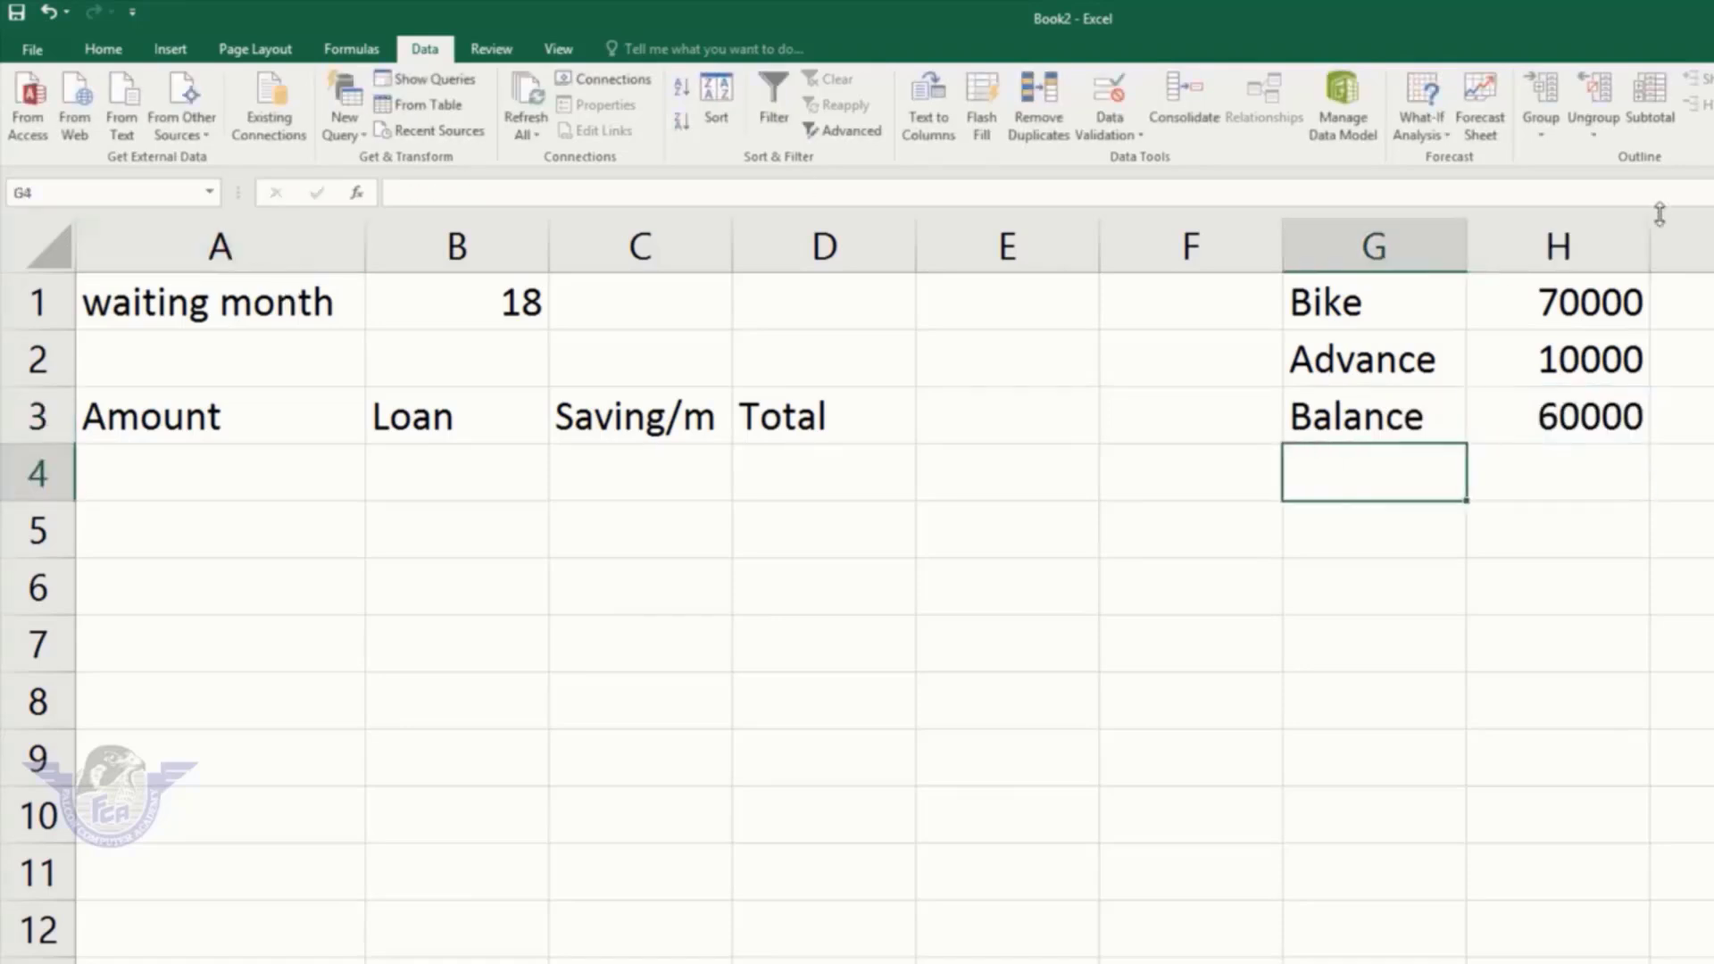
Step: Review the values in H1, H2, H3 and B1, then select A4
{"action": "left_click", "coordinate": [1584, 302]}
{"action": "left_click", "coordinate": [1563, 366]}
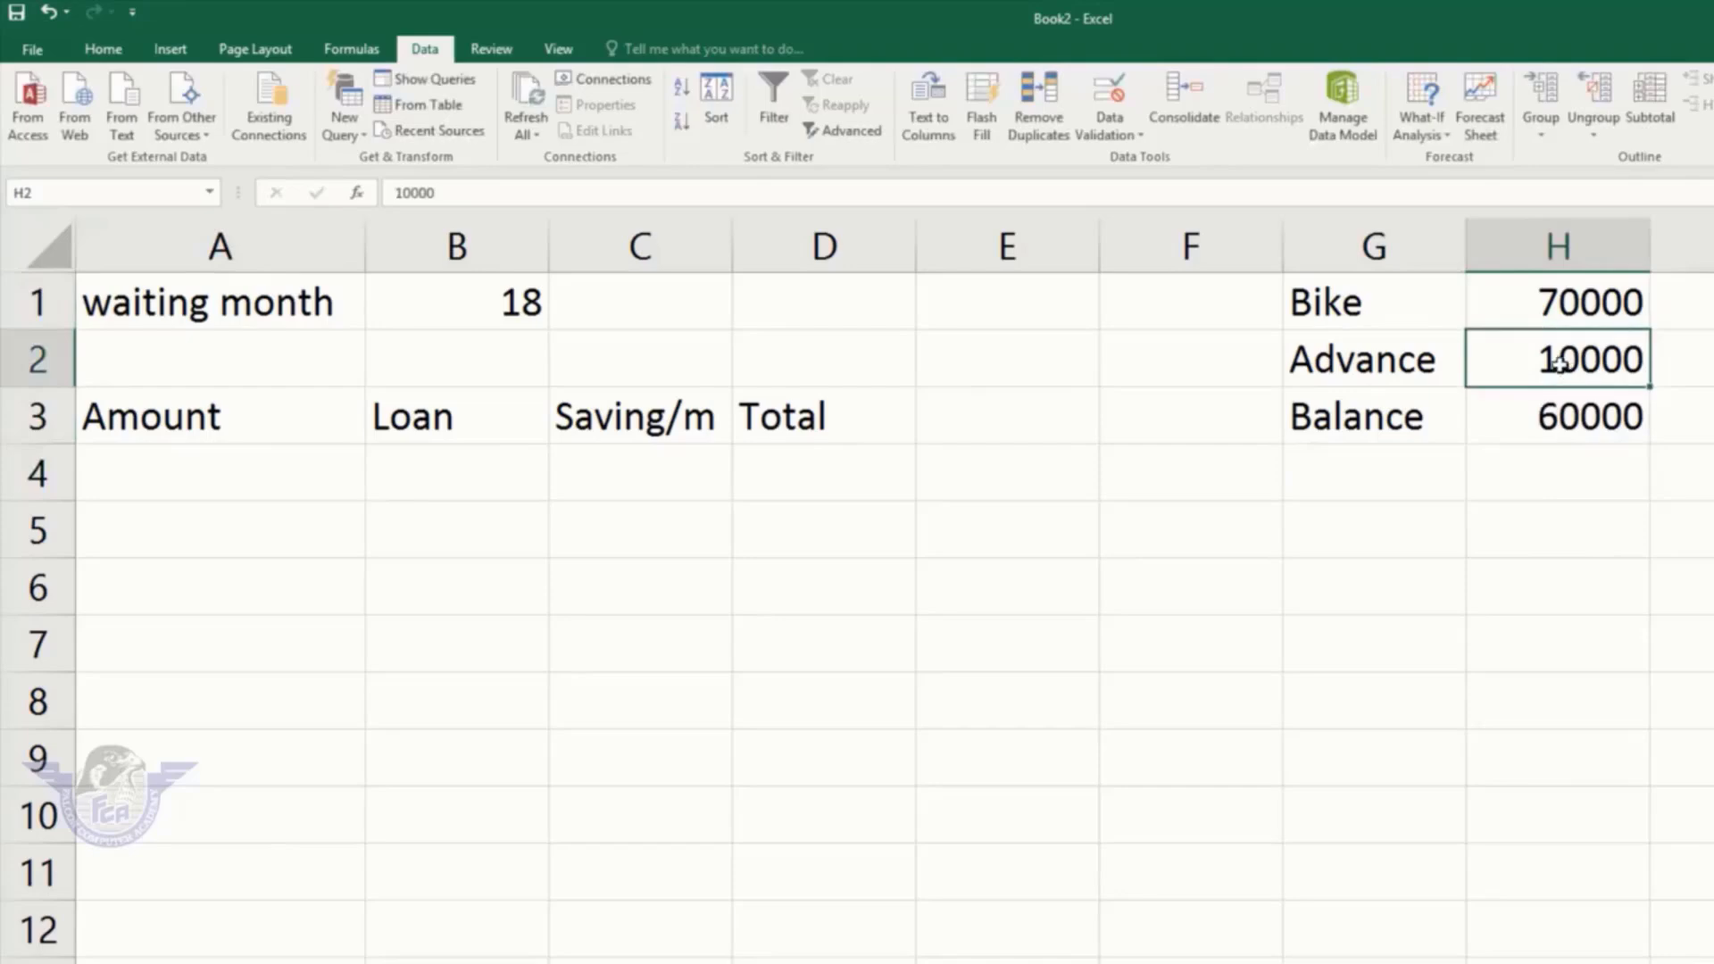
{"action": "left_click", "coordinate": [1529, 423]}
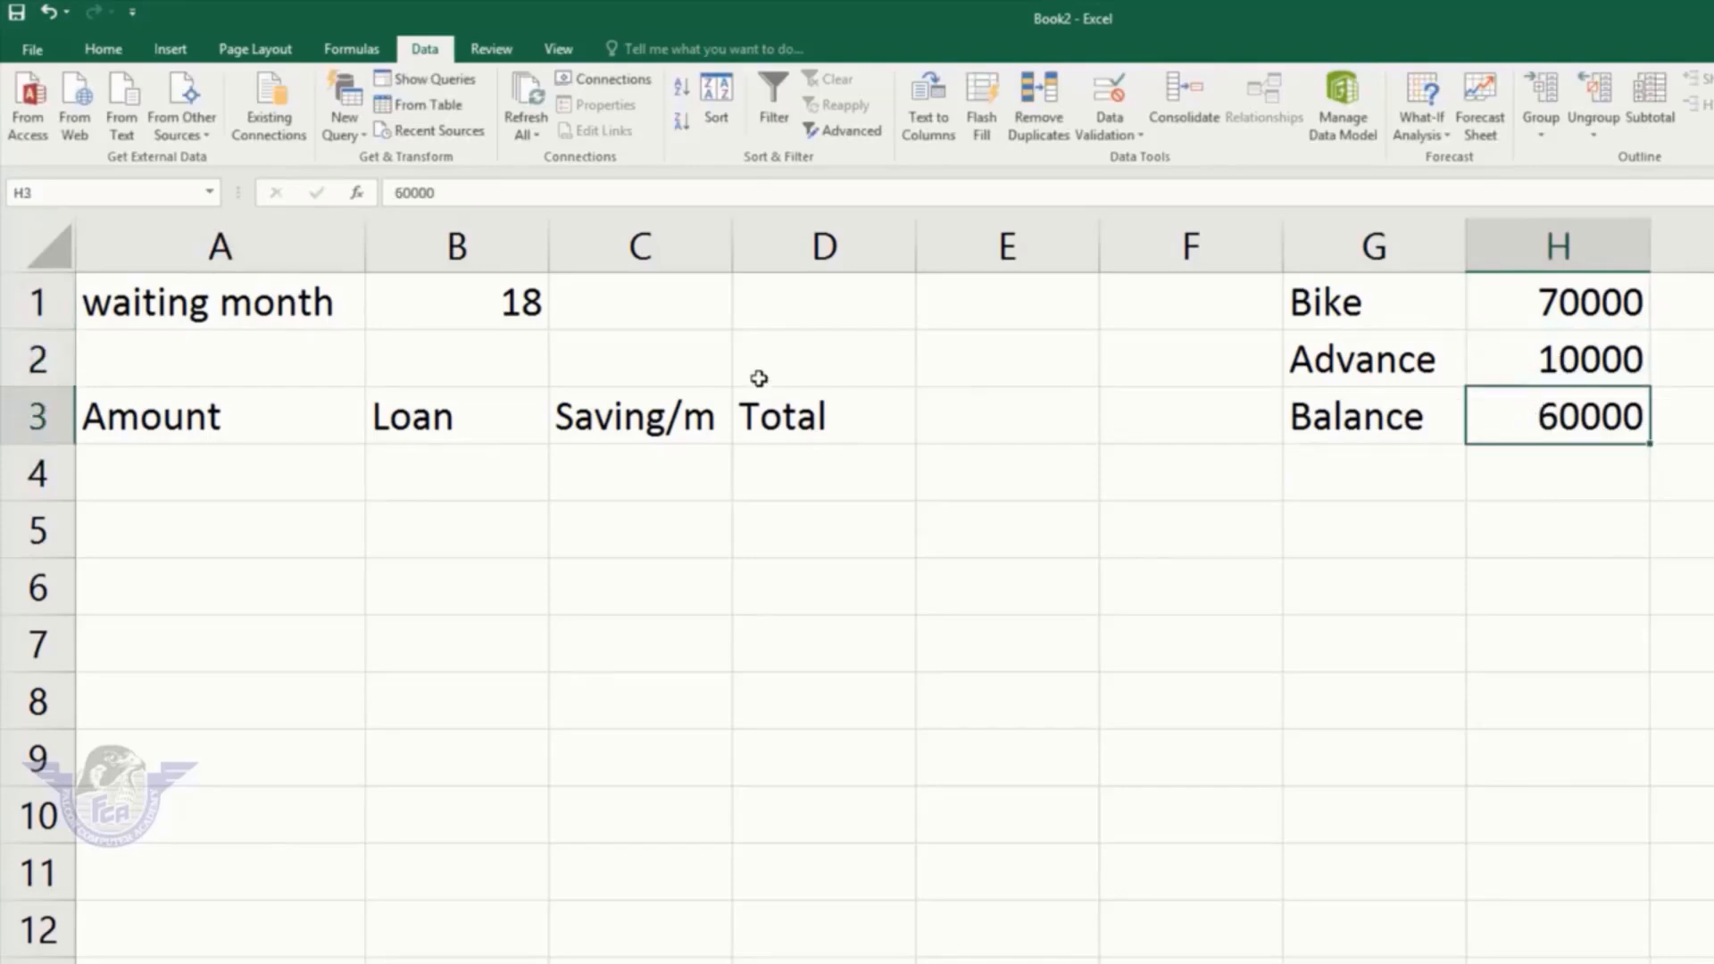
{"action": "left_click", "coordinate": [516, 306]}
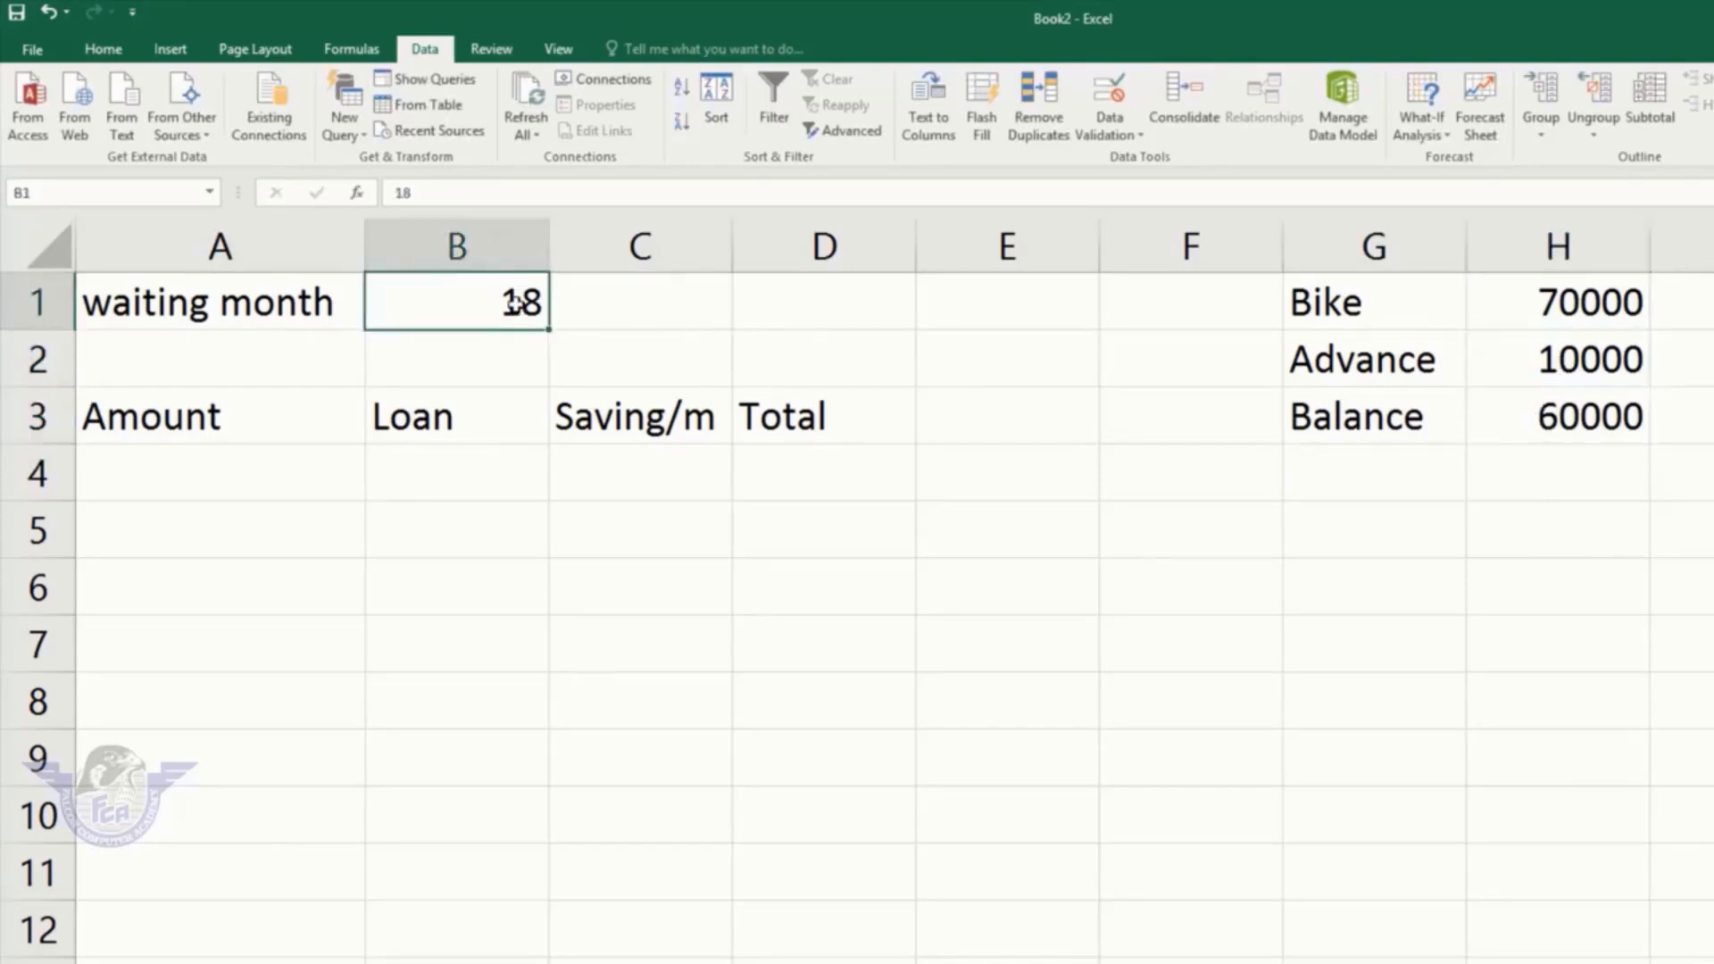
{"action": "left_click", "coordinate": [209, 463]}
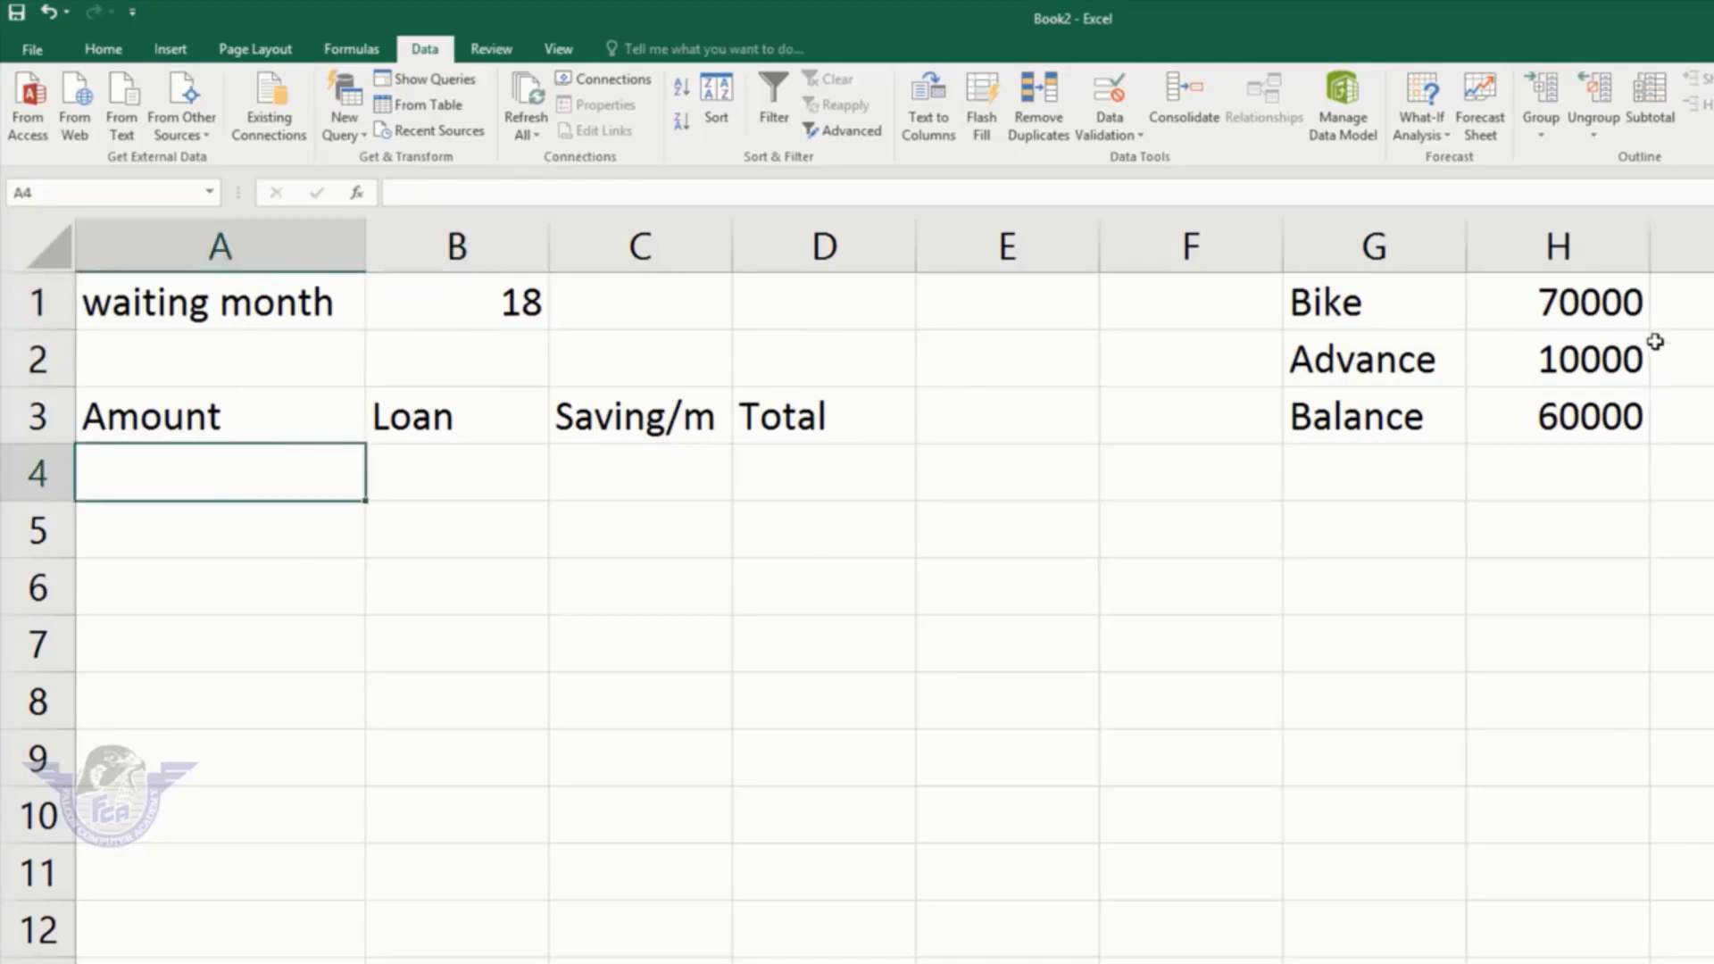
Step: Enter Amount 6000 in A4 and Loan 4000 in B4, then start a formula in D4
{"action": "key", "text": "F2"}
{"action": "type", "text": "6000"}
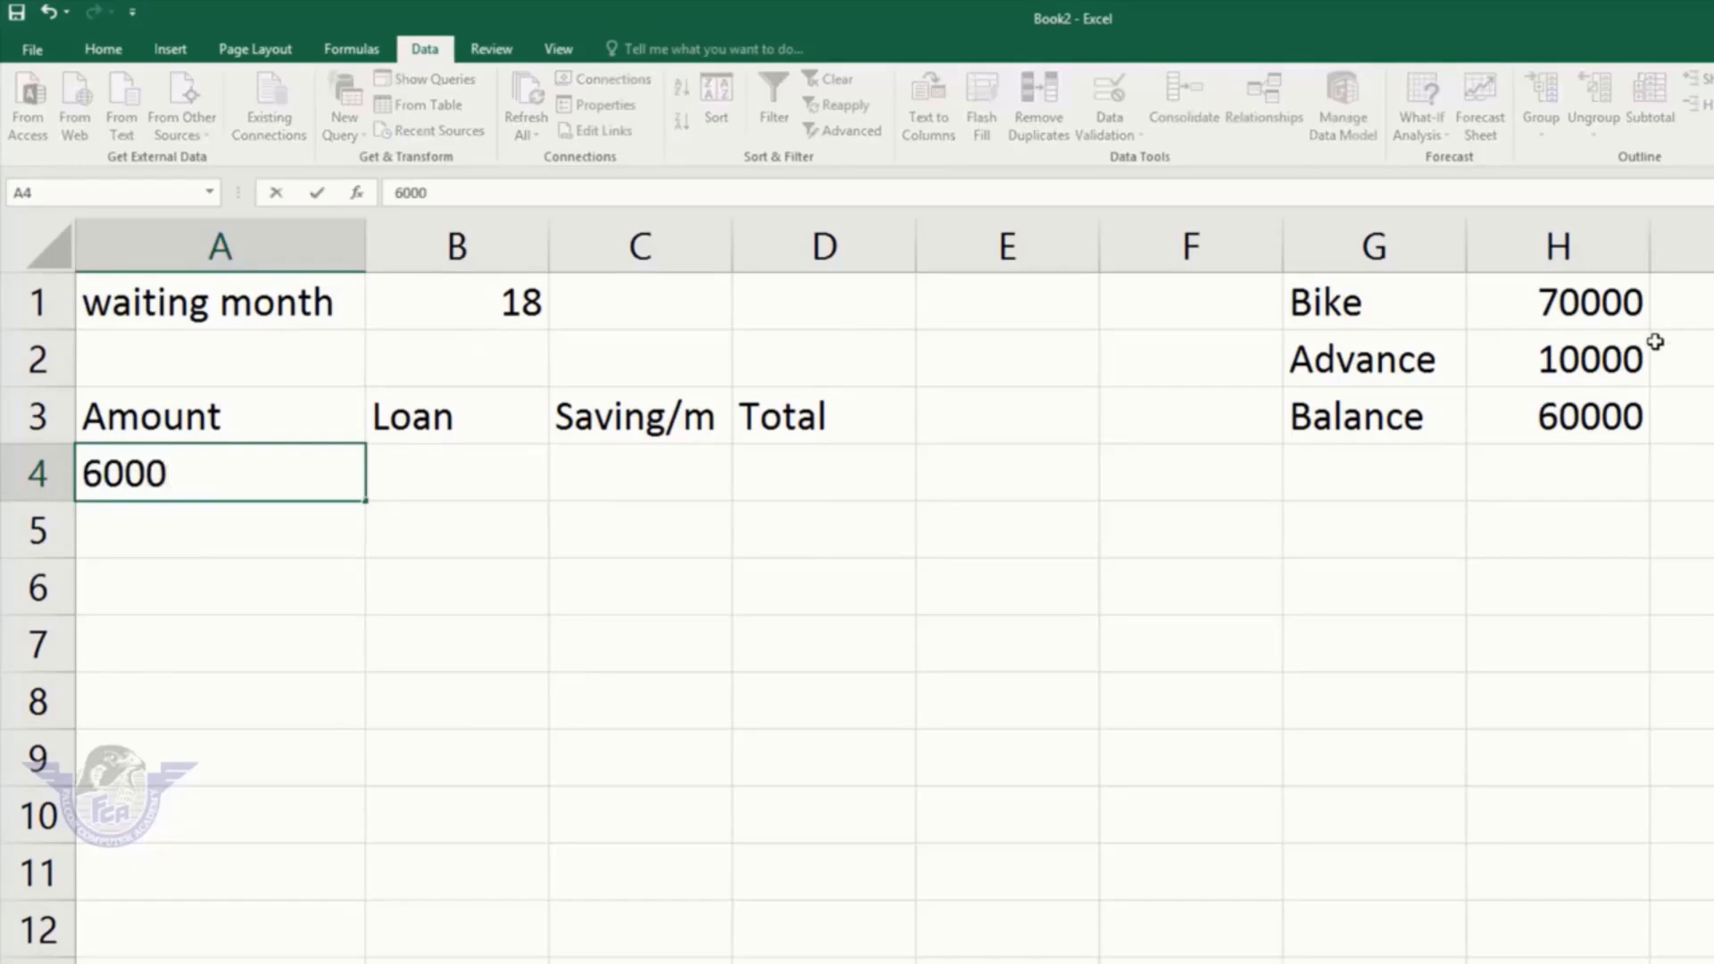
{"action": "key", "text": "Tab"}
{"action": "type", "text": "4000"}
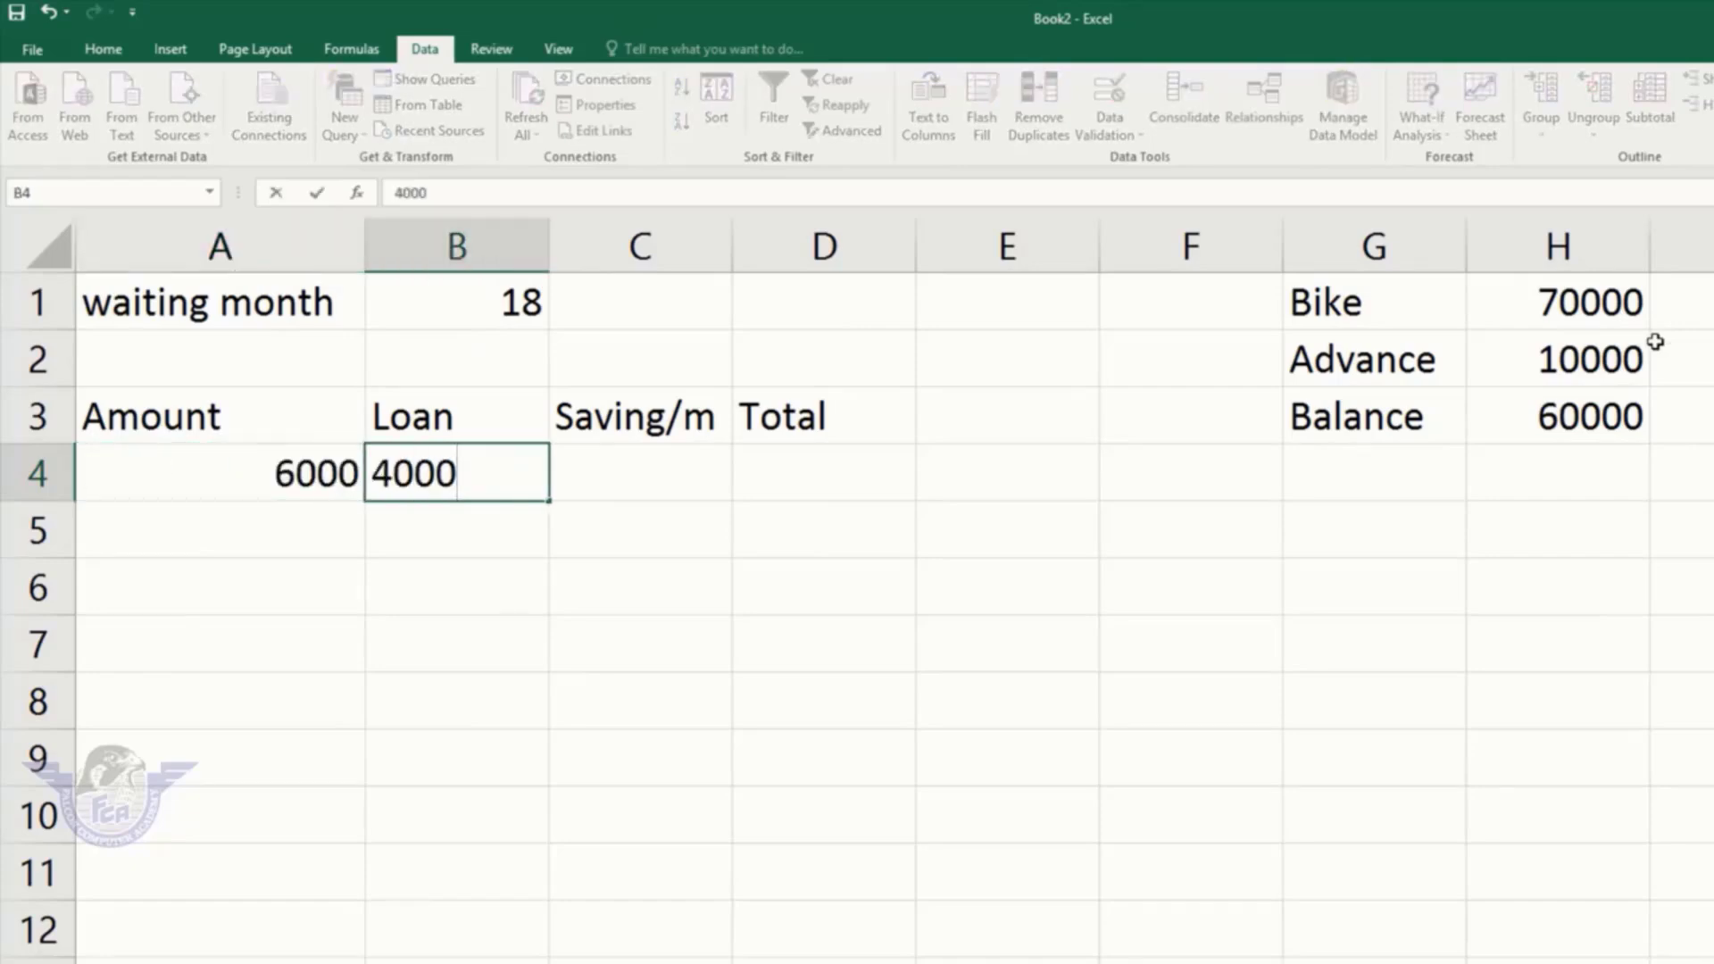
{"action": "key", "text": "Tab"}
{"action": "key", "text": "Left"}
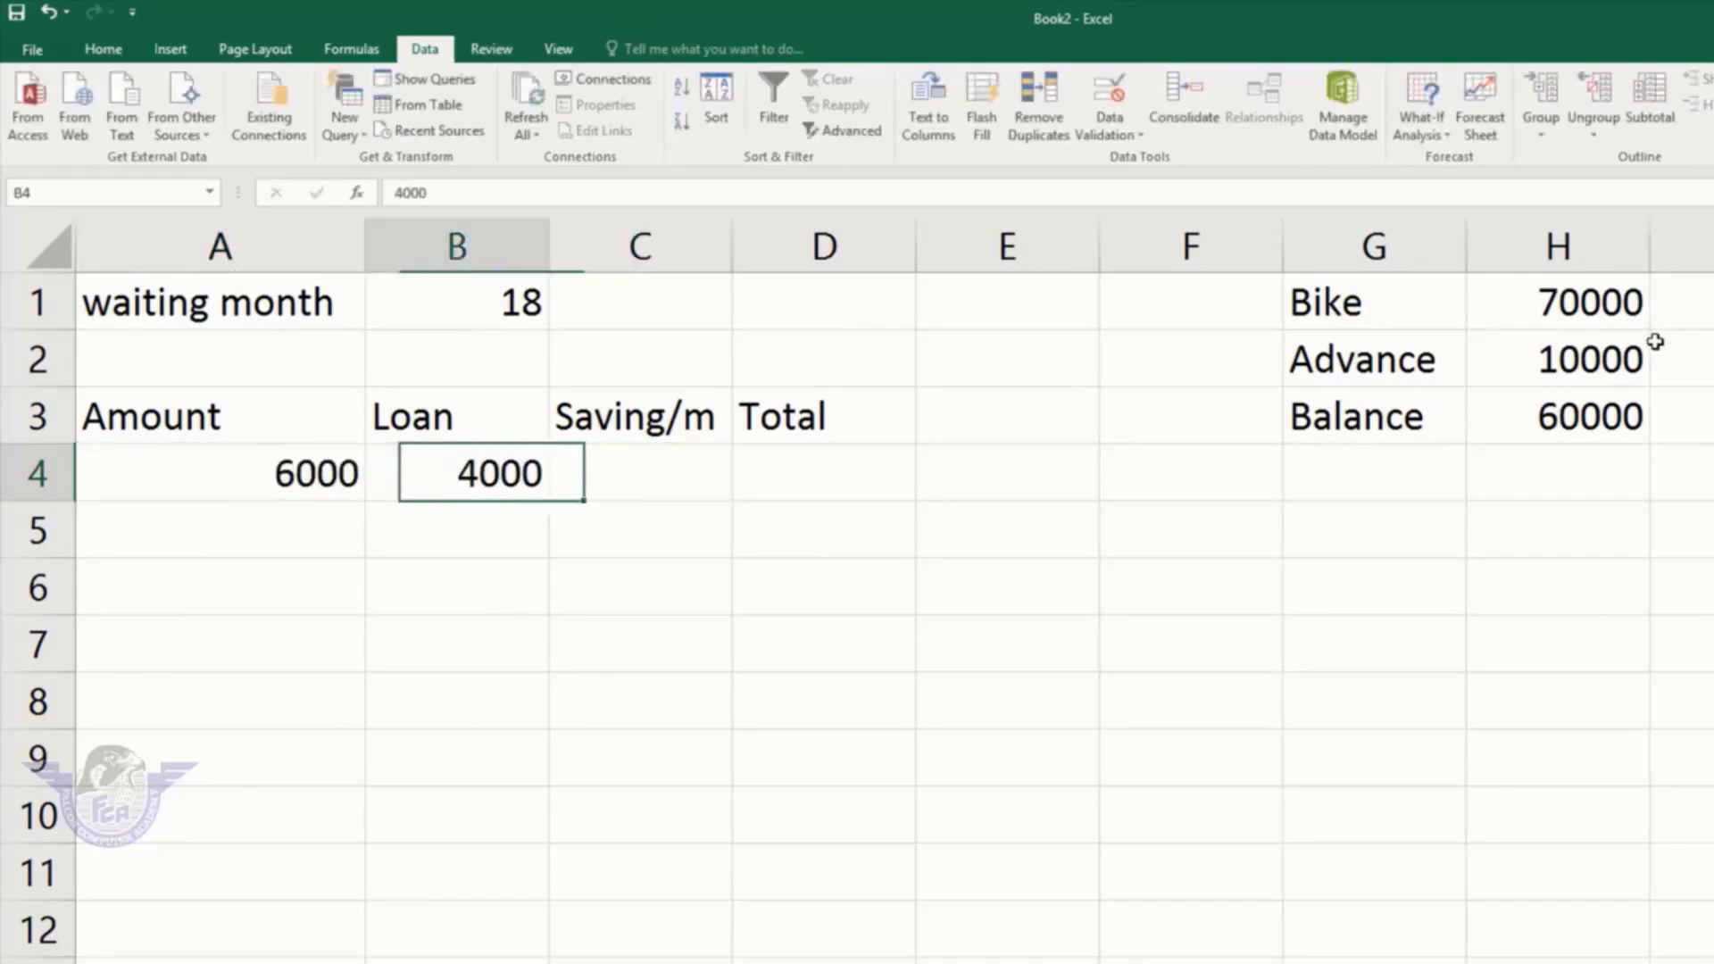
{"action": "key", "text": "Left"}
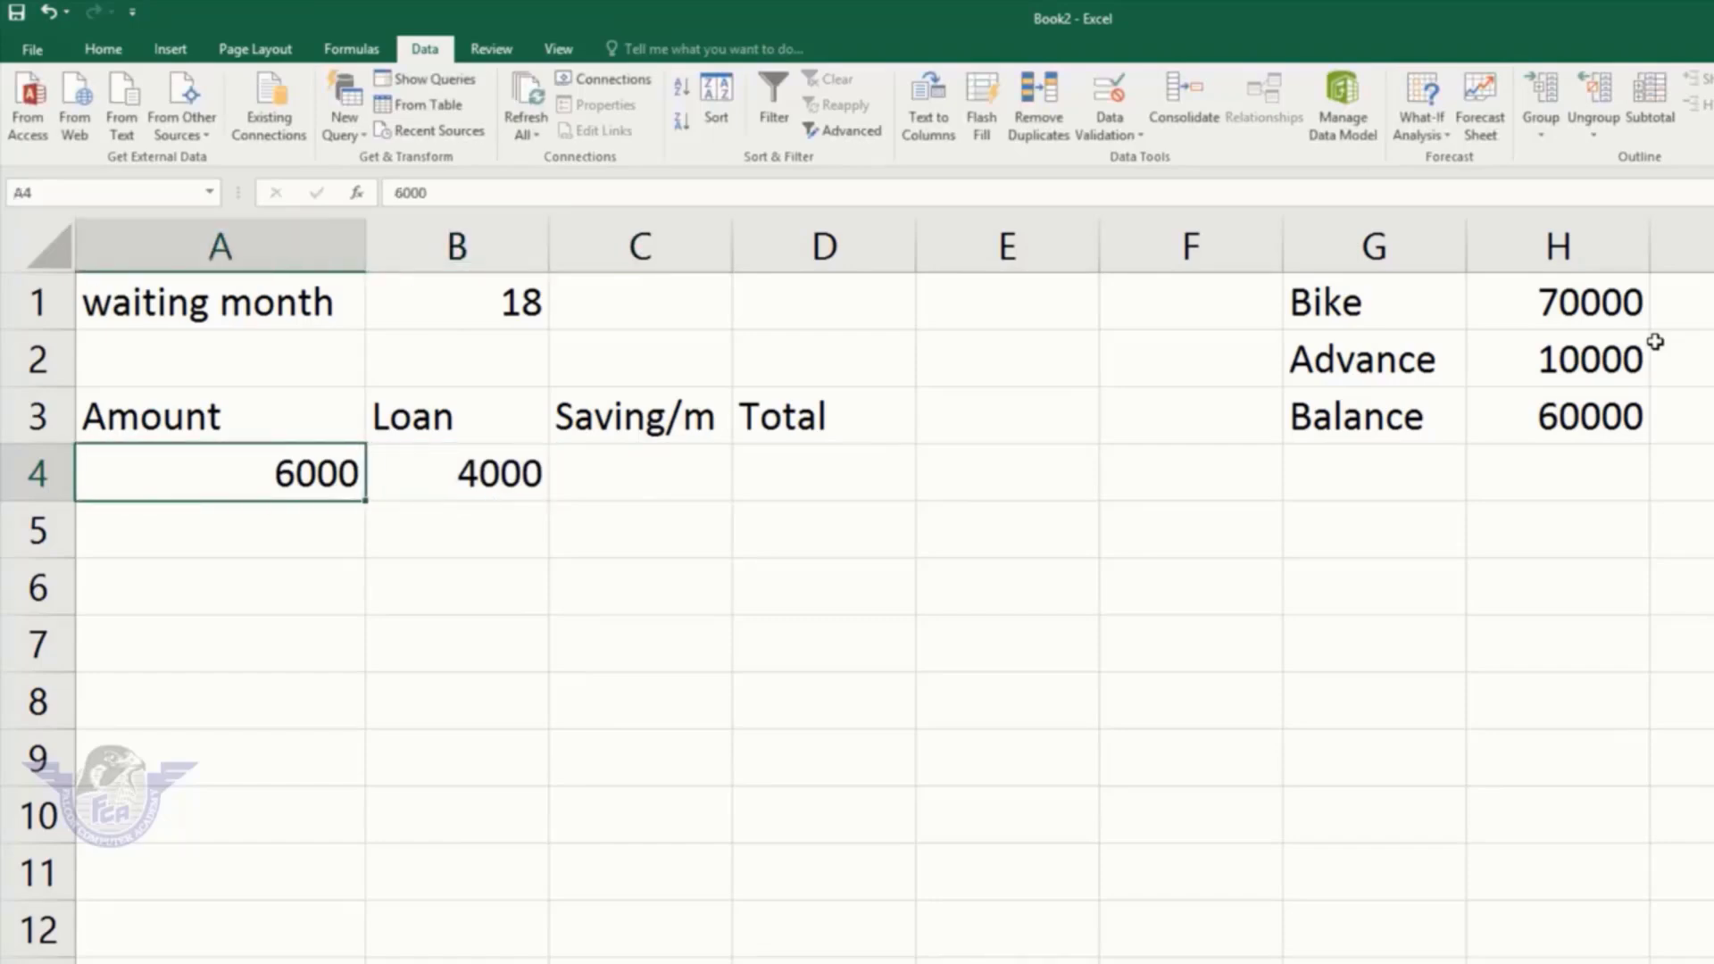
{"action": "key", "text": "Right"}
{"action": "key", "text": "Right"}
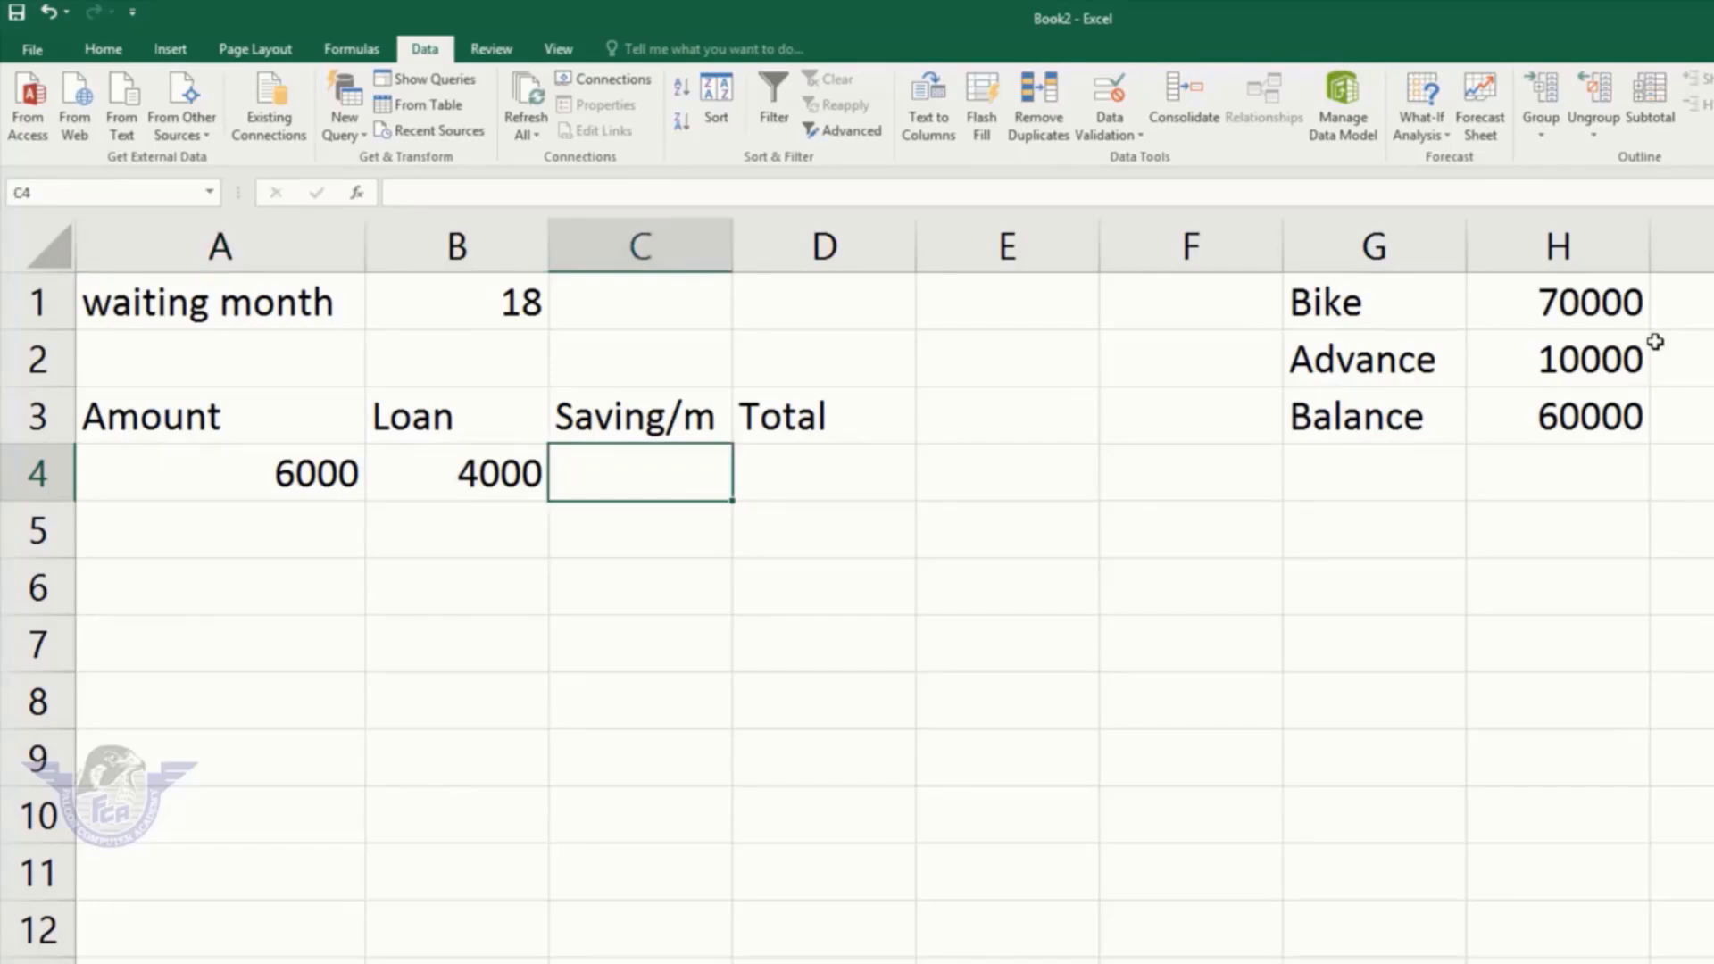
{"action": "key", "text": "Right"}
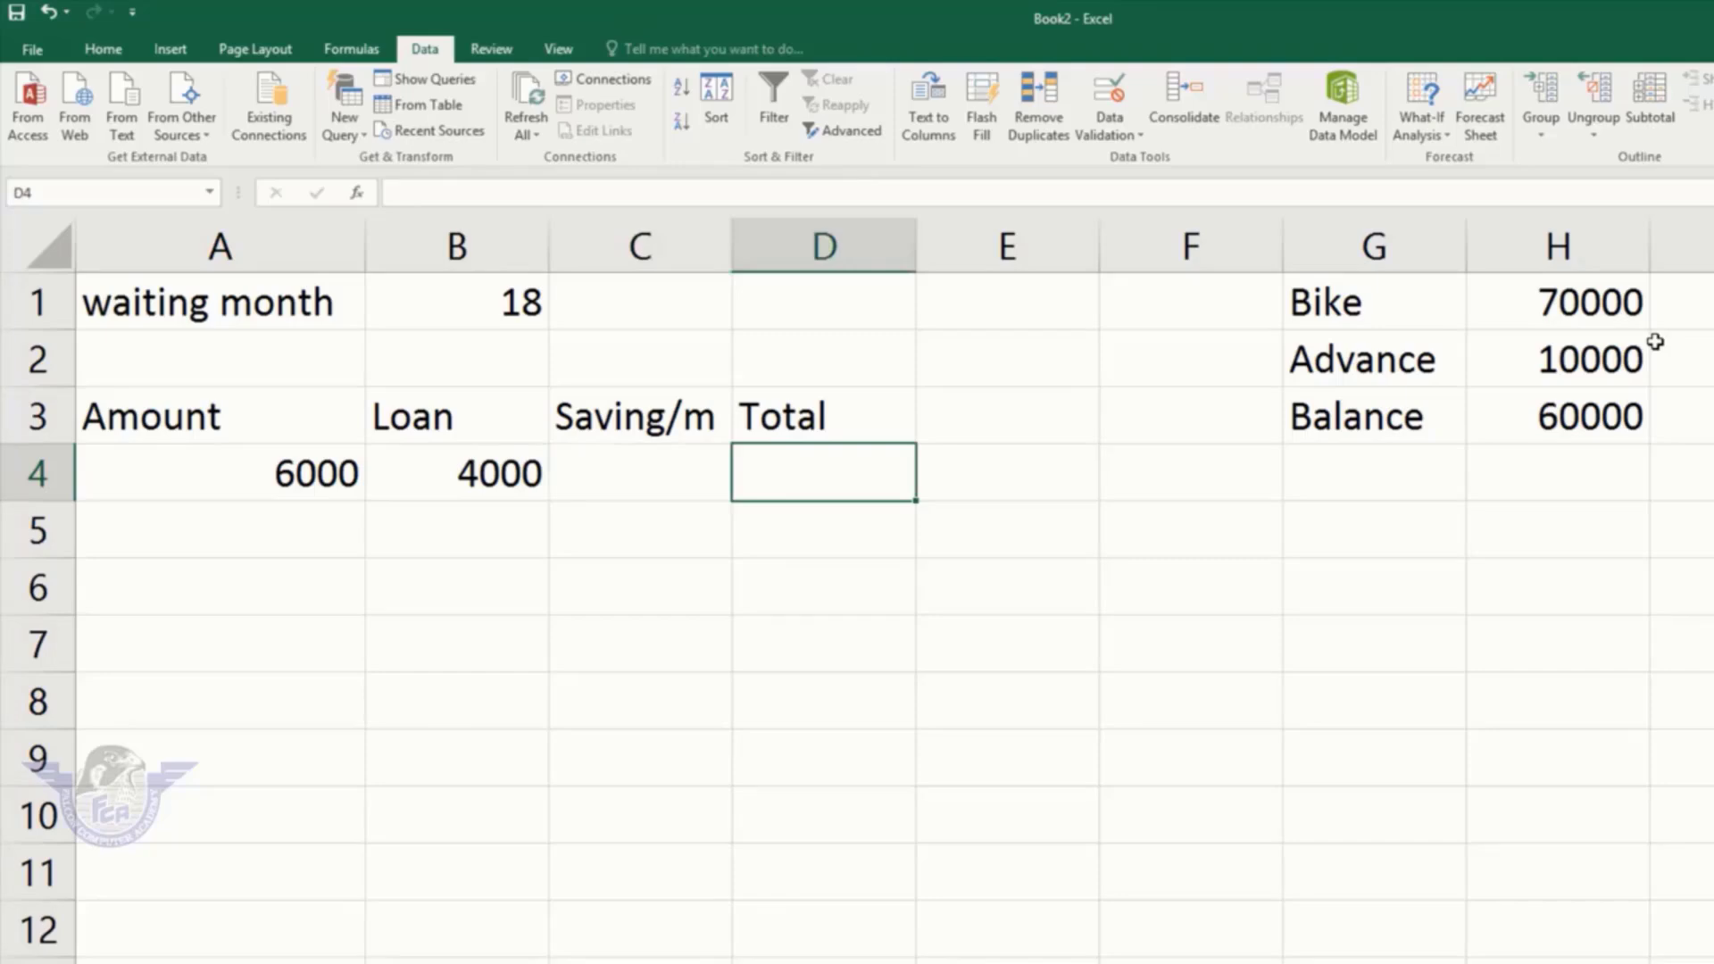
{"action": "type", "text": "="}
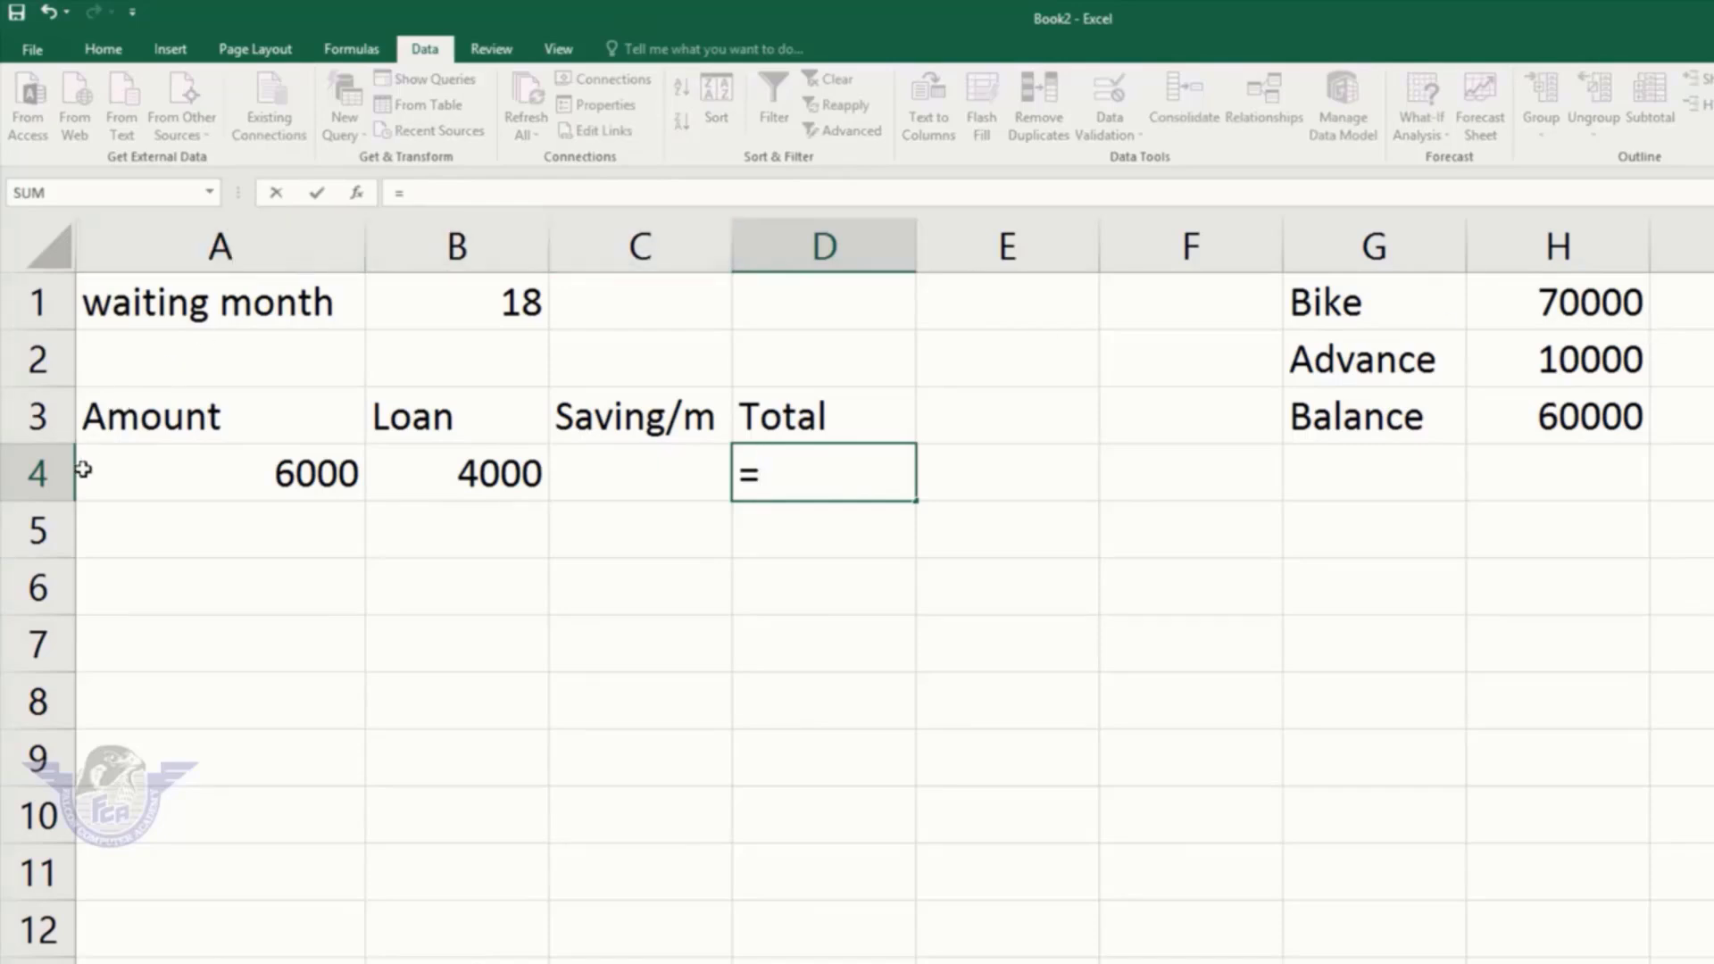
Step: Complete the D4 Total formula as =A4+B4+C4*B1 and reselect D4
{"action": "type", "text": "a"}
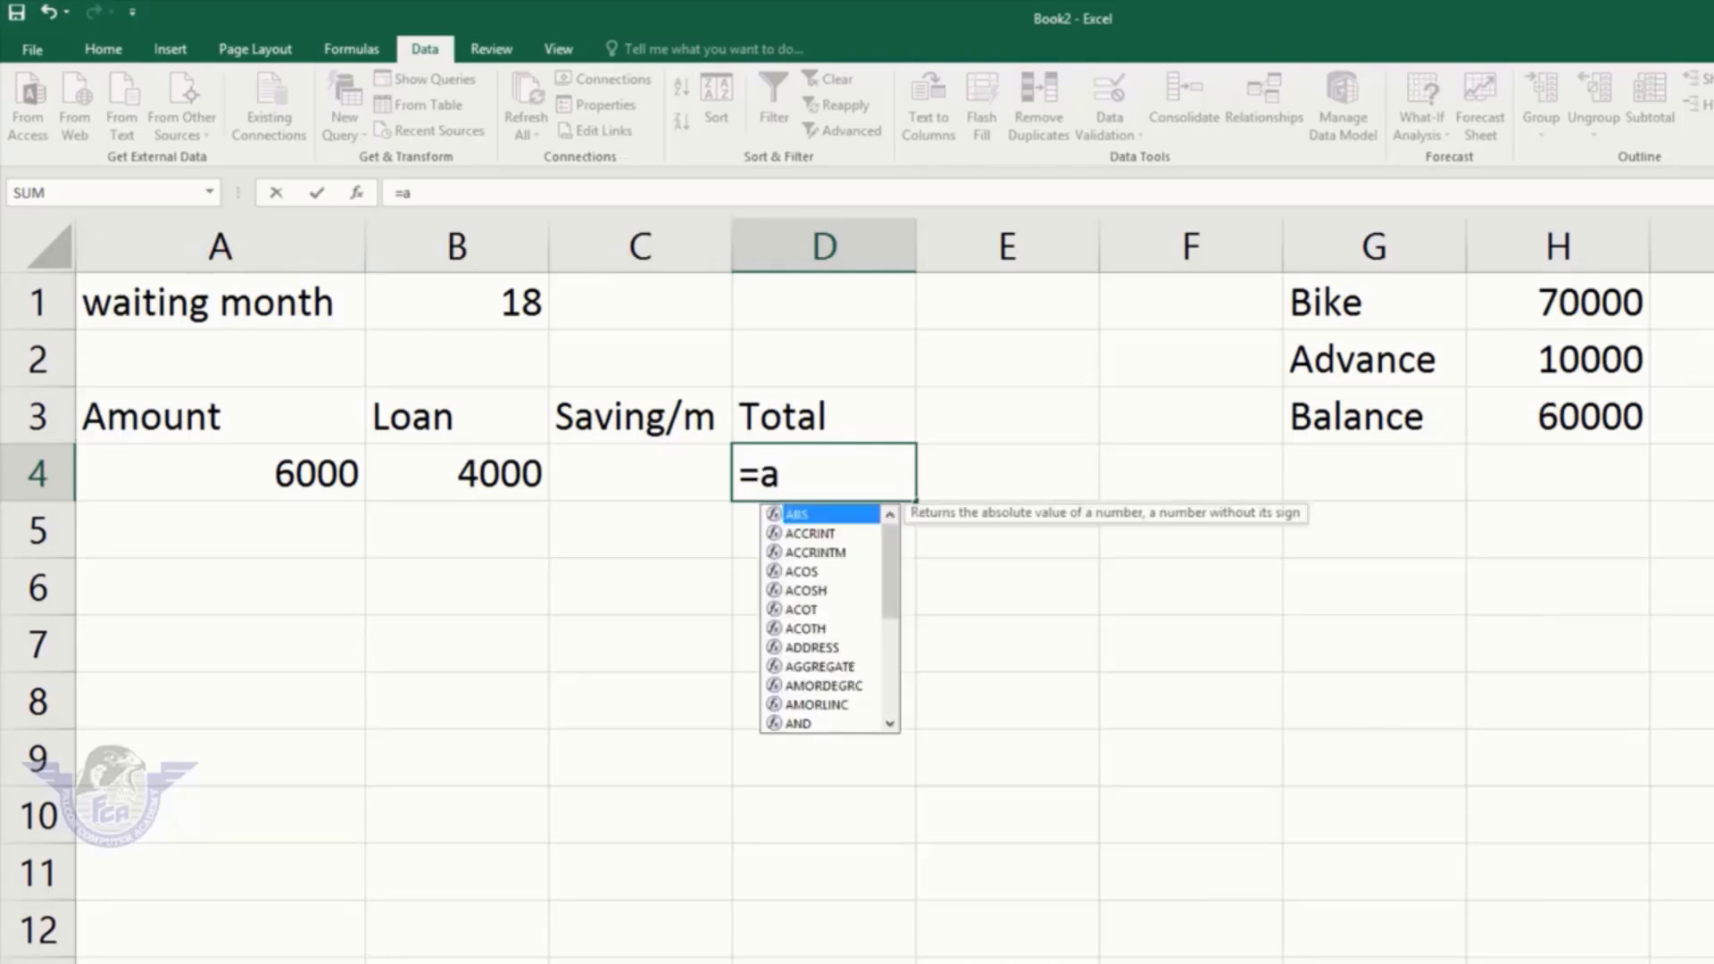
{"action": "type", "text": "4+"}
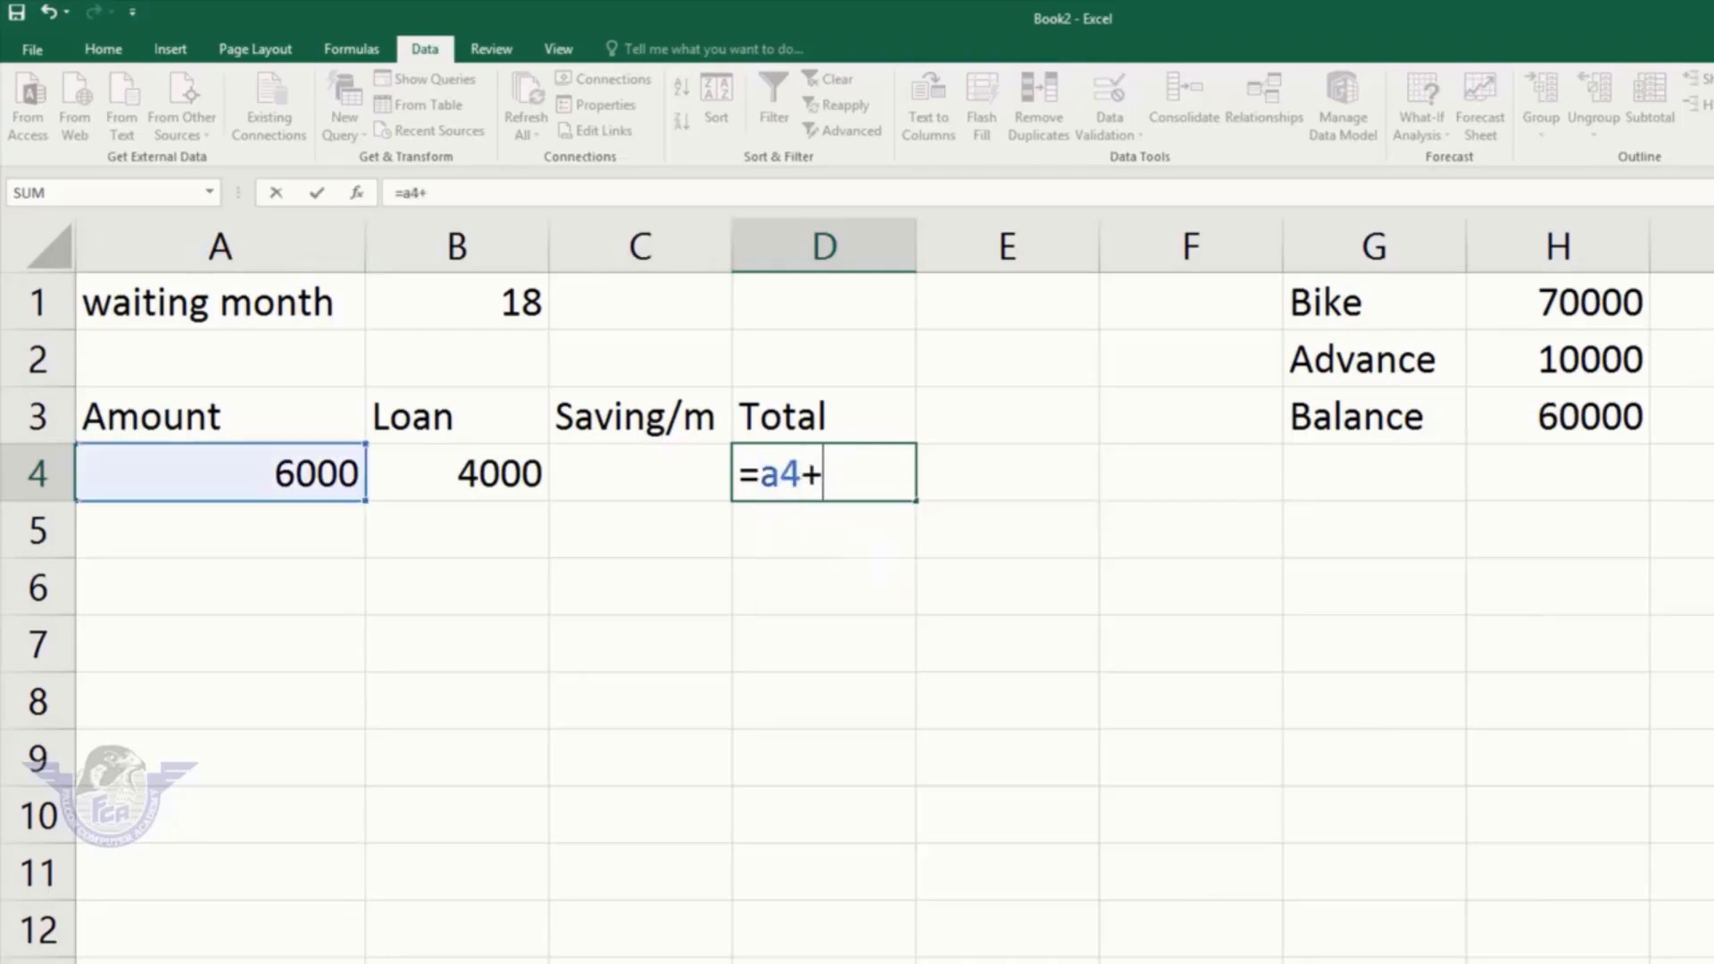
{"action": "type", "text": "b4+"}
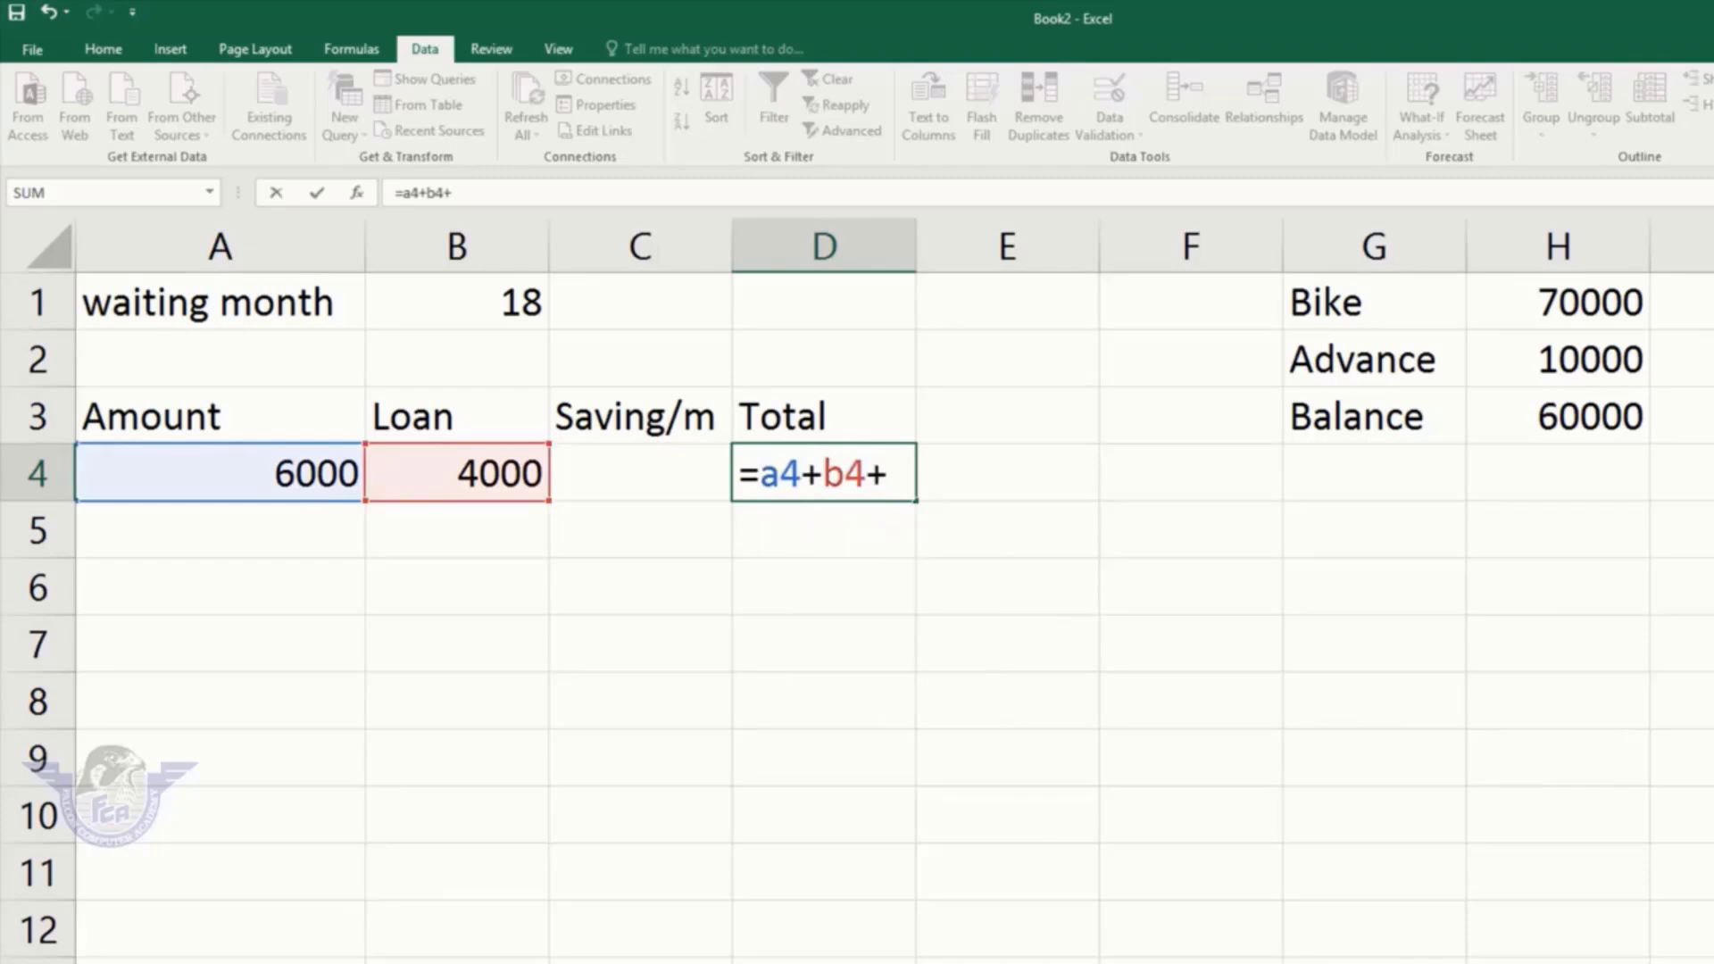
{"action": "type", "text": "c4*"}
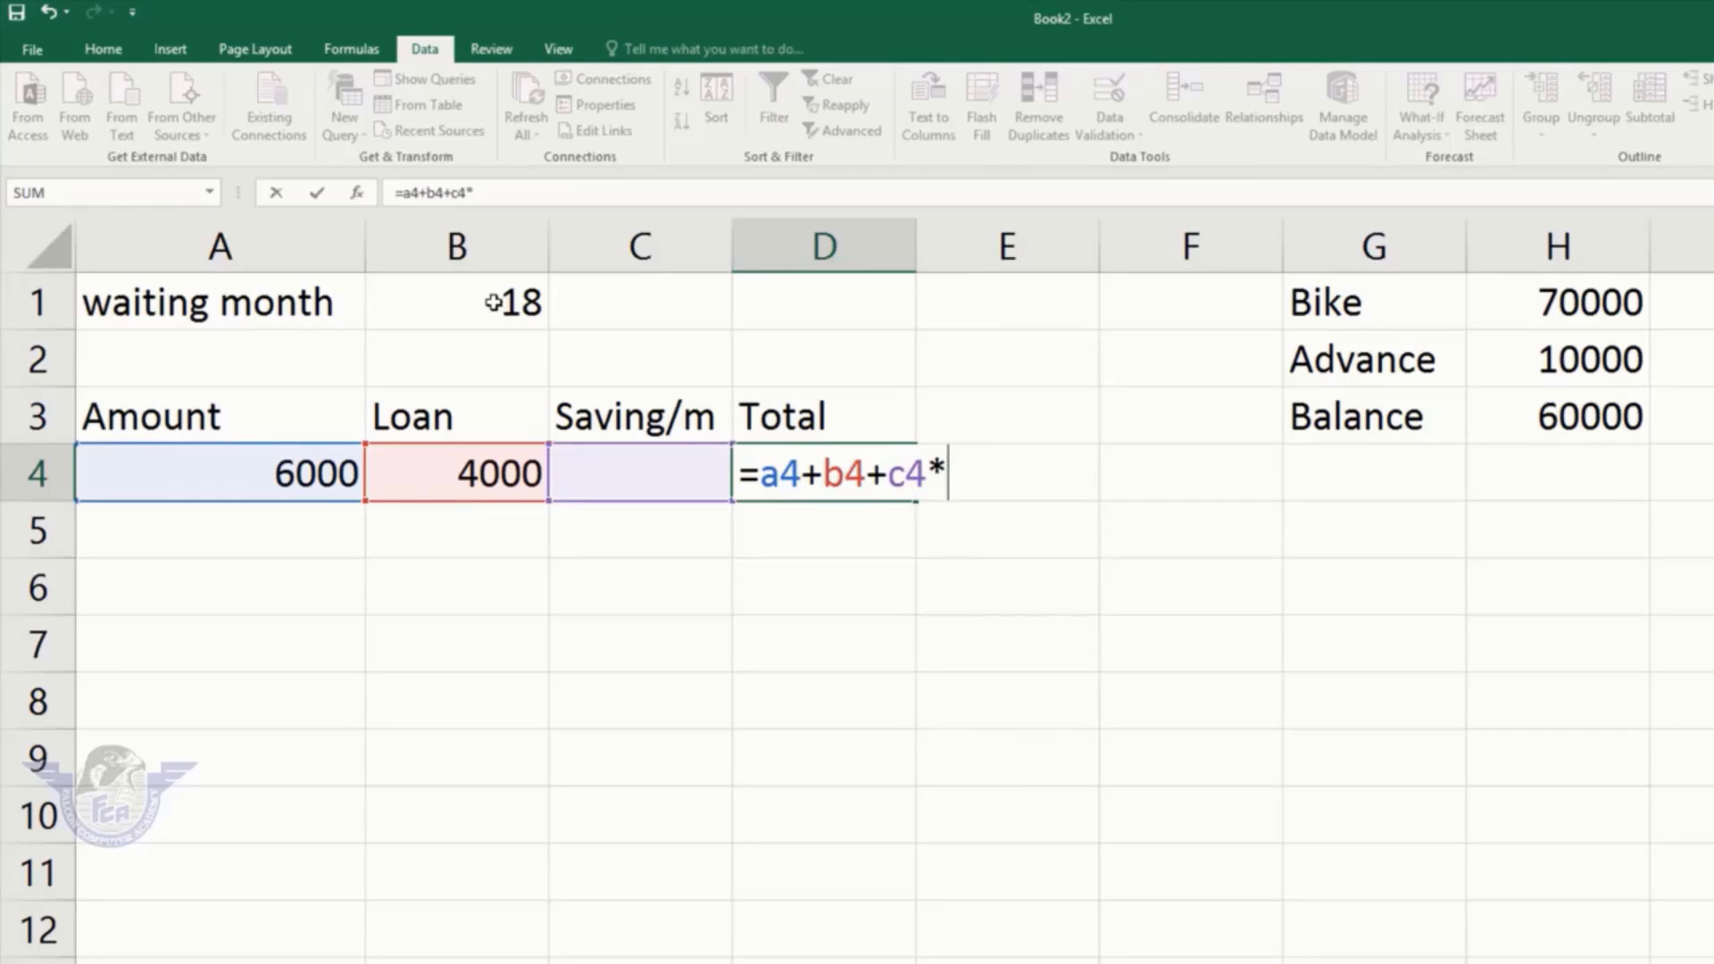
{"action": "type", "text": "b1"}
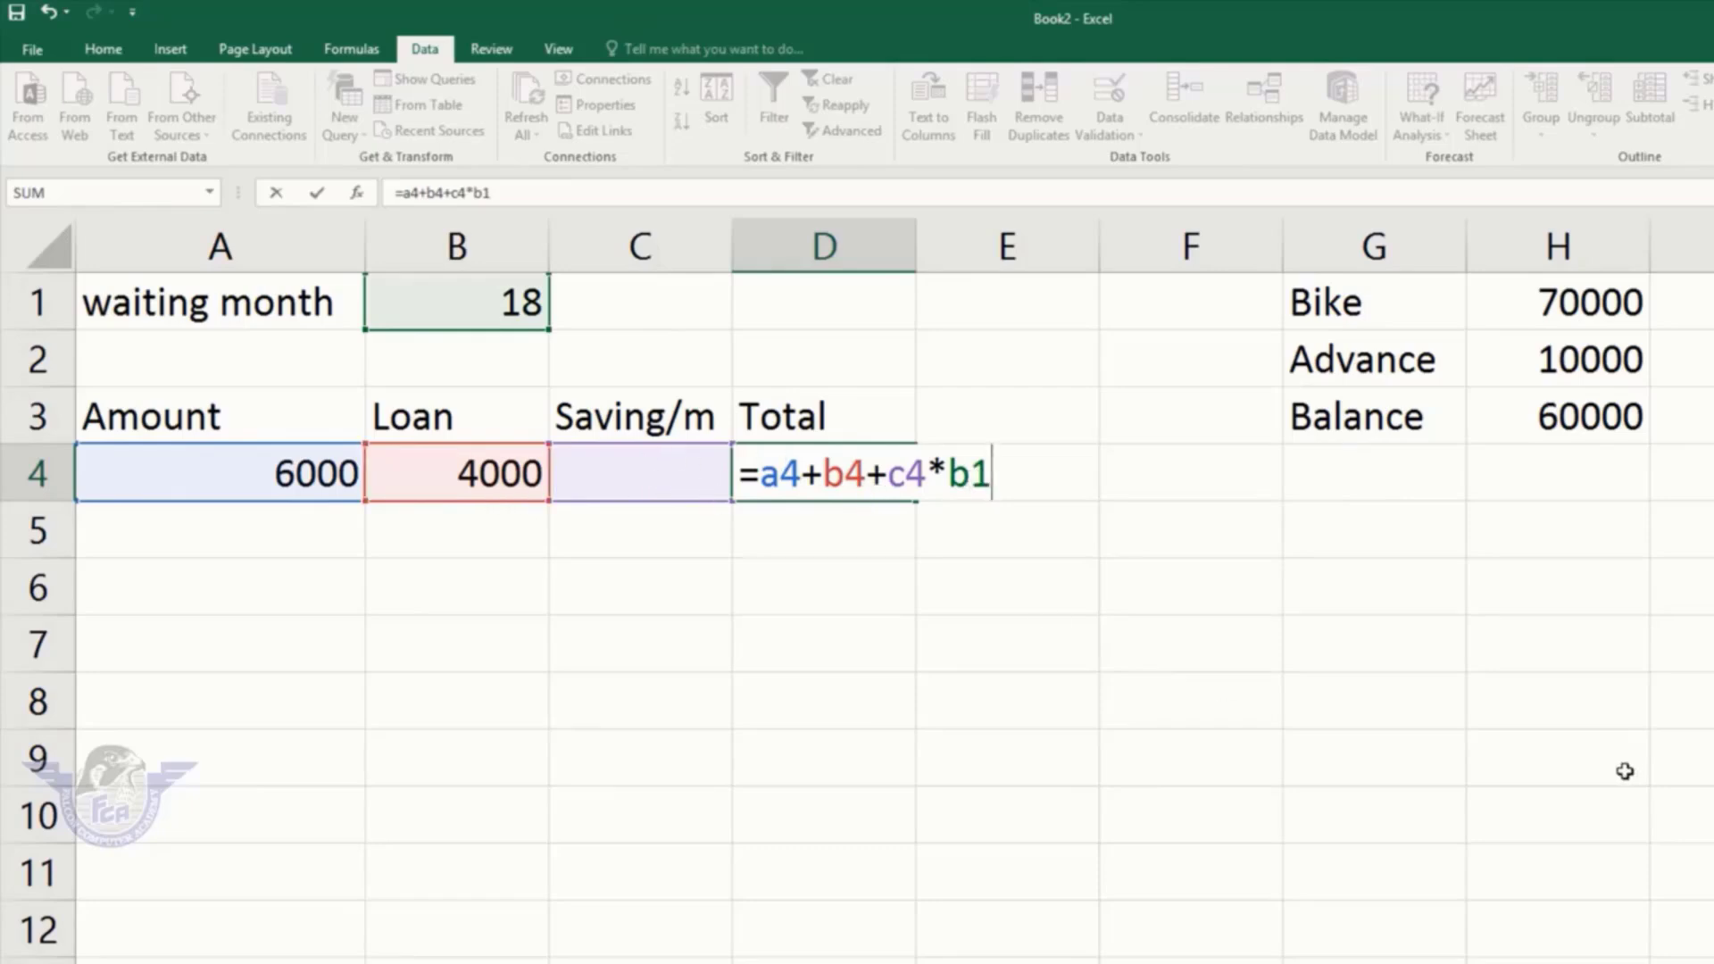
{"action": "key", "text": "Return"}
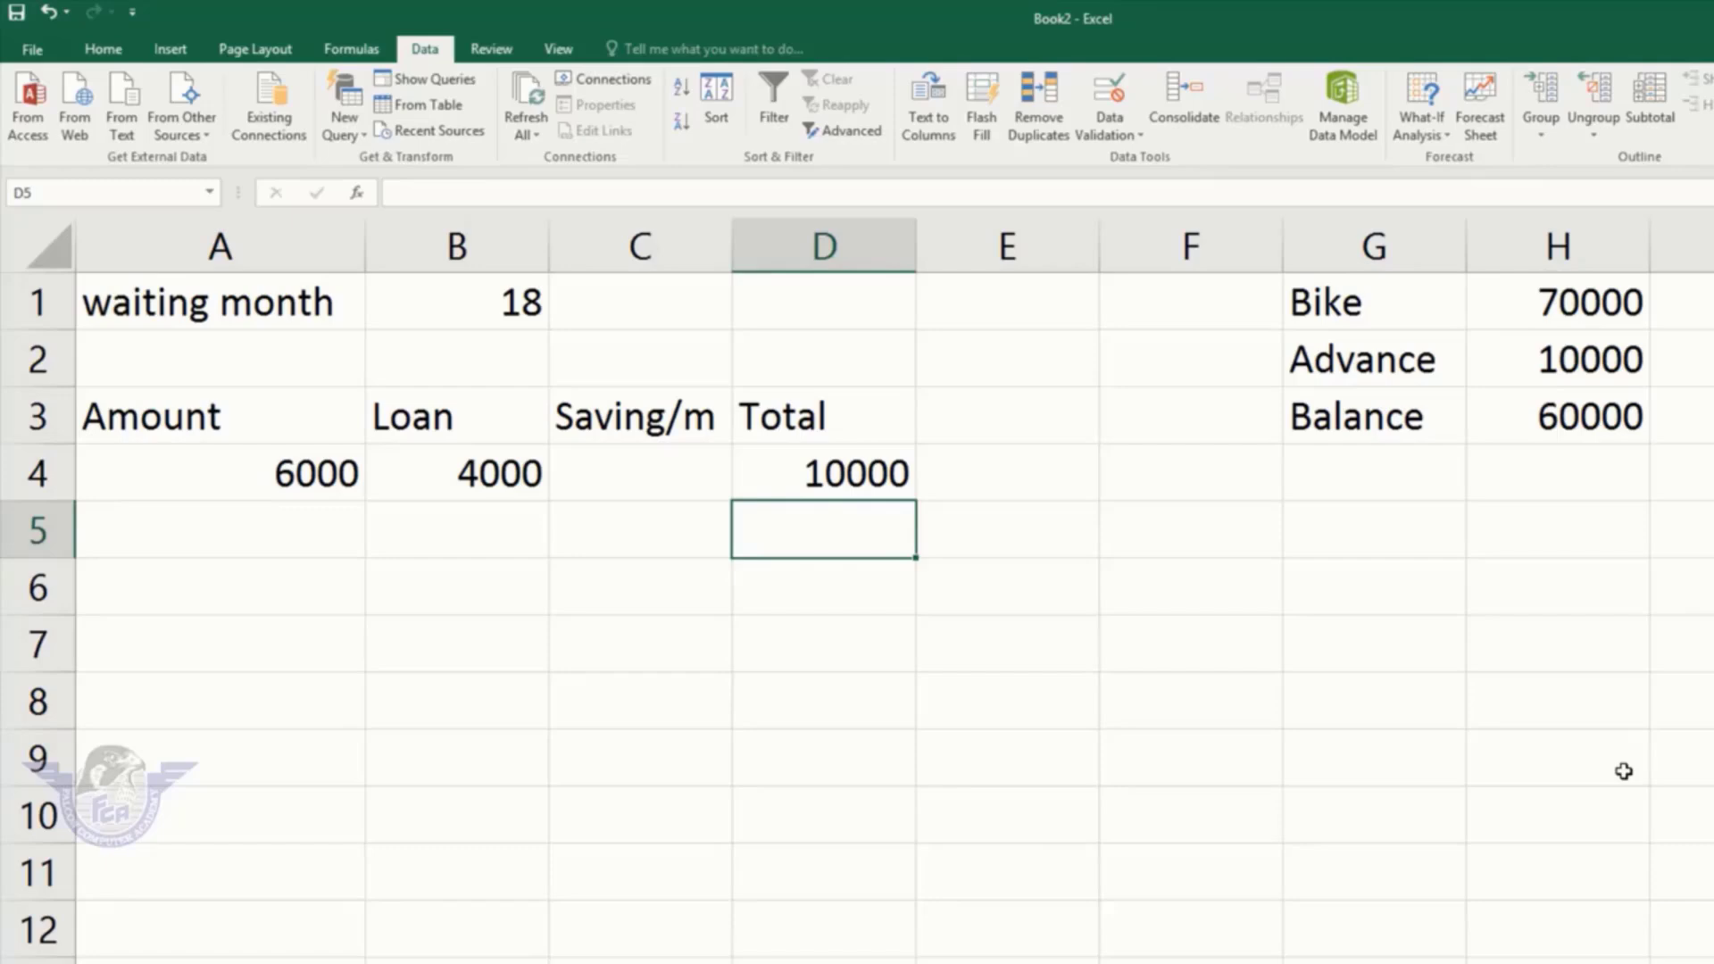
{"action": "left_click", "coordinate": [837, 473]}
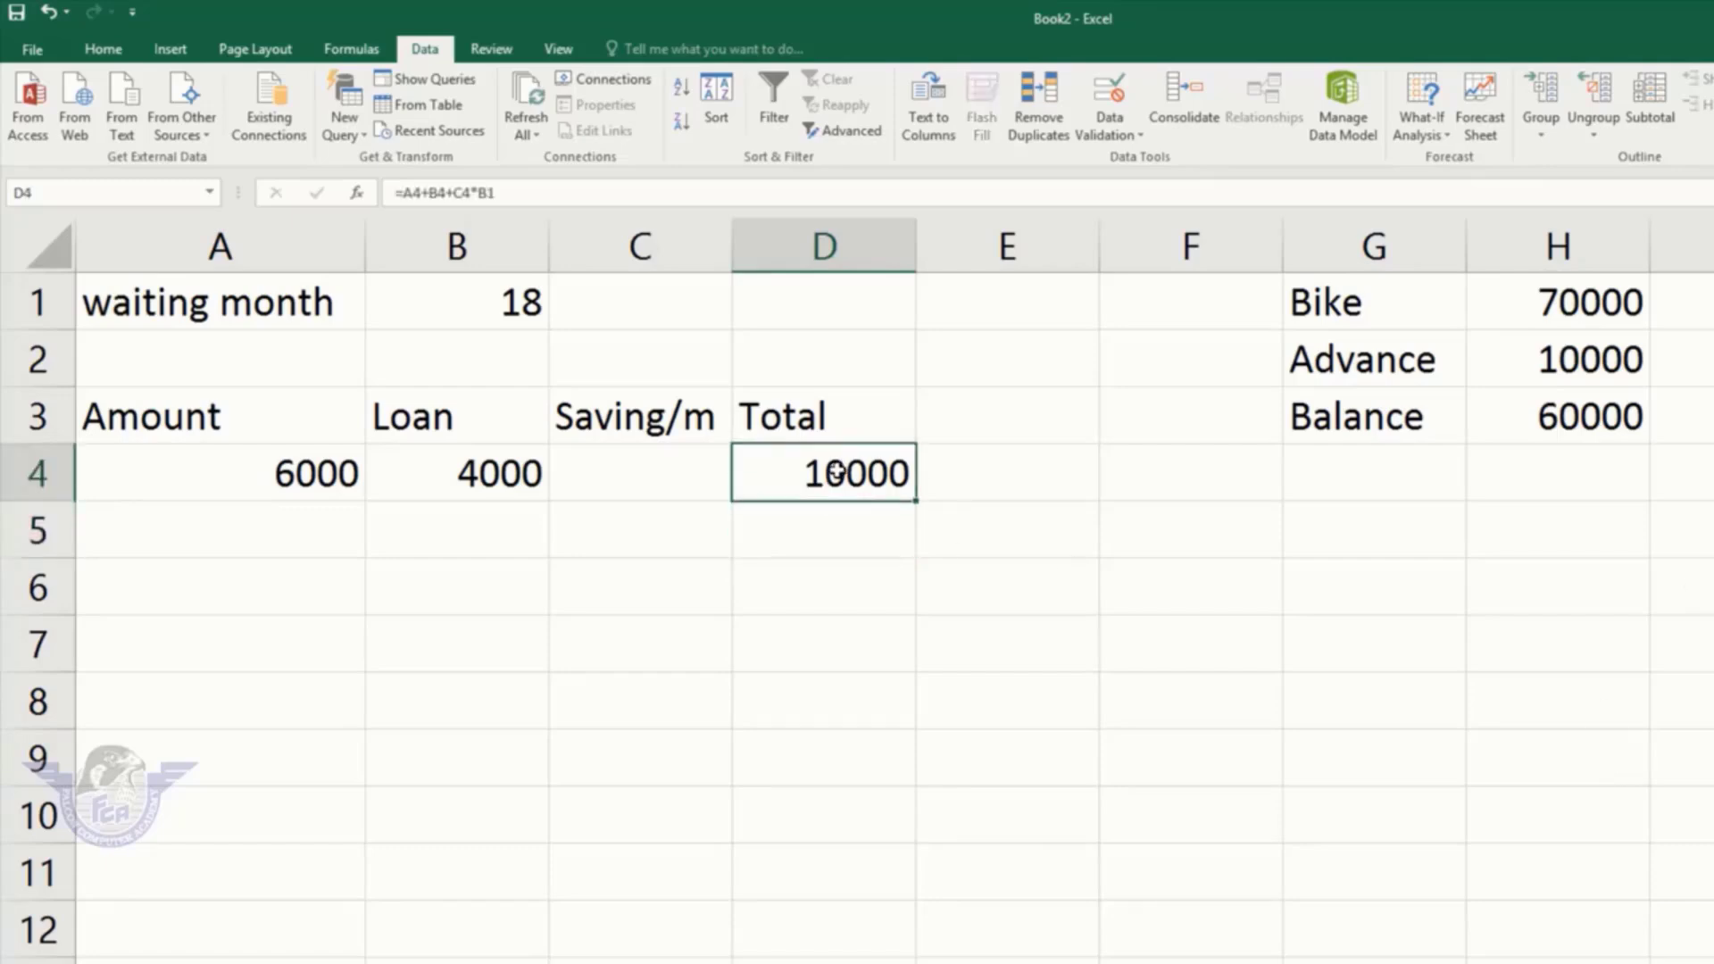
Step: Goal Seek D4 to 70000 by changing Saving/m in C4, accepting the result
{"action": "left_click", "coordinate": [1443, 136]}
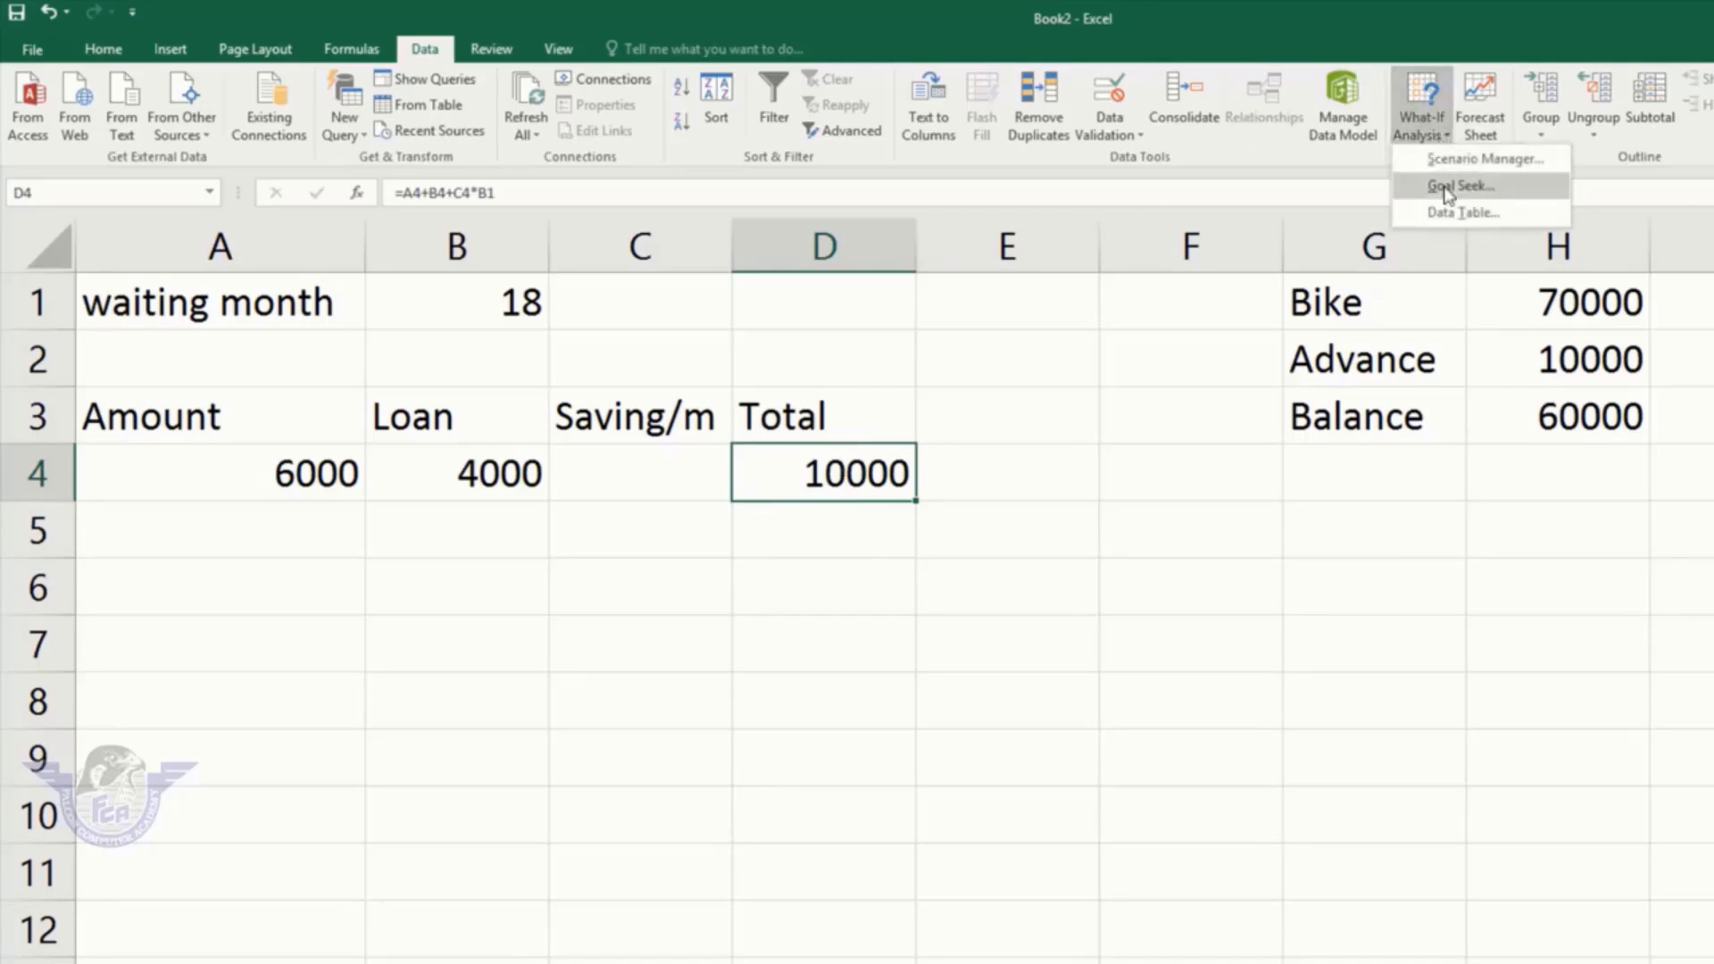
{"action": "left_click", "coordinate": [1446, 187]}
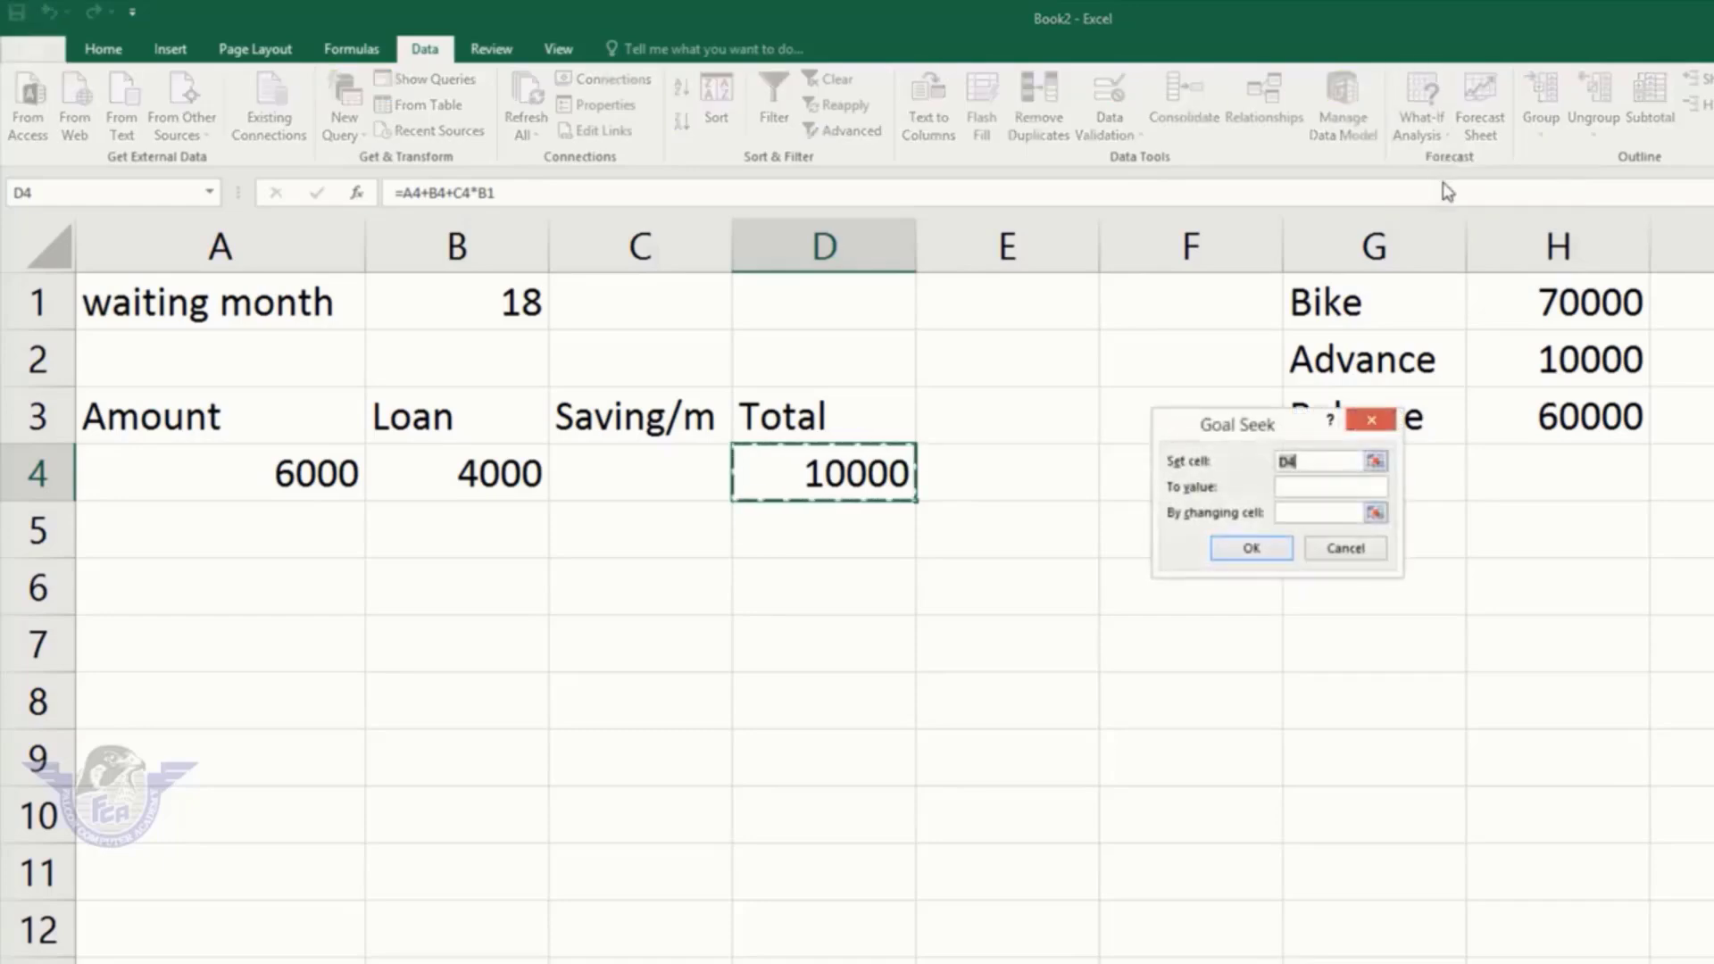
{"action": "left_click_drag", "start_coordinate": [1259, 437], "coordinate": [1115, 366]}
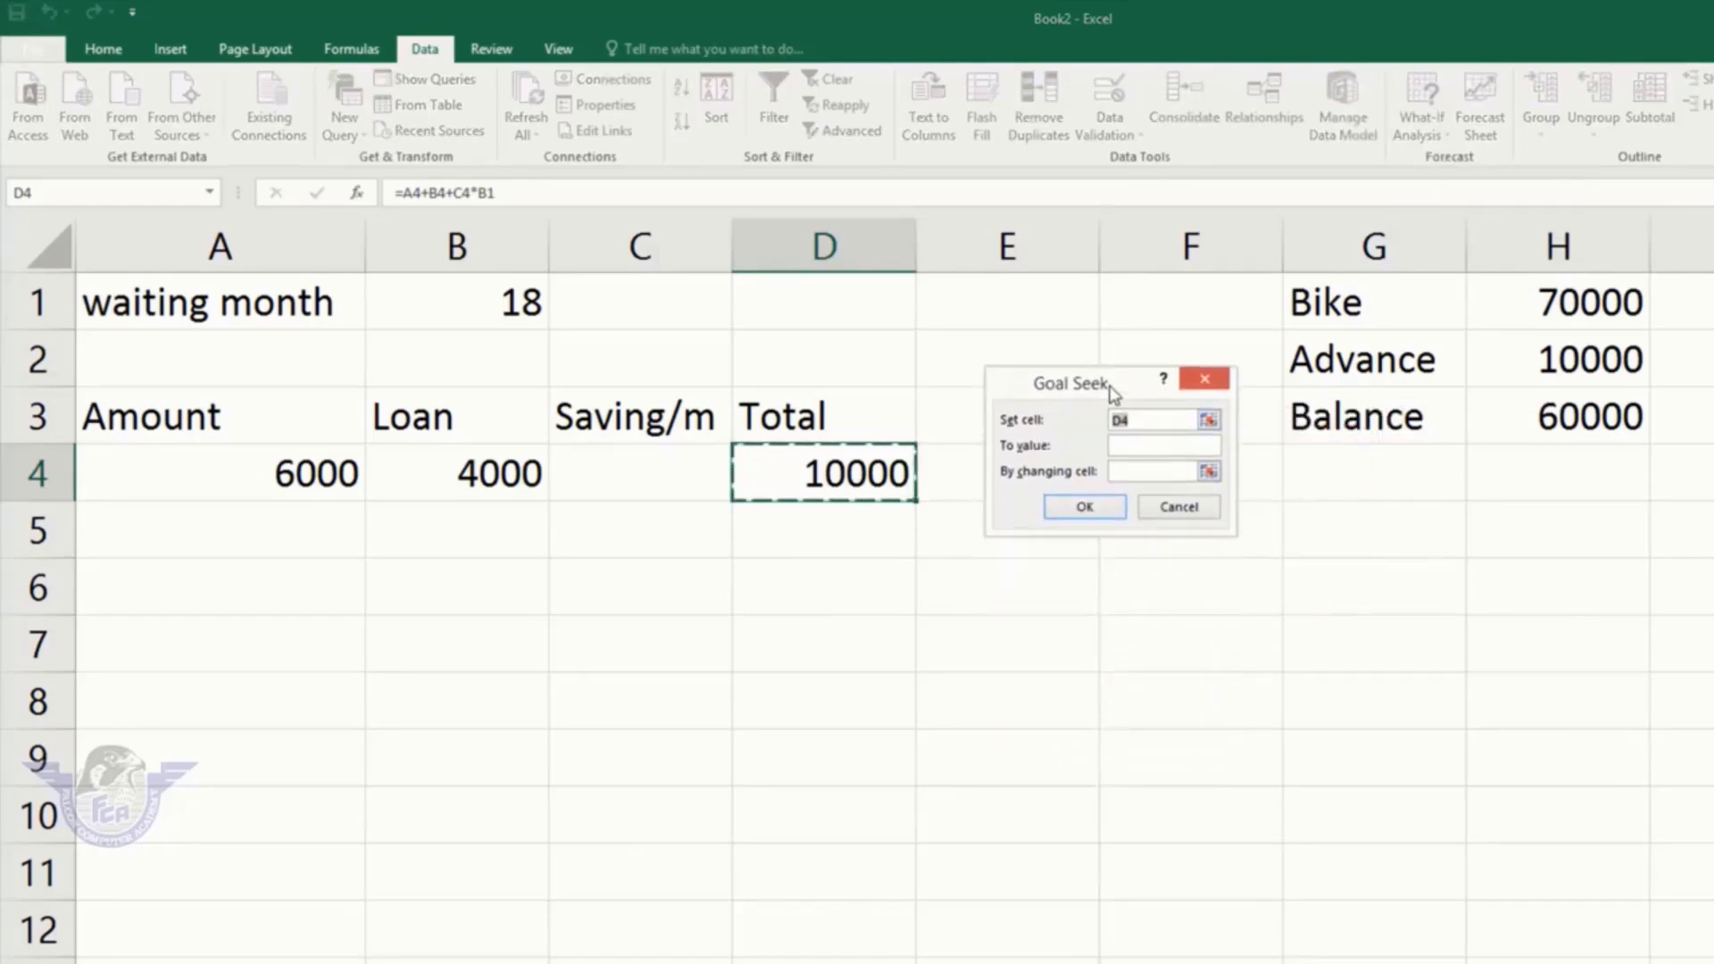
{"action": "left_click", "coordinate": [1149, 420]}
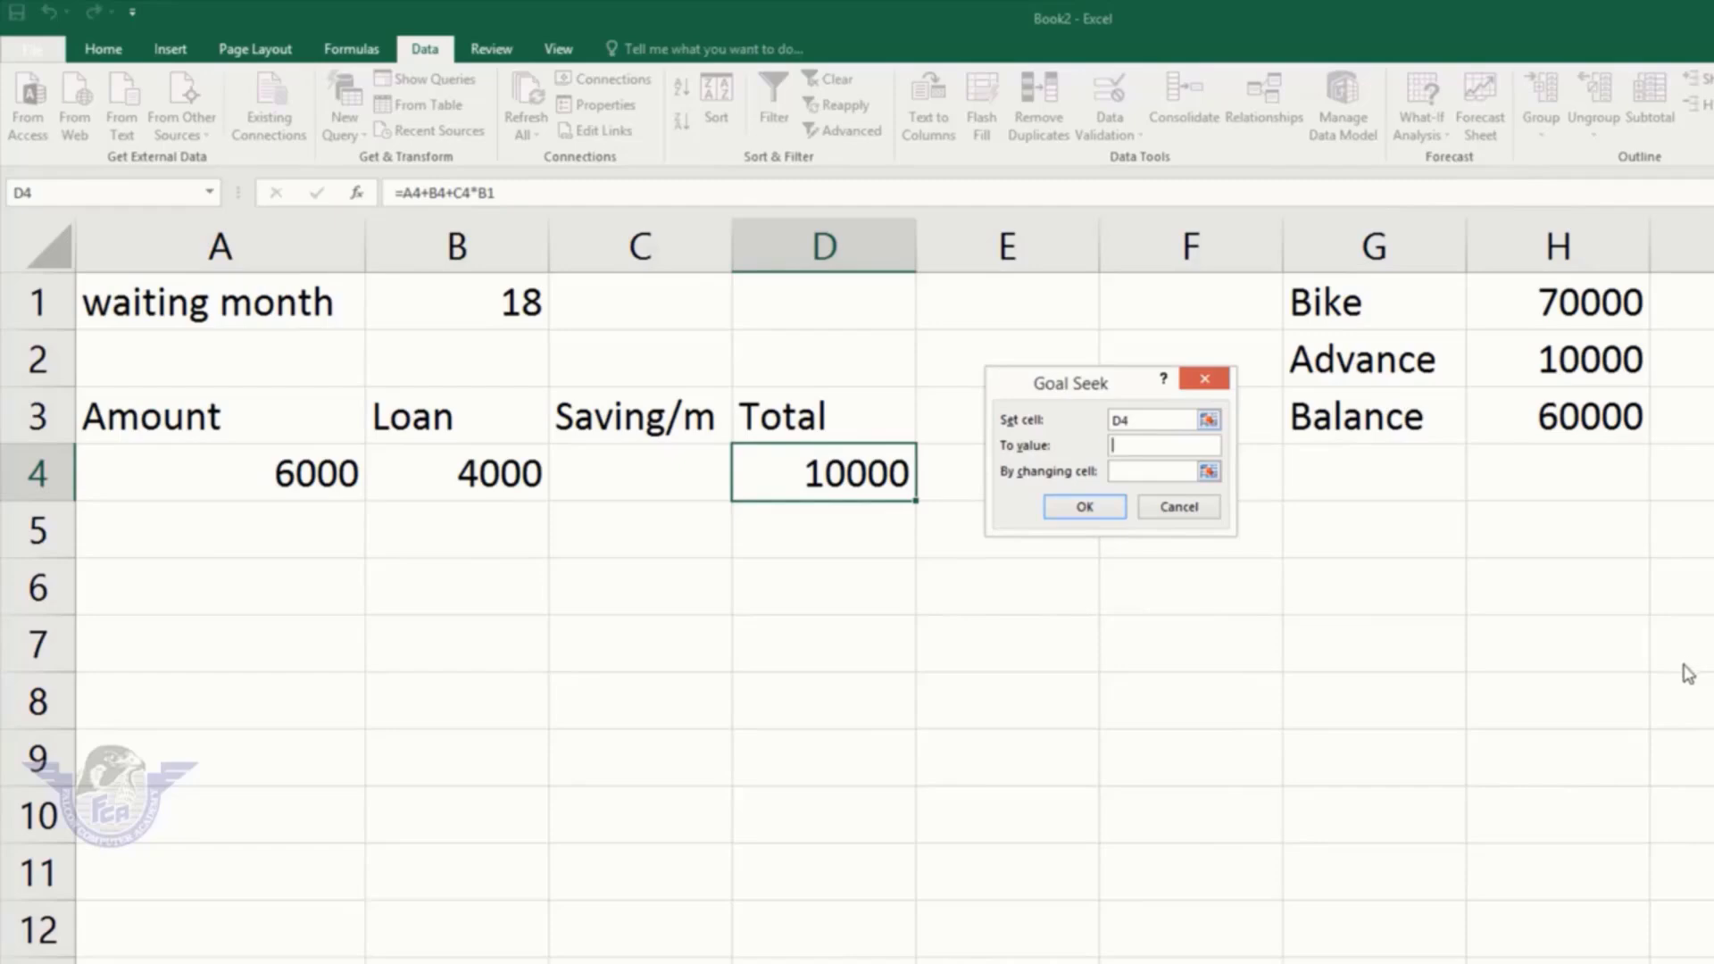
{"action": "type", "text": "70000"}
{"action": "left_click", "coordinate": [1144, 476]}
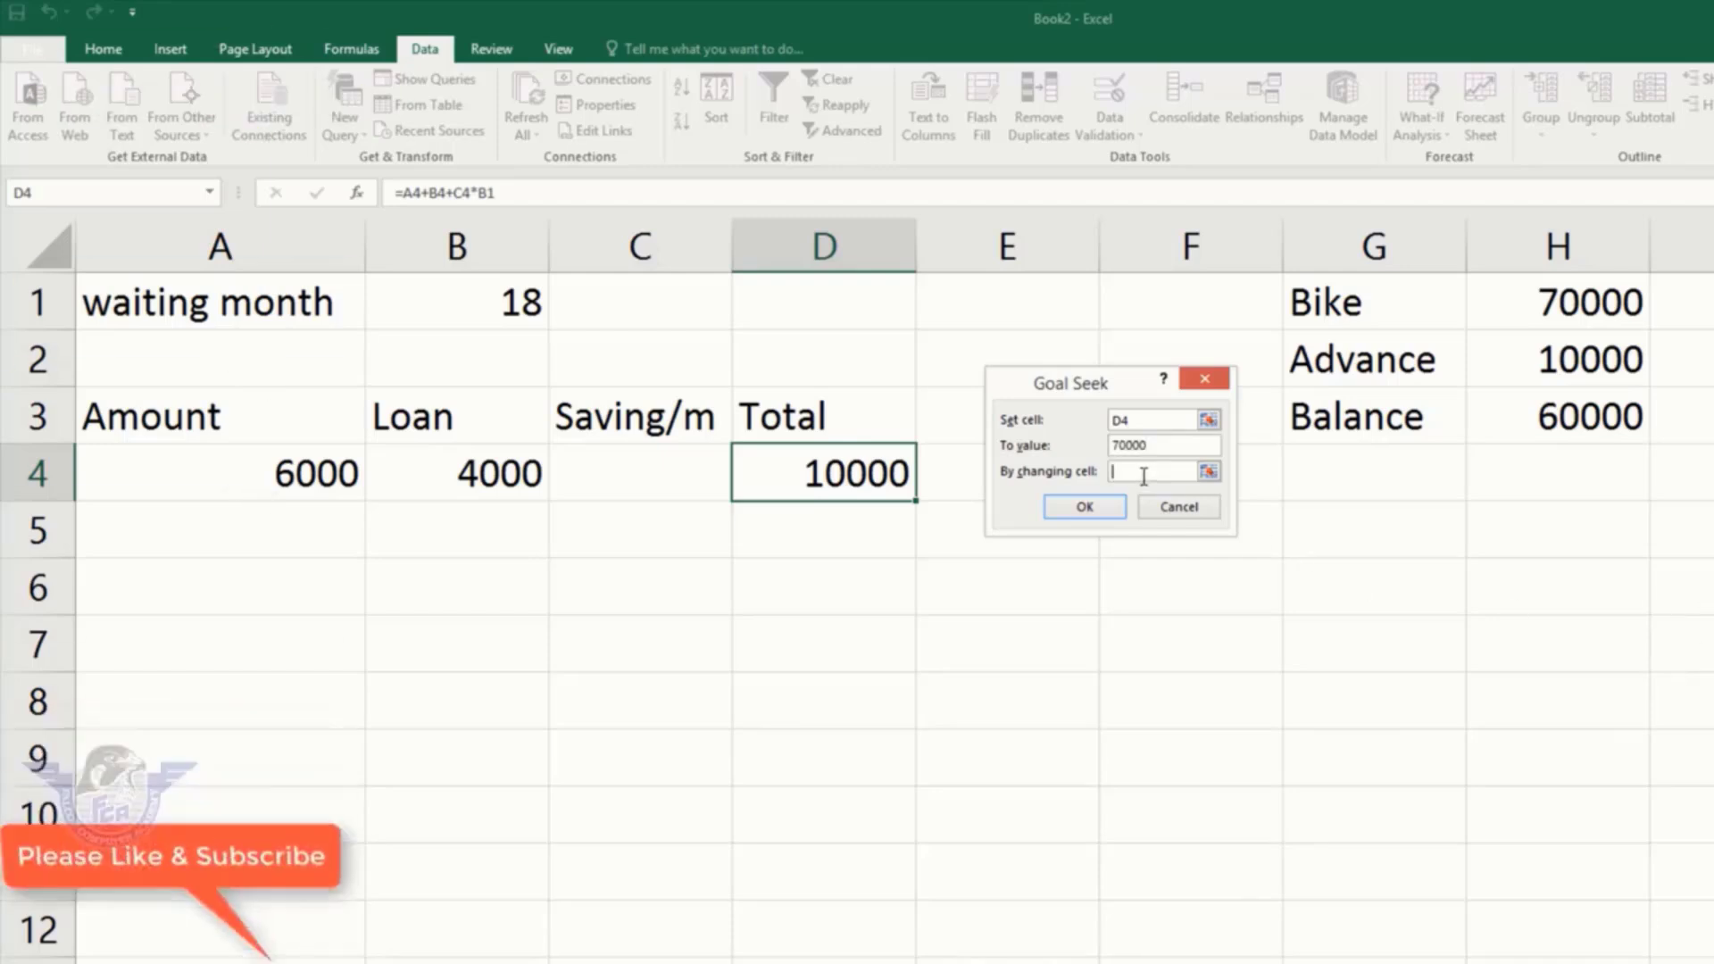
{"action": "left_click", "coordinate": [642, 461]}
{"action": "left_click", "coordinate": [1090, 507]}
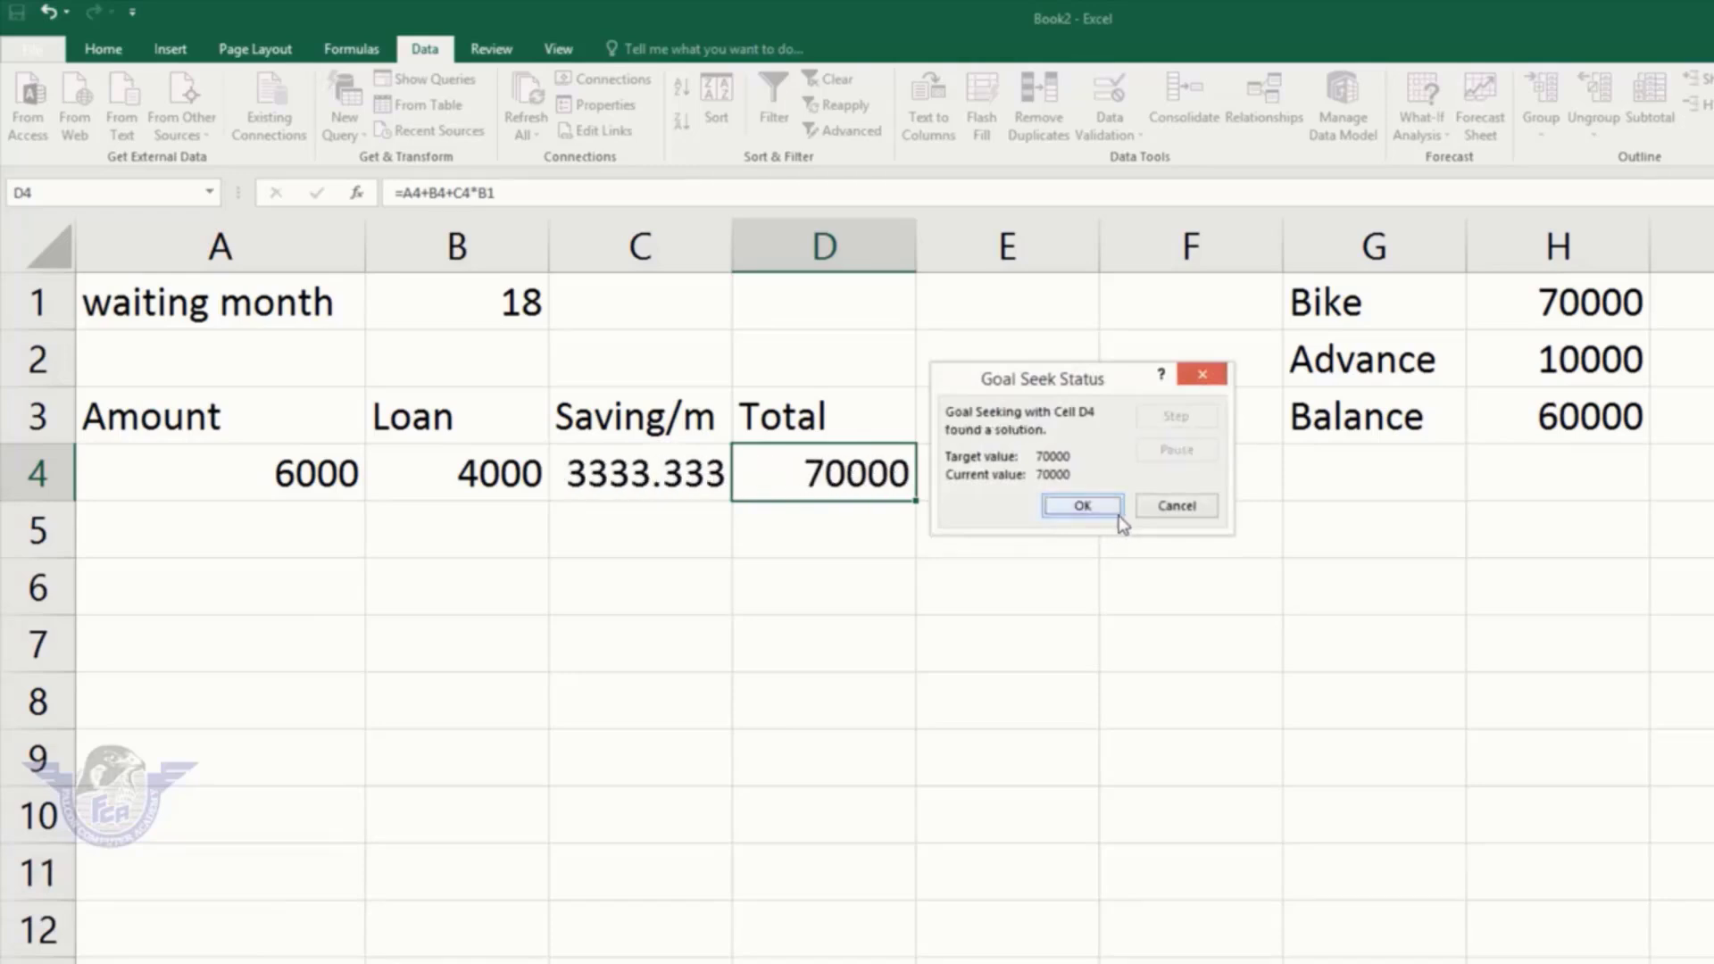
{"action": "left_click", "coordinate": [1099, 509]}
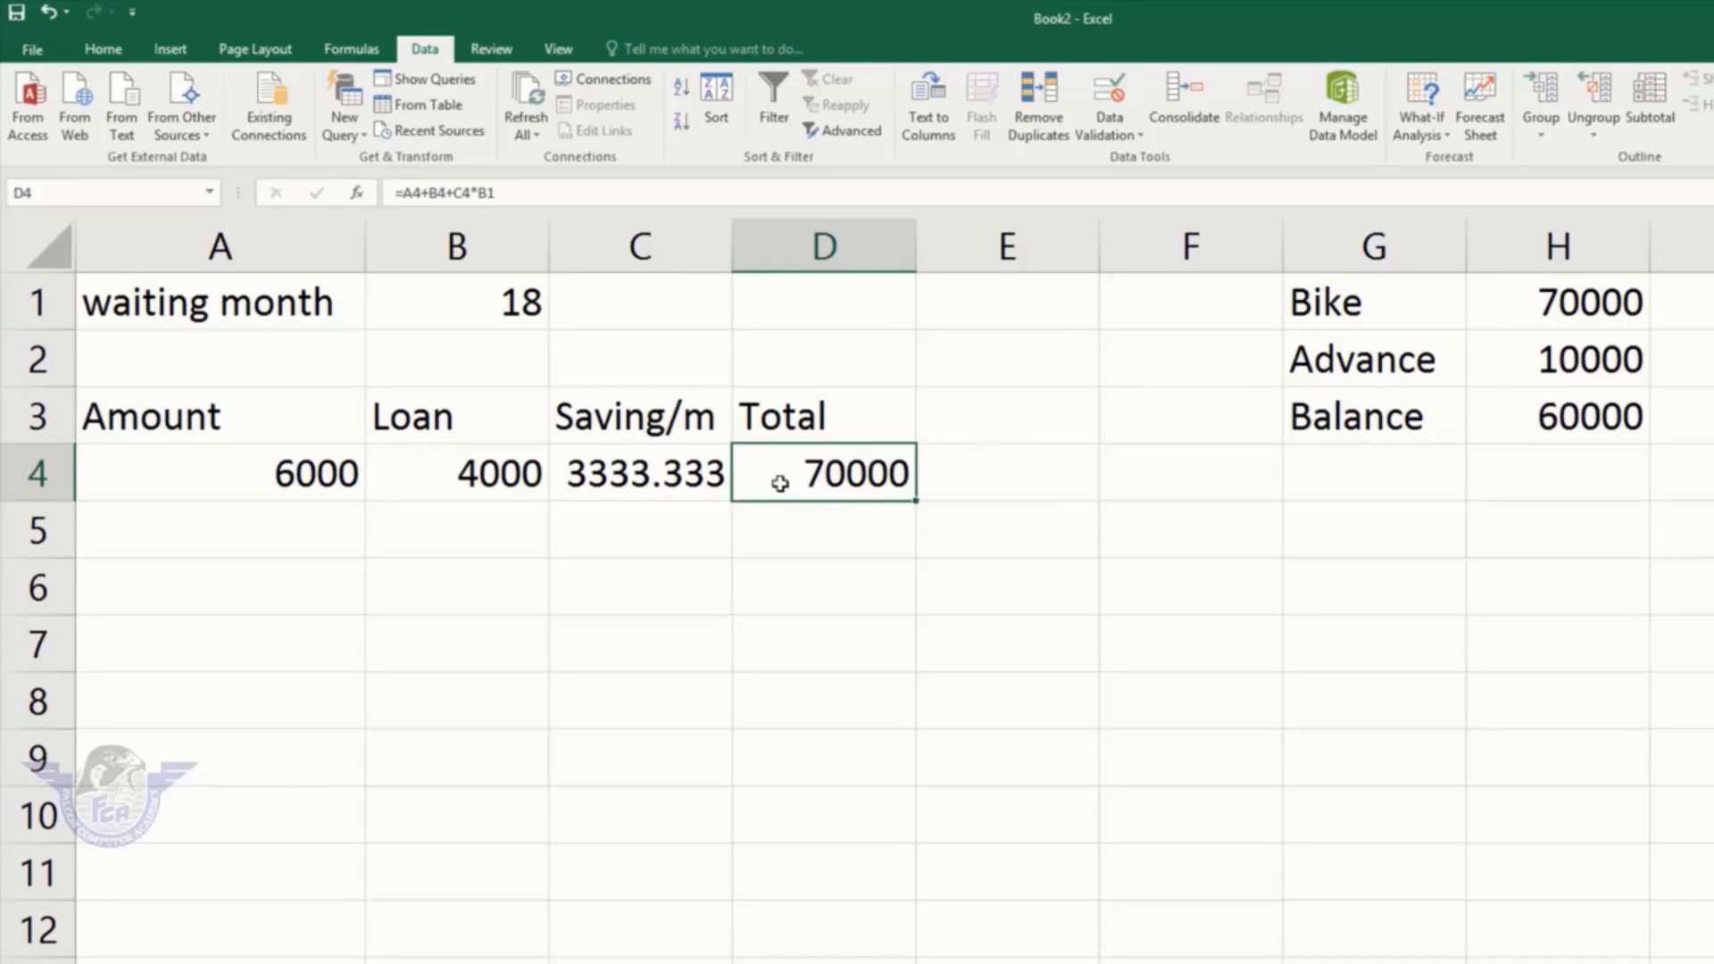
Step: Enter the trial formula =C4*B1 in cell F5
{"action": "left_click", "coordinate": [1159, 537]}
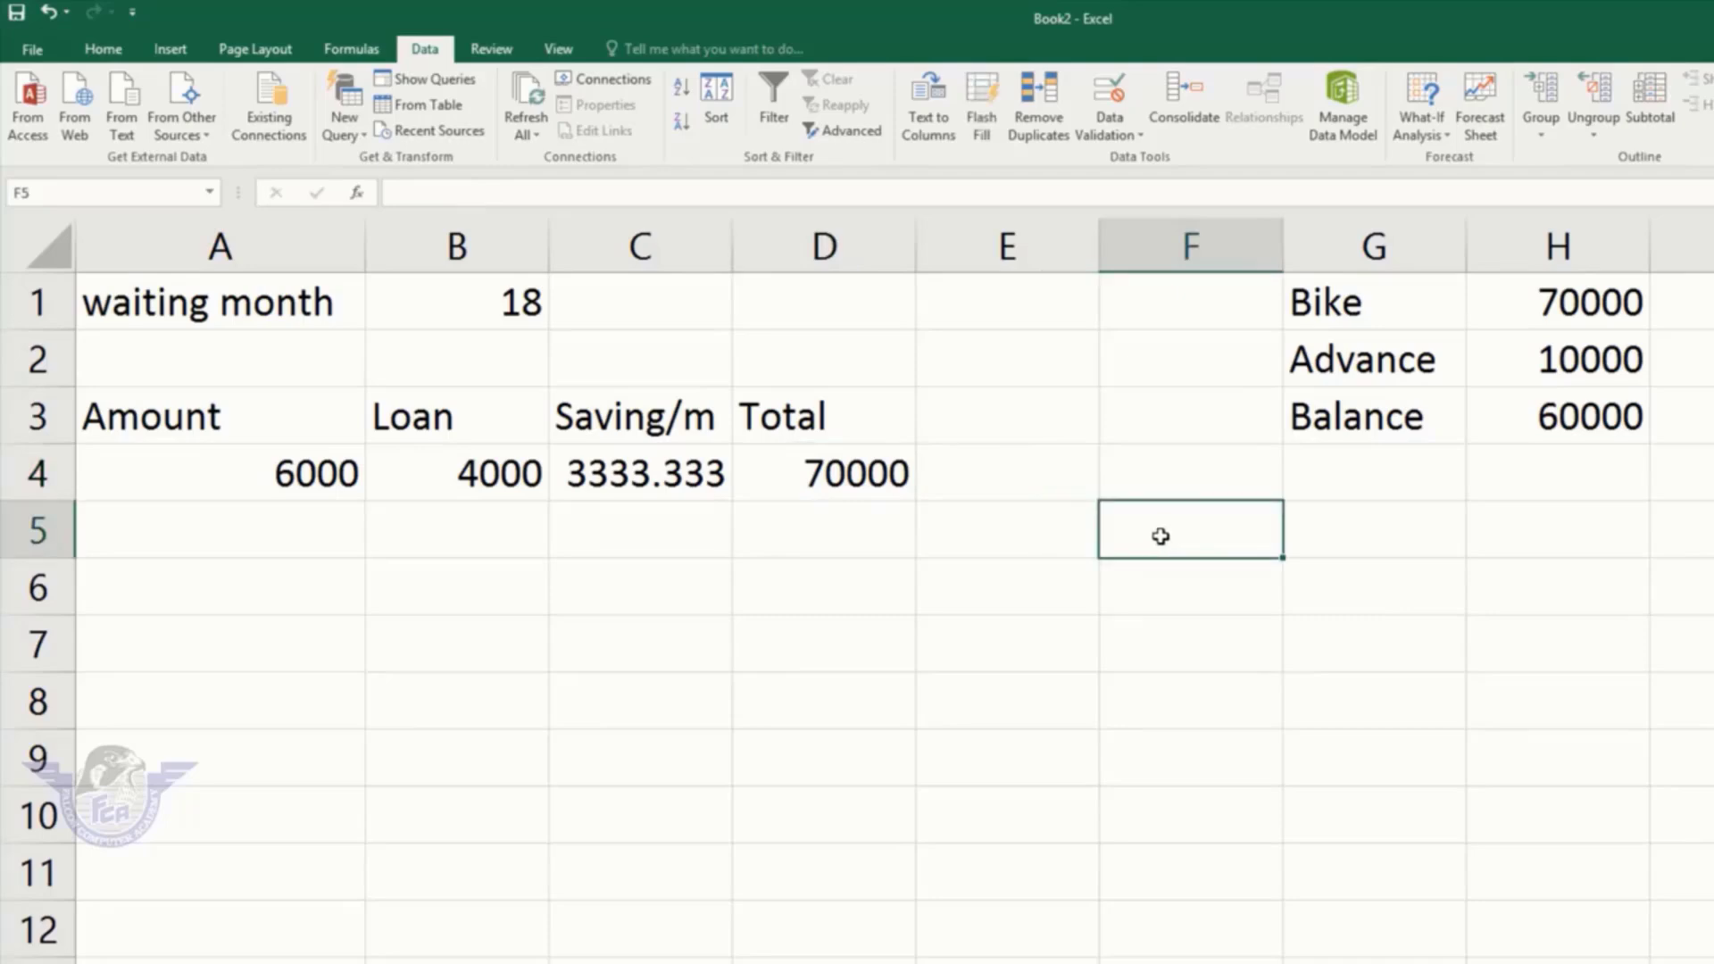
{"action": "type", "text": "="}
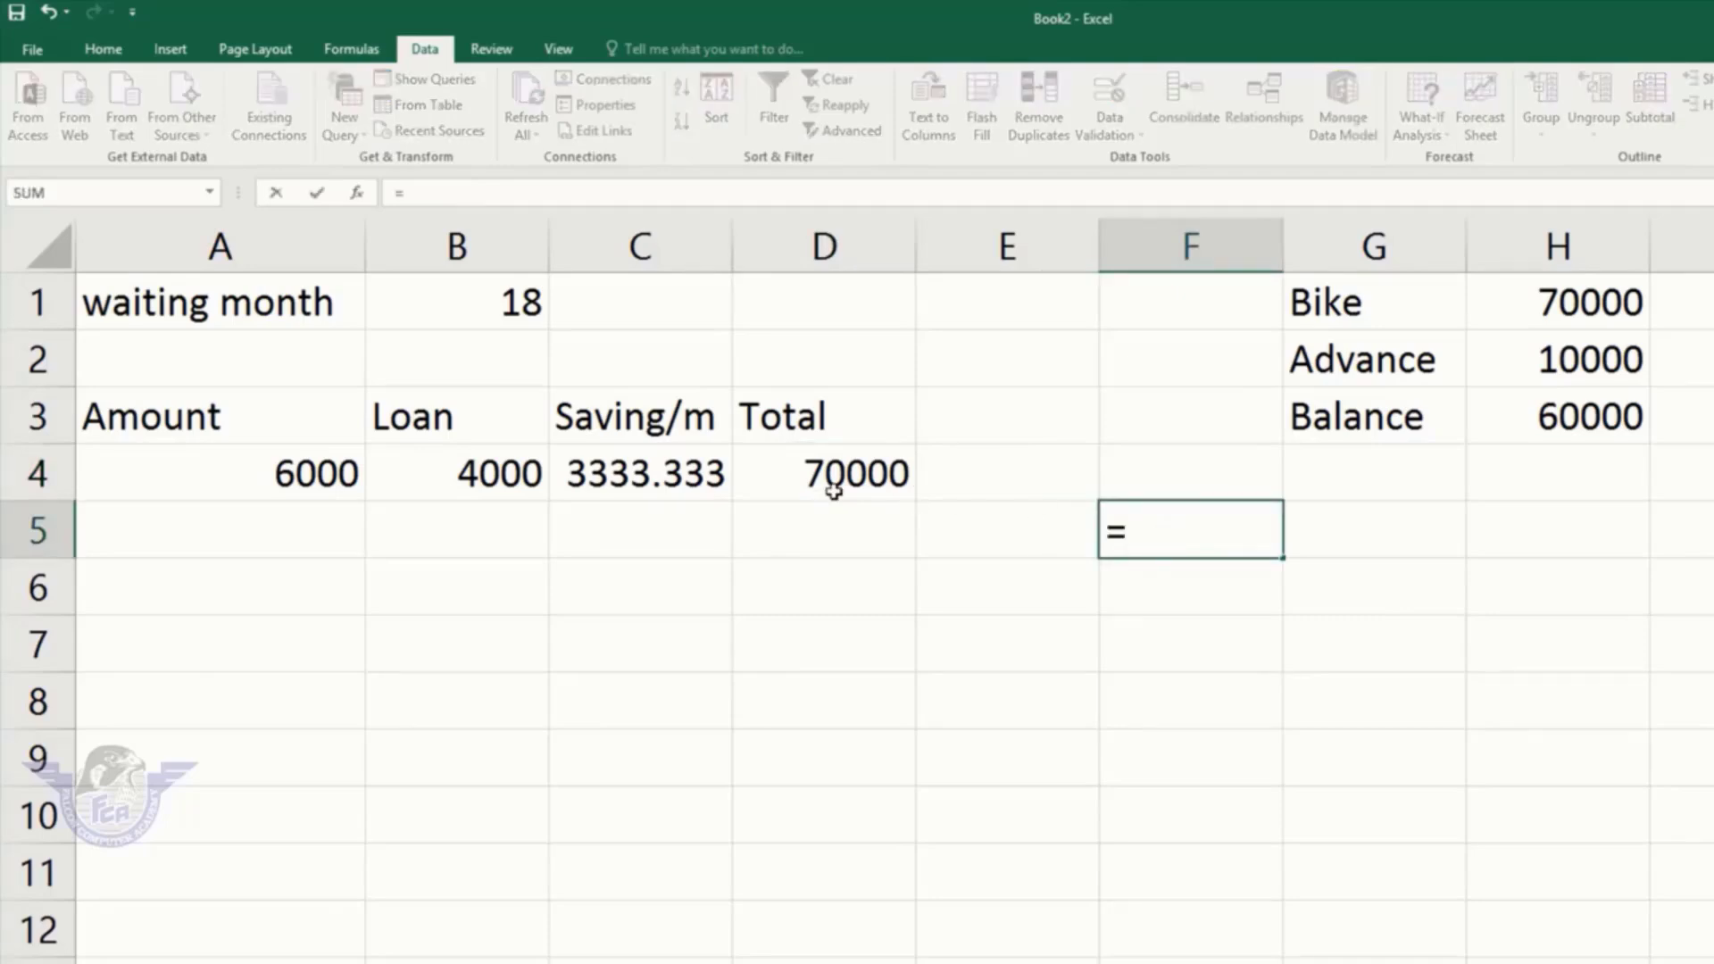
{"action": "left_click", "coordinate": [640, 473]}
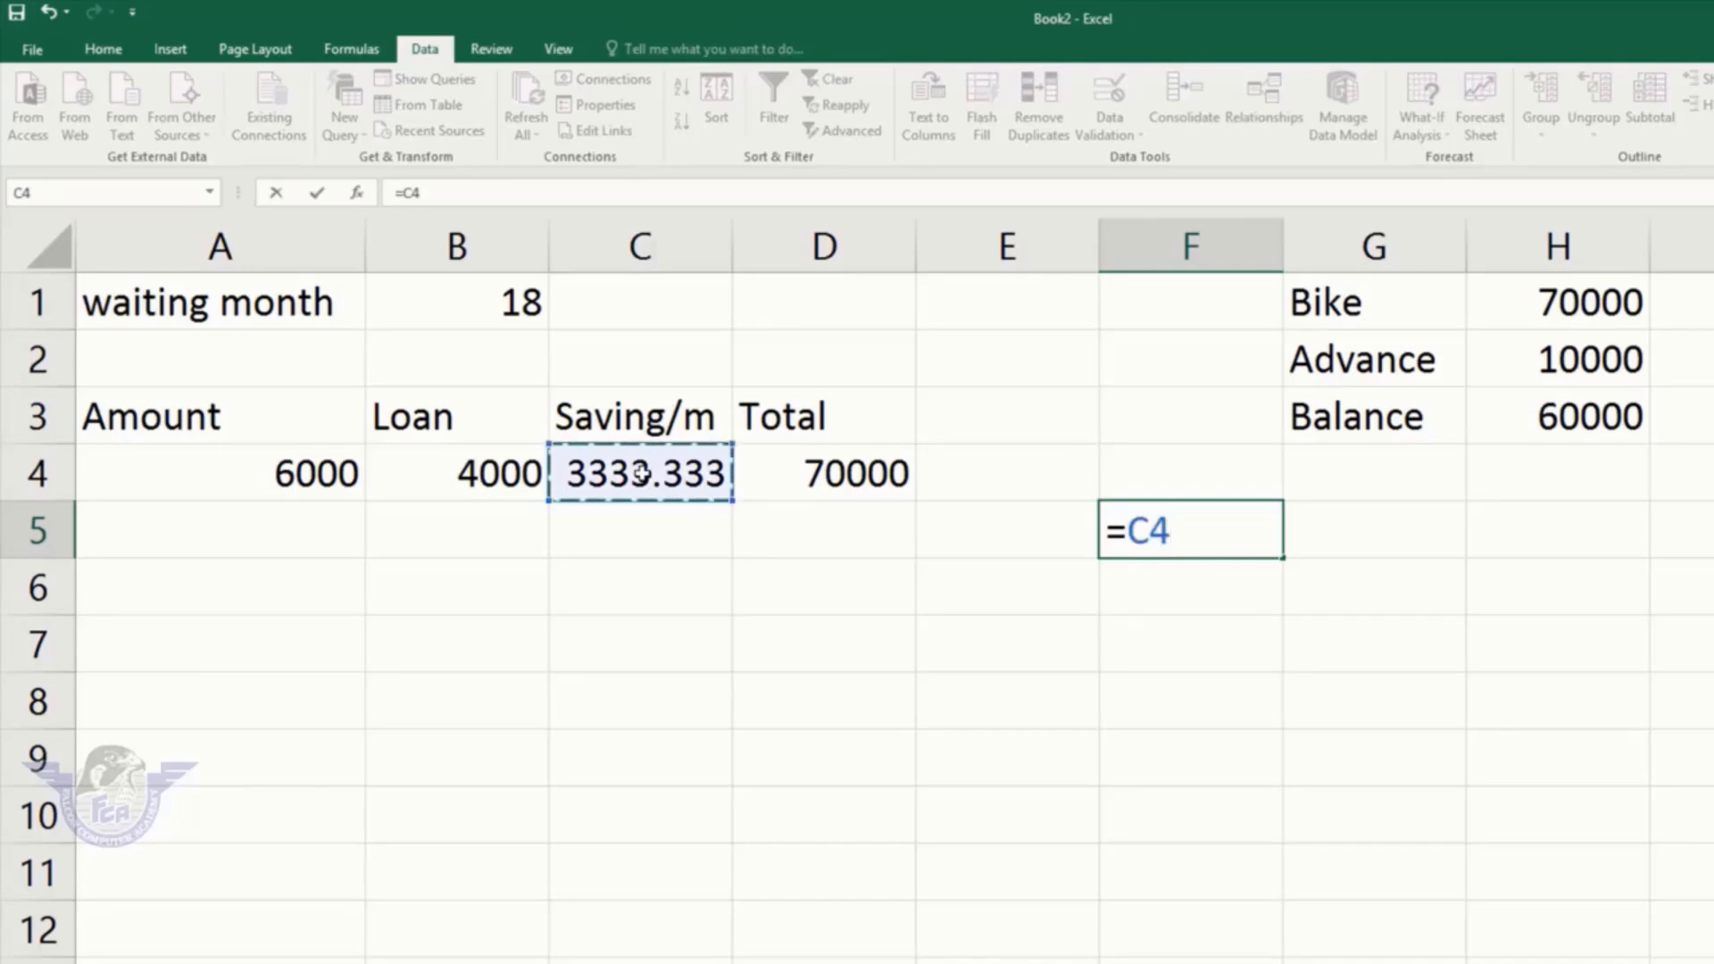
{"action": "type", "text": "*"}
{"action": "left_click", "coordinate": [471, 298]}
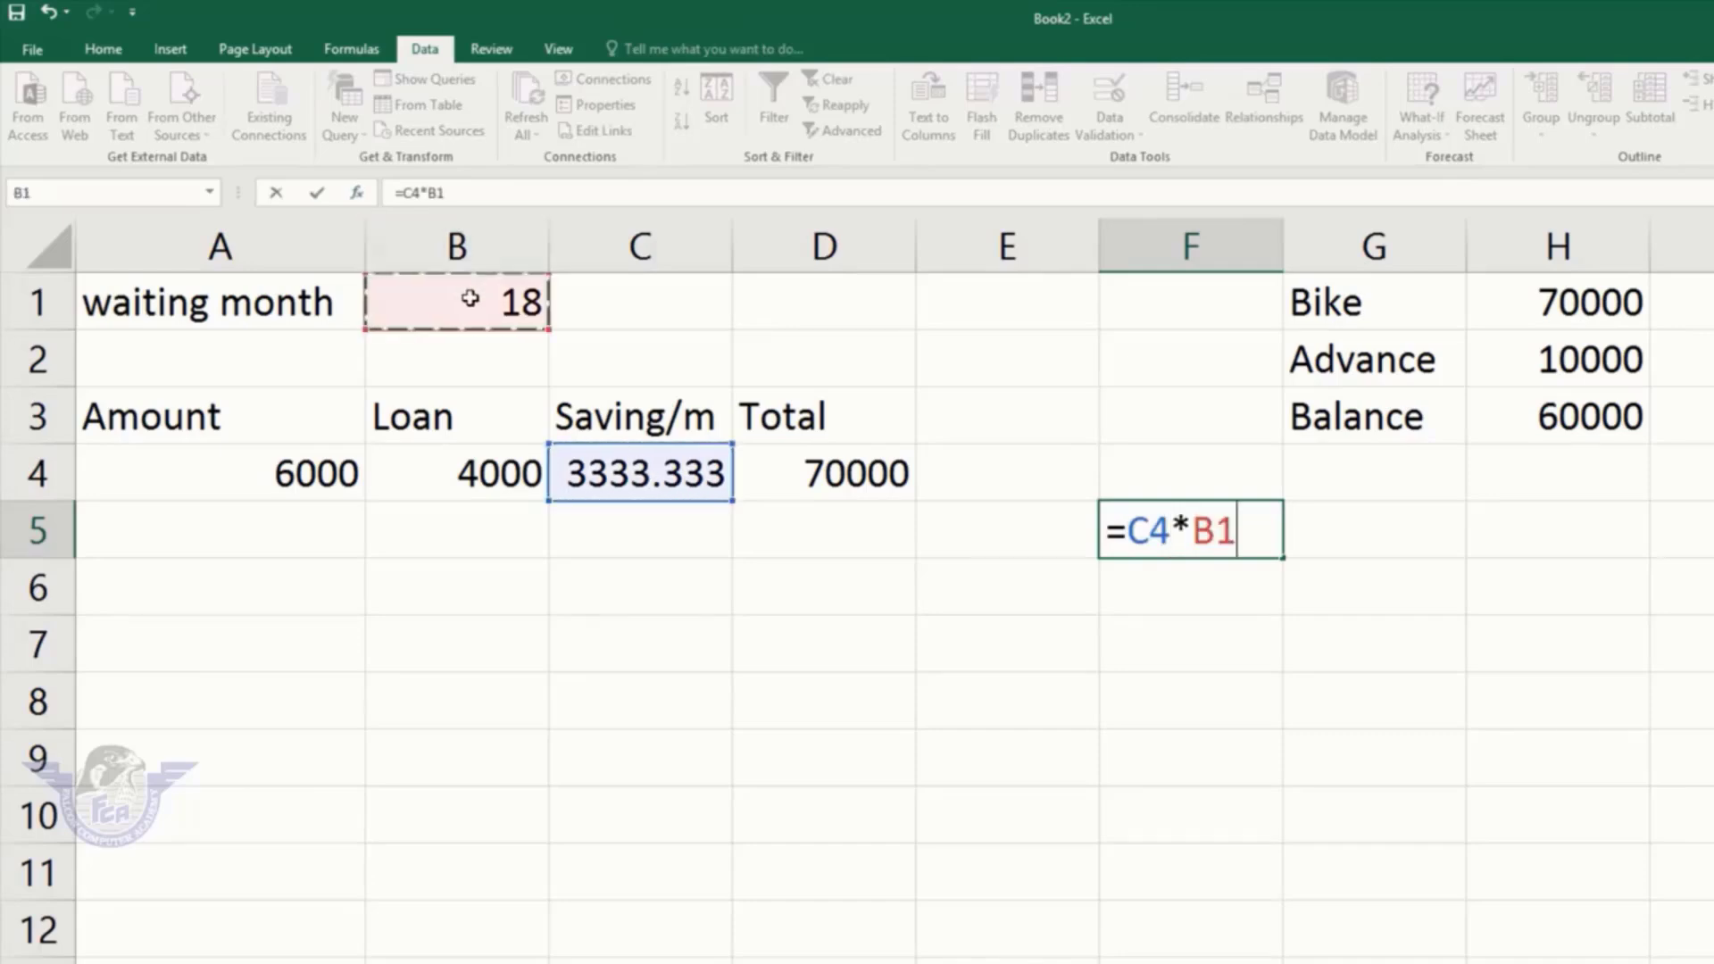
{"action": "key", "text": "Return"}
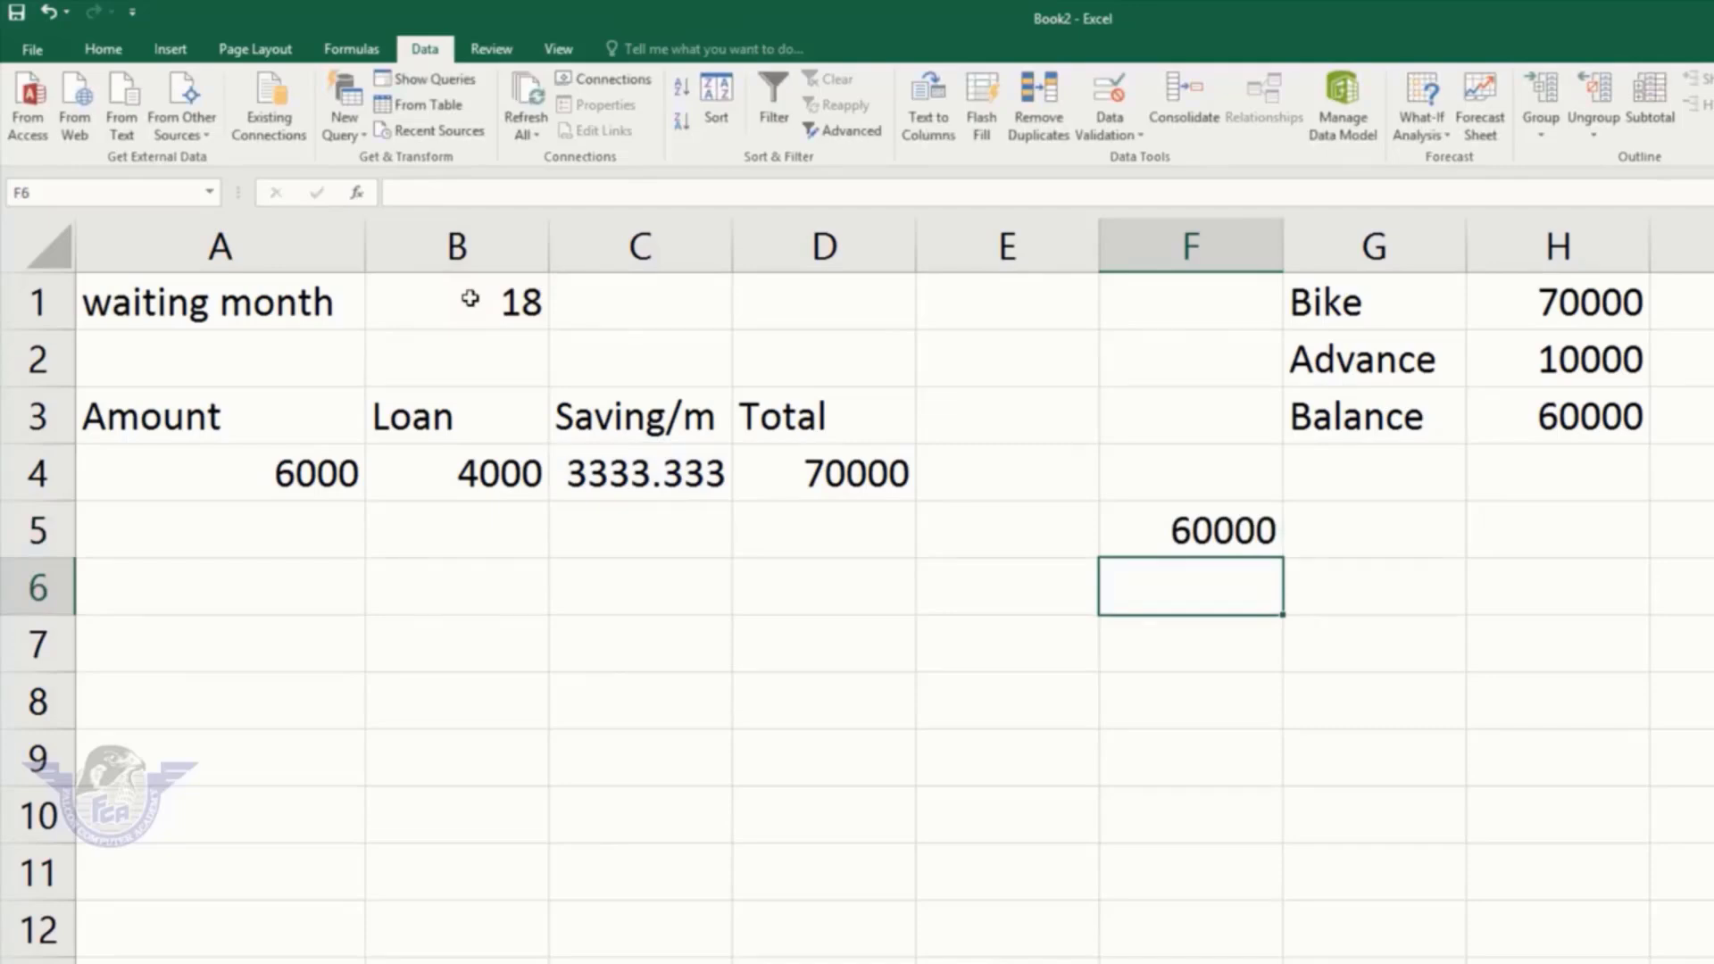
Step: Compare the F5 result with the Total formula in D4, then clear F5
{"action": "left_click", "coordinate": [887, 465]}
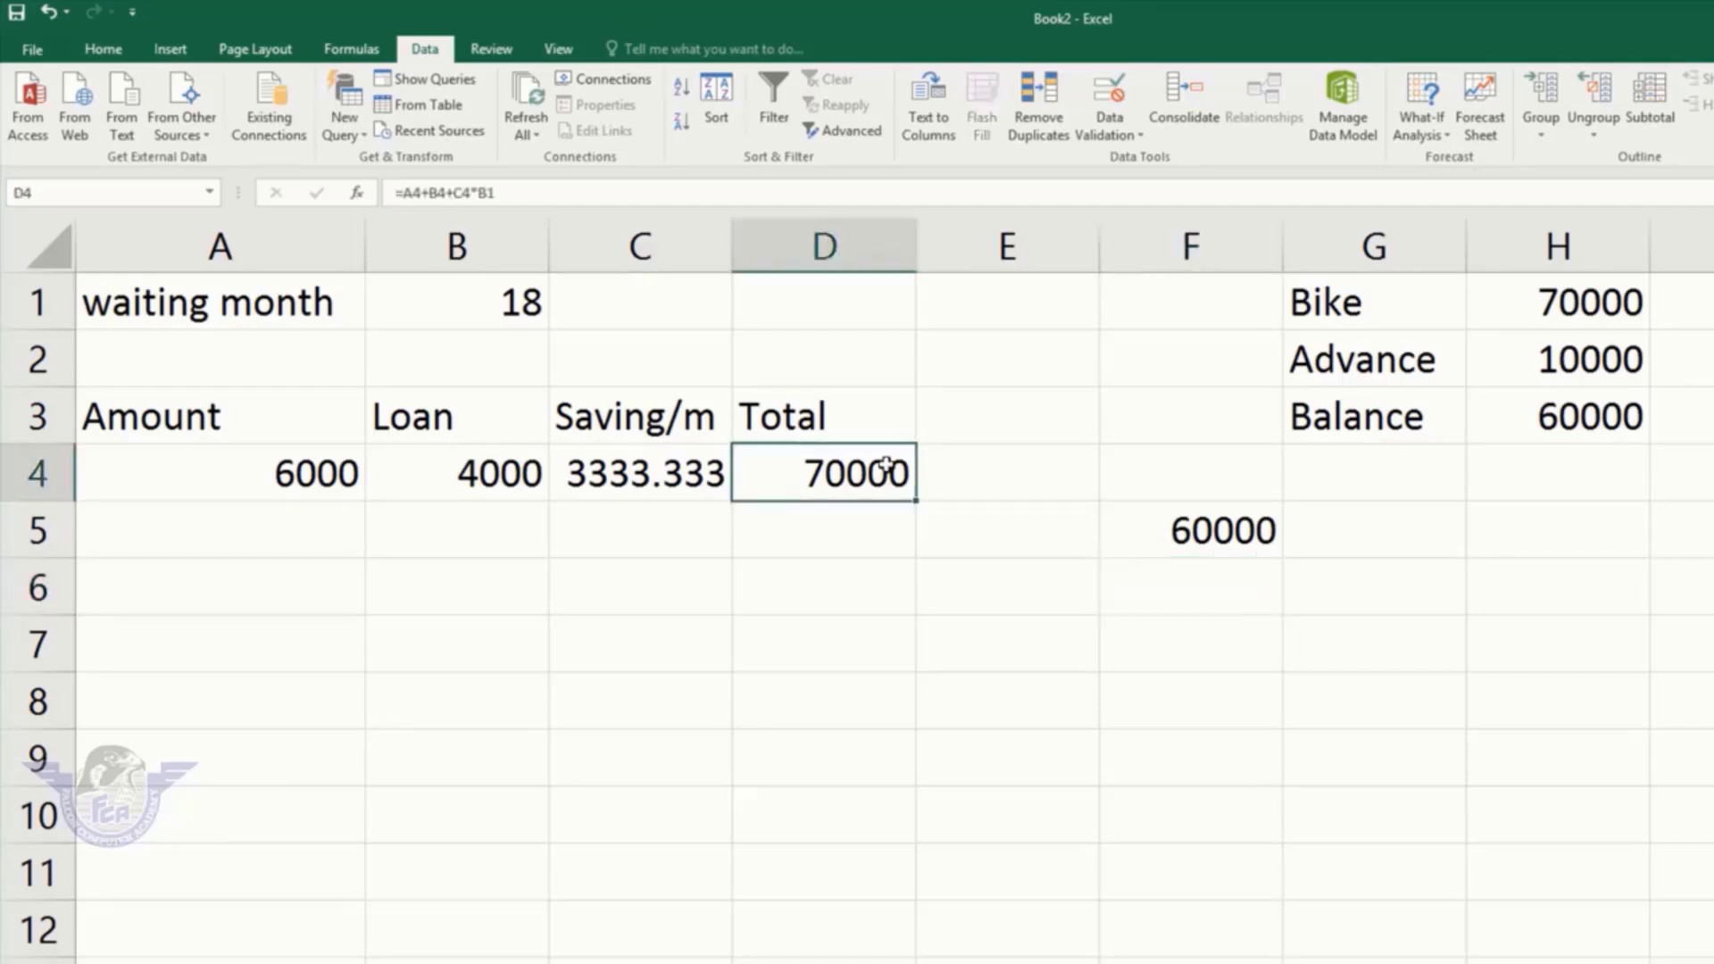
{"action": "left_click", "coordinate": [1244, 533]}
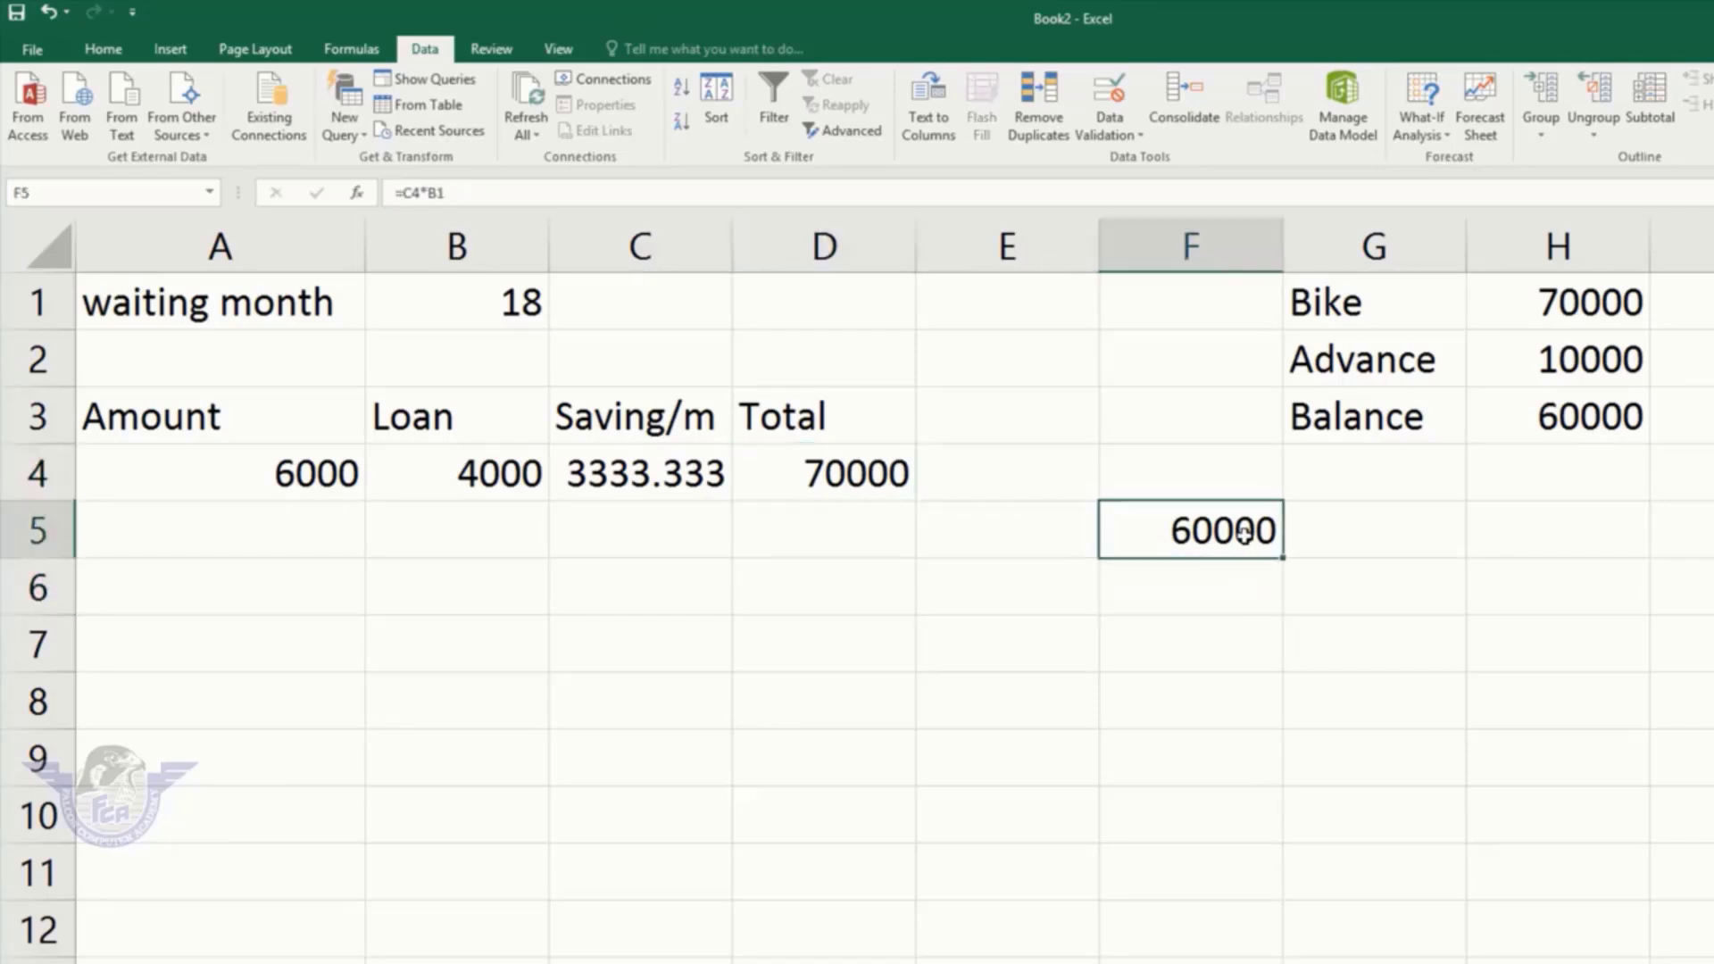
{"action": "key", "text": "Delete"}
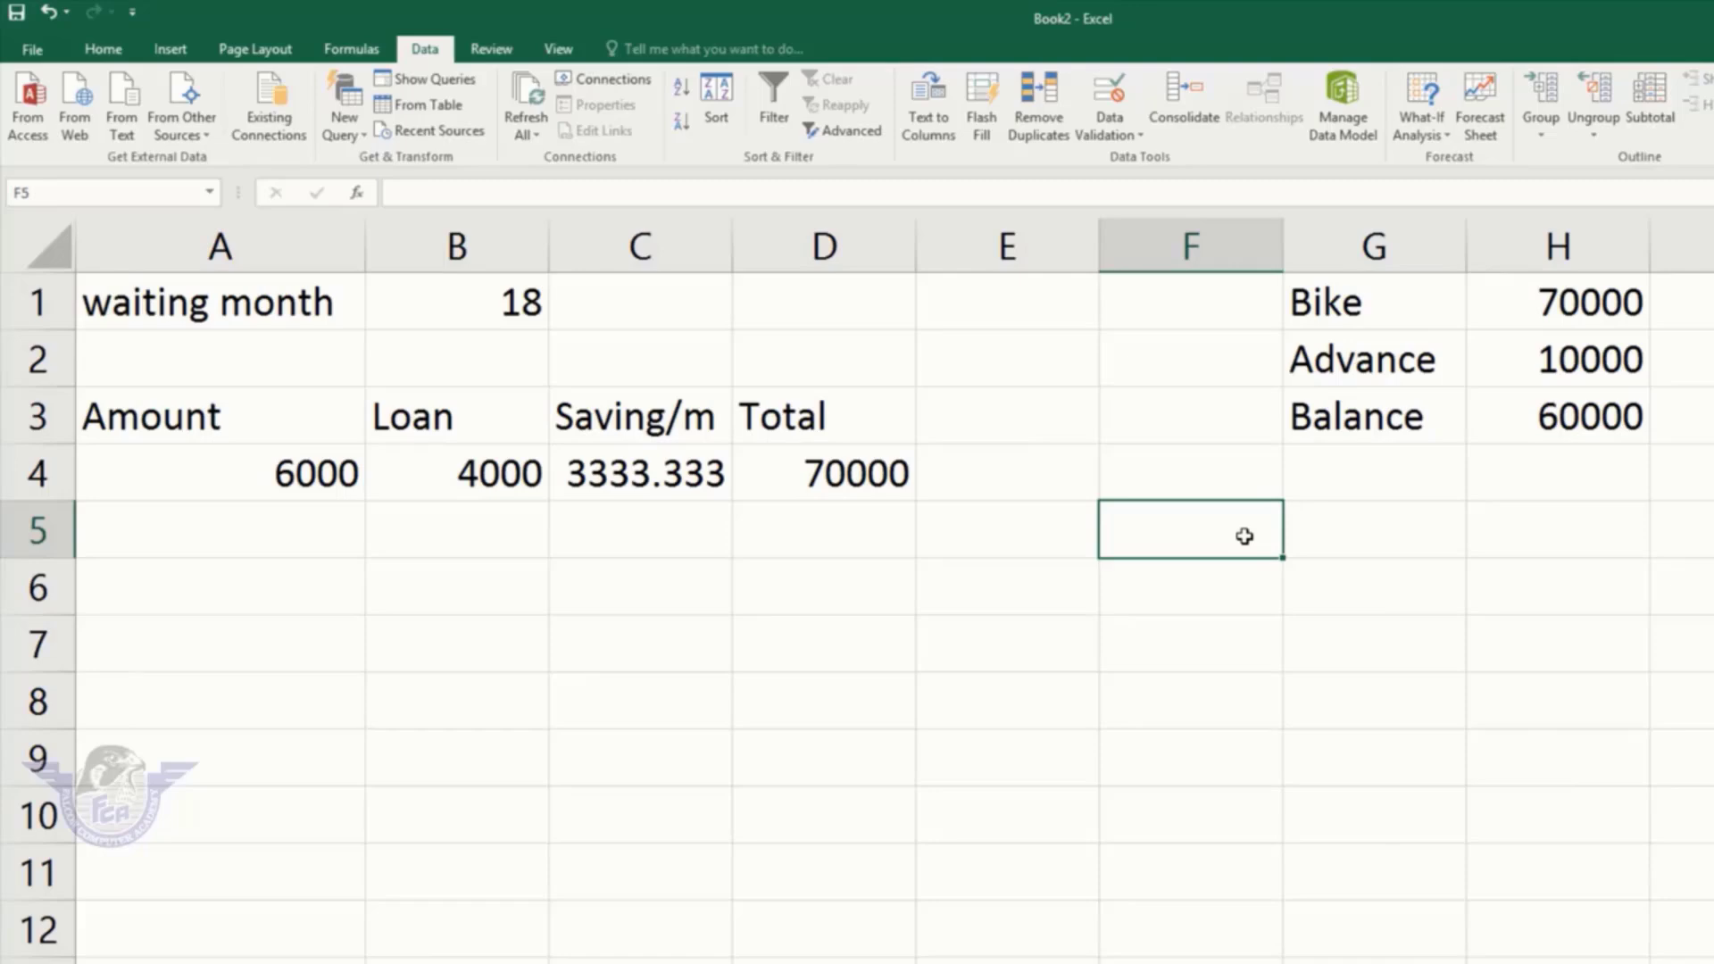
Step: Clear the waiting month in B1, set Saving/m in C4 to 2200, and select Total D4
{"action": "left_click", "coordinate": [492, 305]}
{"action": "key", "text": "Delete"}
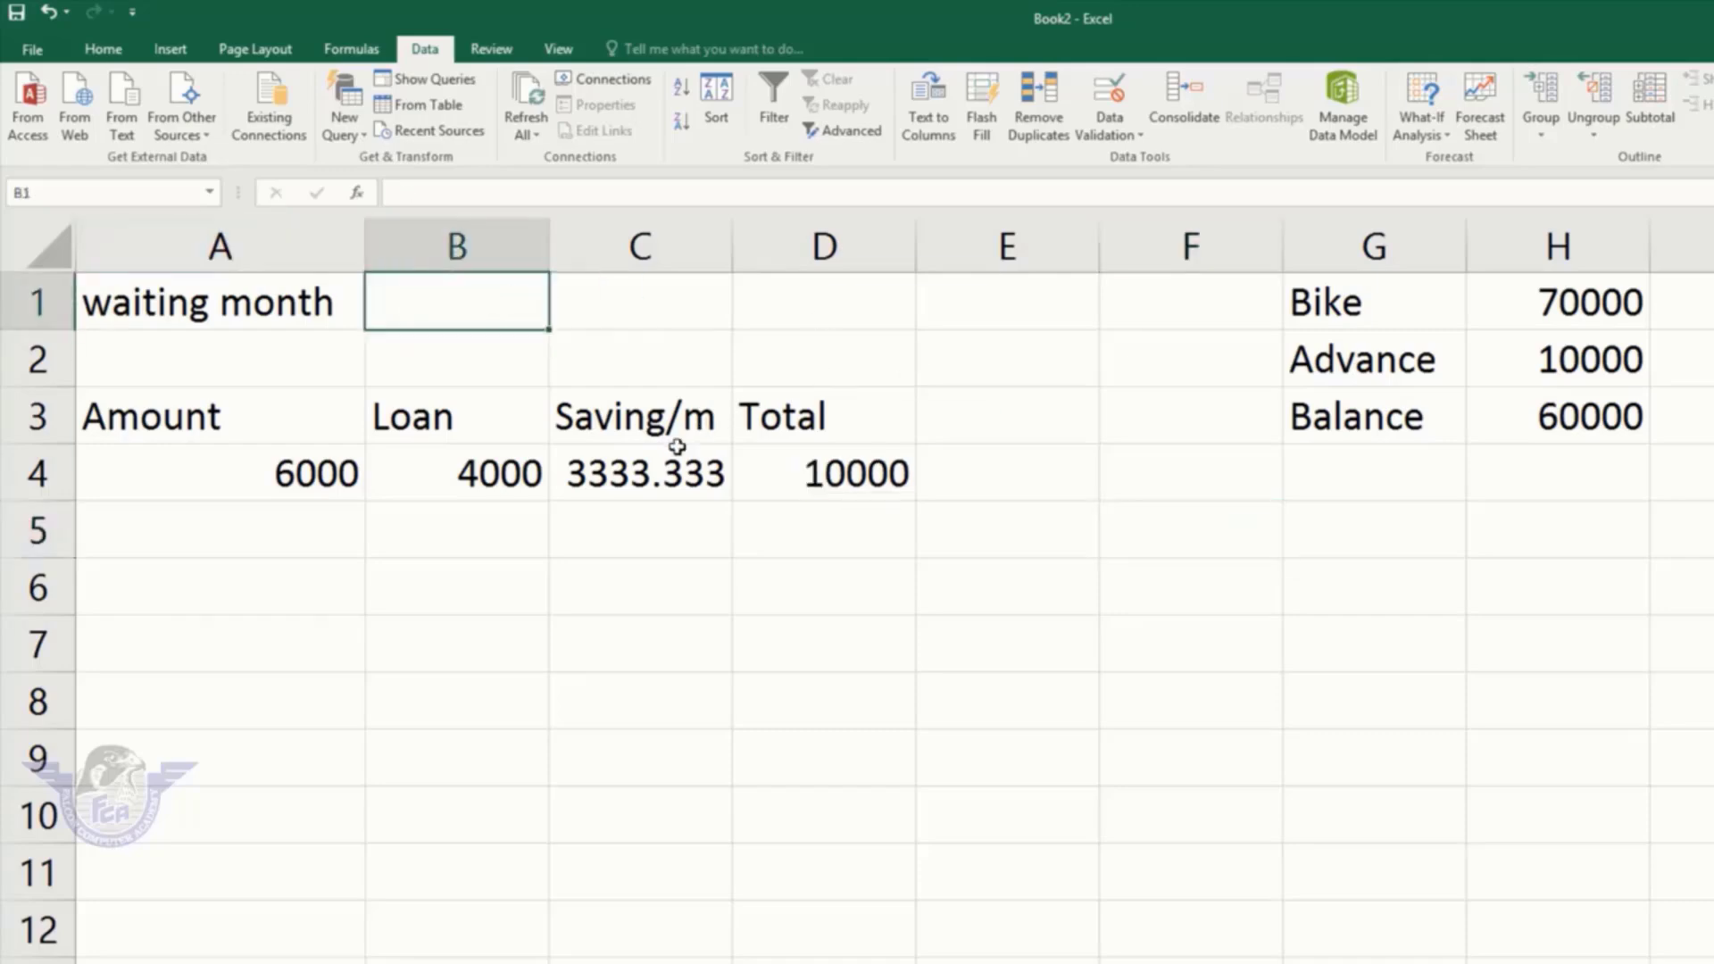
{"action": "left_click", "coordinate": [617, 473]}
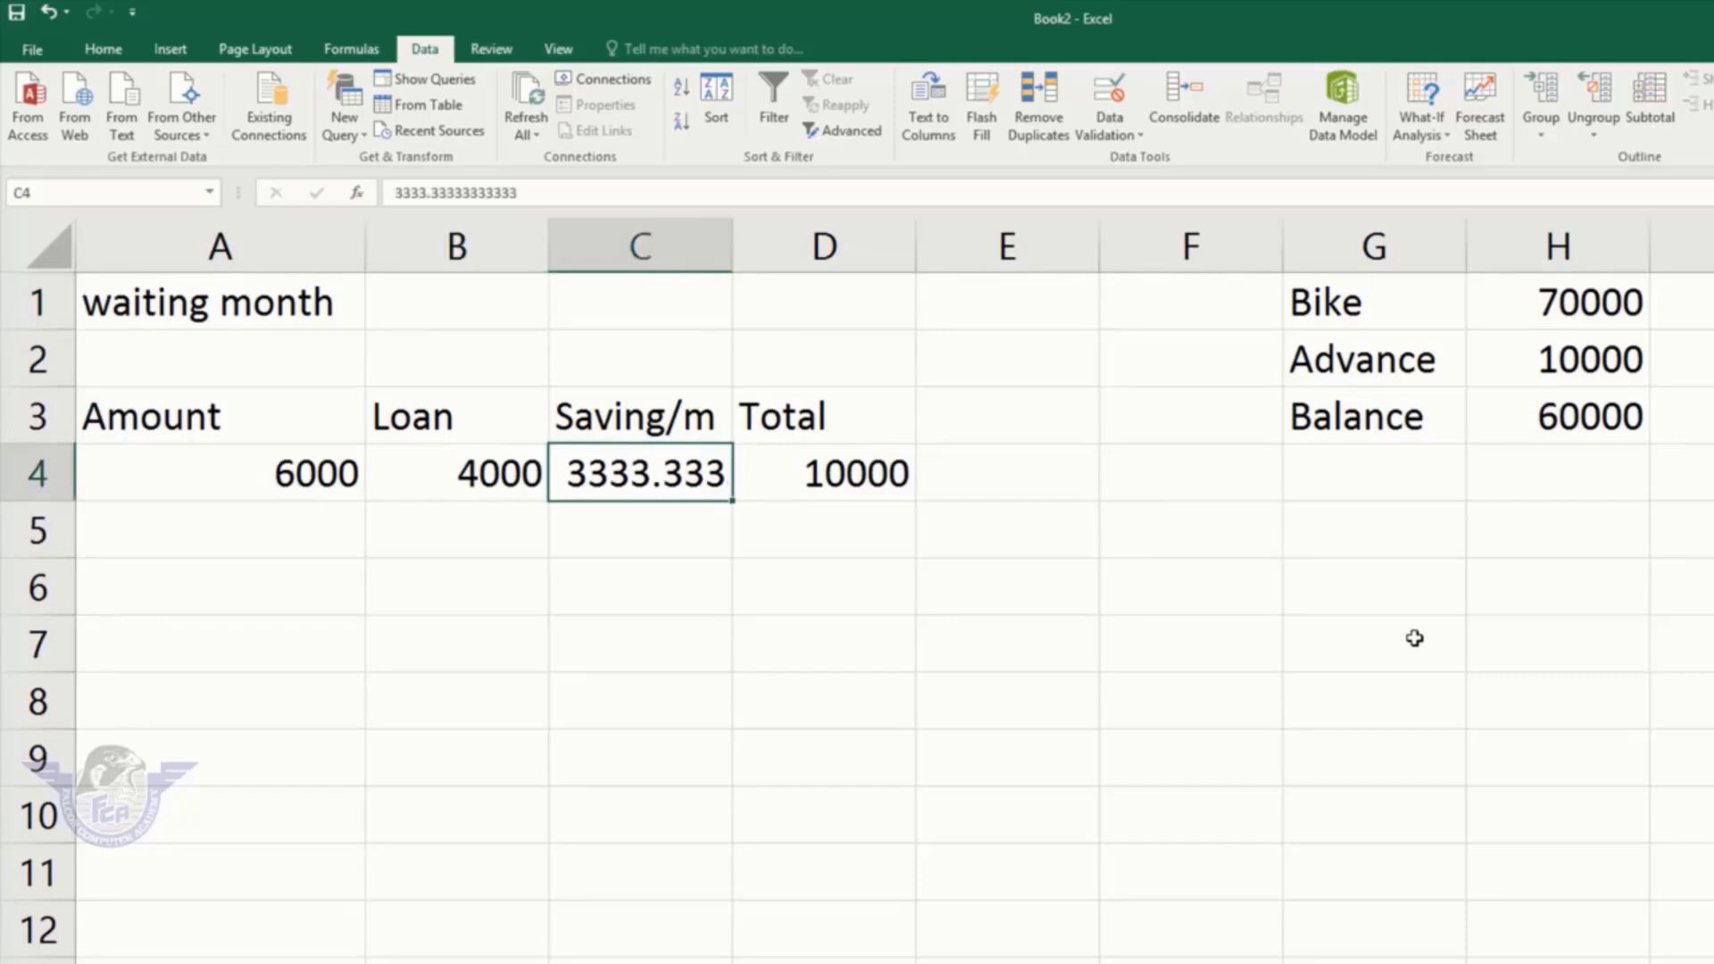
{"action": "type", "text": "22000"}
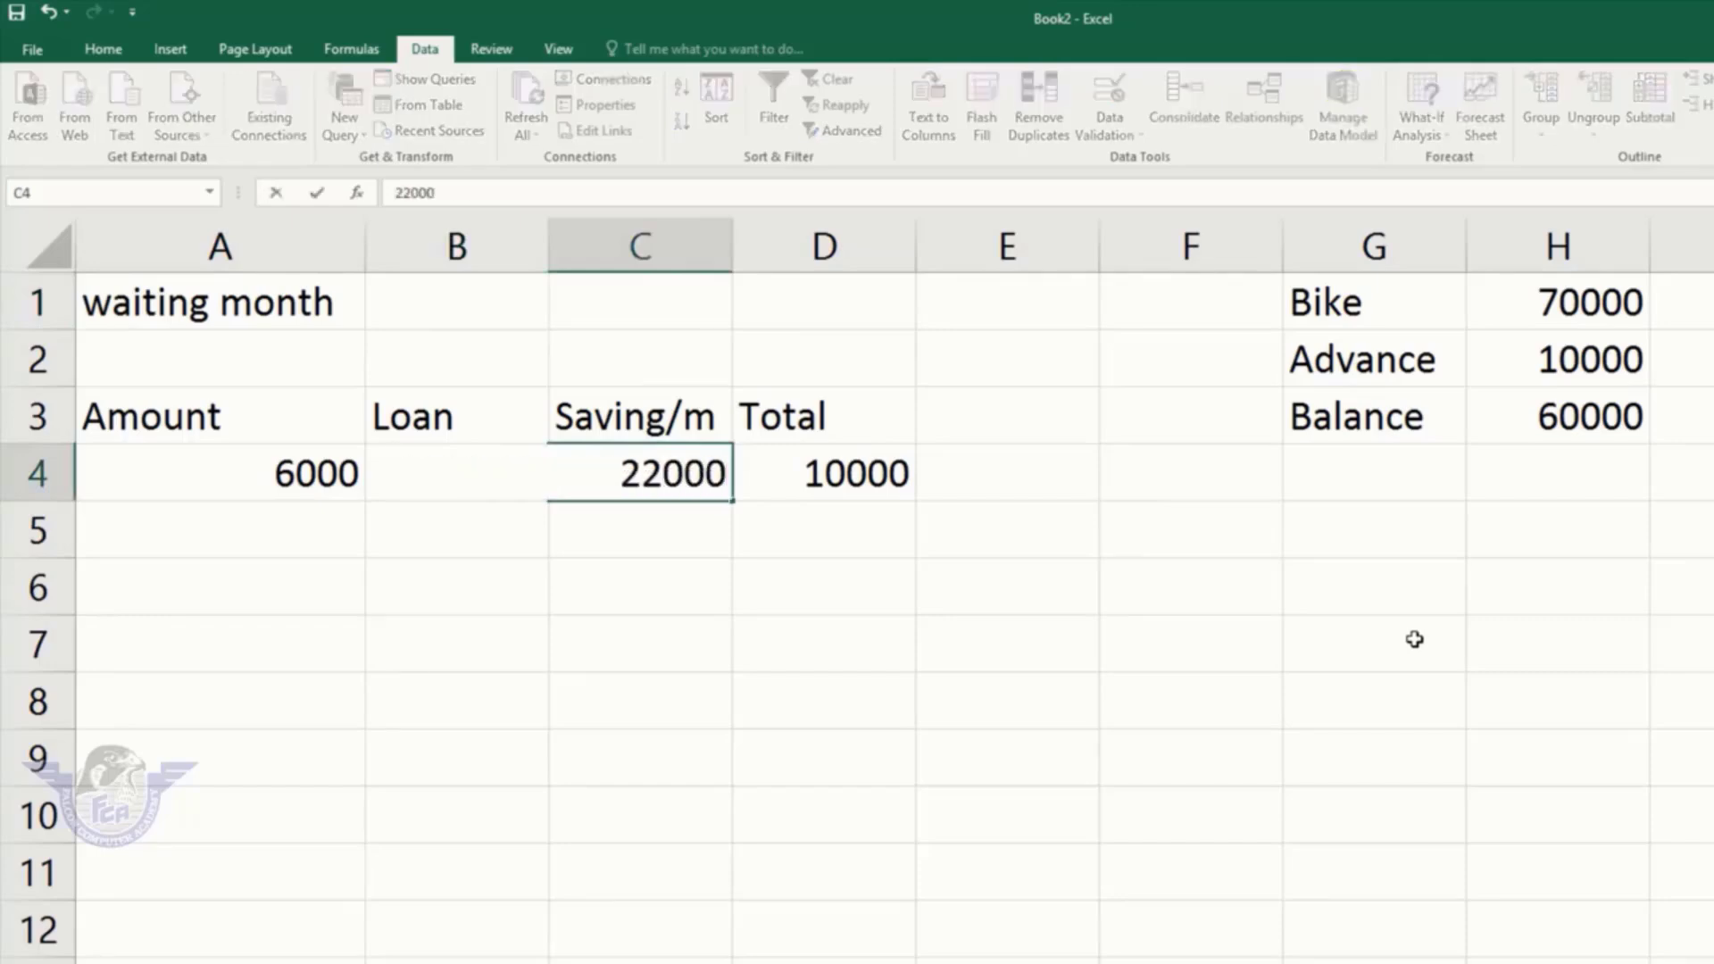
{"action": "key", "text": "BackSpace"}
{"action": "key", "text": "Return"}
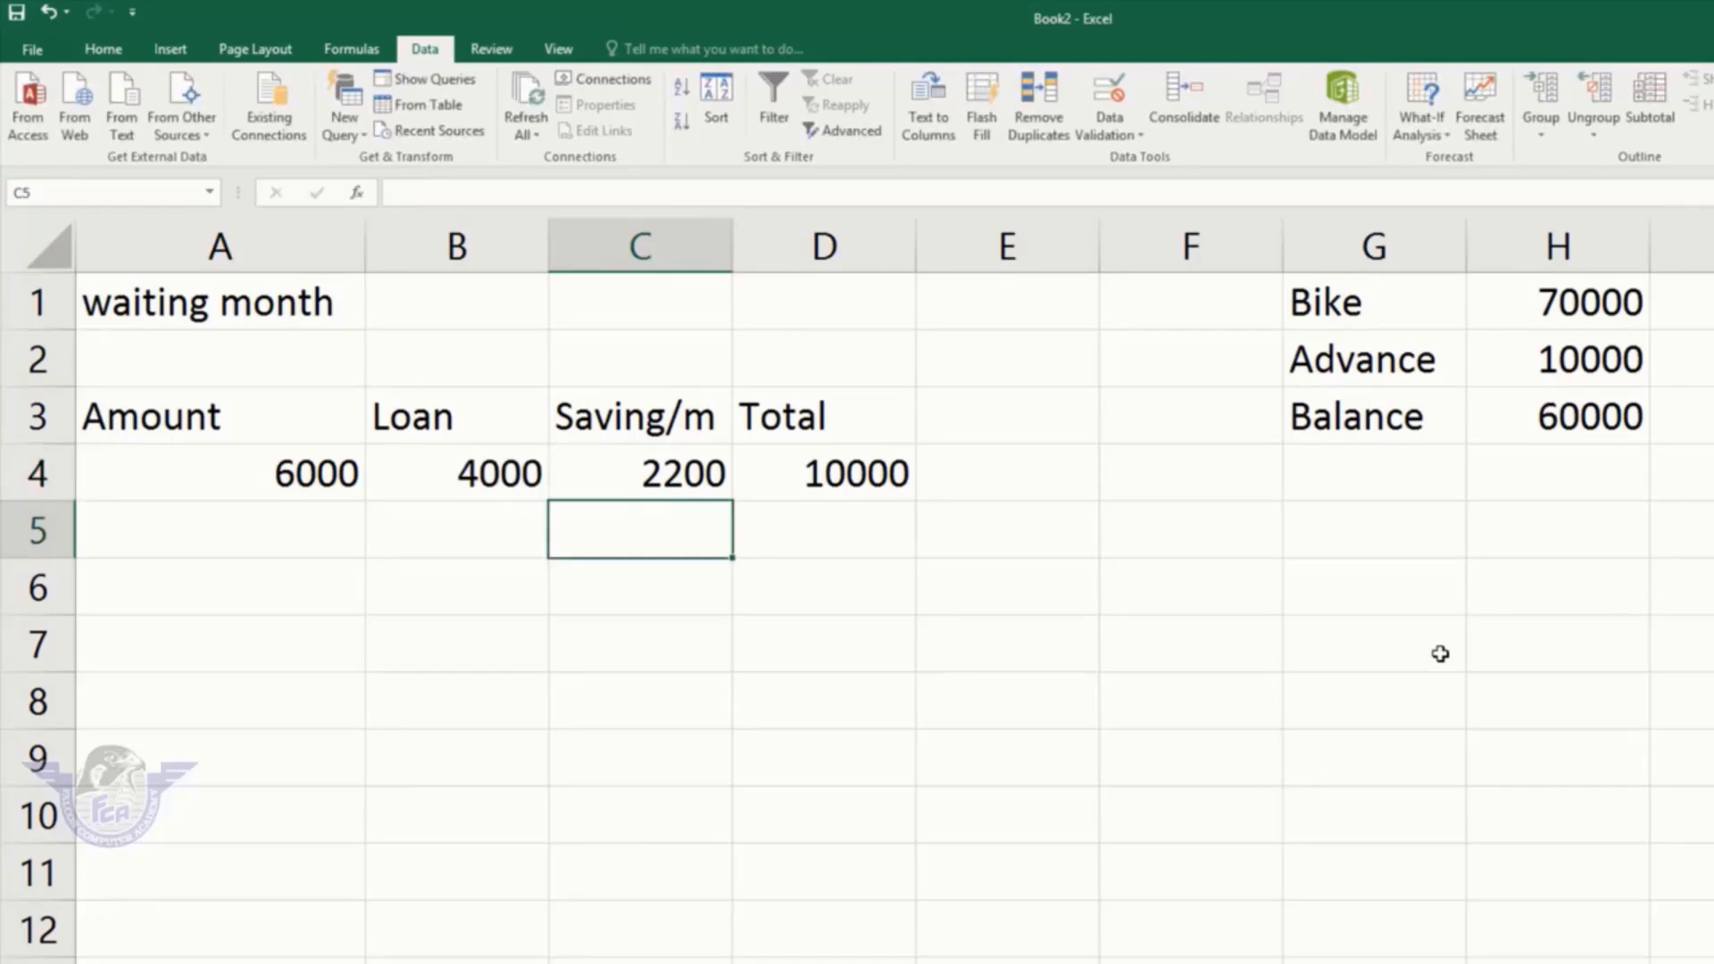
{"action": "left_click", "coordinate": [720, 461]}
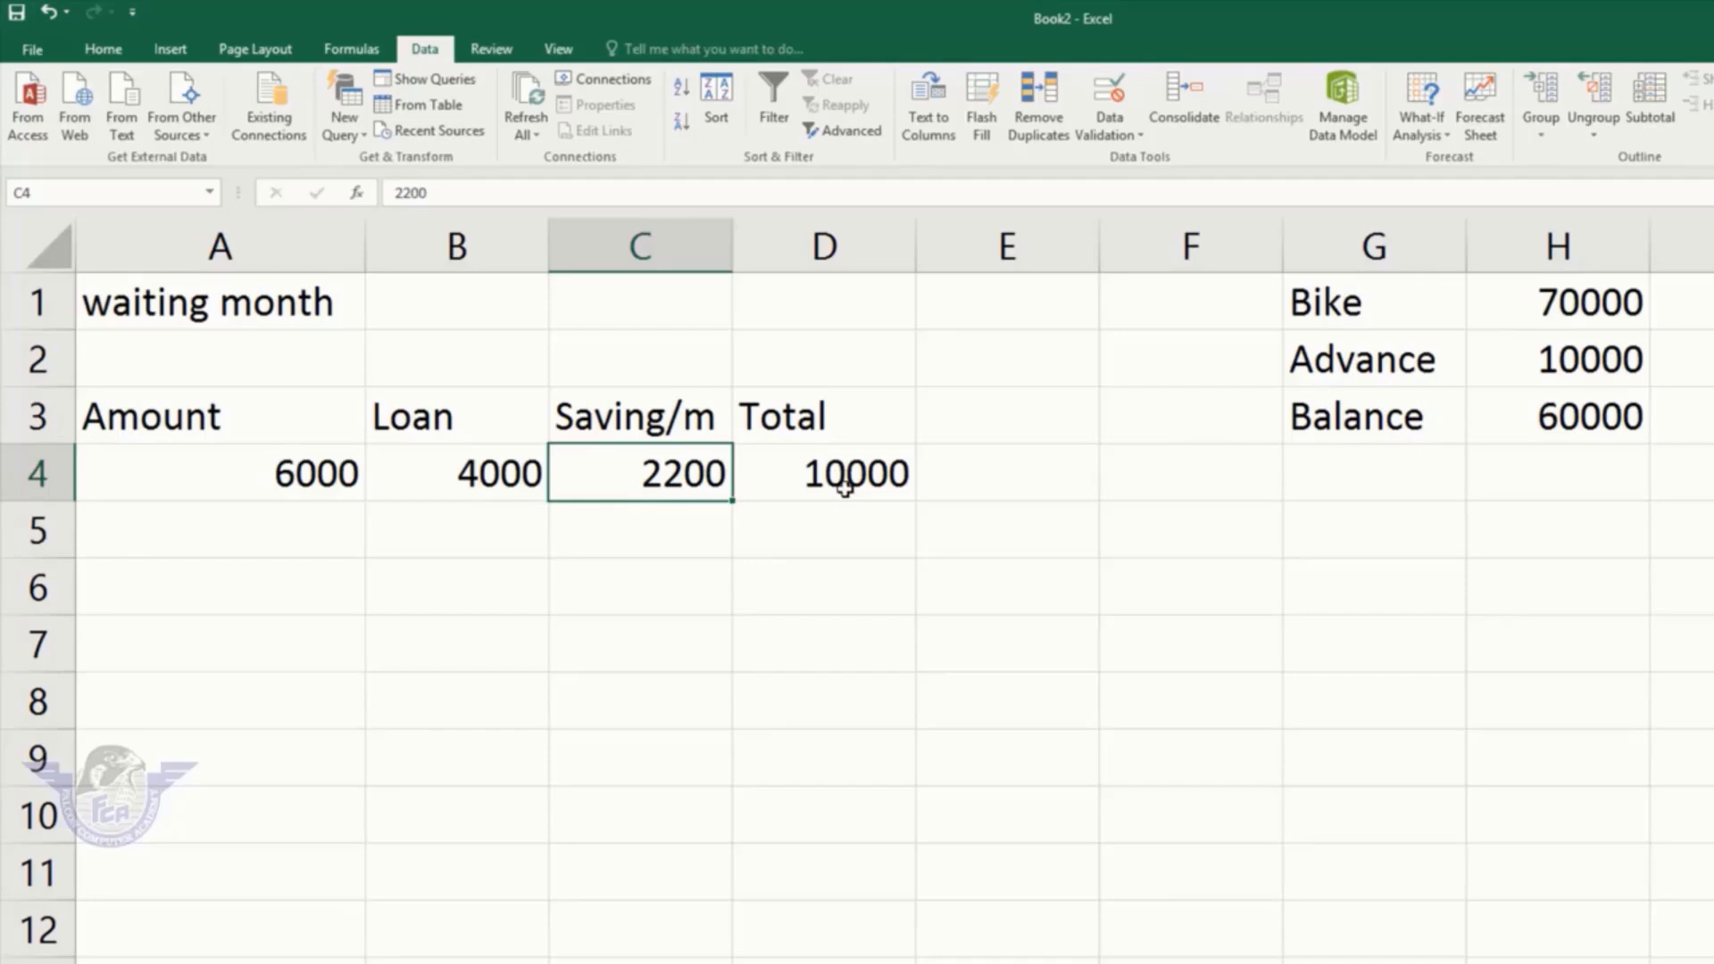
{"action": "left_click", "coordinate": [889, 473]}
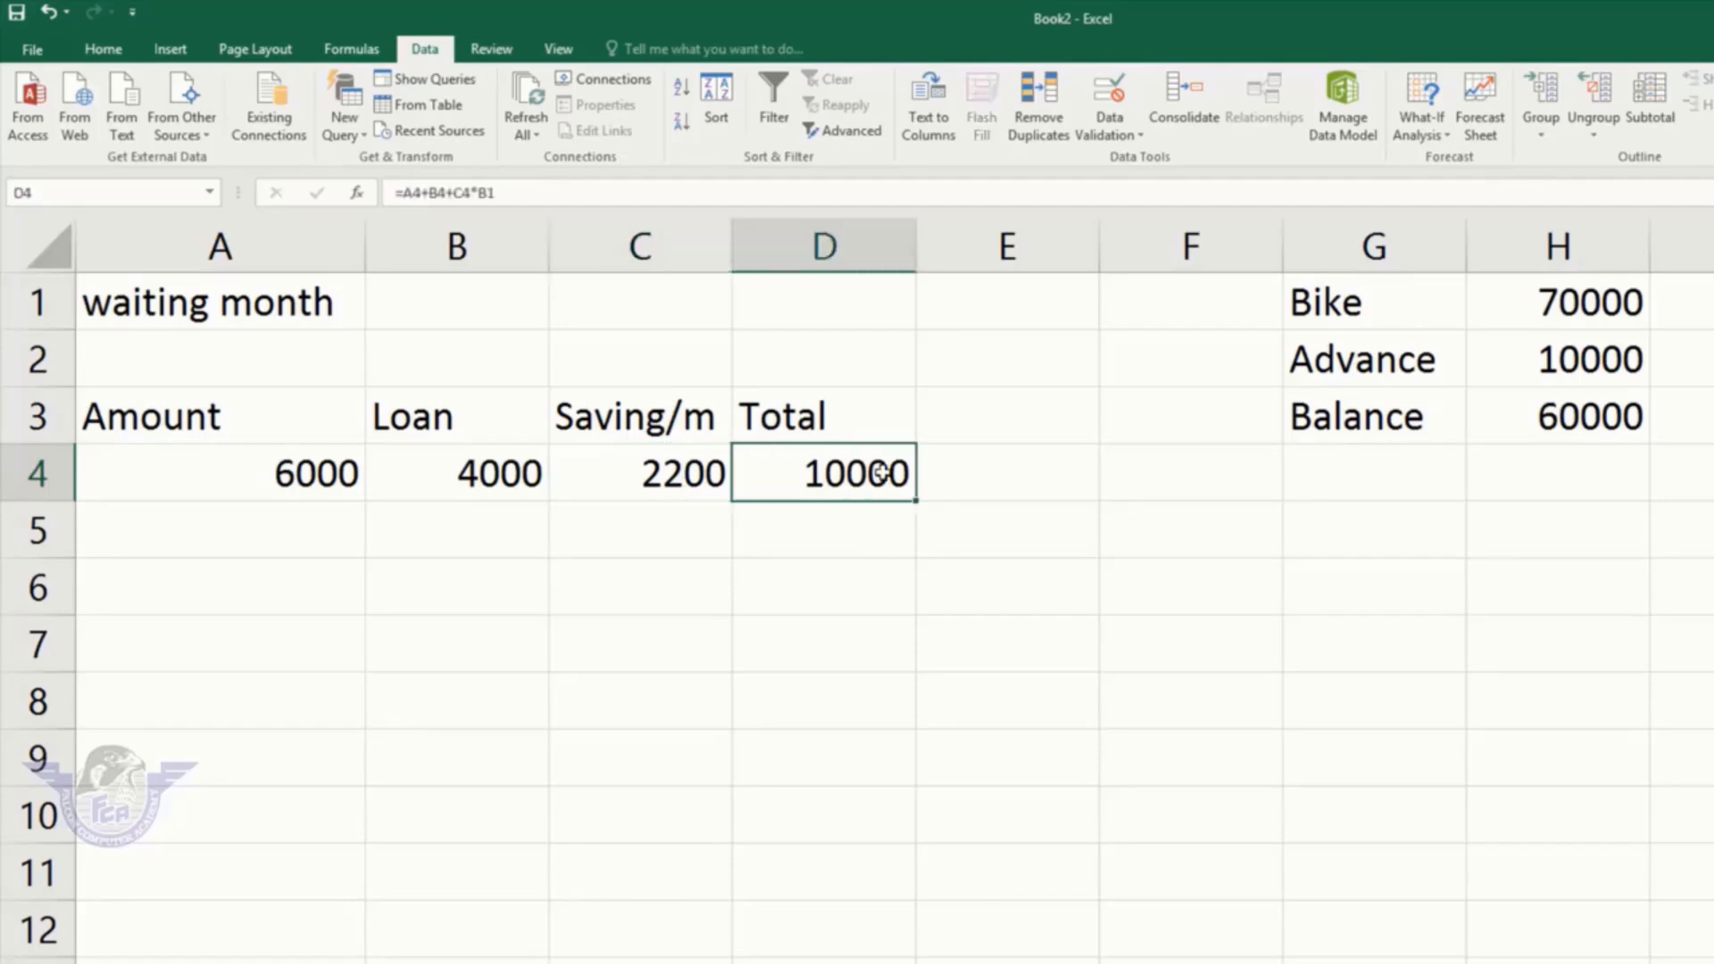
Step: Use Goal Seek to reach a Total of 70000 in D4 by changing B1
{"action": "left_click", "coordinate": [1443, 127]}
{"action": "left_click", "coordinate": [1469, 186]}
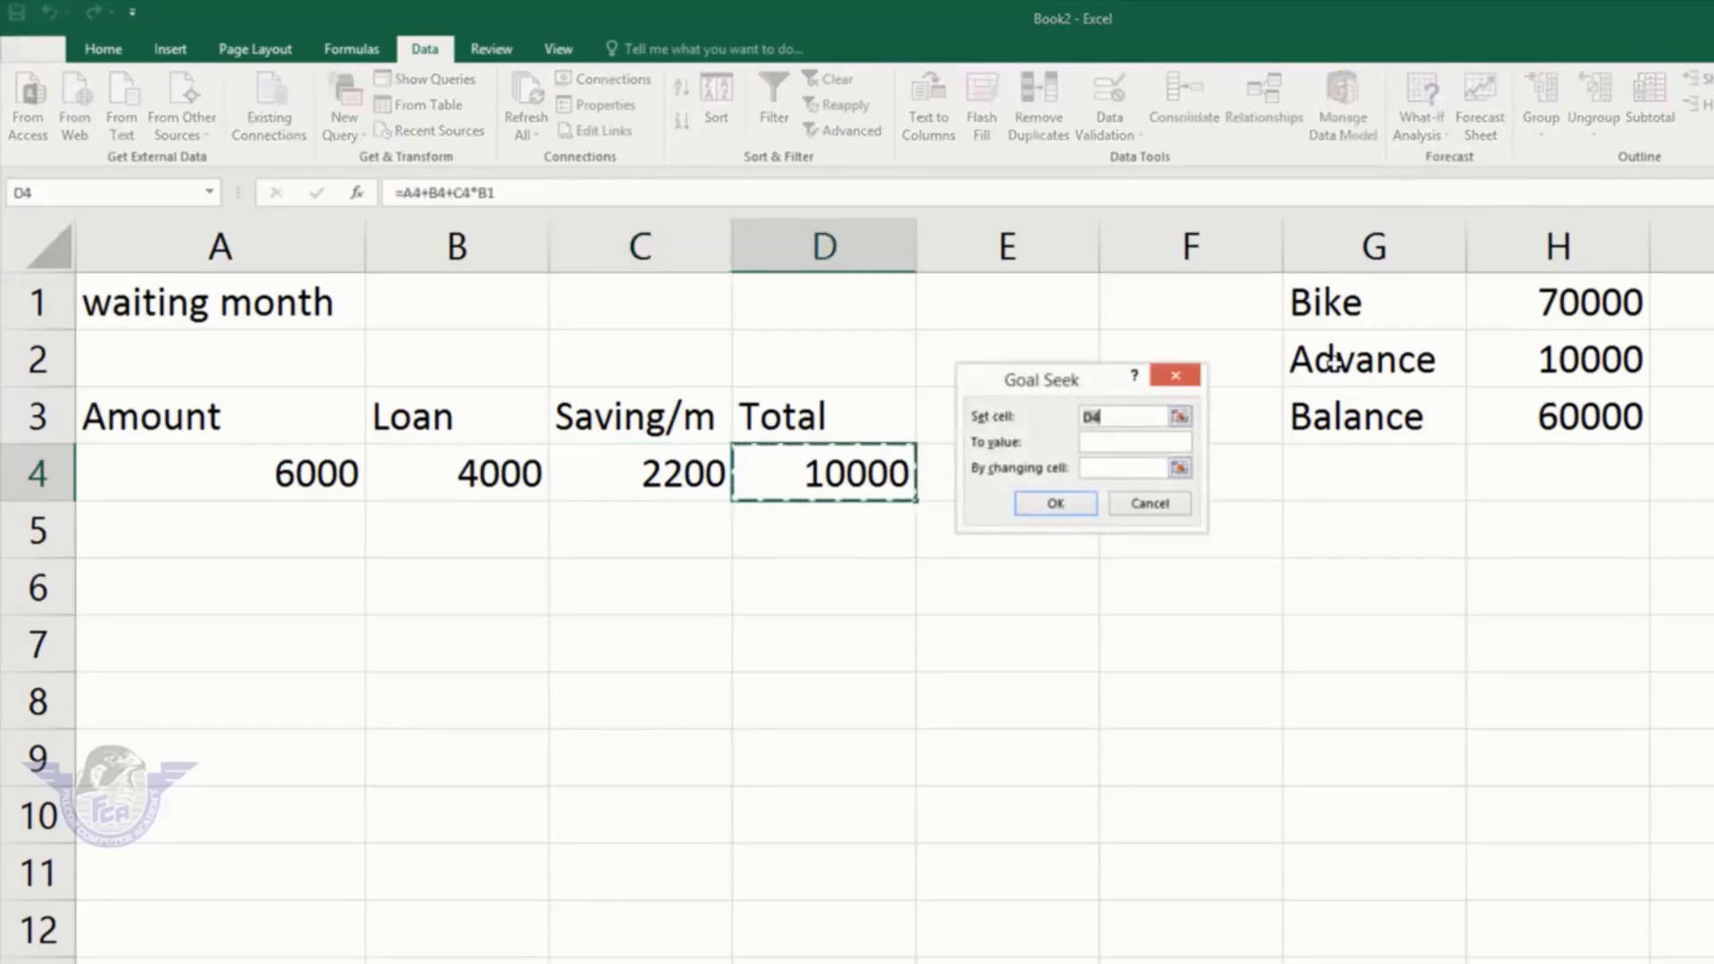
{"action": "left_click", "coordinate": [1134, 442]}
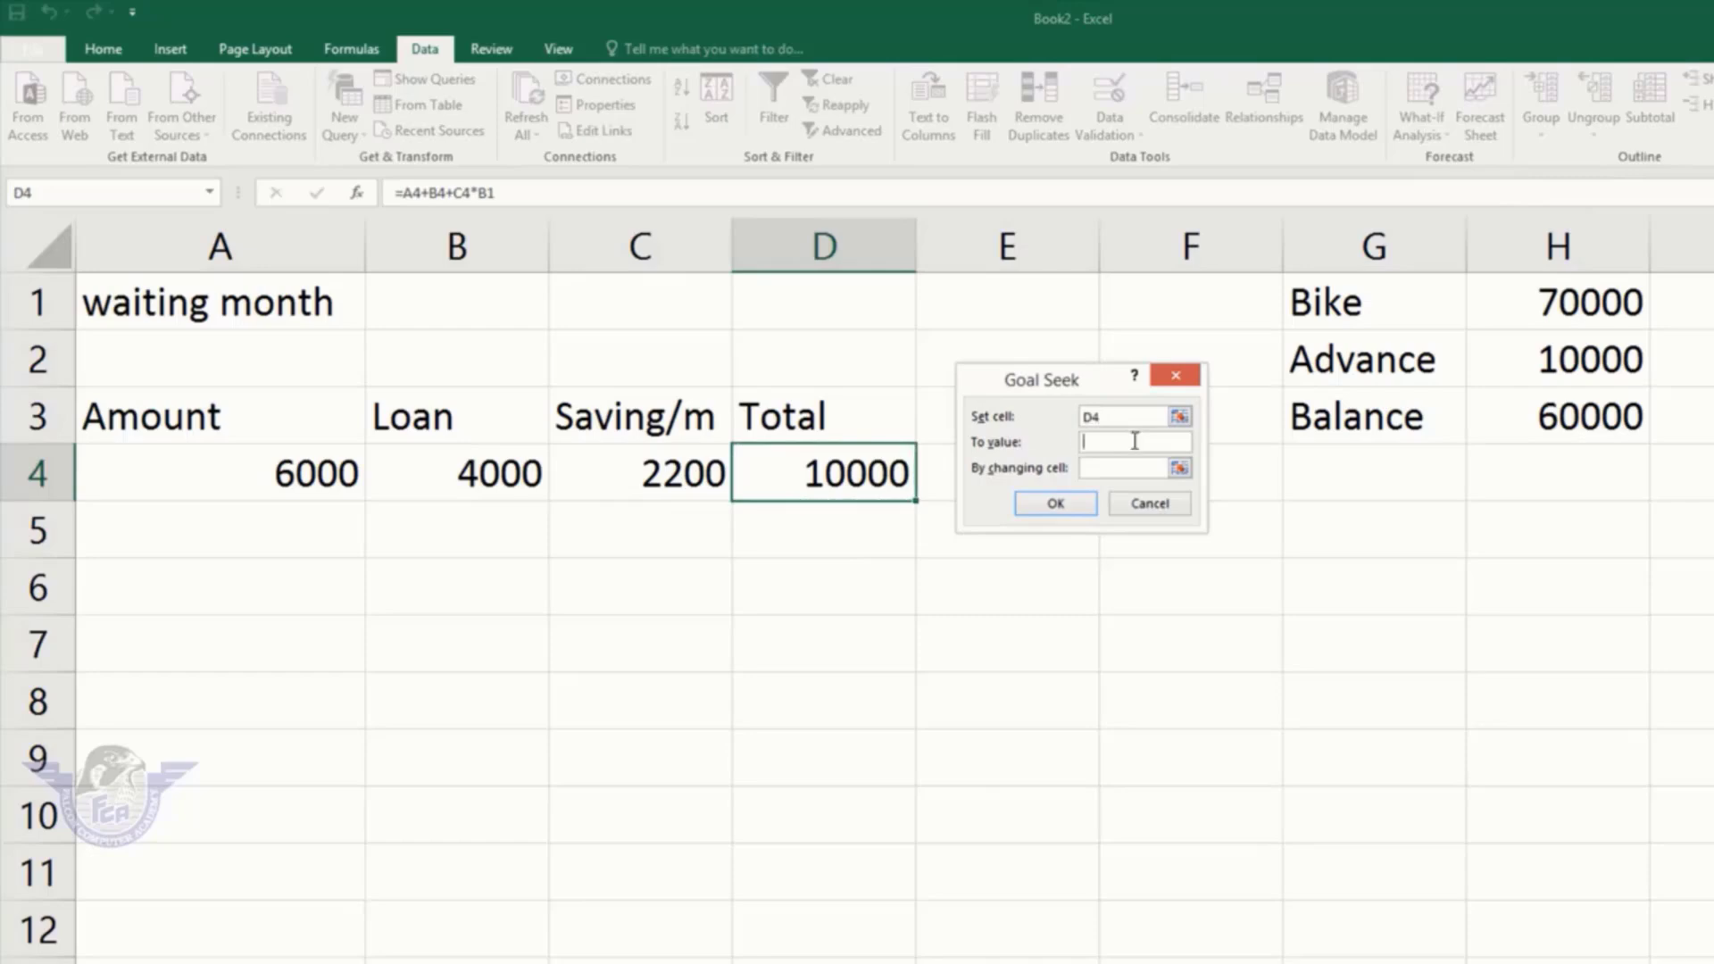
{"action": "type", "text": "70000"}
{"action": "left_click", "coordinate": [1116, 468]}
{"action": "left_click", "coordinate": [474, 309]}
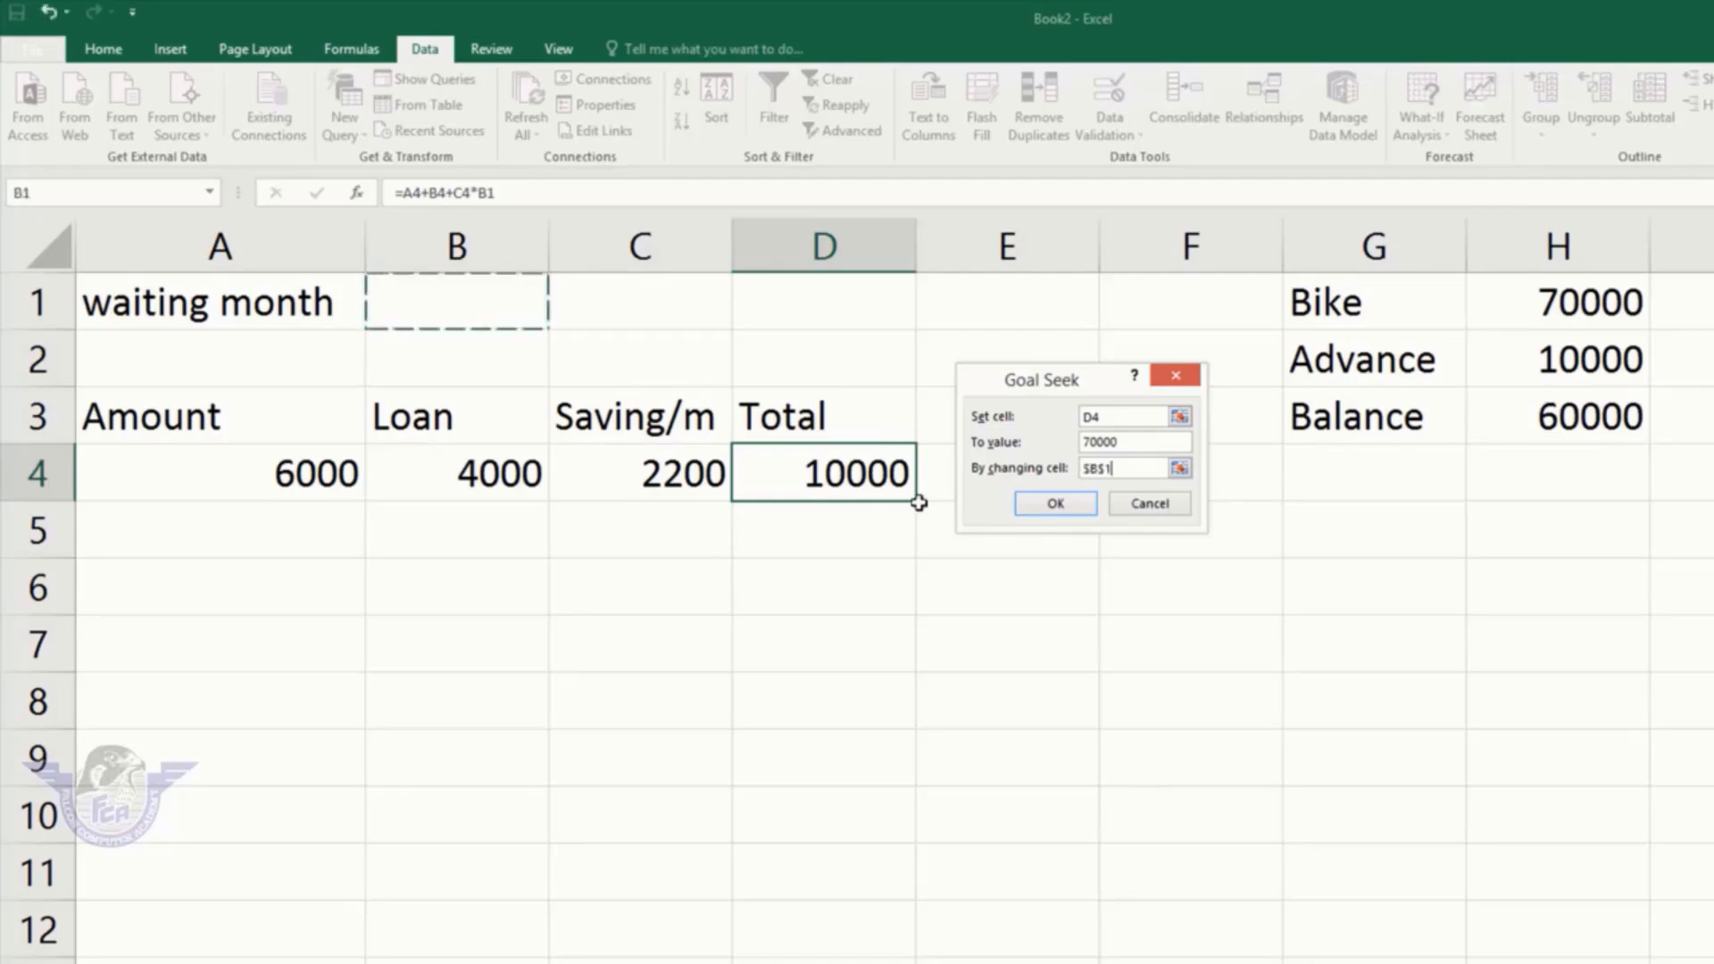
{"action": "left_click", "coordinate": [1058, 504]}
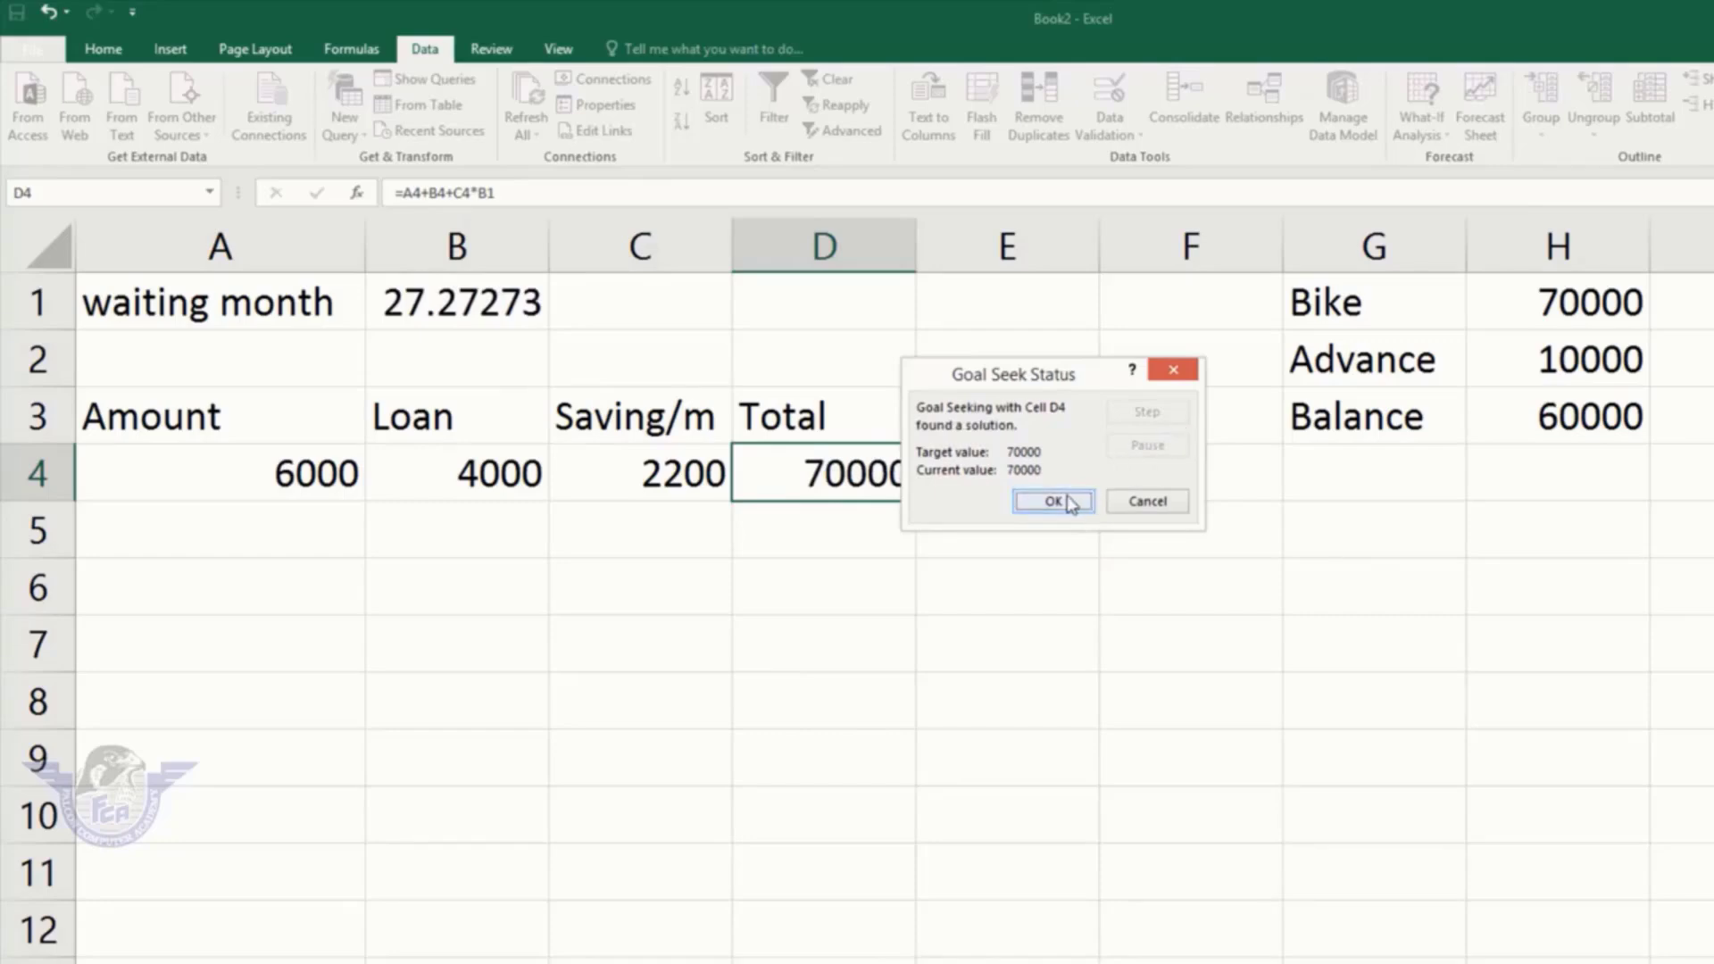
{"action": "left_click", "coordinate": [1067, 501]}
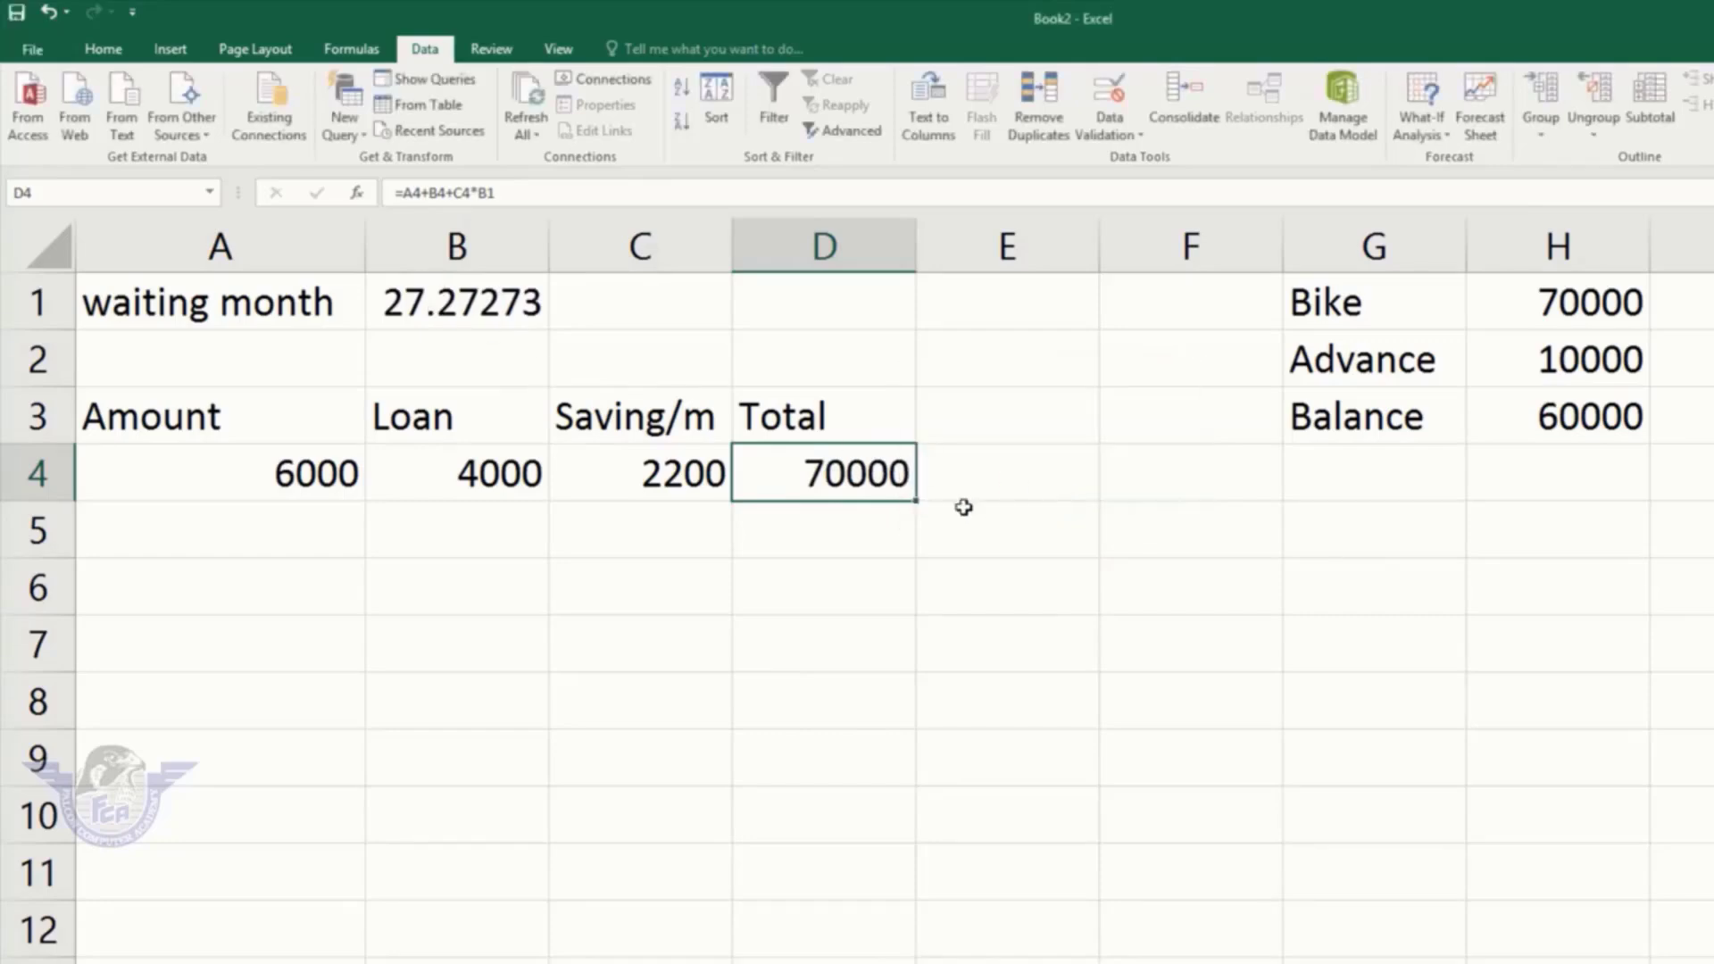
{"action": "left_click", "coordinate": [1096, 600]}
Step: Calculate =.2*30 in cell E6 to get 6
{"action": "type", "text": "="}
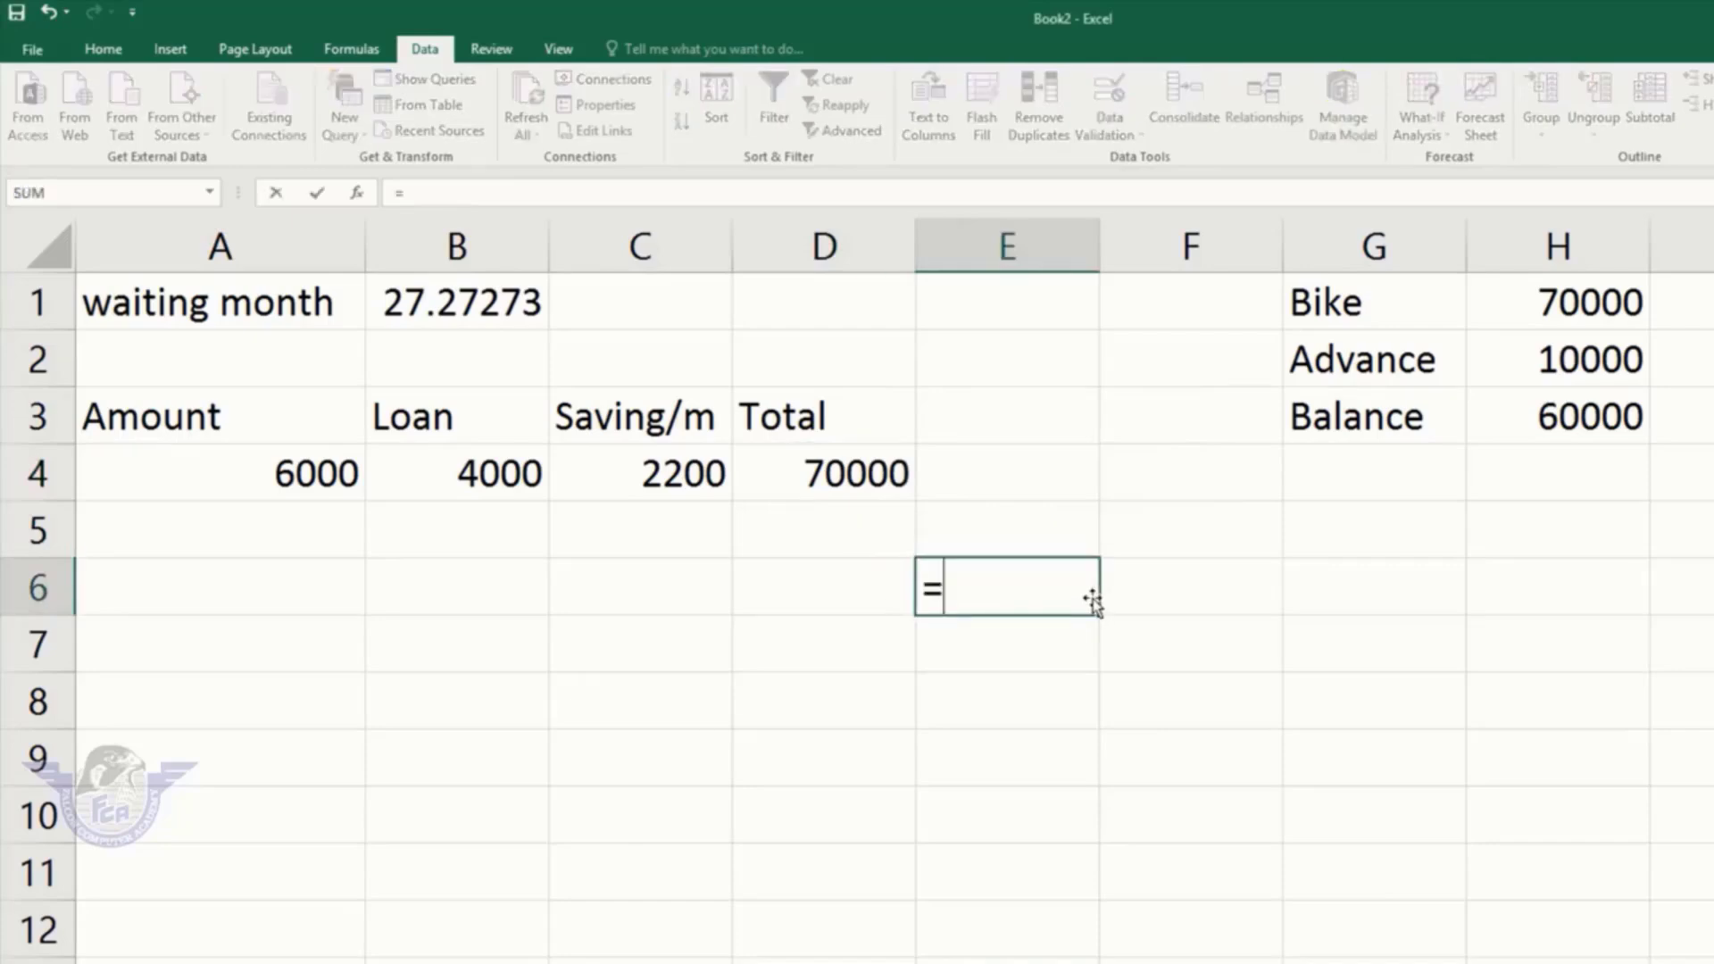
{"action": "type", "text": ".2*30"}
{"action": "key", "text": "Return"}
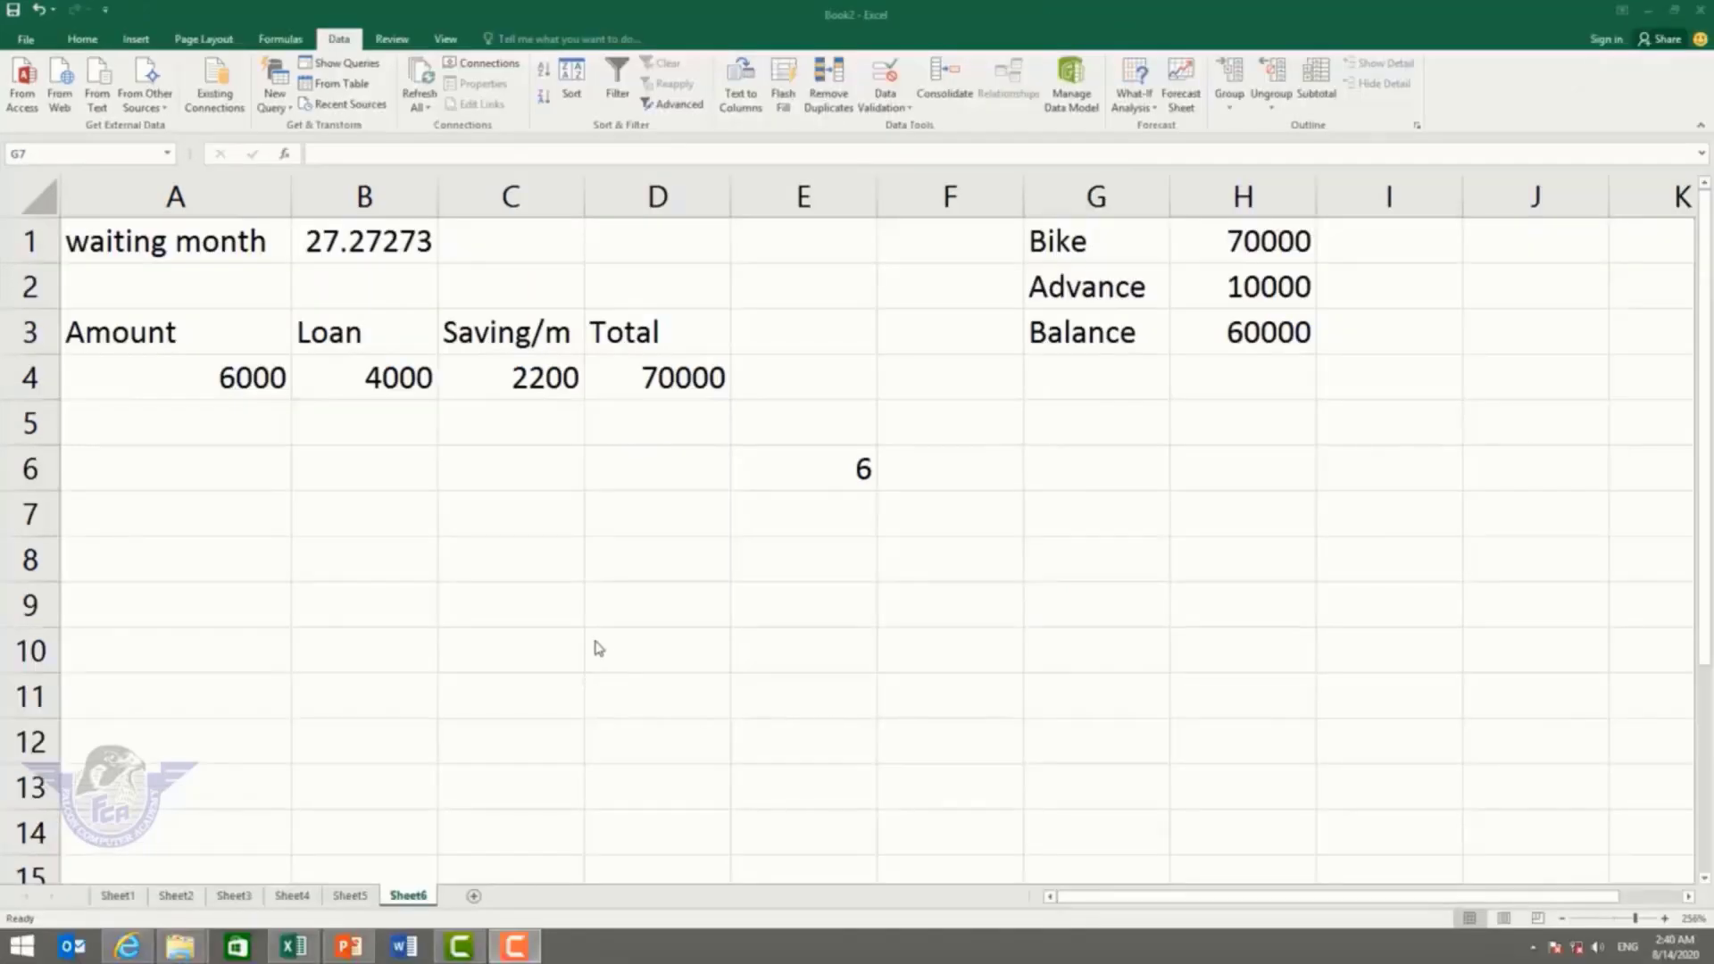
{"action": "key", "text": "Right"}
{"action": "key", "text": "Right"}
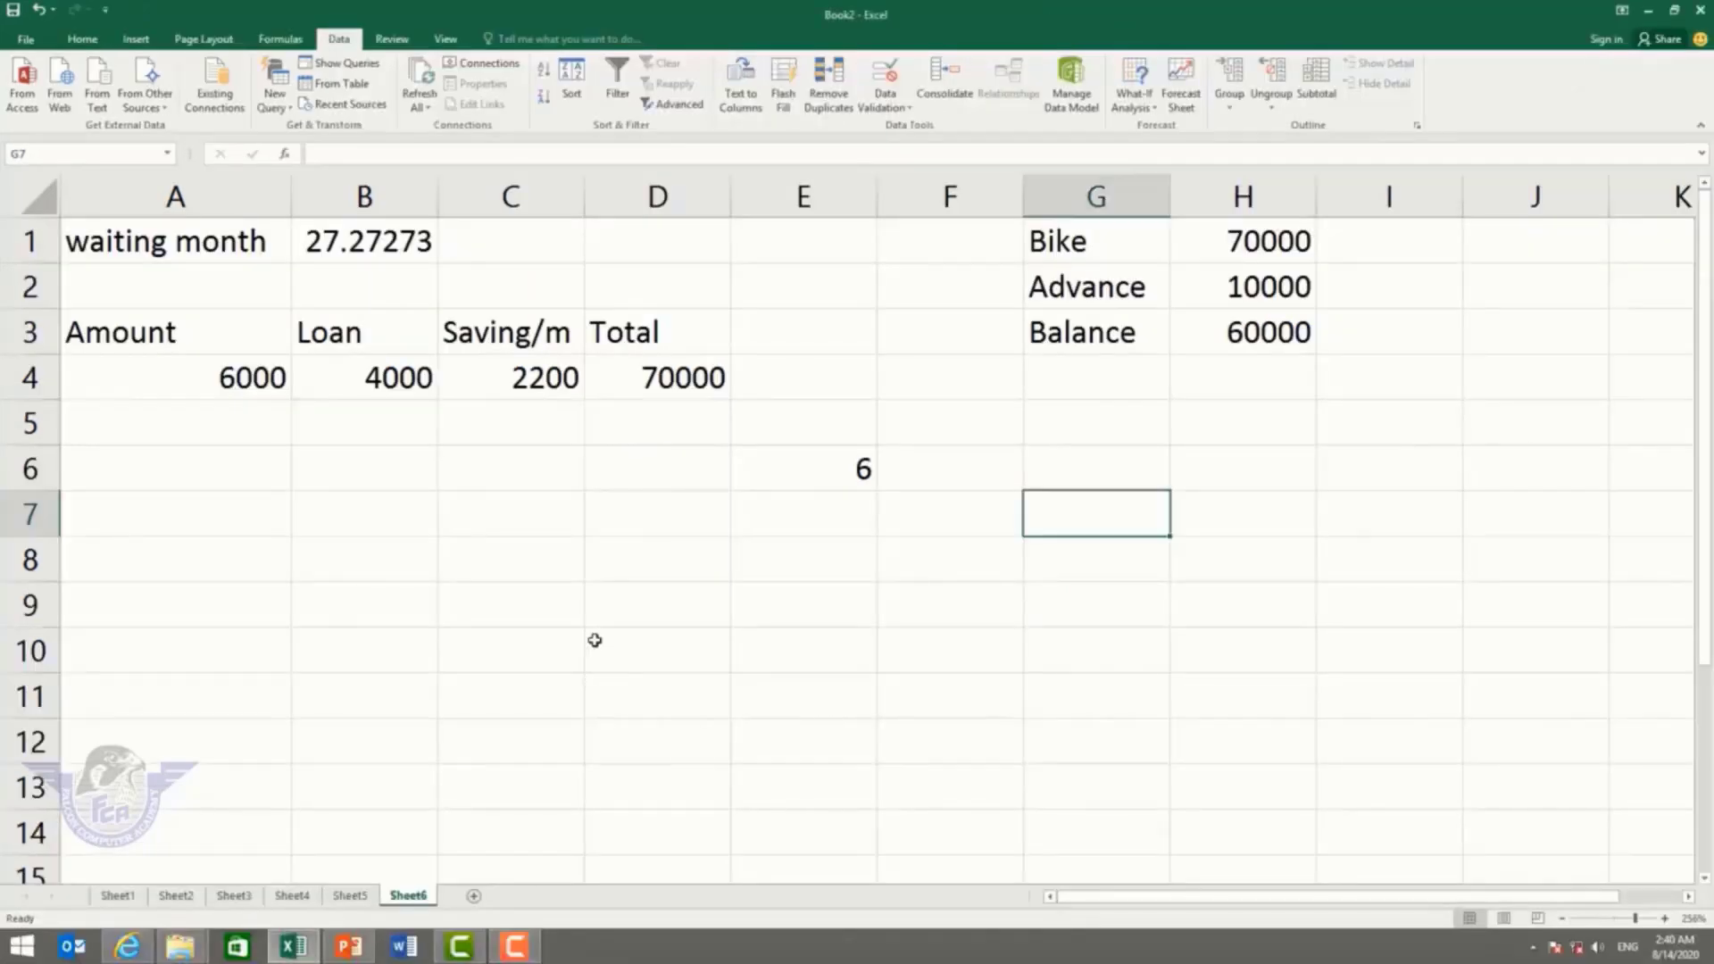
Step: Start an entry in D8 and cancel it, leaving D8 empty
{"action": "left_click", "coordinate": [387, 42]}
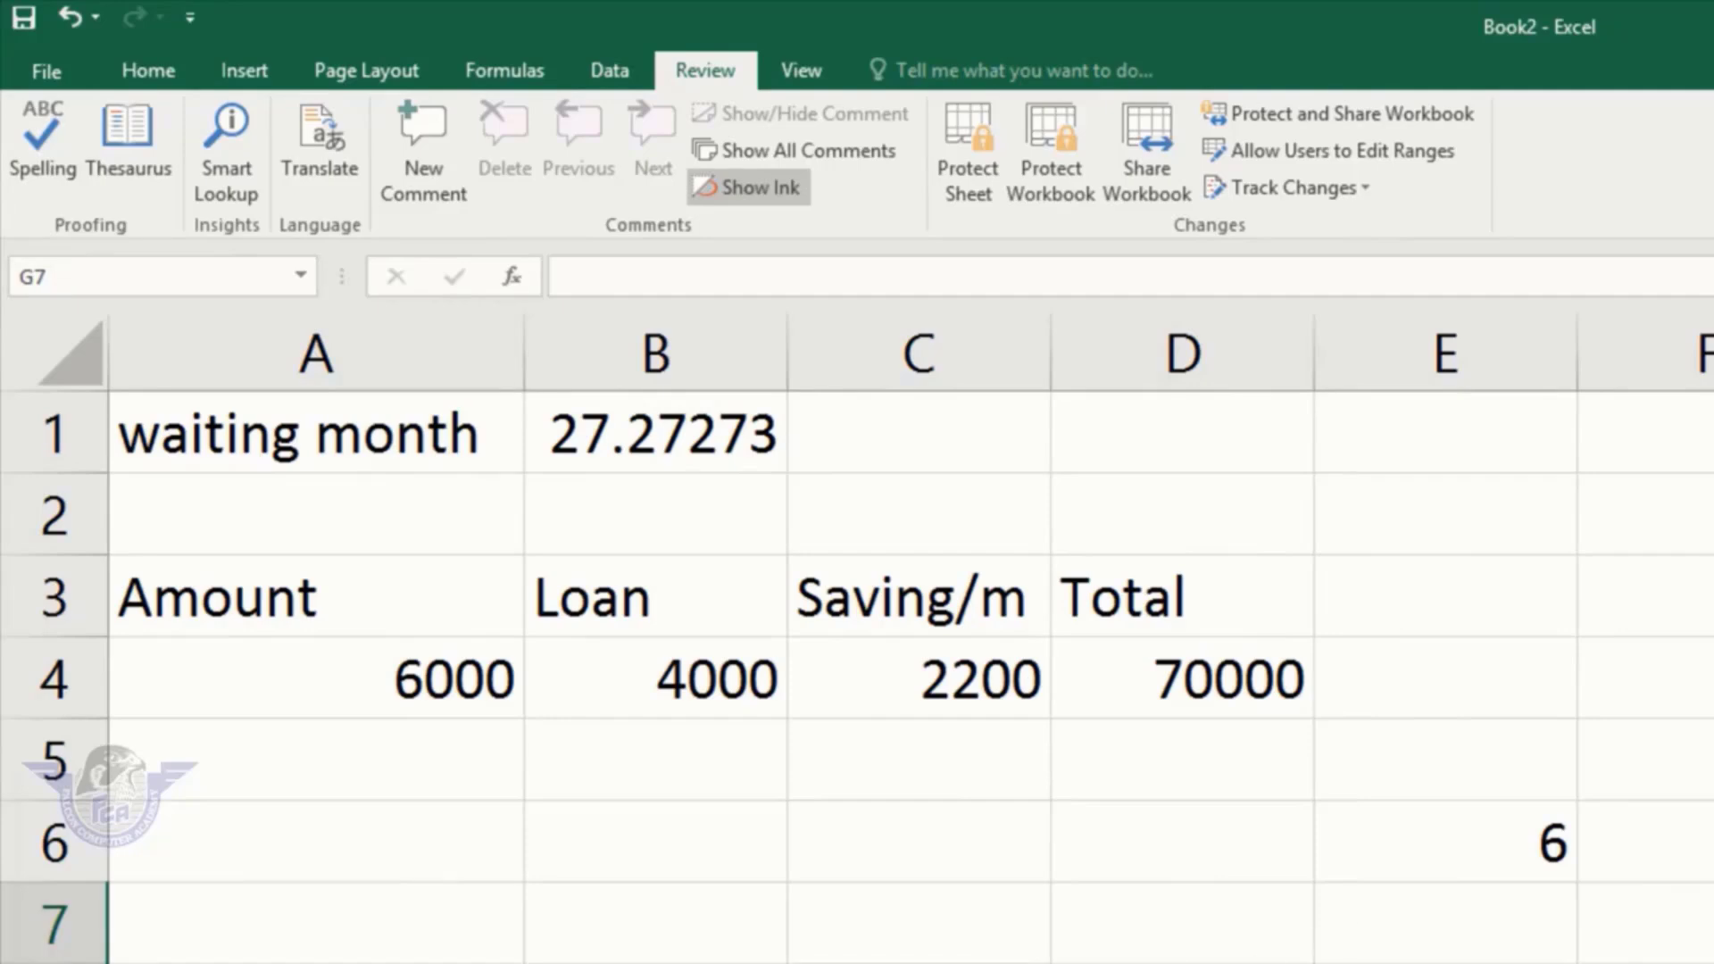
{"action": "left_click", "coordinate": [1183, 963]}
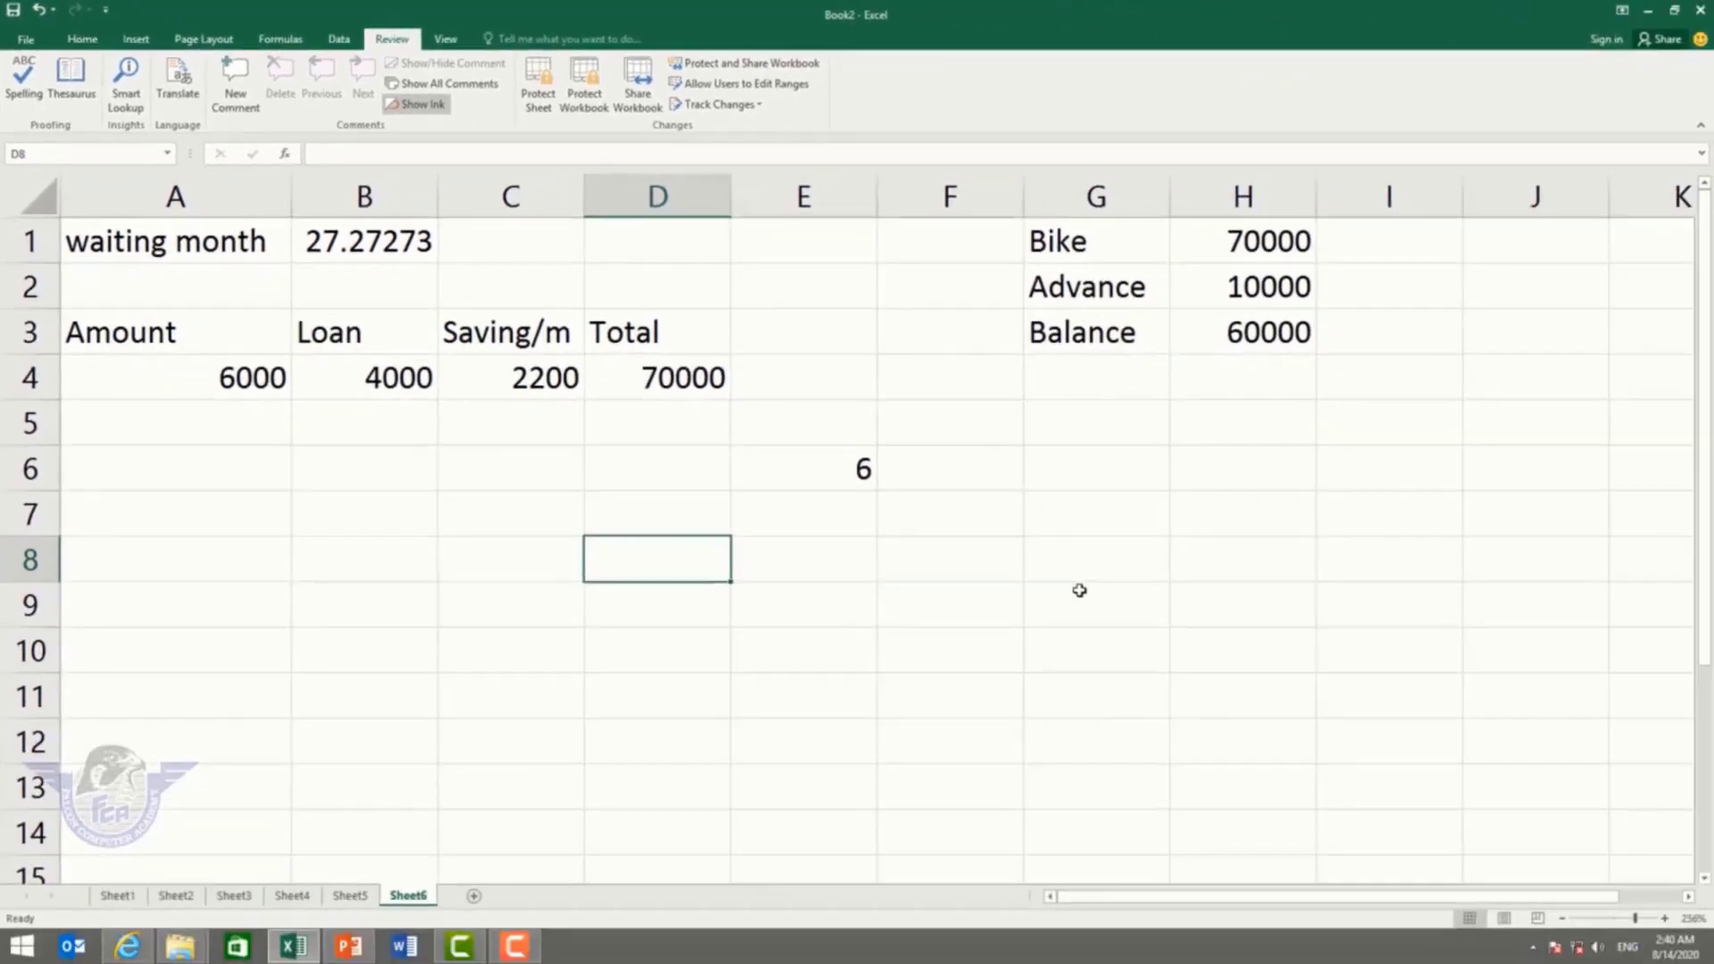
{"action": "type", "text": "fal"}
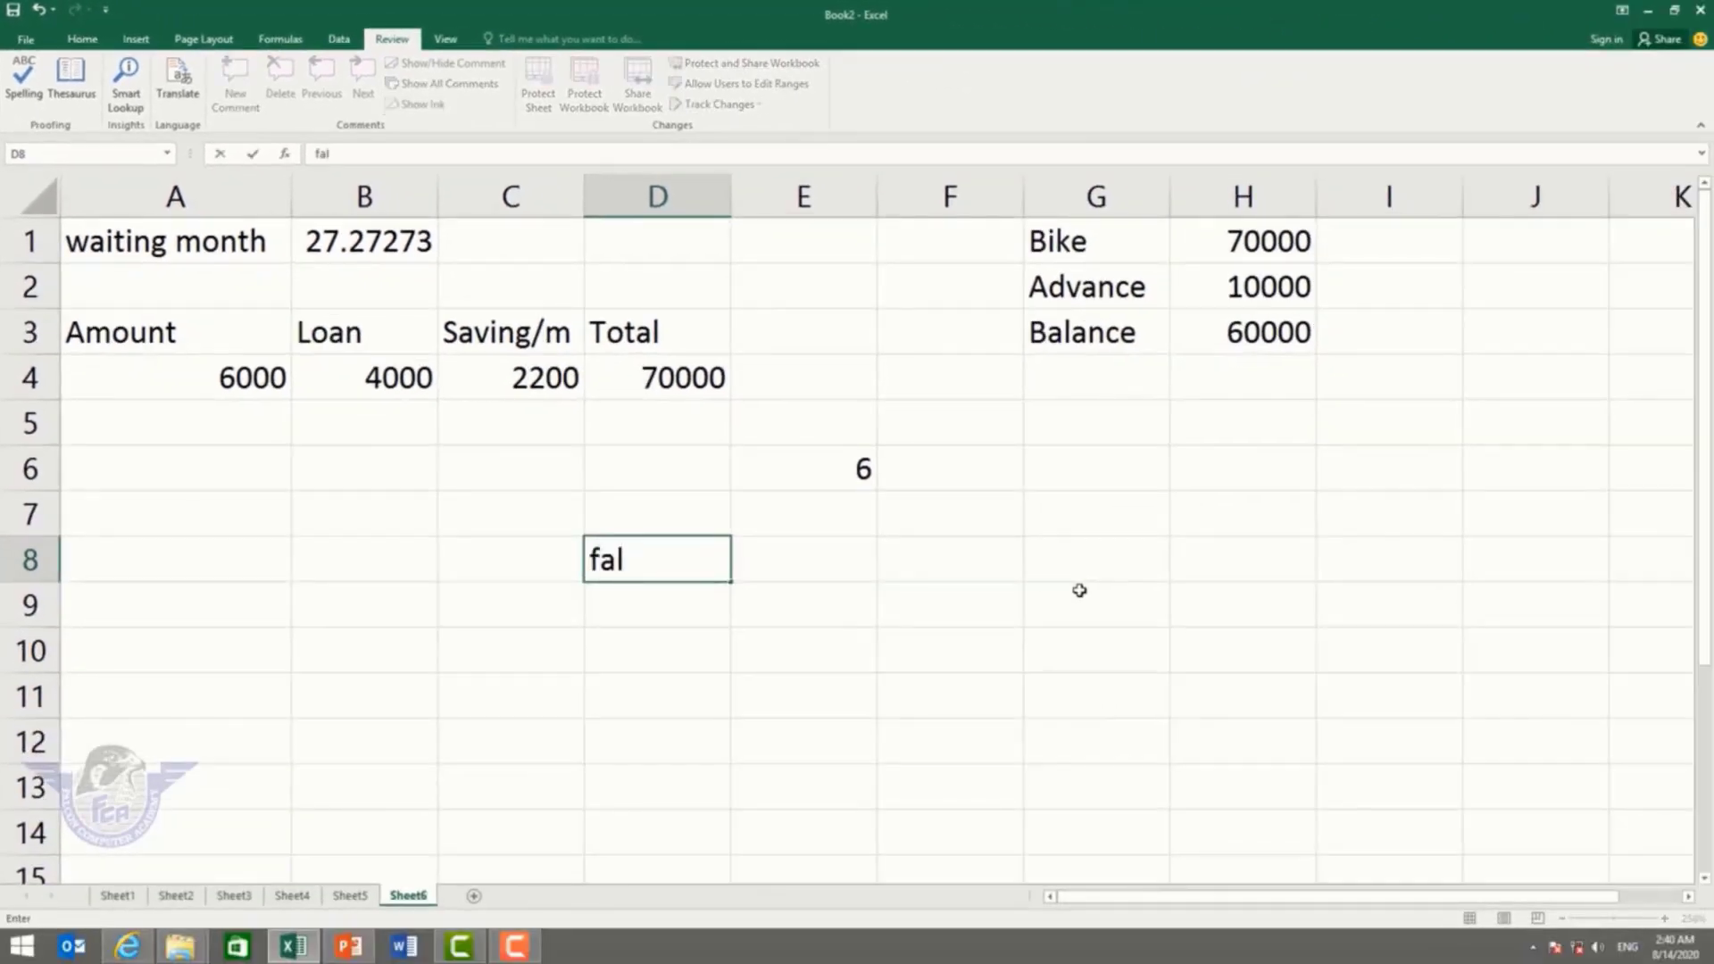
{"action": "key", "text": "Escape"}
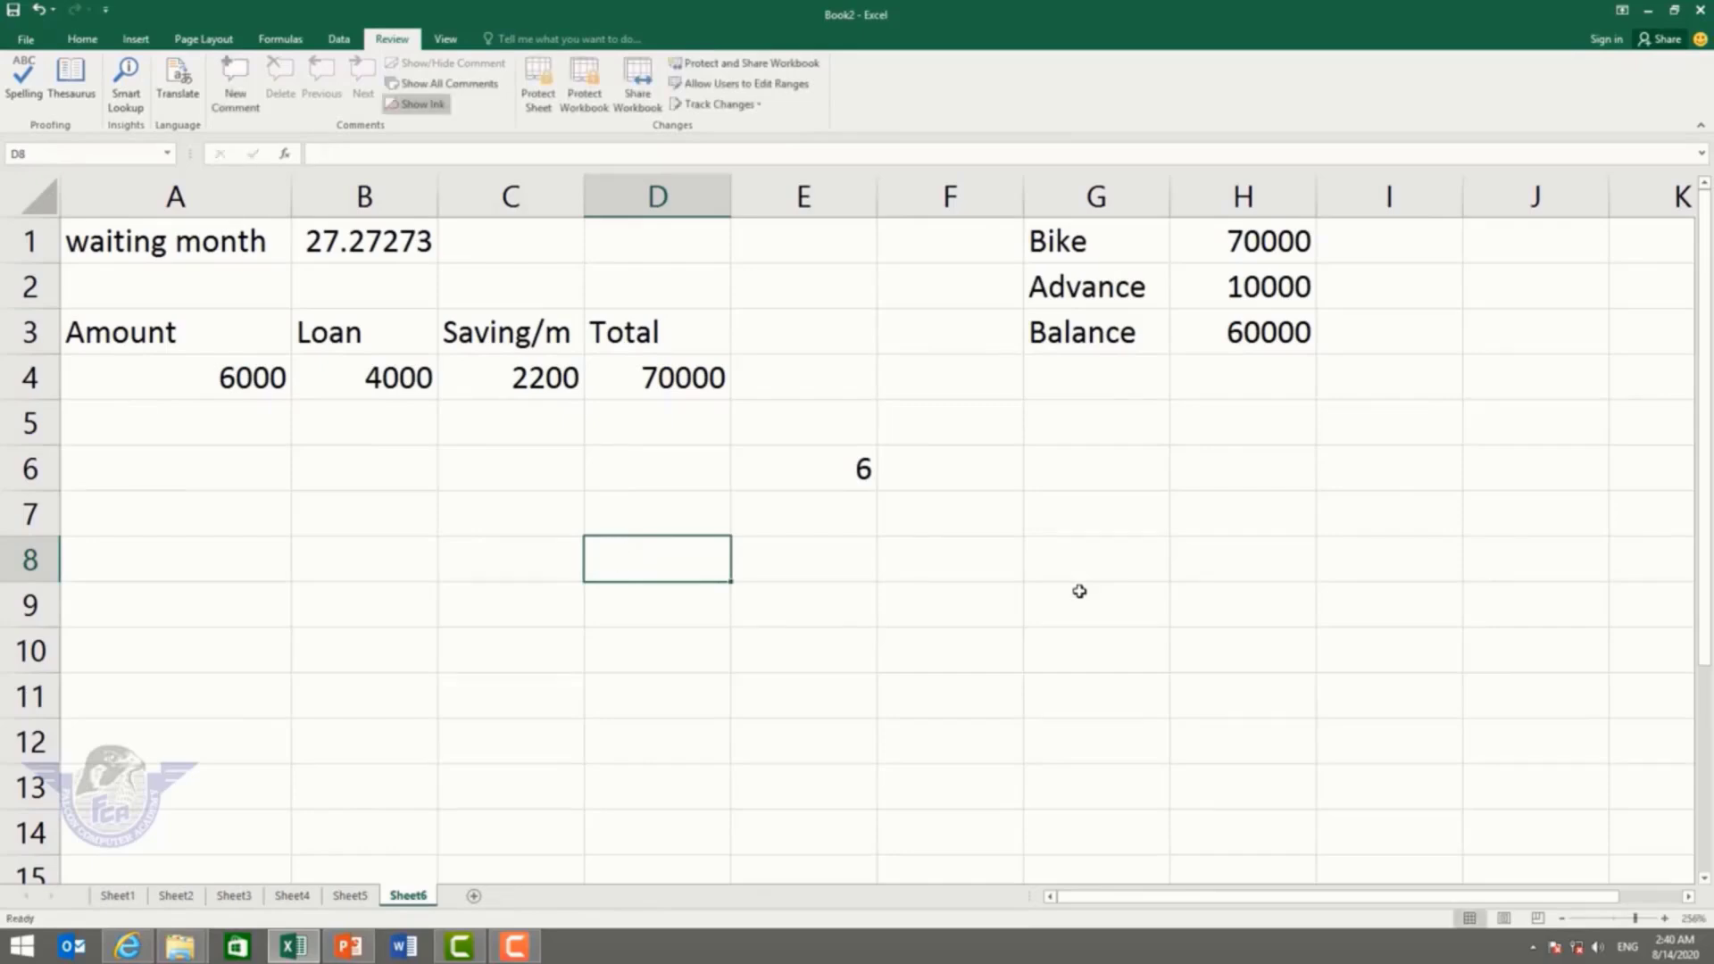
{"action": "left_click", "coordinate": [26, 40]}
Step: Create a new blank workbook and zoom the sheet to about 190%
{"action": "left_click", "coordinate": [46, 120]}
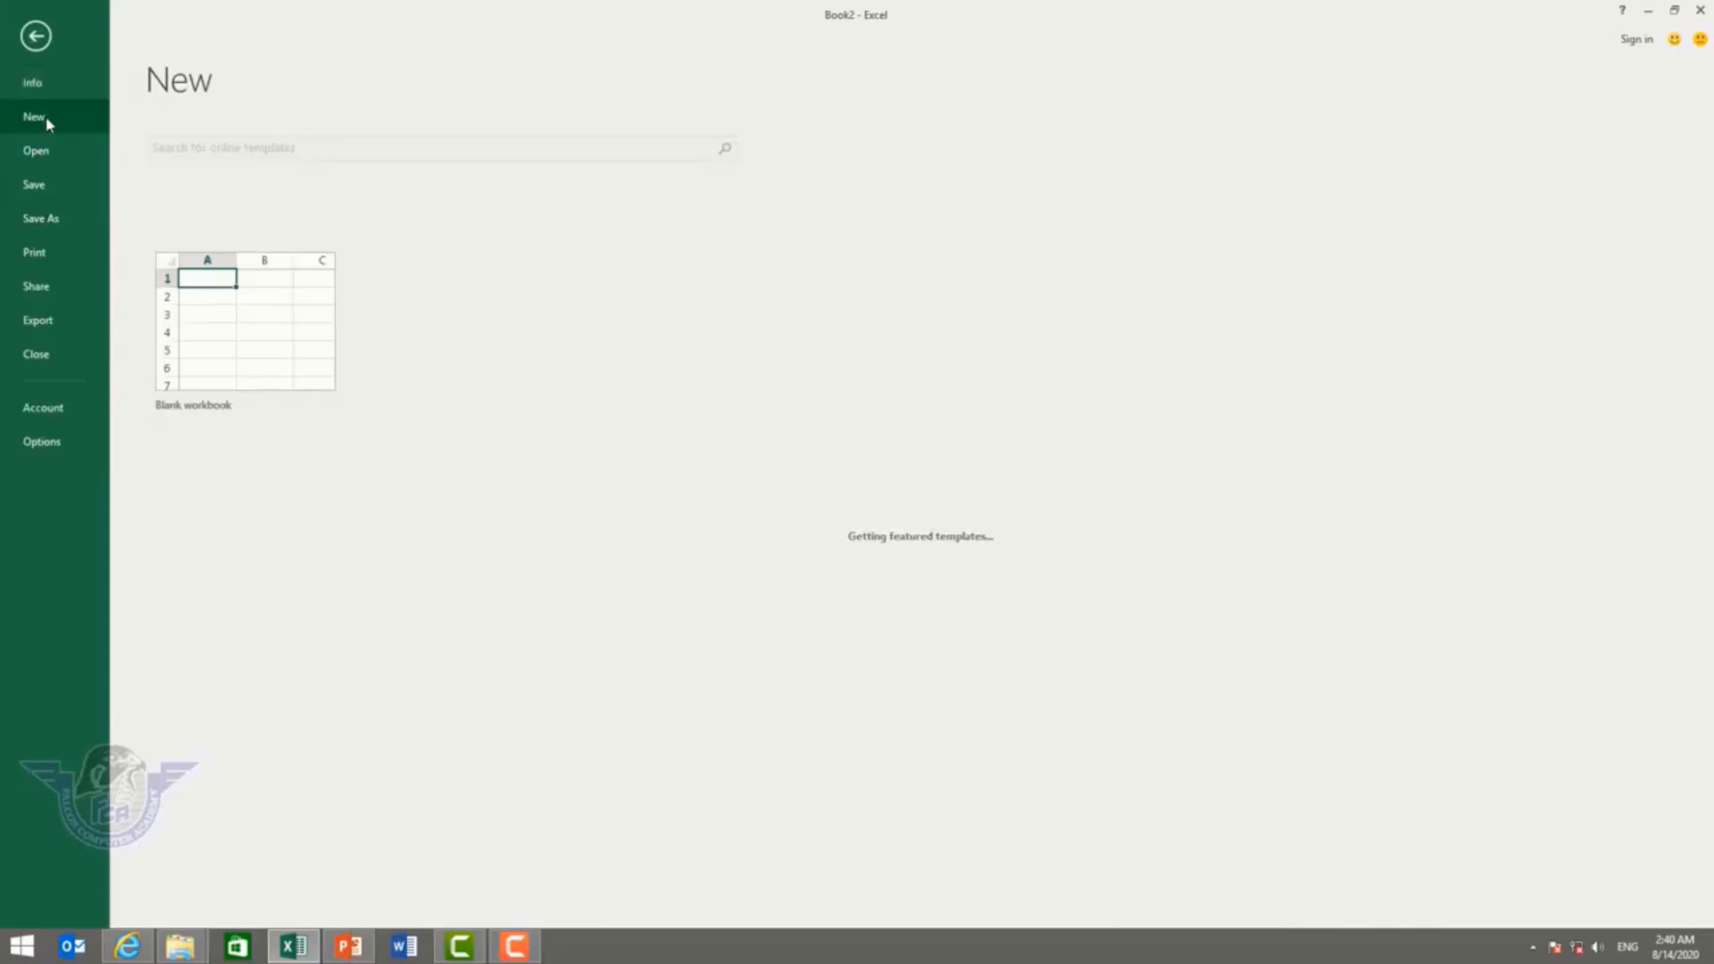
{"action": "left_click", "coordinate": [278, 311]}
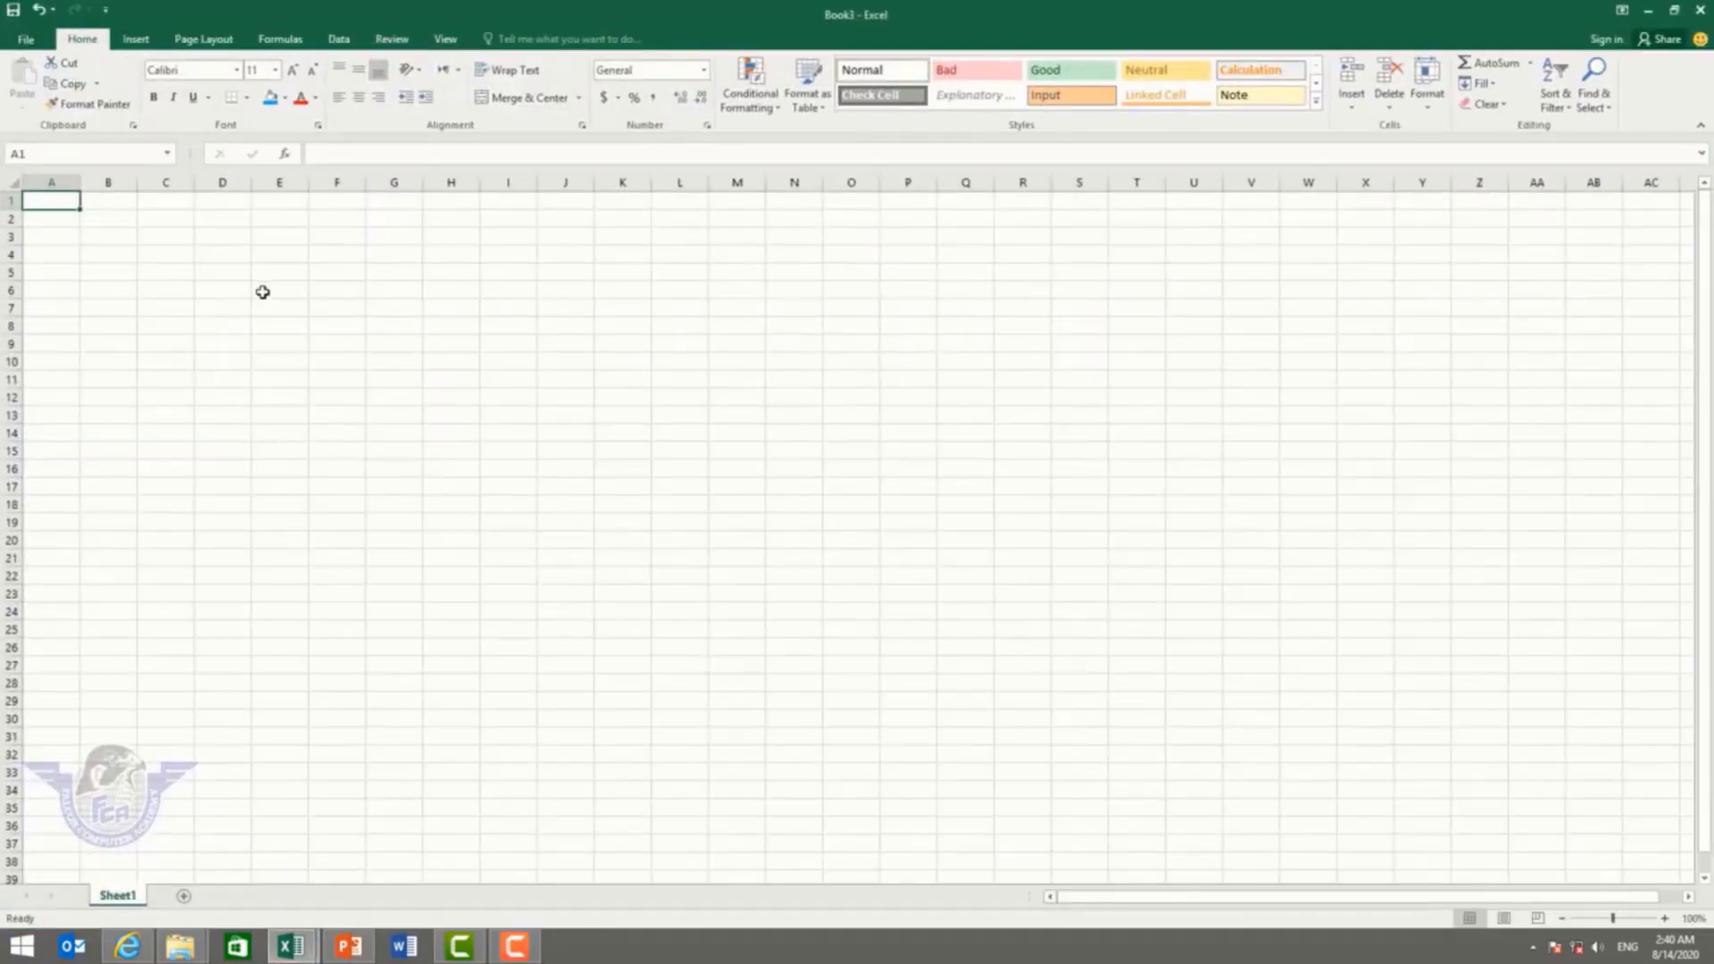
{"action": "left_click_drag", "start_coordinate": [1615, 920], "coordinate": [1627, 921]}
Step: Enter the word falcon in cell D4
{"action": "left_click", "coordinate": [404, 327]}
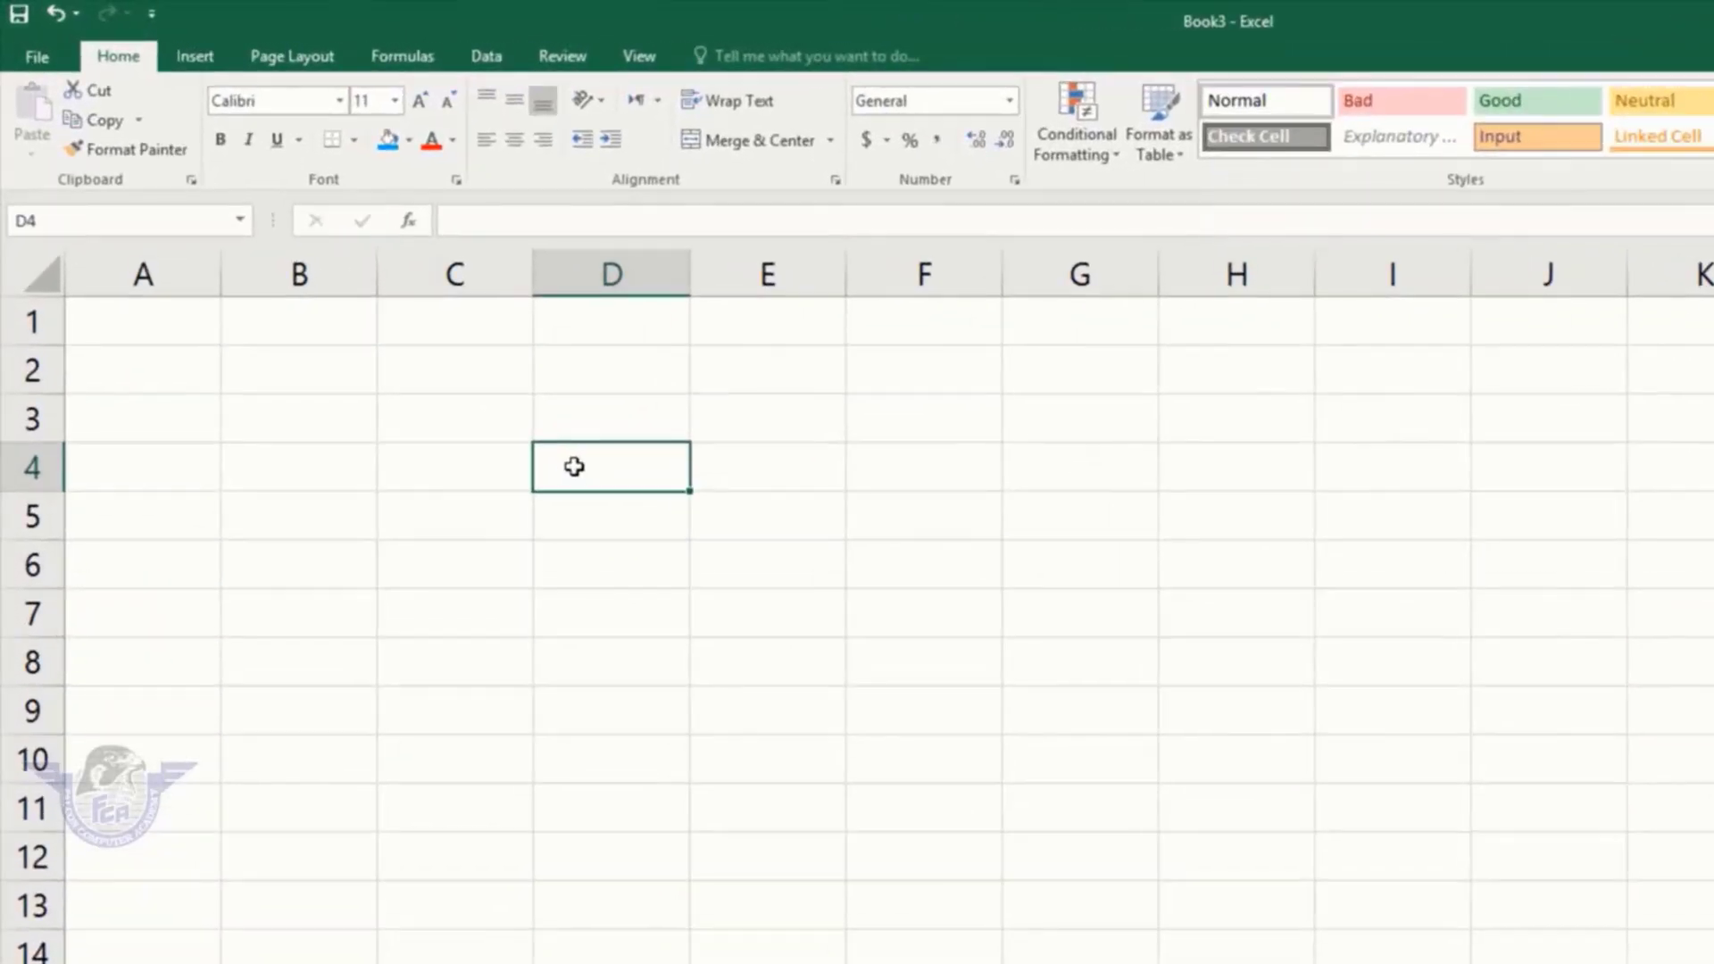
{"action": "type", "text": "falcon"}
{"action": "key", "text": "Return"}
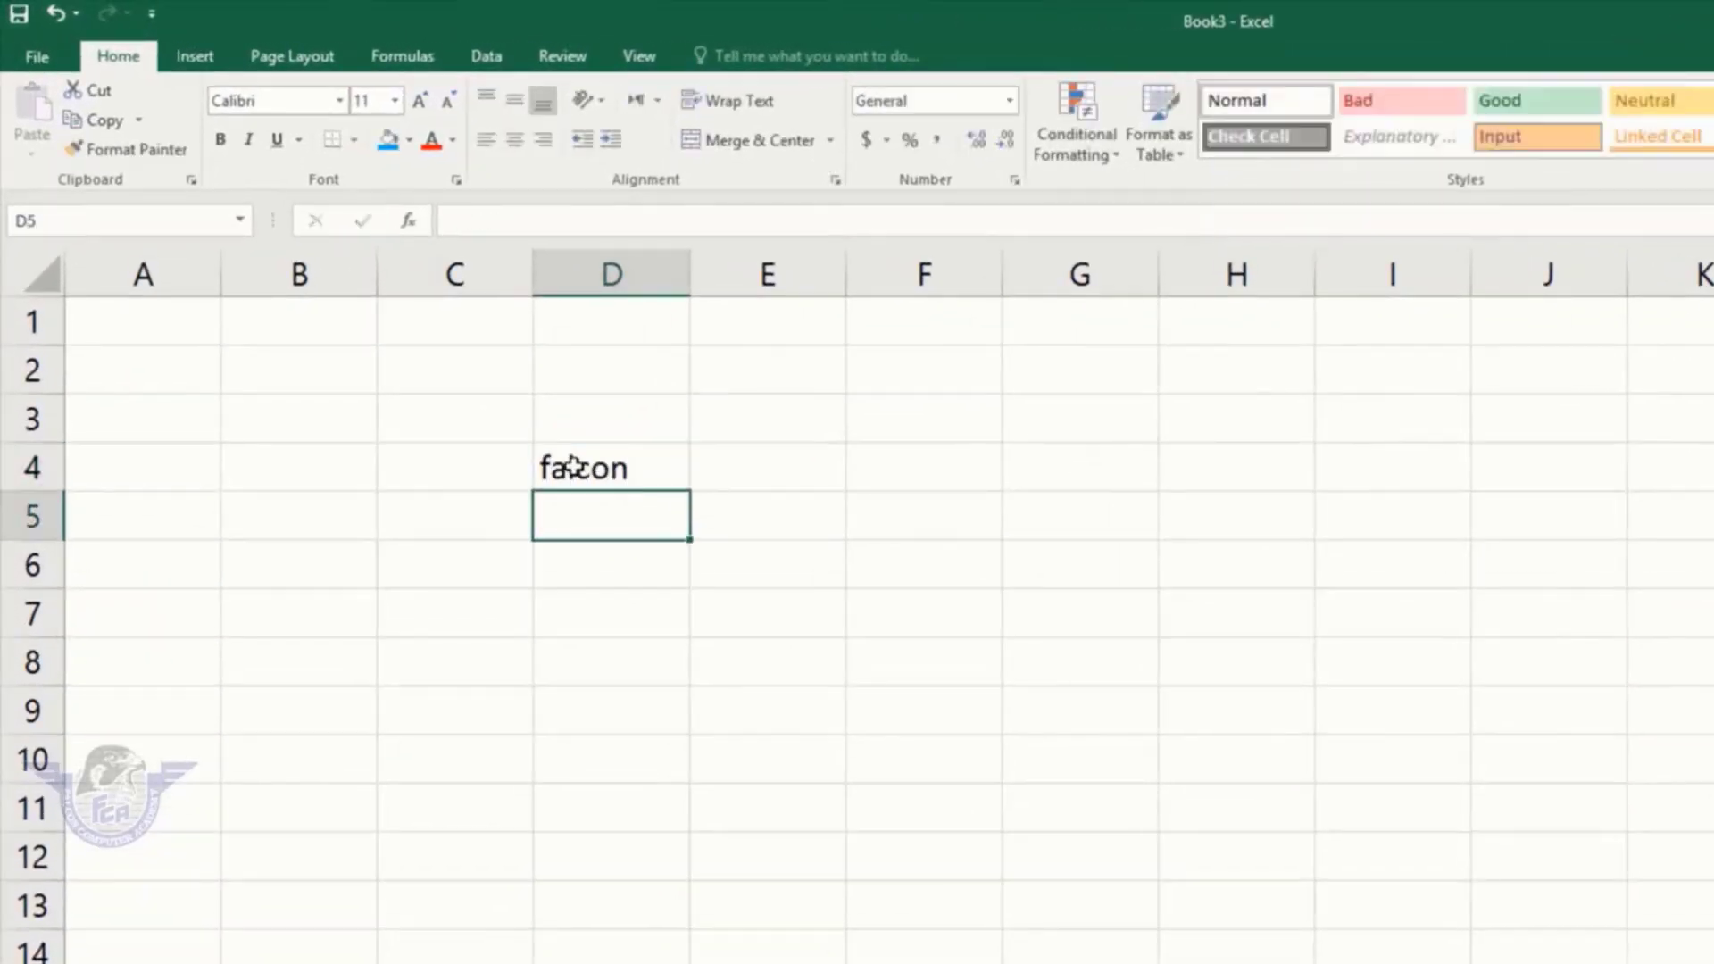
{"action": "left_click", "coordinate": [568, 464]}
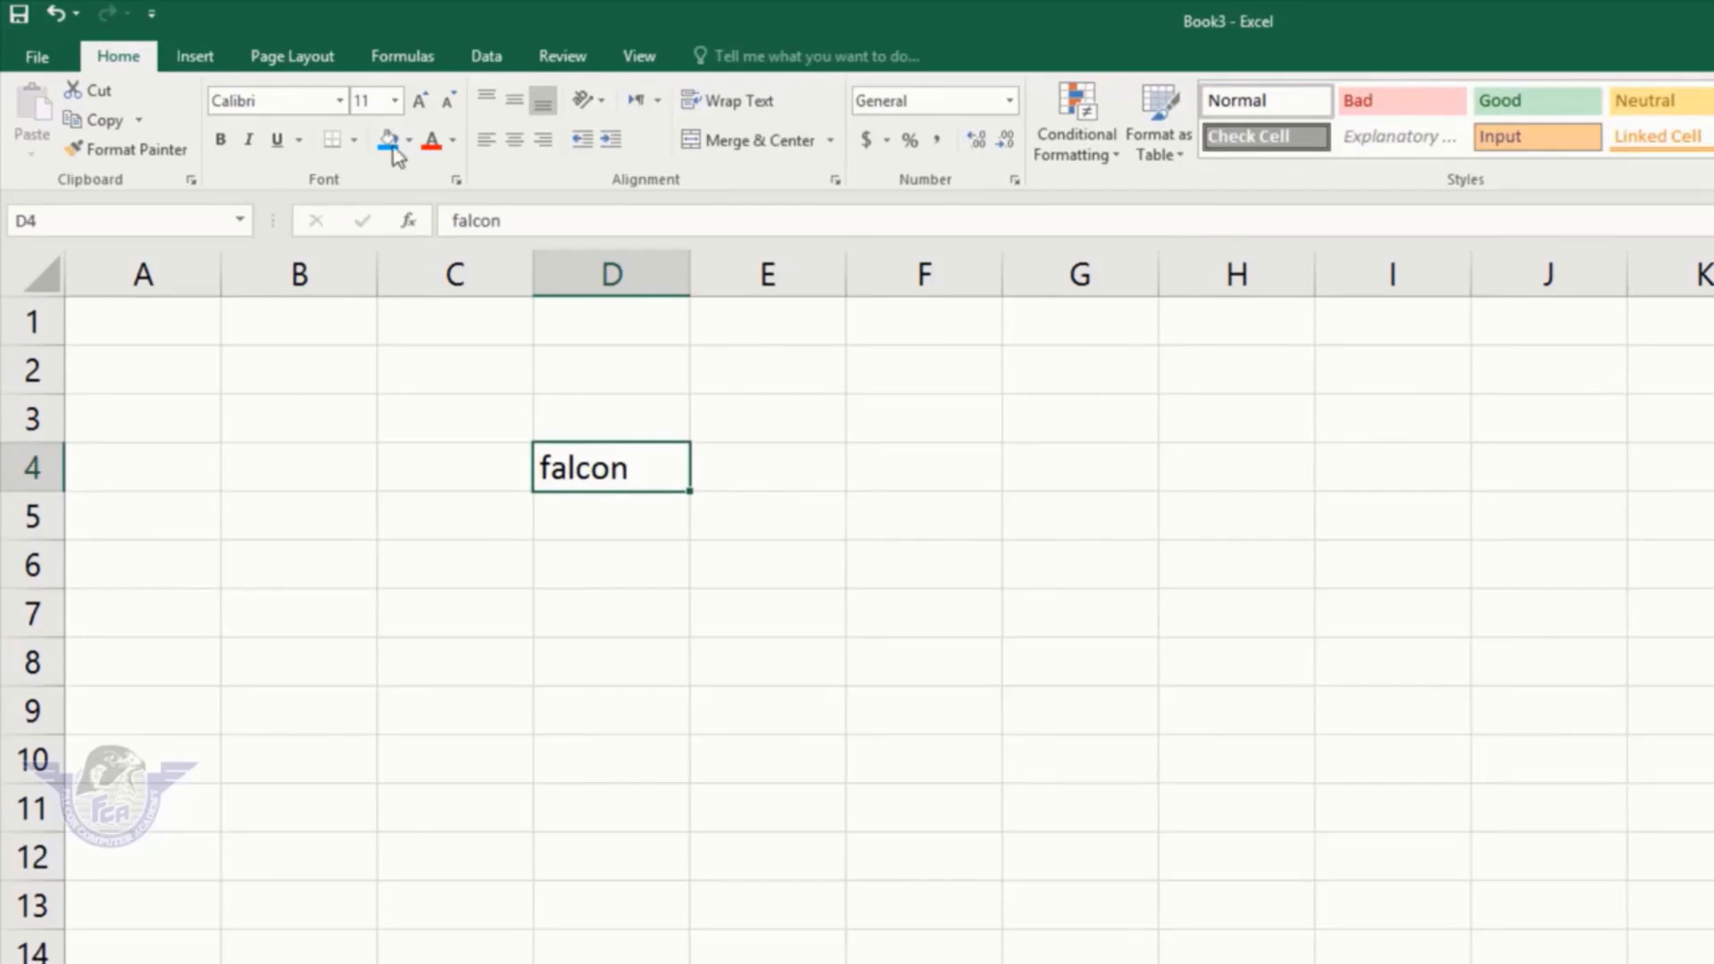
{"action": "left_click", "coordinate": [559, 61]}
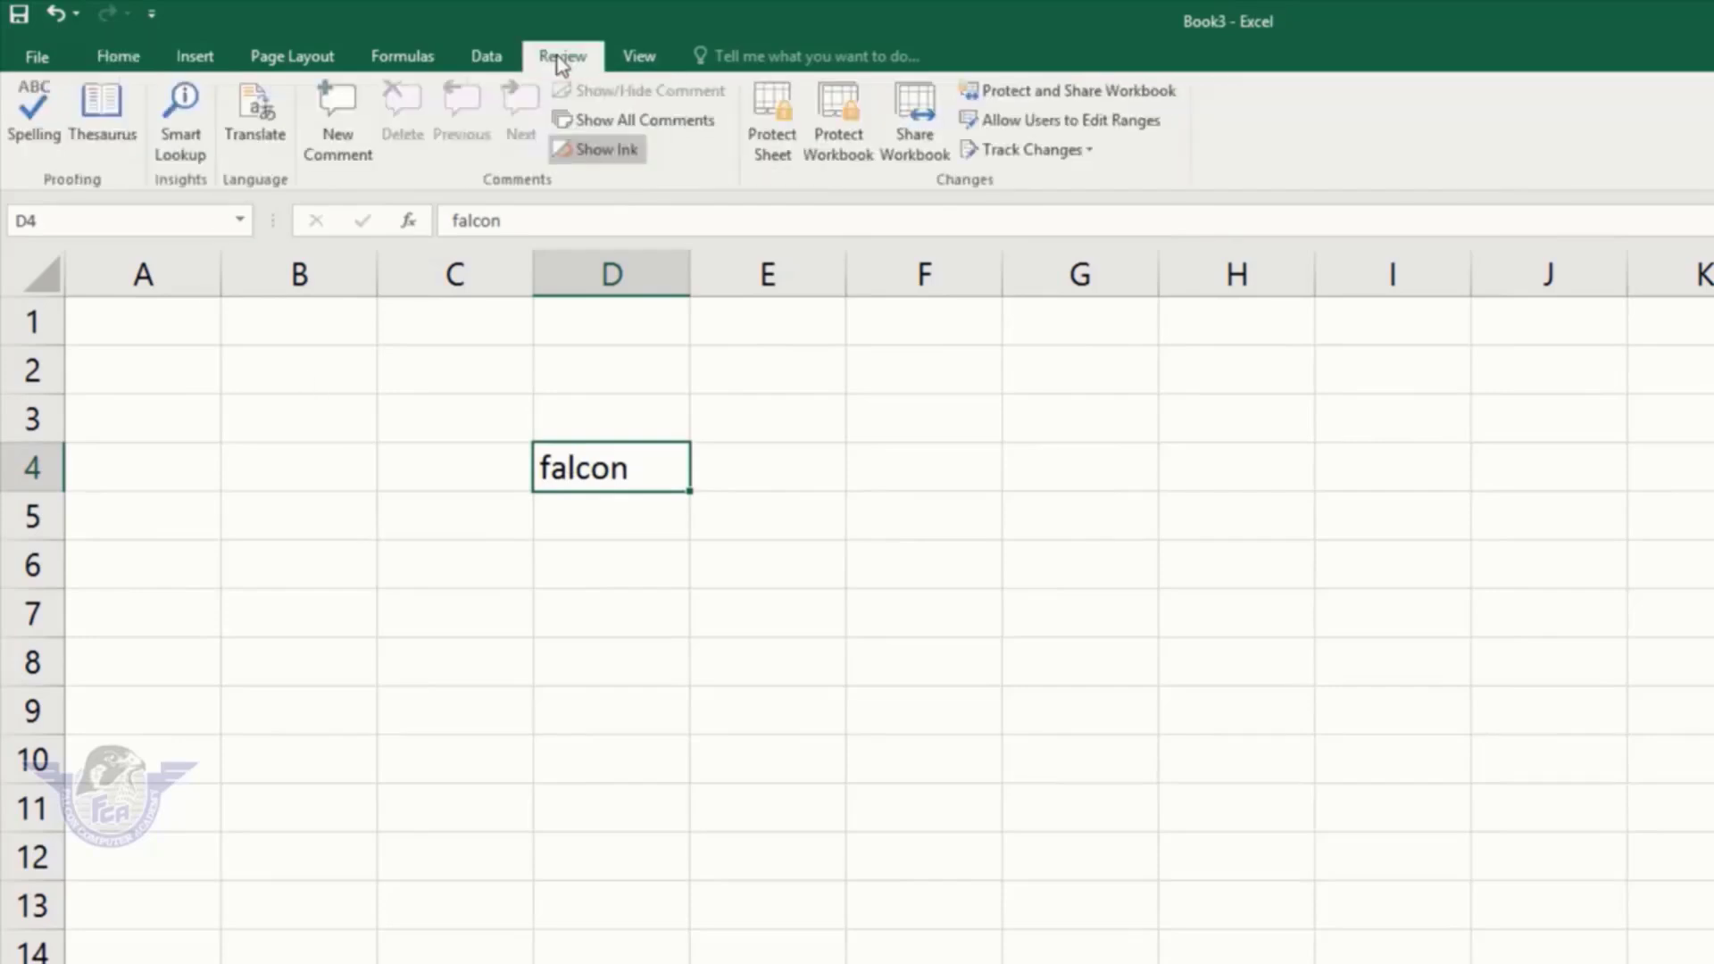
Step: Run a spell check, then enter the misspelling falkon in D4
{"action": "left_click", "coordinate": [23, 114]}
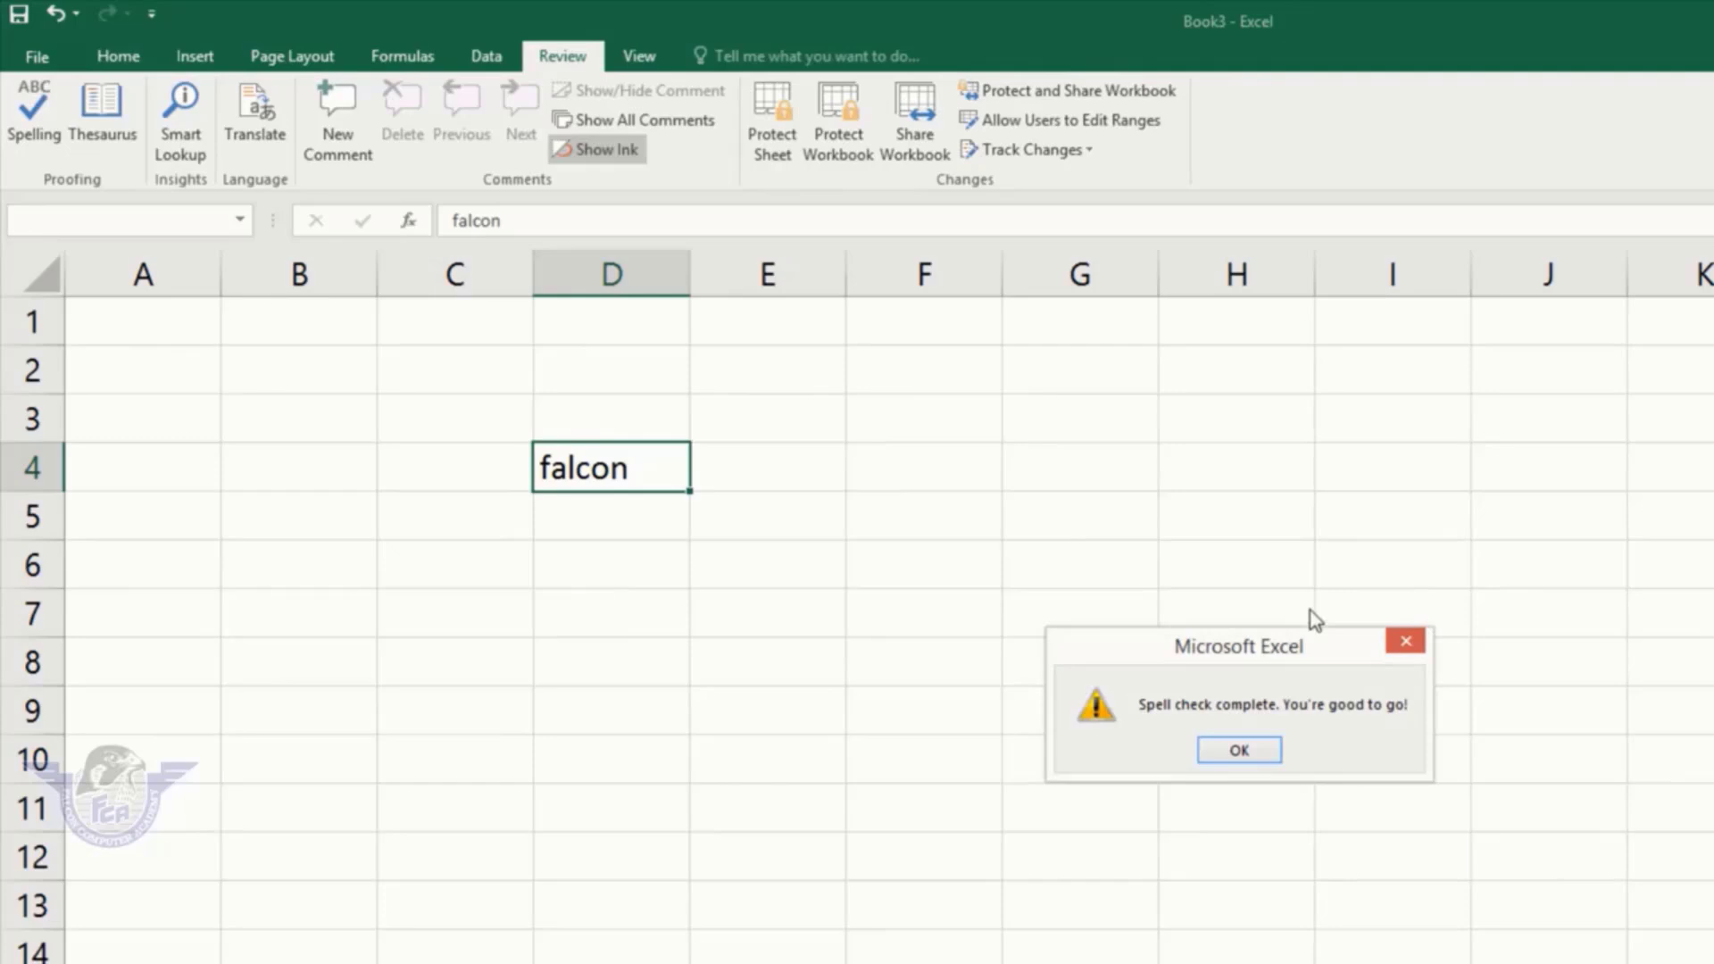
{"action": "left_click", "coordinate": [1246, 751]}
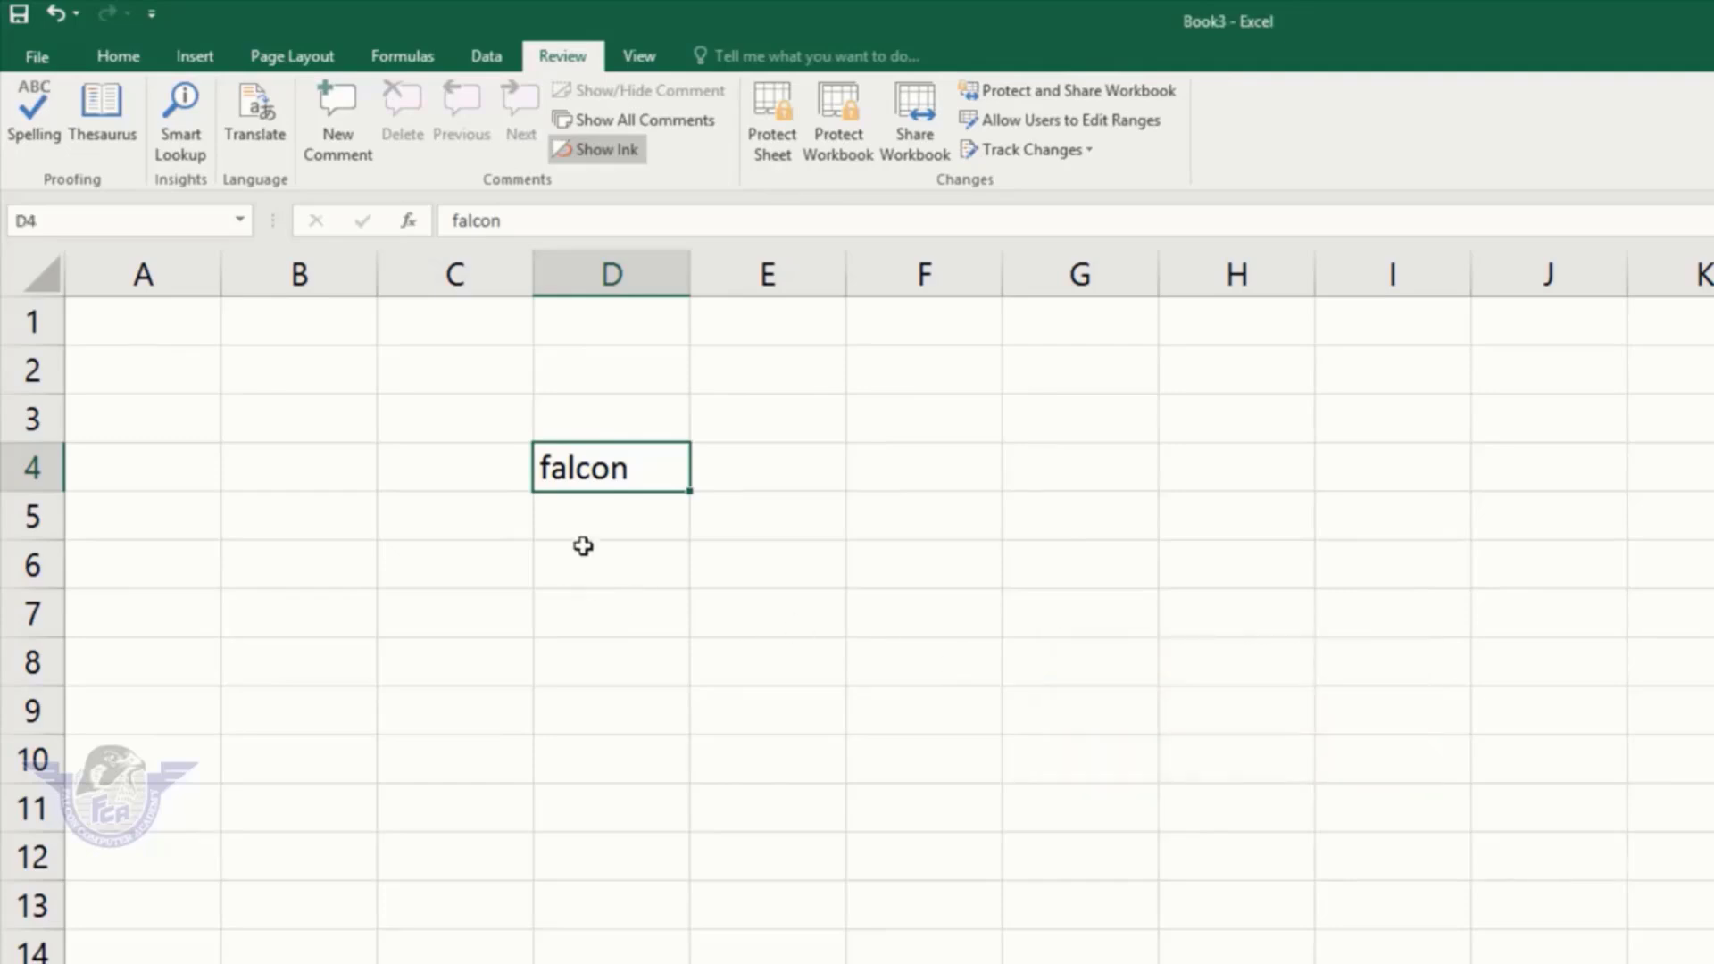
{"action": "type", "text": "falkon"}
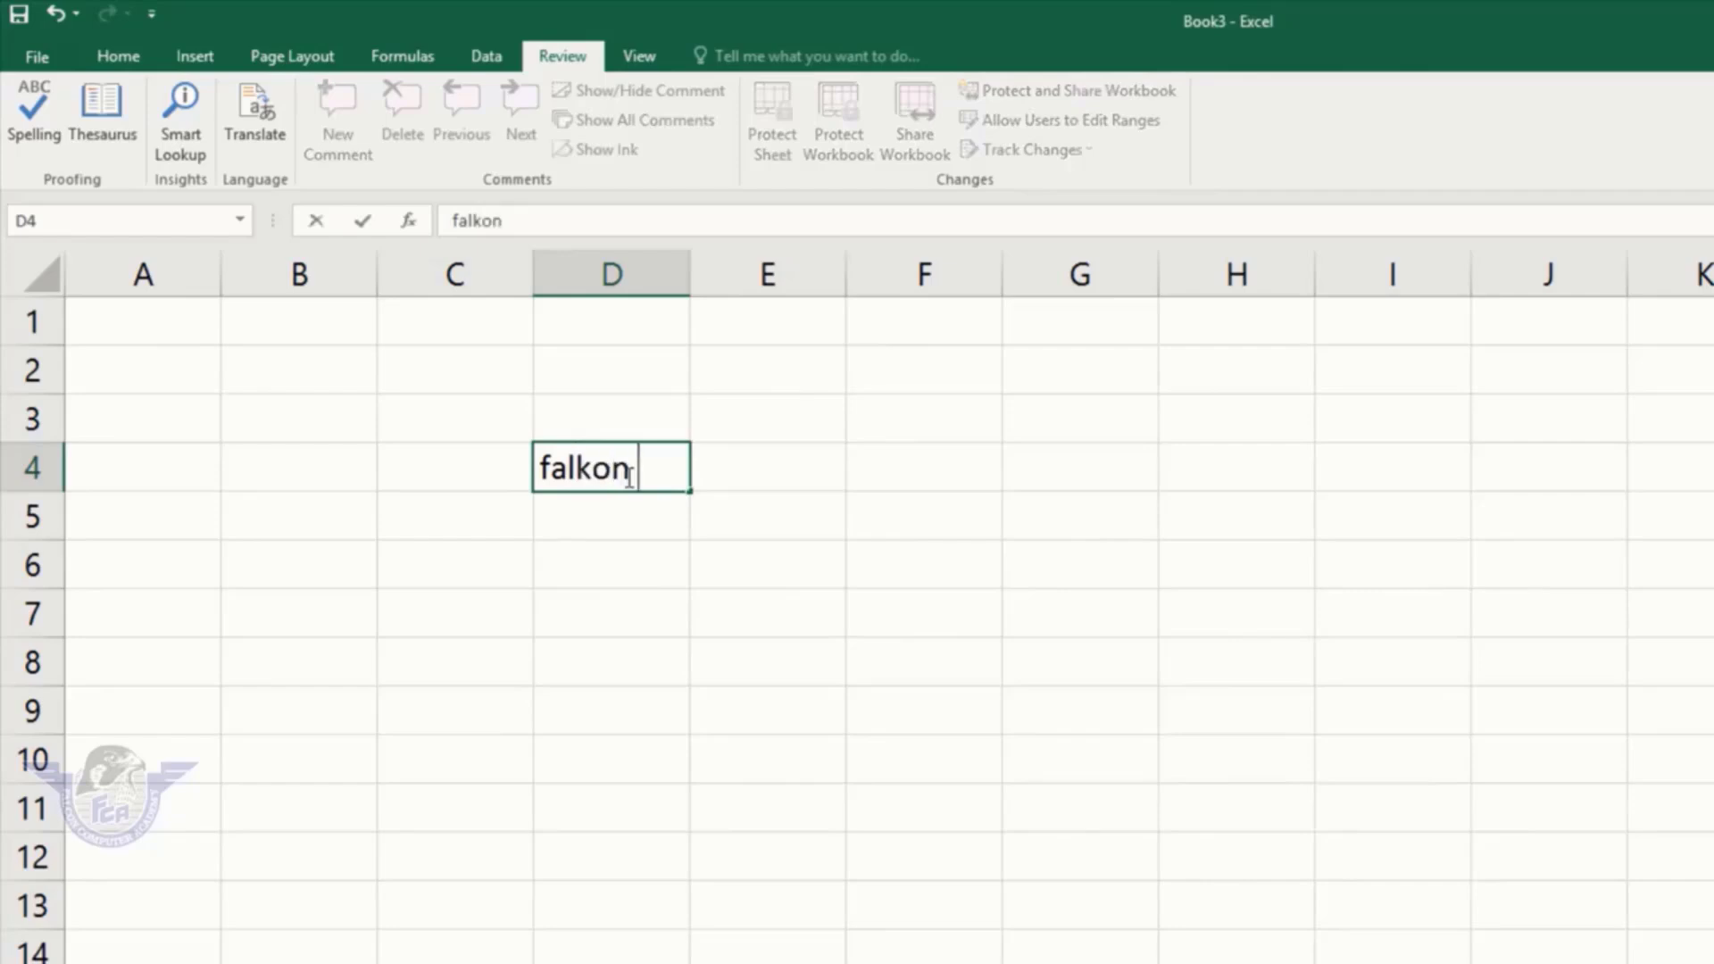
{"action": "key", "text": "Return"}
{"action": "left_click", "coordinate": [625, 467]}
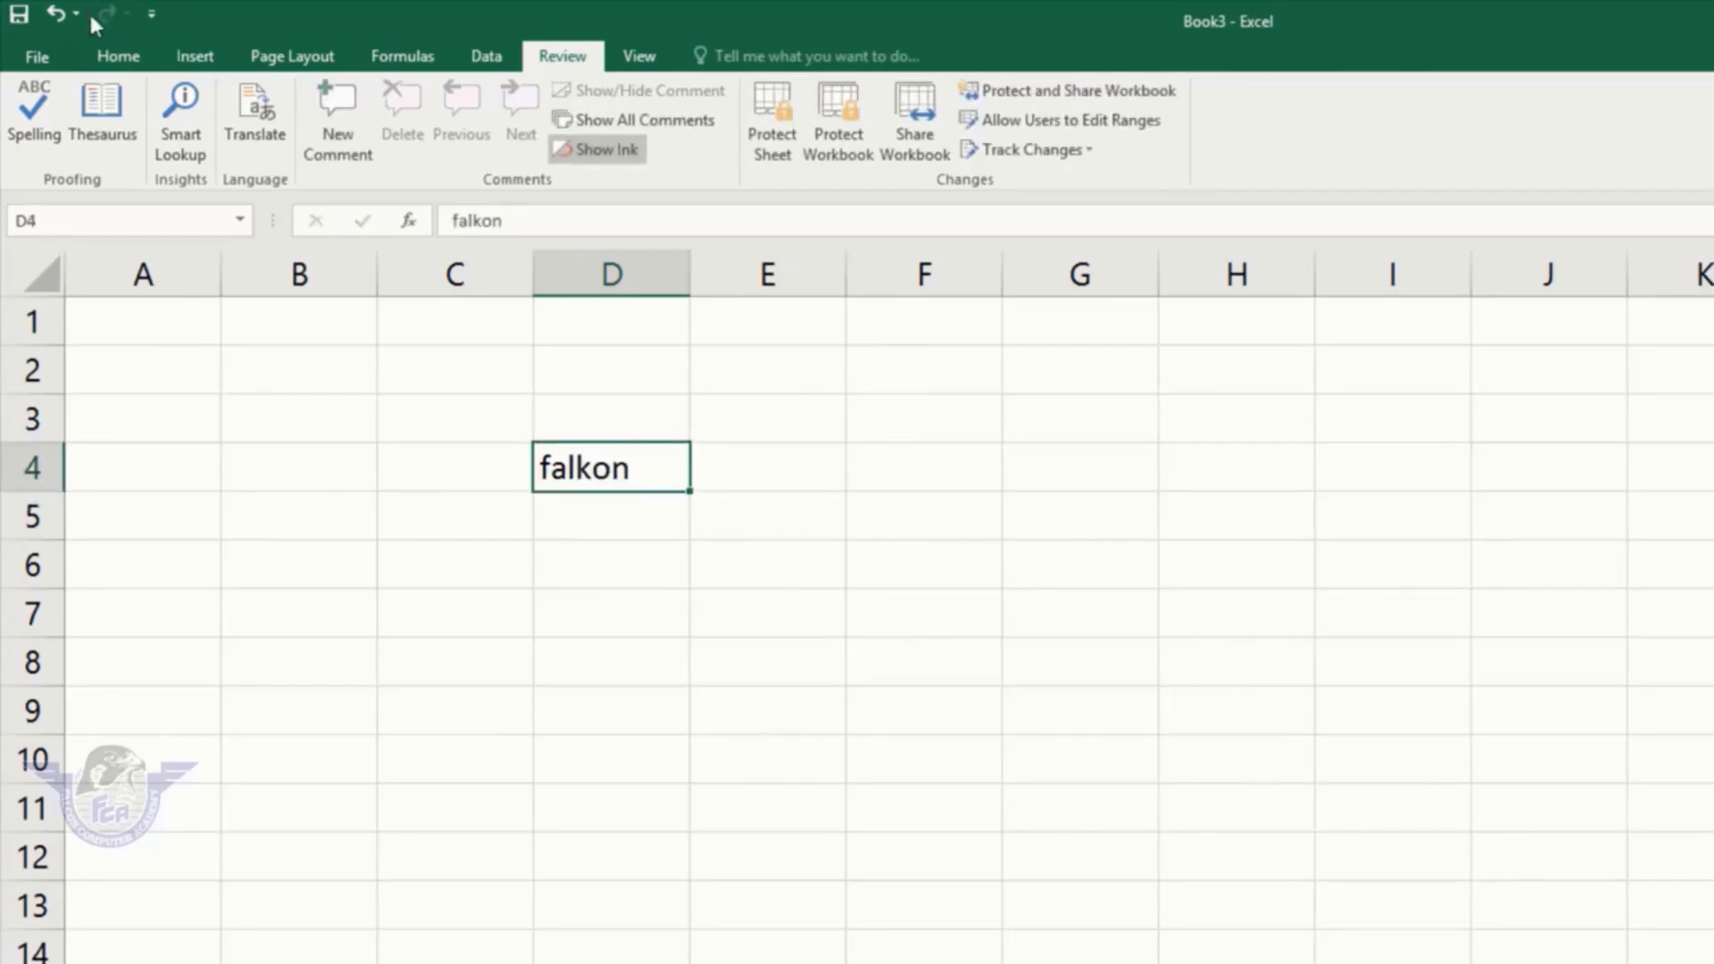
Step: Spell-check the sheet and change falkon to the suggested falcon
{"action": "left_click", "coordinate": [34, 108]}
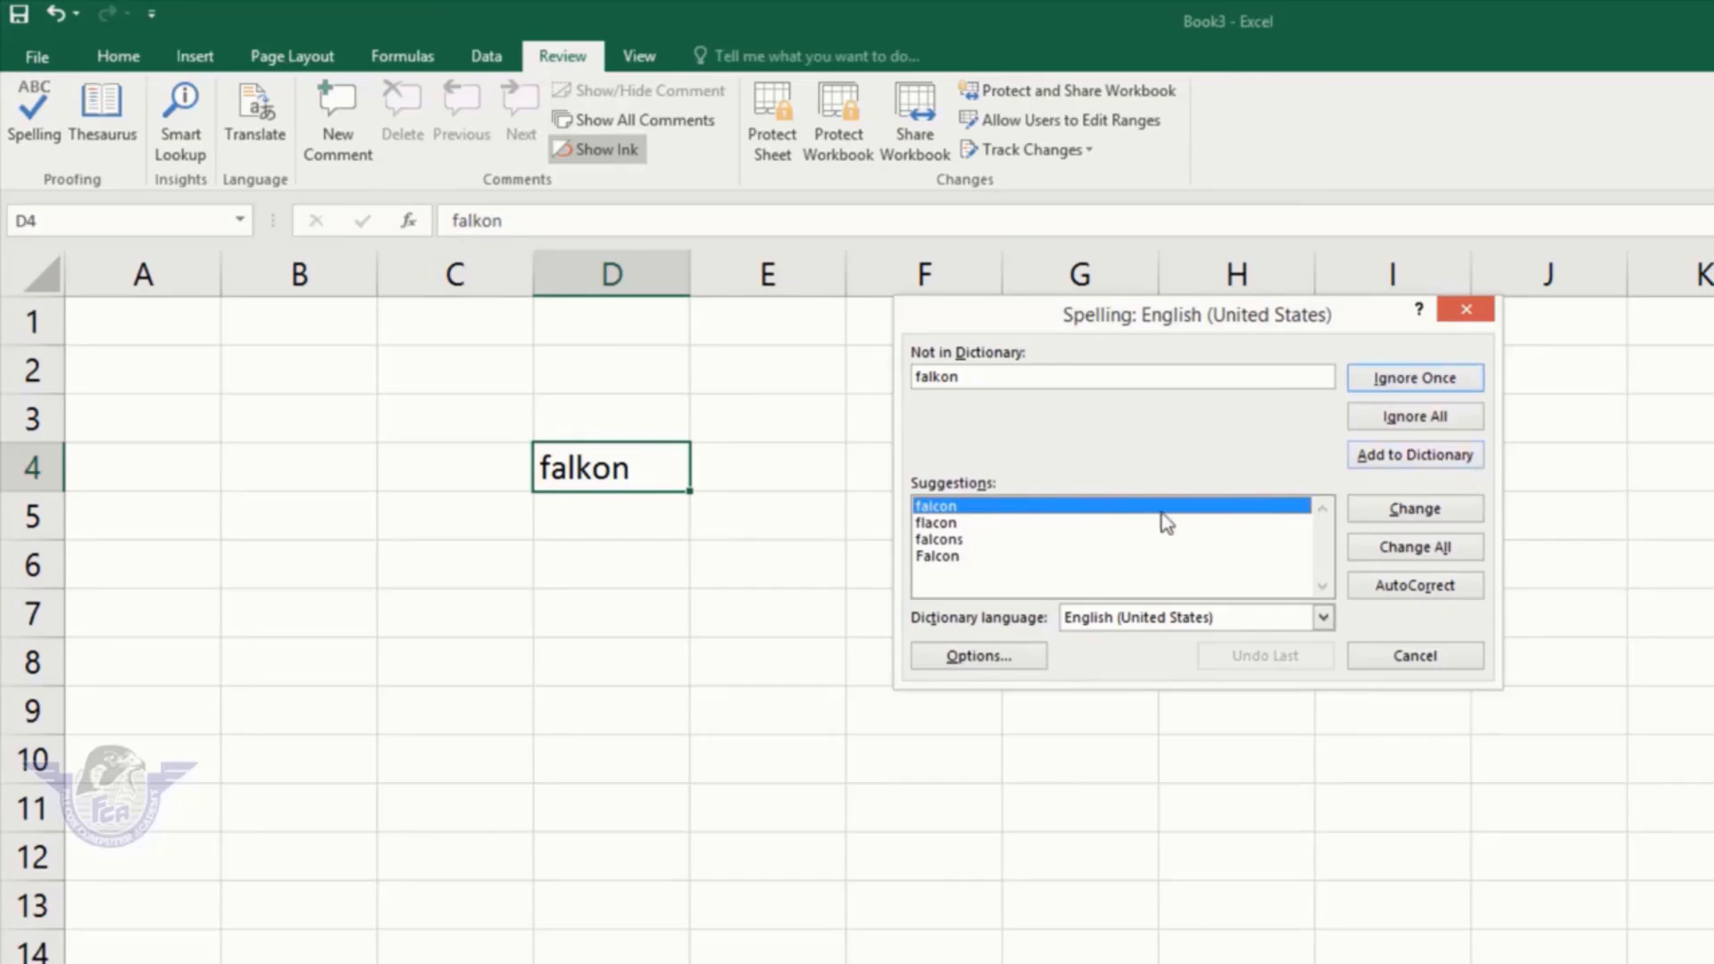
{"action": "left_click", "coordinate": [944, 525]}
{"action": "left_click", "coordinate": [948, 508]}
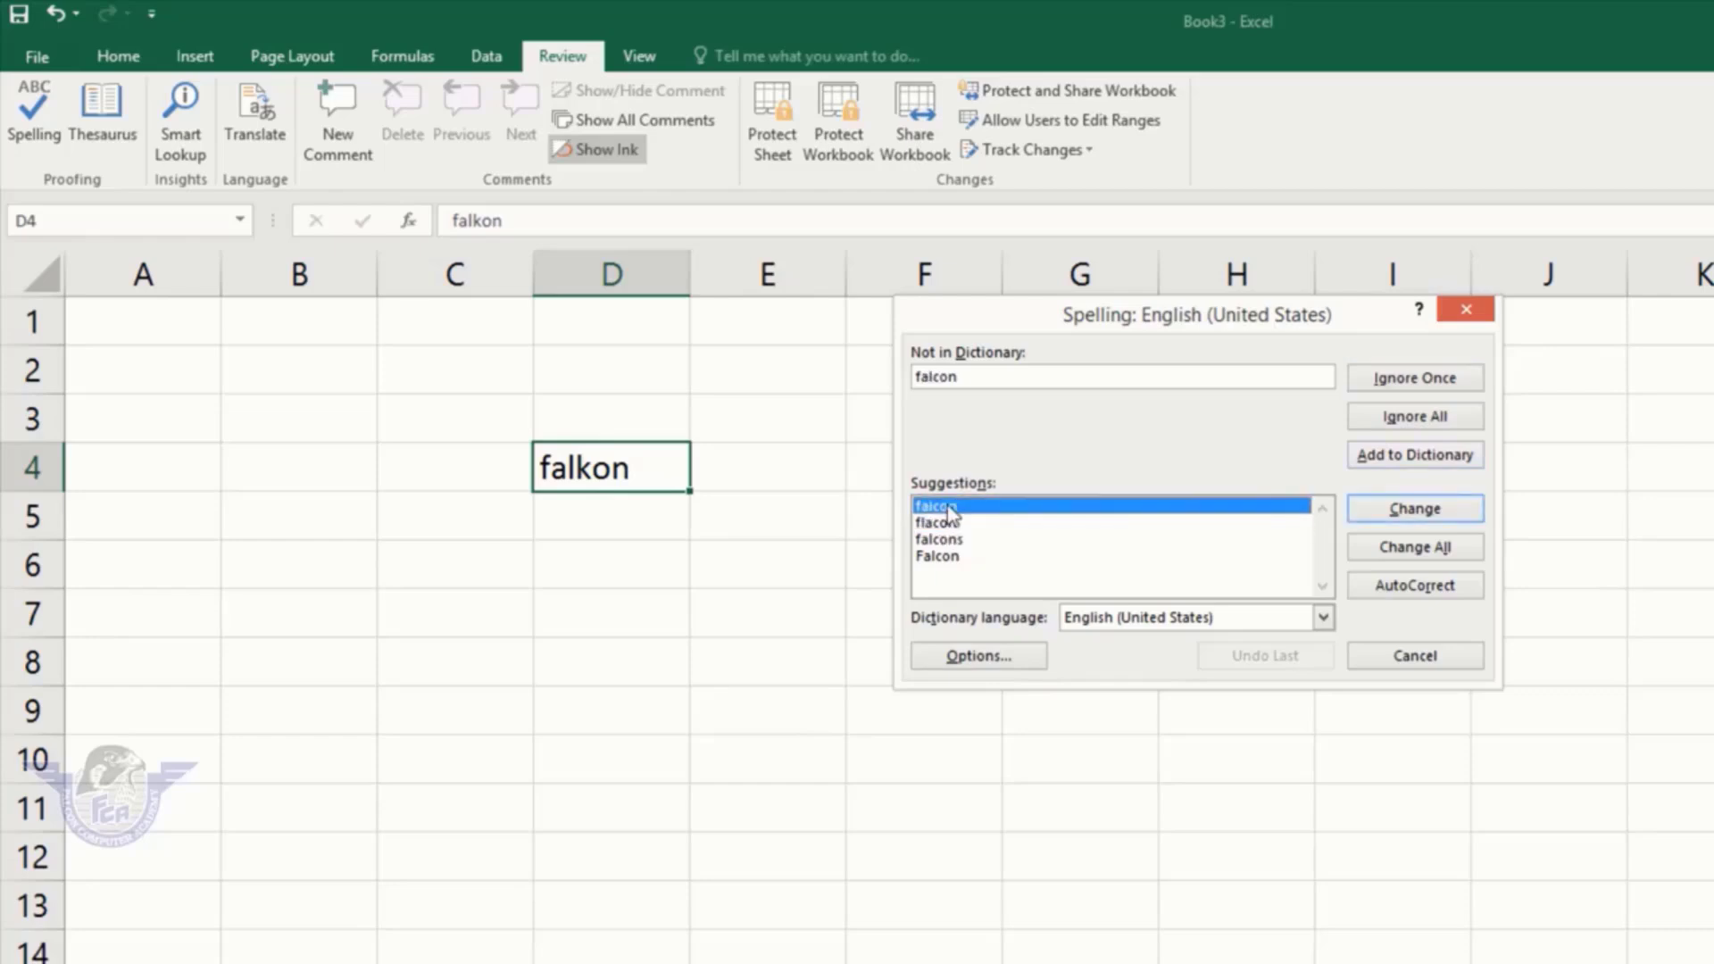
{"action": "left_click", "coordinate": [1416, 518]}
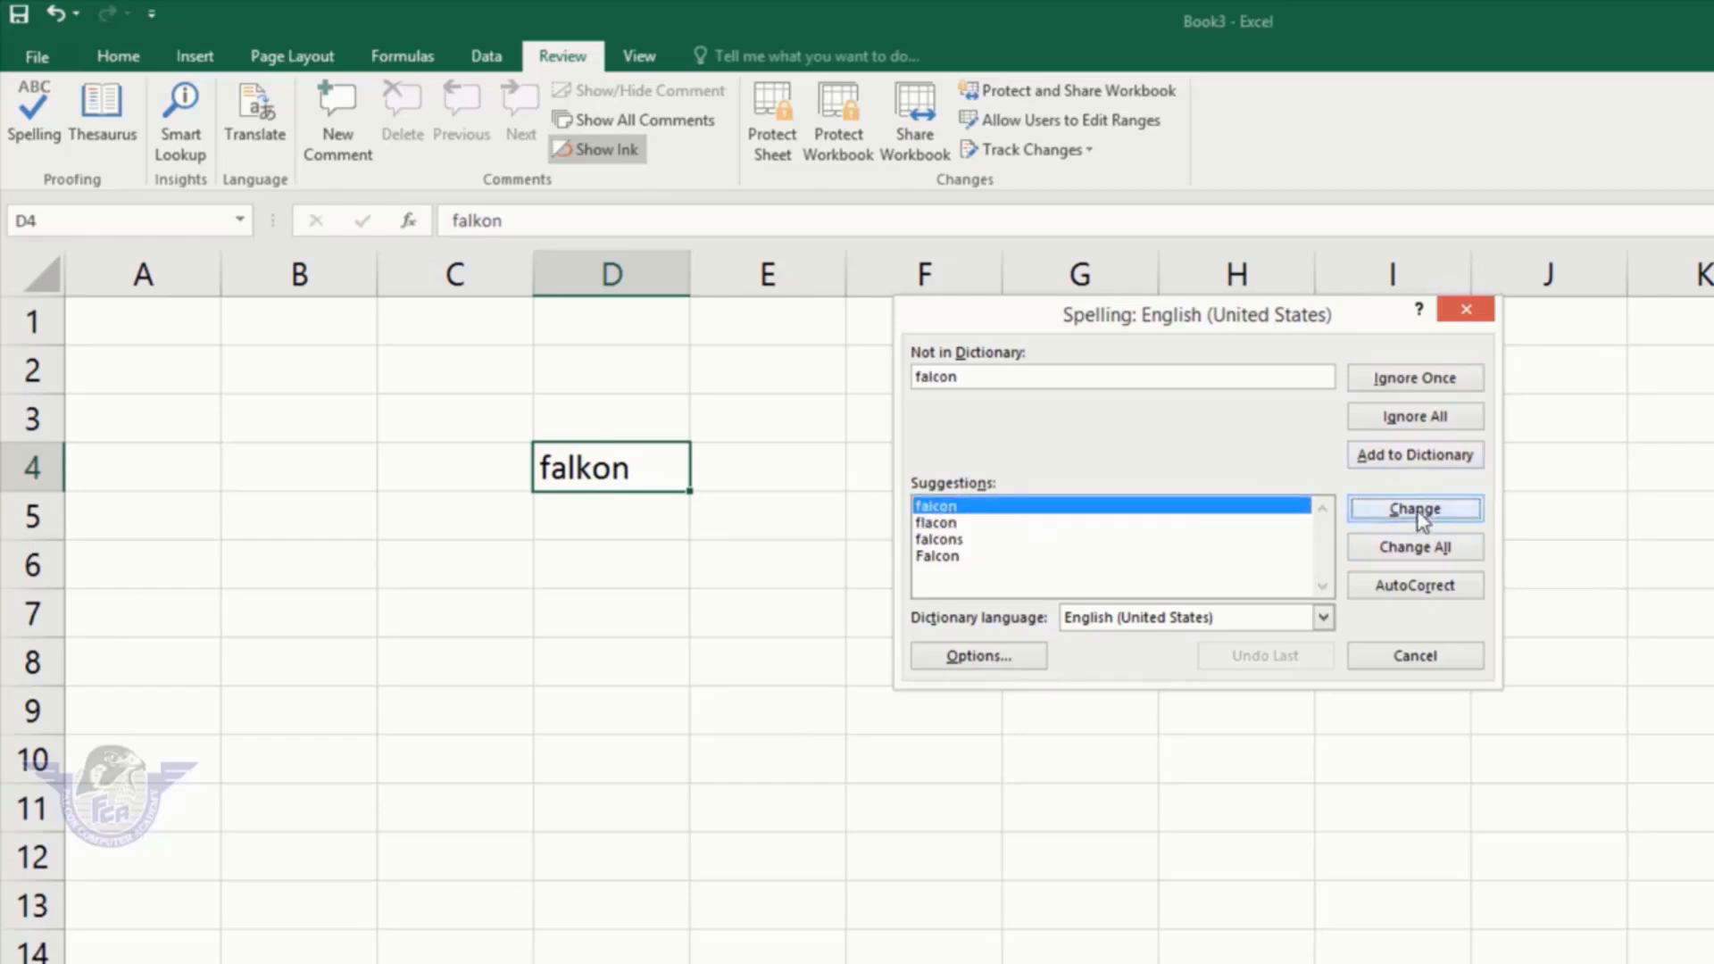
{"action": "left_click", "coordinate": [1239, 750]}
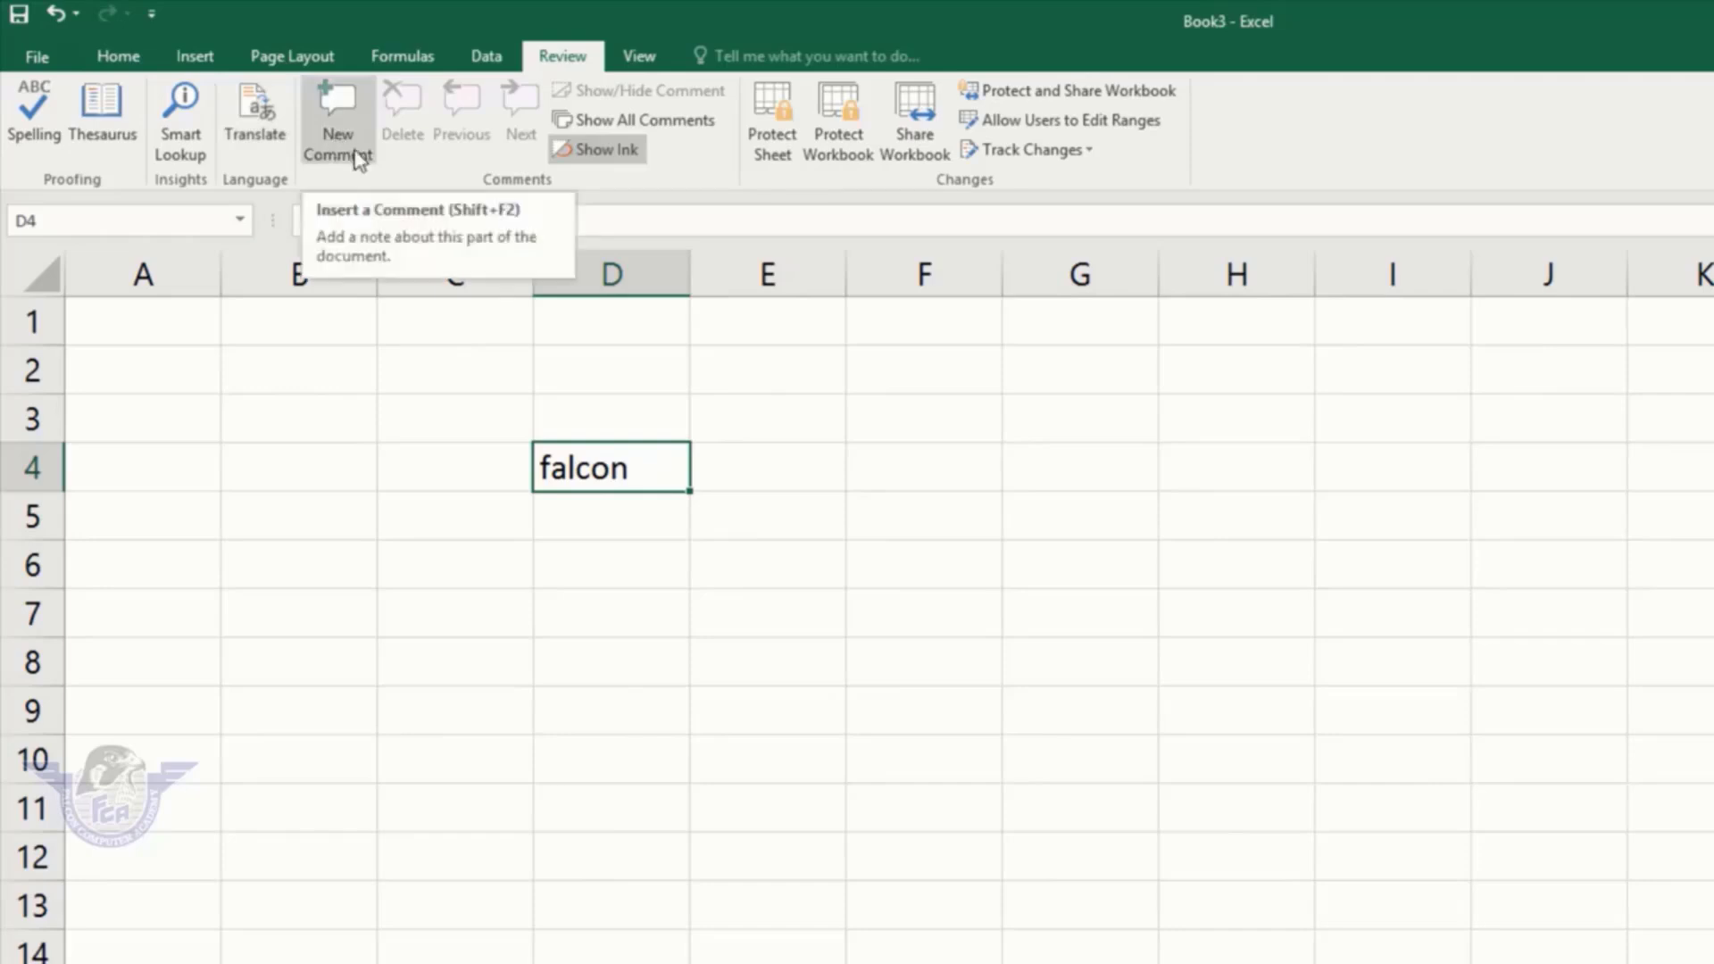
{"action": "left_click", "coordinate": [795, 549]}
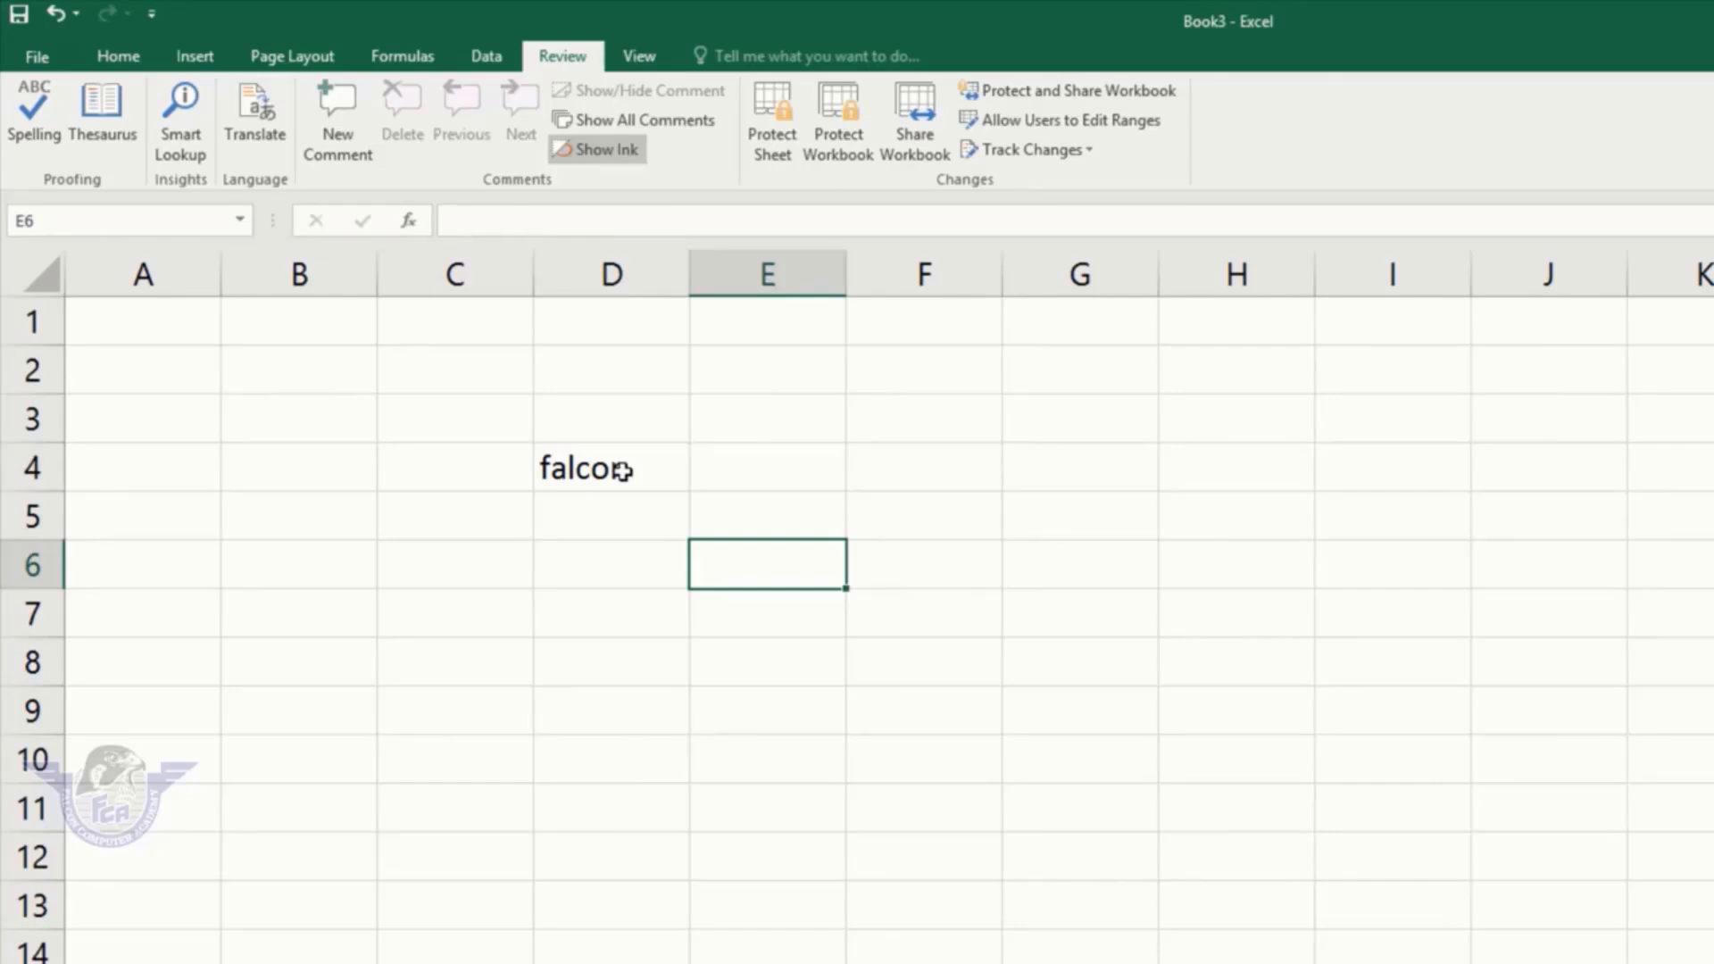
{"action": "left_click", "coordinate": [622, 471]}
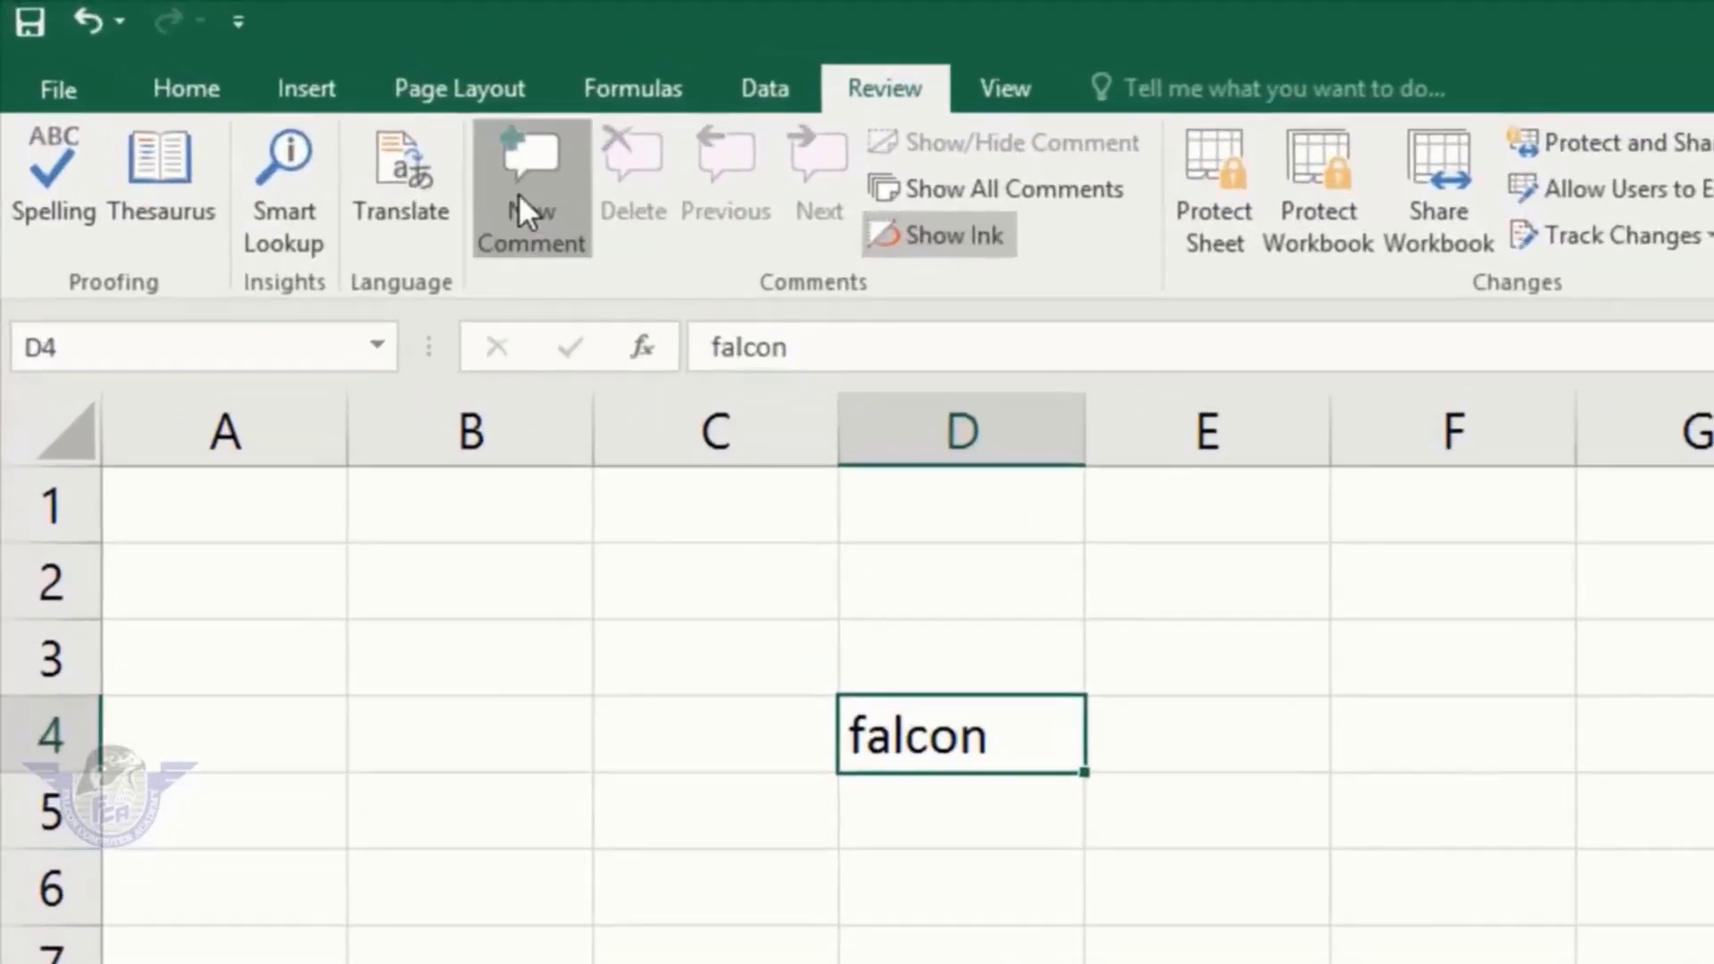
{"action": "left_click", "coordinate": [235, 85]}
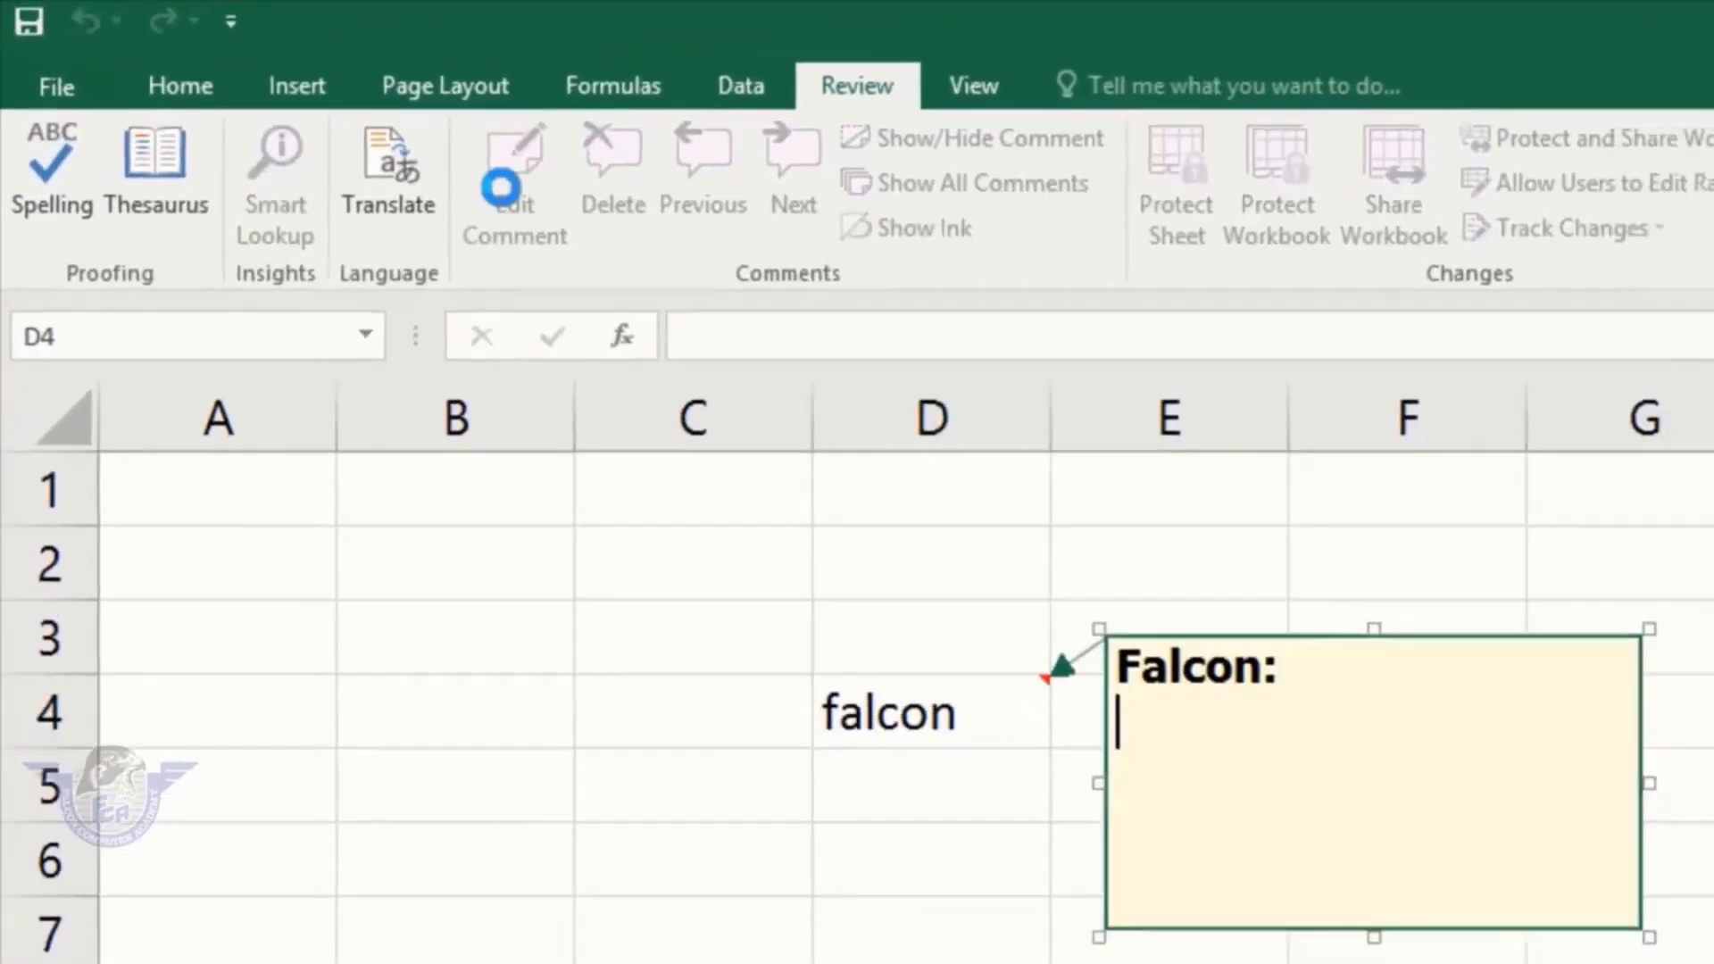
{"action": "left_click", "coordinate": [288, 445]}
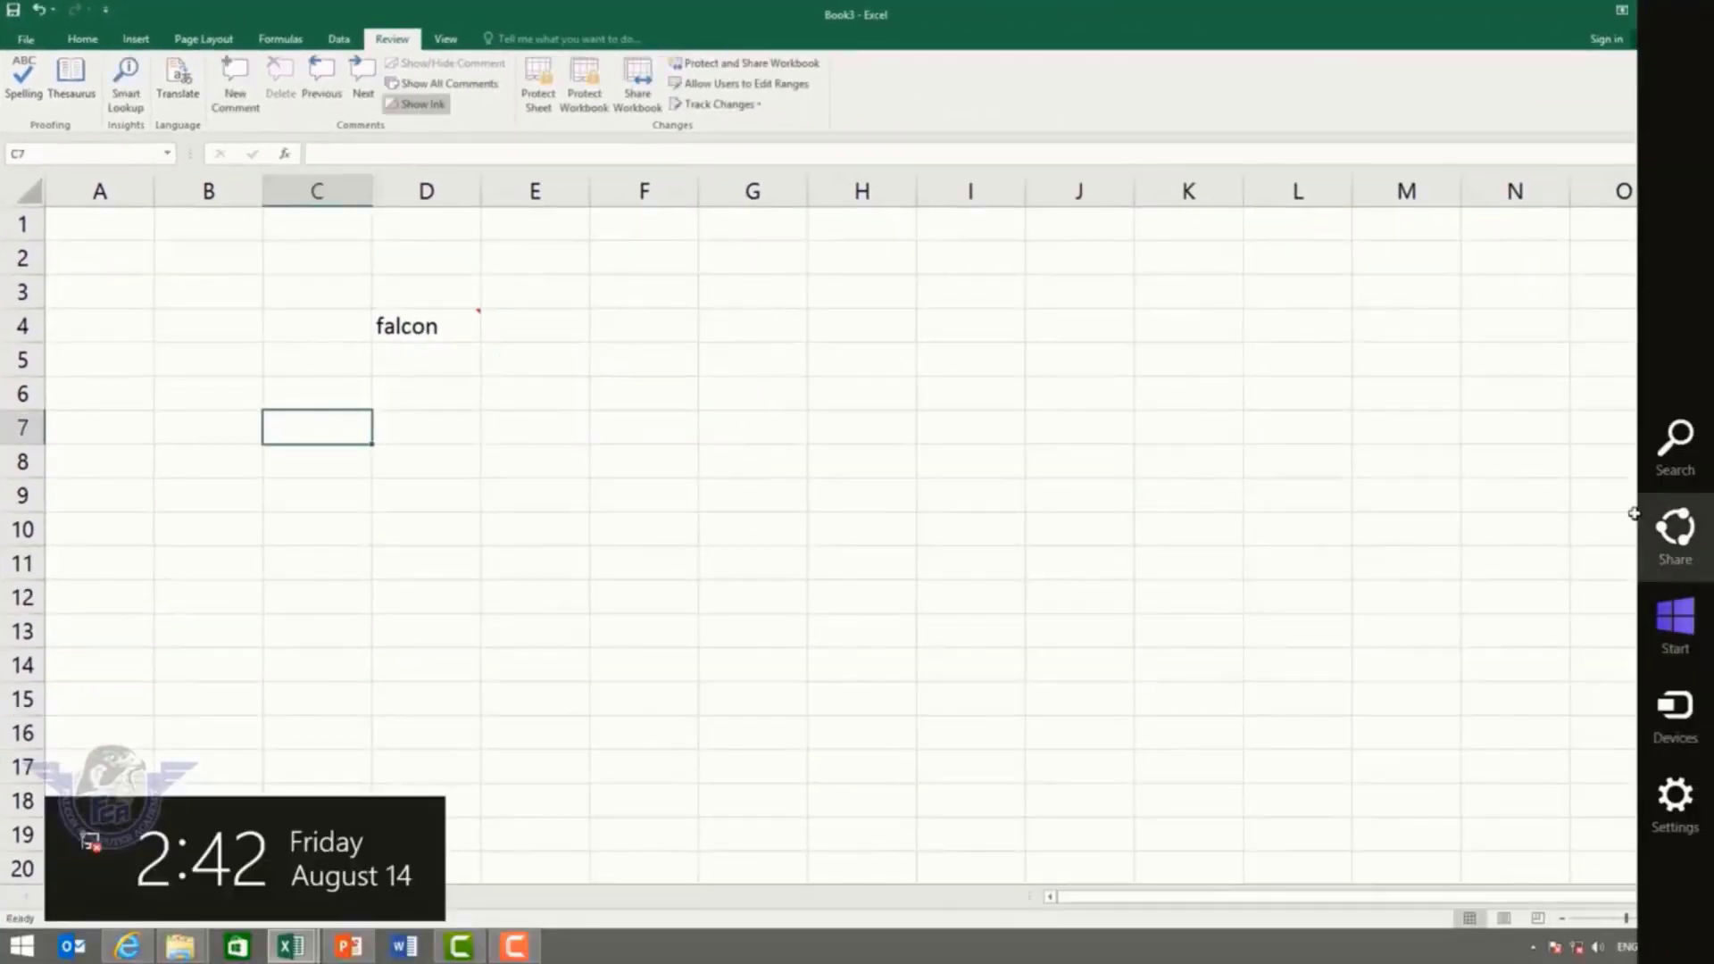
{"action": "left_click", "coordinate": [228, 101]}
{"action": "left_click", "coordinate": [893, 357]}
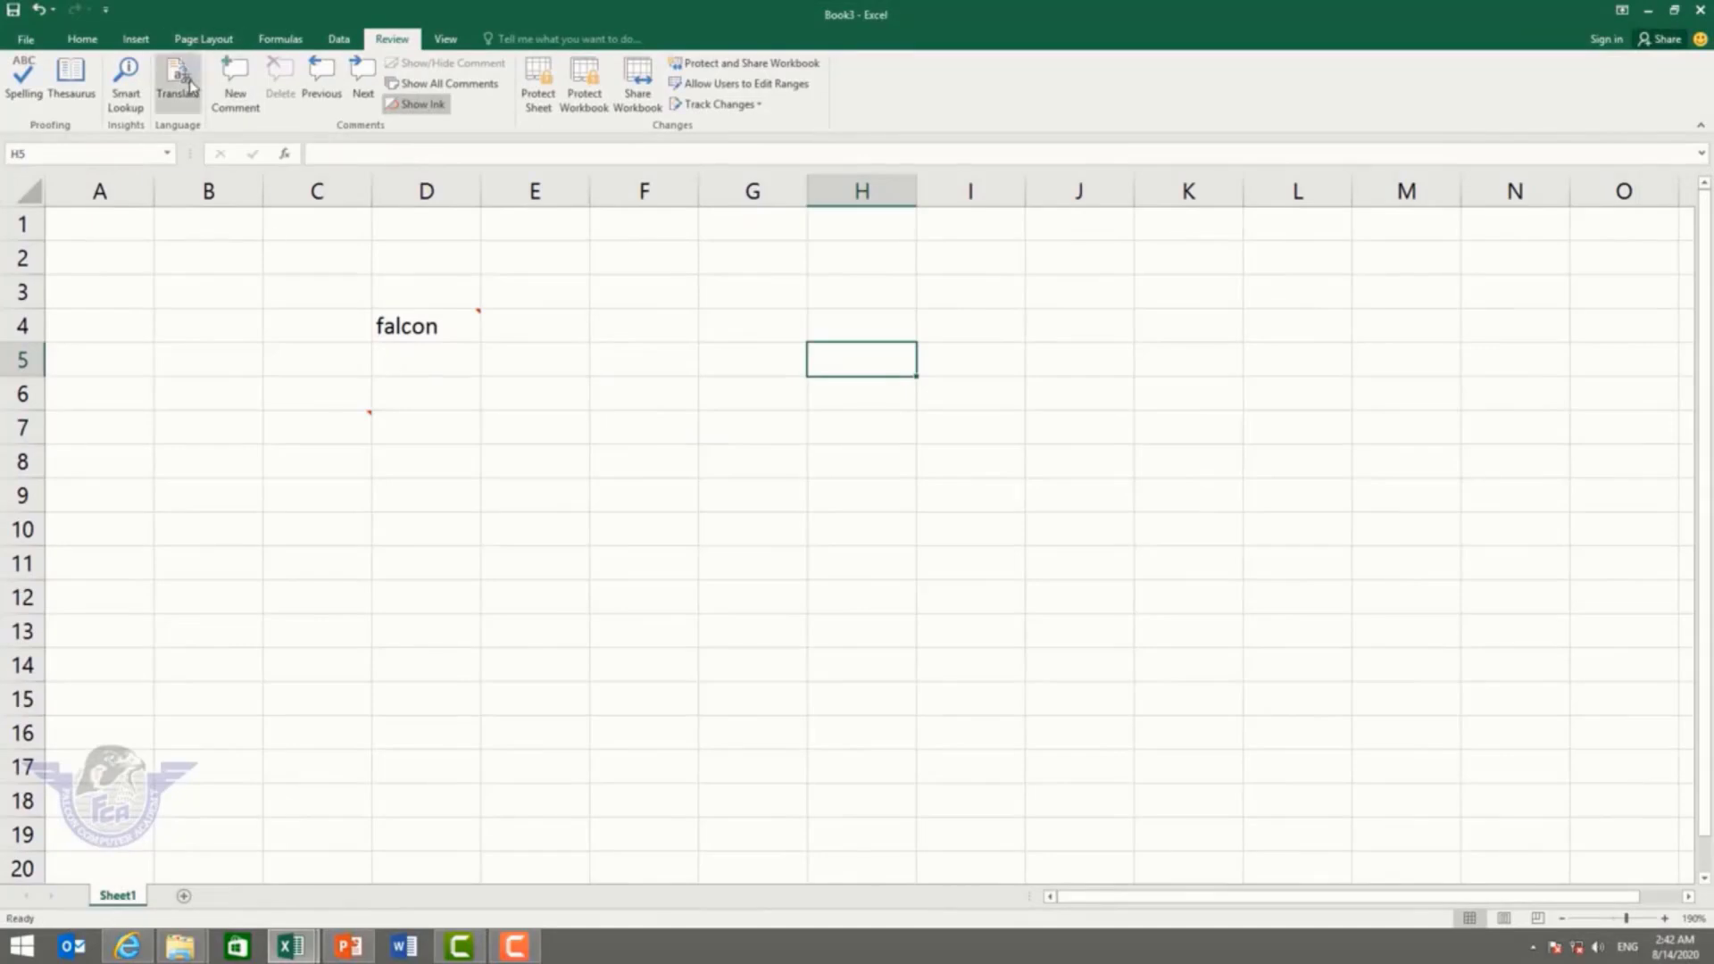
{"action": "left_click", "coordinate": [234, 89]}
{"action": "left_click_drag", "start_coordinate": [654, 589], "coordinate": [654, 576]}
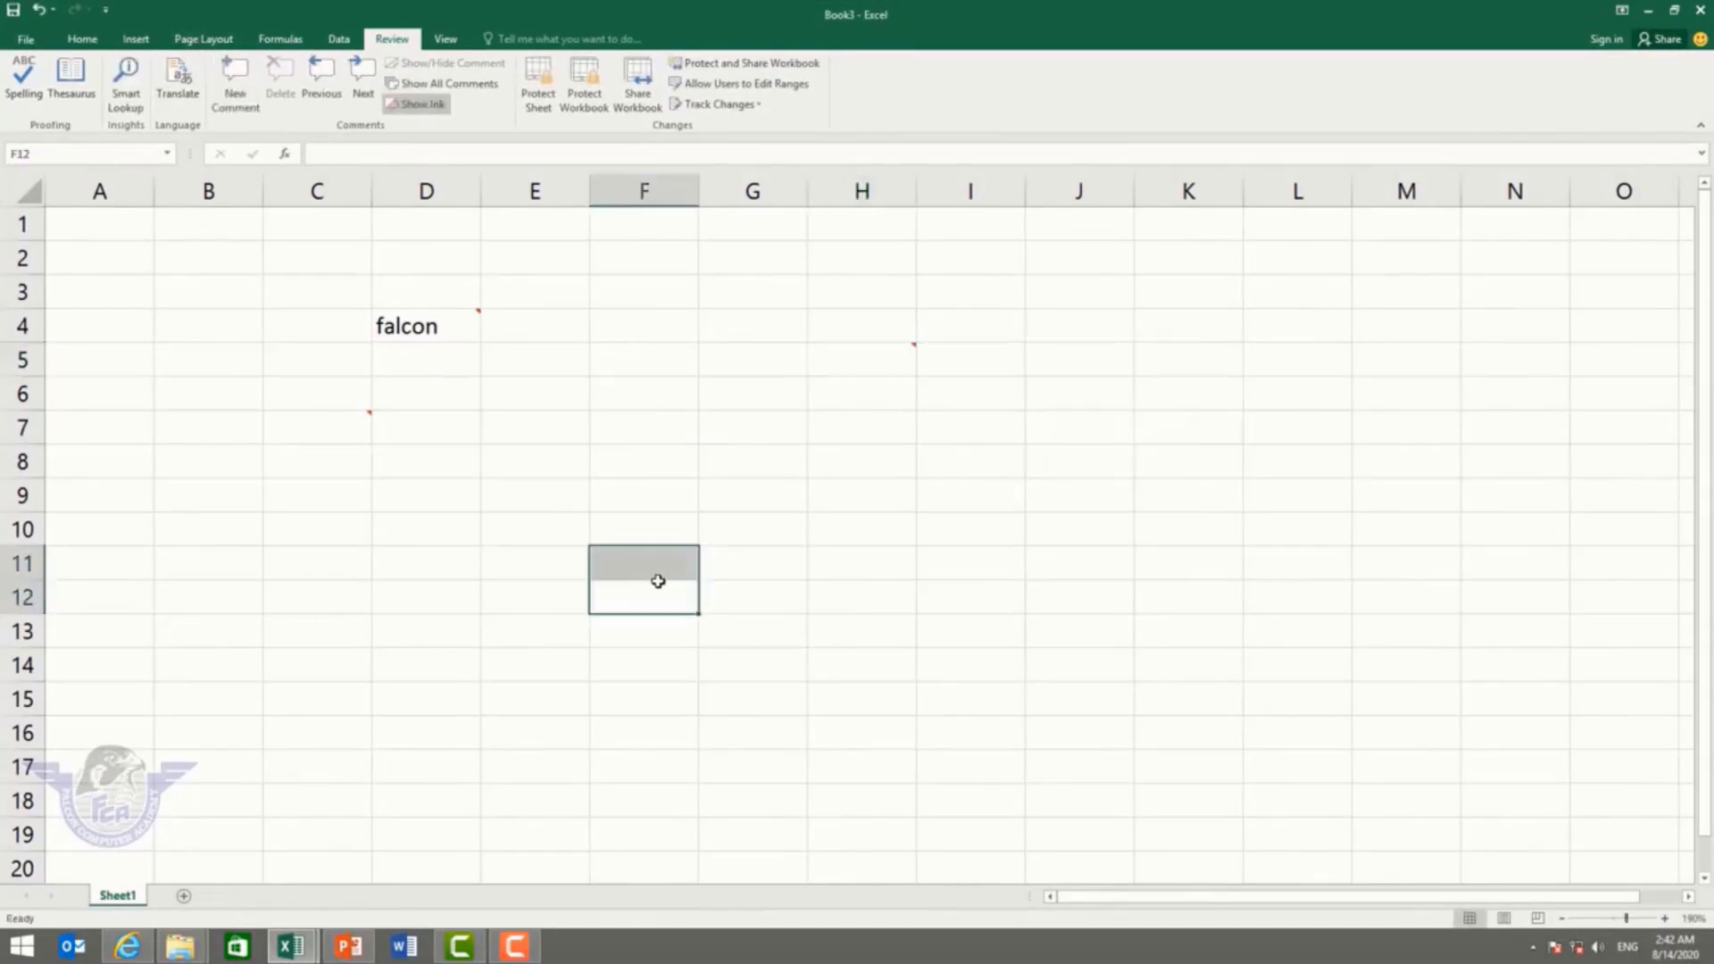
{"action": "left_click", "coordinate": [793, 536]}
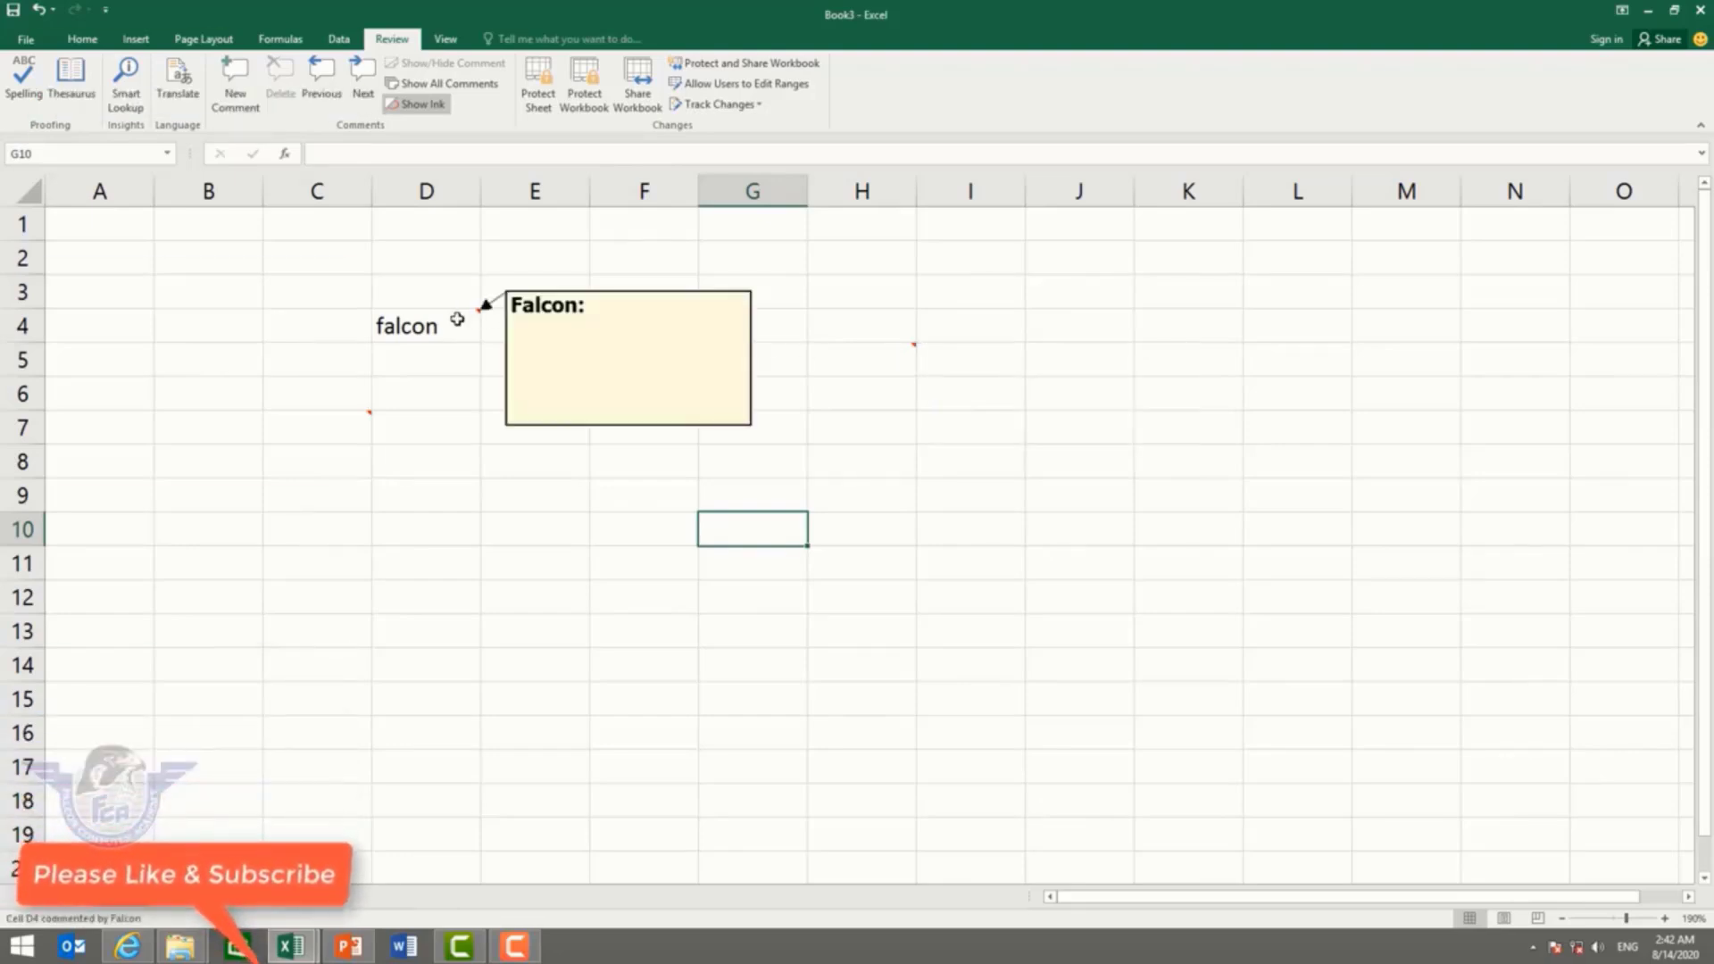
{"action": "left_click", "coordinate": [356, 423]}
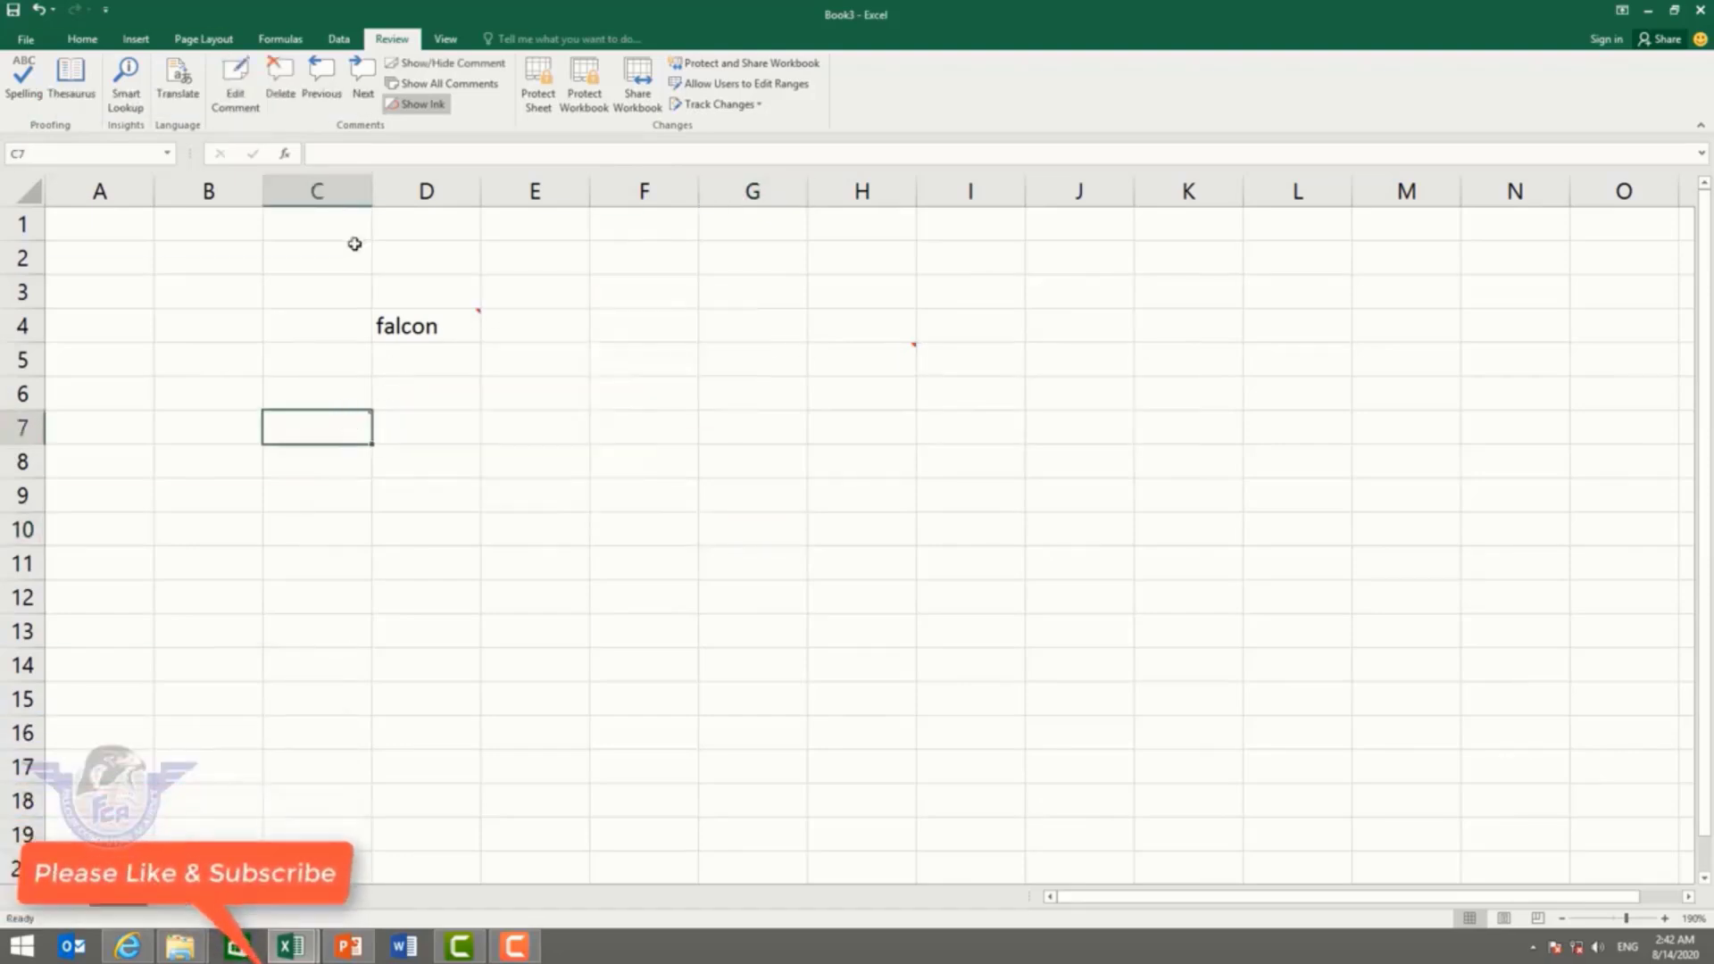
{"action": "left_click", "coordinate": [319, 82]}
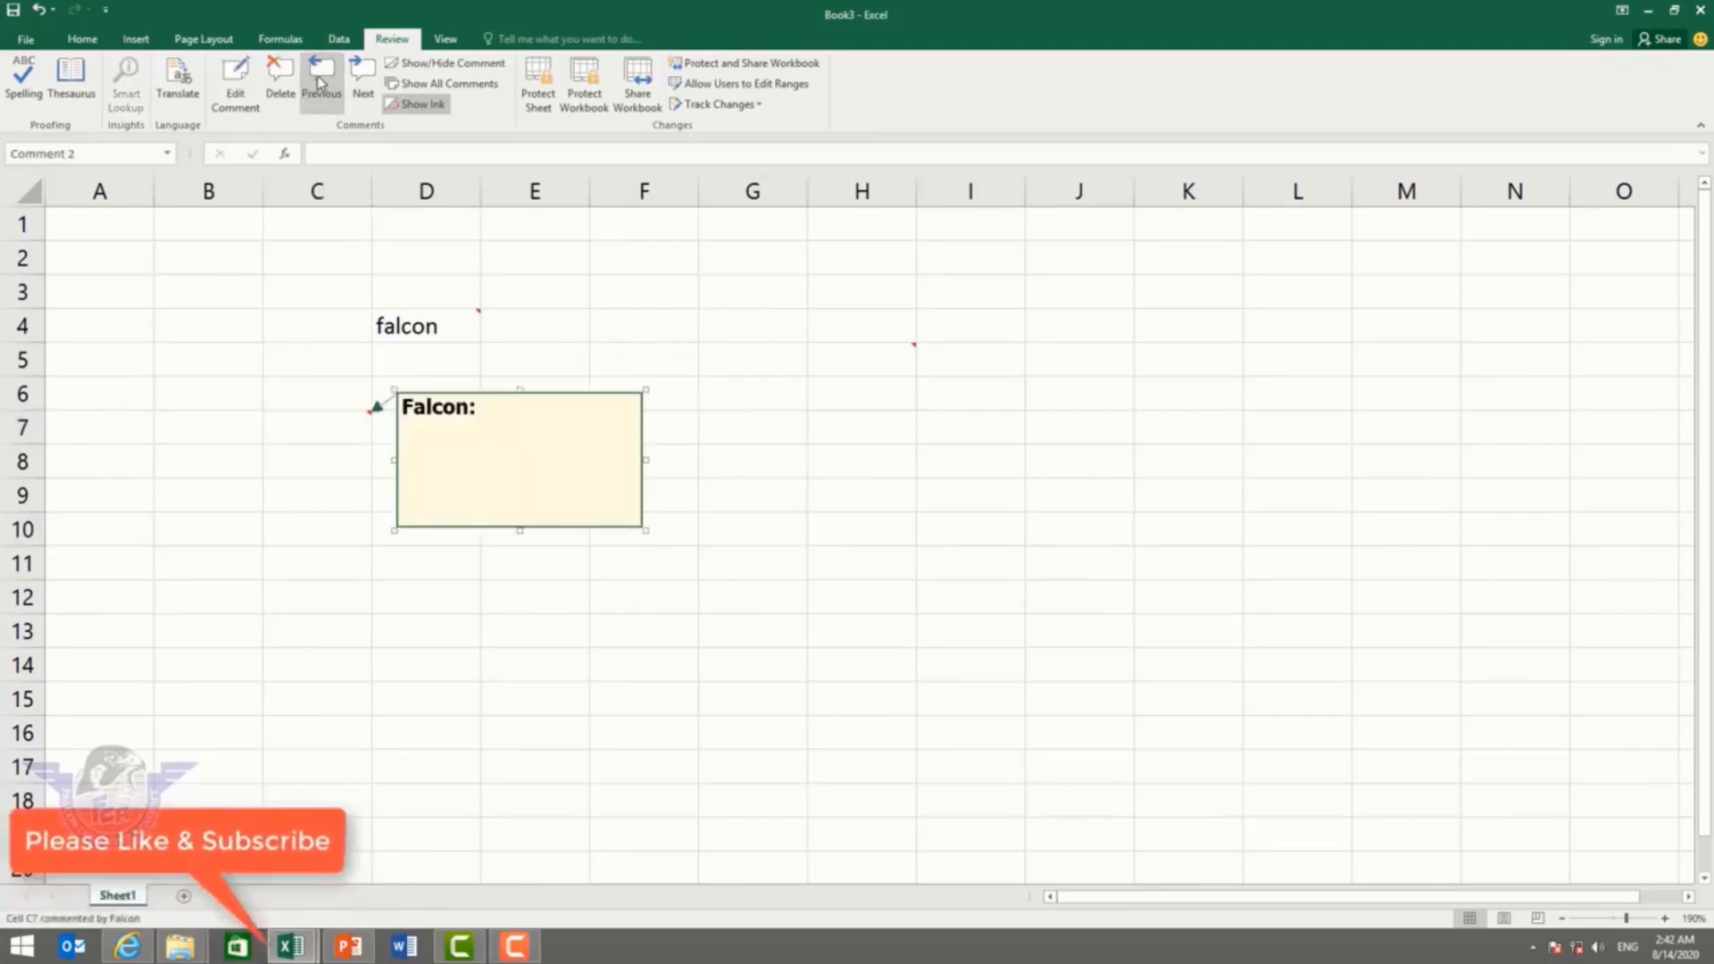
{"action": "left_click", "coordinate": [364, 82]}
{"action": "left_click", "coordinate": [826, 523]}
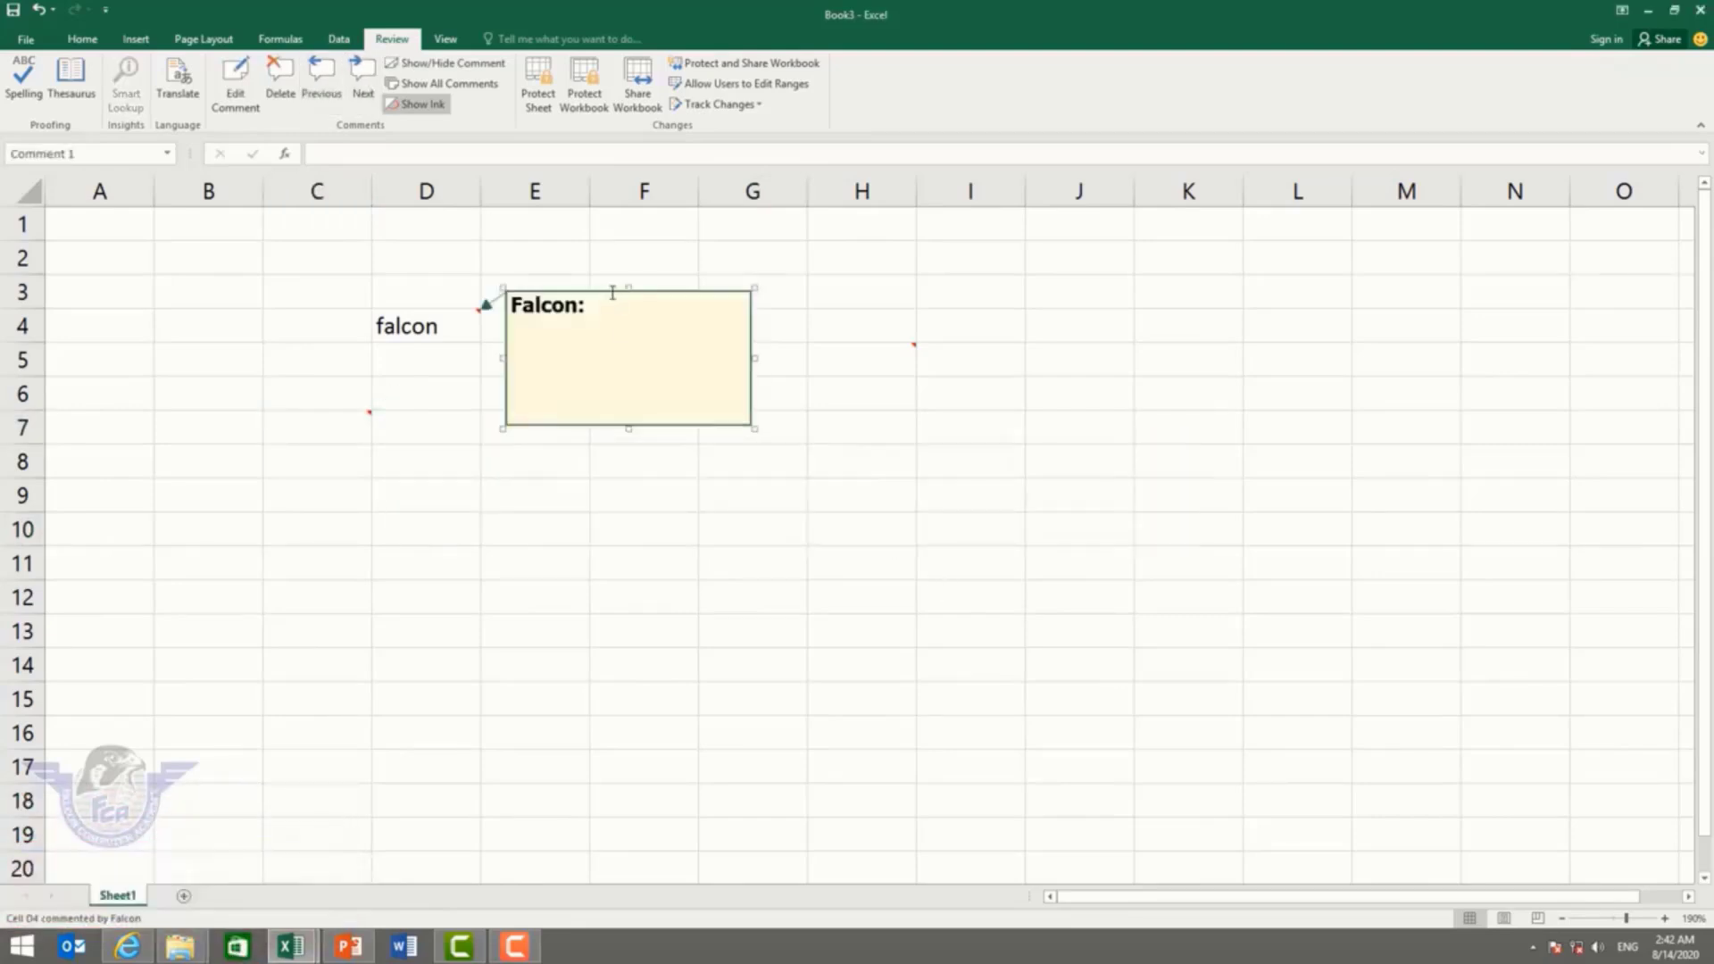
{"action": "left_click", "coordinate": [362, 80]}
{"action": "left_click", "coordinate": [321, 83]}
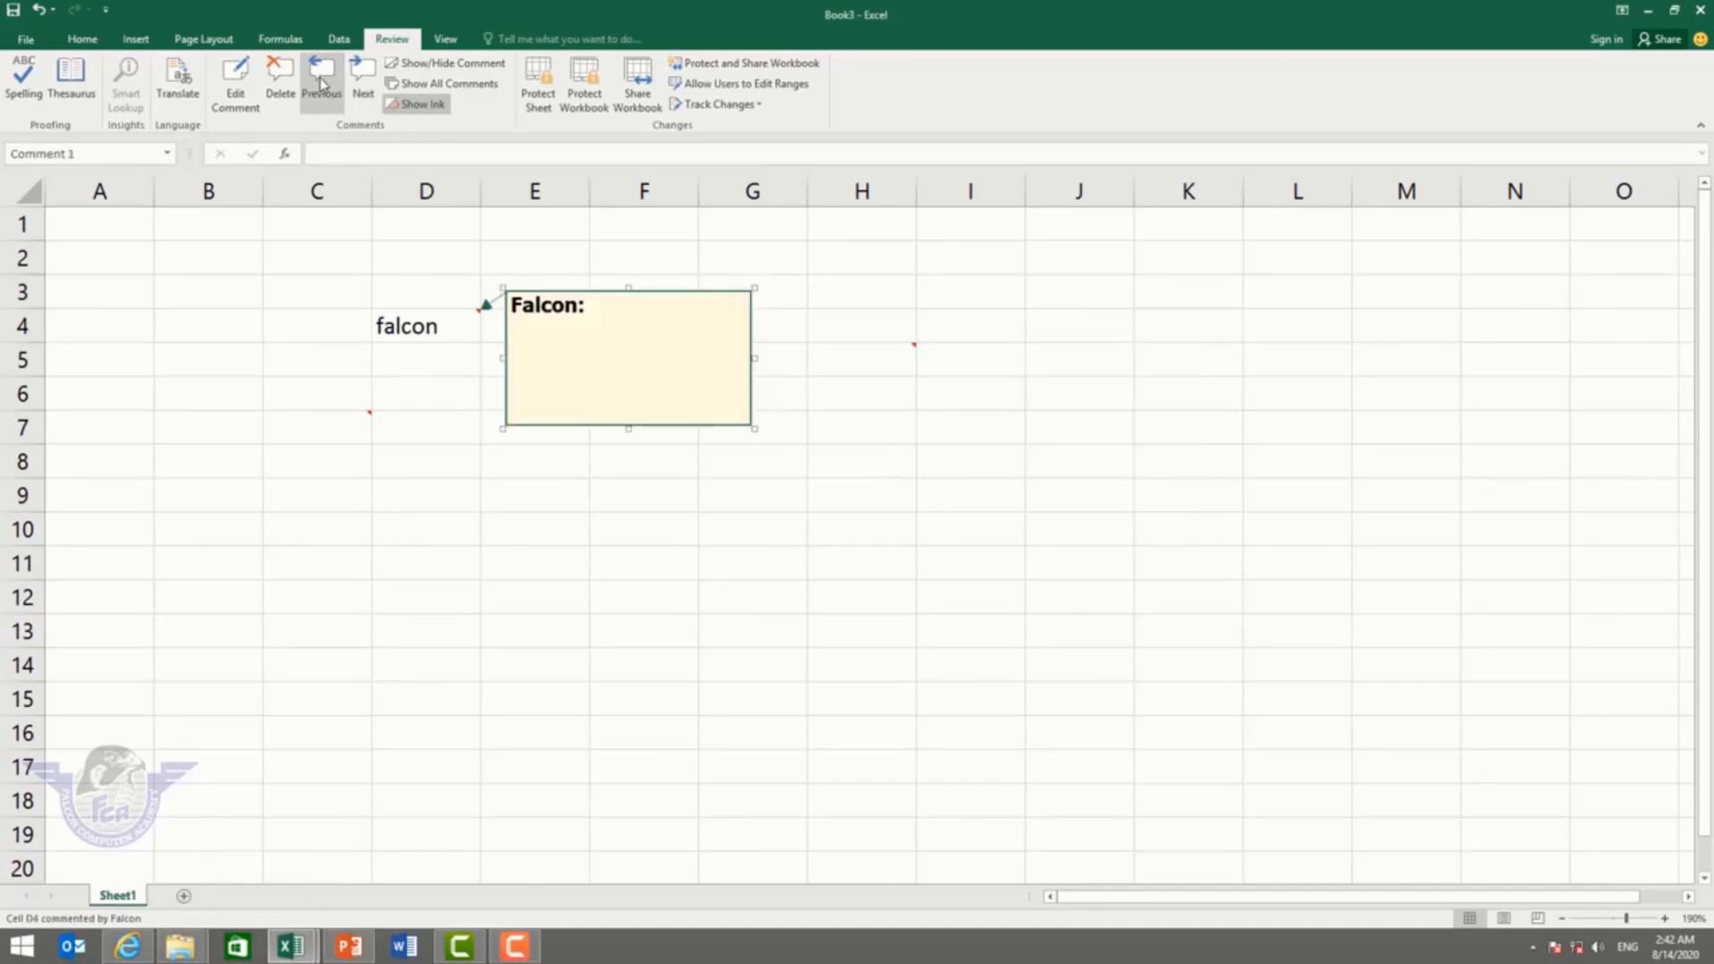
{"action": "left_click", "coordinate": [322, 83]}
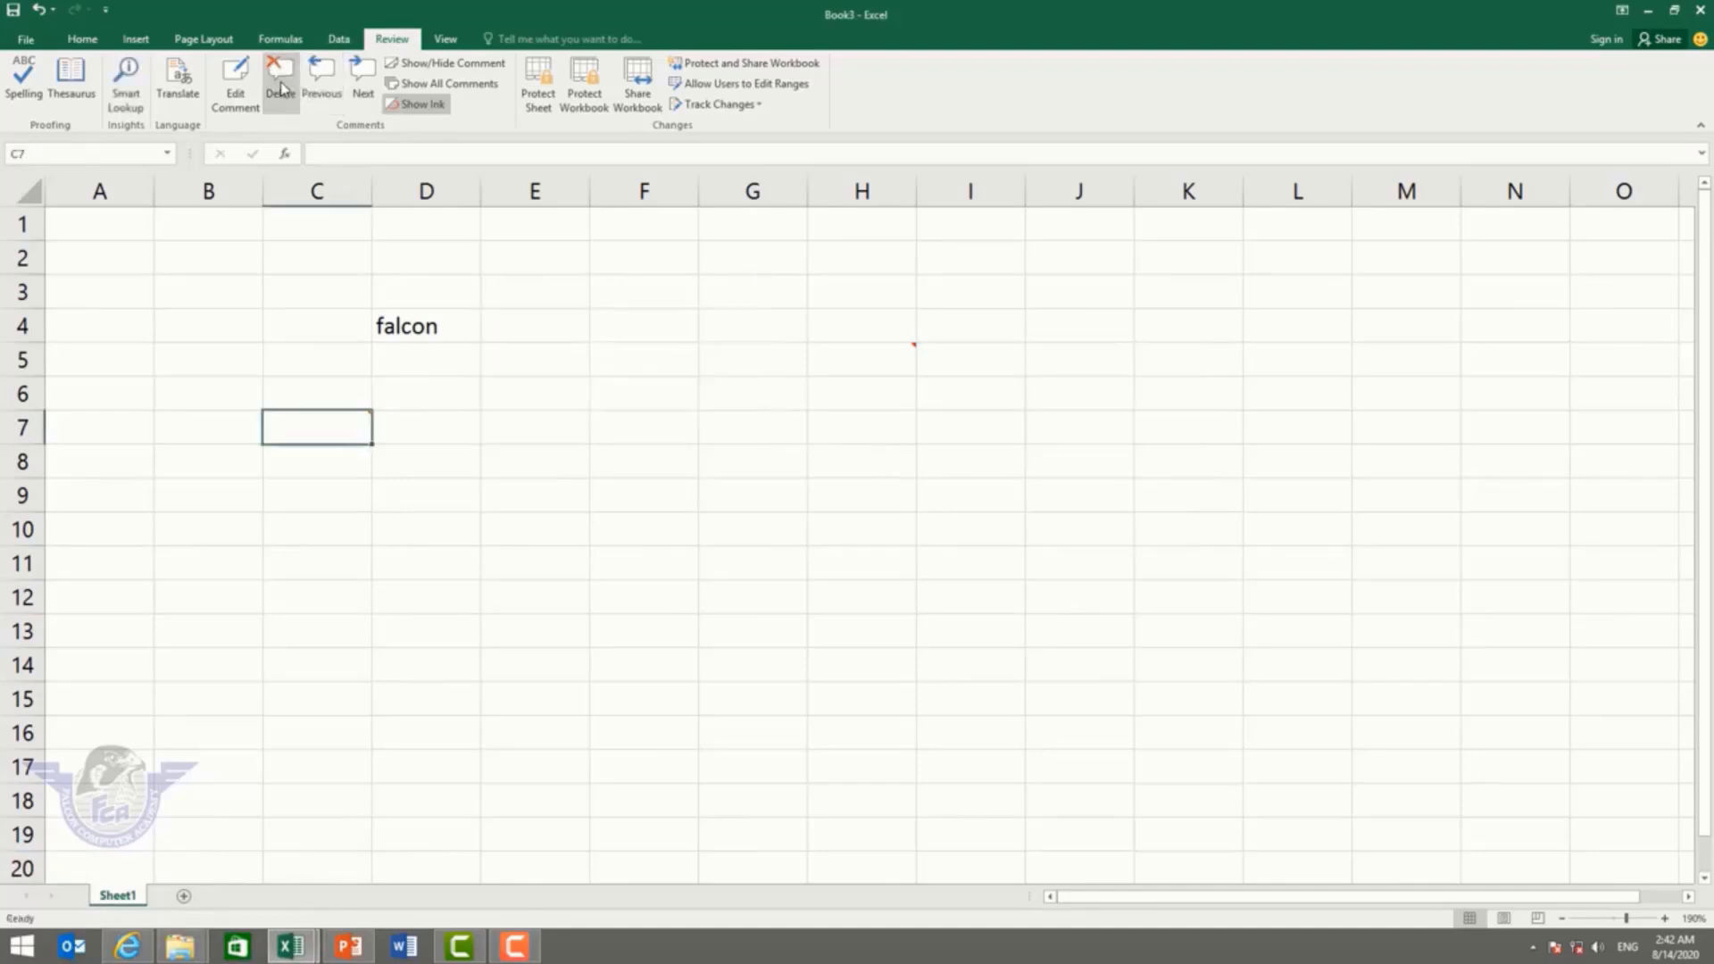
{"action": "mouse_move", "coordinate": [360, 428]}
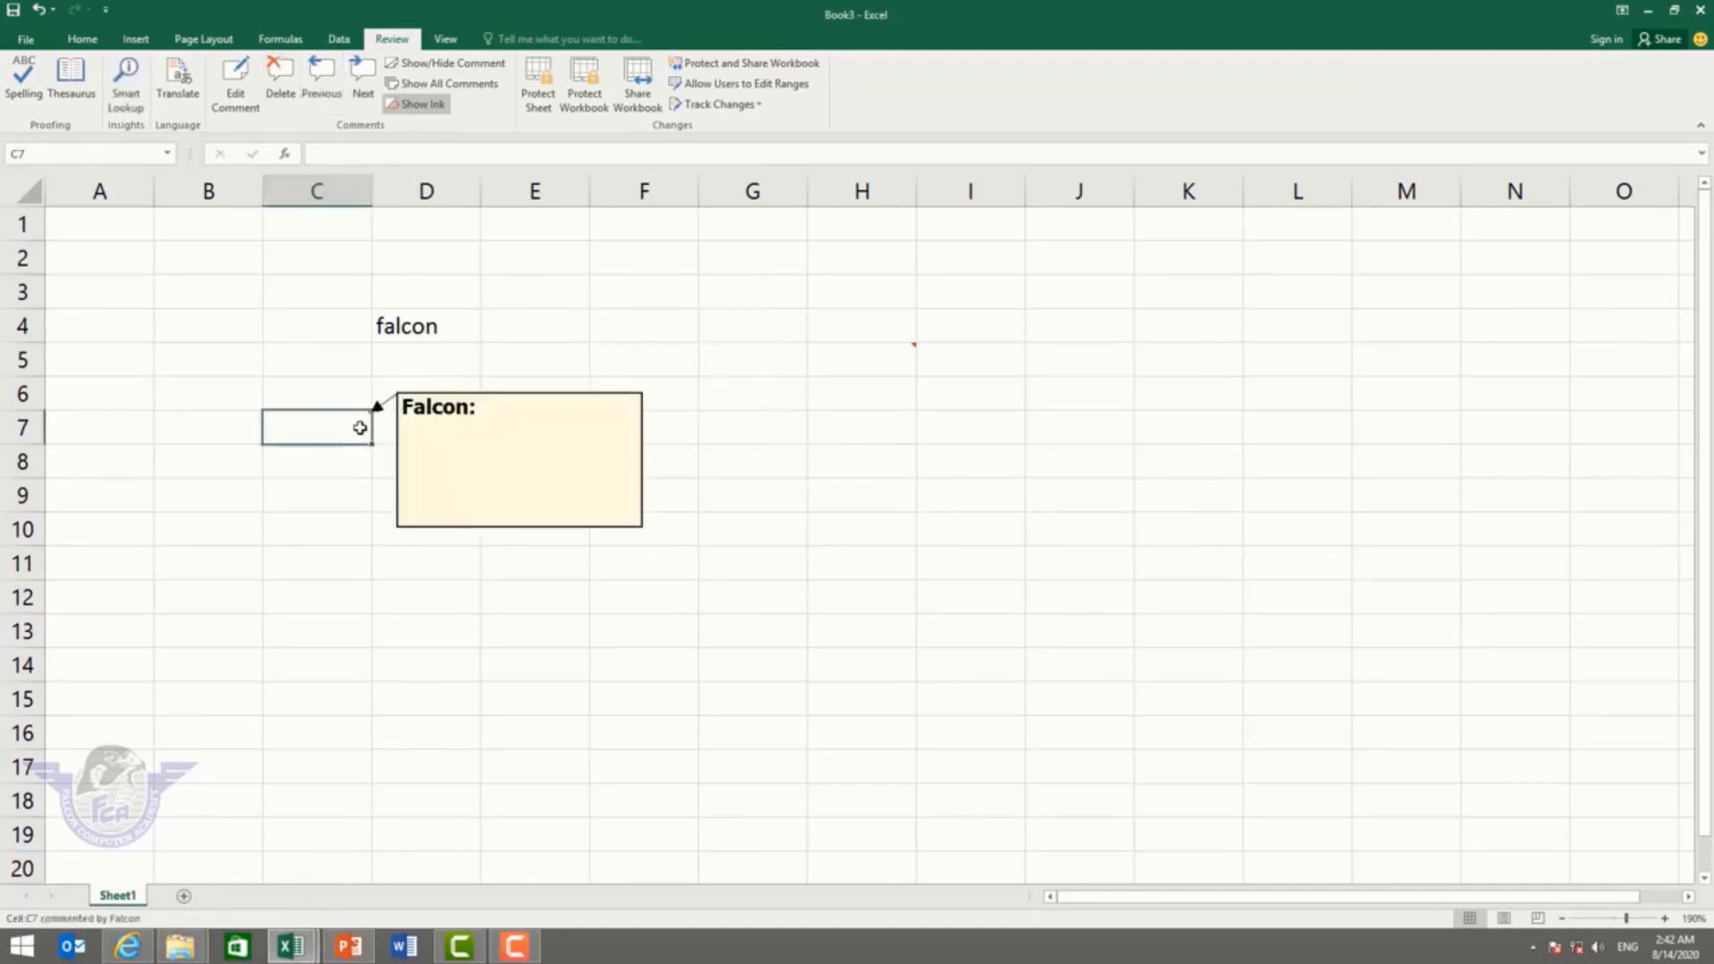
{"action": "left_click", "coordinate": [280, 79]}
{"action": "left_click", "coordinate": [897, 359]}
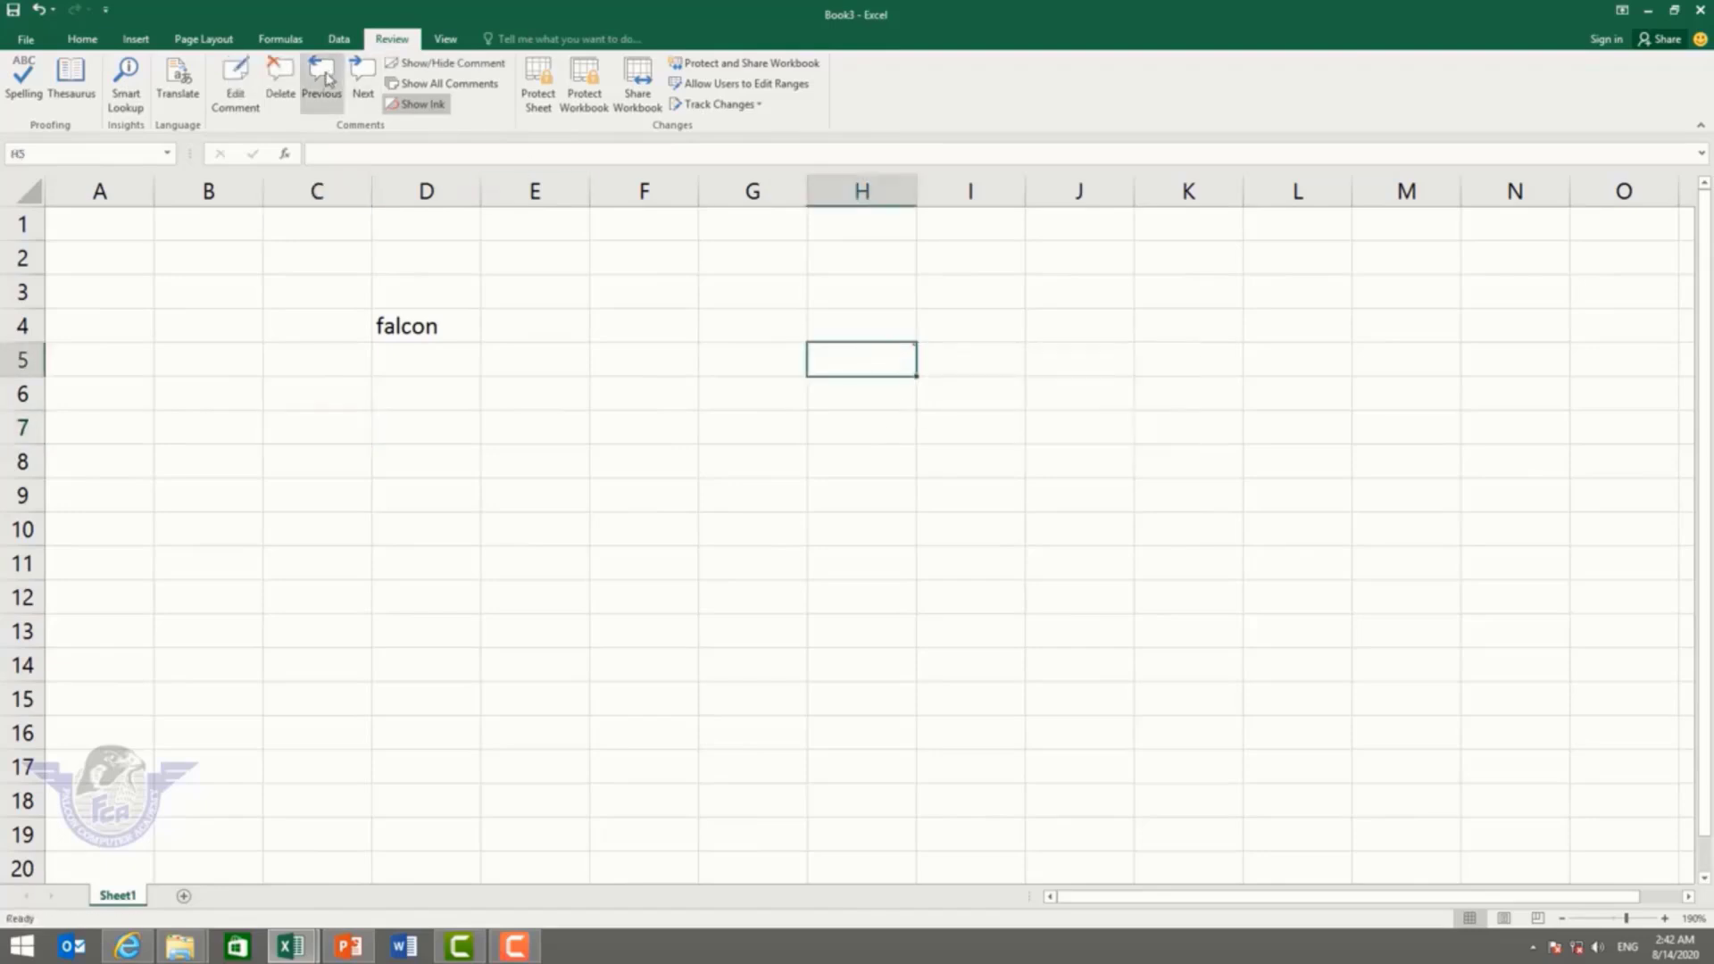
{"action": "left_click", "coordinate": [284, 75]}
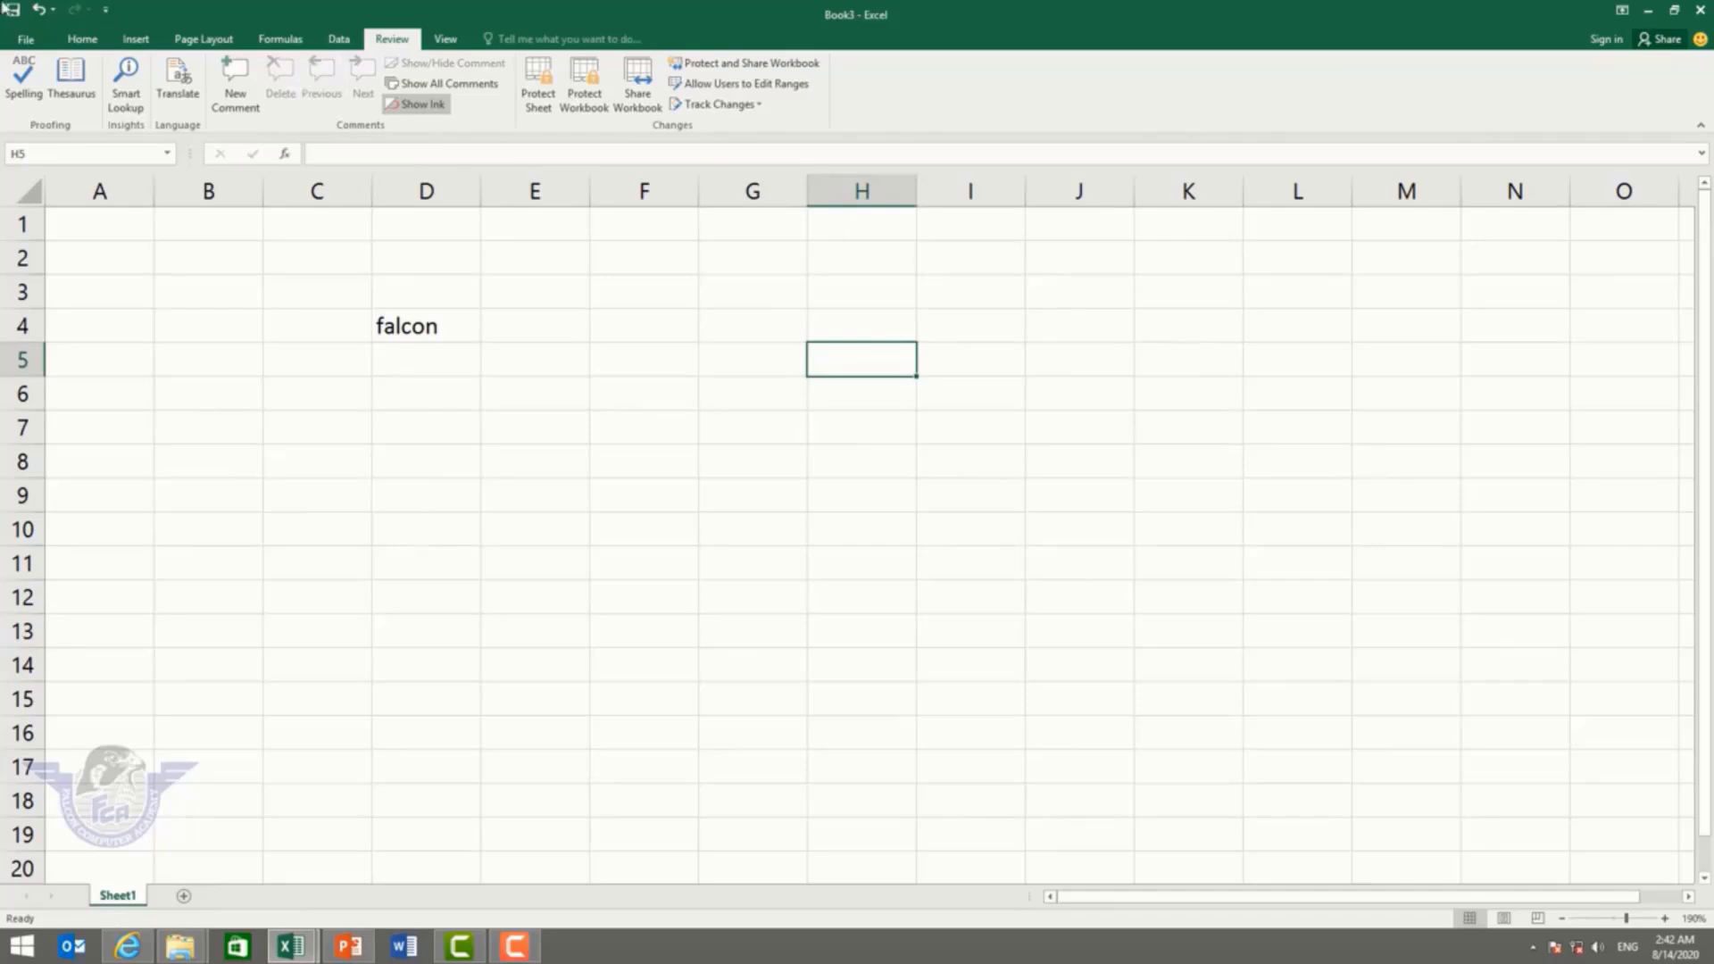
{"action": "left_click", "coordinate": [42, 12]}
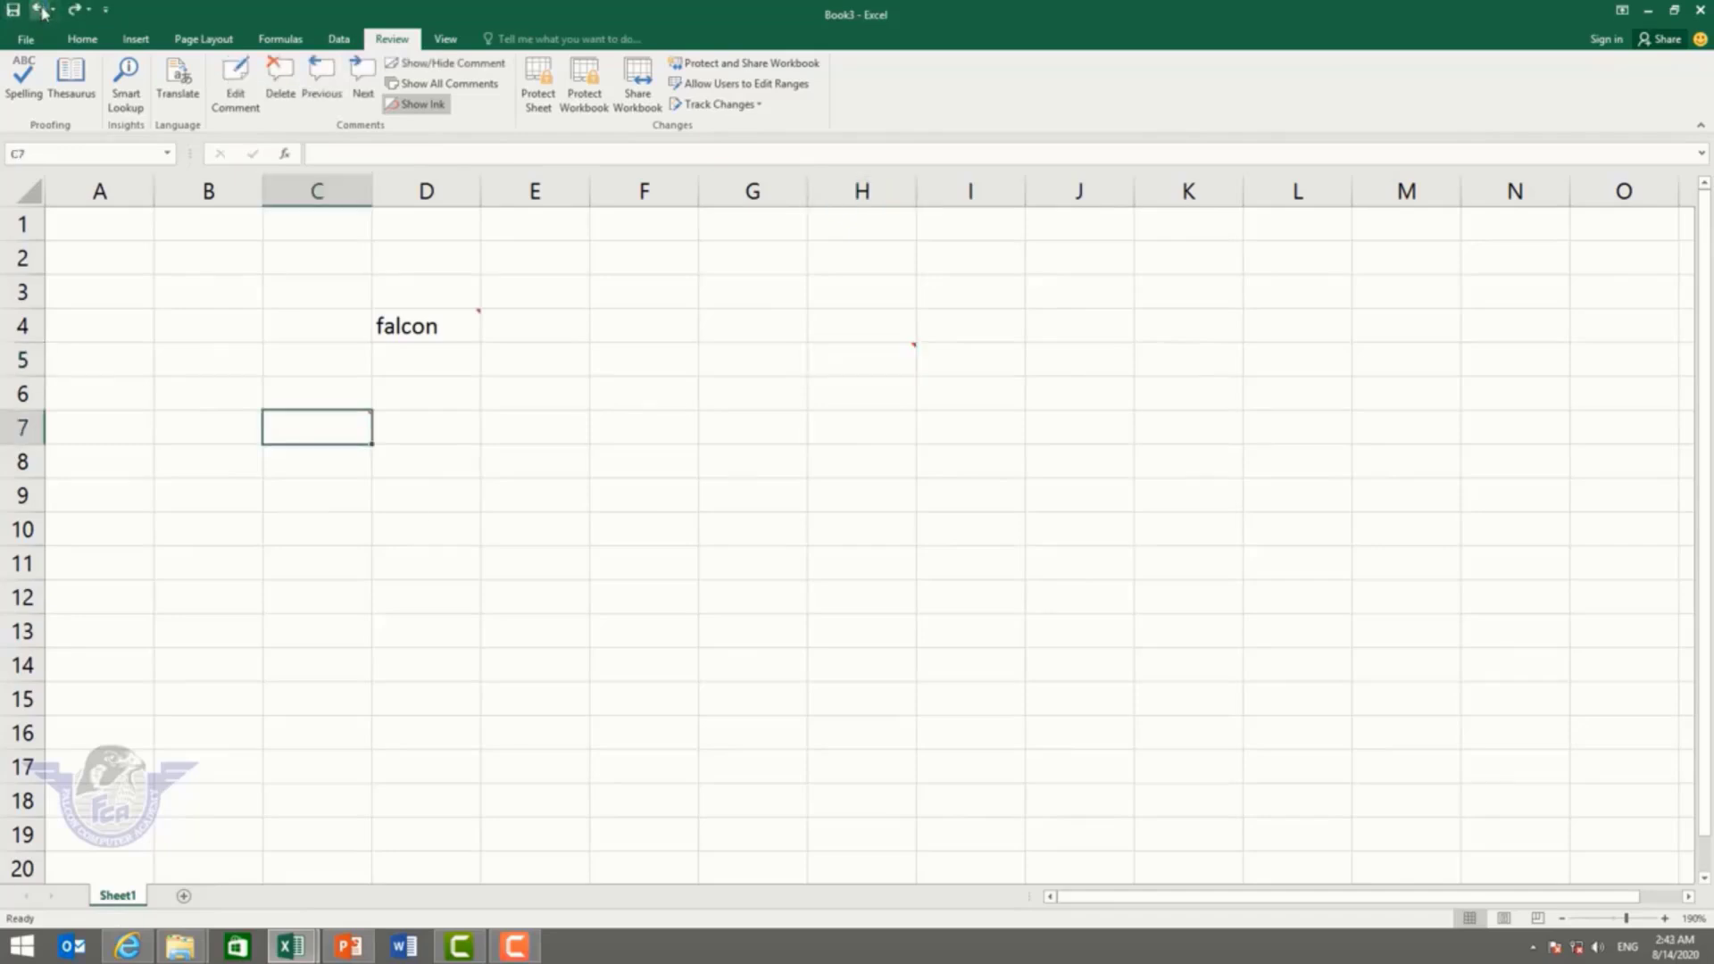
{"action": "left_click", "coordinate": [467, 87]}
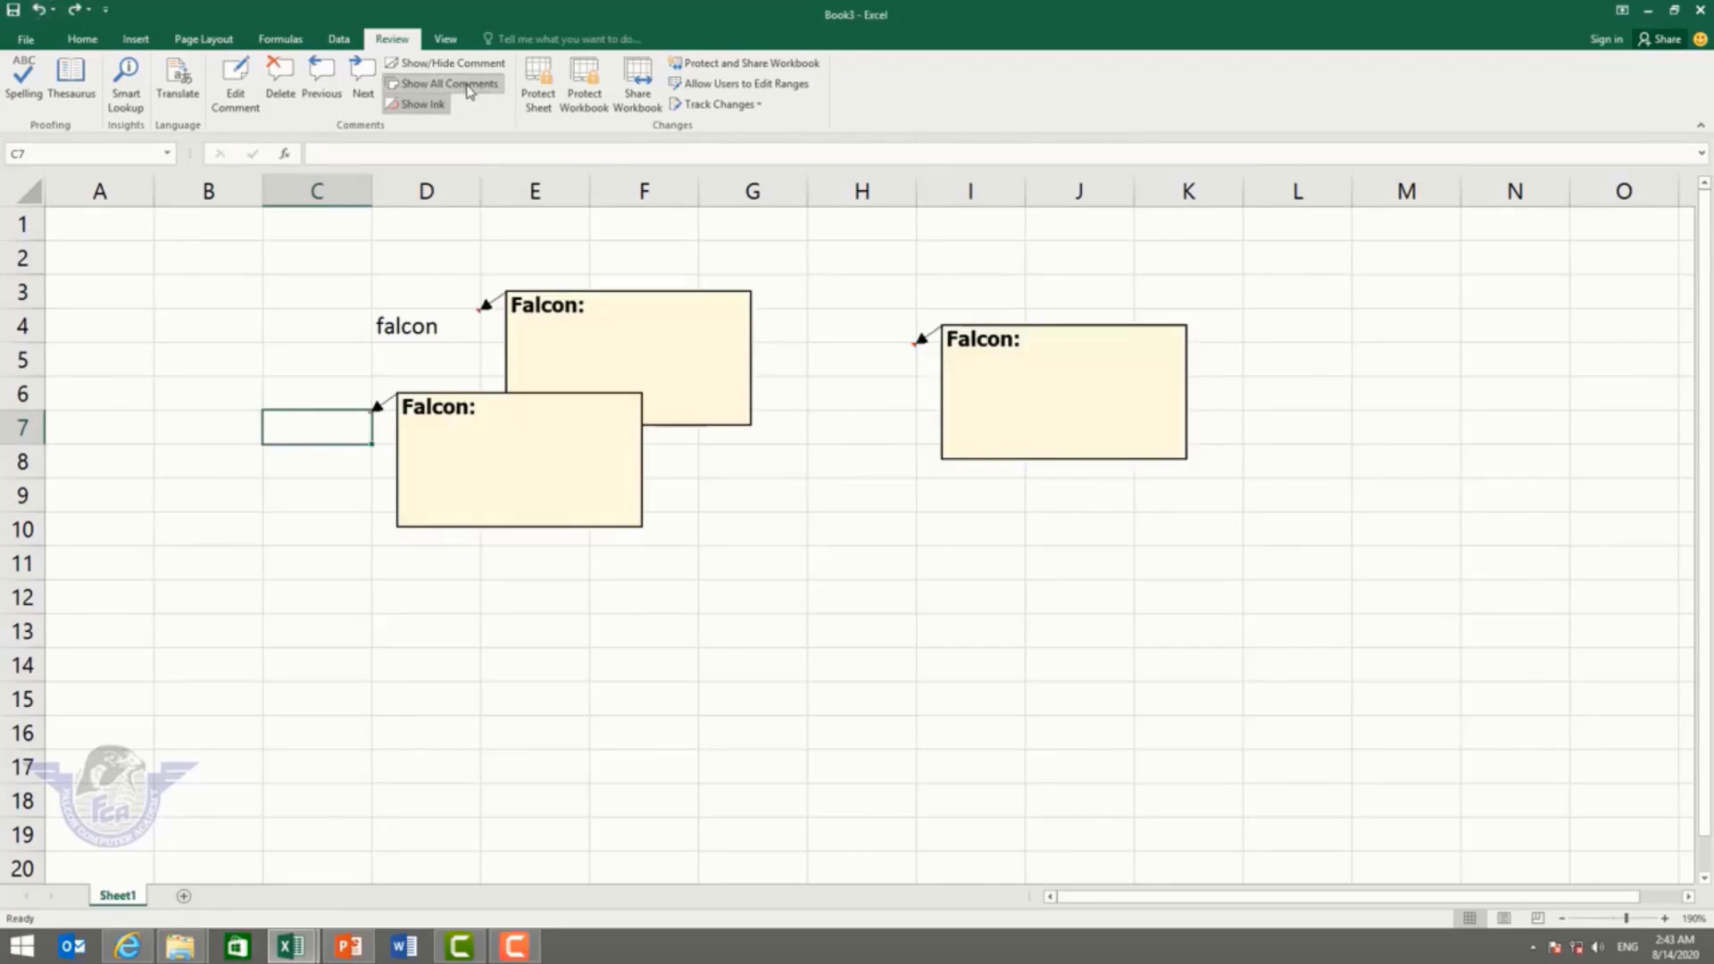
{"action": "left_click", "coordinate": [469, 87]}
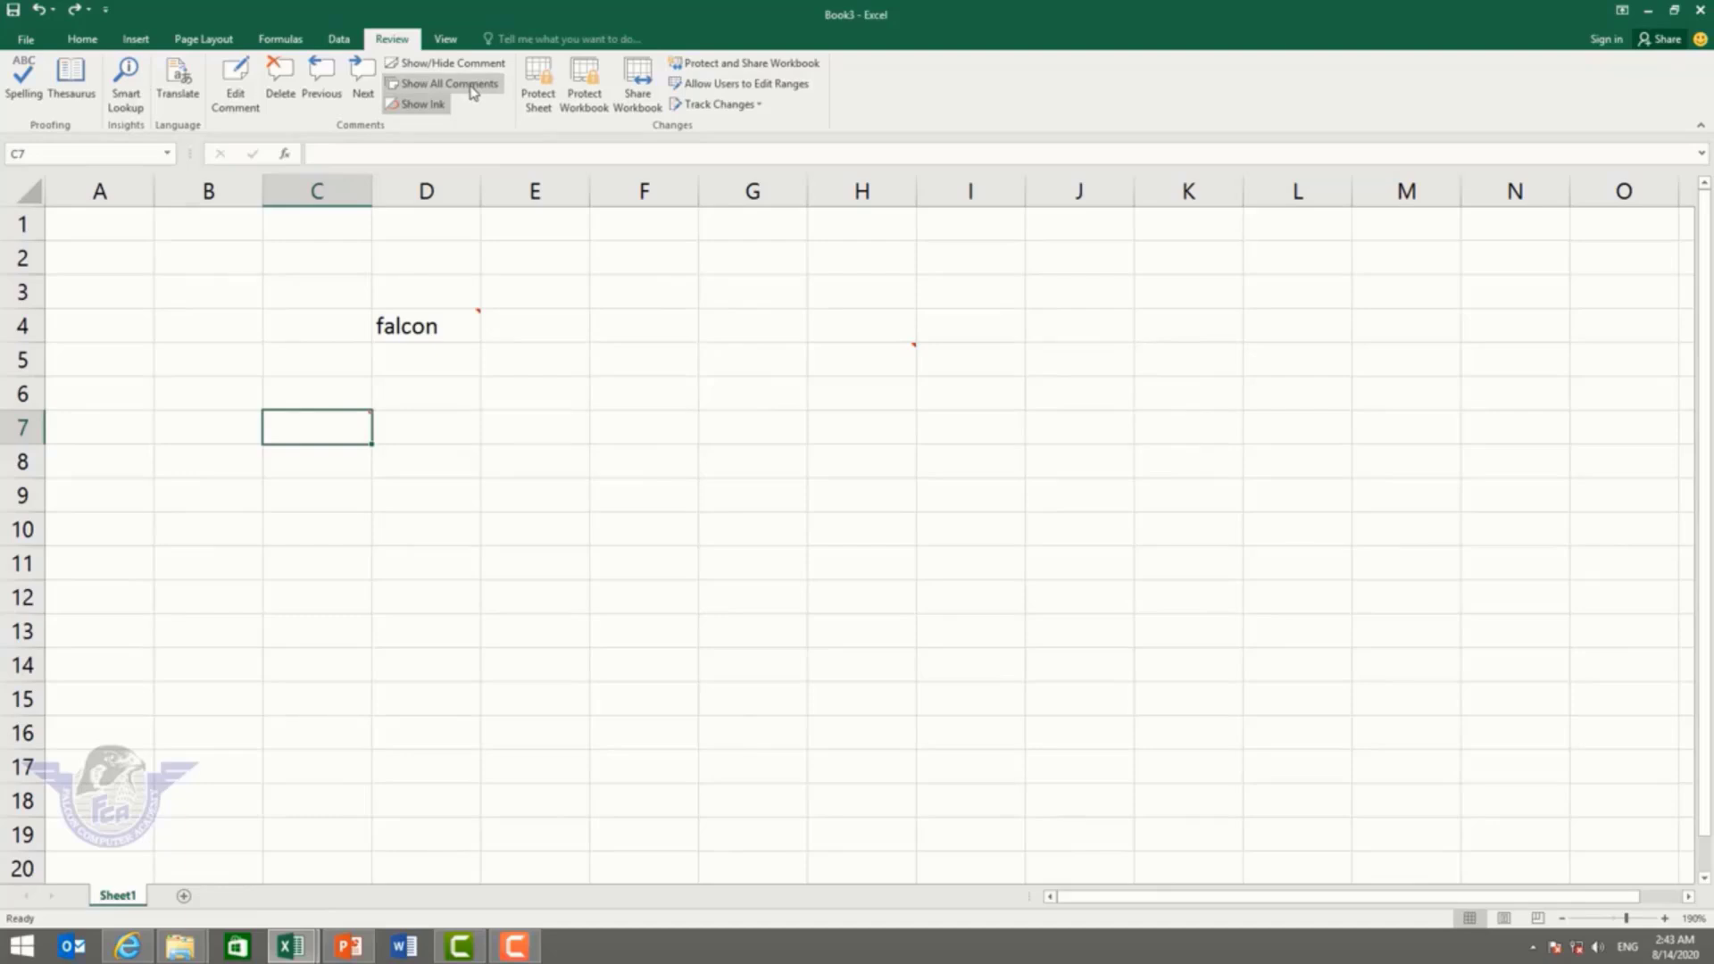
{"action": "left_click_drag", "start_coordinate": [978, 665], "coordinate": [265, 289]}
{"action": "left_click", "coordinate": [279, 78]}
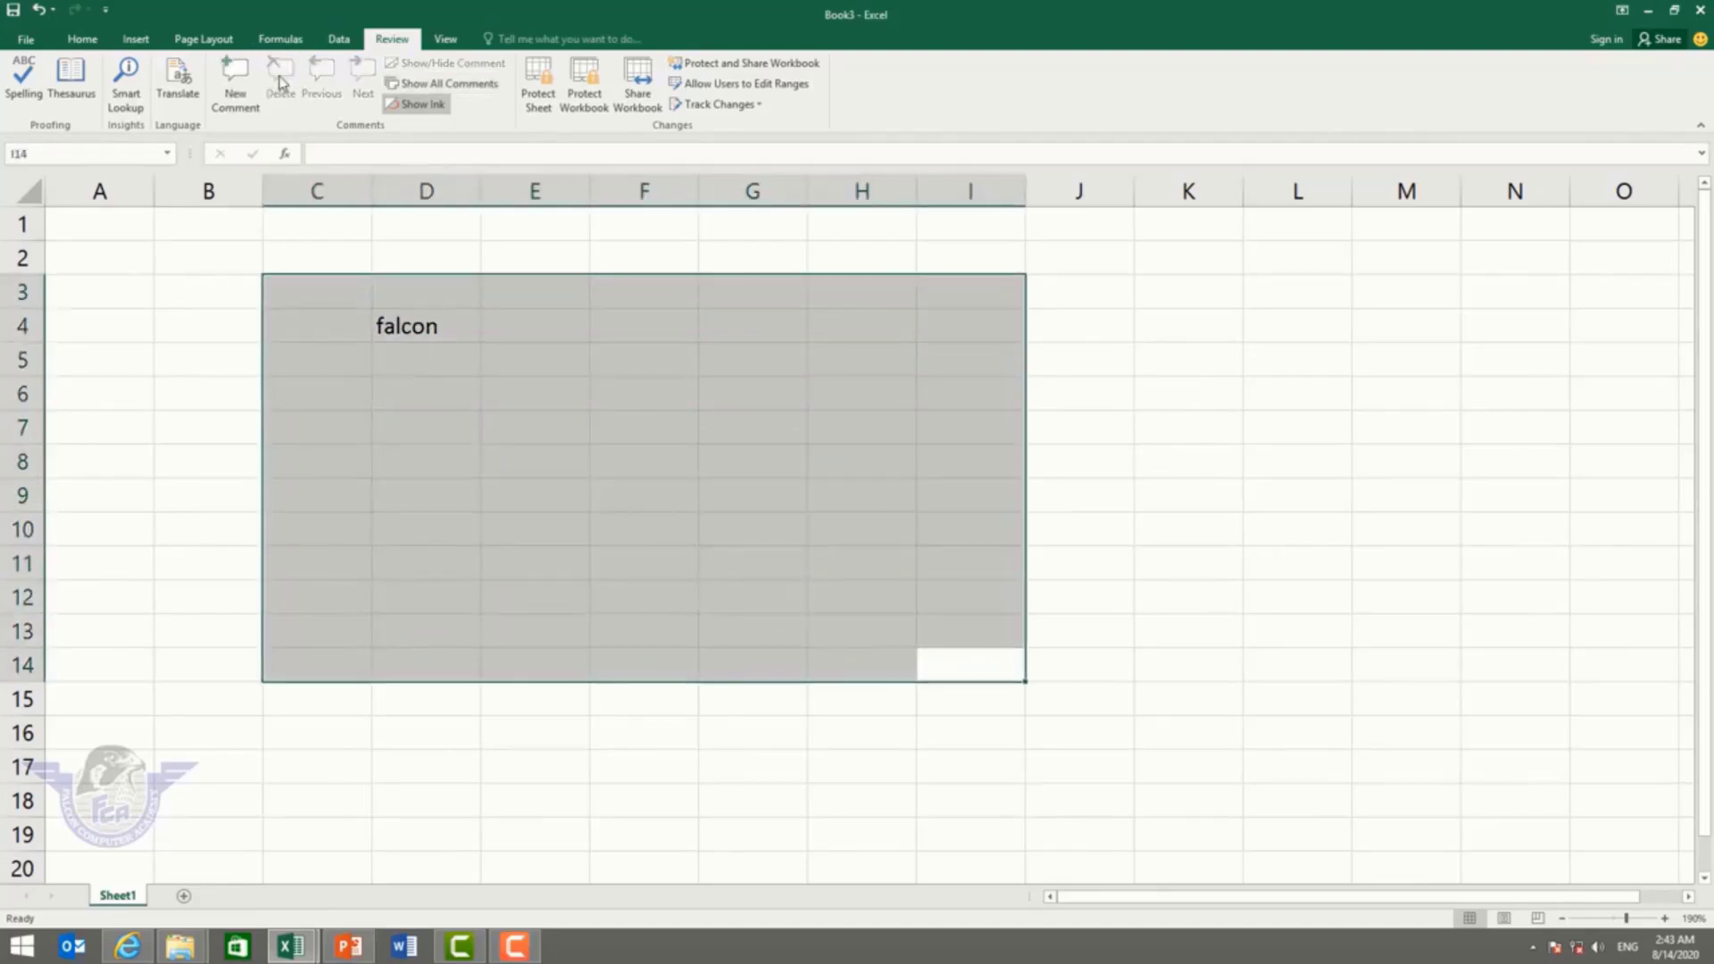
Step: Fill falcon down column D, then clear the block C7:E13
{"action": "left_click", "coordinate": [625, 357]}
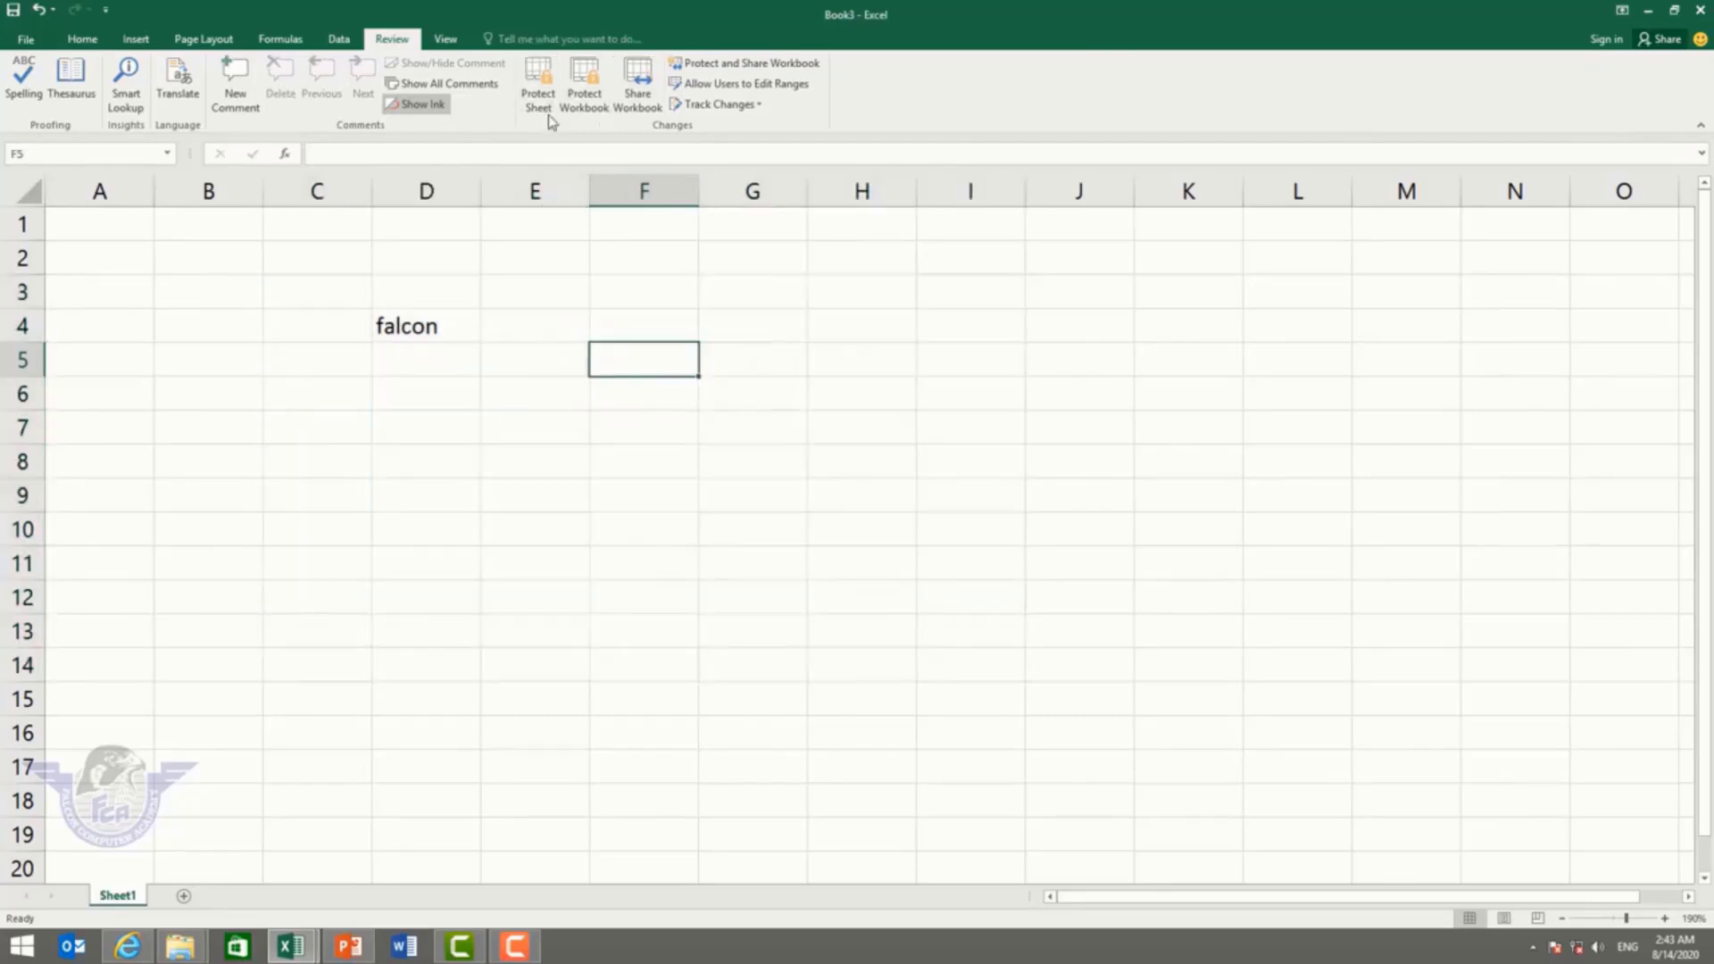
{"action": "left_click", "coordinate": [445, 326]}
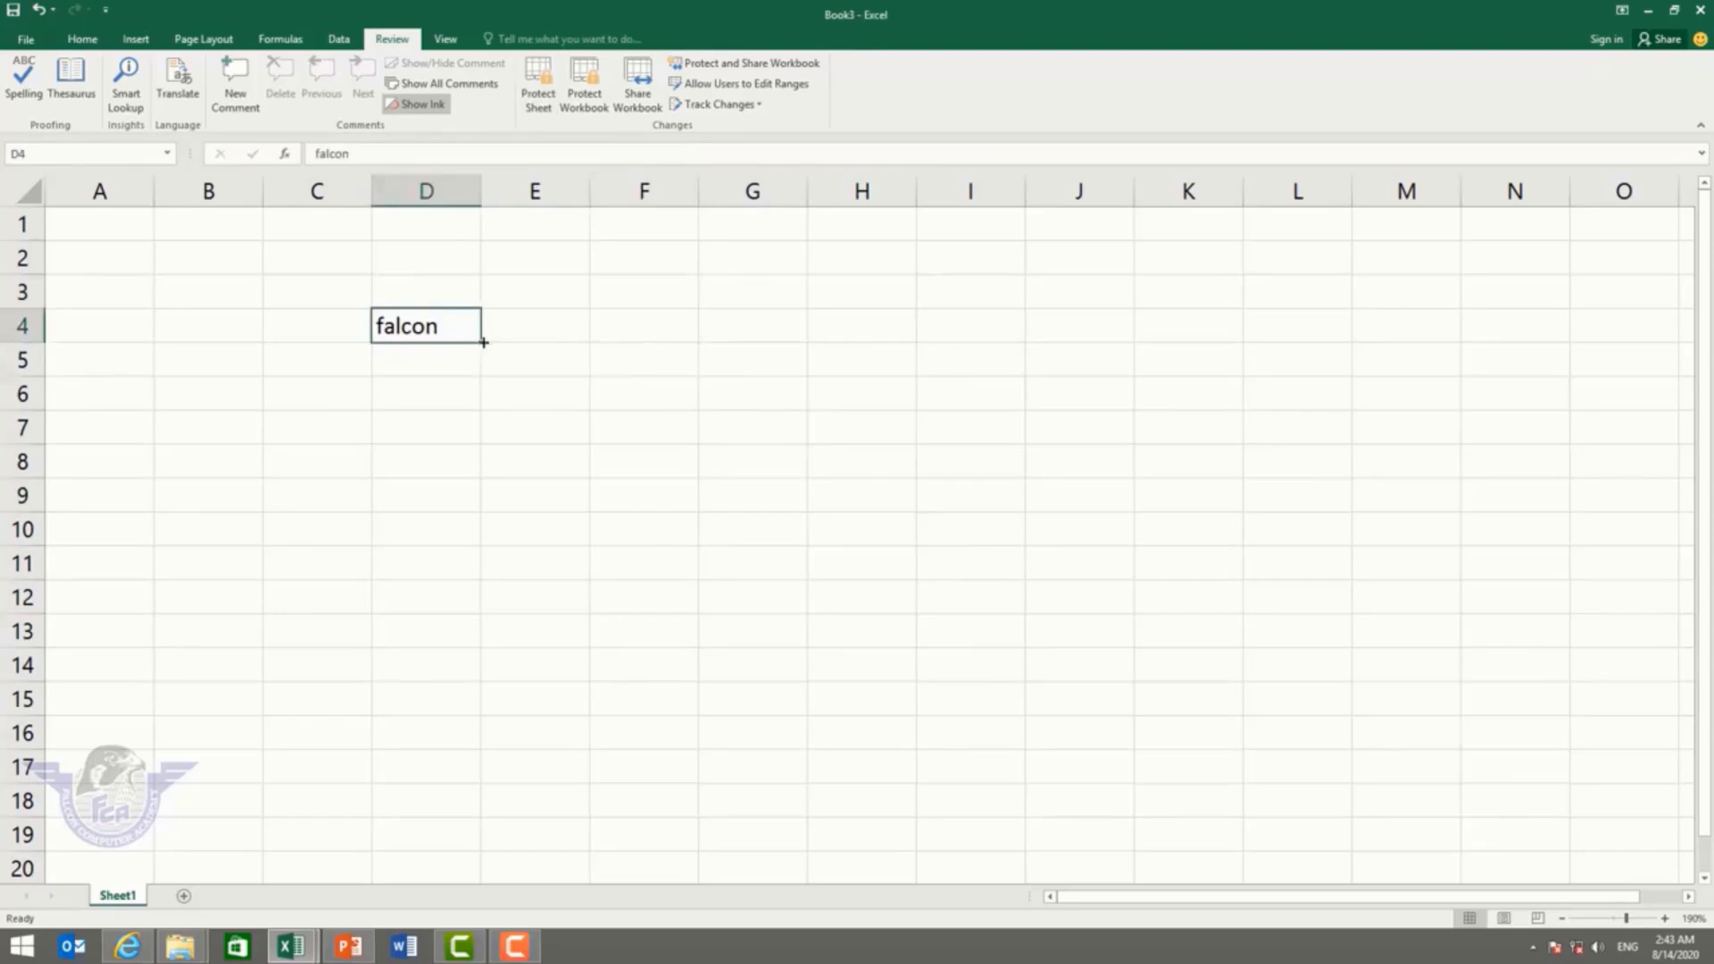
{"action": "left_click_drag", "start_coordinate": [483, 343], "coordinate": [497, 623]}
{"action": "left_click_drag", "start_coordinate": [600, 529], "coordinate": [555, 518]}
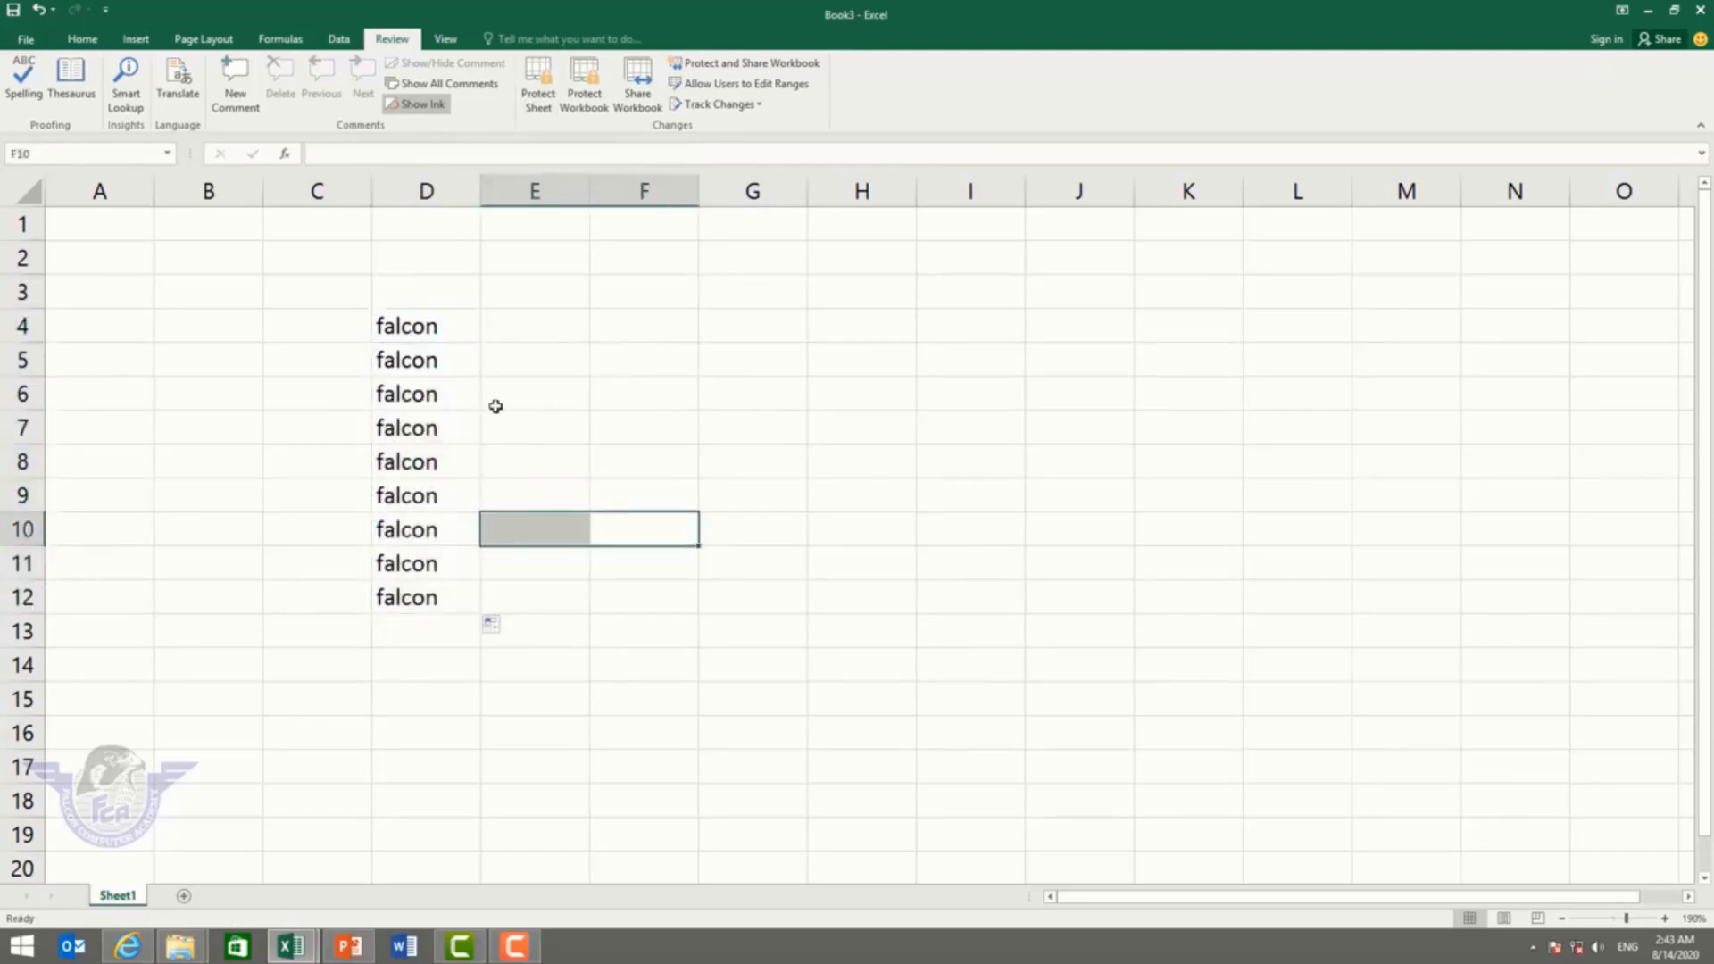
{"action": "left_click_drag", "start_coordinate": [497, 420], "coordinate": [264, 635]}
{"action": "key", "text": "Delete"}
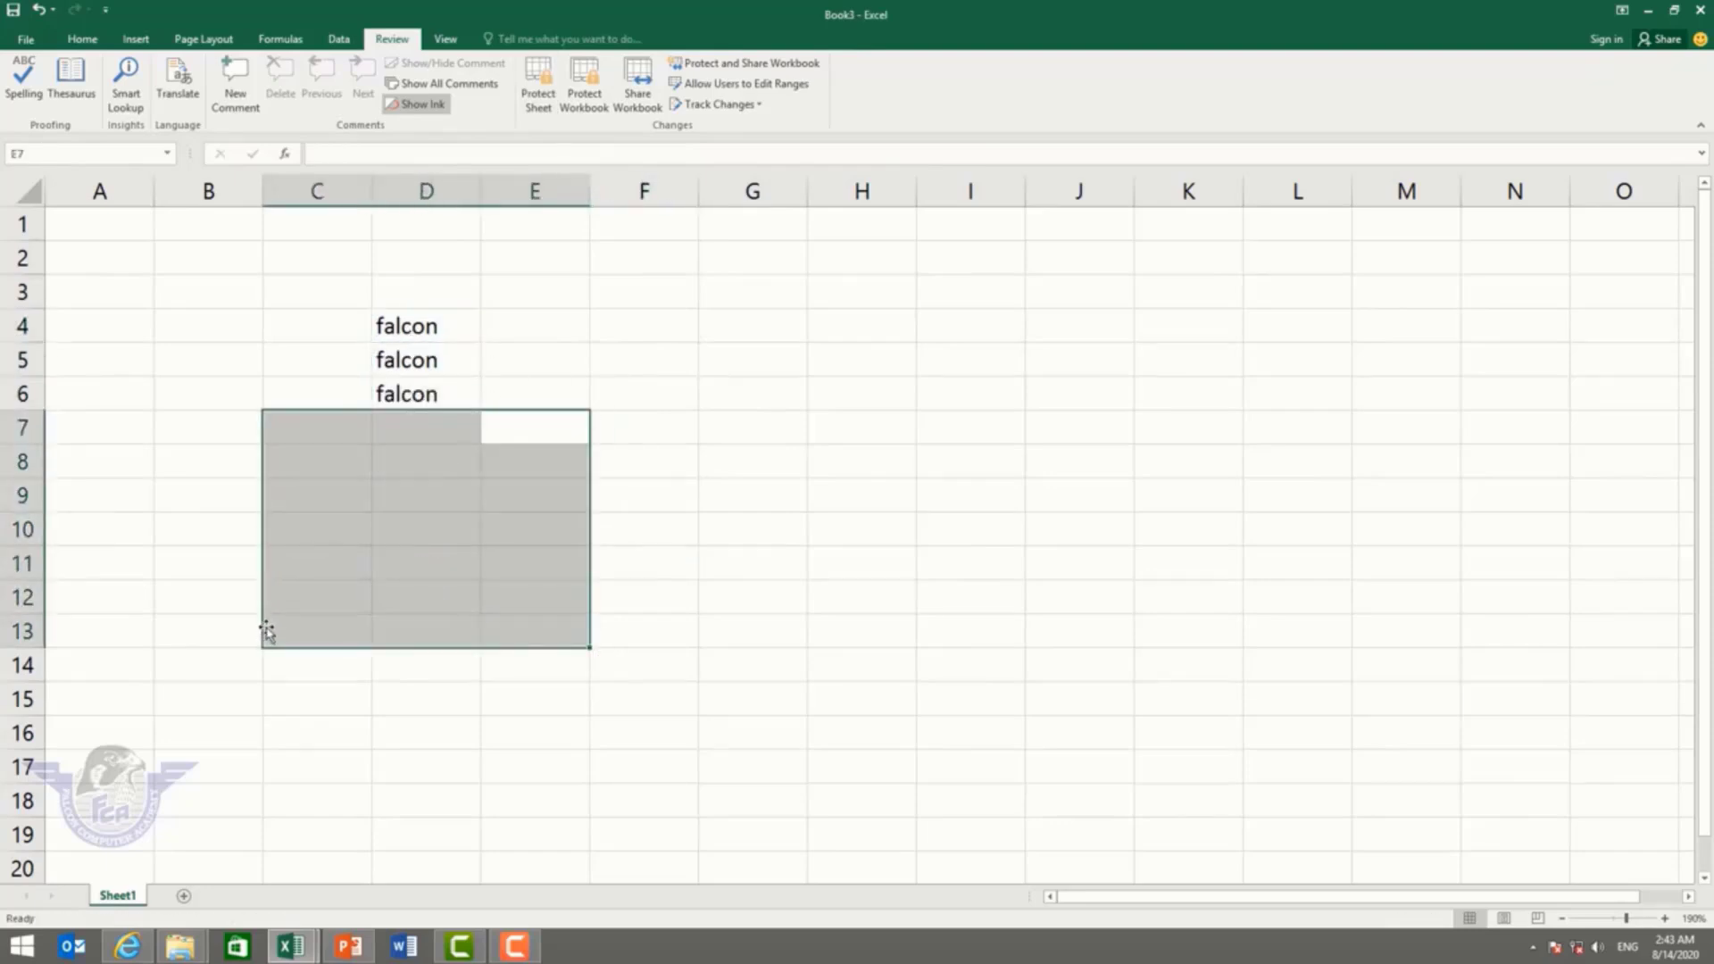
Step: Enter asad in cell D8
{"action": "left_click", "coordinate": [433, 478]}
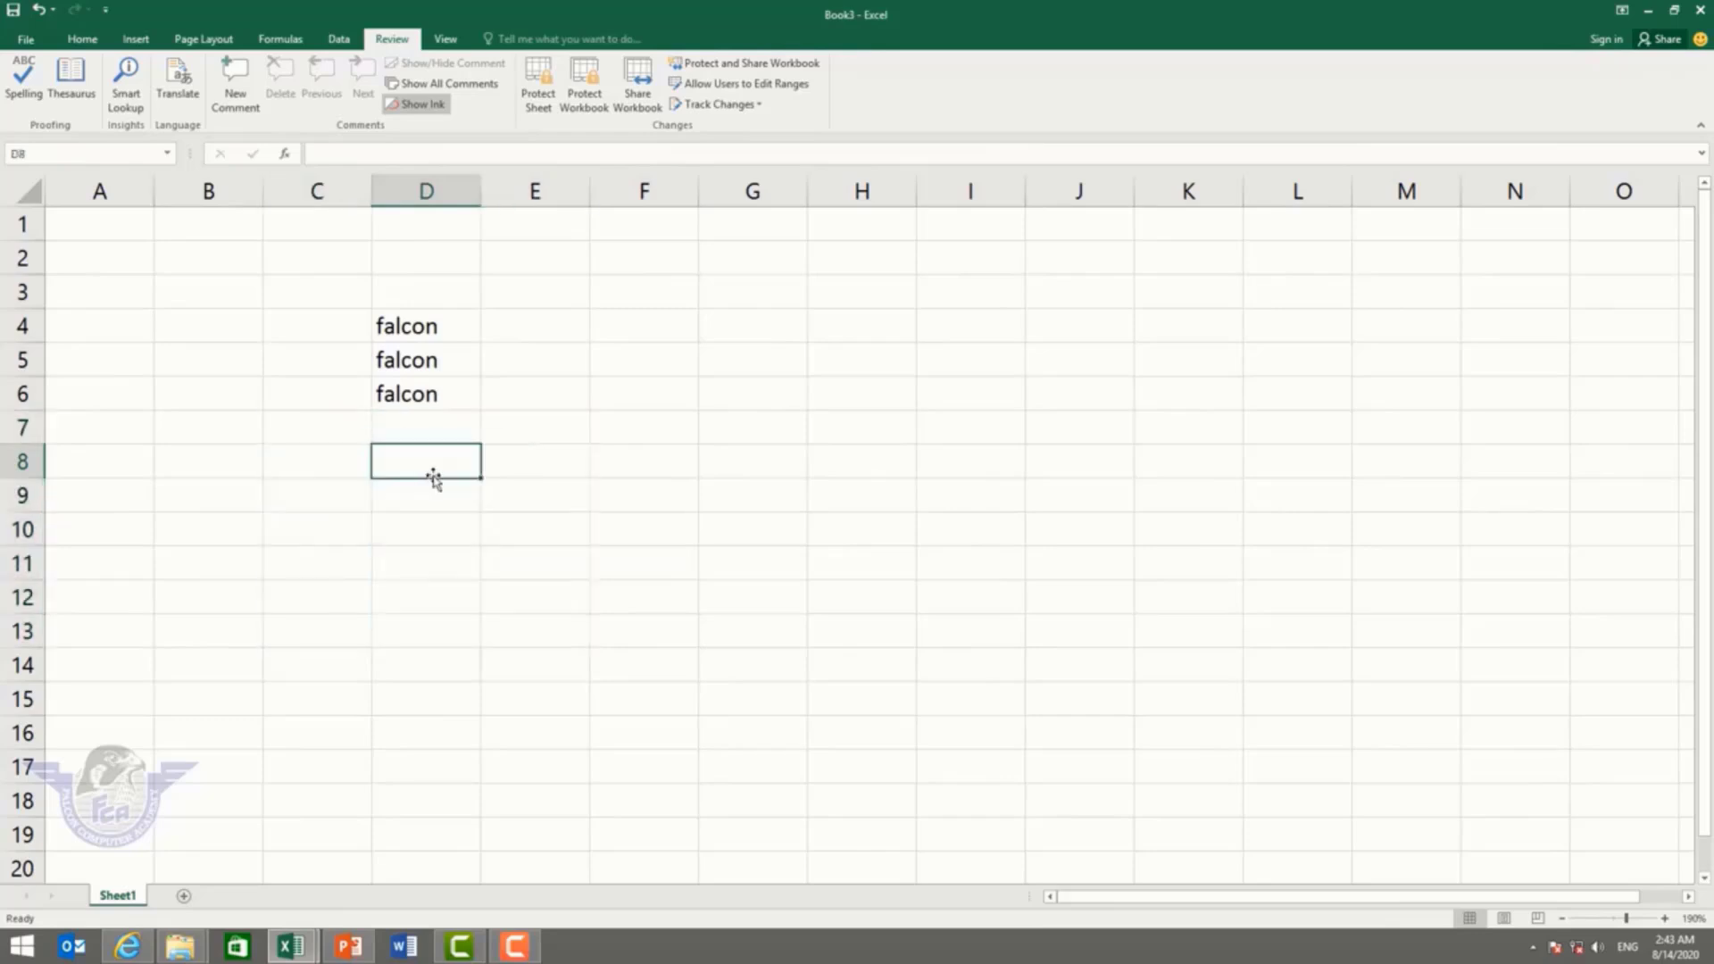
{"action": "type", "text": "asad"}
{"action": "left_click", "coordinate": [639, 440]}
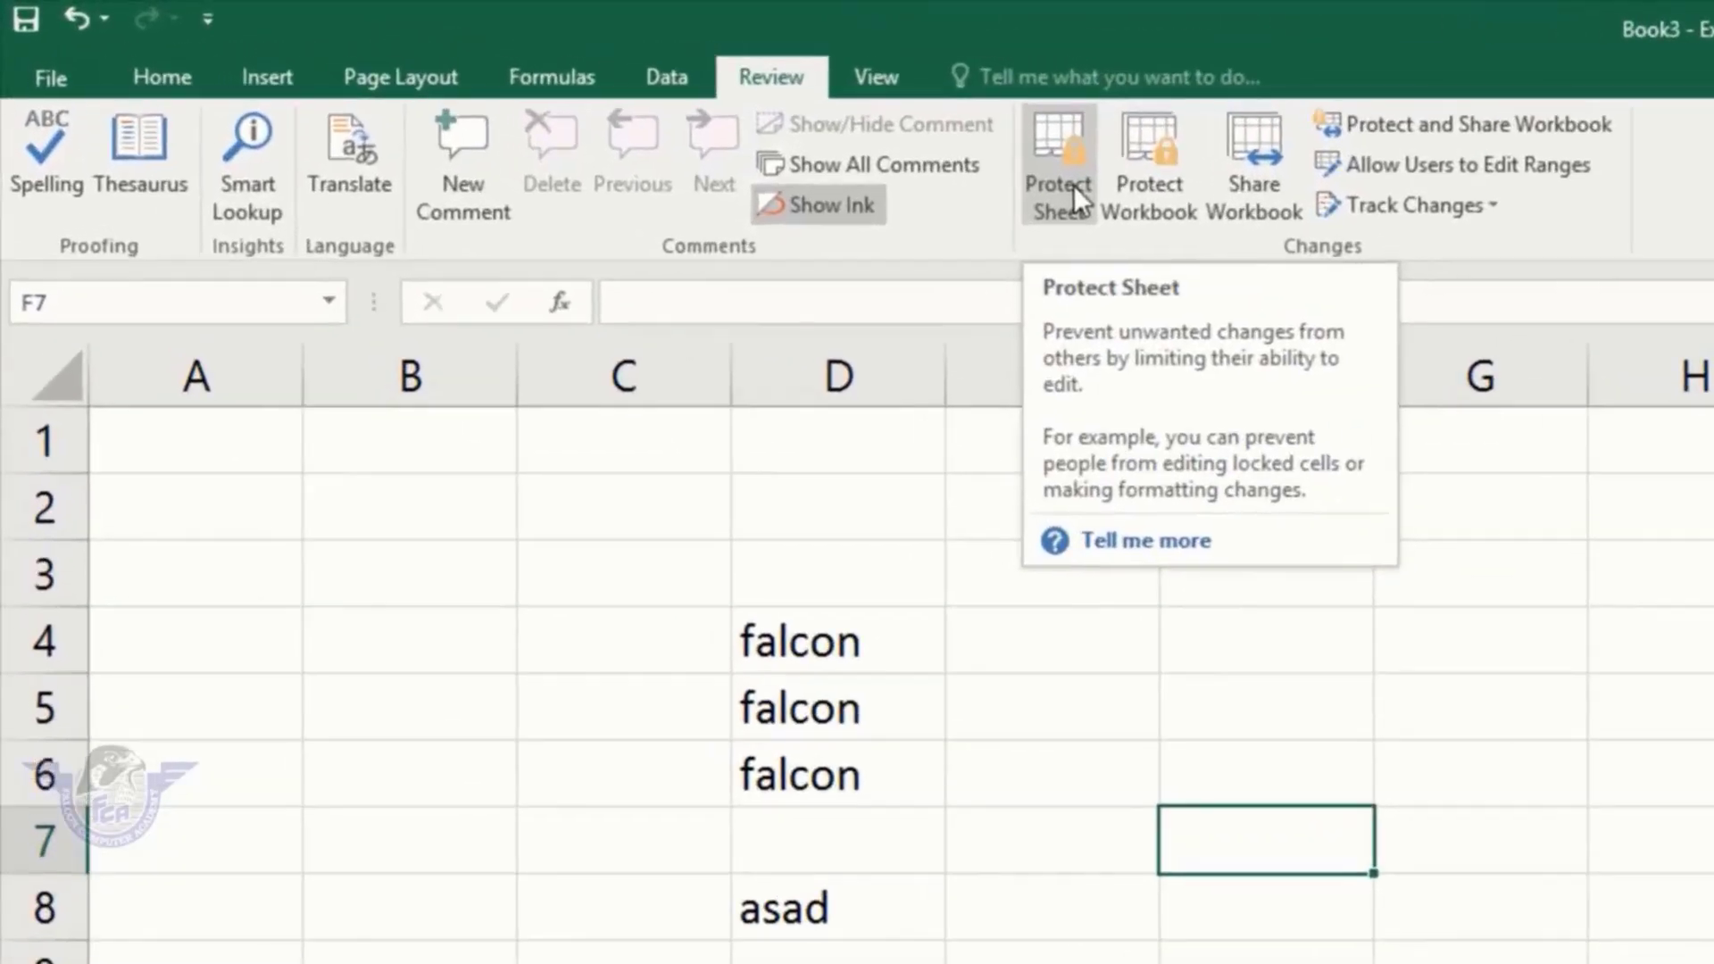
{"action": "left_click", "coordinate": [542, 98]}
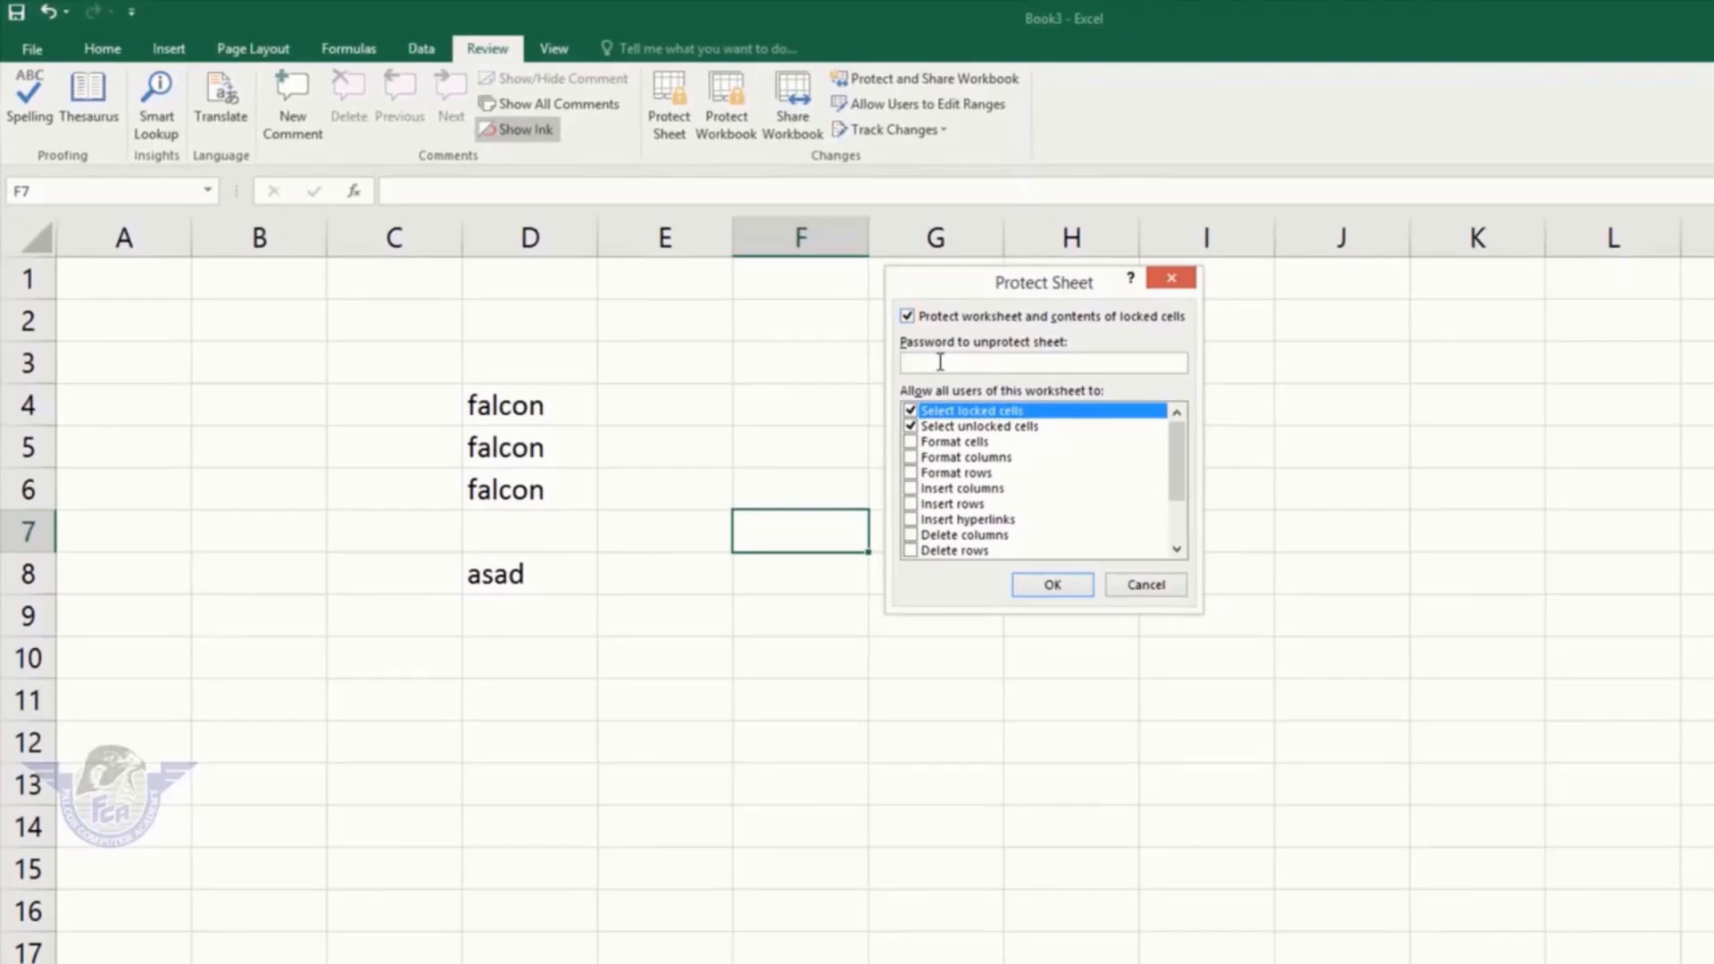
{"action": "type", "text": "123"}
{"action": "key", "text": "Return"}
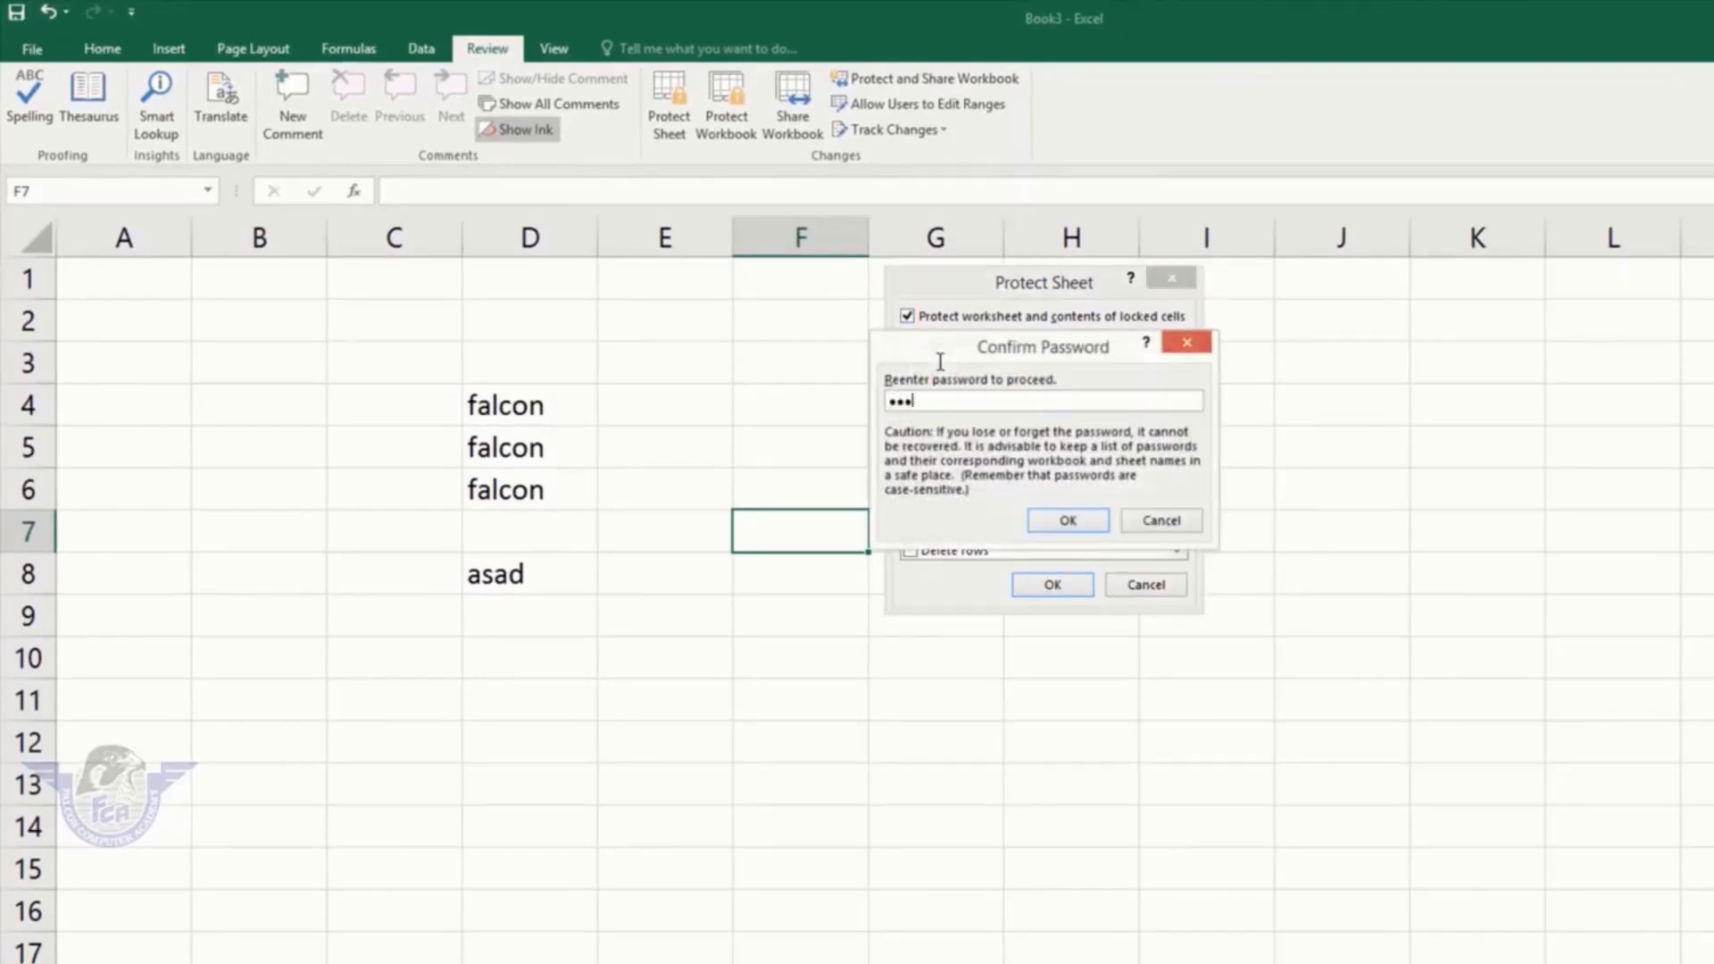
{"action": "key", "text": "Return"}
{"action": "left_click_drag", "start_coordinate": [793, 364], "coordinate": [364, 637]}
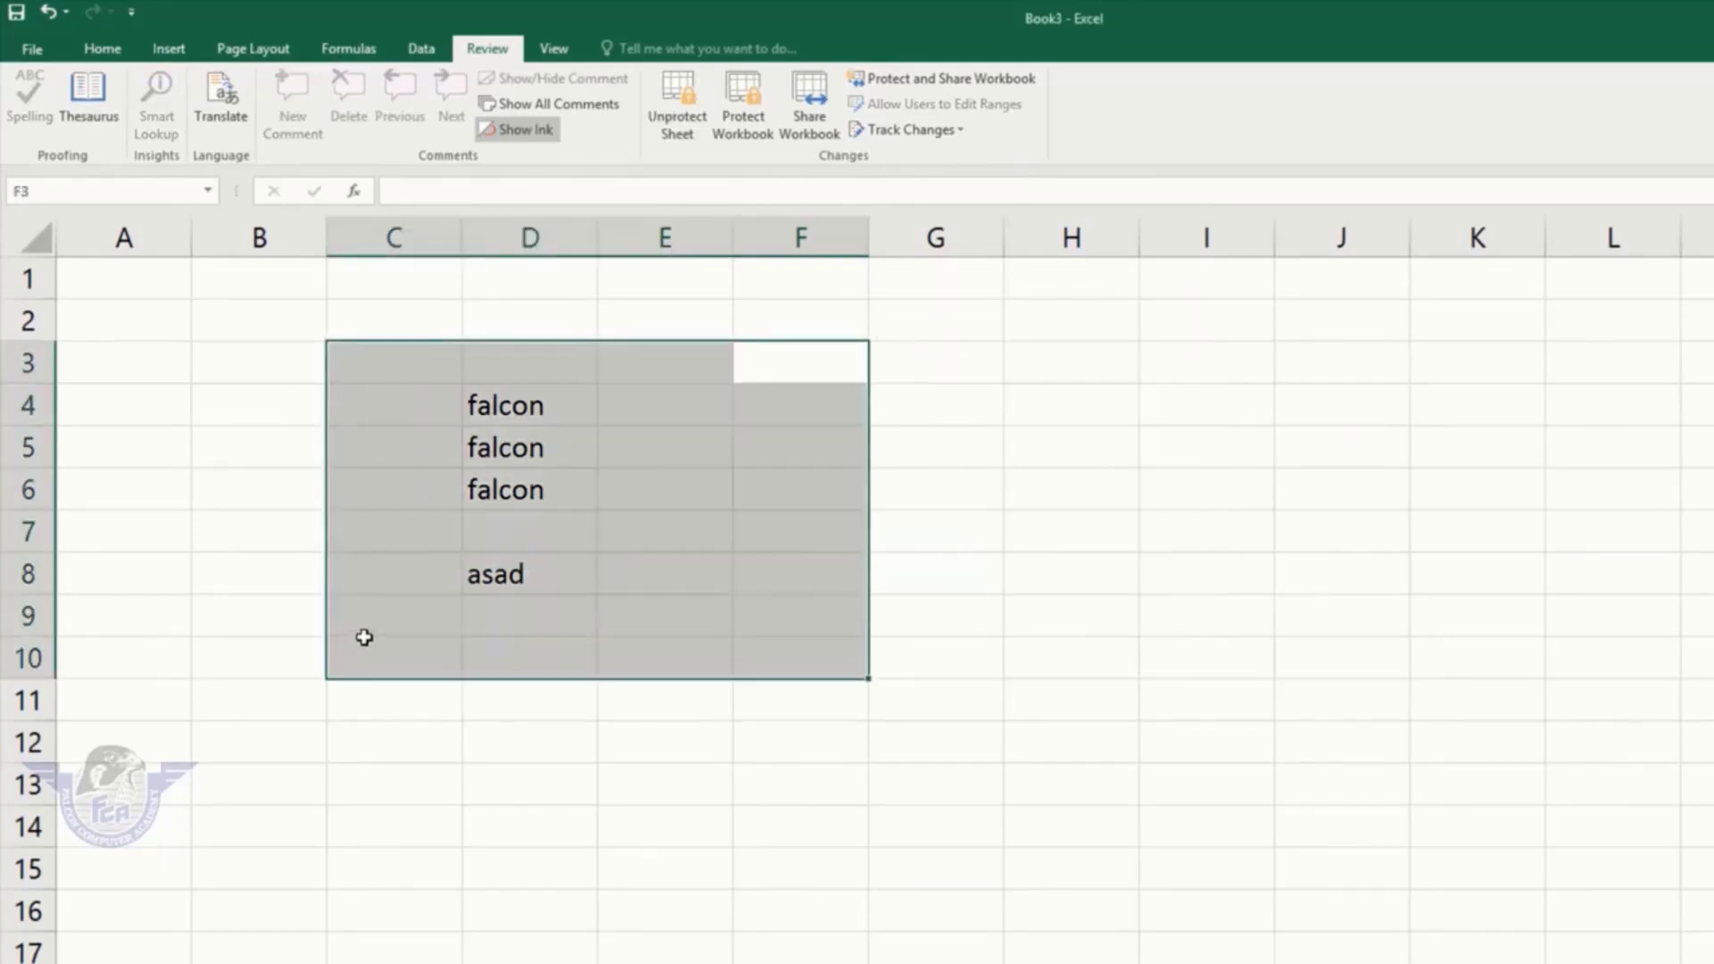
{"action": "key", "text": "Delete"}
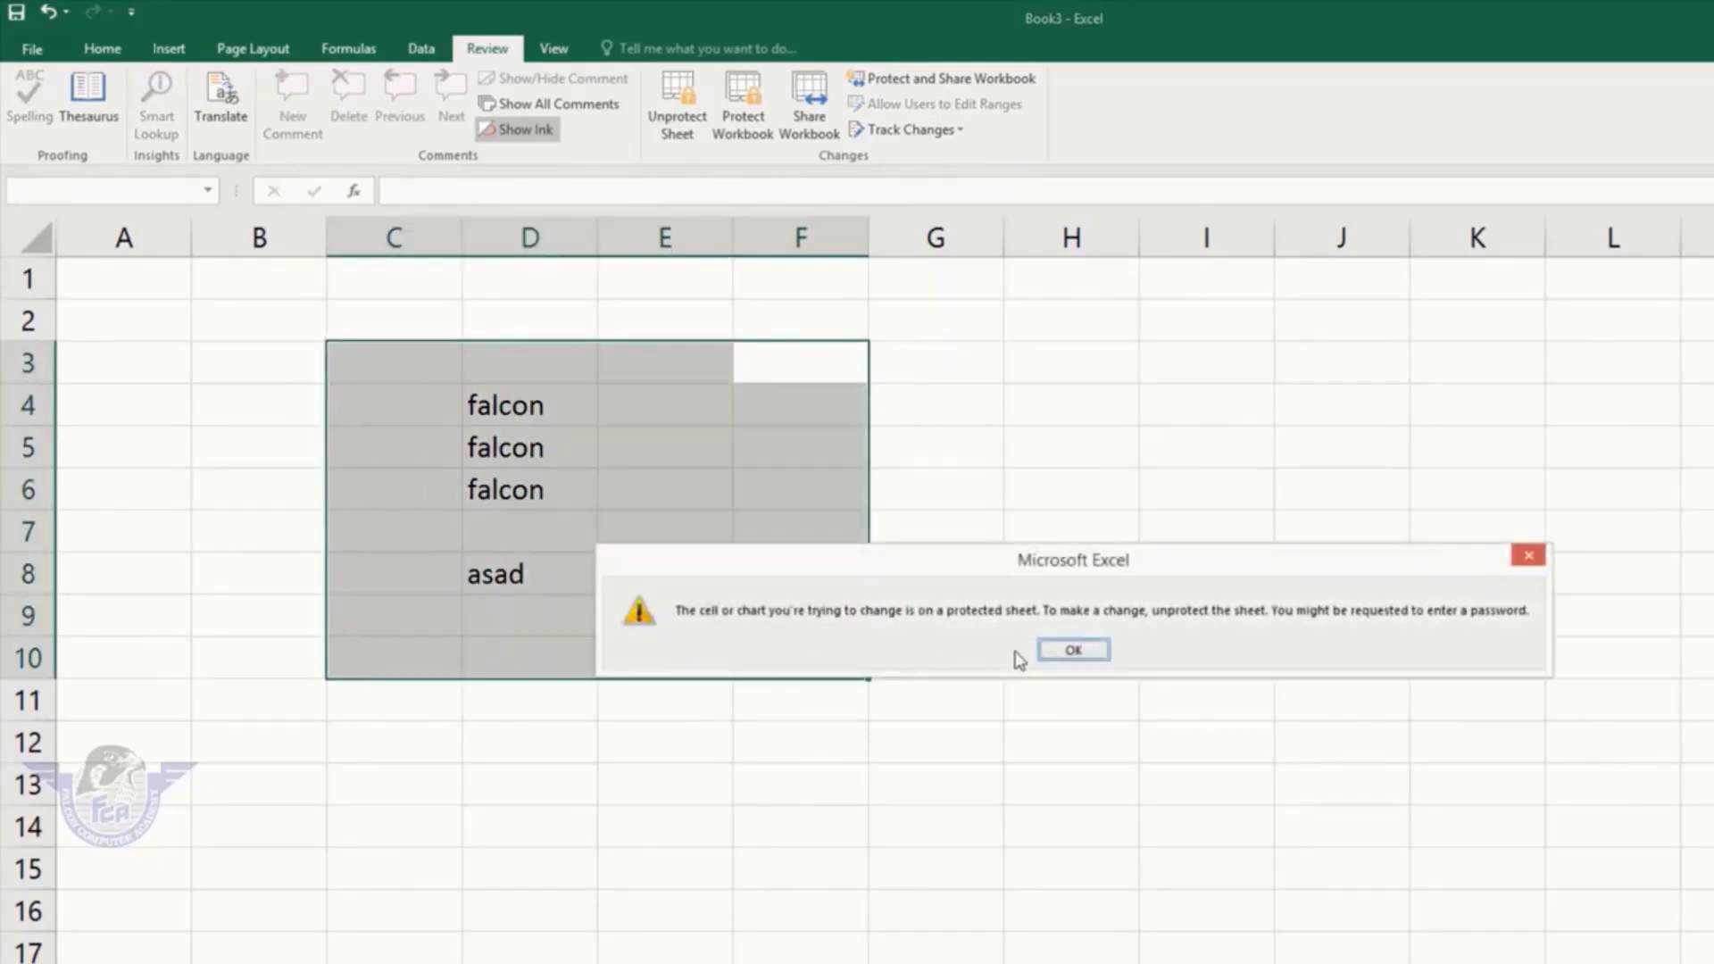
{"action": "left_click", "coordinate": [1074, 649]}
{"action": "left_click", "coordinate": [931, 585]}
{"action": "key", "text": "Delete"}
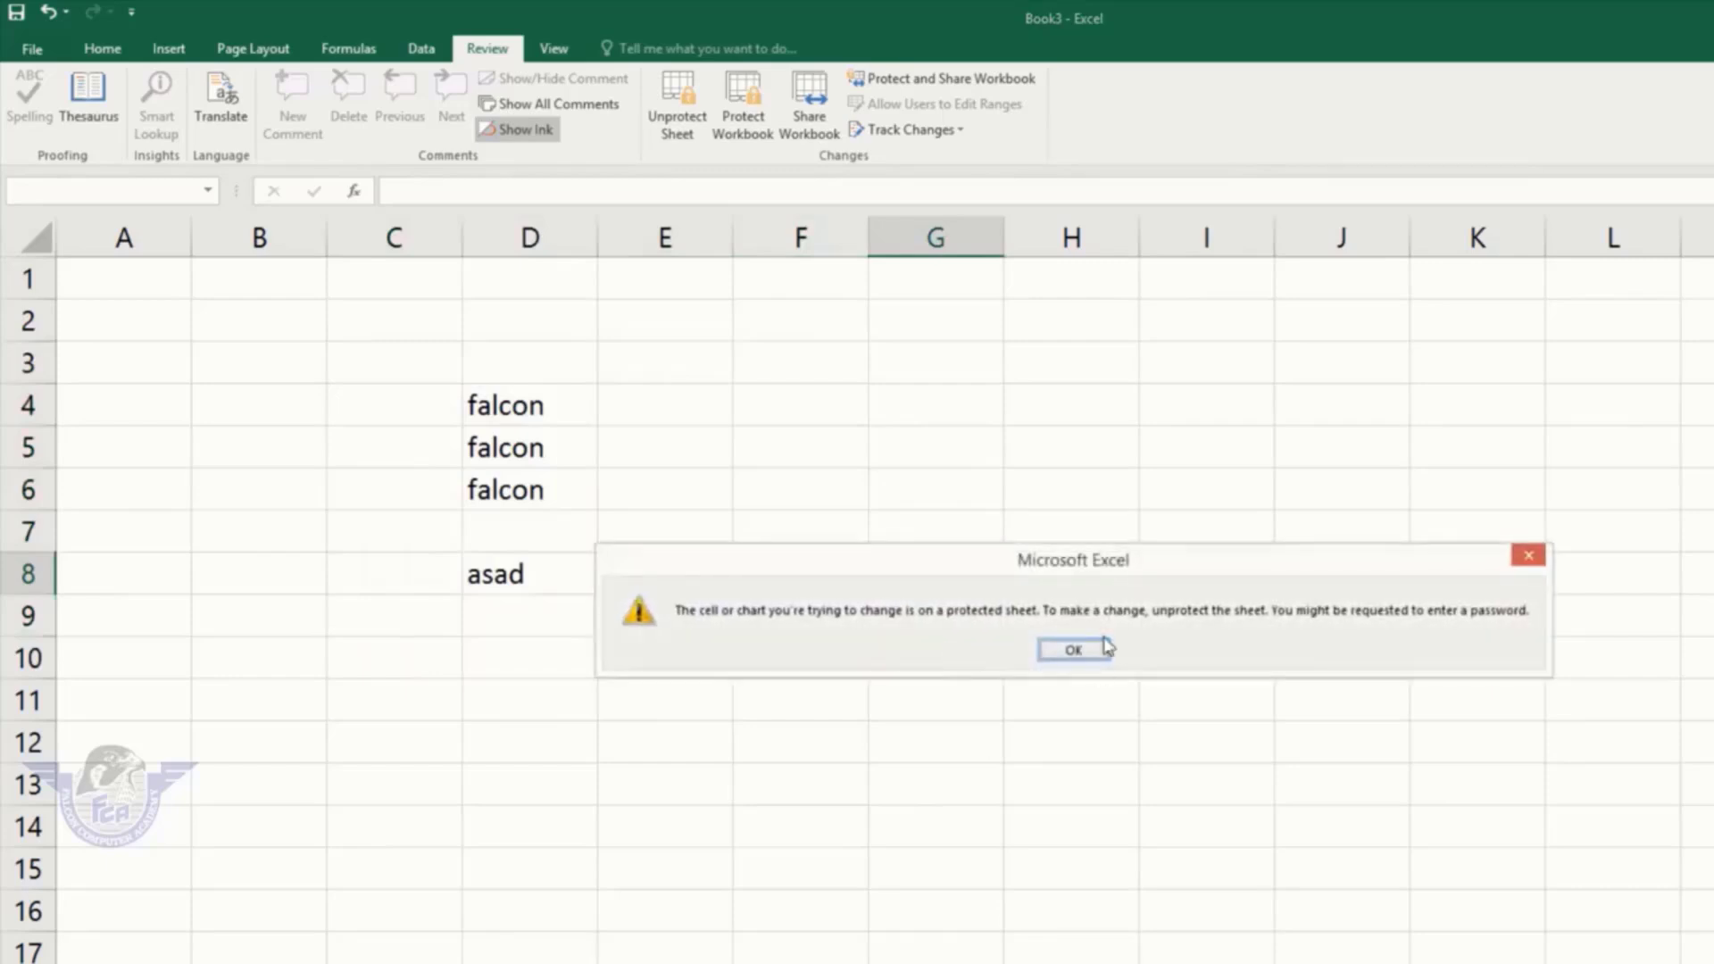
{"action": "left_click", "coordinate": [1076, 649]}
{"action": "left_click", "coordinate": [842, 575]}
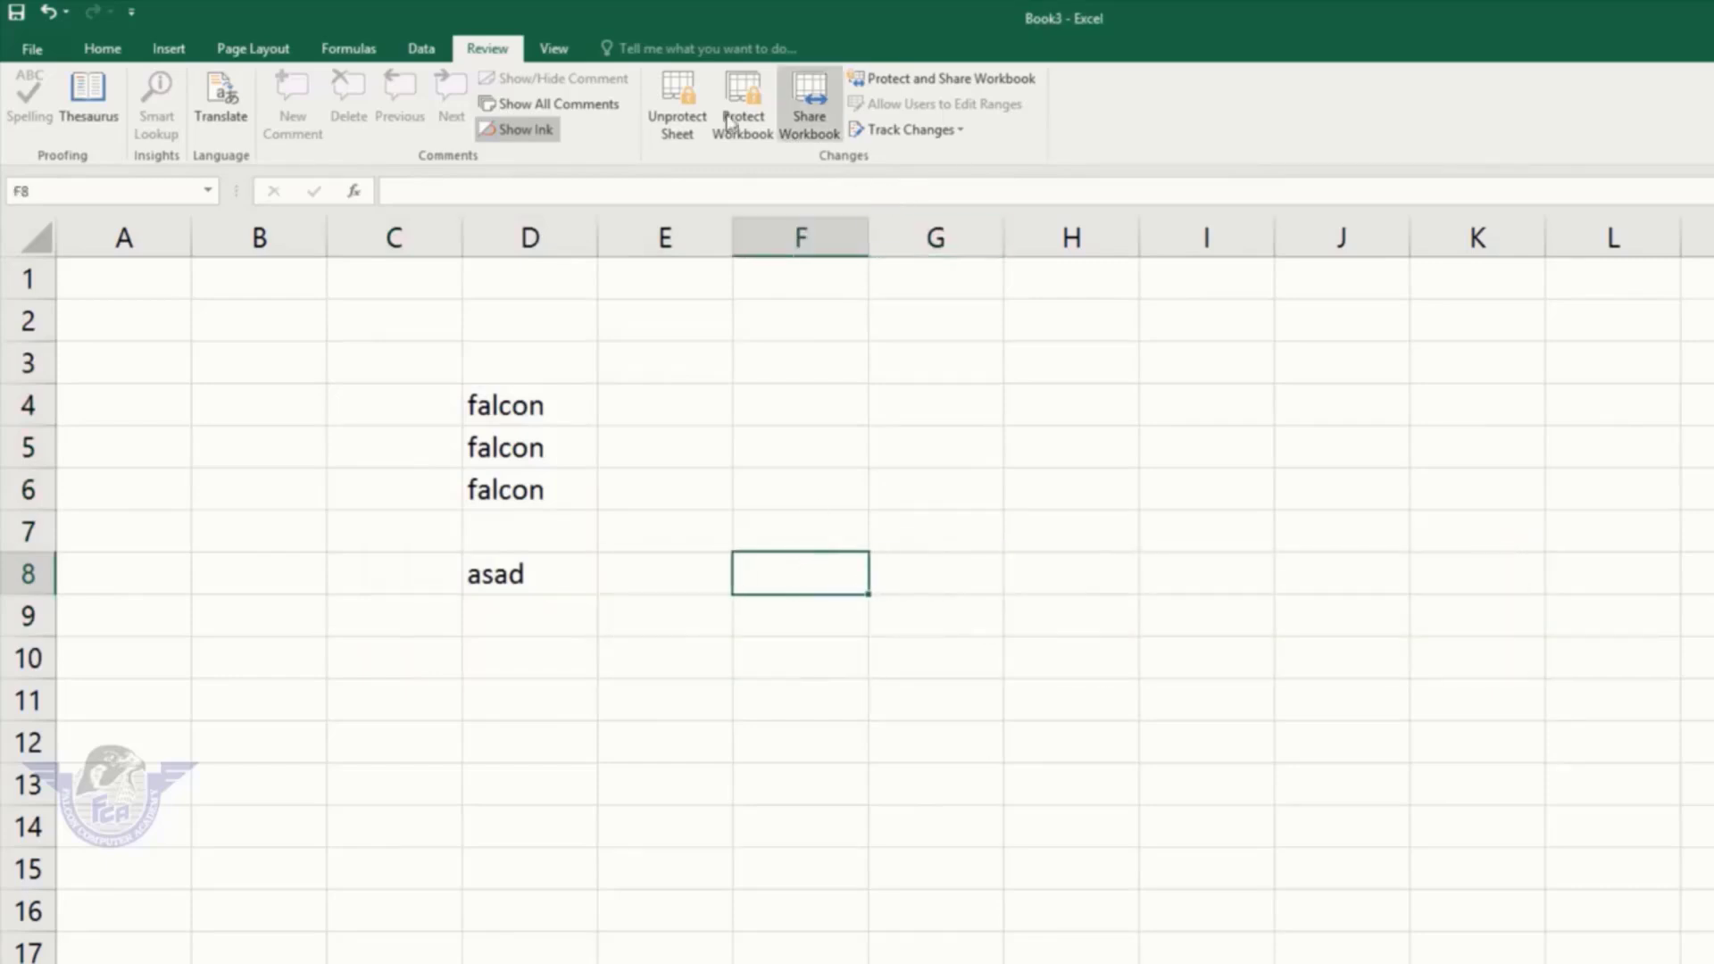
{"action": "left_click", "coordinate": [678, 99]}
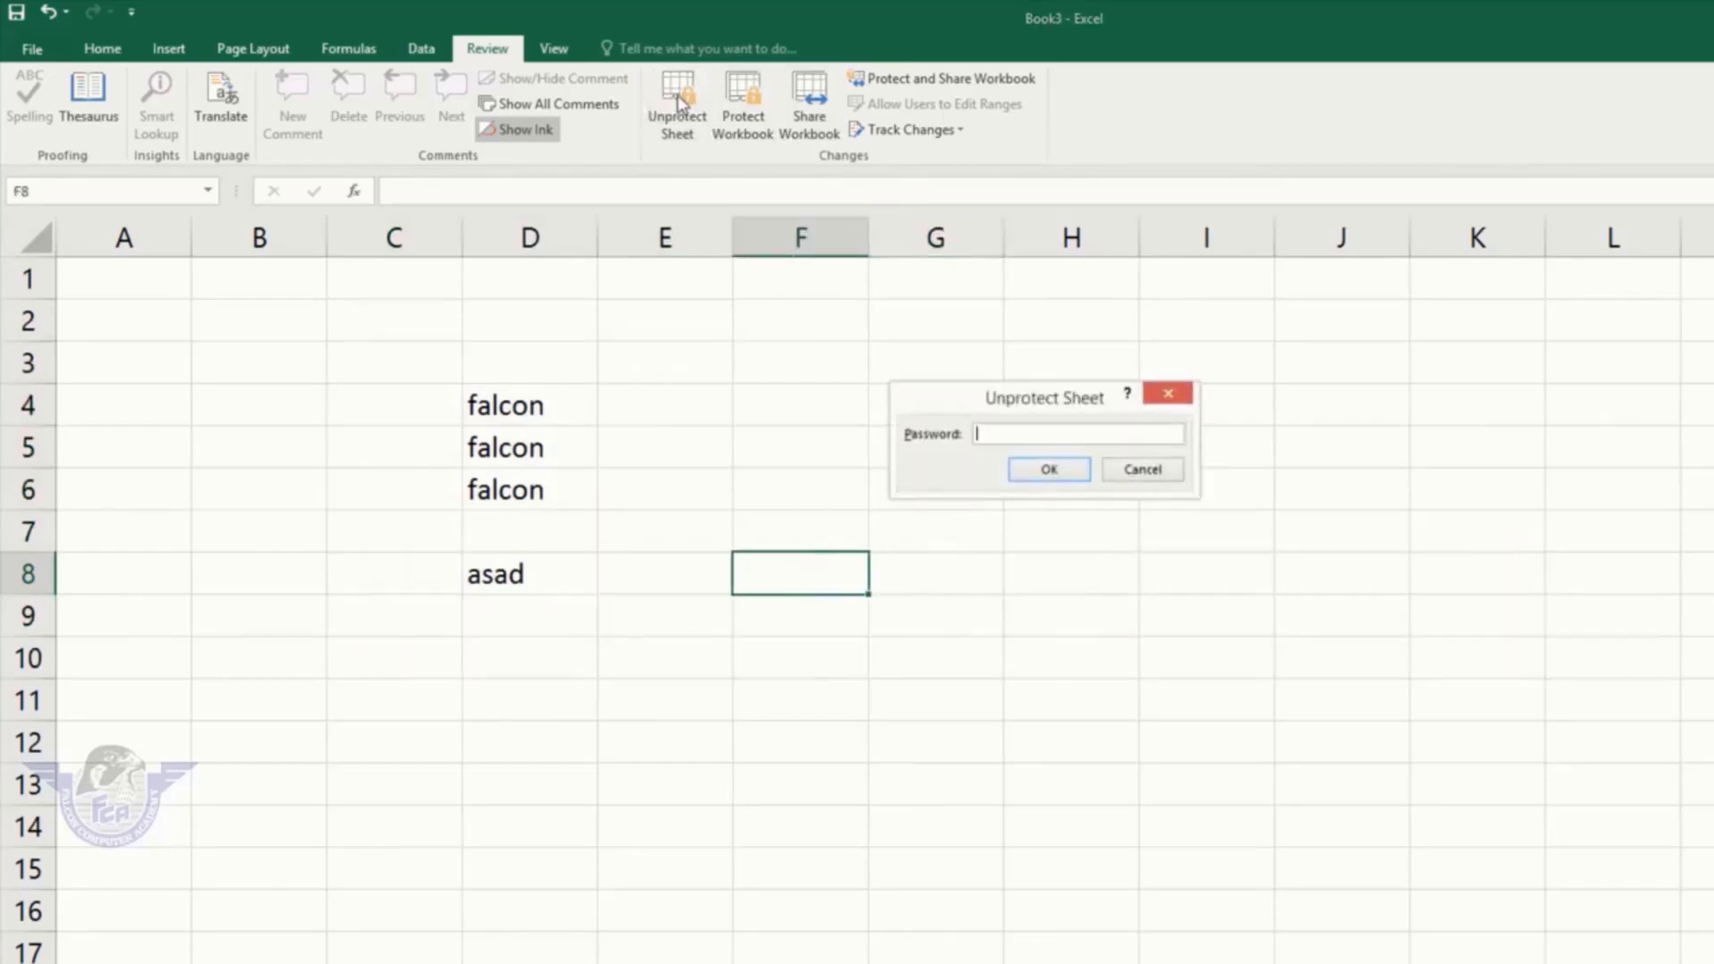
{"action": "key", "text": "Return"}
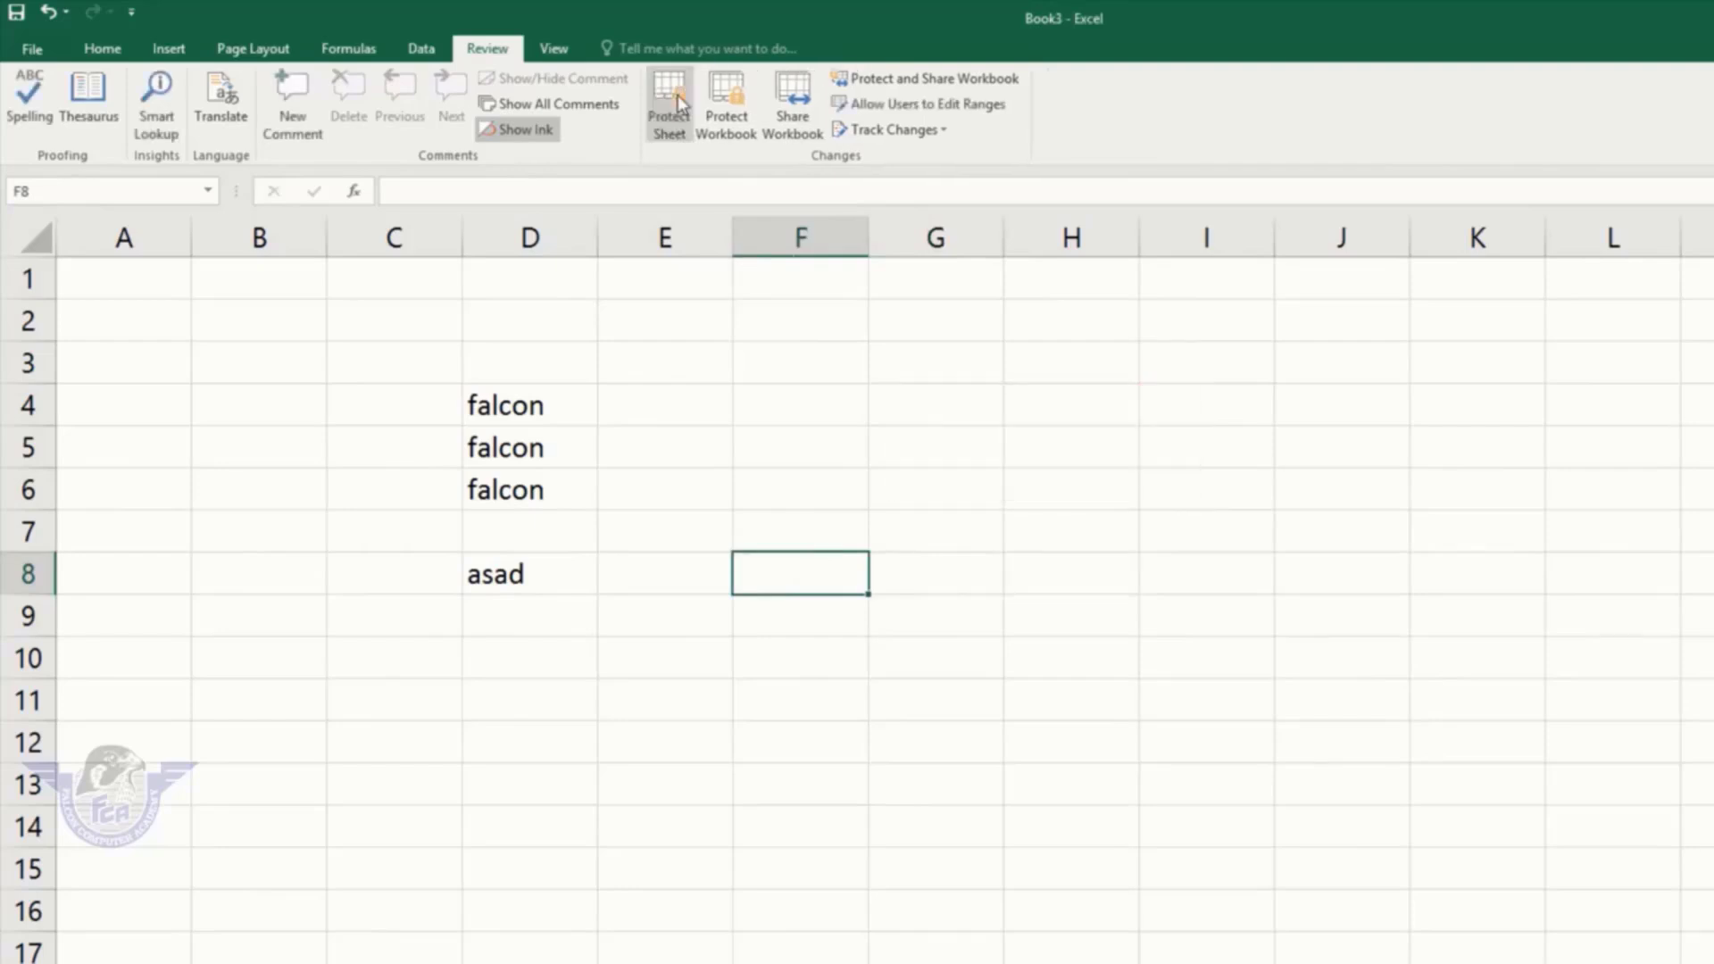
Step: Clear the falcon and asad entries from D5:F8
{"action": "left_click", "coordinate": [614, 409]}
{"action": "left_click_drag", "start_coordinate": [768, 464], "coordinate": [501, 566]}
{"action": "key", "text": "Delete"}
Step: Enter sd in B7 and sdfsd in D8
{"action": "left_click", "coordinate": [234, 529]}
{"action": "type", "text": "sd"}
{"action": "left_click", "coordinate": [528, 576]}
{"action": "type", "text": "sdfsd"}
{"action": "left_click", "coordinate": [665, 616]}
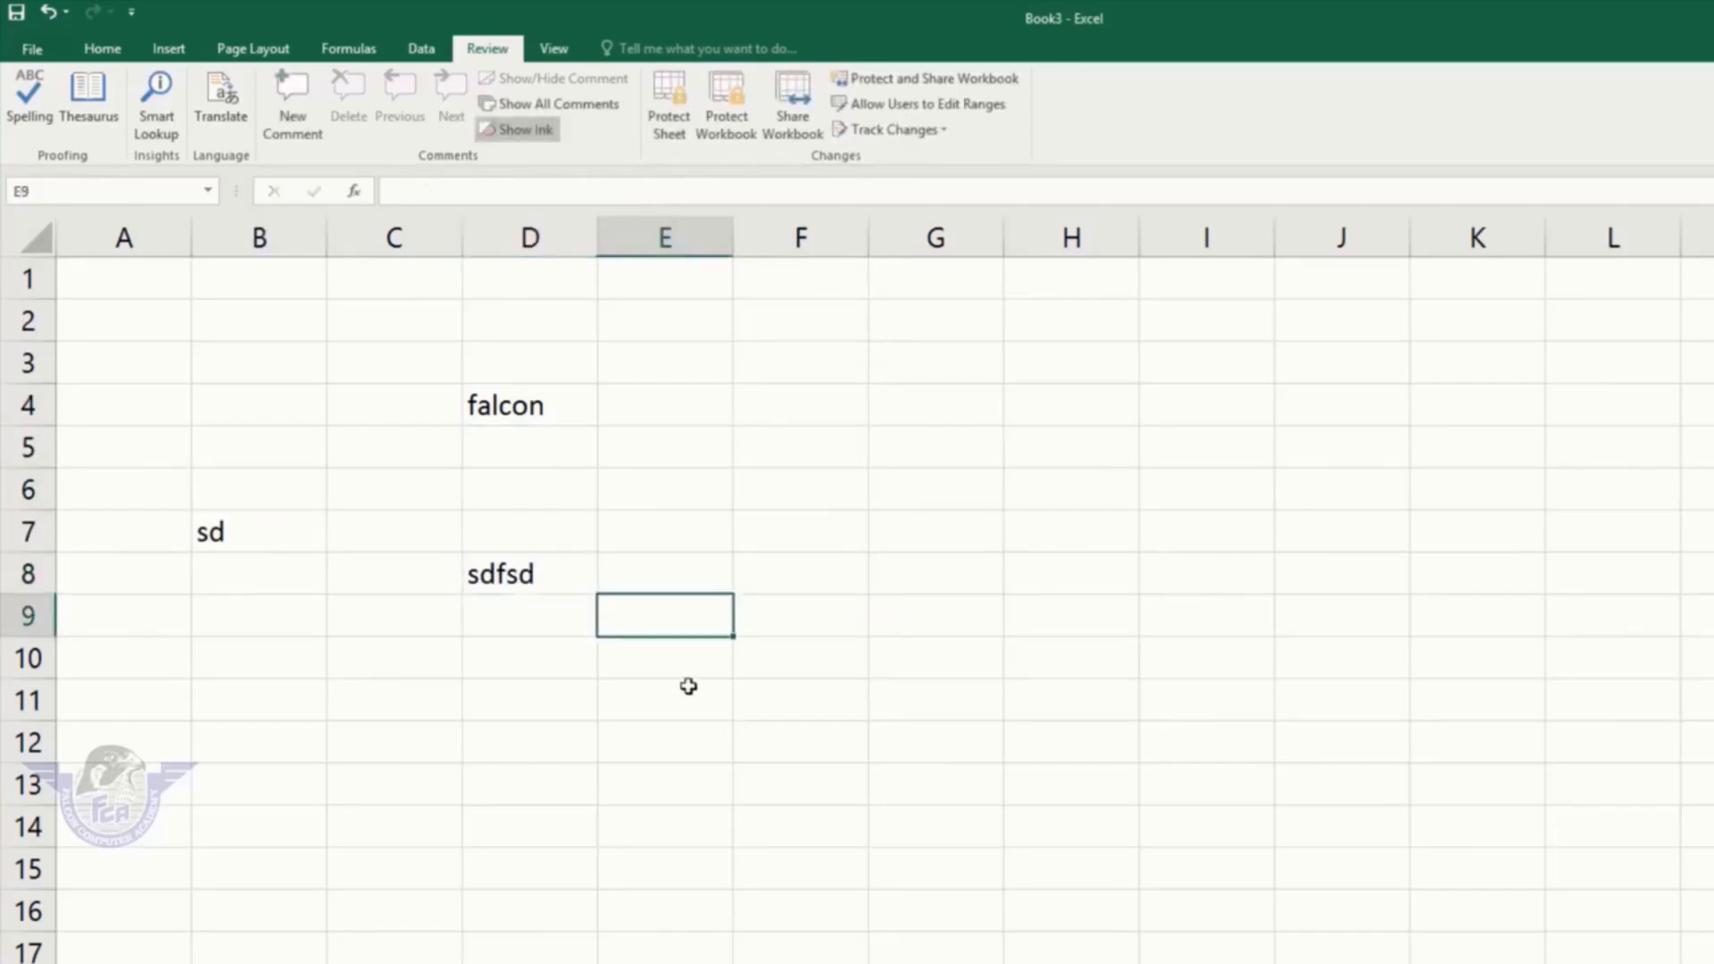
{"action": "left_click", "coordinate": [688, 691]}
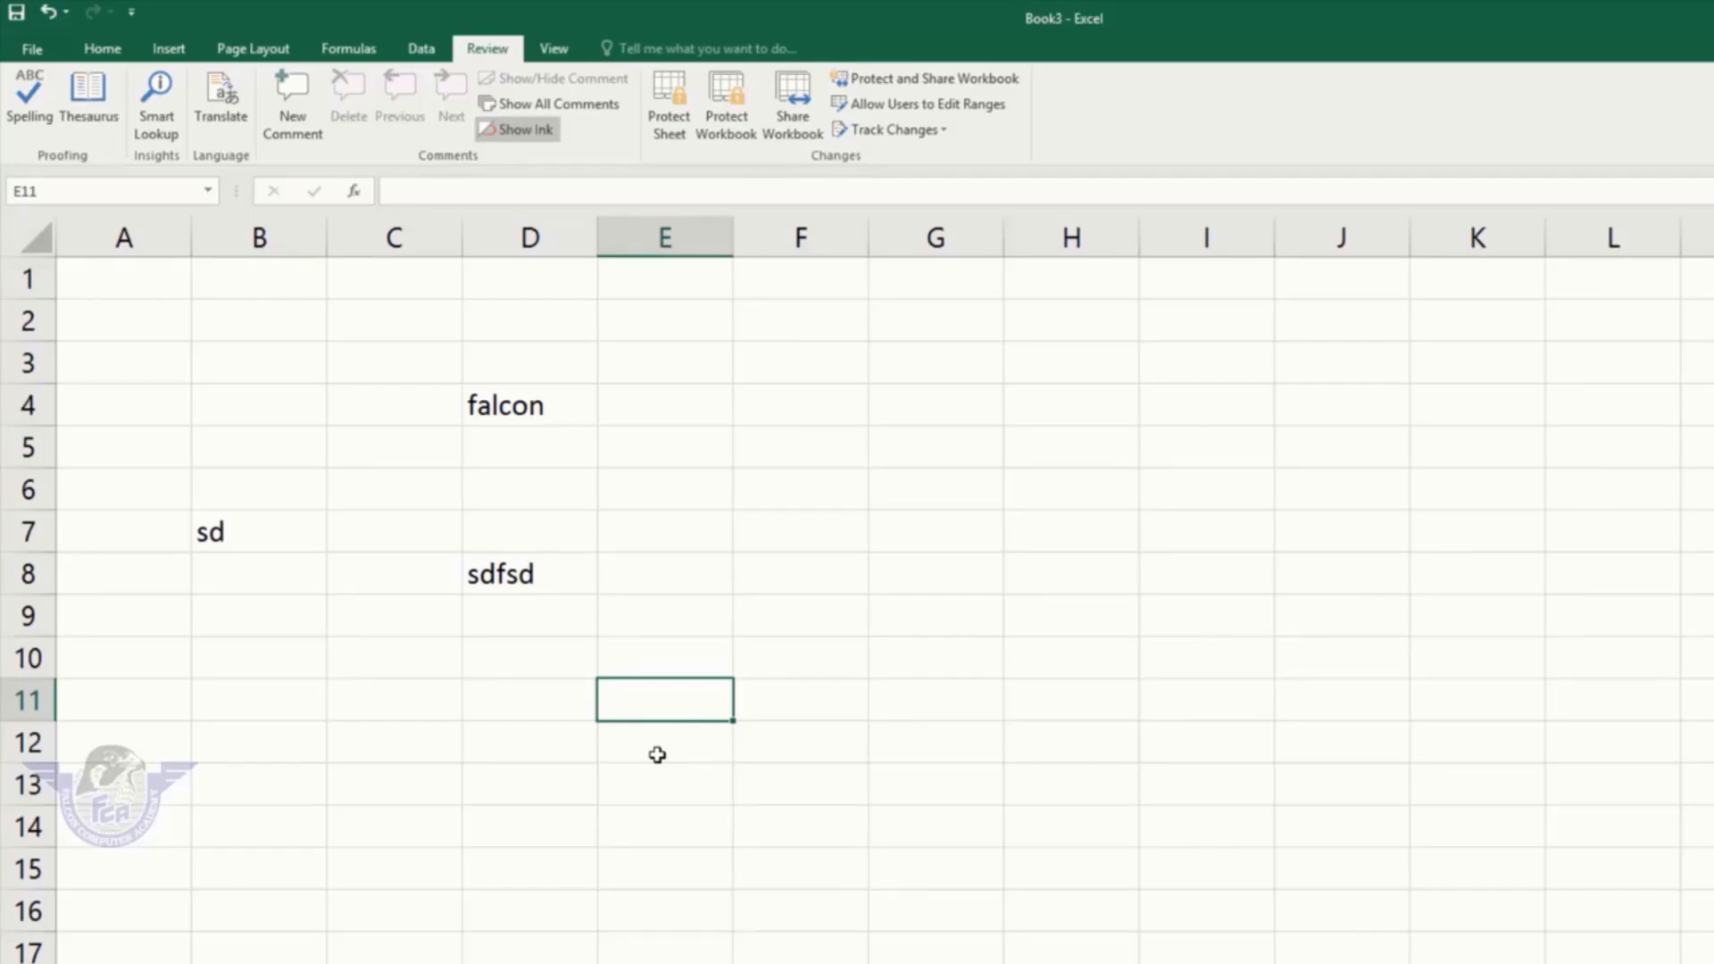
Step: Switch the sheet to Page Break Preview
{"action": "left_click", "coordinate": [553, 50]}
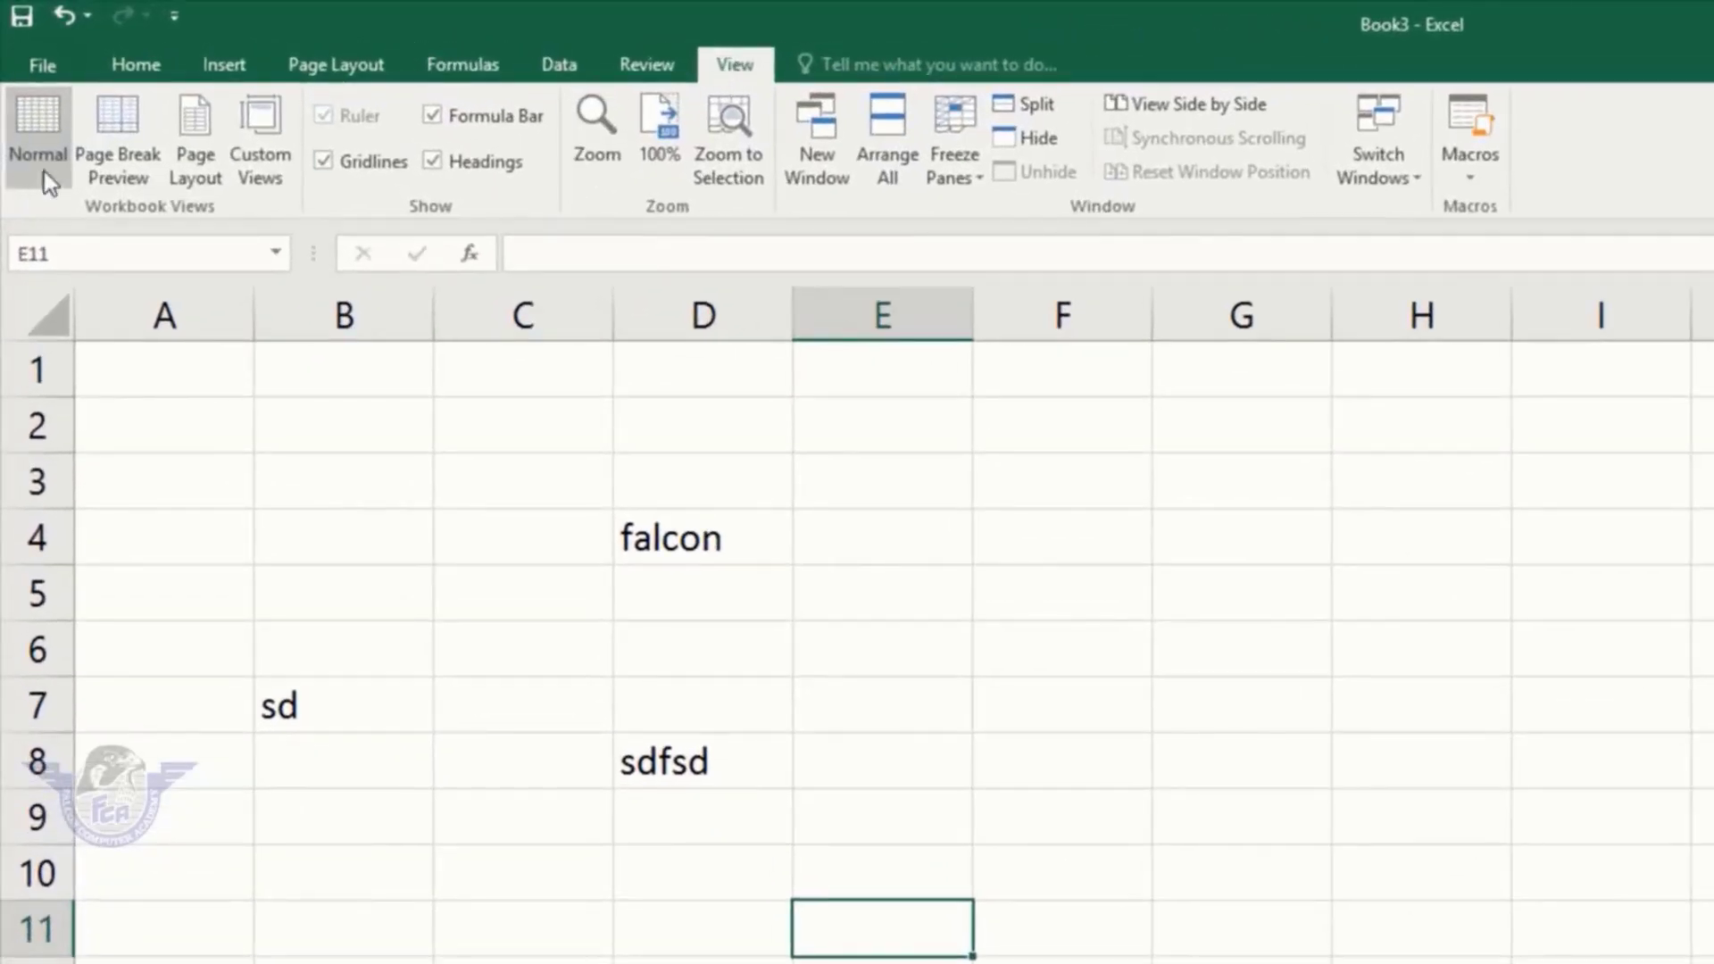
{"action": "left_click", "coordinate": [447, 804]}
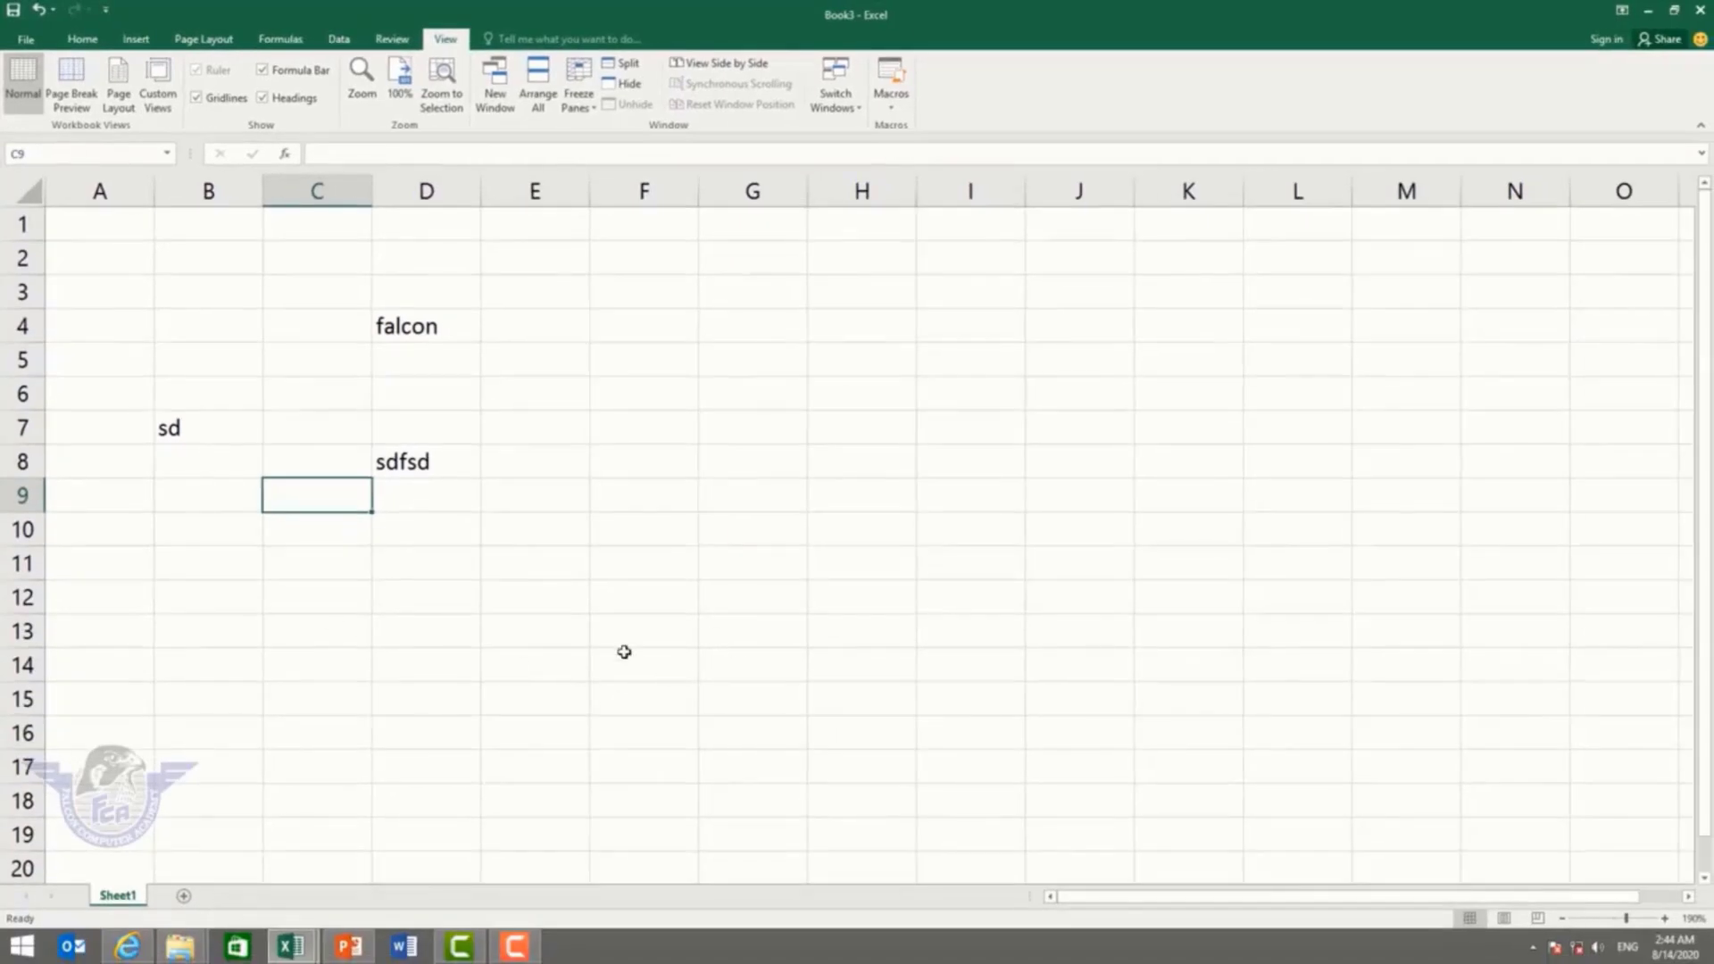
{"action": "left_click", "coordinate": [70, 85]}
Step: Type short entries like fsd, sdf, sdfsdf and f along row 11 from H11
{"action": "left_click", "coordinate": [278, 311]}
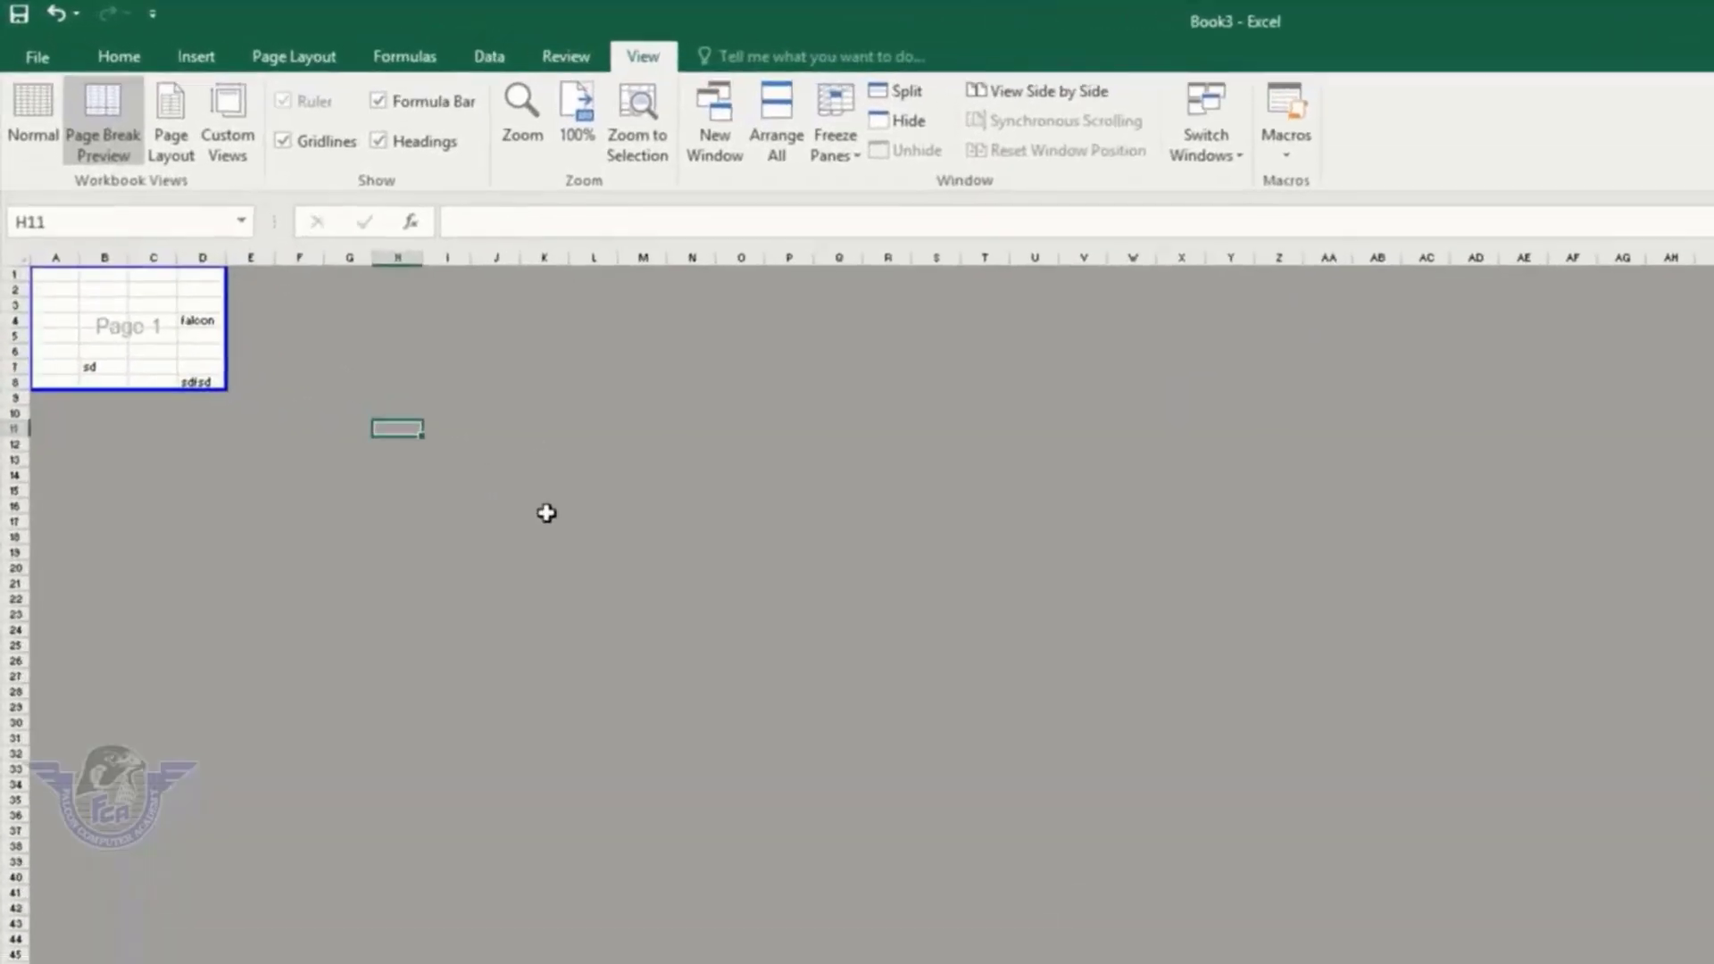
{"action": "key", "text": "Right"}
{"action": "type", "text": "fsd"}
{"action": "key", "text": "Right"}
{"action": "type", "text": "f"}
{"action": "key", "text": "Right"}
{"action": "key", "text": "Right"}
{"action": "key", "text": "Right"}
{"action": "key", "text": "Right"}
{"action": "key", "text": "Right"}
{"action": "key", "text": "Right"}
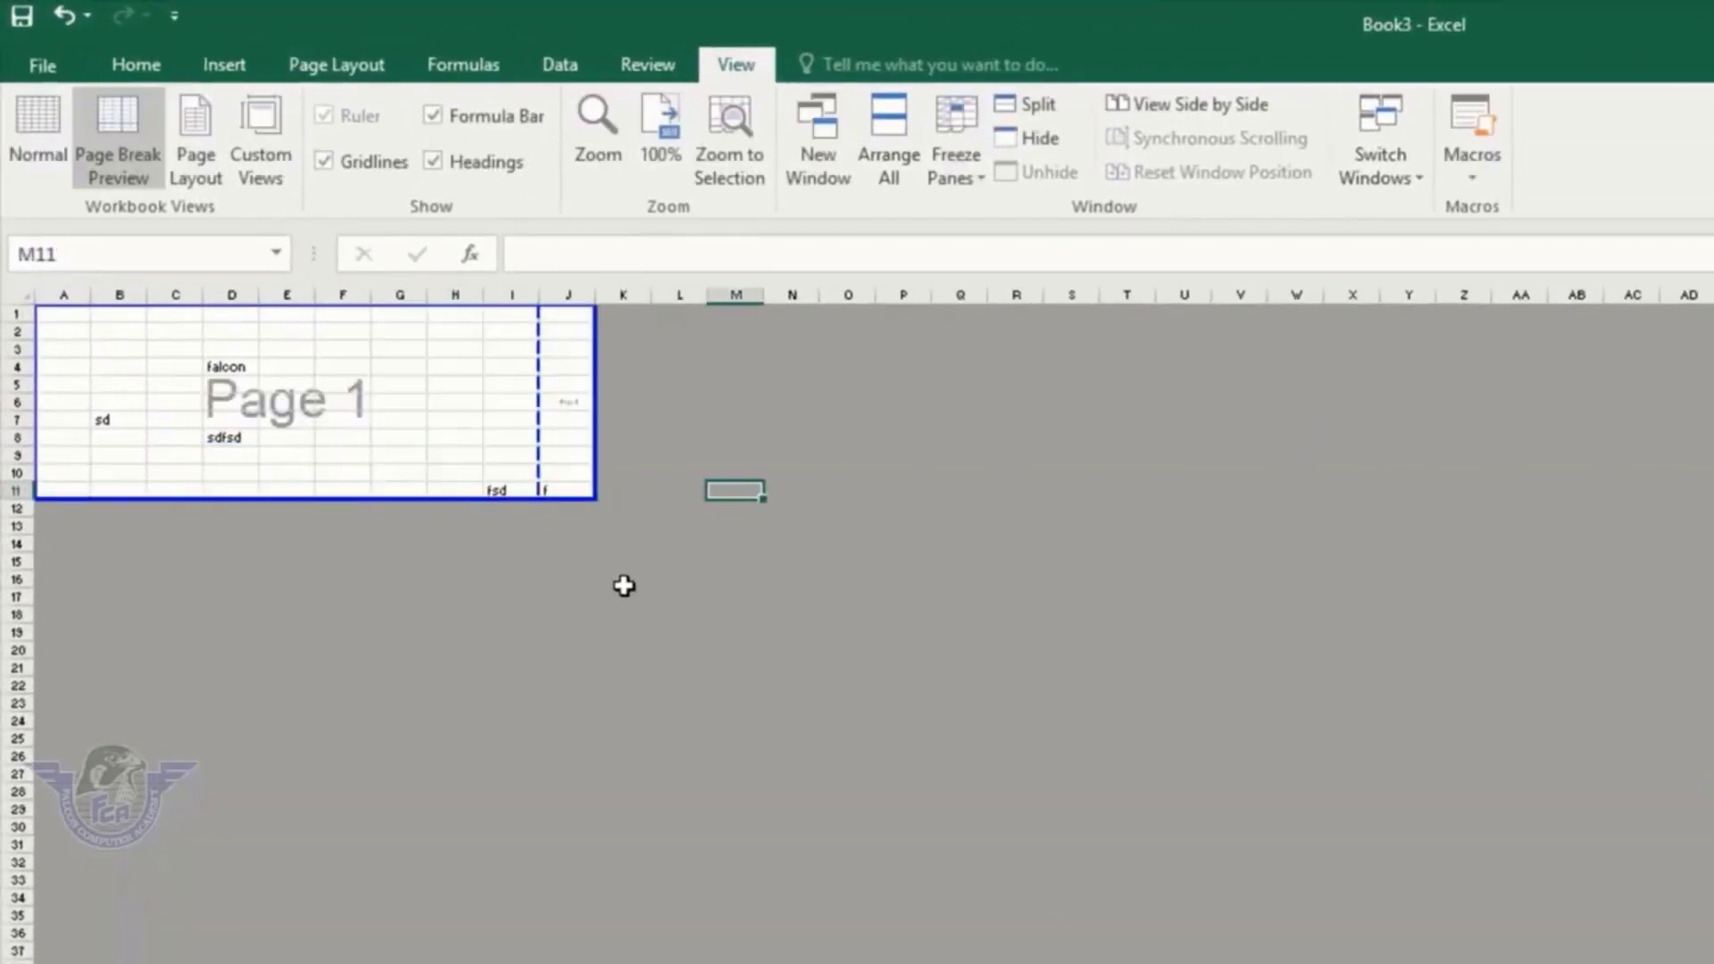
{"action": "type", "text": "sdf"}
{"action": "key", "text": "Right"}
{"action": "type", "text": "sdsfsd"}
{"action": "key", "text": "Right"}
{"action": "type", "text": "f"}
{"action": "key", "text": "Right"}
{"action": "type", "text": "sd"}
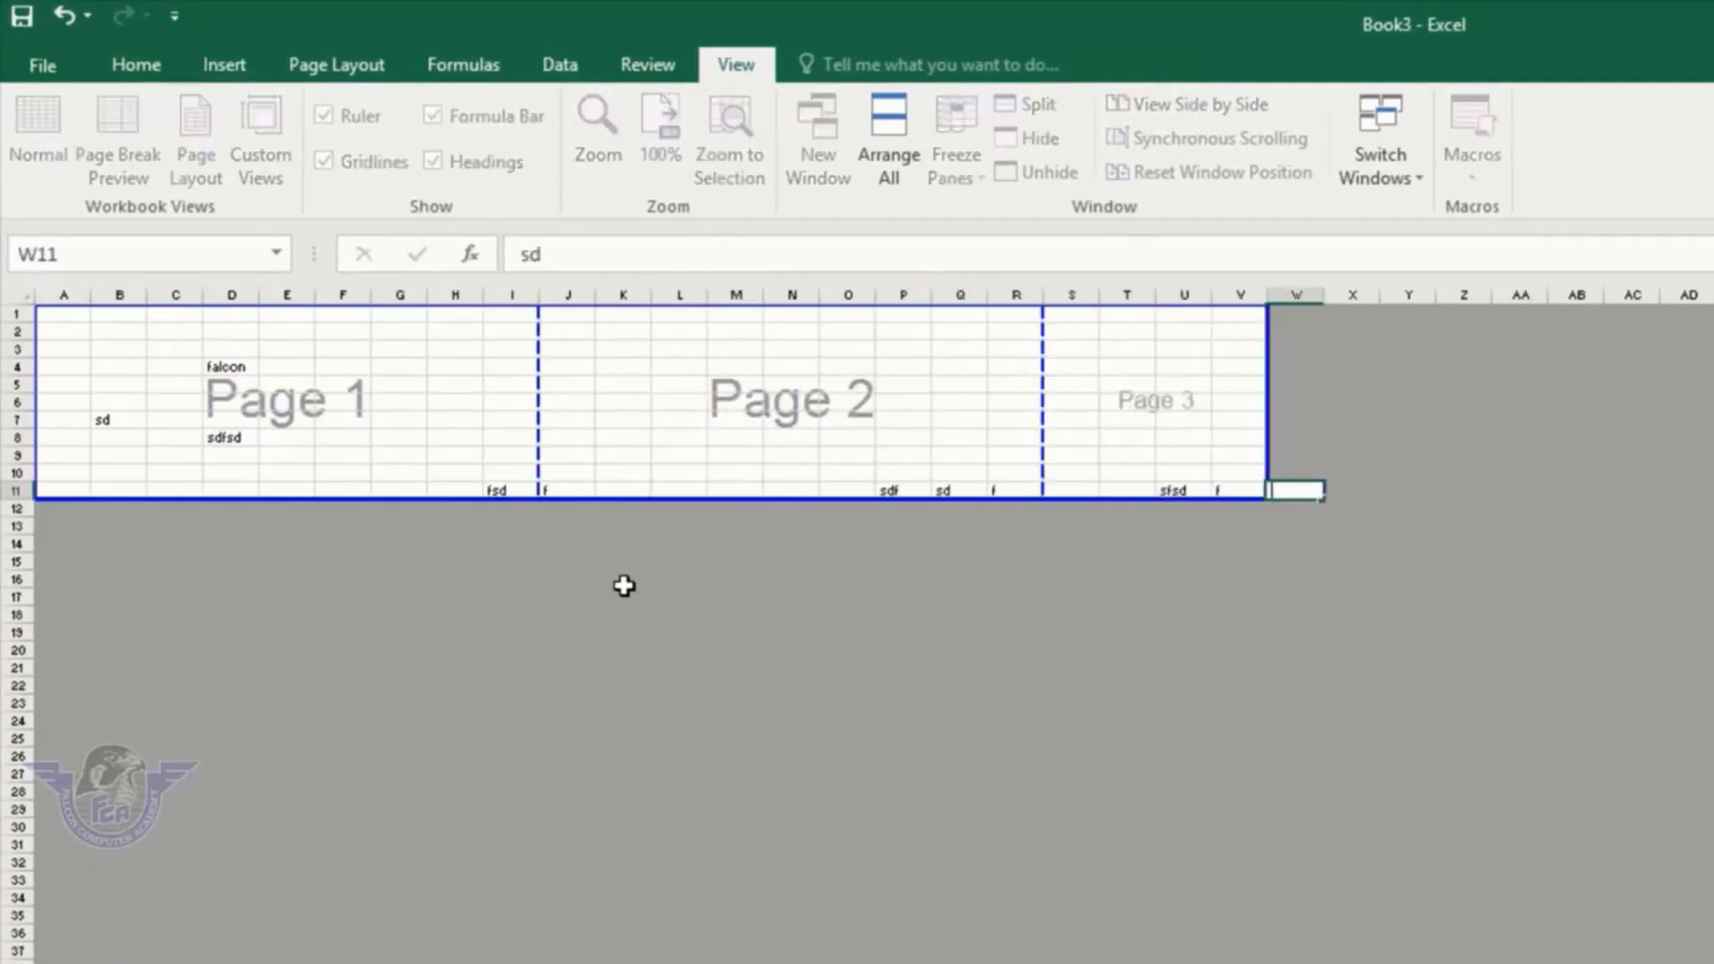
{"action": "key", "text": "Right"}
{"action": "key", "text": "Right"}
{"action": "key", "text": "Right"}
{"action": "key", "text": "Right"}
{"action": "key", "text": "Right"}
{"action": "key", "text": "Right"}
{"action": "key", "text": "Right"}
{"action": "key", "text": "Right"}
{"action": "key", "text": "Right"}
{"action": "key", "text": "Right"}
{"action": "key", "text": "Right"}
{"action": "key", "text": "Right"}
{"action": "type", "text": "sd"}
{"action": "key", "text": "Right"}
{"action": "key", "text": "Right"}
{"action": "key", "text": "Right"}
{"action": "key", "text": "Right"}
{"action": "key", "text": "Right"}
{"action": "key", "text": "Right"}
{"action": "key", "text": "Right"}
{"action": "key", "text": "Right"}
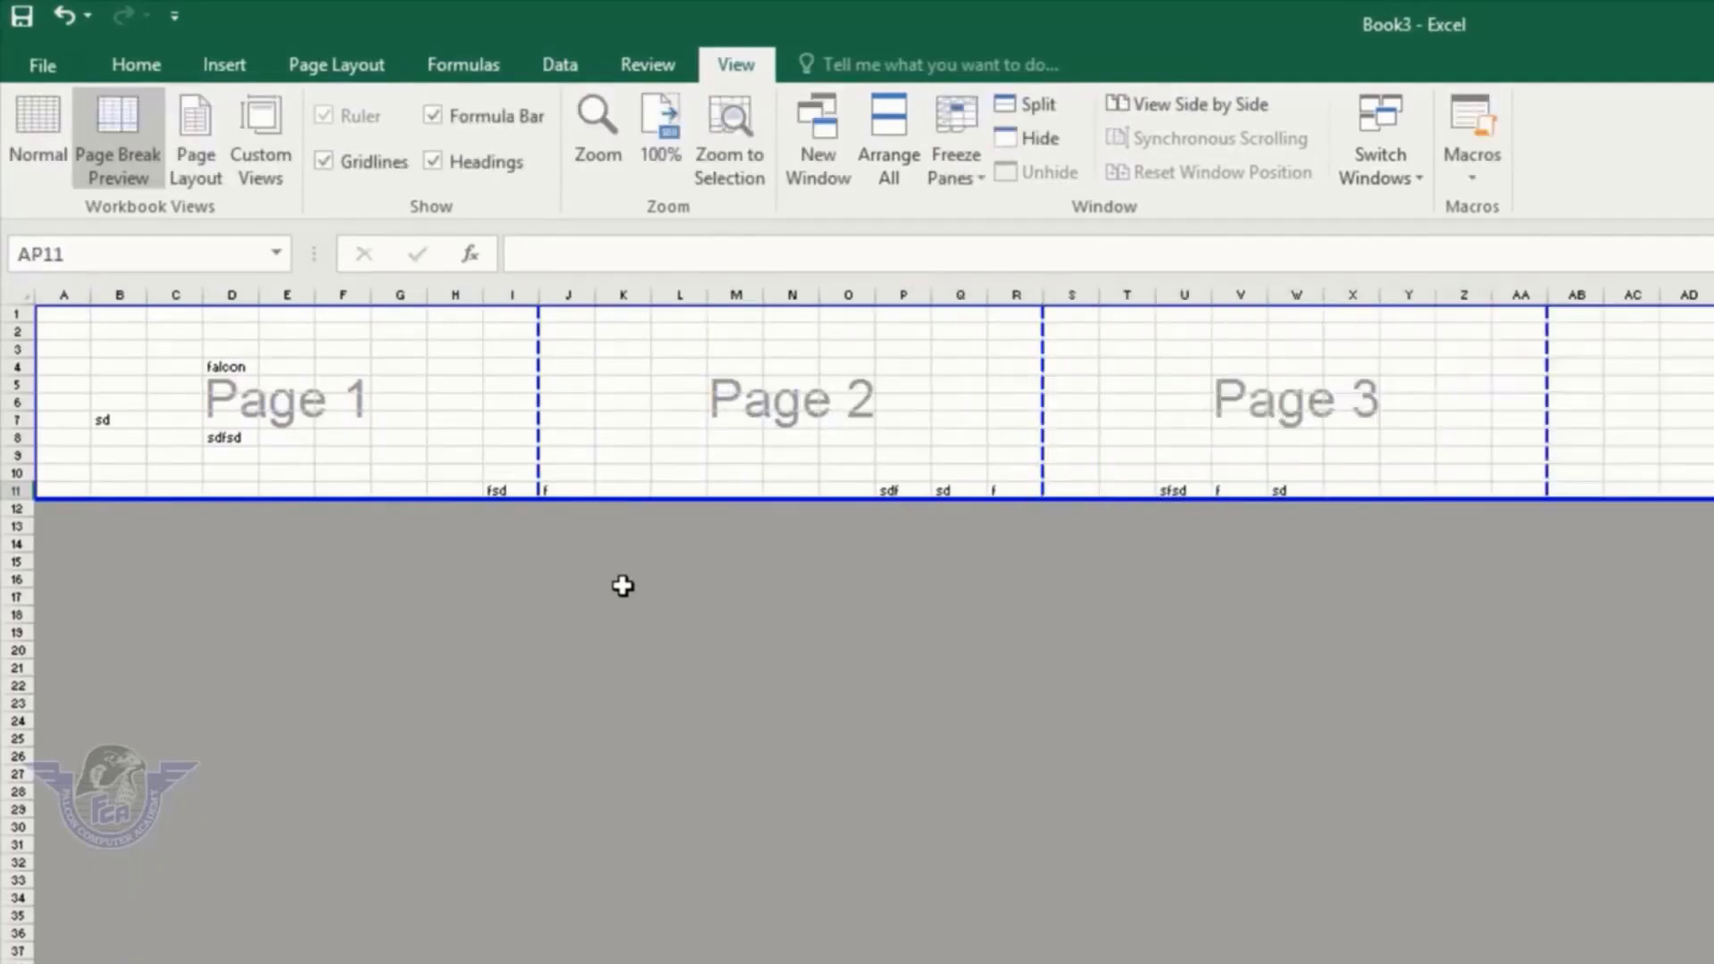
{"action": "type", "text": "sdfsdf"}
{"action": "key", "text": "Right"}
{"action": "key", "text": "Right"}
{"action": "type", "text": "fsd"}
{"action": "key", "text": "Right"}
{"action": "type", "text": "f"}
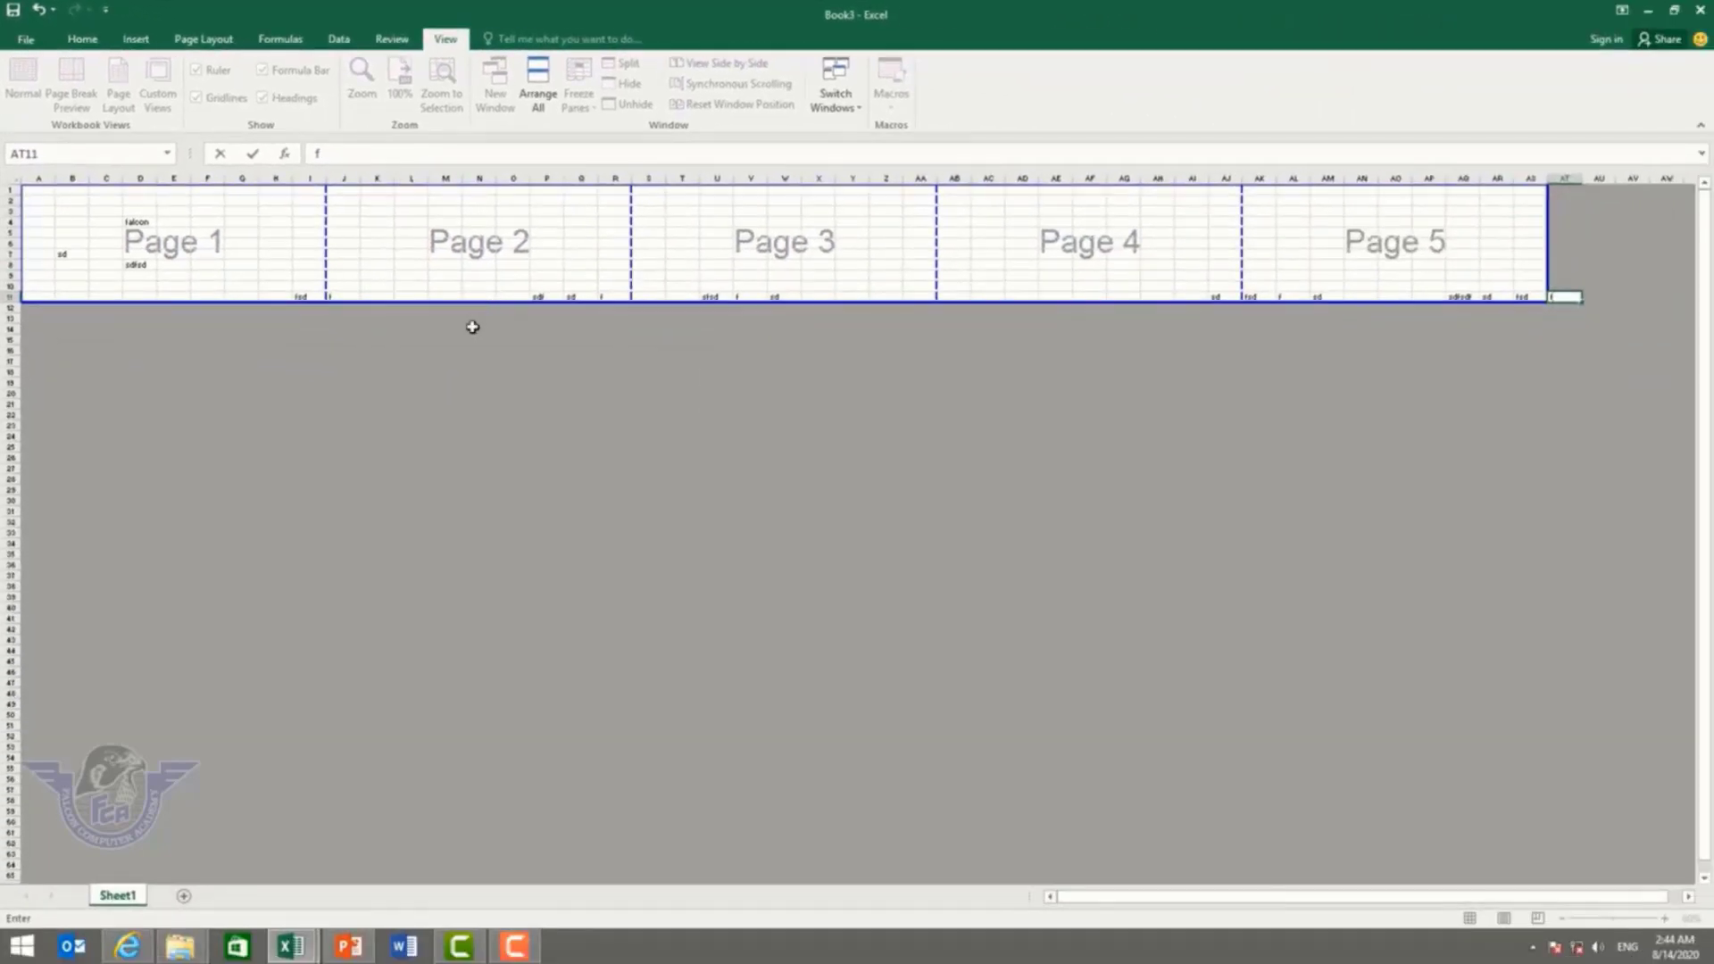
{"action": "left_click", "coordinate": [264, 243]}
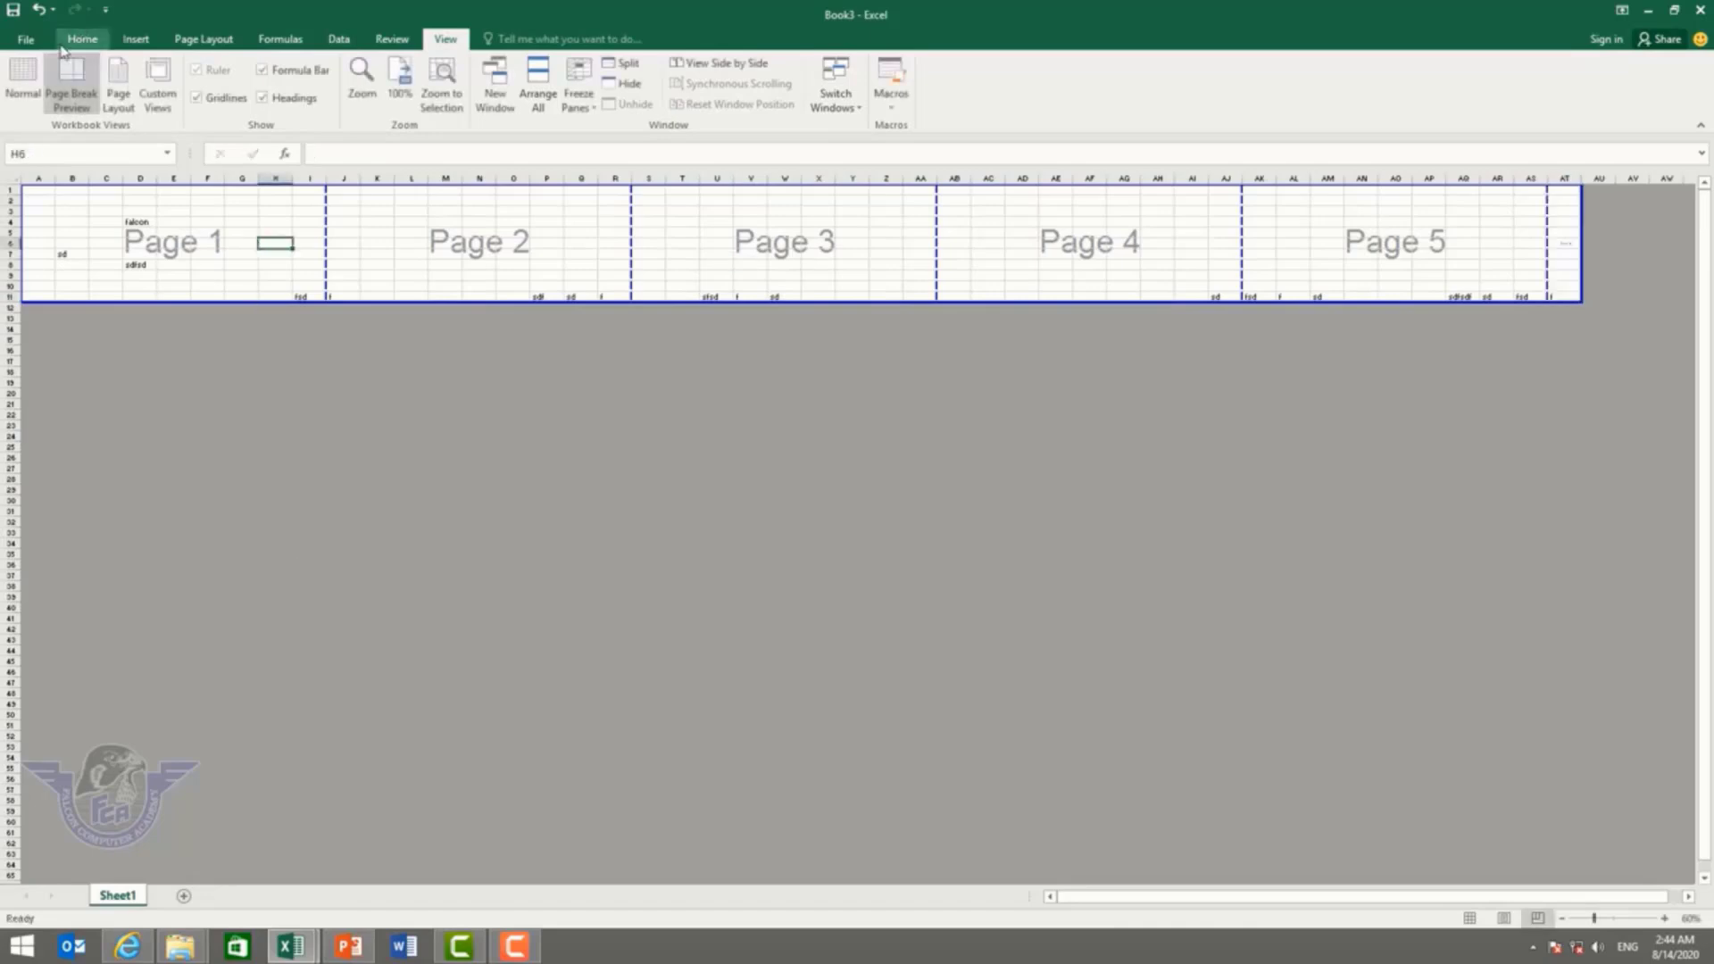
Step: Browse the sheet in Page Layout view, then return to Normal view
{"action": "left_click", "coordinate": [128, 96]}
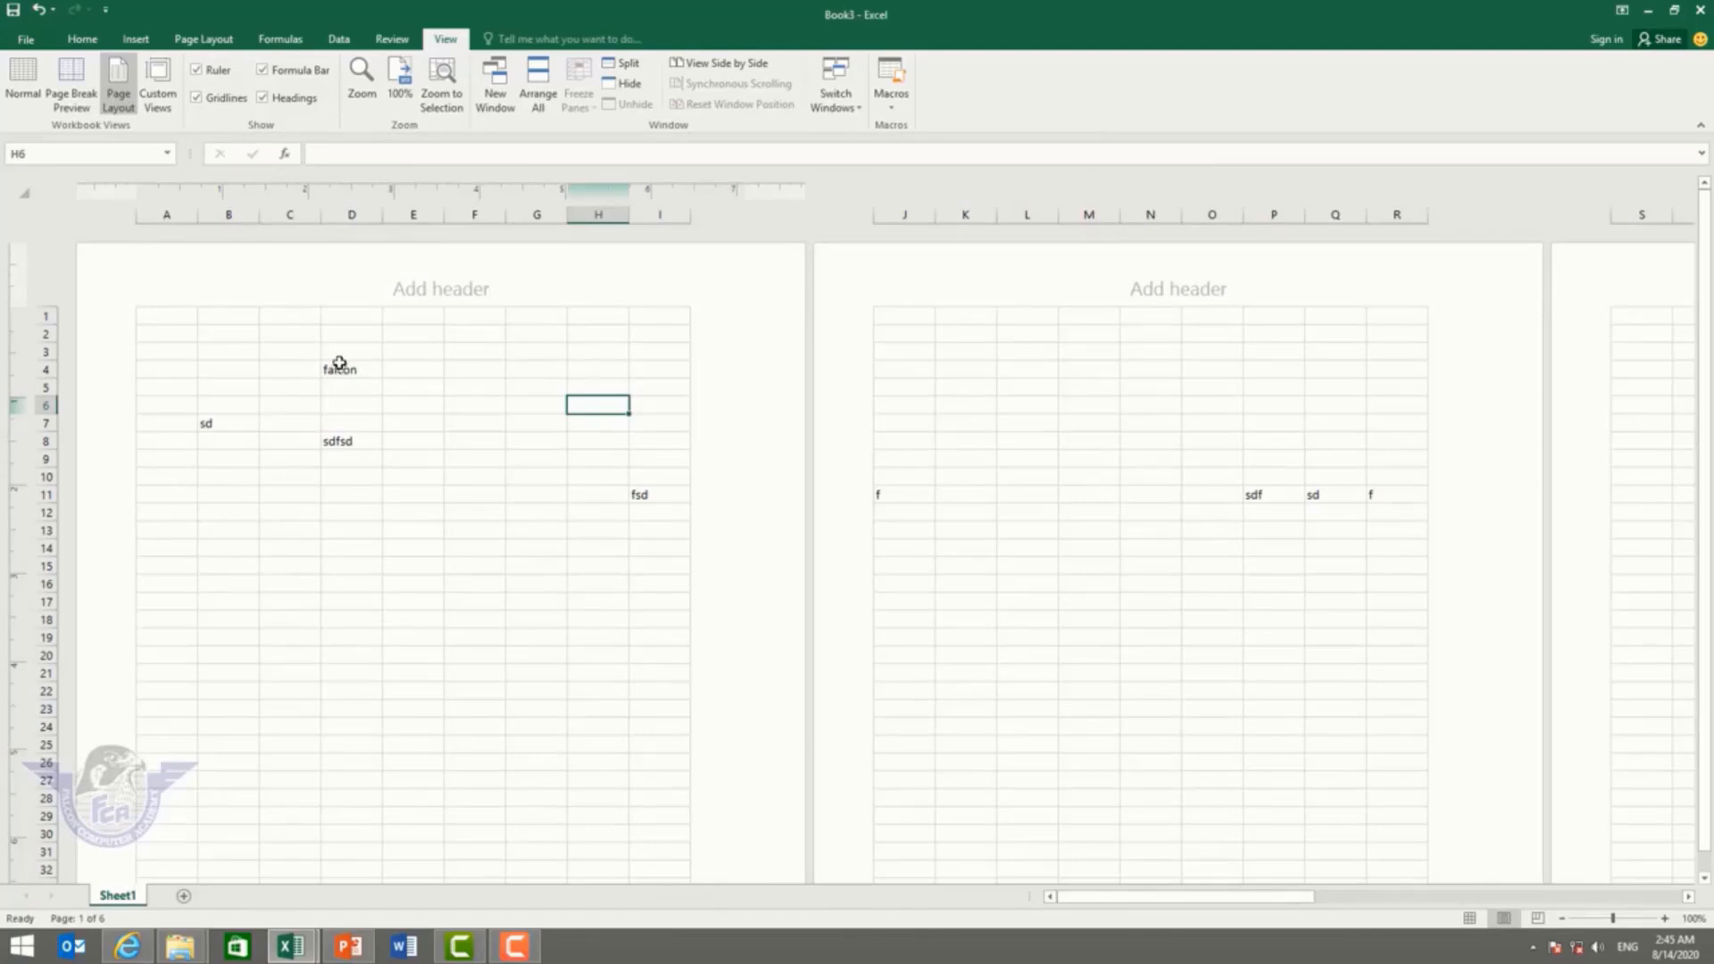
{"action": "scroll", "coordinate": [551, 597], "scroll_direction": "down", "scroll_amount": 9}
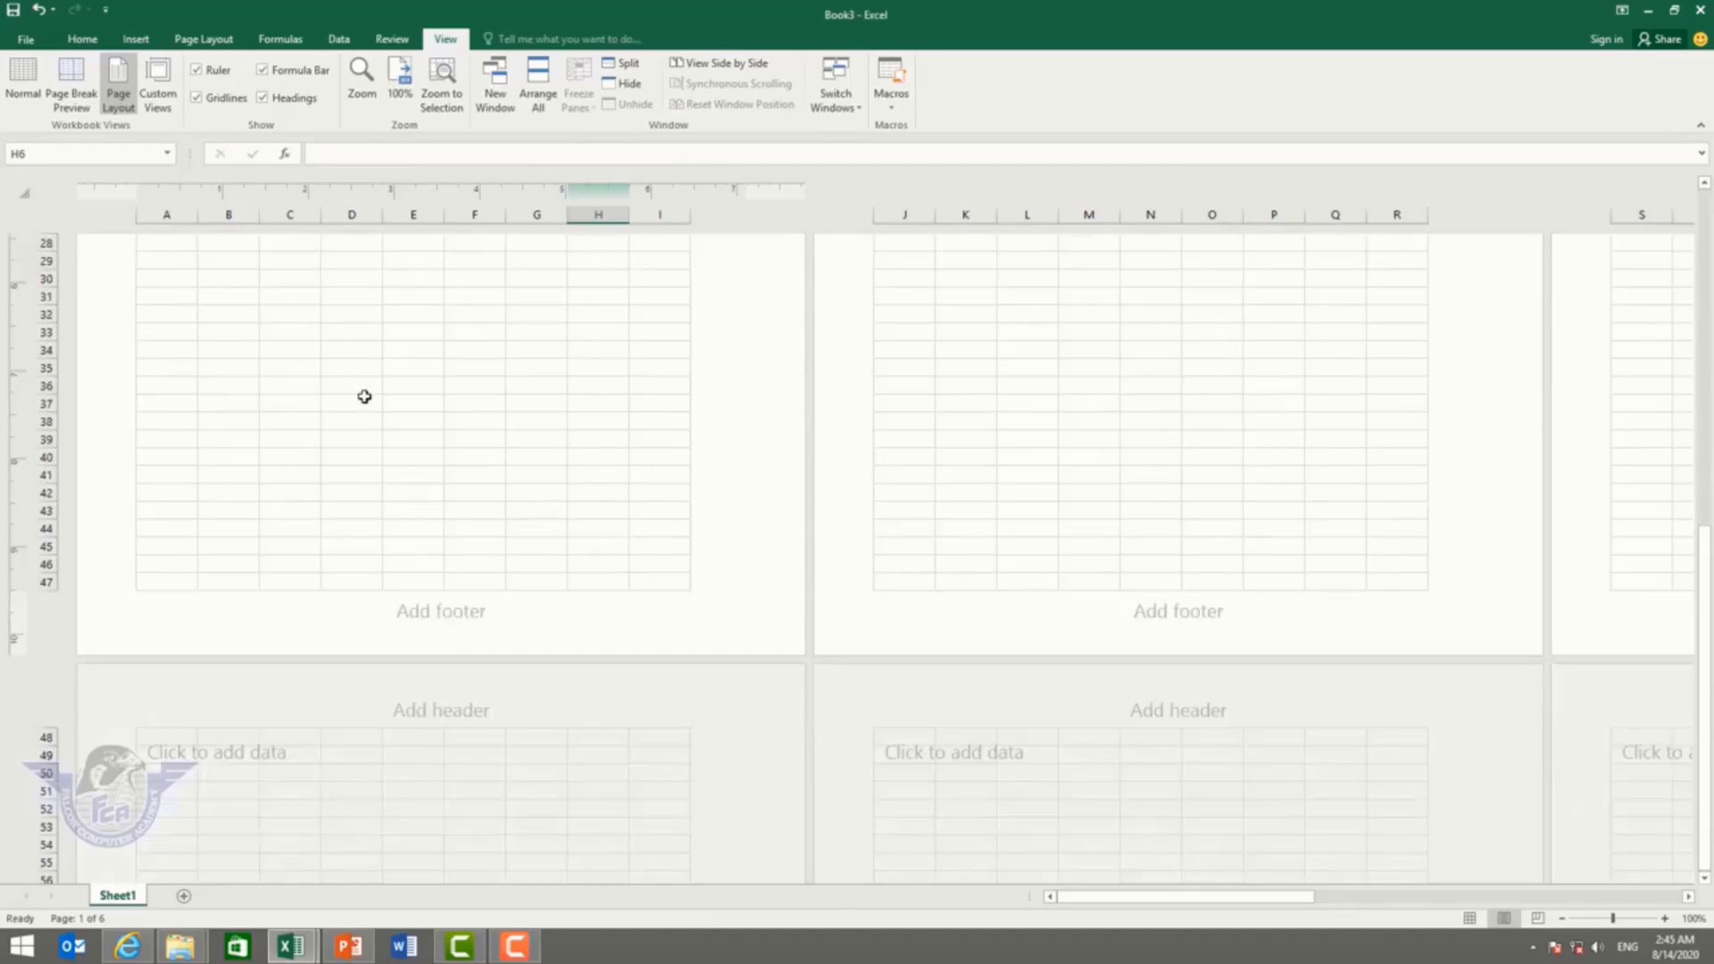
{"action": "scroll", "coordinate": [350, 429], "scroll_direction": "up", "scroll_amount": 5}
{"action": "left_click", "coordinate": [332, 457]}
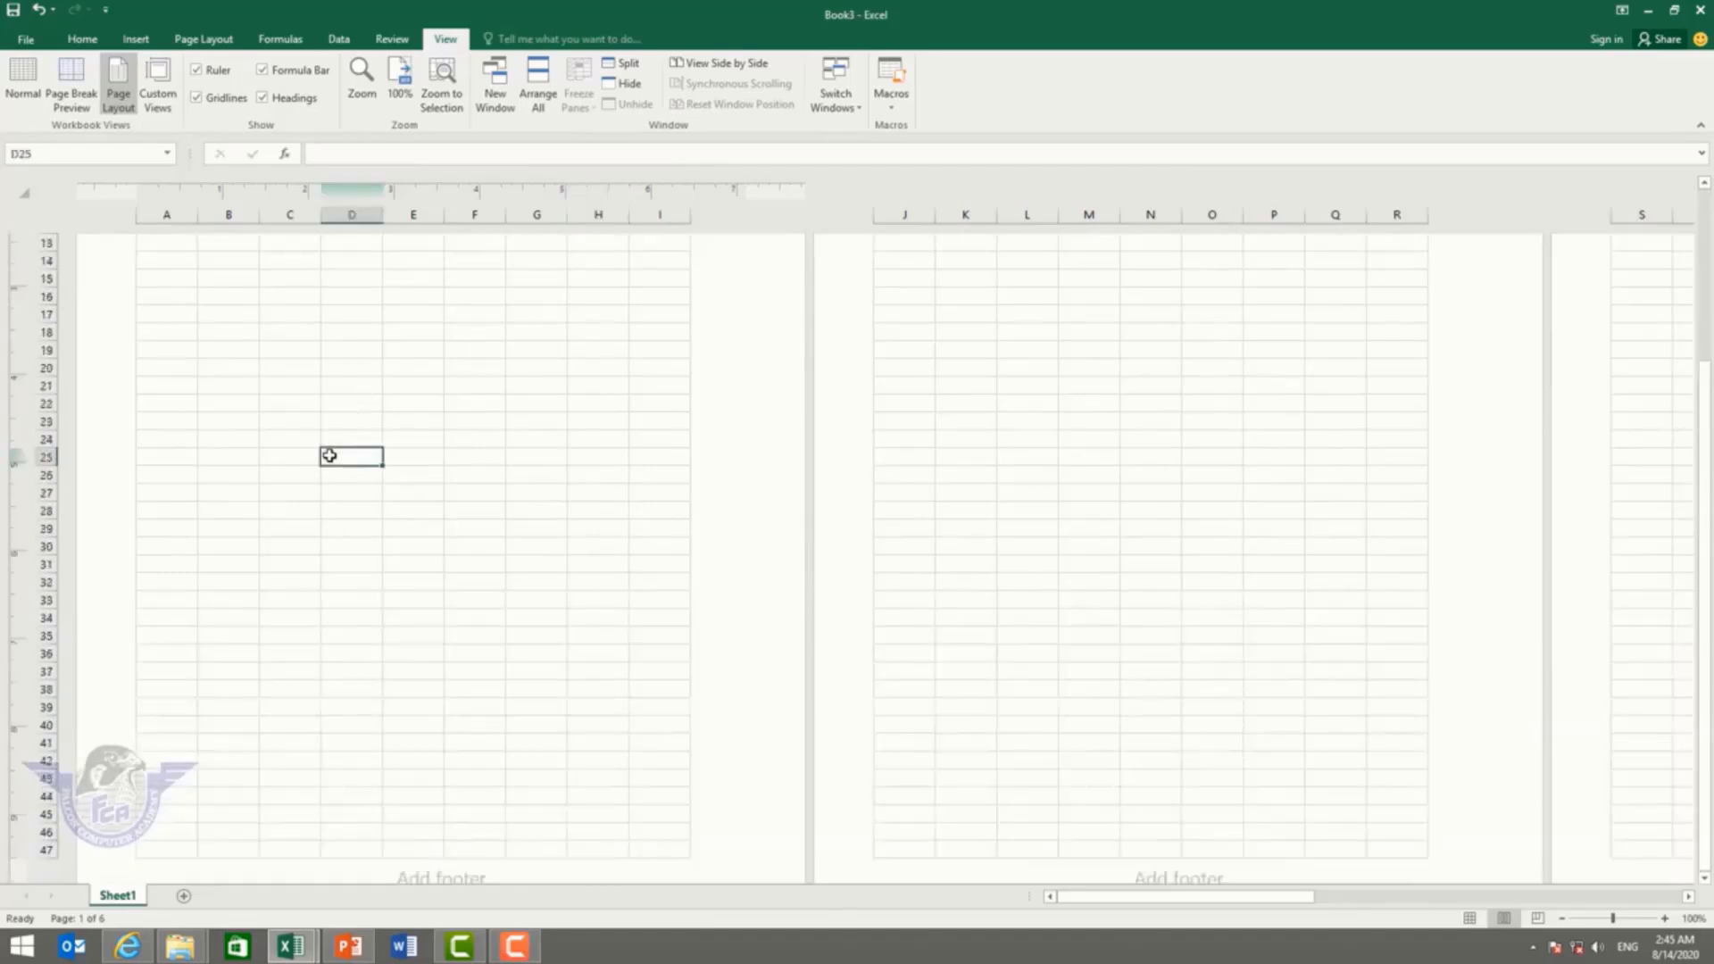
{"action": "left_click", "coordinate": [23, 81]}
{"action": "scroll", "coordinate": [169, 304], "scroll_direction": "up", "scroll_amount": 4}
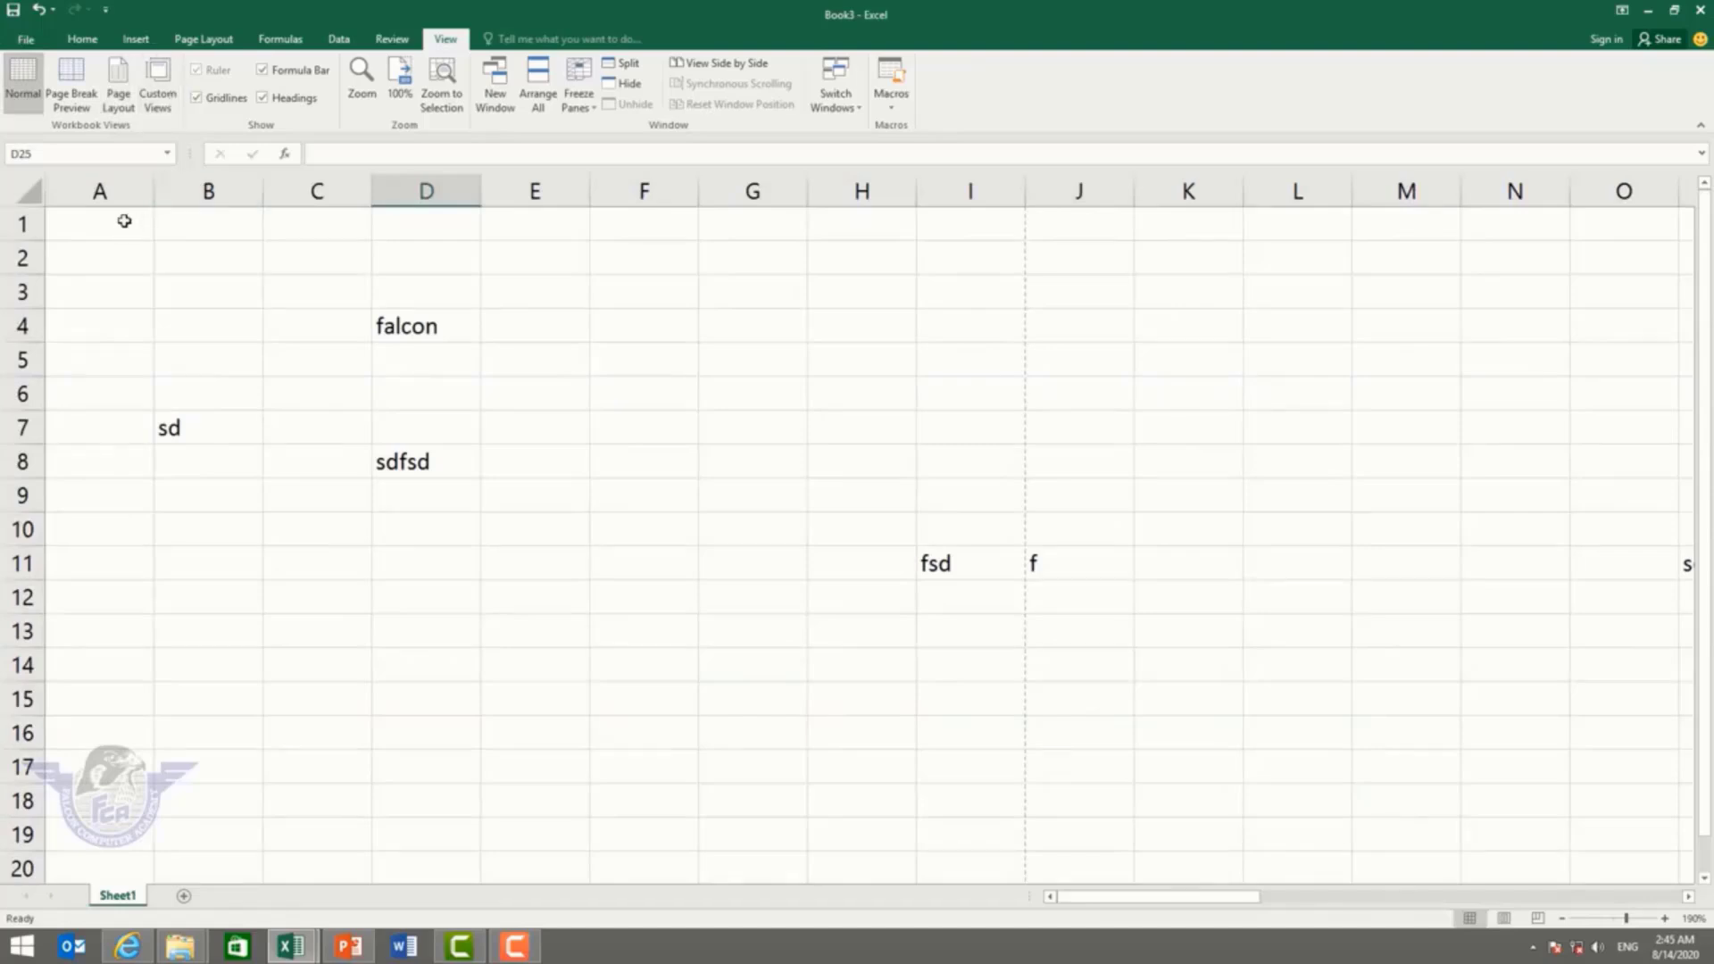
Step: Select A1:E8 and save it as a custom view named 'selection'
{"action": "left_click_drag", "start_coordinate": [123, 221], "coordinate": [700, 697]}
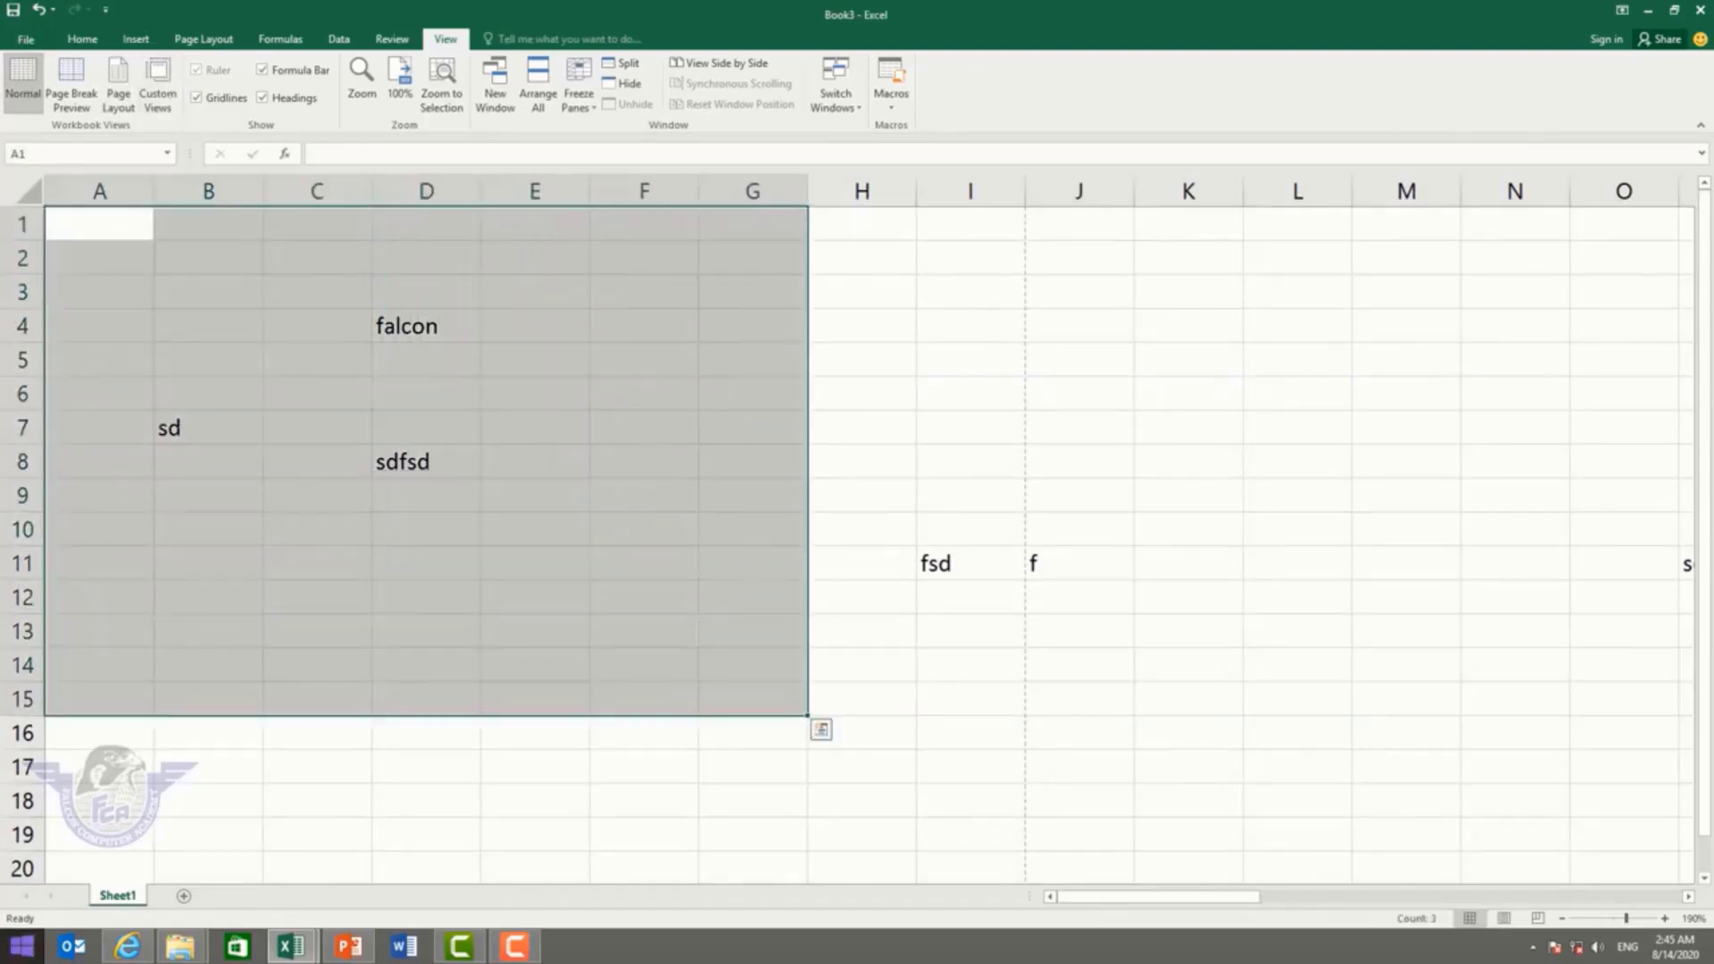
{"action": "left_click", "coordinate": [170, 101]}
{"action": "left_click", "coordinate": [954, 386]}
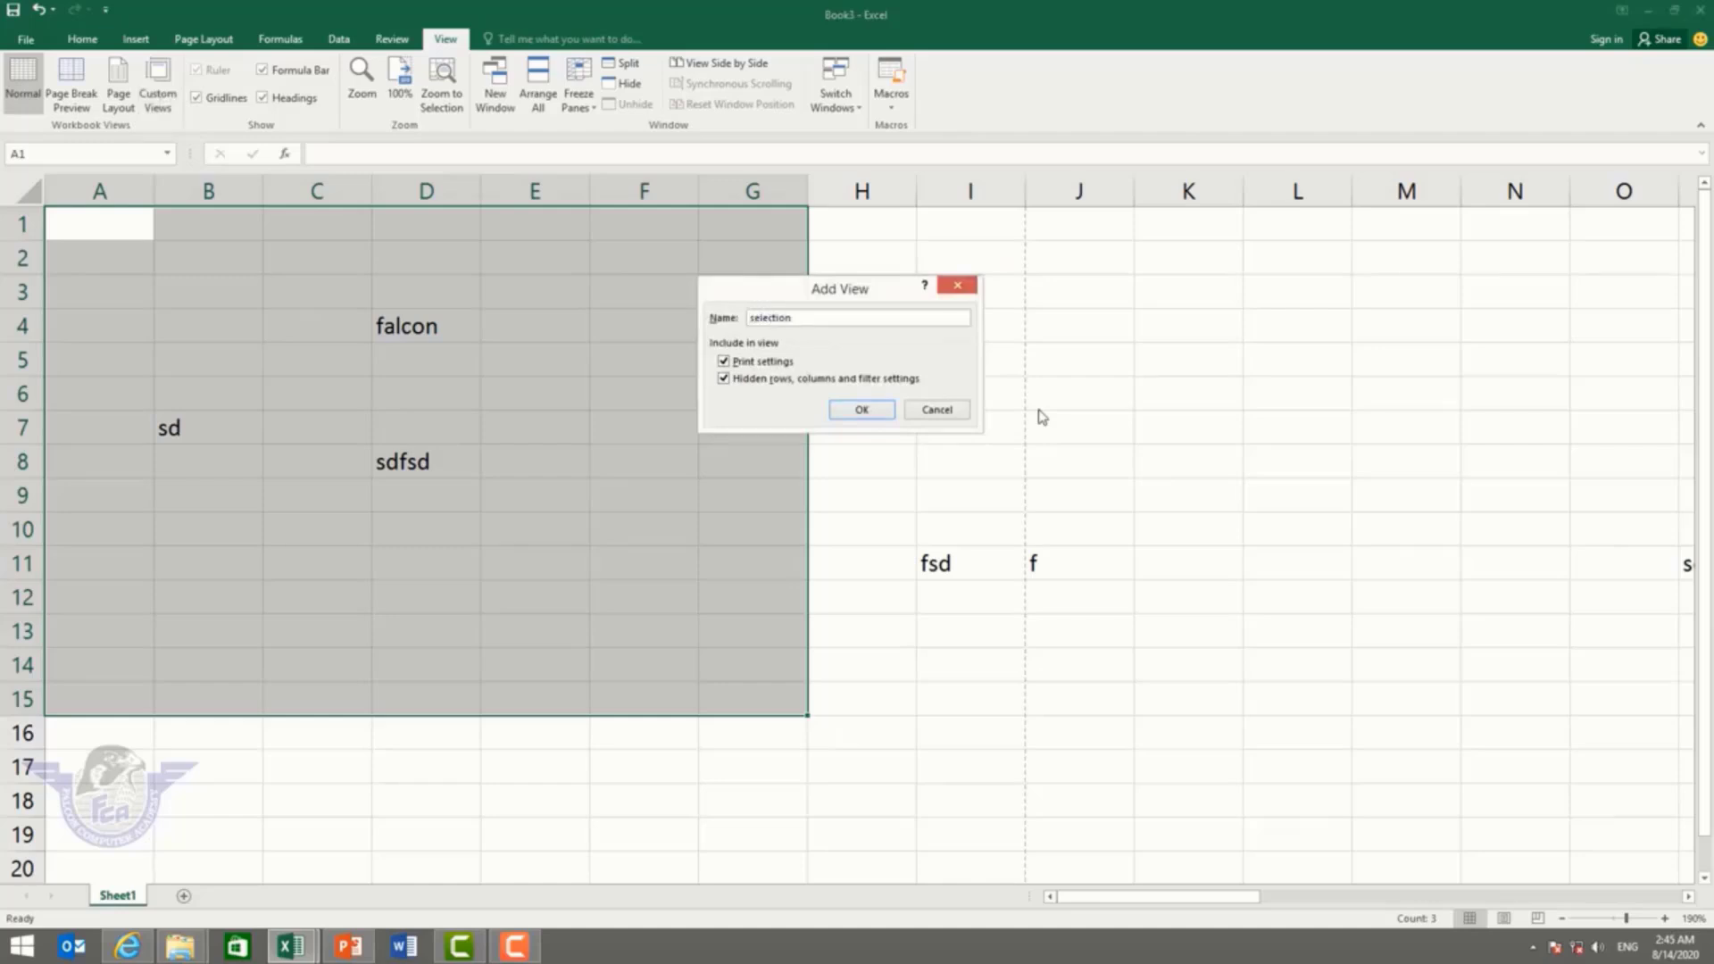
{"action": "left_click", "coordinate": [860, 408]}
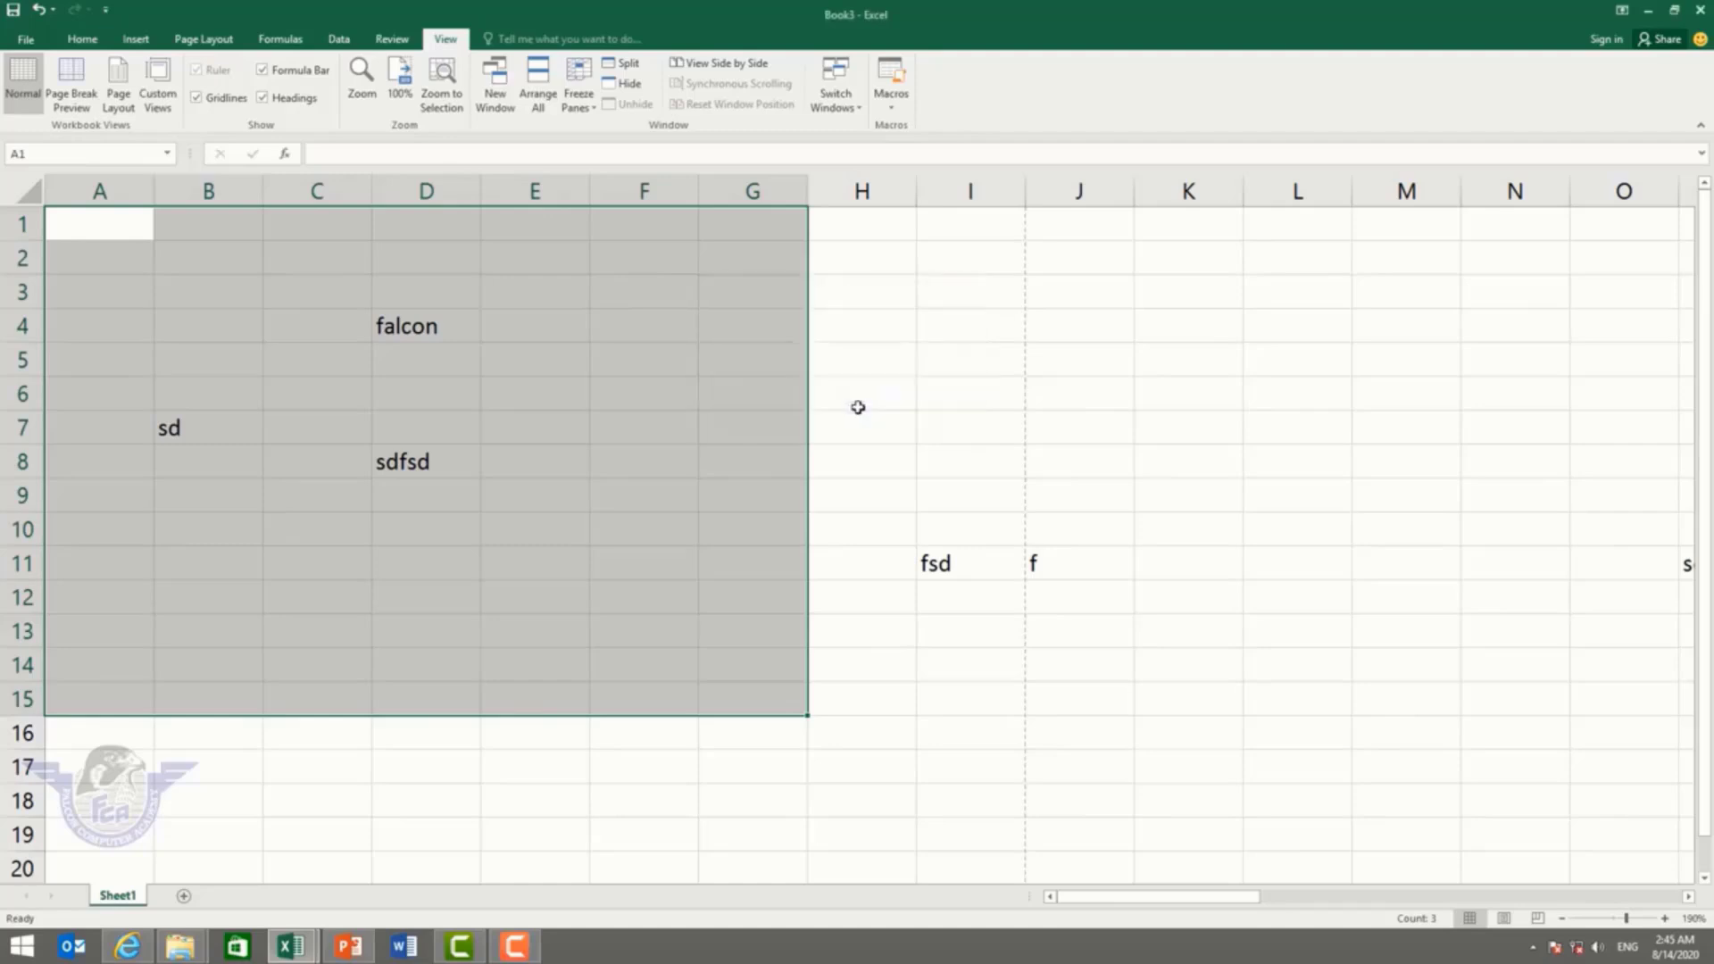
Step: Select cells K9, L12 and L13, then restore the 'selection' custom view
{"action": "left_click", "coordinate": [1179, 493]}
{"action": "left_click", "coordinate": [1263, 597]}
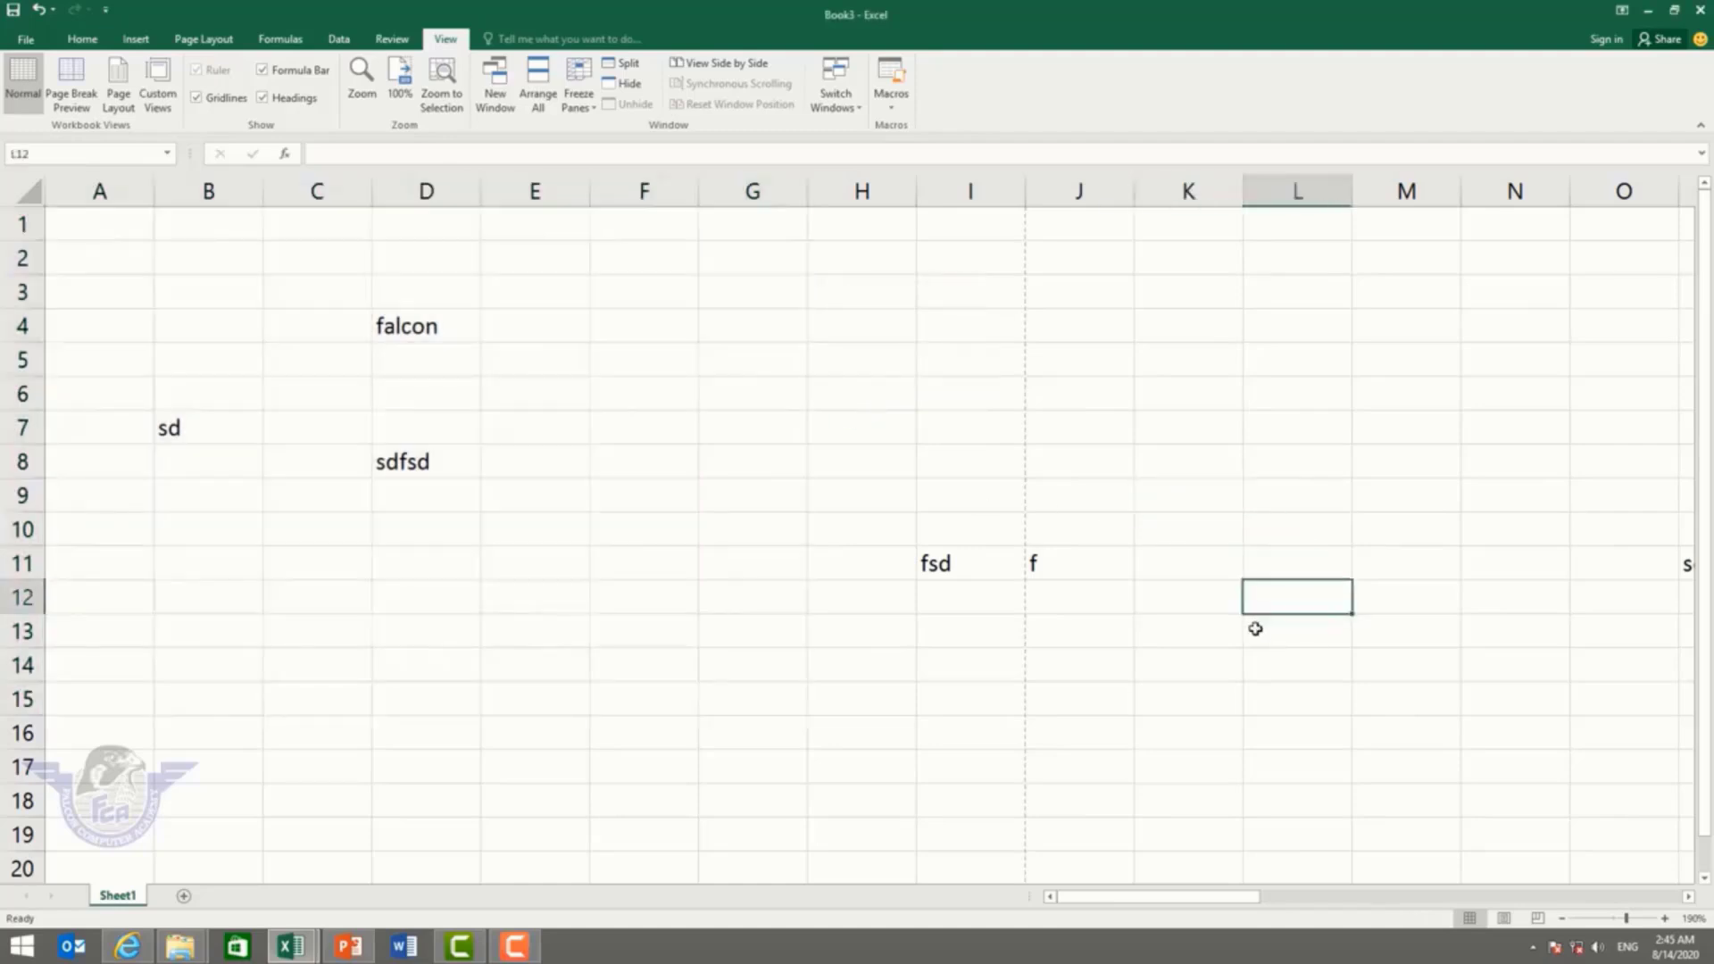
{"action": "left_click", "coordinate": [1255, 629]}
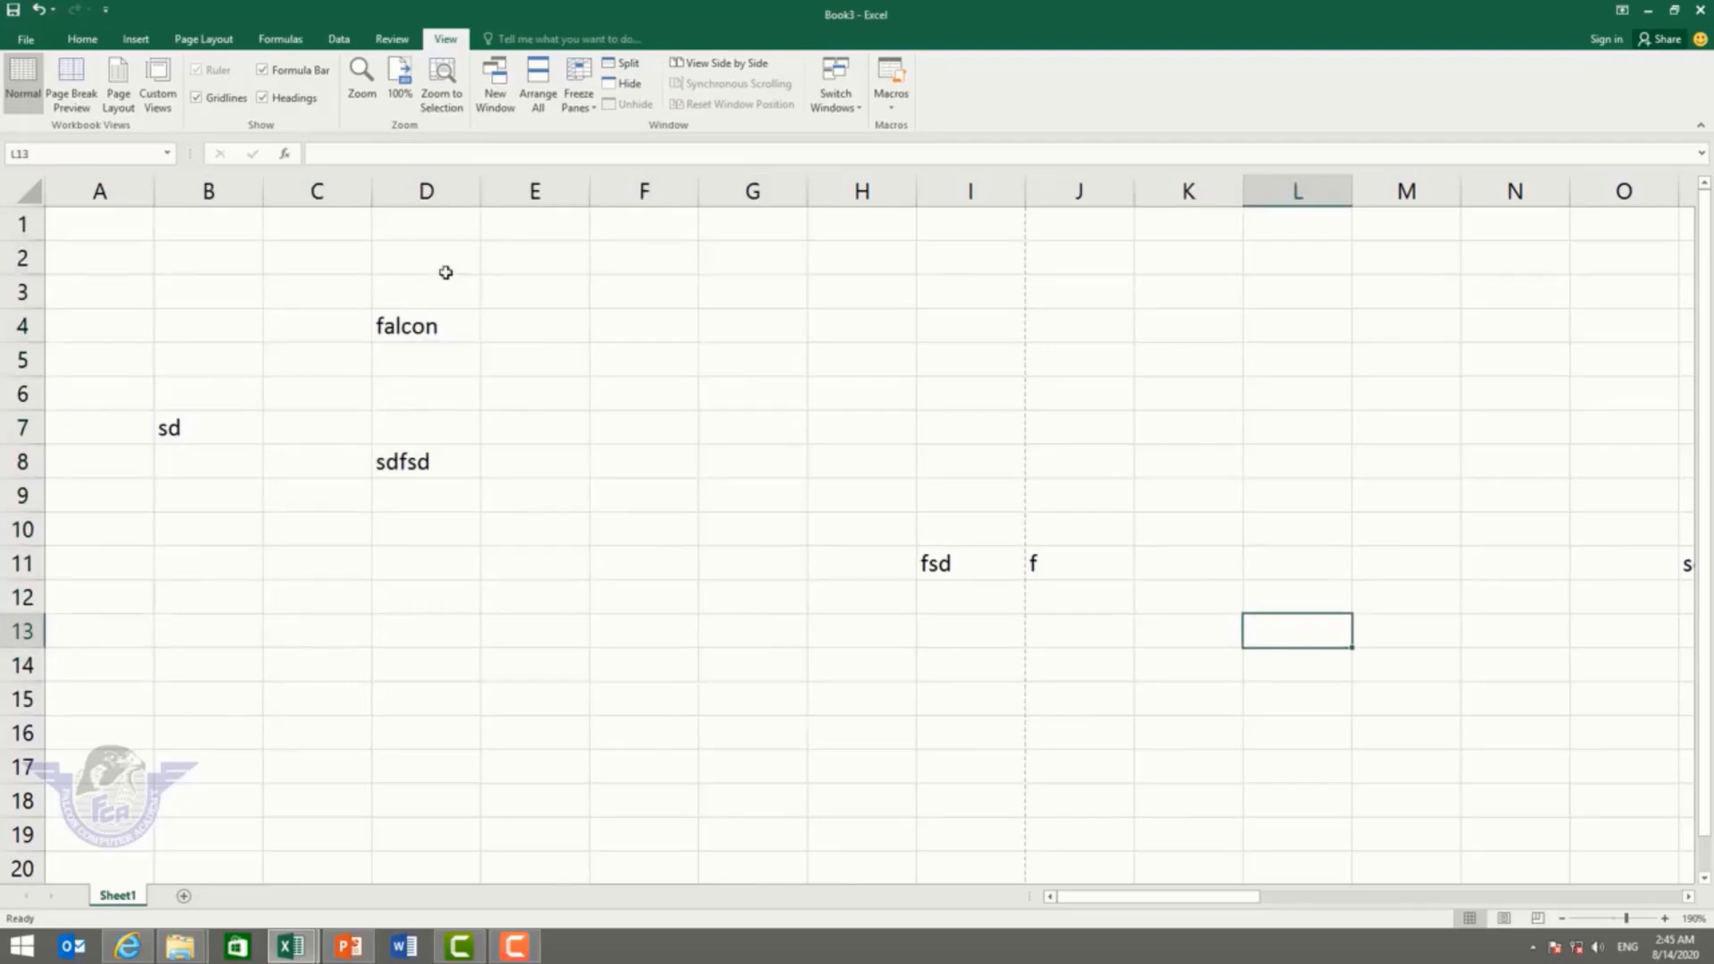
{"action": "left_click", "coordinate": [158, 84]}
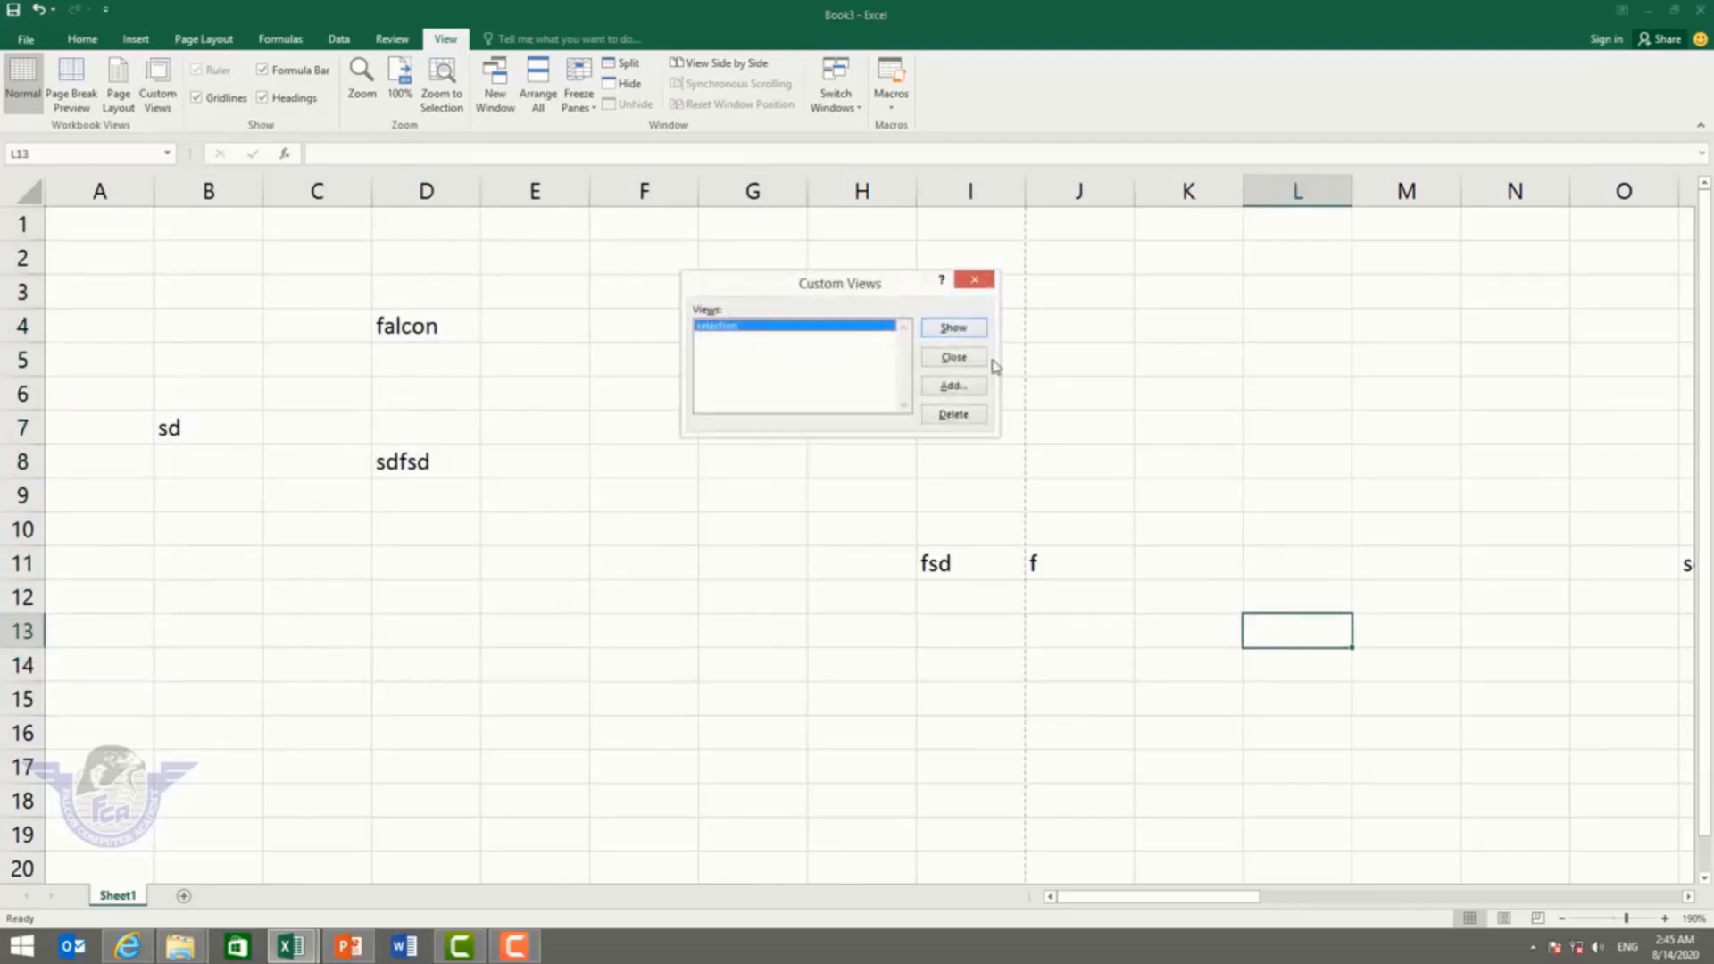
{"action": "left_click", "coordinate": [953, 330]}
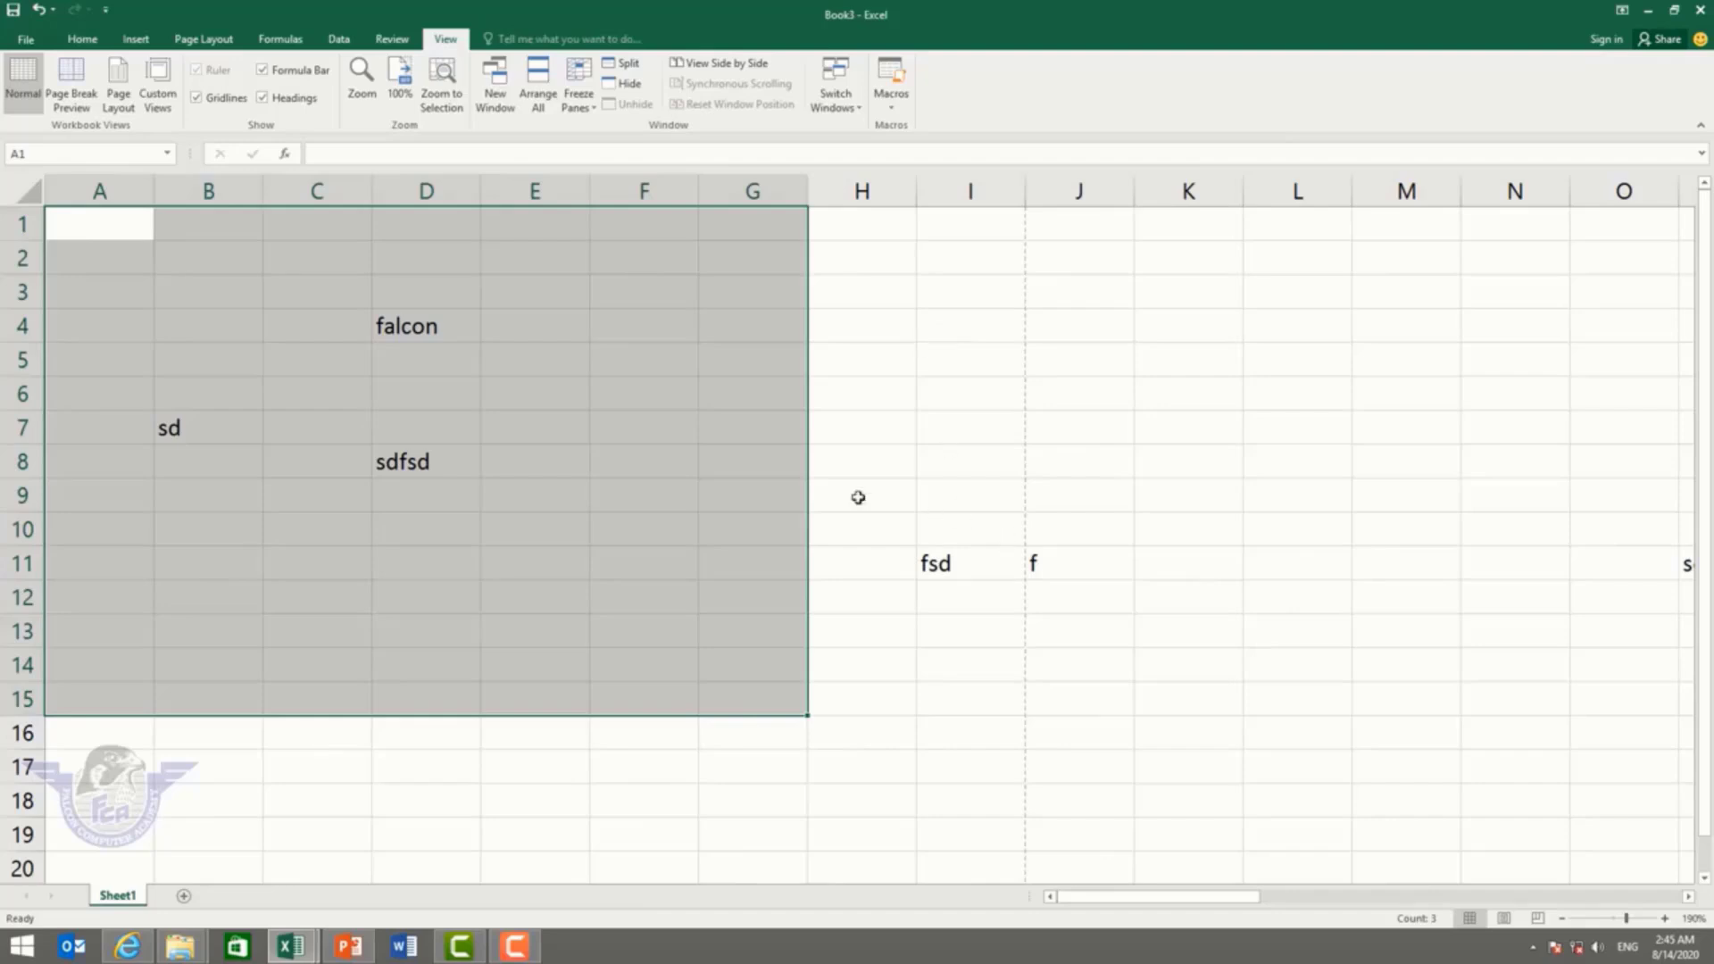
Step: Delete the 'selection' custom view, confirm, and close the Custom Views window
{"action": "left_click", "coordinate": [158, 85]}
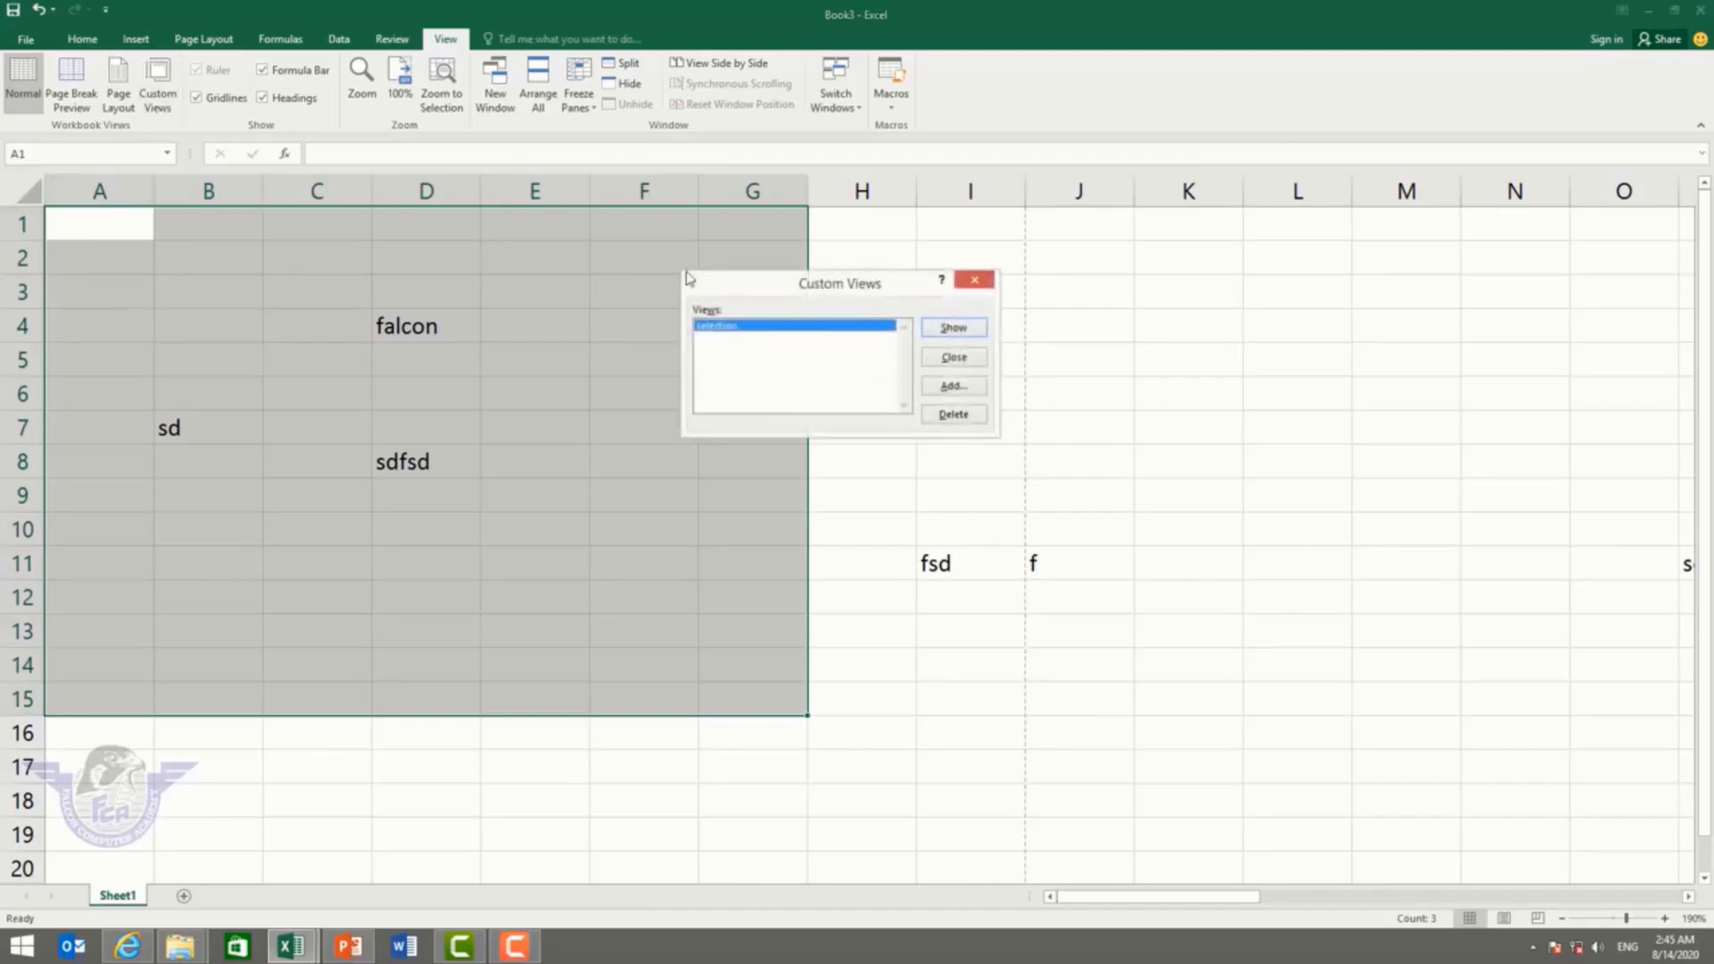
{"action": "left_click", "coordinate": [953, 415]}
{"action": "left_click", "coordinate": [839, 523]}
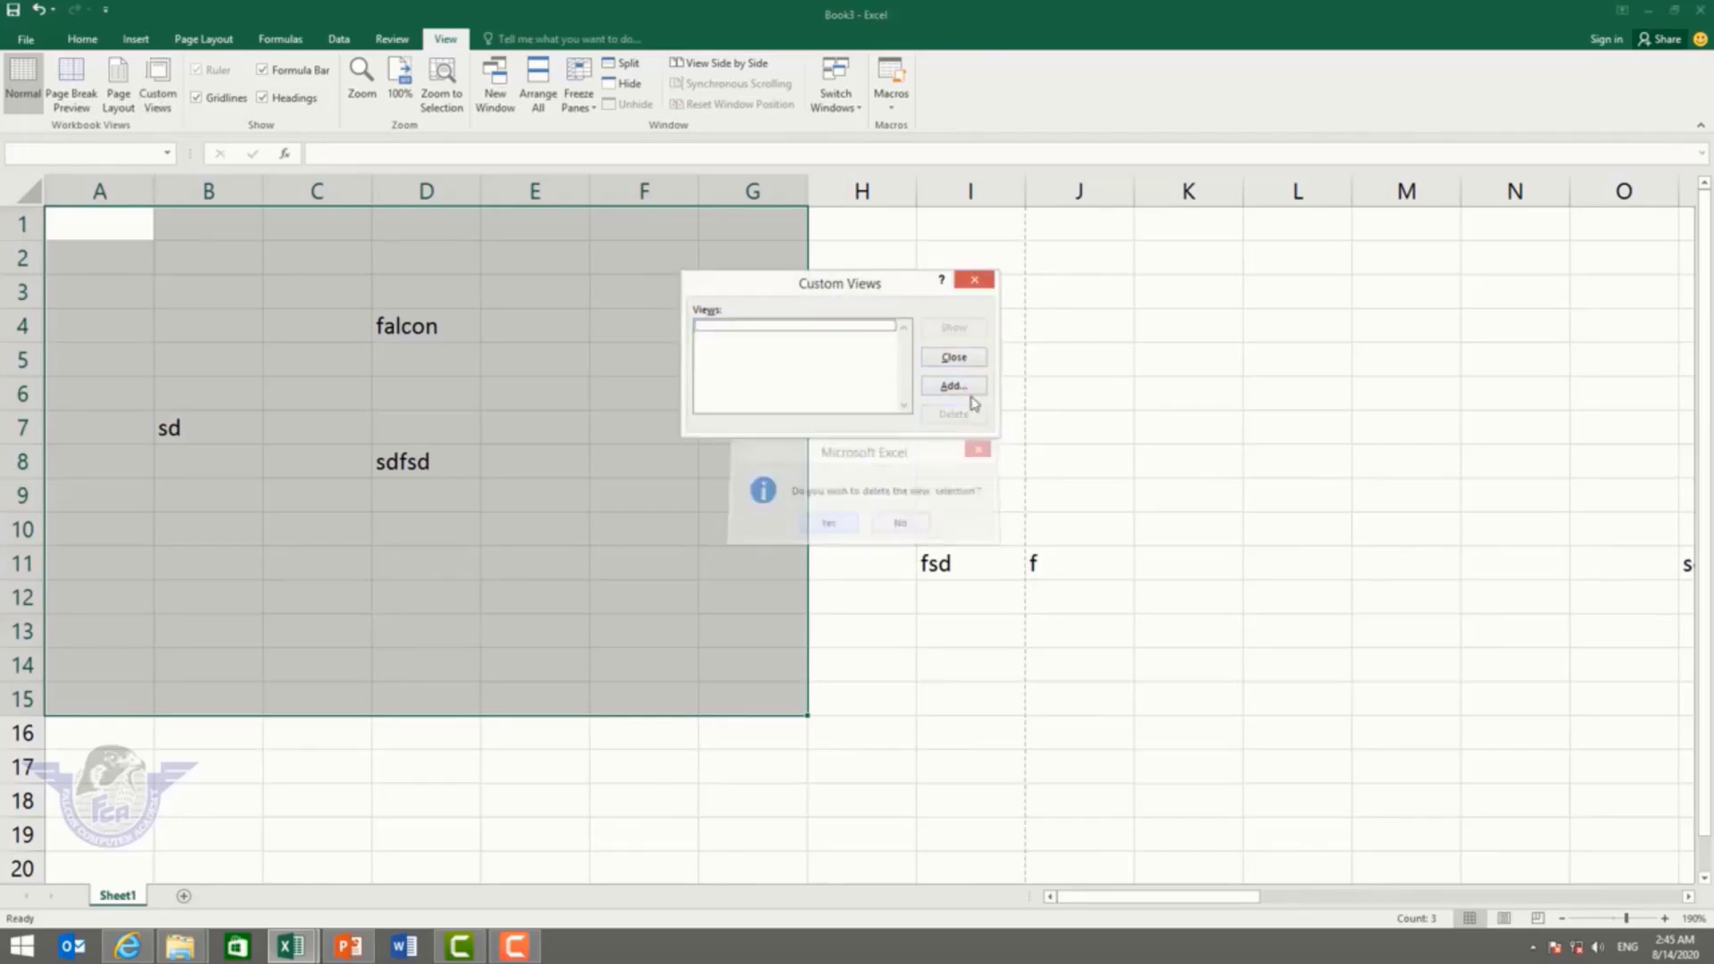
{"action": "key", "text": "Escape"}
Step: Select D6, switch to Page Layout view, and toggle the ruler and gridlines off and on
{"action": "left_click", "coordinate": [375, 396]}
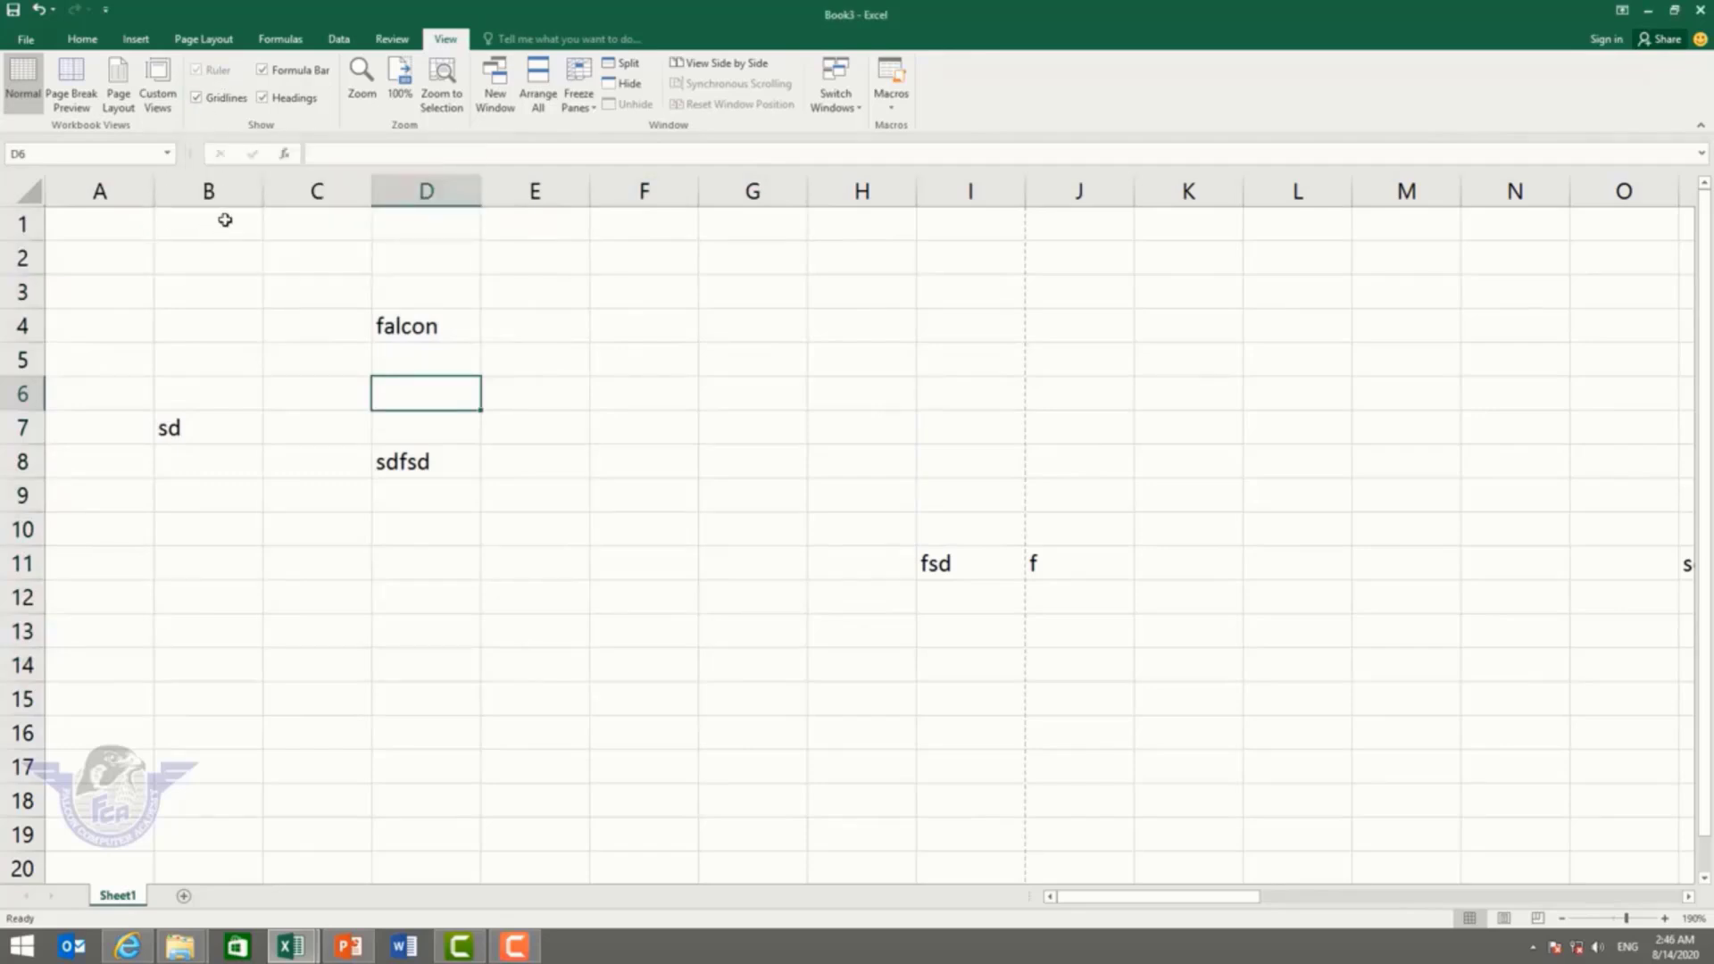
{"action": "left_click", "coordinate": [124, 109]}
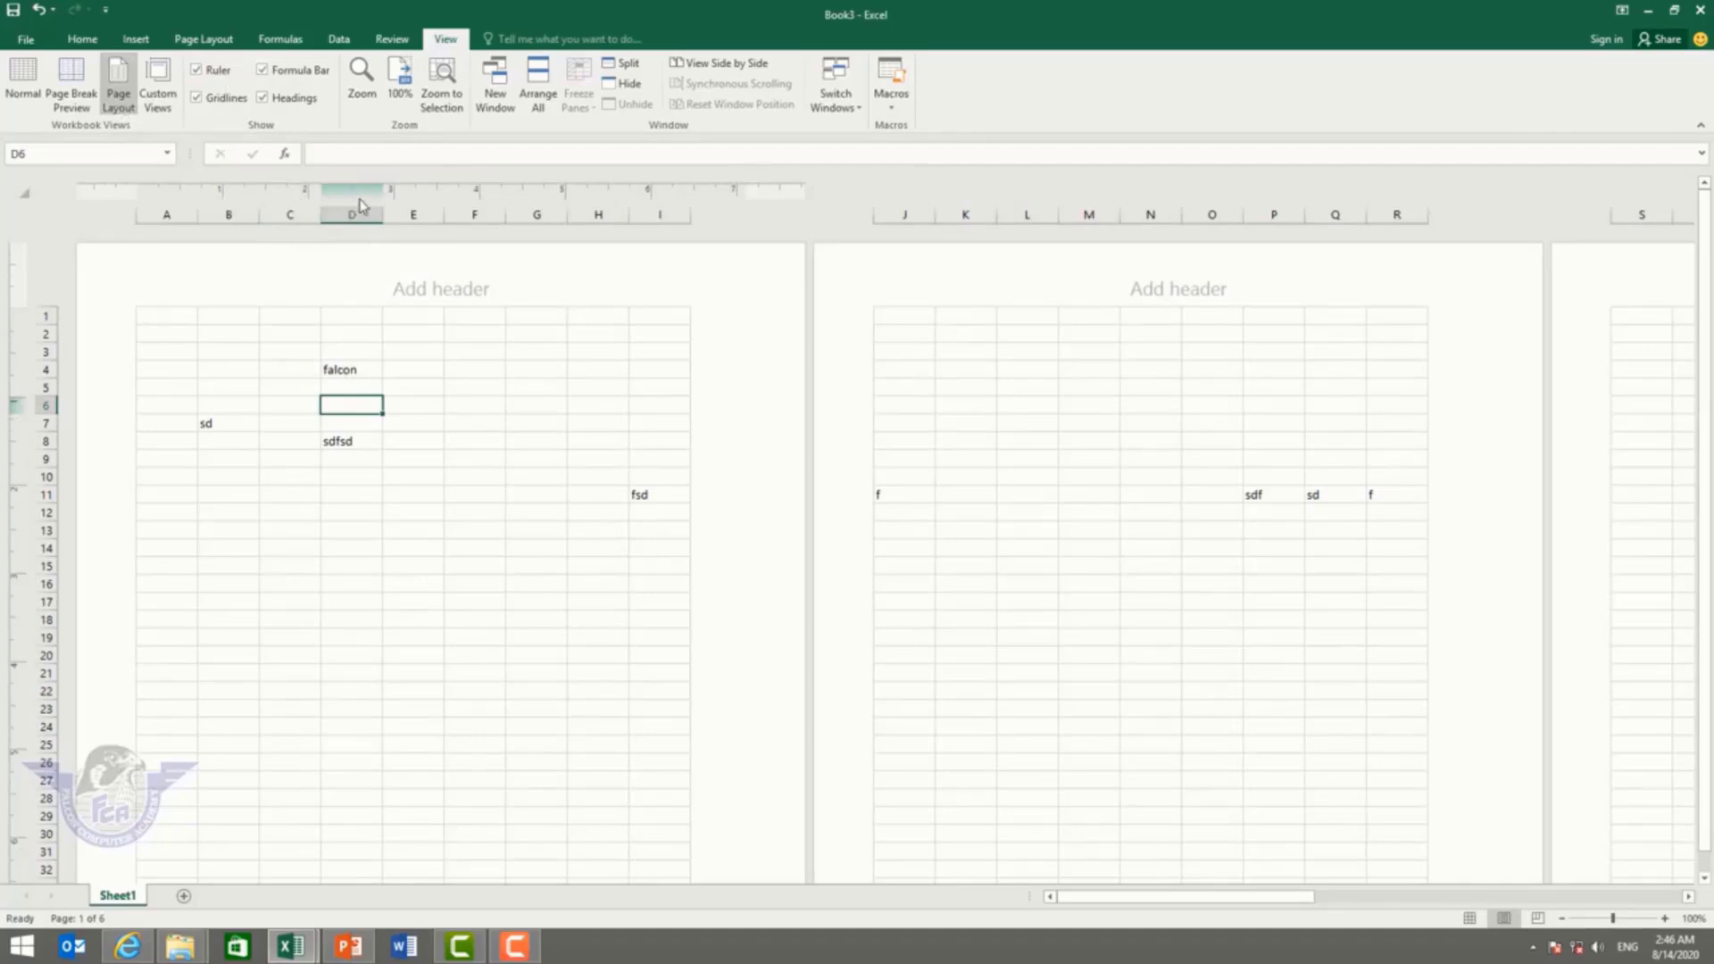
{"action": "left_click", "coordinate": [204, 74]}
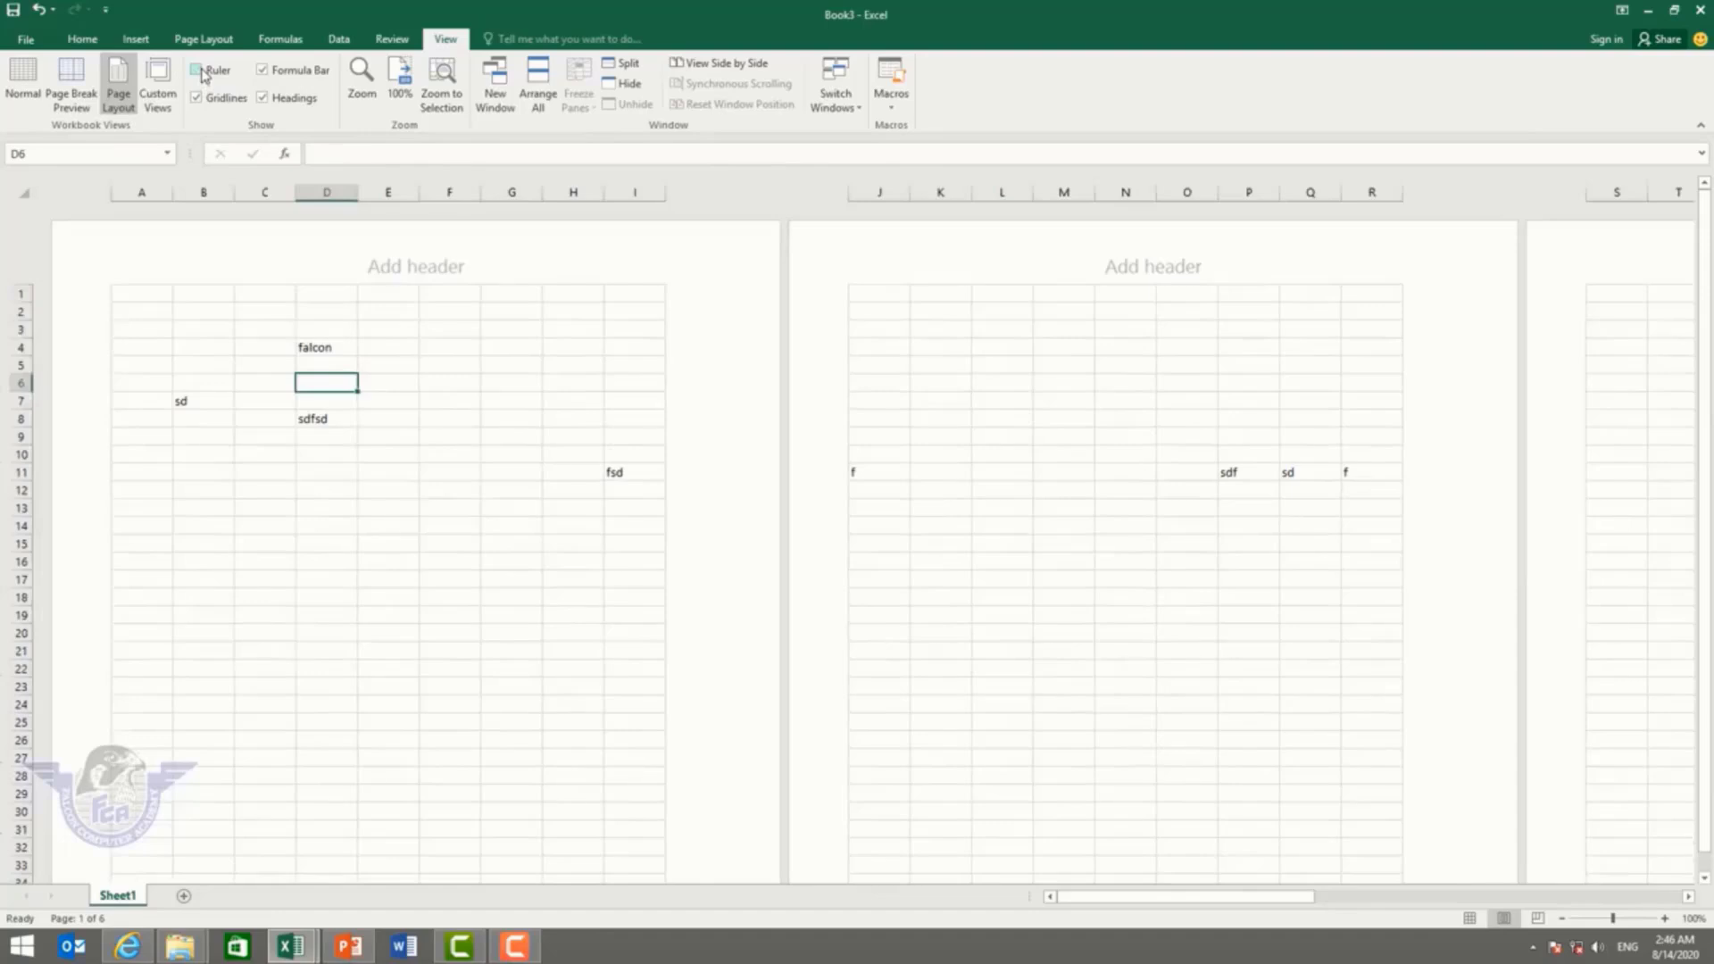
{"action": "left_click", "coordinate": [205, 75]}
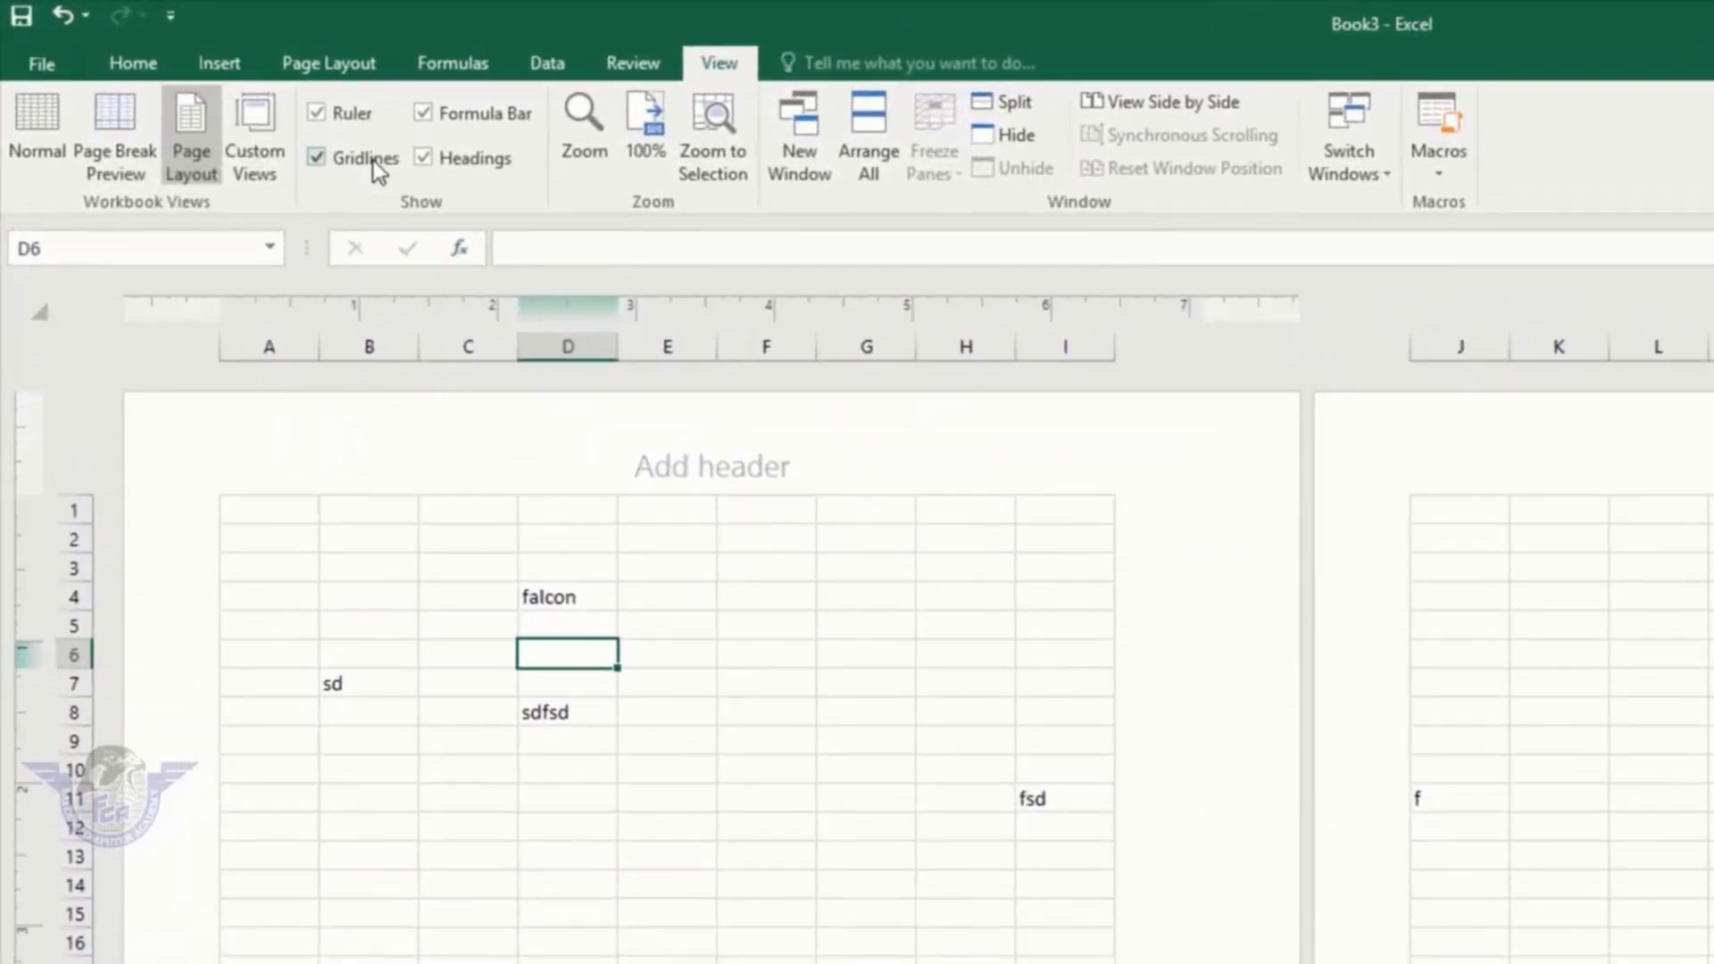
{"action": "left_click", "coordinate": [231, 101]}
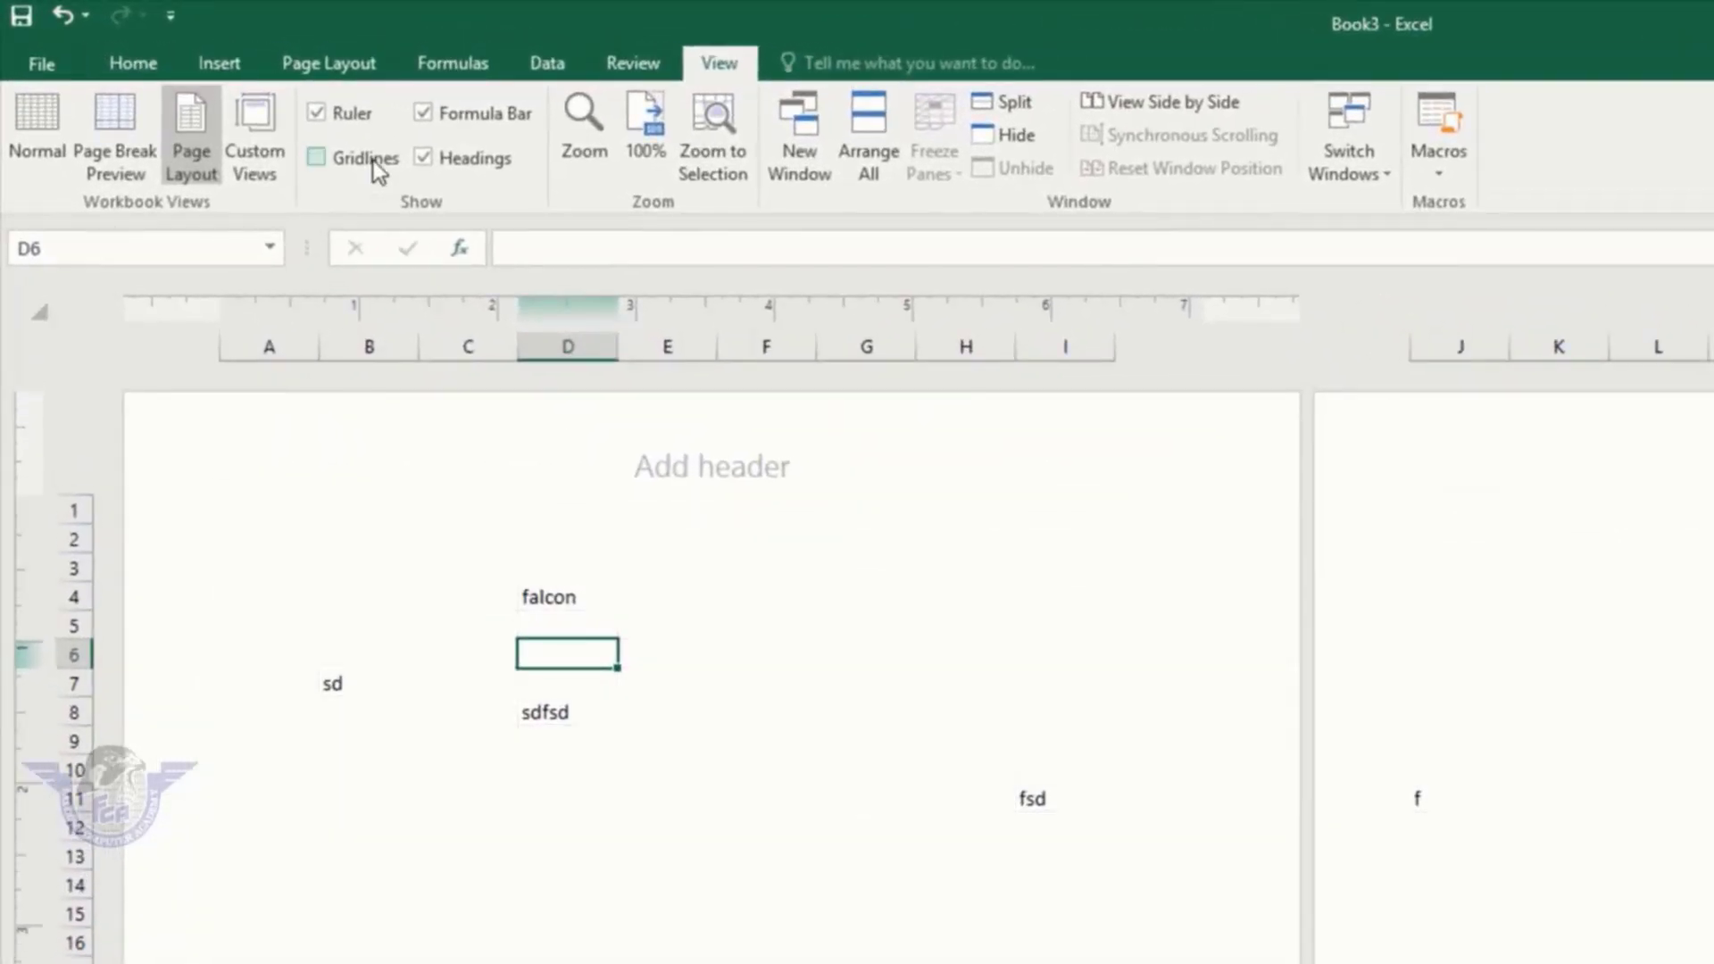
{"action": "left_click", "coordinate": [373, 159]}
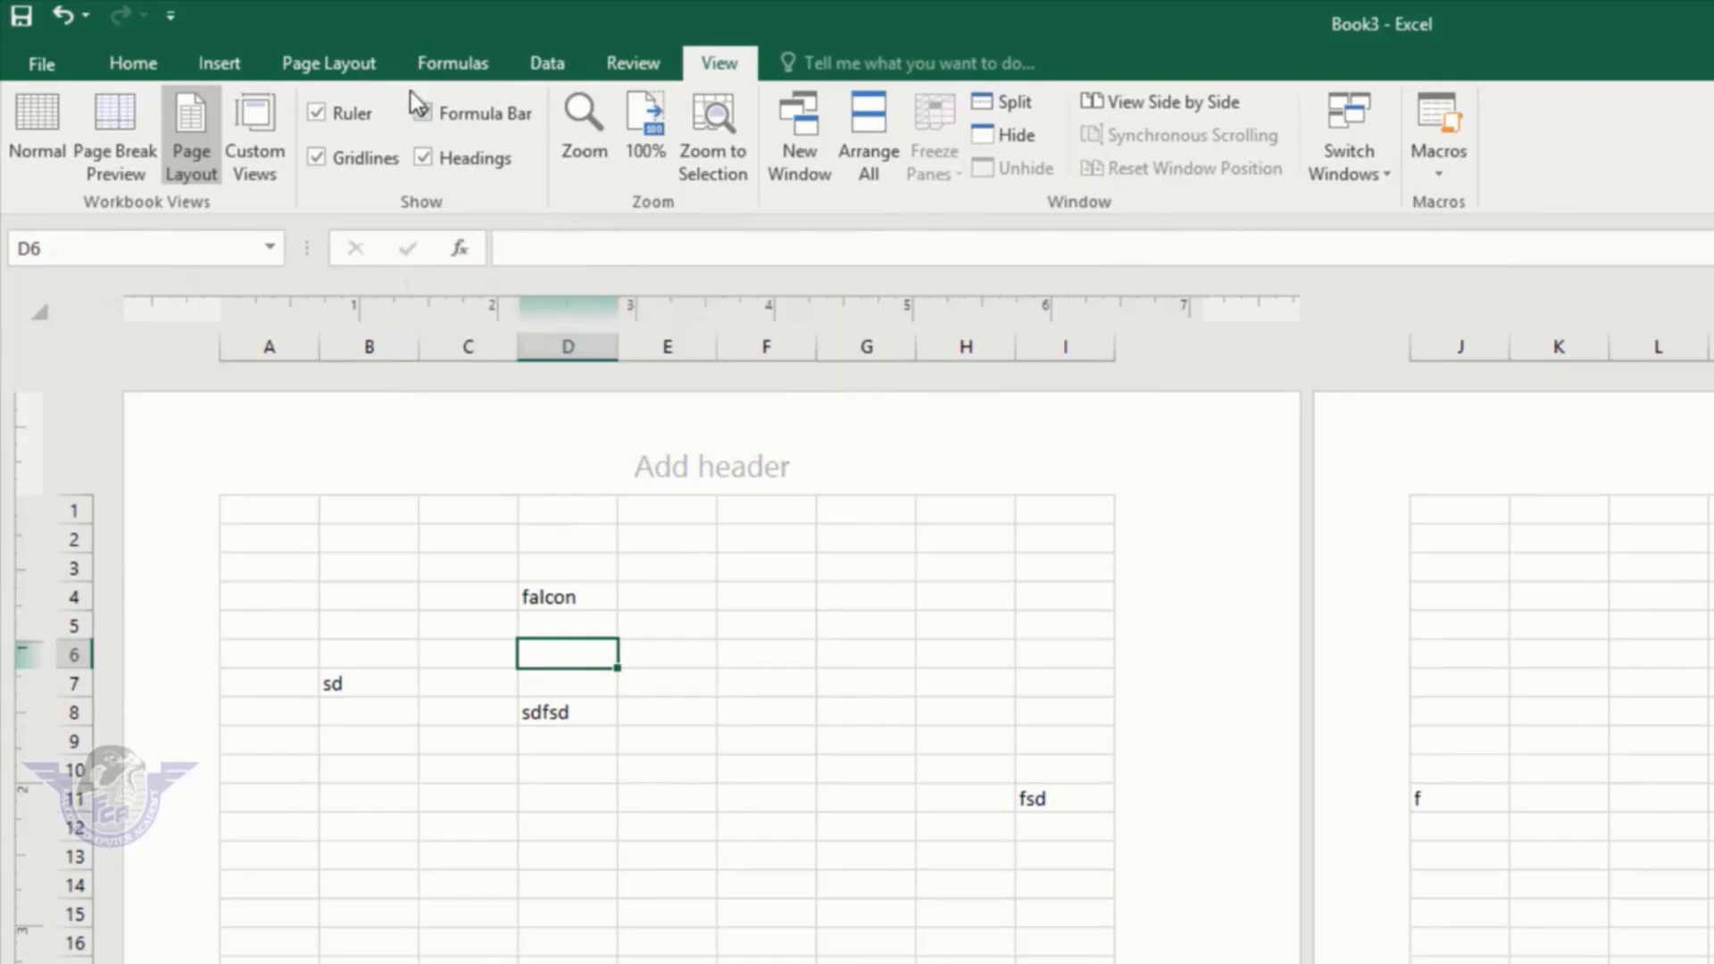
Step: Hide and restore the formula bar and headings, then return to Normal view
{"action": "left_click", "coordinate": [425, 115]}
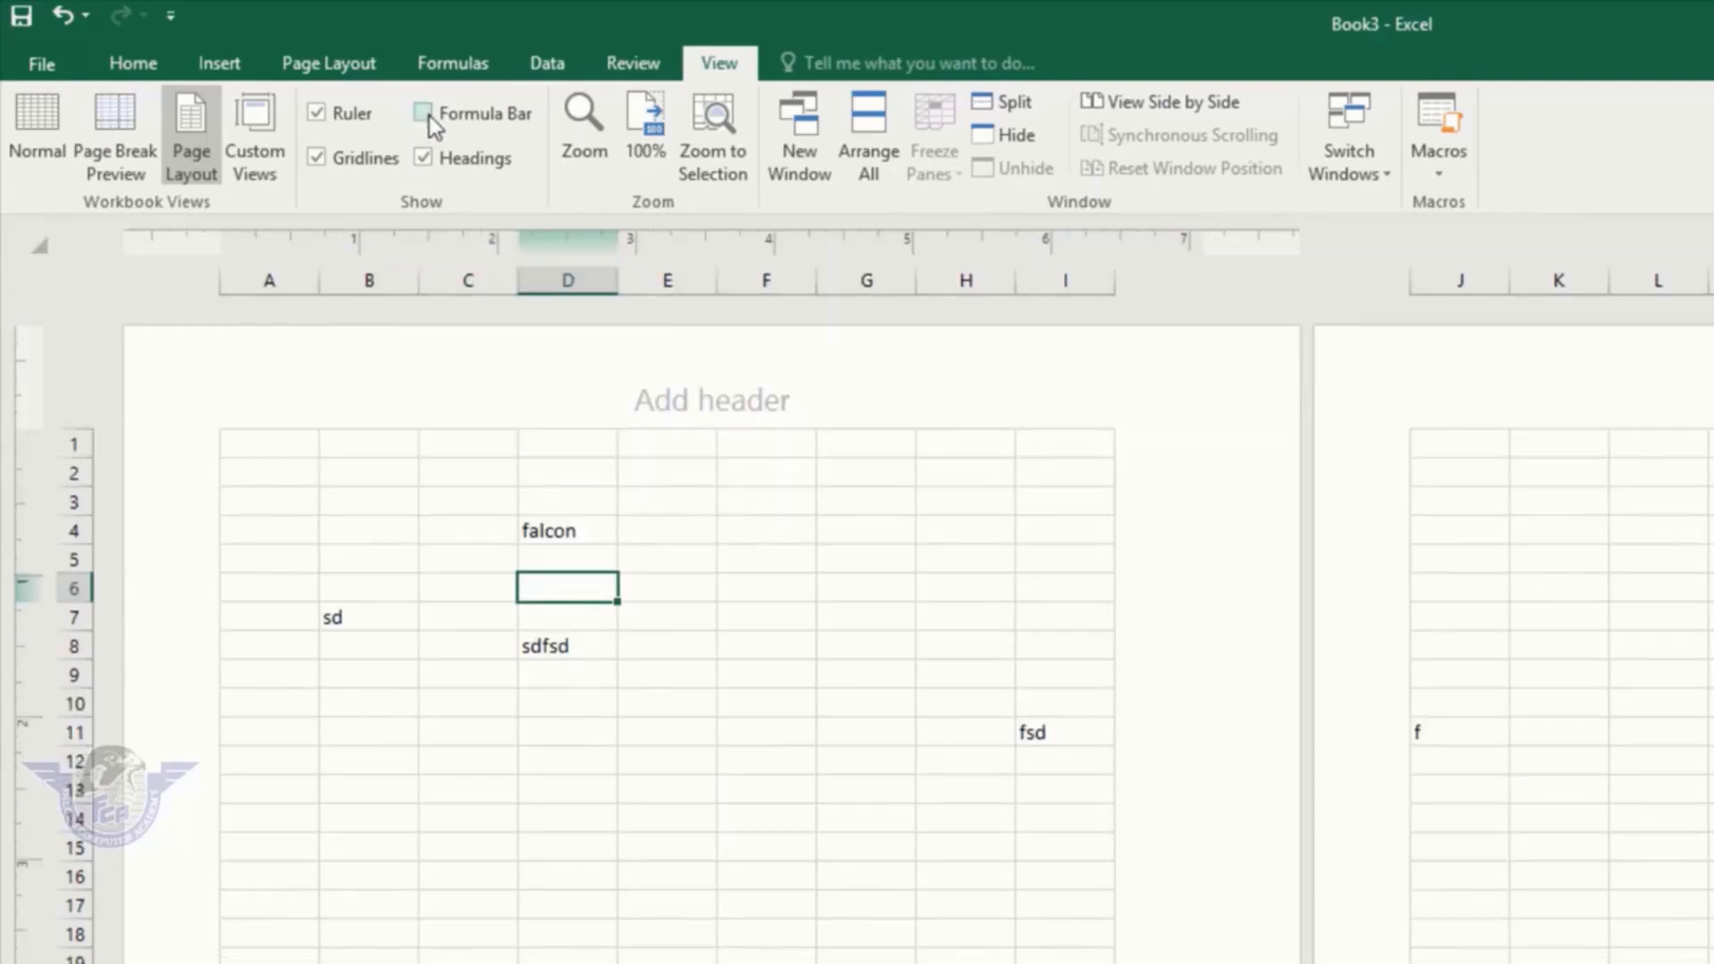
{"action": "left_click", "coordinate": [426, 113]}
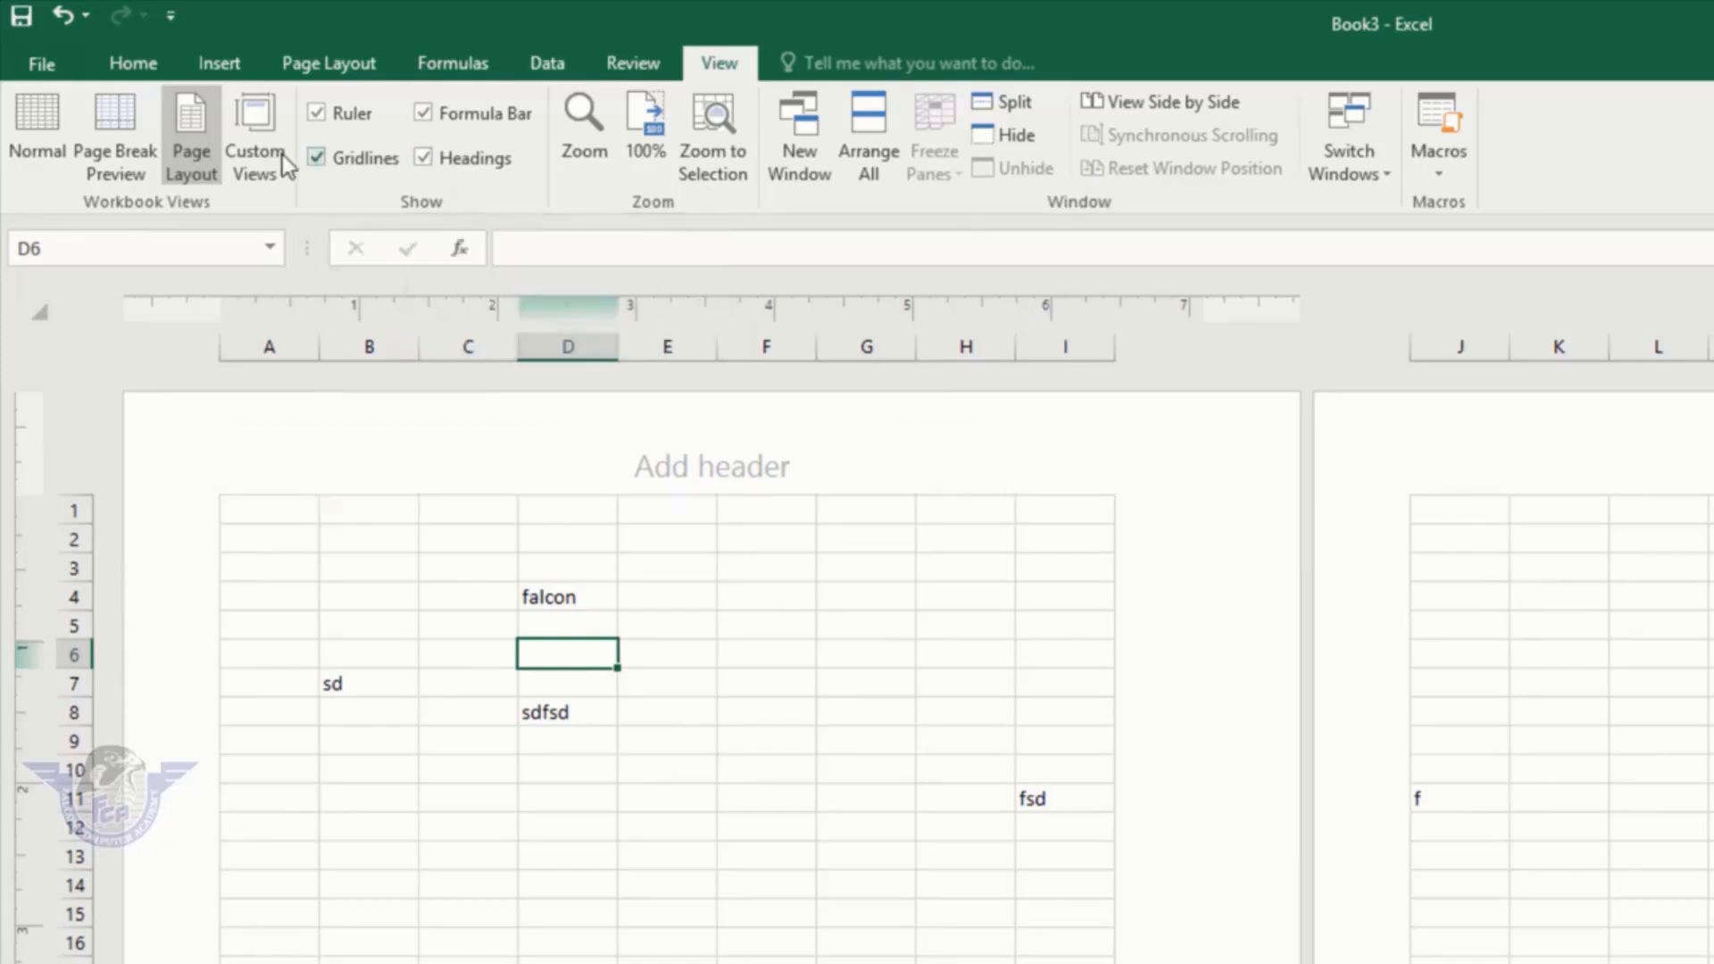
{"action": "left_click", "coordinate": [497, 159]}
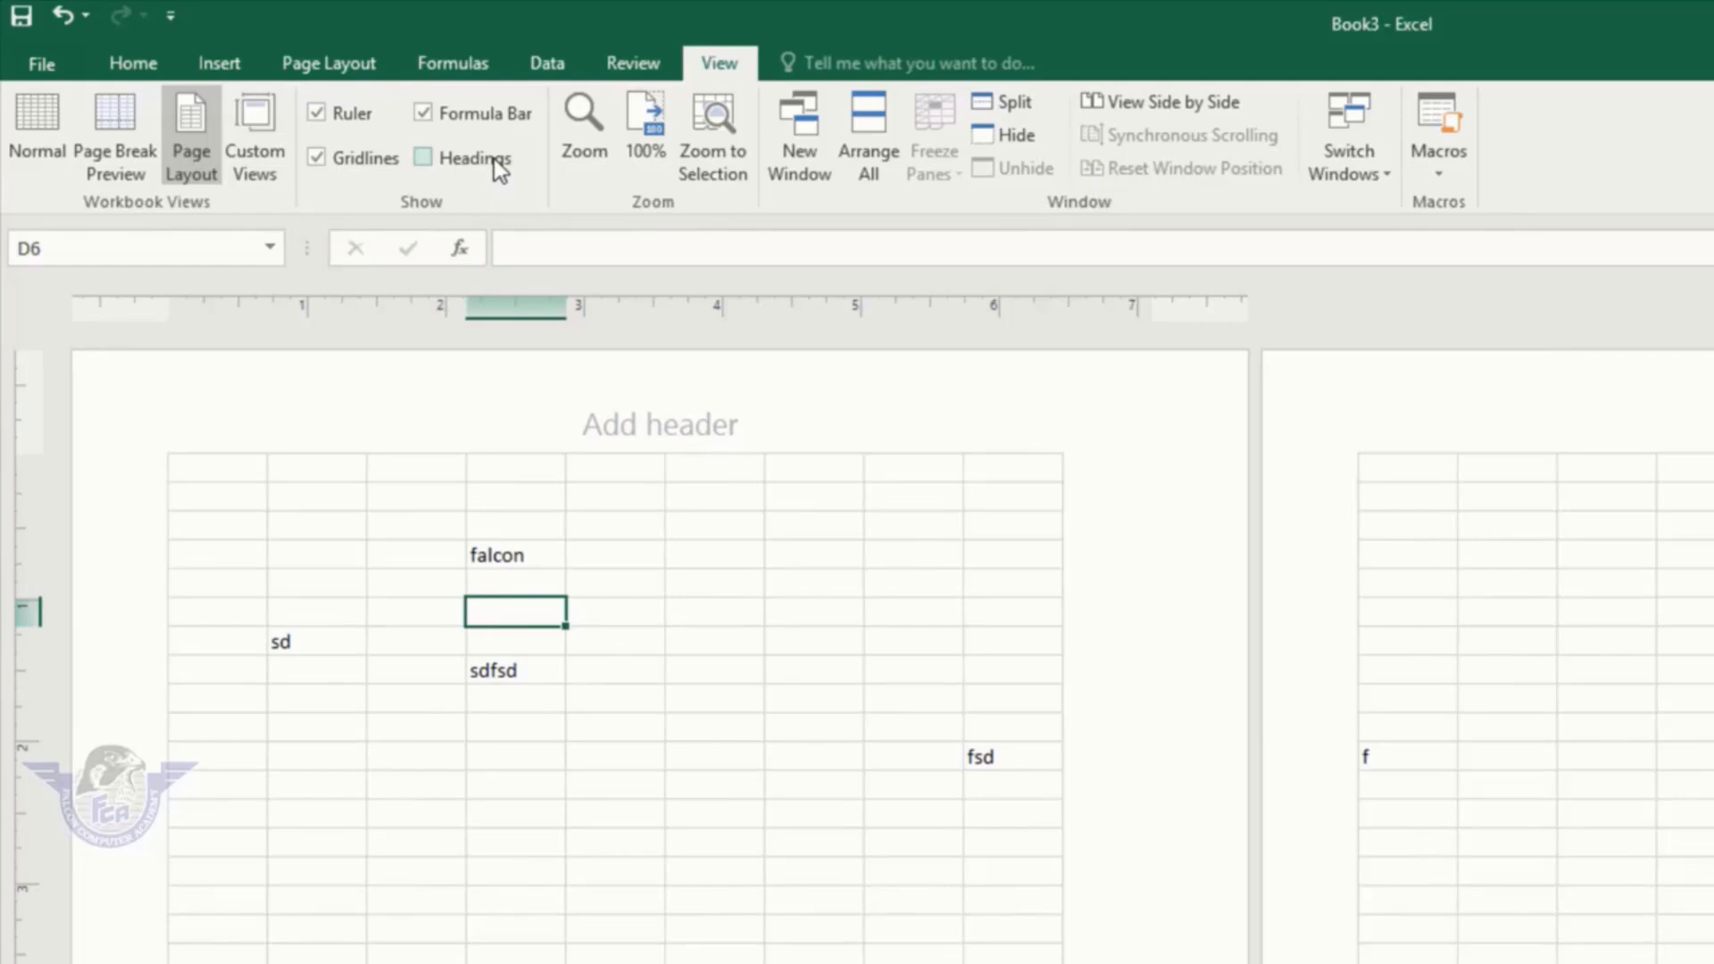
{"action": "left_click", "coordinate": [494, 159]}
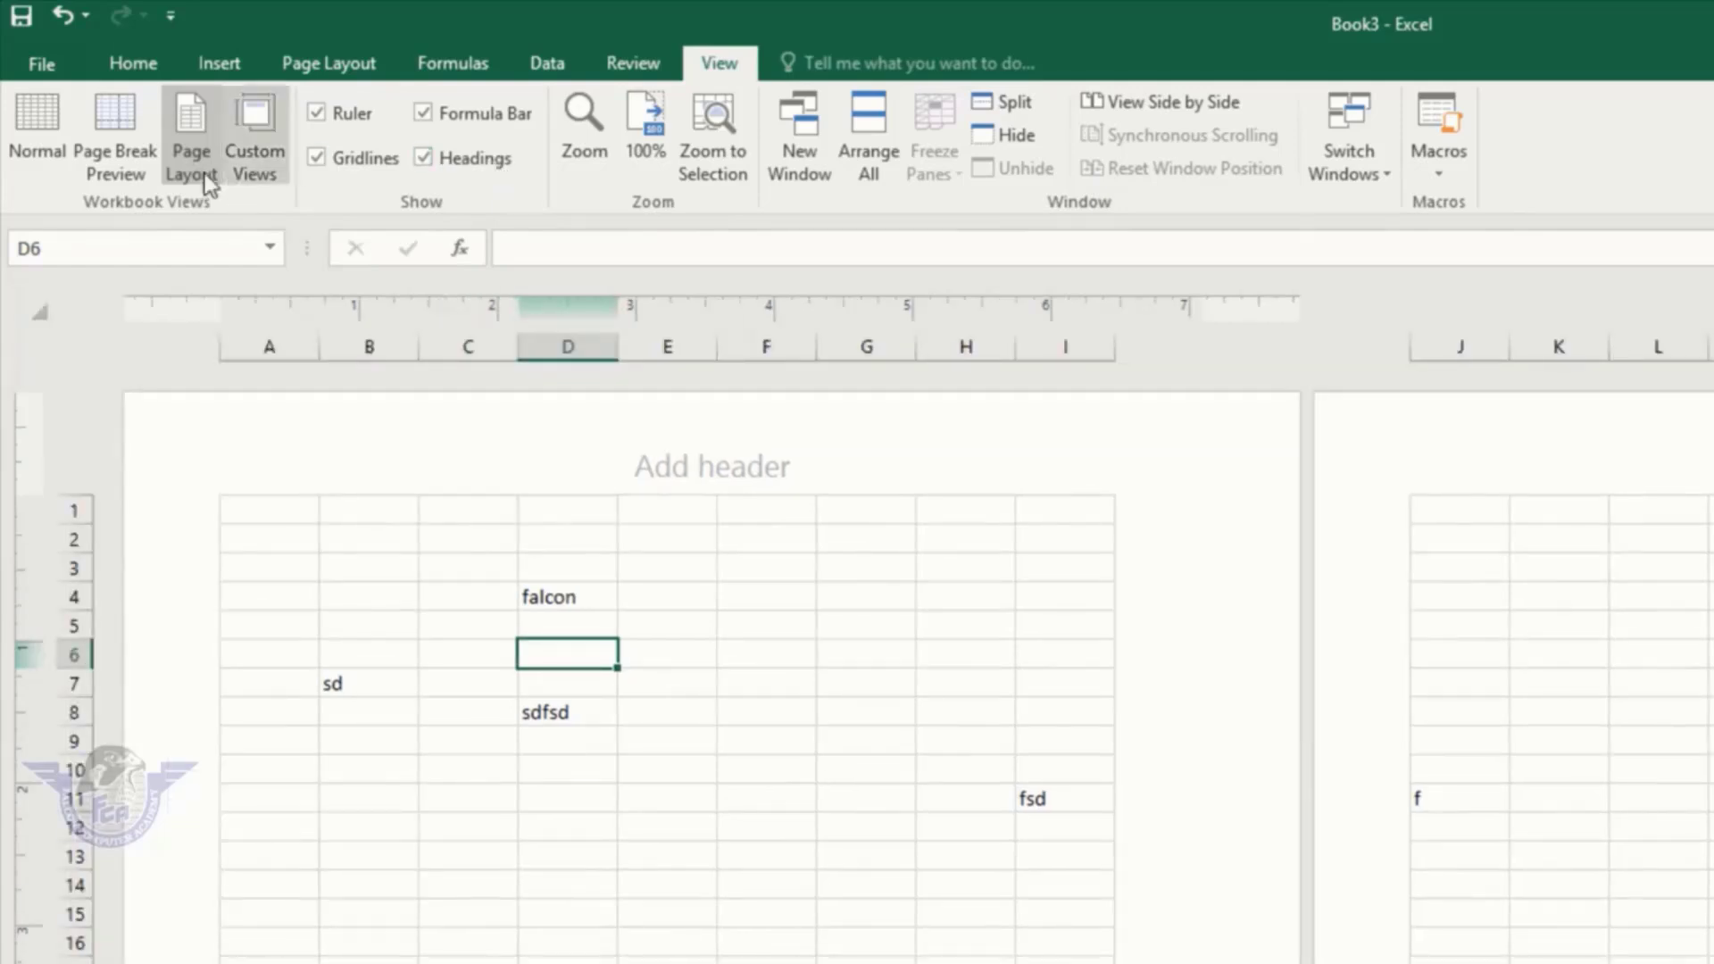
{"action": "left_click", "coordinate": [55, 148]}
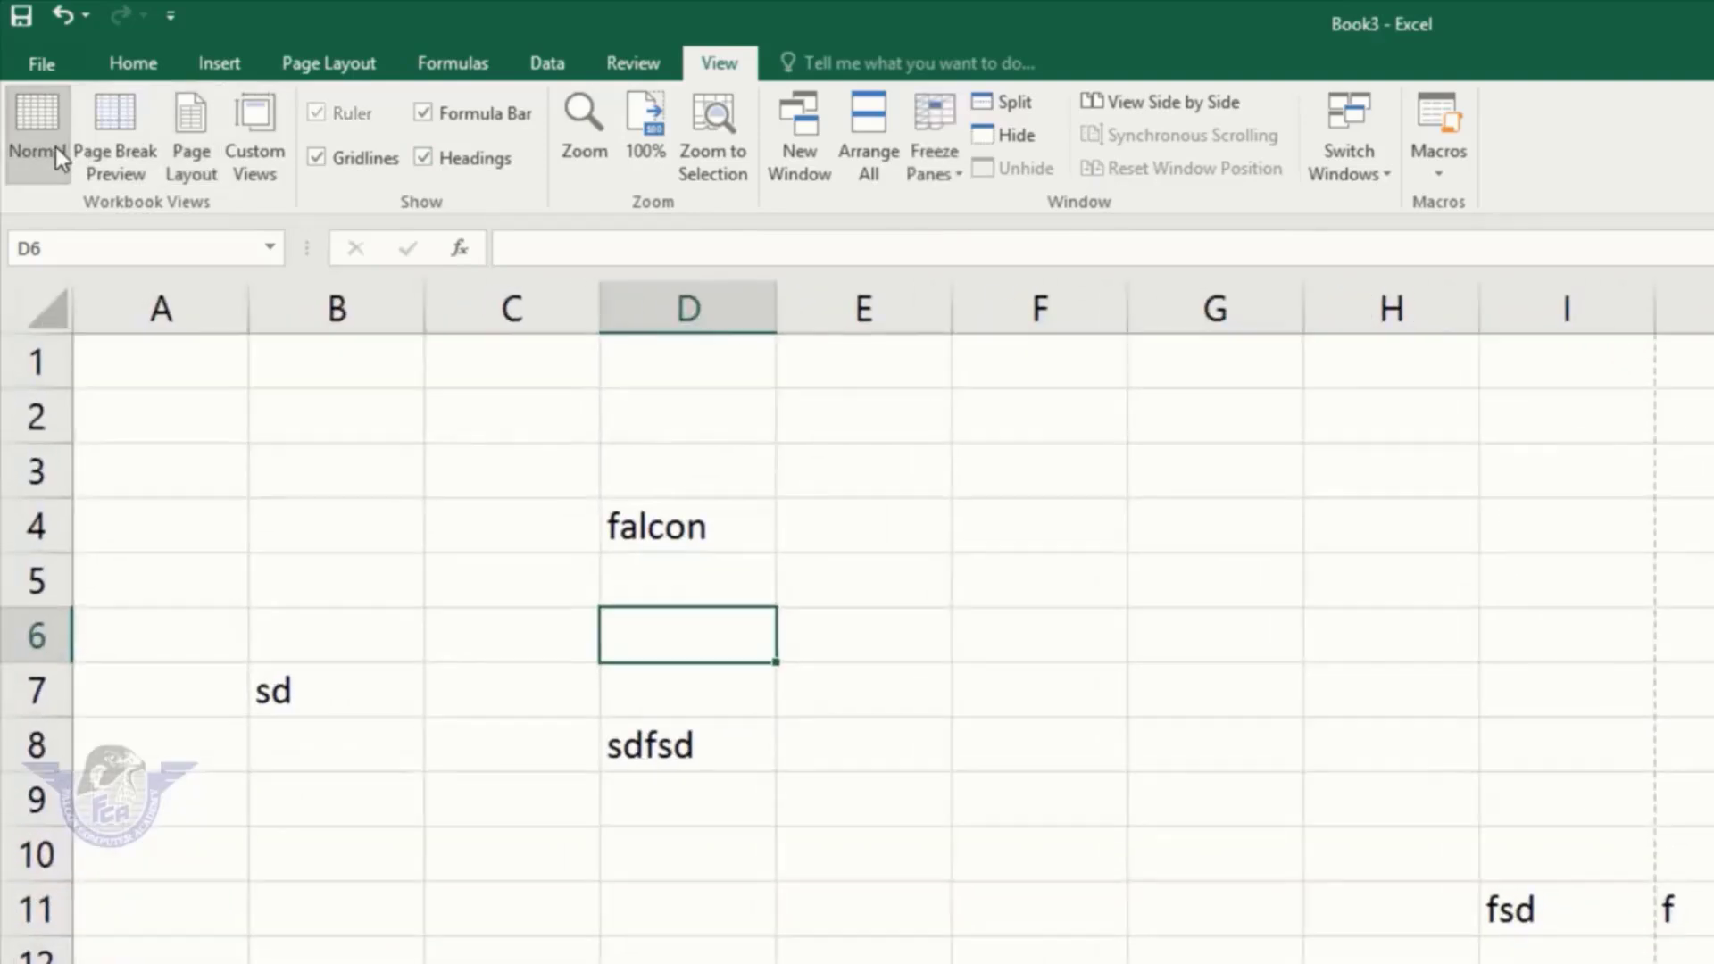
Step: Zoom the sheet to 25%, then set the zoom back to 100%
{"action": "left_click", "coordinate": [586, 111]}
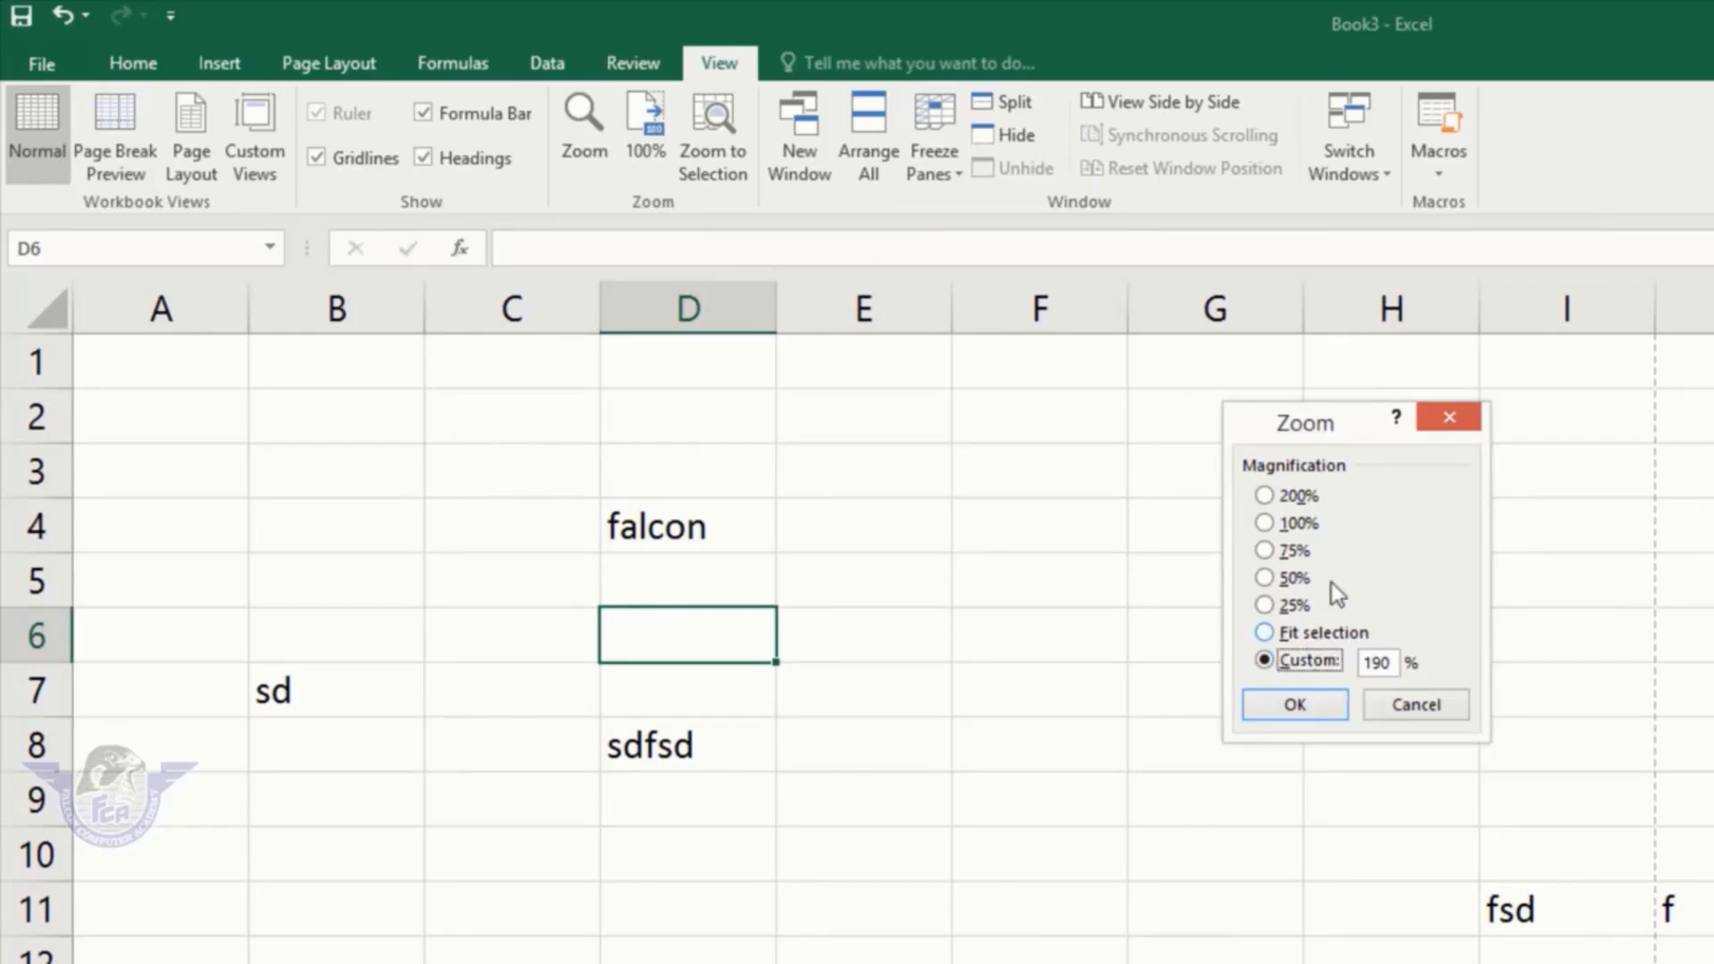
{"action": "left_click", "coordinate": [1300, 605]}
{"action": "left_click", "coordinate": [1315, 705]}
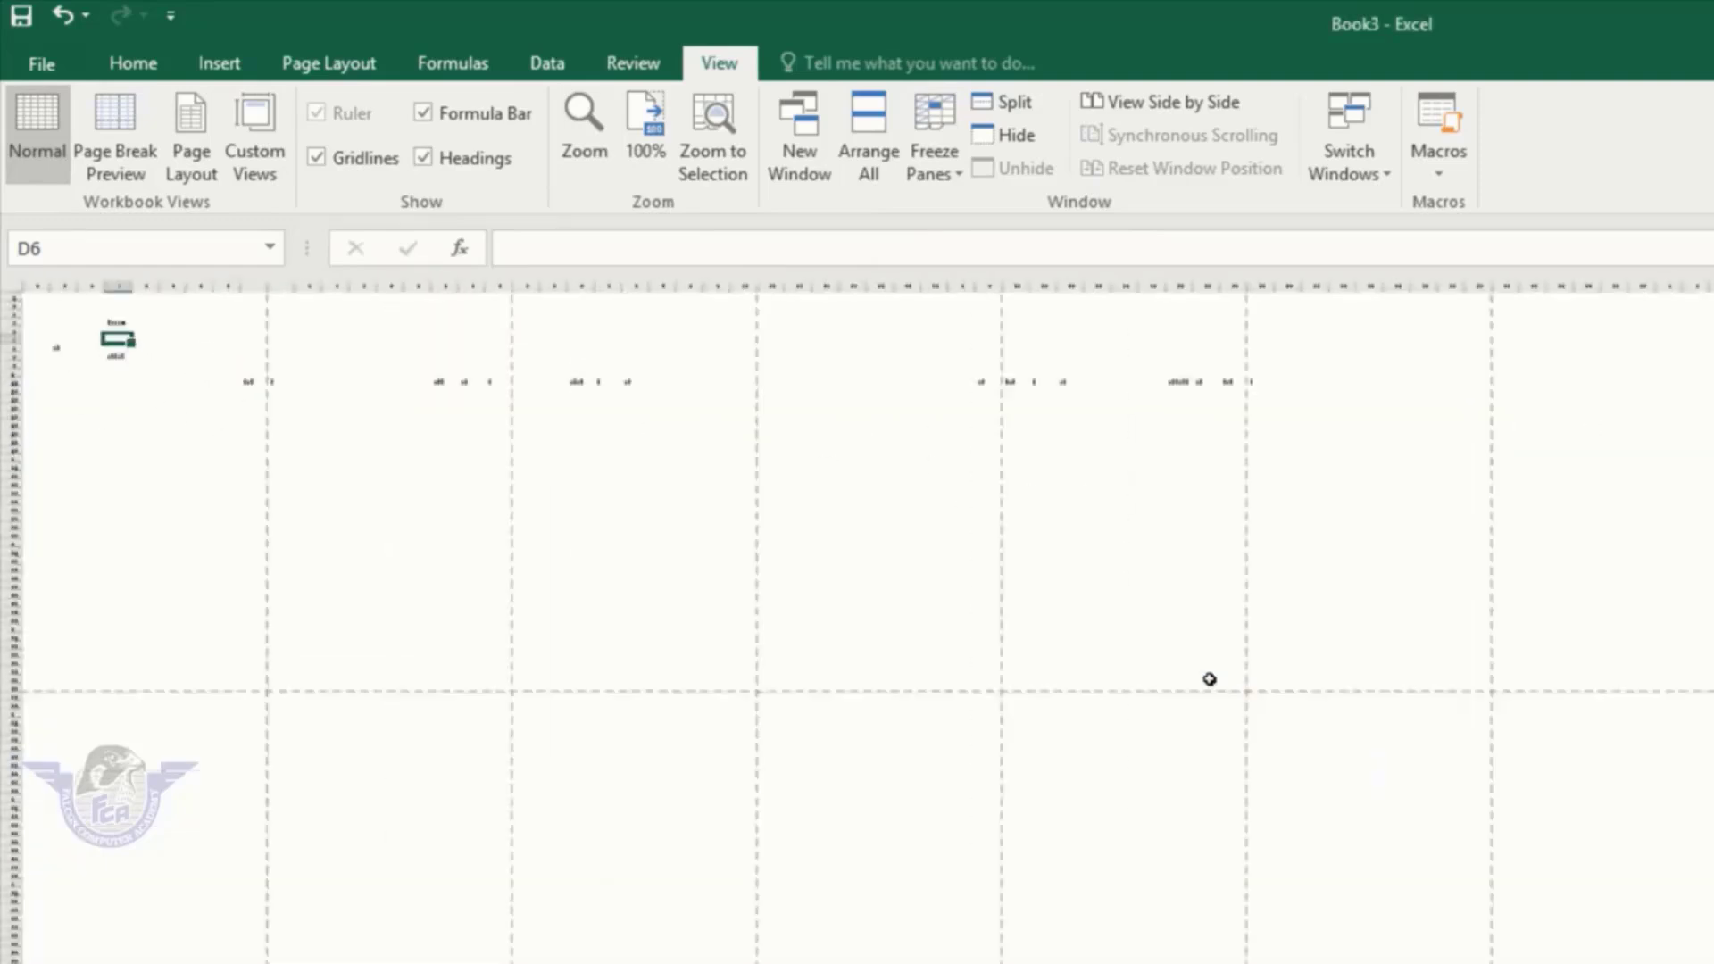
{"action": "left_click", "coordinate": [575, 147]}
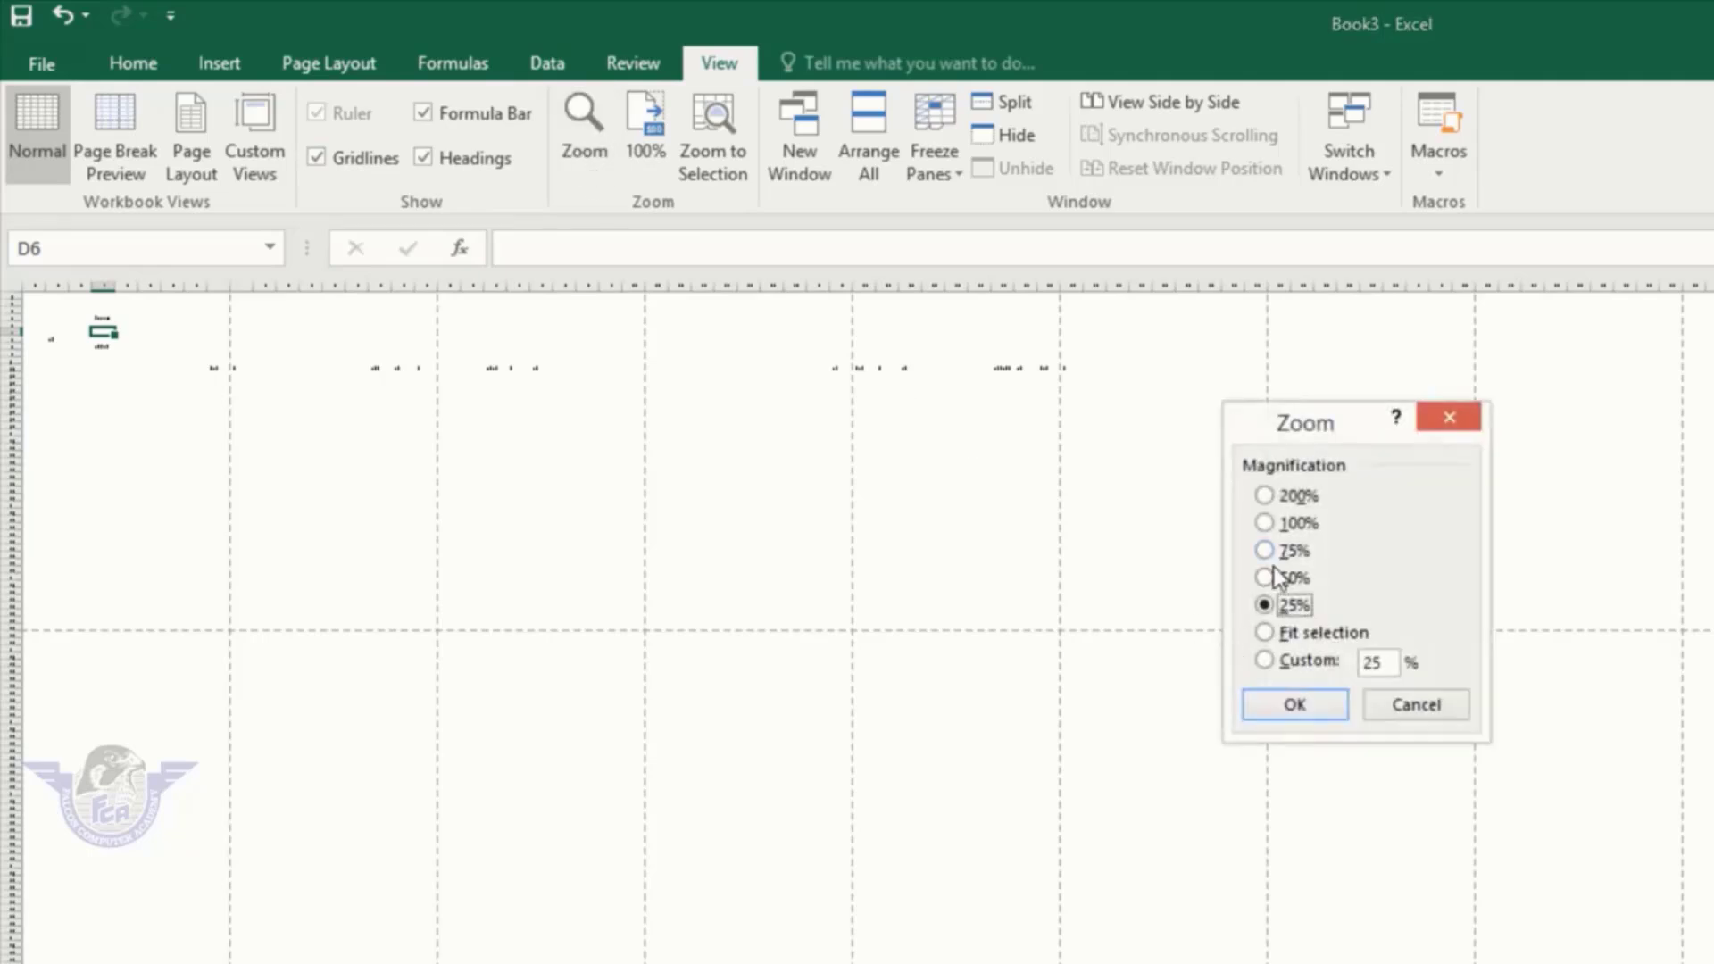
{"action": "left_click", "coordinate": [1313, 525]}
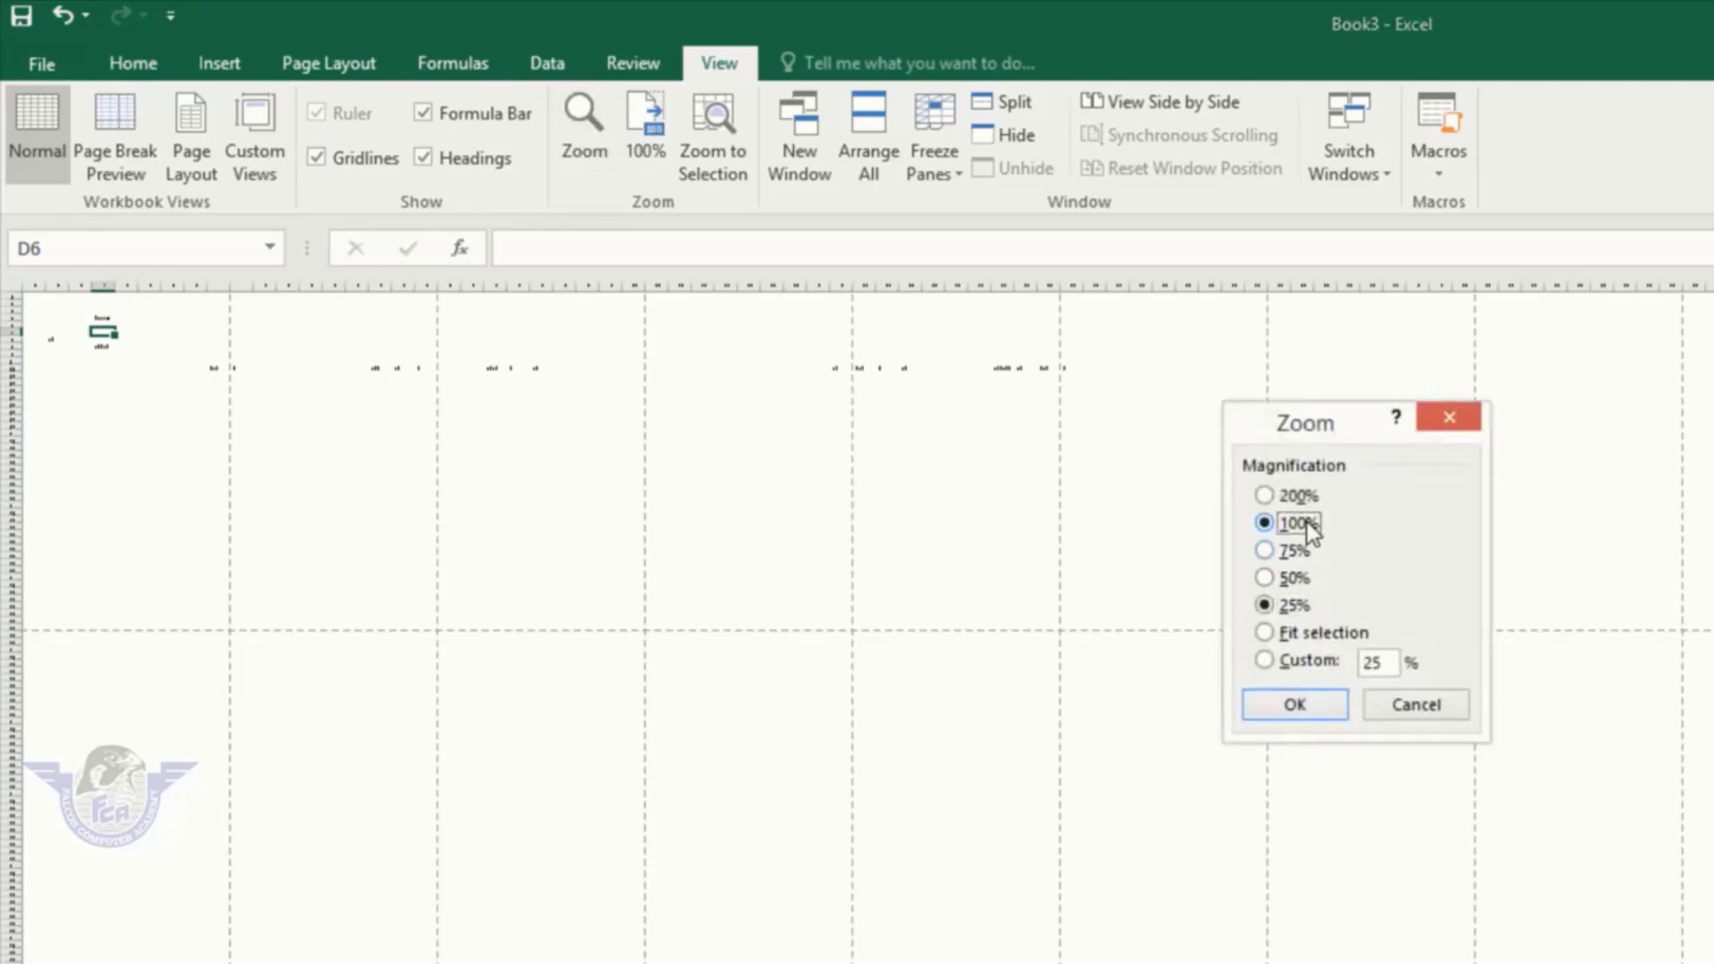
{"action": "left_click", "coordinate": [1300, 709]}
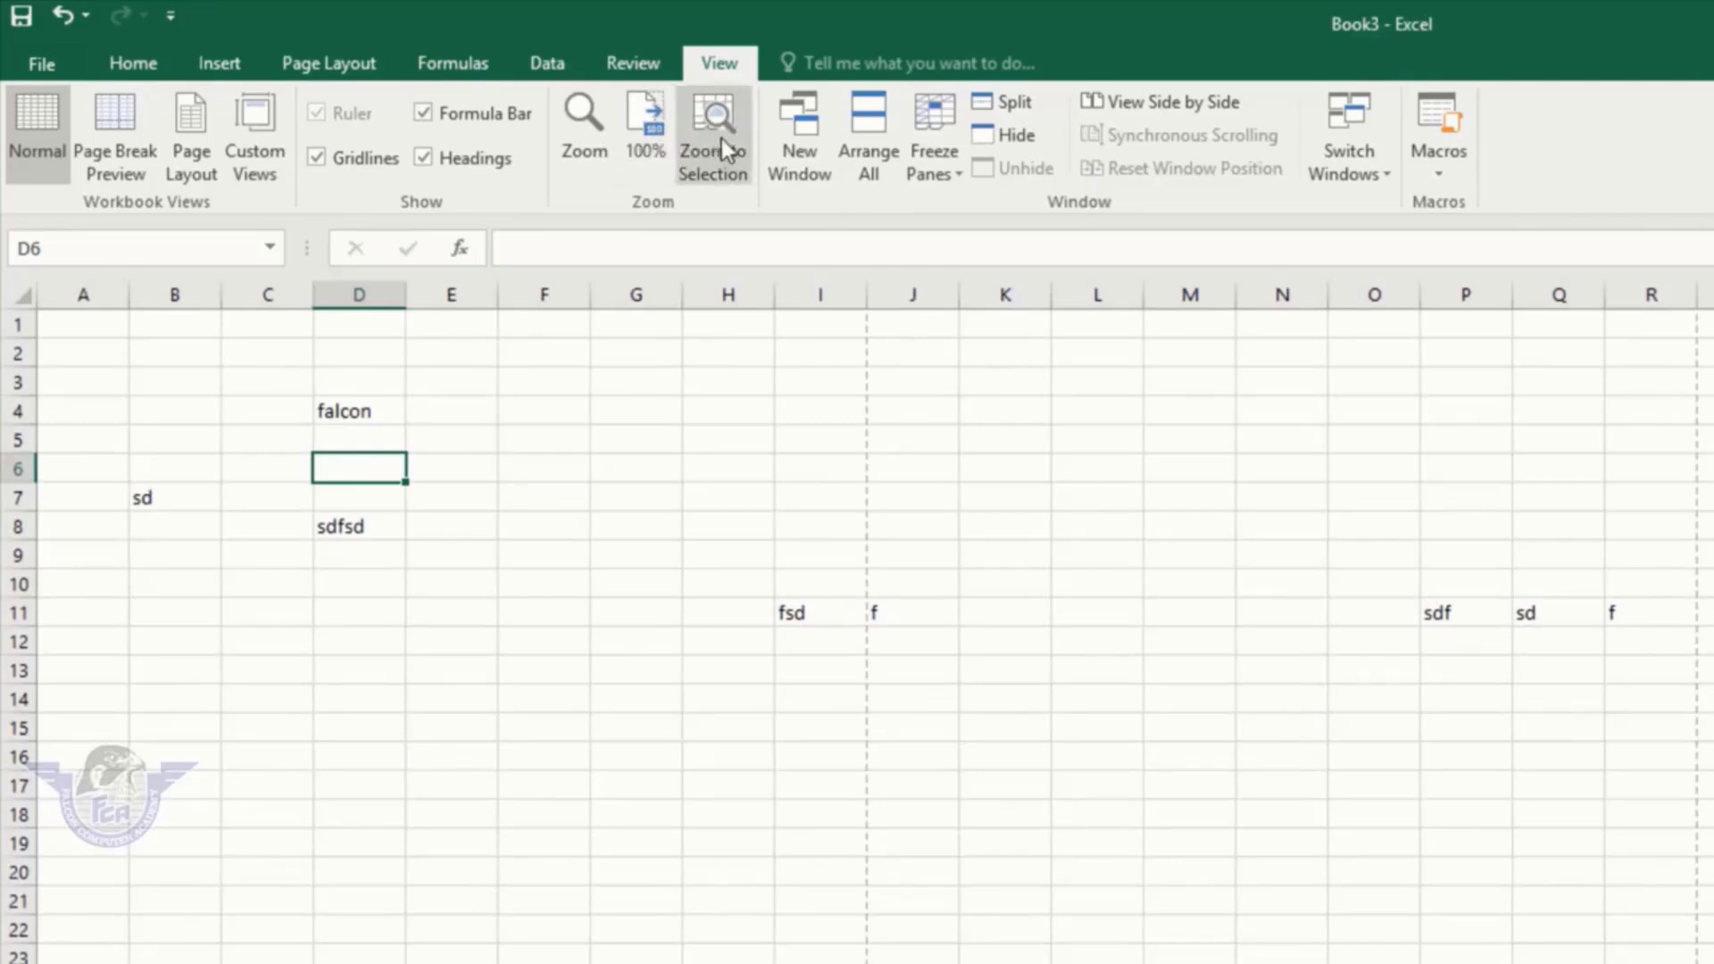
Step: Enter the headers name, class, roll no and subject in A1 through D1
{"action": "left_click", "coordinate": [553, 412]}
{"action": "left_click", "coordinate": [94, 318]}
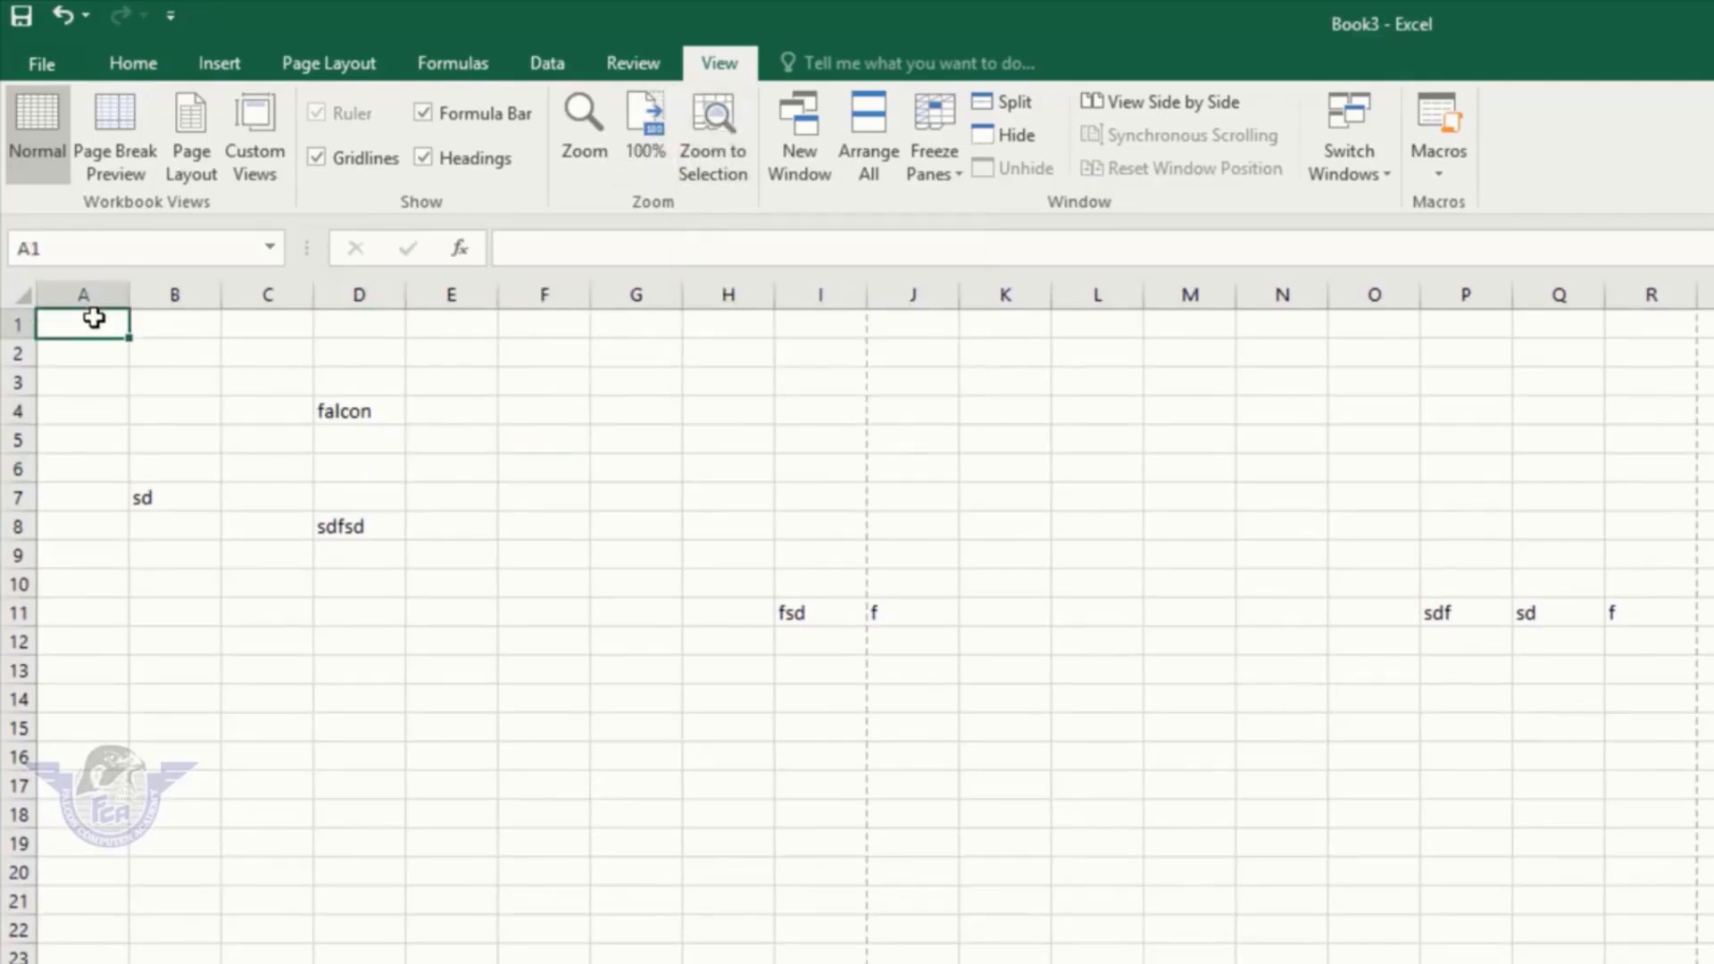
{"action": "type", "text": "name"}
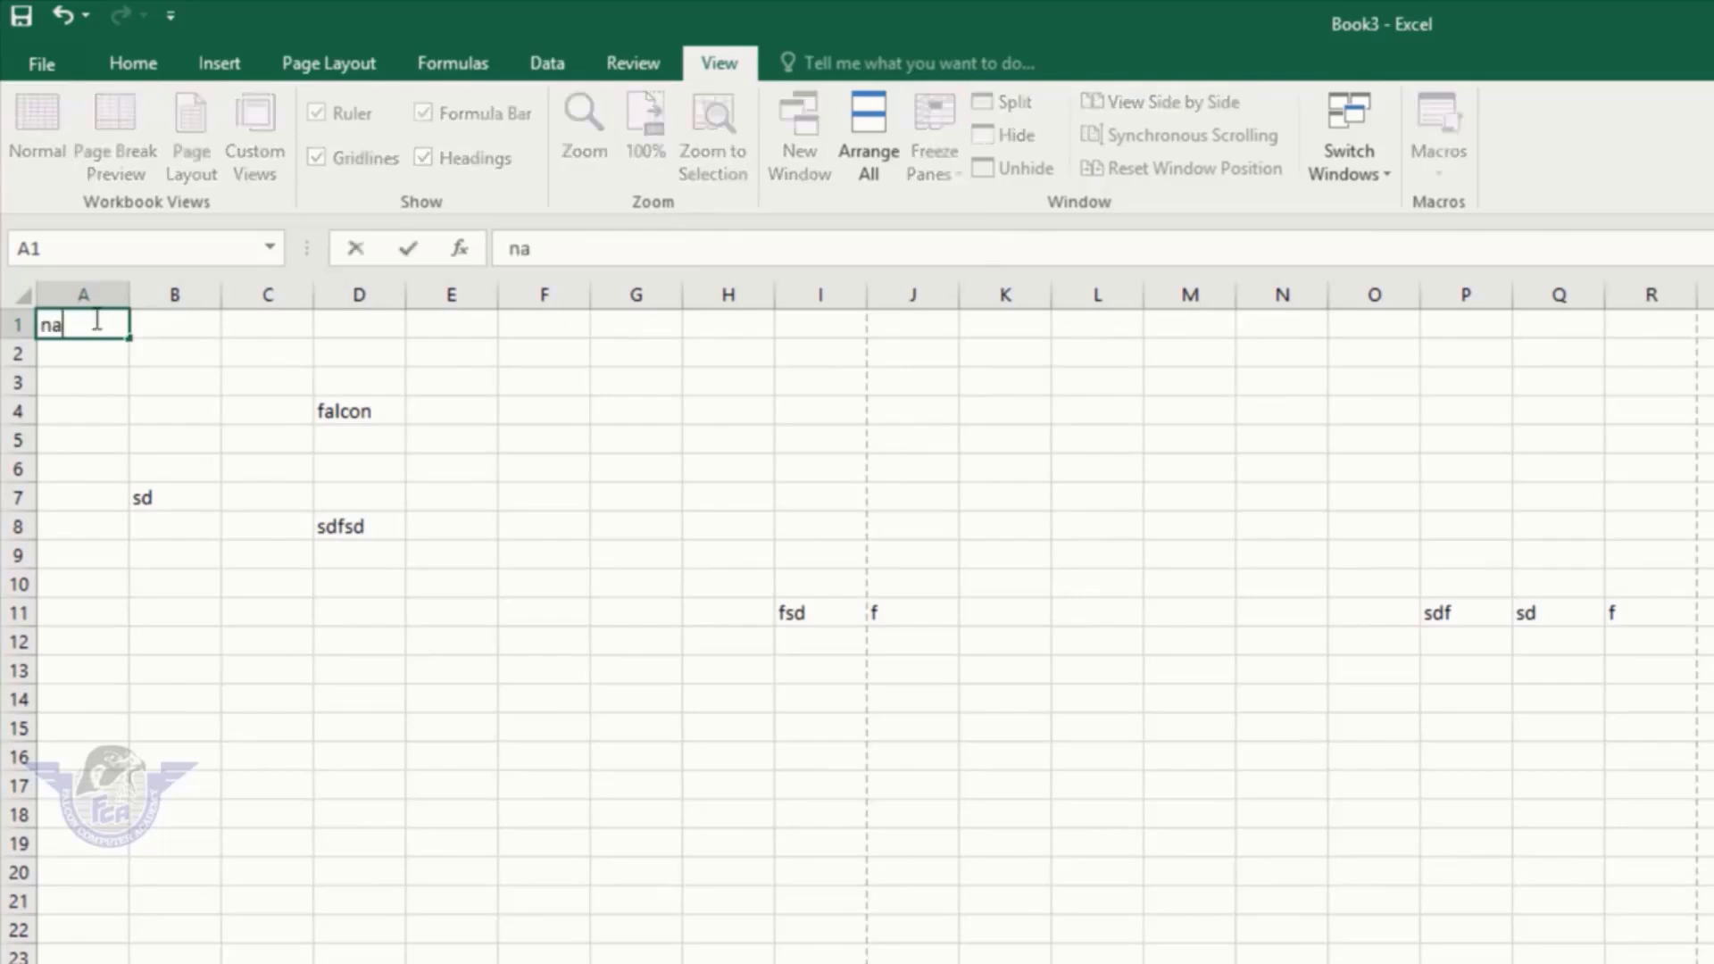
{"action": "key", "text": "Tab"}
{"action": "type", "text": "class"}
{"action": "key", "text": "Tab"}
{"action": "type", "text": "roll no"}
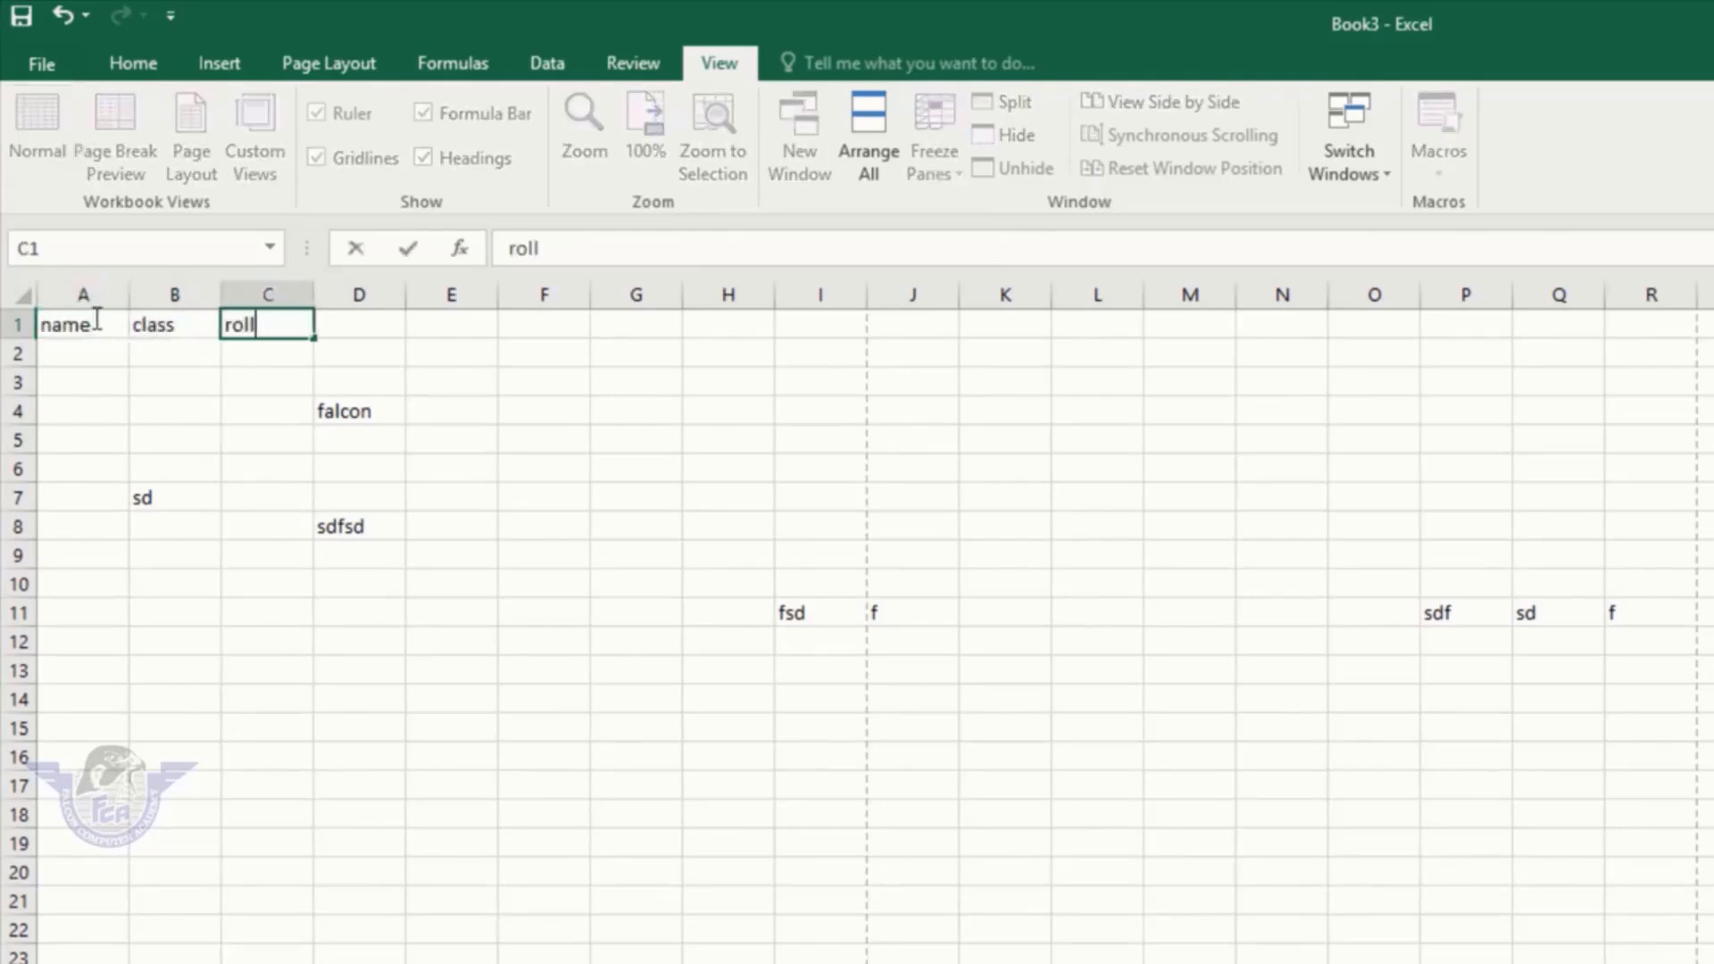
{"action": "key", "text": "Tab"}
{"action": "type", "text": "subject"}
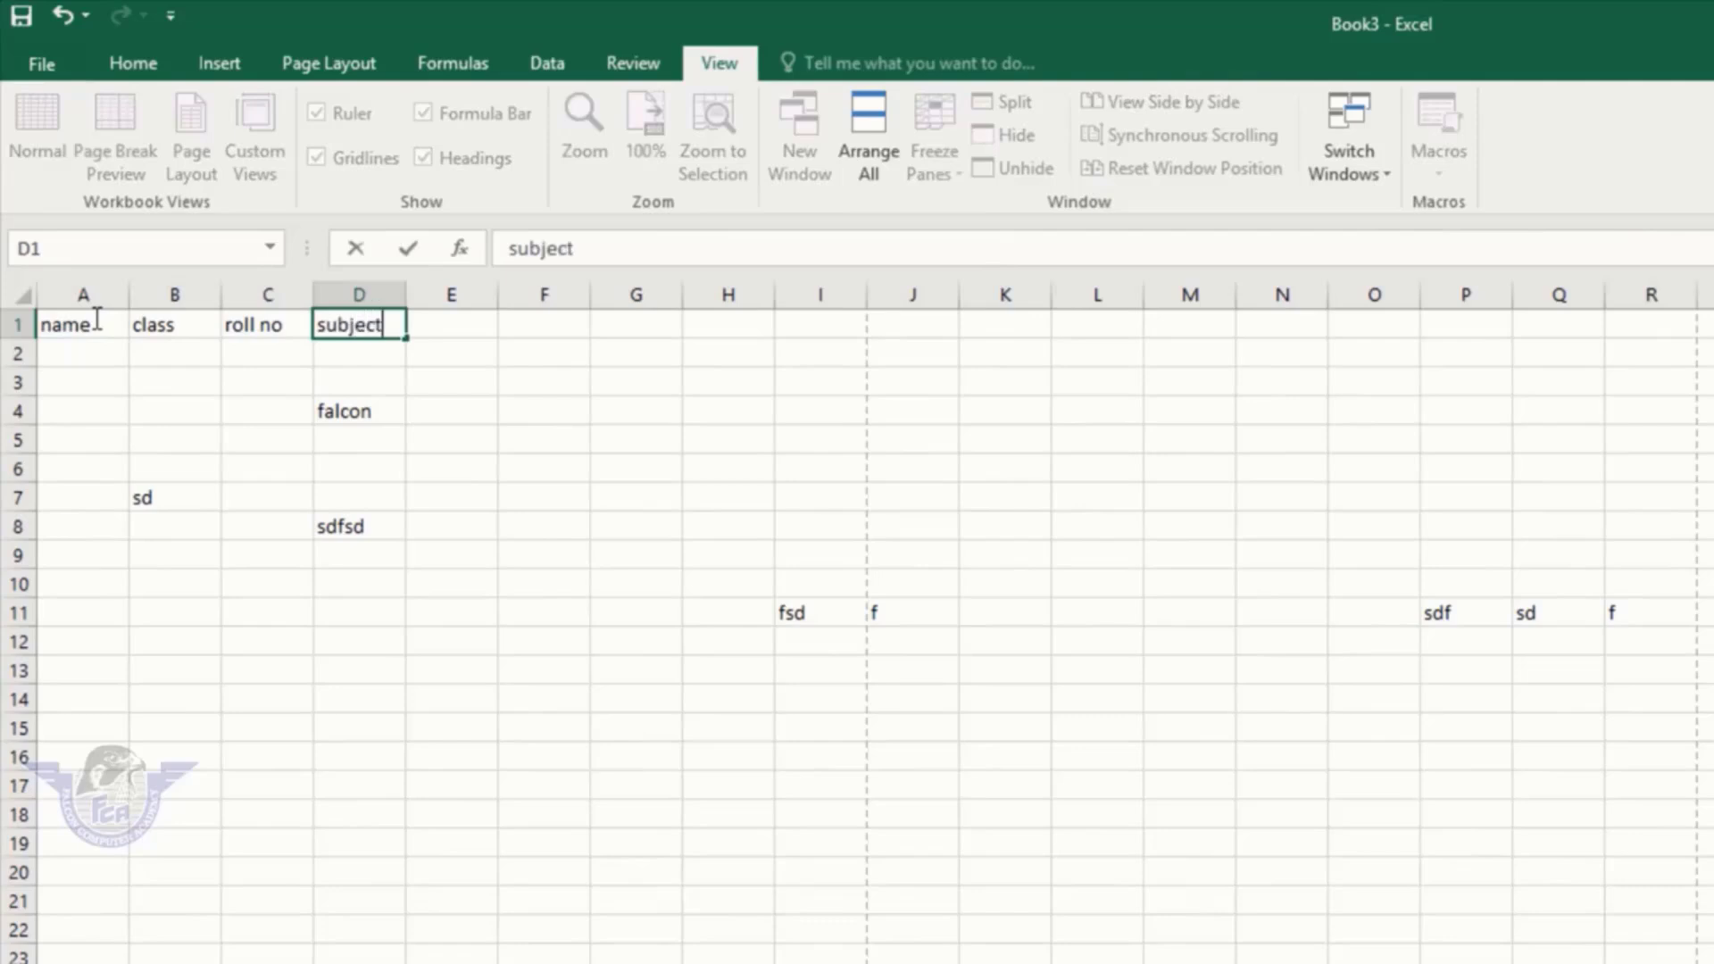
{"action": "key", "text": "Tab"}
Step: Add marks, total and obtained in E1:G1, then select A1:G1
{"action": "type", "text": "marks"}
{"action": "key", "text": "Tab"}
{"action": "type", "text": "total"}
{"action": "key", "text": "Tab"}
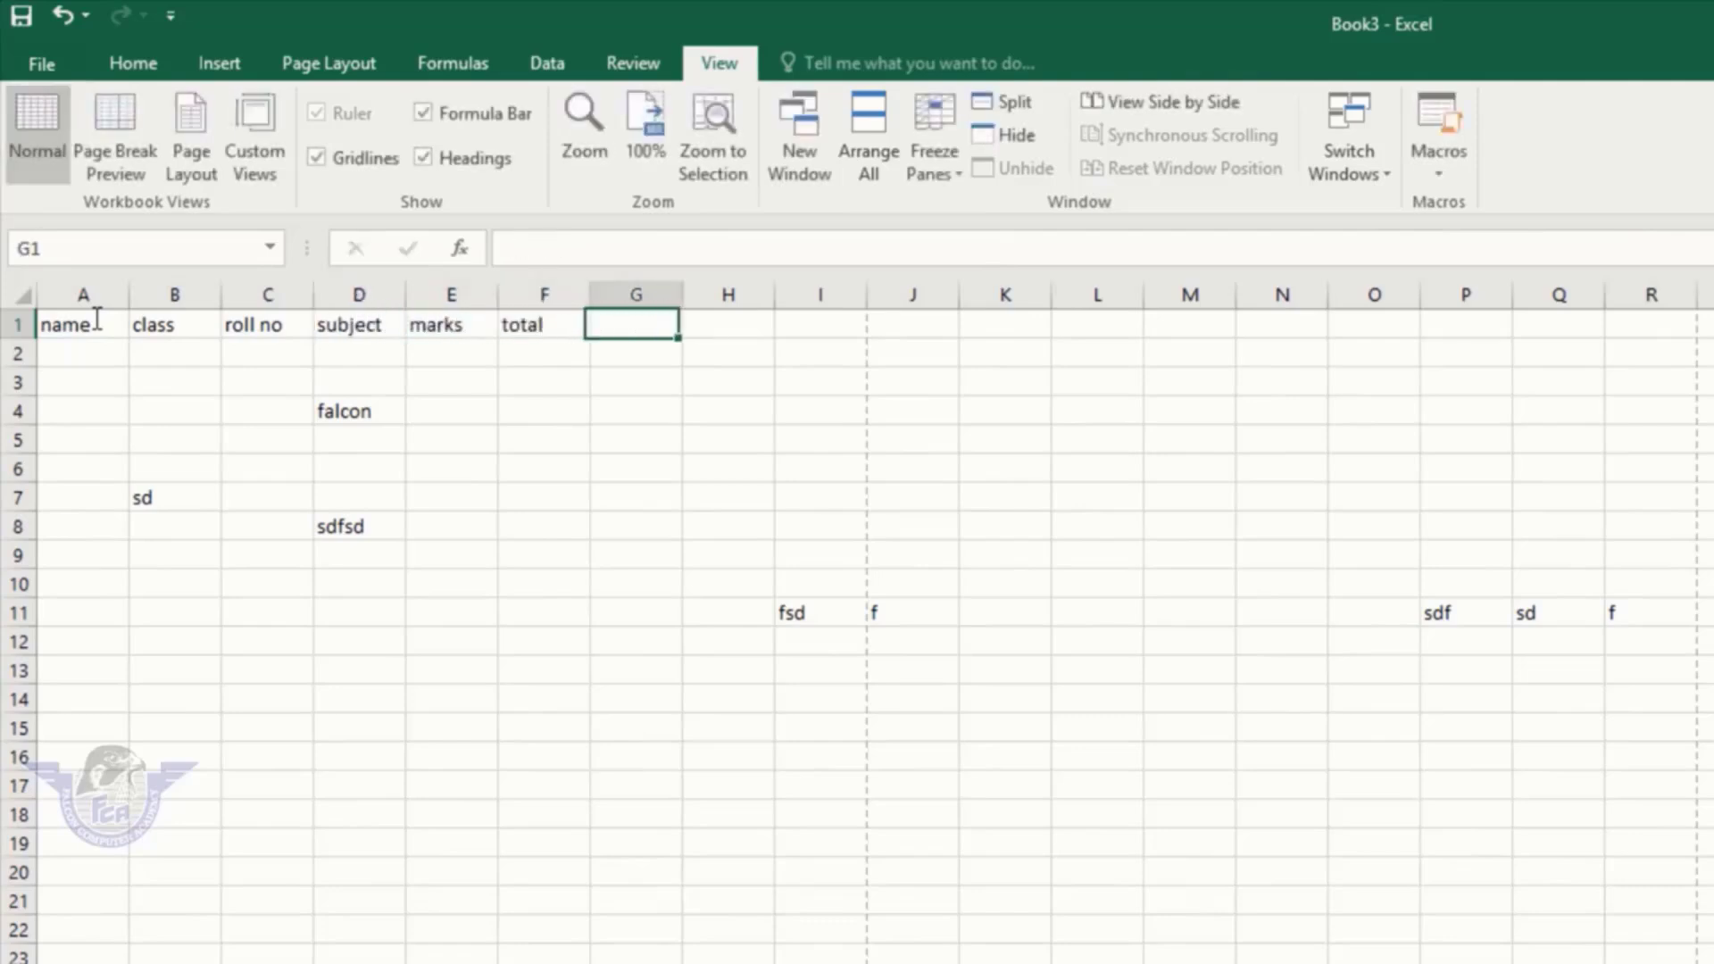
{"action": "type", "text": "obtiane"}
{"action": "key", "text": "BackSpace"}
{"action": "key", "text": "BackSpace"}
{"action": "key", "text": "BackSpace"}
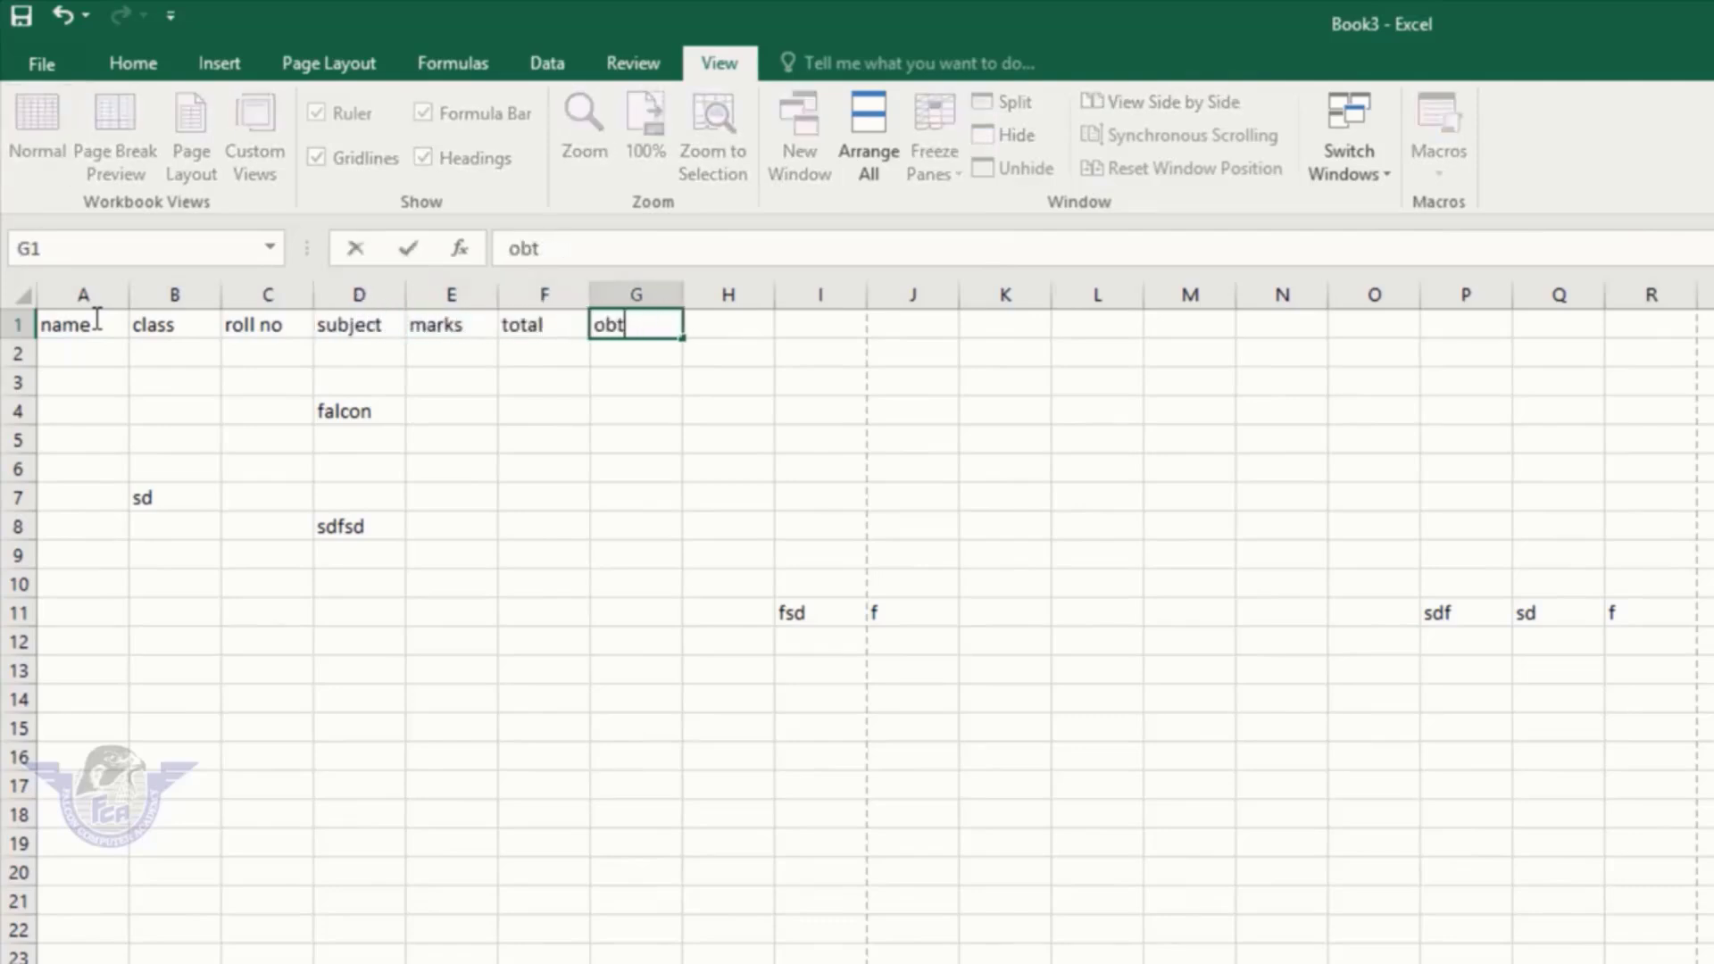
{"action": "type", "text": "ained"}
{"action": "key", "text": "Return"}
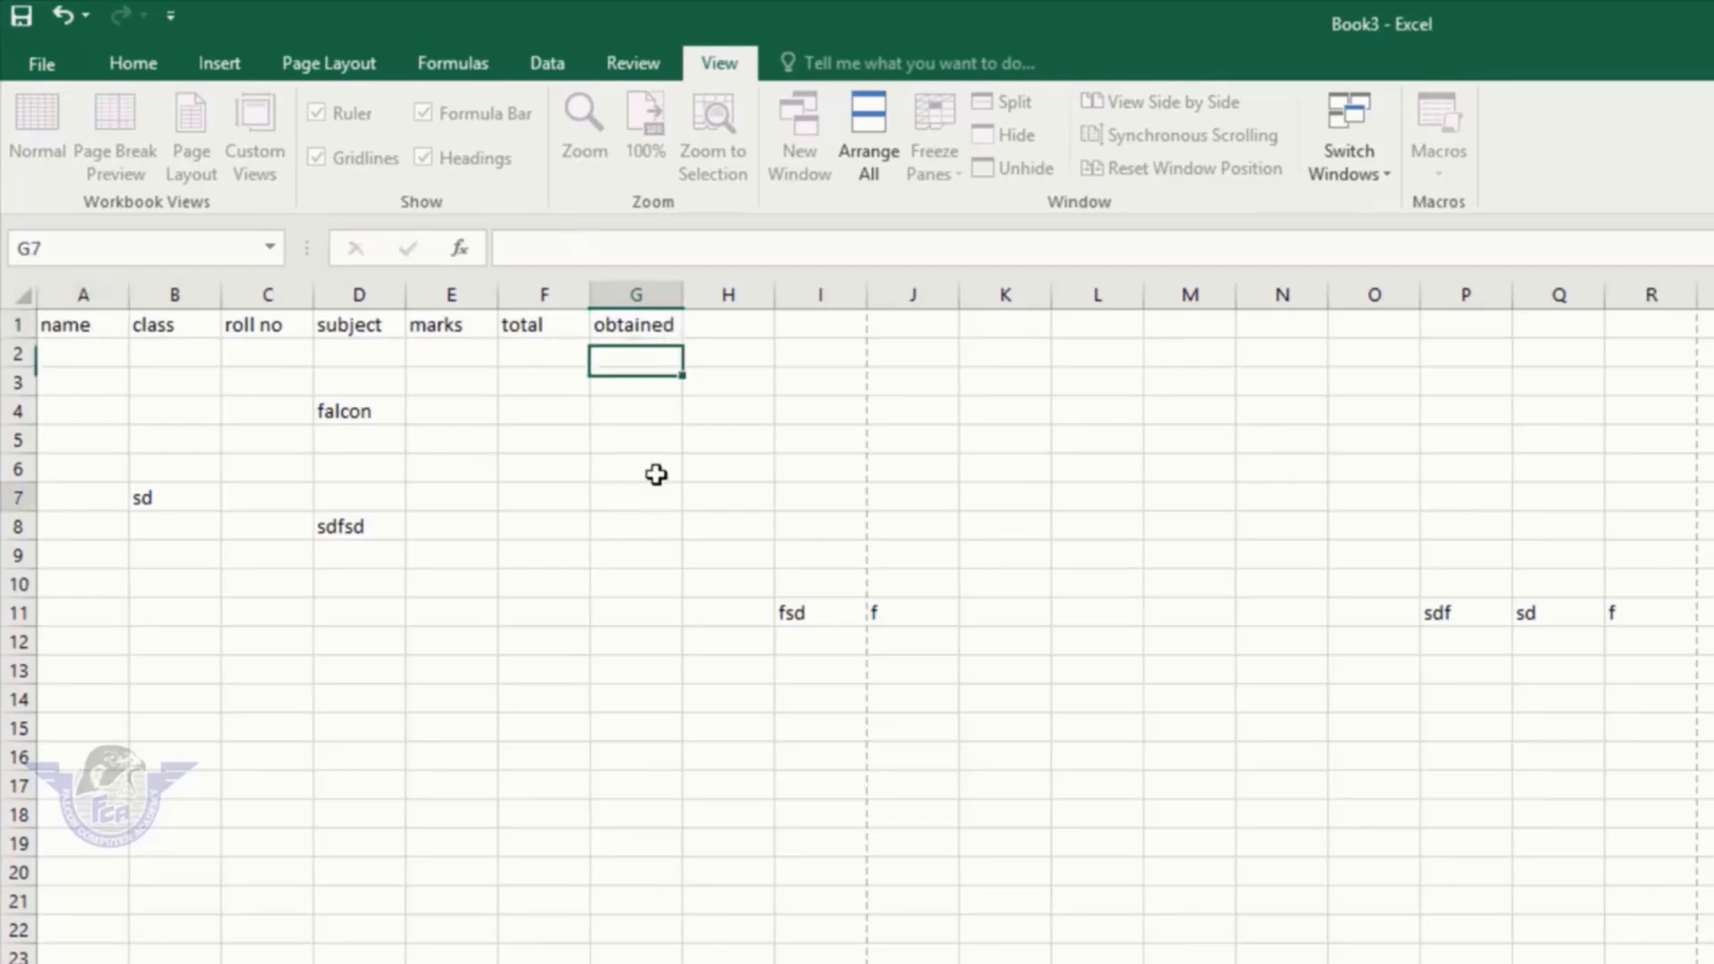
{"action": "left_click", "coordinate": [638, 495]}
{"action": "left_click_drag", "start_coordinate": [607, 323], "coordinate": [7, 307]}
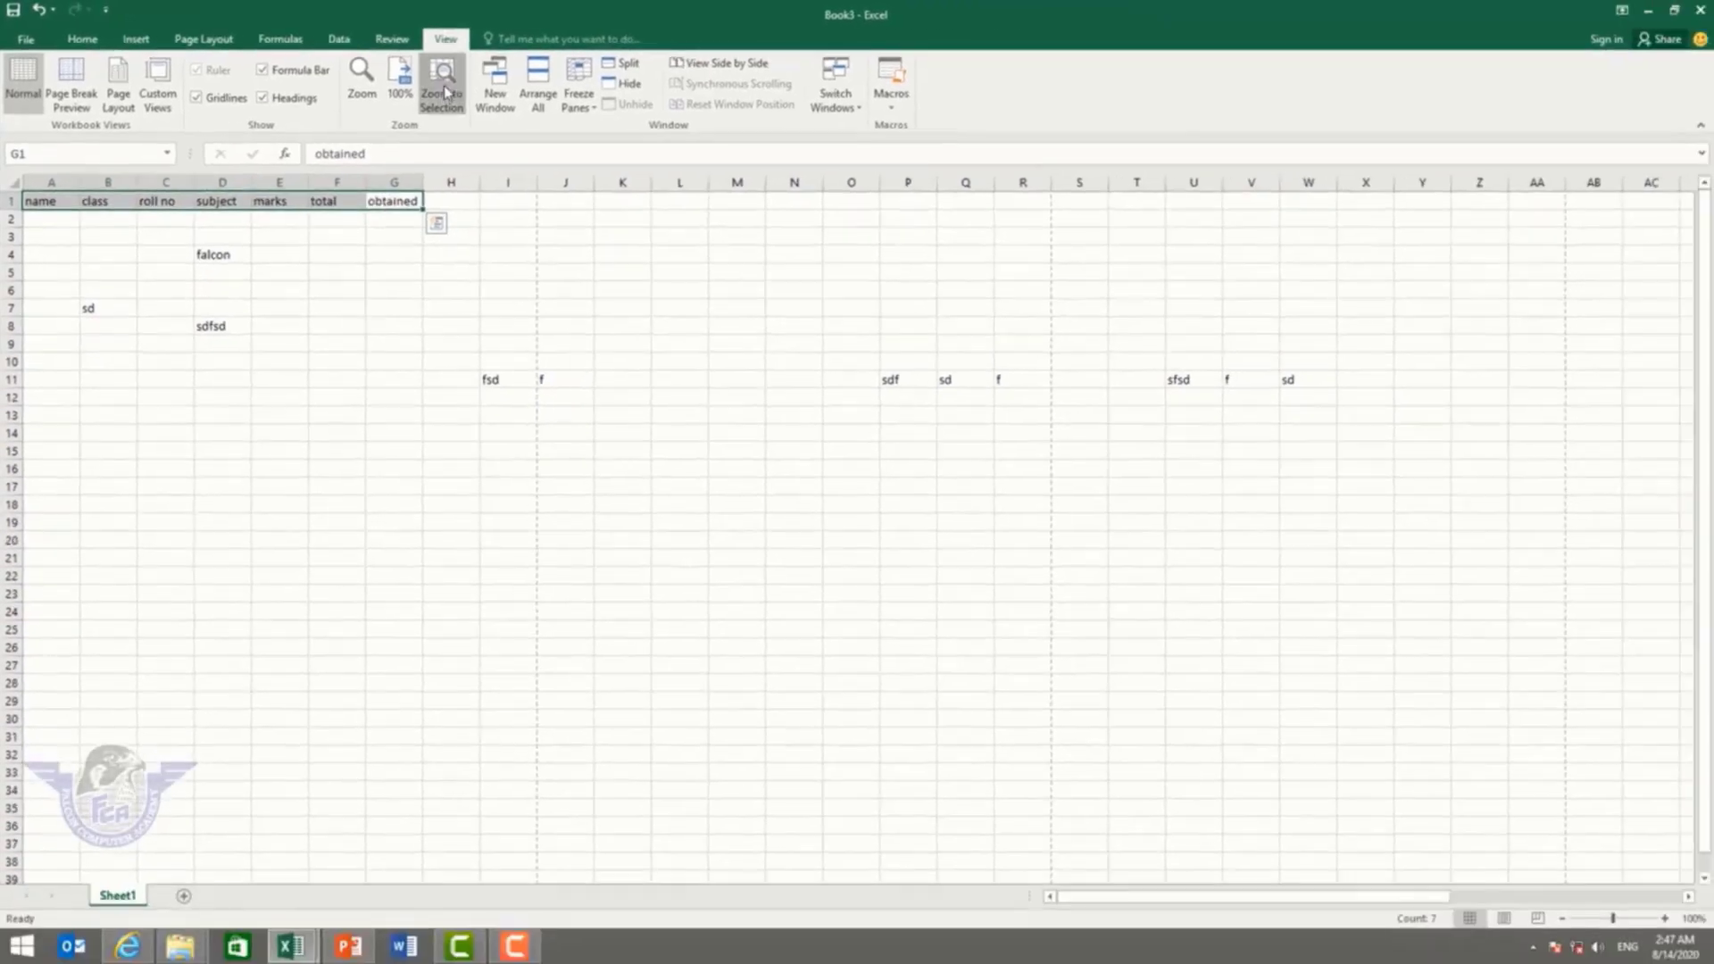
Step: Zoom to fit the A1:G1 headers, then select C5 and zoom out slightly to 355%
{"action": "left_click", "coordinate": [705, 139]}
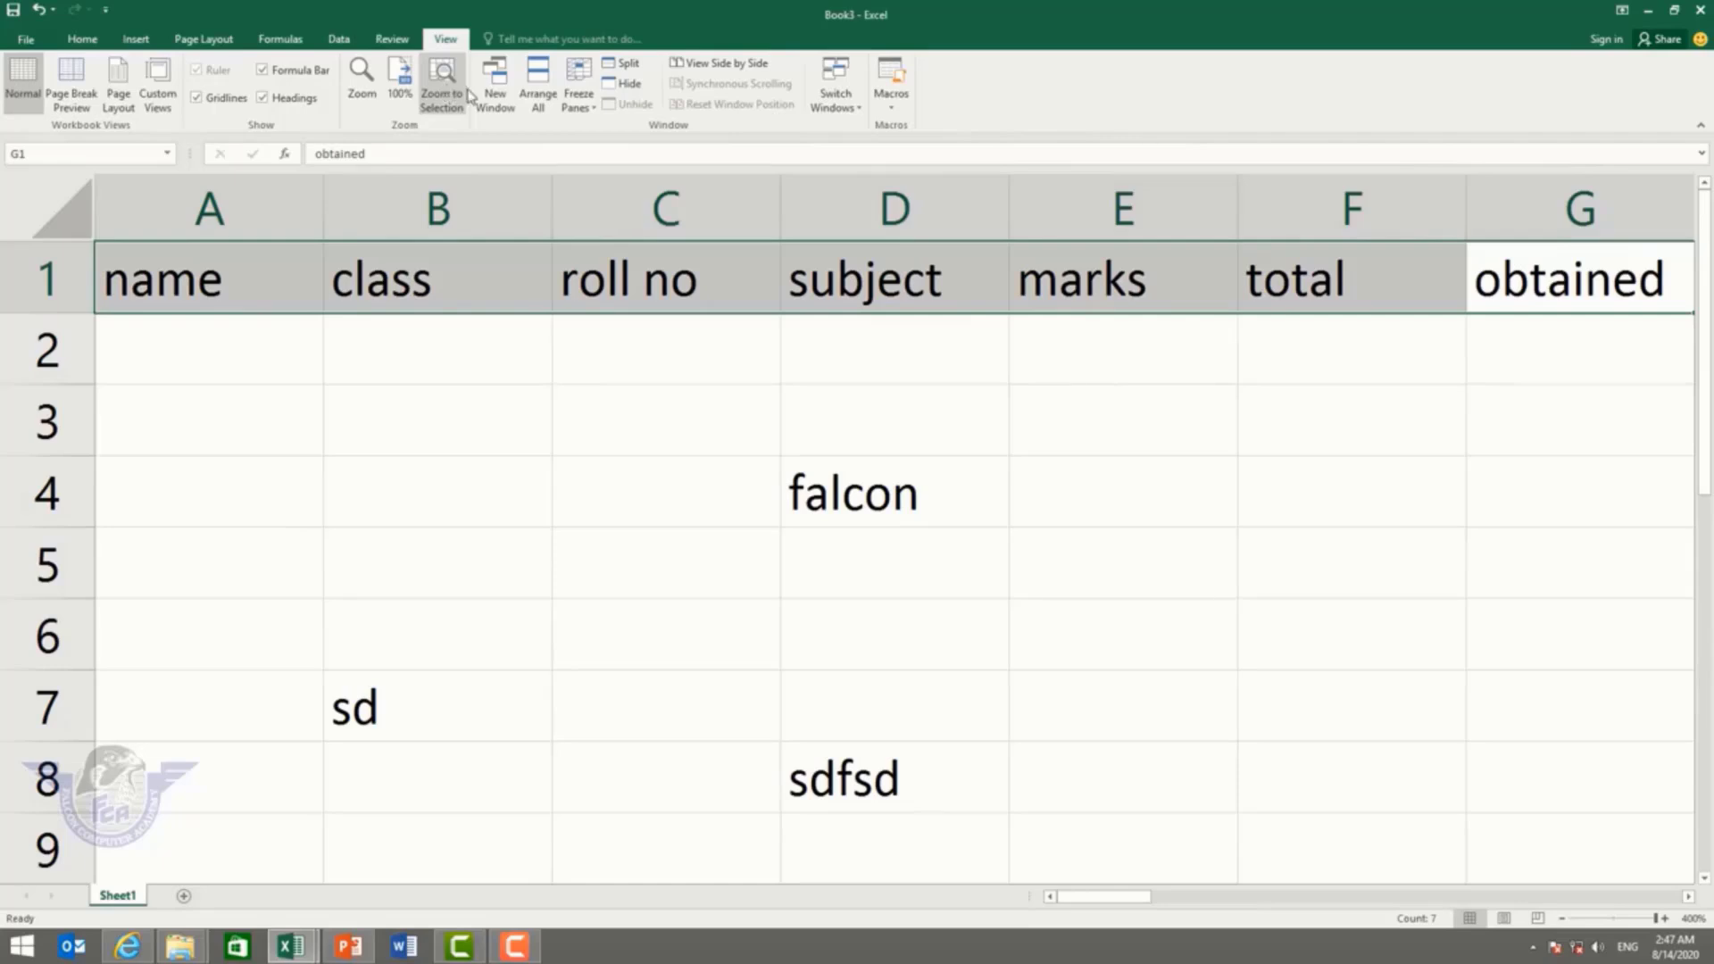
{"action": "left_click", "coordinate": [654, 559]}
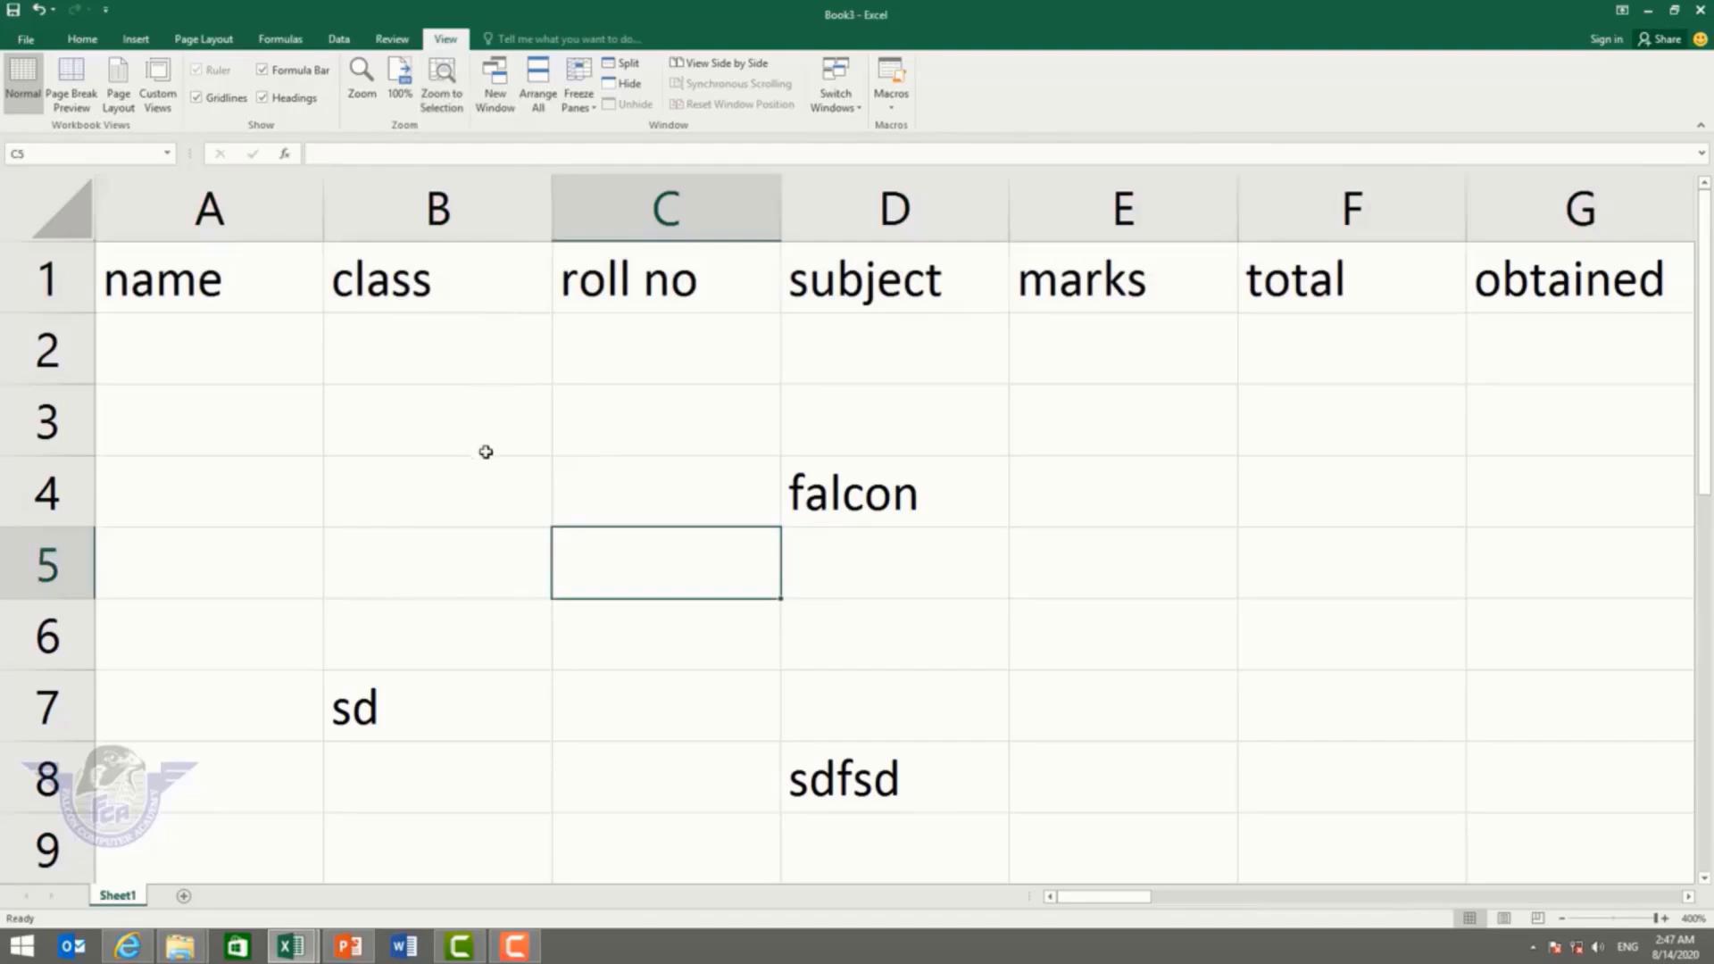
{"action": "scroll", "coordinate": [486, 452], "scroll_direction": "down", "scroll_amount": 3}
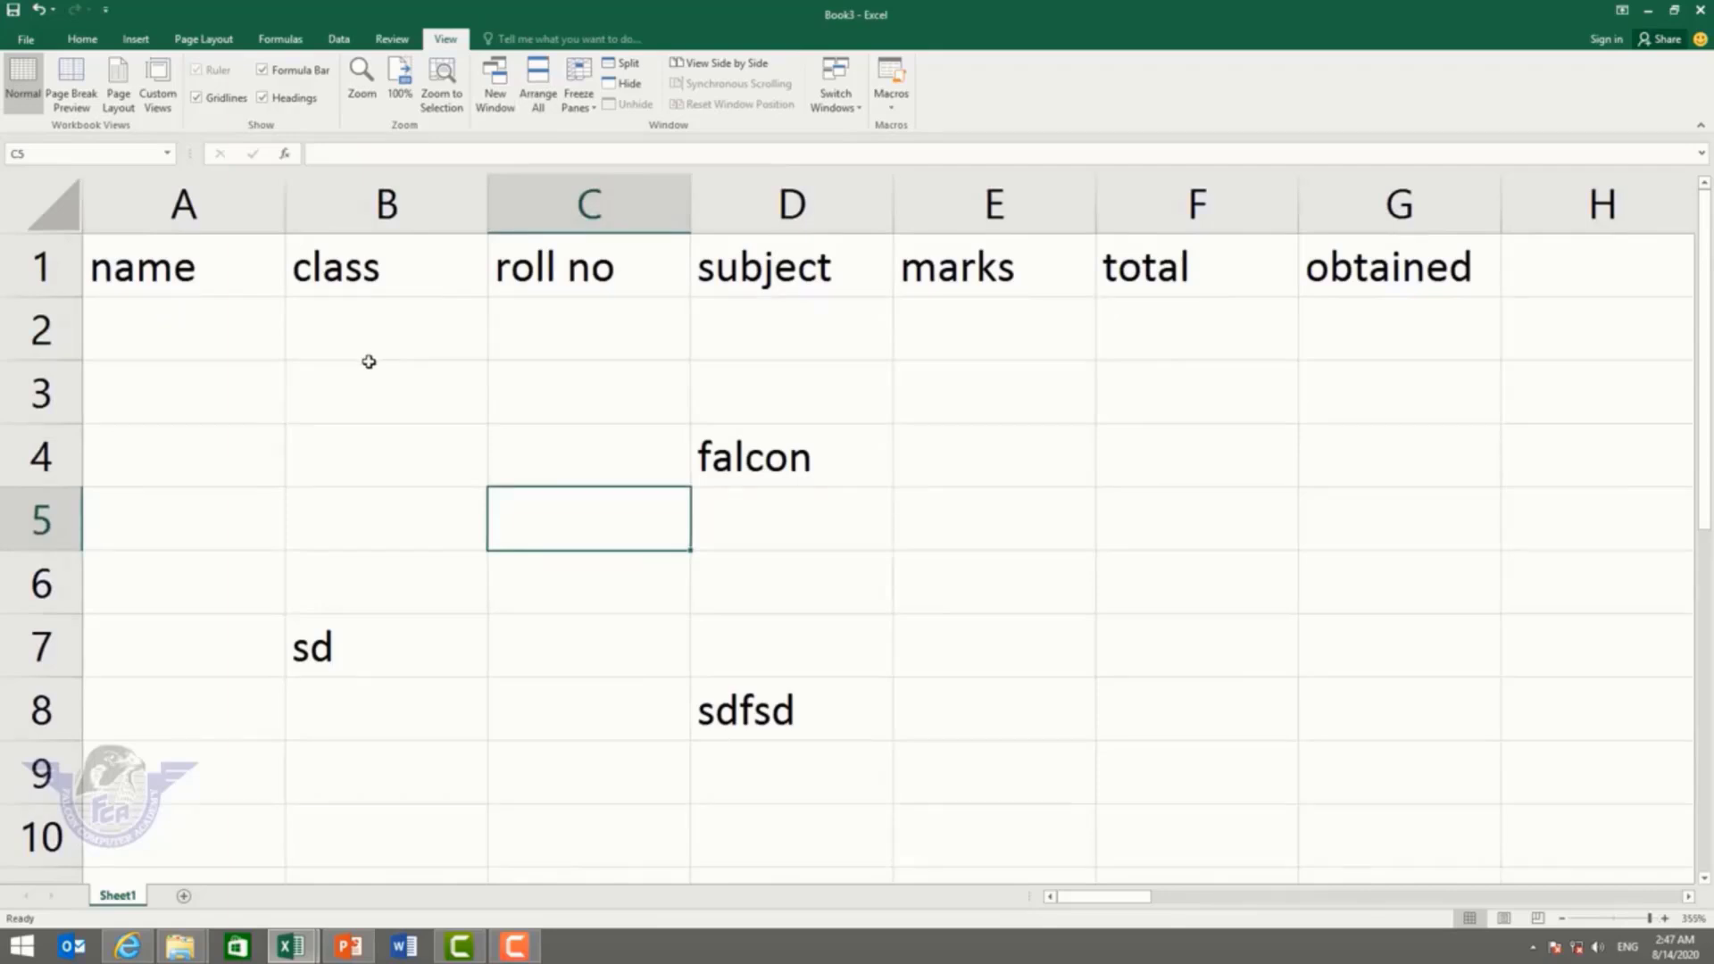
Step: Open a second window of Book3 and enter 500 in F2
{"action": "left_click", "coordinate": [496, 105]}
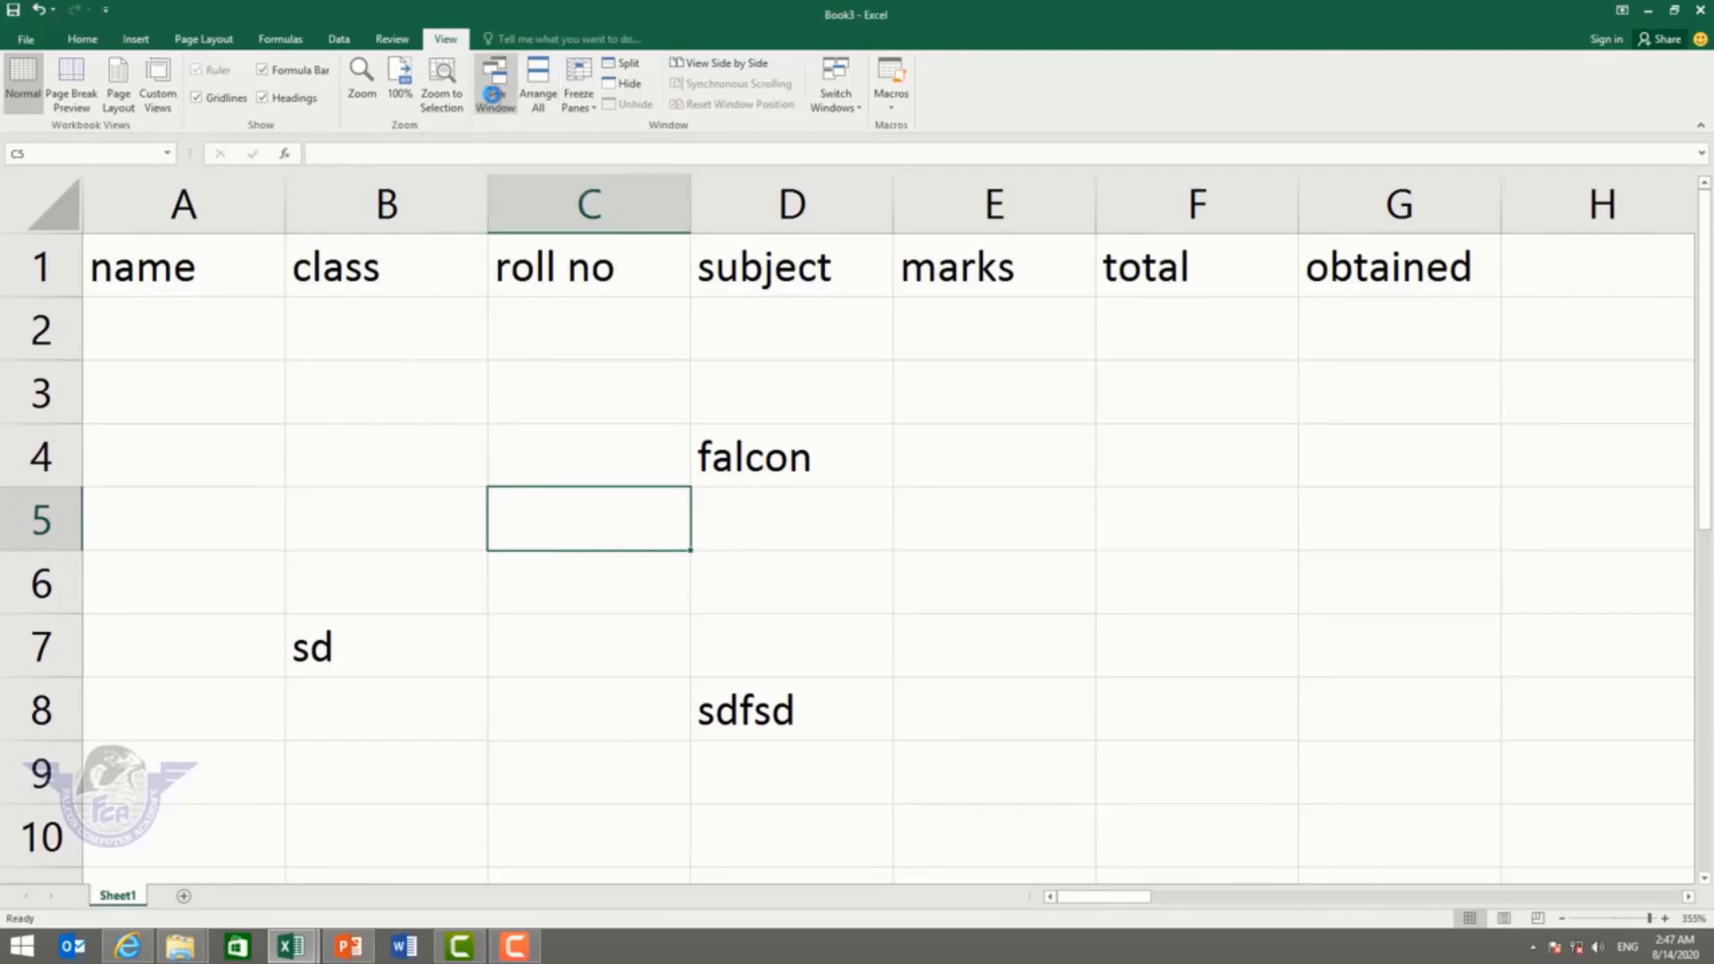
{"action": "left_click", "coordinate": [383, 382]}
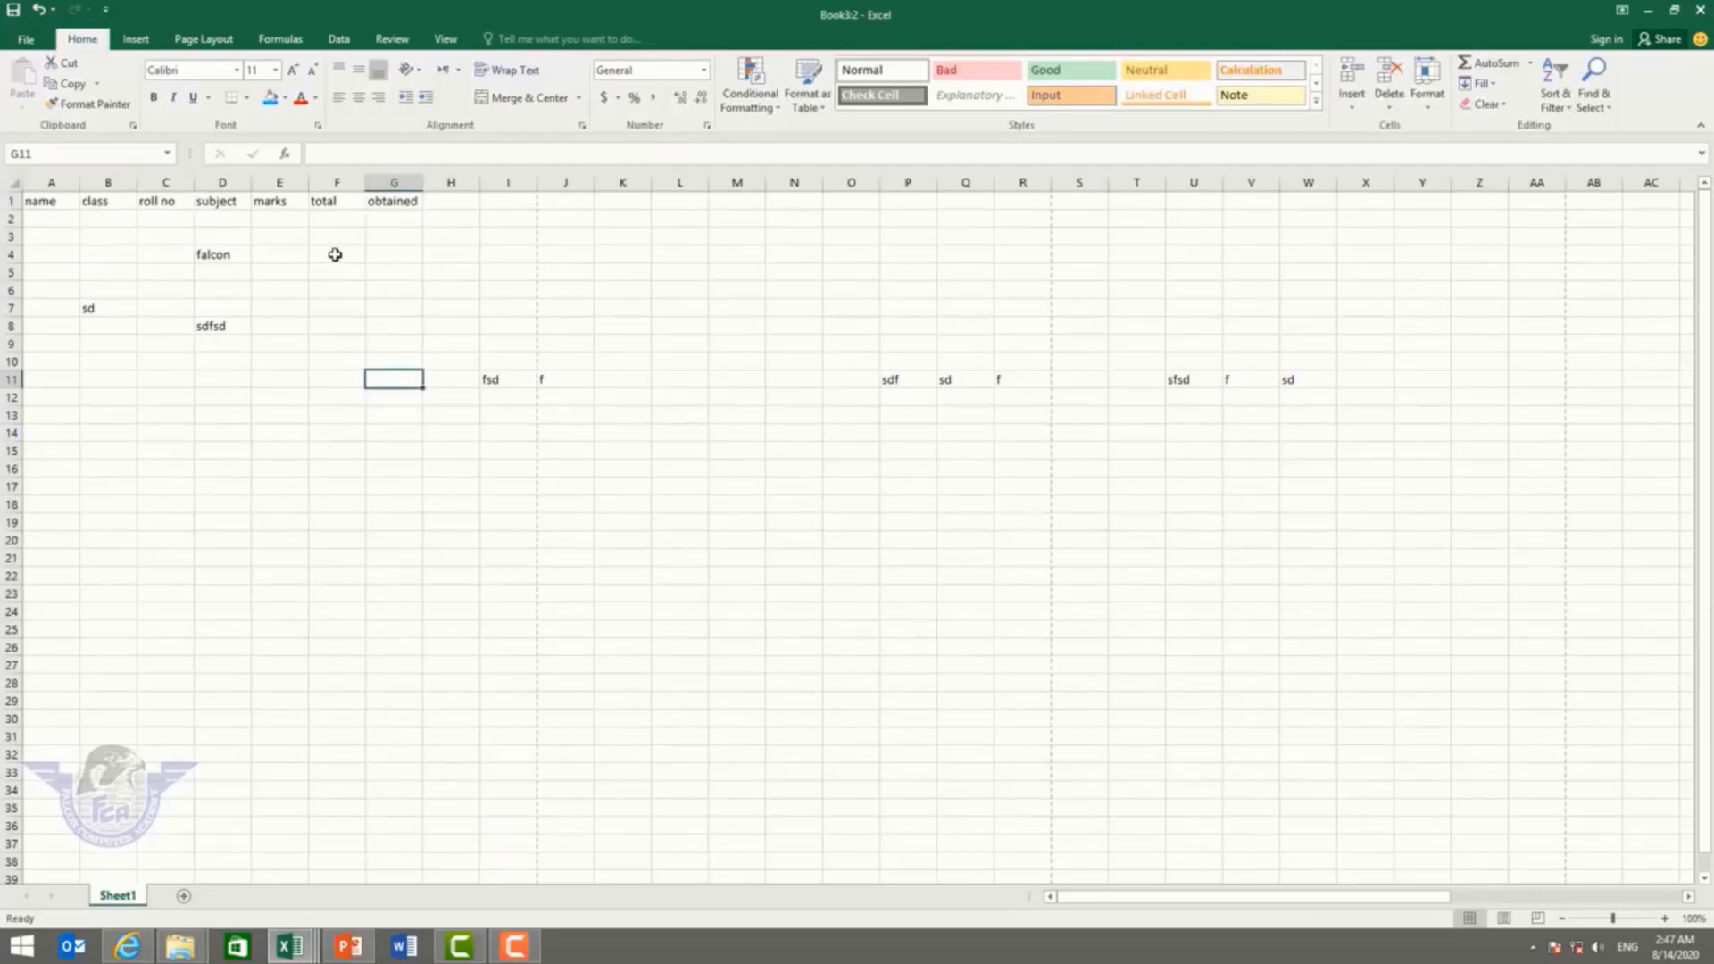
{"action": "left_click", "coordinate": [358, 216]}
{"action": "type", "text": "500"}
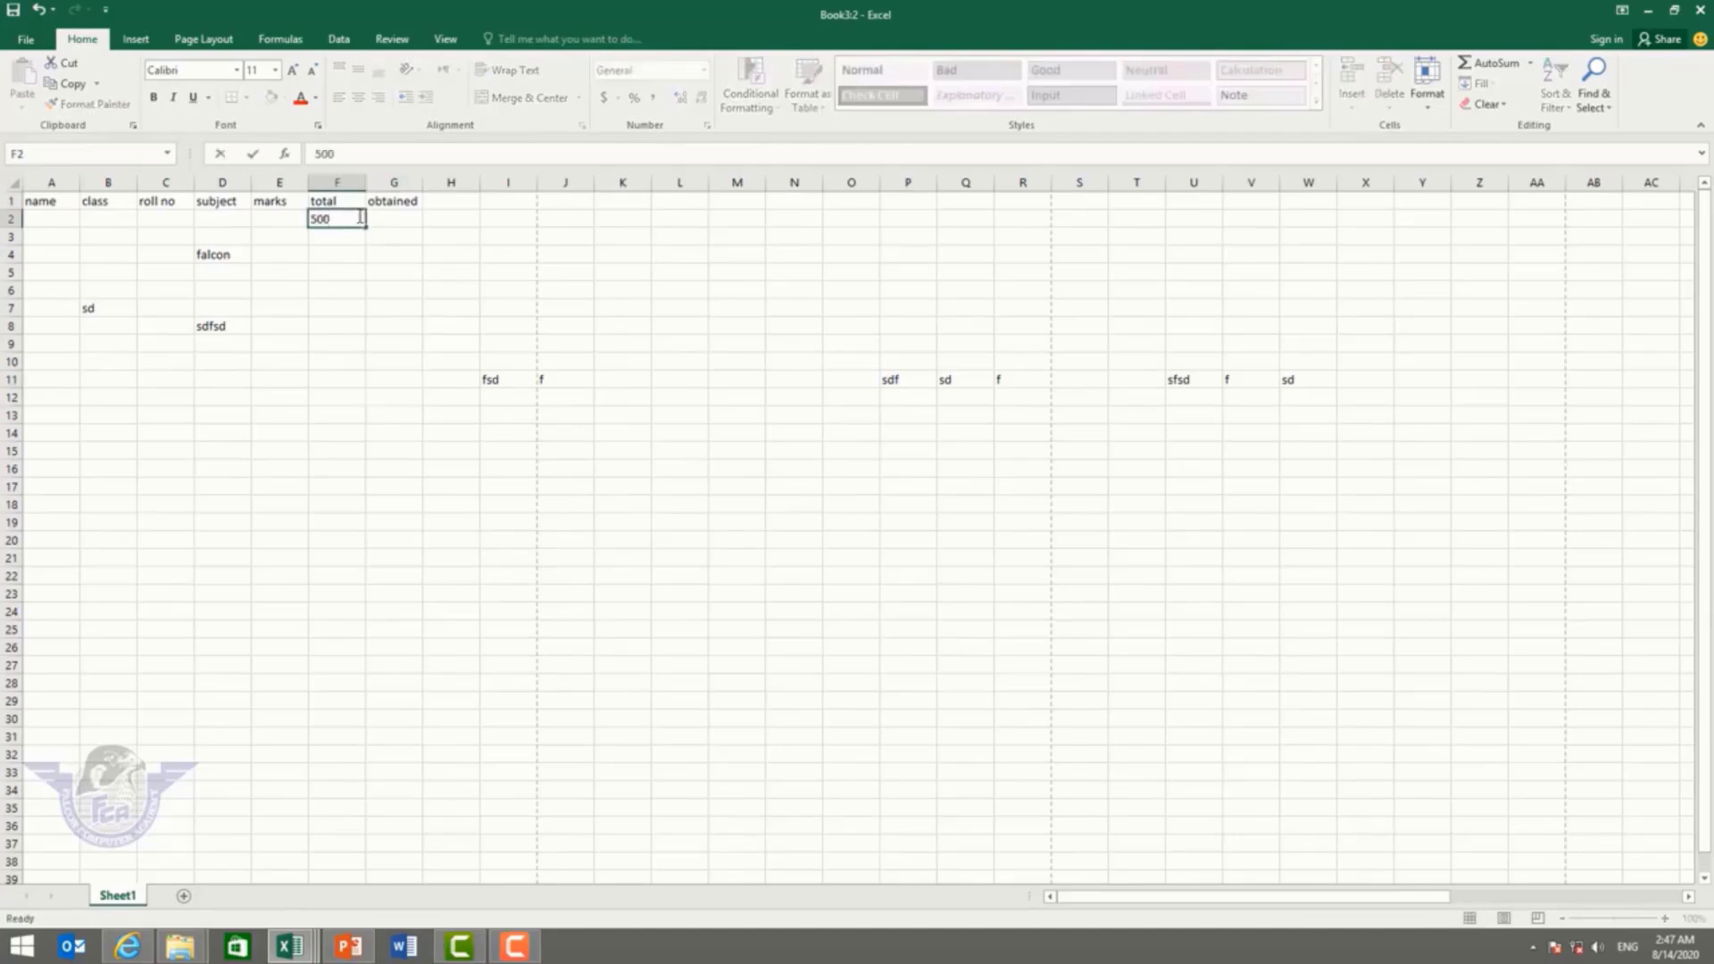
{"action": "key", "text": "Return"}
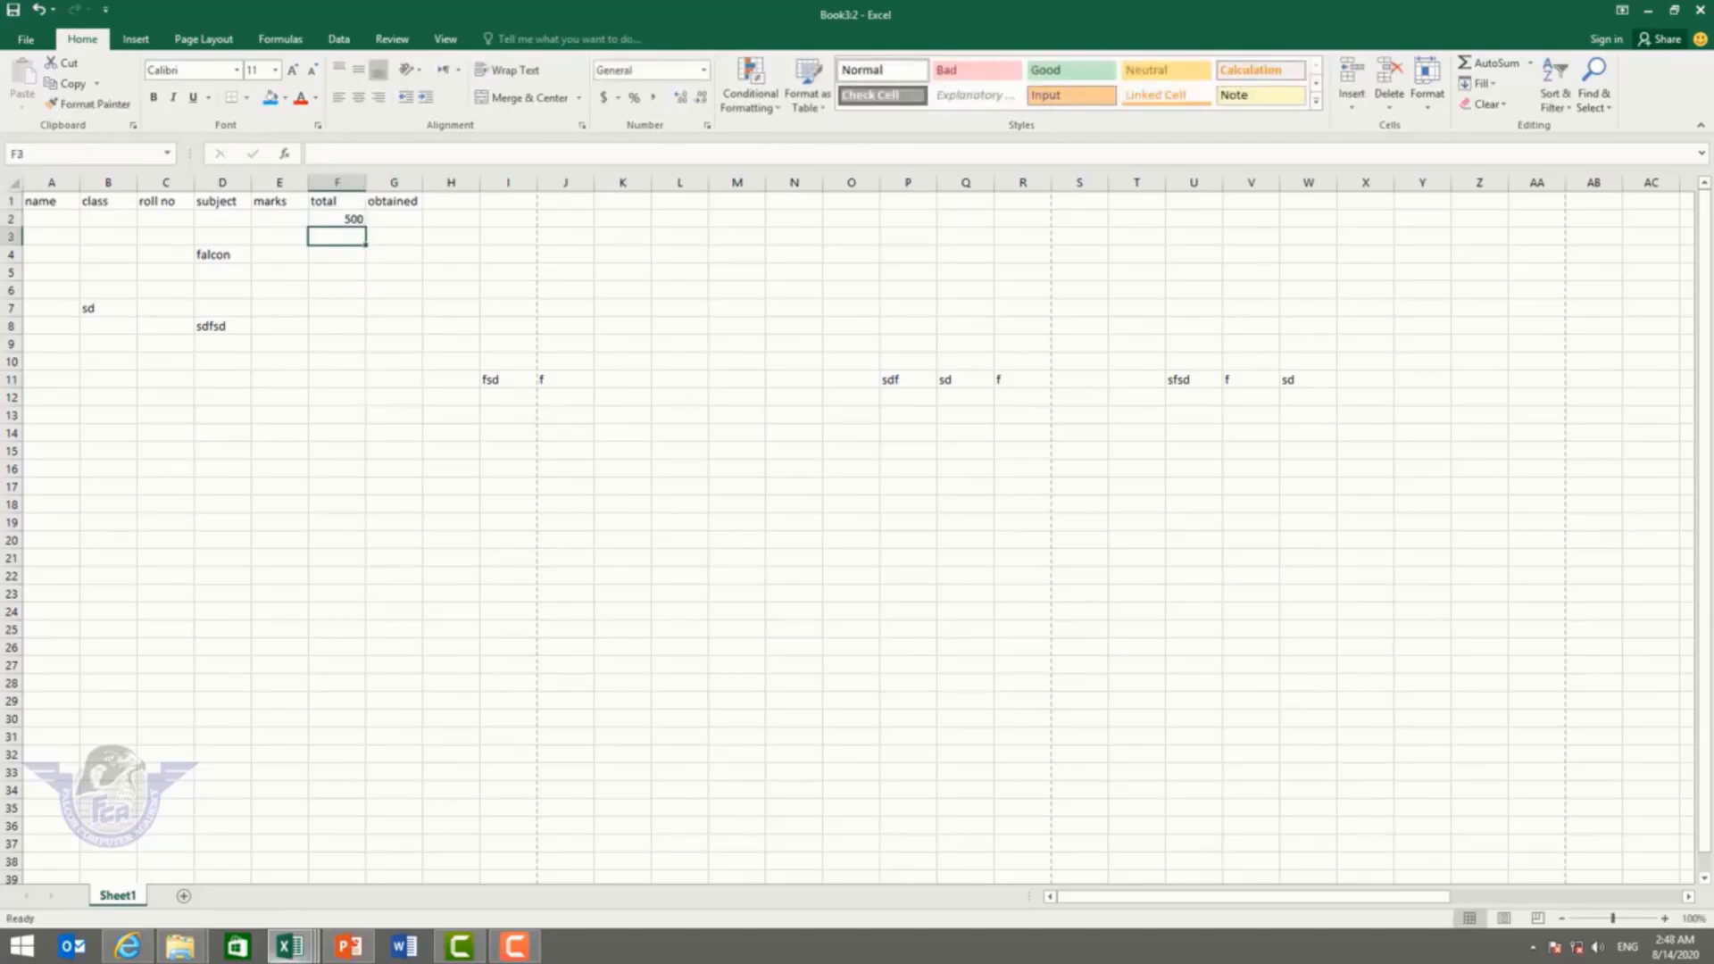
Step: Switch from the taskbar to Book3:1, then back to Book3:2
{"action": "mouse_move", "coordinate": [291, 948]}
{"action": "mouse_move", "coordinate": [393, 855]}
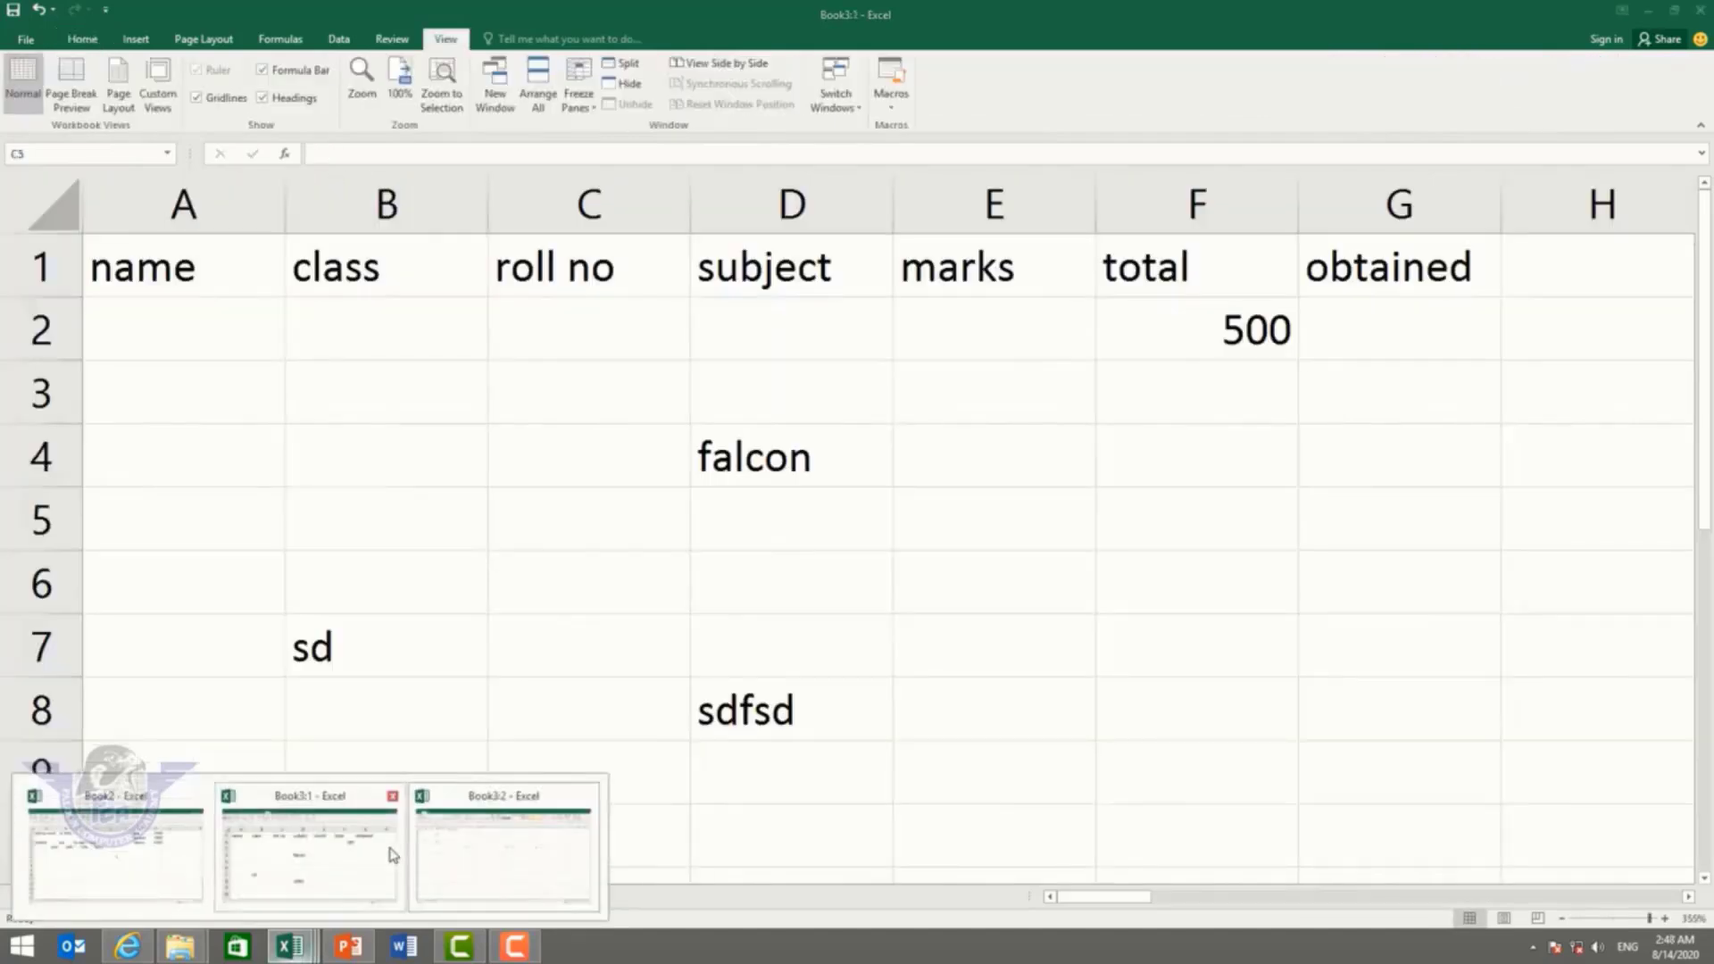
{"action": "left_click", "coordinate": [393, 855]}
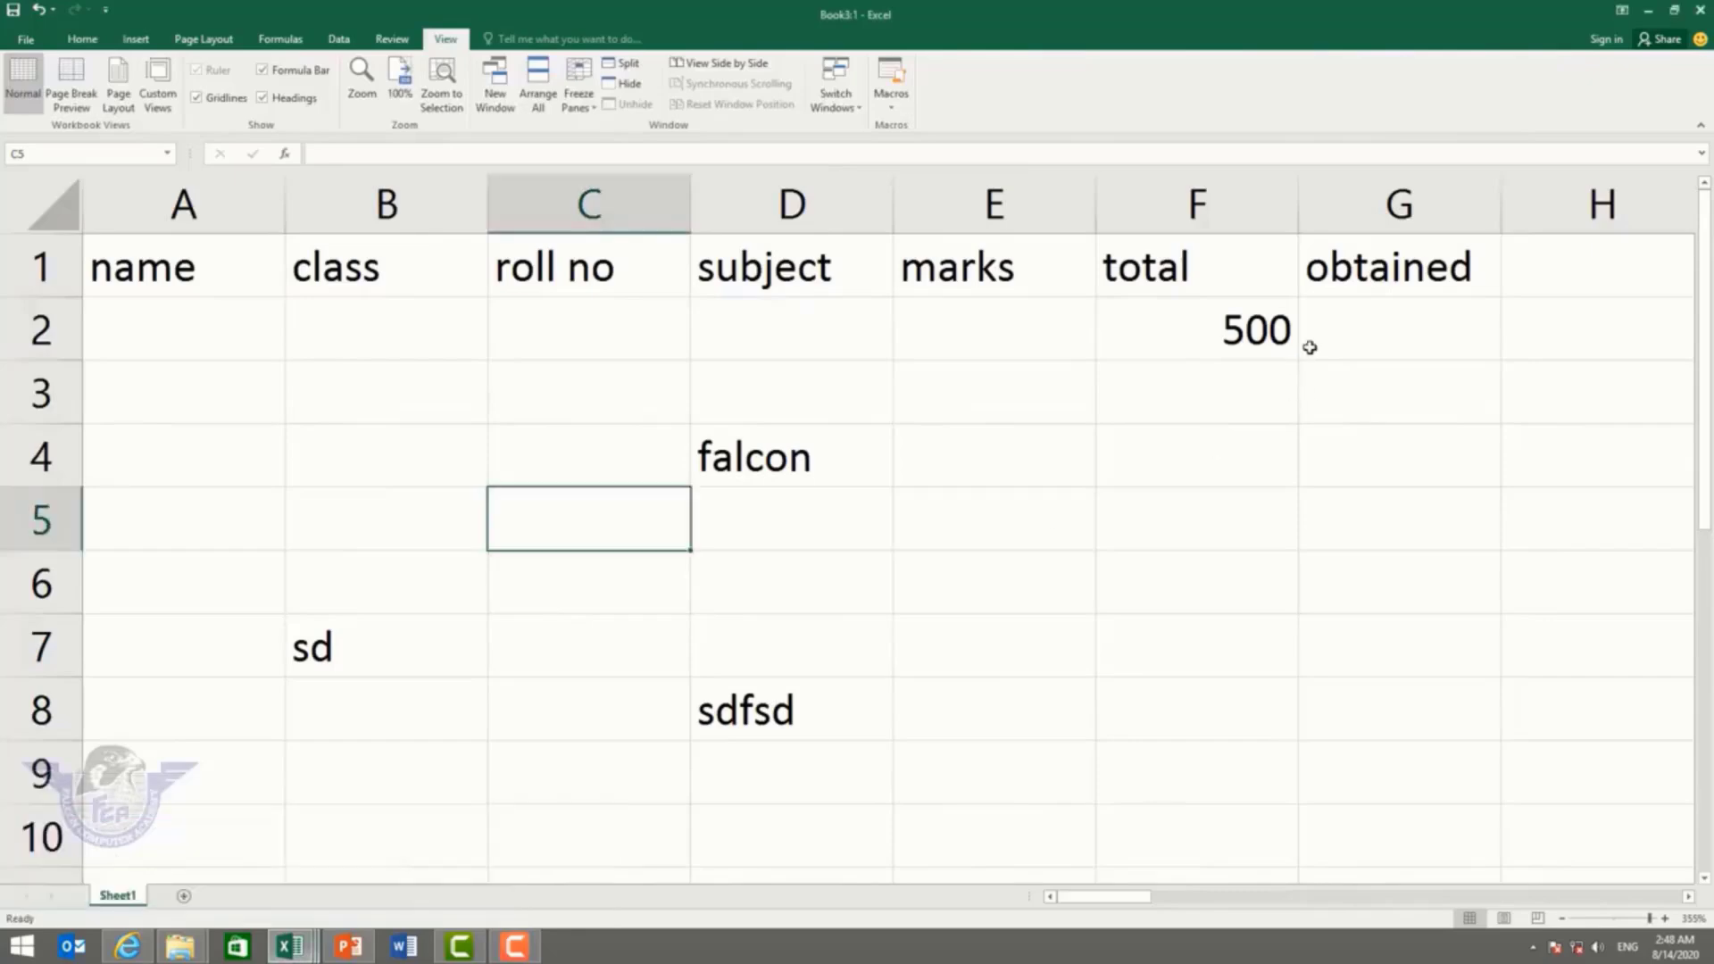
{"action": "mouse_move", "coordinate": [292, 937]}
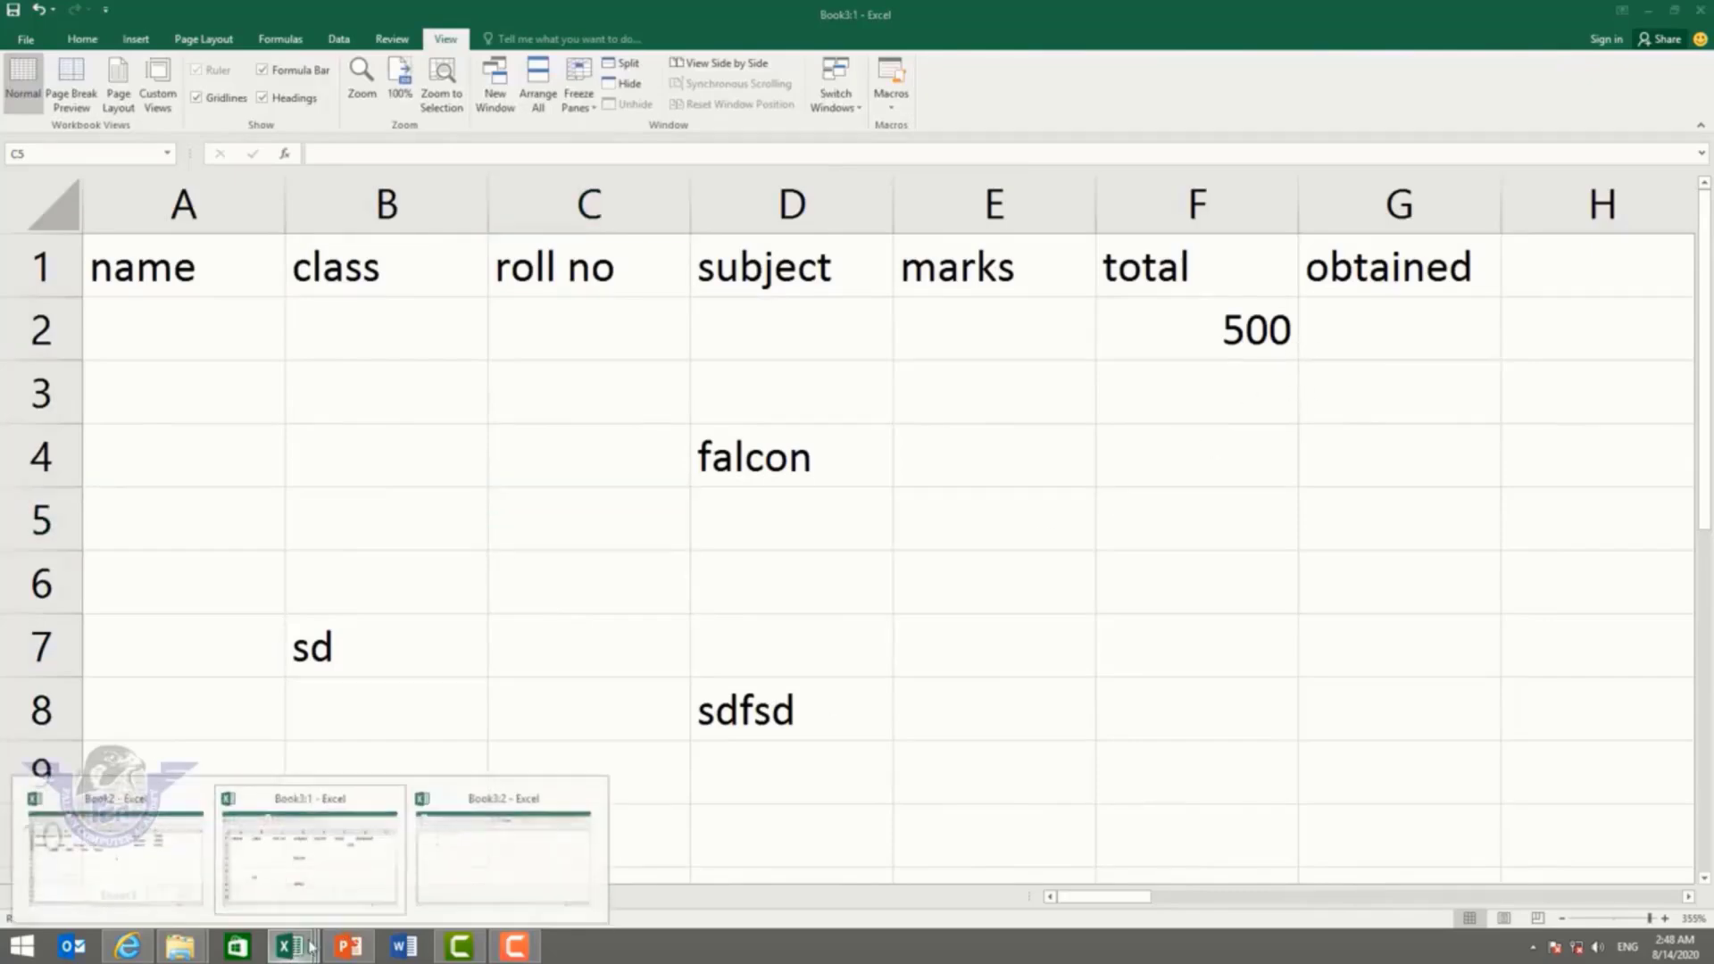
{"action": "left_click", "coordinate": [491, 862]}
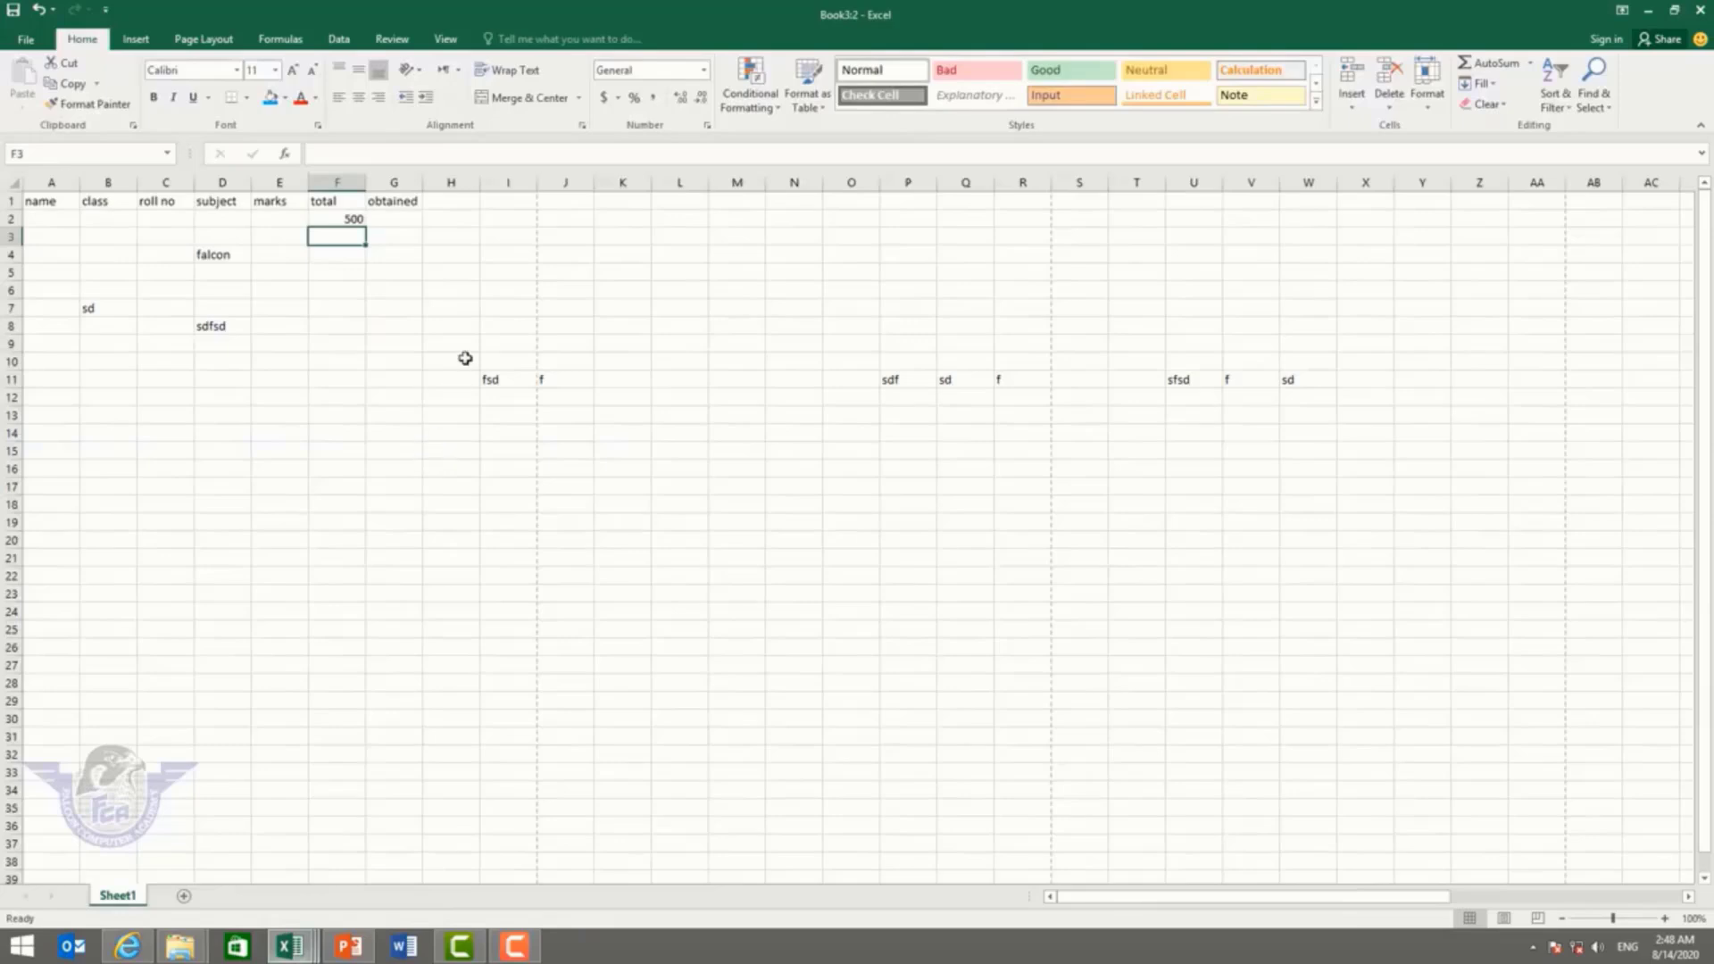
Step: Zoom to fit the A1:G9 block and enter asad in D3
{"action": "left_click_drag", "start_coordinate": [393, 200], "coordinate": [2, 350]}
{"action": "left_click", "coordinate": [445, 40]}
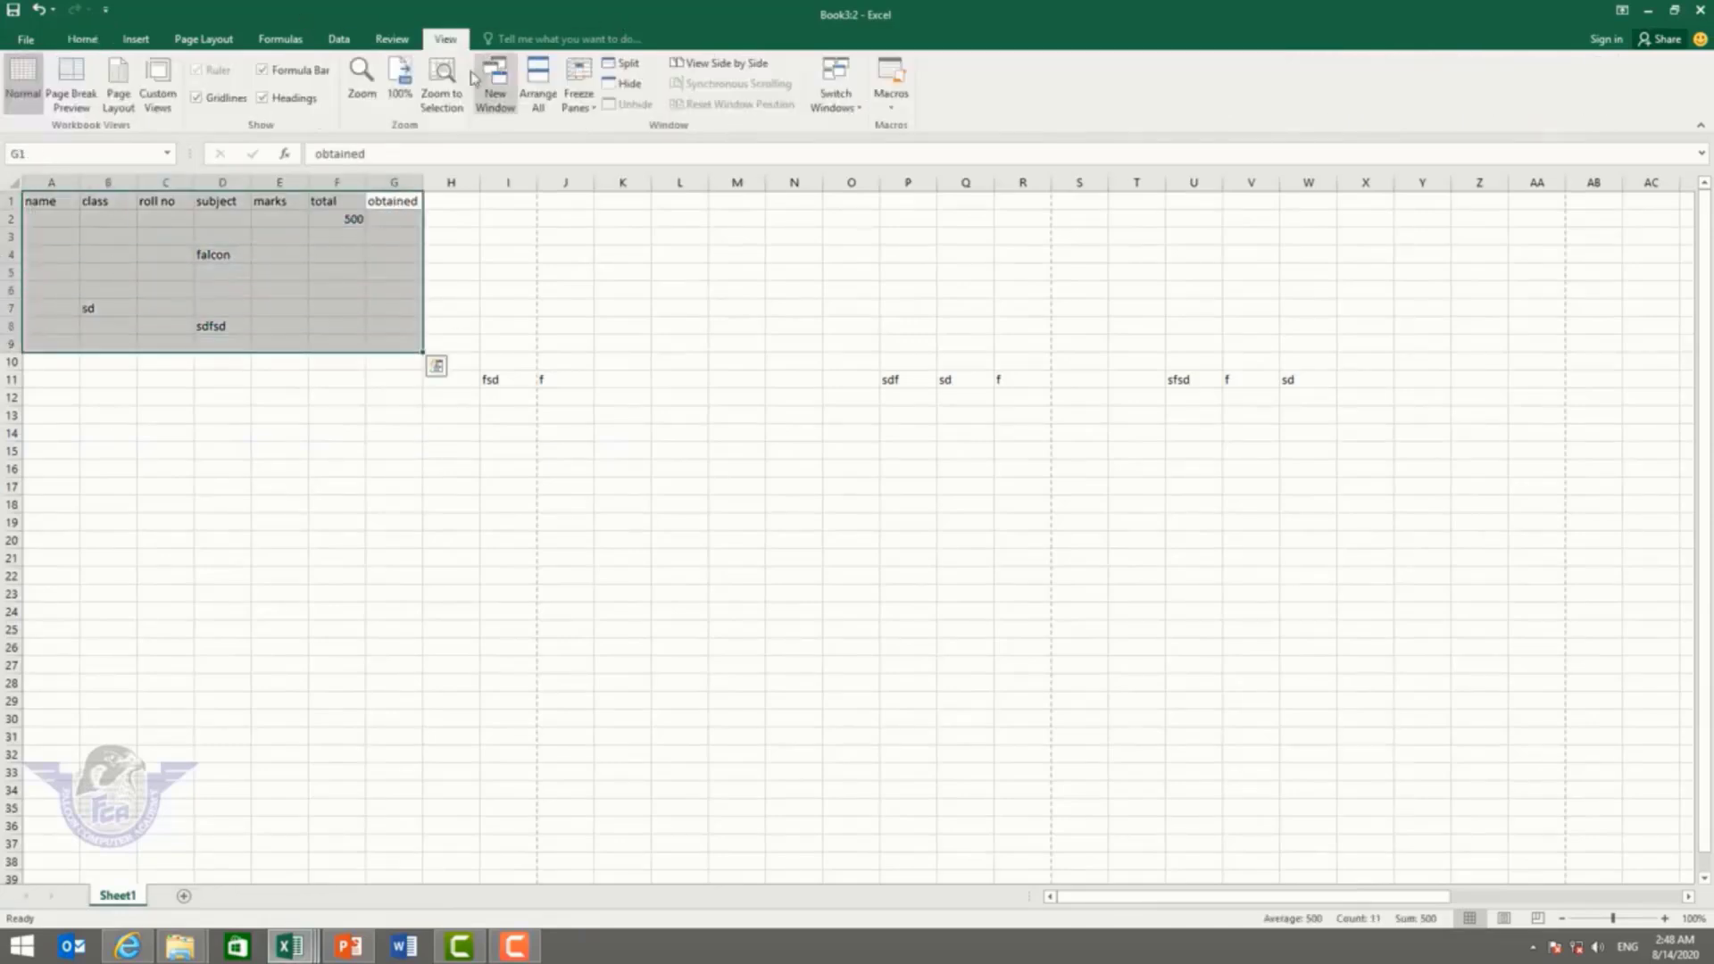
{"action": "left_click", "coordinate": [441, 82]}
{"action": "left_click", "coordinate": [983, 385]}
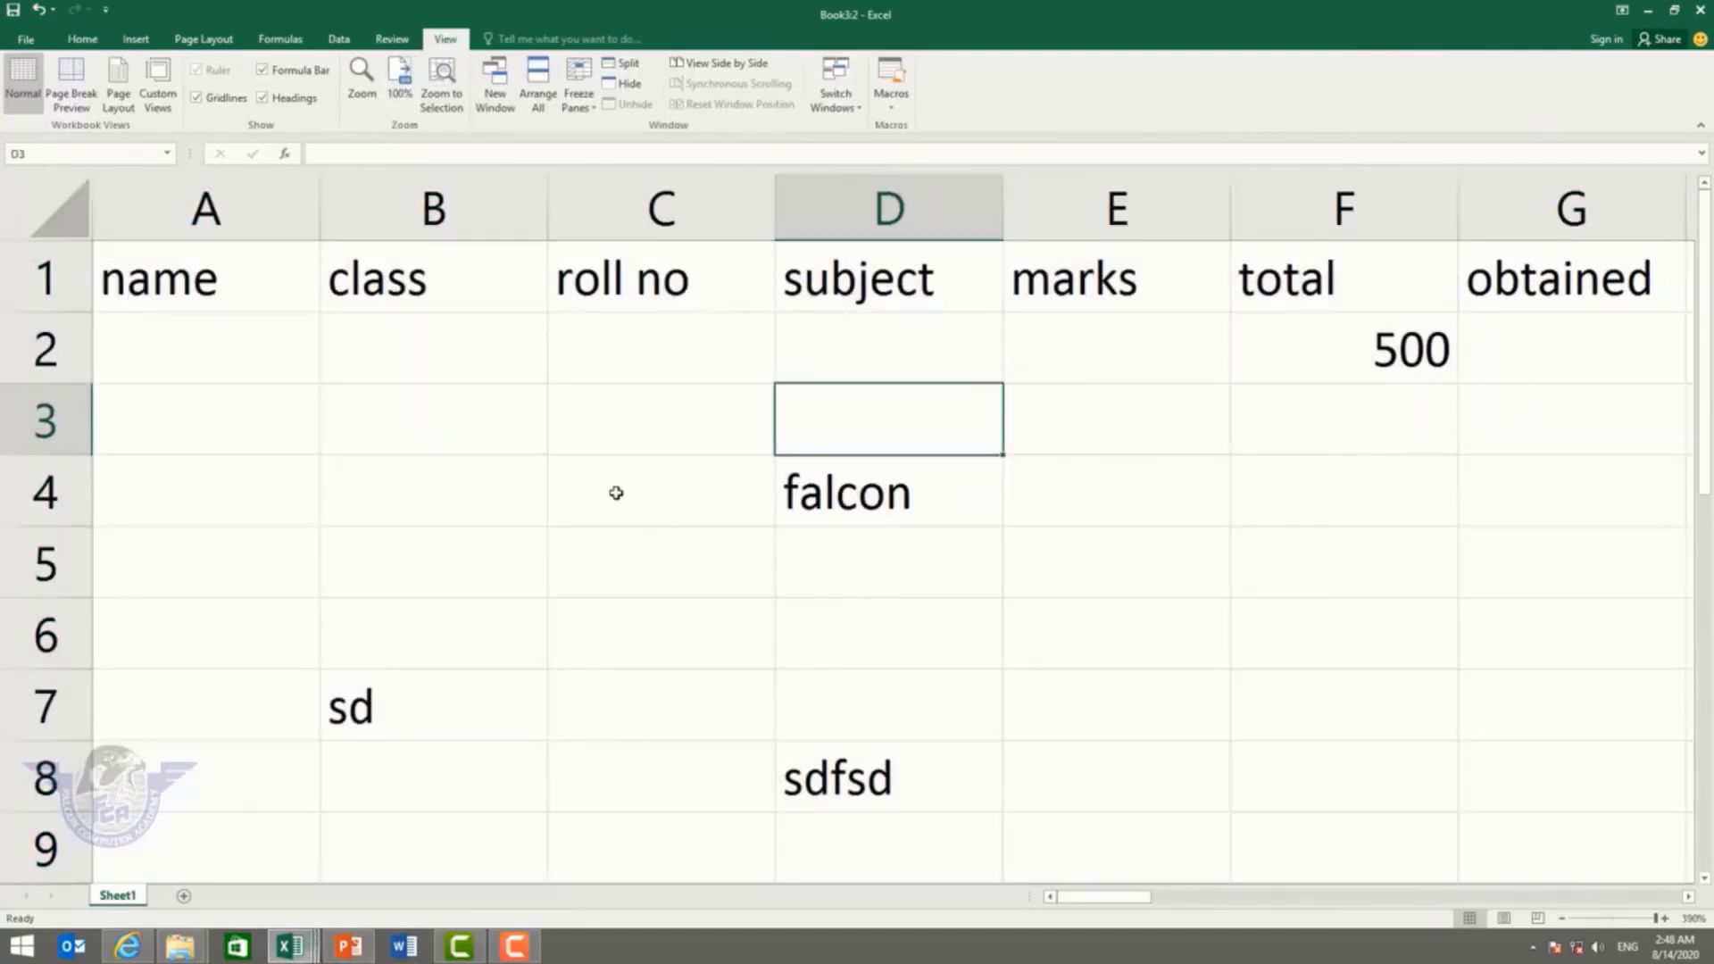
{"action": "type", "text": "asad"}
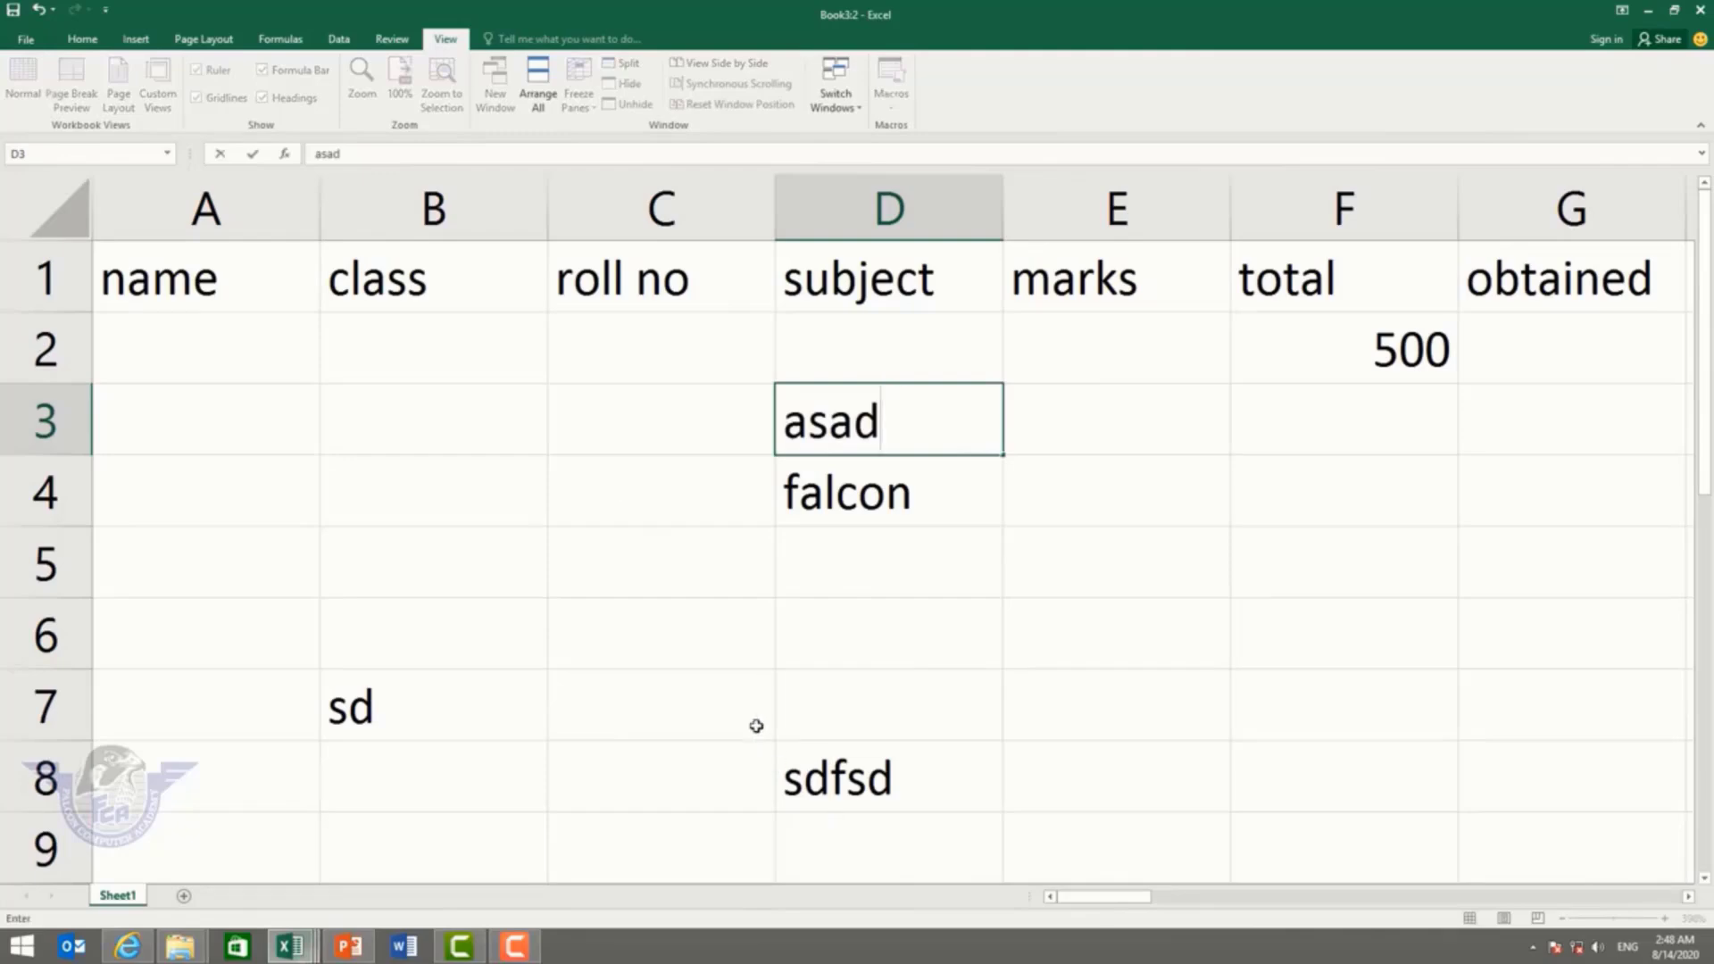
{"action": "left_click", "coordinate": [755, 718]}
Step: Switch back to Book3:1, check that D3 shows asad, and move down column A
{"action": "mouse_move", "coordinate": [290, 946]}
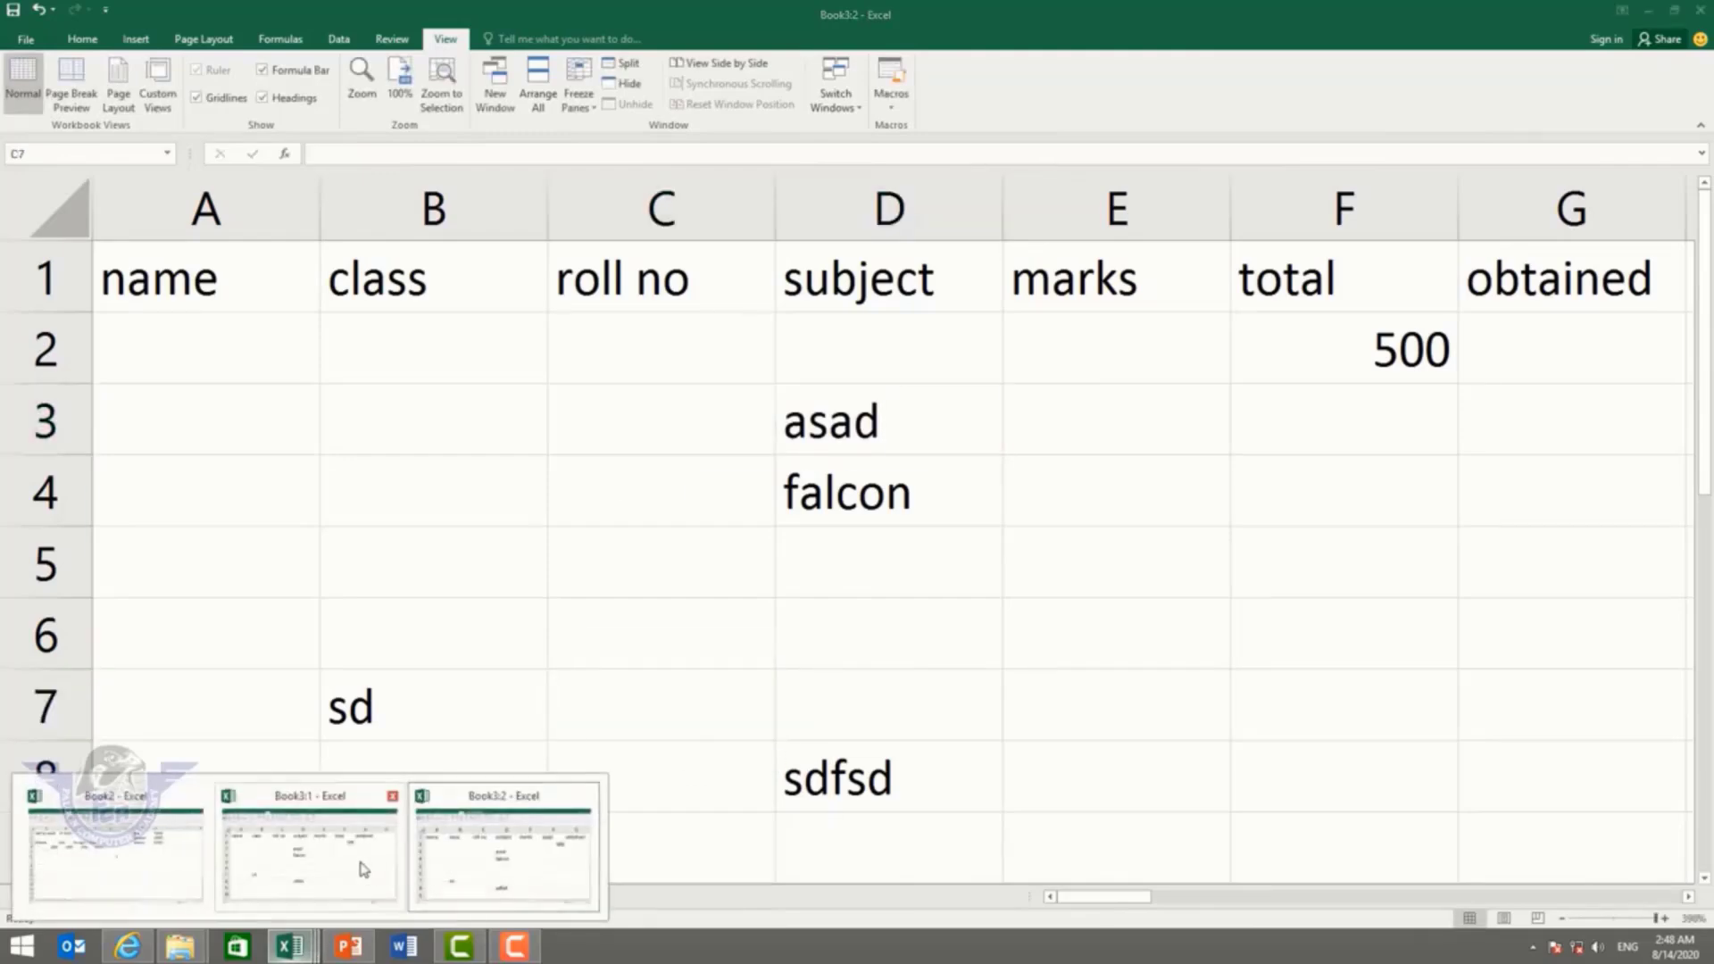
{"action": "left_click", "coordinate": [447, 824]}
{"action": "left_click", "coordinate": [801, 382]}
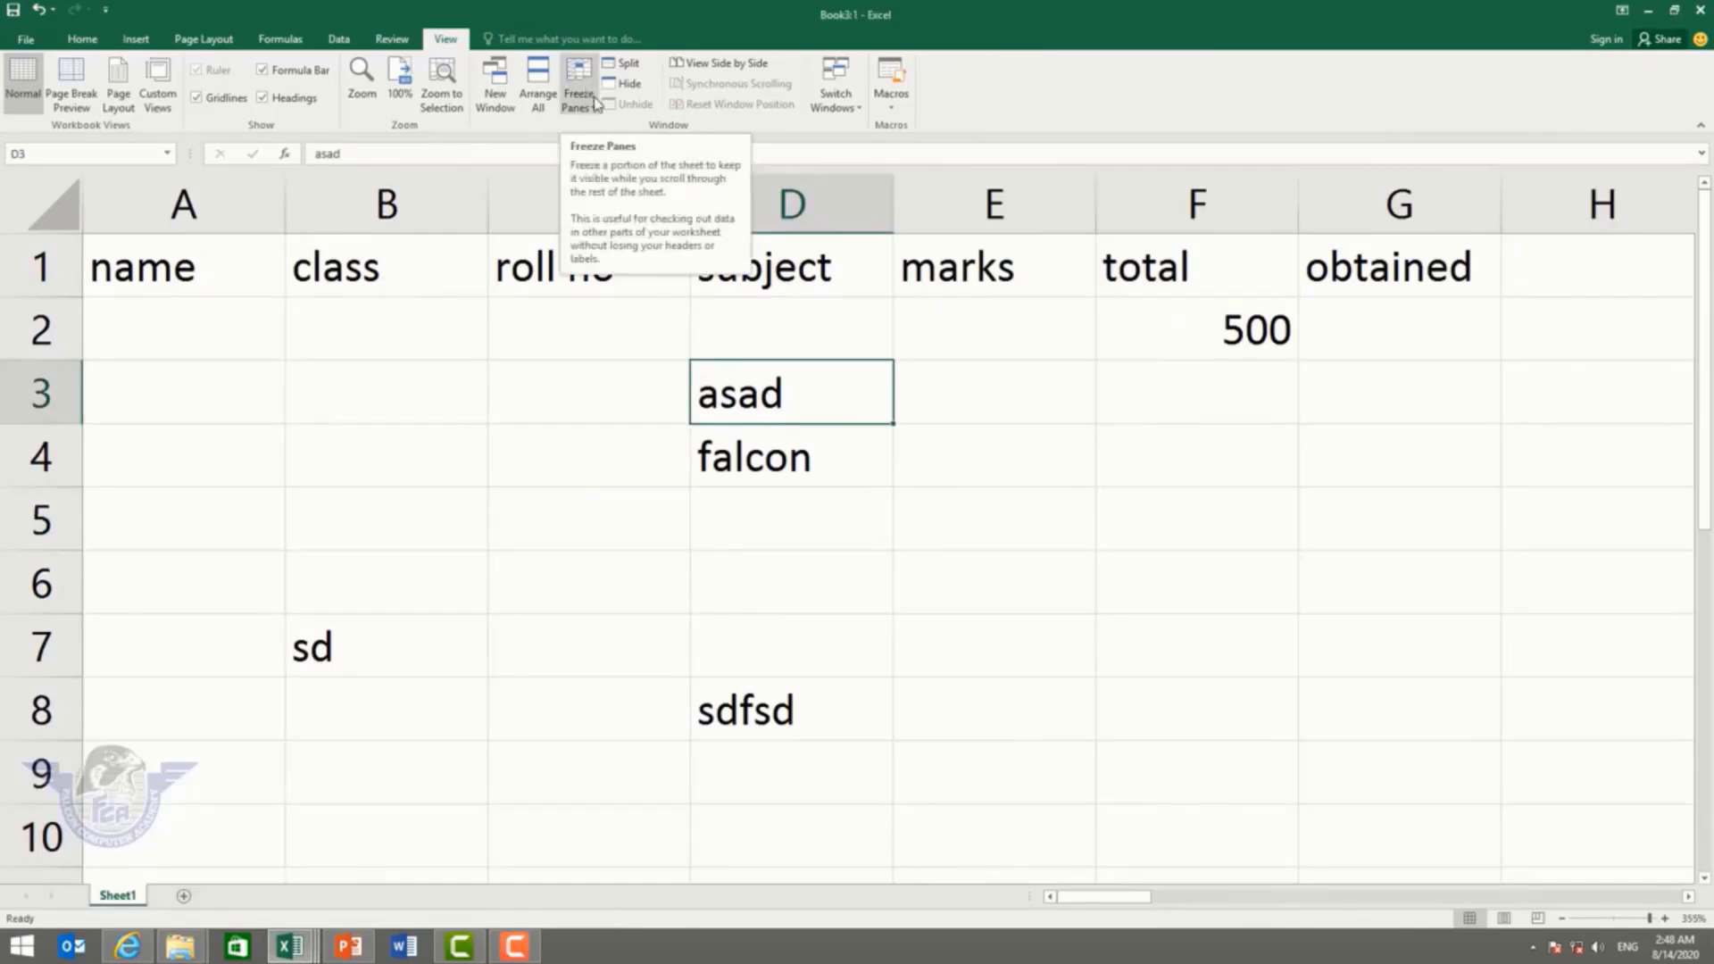
{"action": "left_click", "coordinate": [179, 338]}
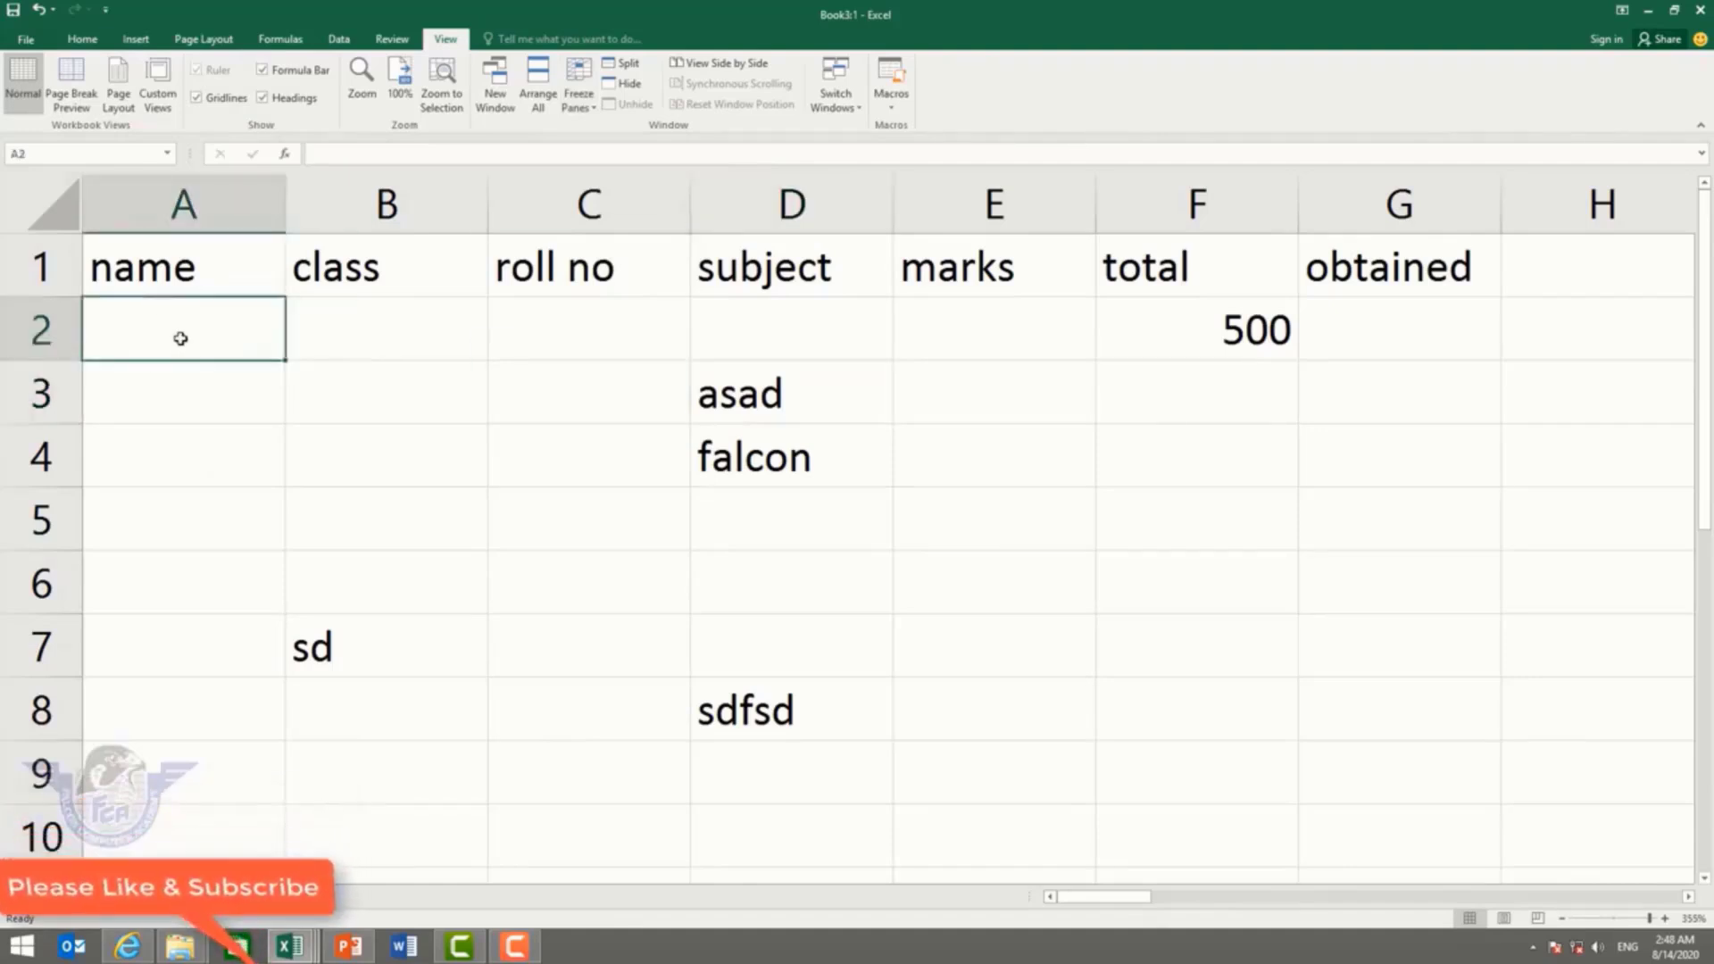
{"action": "key", "text": "Down"}
{"action": "key", "text": "Down"}
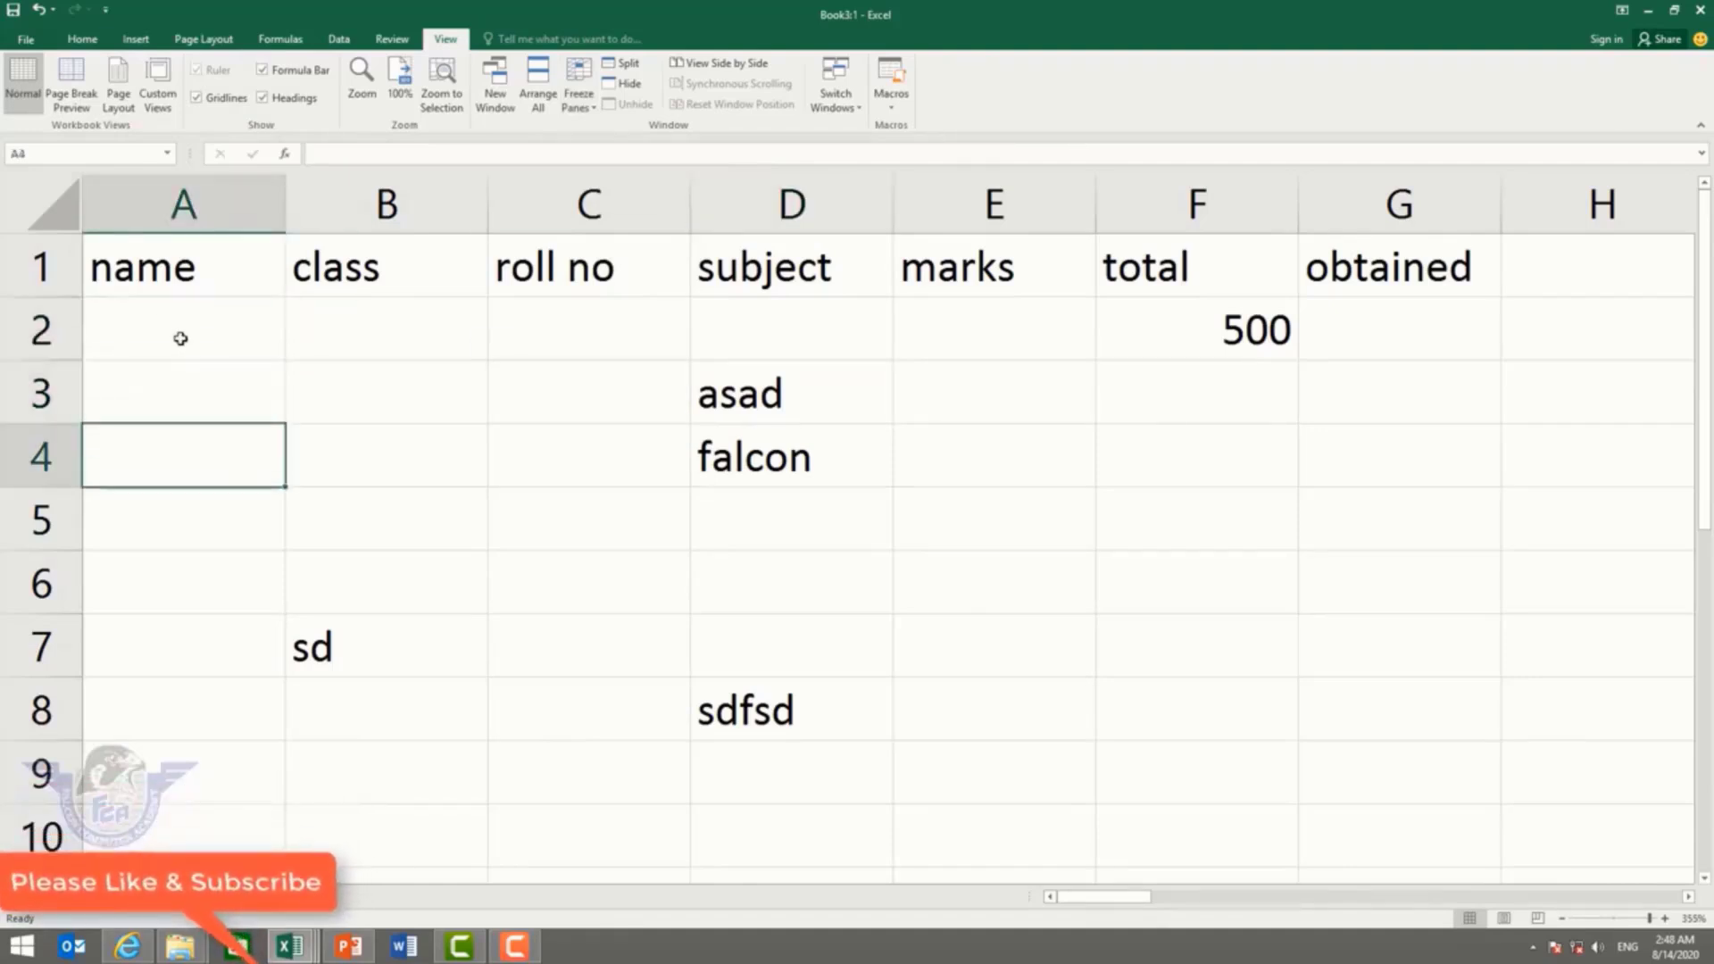
{"action": "key", "text": "Down"}
{"action": "key", "text": "Down"}
{"action": "key", "text": "Down"}
{"action": "key", "text": "Down"}
{"action": "key", "text": "Down"}
{"action": "key", "text": "Down"}
{"action": "key", "text": "Down"}
{"action": "key", "text": "Down"}
{"action": "key", "text": "Down"}
{"action": "key", "text": "Down"}
{"action": "key", "text": "Down"}
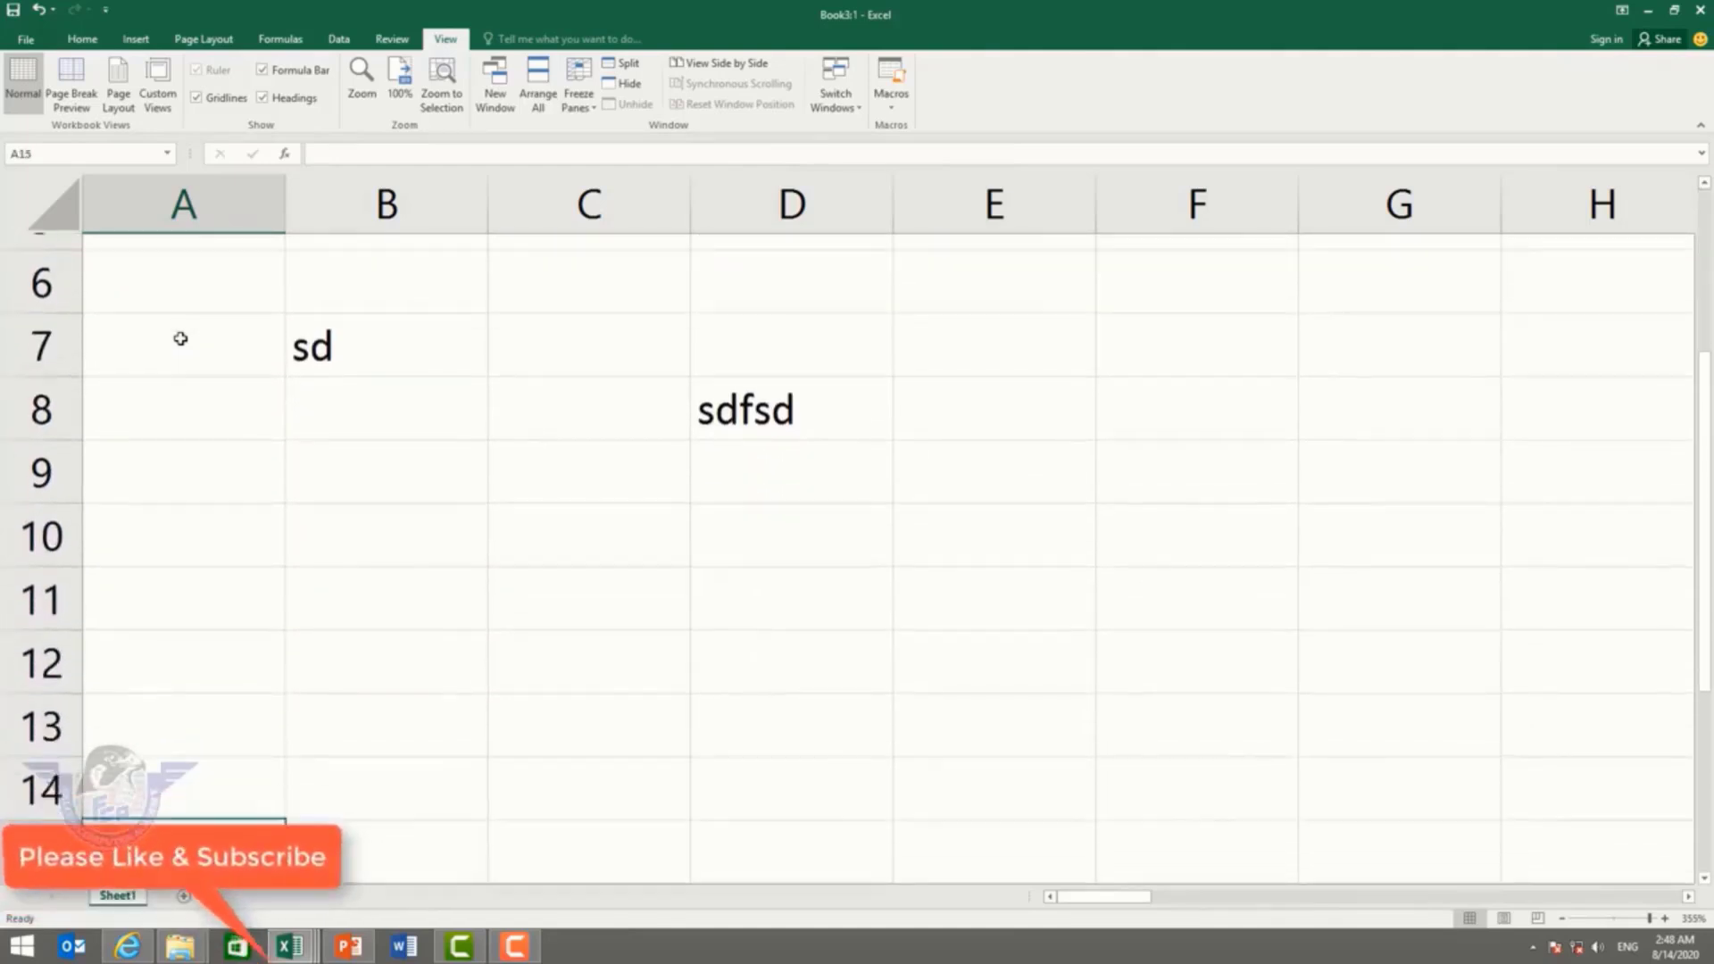
{"action": "key", "text": "Down"}
{"action": "key", "text": "Down"}
{"action": "key", "text": "Down"}
{"action": "key", "text": "Down"}
{"action": "key", "text": "Down"}
{"action": "key", "text": "Down"}
{"action": "key", "text": "Down"}
{"action": "key", "text": "Down"}
{"action": "key", "text": "Down"}
{"action": "key", "text": "Down"}
{"action": "key", "text": "Down"}
{"action": "key", "text": "Down"}
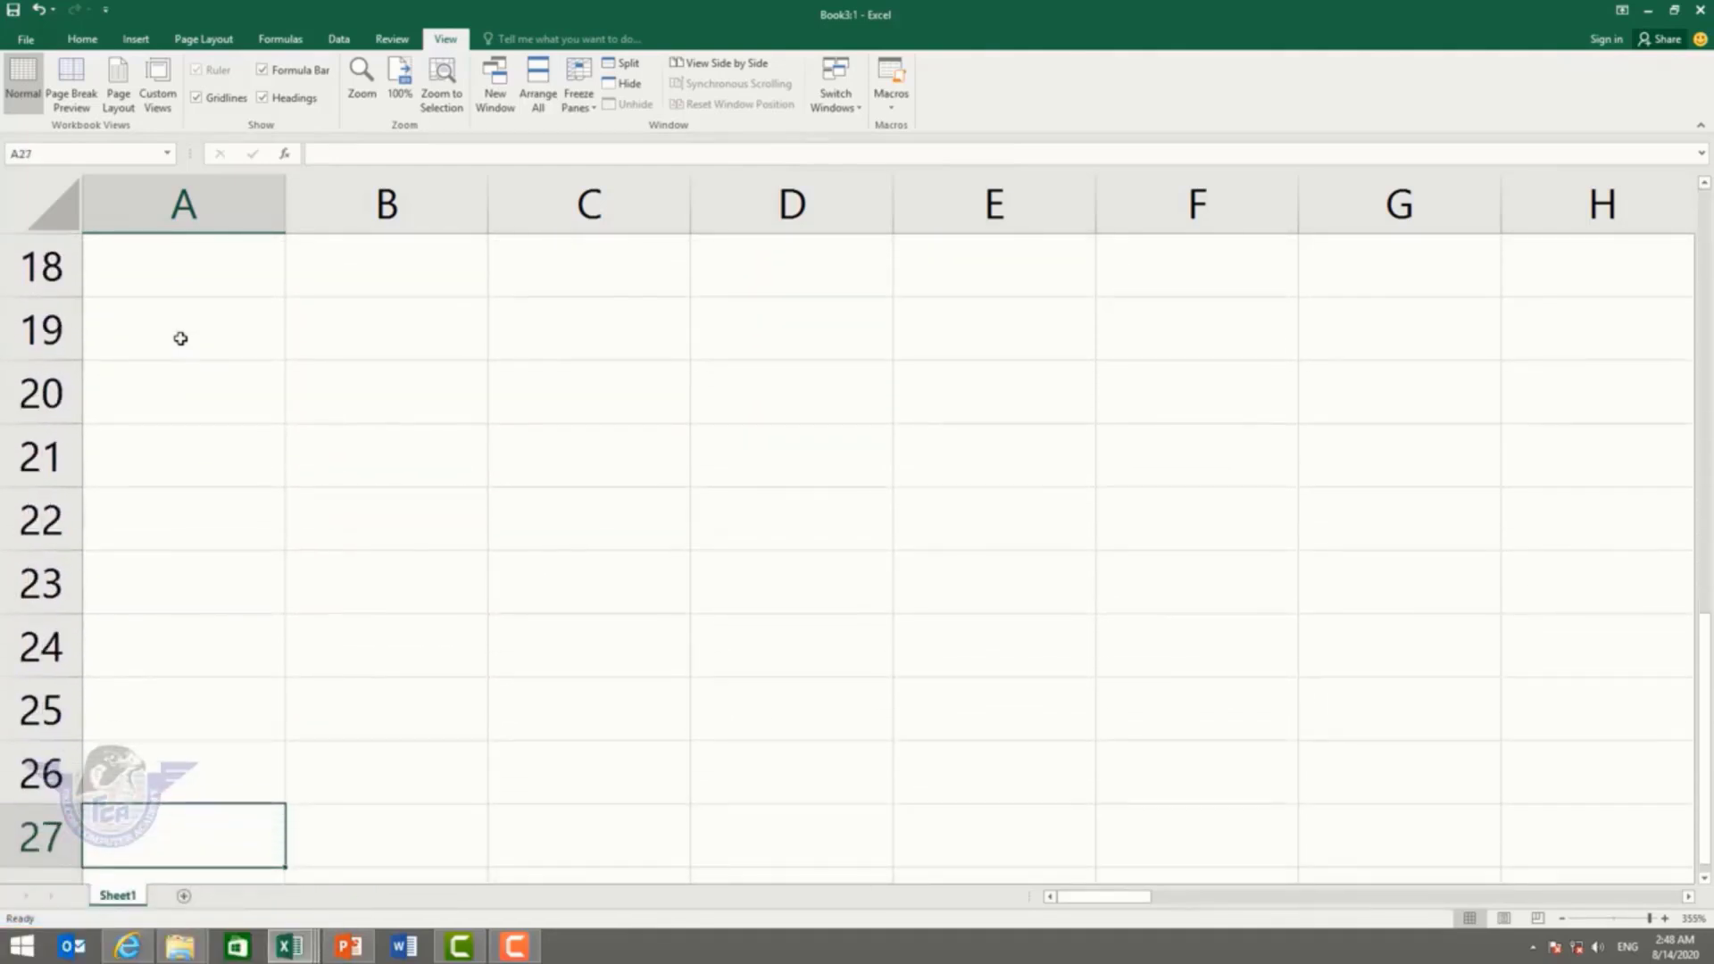
Step: Return to A1, try freezing panes there, then unfreeze them
{"action": "key", "text": "Down"}
{"action": "key", "text": "Down"}
{"action": "key", "text": "Down"}
{"action": "key", "text": "Down"}
{"action": "key", "text": "Down"}
{"action": "key", "text": "Down"}
{"action": "key", "text": "Down"}
{"action": "key", "text": "Down"}
{"action": "key", "text": "Down"}
{"action": "key", "text": "Down"}
{"action": "key", "text": "Down"}
{"action": "key", "text": "Down"}
{"action": "key", "text": "Down"}
{"action": "key", "text": "Down"}
{"action": "key", "text": "Down"}
{"action": "key", "text": "Down"}
{"action": "key", "text": "Down"}
{"action": "key", "text": "Up"}
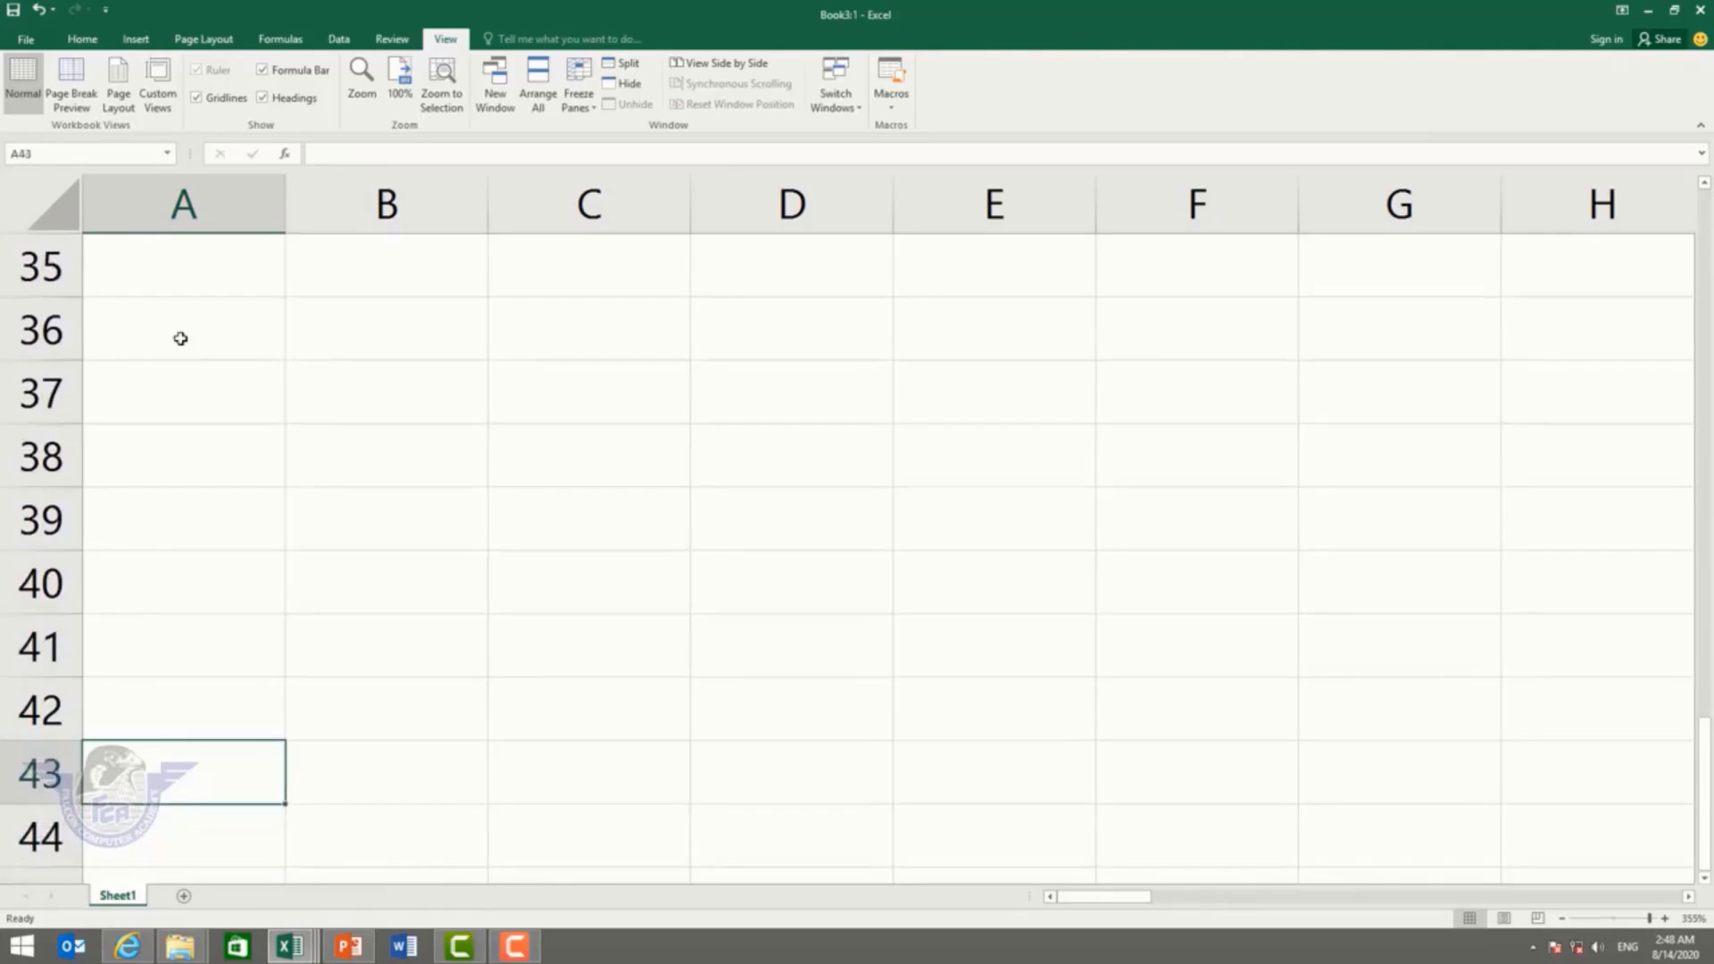
{"action": "key", "text": "Up"}
{"action": "key", "text": "Up"}
{"action": "key", "text": "Up"}
{"action": "key", "text": "Up"}
{"action": "key", "text": "Up"}
{"action": "key", "text": "Up"}
{"action": "key", "text": "Up"}
{"action": "key", "text": "Up"}
{"action": "key", "text": "Up"}
{"action": "key", "text": "Up"}
{"action": "key", "text": "Up"}
{"action": "key", "text": "Up"}
{"action": "key", "text": "Up"}
{"action": "key", "text": "Up"}
{"action": "key", "text": "Up"}
{"action": "key", "text": "Up"}
{"action": "key", "text": "Up"}
{"action": "key", "text": "Up"}
{"action": "key", "text": "Up"}
{"action": "key", "text": "Up"}
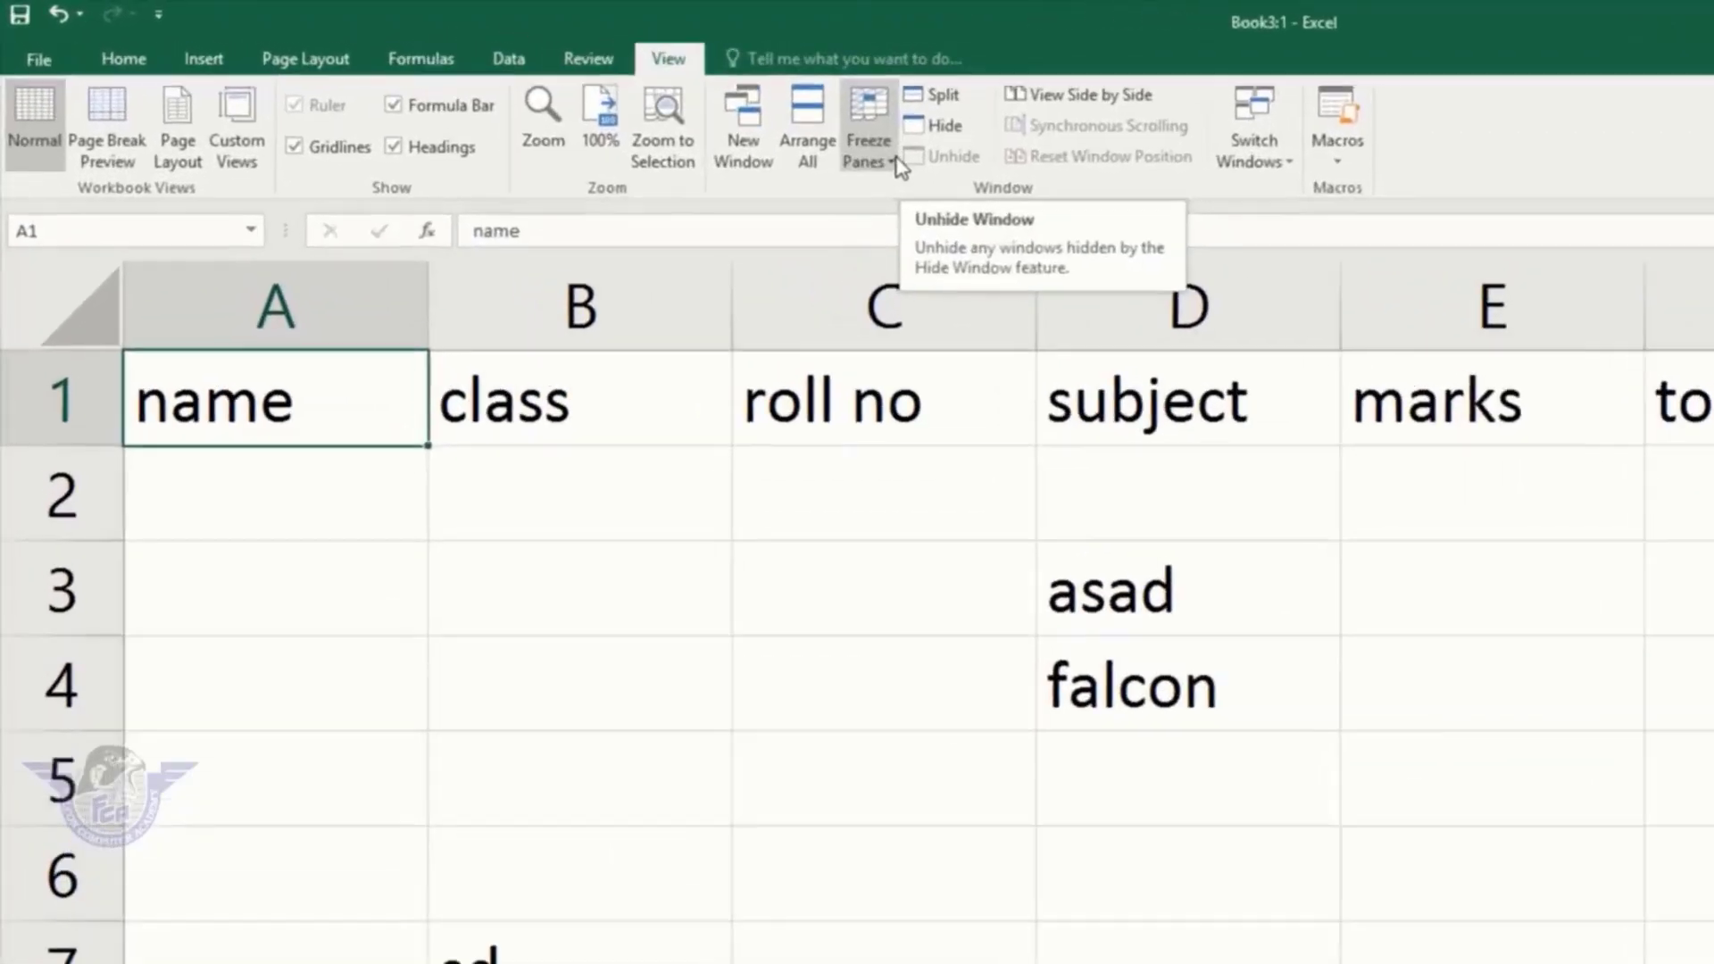
{"action": "left_click", "coordinate": [594, 110]}
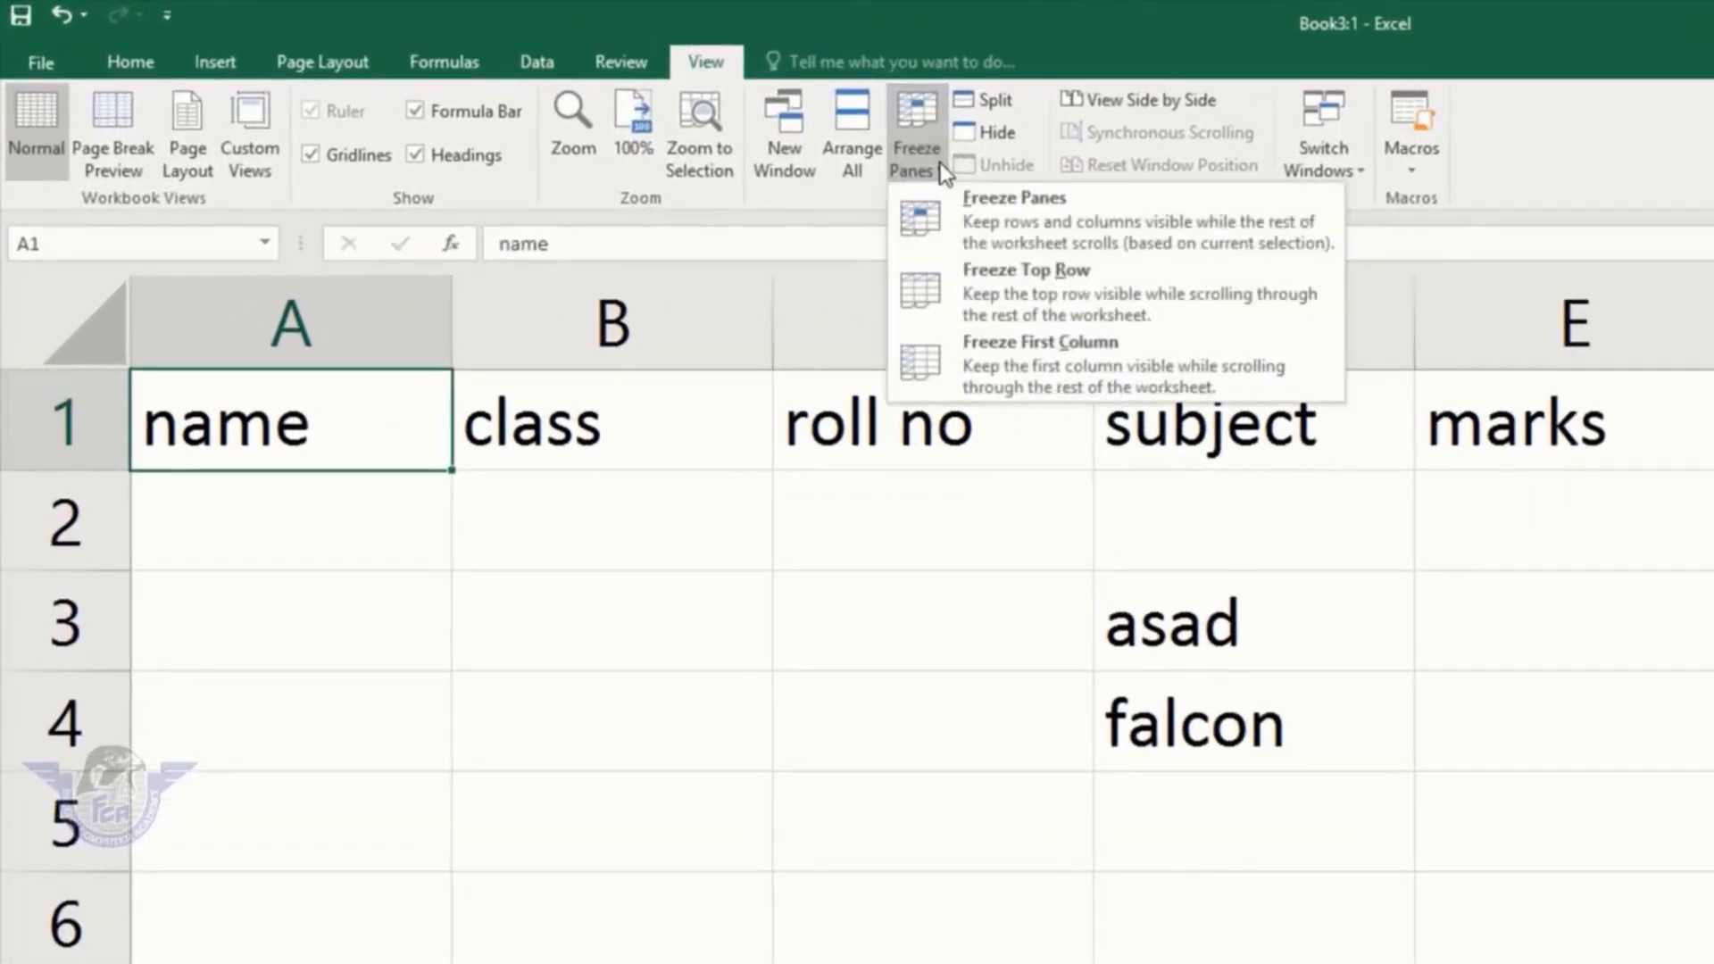
{"action": "left_click", "coordinate": [1004, 214]}
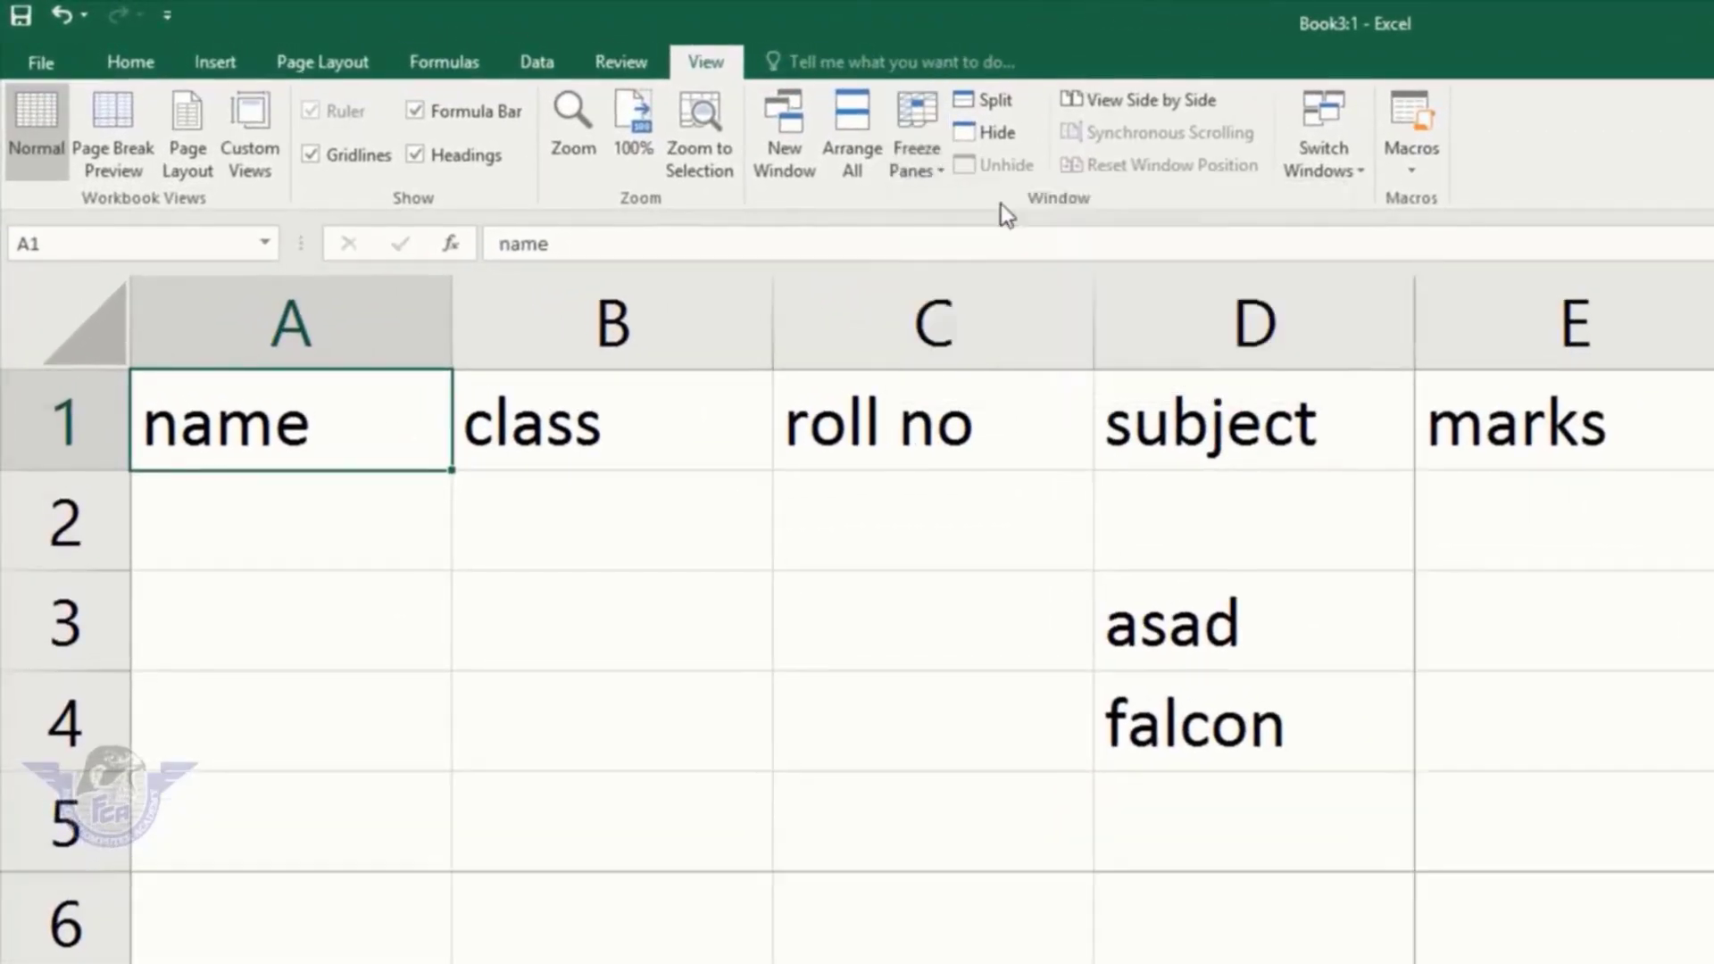
{"action": "left_click", "coordinate": [223, 500]}
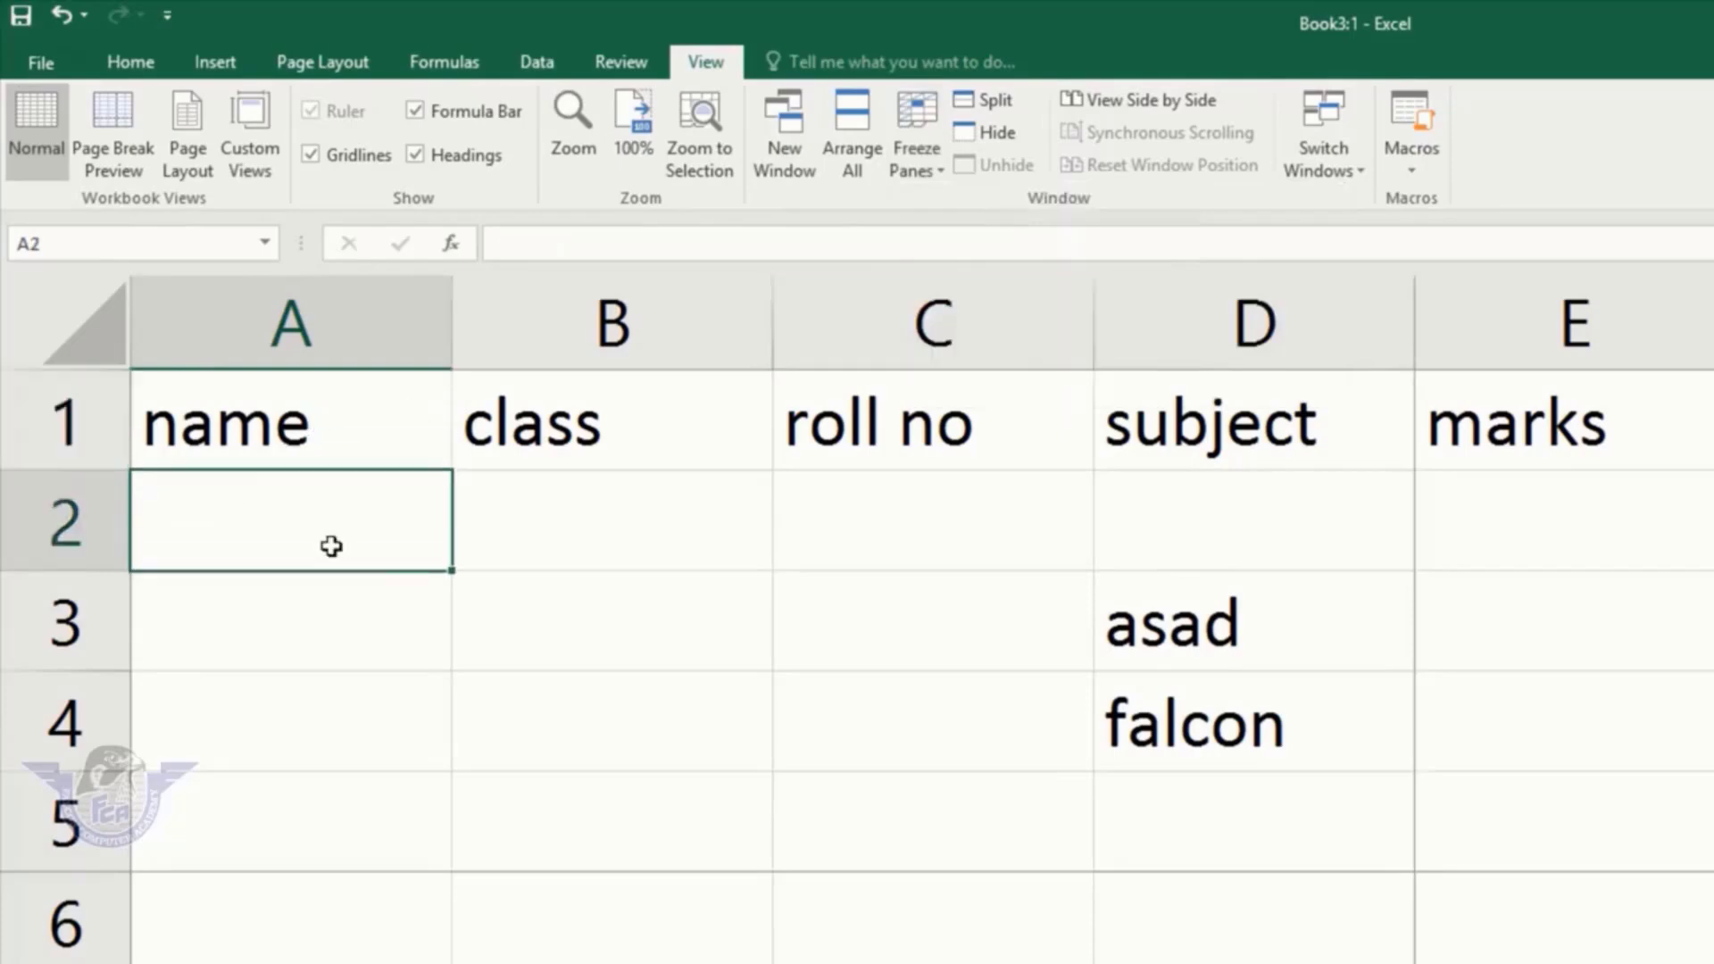
{"action": "left_click", "coordinate": [919, 165]}
{"action": "left_click", "coordinate": [979, 206]}
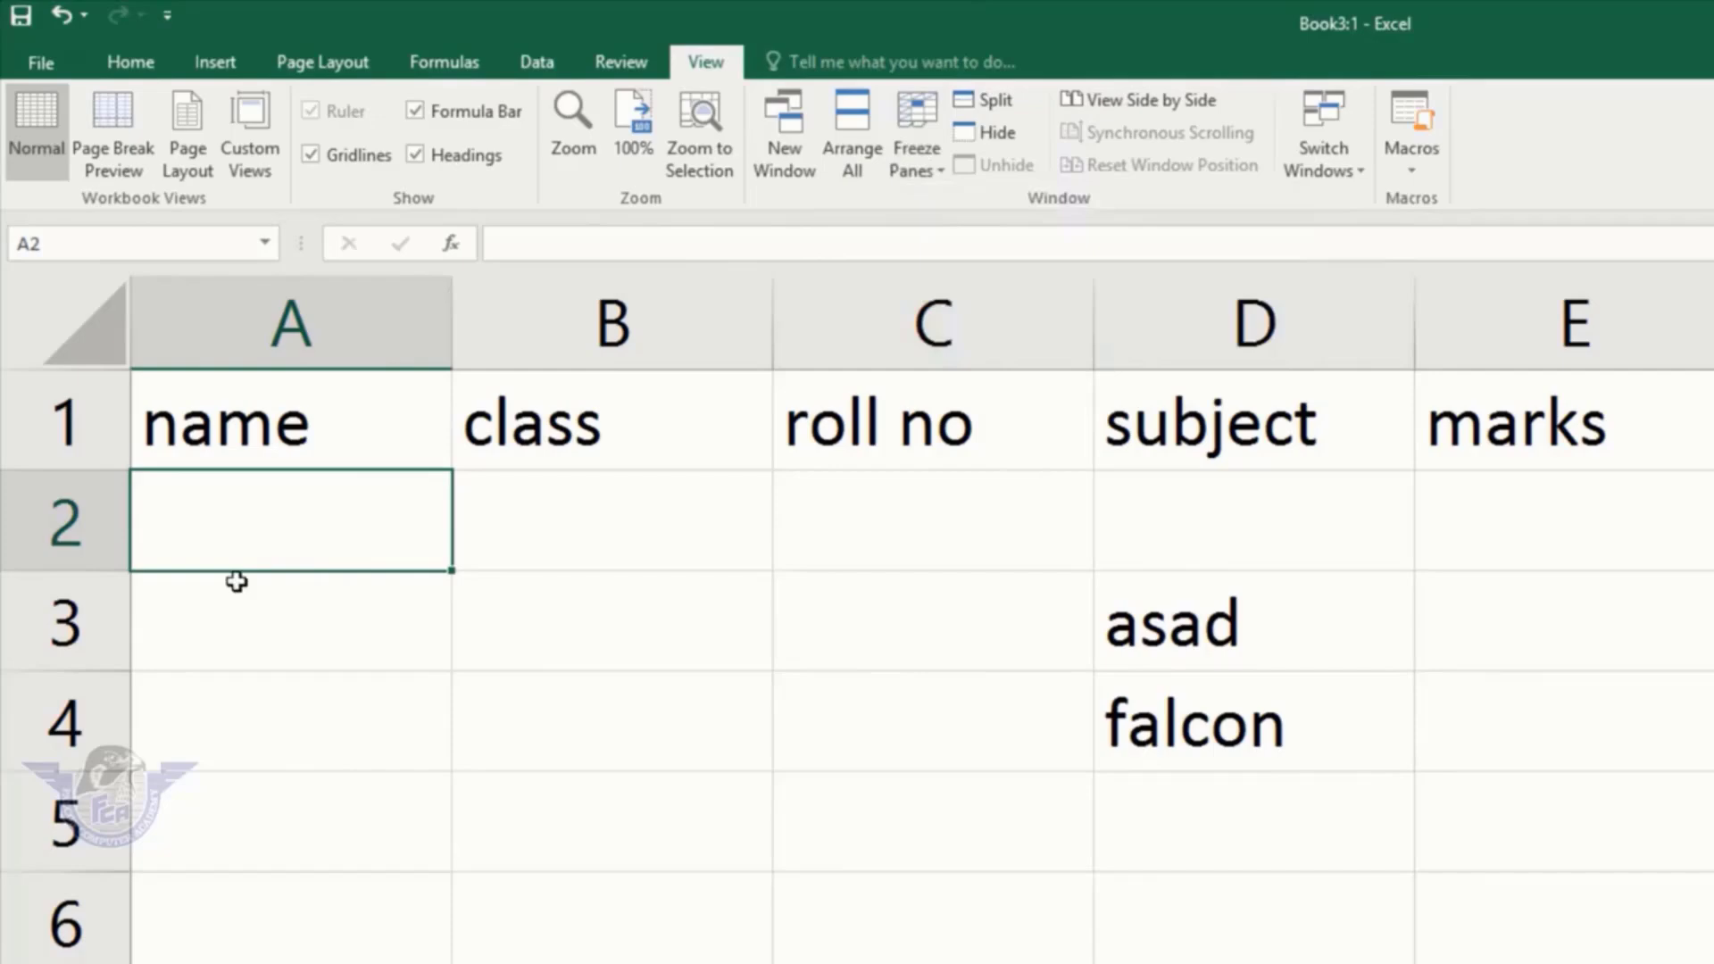
Step: Freeze panes above row 2, then move down to row 70 to confirm row 1 stays visible
{"action": "left_click", "coordinate": [62, 525]}
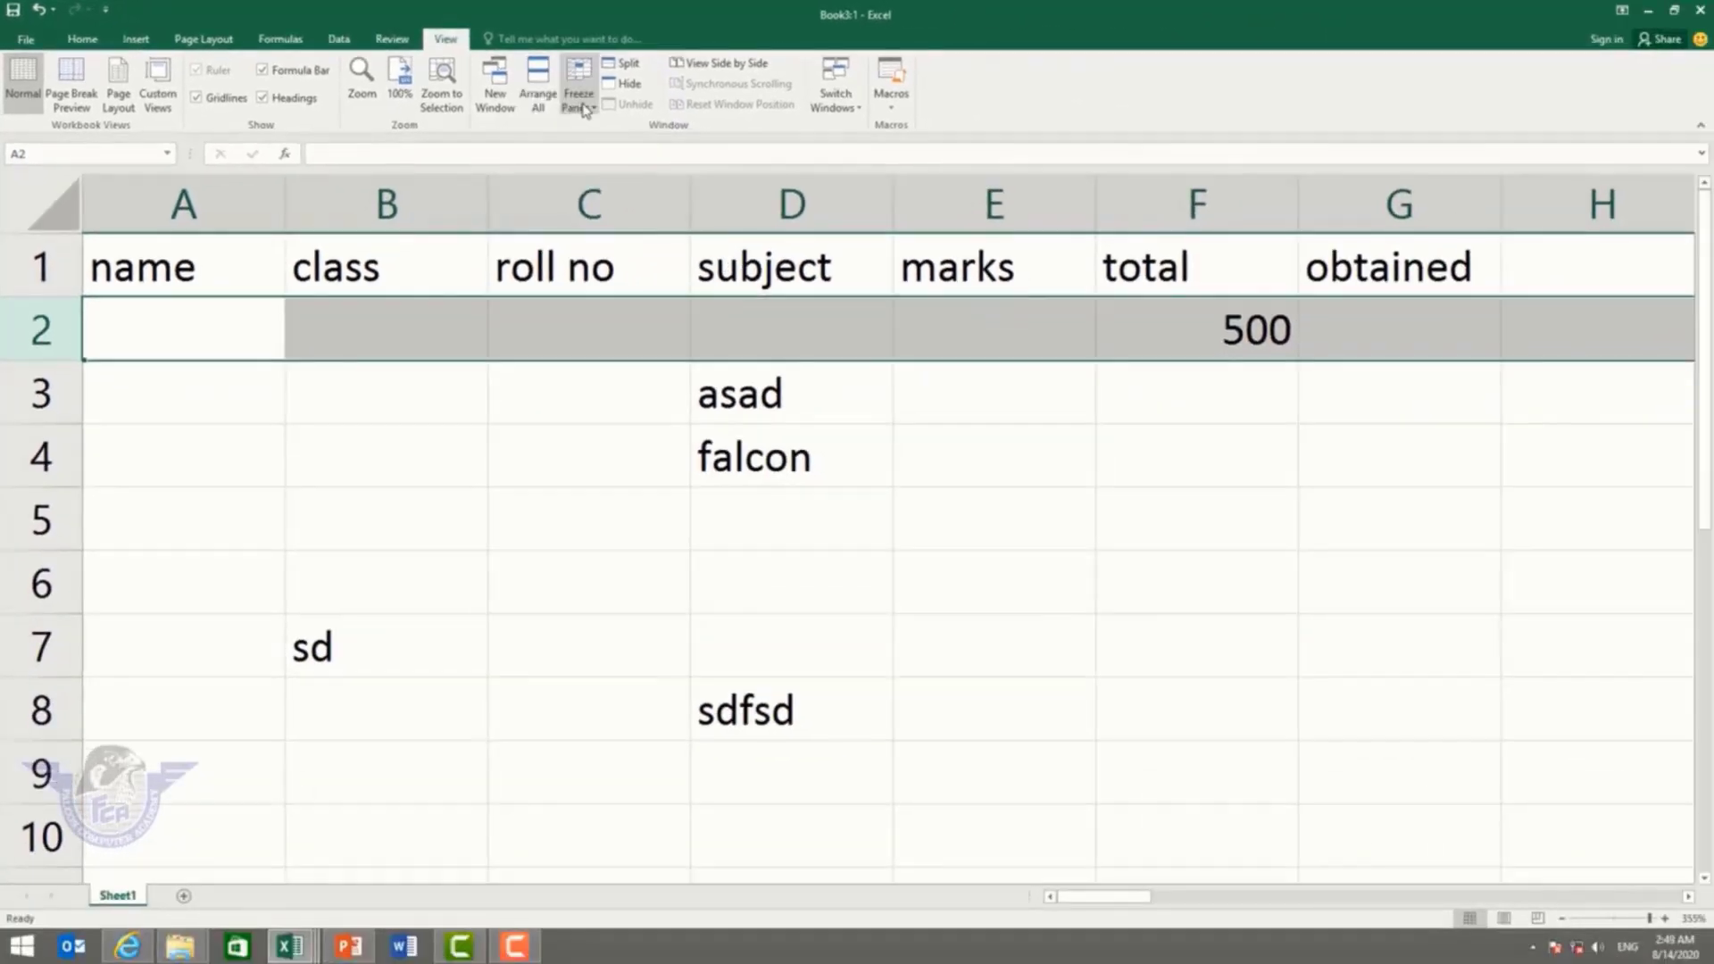
{"action": "left_click", "coordinate": [582, 109]}
{"action": "left_click", "coordinate": [637, 143]}
{"action": "left_click", "coordinate": [277, 326]}
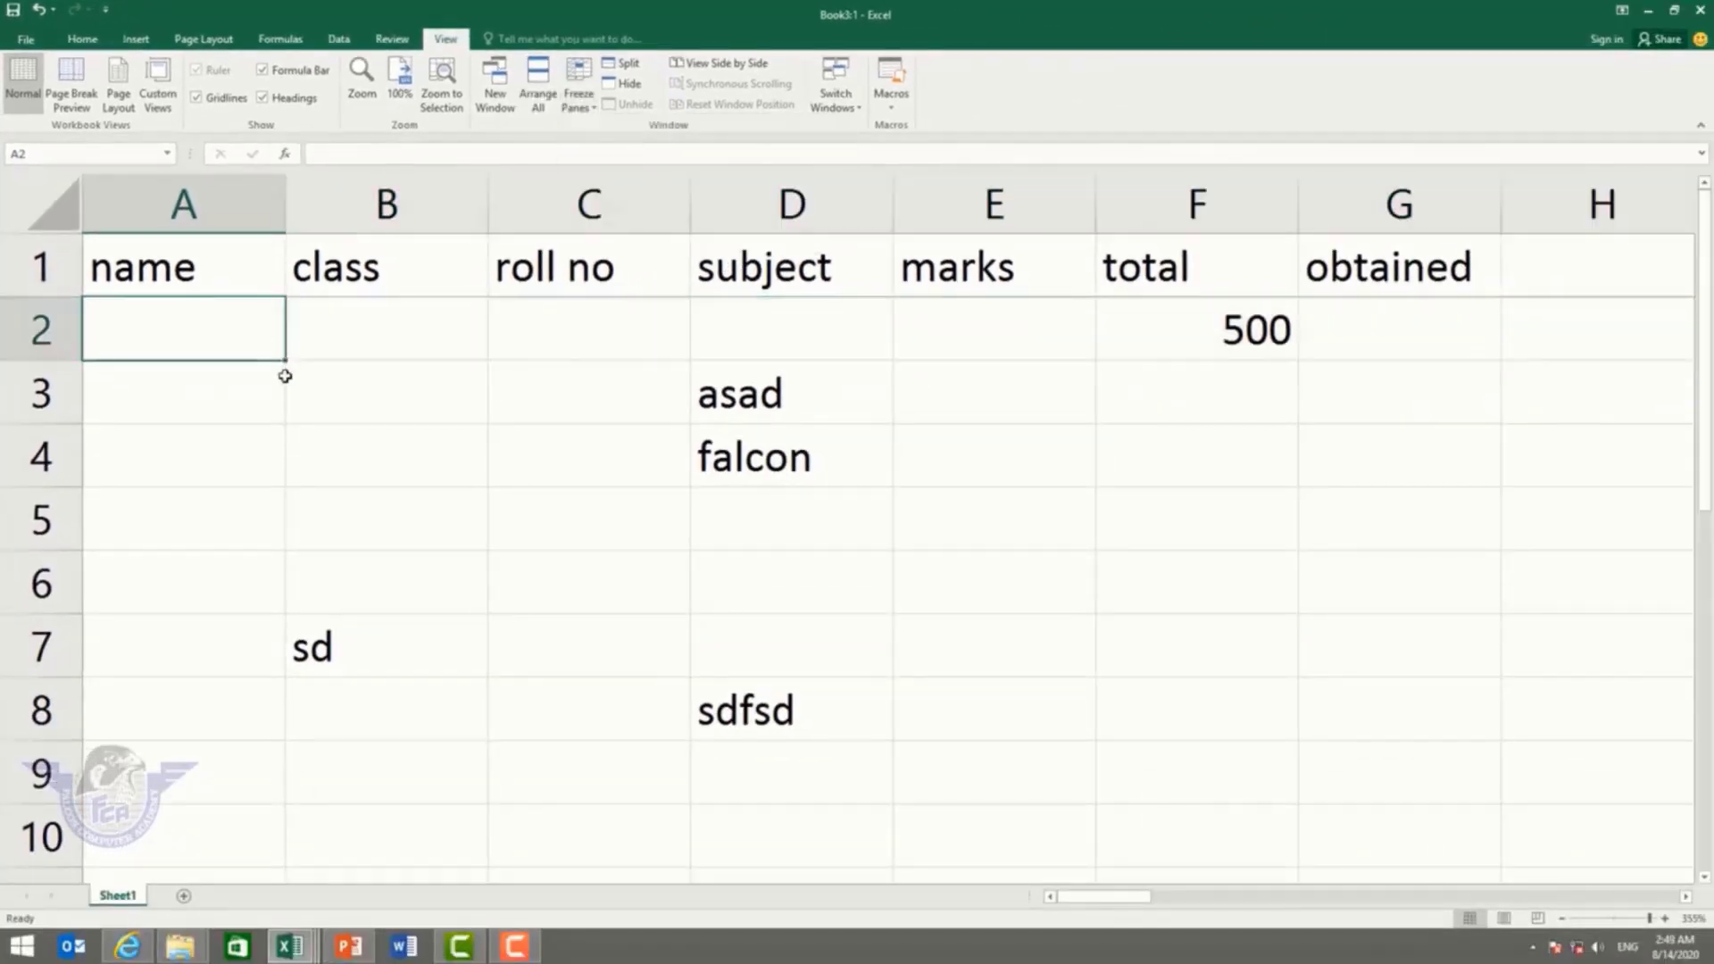
{"action": "left_click", "coordinate": [231, 425]}
{"action": "key", "text": "Down"}
{"action": "key", "text": "Down"}
{"action": "key", "text": "Down"}
{"action": "key", "text": "Down"}
{"action": "key", "text": "Down"}
{"action": "key", "text": "Down"}
{"action": "key", "text": "Down"}
{"action": "key", "text": "Down"}
{"action": "key", "text": "Down"}
{"action": "key", "text": "Down"}
{"action": "key", "text": "Down"}
{"action": "key", "text": "Down"}
{"action": "key", "text": "Down"}
{"action": "key", "text": "Down"}
{"action": "key", "text": "Down"}
{"action": "key", "text": "Down"}
{"action": "key", "text": "Down"}
{"action": "key", "text": "Down"}
{"action": "key", "text": "Down"}
{"action": "key", "text": "Down"}
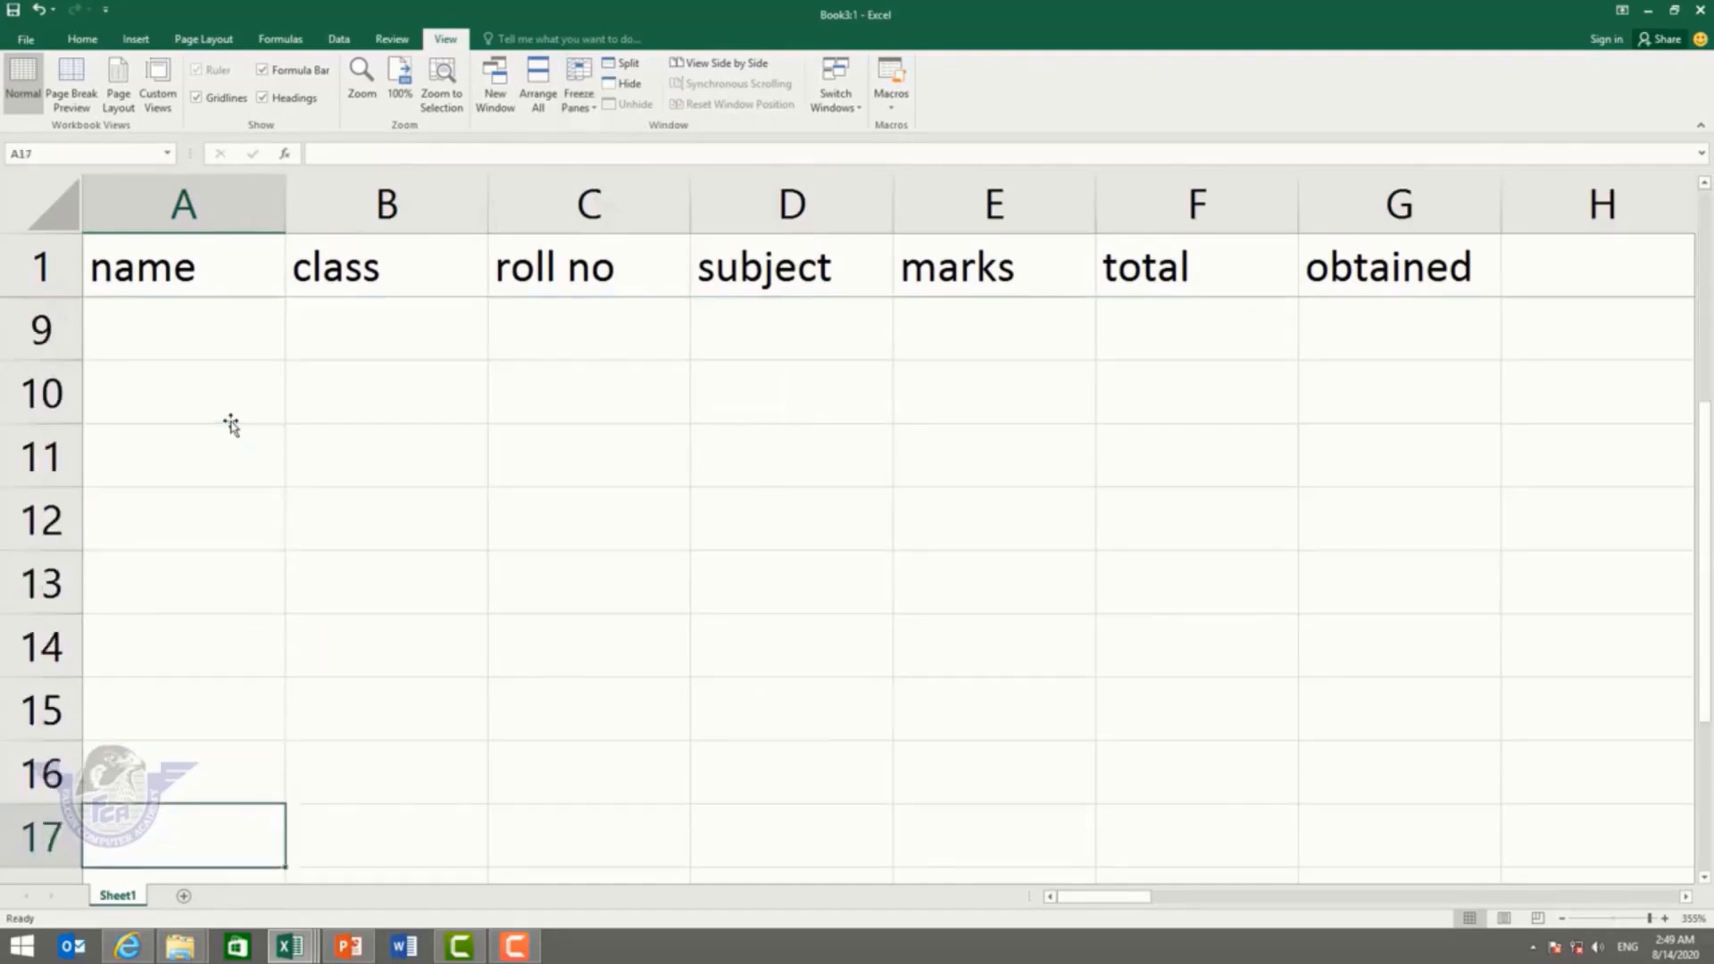
{"action": "key", "text": "Down"}
{"action": "key", "text": "Down"}
{"action": "key", "text": "Down"}
{"action": "key", "text": "Down"}
{"action": "key", "text": "Down"}
{"action": "key", "text": "Down"}
{"action": "key", "text": "Down"}
{"action": "key", "text": "Down"}
{"action": "key", "text": "Down"}
{"action": "key", "text": "Down"}
{"action": "key", "text": "Down"}
{"action": "key", "text": "Down"}
{"action": "key", "text": "Down"}
{"action": "key", "text": "Down"}
{"action": "key", "text": "Down"}
{"action": "key", "text": "Down"}
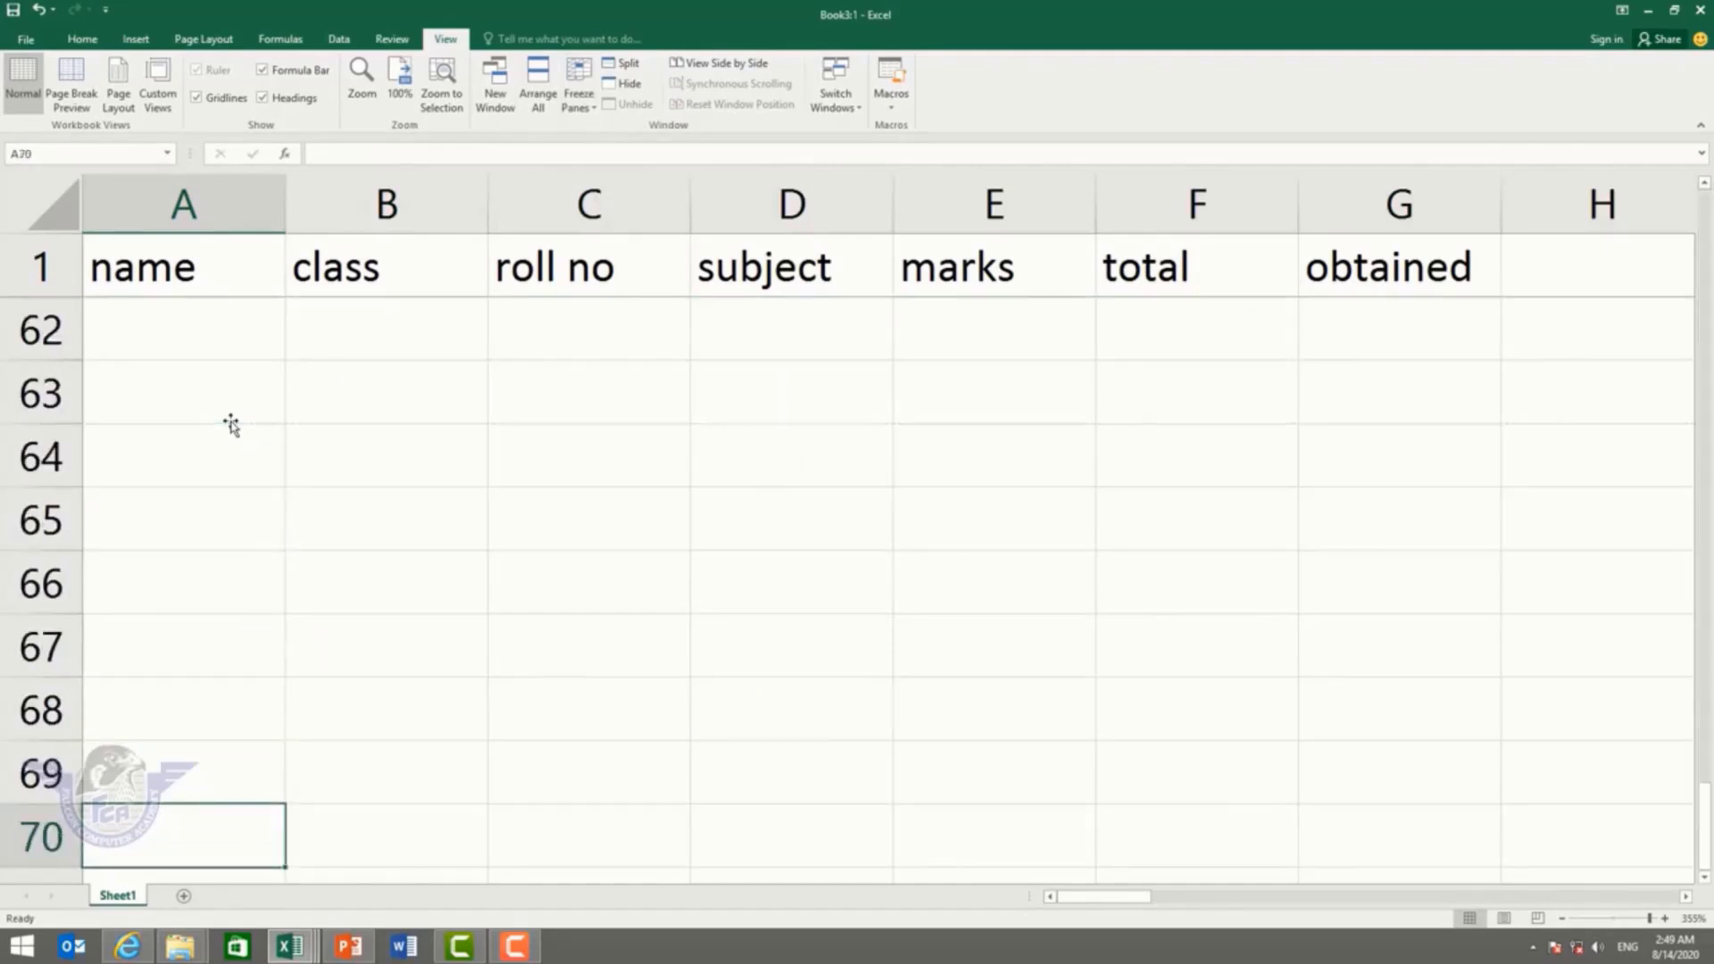
{"action": "left_click", "coordinate": [56, 275]}
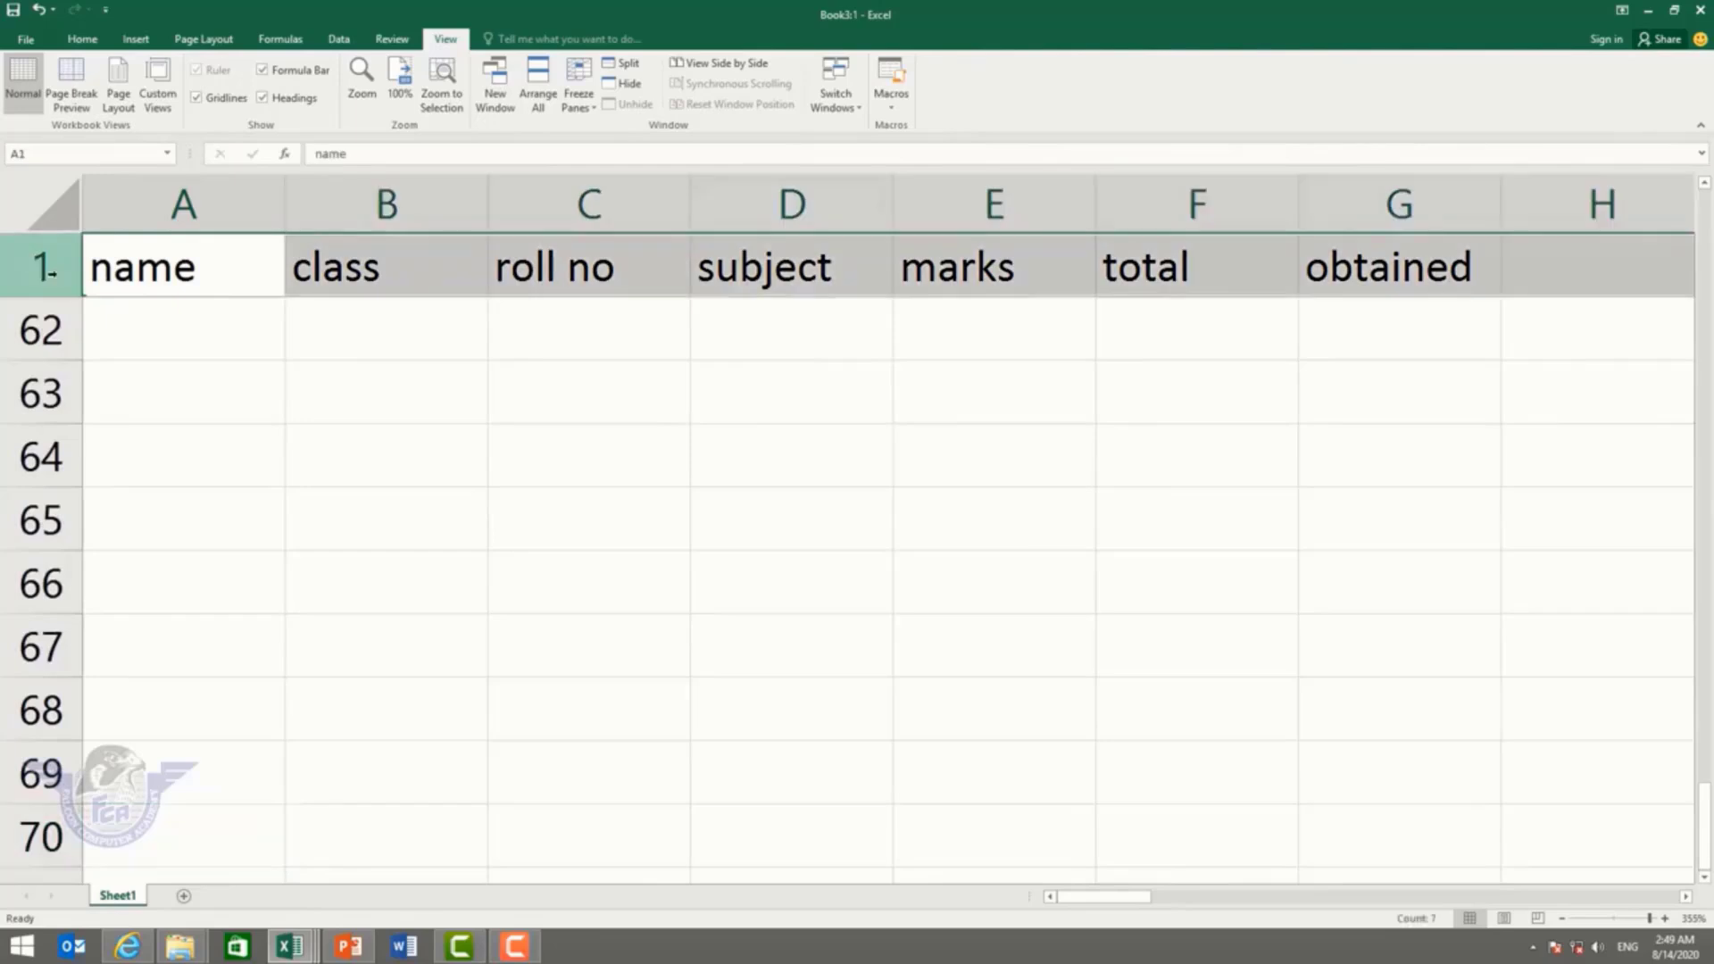
Step: With A62 selected, unfreeze the panes, then select A2
{"action": "left_click", "coordinate": [207, 340]}
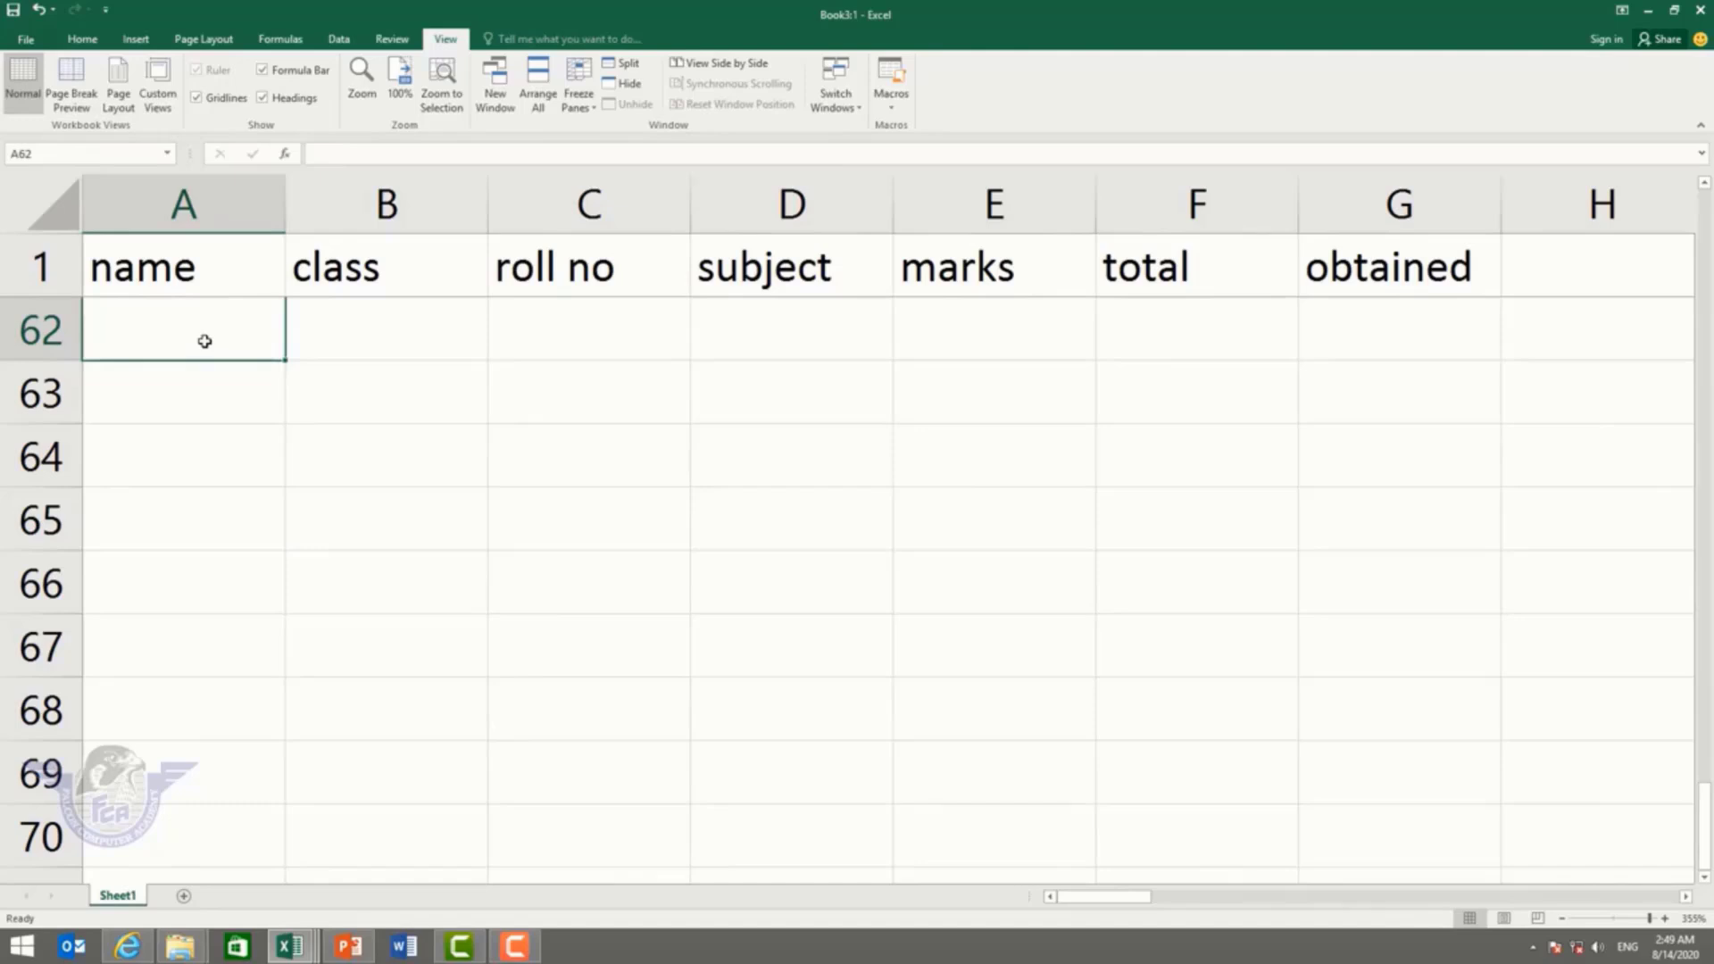
{"action": "left_click", "coordinate": [579, 98]}
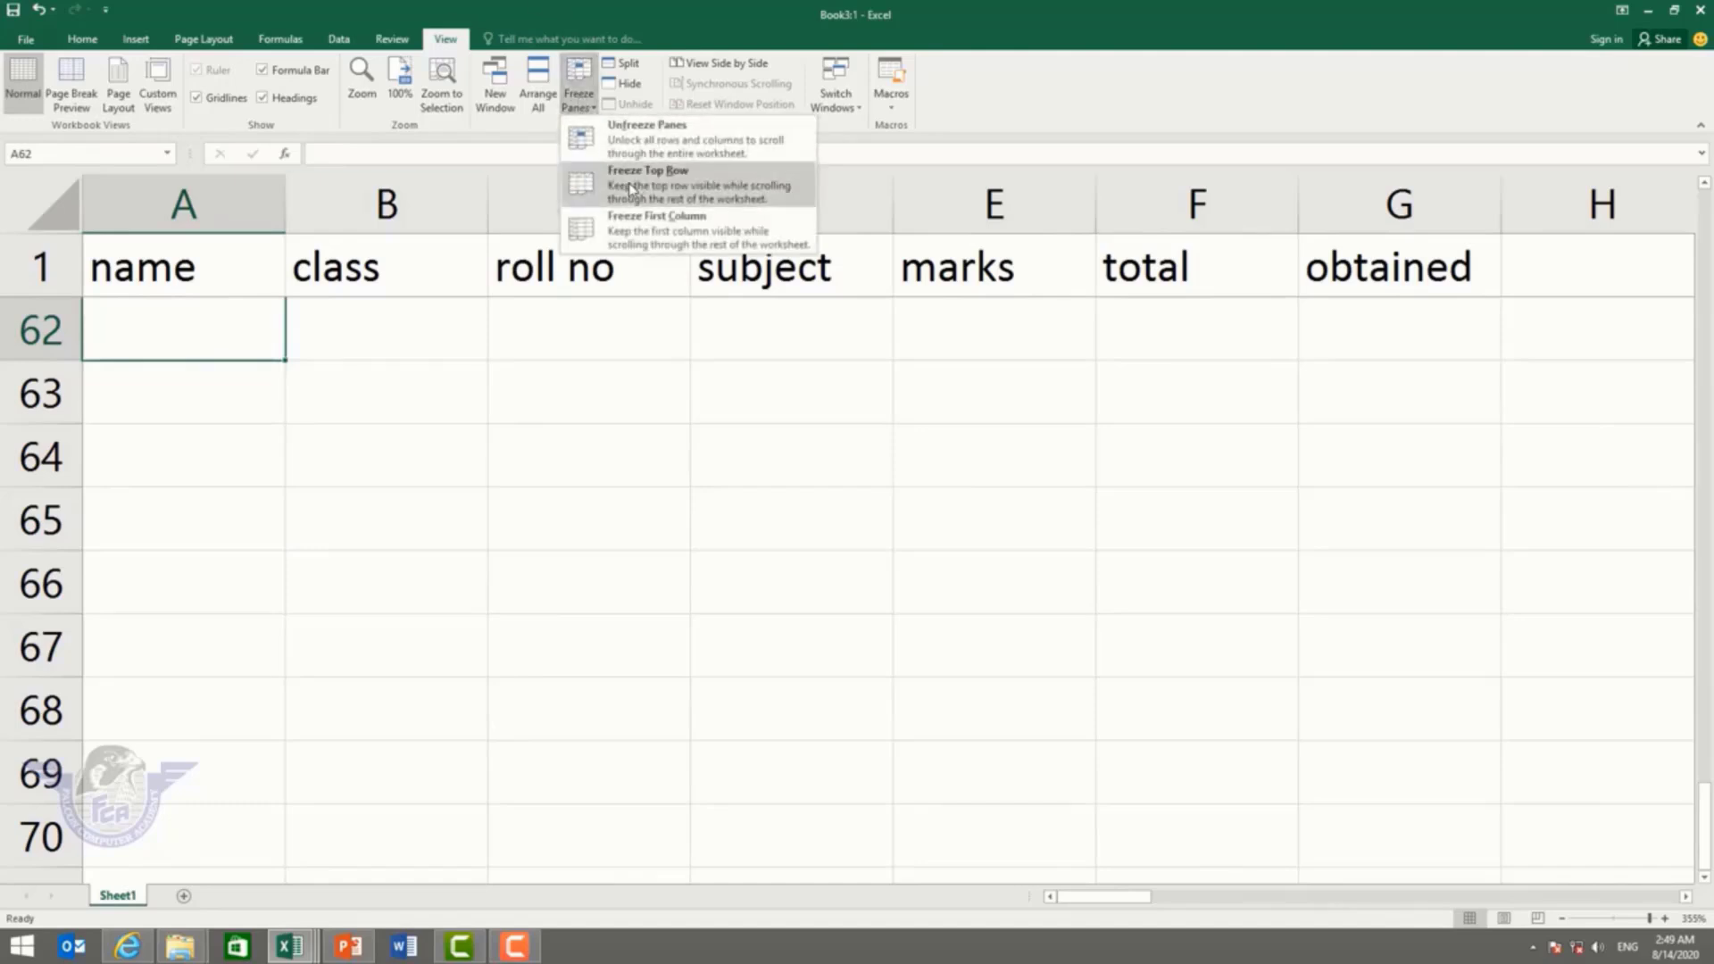
{"action": "left_click", "coordinate": [648, 138]}
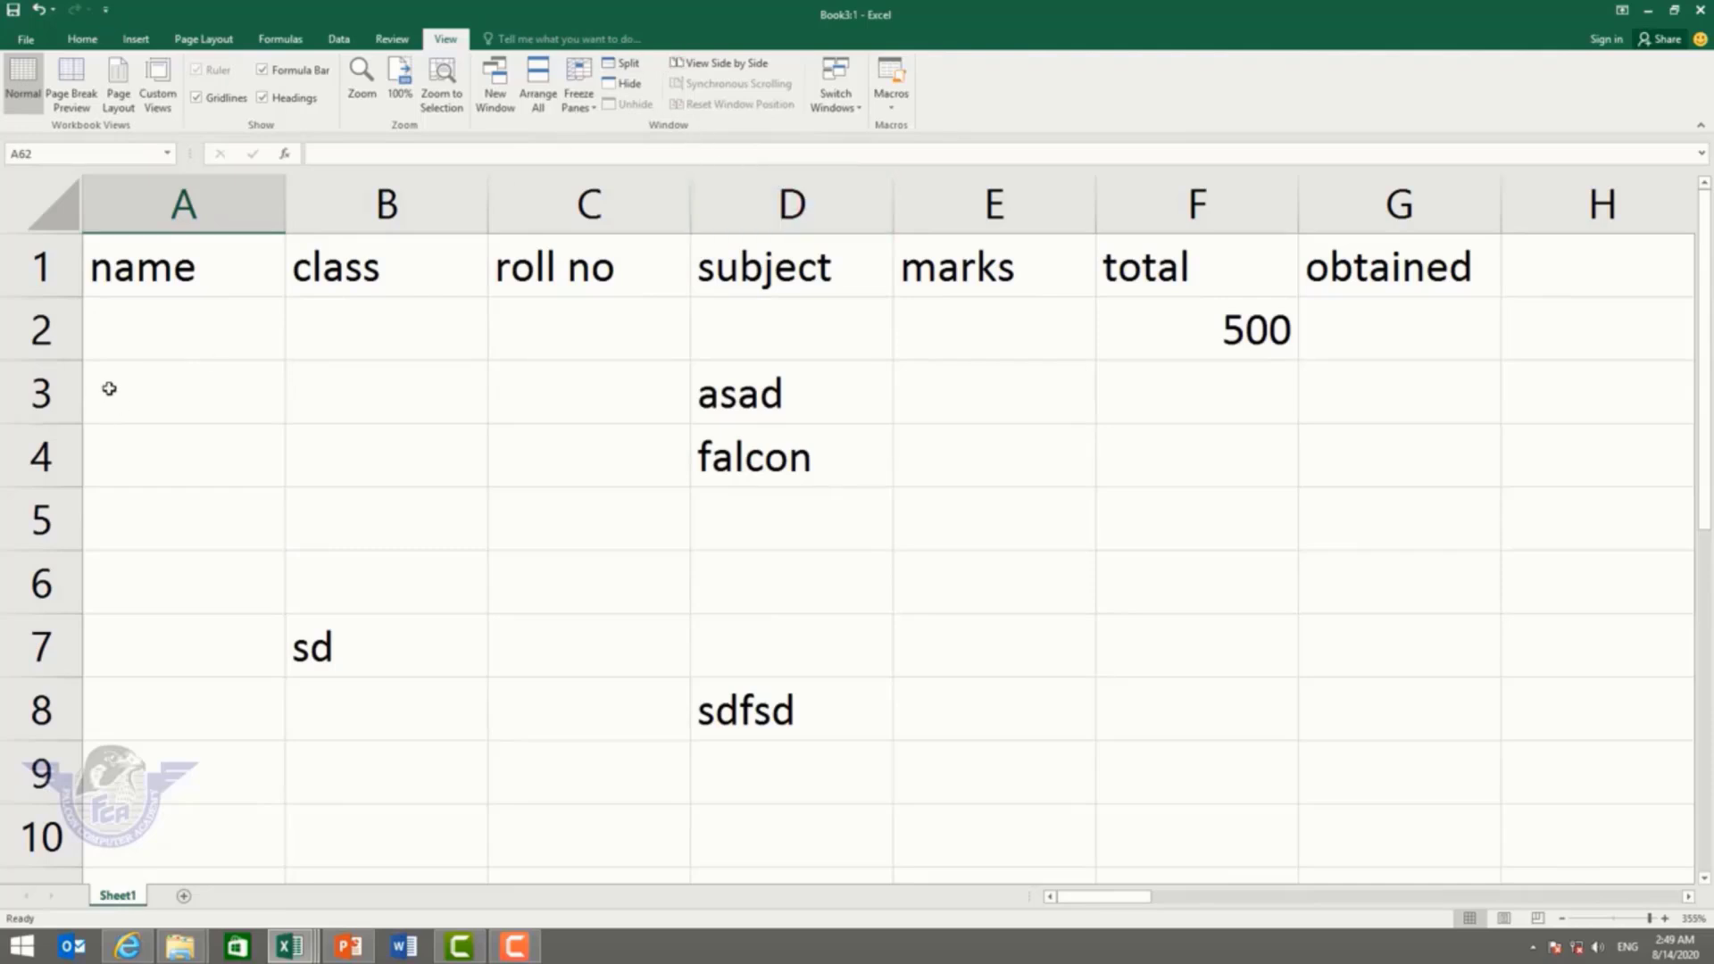
{"action": "left_click", "coordinate": [153, 344]}
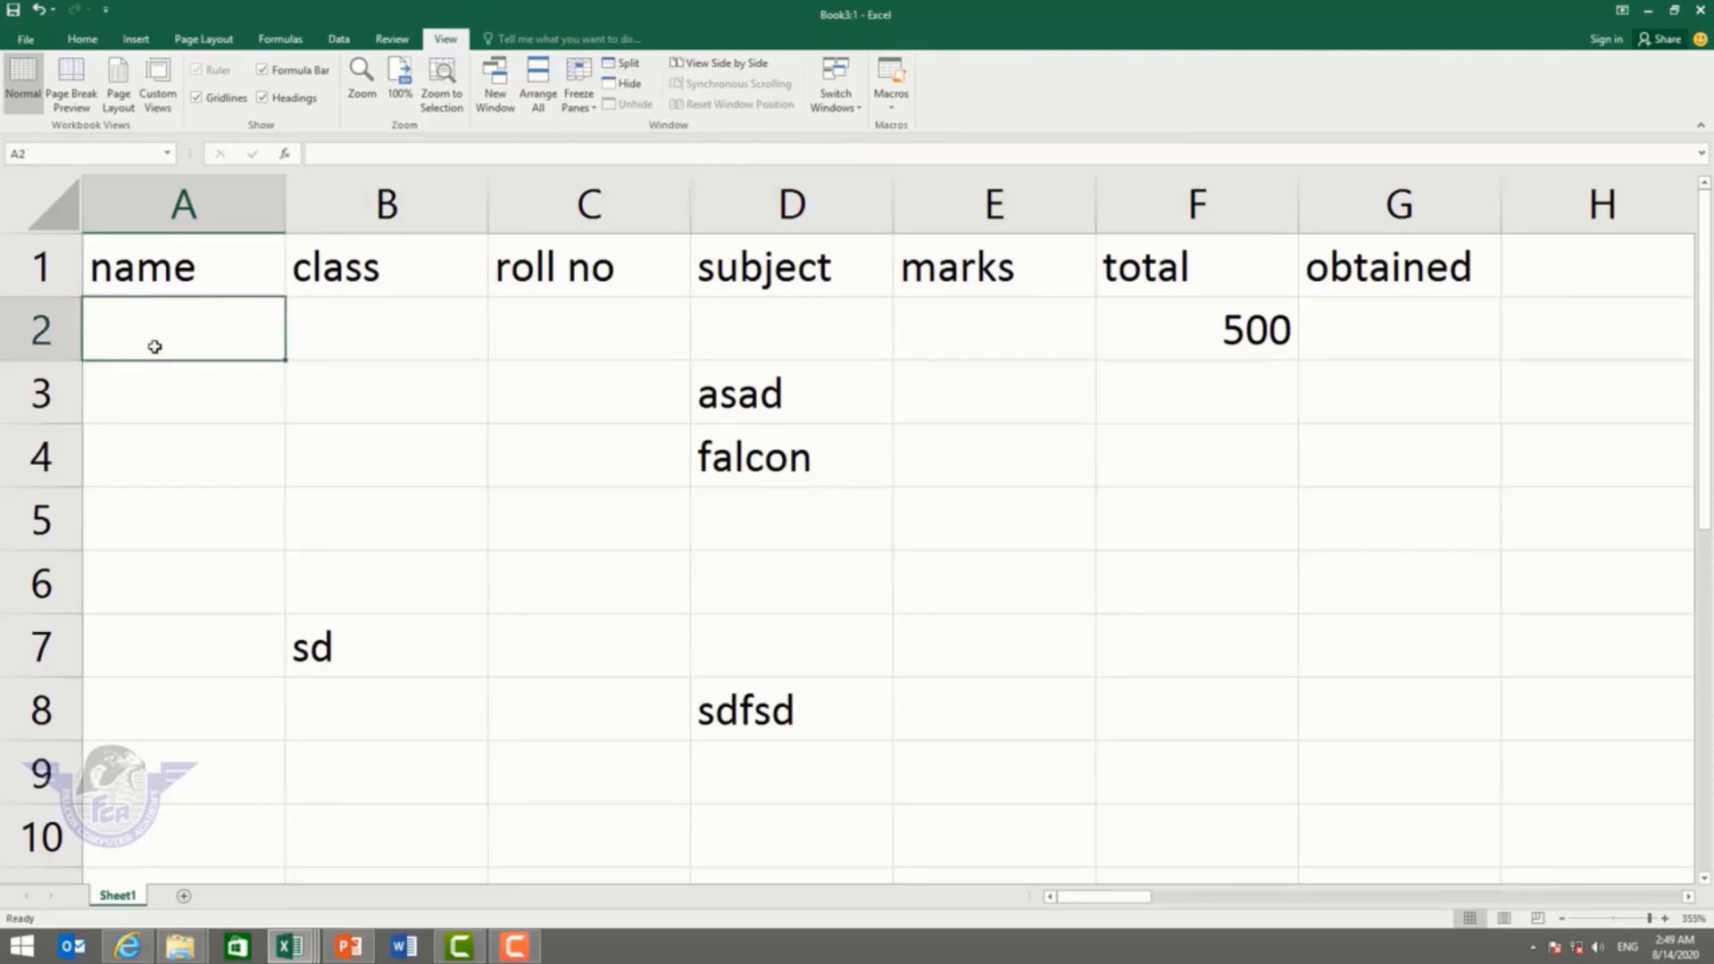
{"action": "left_click", "coordinate": [628, 64]}
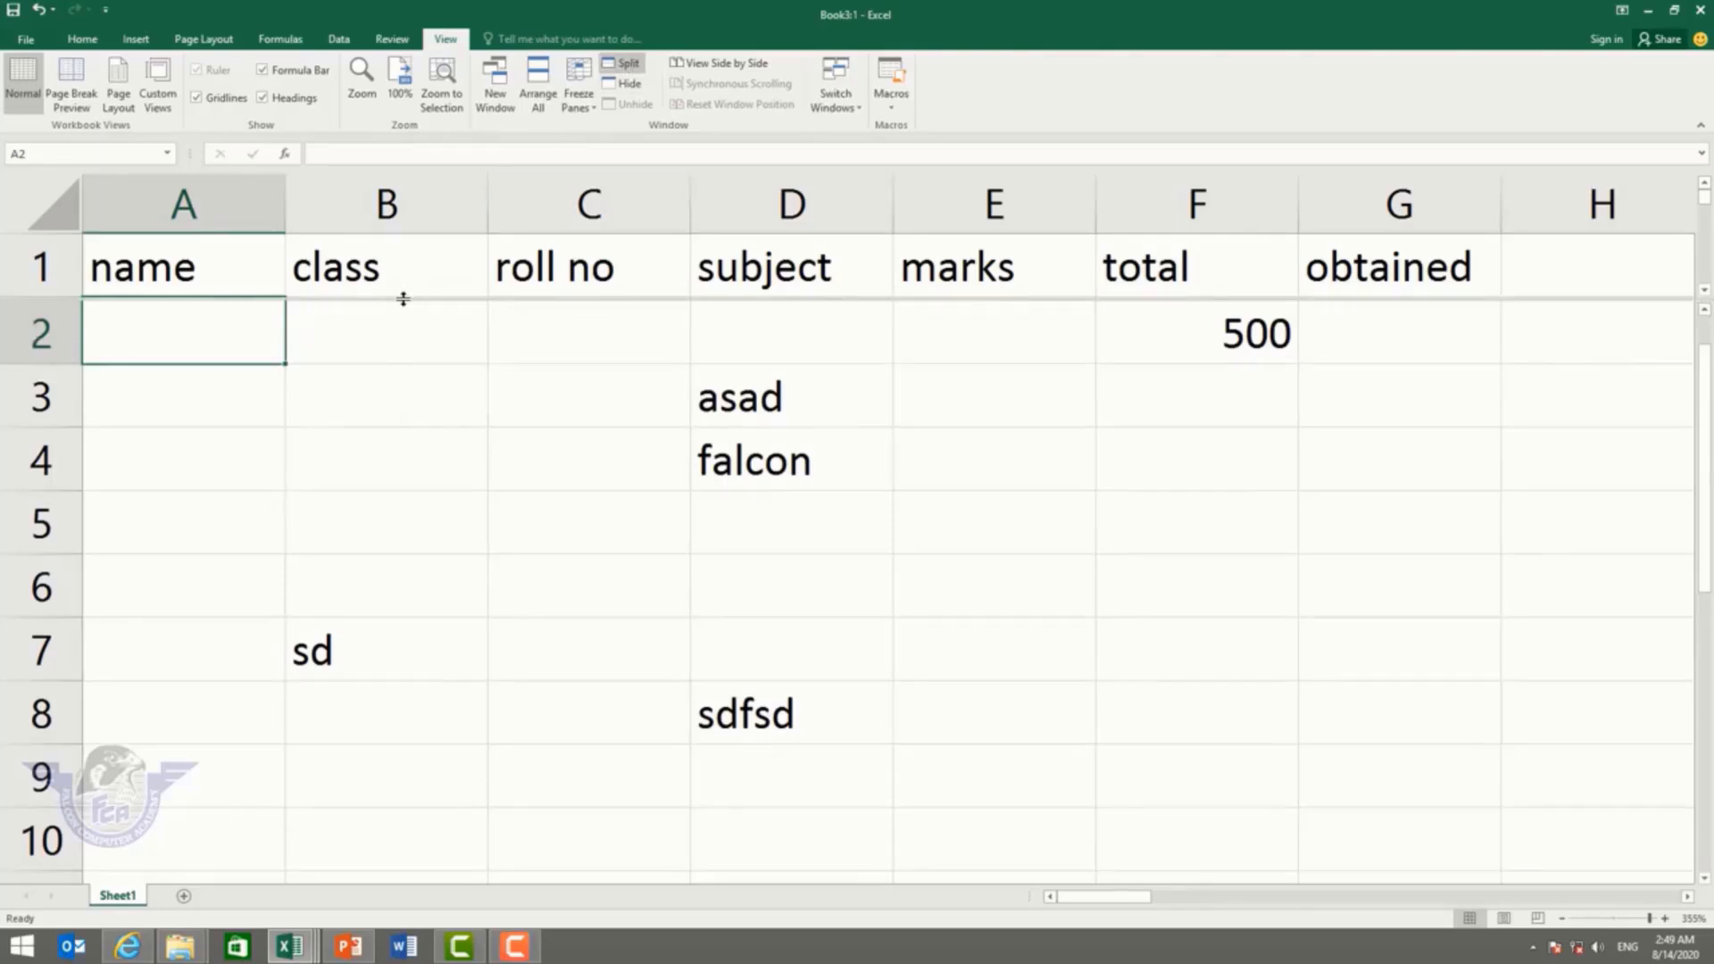
{"action": "left_click_drag", "start_coordinate": [403, 297], "coordinate": [387, 484]}
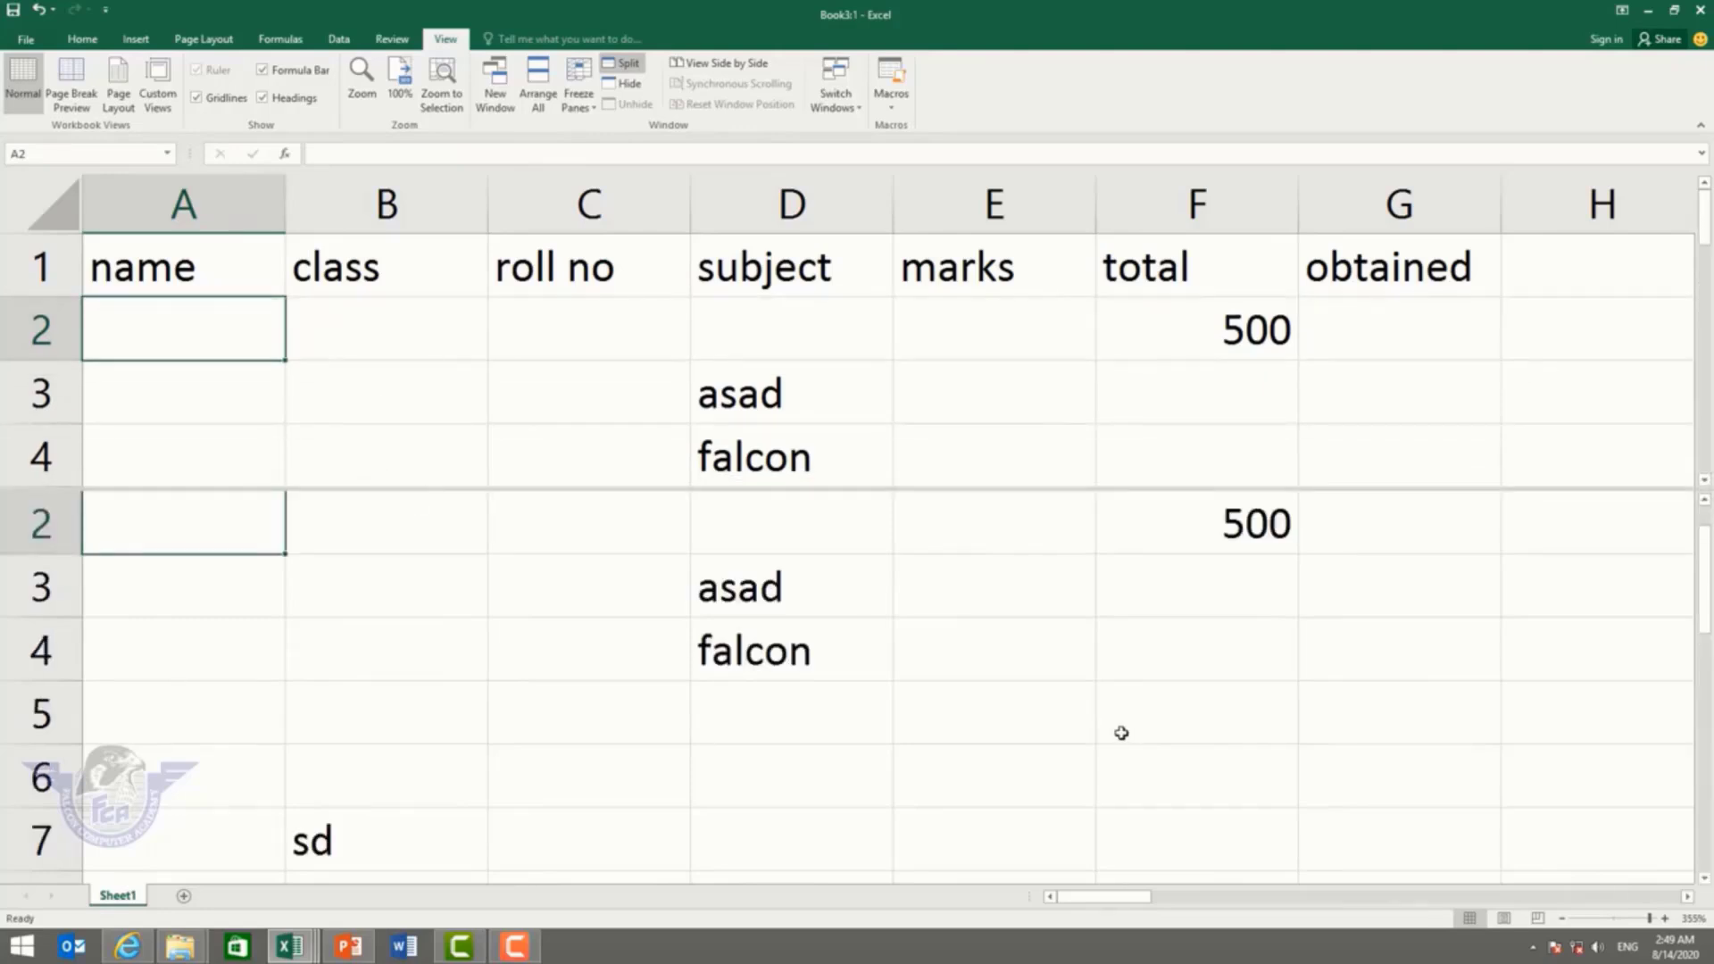
{"action": "left_click", "coordinate": [237, 664]}
{"action": "scroll", "coordinate": [241, 664], "scroll_direction": "down", "scroll_amount": 17}
{"action": "scroll", "coordinate": [241, 664], "scroll_direction": "down", "scroll_amount": 20}
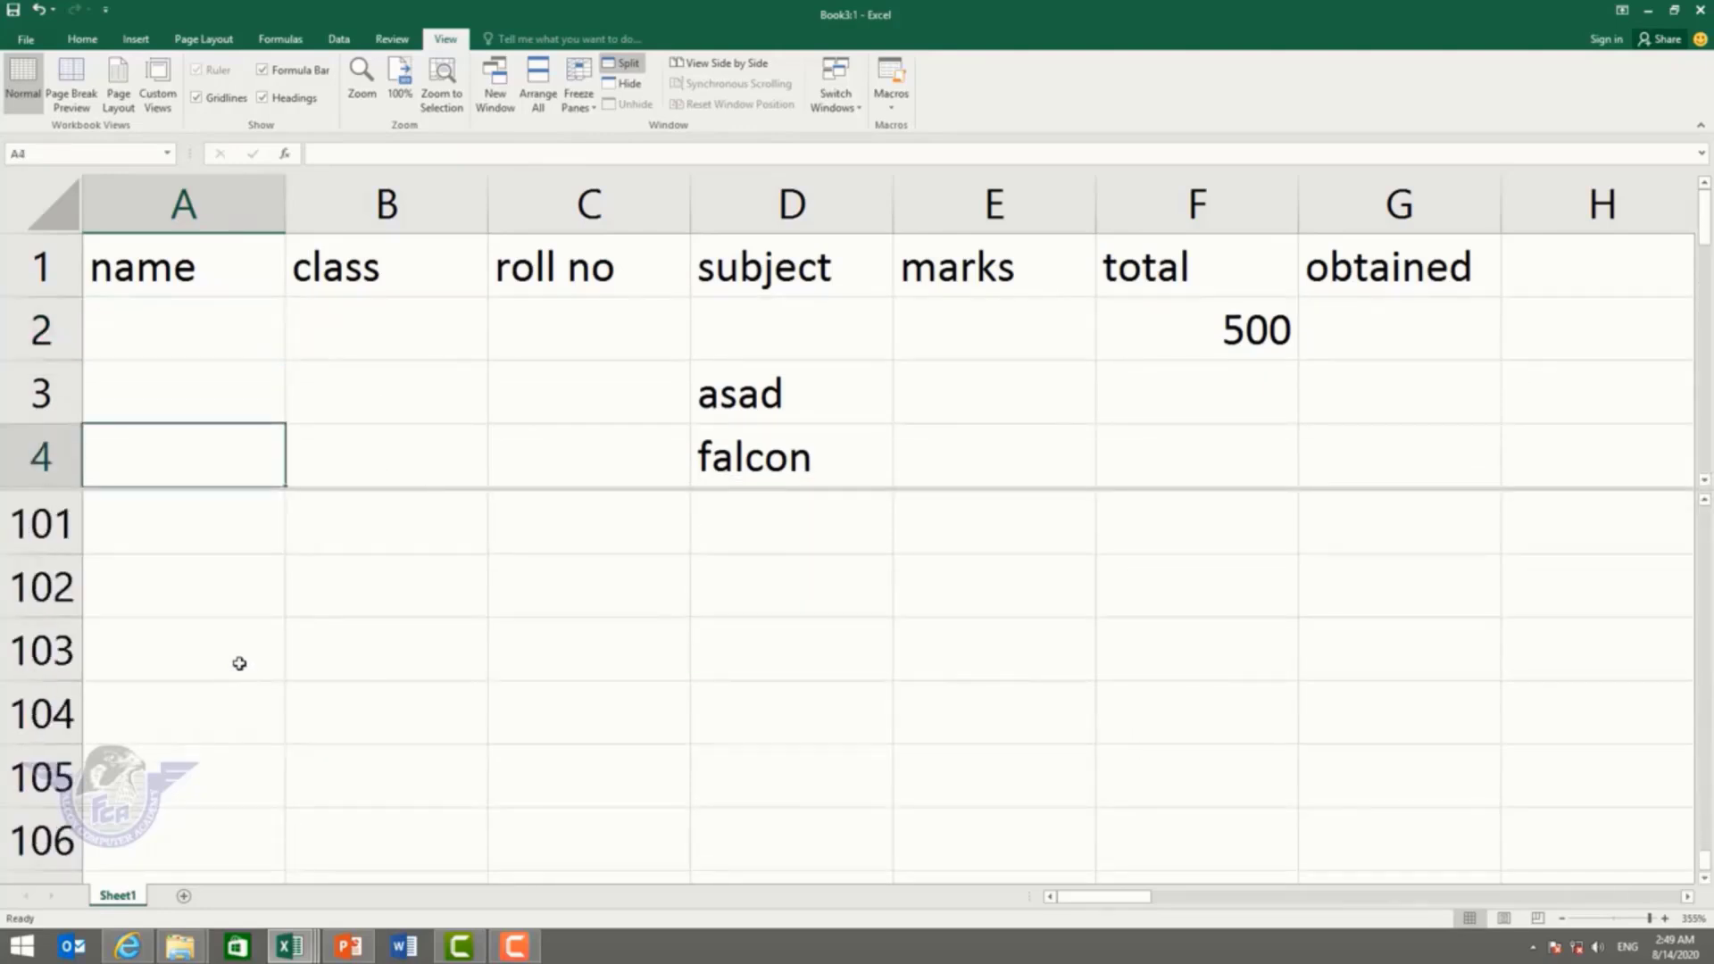
{"action": "left_click", "coordinate": [295, 656]}
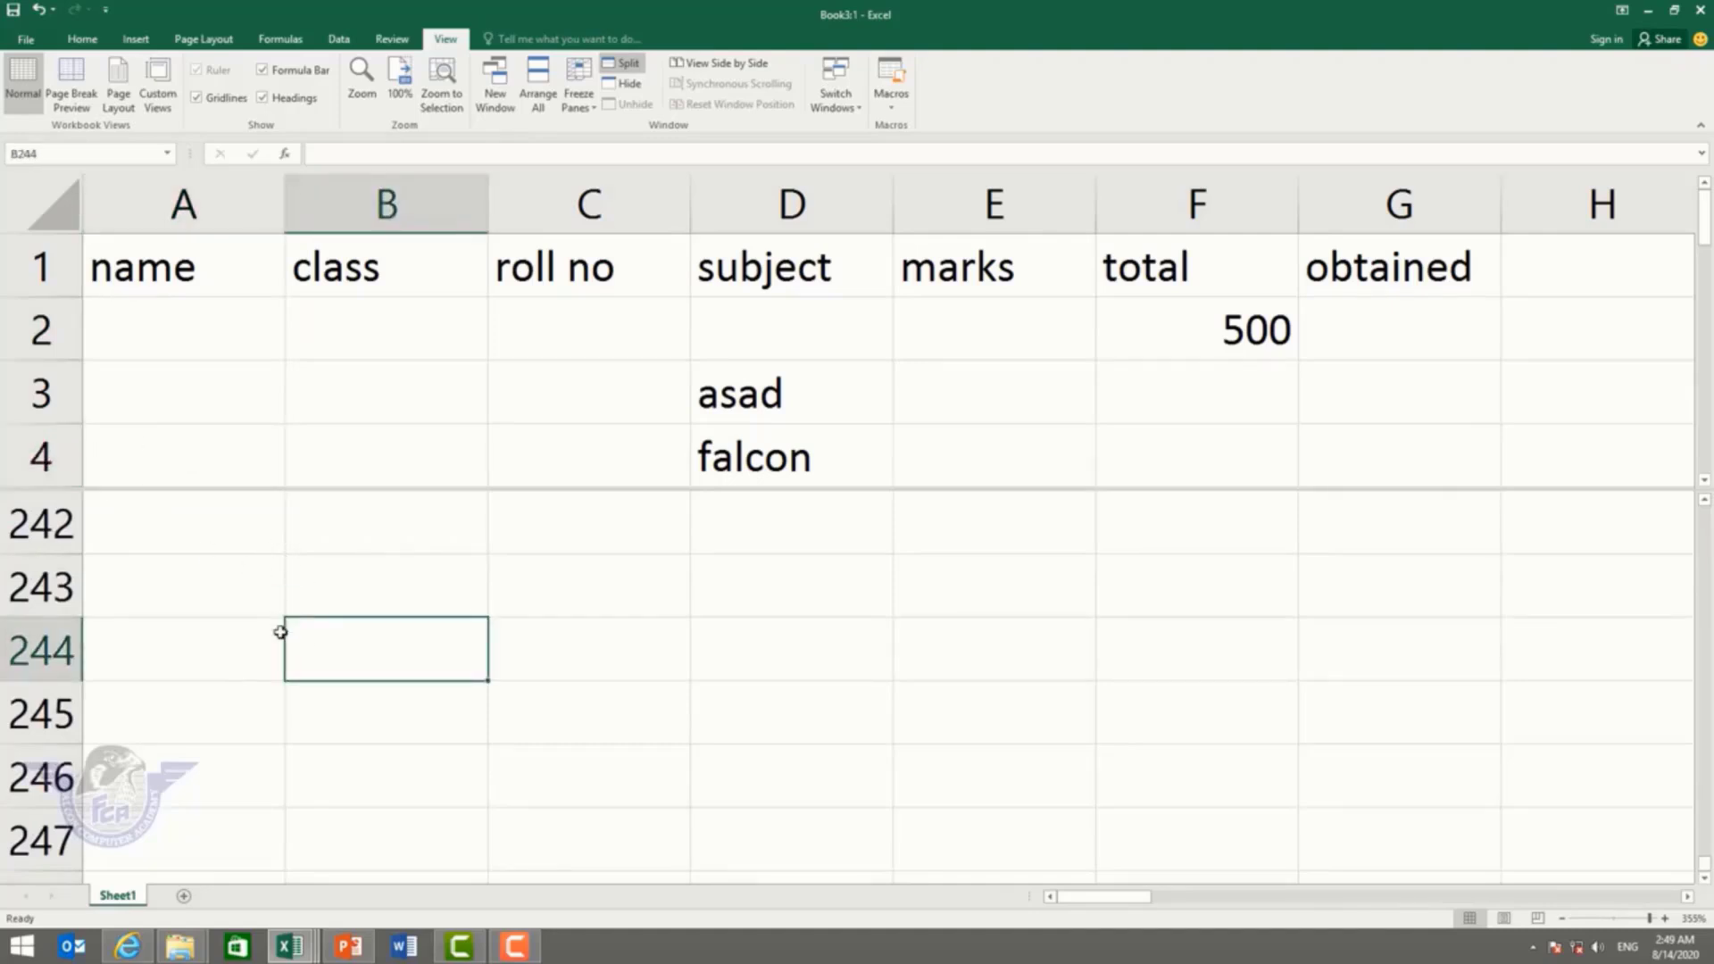
{"action": "scroll", "coordinate": [272, 635], "scroll_direction": "down", "scroll_amount": 18}
{"action": "scroll", "coordinate": [386, 584], "scroll_direction": "up", "scroll_amount": 20}
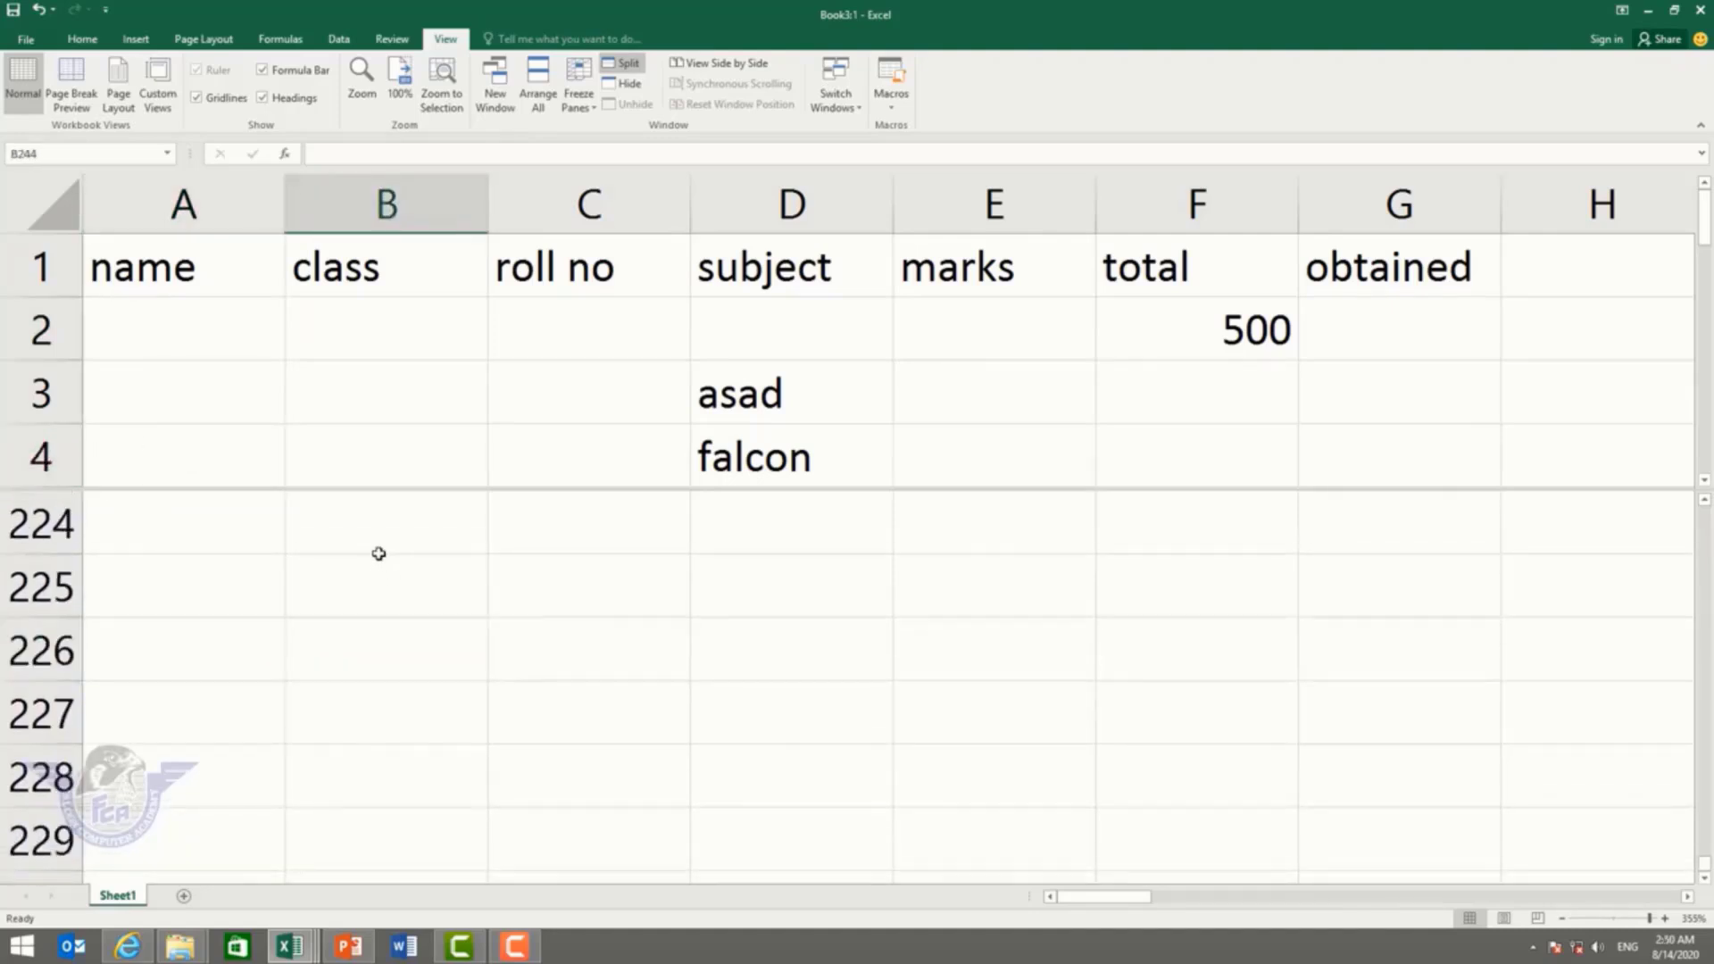
{"action": "scroll", "coordinate": [365, 518], "scroll_direction": "up", "scroll_amount": 20}
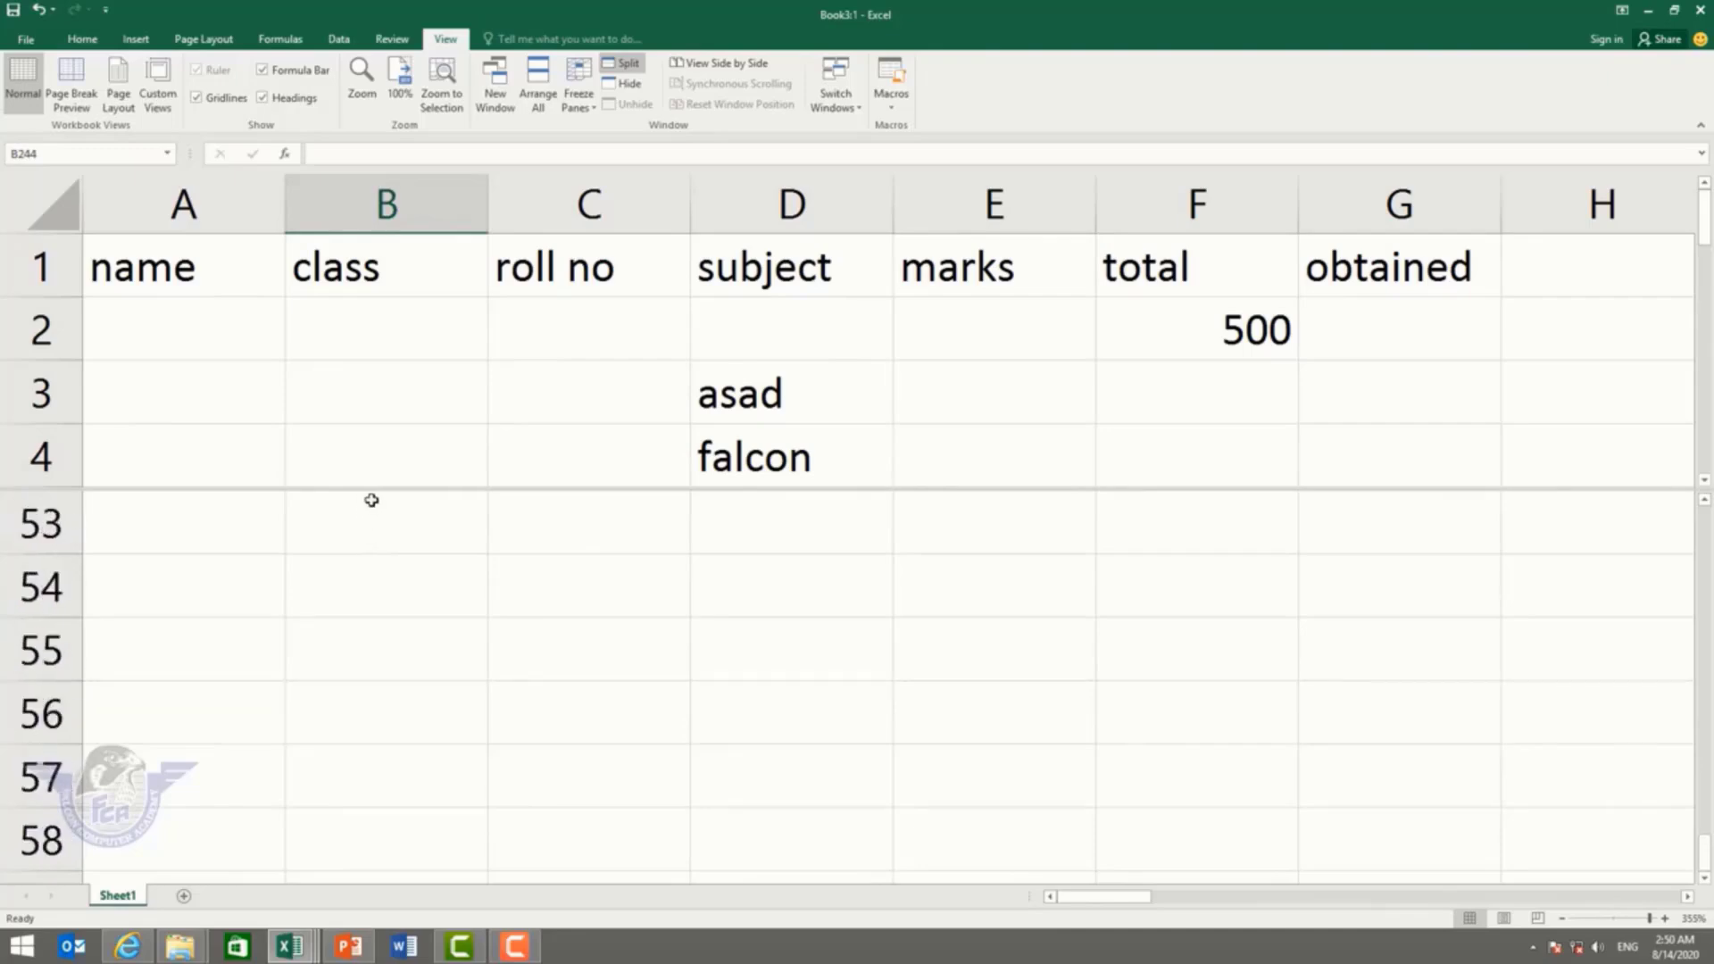
{"action": "left_click", "coordinate": [629, 64]}
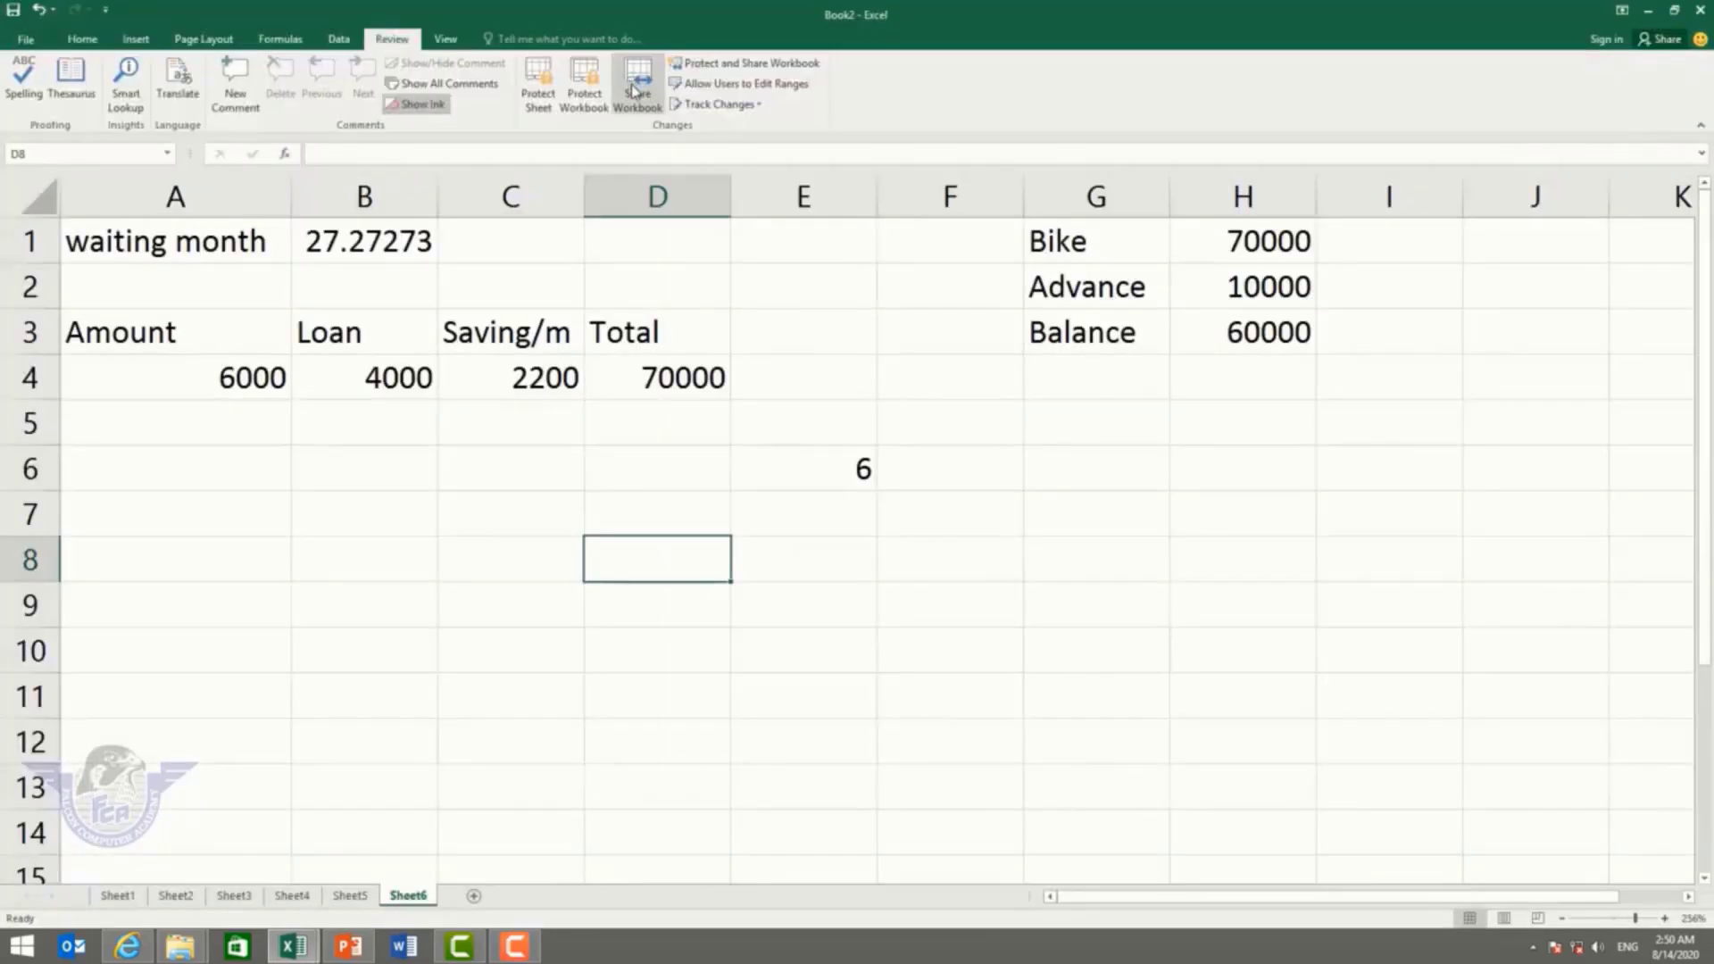
Step: Unhide the Book3:1 window and compare it side by side with Book2
{"action": "left_click", "coordinate": [449, 39]}
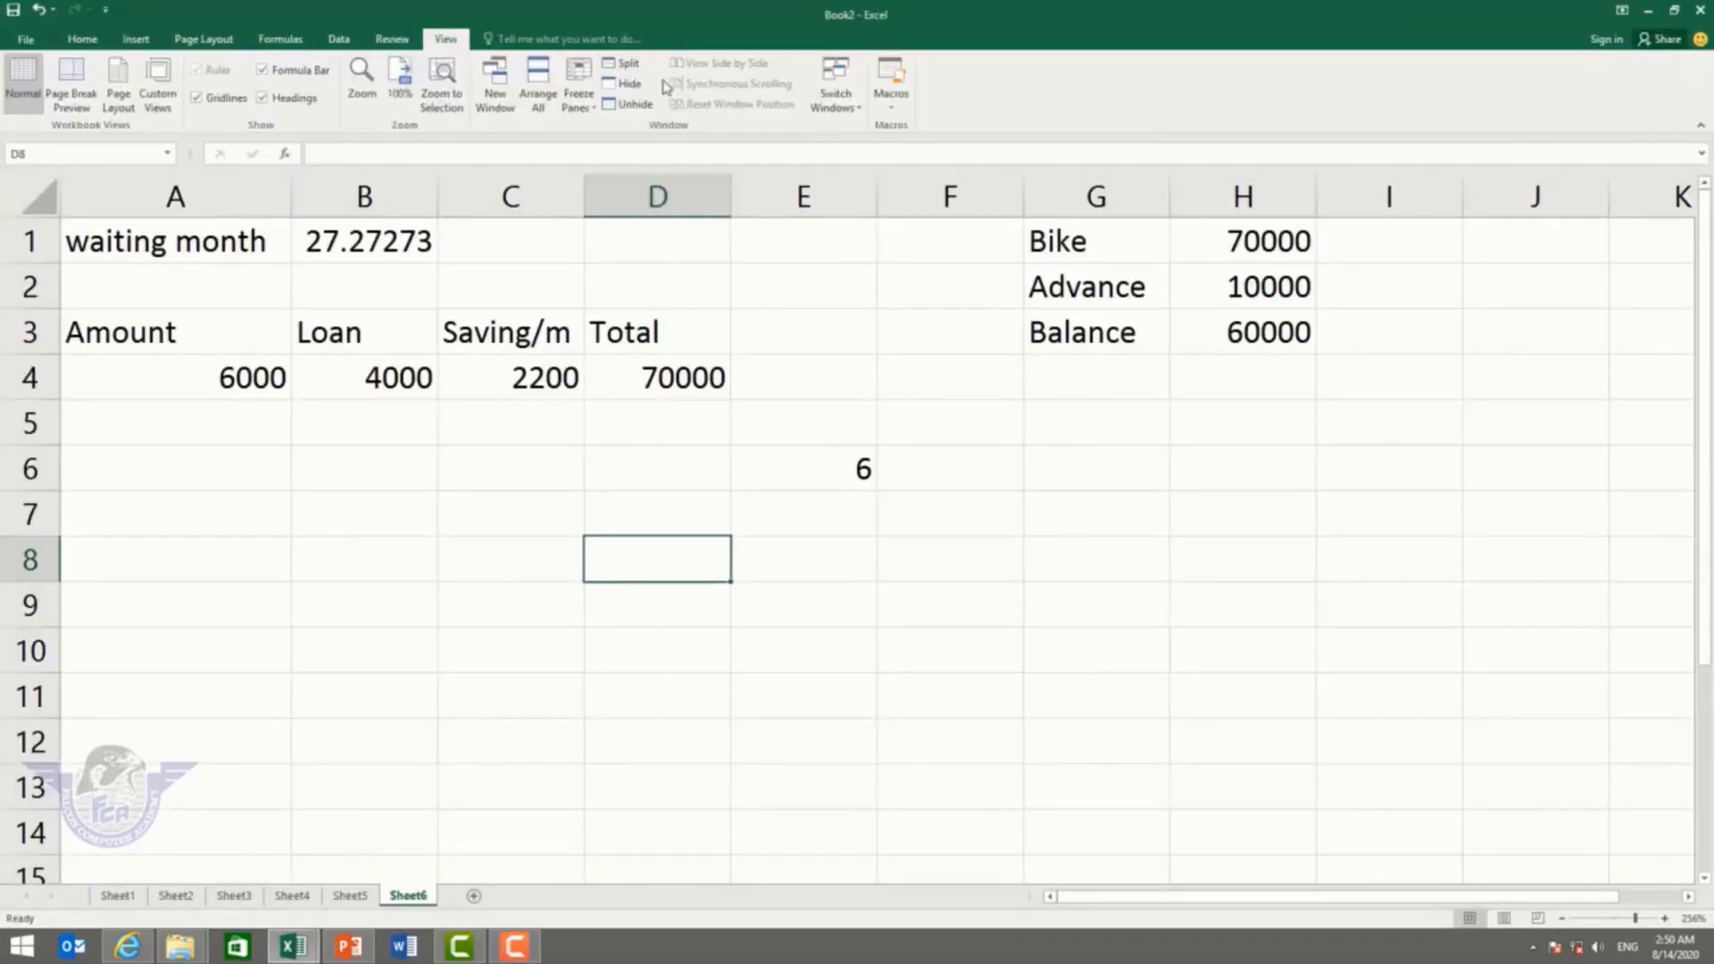
{"action": "left_click", "coordinate": [630, 104]}
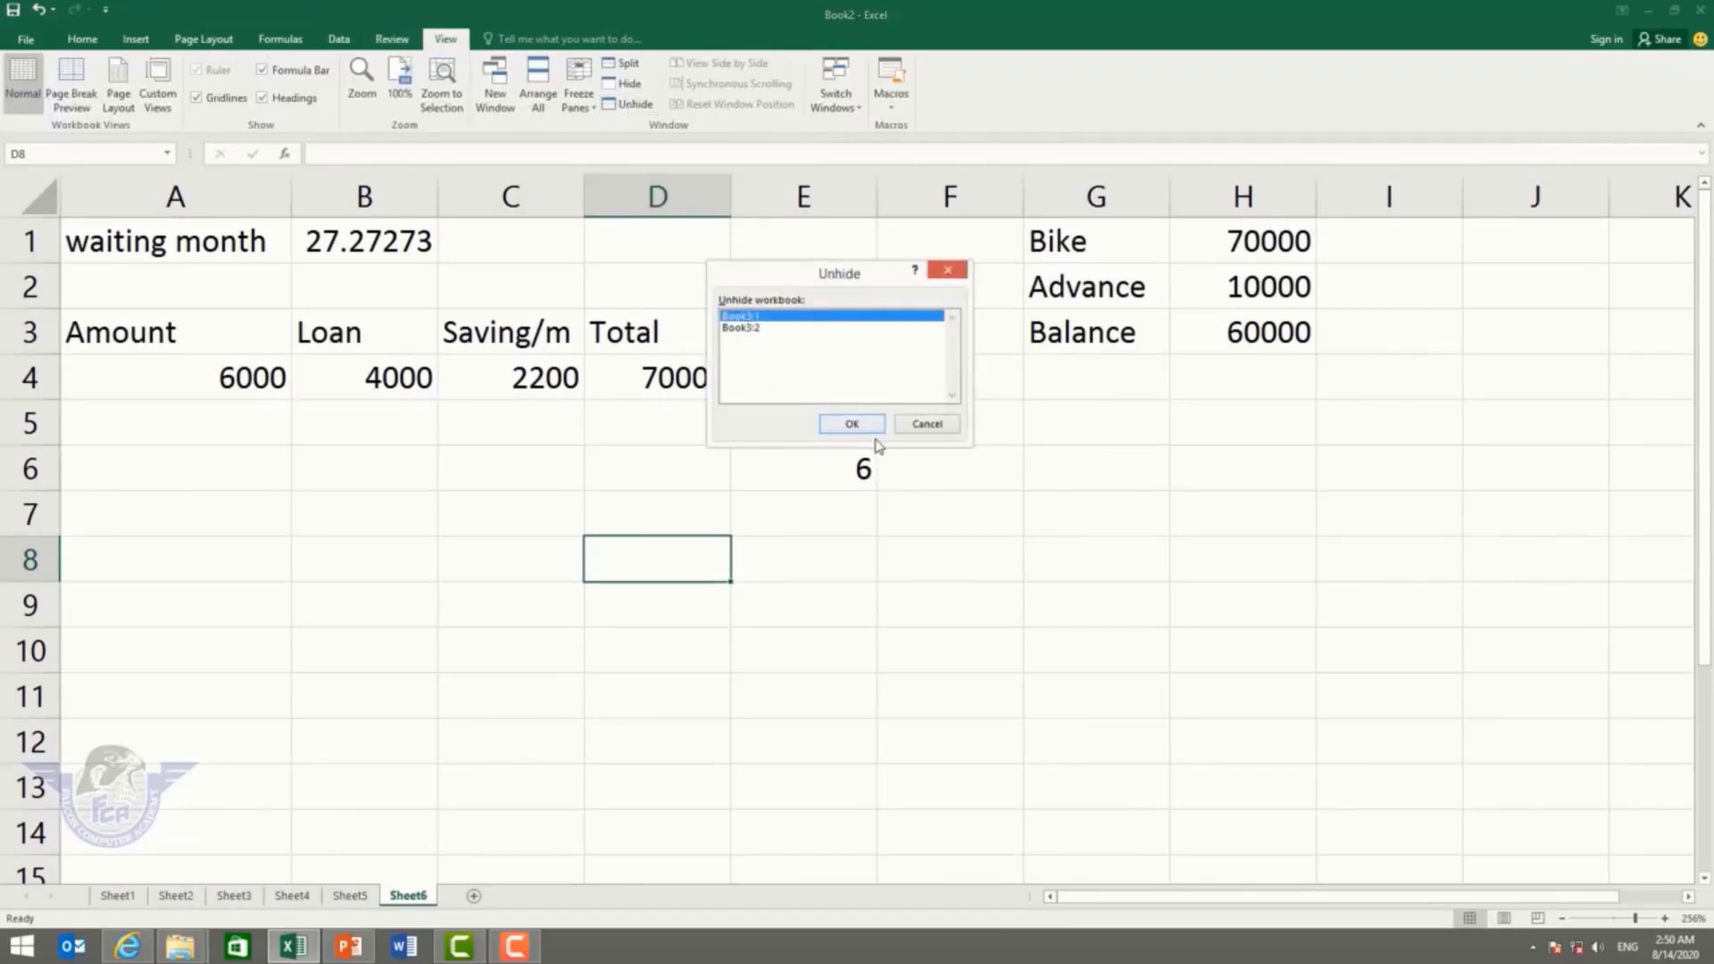
{"action": "left_click", "coordinate": [852, 425]}
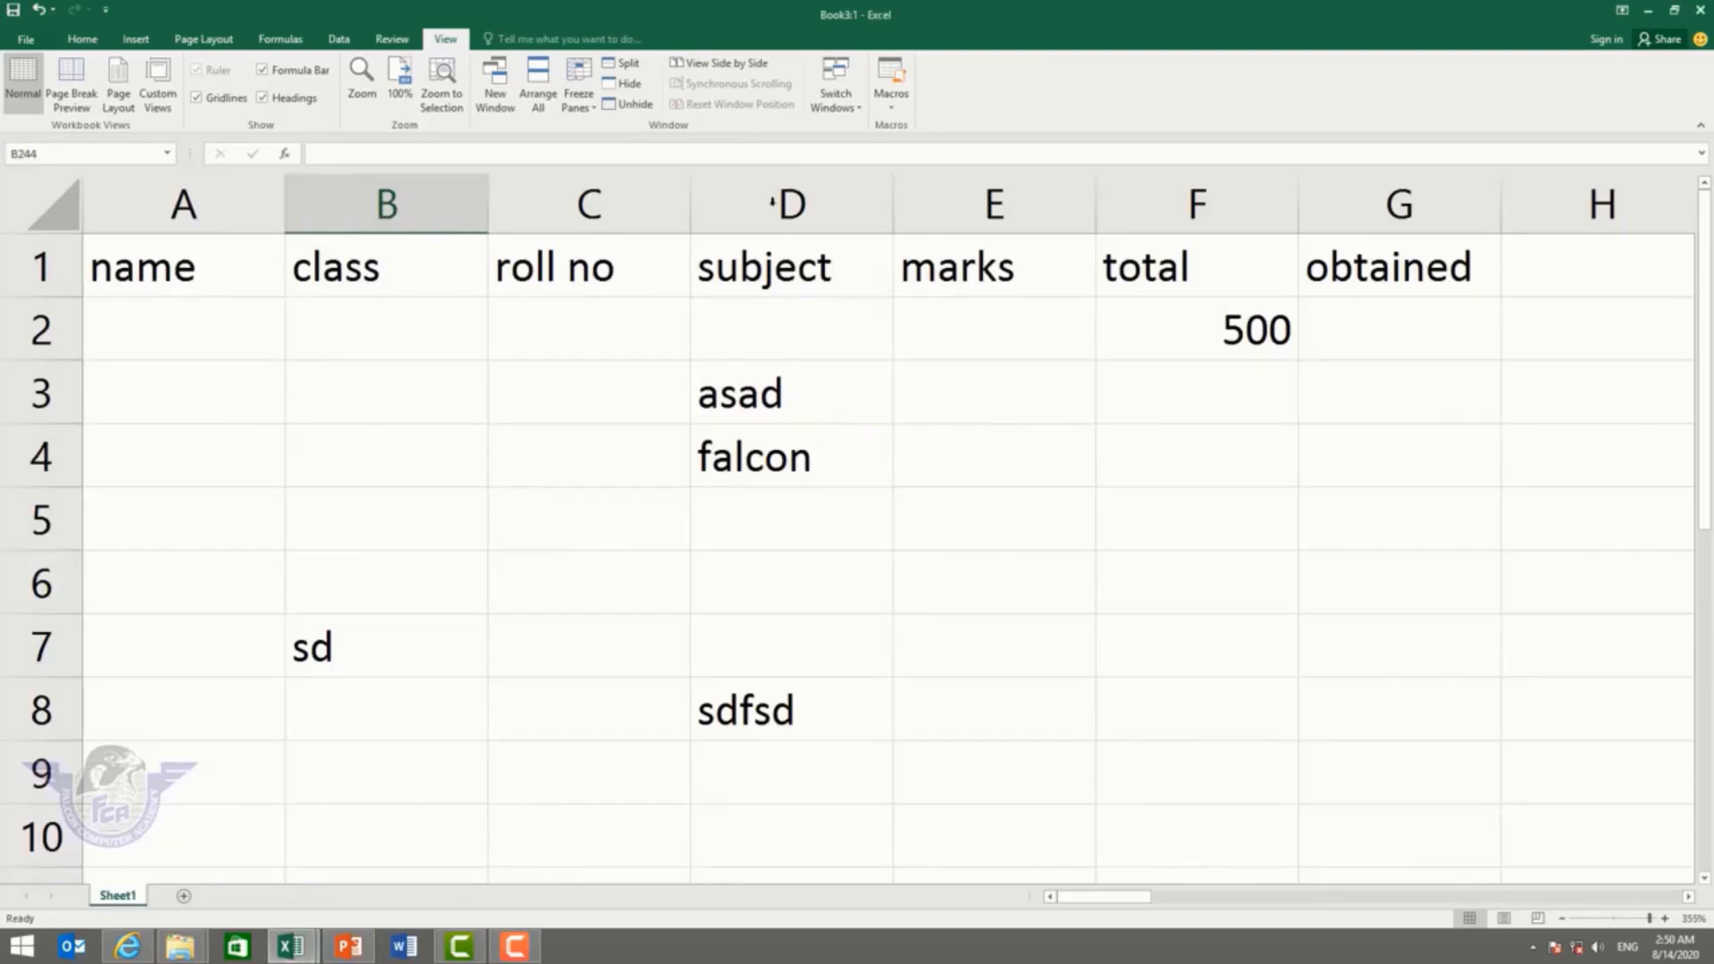
{"action": "left_click", "coordinate": [754, 64]}
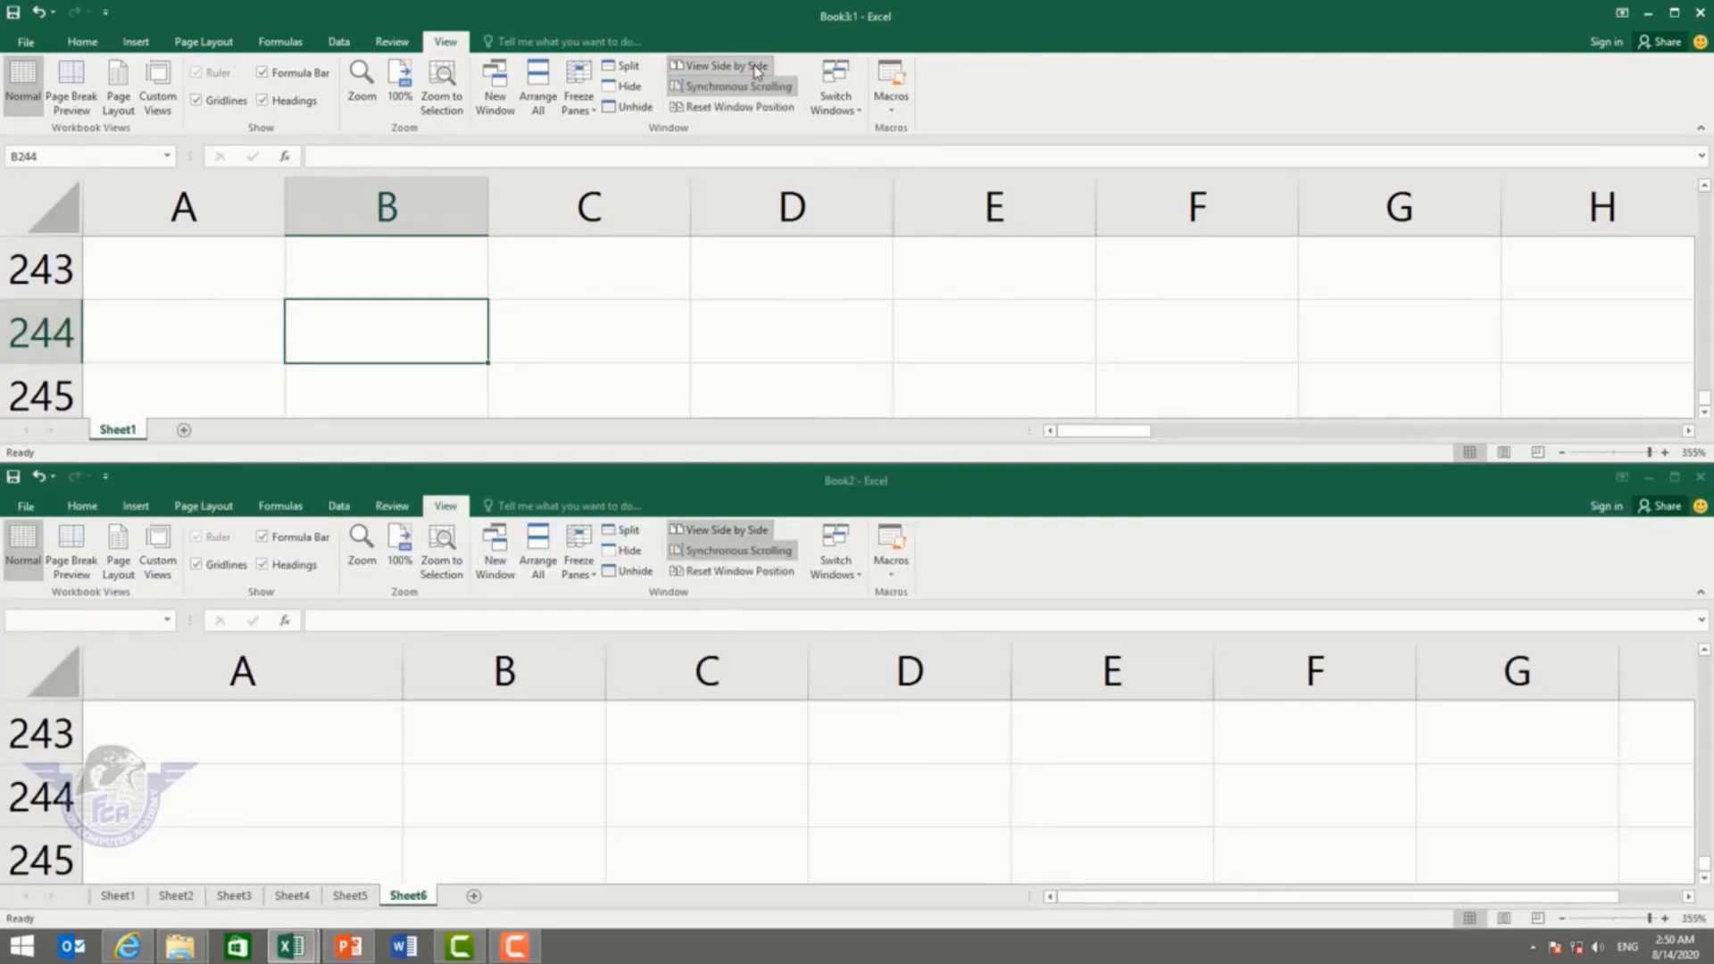
Step: Reset the compared windows' positions, activate Book2, and arrange all windows tiled
{"action": "left_click", "coordinate": [713, 107]}
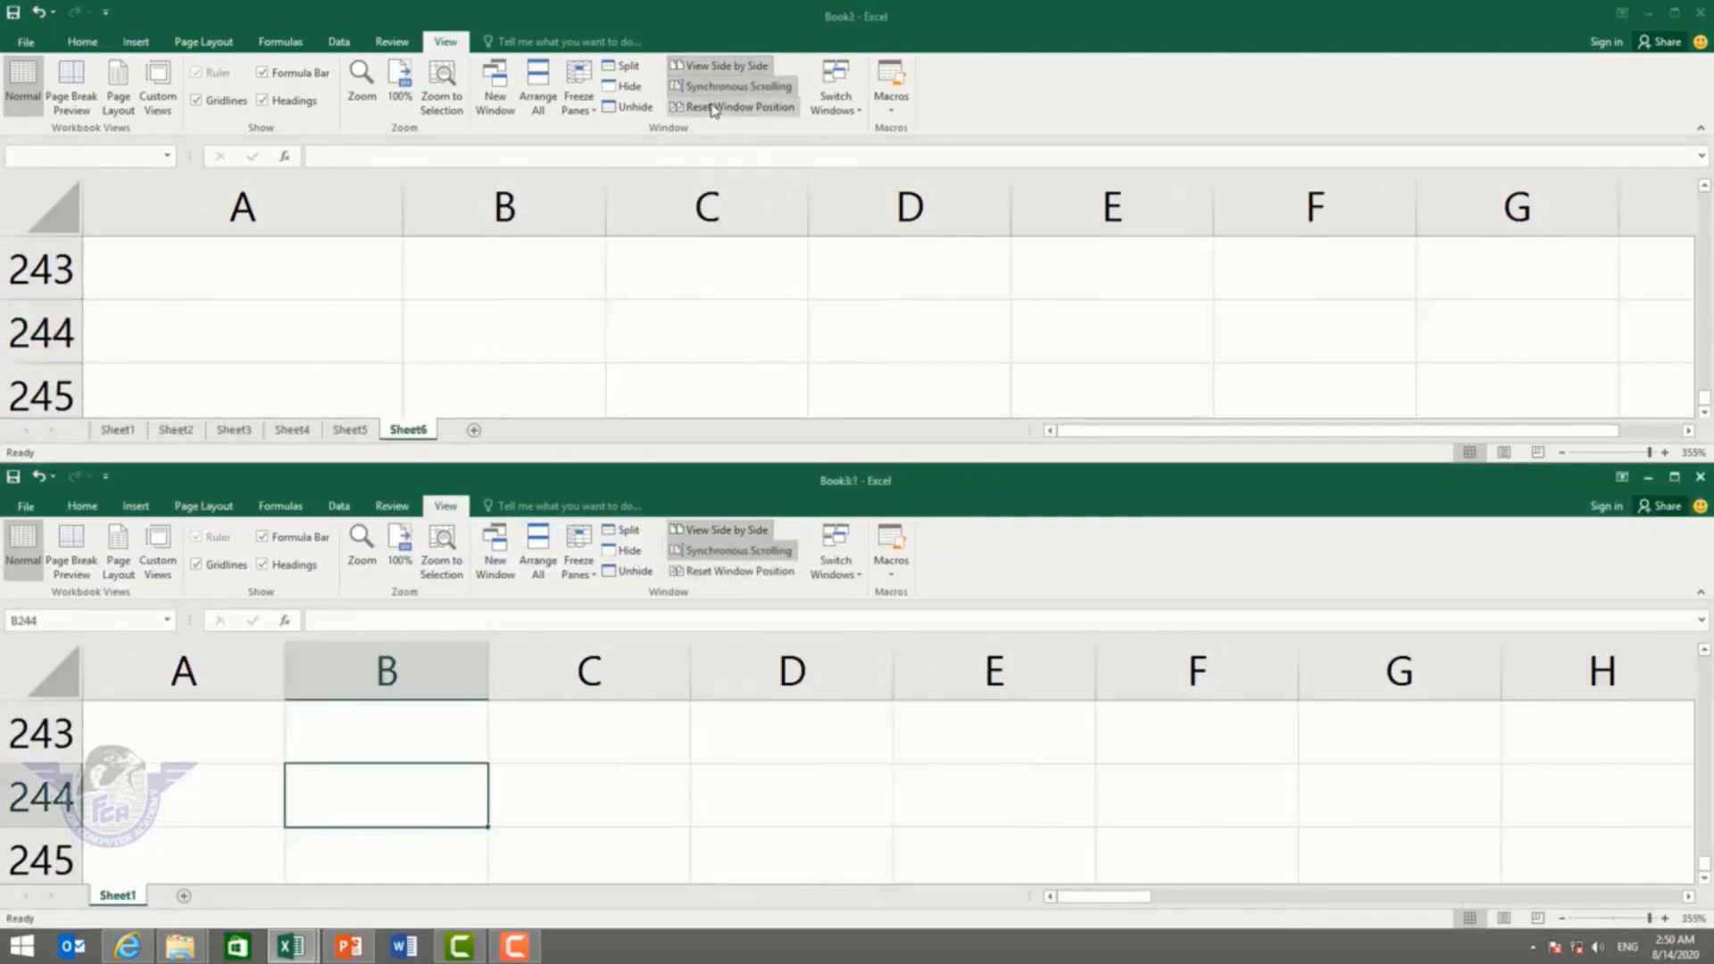
{"action": "left_click", "coordinate": [728, 61]}
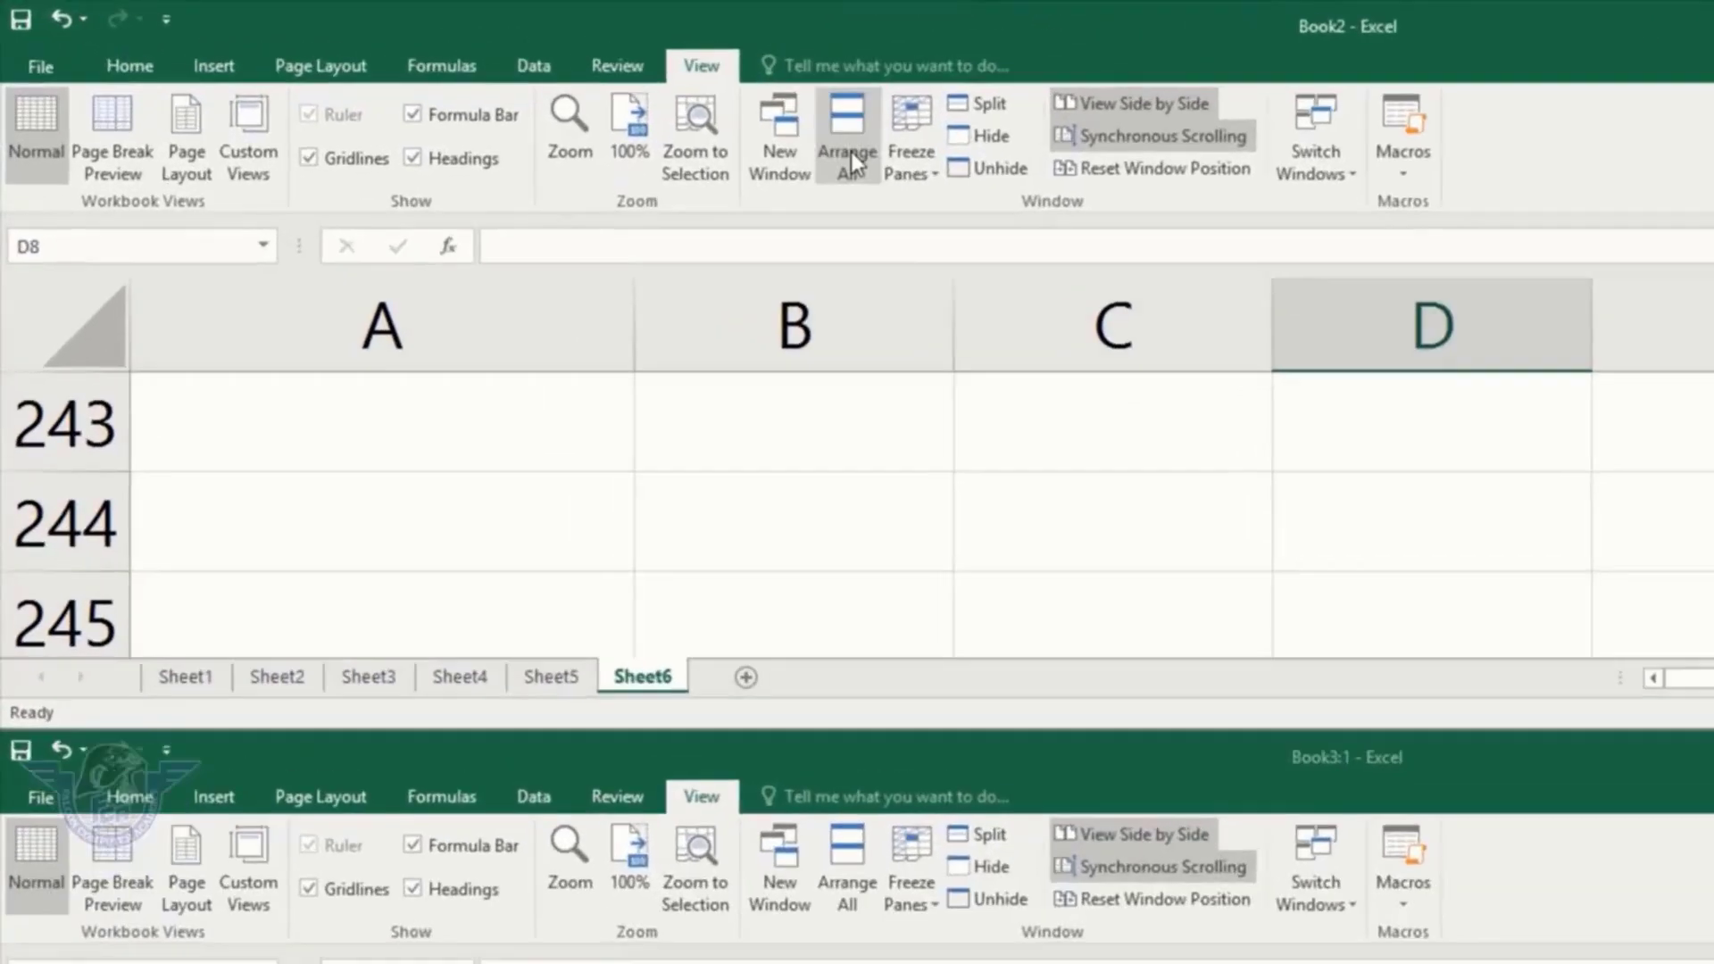
{"action": "left_click", "coordinate": [537, 89]}
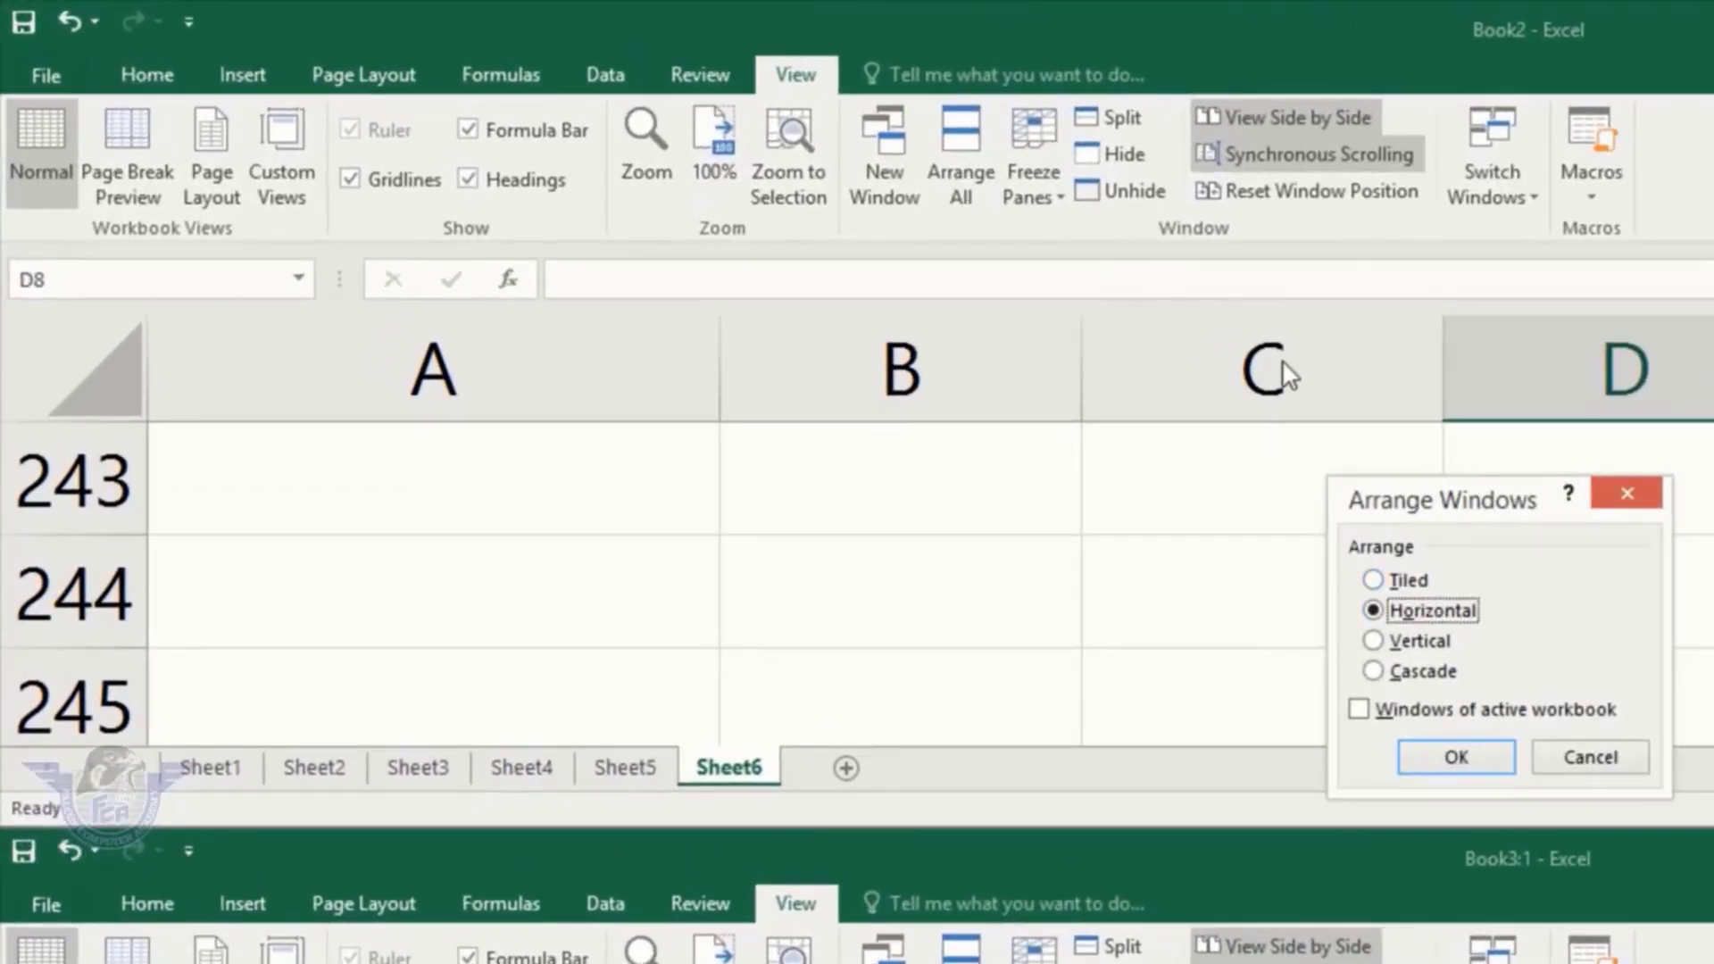
{"action": "key", "text": "Escape"}
{"action": "left_click", "coordinate": [980, 164]}
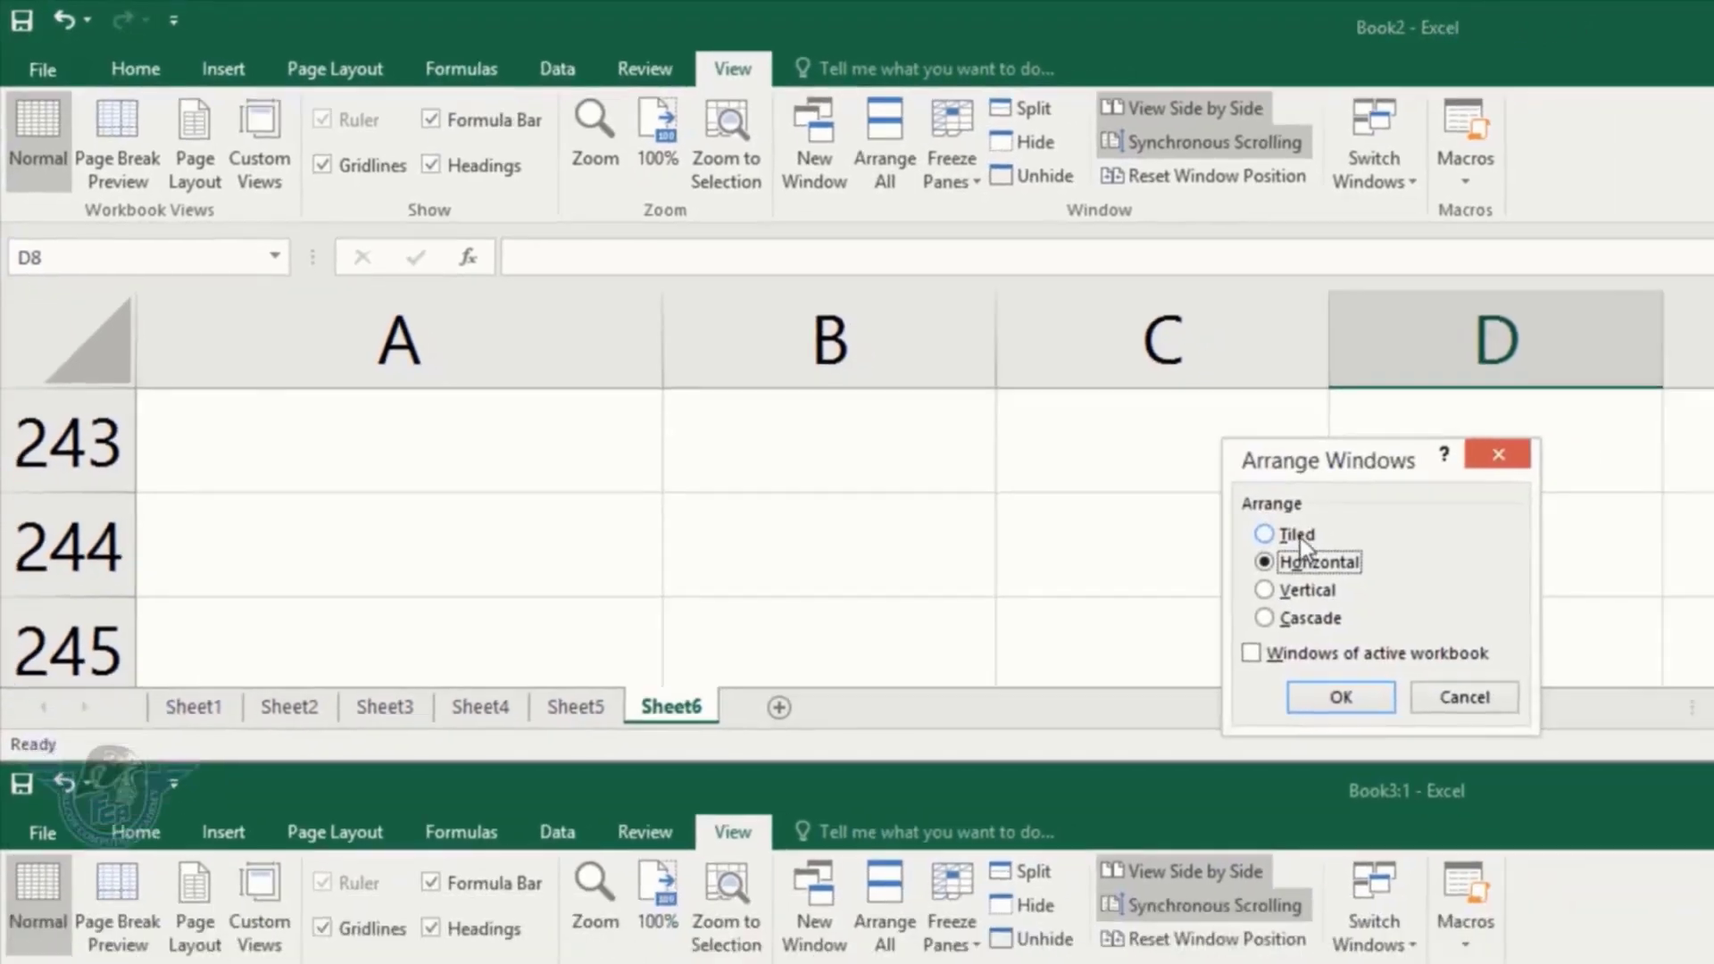
{"action": "left_click", "coordinate": [1409, 581]}
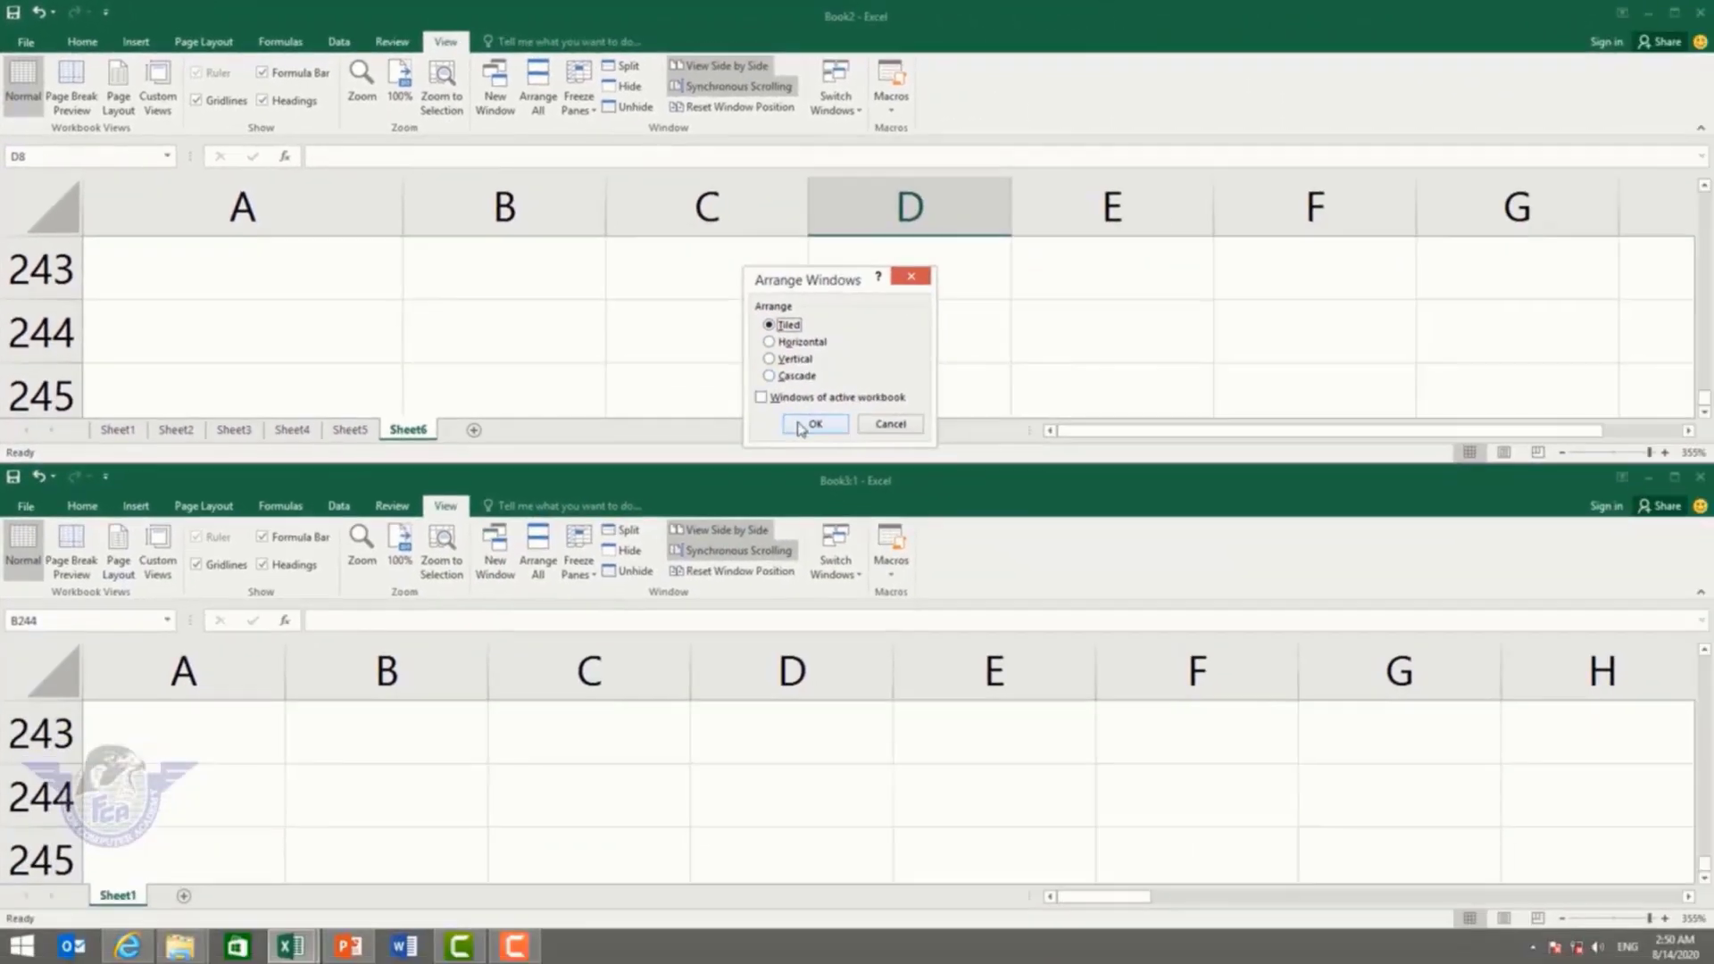
{"action": "left_click", "coordinate": [1457, 758]}
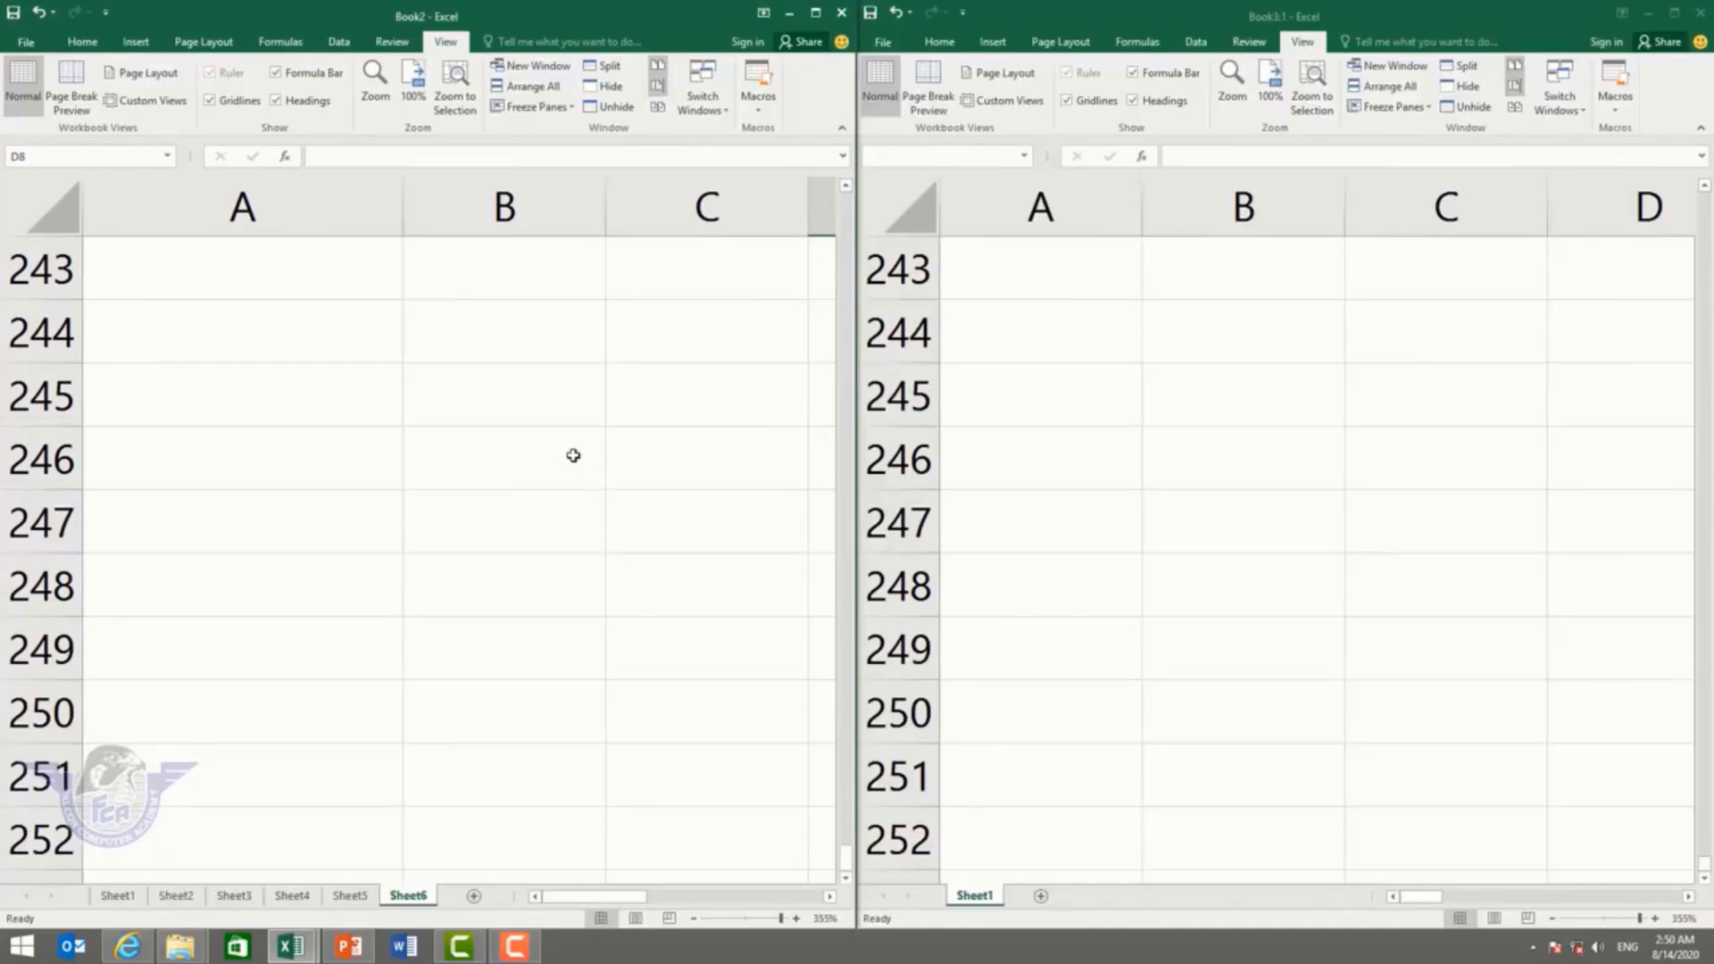
{"action": "scroll", "coordinate": [570, 455], "scroll_direction": "up", "scroll_amount": 20}
{"action": "scroll", "coordinate": [549, 415], "scroll_direction": "up", "scroll_amount": 20}
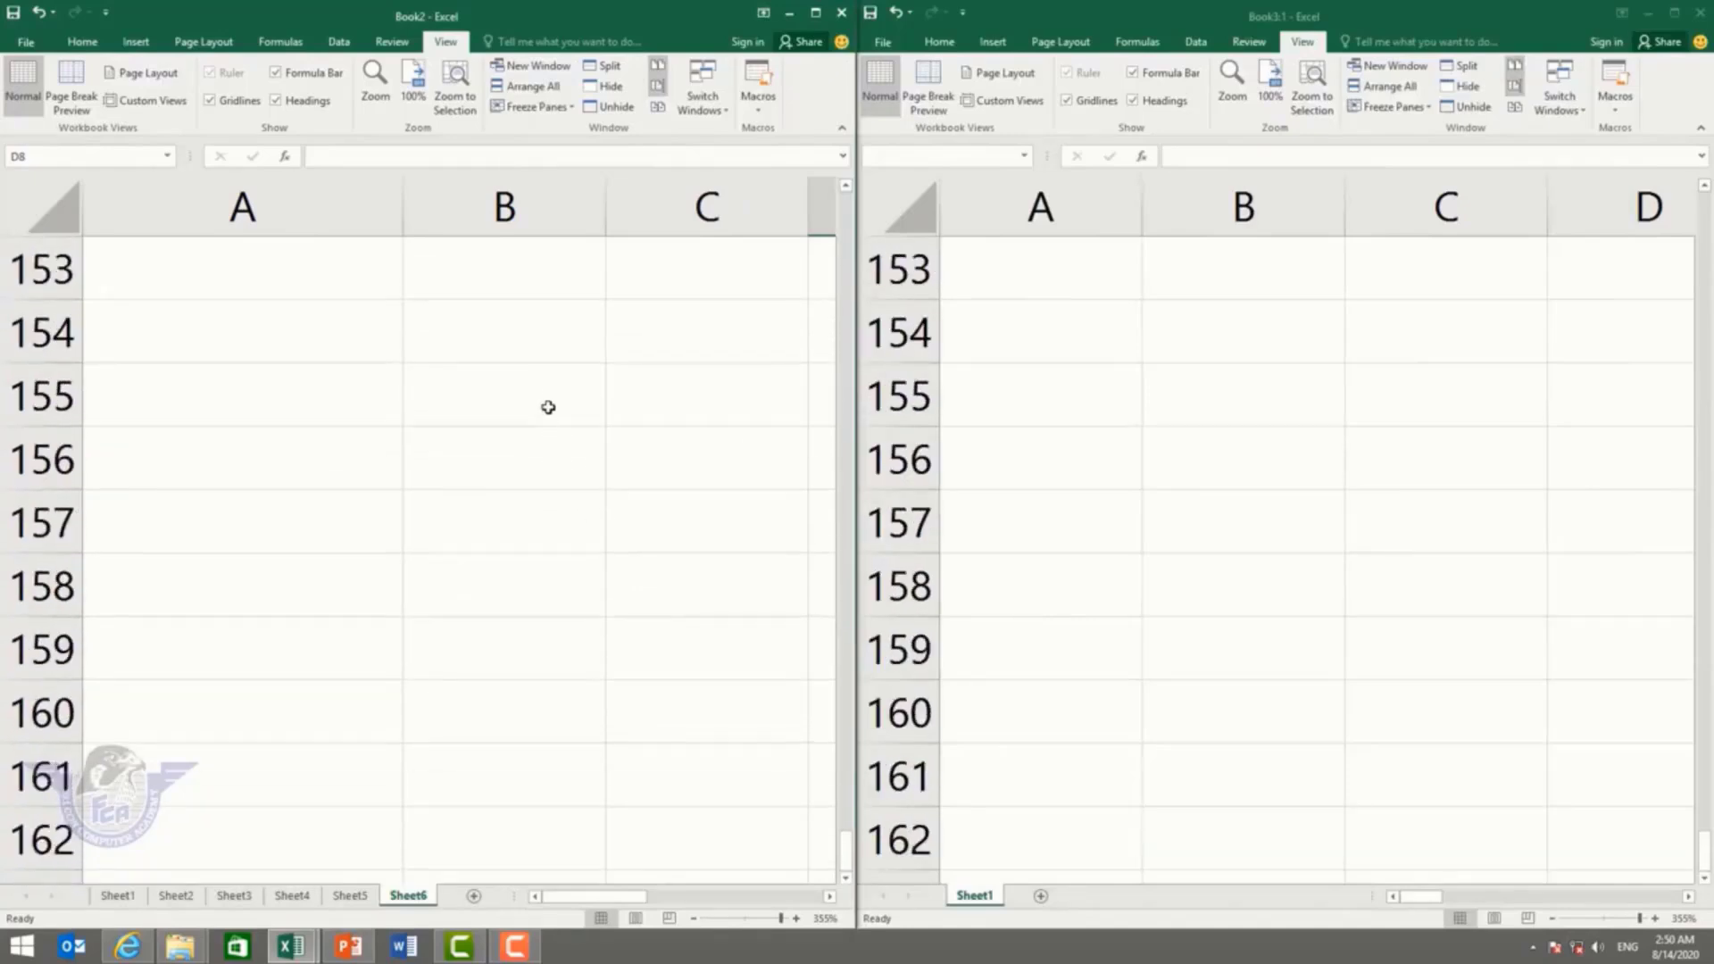
Step: Rearrange the windows horizontally, then maximize Book3:1 and return to cell A1
{"action": "left_click", "coordinate": [529, 86]}
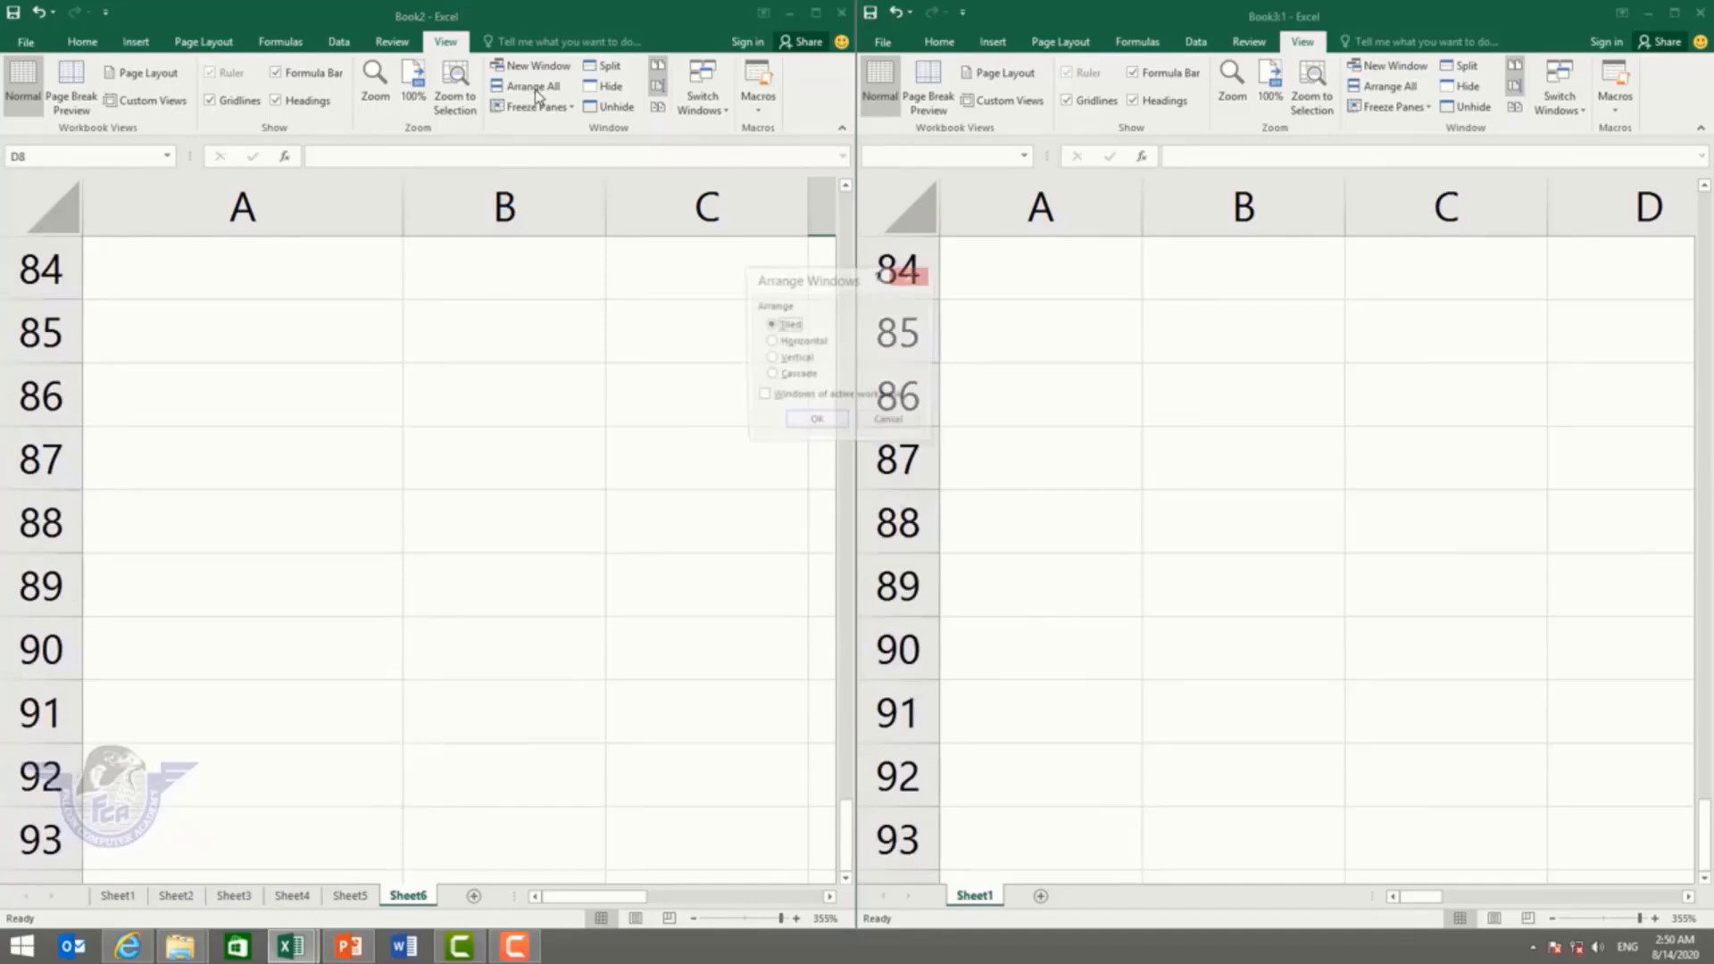
{"action": "left_click", "coordinate": [811, 342]}
{"action": "left_click", "coordinate": [814, 425]}
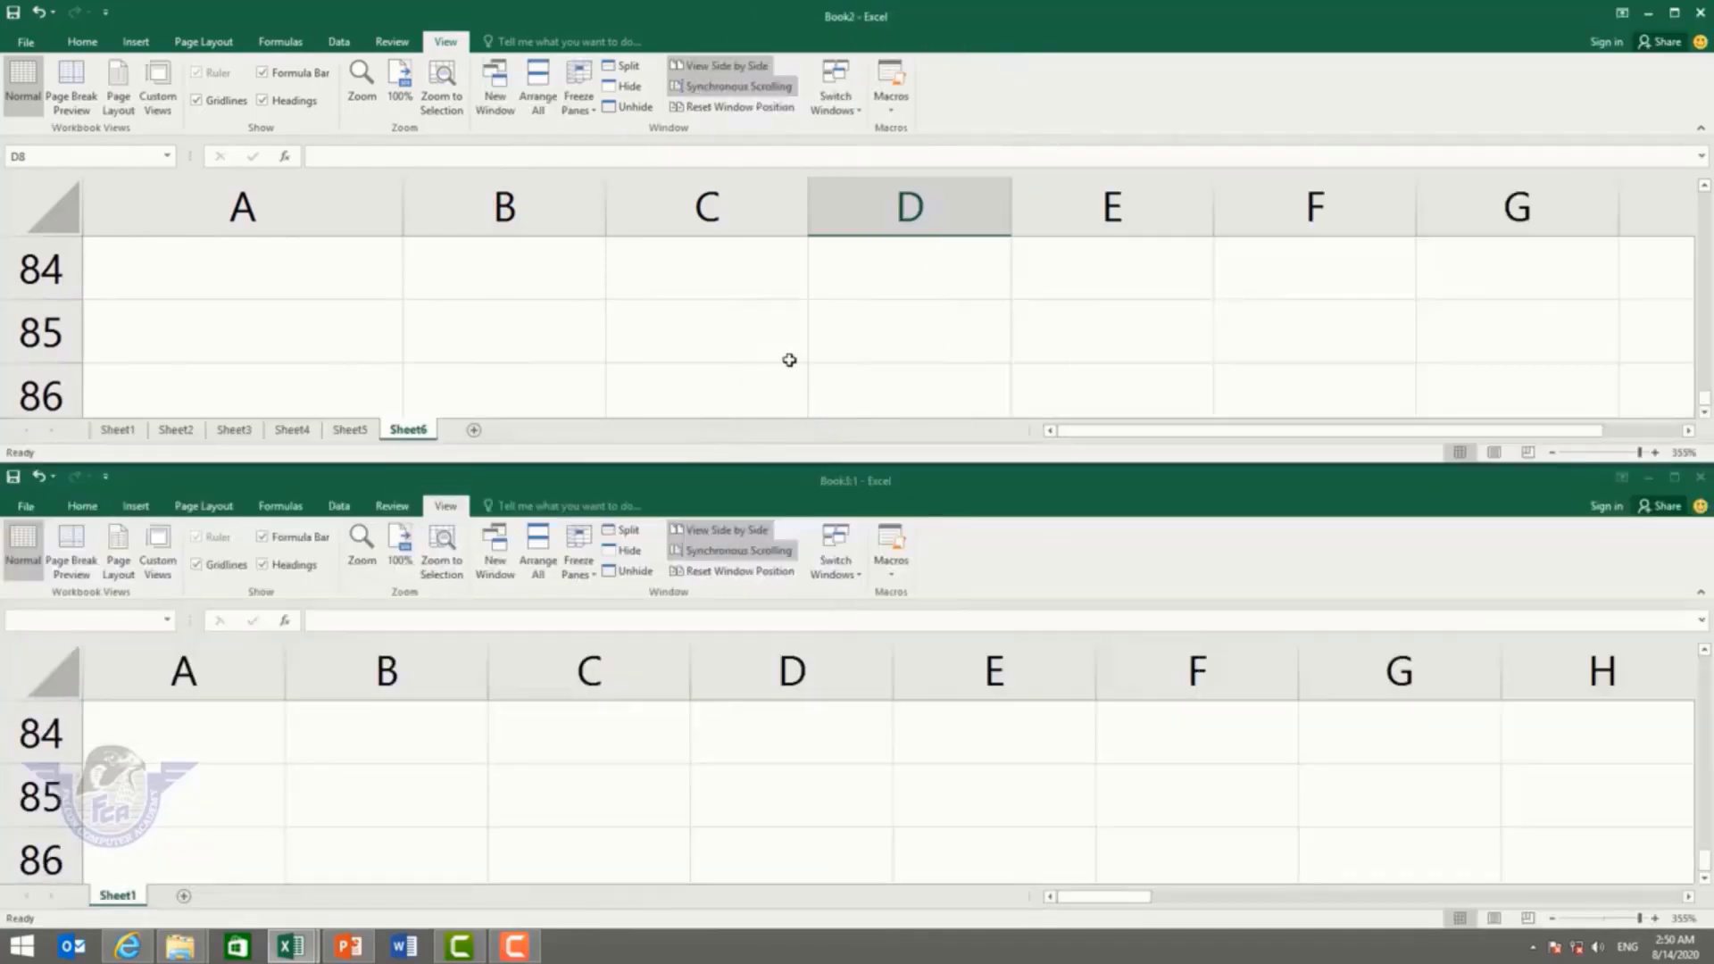
{"action": "double_click", "coordinate": [850, 493]}
{"action": "left_click", "coordinate": [683, 393]}
{"action": "scroll", "coordinate": [629, 520], "scroll_direction": "up", "scroll_amount": 10}
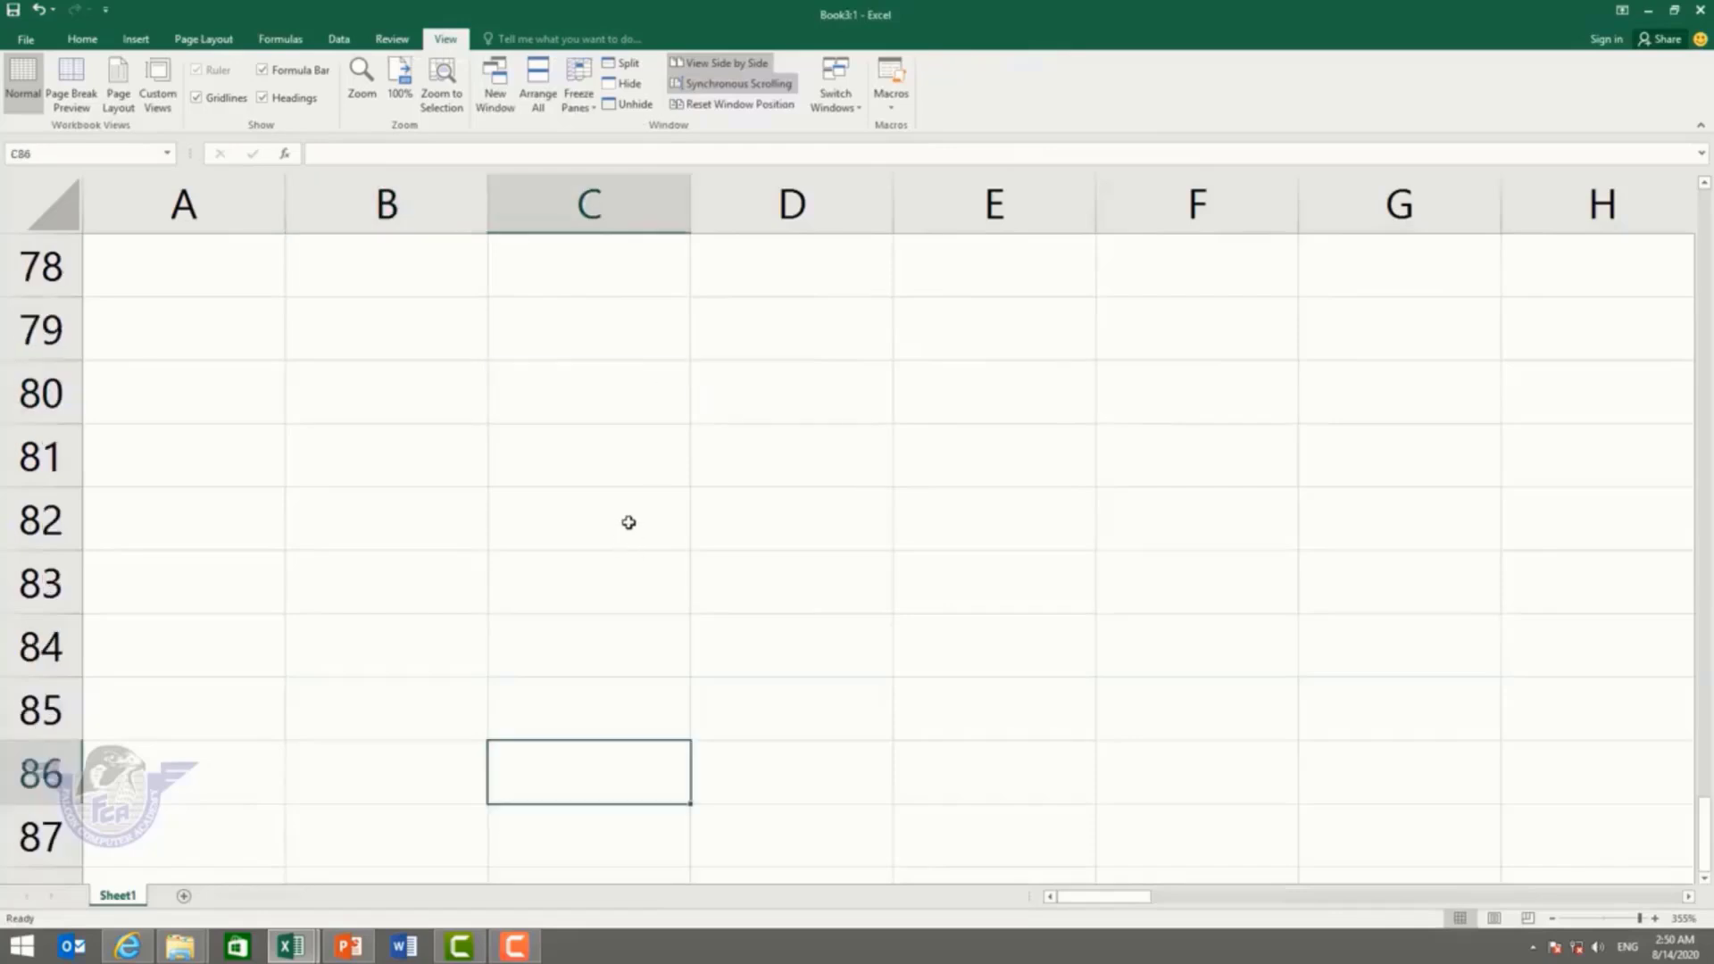
{"action": "key", "text": "ctrl+Home"}
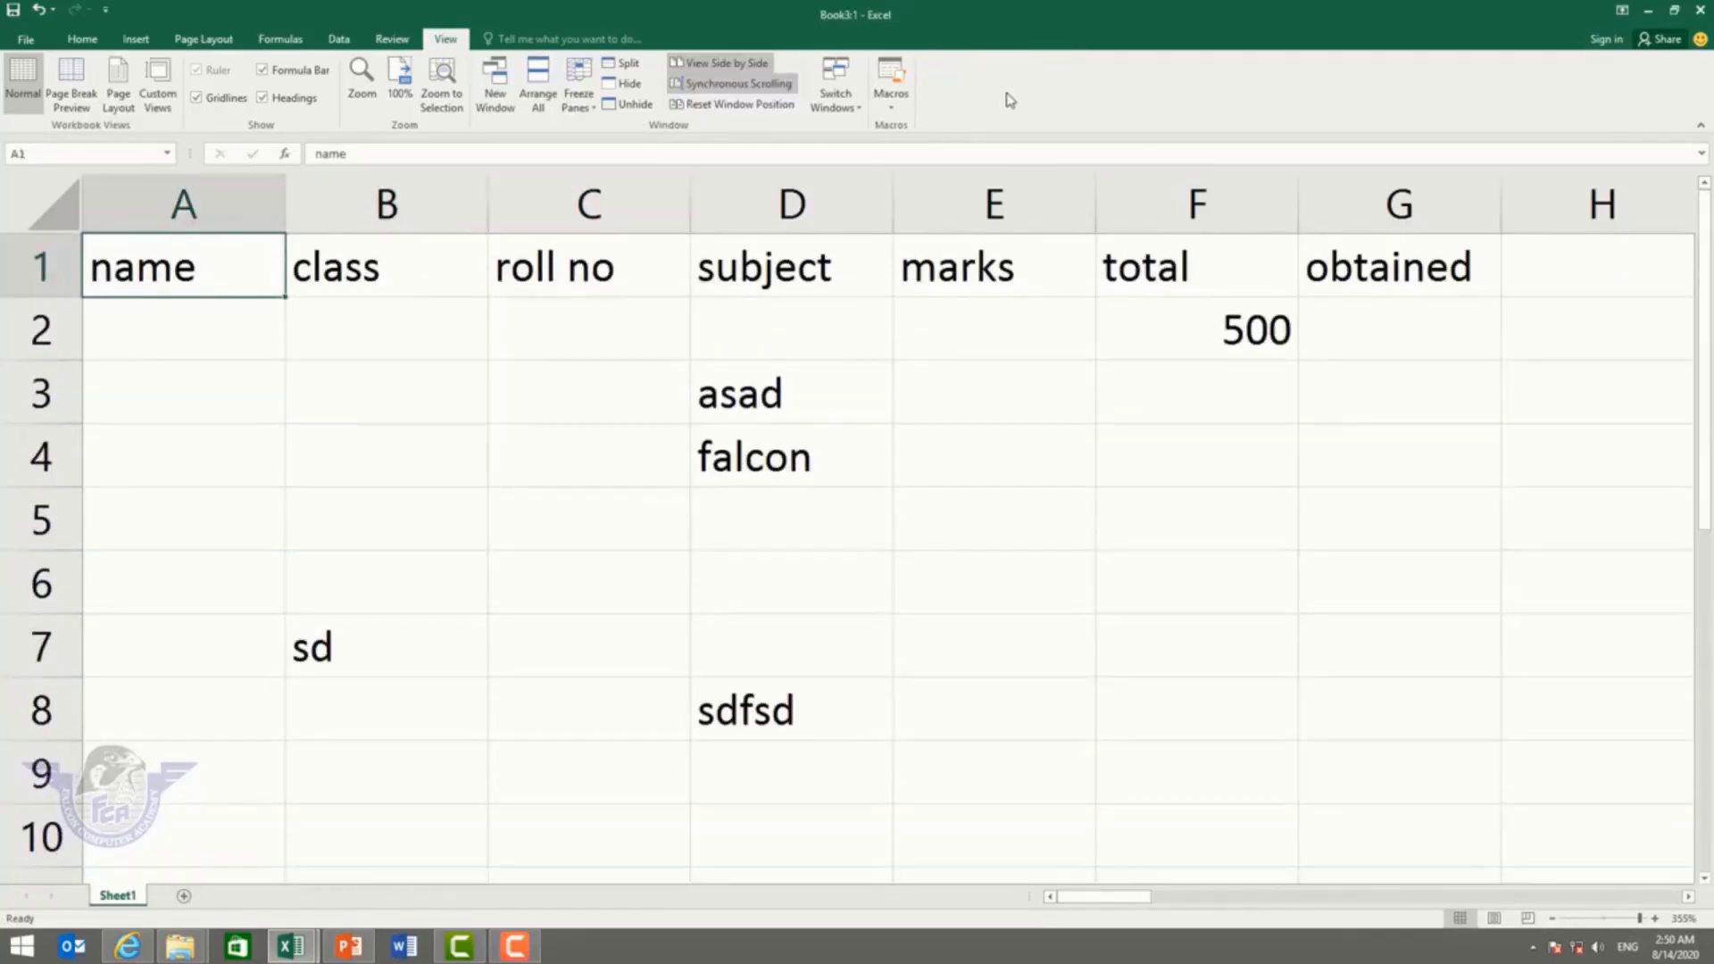
{"action": "left_click", "coordinate": [849, 105]}
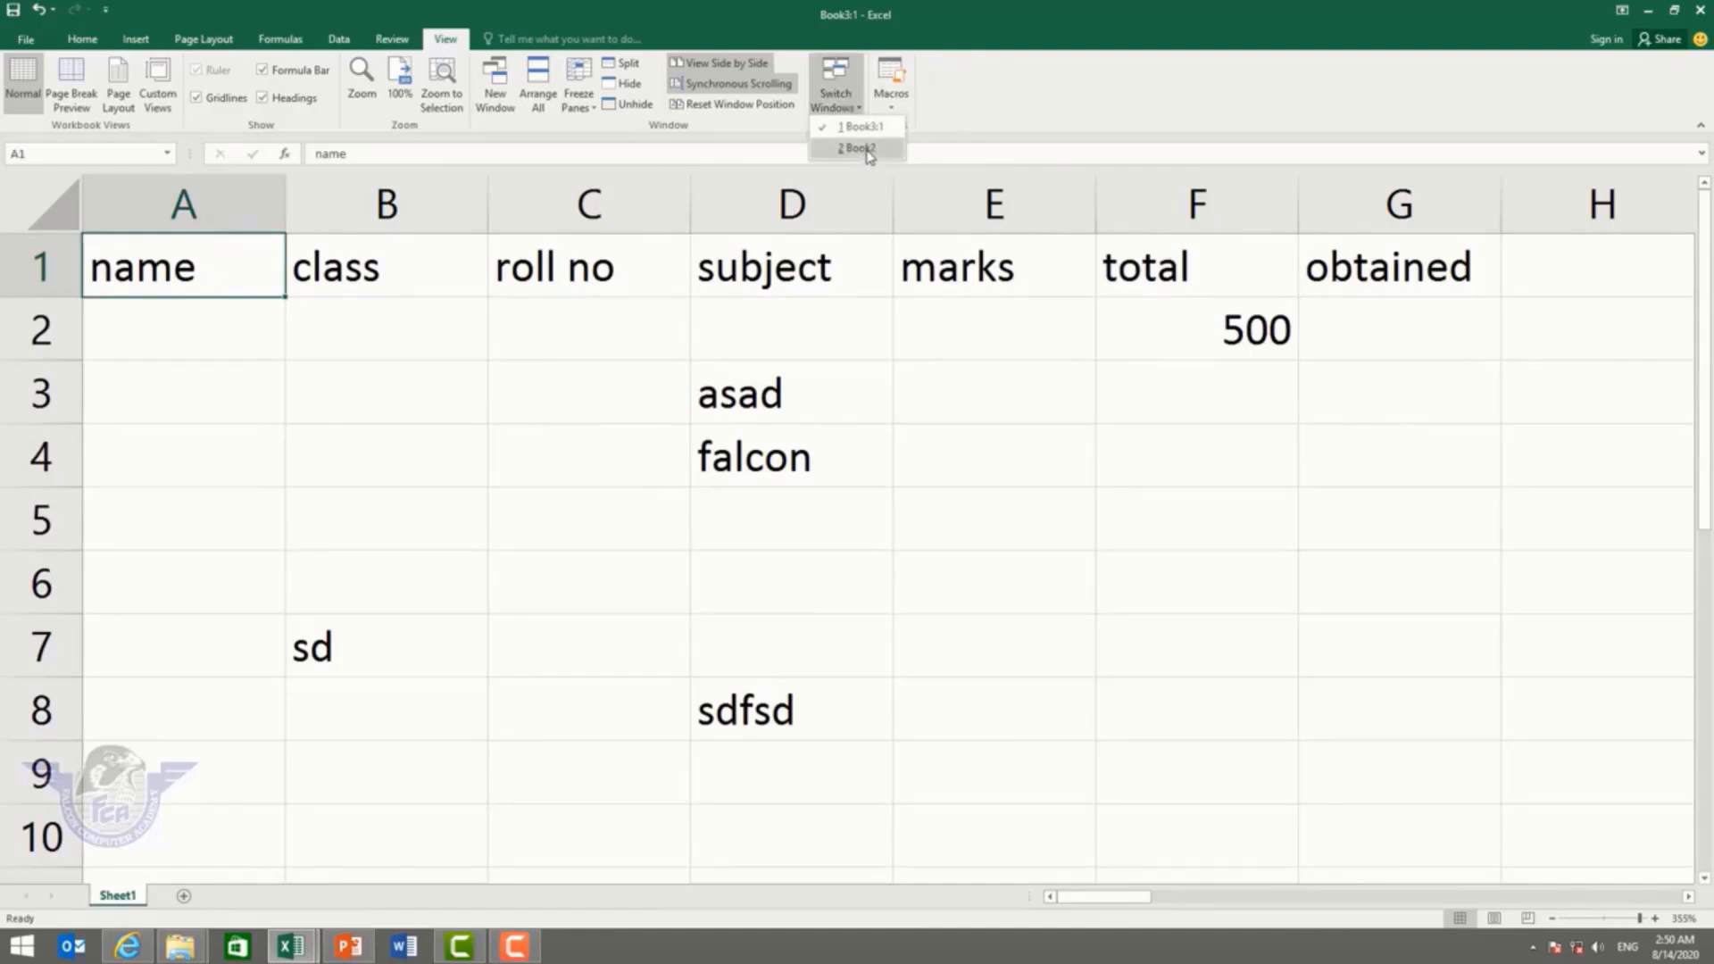
{"action": "left_click", "coordinate": [860, 149]}
{"action": "double_click", "coordinate": [899, 25]}
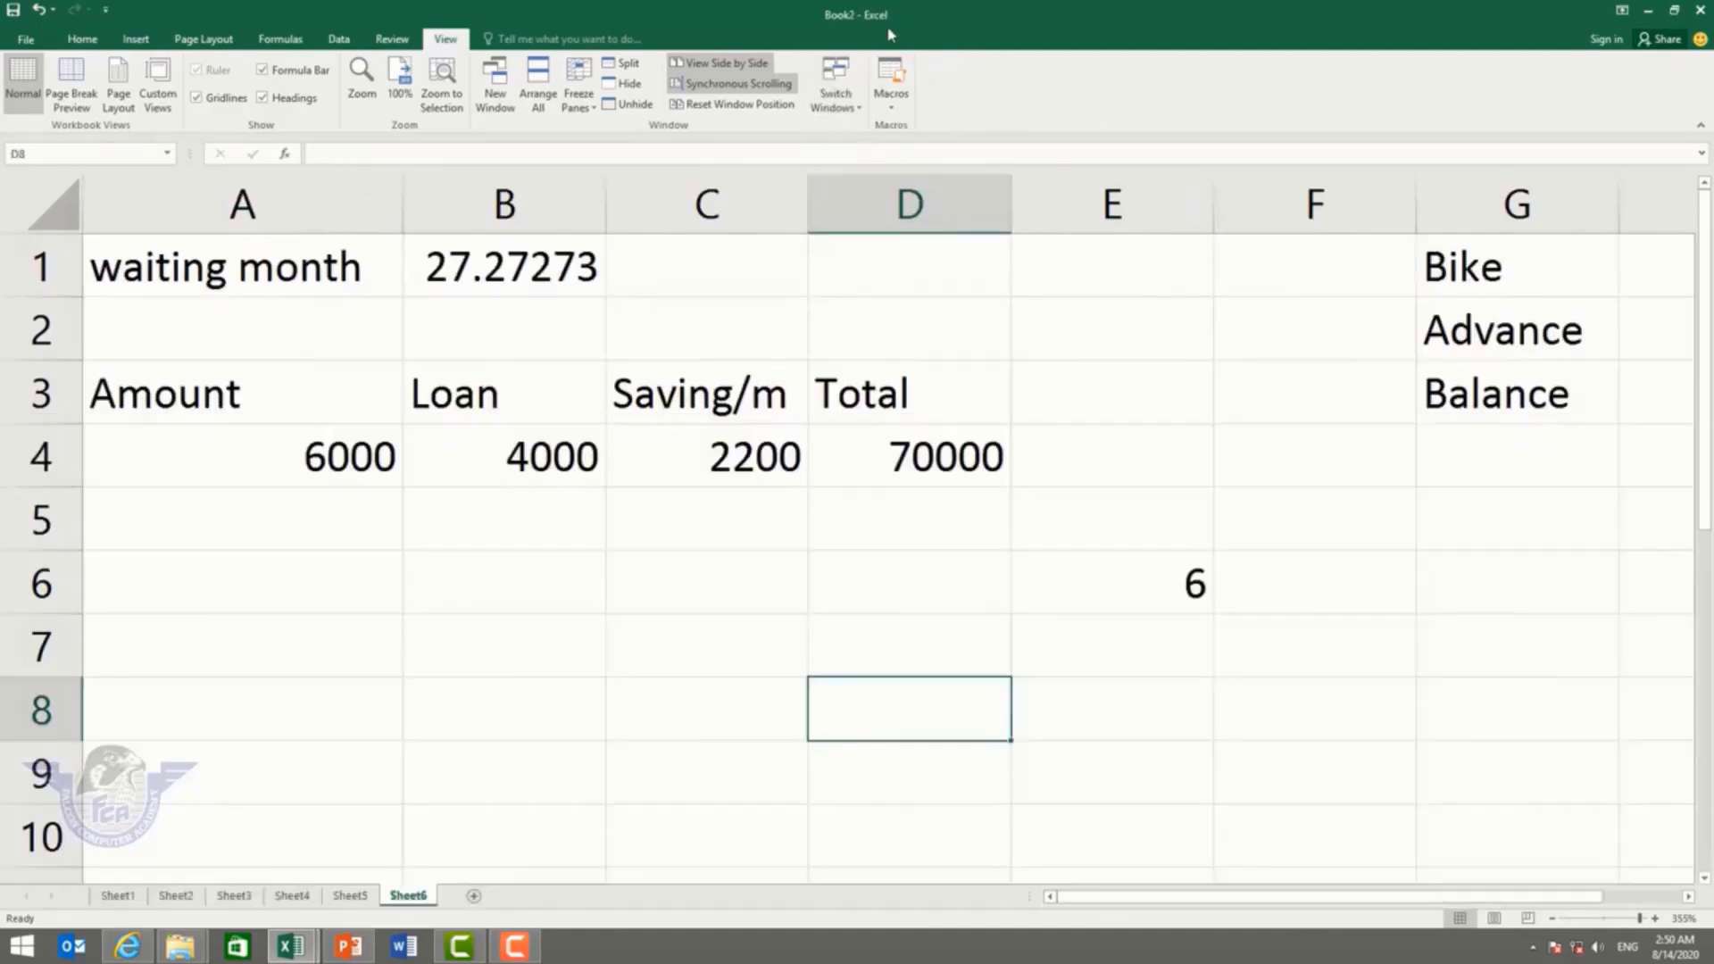
{"action": "left_click", "coordinate": [840, 86]}
{"action": "left_click", "coordinate": [860, 127]}
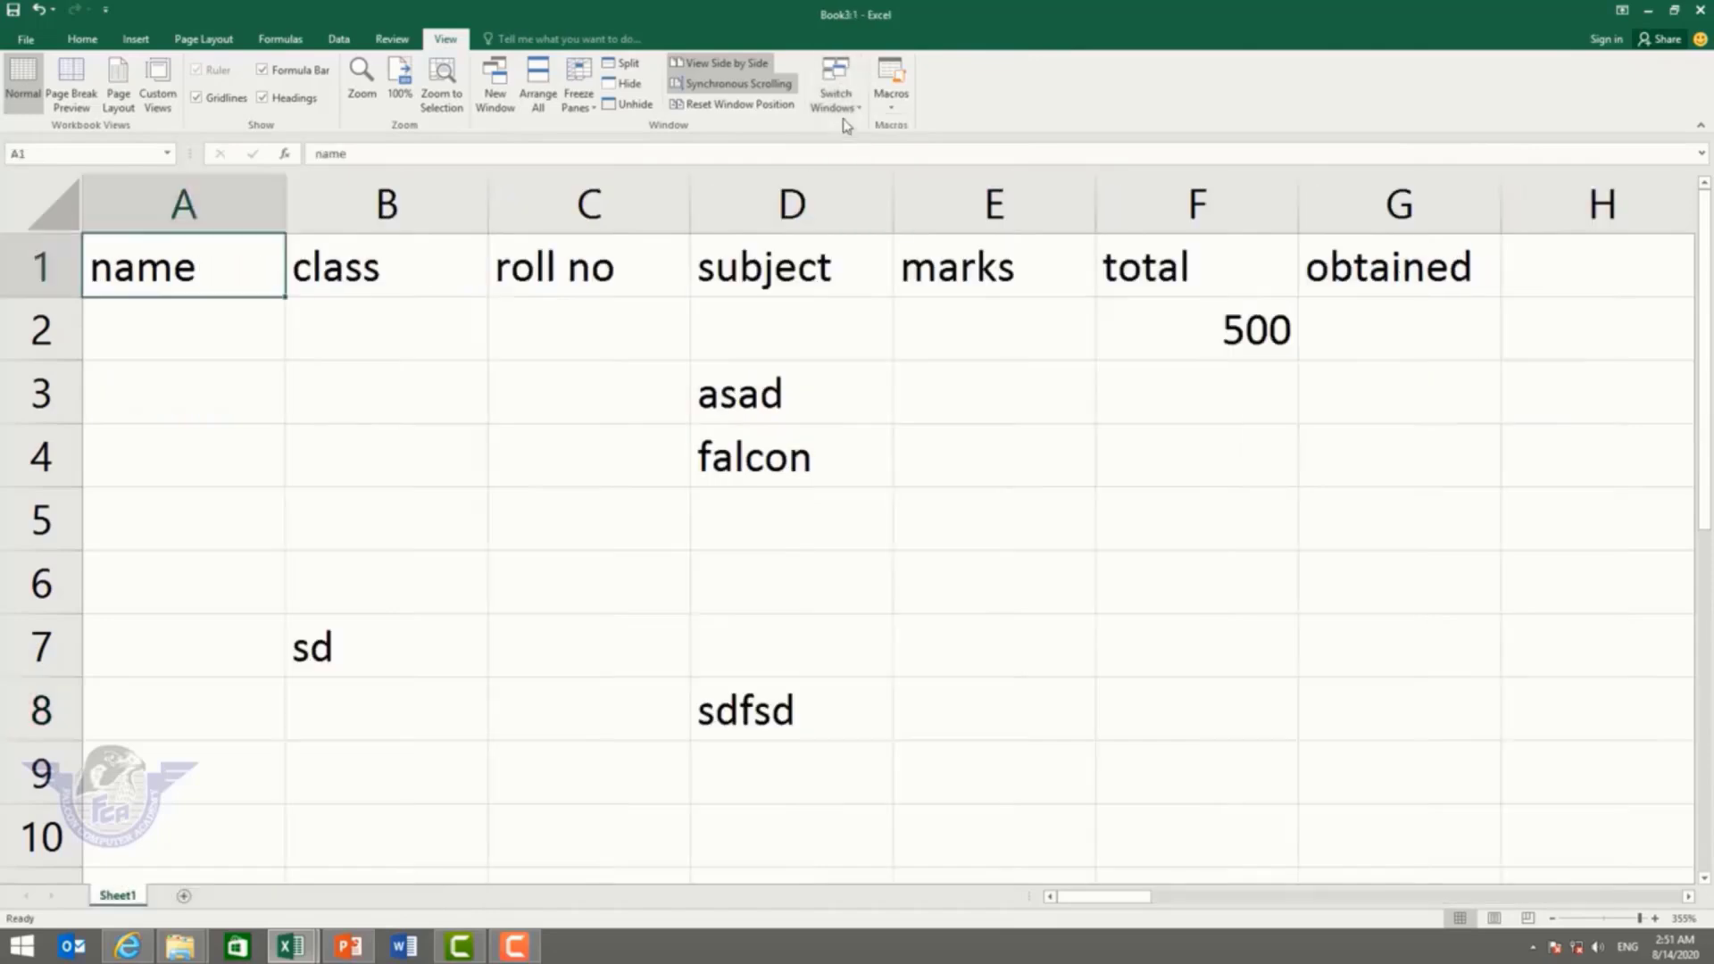
{"action": "left_click", "coordinate": [836, 82]}
{"action": "left_click", "coordinate": [860, 149]}
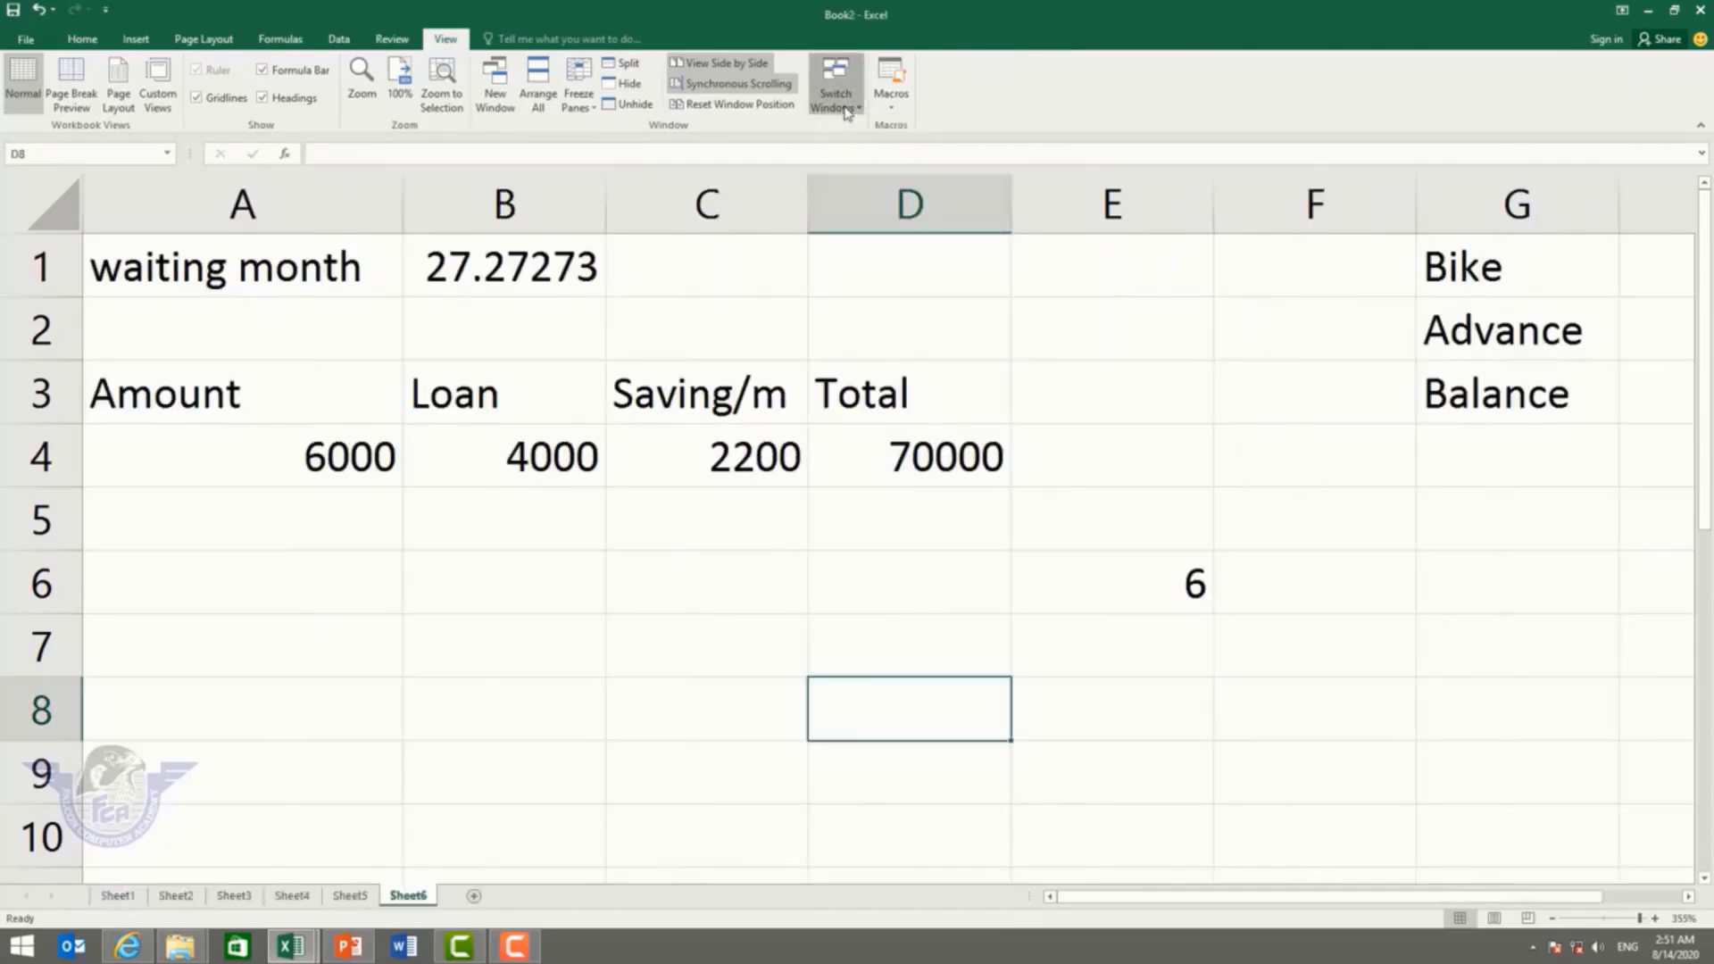
{"action": "left_click", "coordinate": [836, 82]}
{"action": "left_click", "coordinate": [860, 128]}
{"action": "left_click", "coordinate": [836, 82]}
{"action": "left_click", "coordinate": [860, 148]}
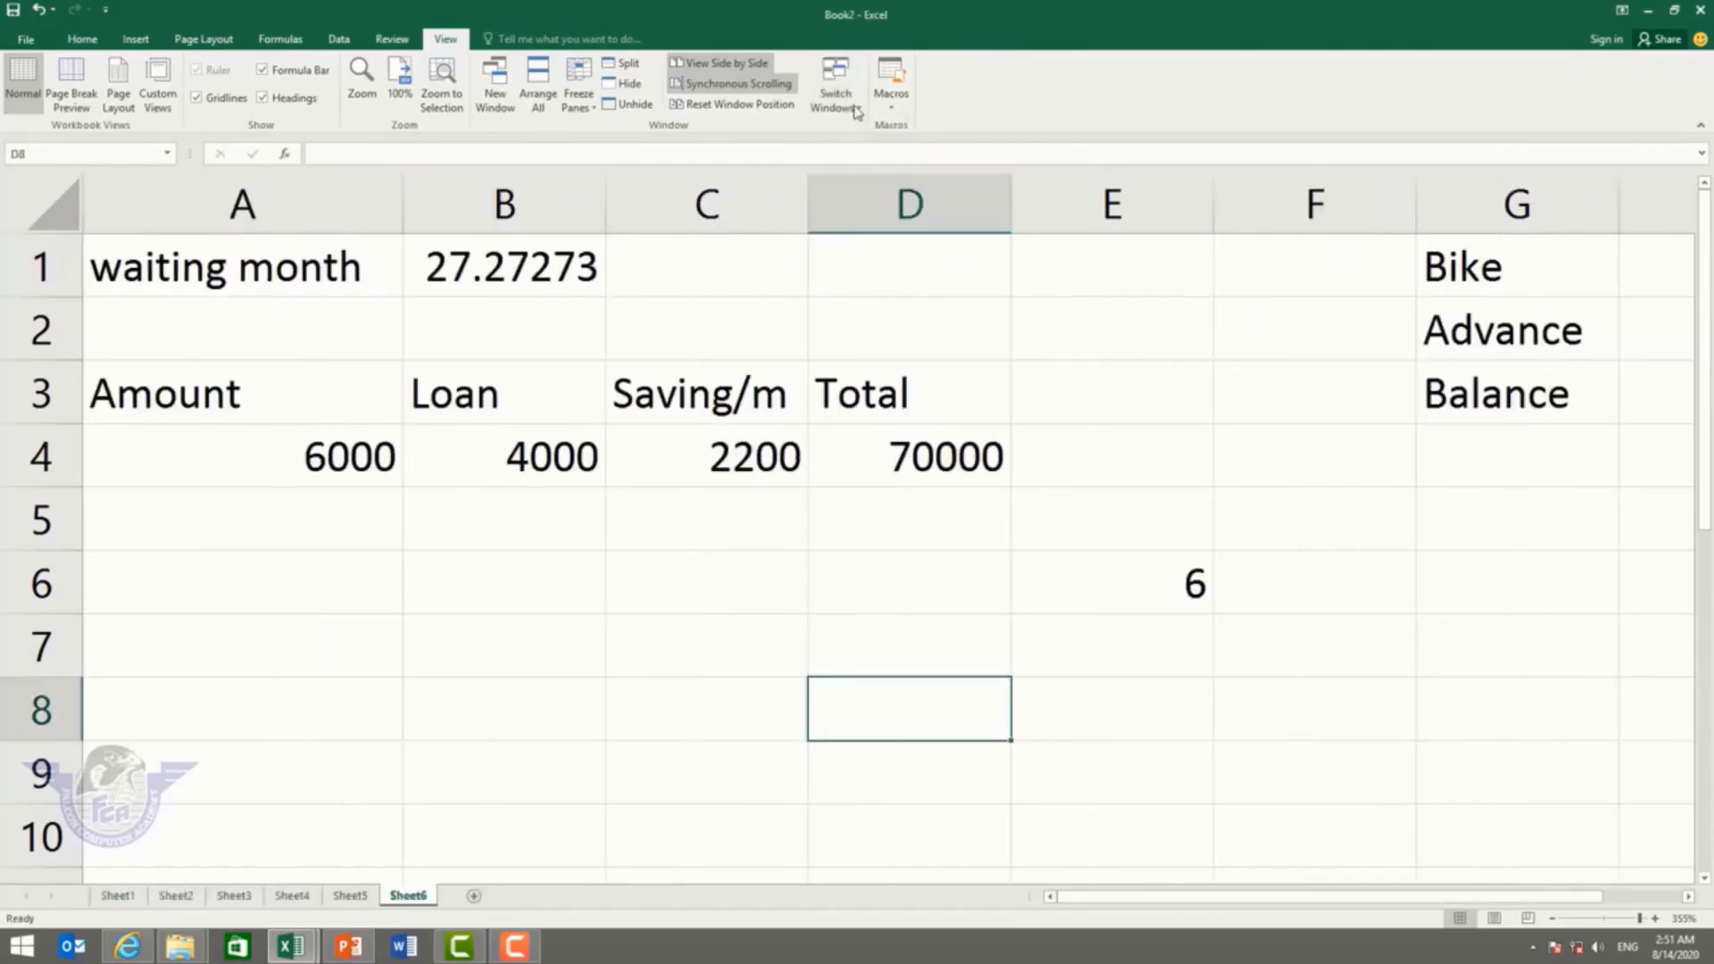
{"action": "left_click", "coordinate": [835, 82]}
{"action": "left_click", "coordinate": [860, 128]}
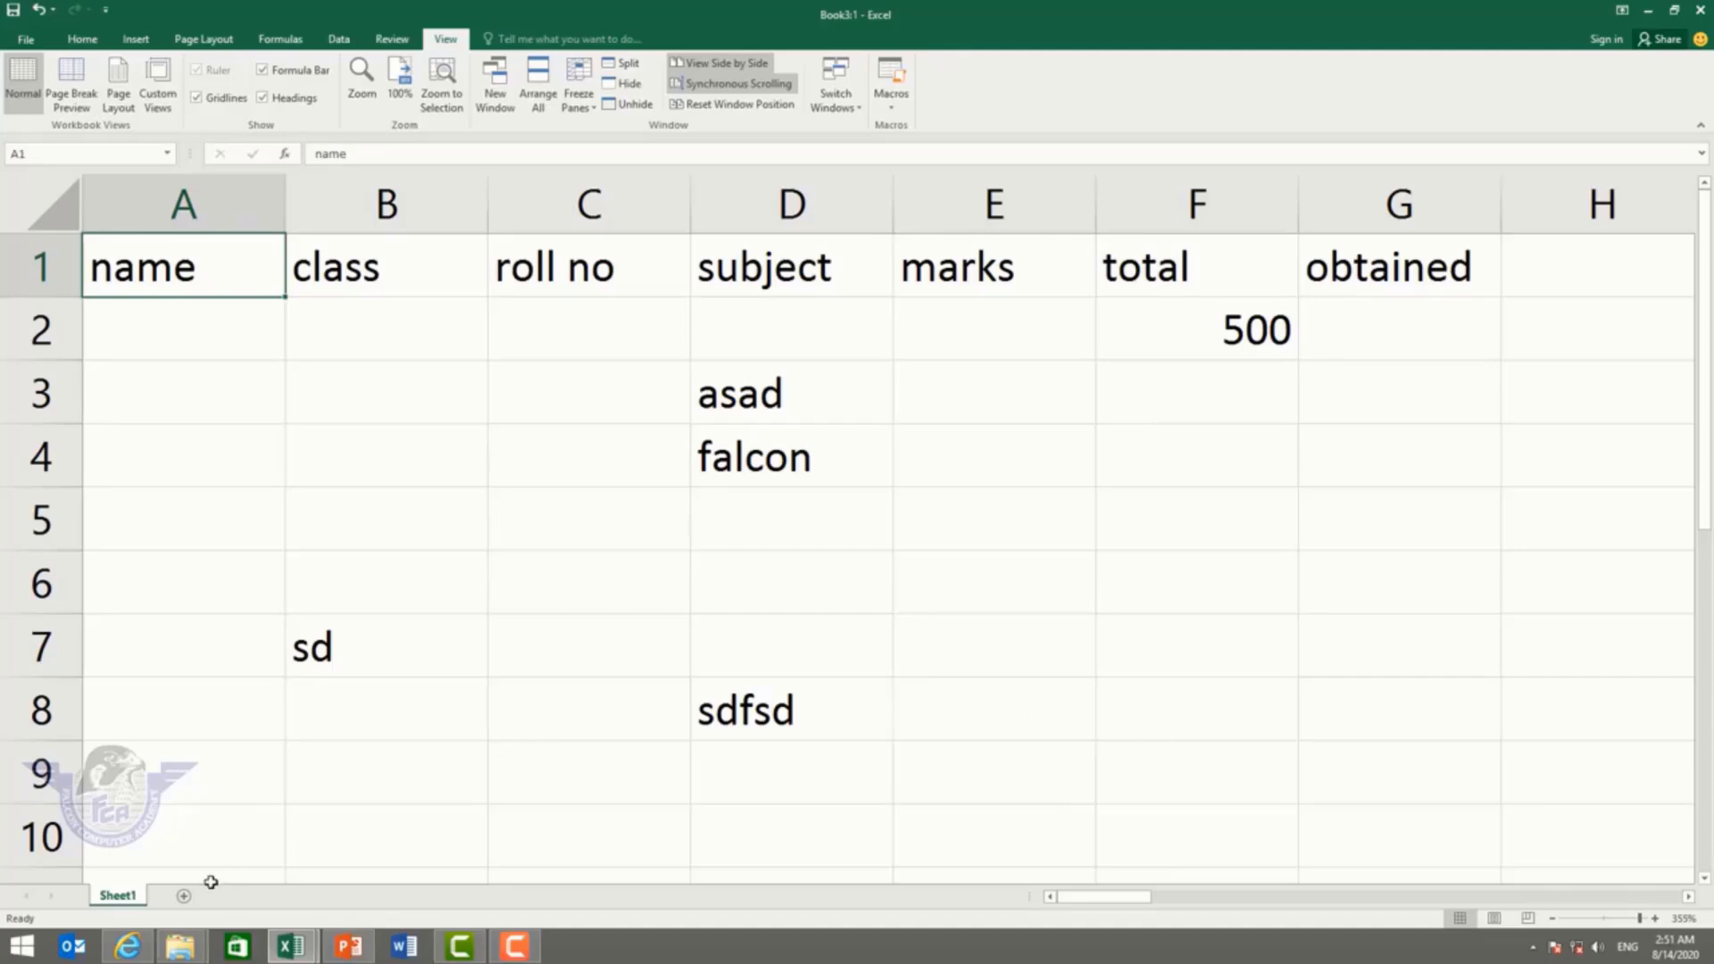
Step: On a new zoomed-in sheet, start recording macro 'maintitle' with shortcut Ctrl+q in the Personal Macro Workbook
{"action": "left_click", "coordinate": [184, 896]}
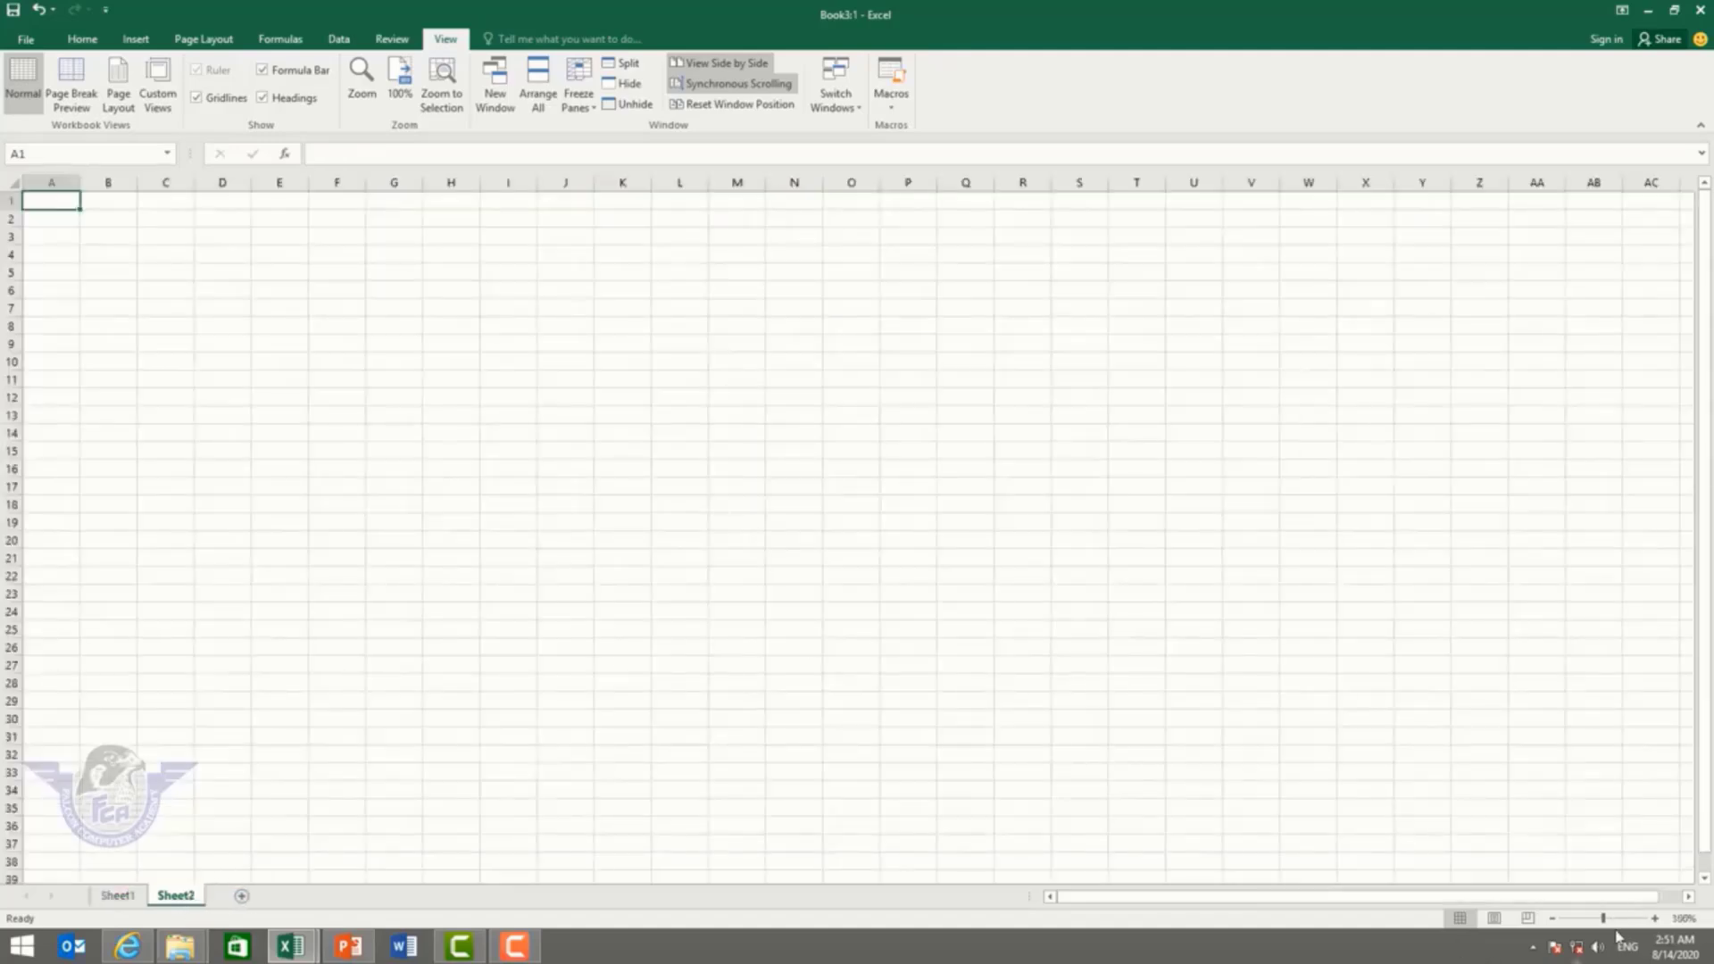
{"action": "left_click_drag", "start_coordinate": [1604, 919], "coordinate": [1625, 919]}
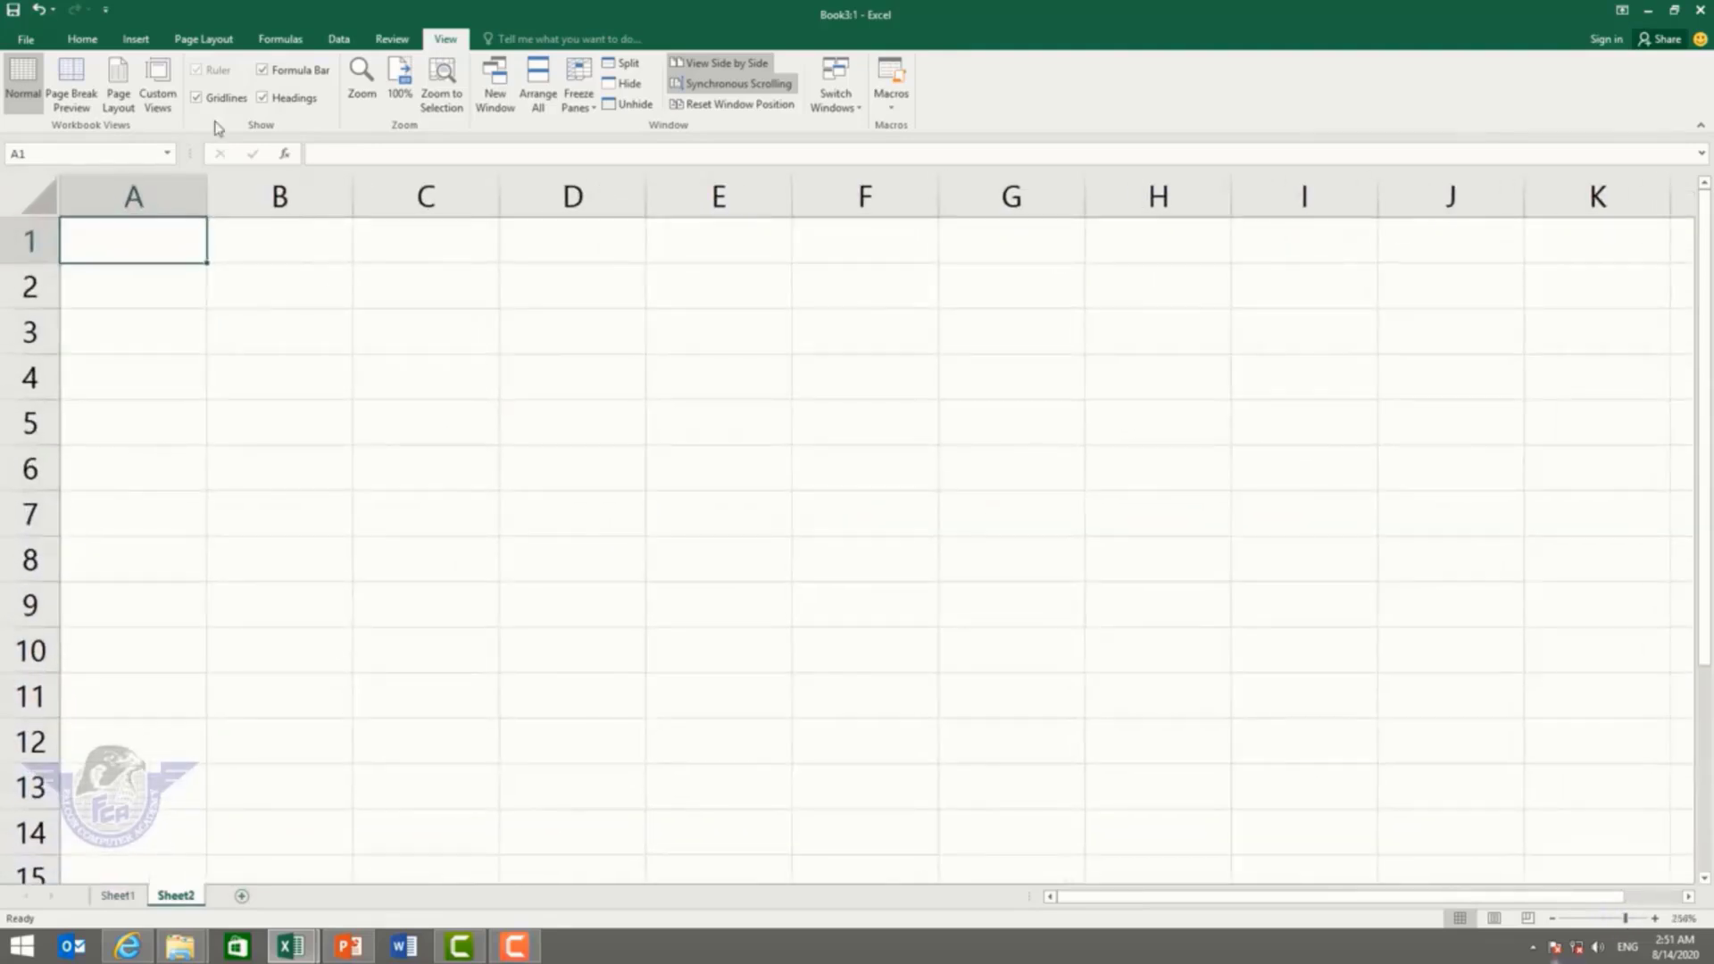
{"action": "left_click", "coordinate": [896, 105]}
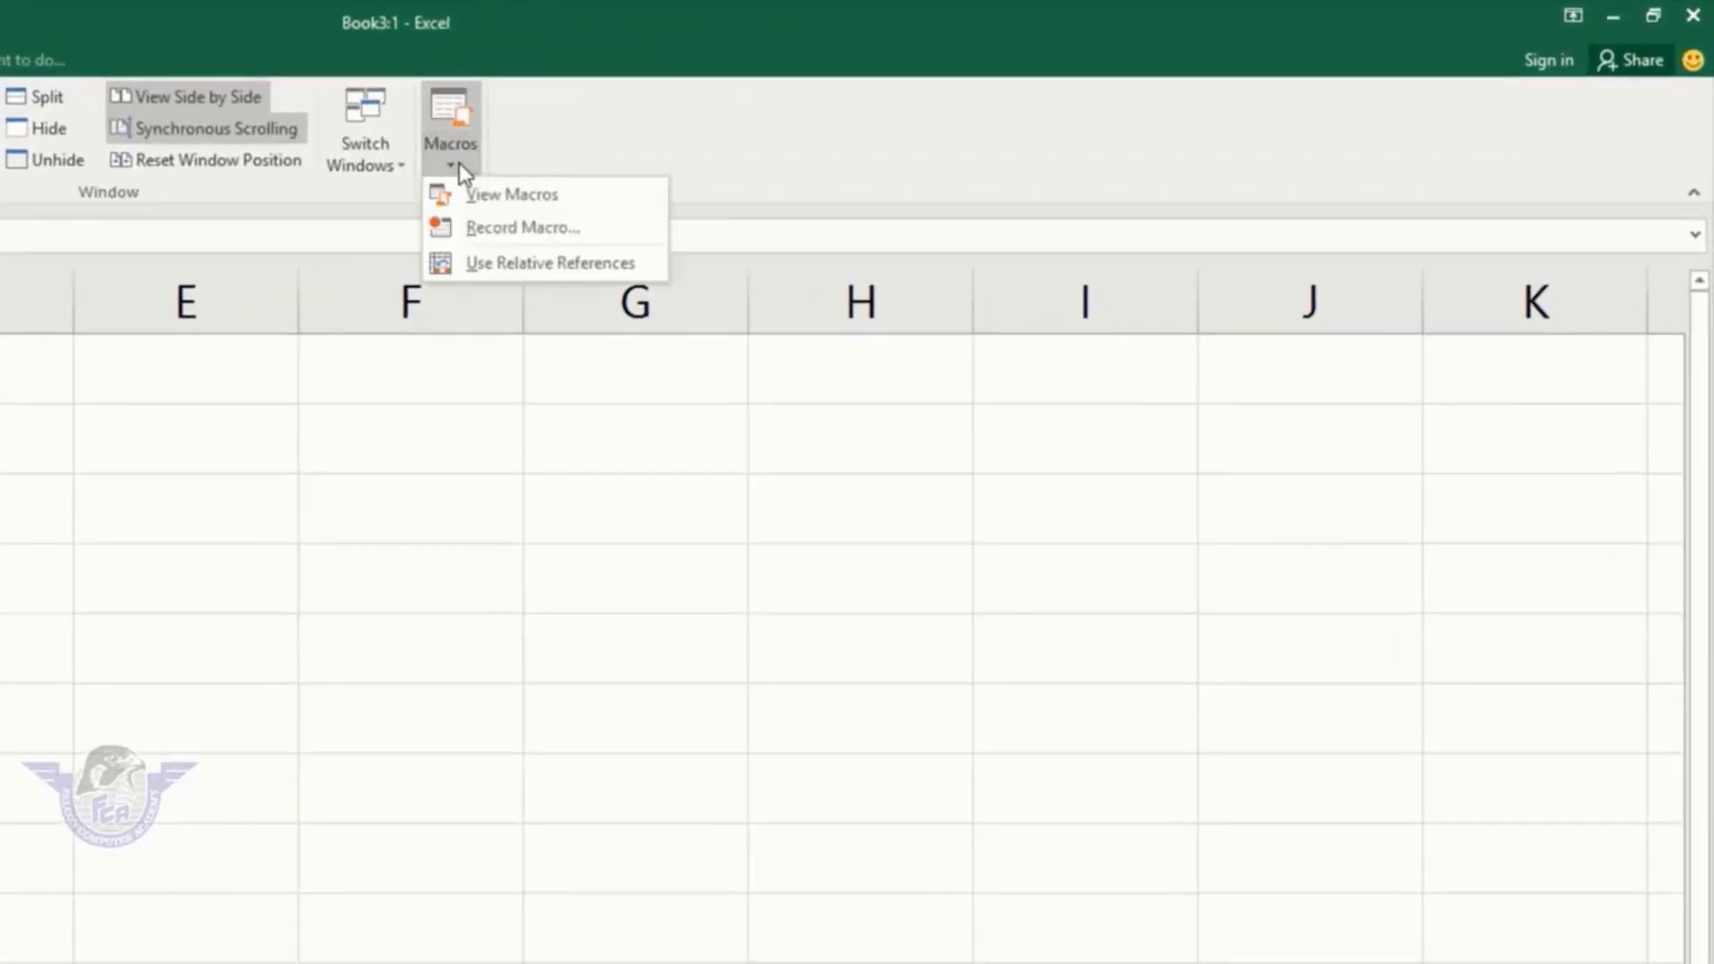
{"action": "left_click", "coordinate": [534, 236]}
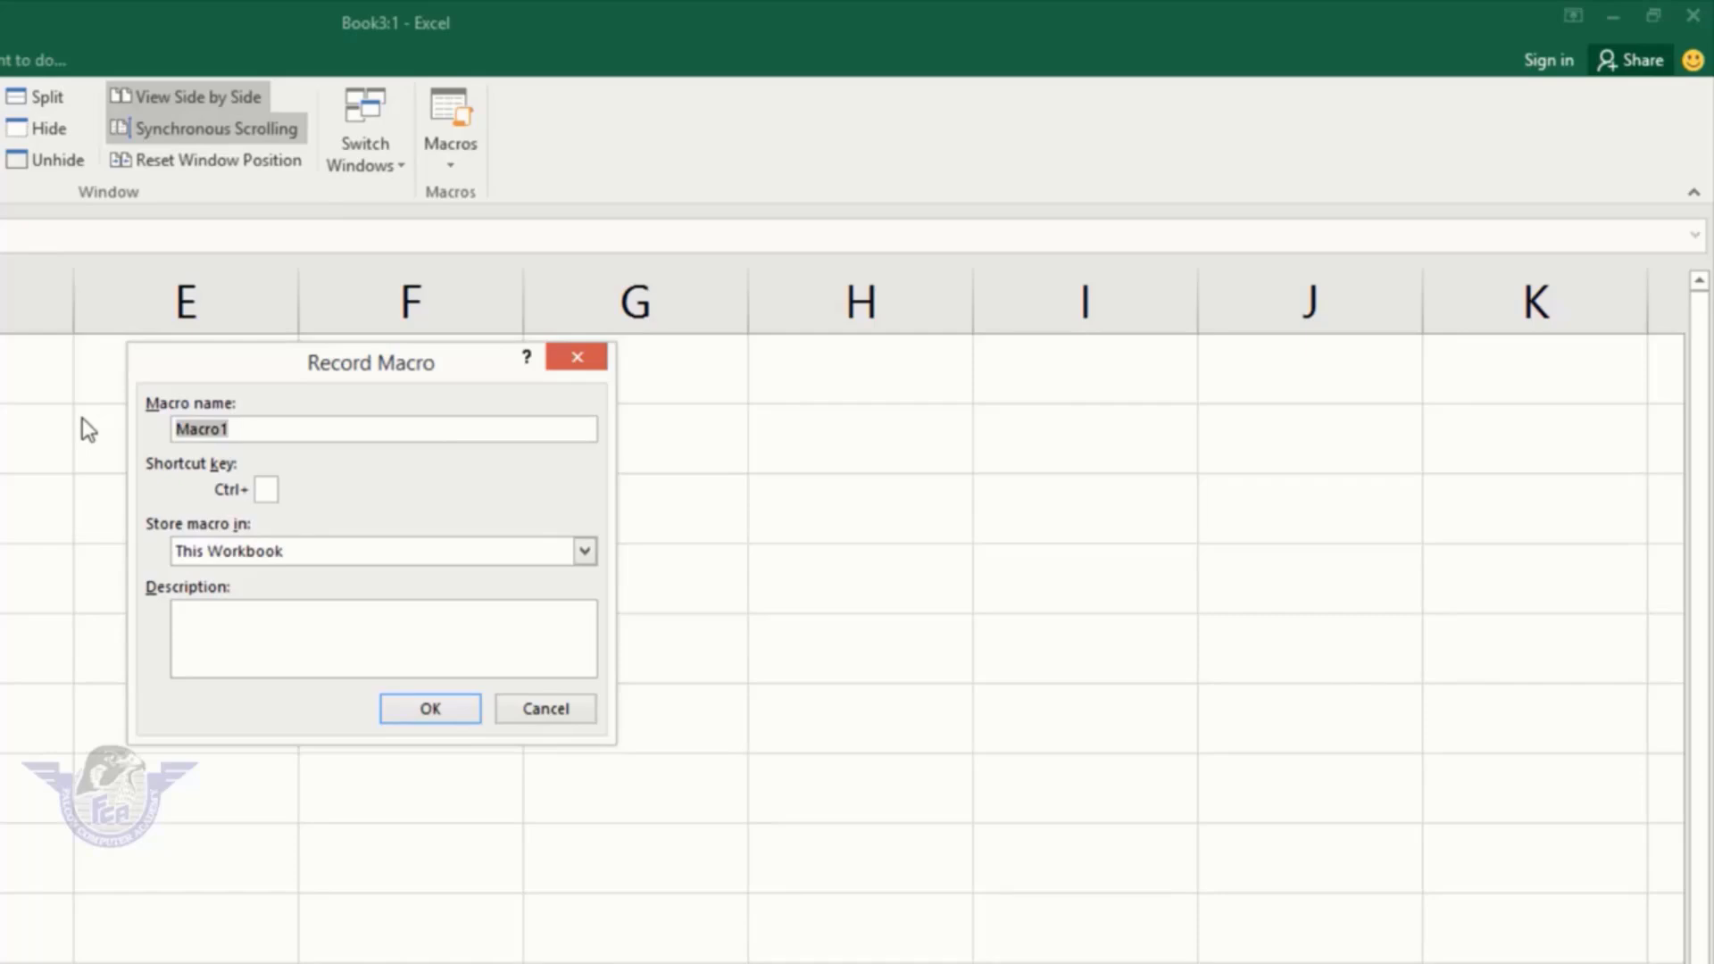
{"action": "type", "text": "maintitle"}
{"action": "type", "text": "q"}
{"action": "left_click", "coordinate": [363, 551]}
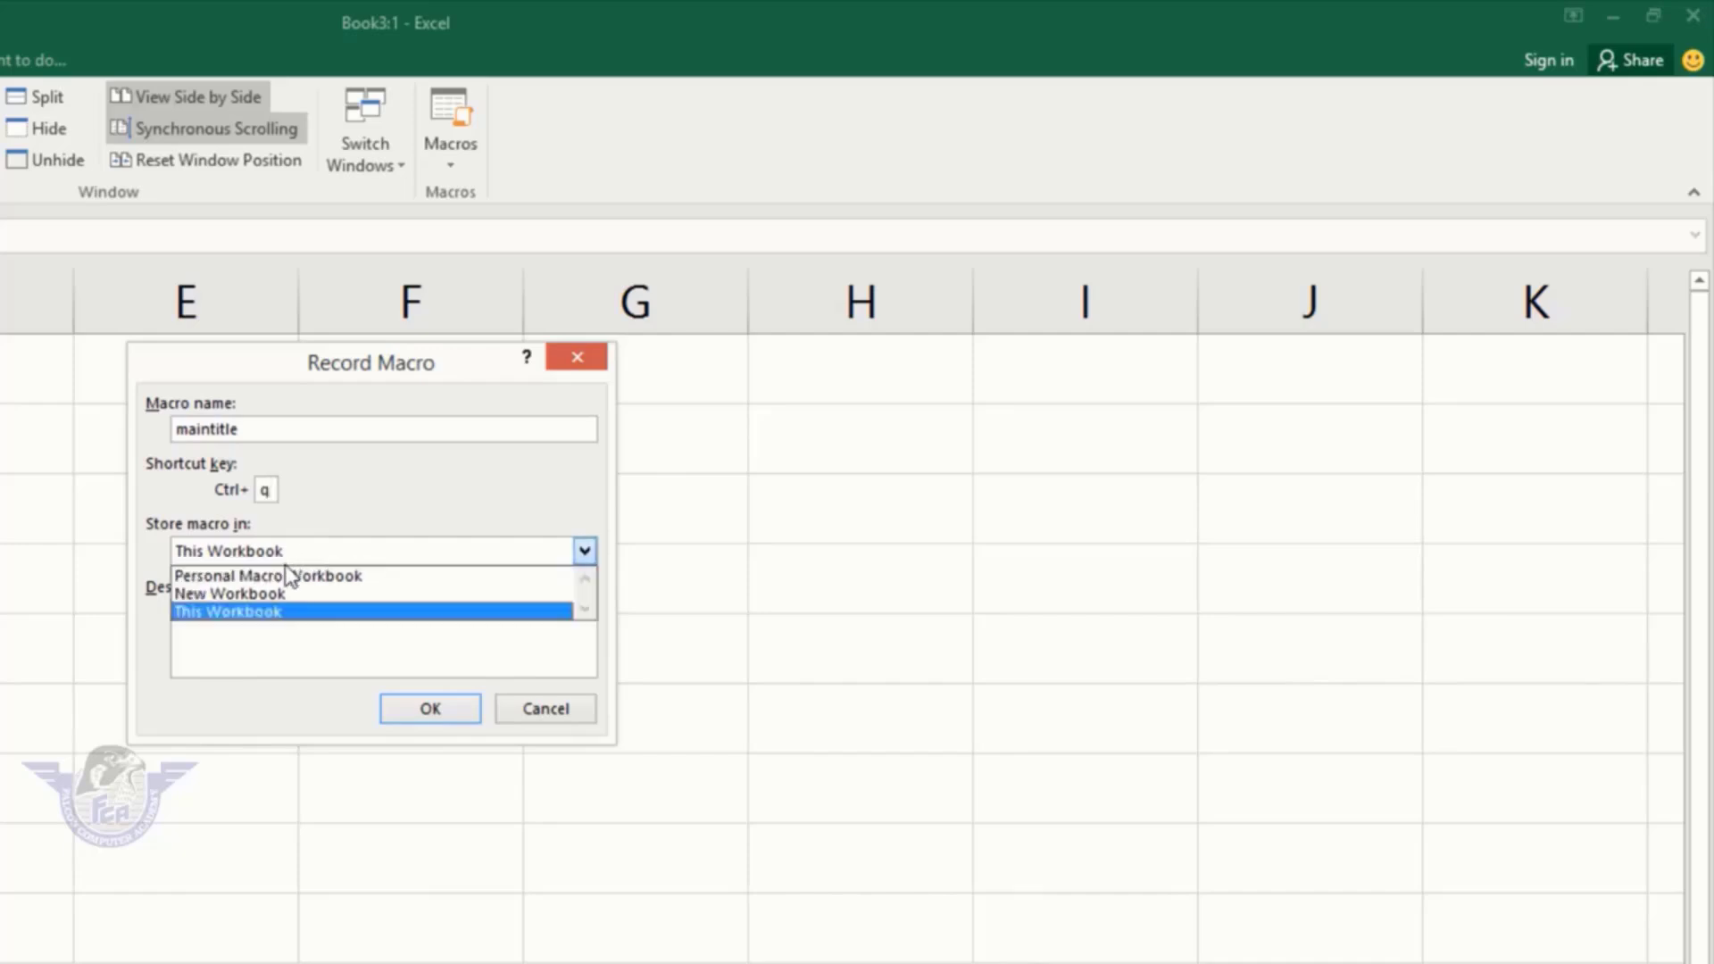
{"action": "left_click", "coordinate": [282, 576]}
{"action": "left_click", "coordinate": [233, 625]}
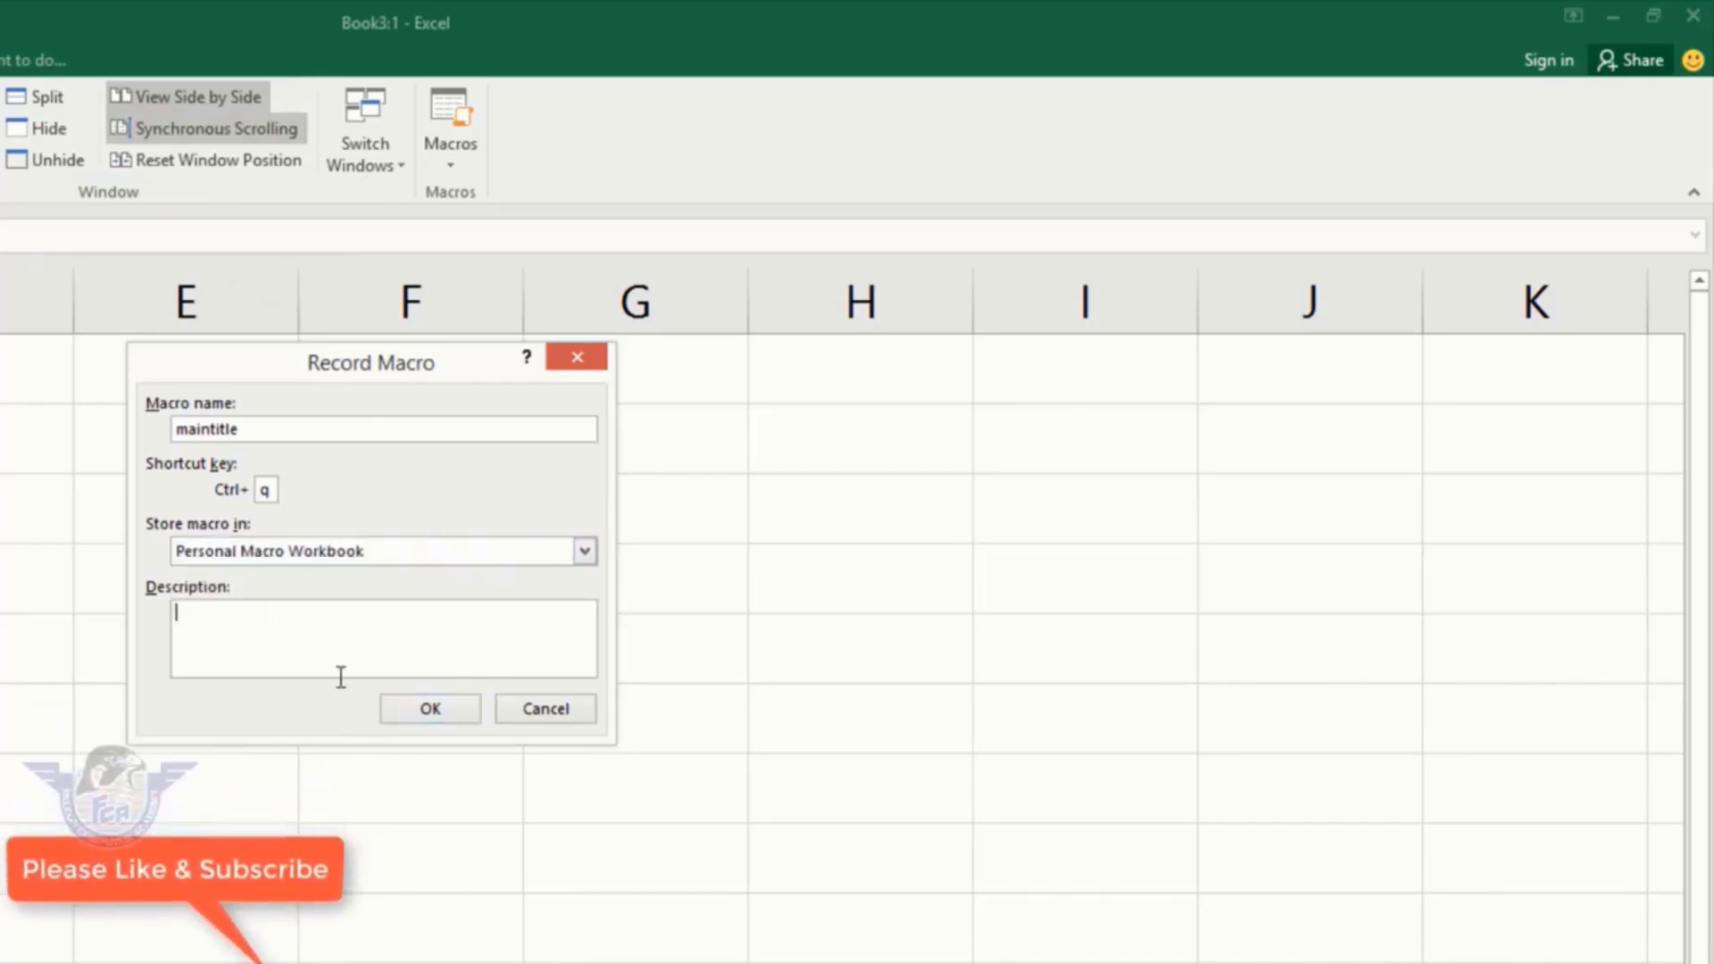
{"action": "left_click", "coordinate": [431, 709]}
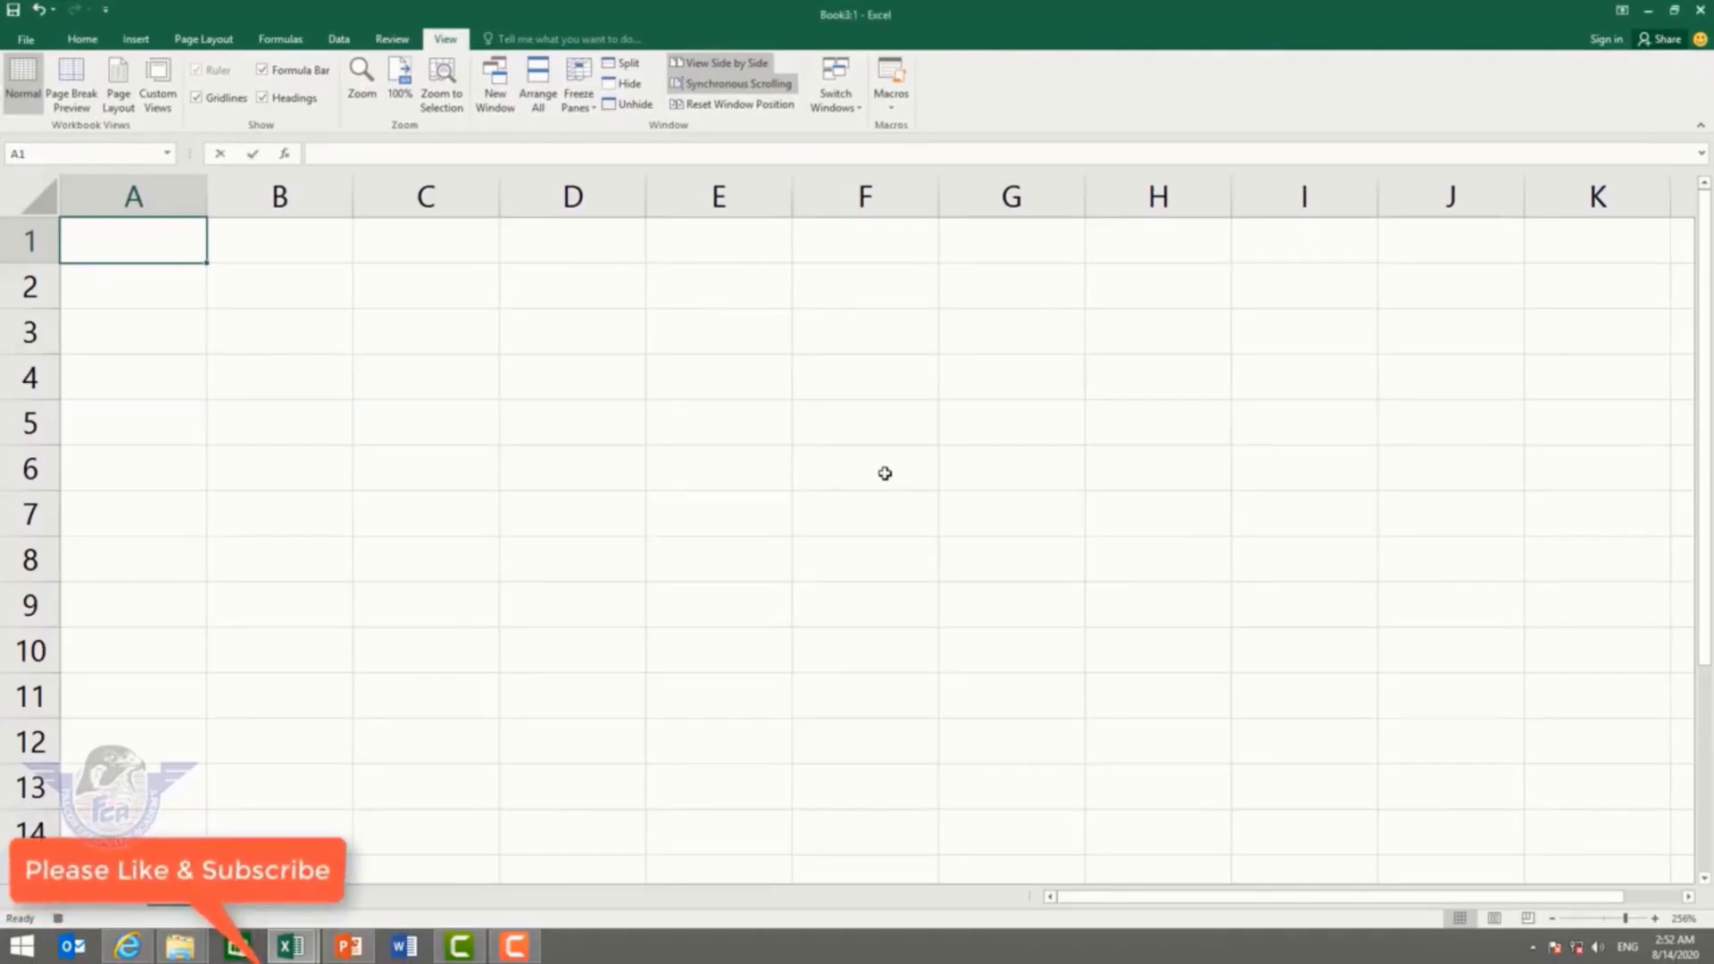
Step: Enter the headers name, class, roll no, subject, marks, total, Result across A1:G1
{"action": "type", "text": "name"}
{"action": "key", "text": "Tab"}
{"action": "type", "text": "class"}
{"action": "key", "text": "Tab"}
{"action": "type", "text": "roll no"}
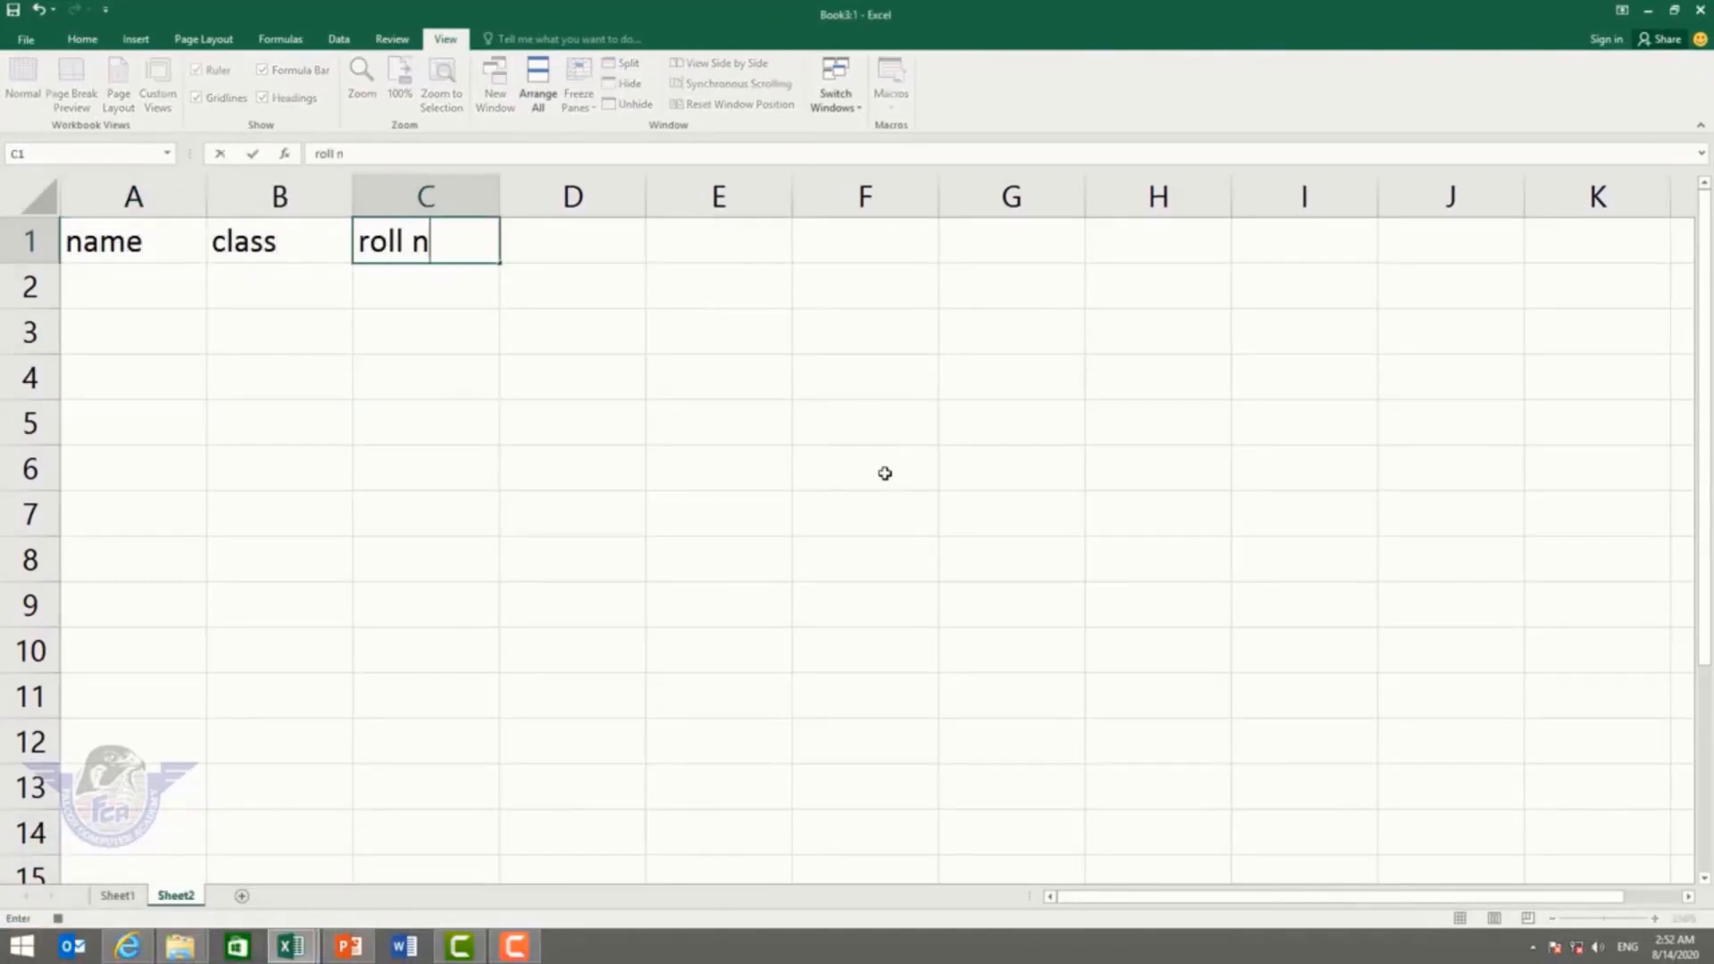
{"action": "key", "text": "Tab"}
{"action": "type", "text": "subject"}
{"action": "key", "text": "Tab"}
{"action": "type", "text": "marks"}
{"action": "key", "text": "Tab"}
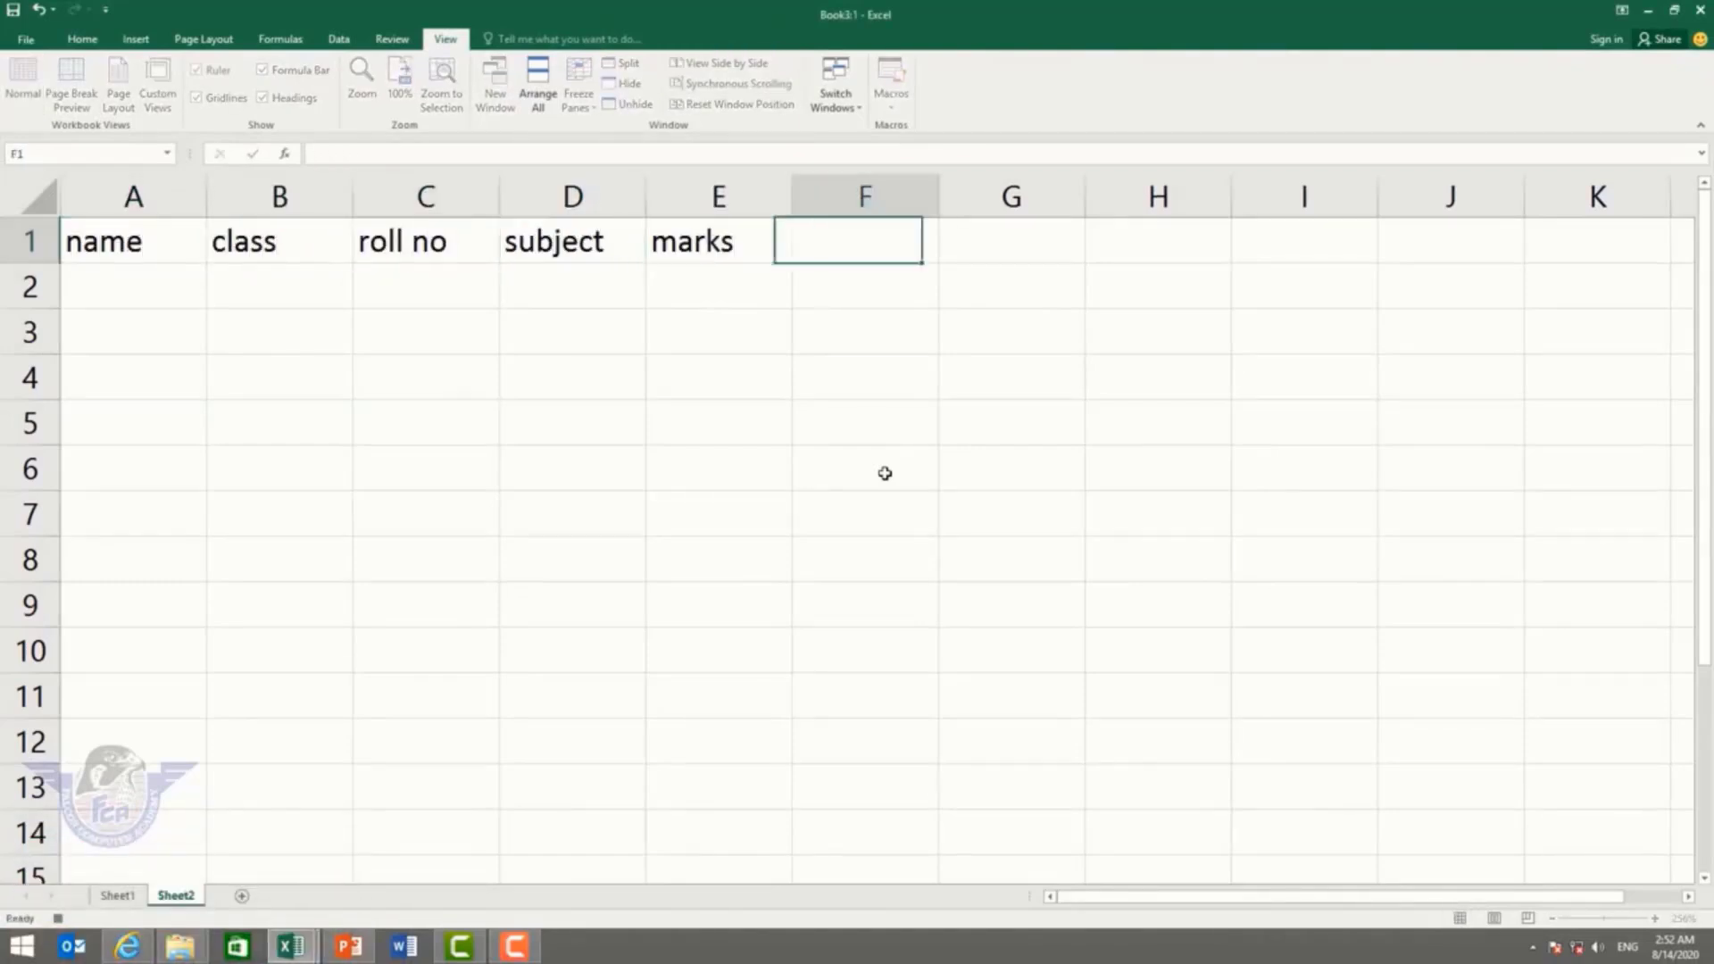
{"action": "type", "text": "total"}
{"action": "key", "text": "Tab"}
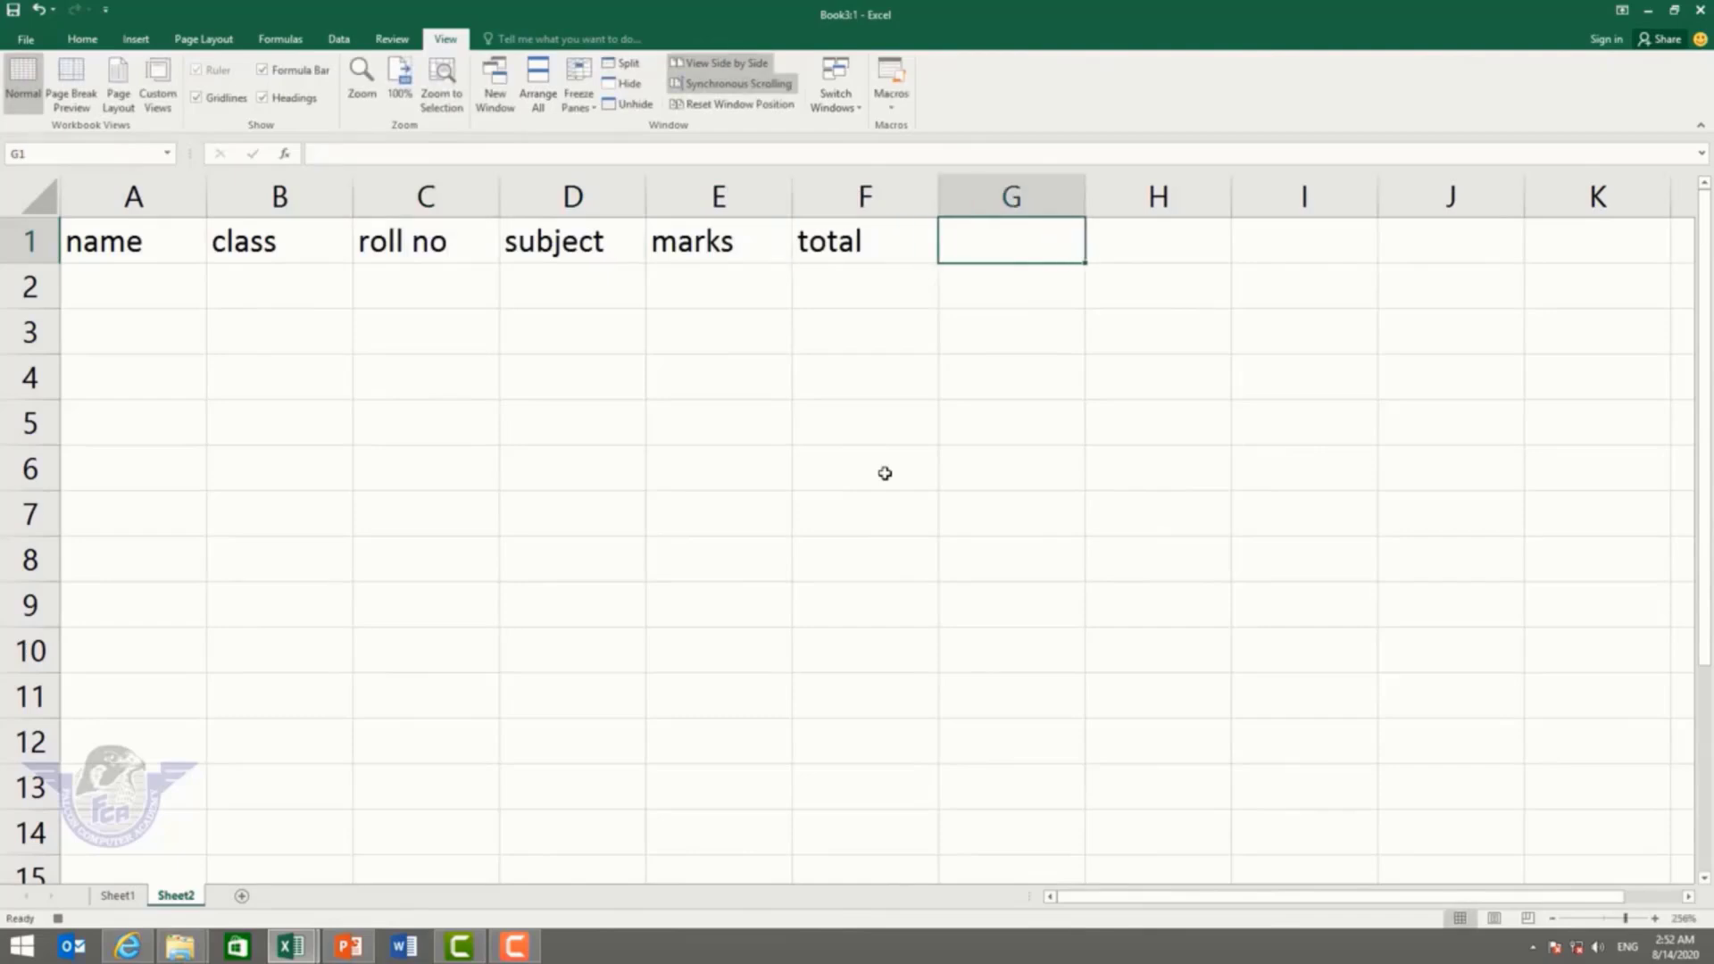
{"action": "type", "text": "Result"}
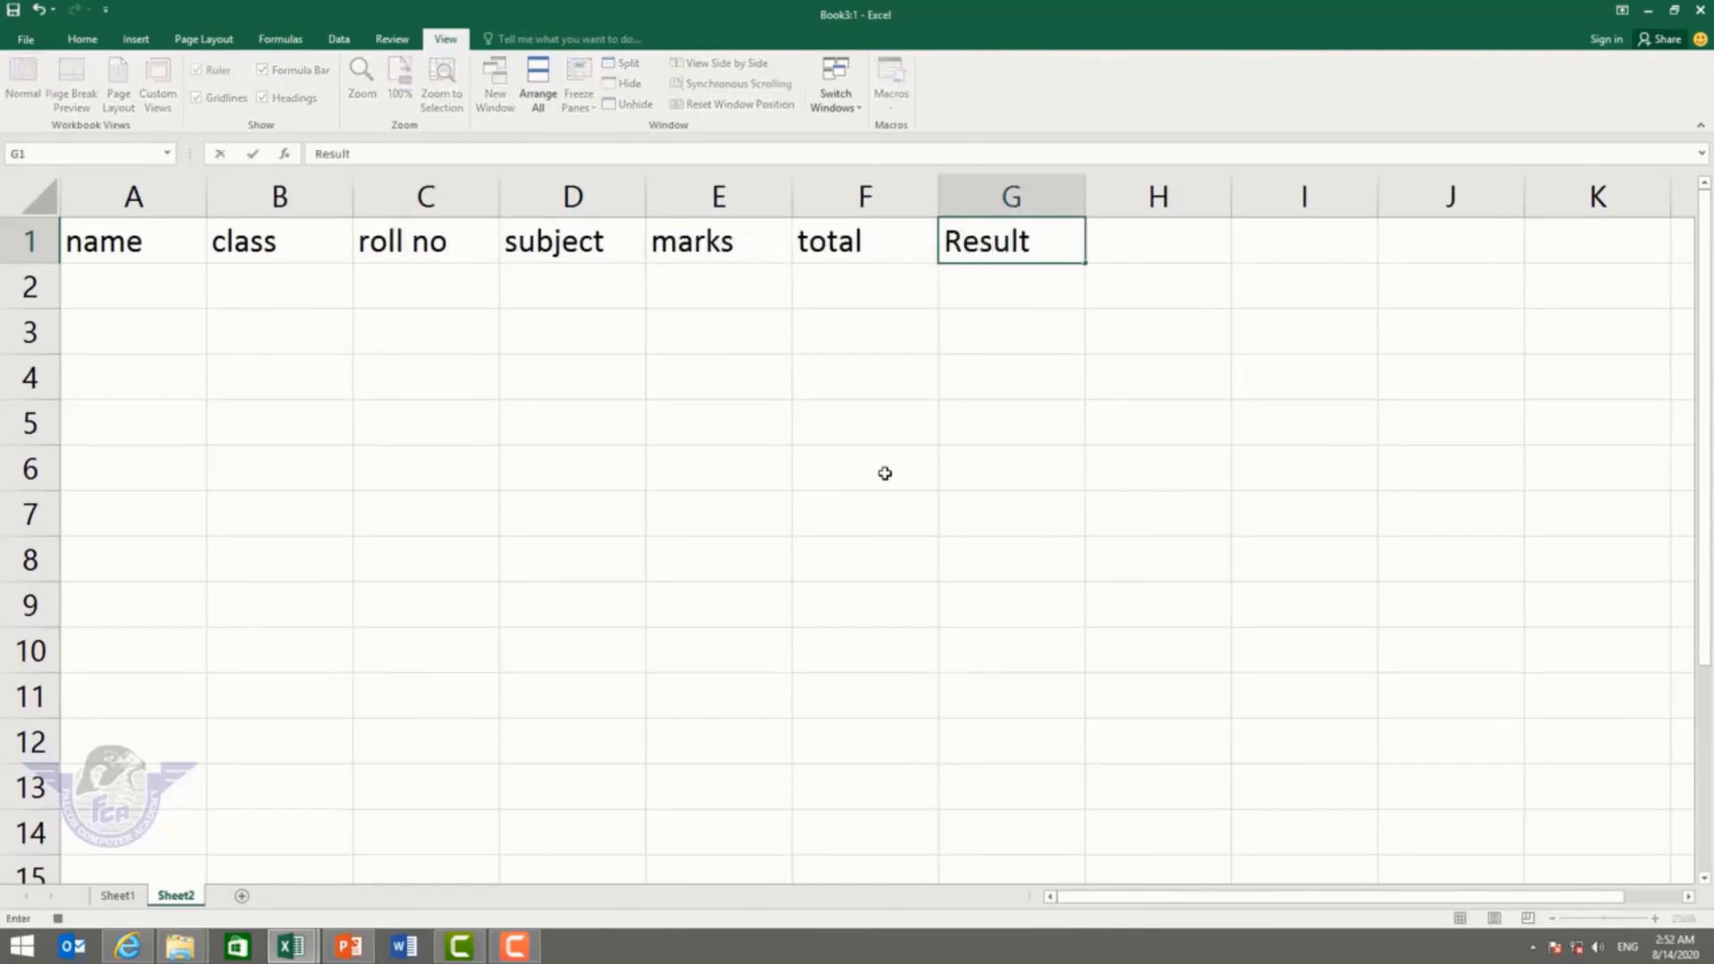
{"action": "left_click", "coordinate": [701, 503]}
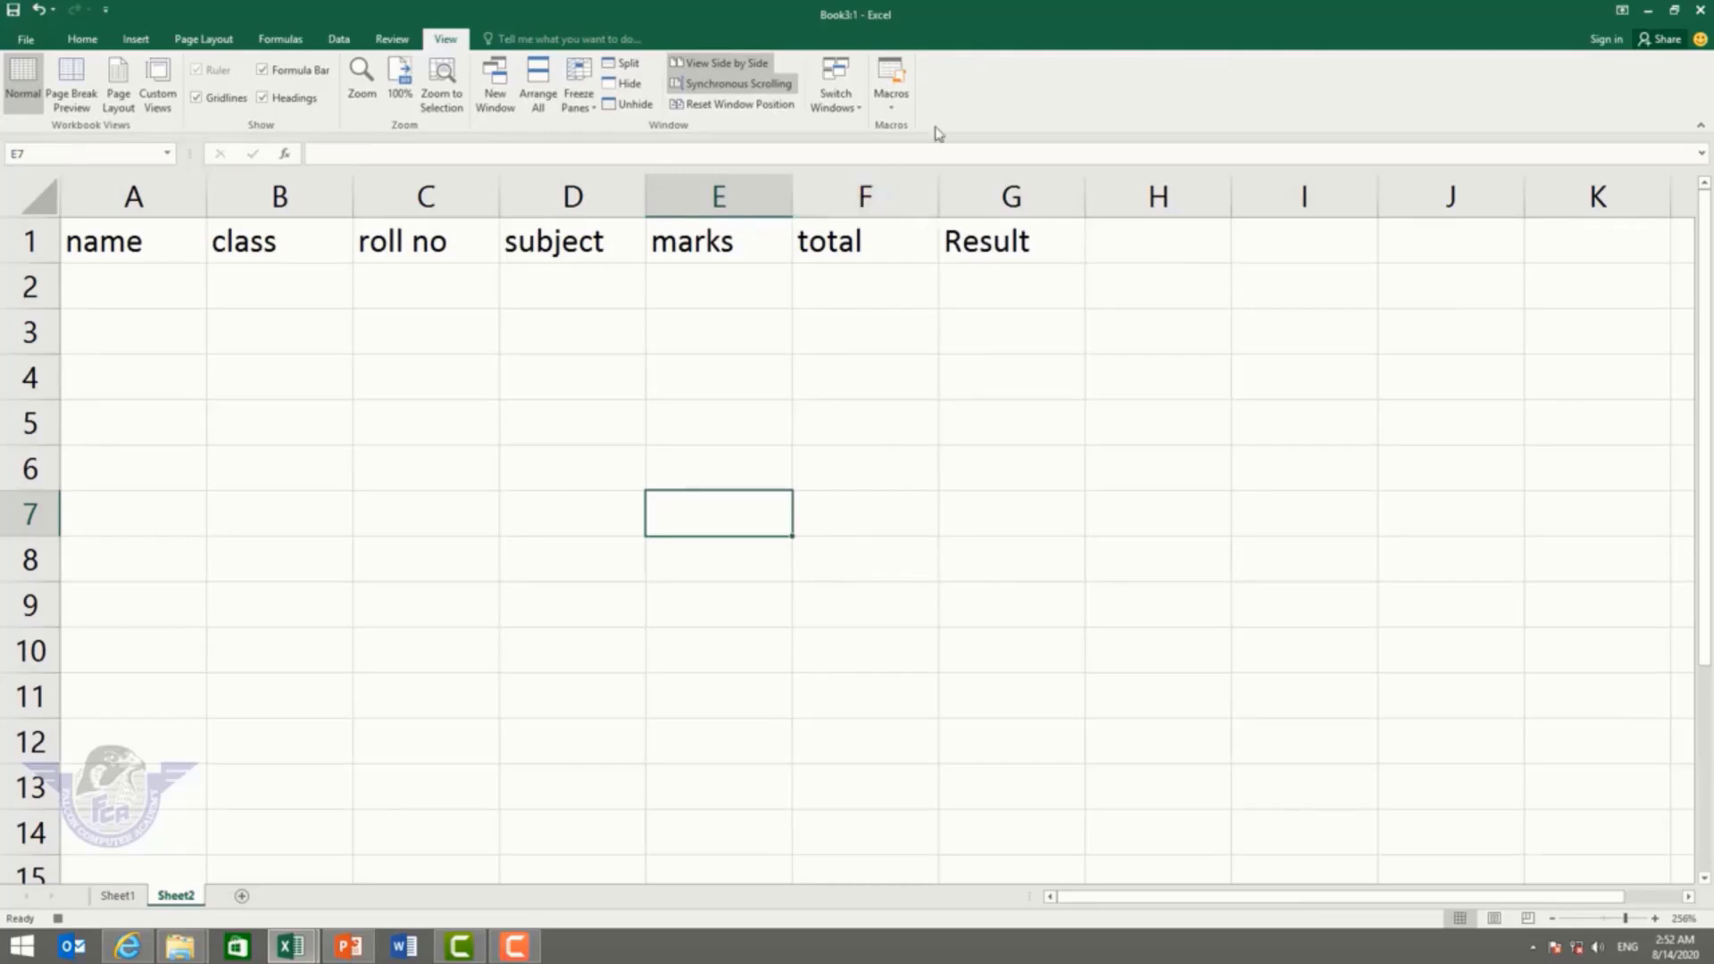
Step: Stop the macro recording and add a blank Sheet3
{"action": "left_click", "coordinate": [891, 105]}
{"action": "left_click", "coordinate": [919, 152]}
{"action": "left_click", "coordinate": [241, 896]}
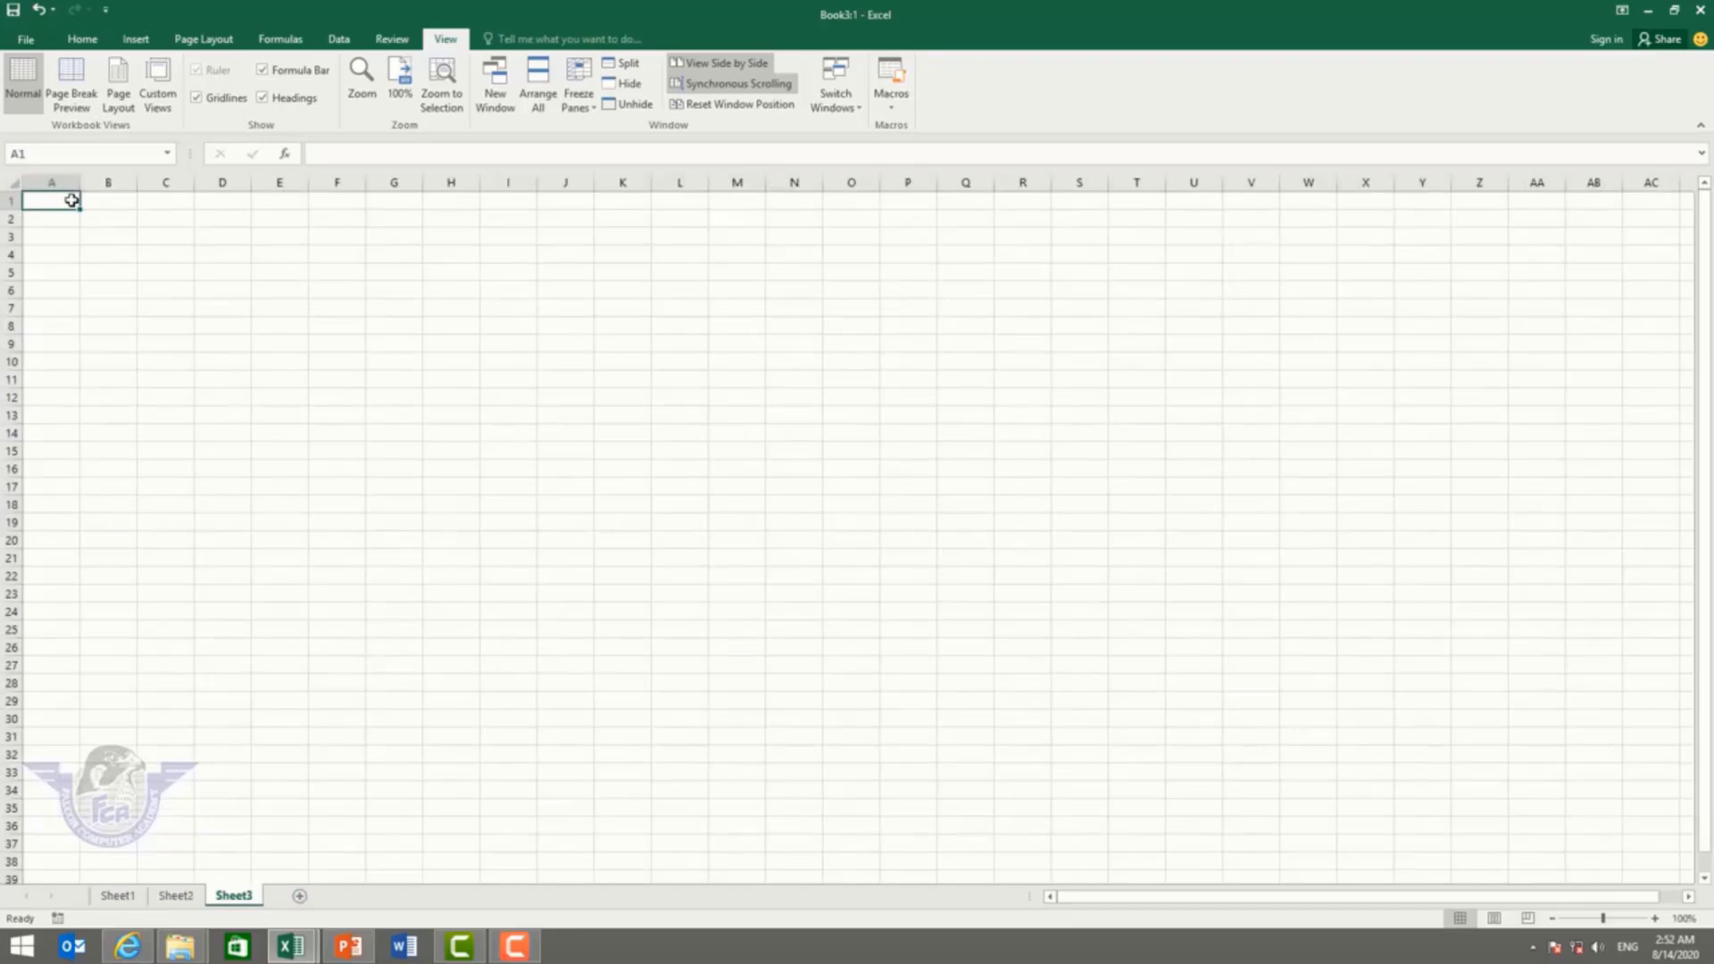
Step: Run the maintitle macro on Sheet3 and check the headers in A1:G1
{"action": "key", "text": "ctrl+m"}
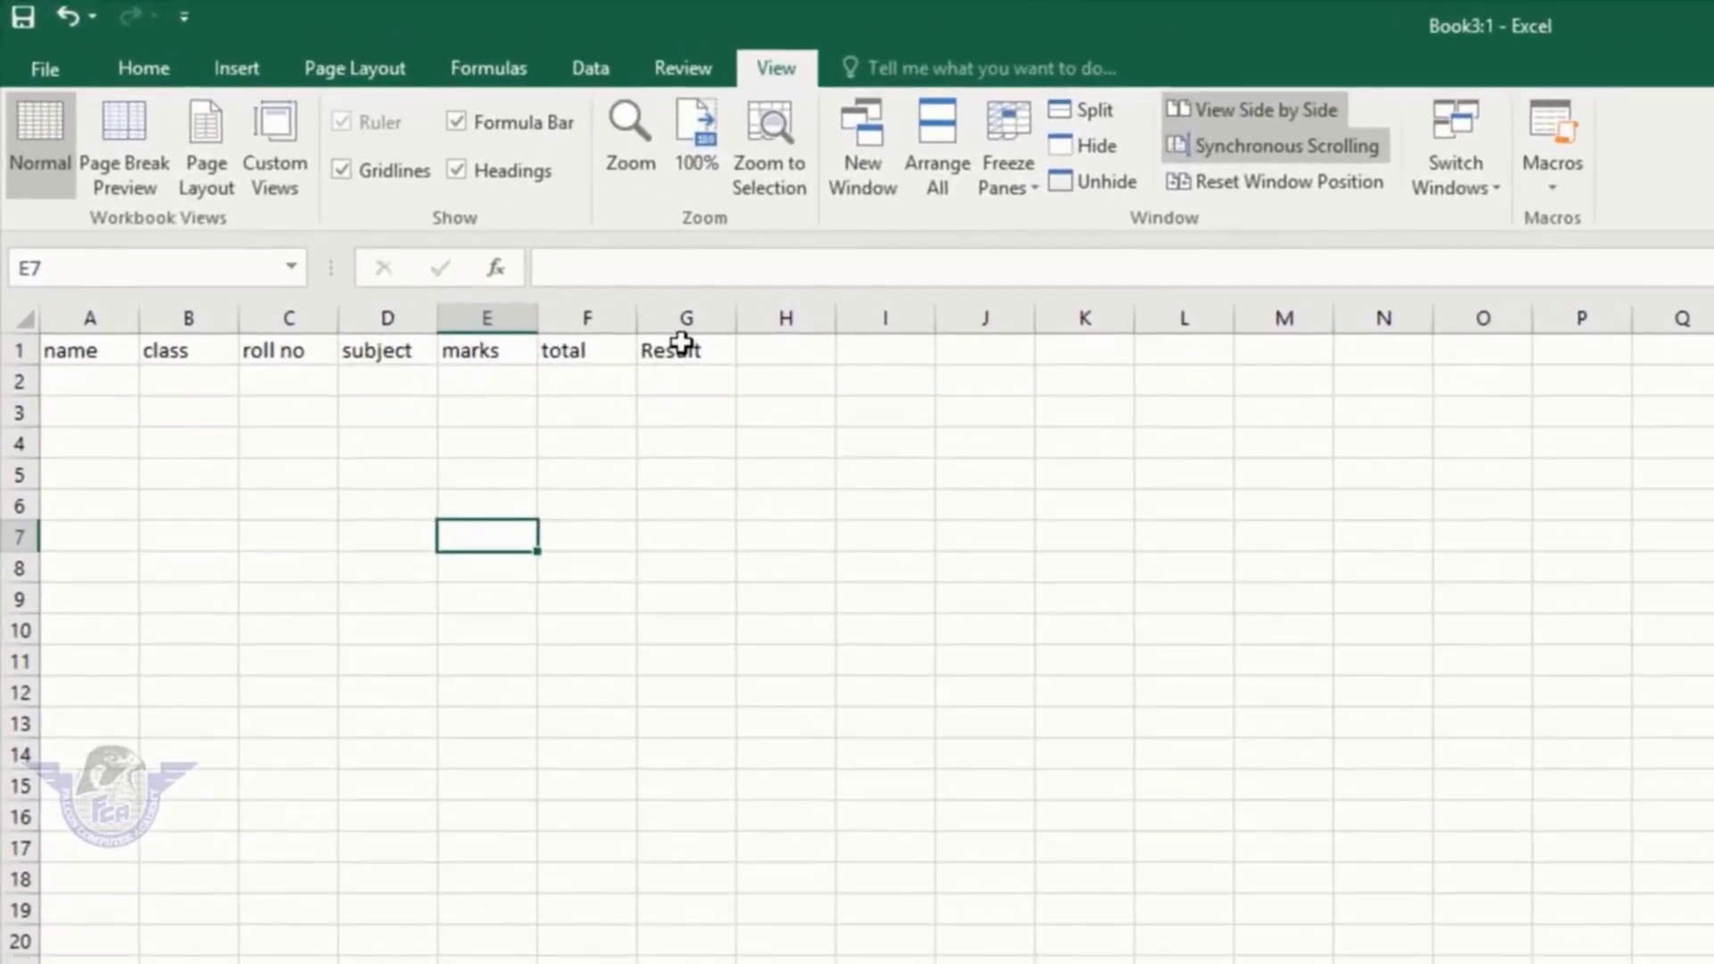
{"action": "left_click_drag", "start_coordinate": [393, 200], "coordinate": [1, 158]}
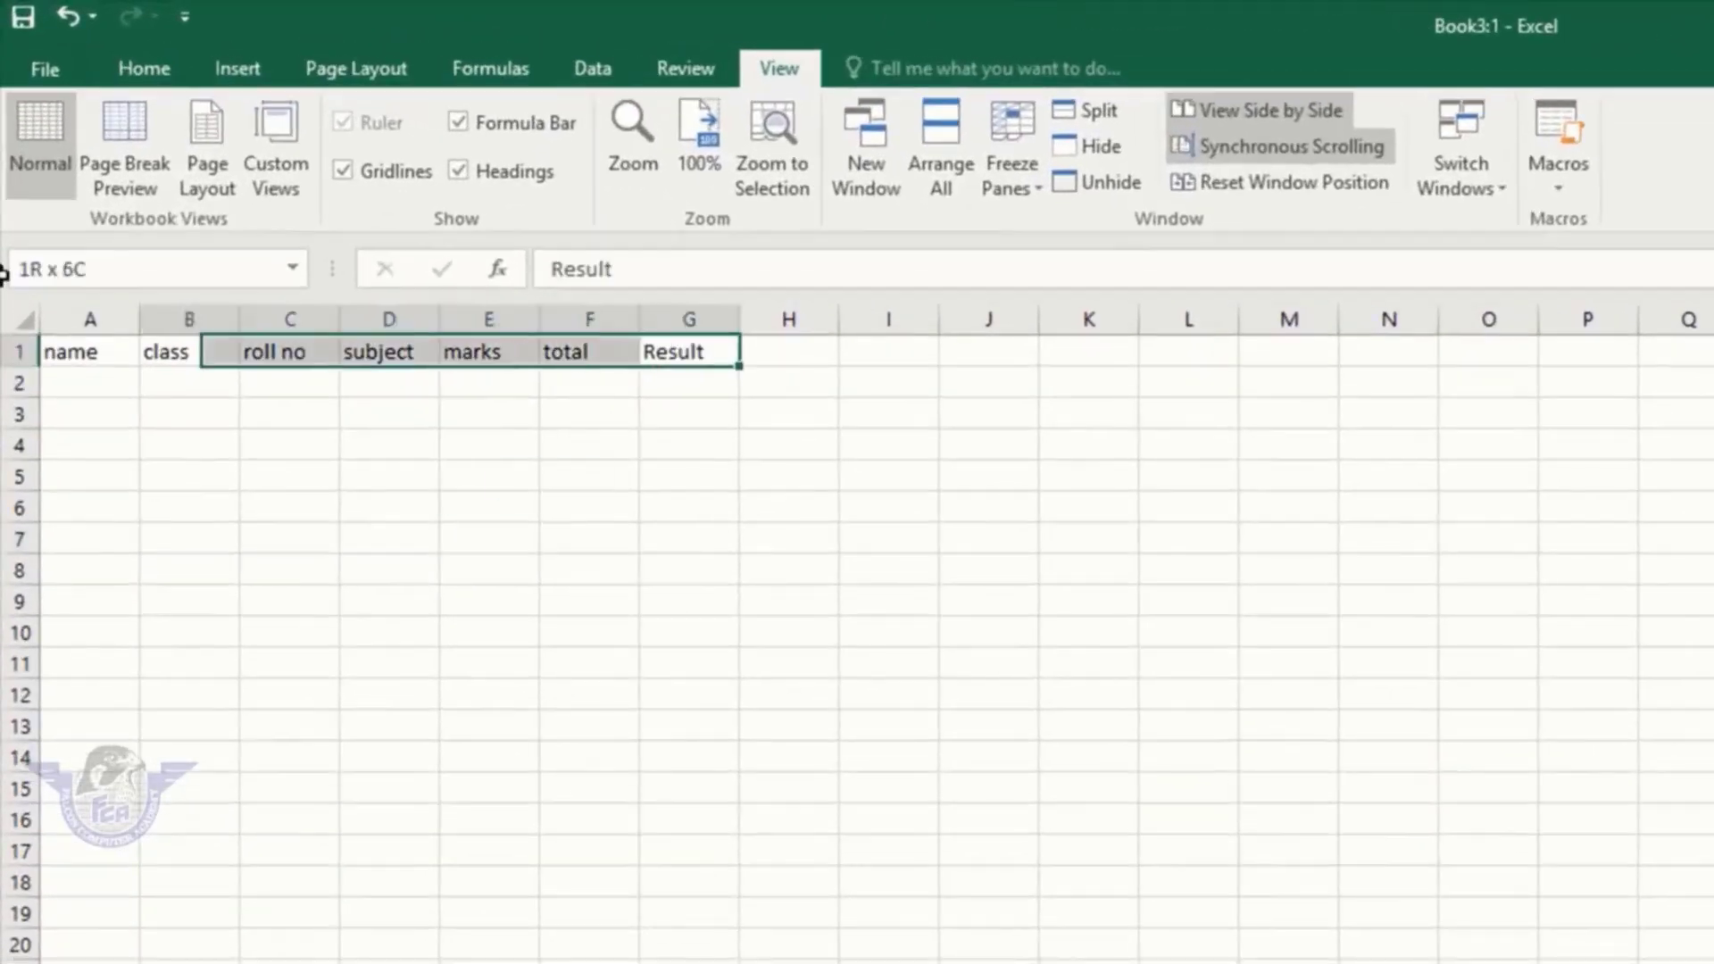
{"action": "left_click_drag", "start_coordinate": [3, 275], "coordinate": [2, 277]}
{"action": "key", "text": "ctrl+c"}
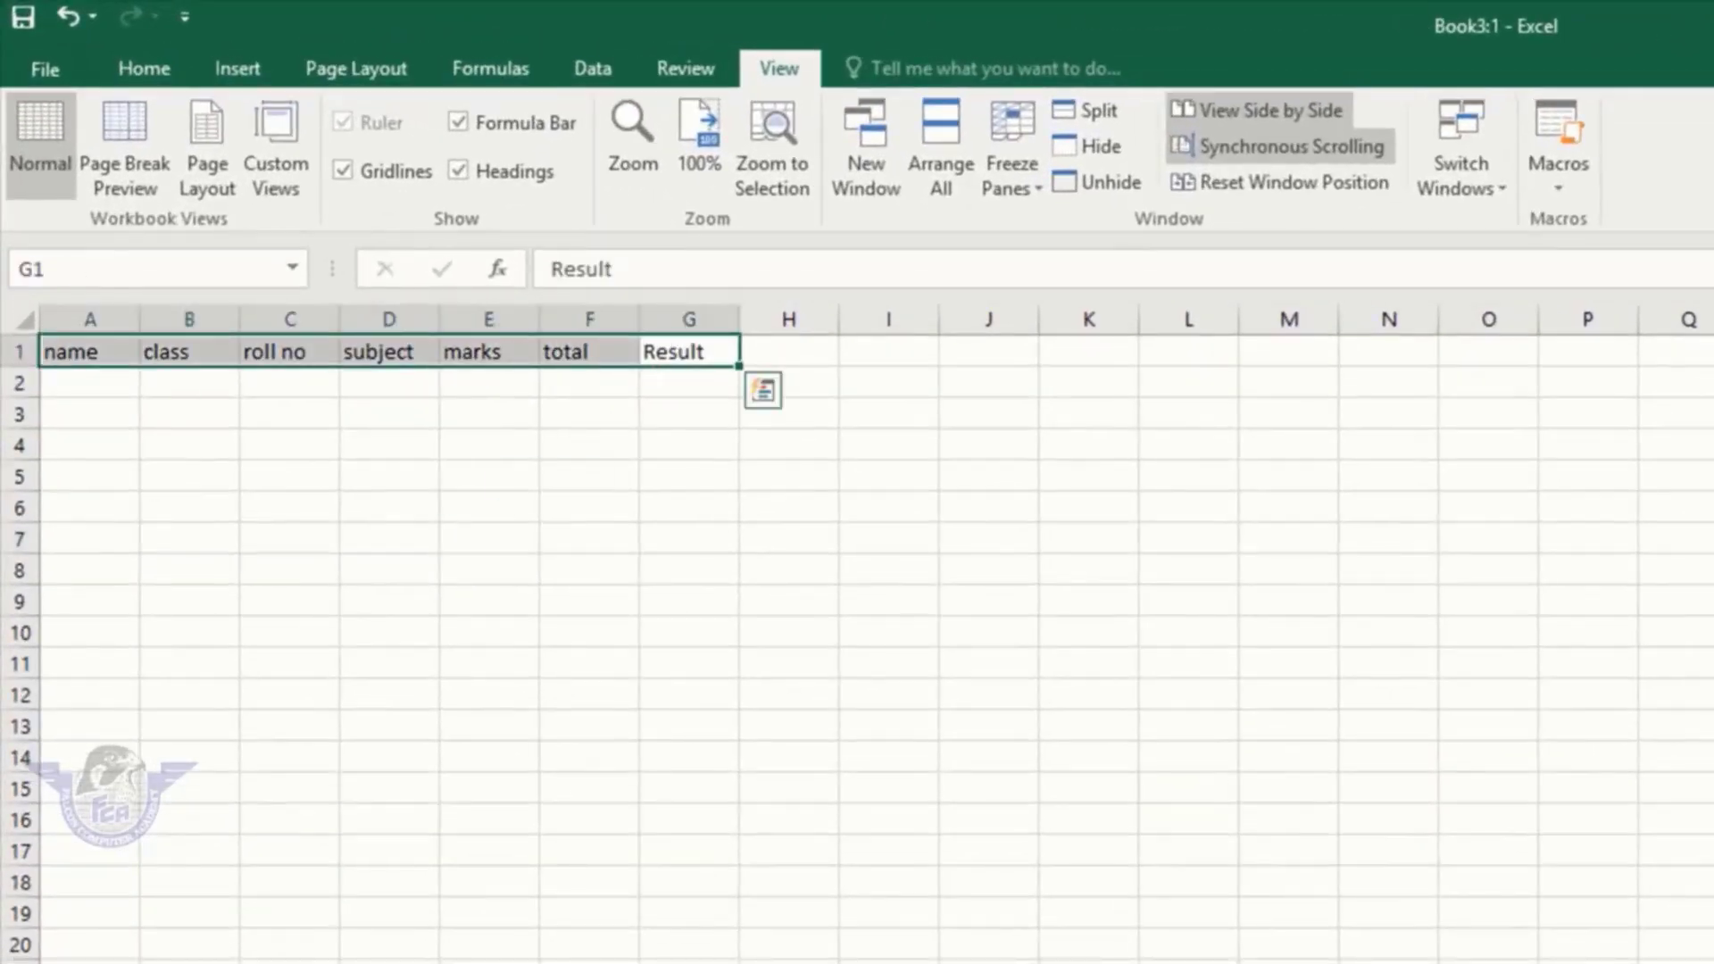
{"action": "left_click_drag", "start_coordinate": [1604, 918], "coordinate": [1613, 918]}
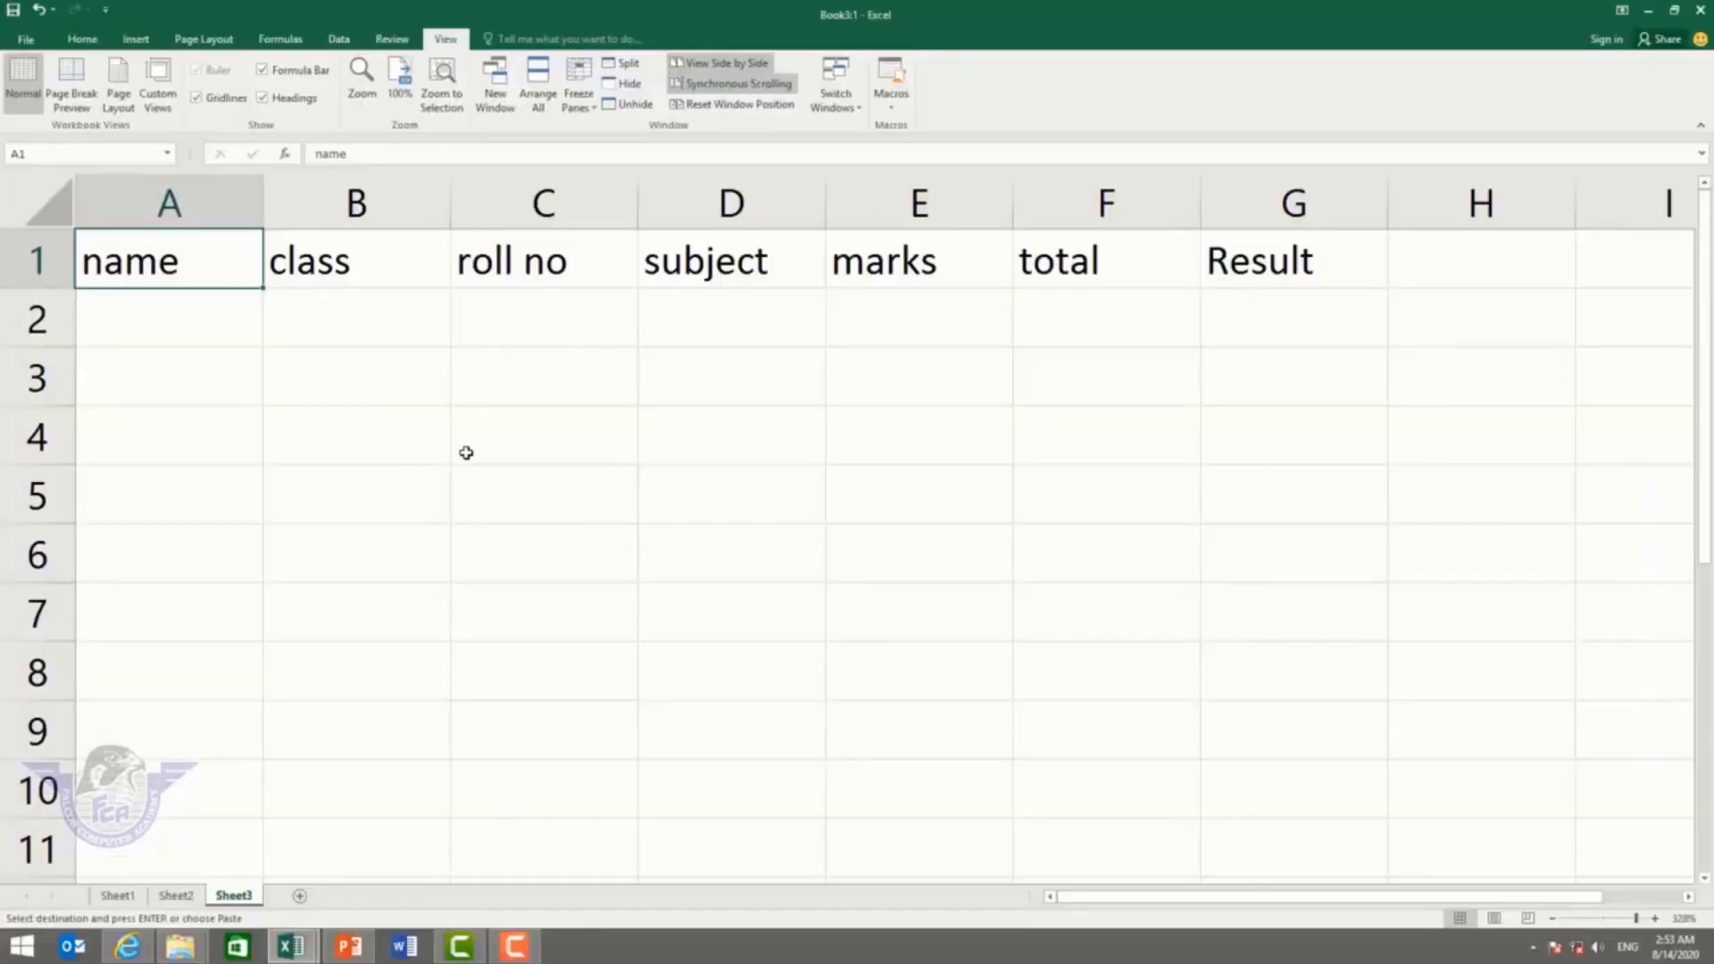
{"action": "left_click", "coordinate": [474, 453]}
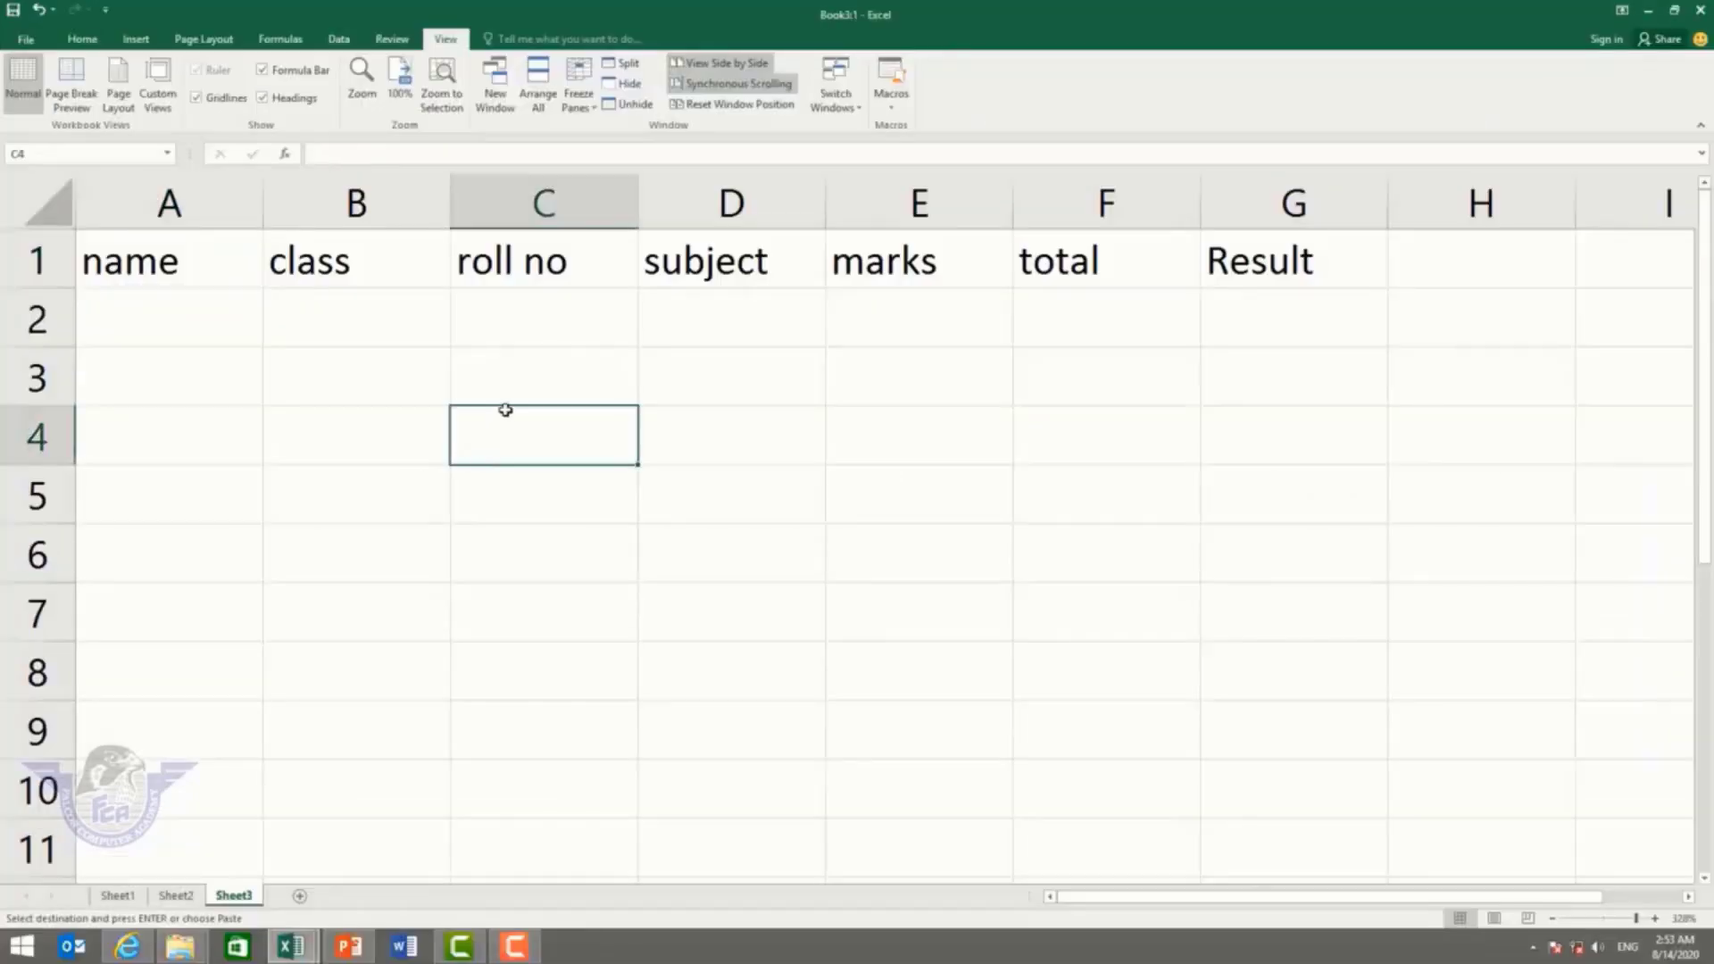
Step: Add Sheet4, zoom in, and run the maintitle macro to fill its header row
{"action": "left_click", "coordinate": [300, 895]}
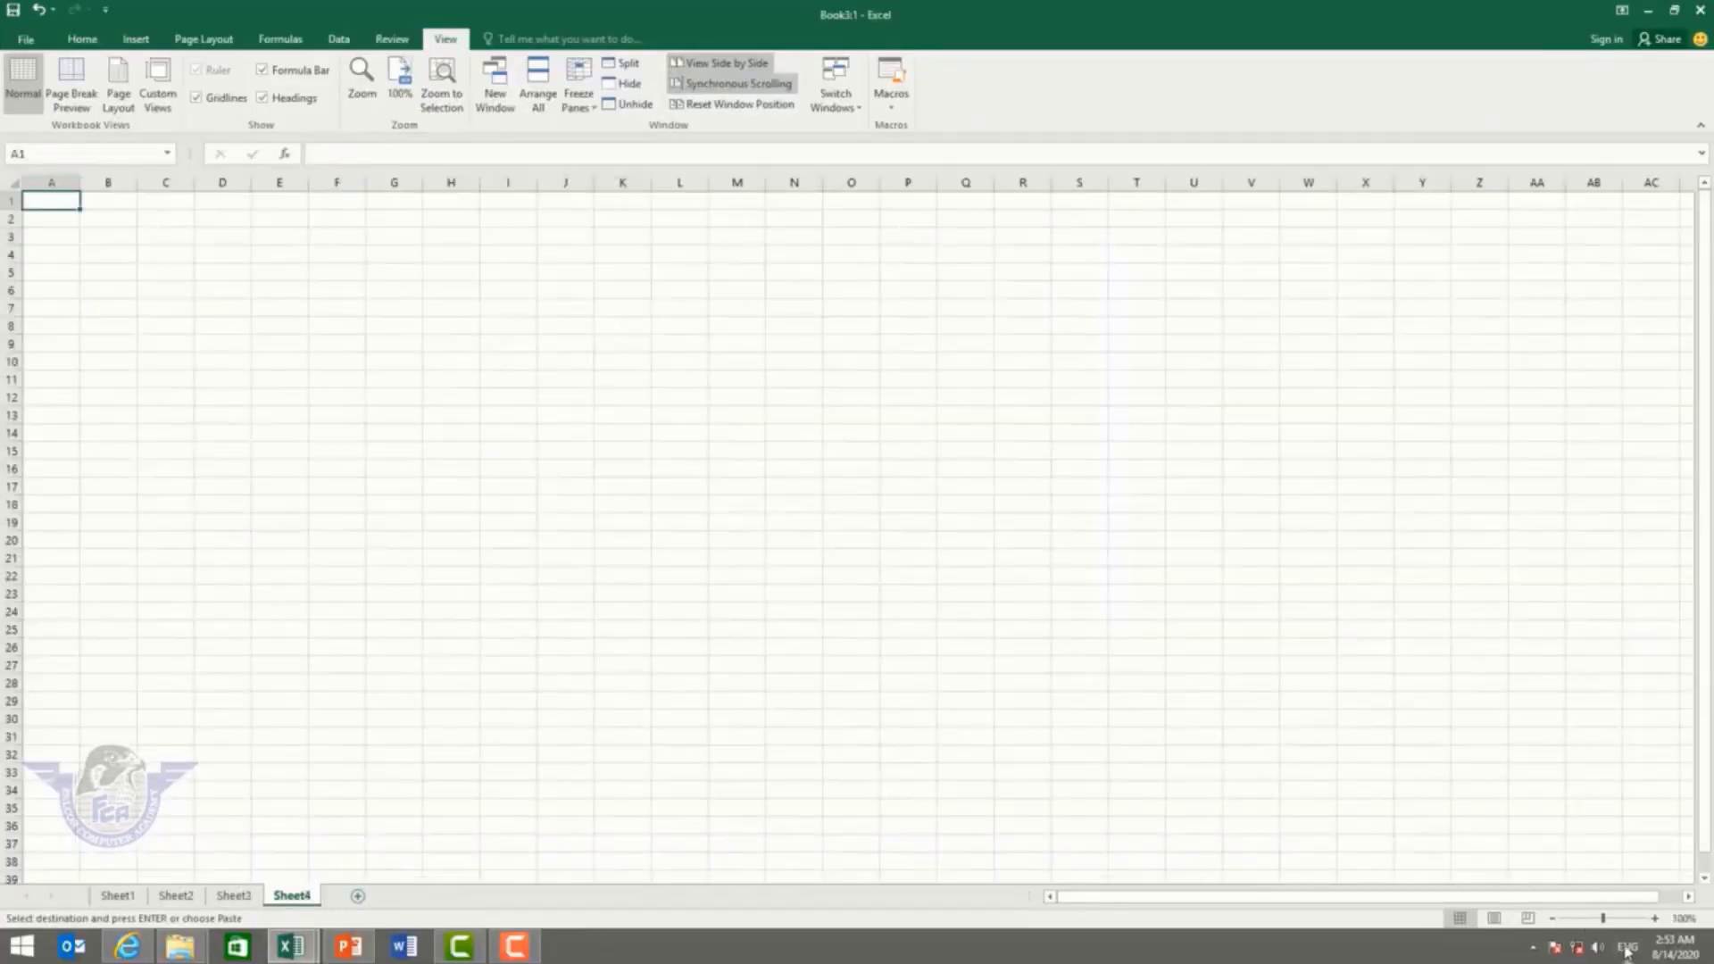
{"action": "left_click_drag", "start_coordinate": [1603, 918], "coordinate": [1617, 917]}
{"action": "scroll", "coordinate": [291, 362], "scroll_direction": "up", "scroll_amount": 10}
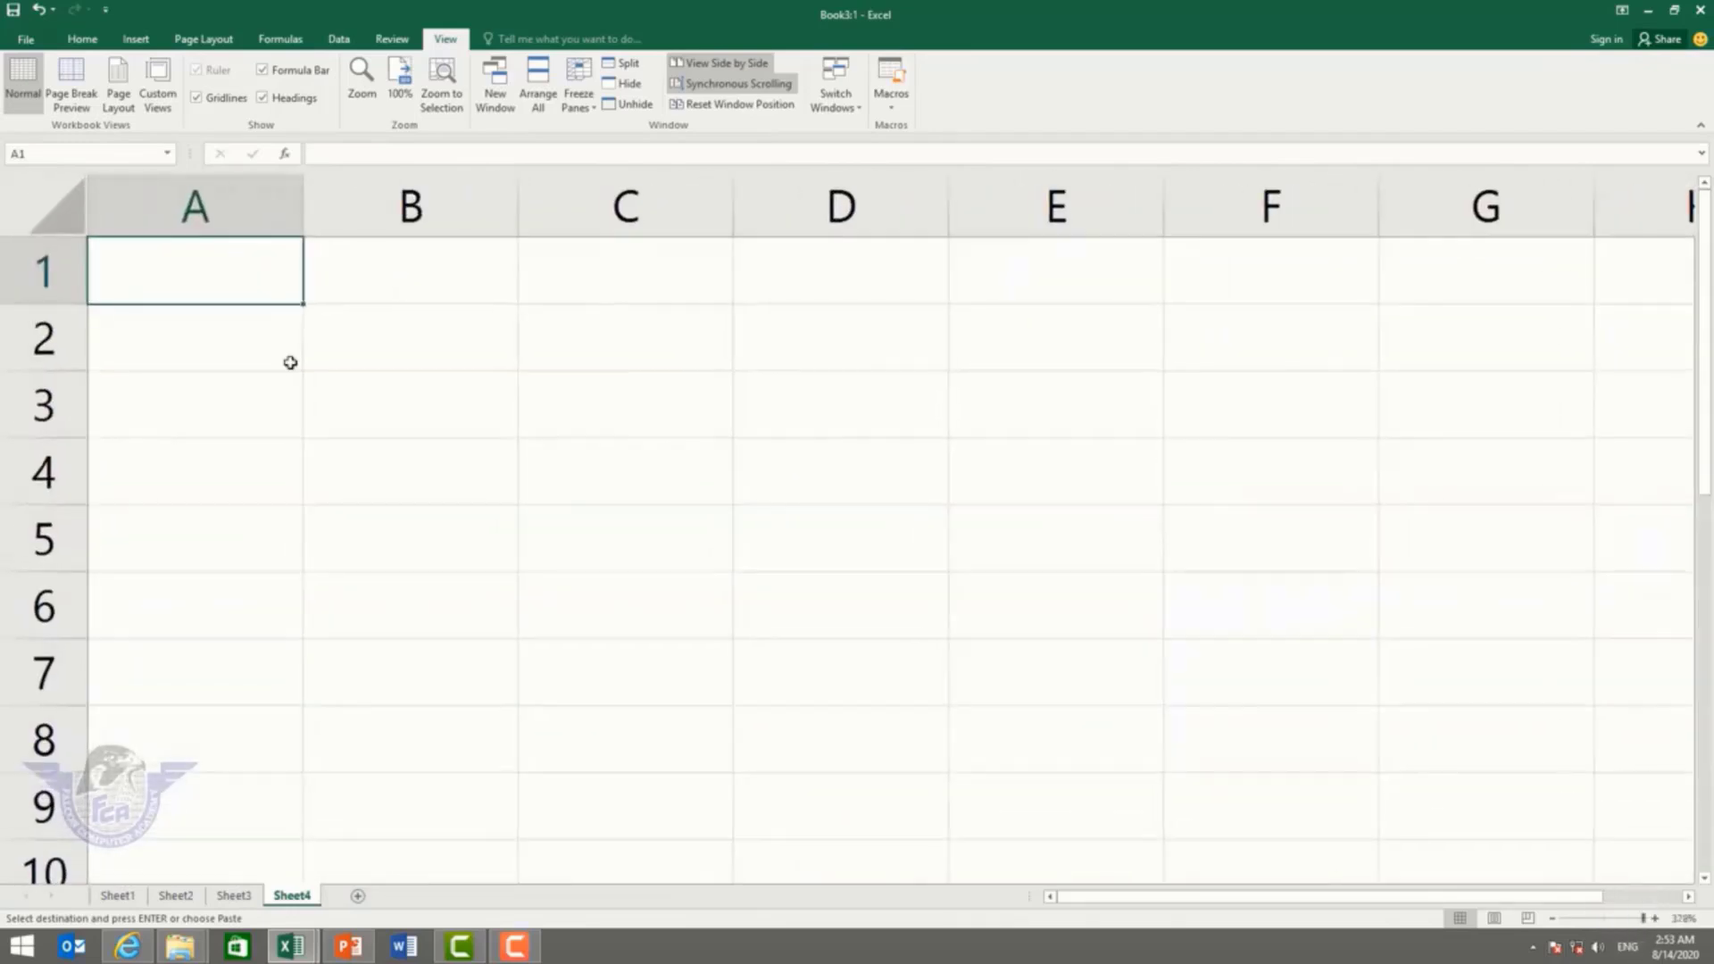
{"action": "key", "text": "ctrl+v"}
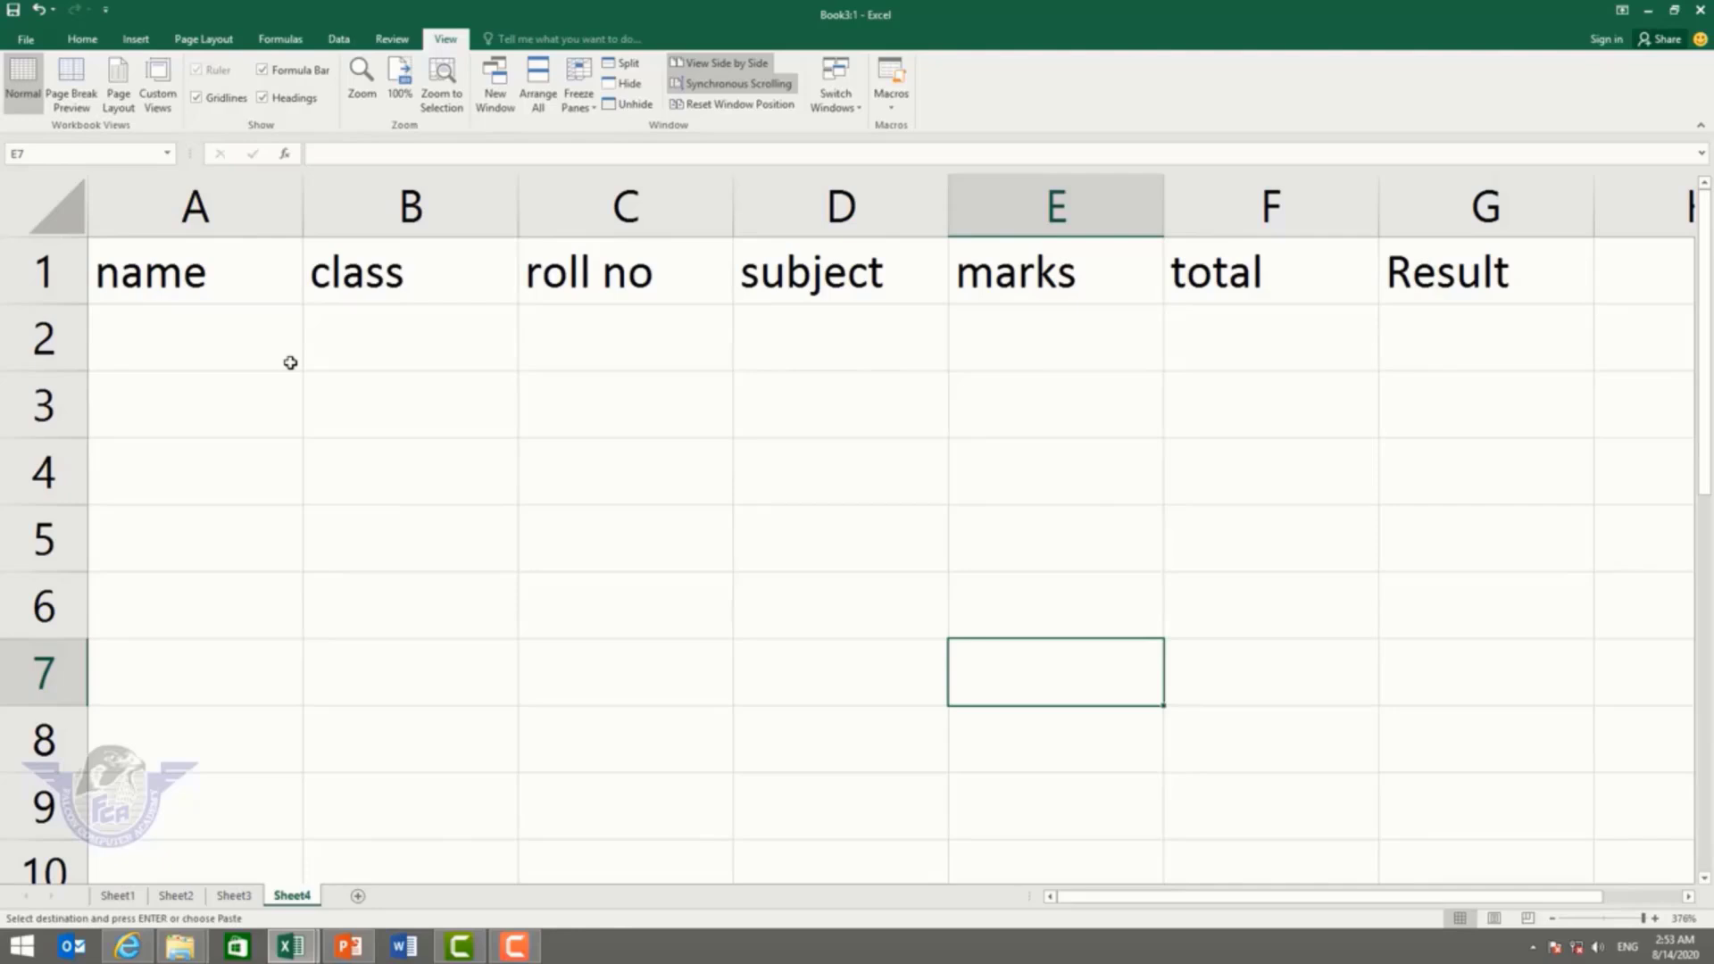
Step: Review the maintitle macro's options without changes, then add a blank Sheet5
{"action": "left_click", "coordinate": [891, 108]}
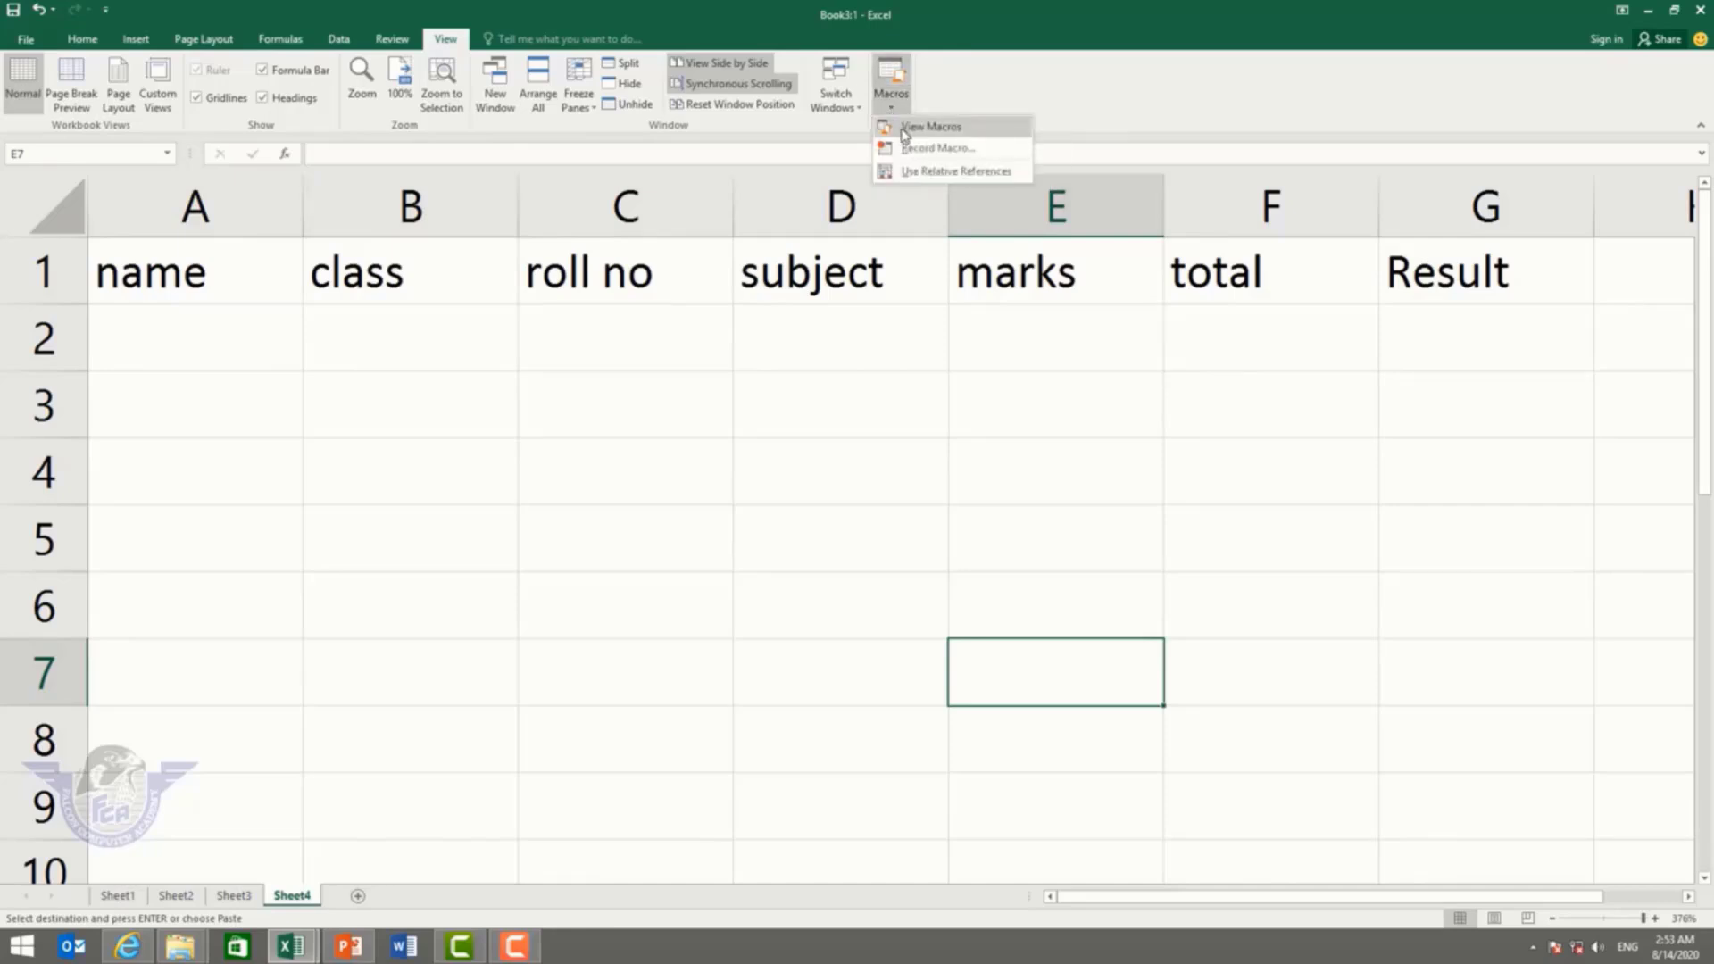
{"action": "left_click", "coordinate": [905, 134]}
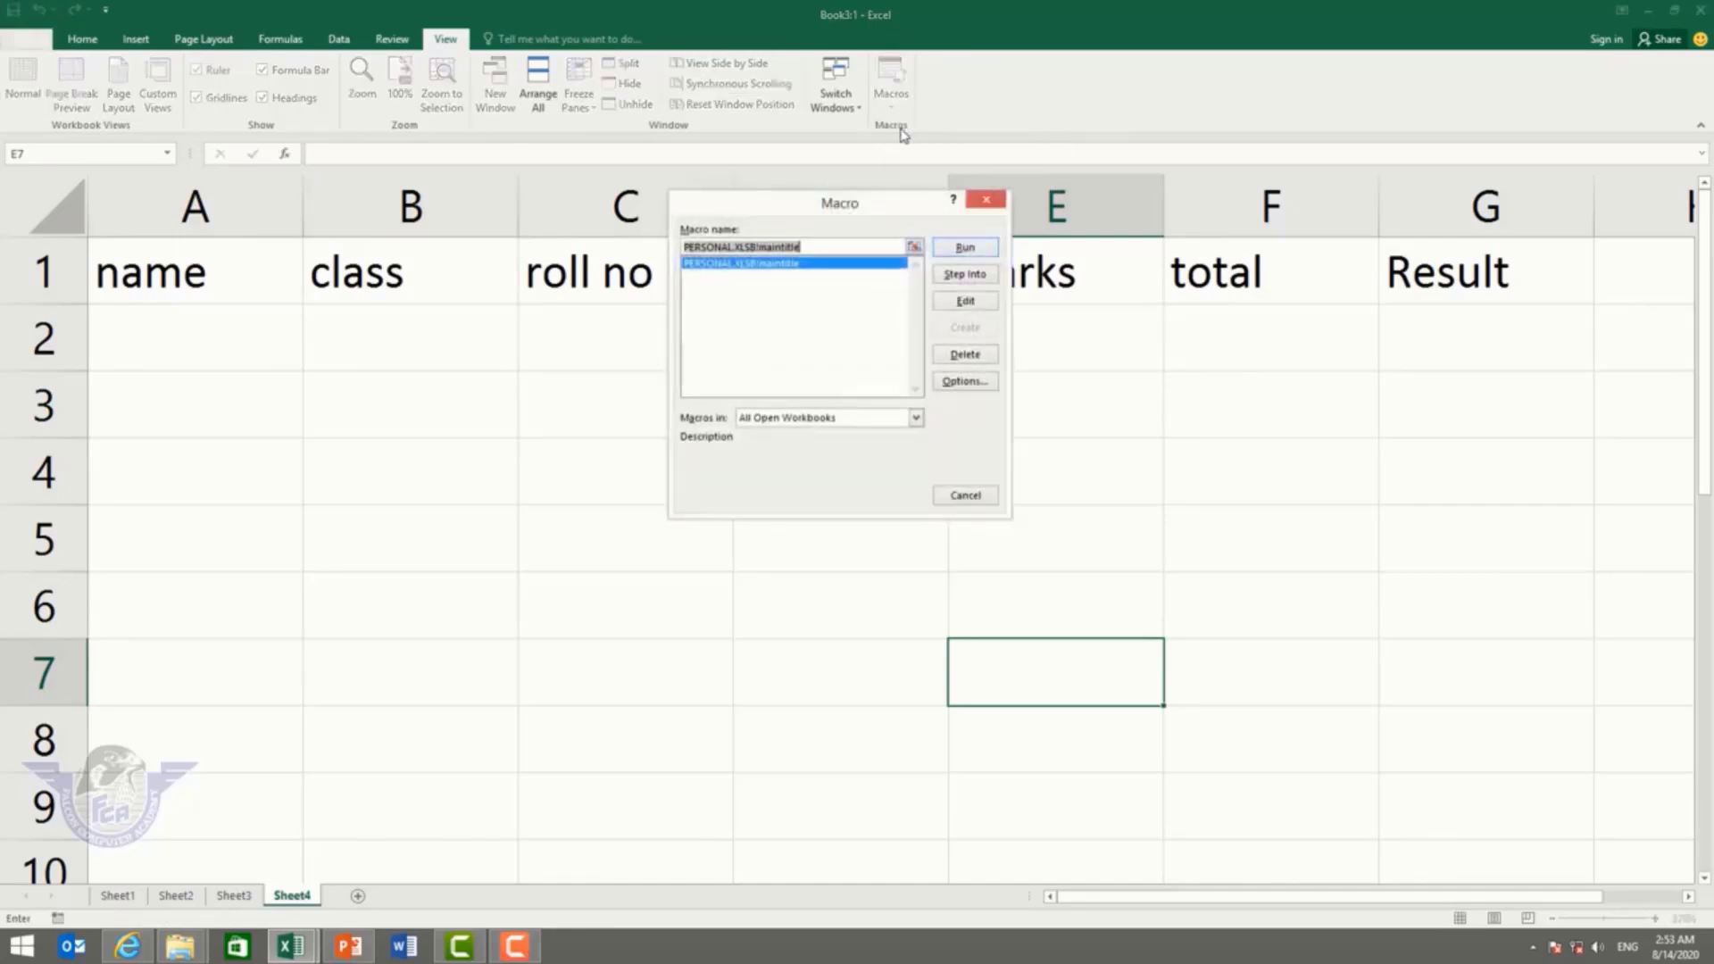
{"action": "left_click", "coordinate": [955, 383]}
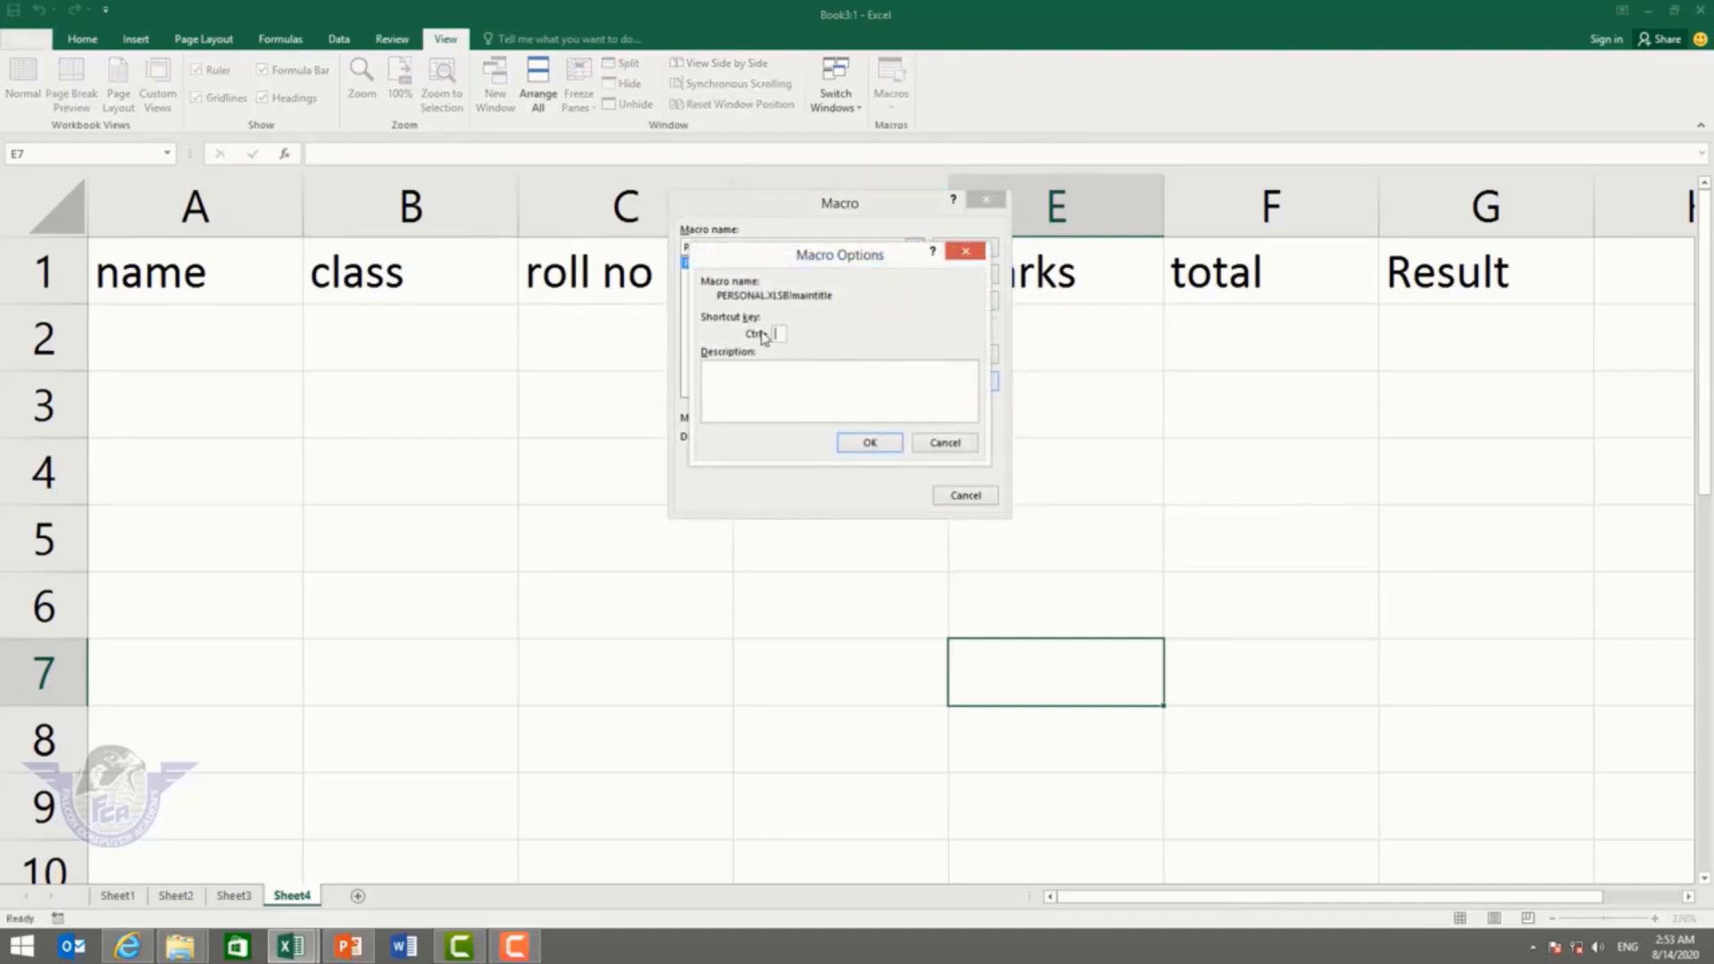
{"action": "left_click", "coordinate": [892, 442]}
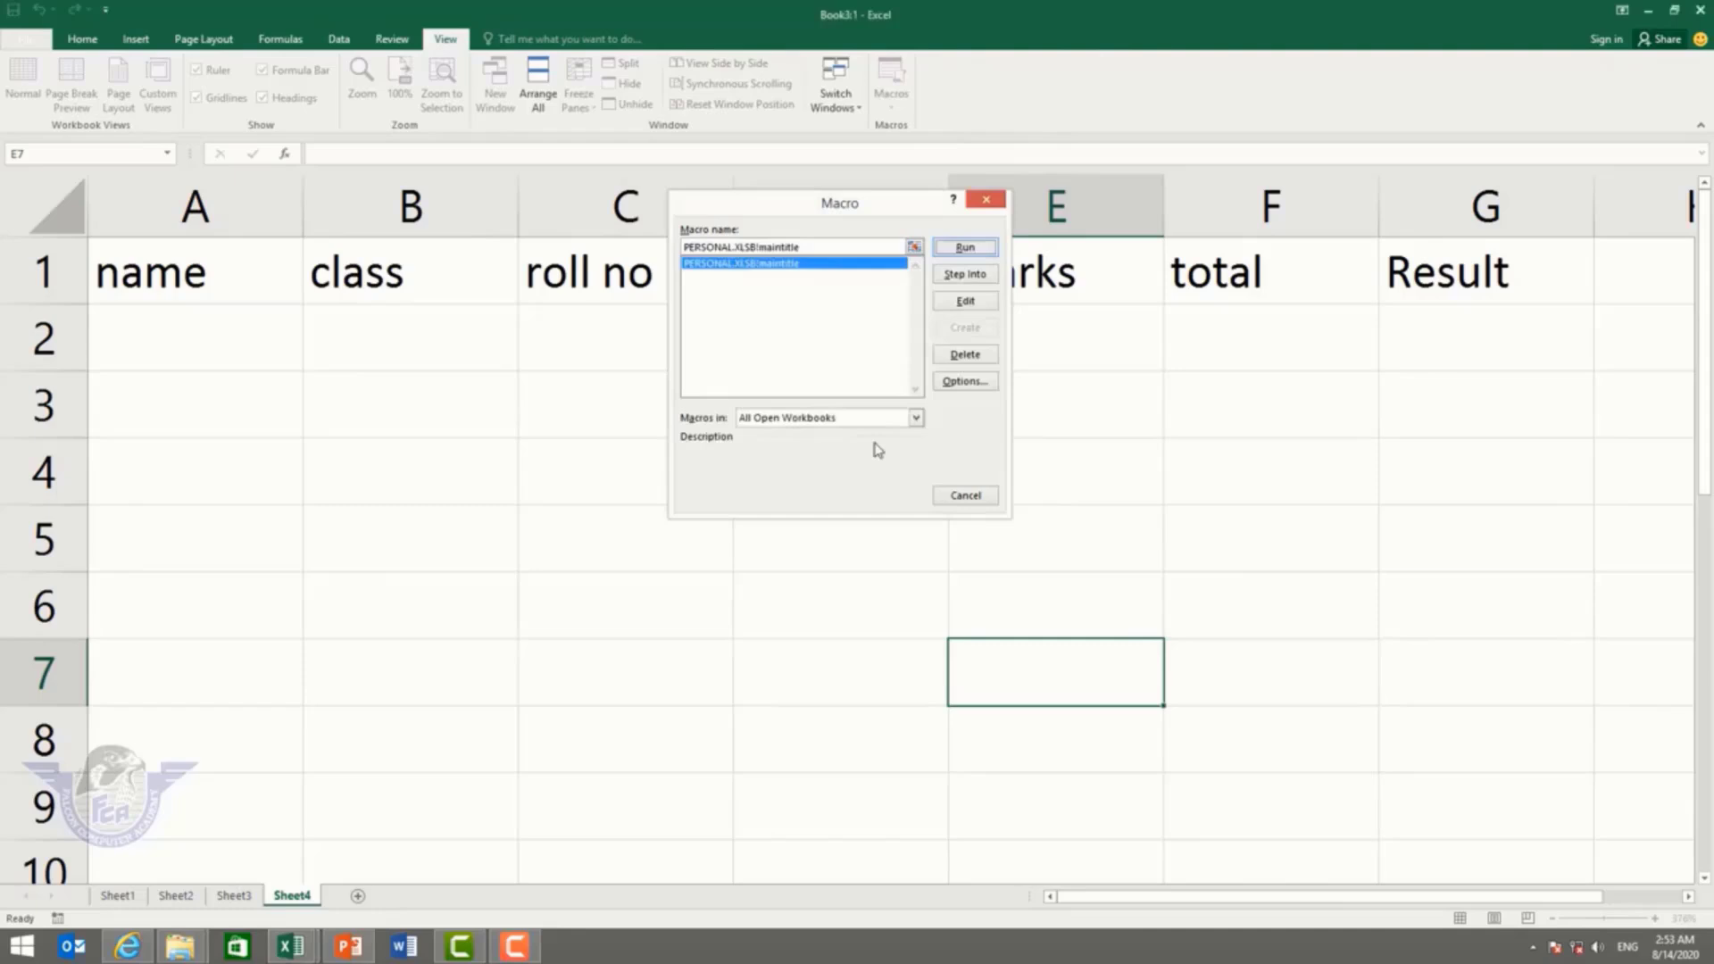
{"action": "left_click", "coordinate": [972, 494]}
{"action": "left_click", "coordinate": [358, 895]}
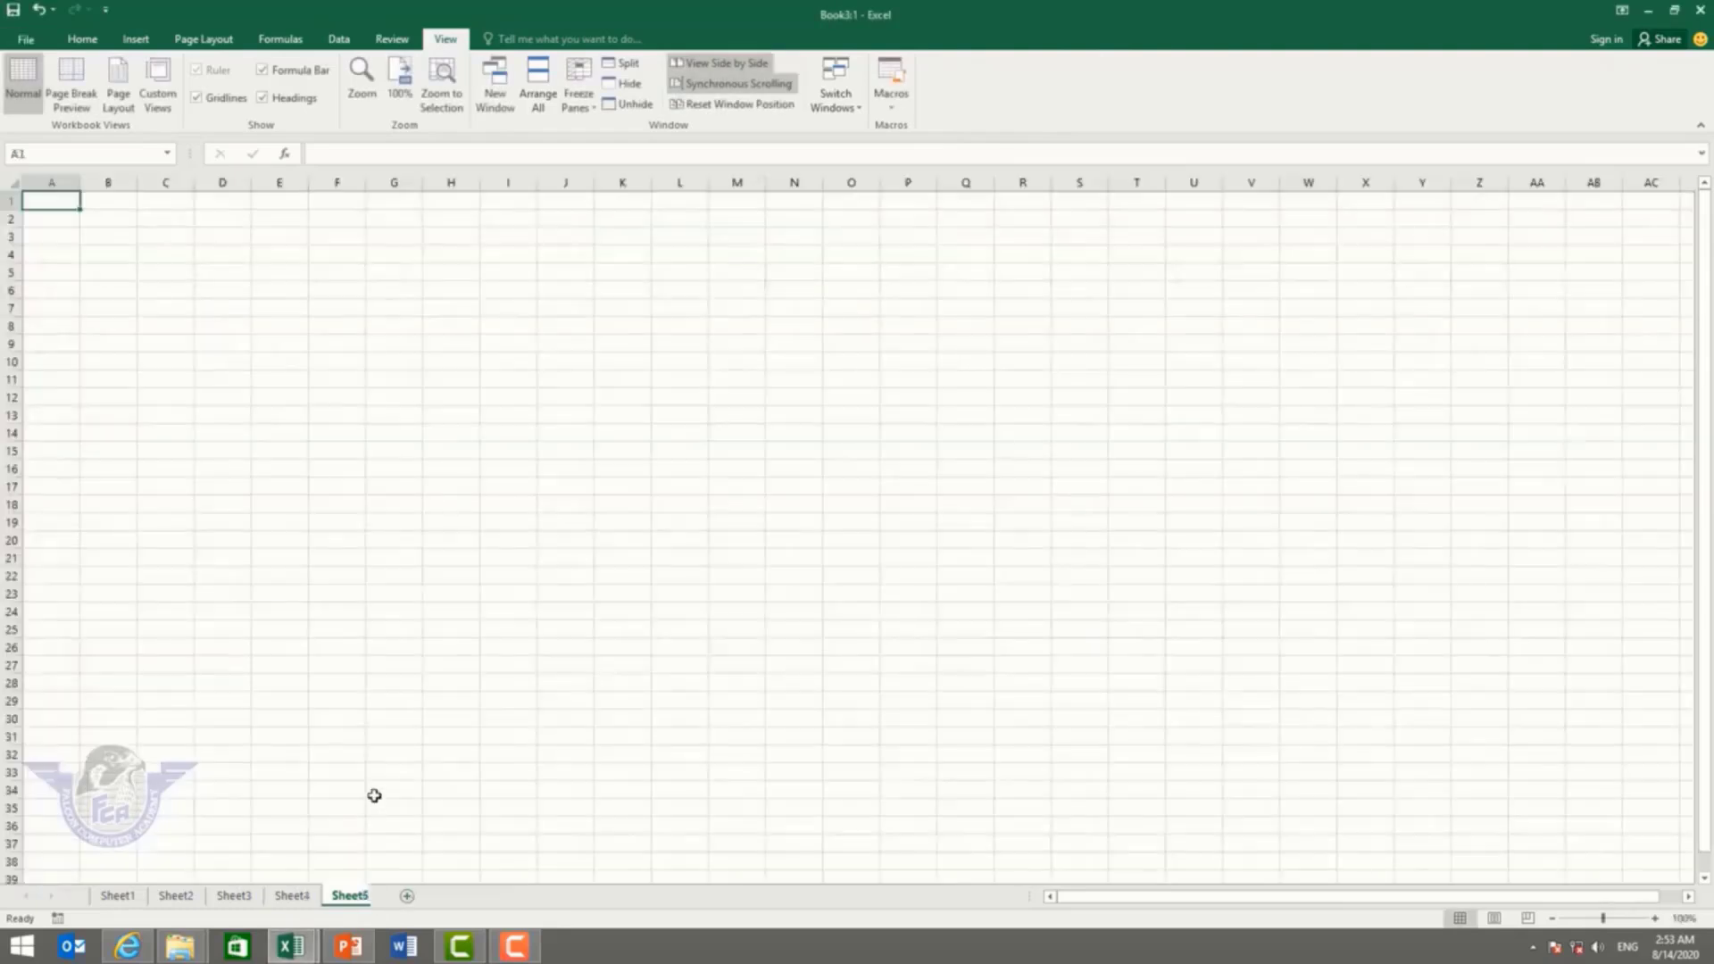